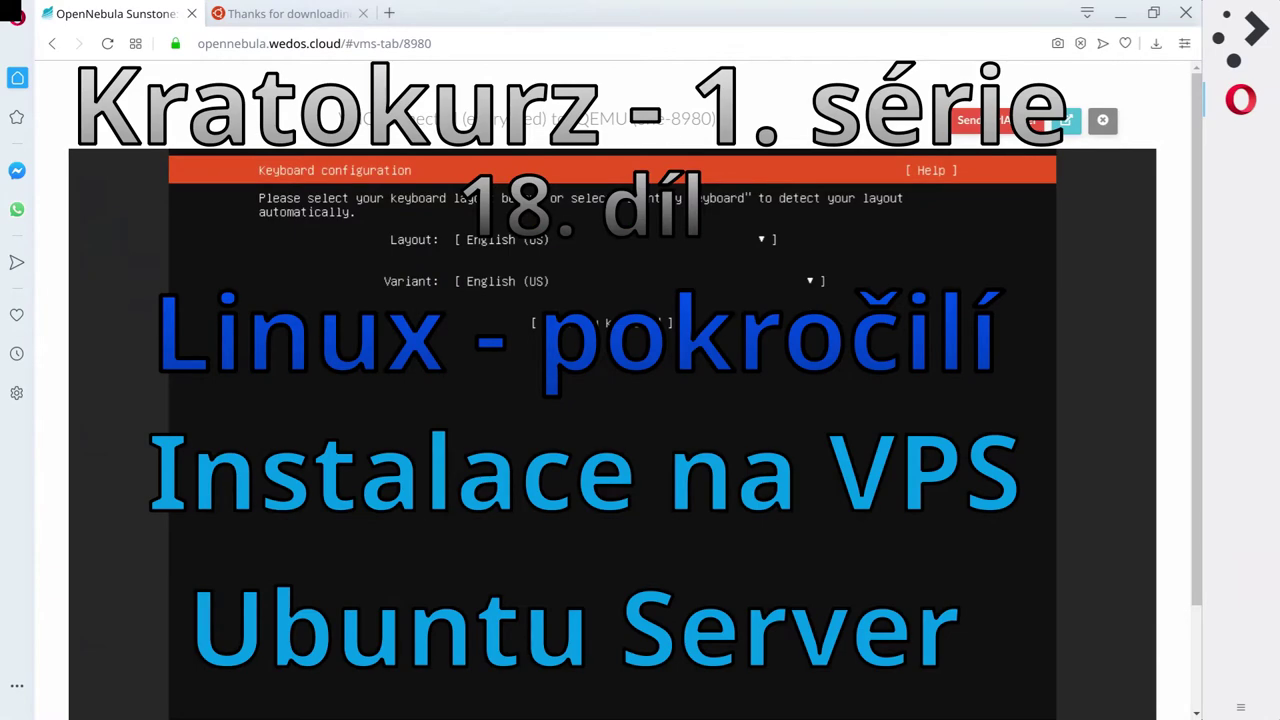
Confirm the English keyboard layout, then select the ens3 interface under Network connections.
key("Return")
key("Up")
key("Up")
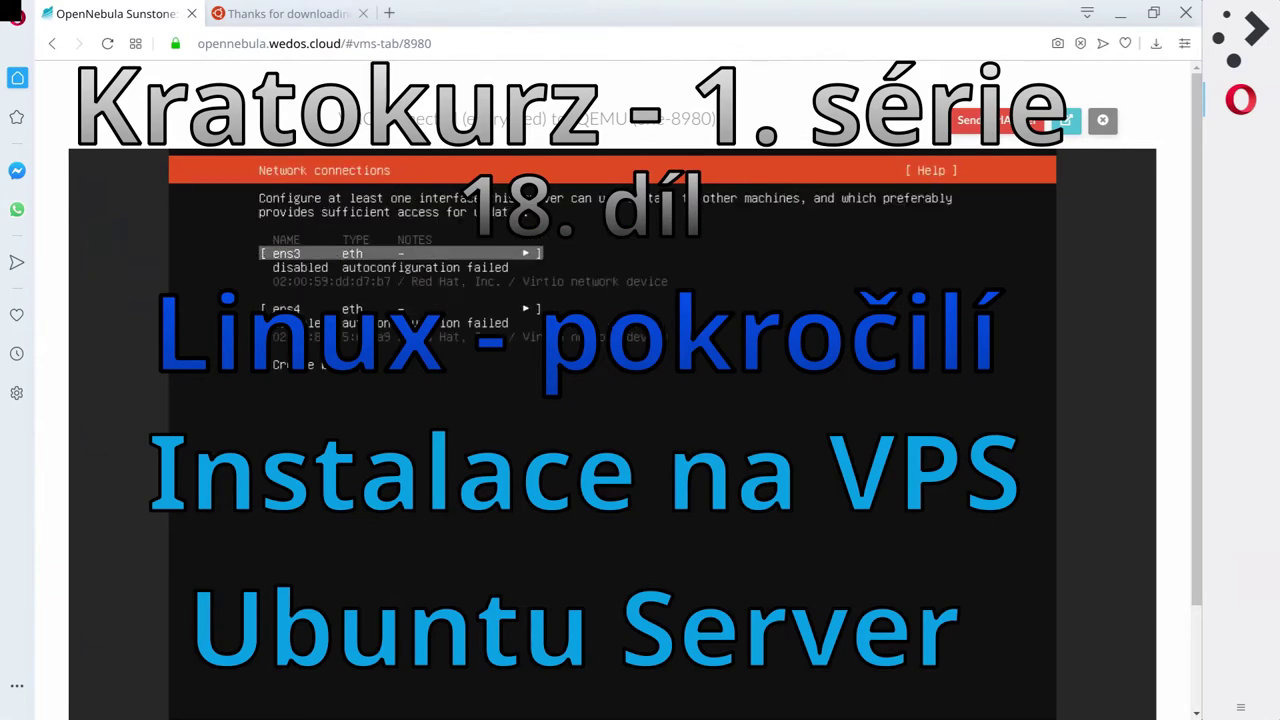
key("Down")
key("Up")
key("Return")
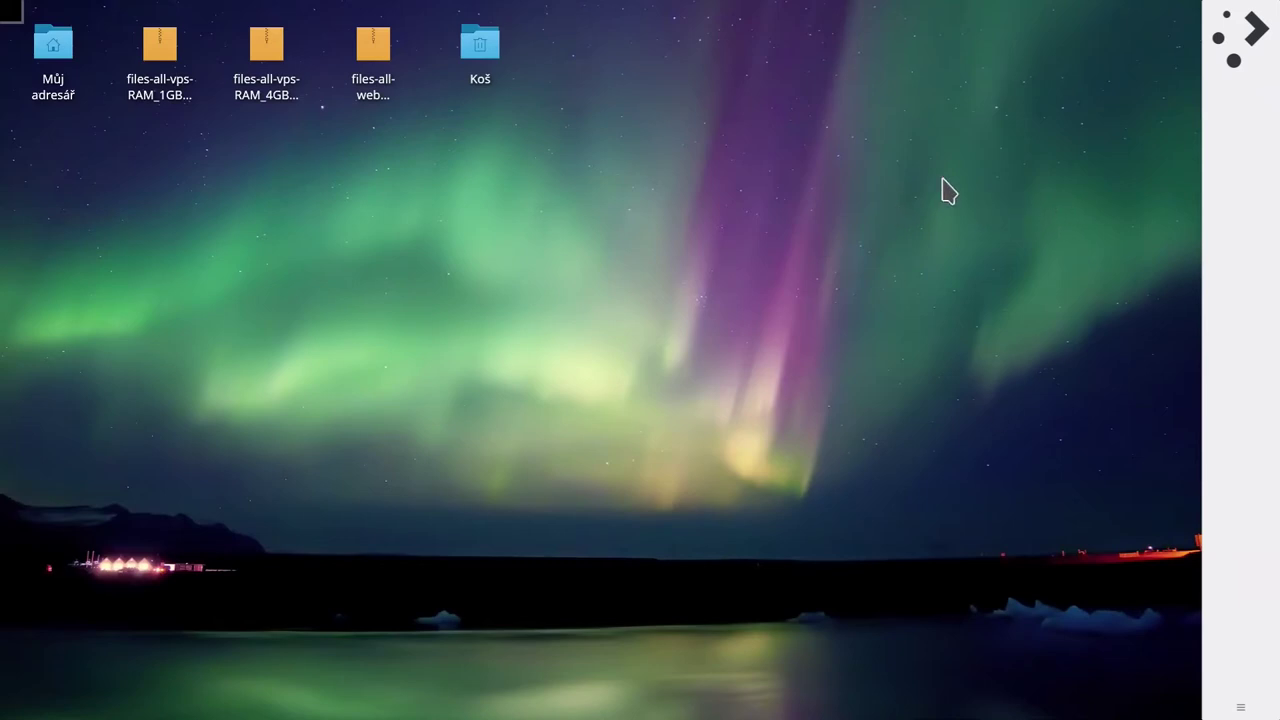
Start Opera from the Favourites list in the application launcher.
left_click(1238, 33)
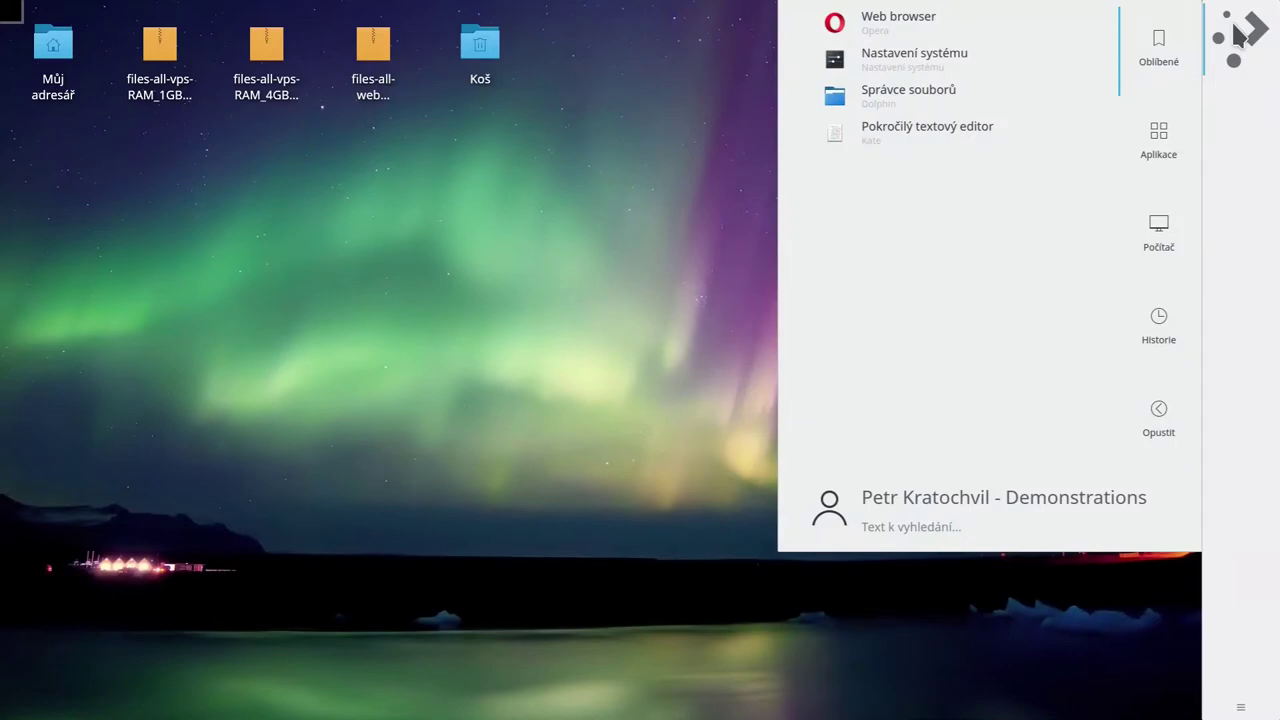
type("term")
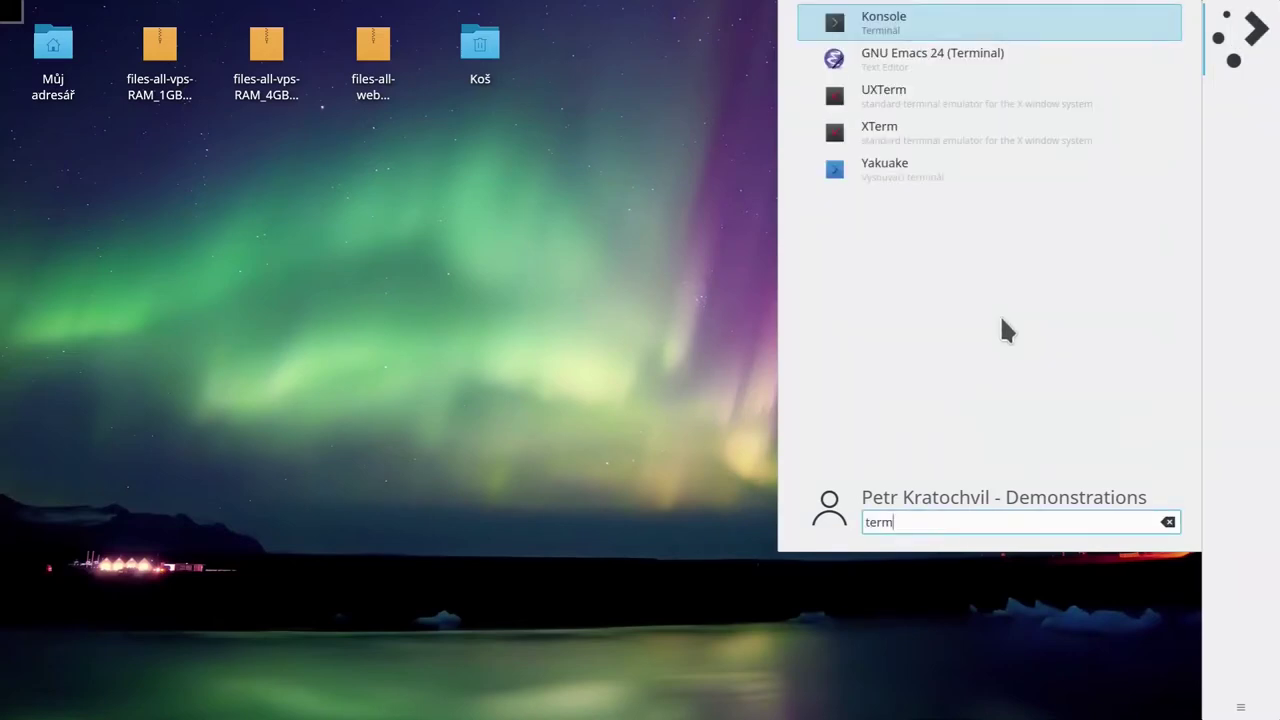
key("ctrl+a")
key("BackSpace")
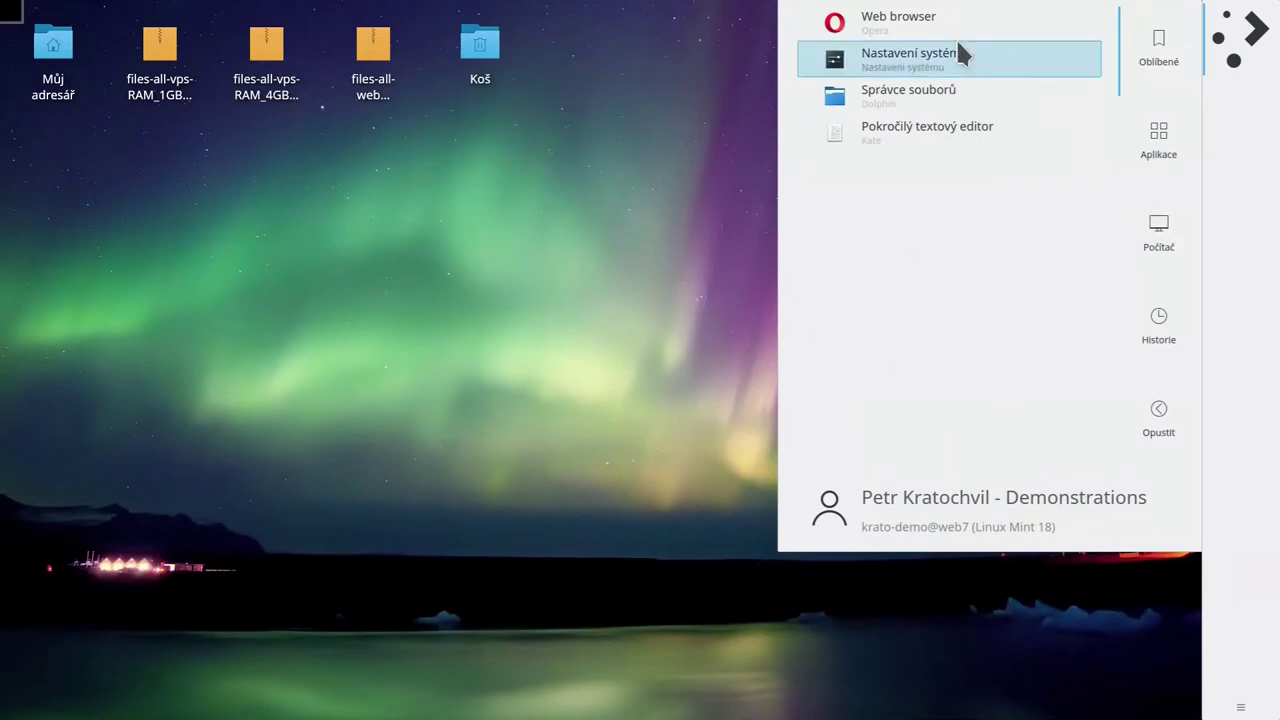
left_click(925, 30)
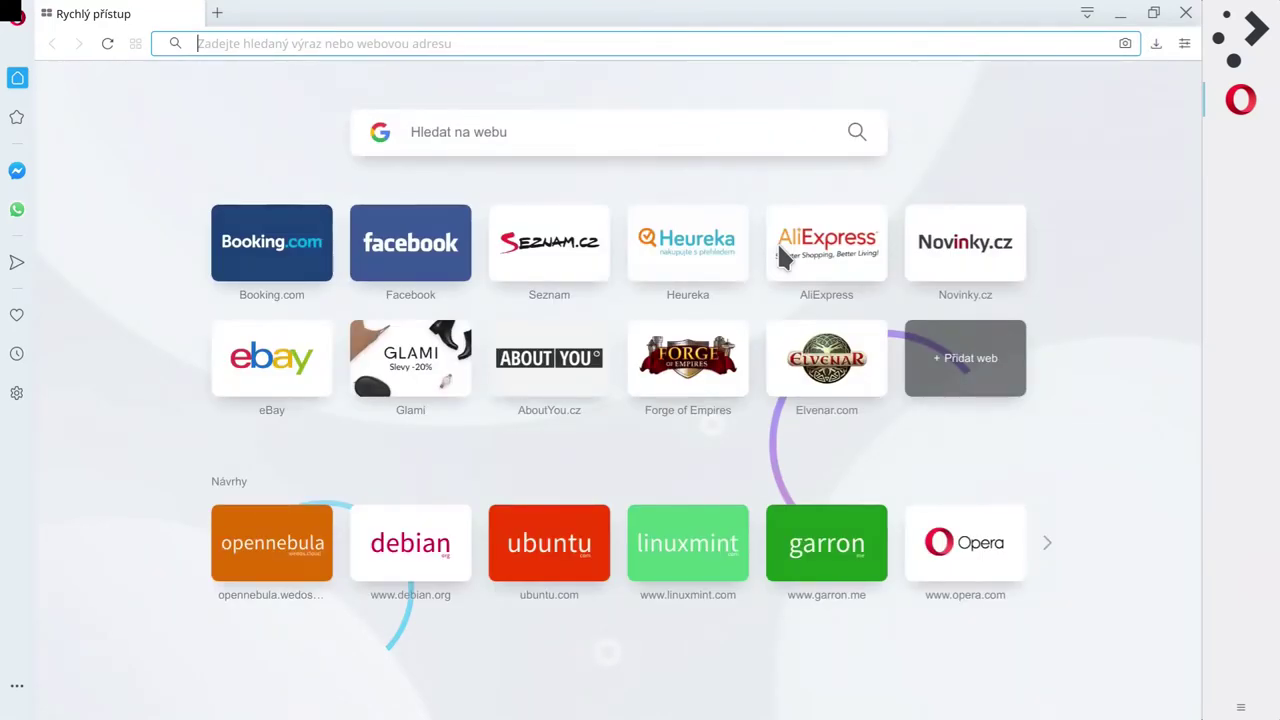
Load opennebula.wedos.cloud and log in with the account's username and password.
type("openne")
key("Return")
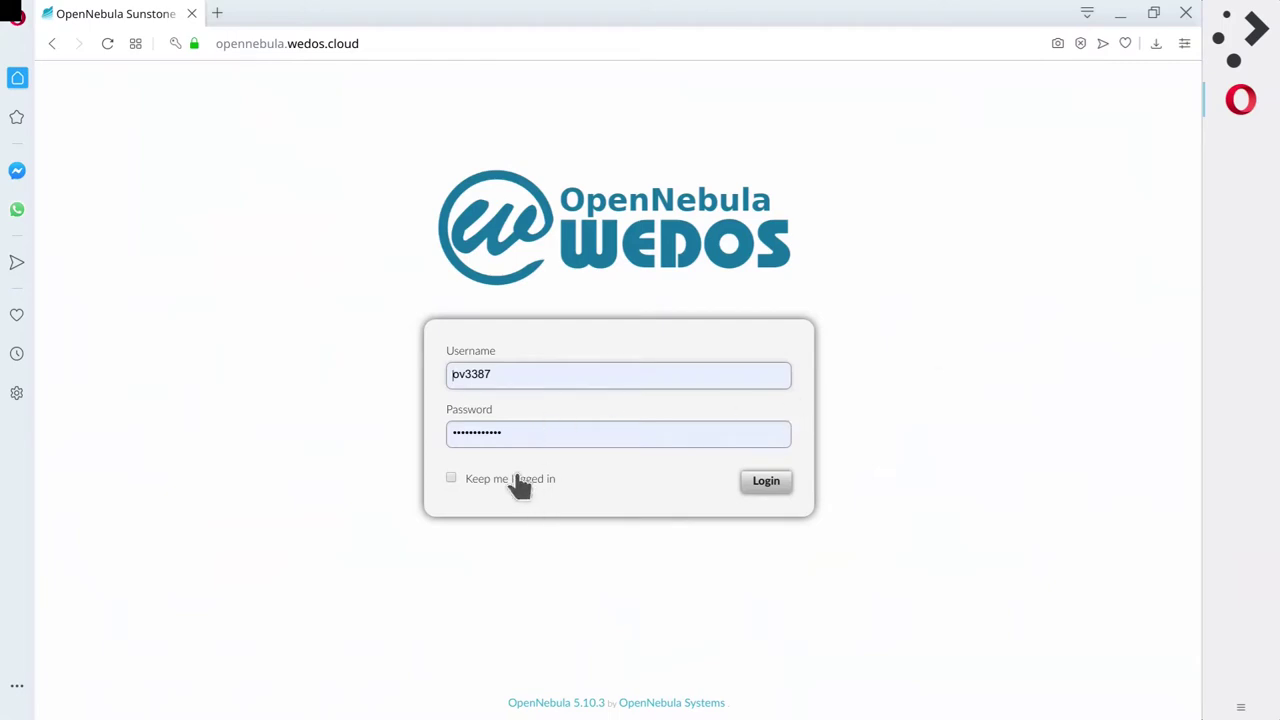
left_click(777, 481)
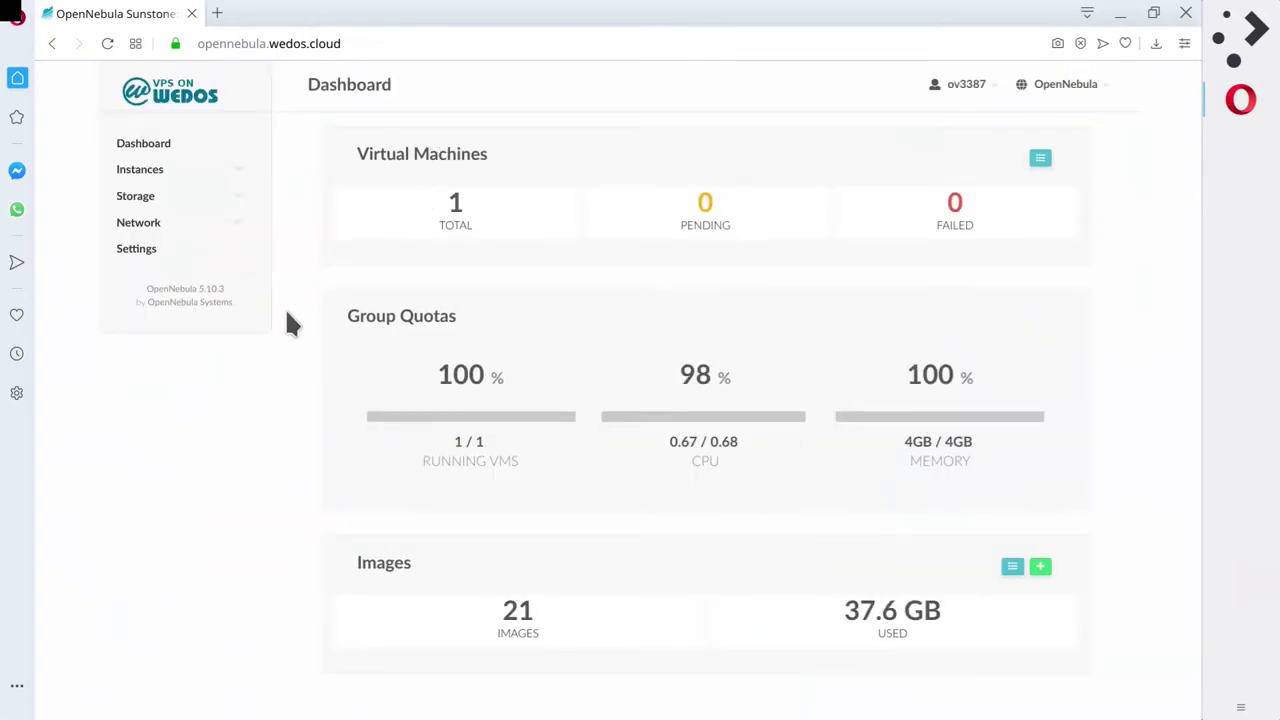
Highlight the memory and CPU quota figures on the Dashboard.
left_click_drag(980, 467, 886, 451)
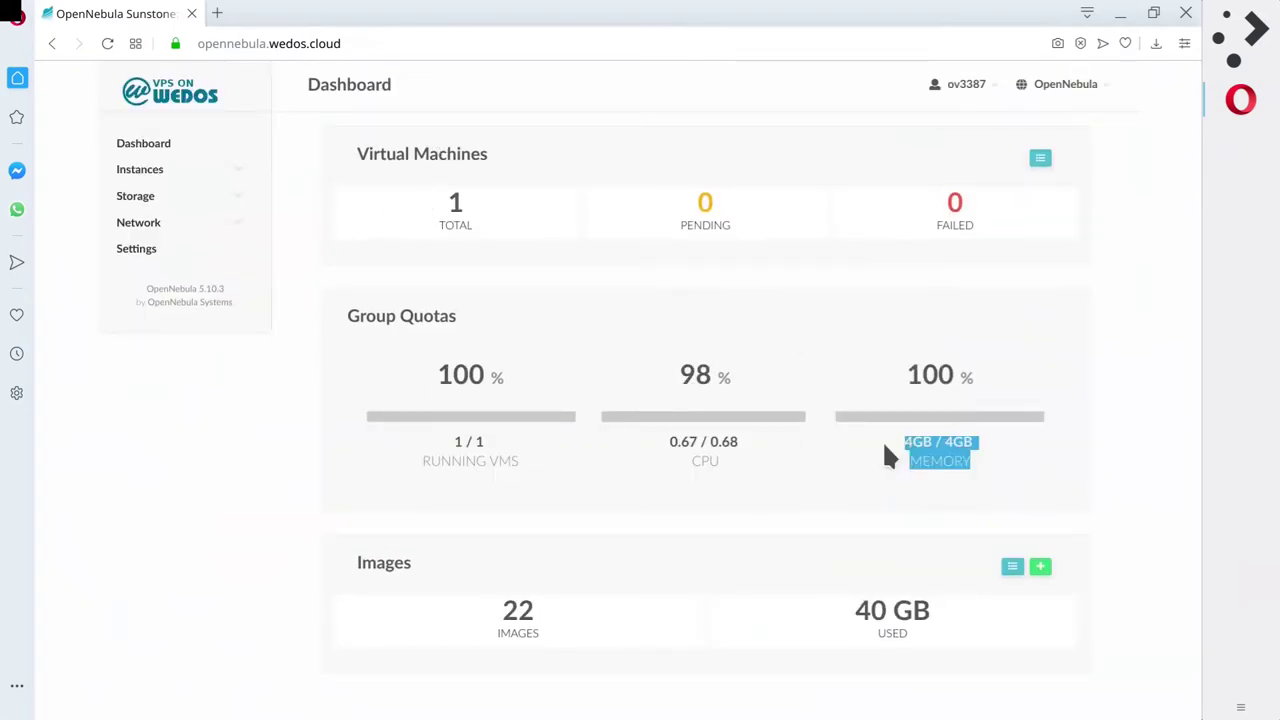
left_click(414, 437)
triple_click(713, 444)
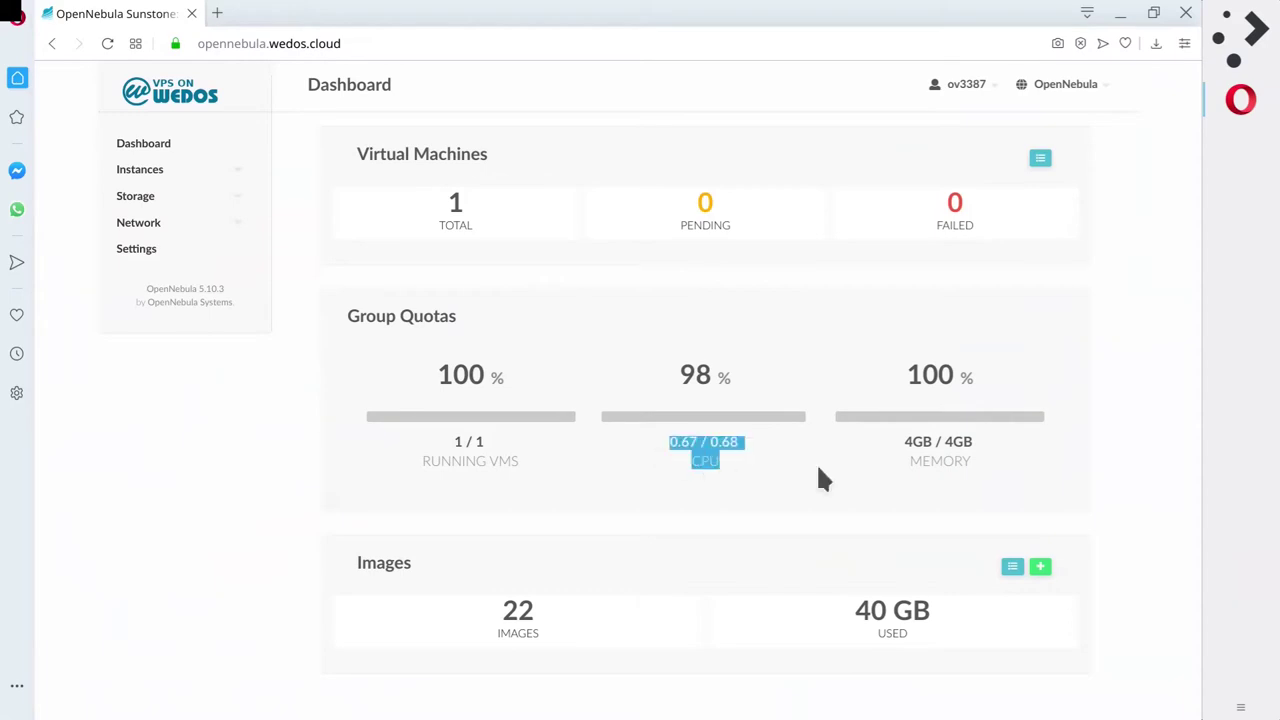
Check VM 8980's Storage tab for the Ubuntu 18.04 disk size, then return to the VMs list.
left_click(150, 176)
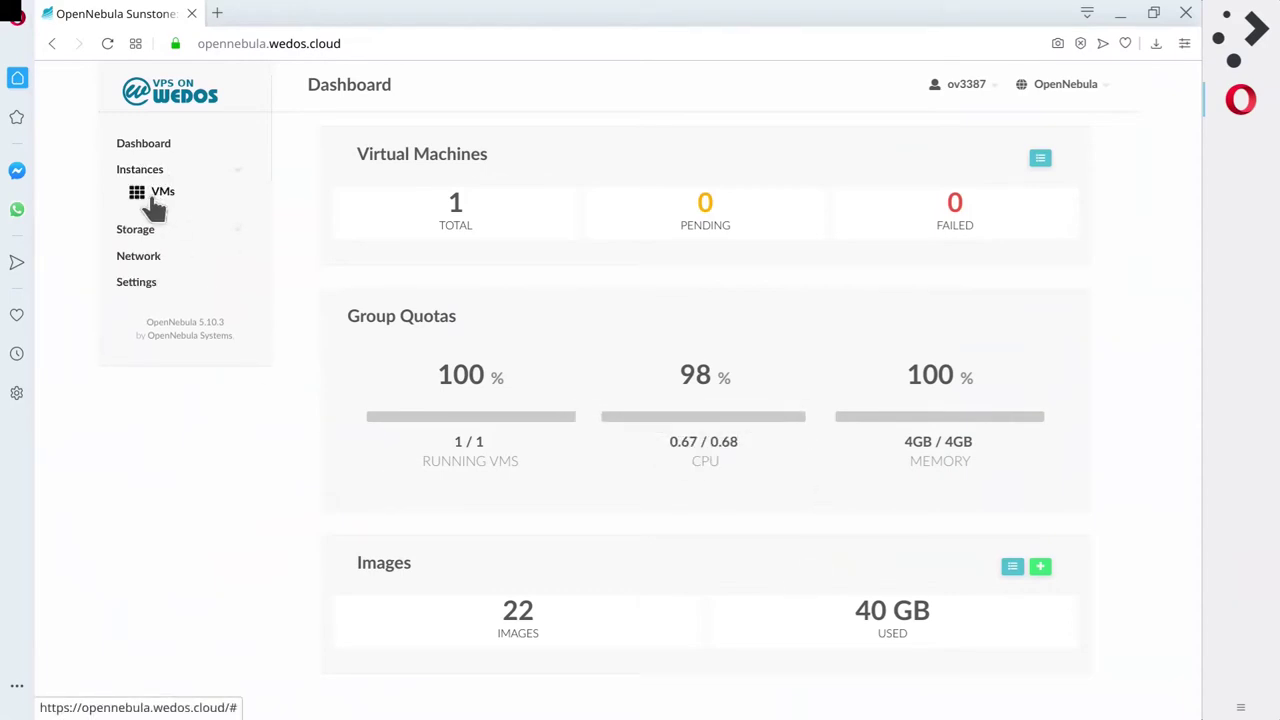
left_click(156, 194)
left_click(605, 226)
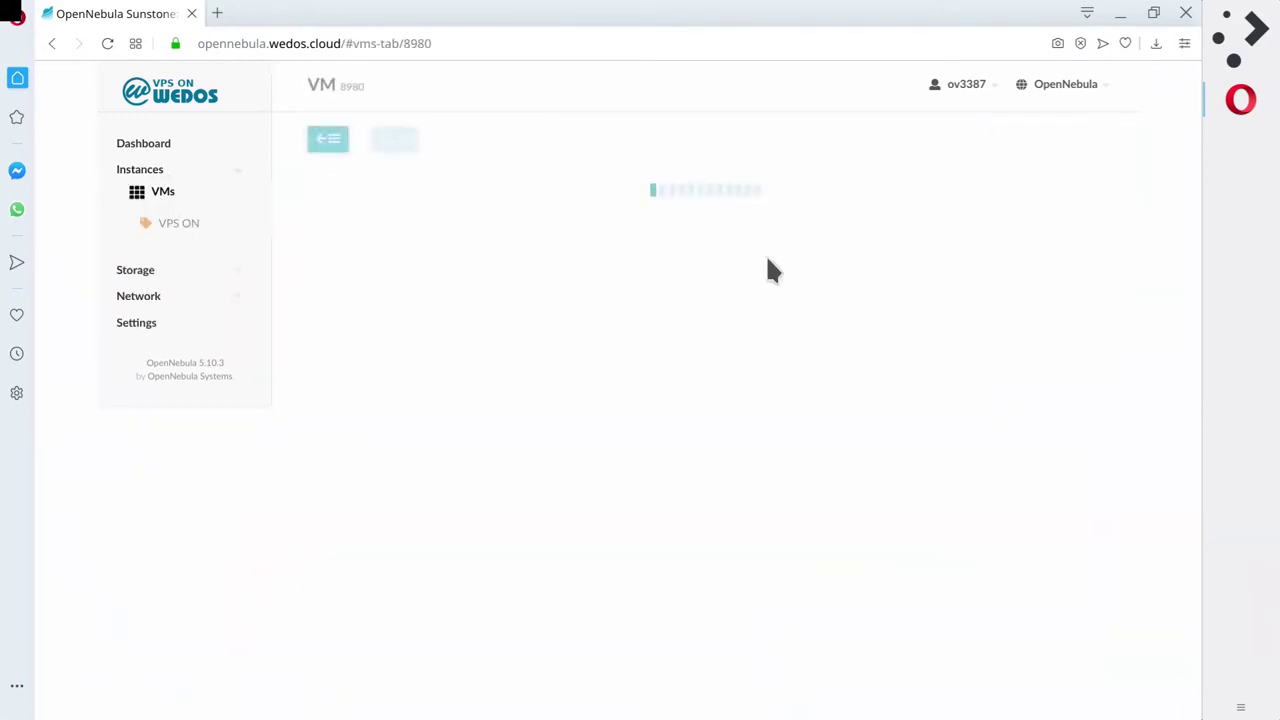
left_click(477, 200)
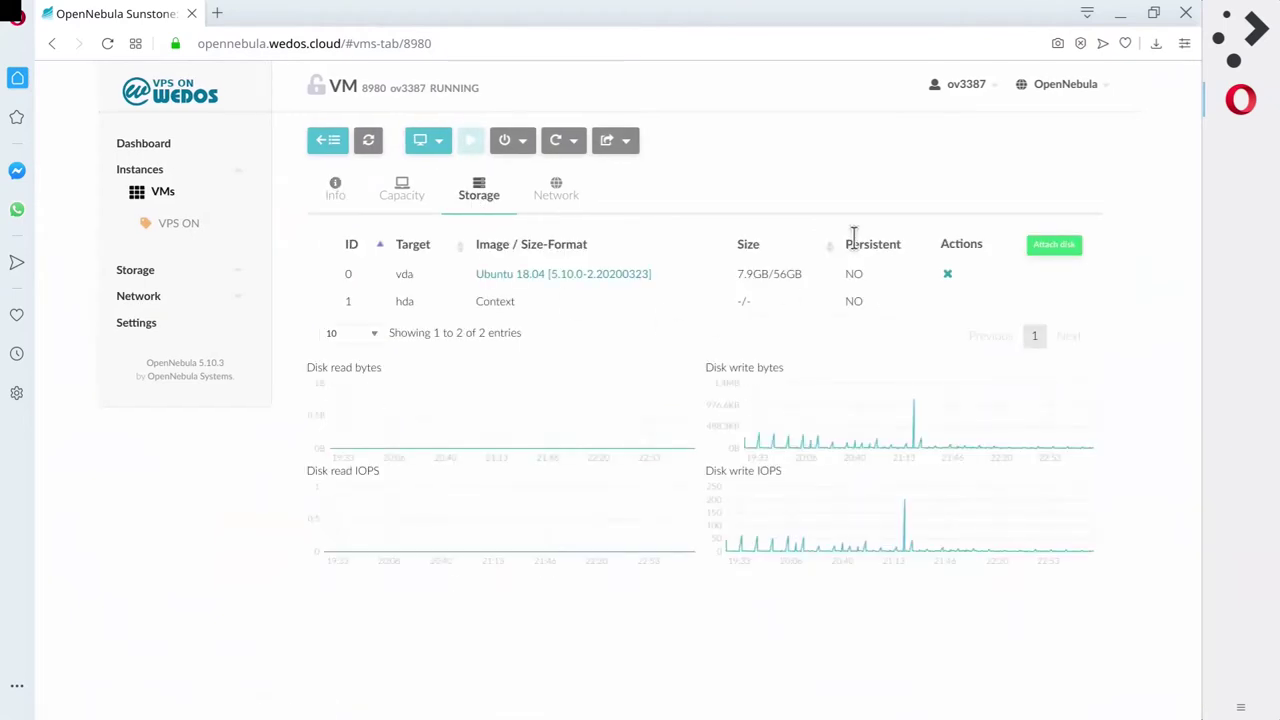
left_click_drag(782, 278, 778, 279)
left_click(749, 276)
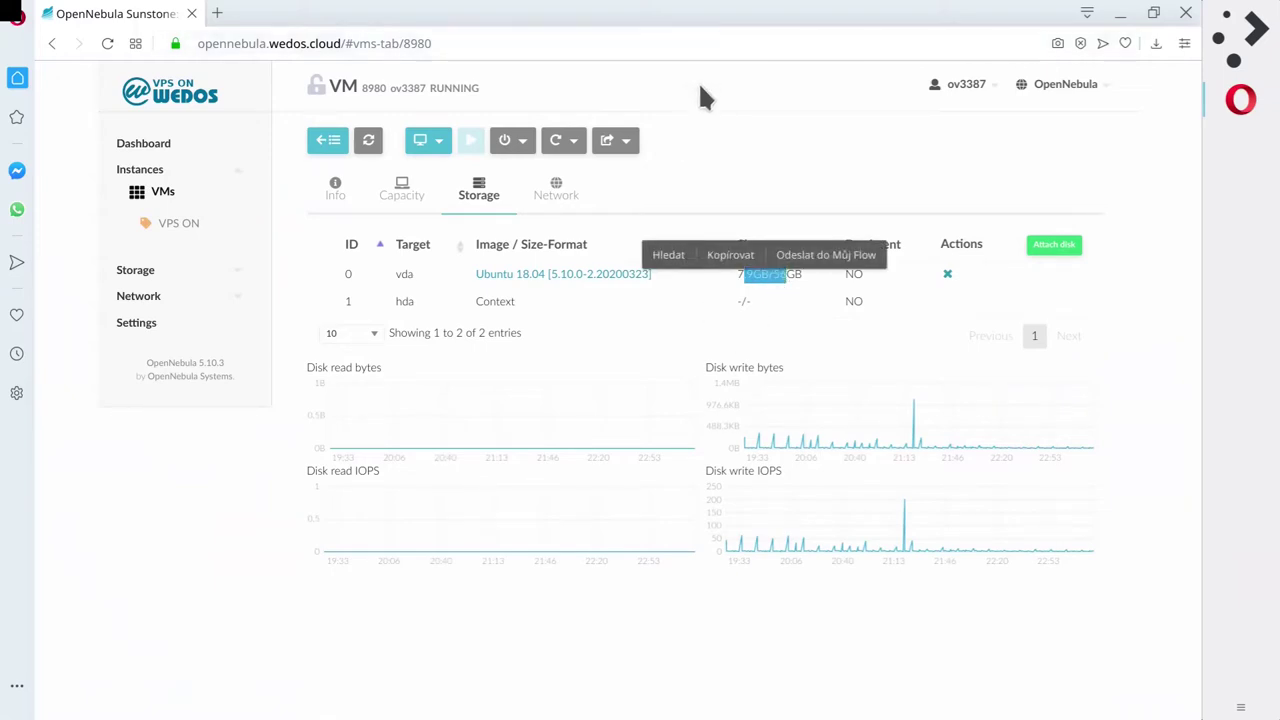
left_click(447, 285)
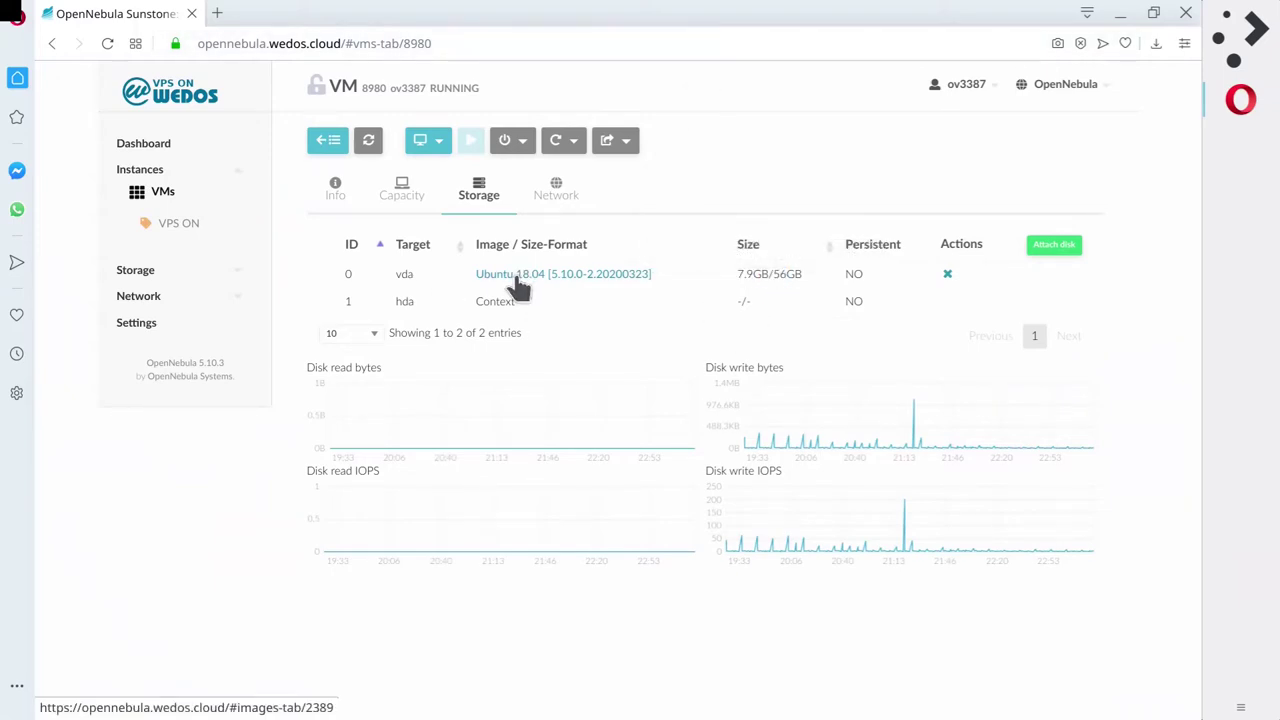
left_click(329, 141)
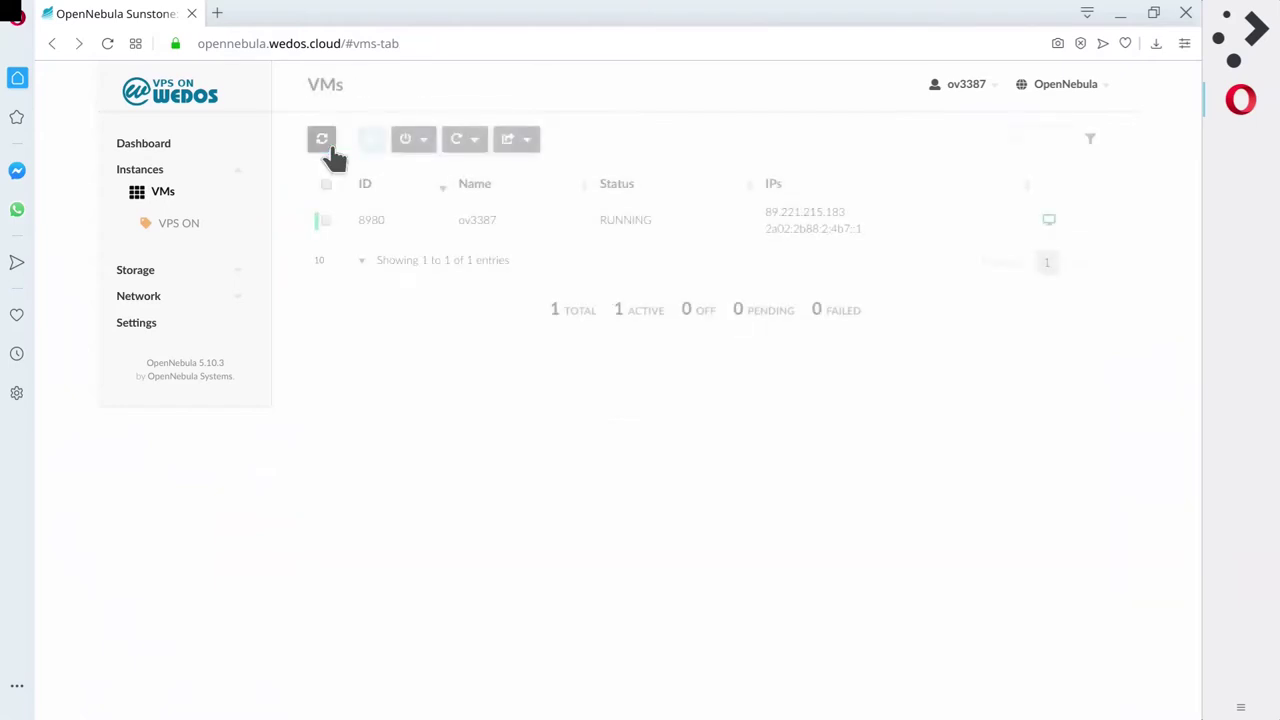
View VM 8980's VNC console at the Ubuntu login, then refresh and open its Info page.
left_click(1049, 221)
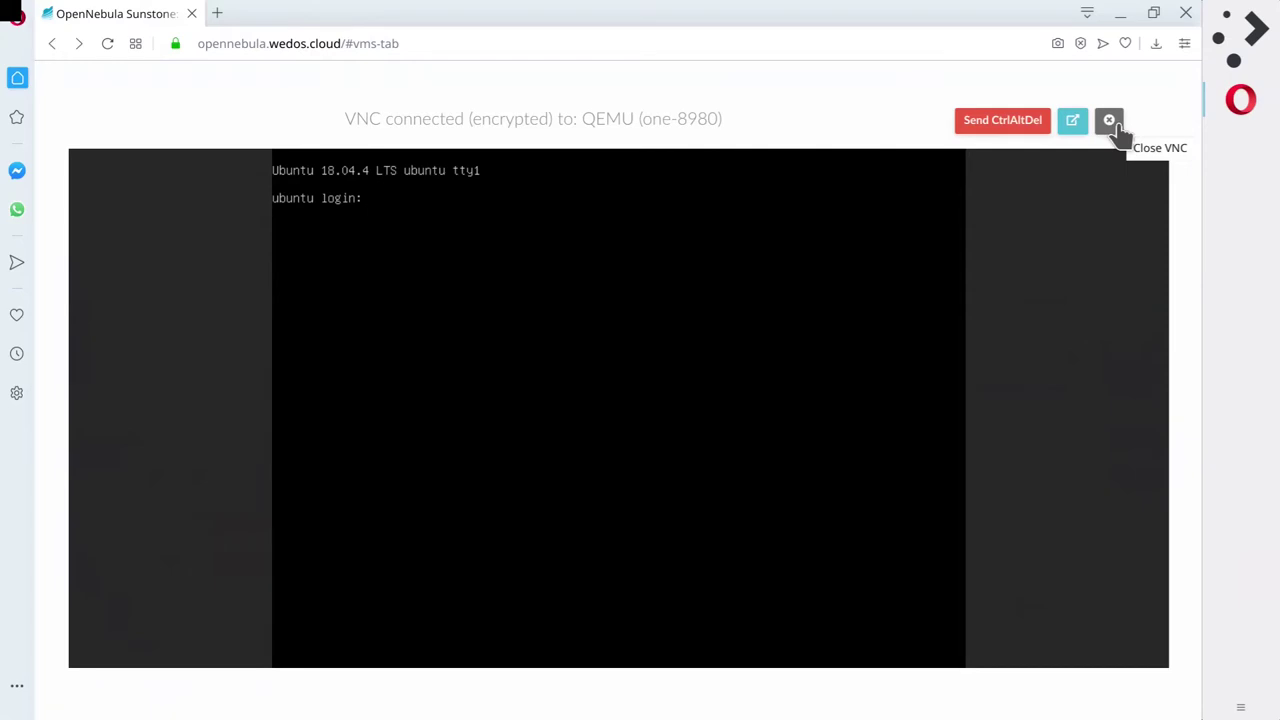
left_click(1109, 121)
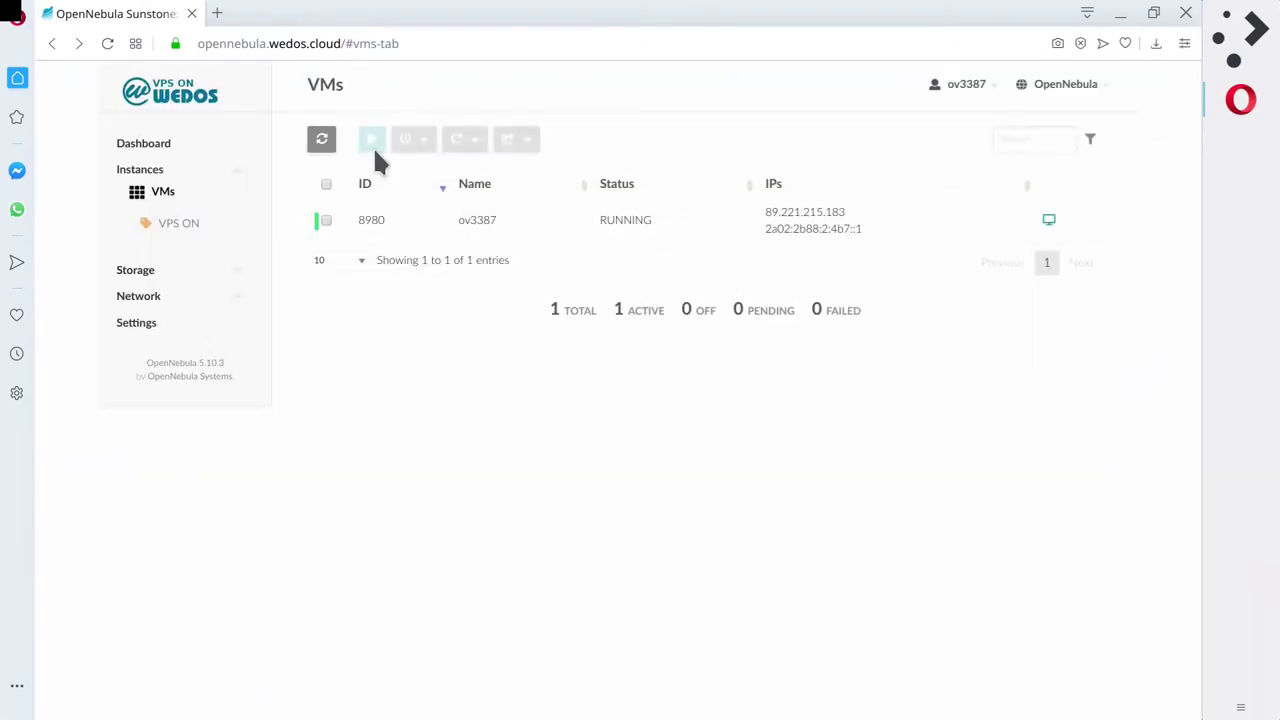
left_click(321, 138)
left_click(470, 232)
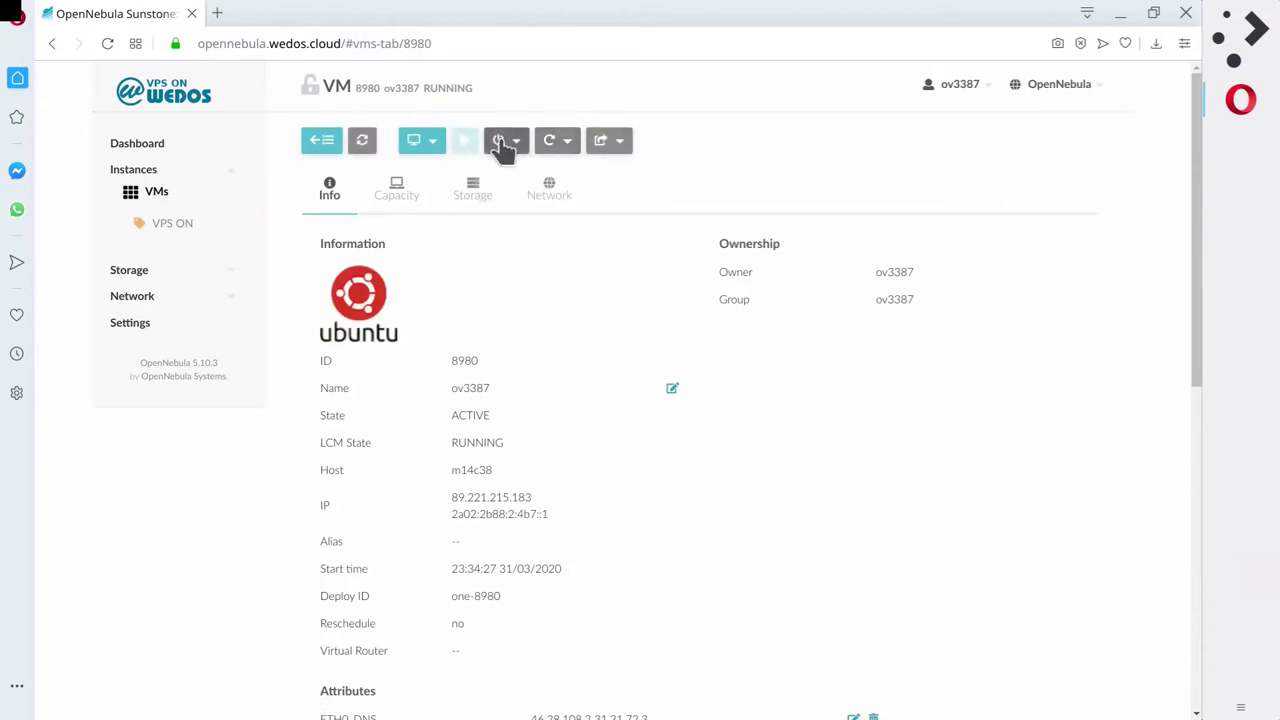
Power off VM 8980 gracefully and close the failed VNC console connection.
left_click(503, 142)
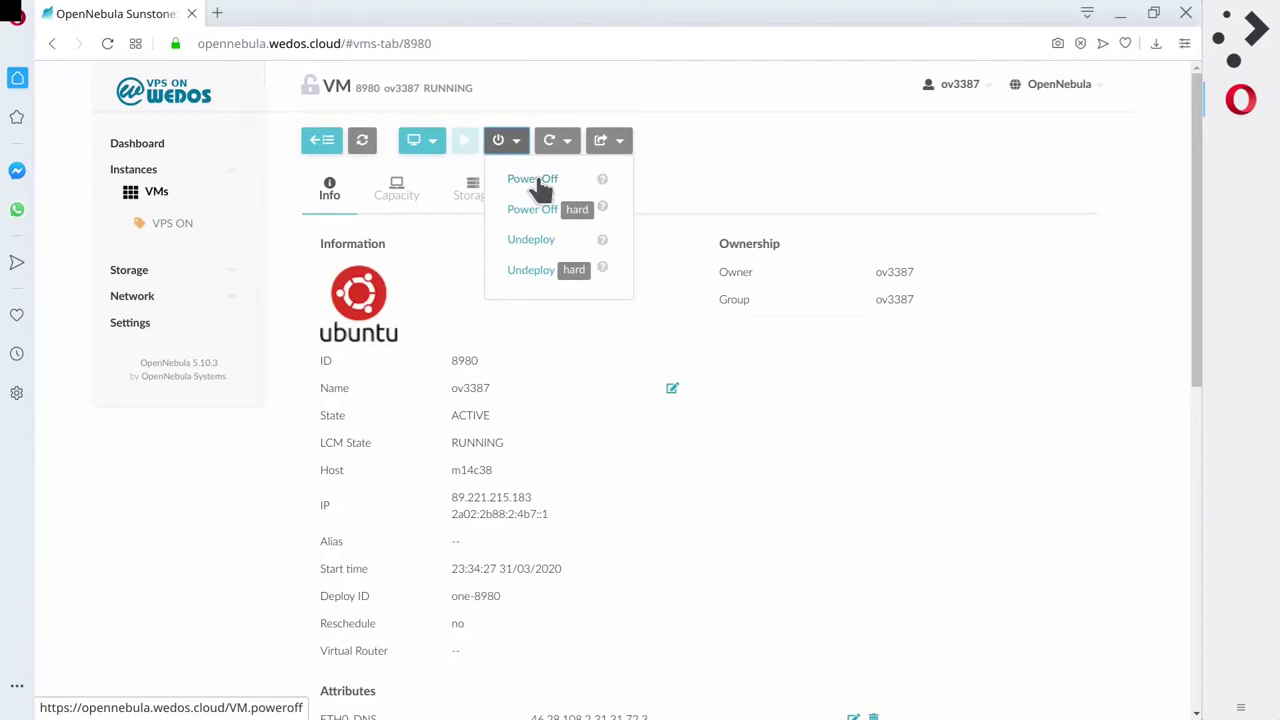
left_click(538, 181)
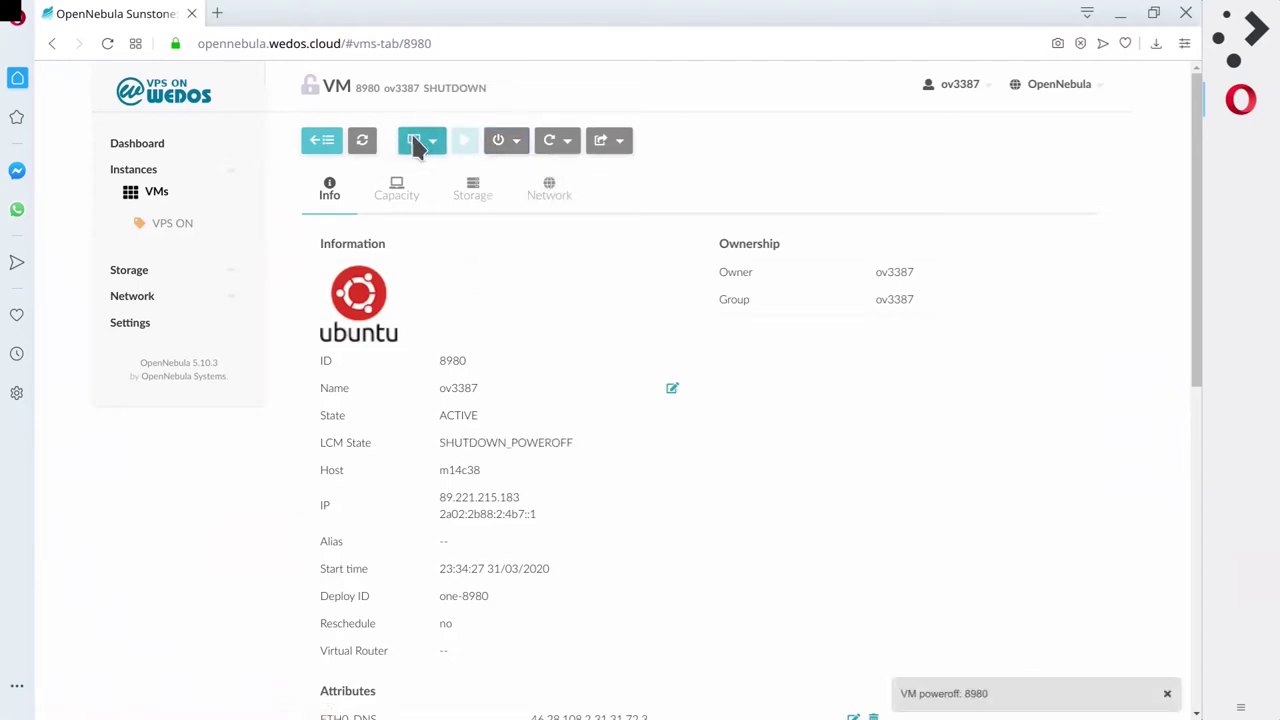
left_click(430, 180)
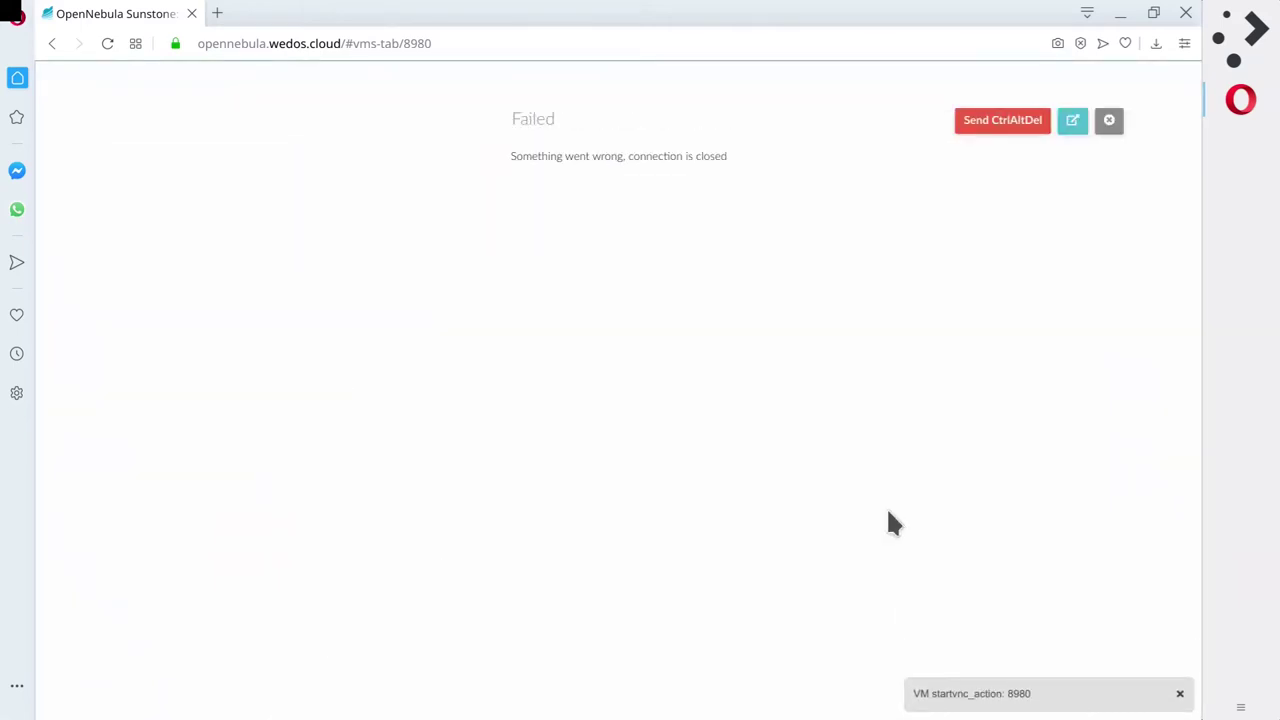
left_click(1109, 120)
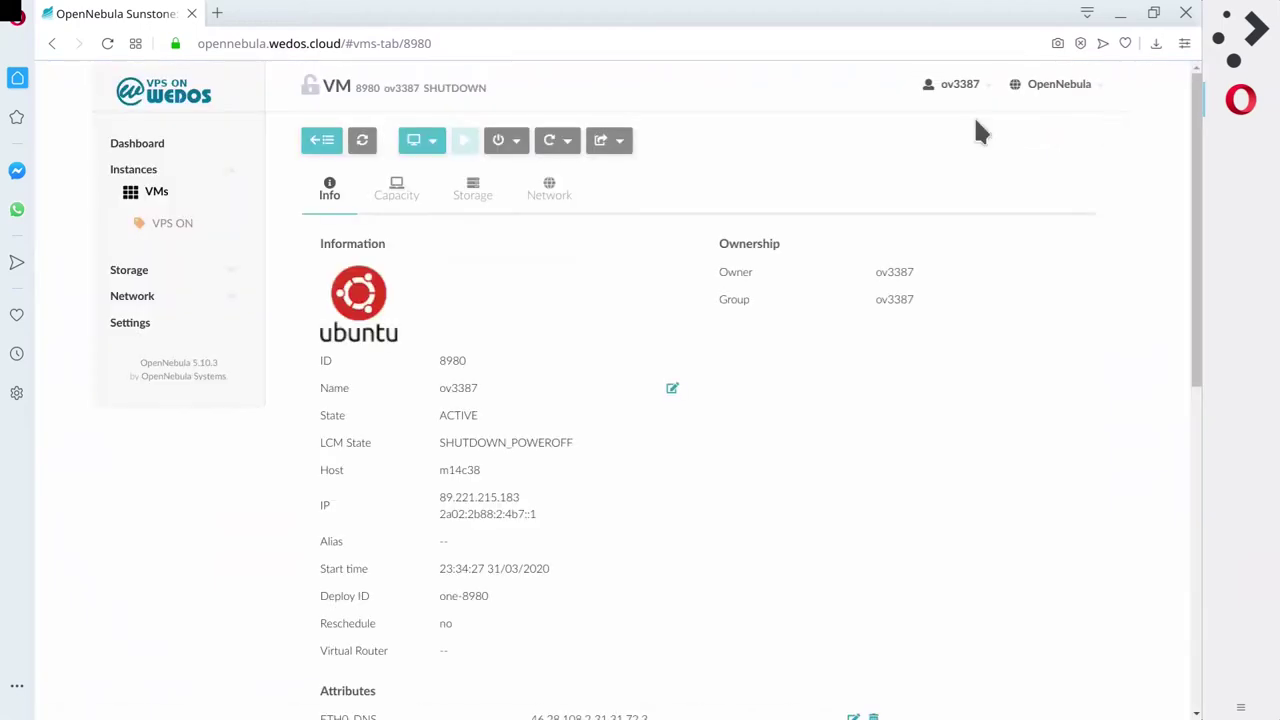
Look over the export and reboot options, then refresh until the VM reads POWEROFF.
left_click(603, 140)
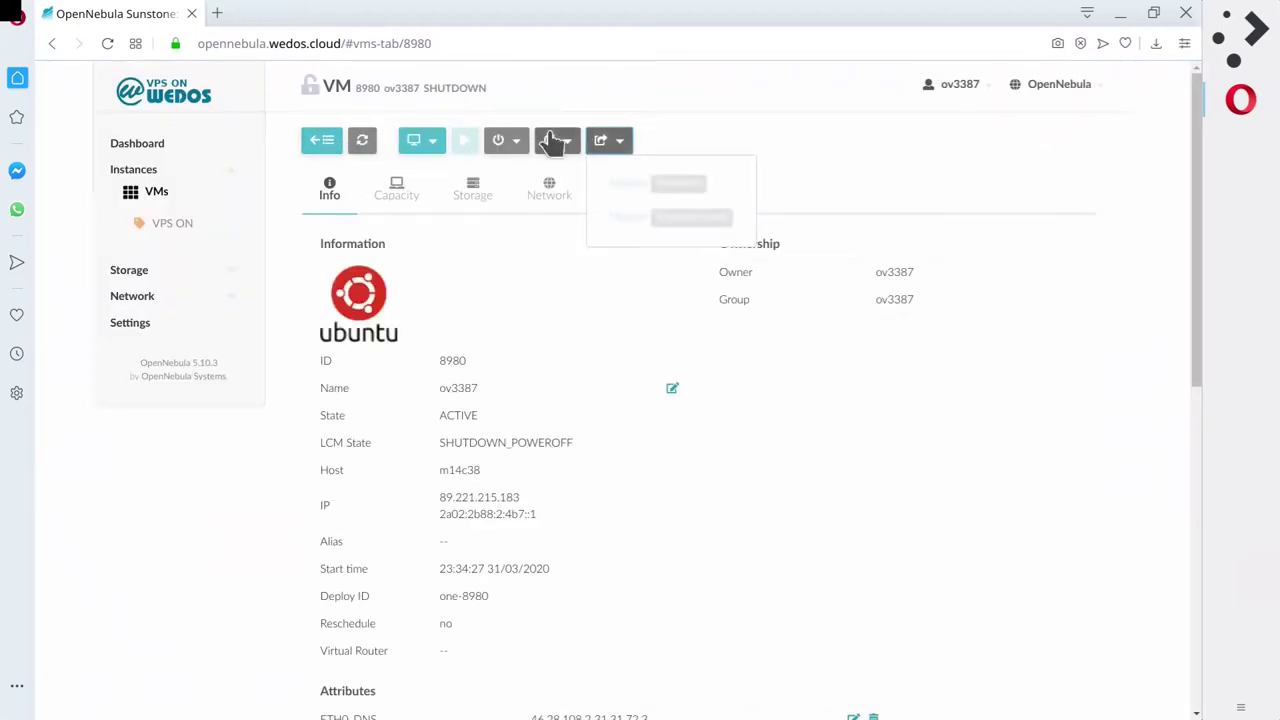
left_click(516, 141)
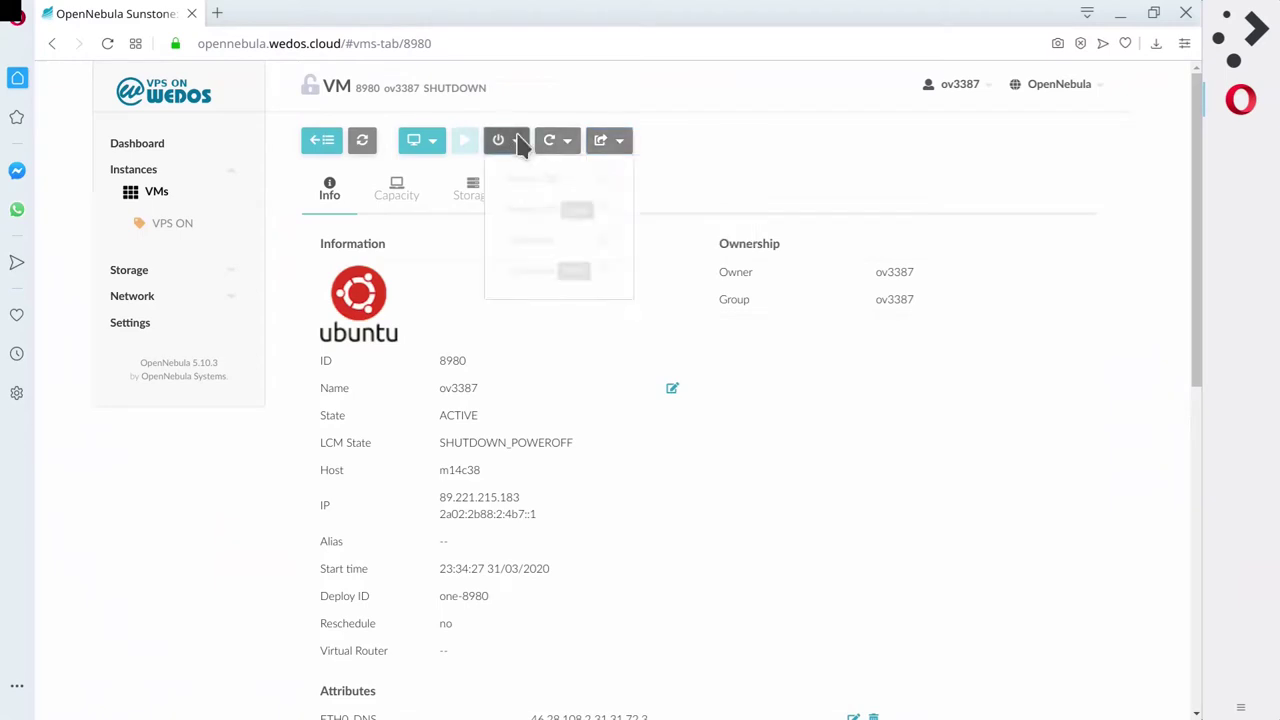
left_click(567, 147)
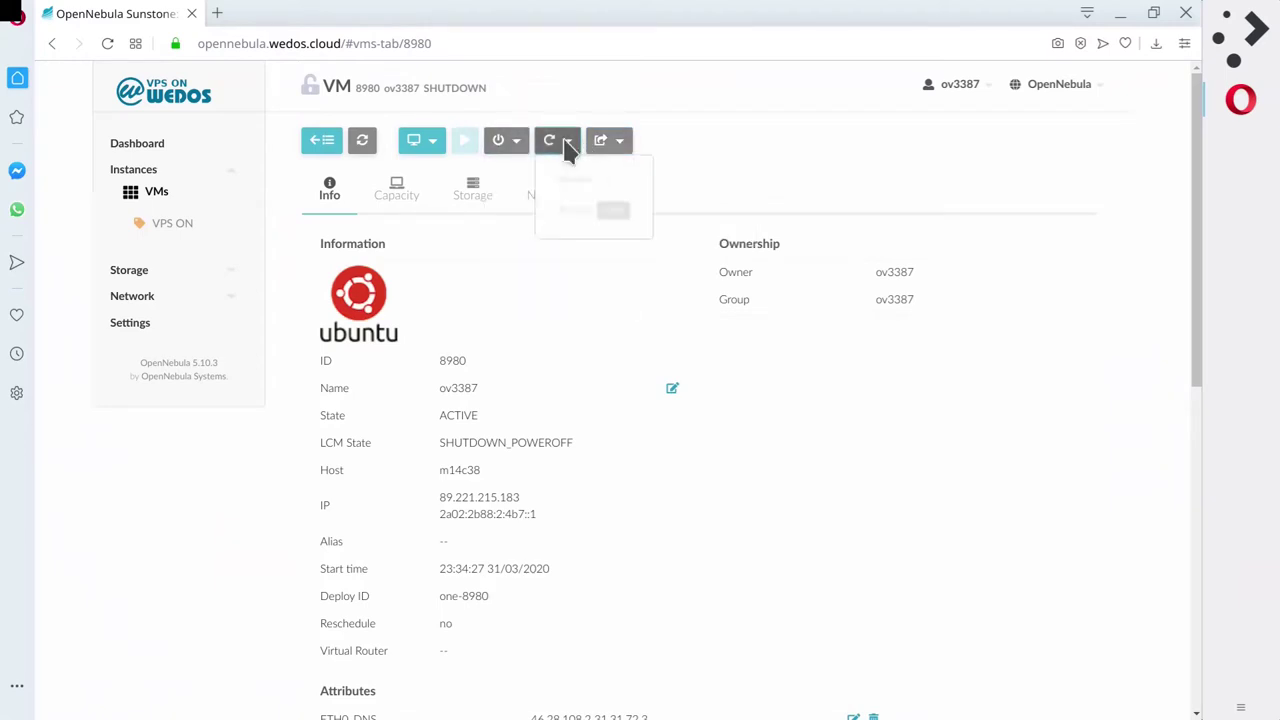
left_click(520, 141)
left_click(509, 143)
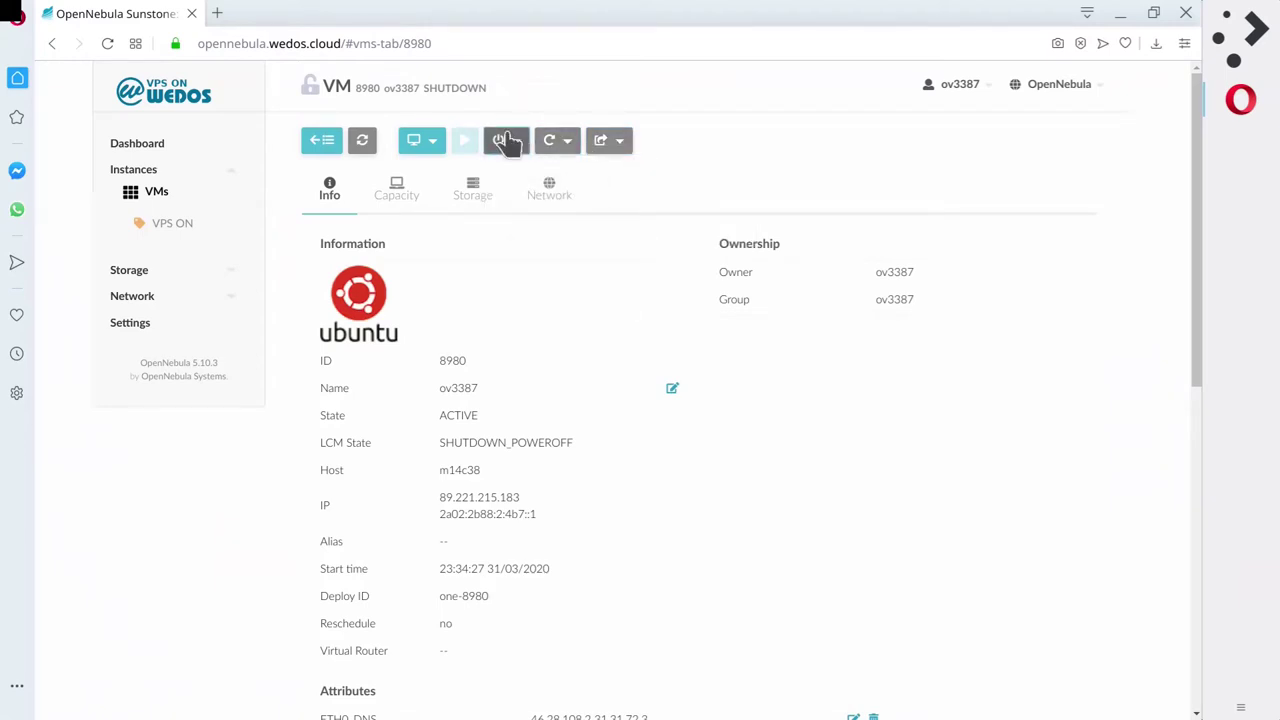
left_click(364, 141)
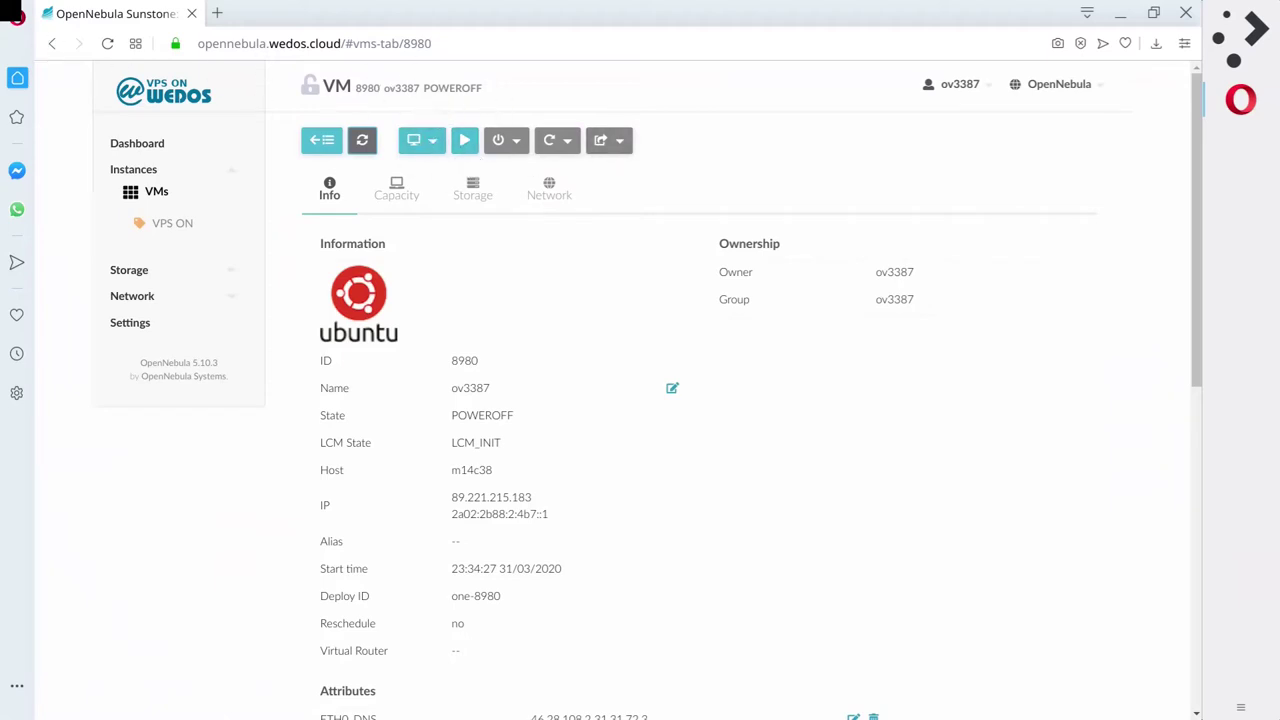
left_click(217, 13)
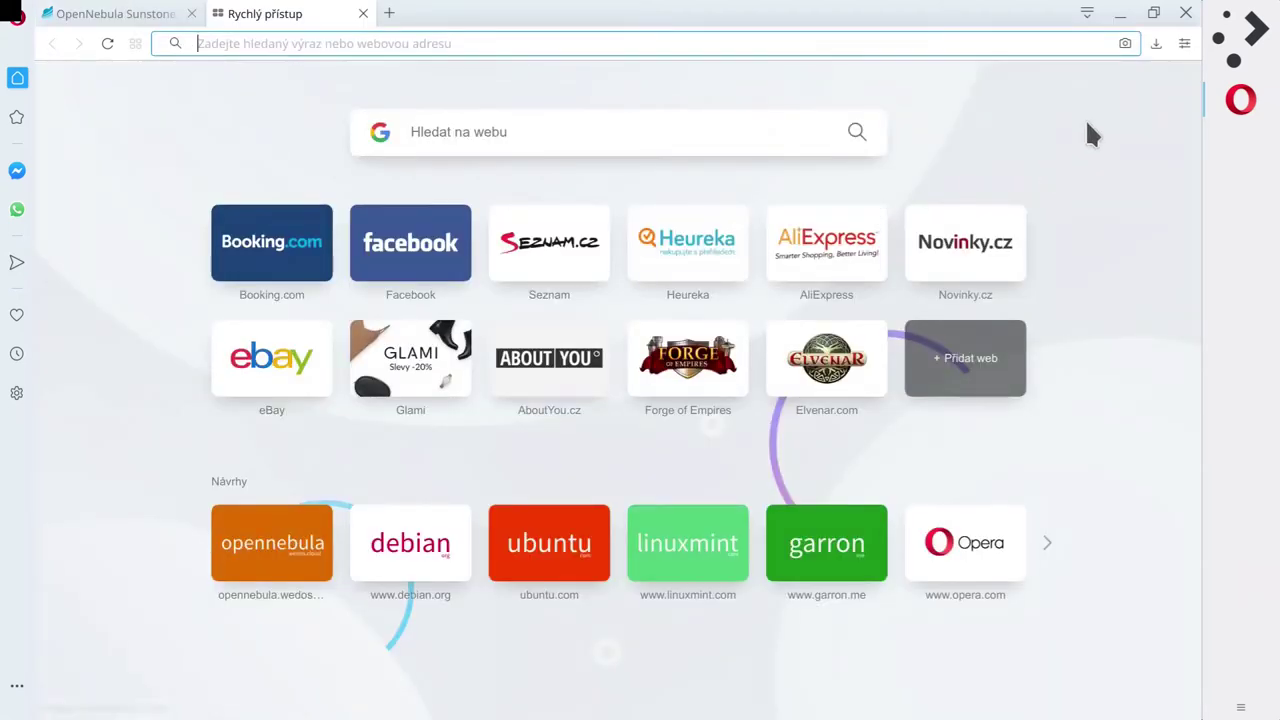
Search 'alpine linux' and open the official alpinelinux.org homepage.
type("alpi")
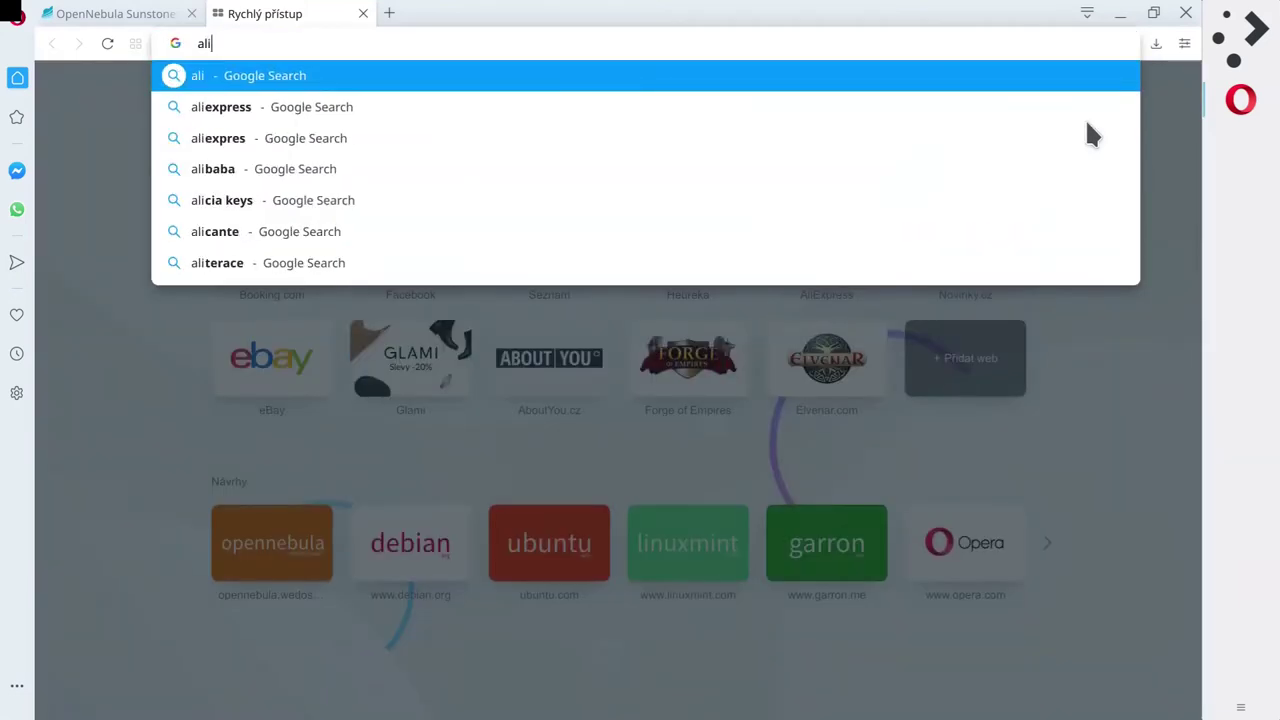
type("ne")
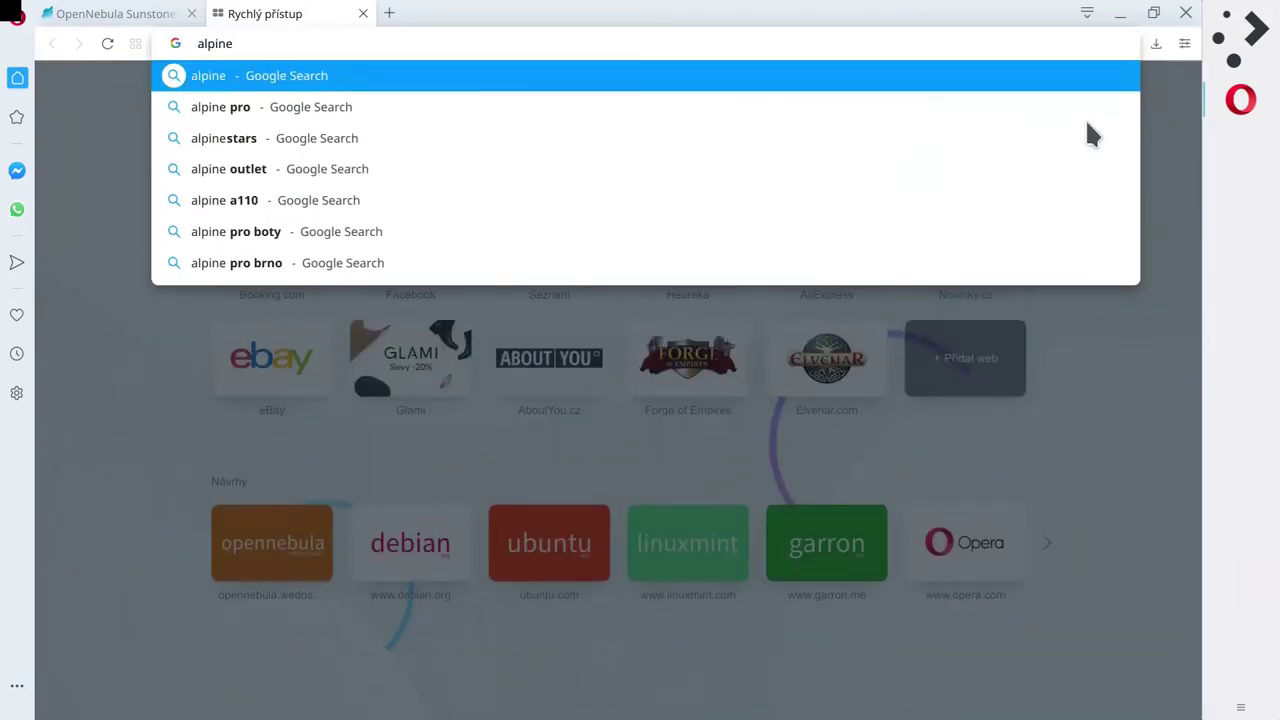
type(" linux")
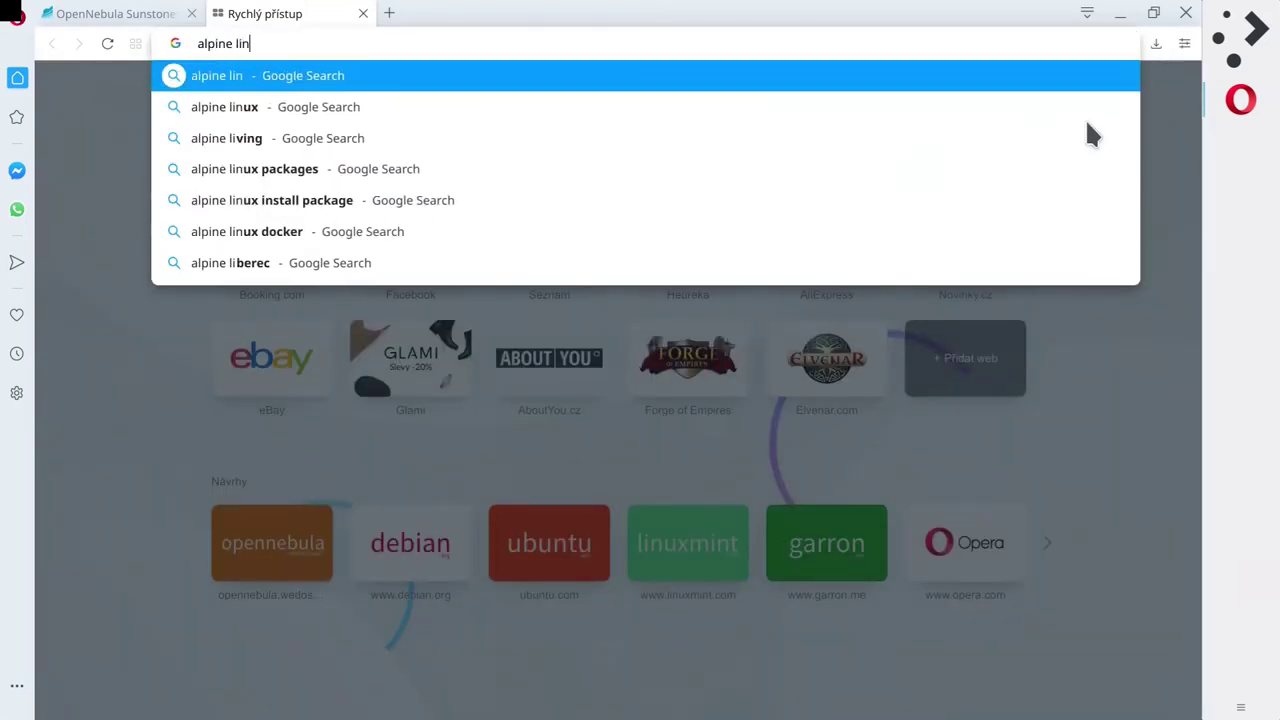
key("Return")
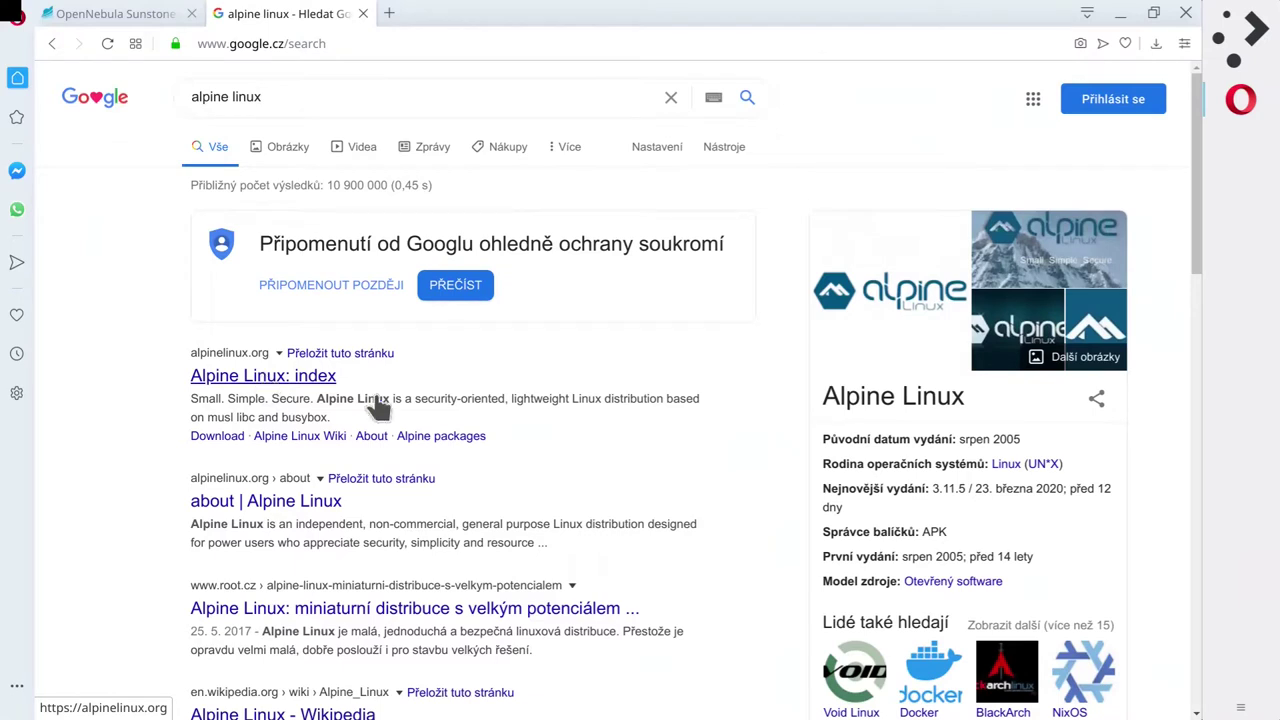
left_click(240, 378)
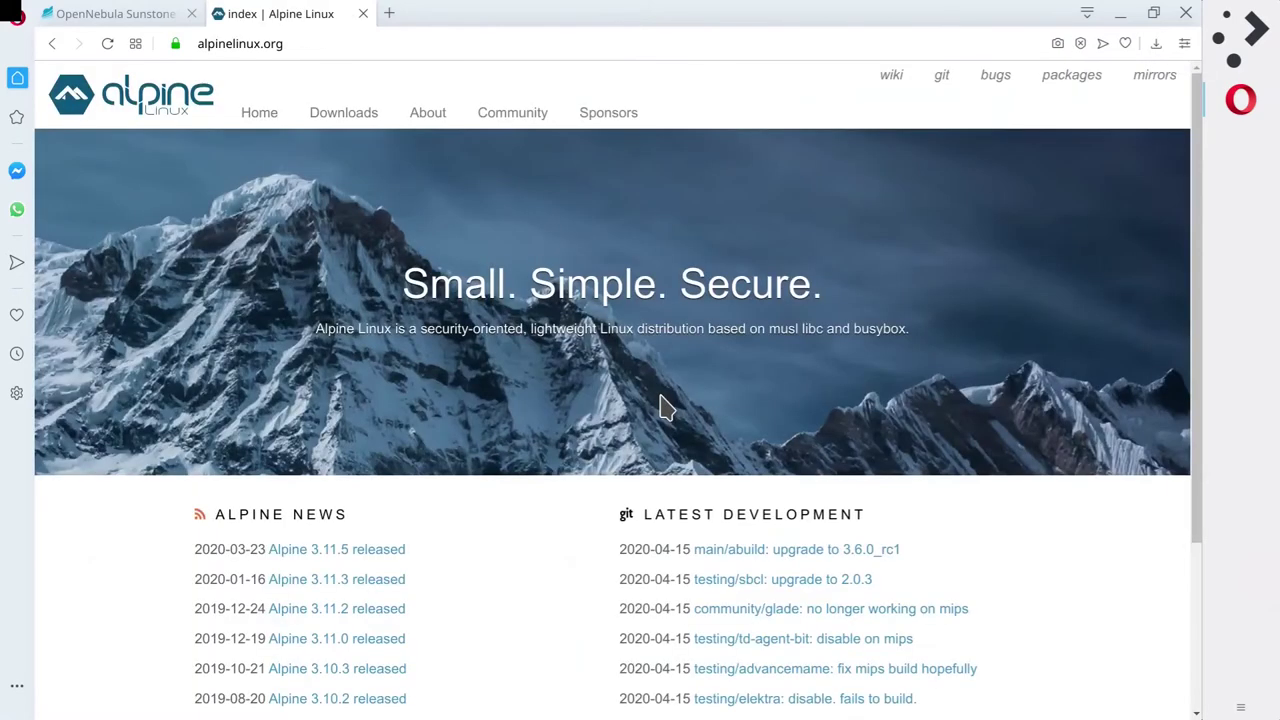
Skim the Alpine Linux homepage, then close its tab.
scroll(532, 445, "down", 2)
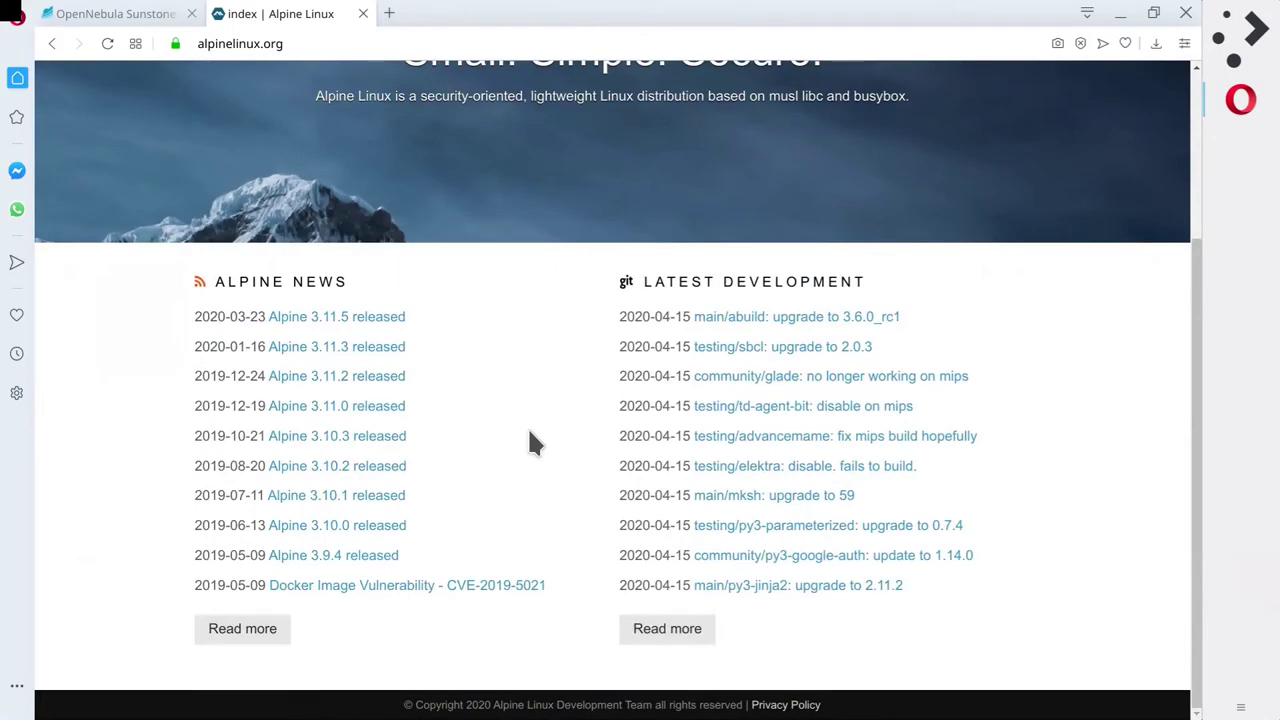
scroll(530, 433, "up", 2)
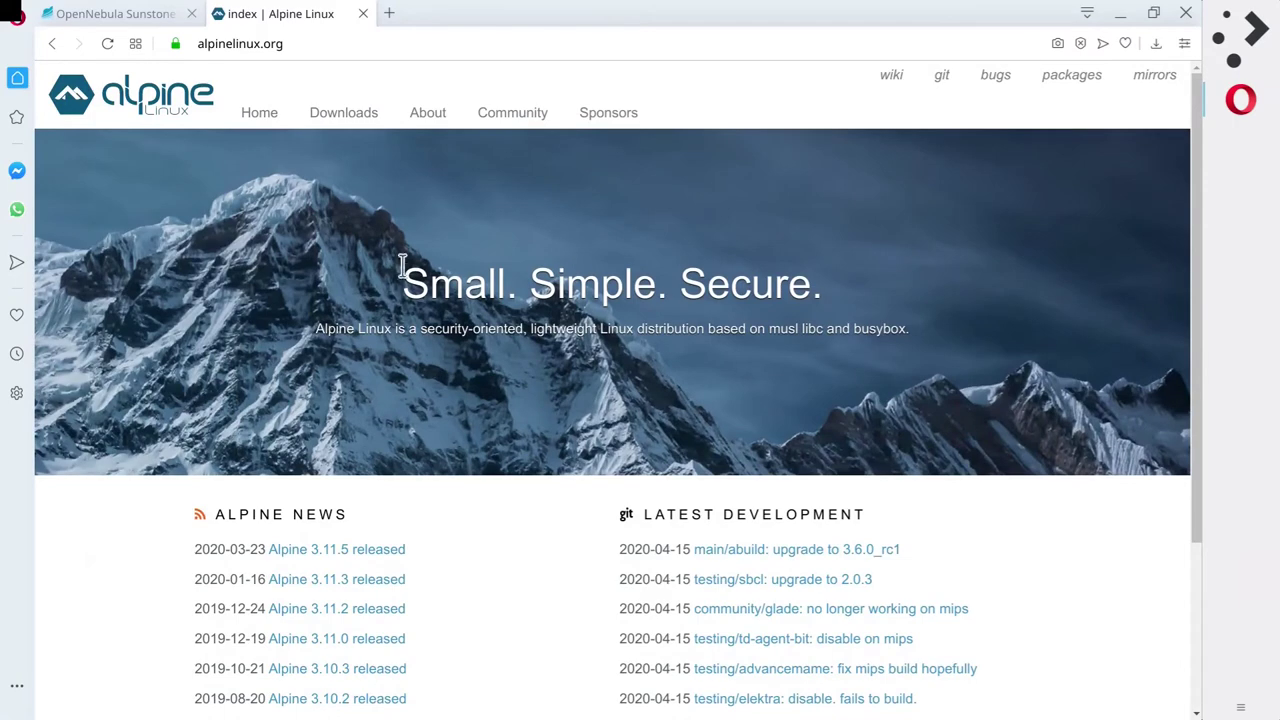
scroll(394, 270, "down", 1)
scroll(396, 272, "up", 1)
left_click_drag(932, 341, 284, 284)
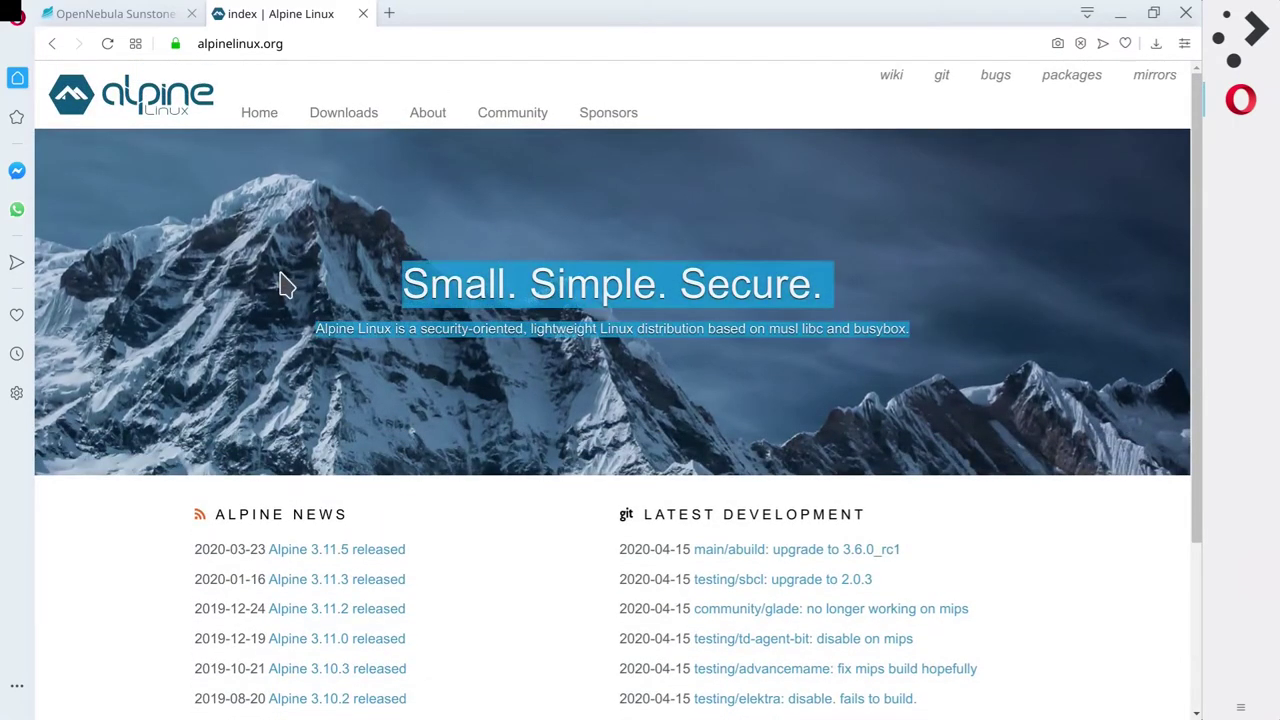
left_click(320, 386)
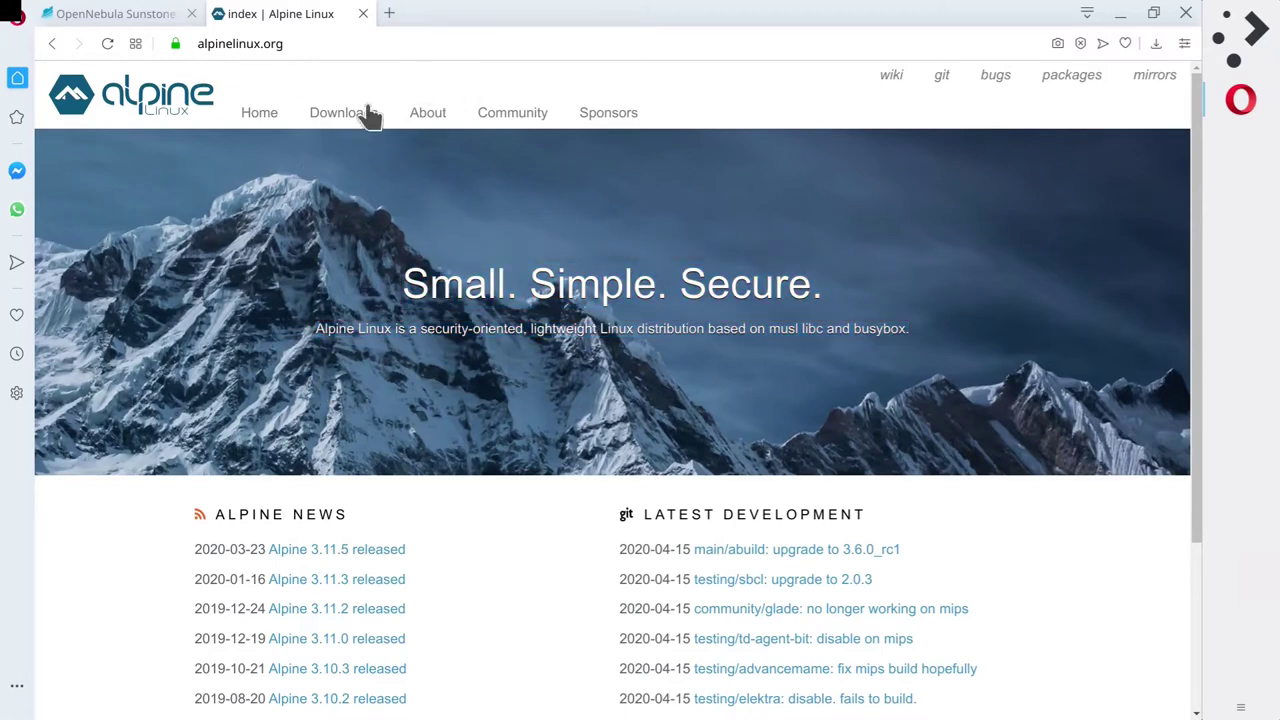
left_click(363, 13)
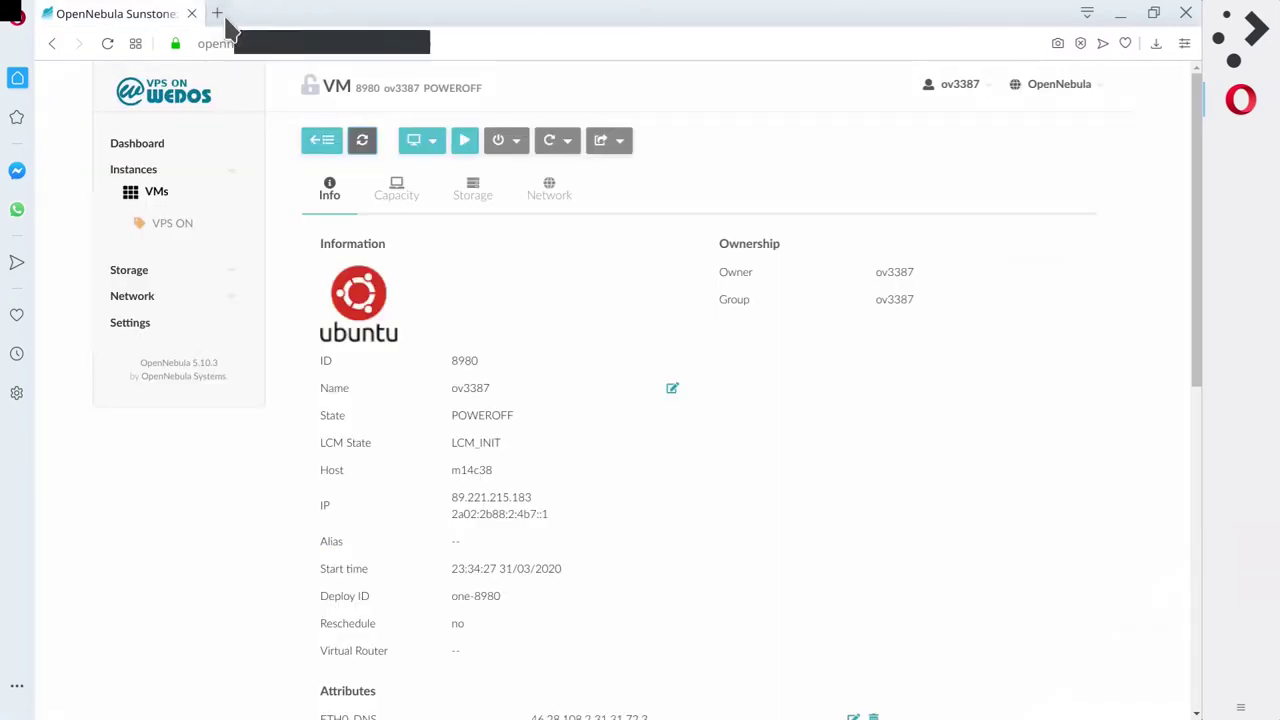
Open the Debian download page from the debian.org suggestions in a new tab, then close it.
left_click(219, 14)
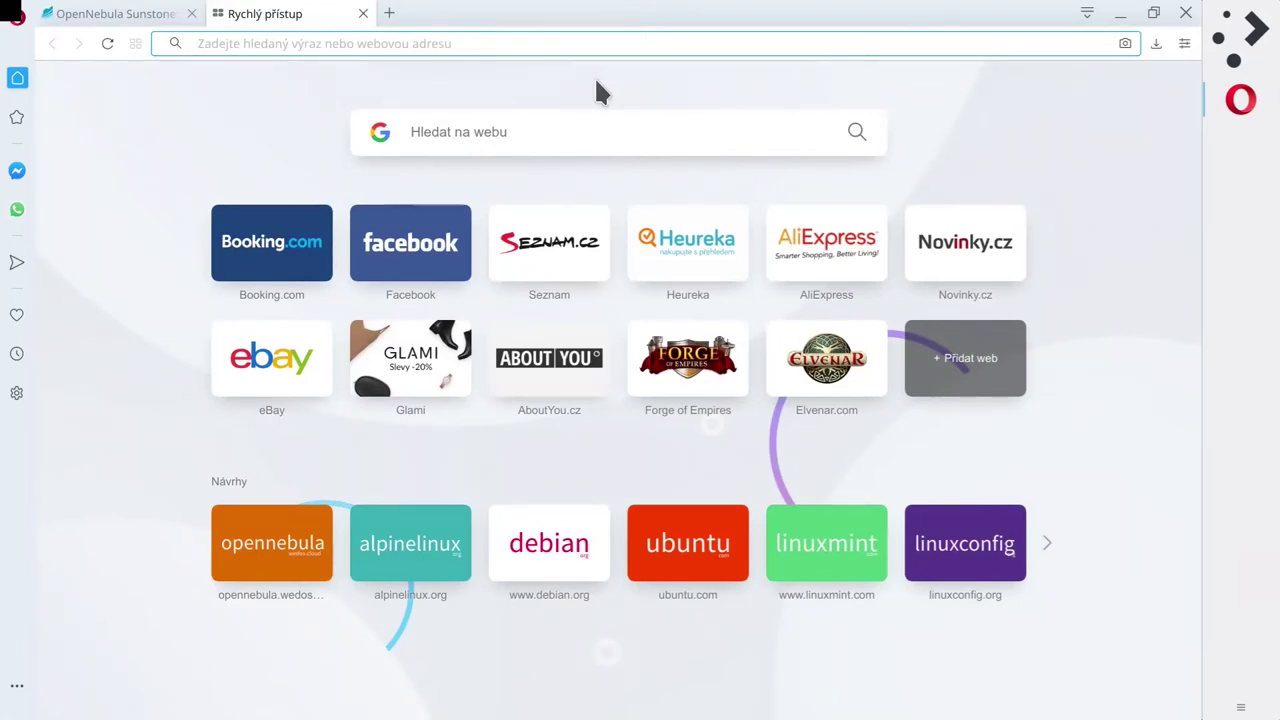
type("debig.")
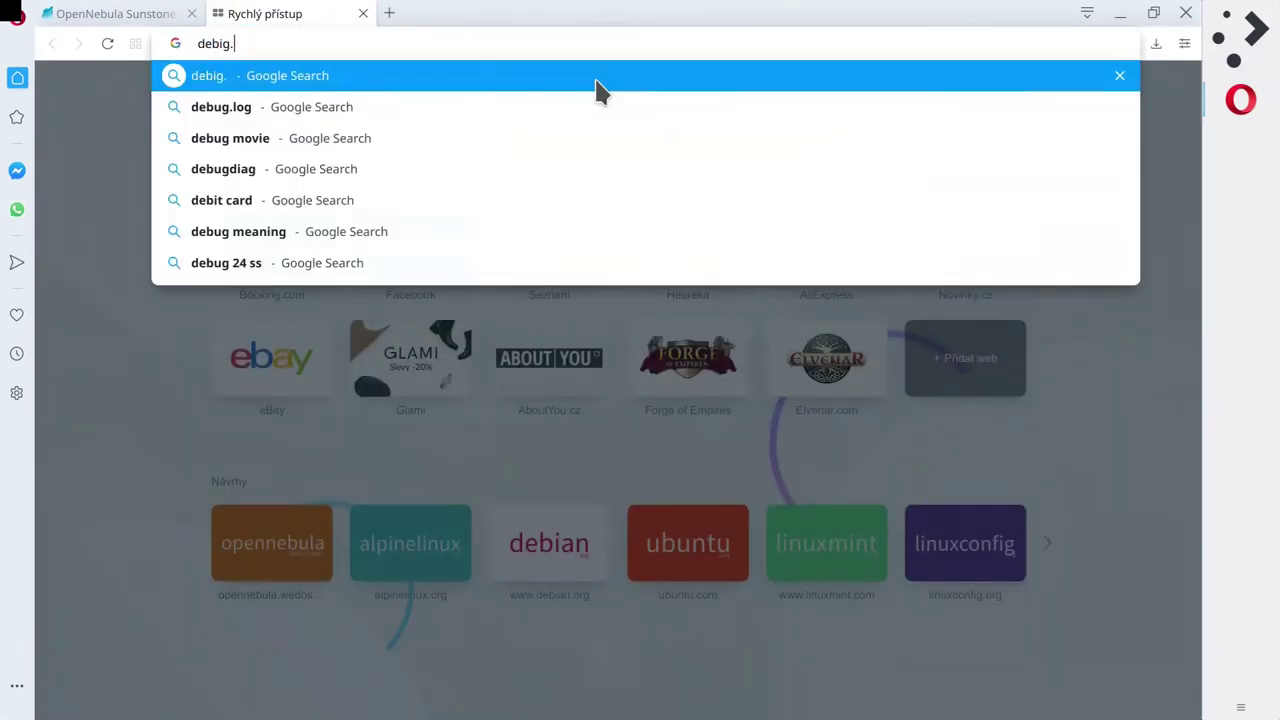
key("BackSpace")
key("BackSpace")
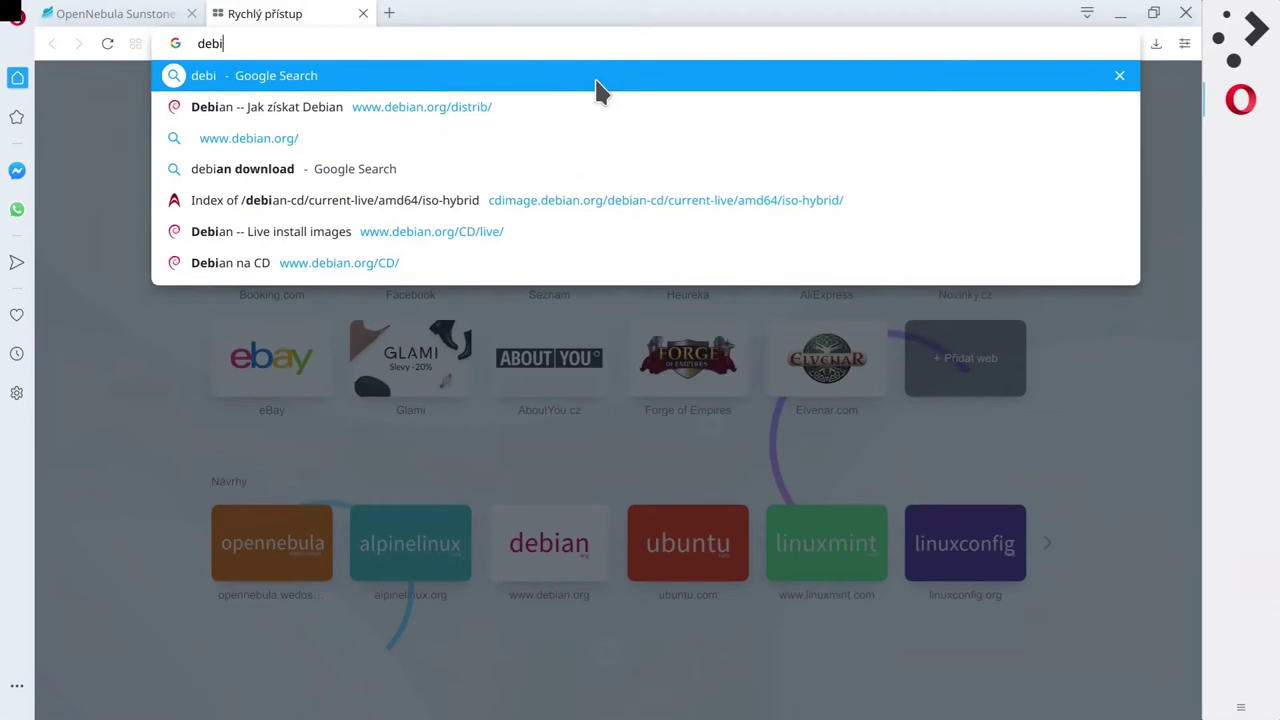
key("Down")
key("Down")
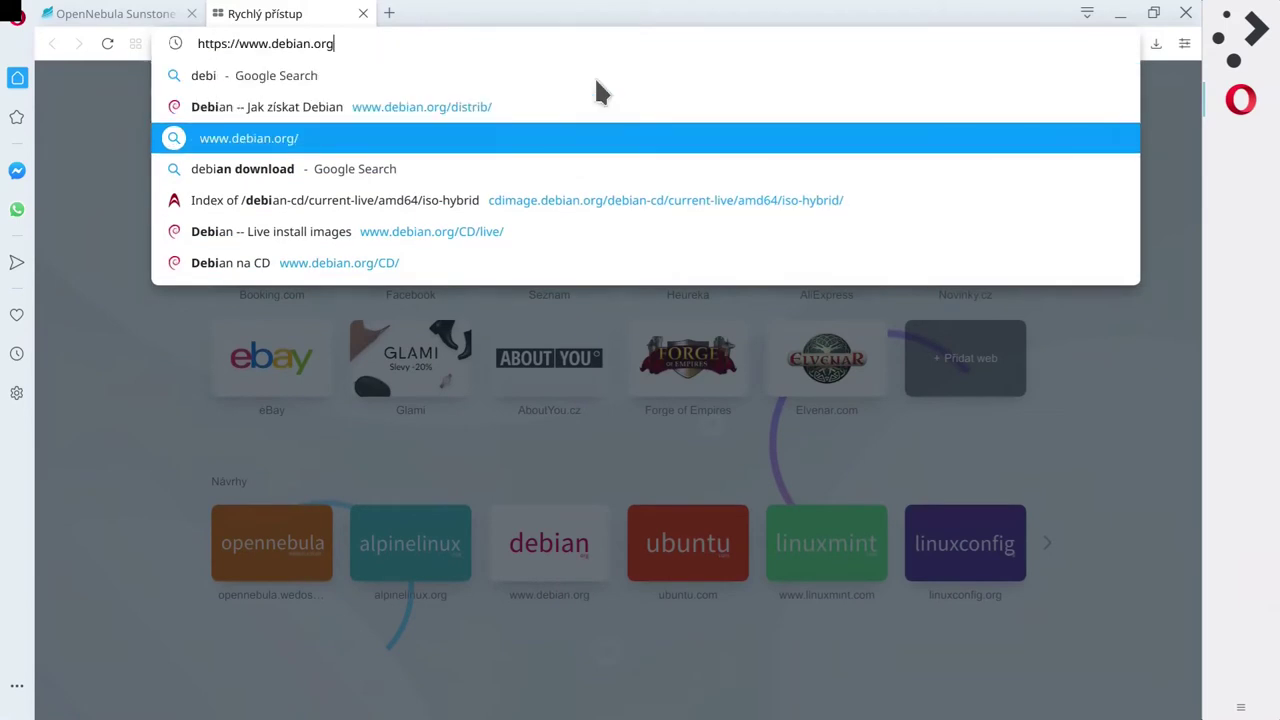
key("Up")
key("Return")
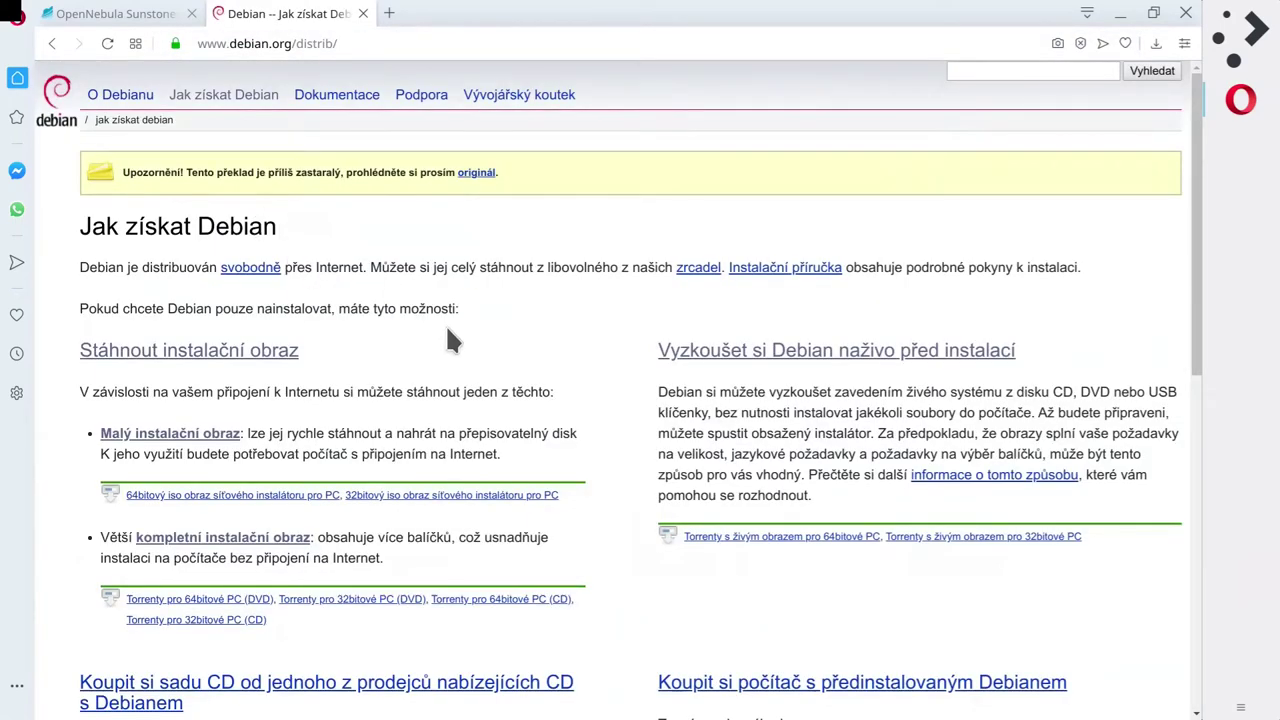
scroll(445, 324, "down", 1)
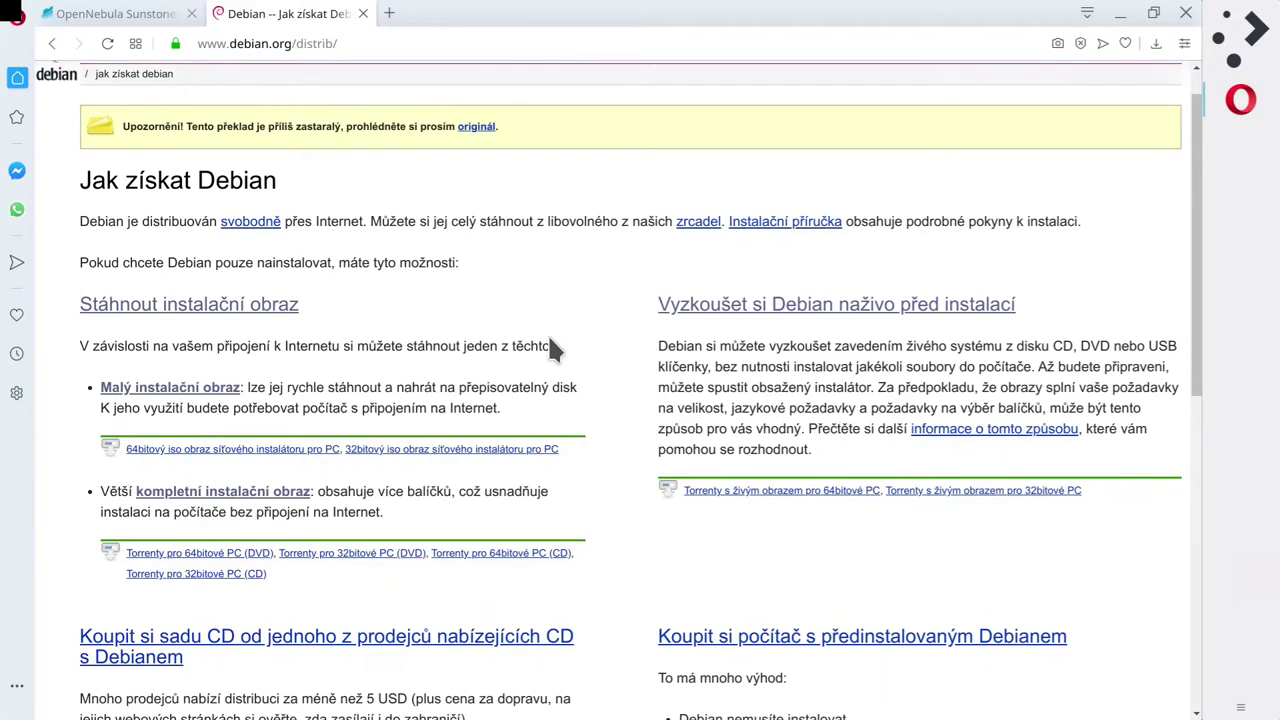
left_click(363, 14)
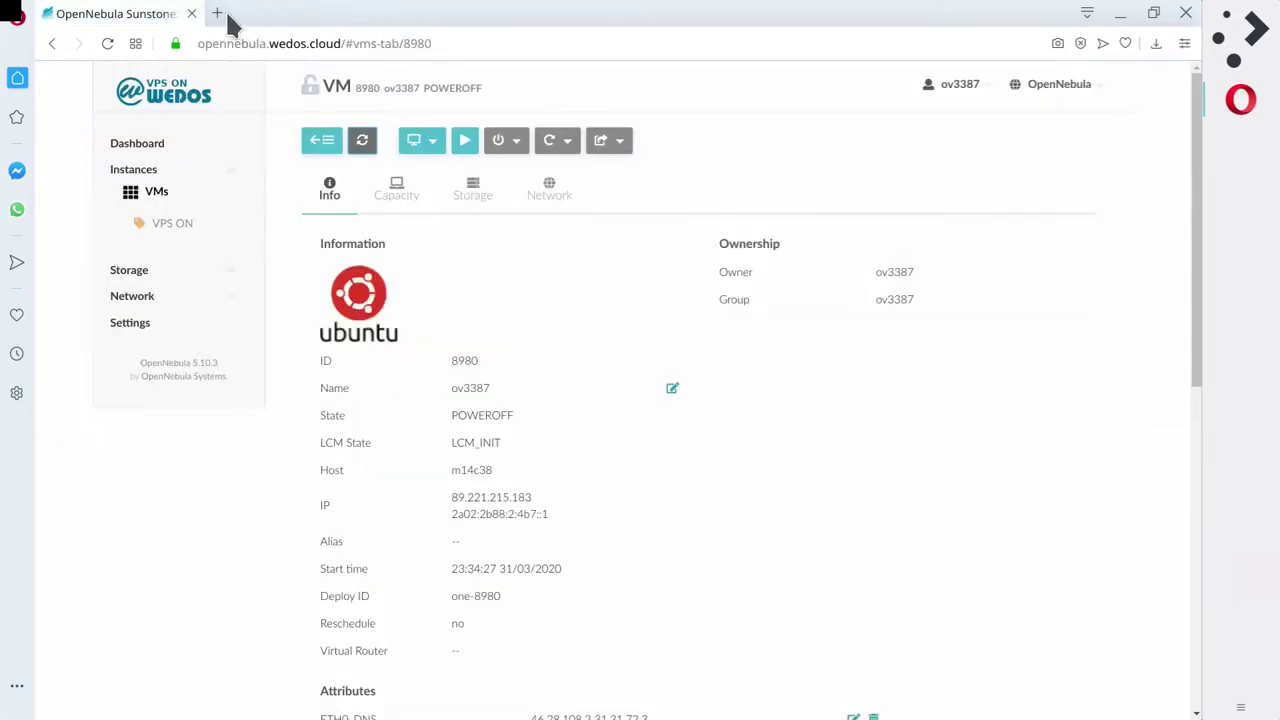
Load ubuntu.org in another new tab.
left_click(229, 21)
type("ubuntu")
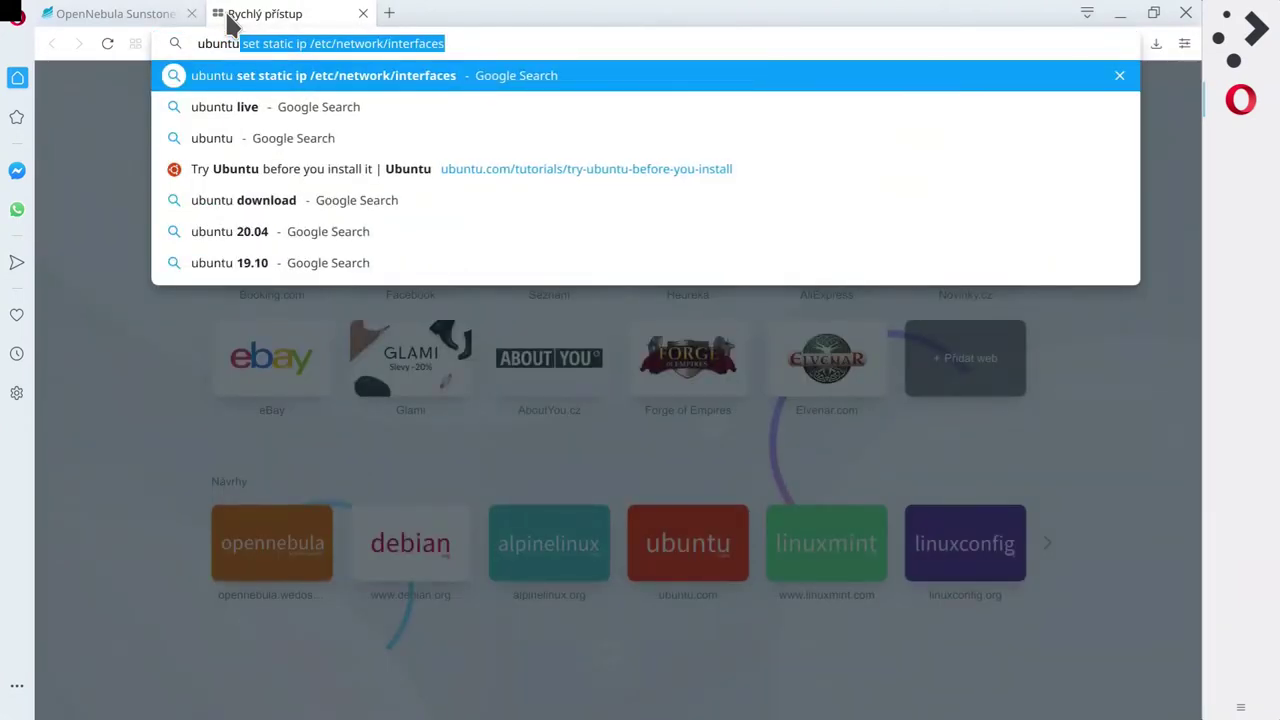
type(".")
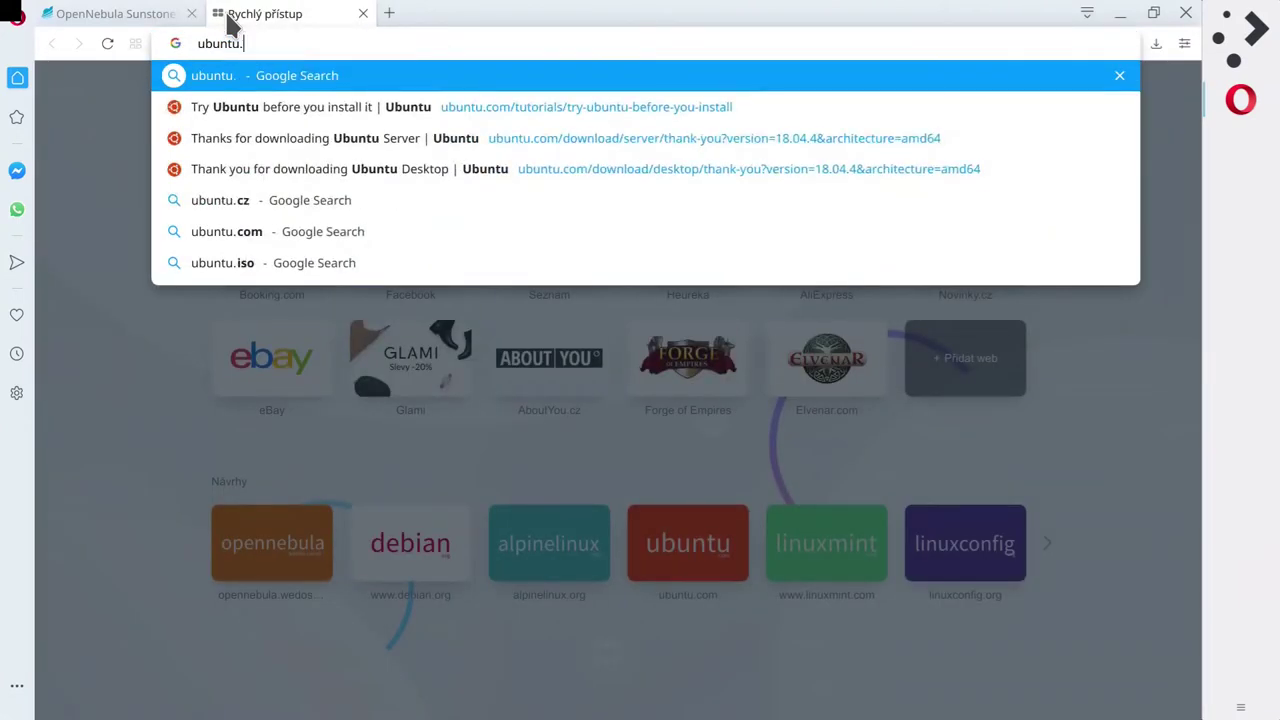
type("org")
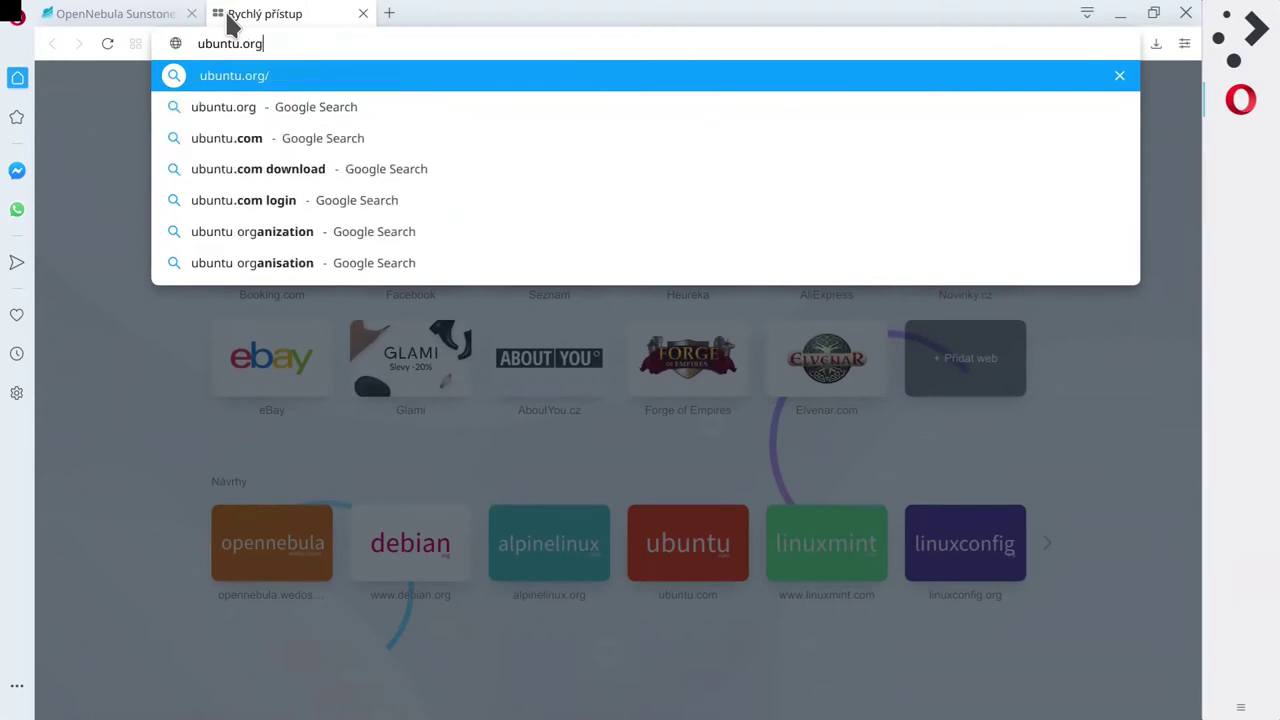
key("Return")
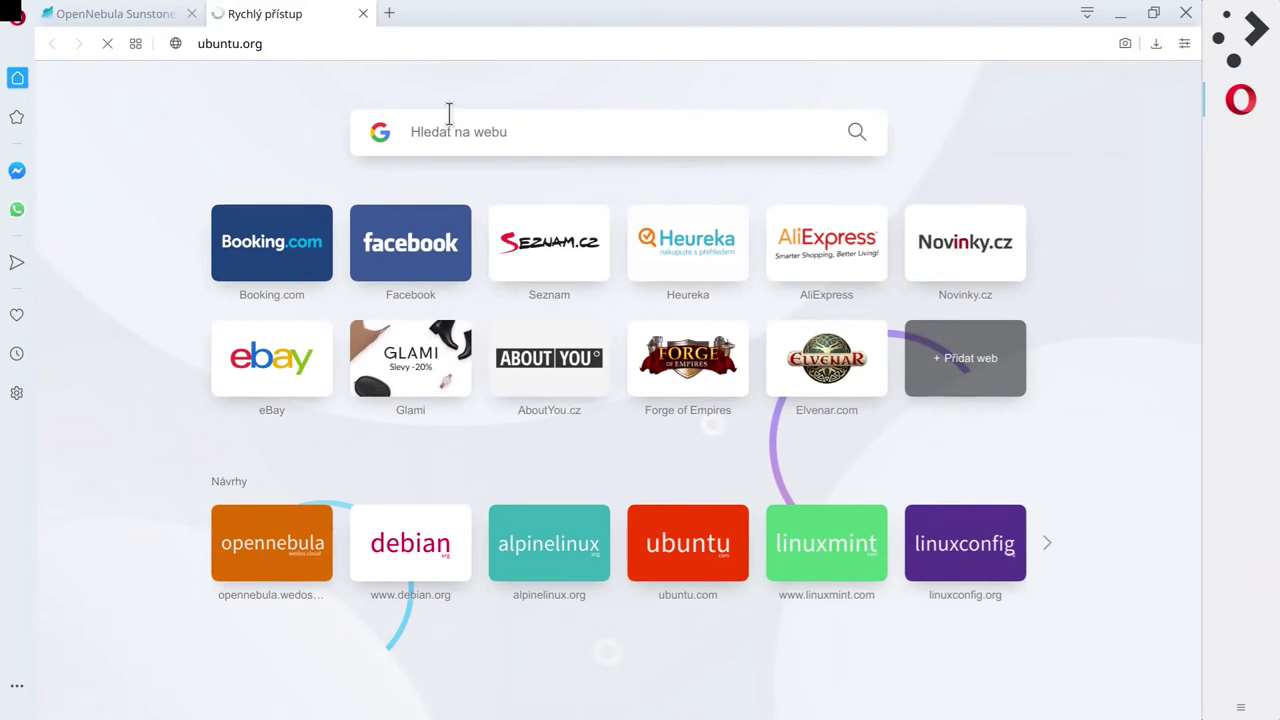
Search 'debian vs ubuntu' in a new tab and open the LinuxConfig.org article.
left_click(389, 13)
type("d")
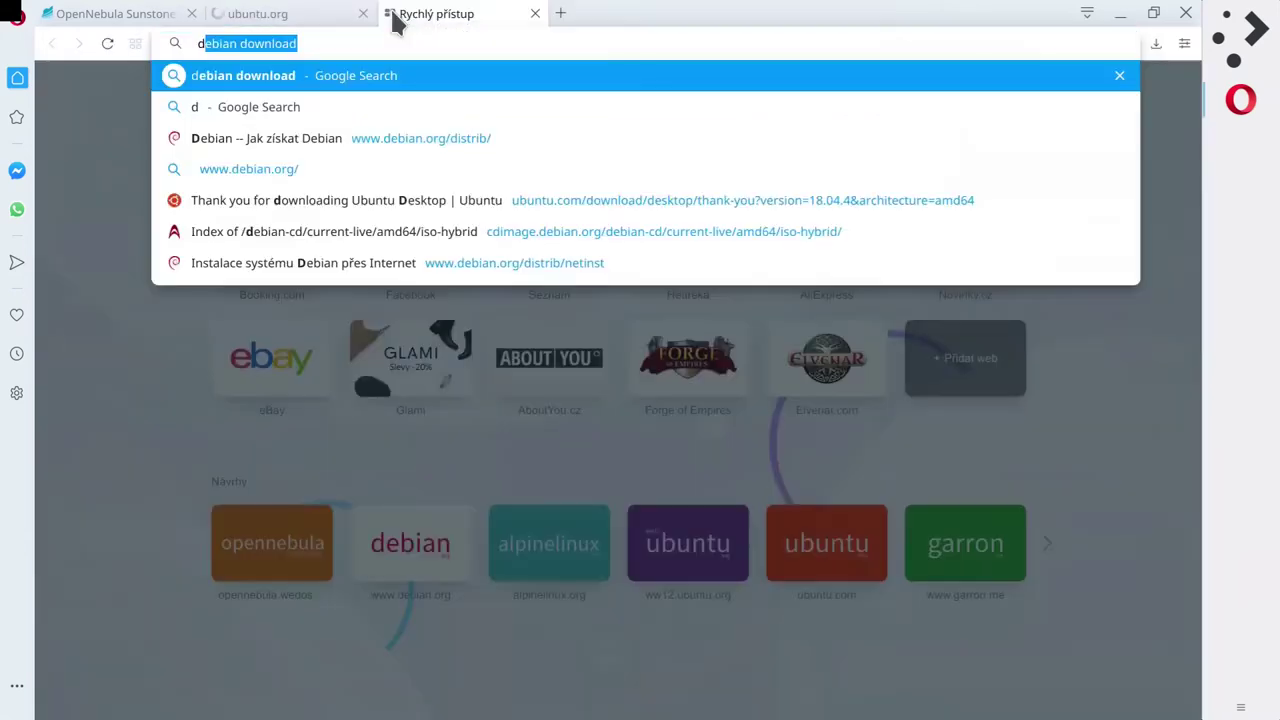
type("ebian vs ubuntu")
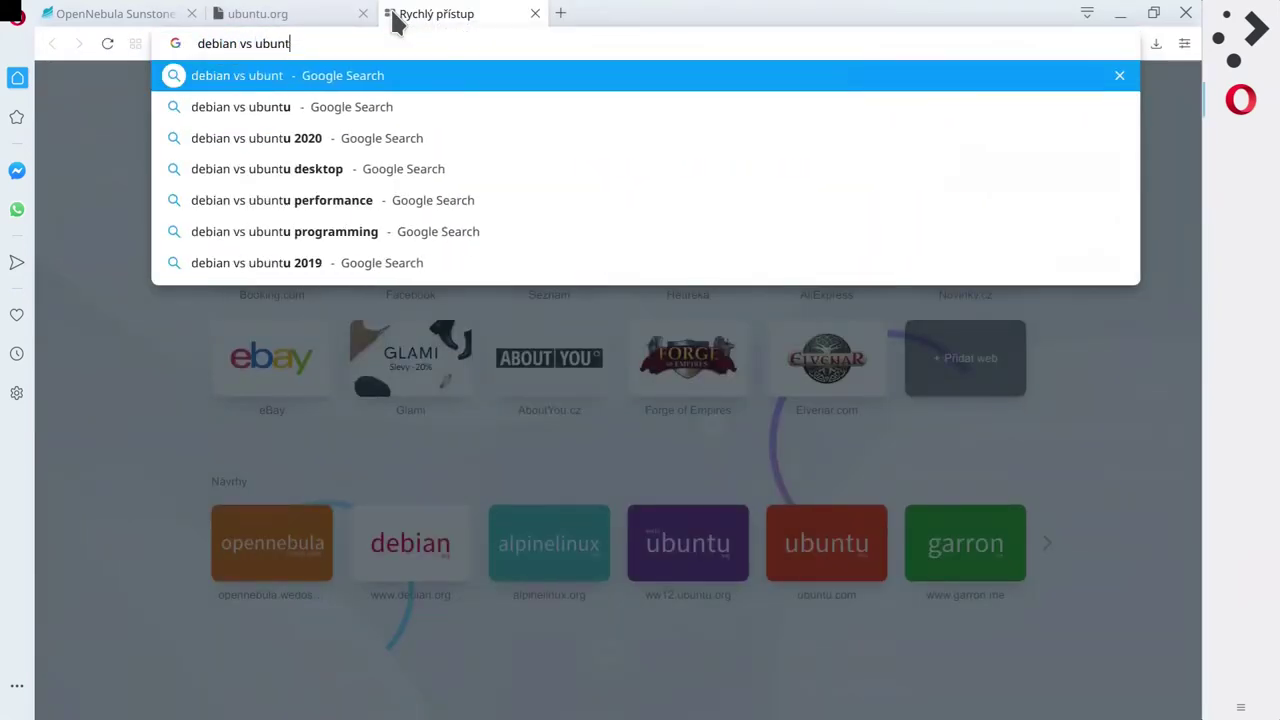
key("Return")
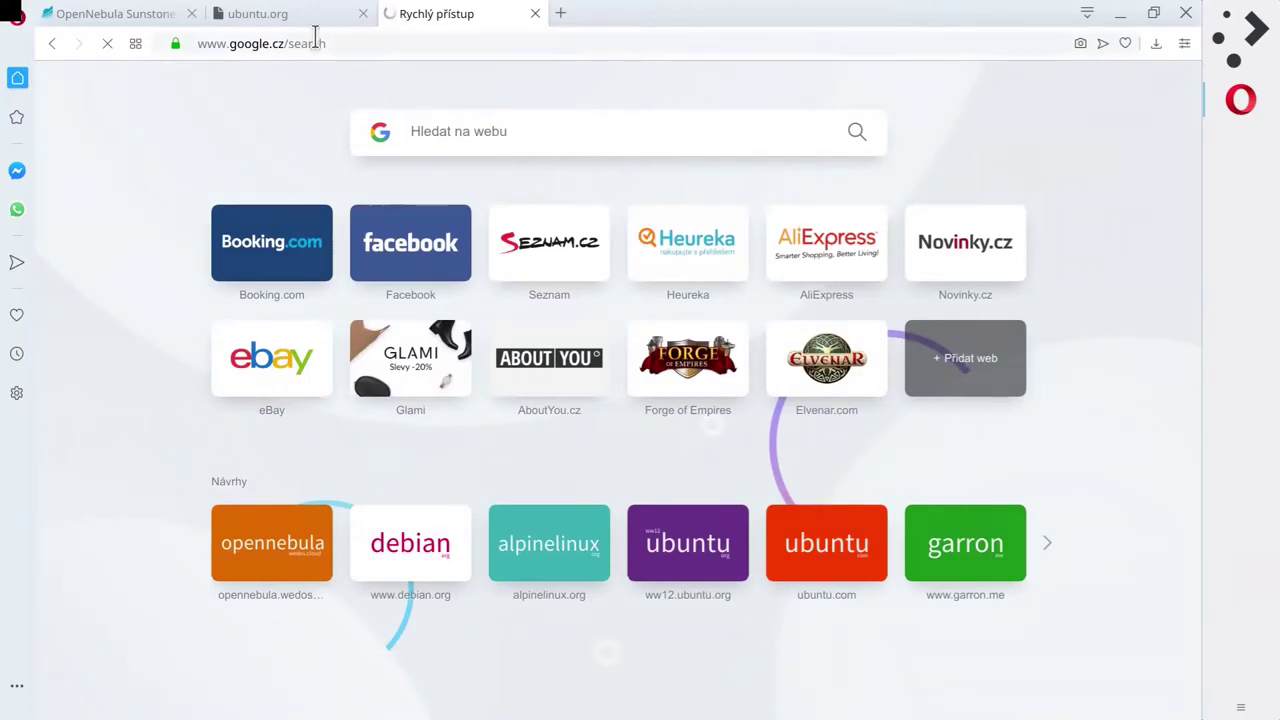
scroll(592, 366, "down", 4)
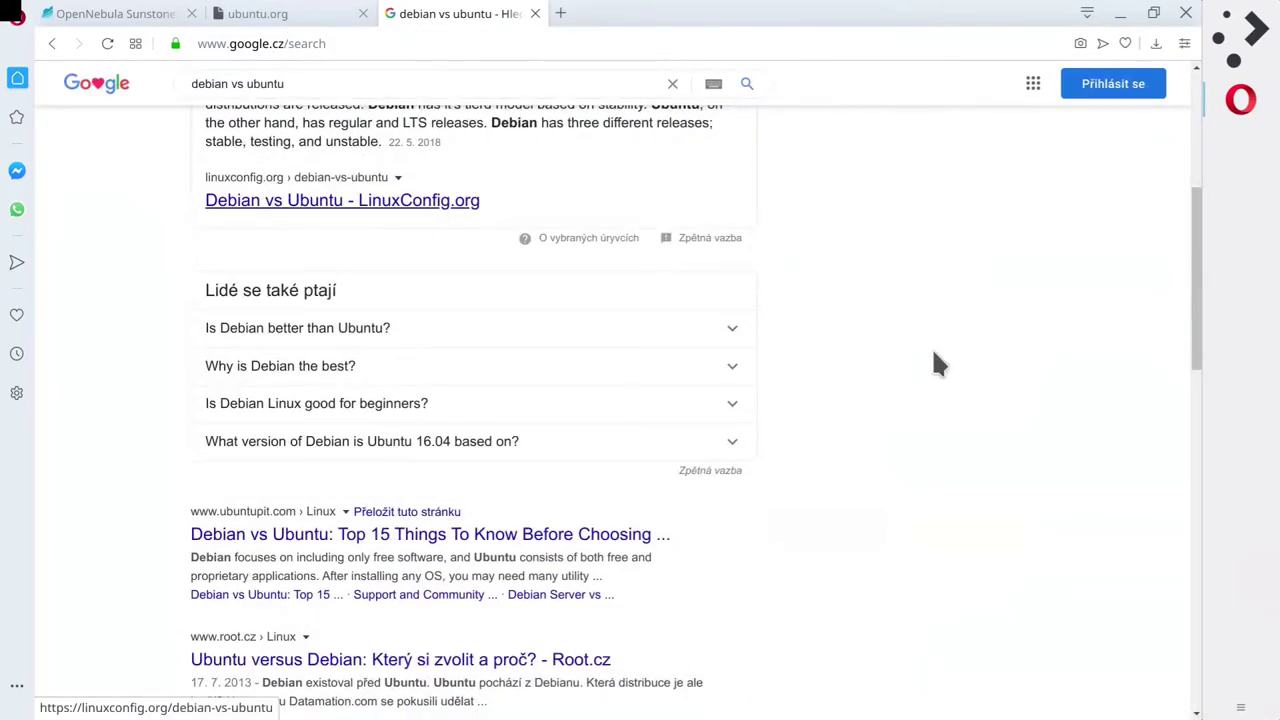
left_click(340, 200)
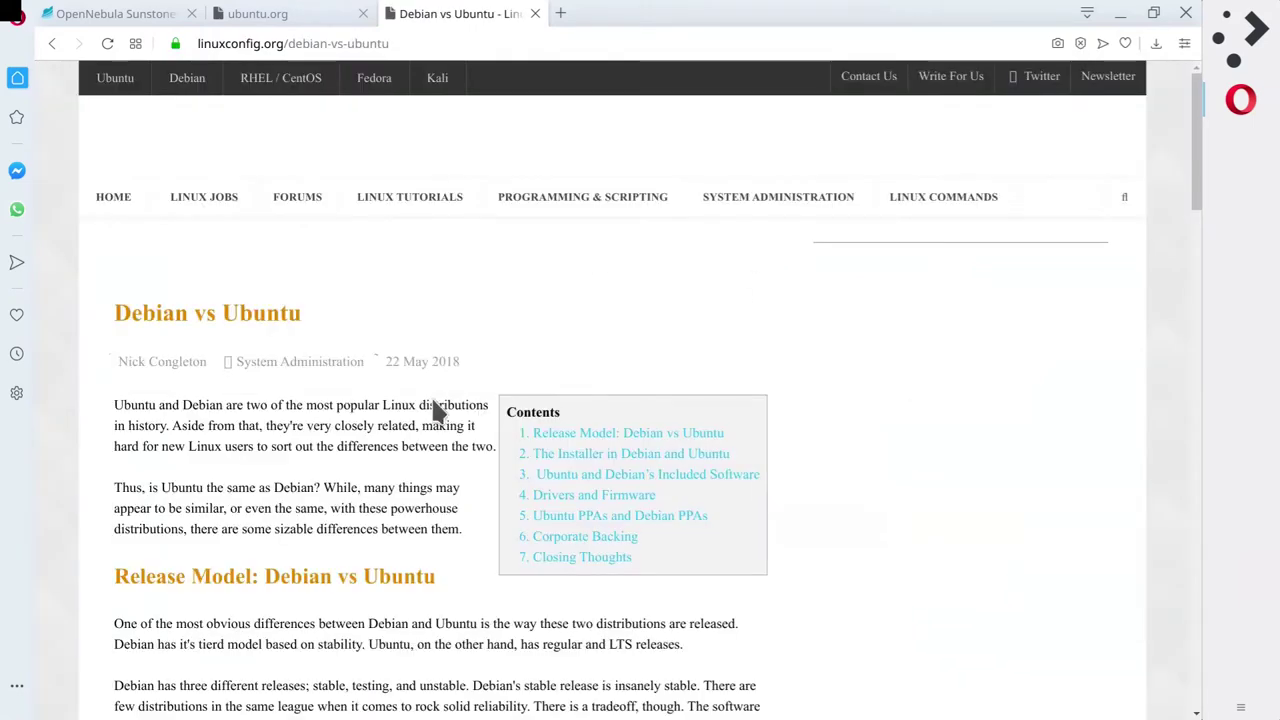
Read the Debian vs Ubuntu article down to its Closing Thoughts section.
scroll(423, 400, "down", 5)
scroll(423, 370, "down", 10)
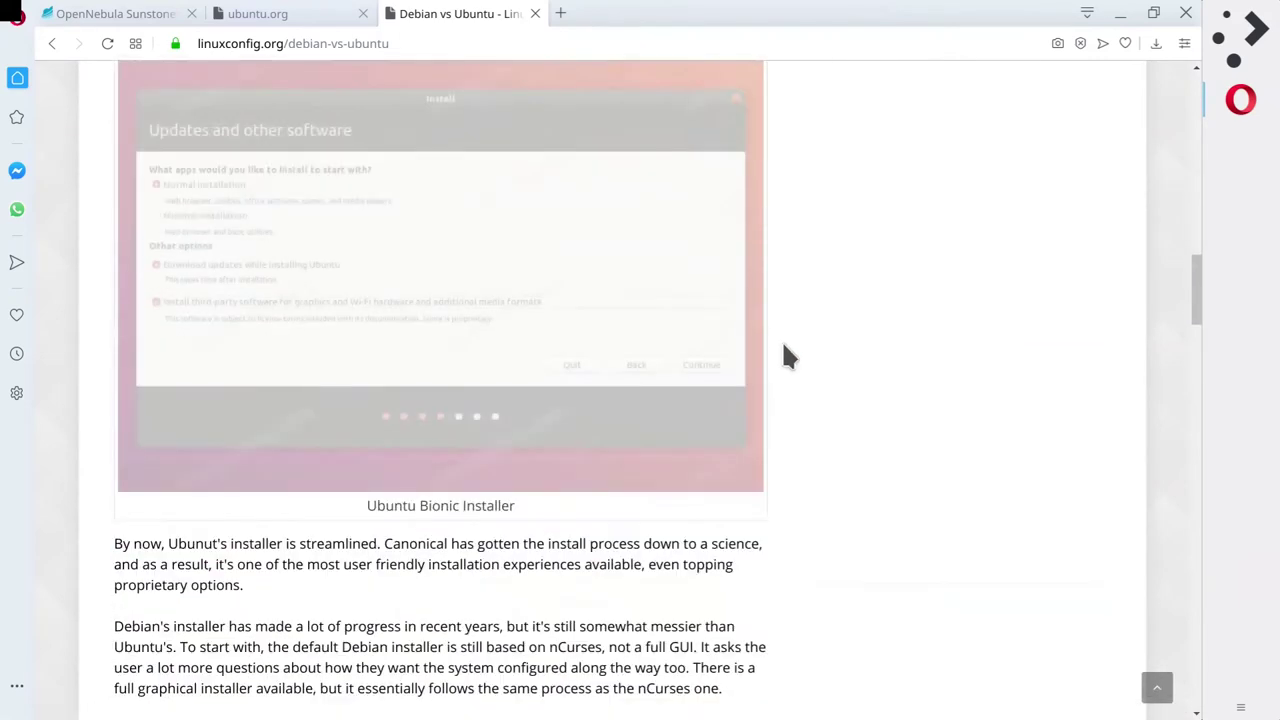
scroll(757, 385, "down", 4)
scroll(757, 385, "down", 4)
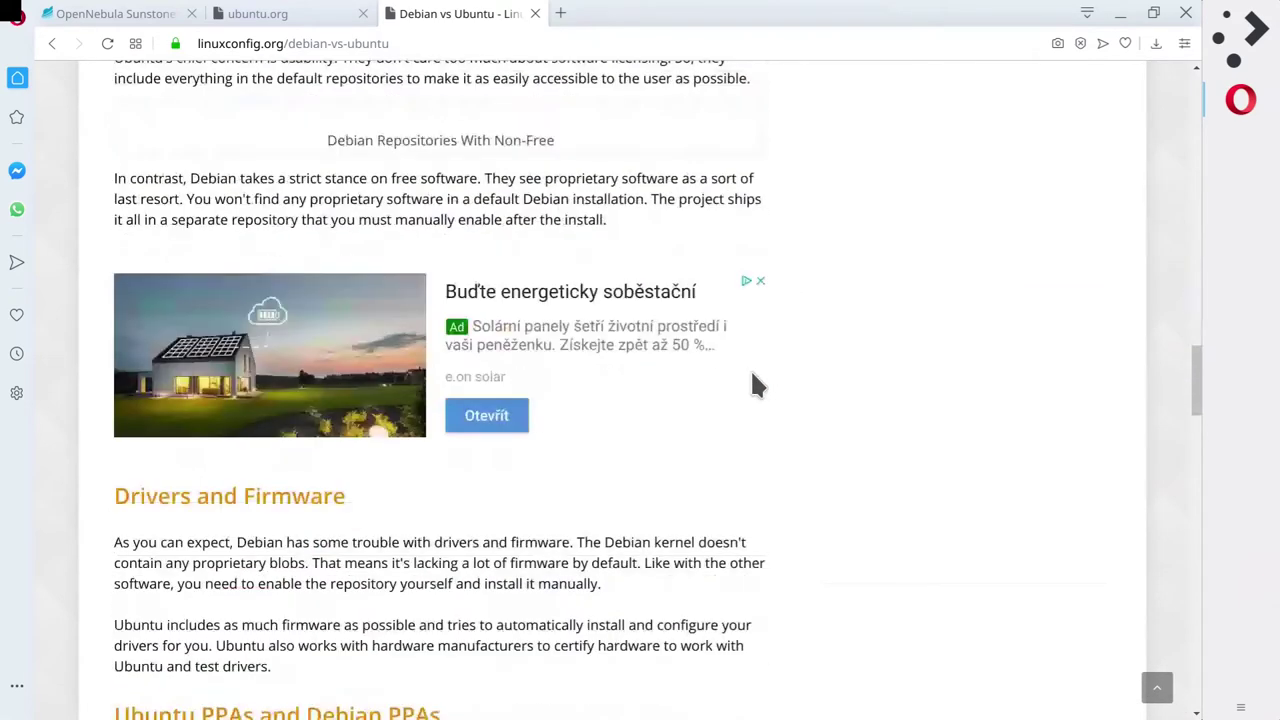
scroll(764, 427, "up", 3)
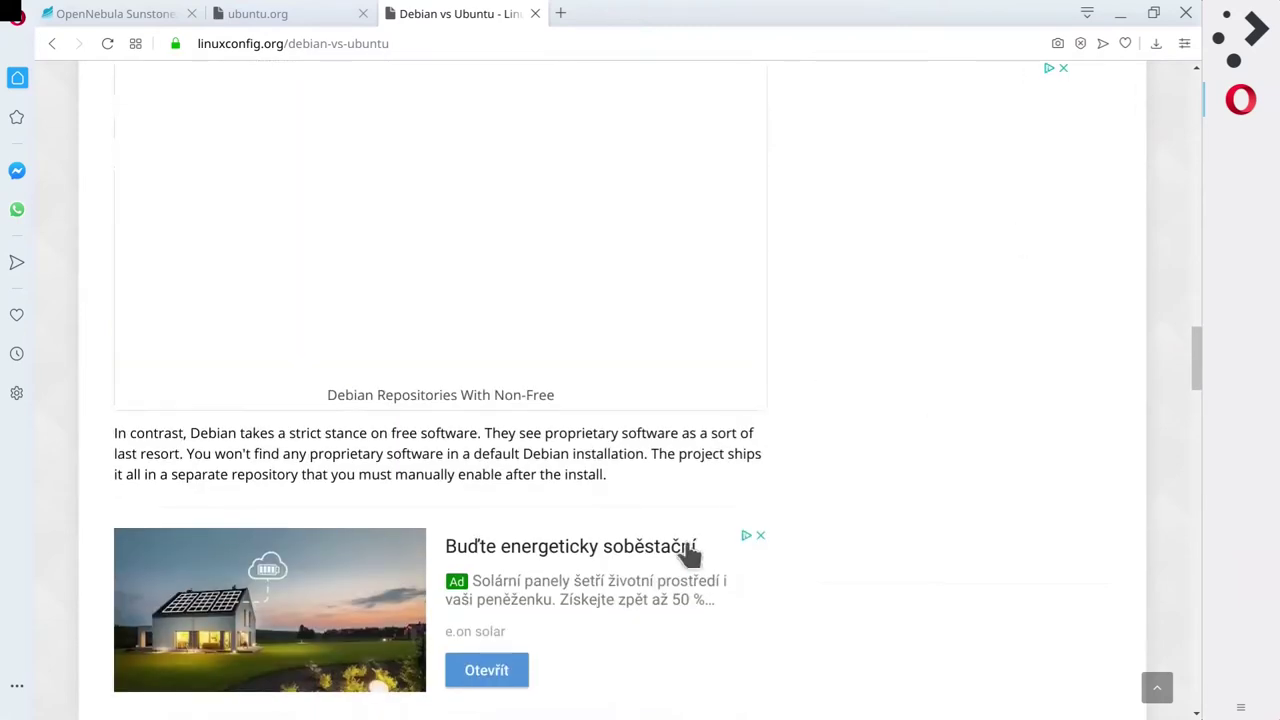
scroll(833, 395, "down", 3)
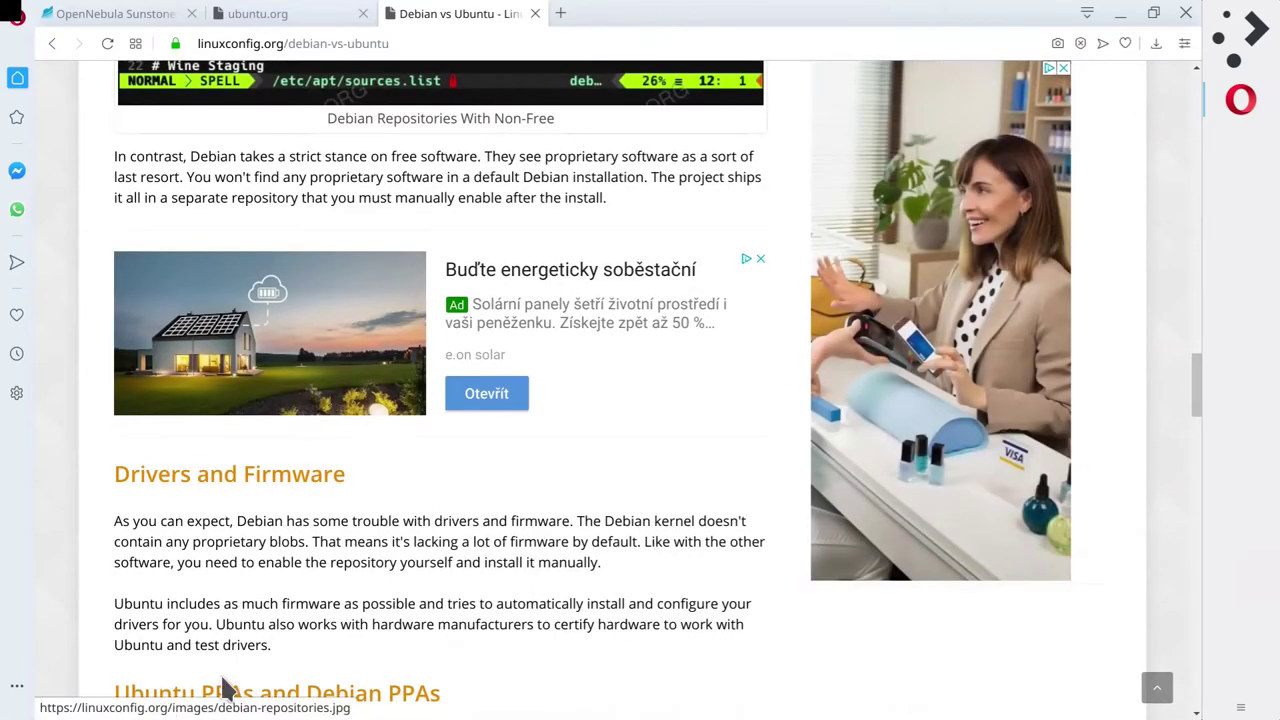
scroll(225, 680, "down", 4)
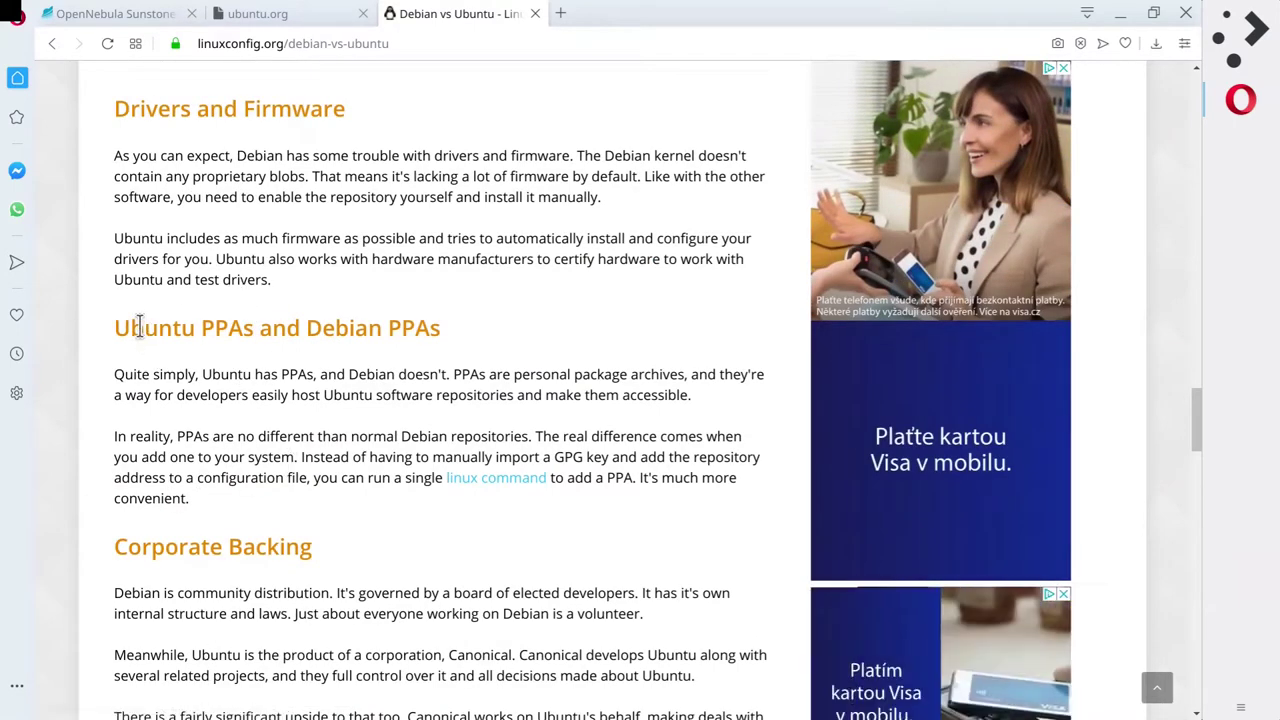
left_click_drag(110, 328, 253, 331)
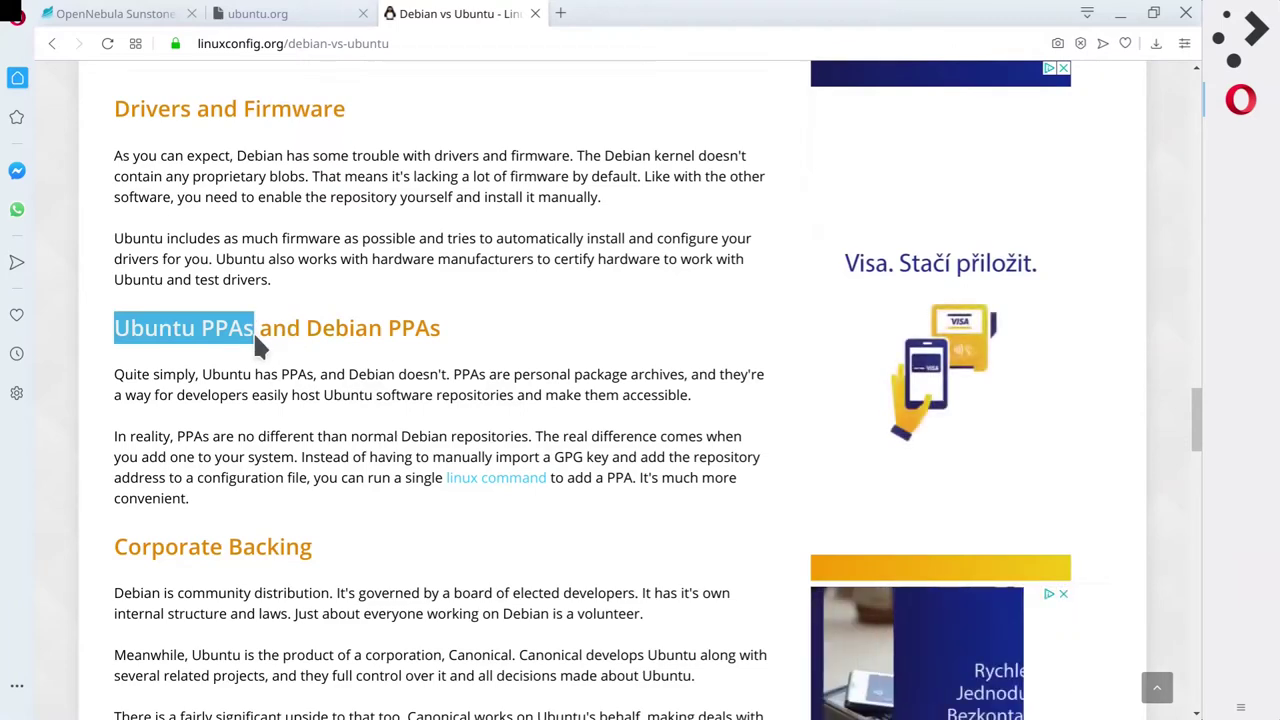
left_click(660, 475)
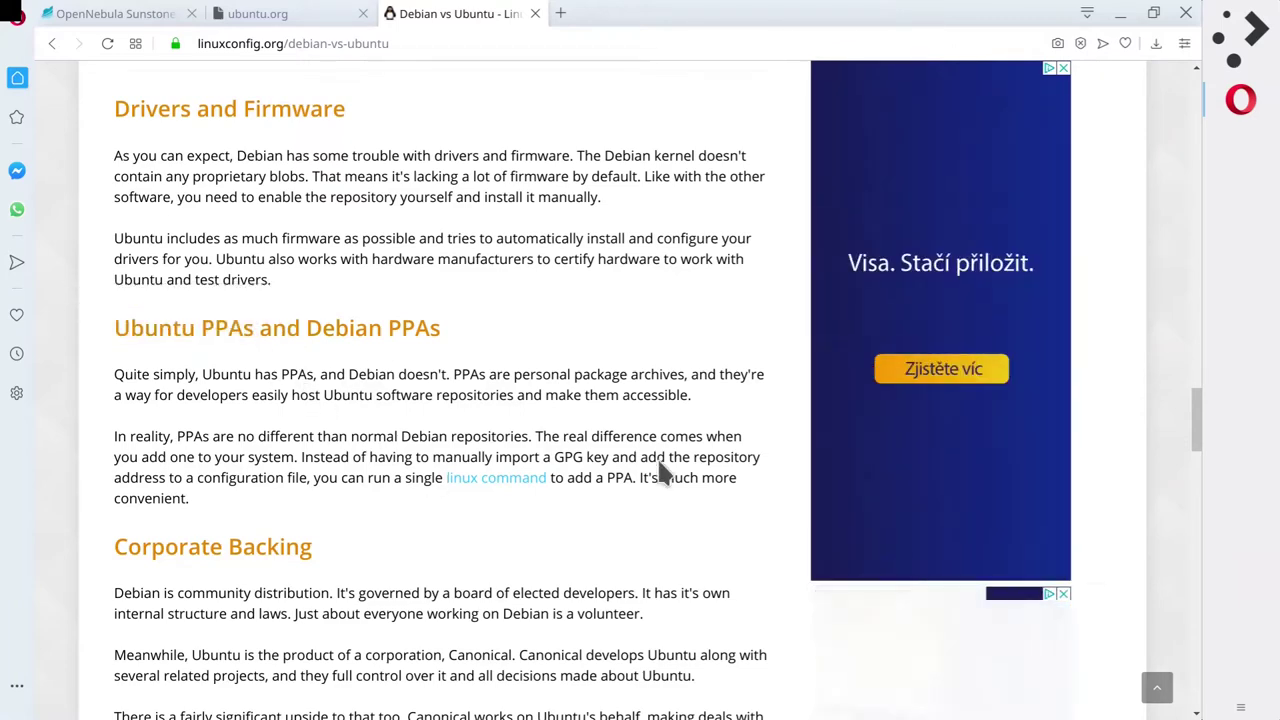
scroll(661, 477, "down", 5)
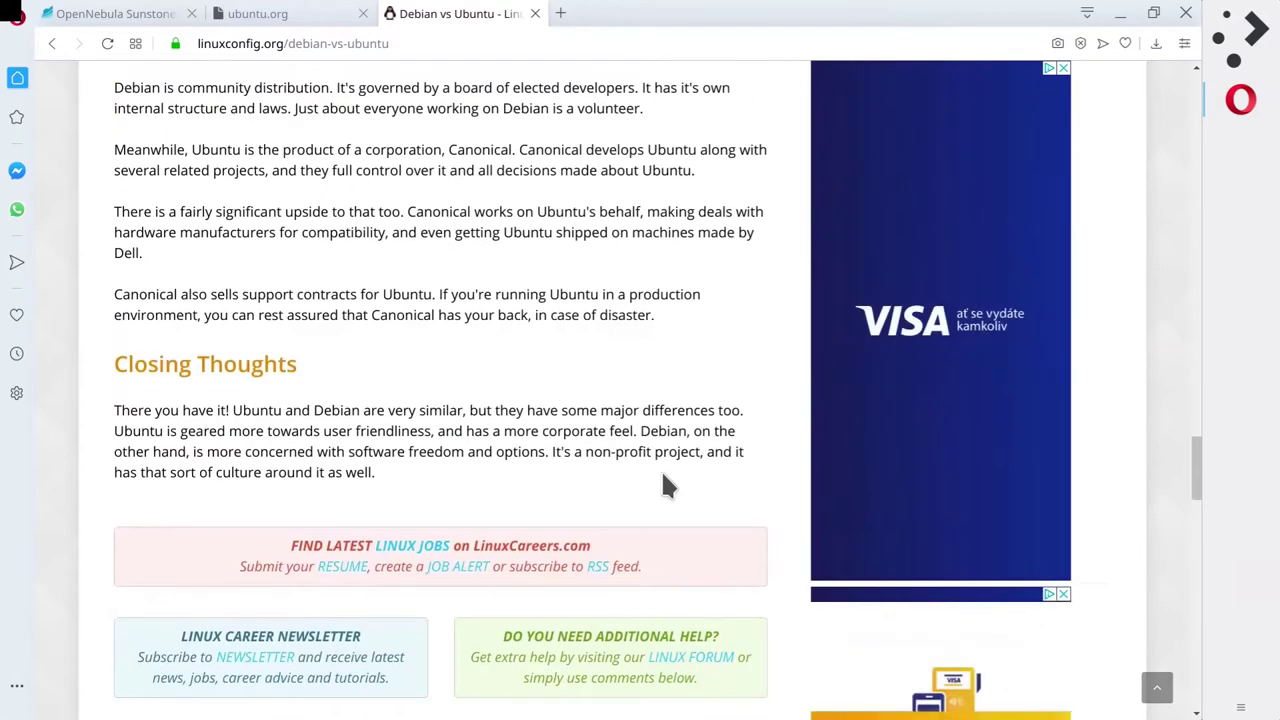
Close the LinuxConfig tab, search 'ubuntu download', and open the ubuntu.com/download result.
left_click(535, 13)
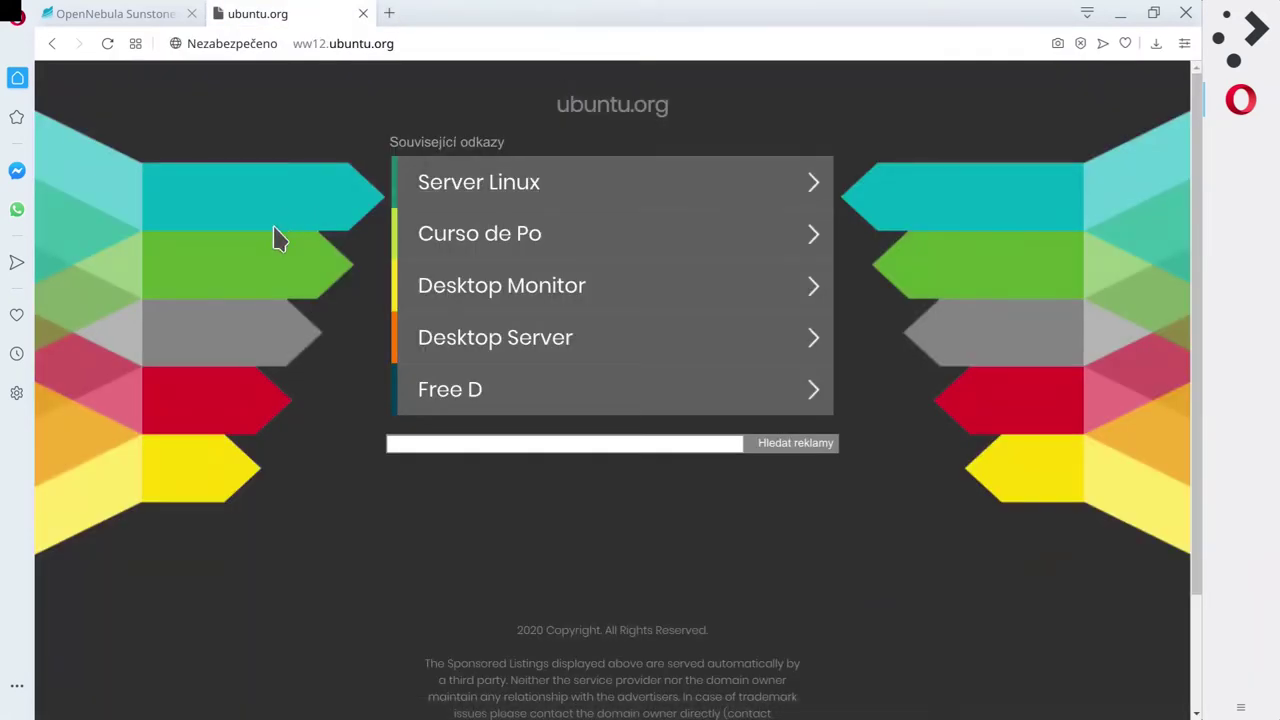
left_click(359, 40)
type("ubu")
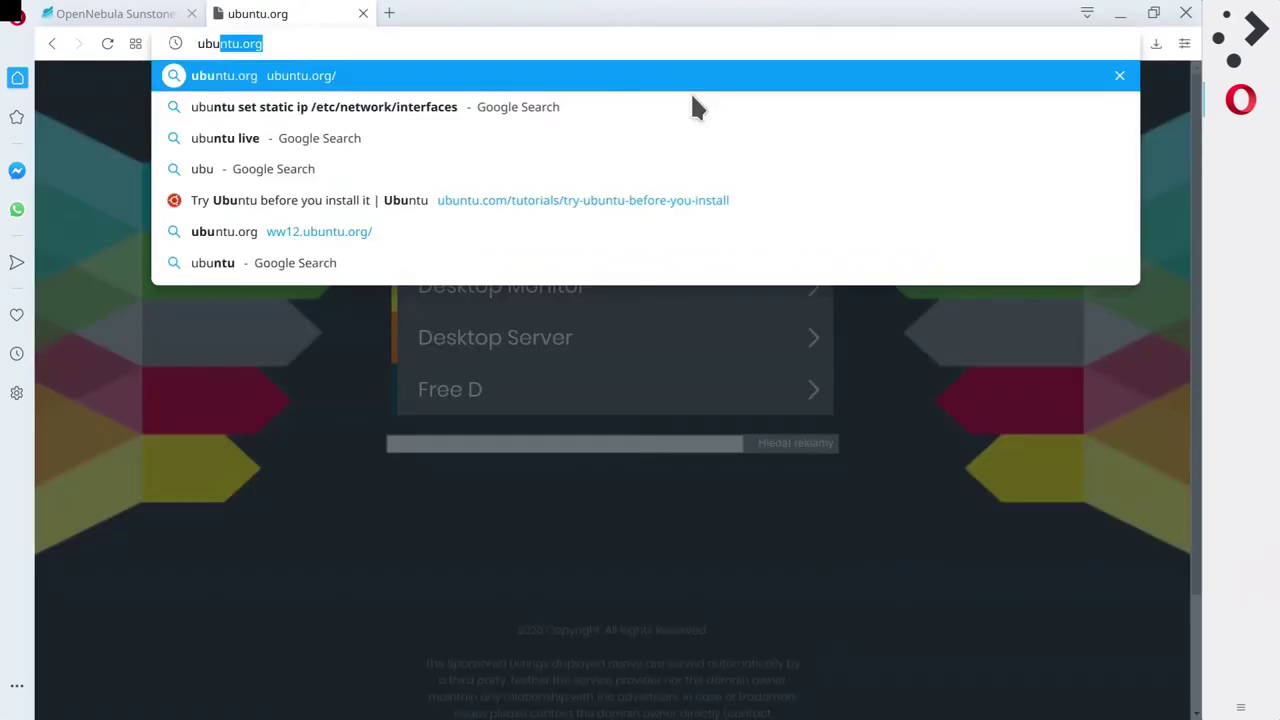
type("ntu download")
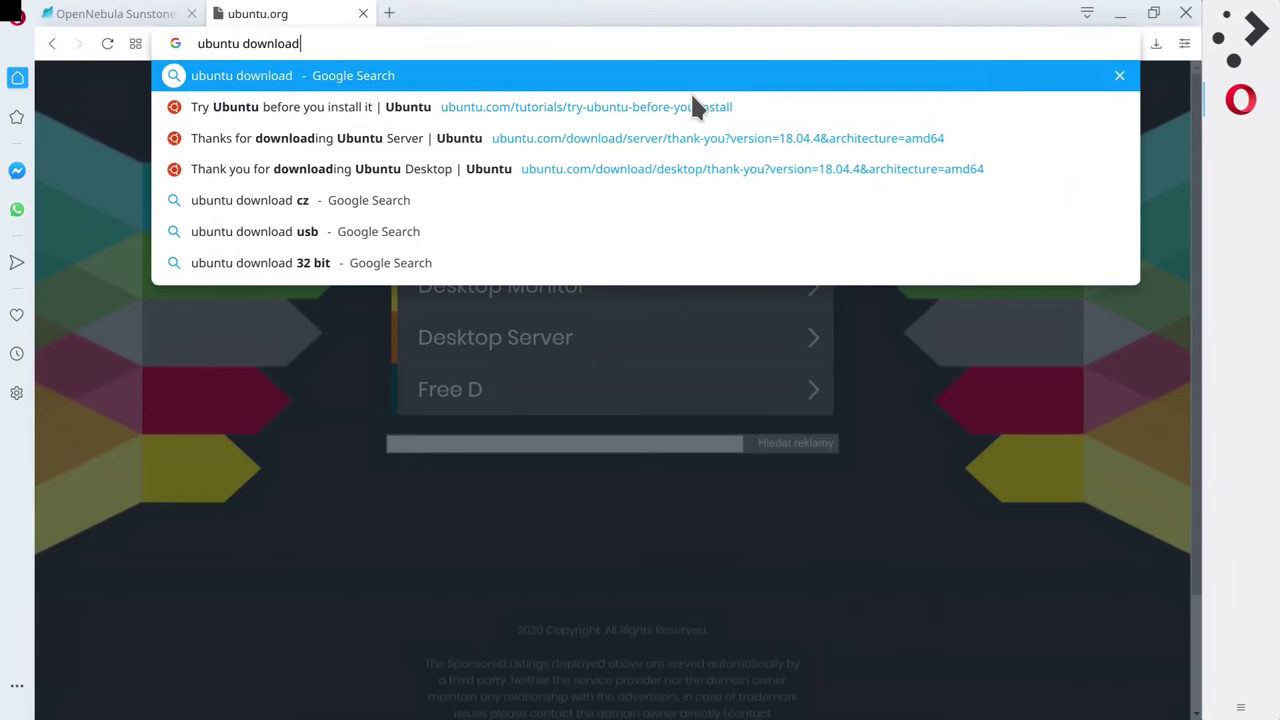
key("Return")
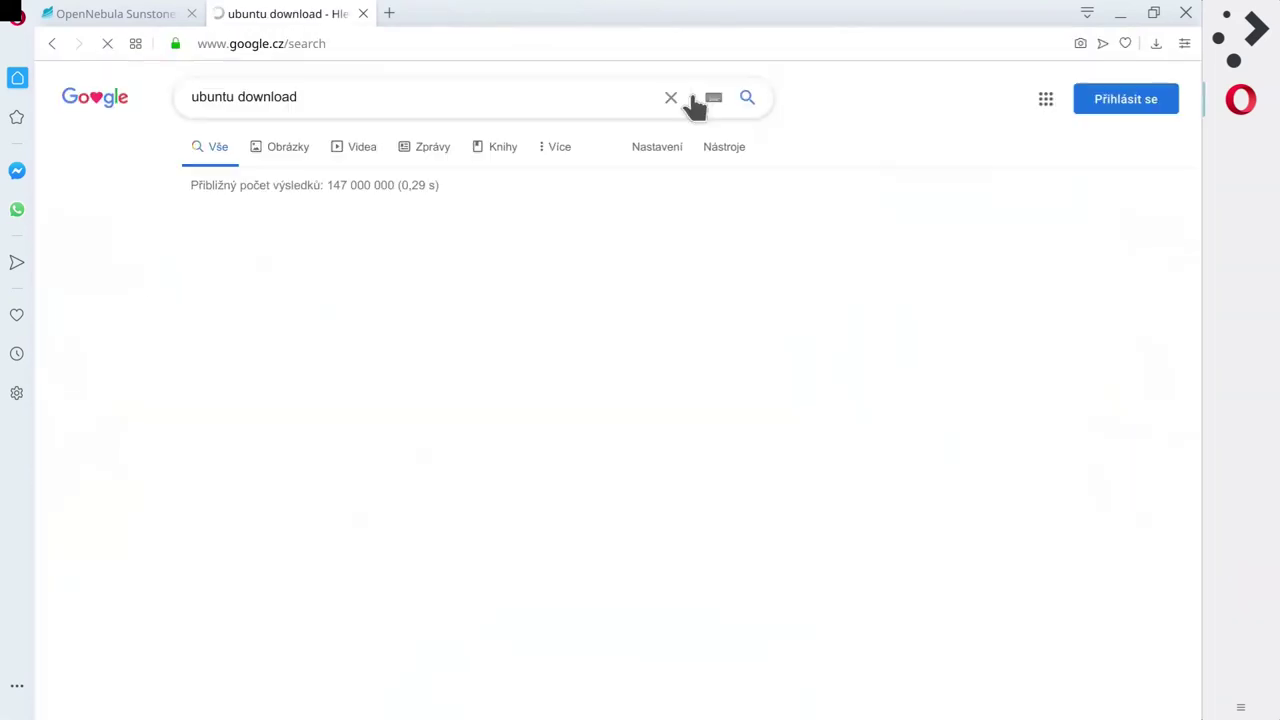
left_click(290, 376)
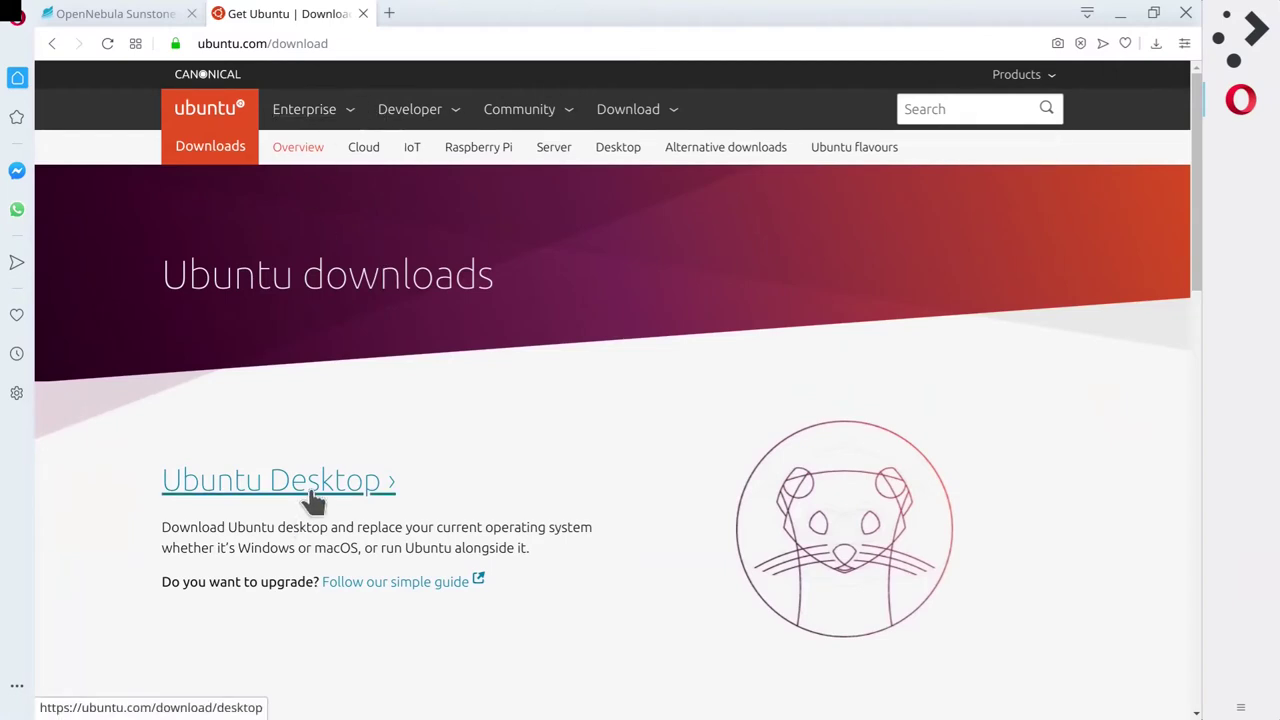
Scroll the Ubuntu downloads page to the Ubuntu Server section.
scroll(551, 458, "down", 1)
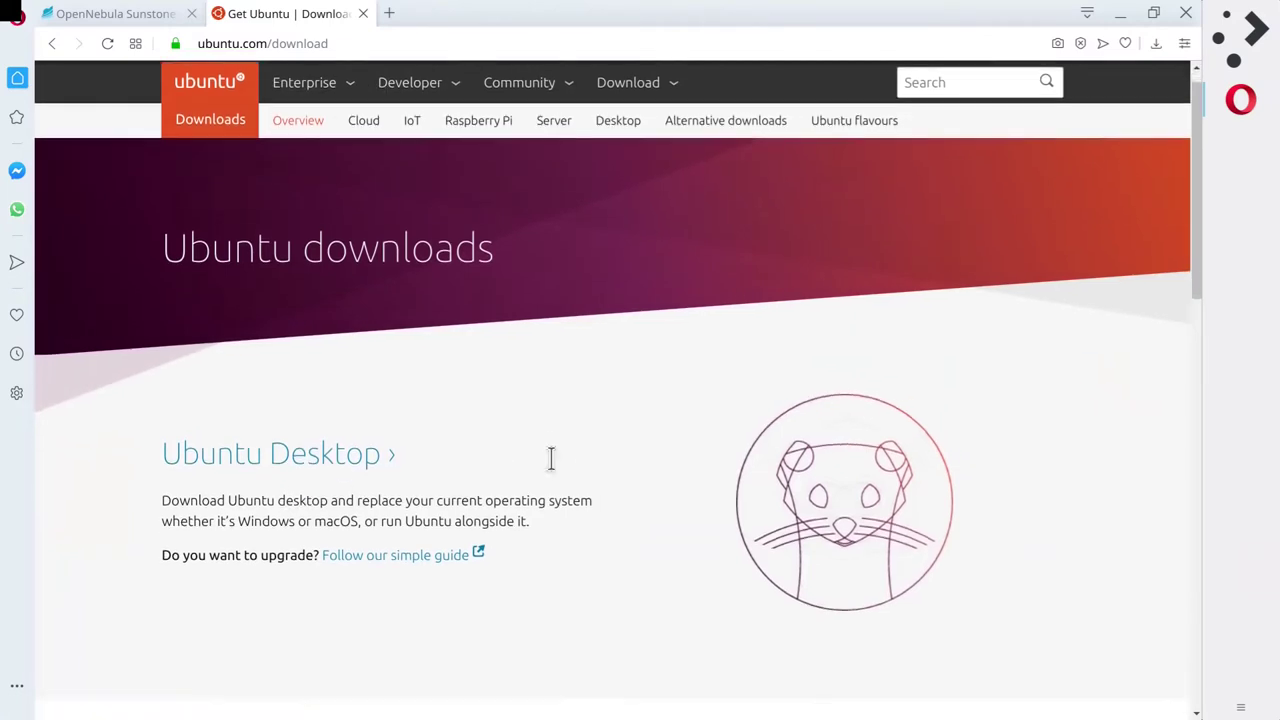
scroll(551, 458, "down", 3)
scroll(548, 463, "down", 1)
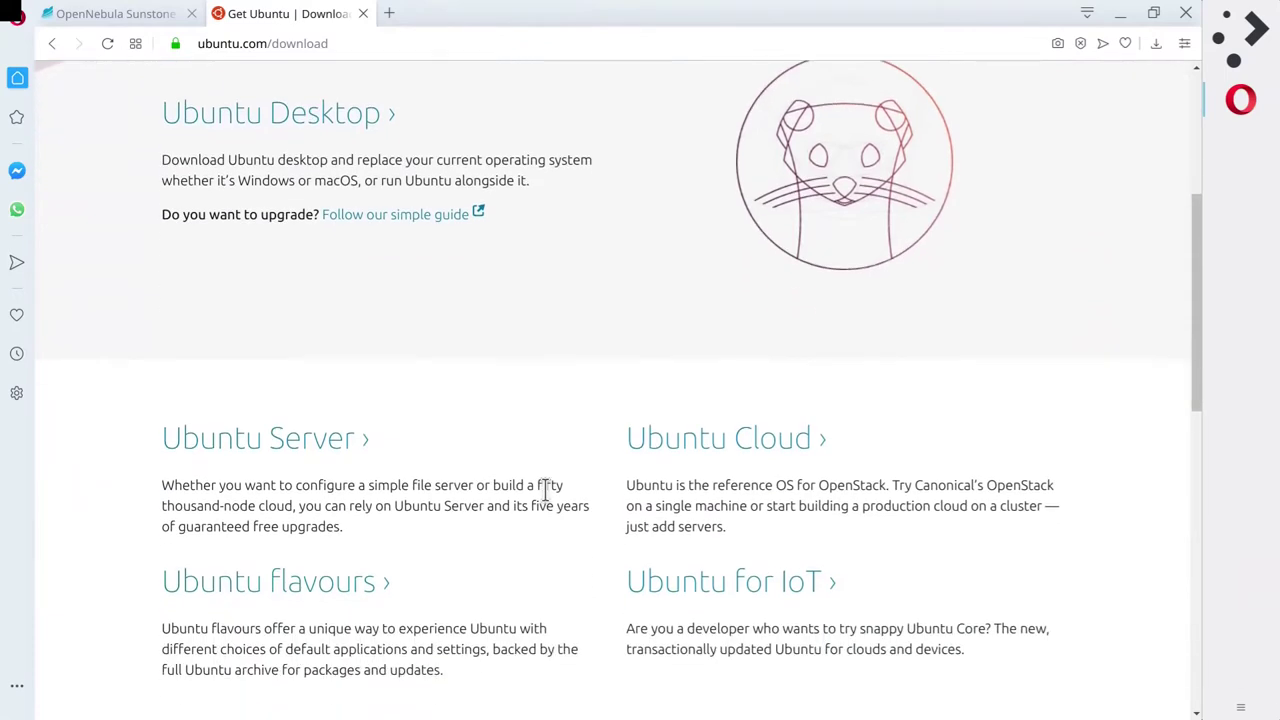
scroll(546, 487, "up", 2)
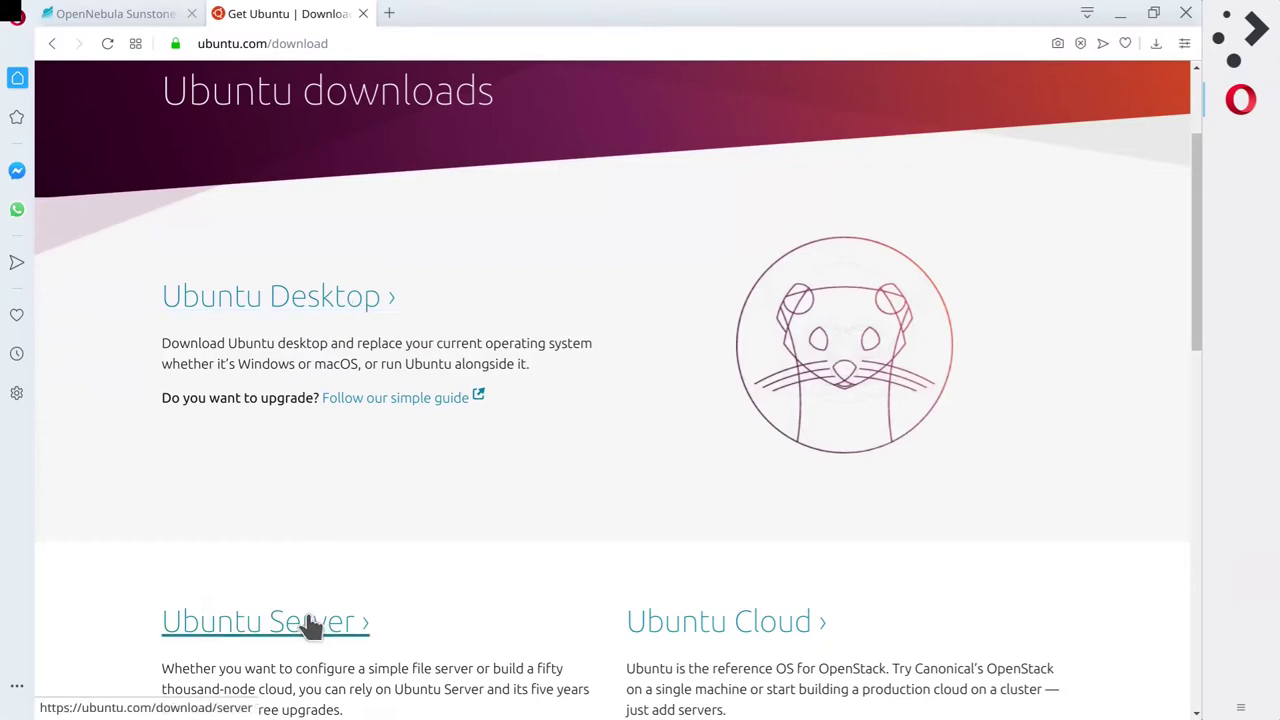
scroll(312, 624, "down", 3)
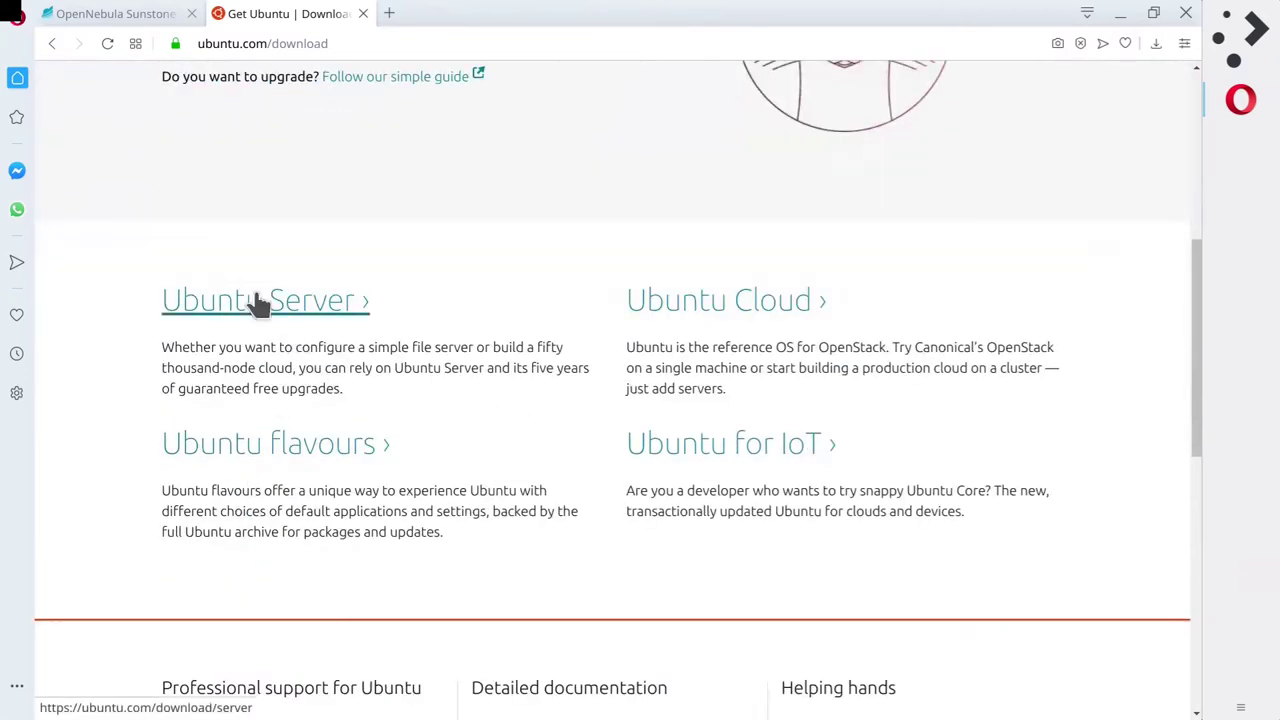
Open the Ubuntu Server download page and highlight the 18.04.4 LTS version heading.
left_click(258, 302)
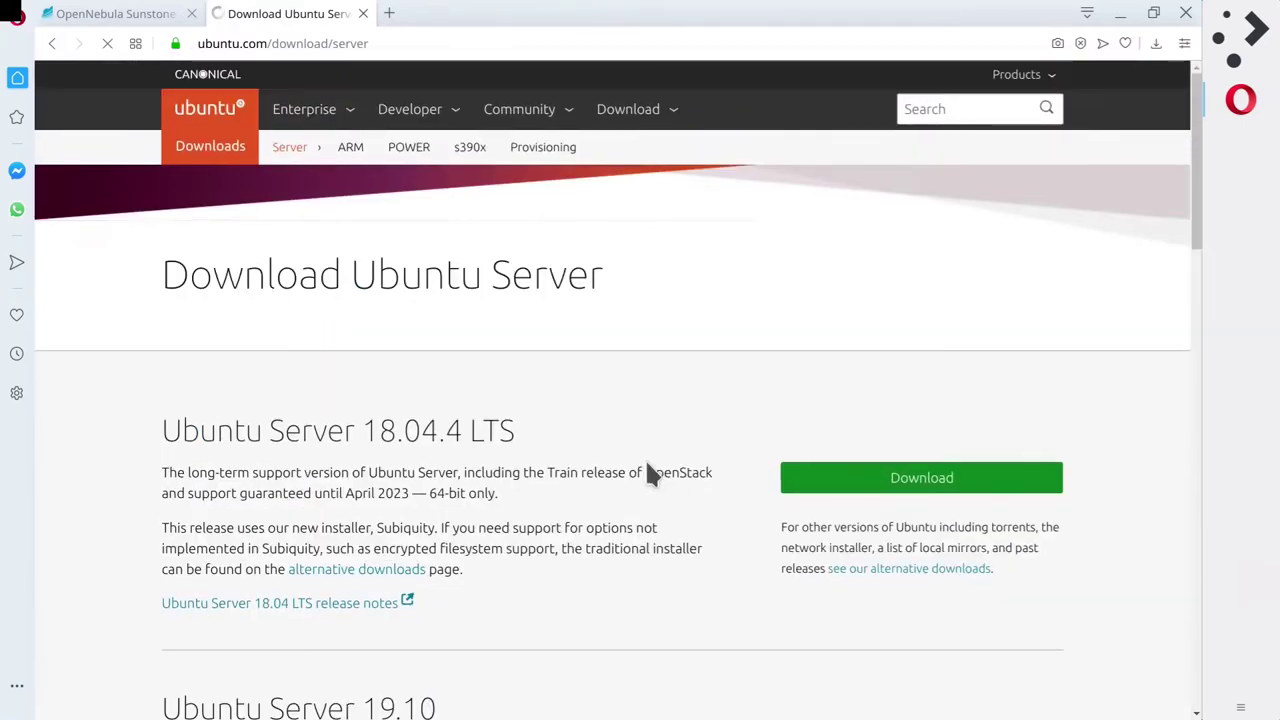
left_click_drag(361, 432, 545, 443)
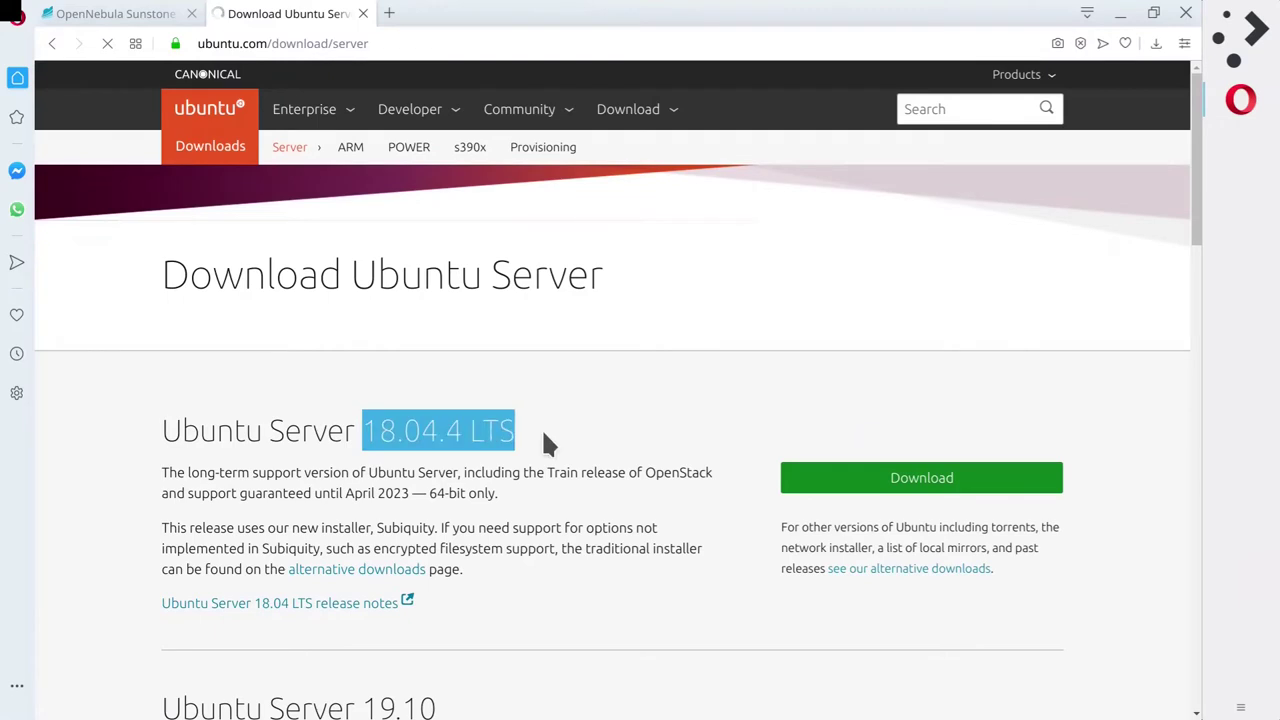
left_click(253, 485)
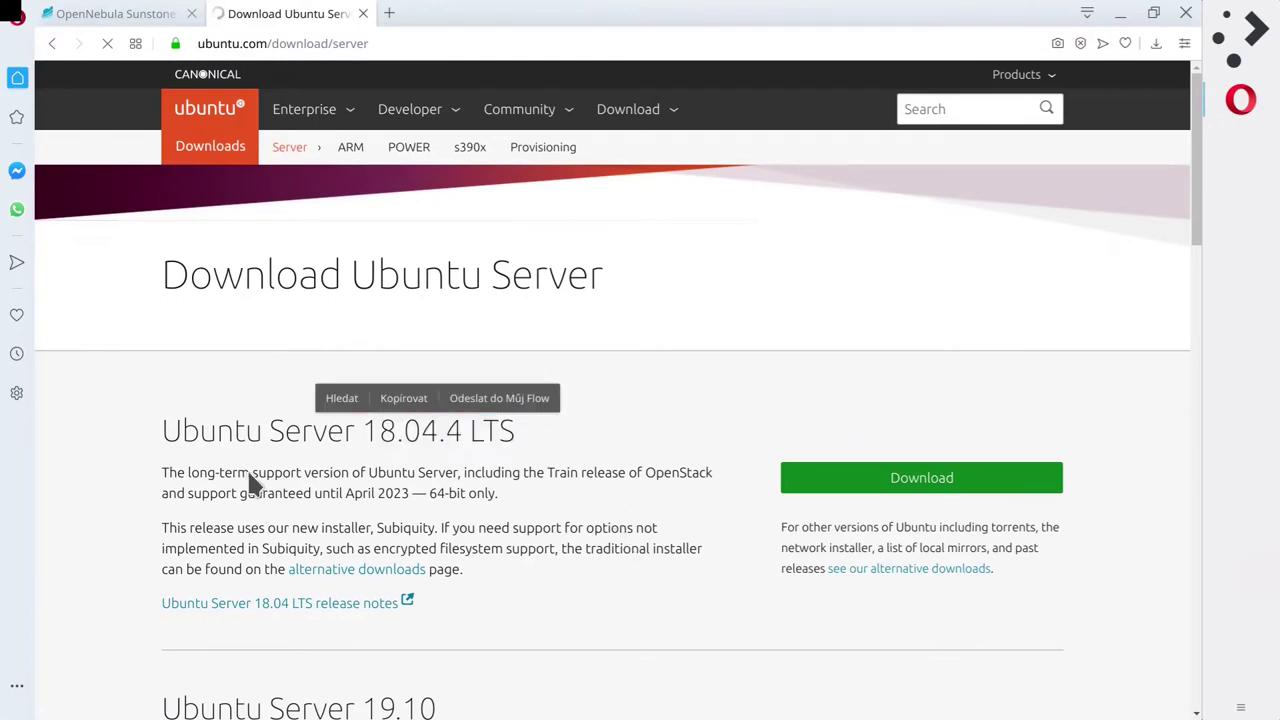
left_click_drag(245, 431, 622, 408)
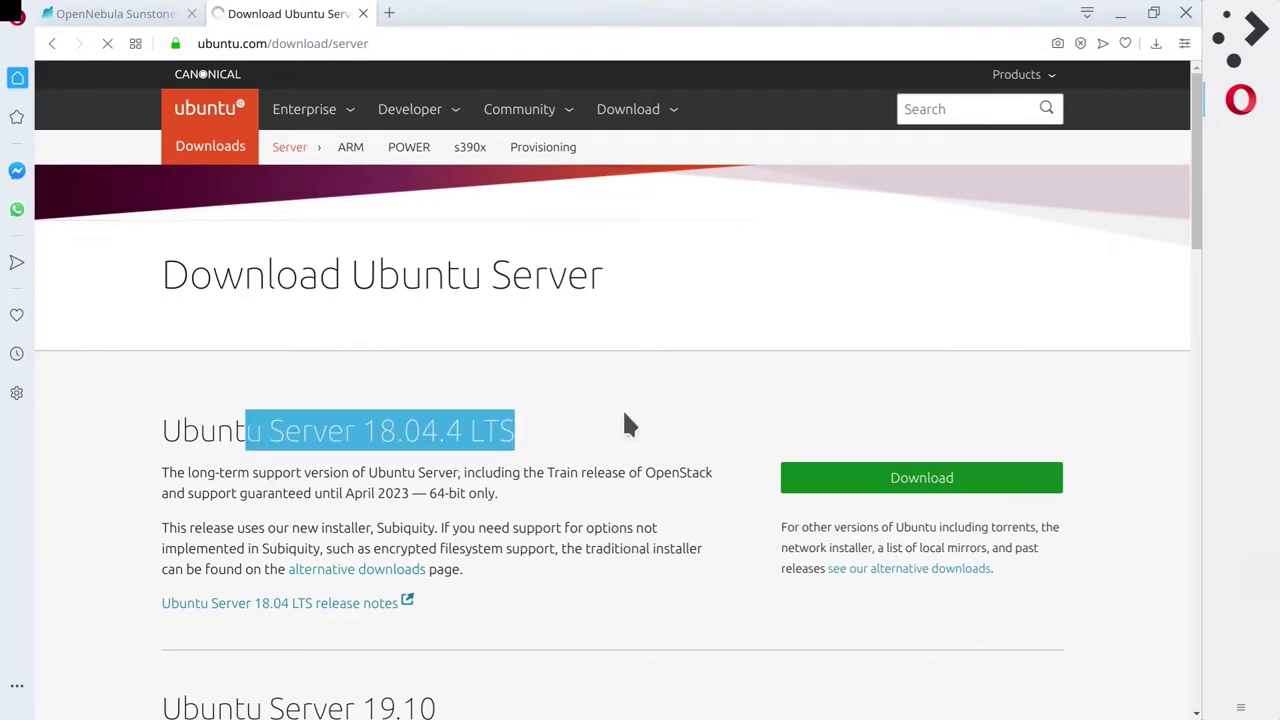
left_click(622, 537)
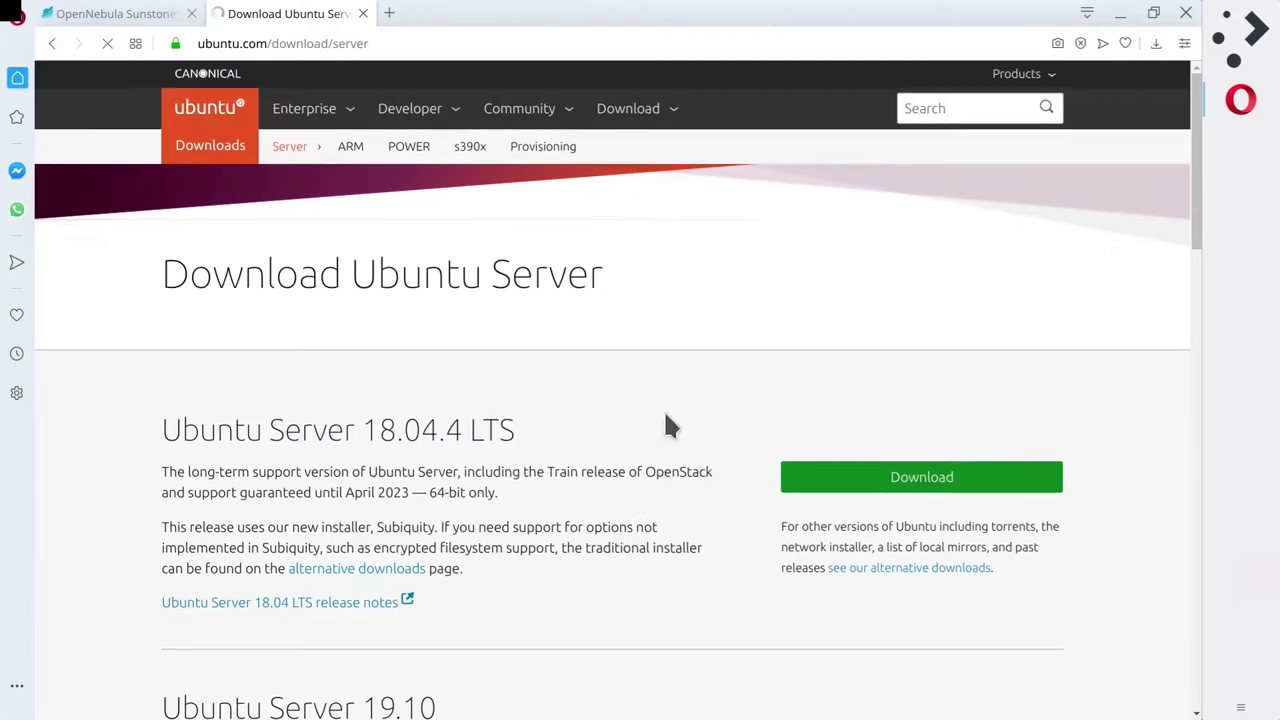
scroll(666, 418, "down", 1)
scroll(405, 355, "down", 3)
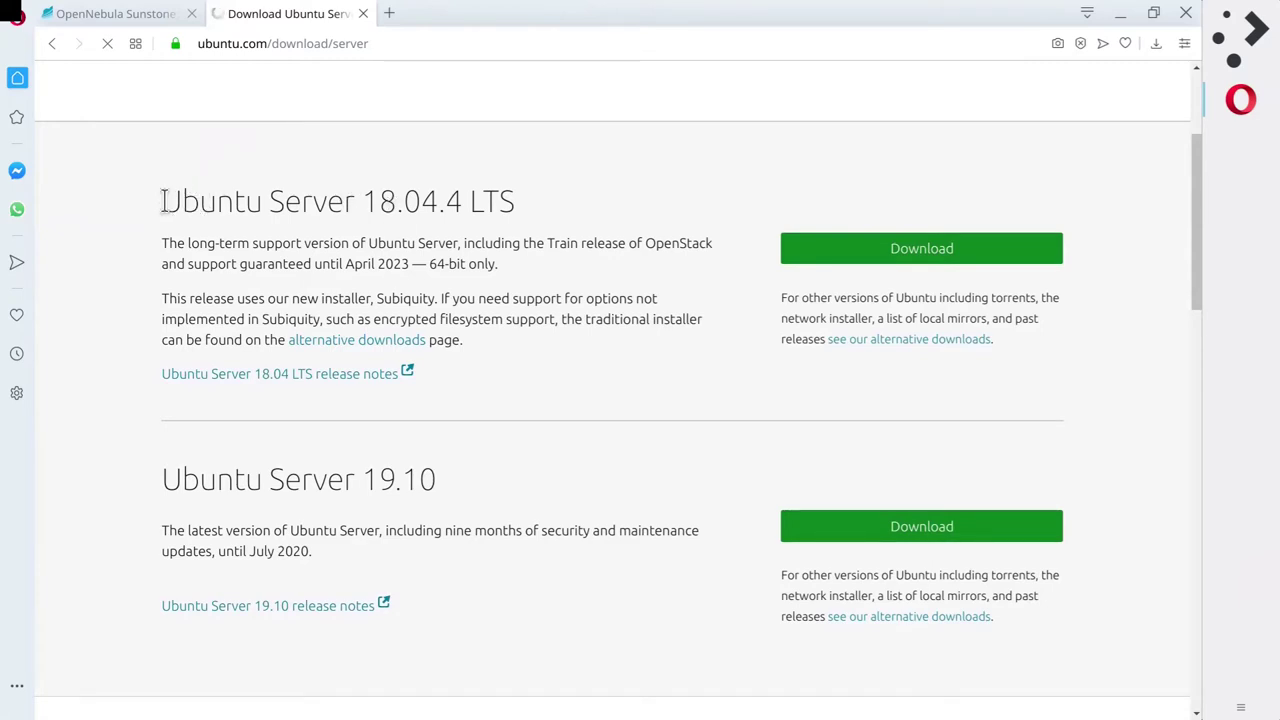
Highlight the LTS label, its 2023 support end year, and the 19.10 version.
left_click_drag(163, 203, 547, 231)
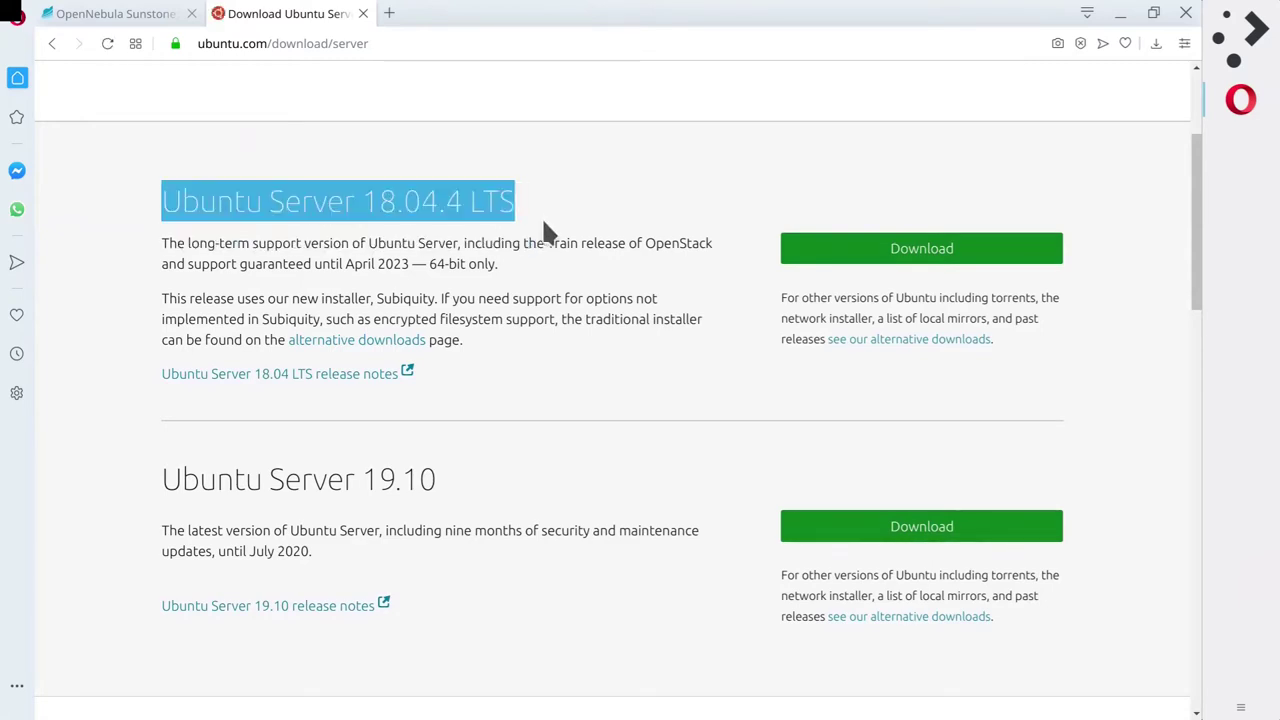
left_click(588, 310)
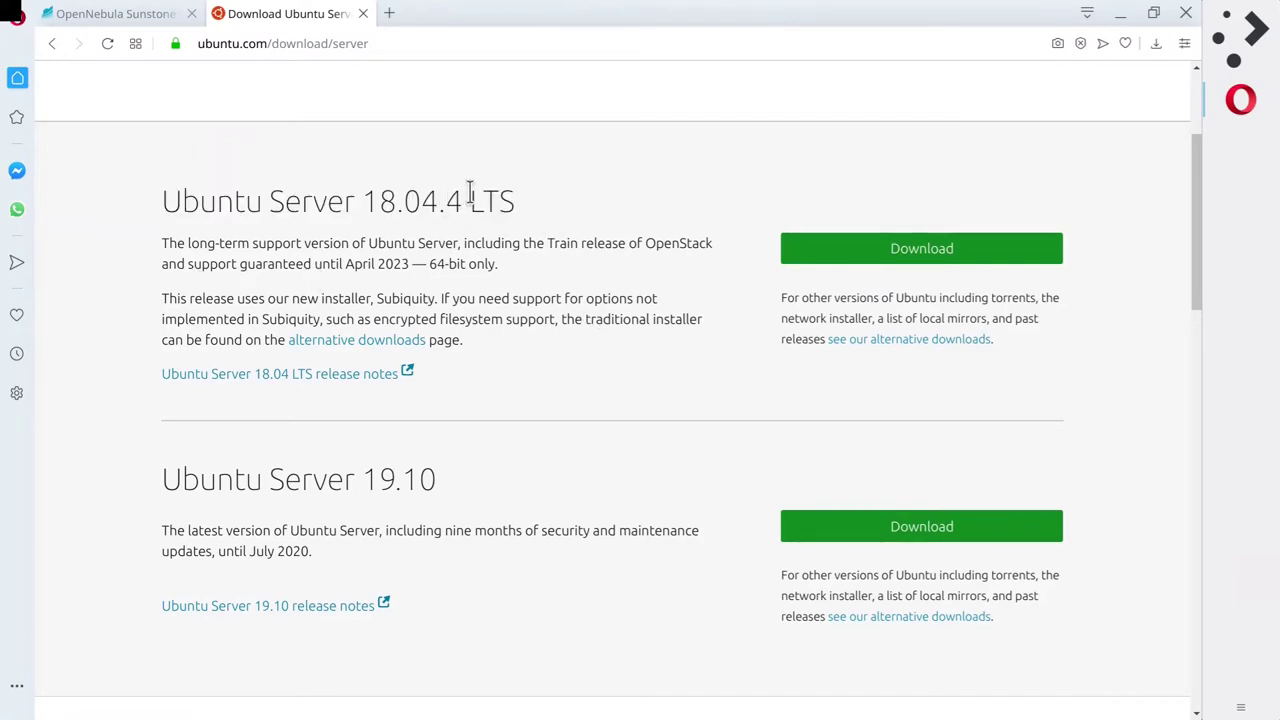
left_click_drag(470, 190, 538, 207)
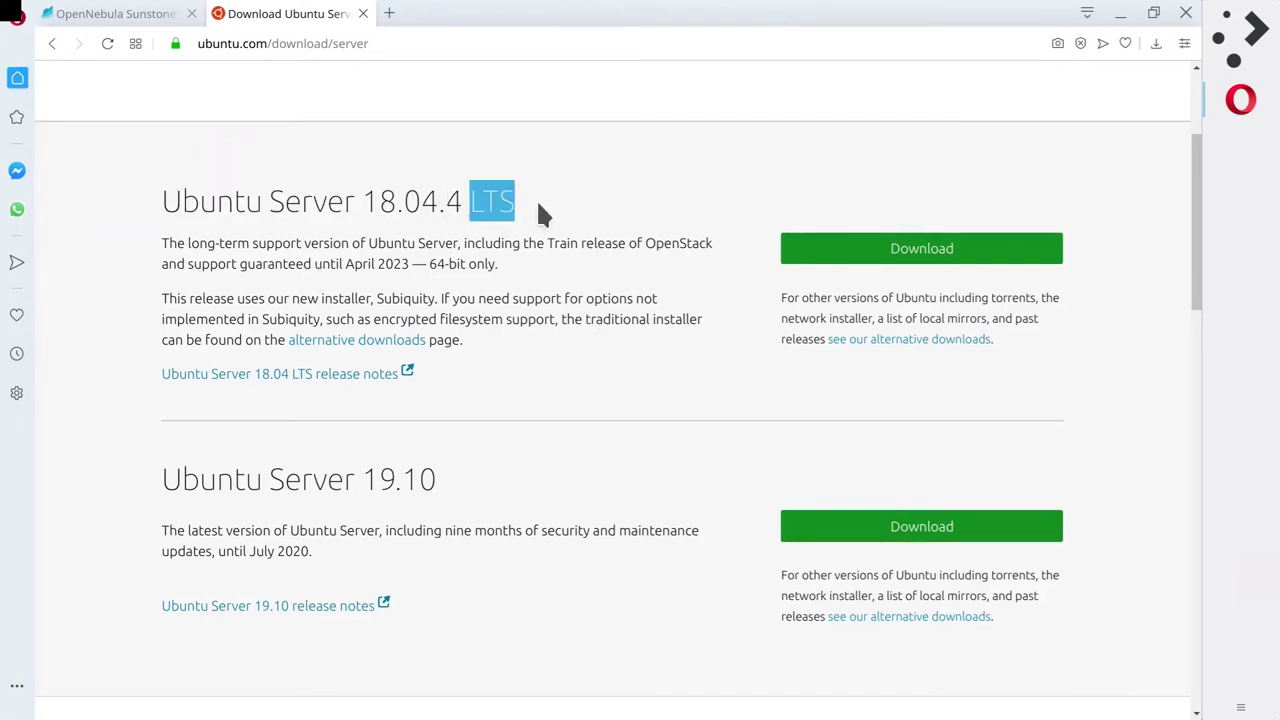
left_click(496, 262)
left_click_drag(383, 262, 410, 264)
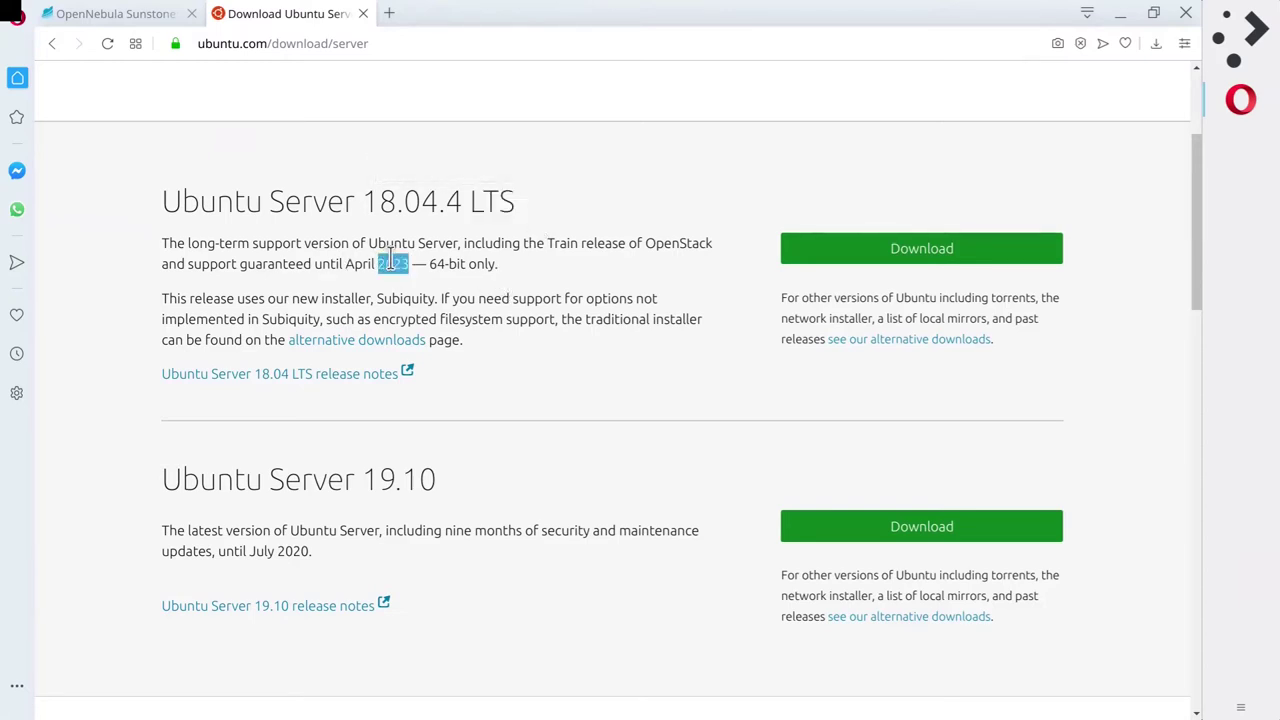
left_click(514, 268)
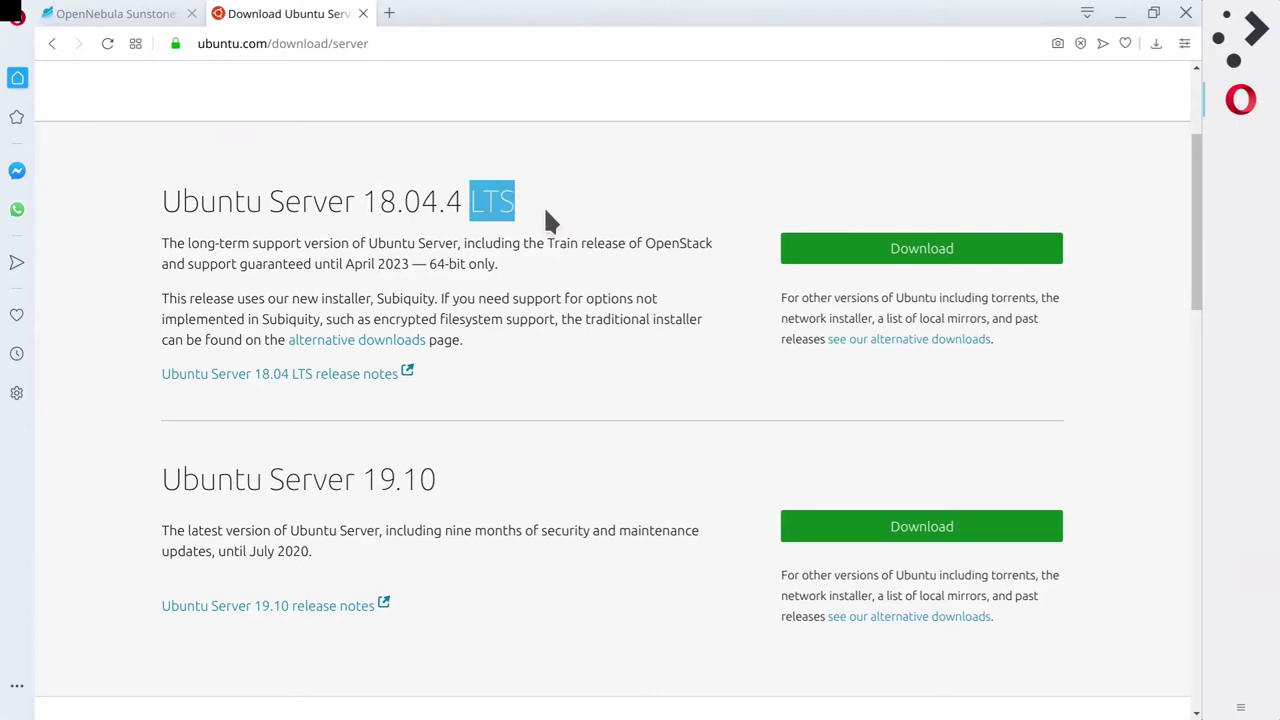
left_click(533, 258)
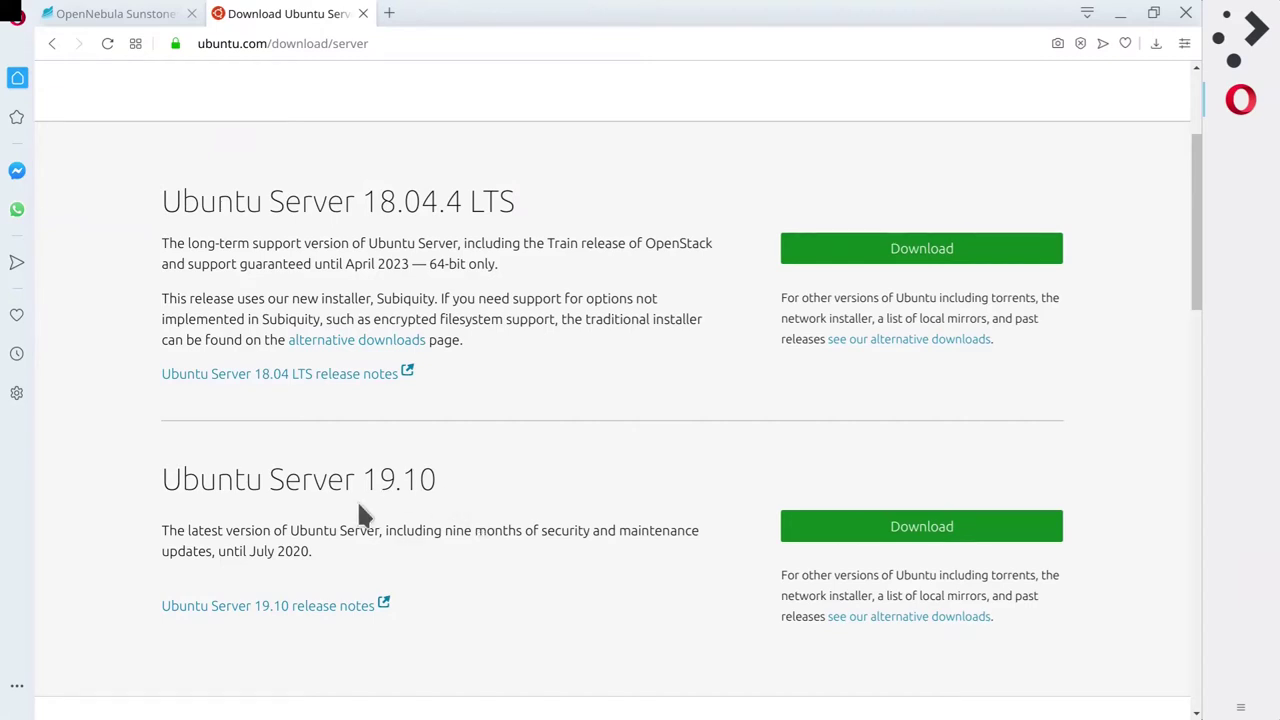
left_click_drag(362, 480, 618, 487)
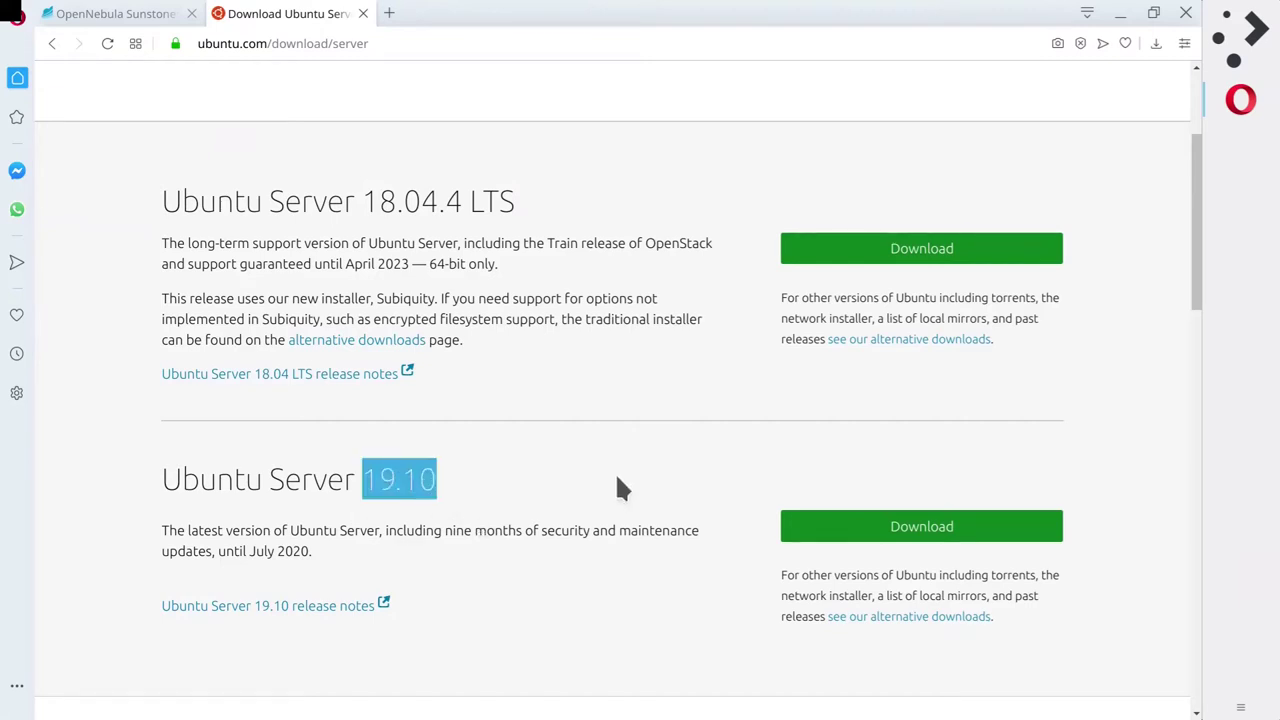
left_click(614, 477)
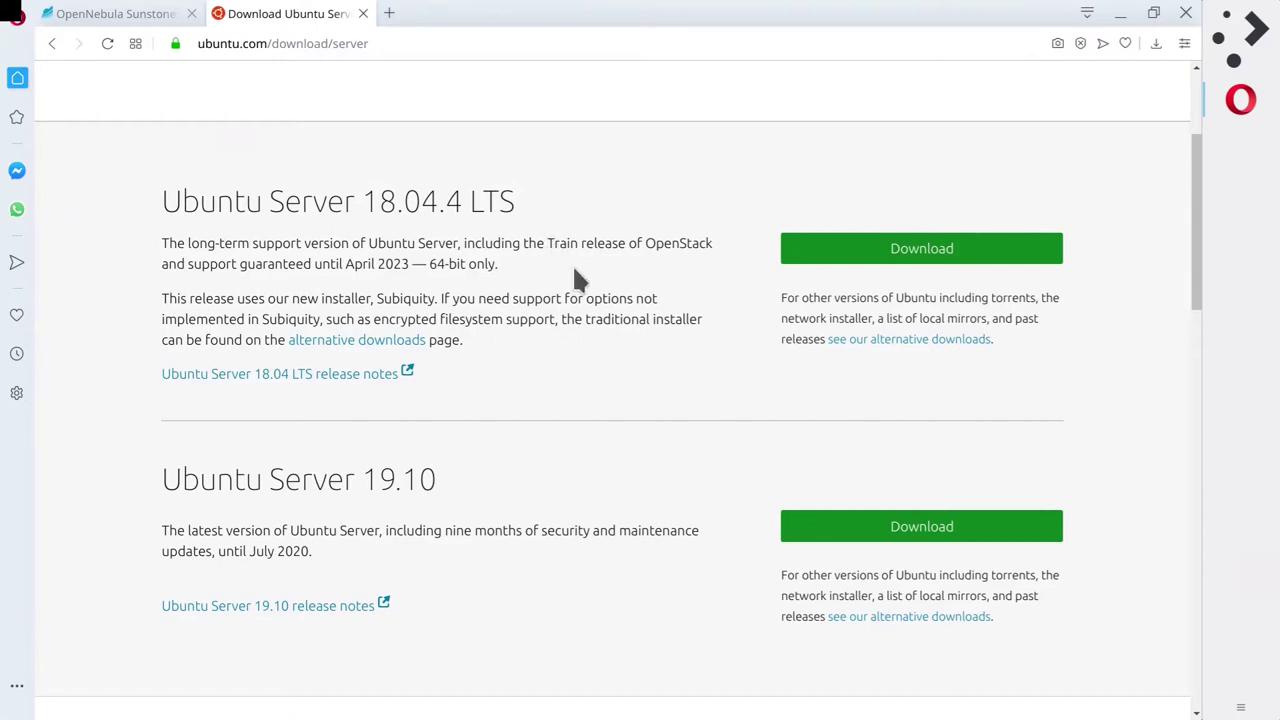
Start the Ubuntu Server 18.04.4 LTS download, then cancel the ISO file transfer.
left_click(918, 255)
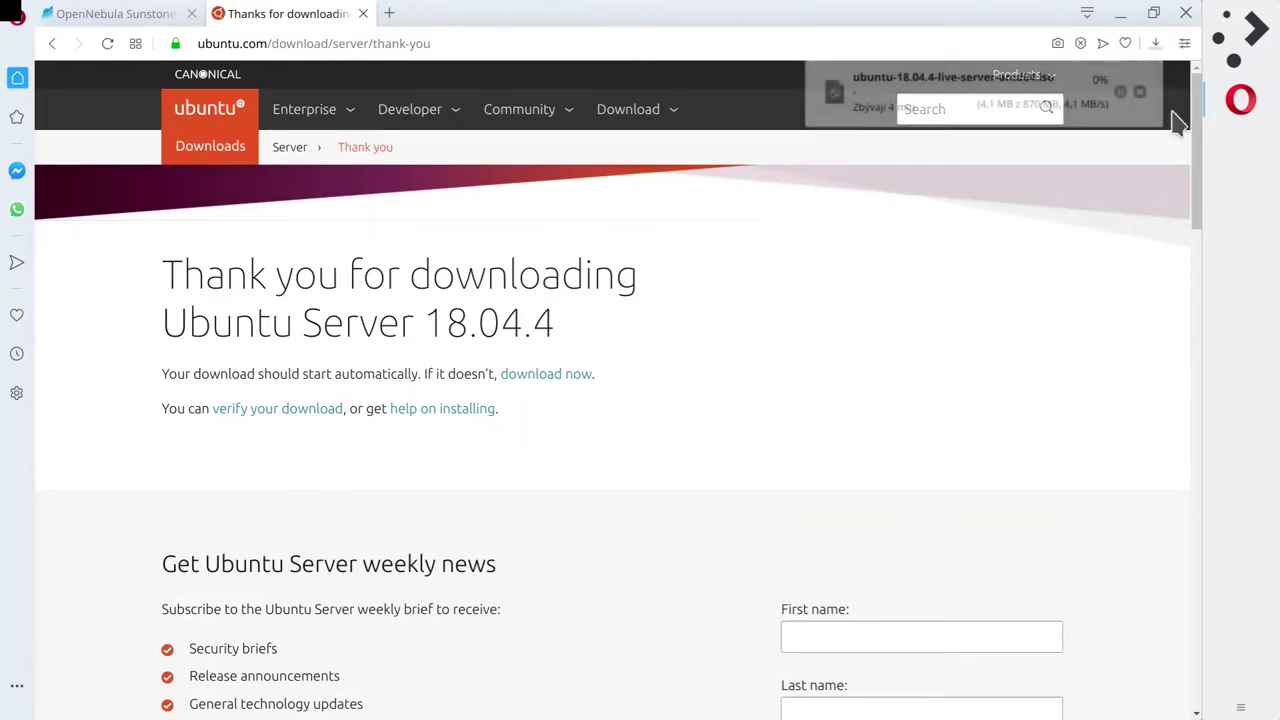
left_click(1143, 91)
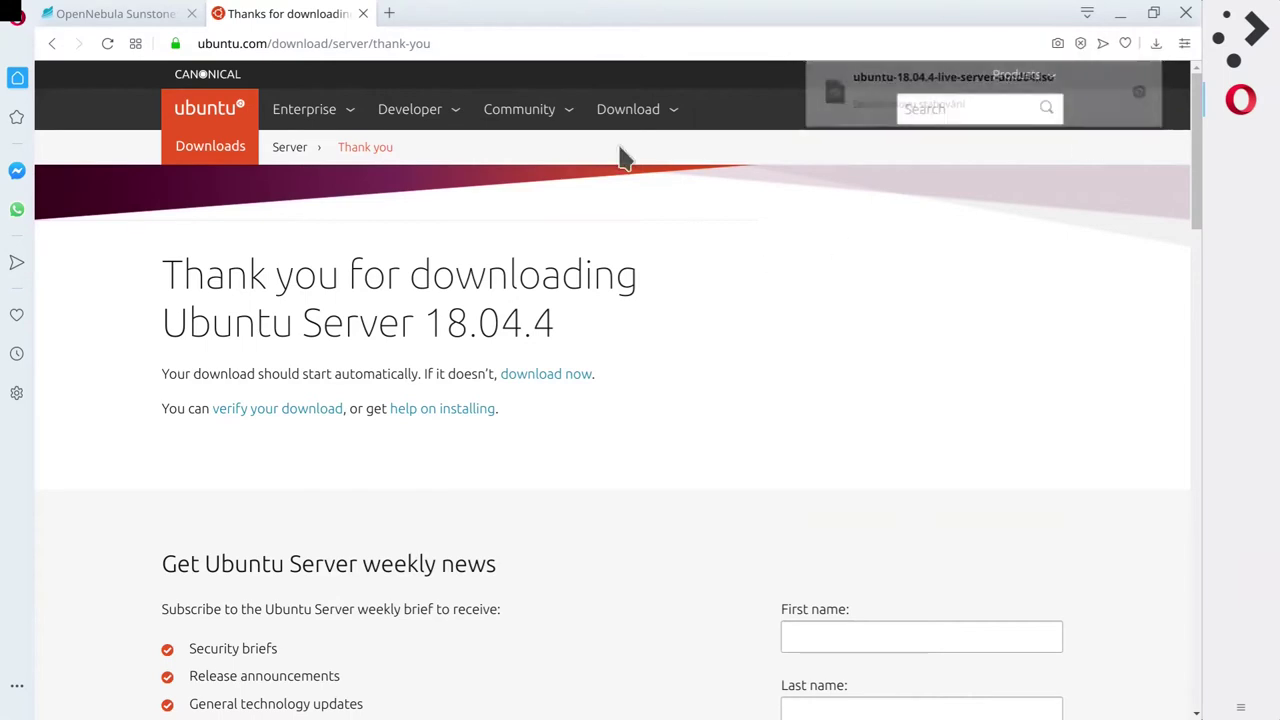
Back in Sunstone, request detaching the vda Ubuntu 18.04 disk from VM 8980's storage.
left_click(115, 14)
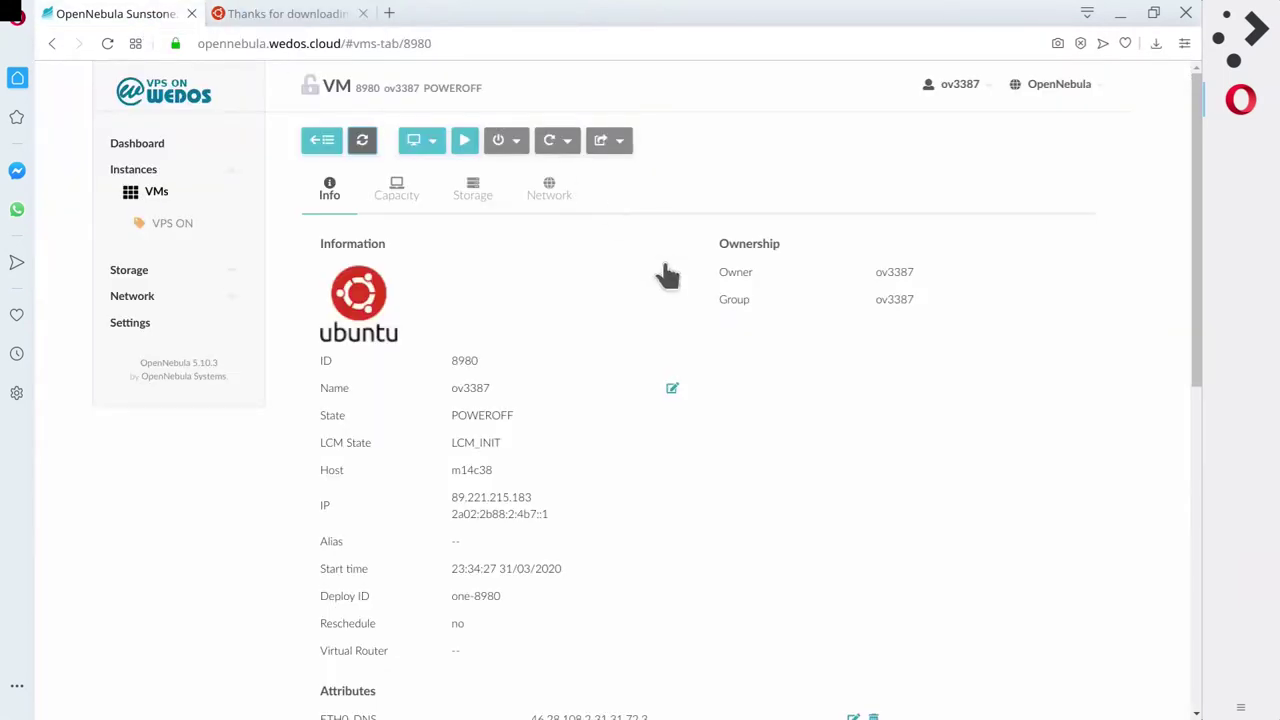
left_click(474, 190)
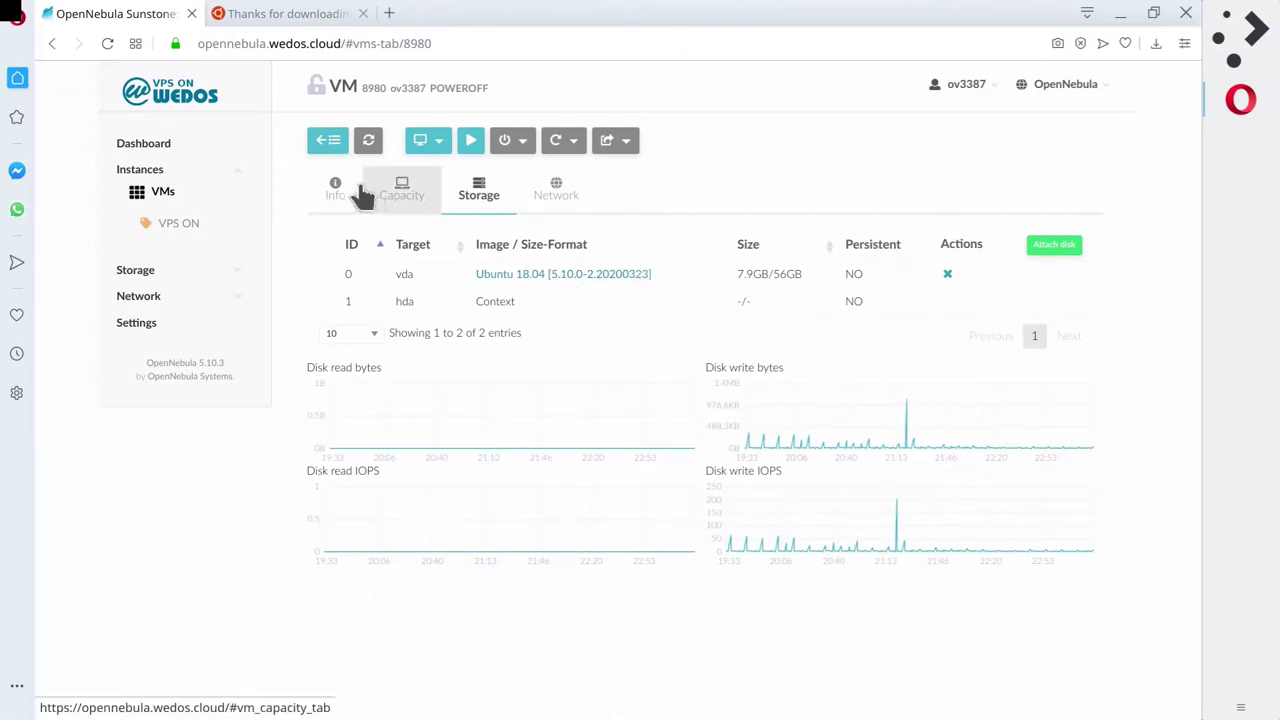
left_click(947, 276)
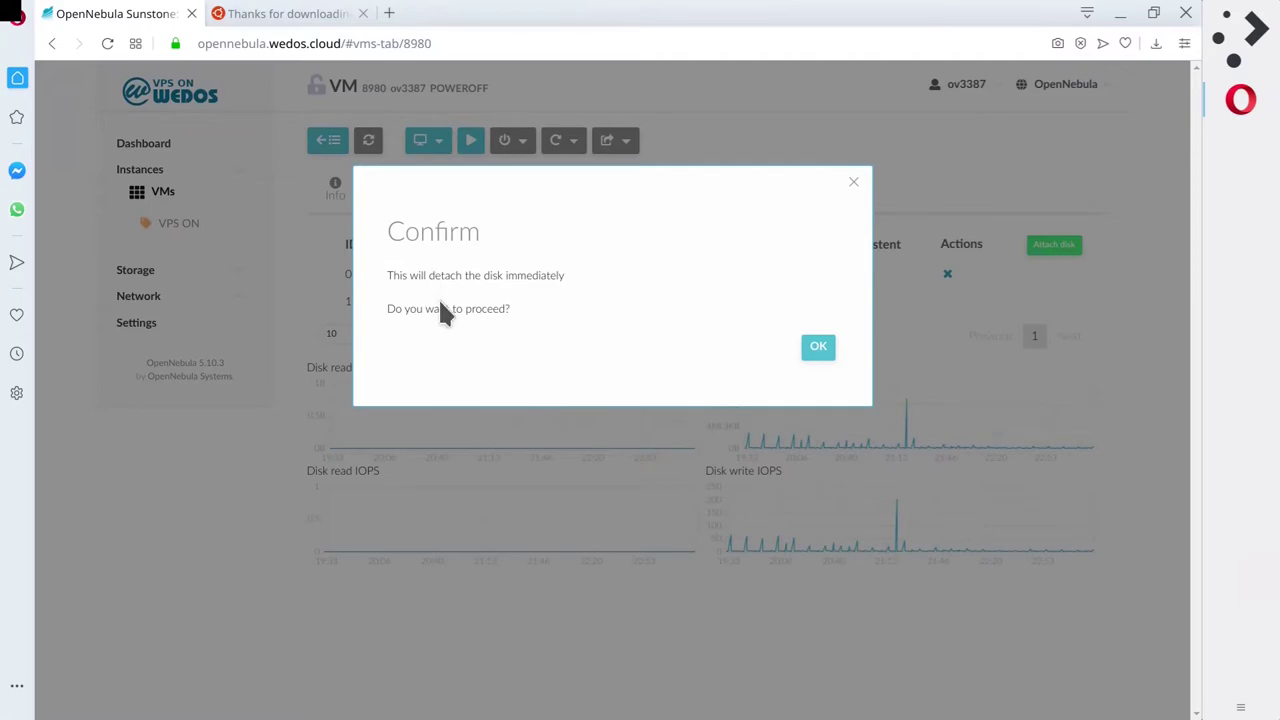
Confirm the disk detach and refresh VM 8980's status repeatedly.
left_click(818, 348)
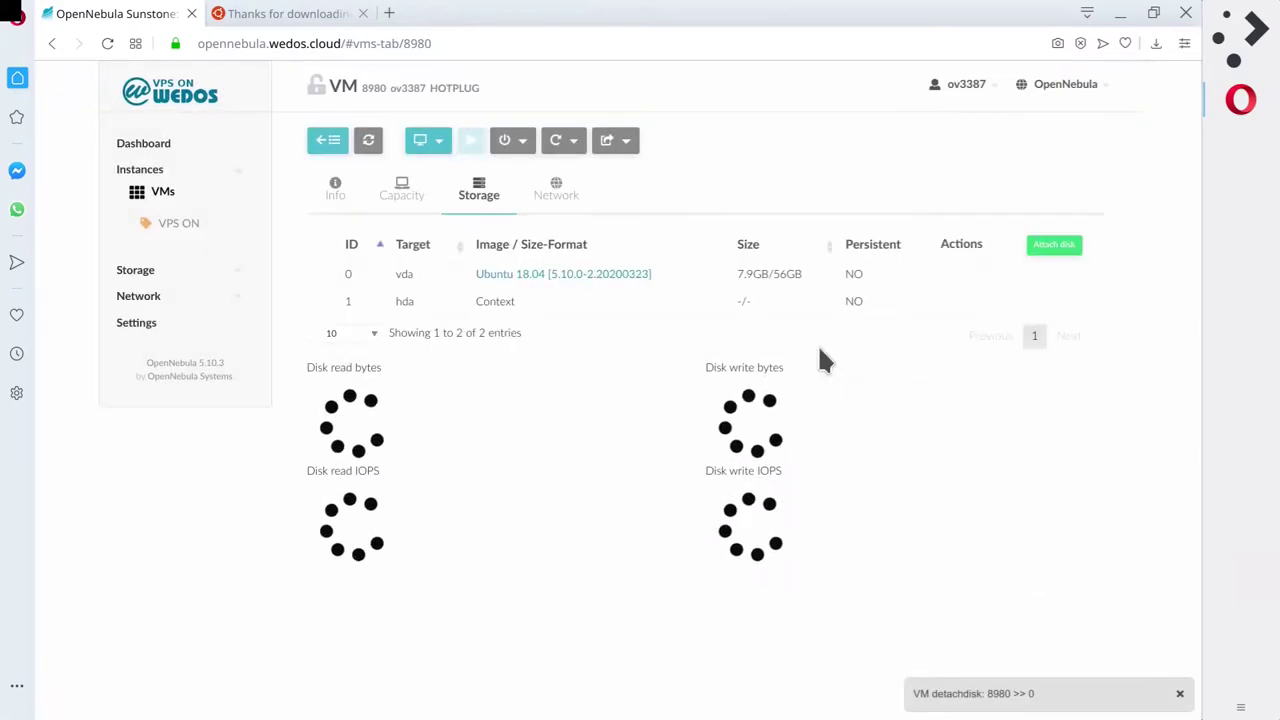
left_click(370, 142)
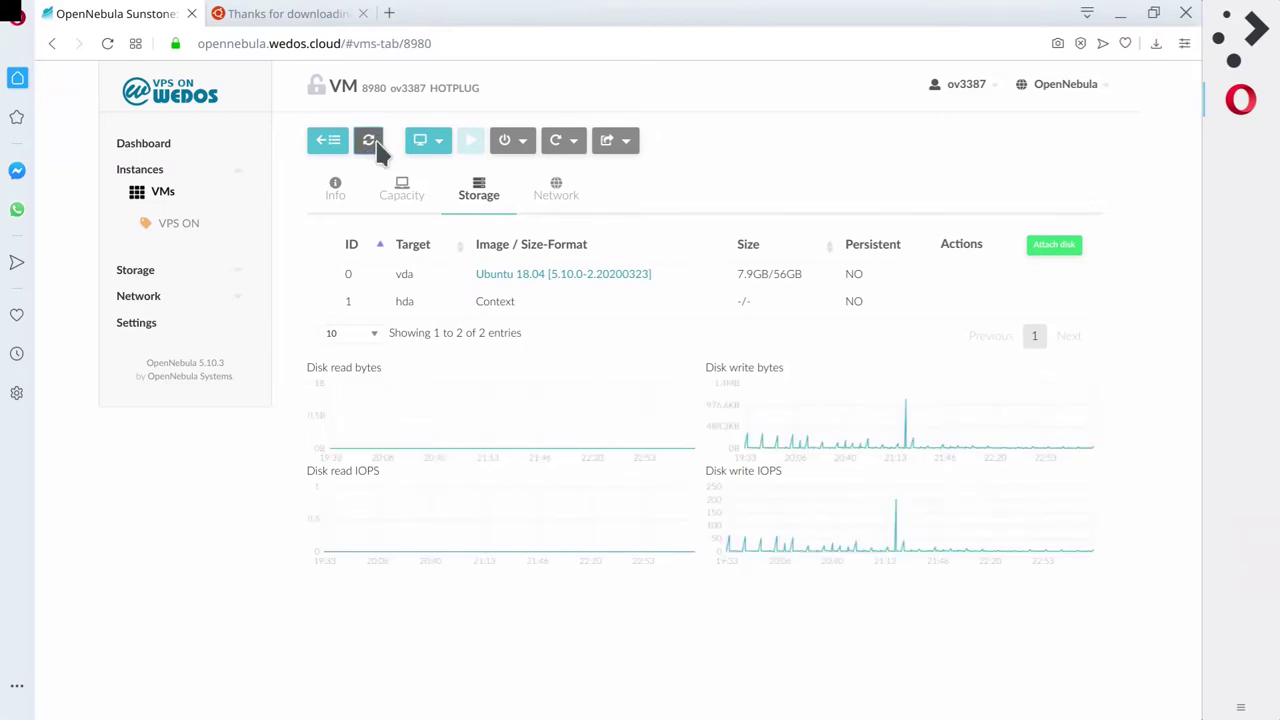
left_click(372, 142)
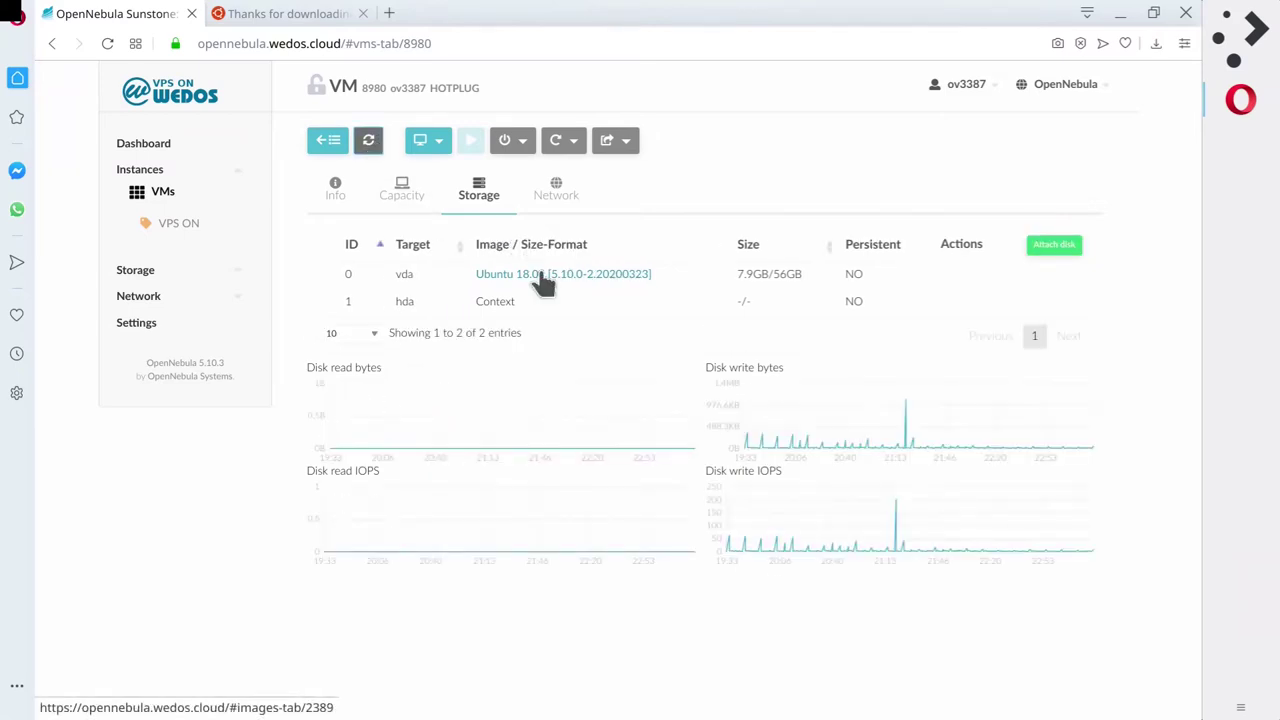
left_click(380, 146)
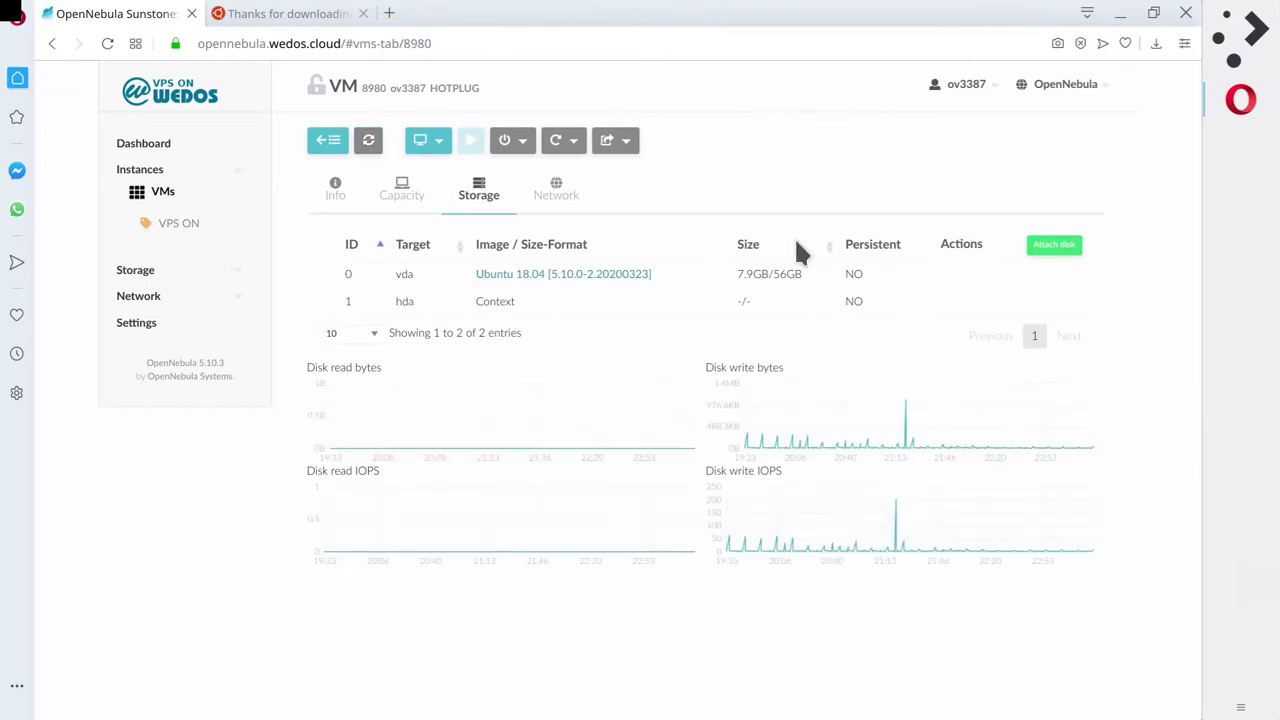
left_click(370, 143)
left_click(371, 144)
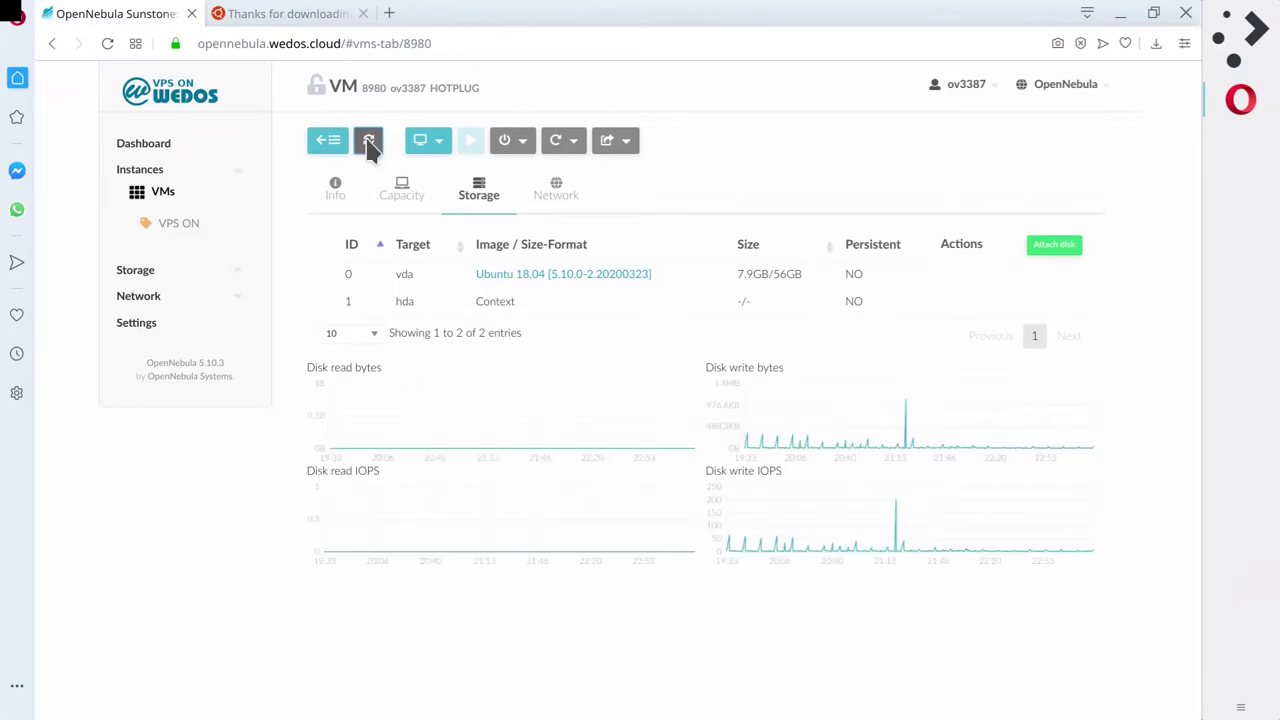
left_click(370, 144)
left_click(368, 141)
left_click(368, 141)
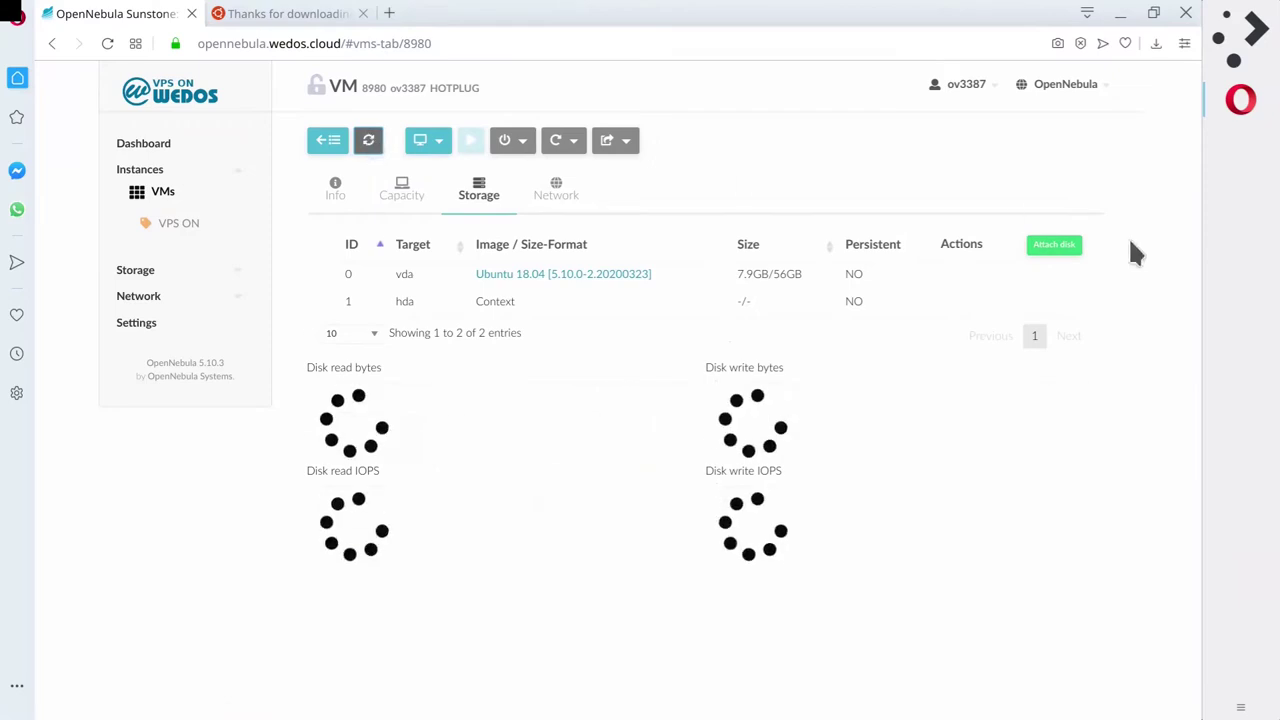
left_click(1054, 245)
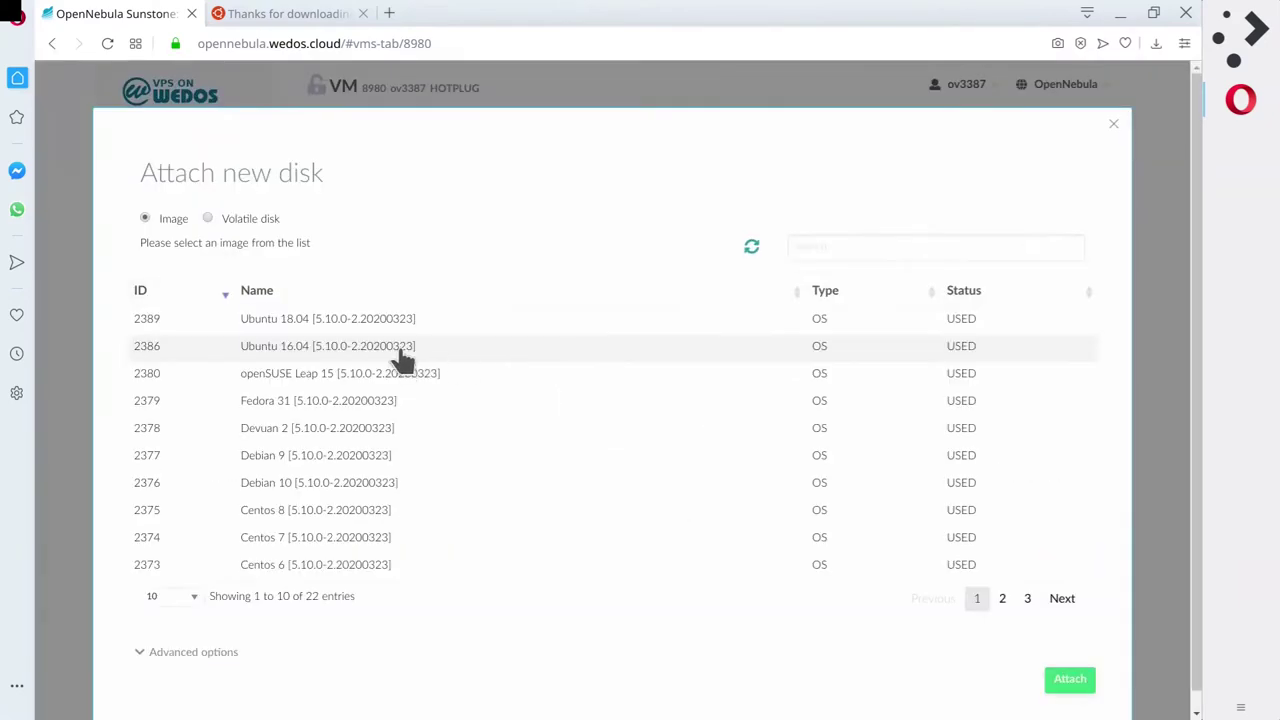
left_click(1057, 605)
left_click(1060, 600)
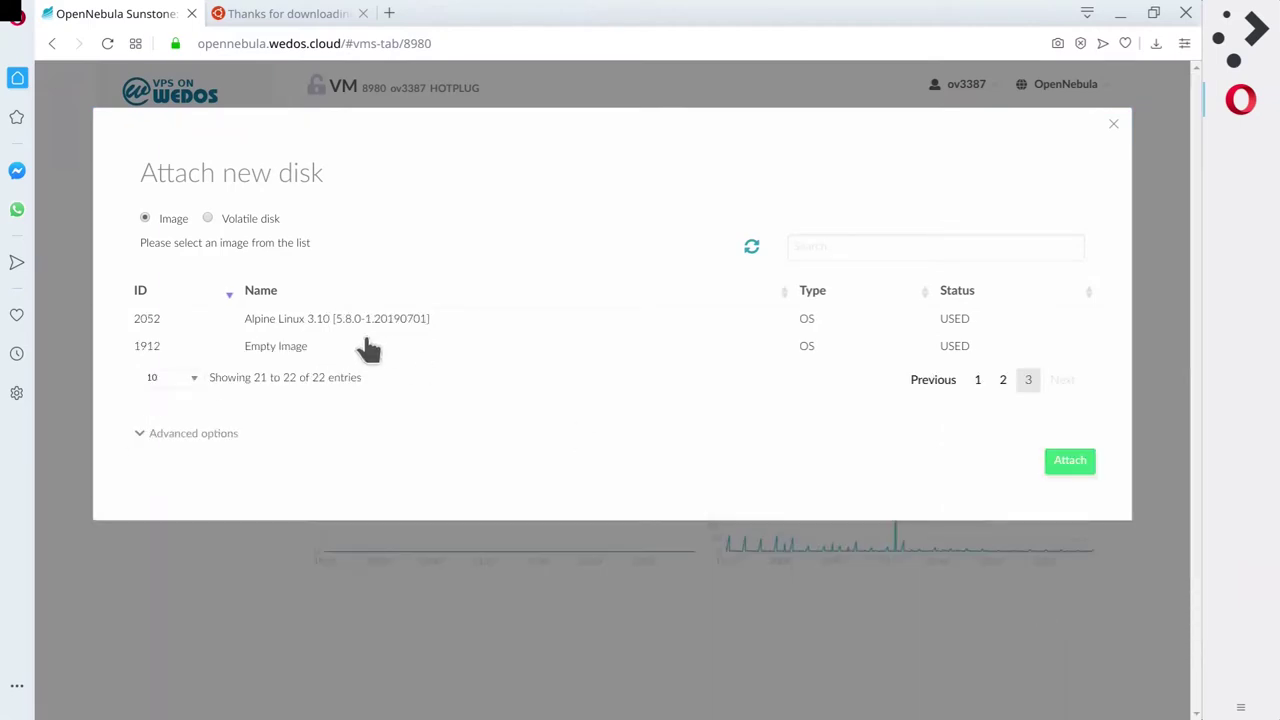
left_click(295, 345)
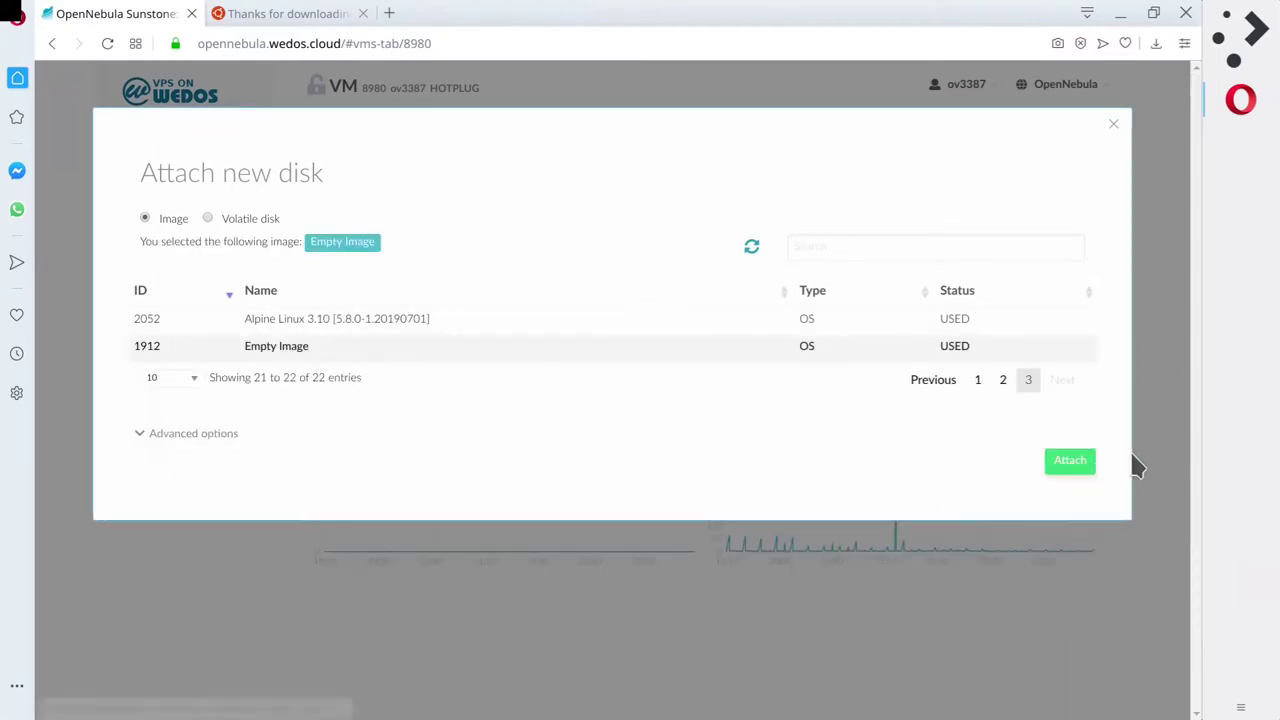
left_click(1056, 466)
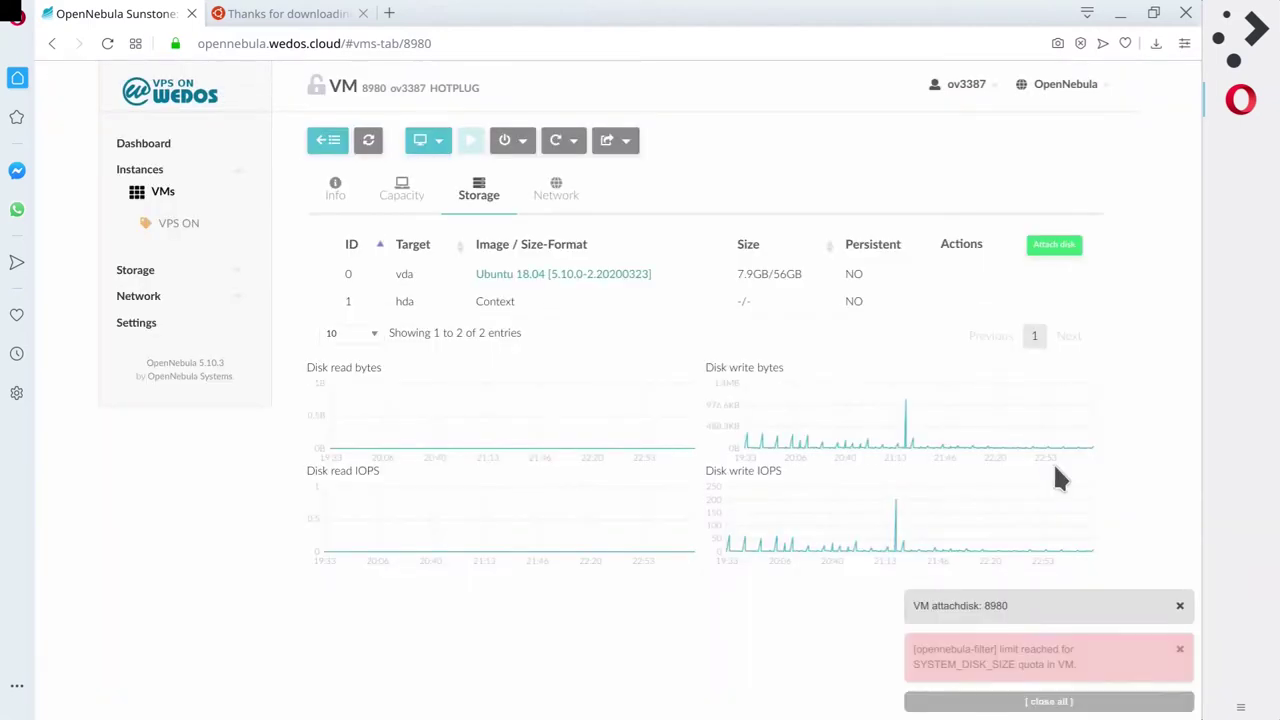
left_click(1030, 702)
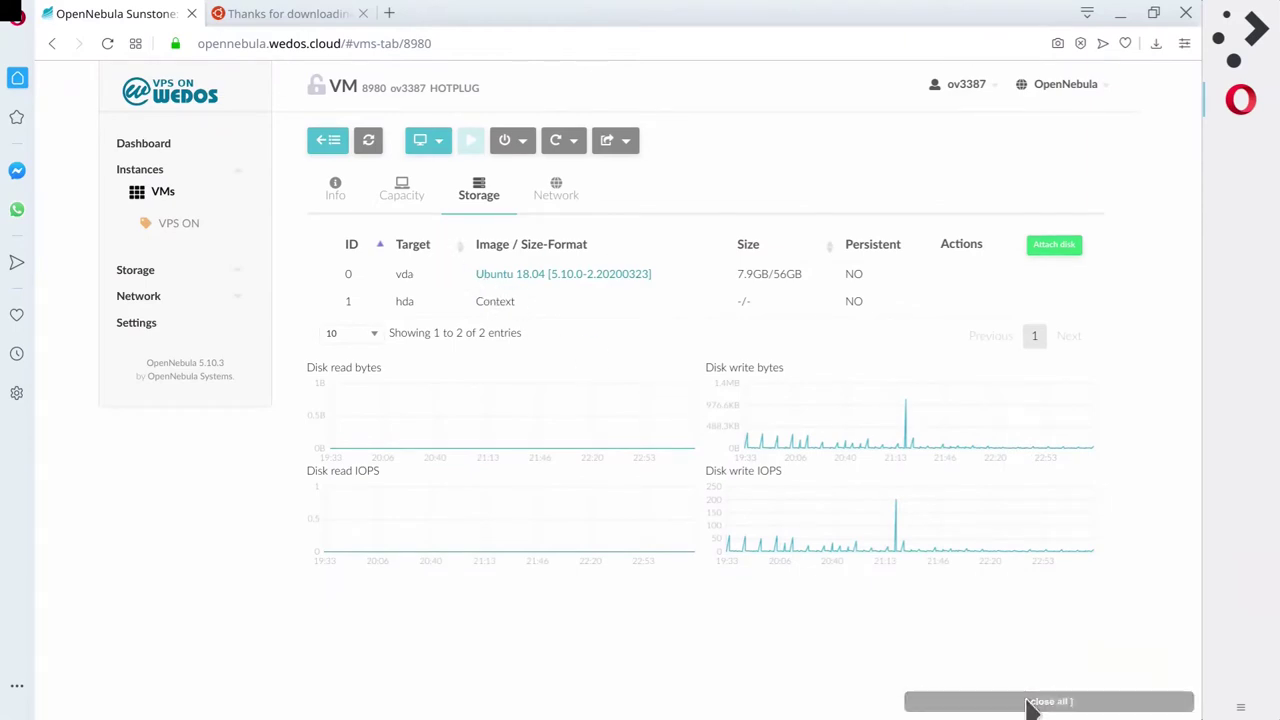
left_click(368, 140)
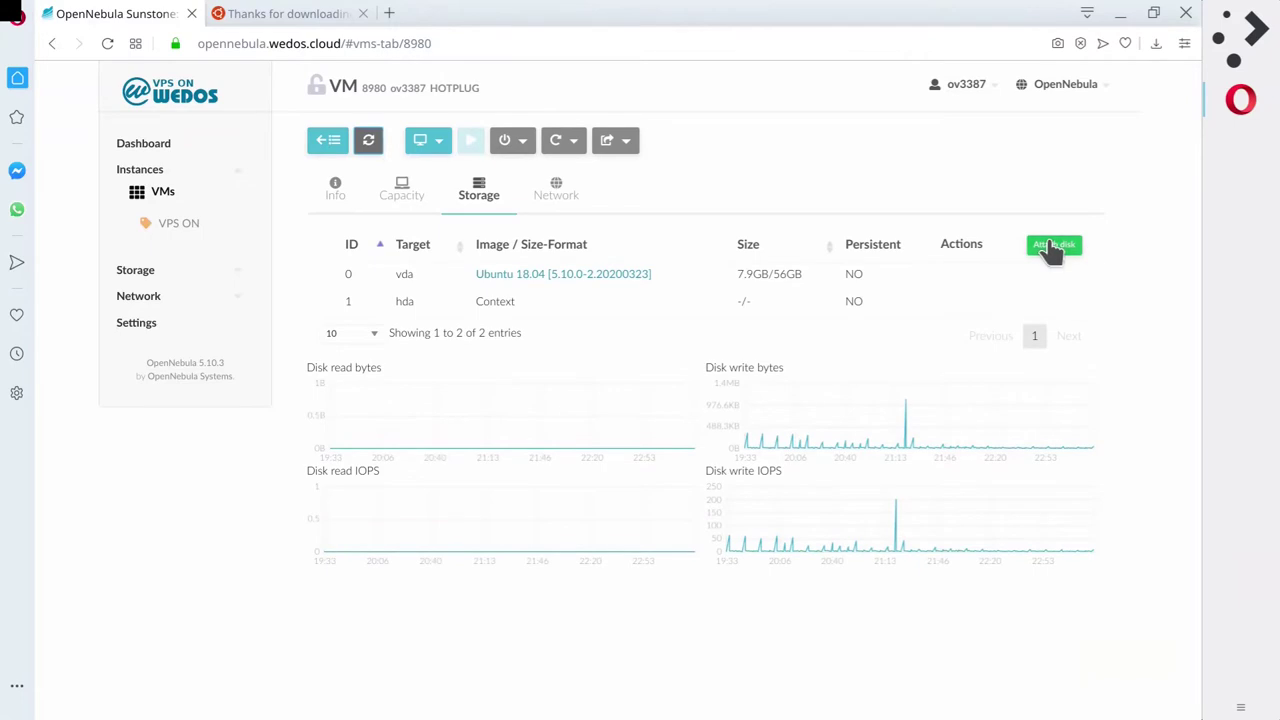
left_click(1052, 245)
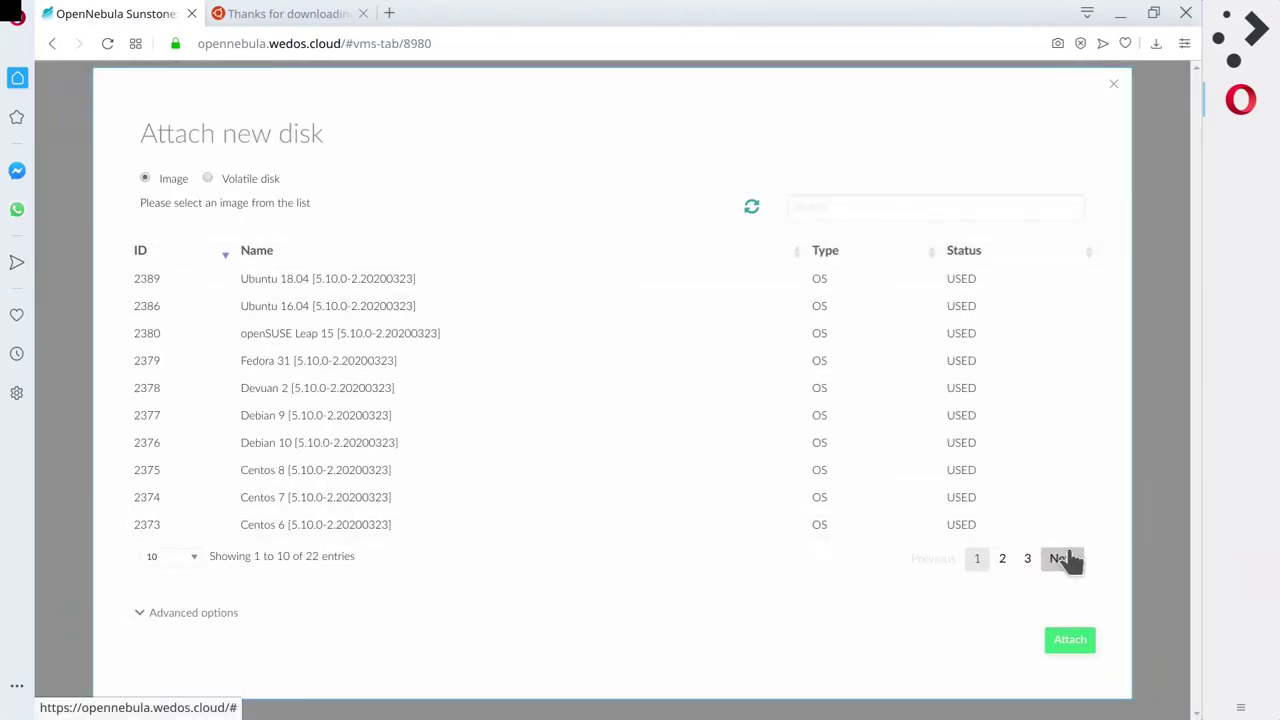
left_click(1062, 558)
left_click(1062, 558)
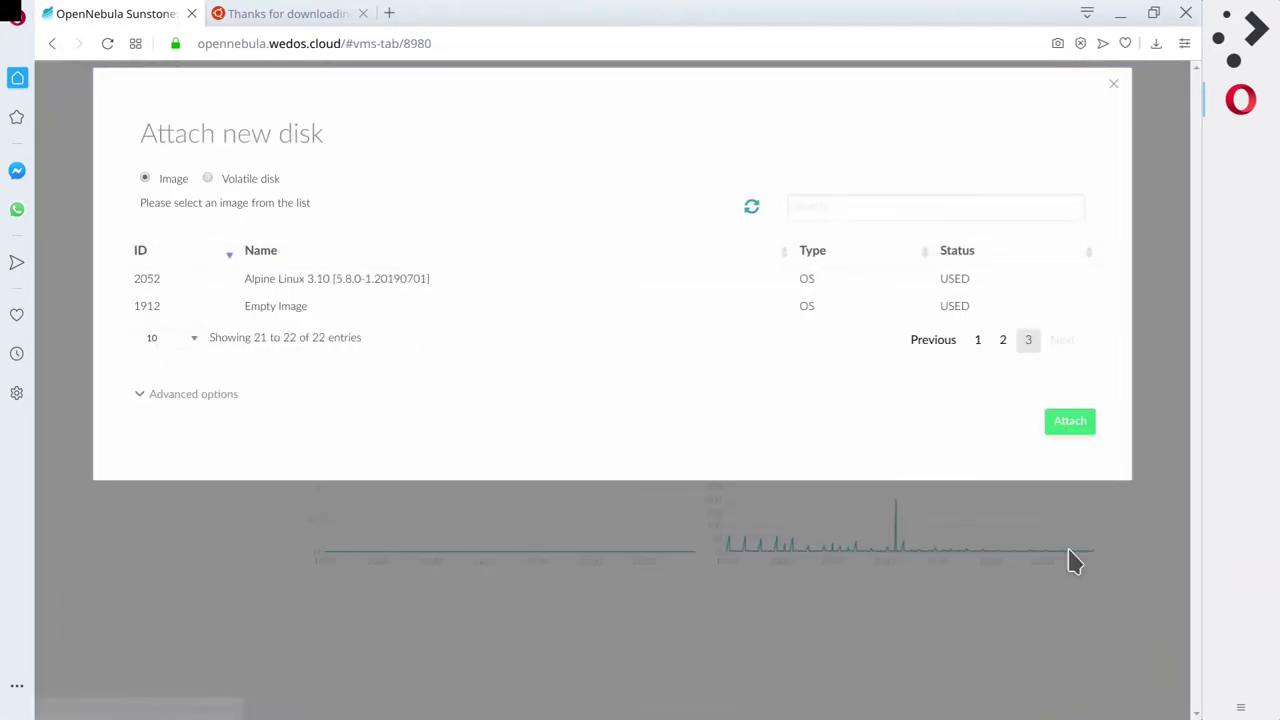
left_click(320, 307)
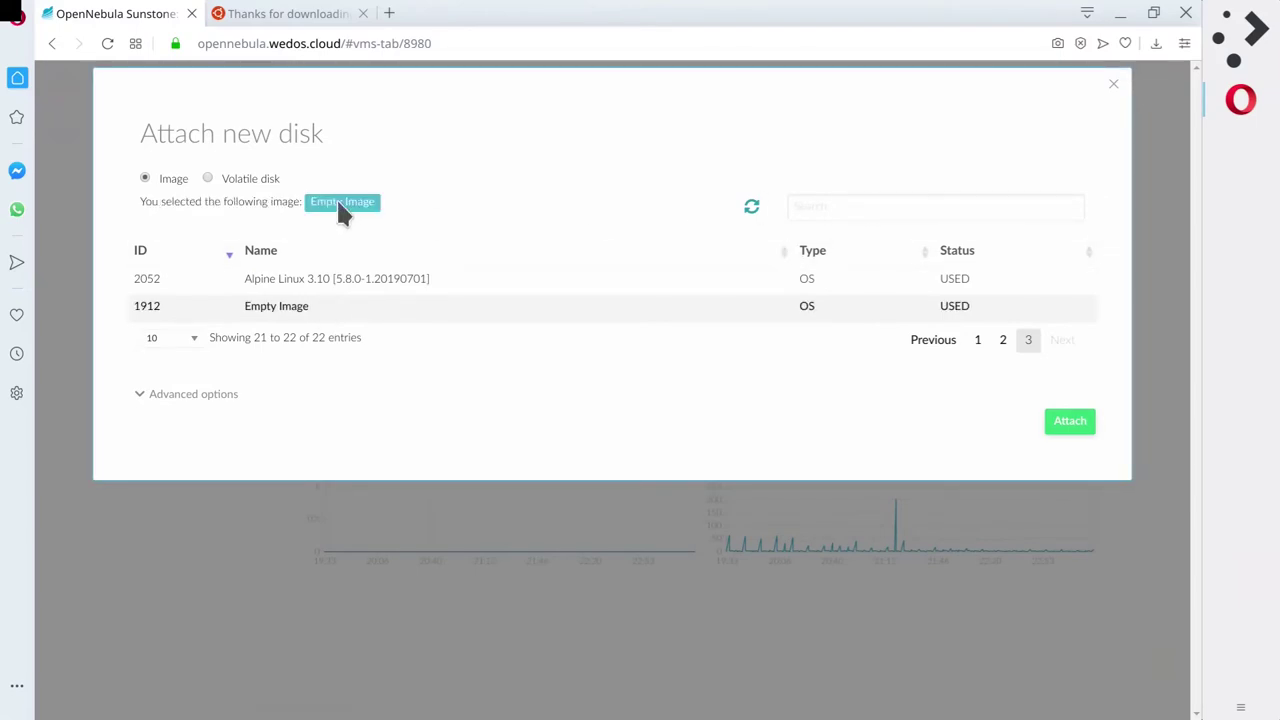
left_click(183, 394)
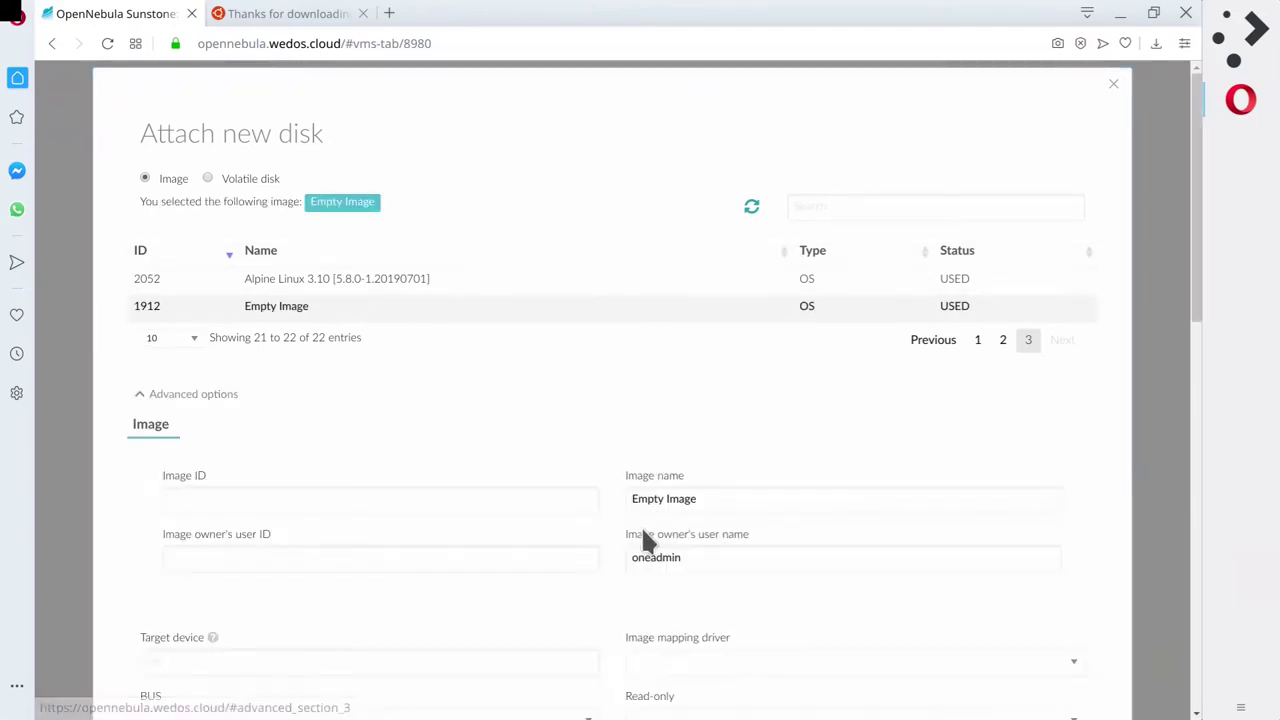
scroll(530, 470, "down", 3)
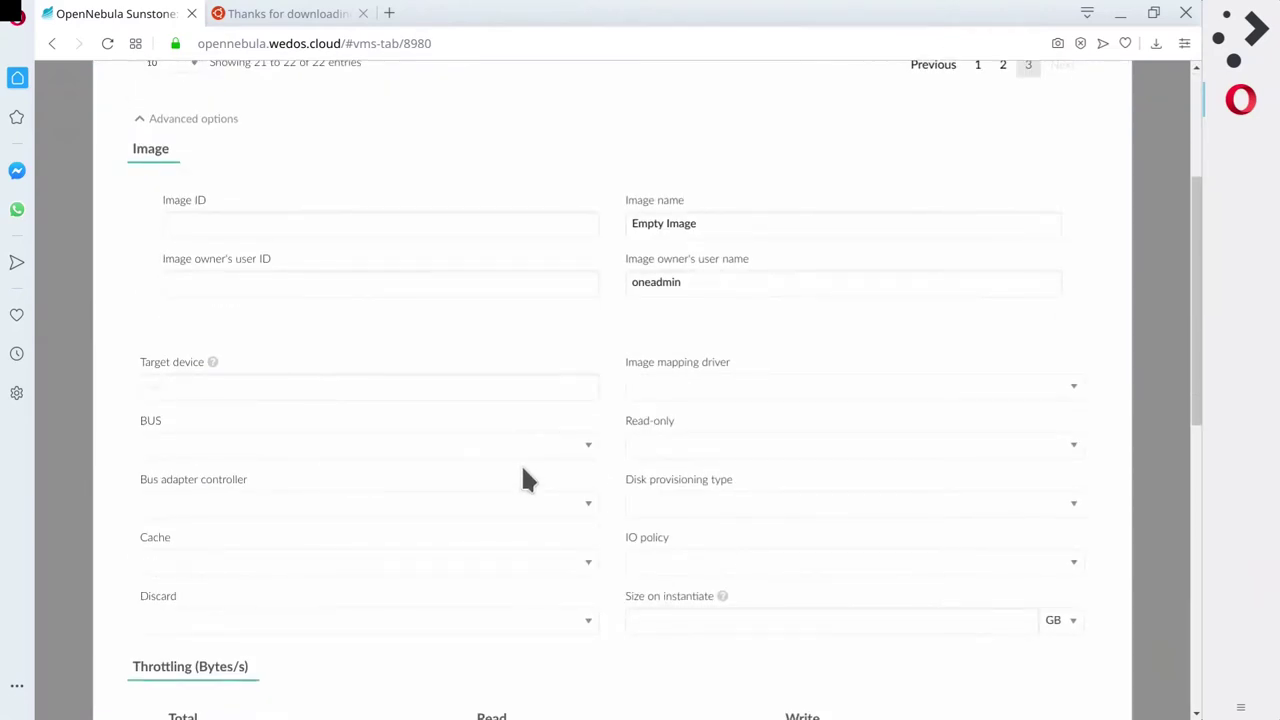
scroll(527, 460, "down", 5)
scroll(527, 460, "down", 3)
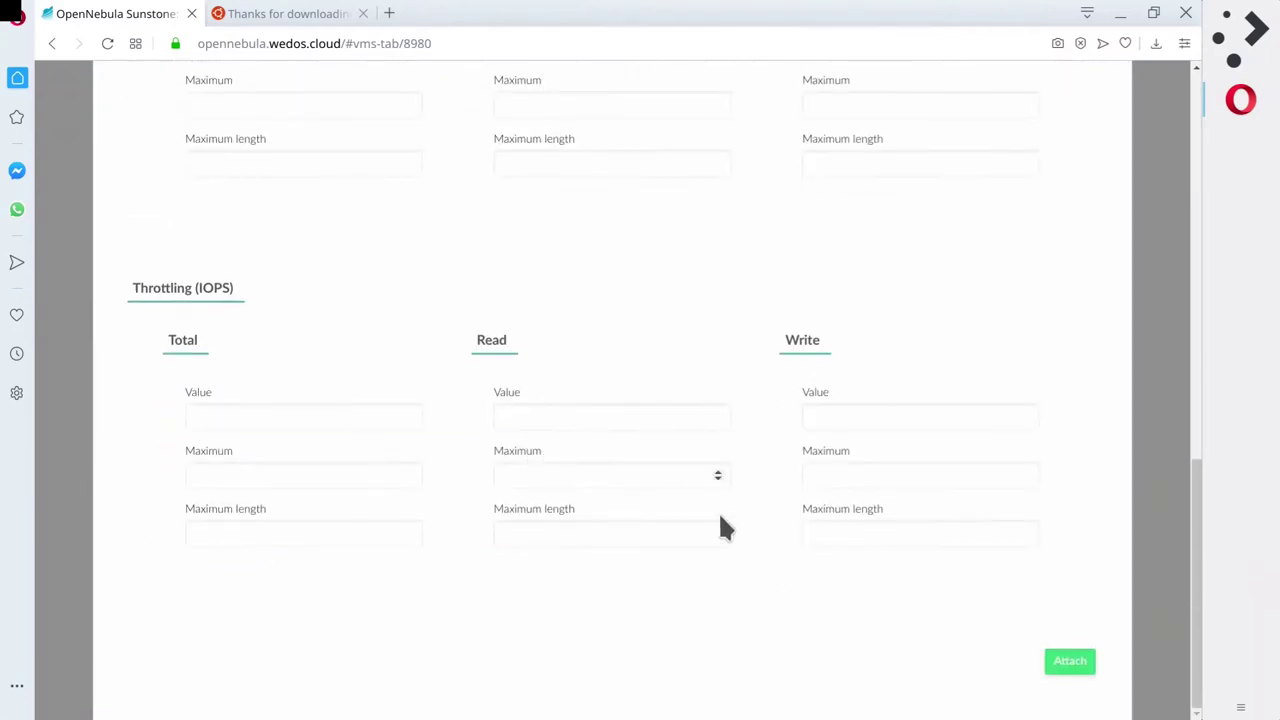
scroll(1013, 428, "up", 12)
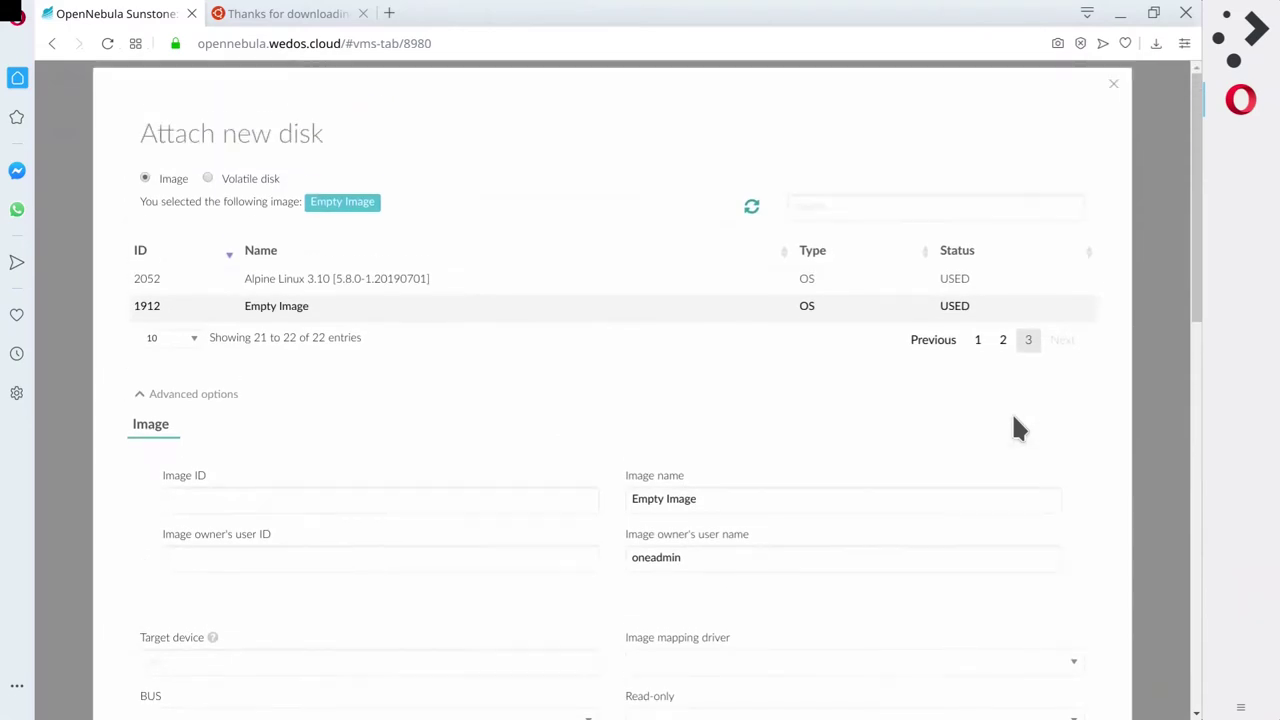
left_click(1113, 84)
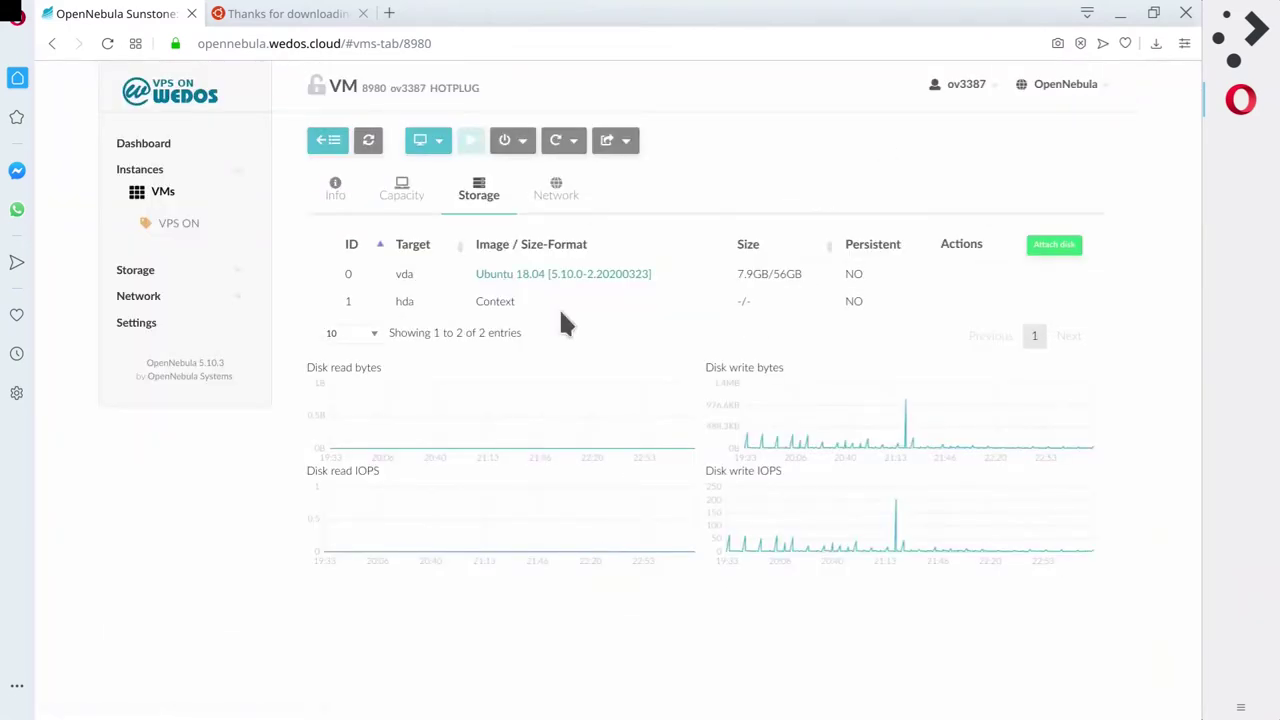
Reopen VM 8980 from the VMs list, power it on, and launch its VNC console.
left_click(369, 141)
left_click(172, 226)
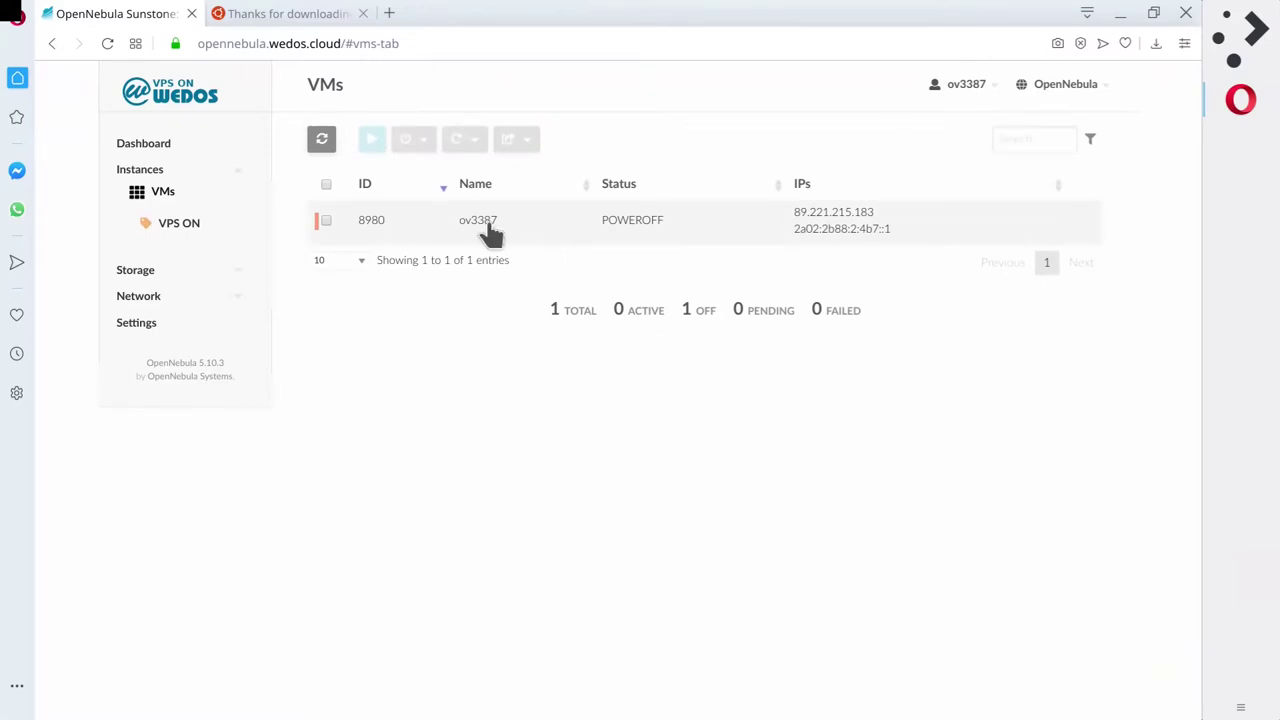
left_click(490, 232)
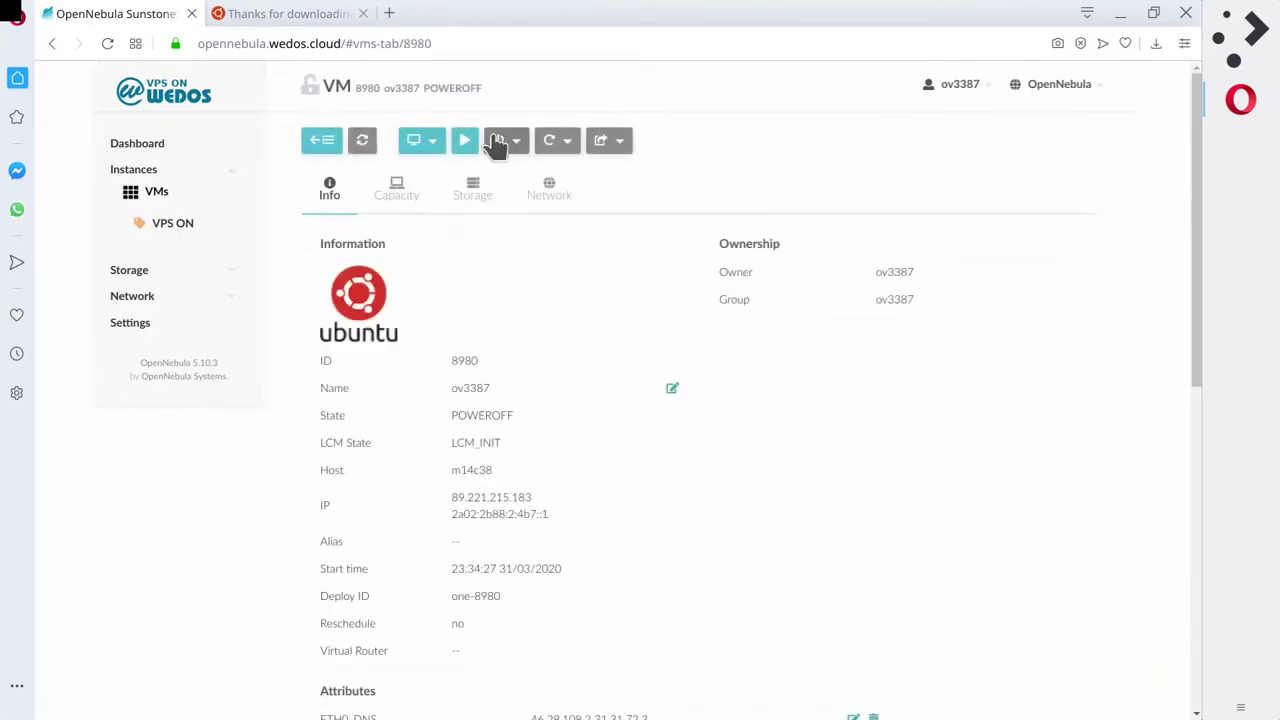
left_click(466, 143)
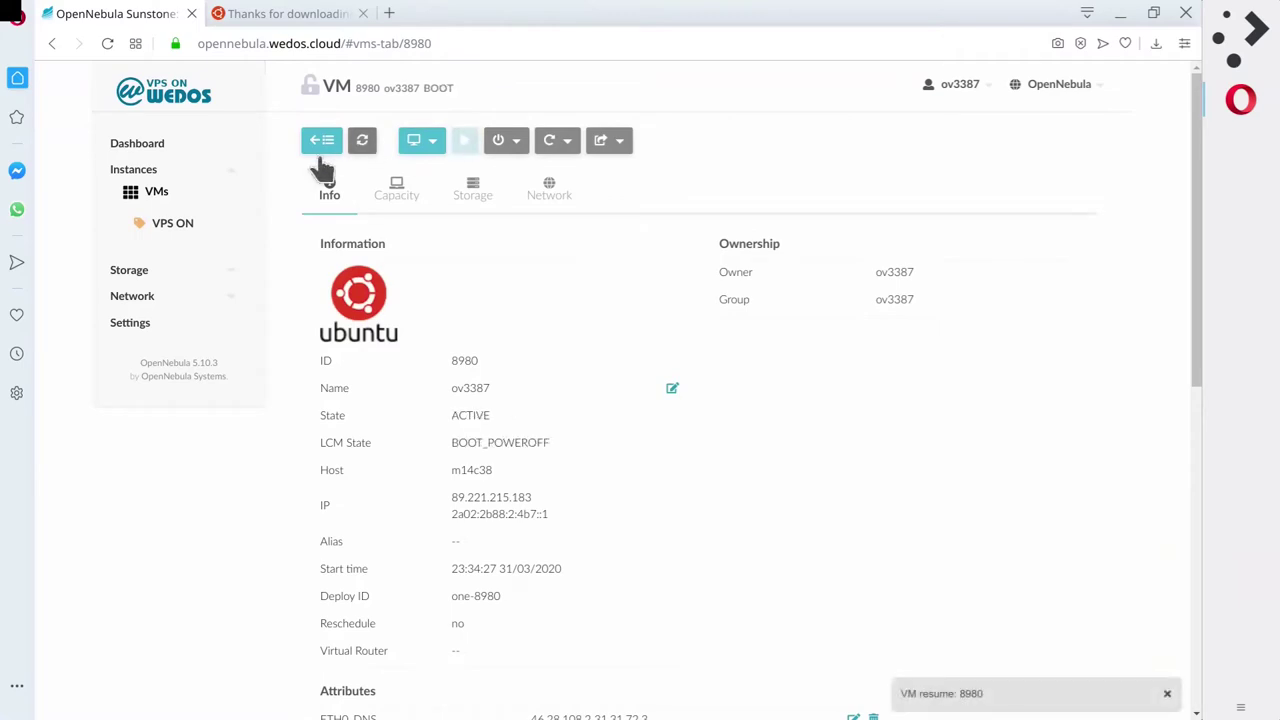
left_click(362, 143)
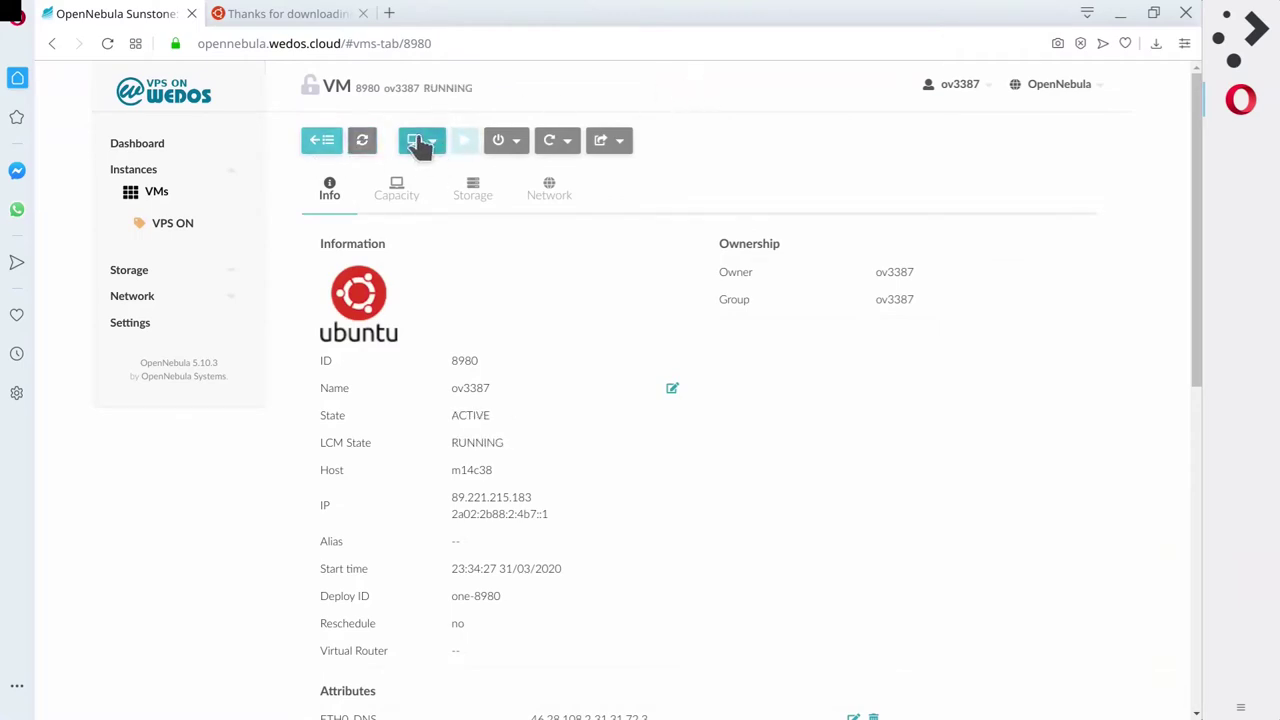
left_click(432, 180)
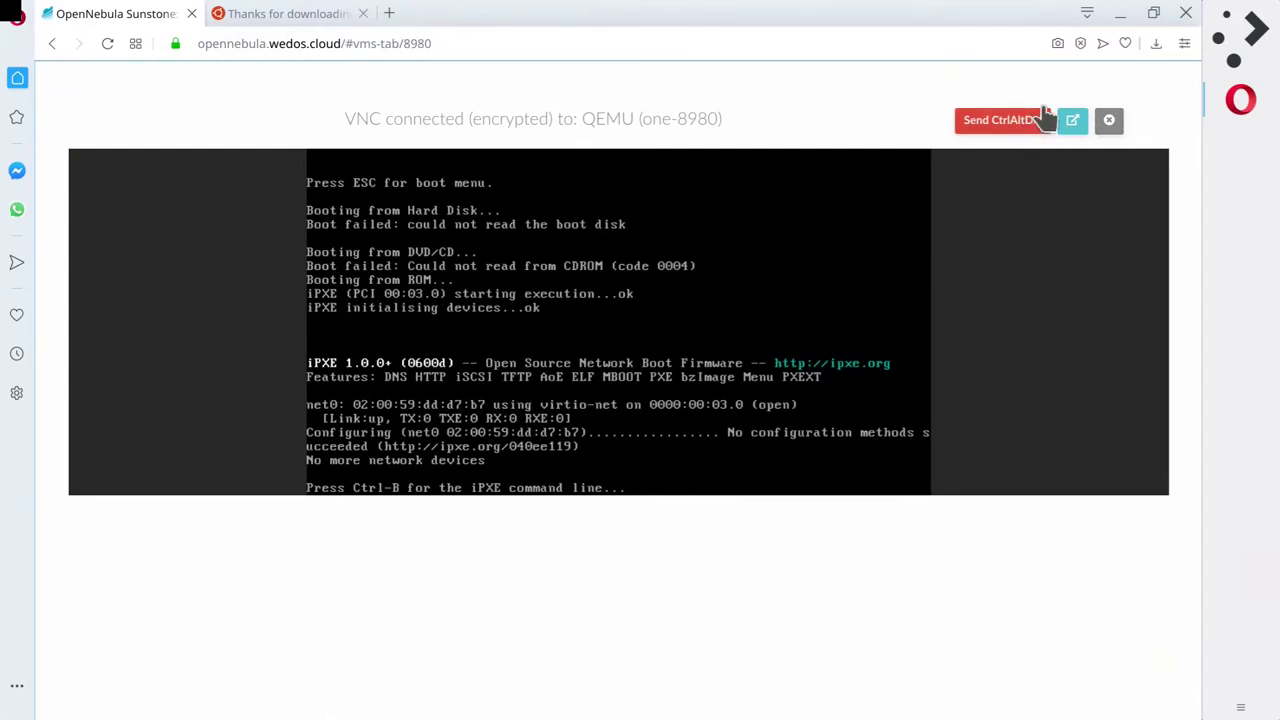
Close the VNC console and power off VM 8980.
left_click(1110, 124)
left_click(428, 145)
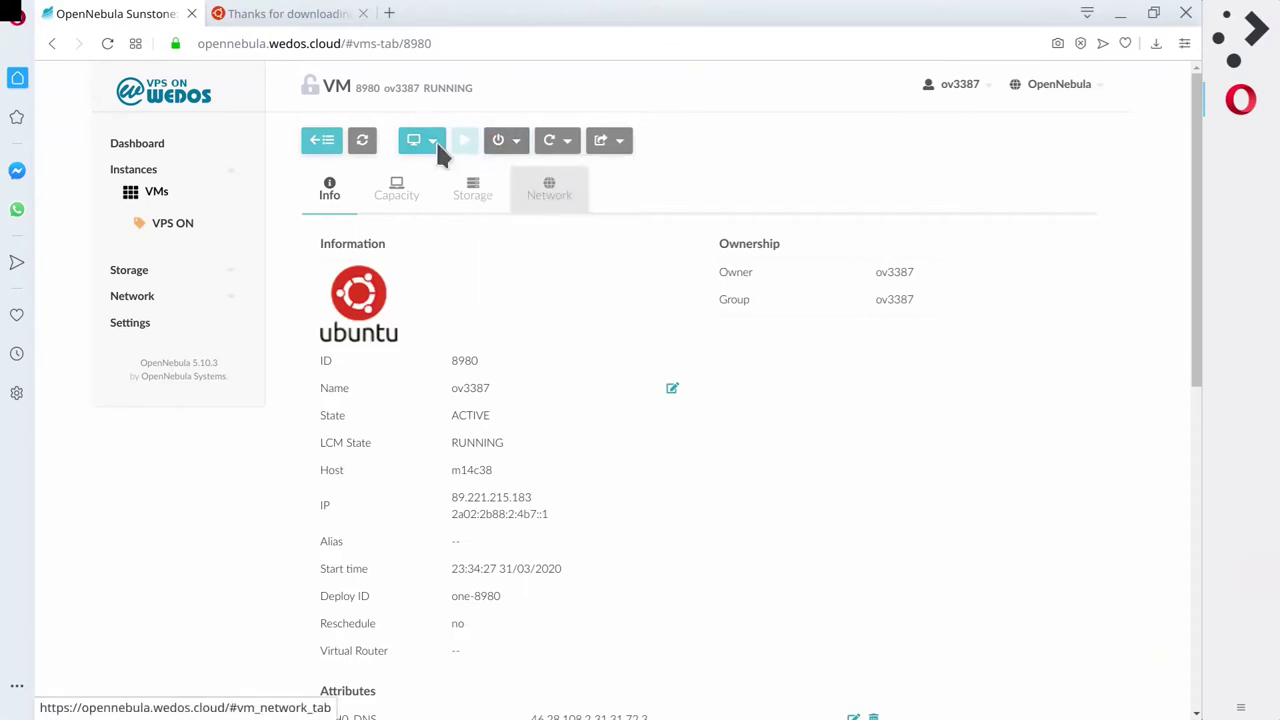
left_click(363, 140)
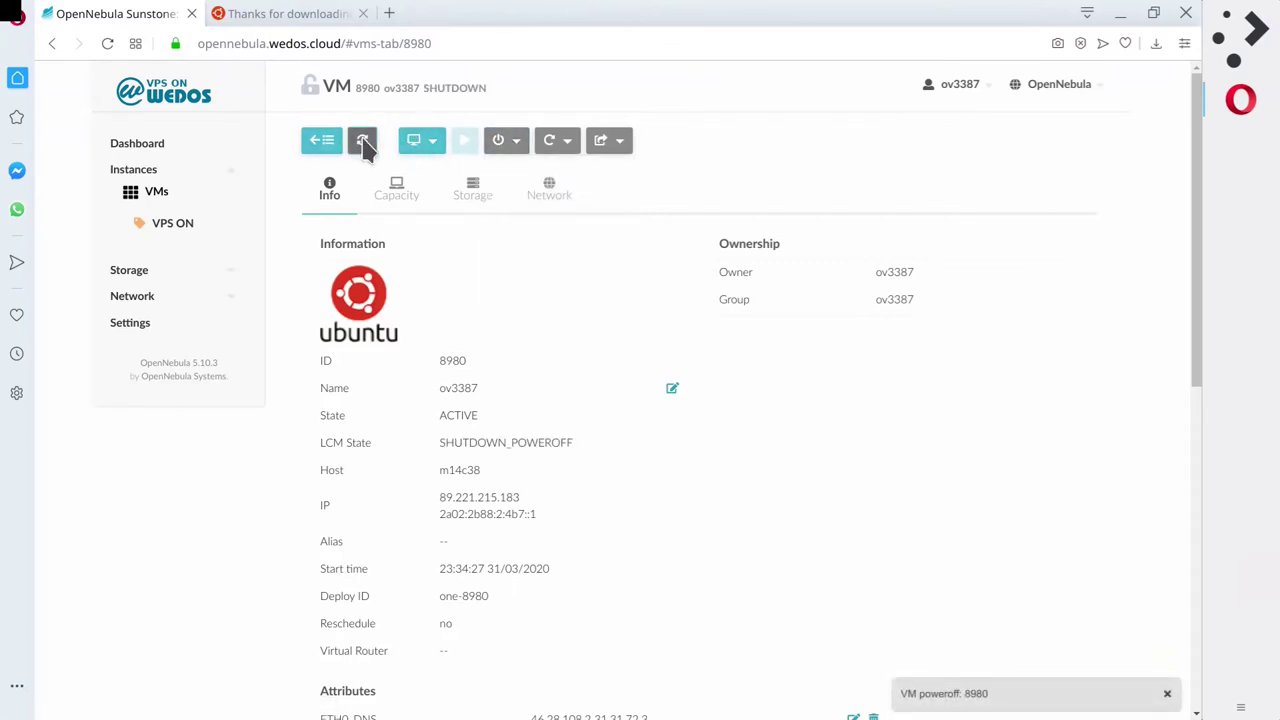
mouse_move(503, 145)
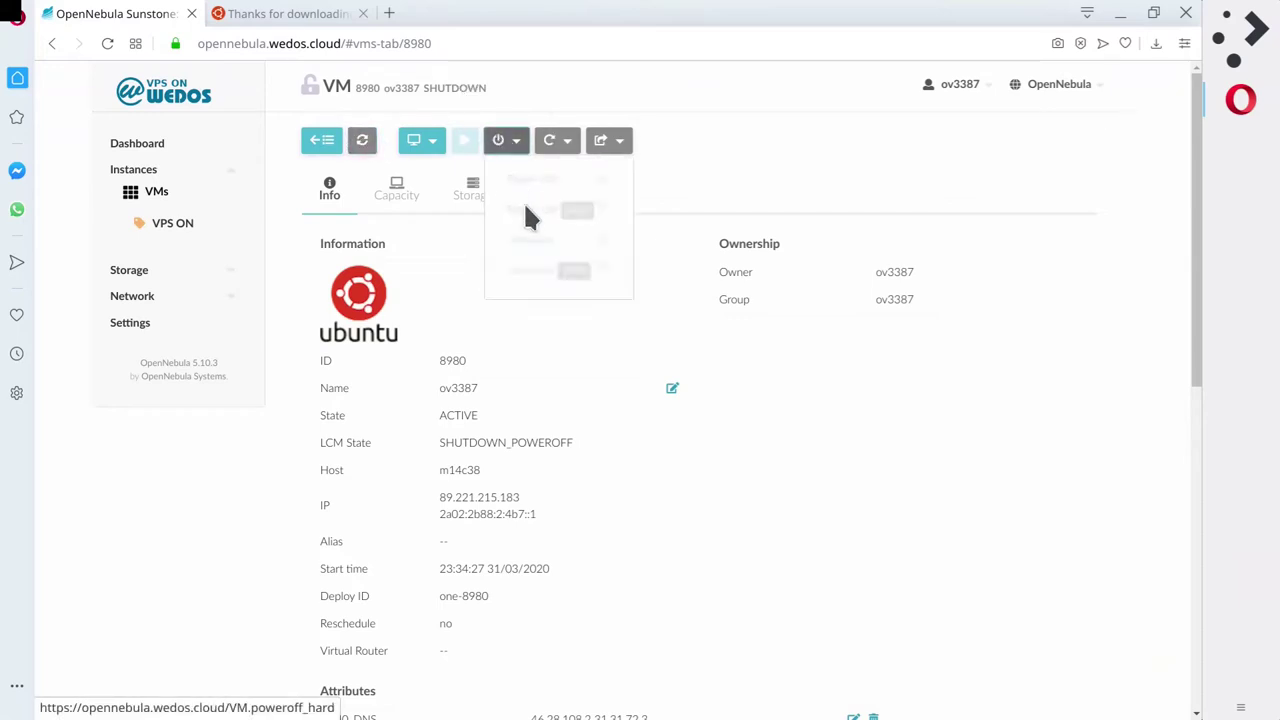
left_click(365, 145)
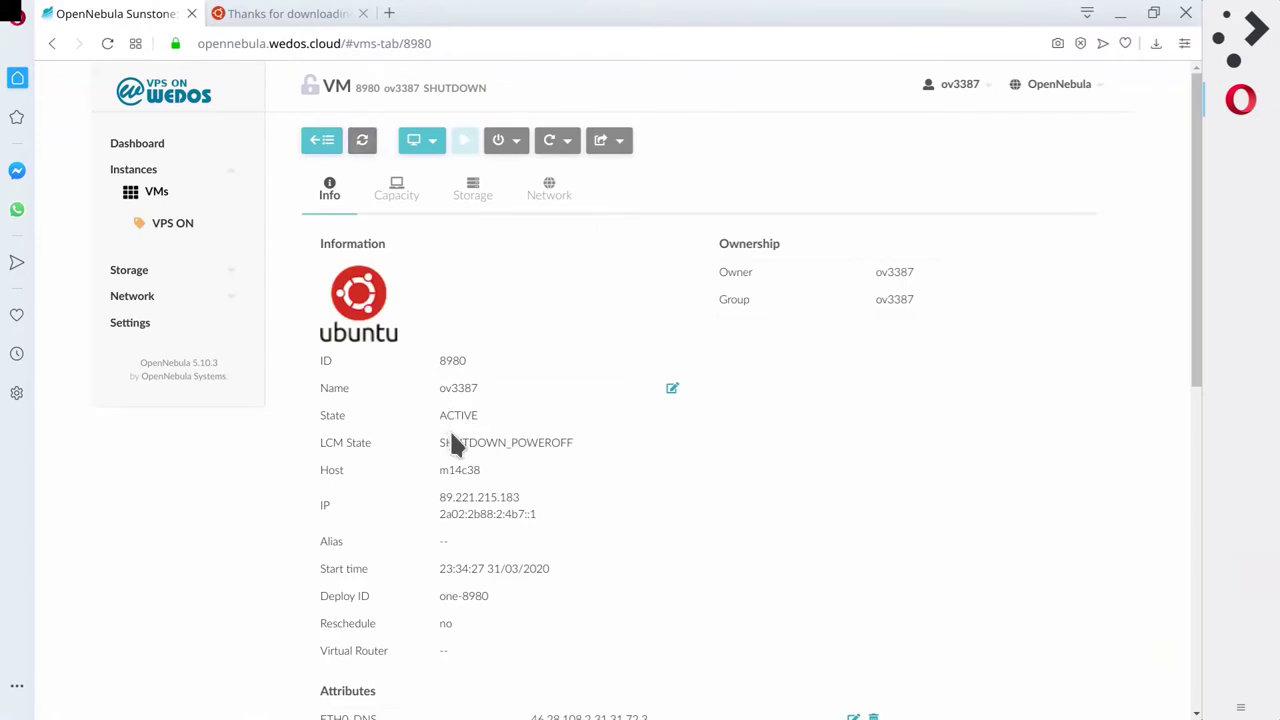
Verify VM 8980 reaches SHUTDOWN_POWEROFF state, then expand the Storage menu.
left_click_drag(452, 442, 591, 443)
left_click(740, 500)
left_click(362, 140)
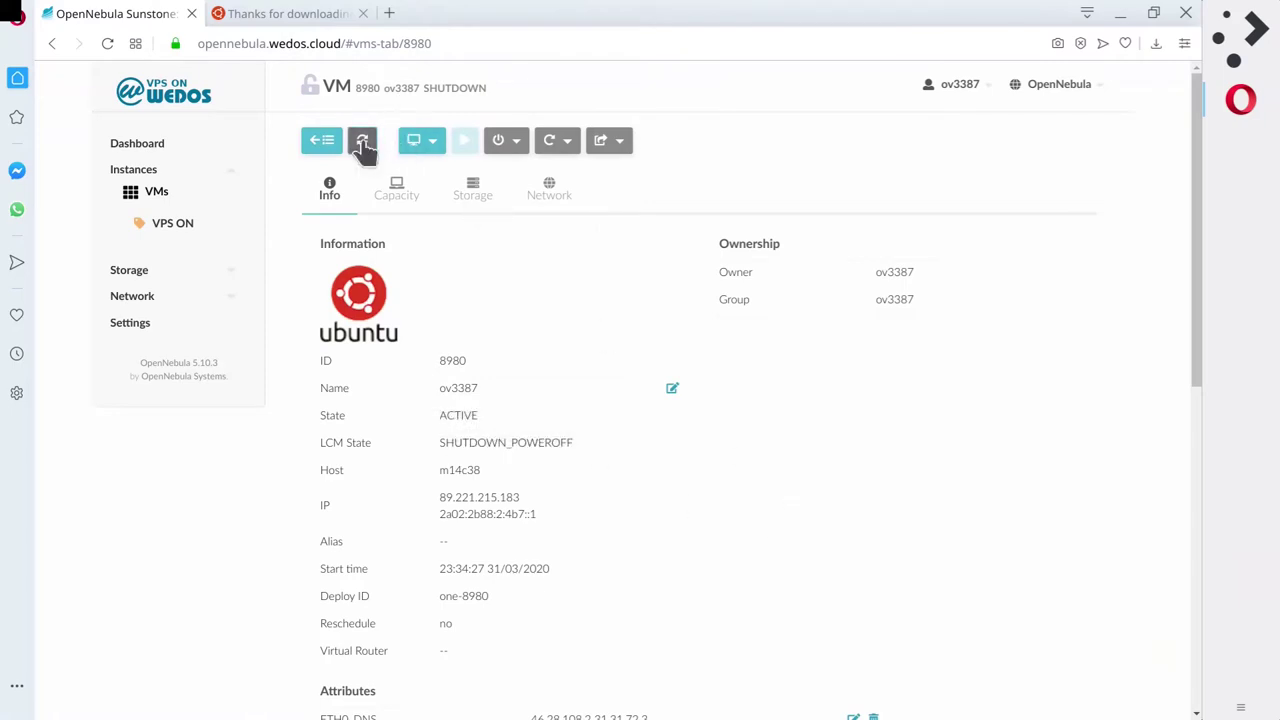
left_click(497, 145)
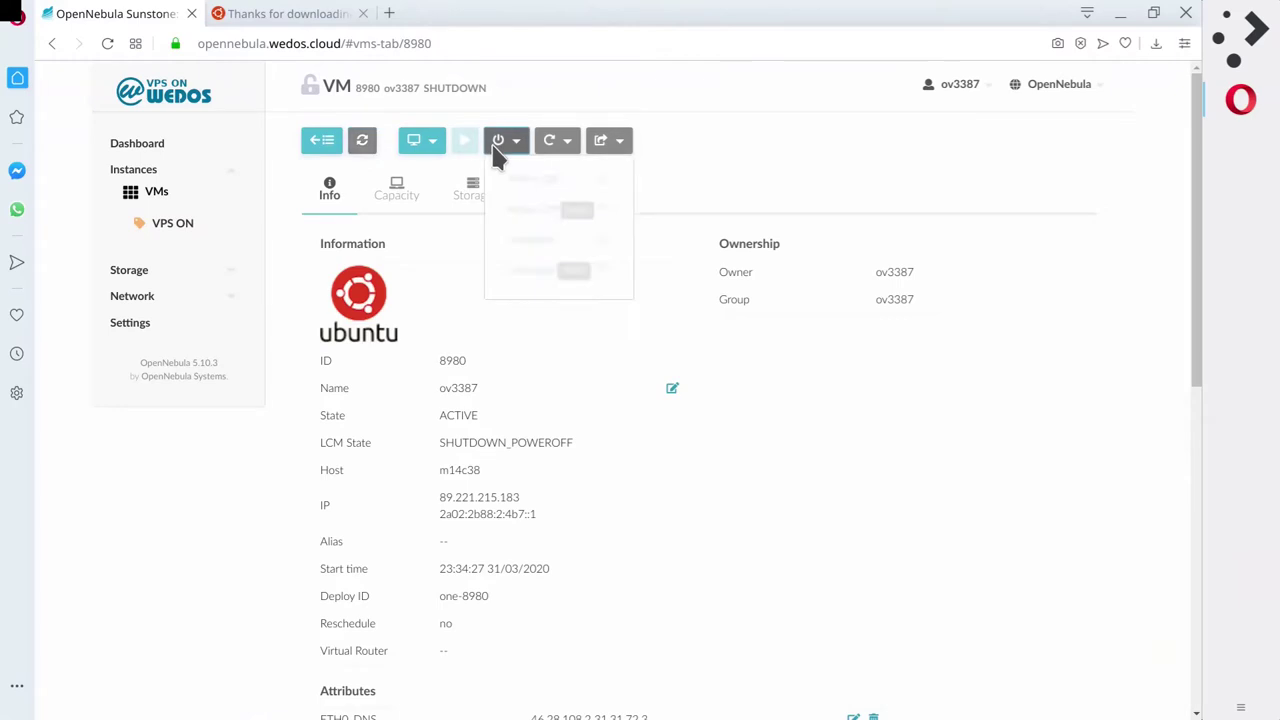
left_click(157, 279)
Show the Storage Images list, then start a new tab with 'lili' in the address bar.
left_click(164, 292)
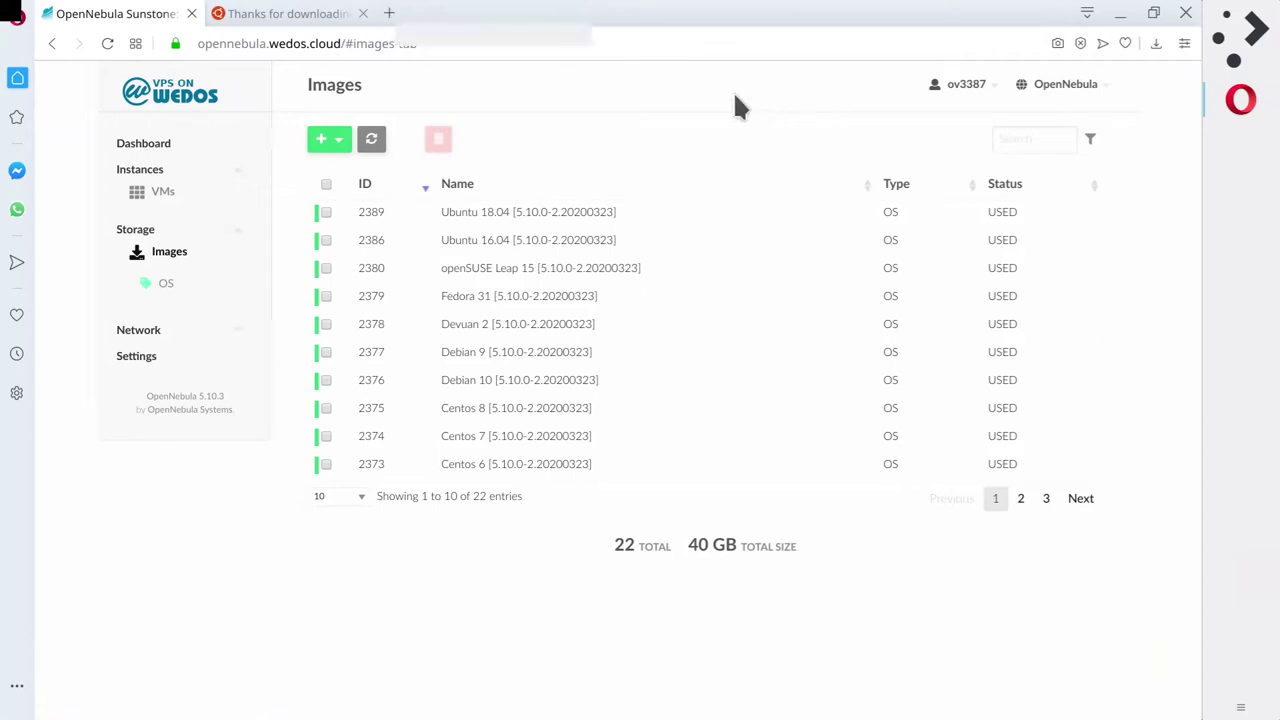
key("ctrl+t")
type("lili")
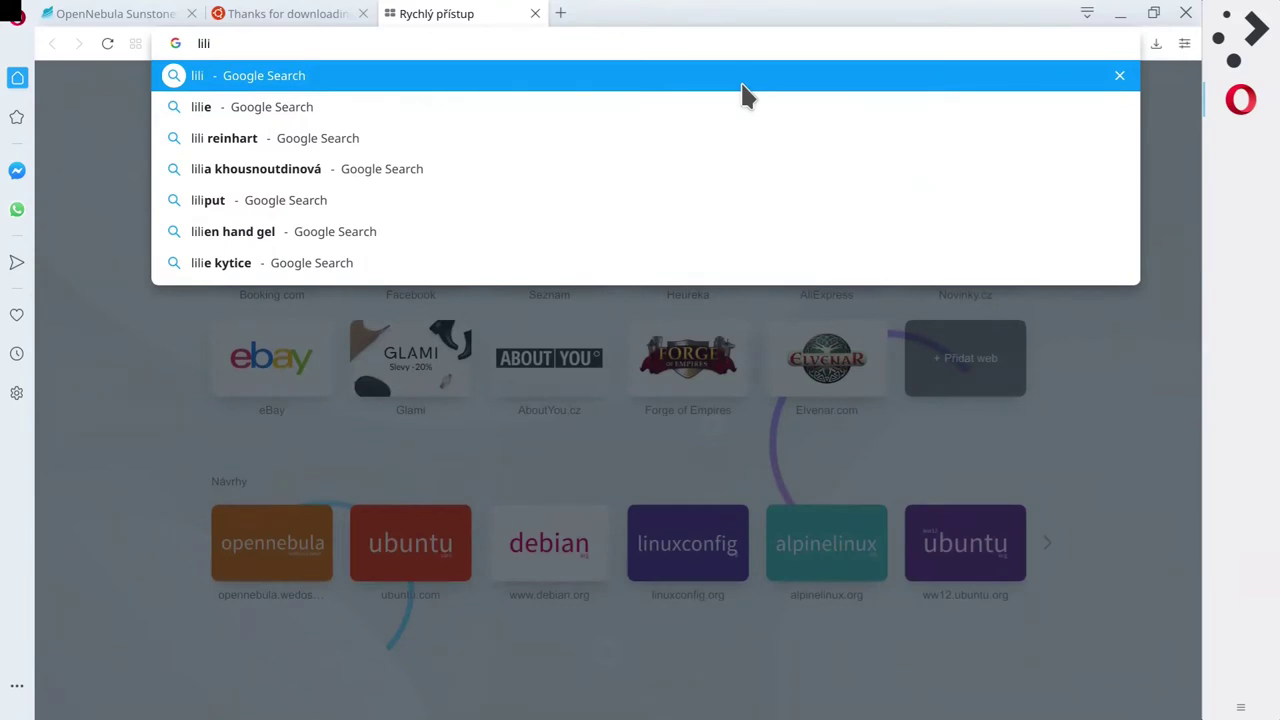
Search Google for 'lili boot' and open the LinuxLive USB Creator website.
left_click(743, 84)
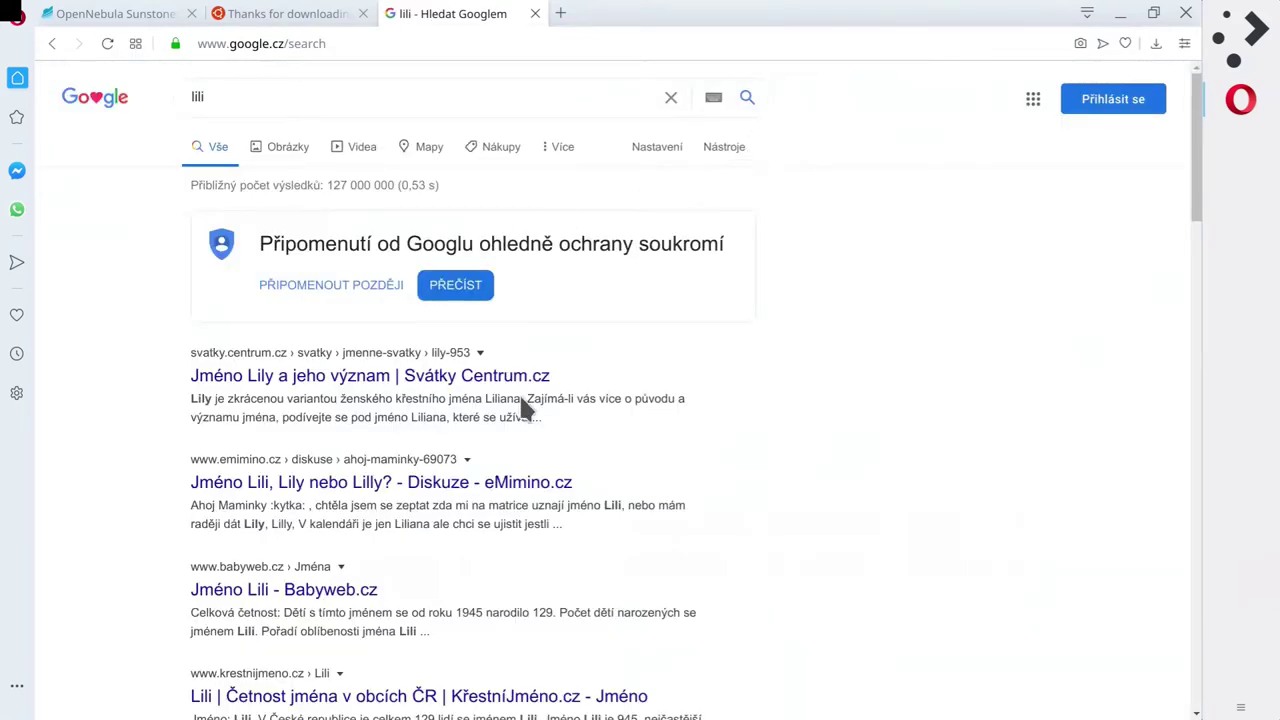
left_click(352, 97)
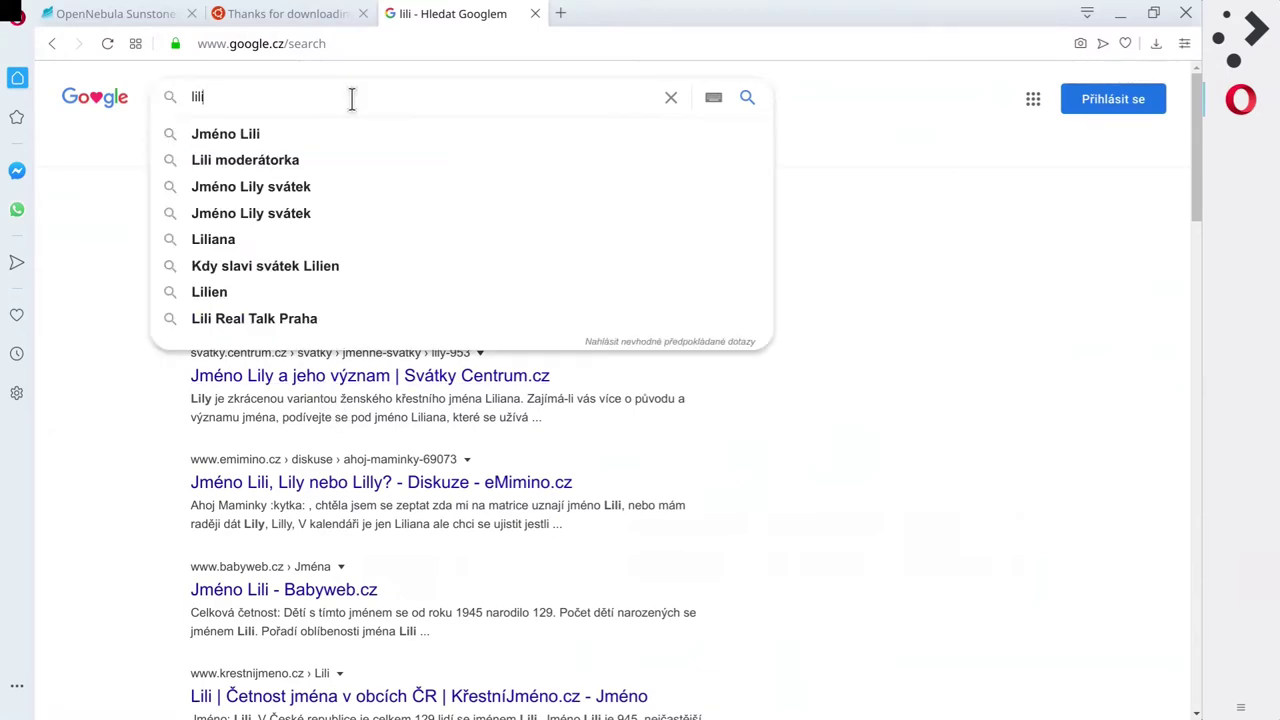
type("boot")
key("Return")
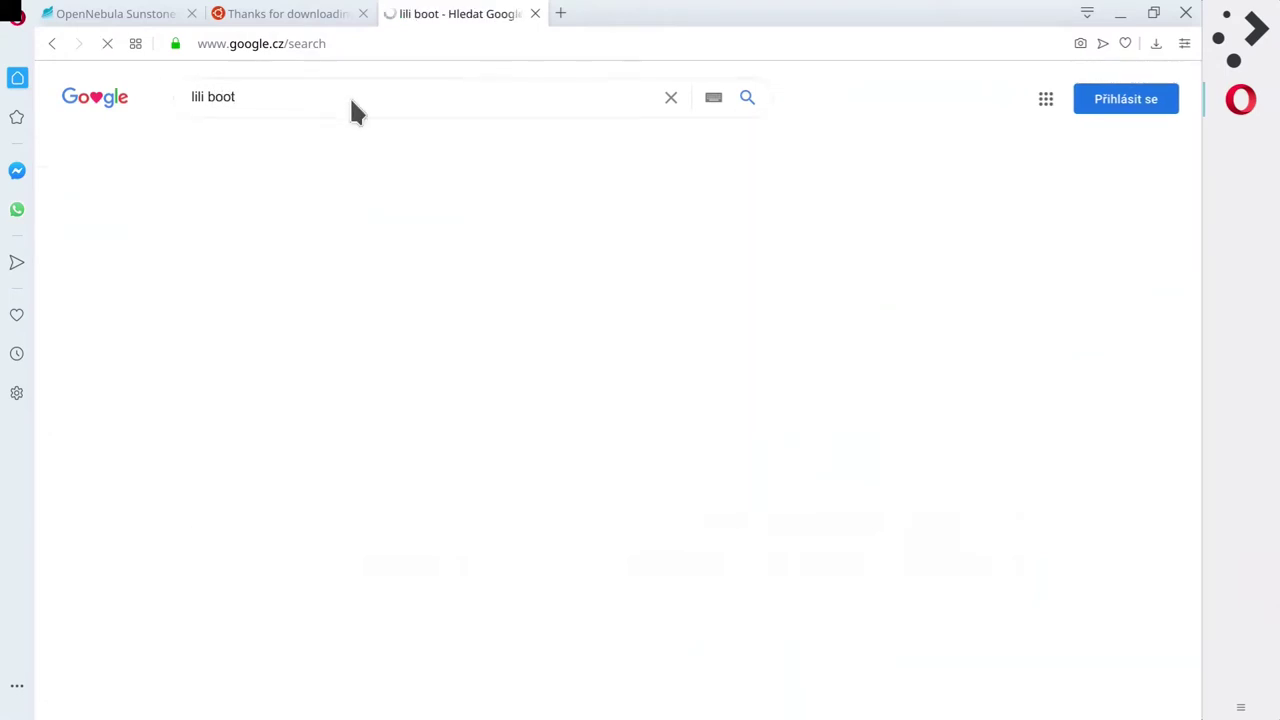
left_click(240, 382)
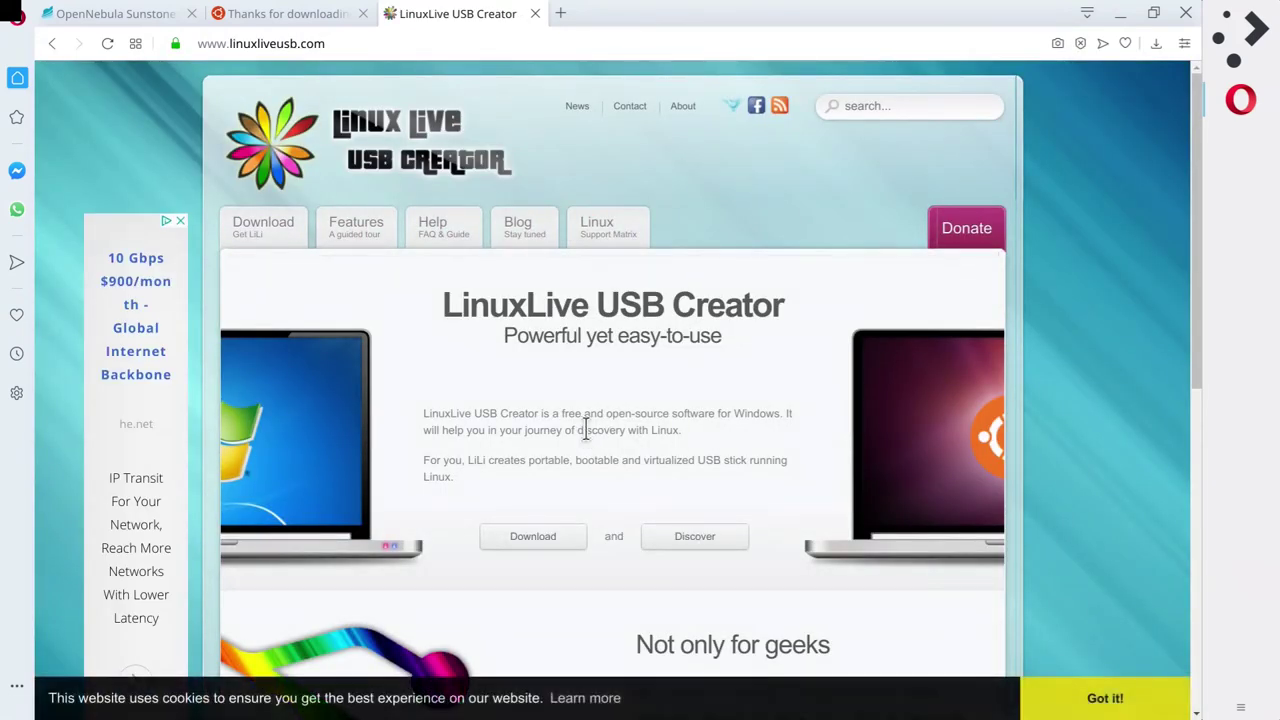
Dismiss the cookie notice and scroll through the site's feature list.
left_click(1105, 699)
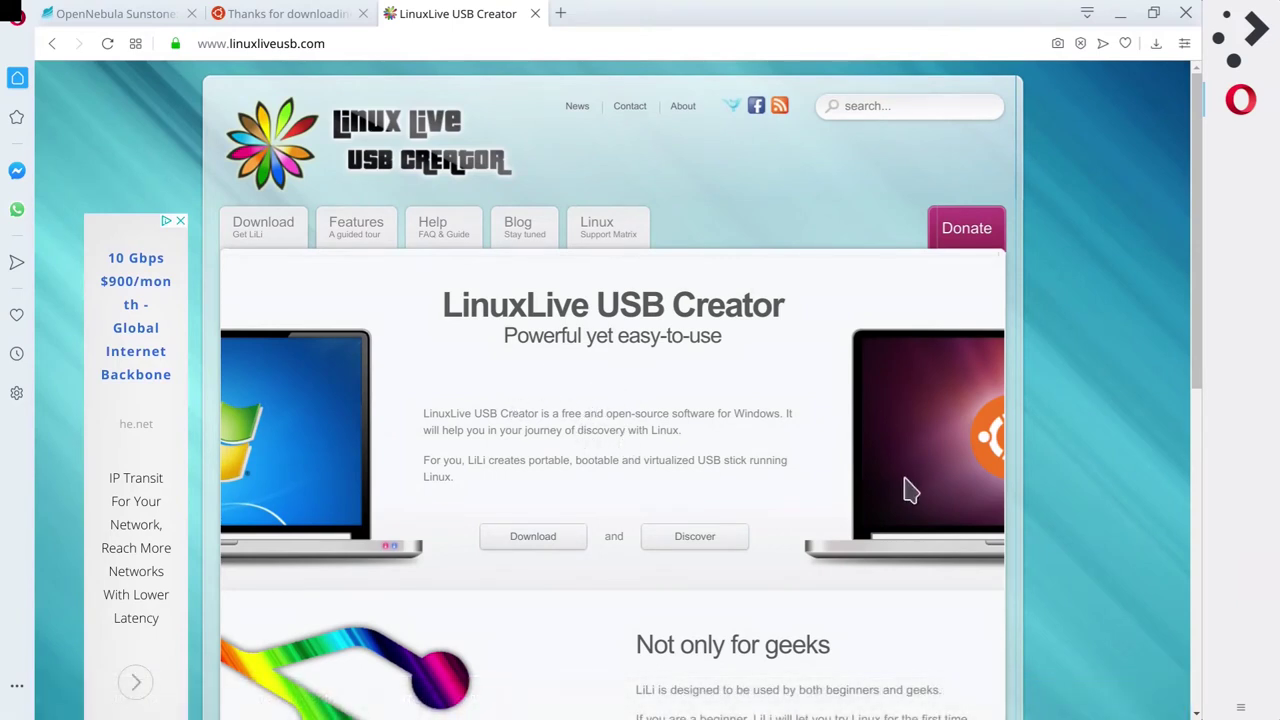
scroll(765, 459, "down", 2)
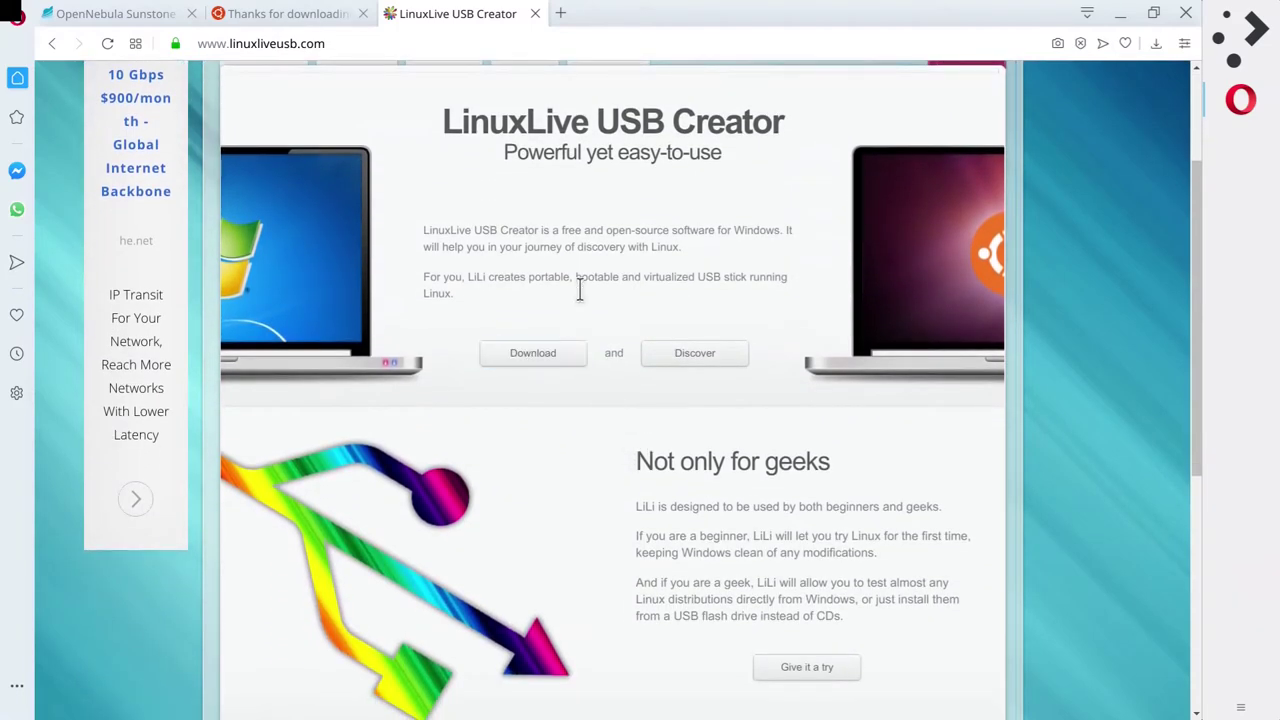
scroll(585, 312, "down", 5)
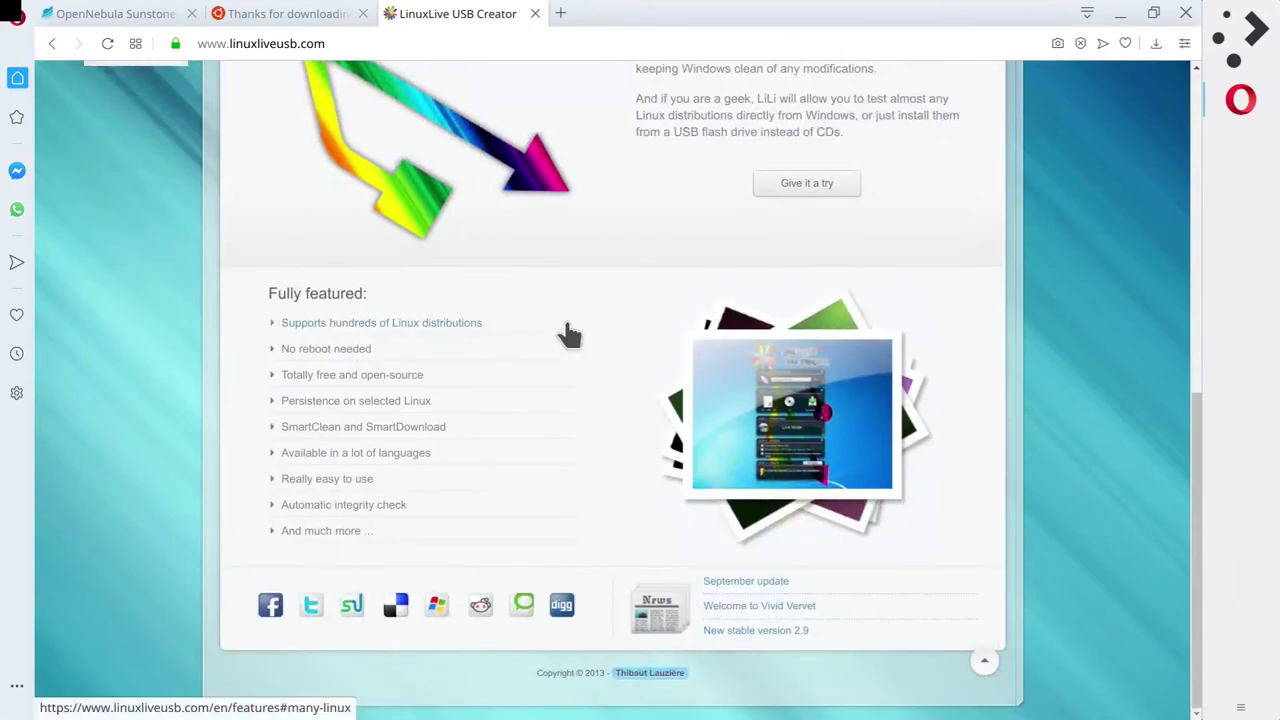
scroll(457, 420, "up", 7)
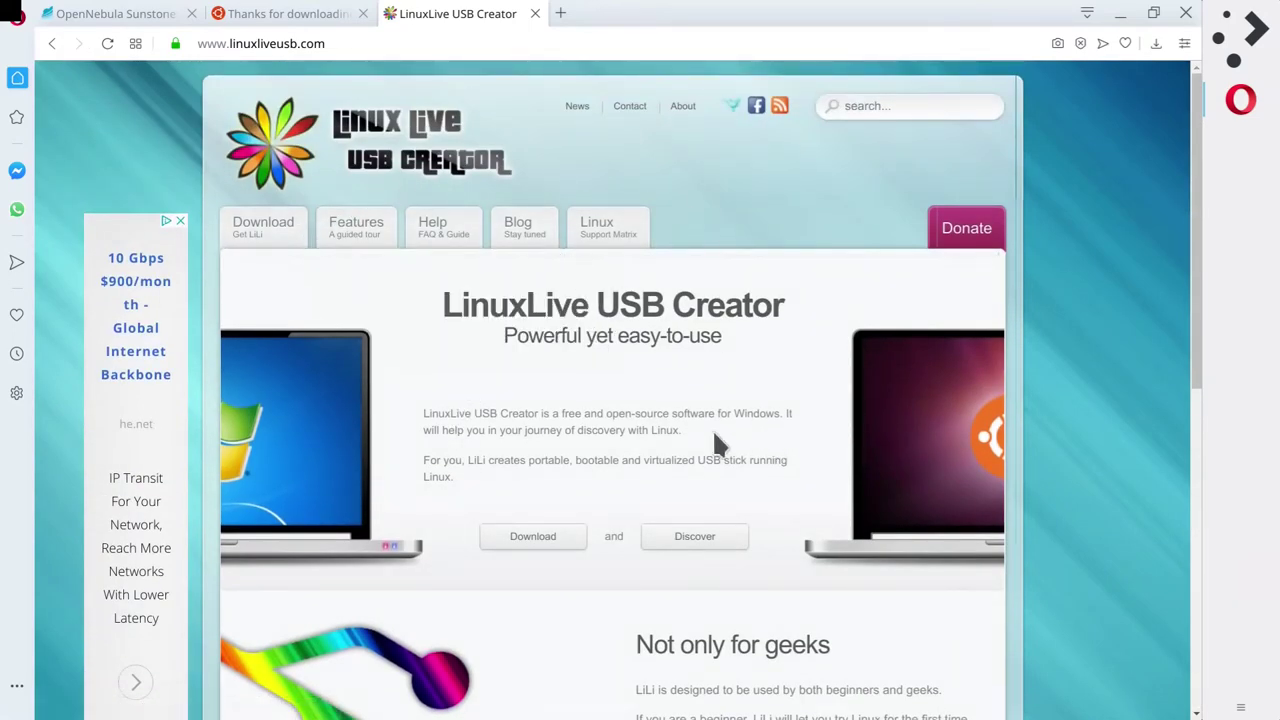
scroll(684, 422, "down", 5)
scroll(684, 422, "down", 1)
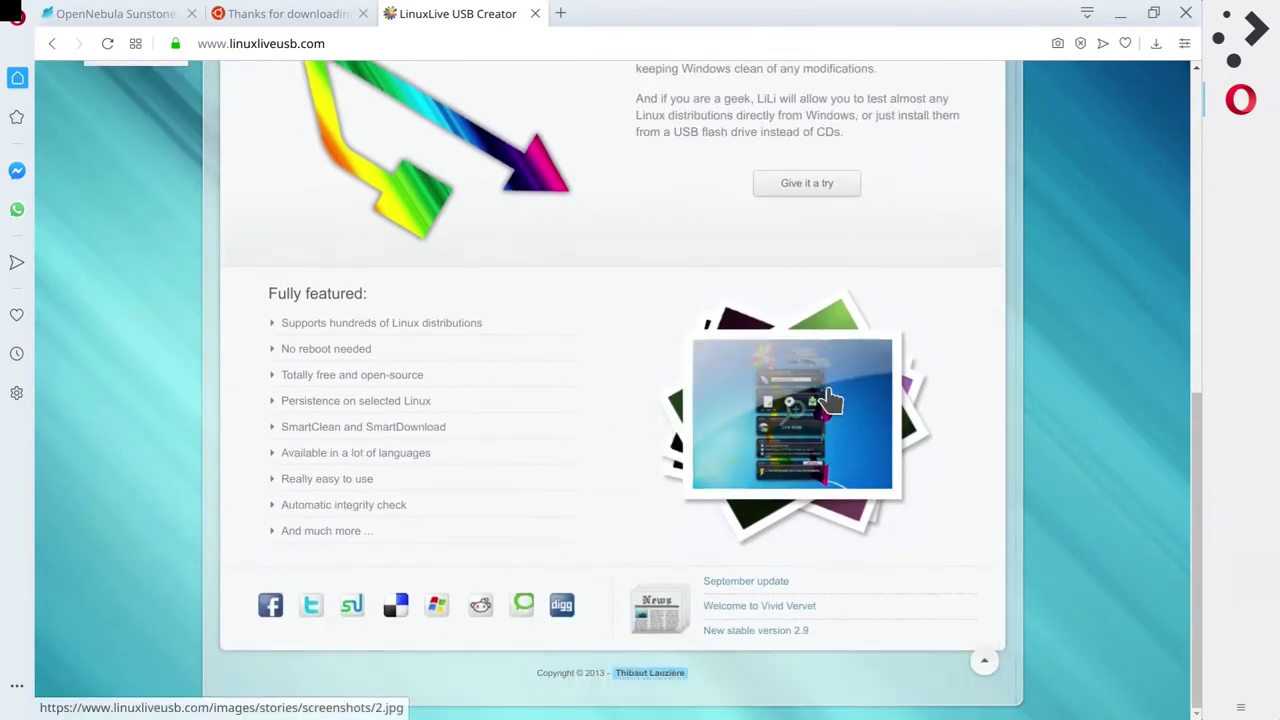
View the enlarged interface screenshot, comparing with the Ubuntu download tab, then close it.
left_click(808, 418)
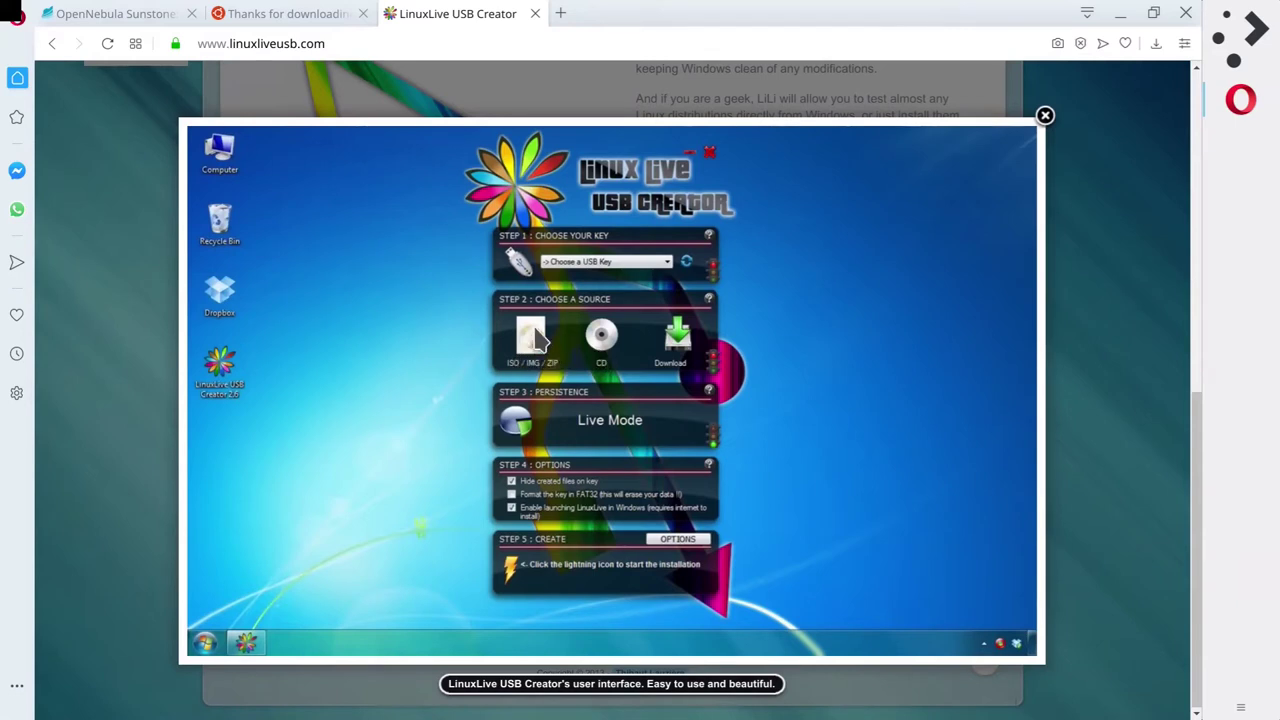
left_click(295, 17)
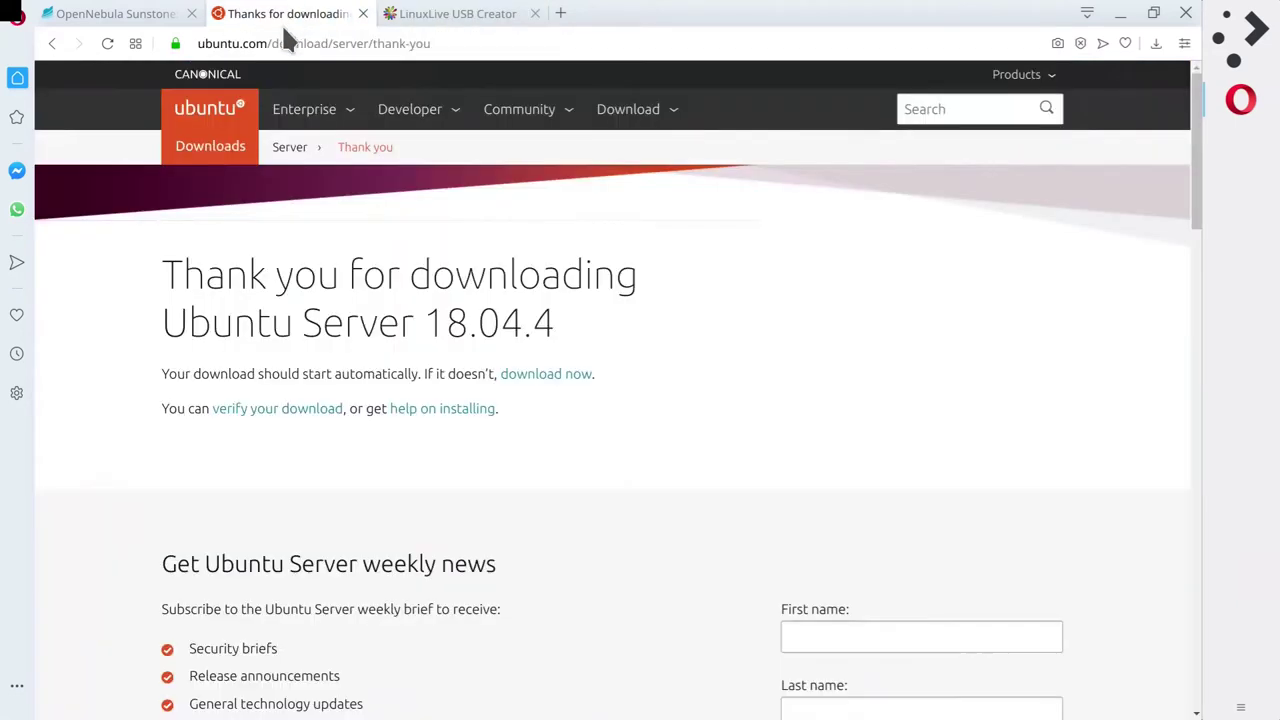
left_click(474, 17)
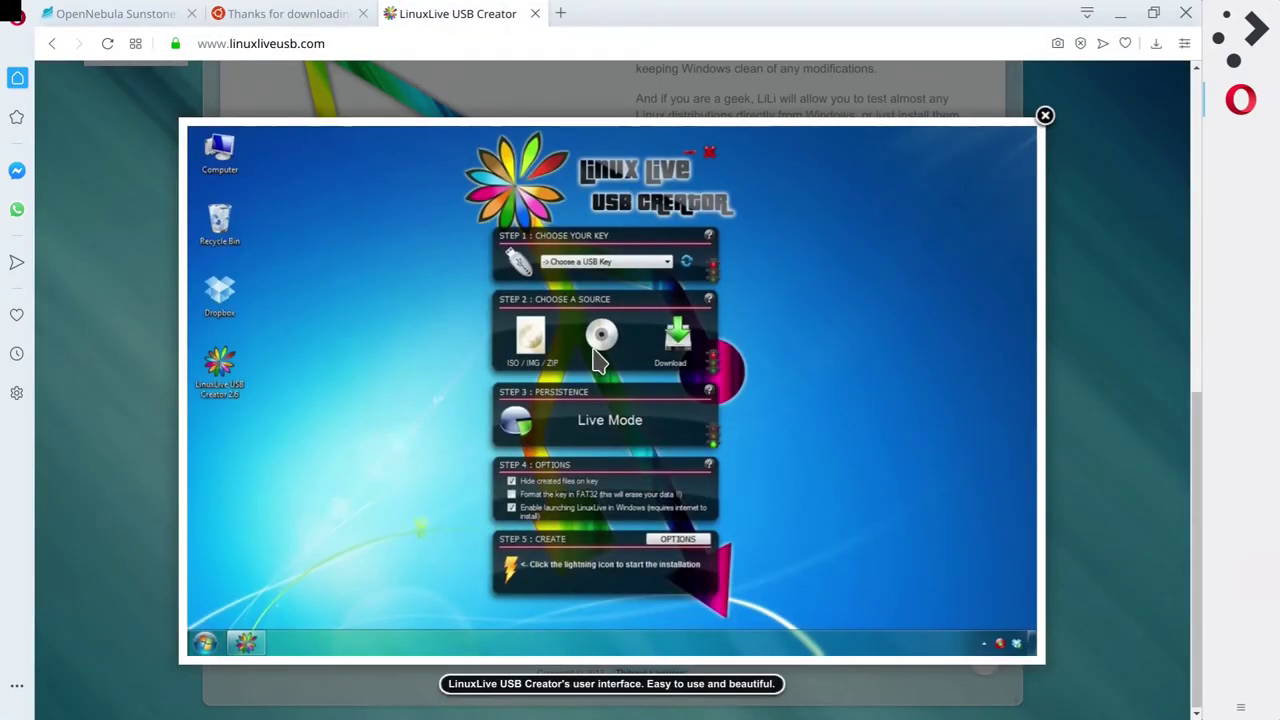
left_click(288, 17)
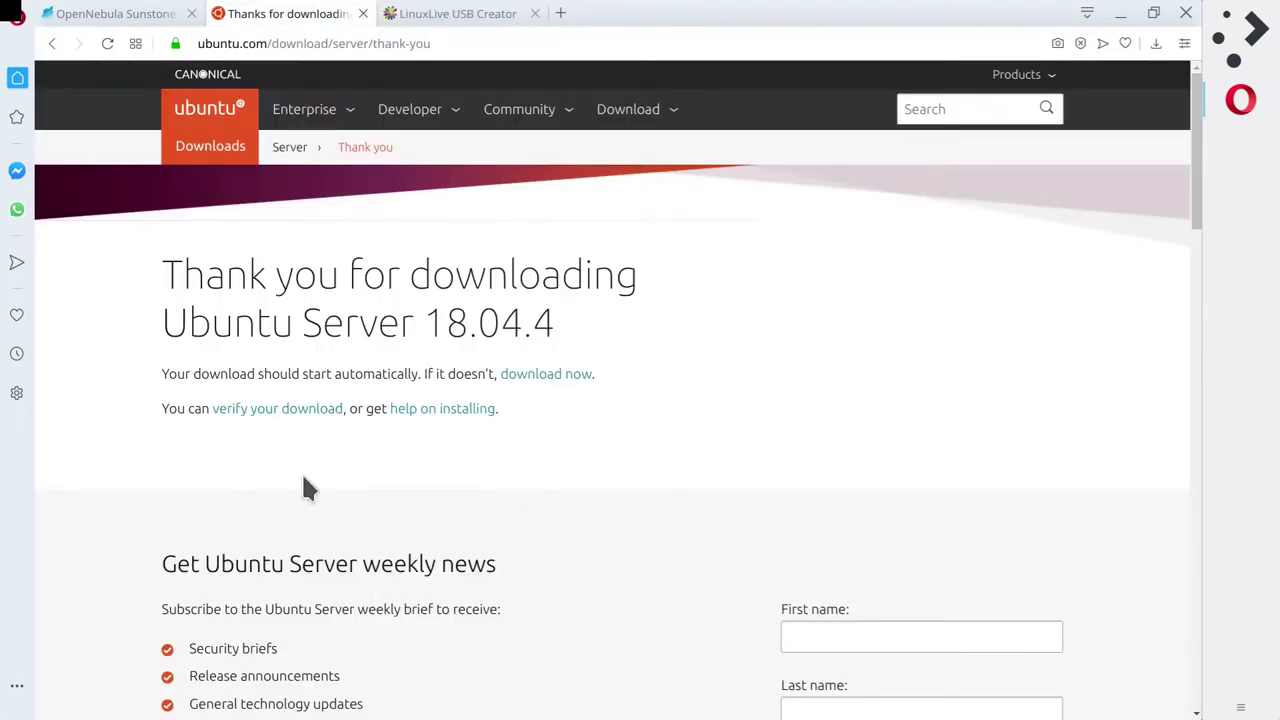
left_click(450, 15)
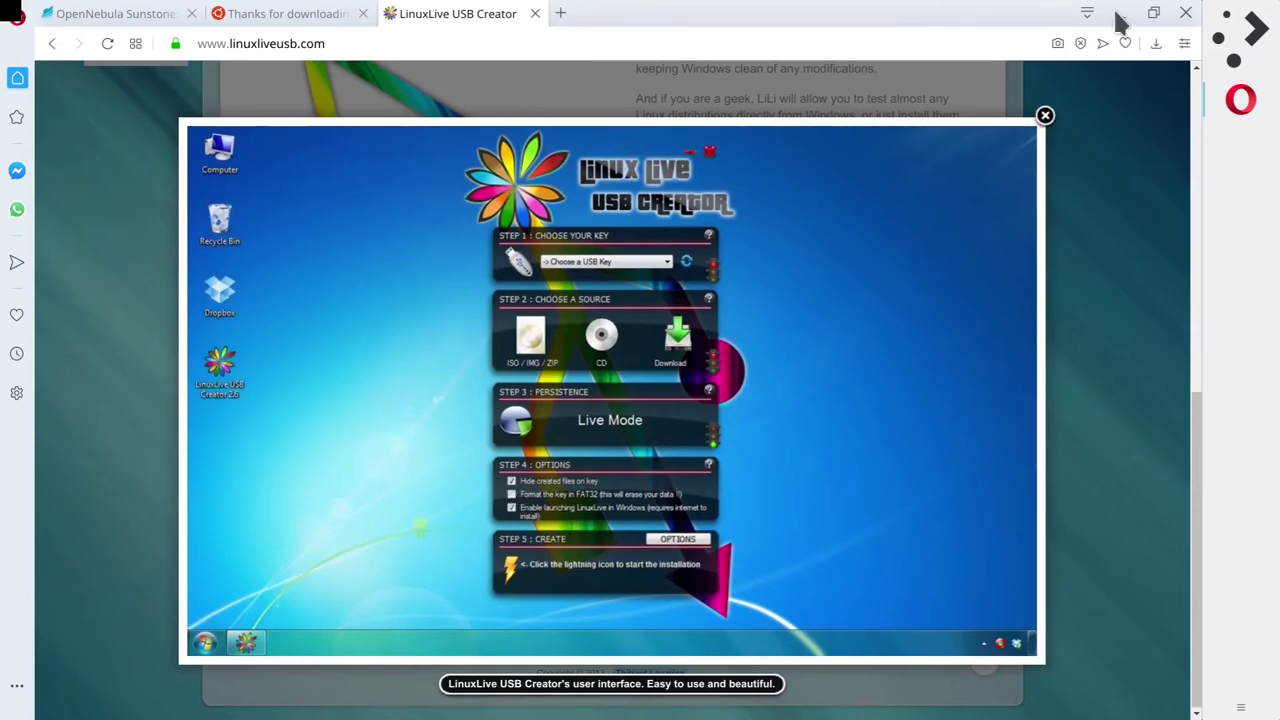
left_click(1044, 117)
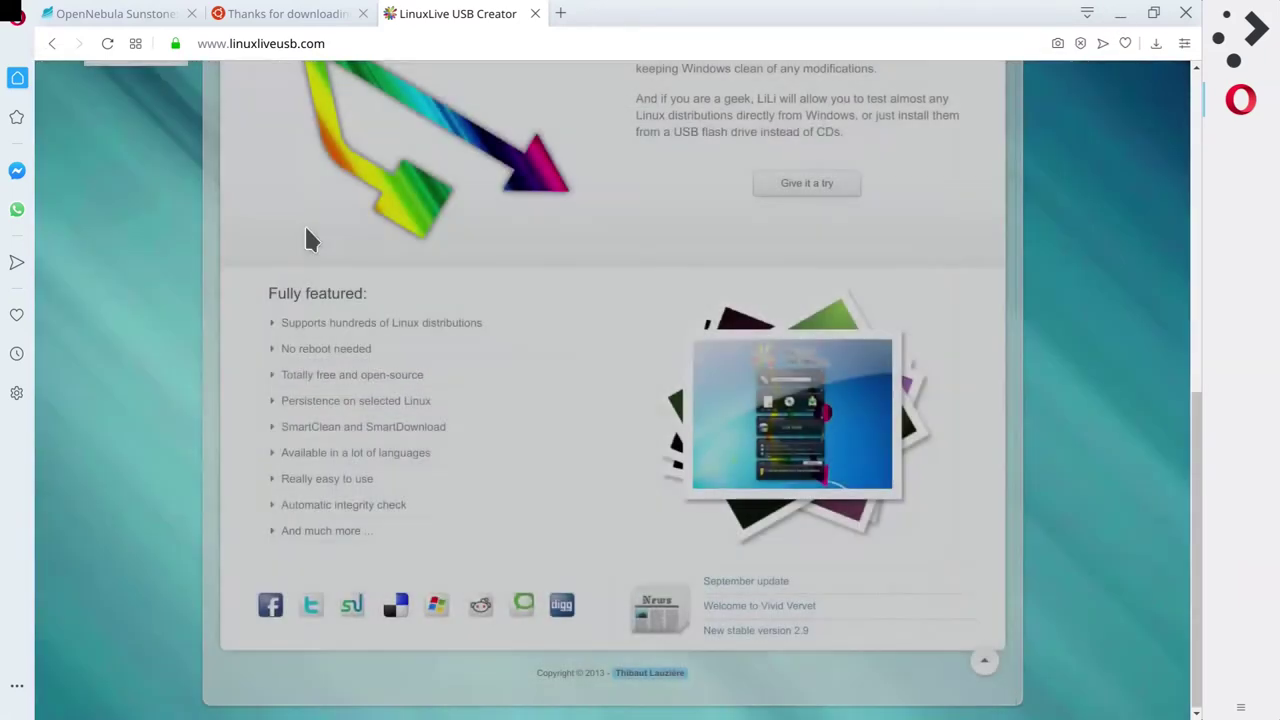
Close the LinuxLive USB Creator tab and return to the OpenNebula Images list.
scroll(651, 390, "up", 10)
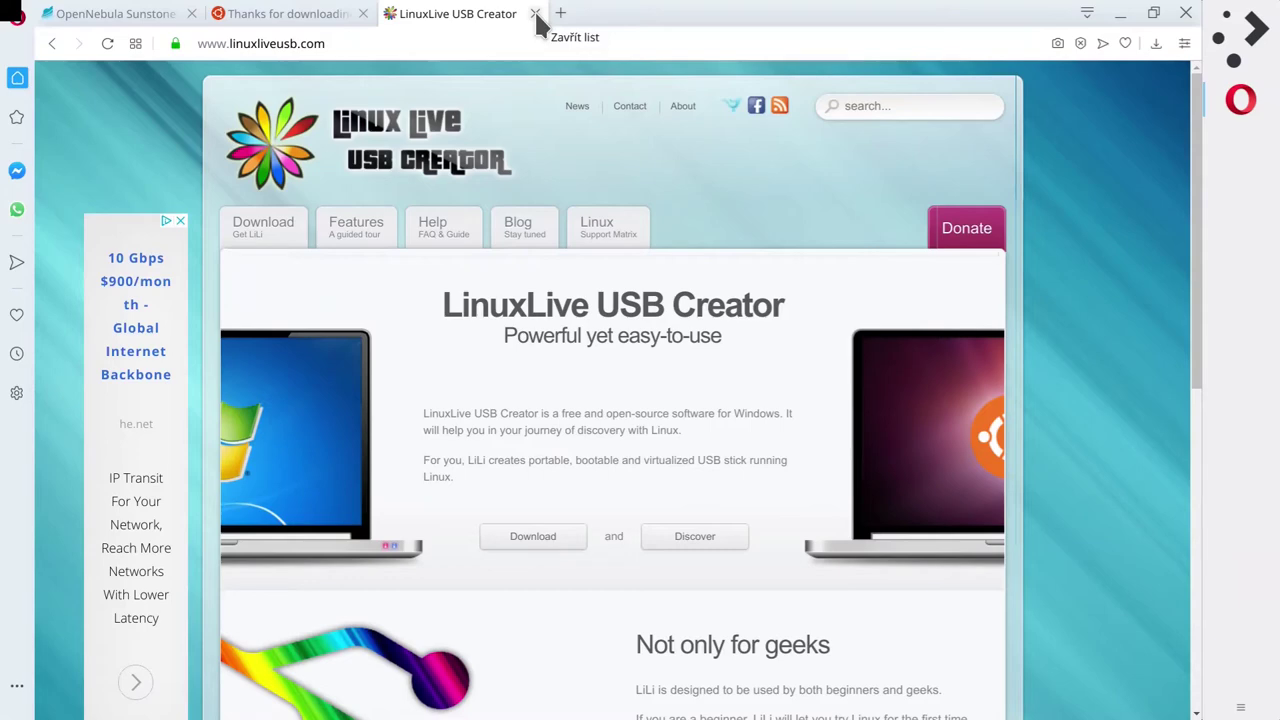
left_click(536, 14)
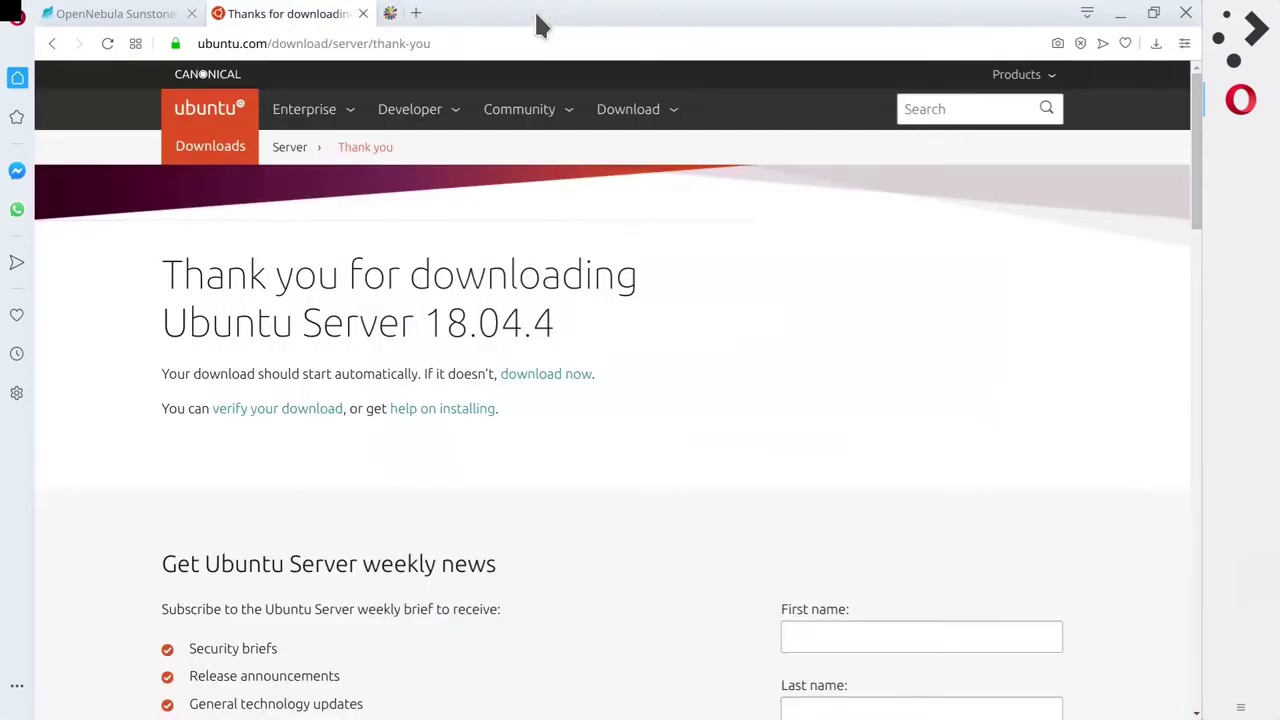
left_click(118, 13)
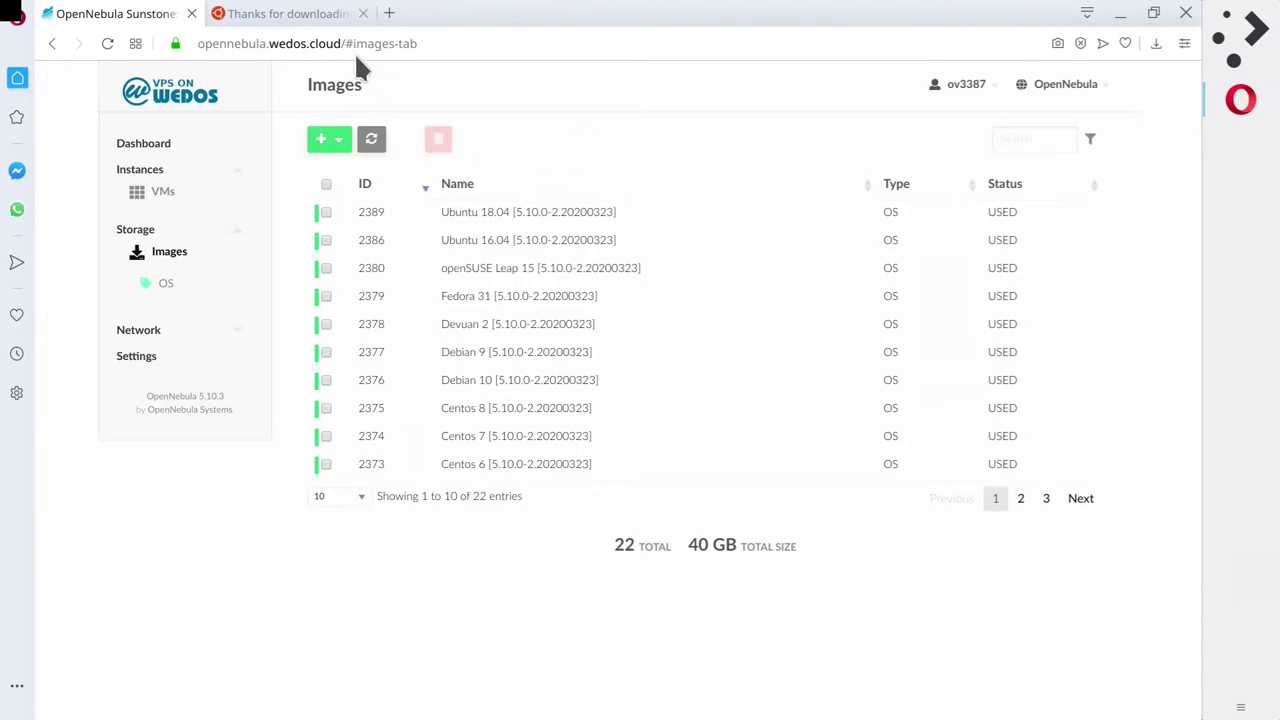
Page the 22 Images forward to page 3 (Empty Image) and back to page 1, then return to the Ubuntu tab.
left_click(290, 14)
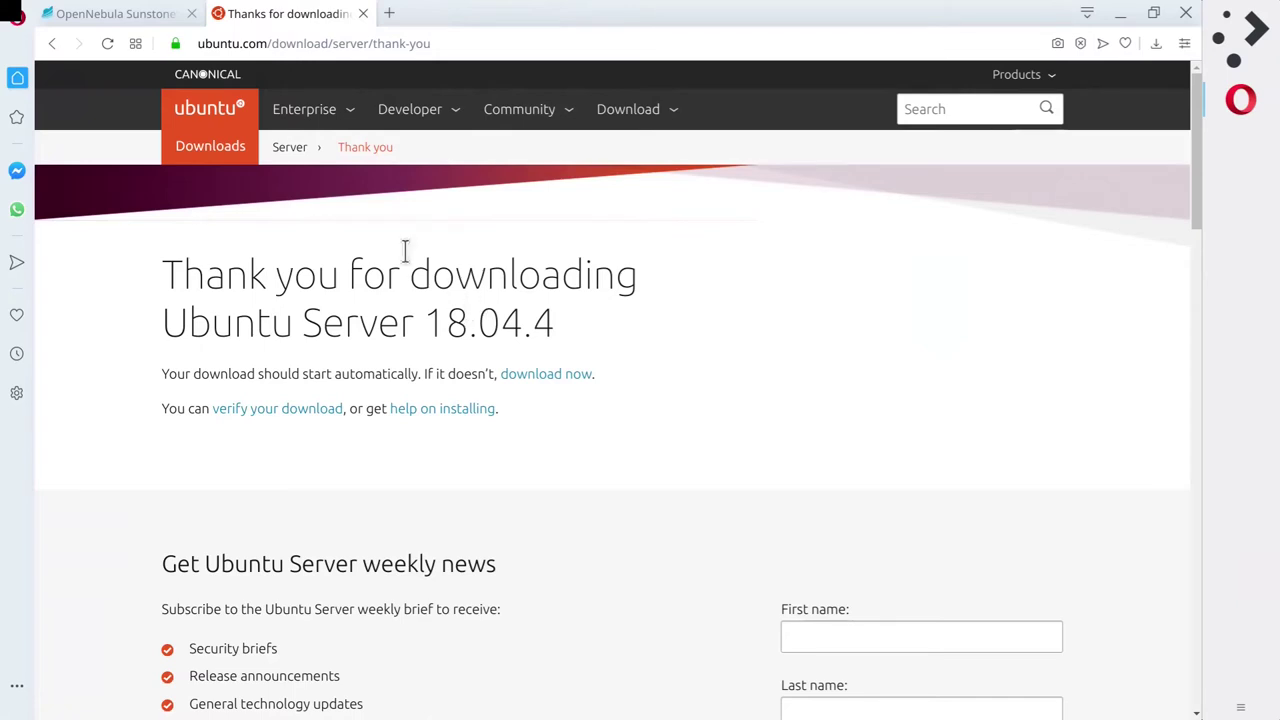
left_click(90, 15)
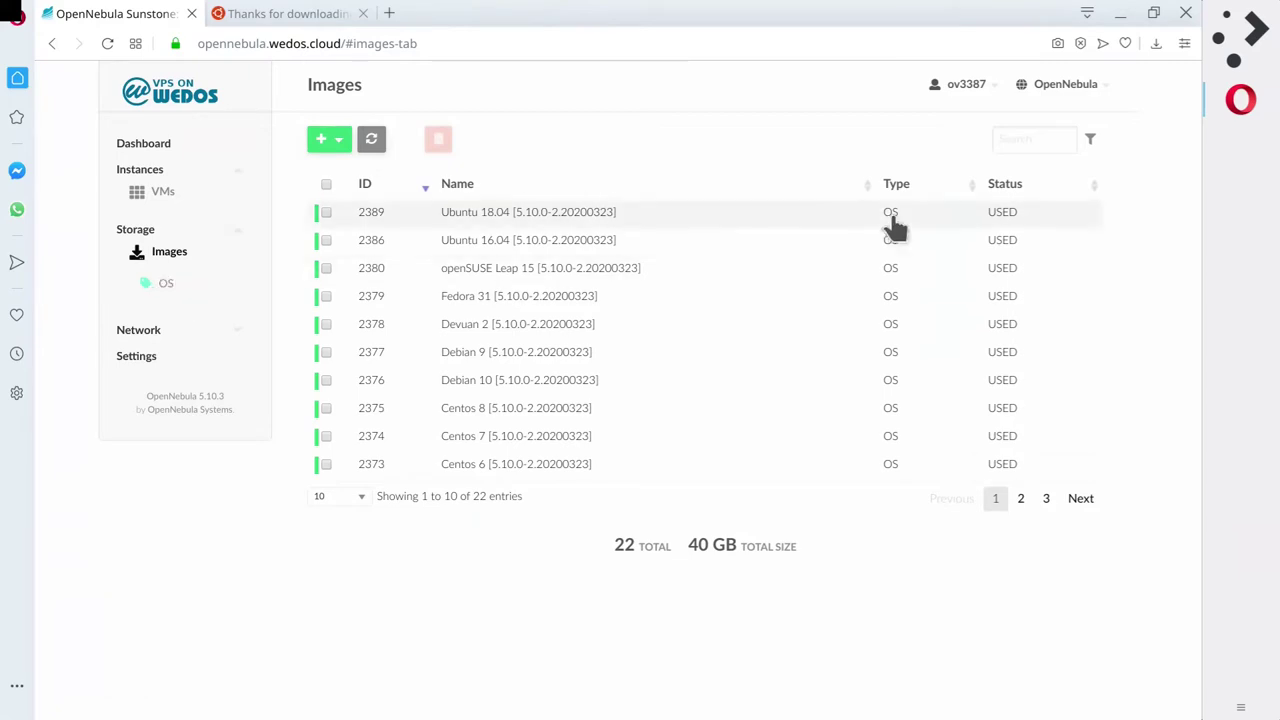
left_click(1076, 506)
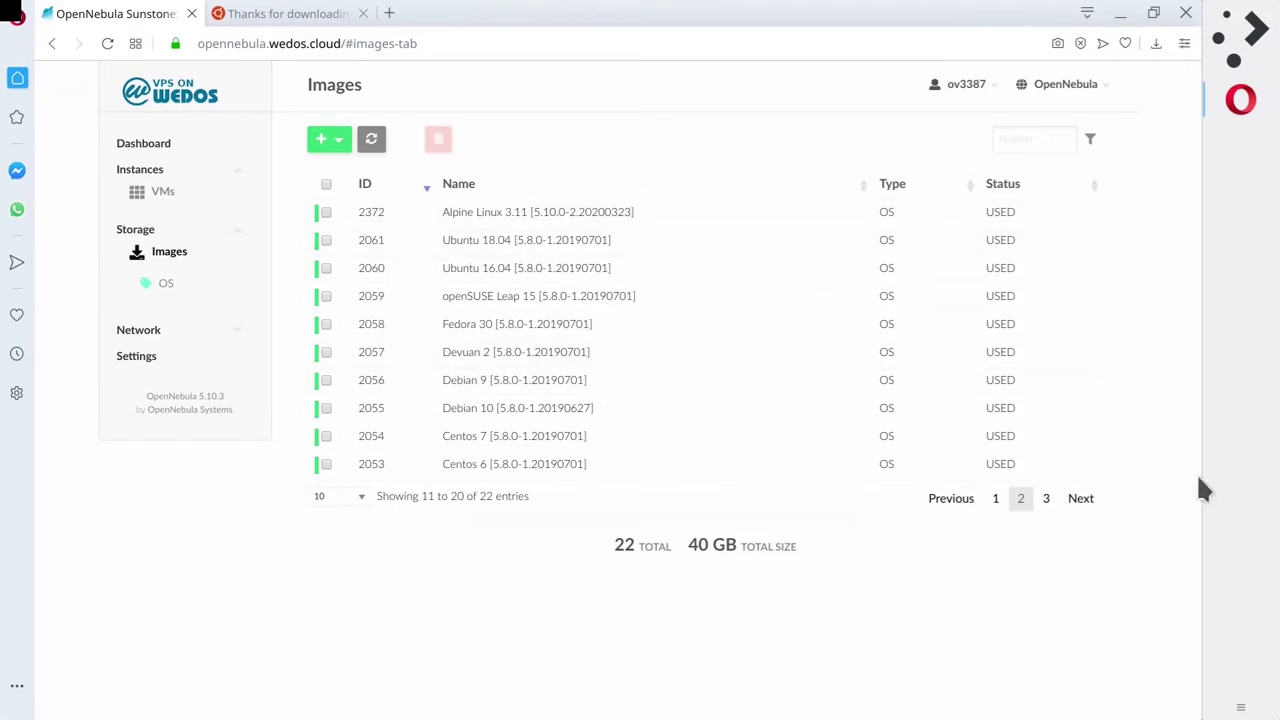
left_click(1080, 498)
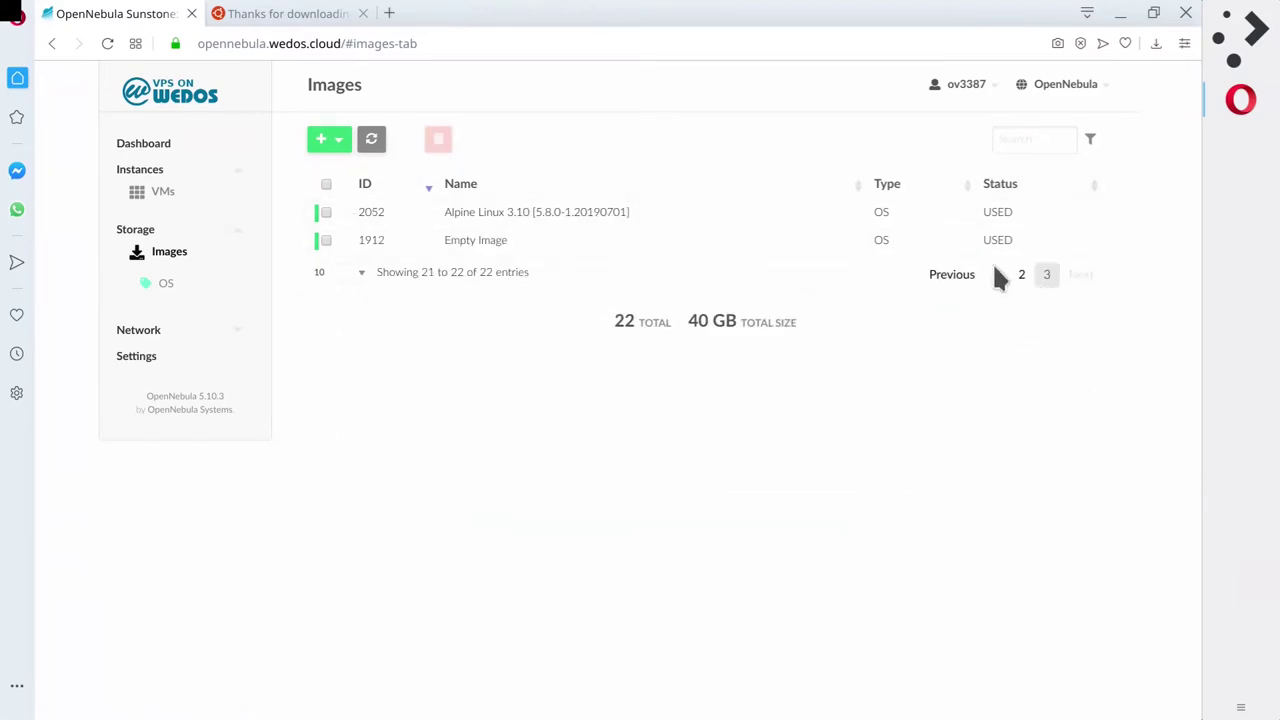
left_click(945, 274)
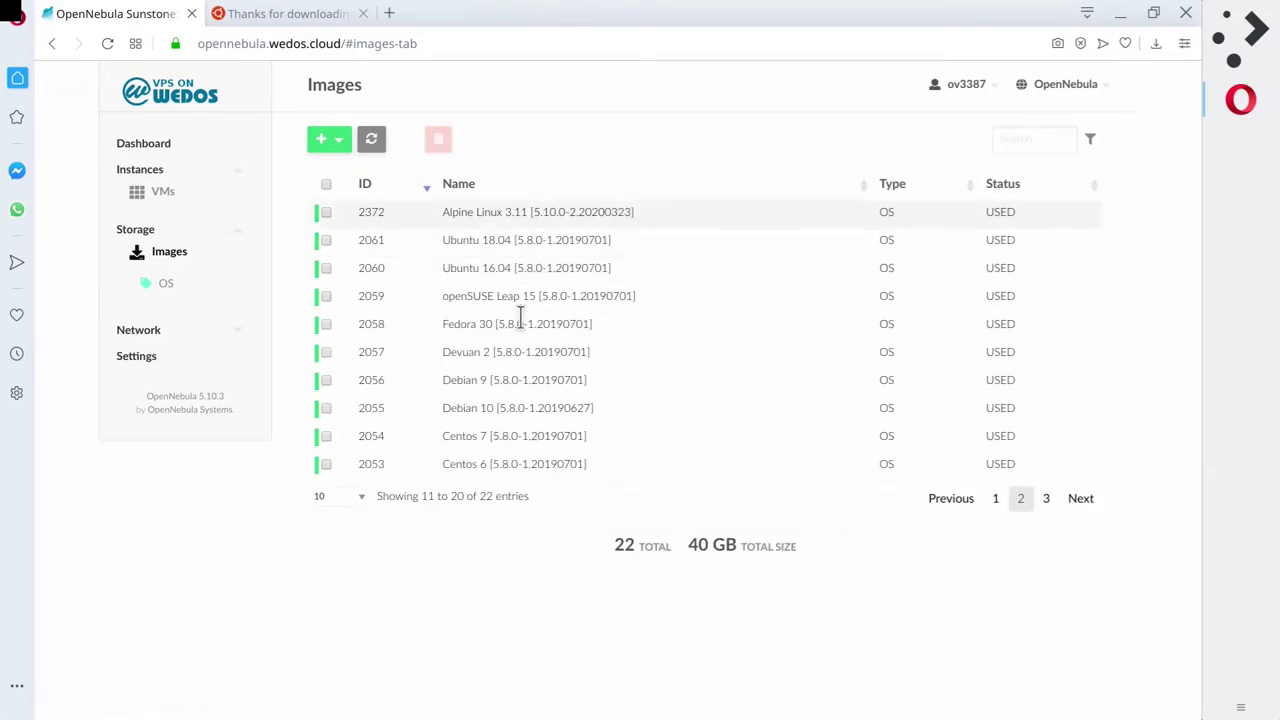
left_click(950, 498)
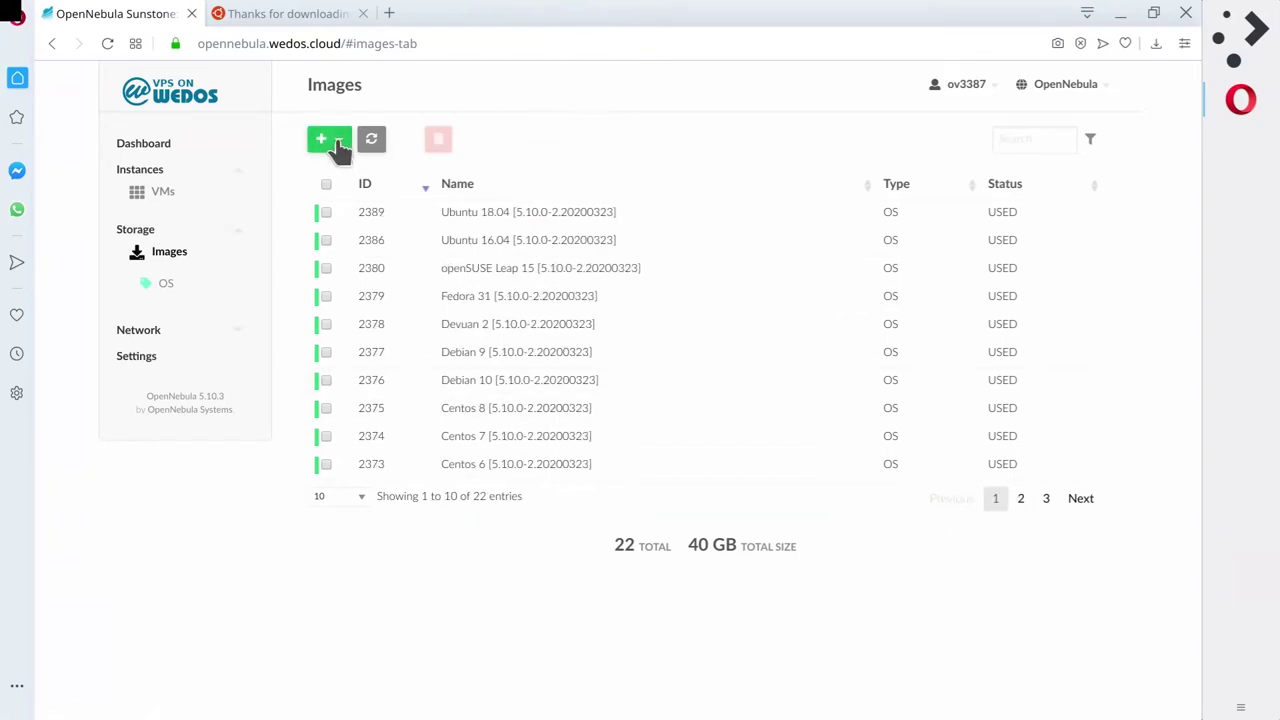
left_click(305, 15)
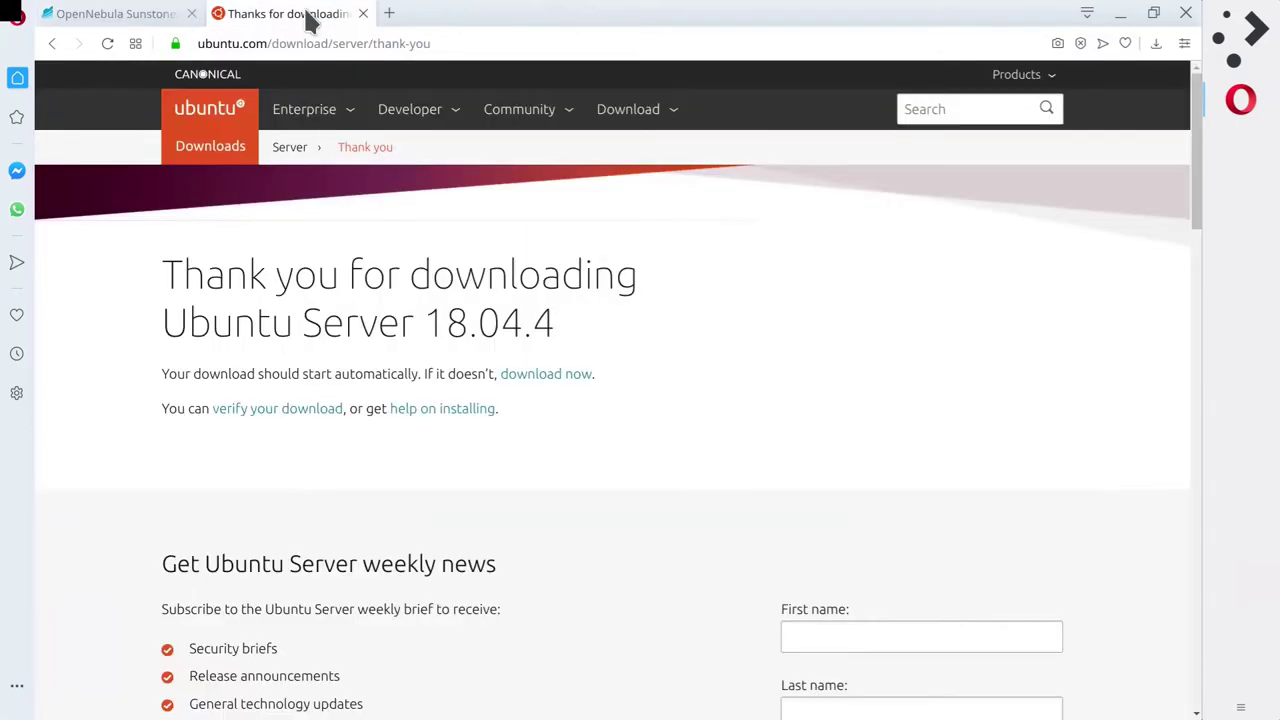
Copy the 'download now' link address and paste it into a new tab's address bar.
right_click(543, 378)
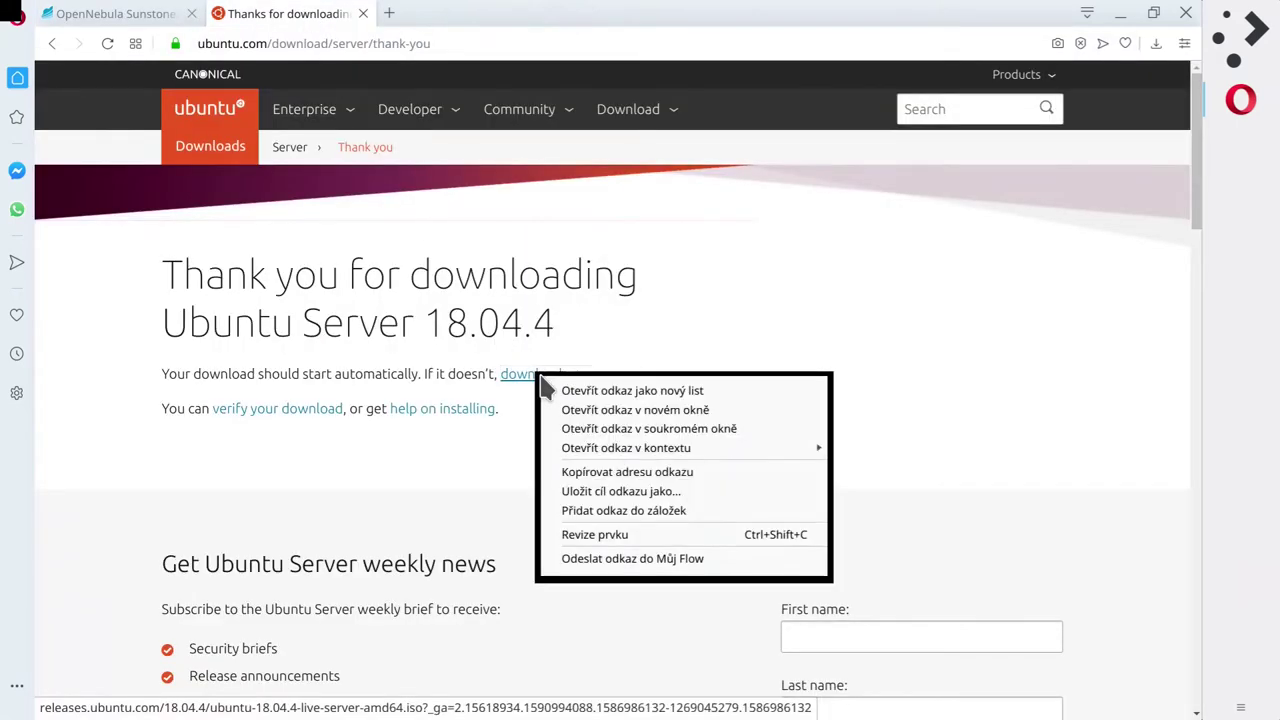
left_click(633, 474)
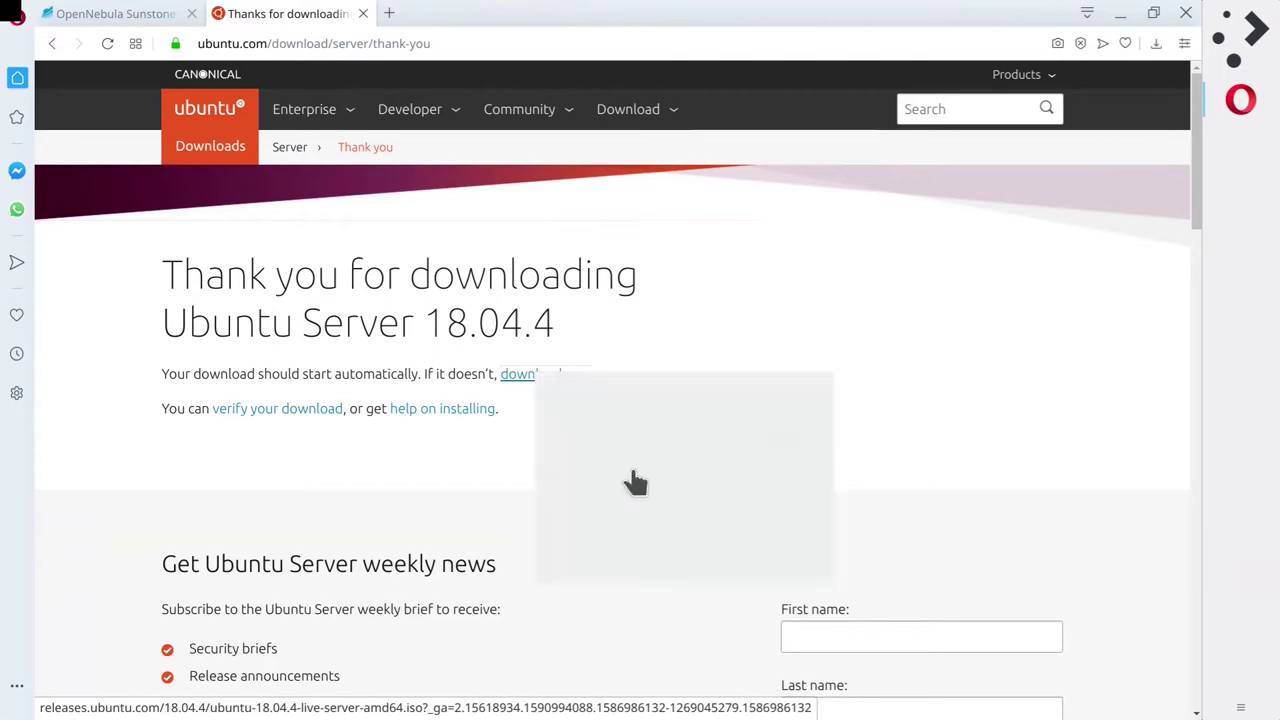
left_click(388, 14)
right_click(391, 44)
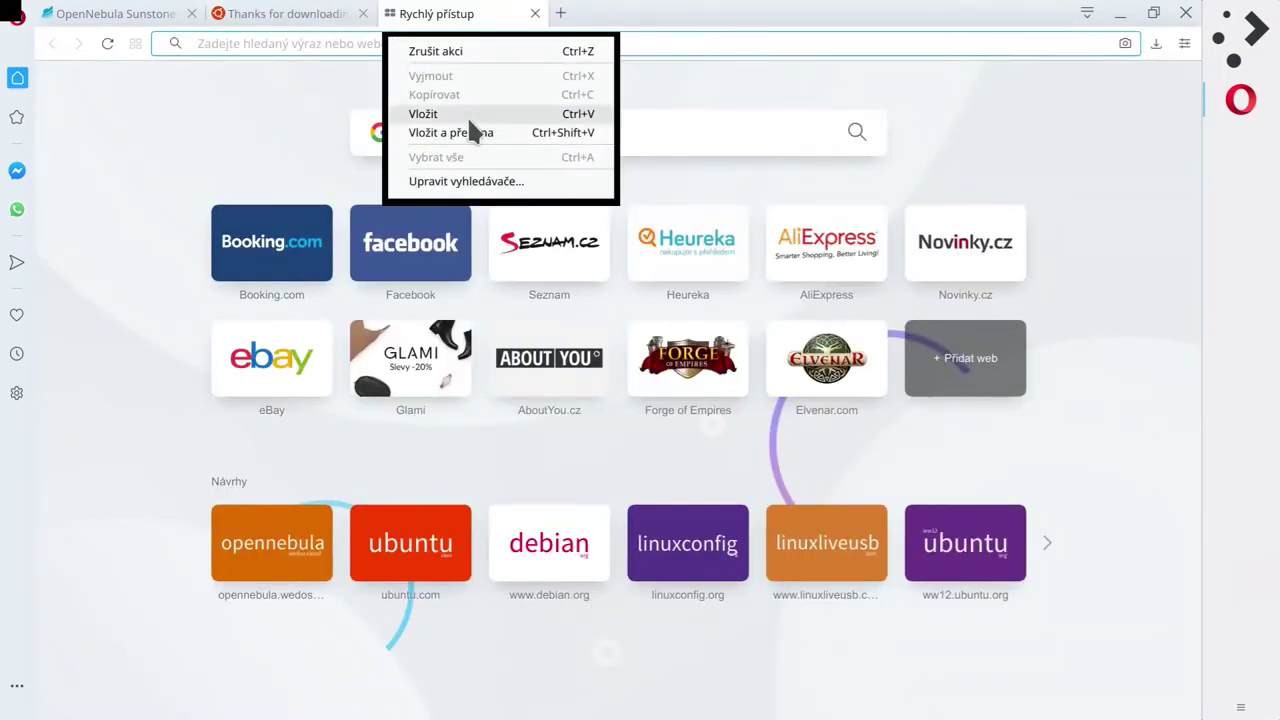
left_click(440, 115)
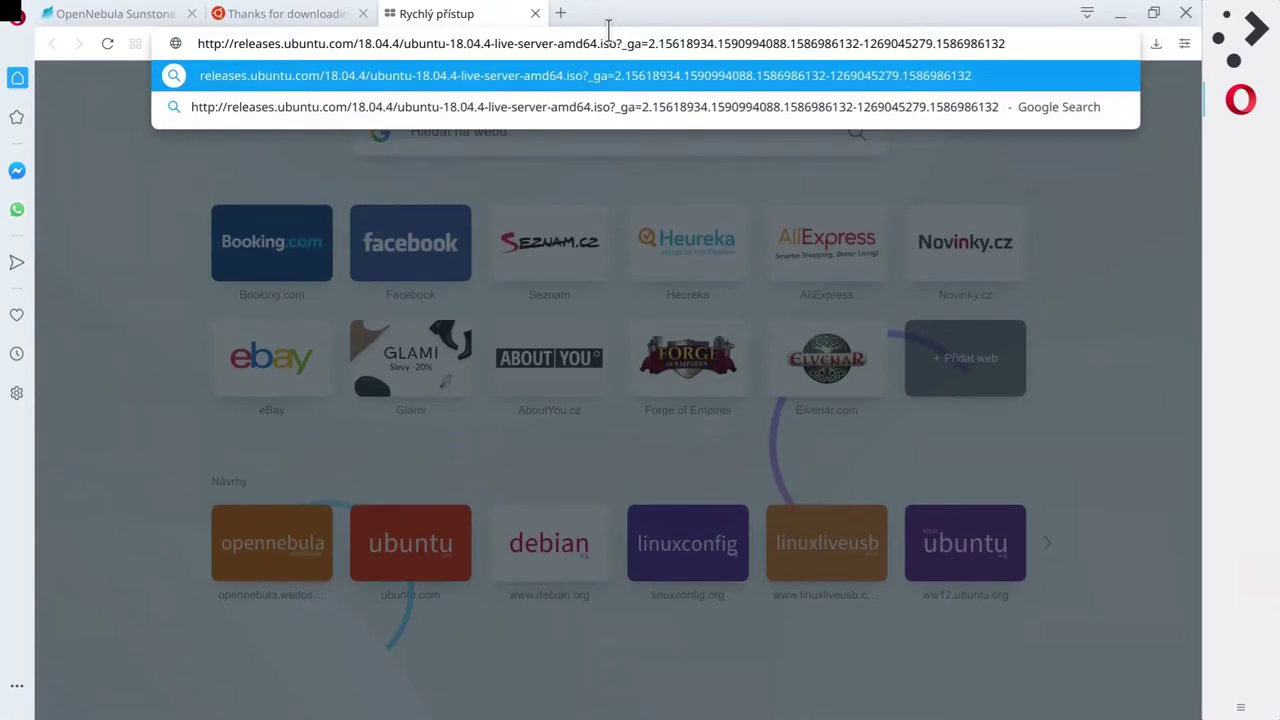
Trim the address to end at ubuntu-18.04.4-live-server-amd64.iso, copy it, and close the tab.
left_click_drag(597, 43, 619, 44)
left_click(615, 46)
left_click_drag(616, 46, 1118, 62)
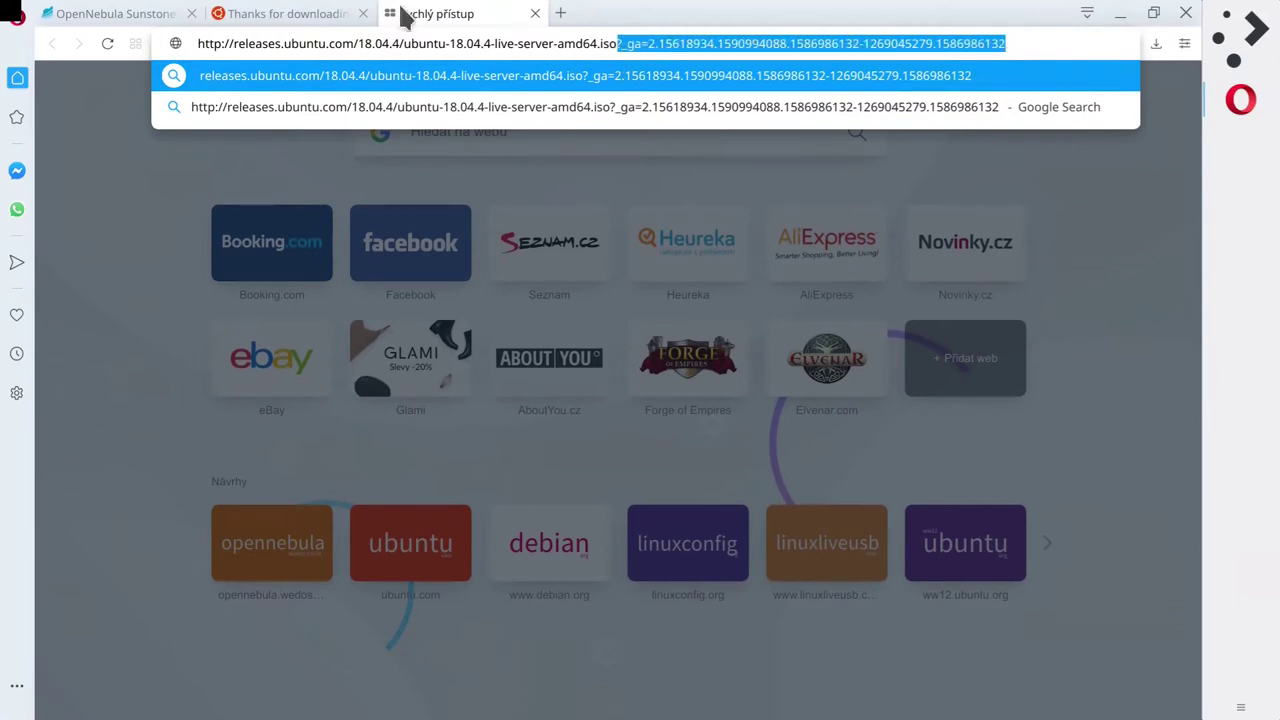
key("BackSpace")
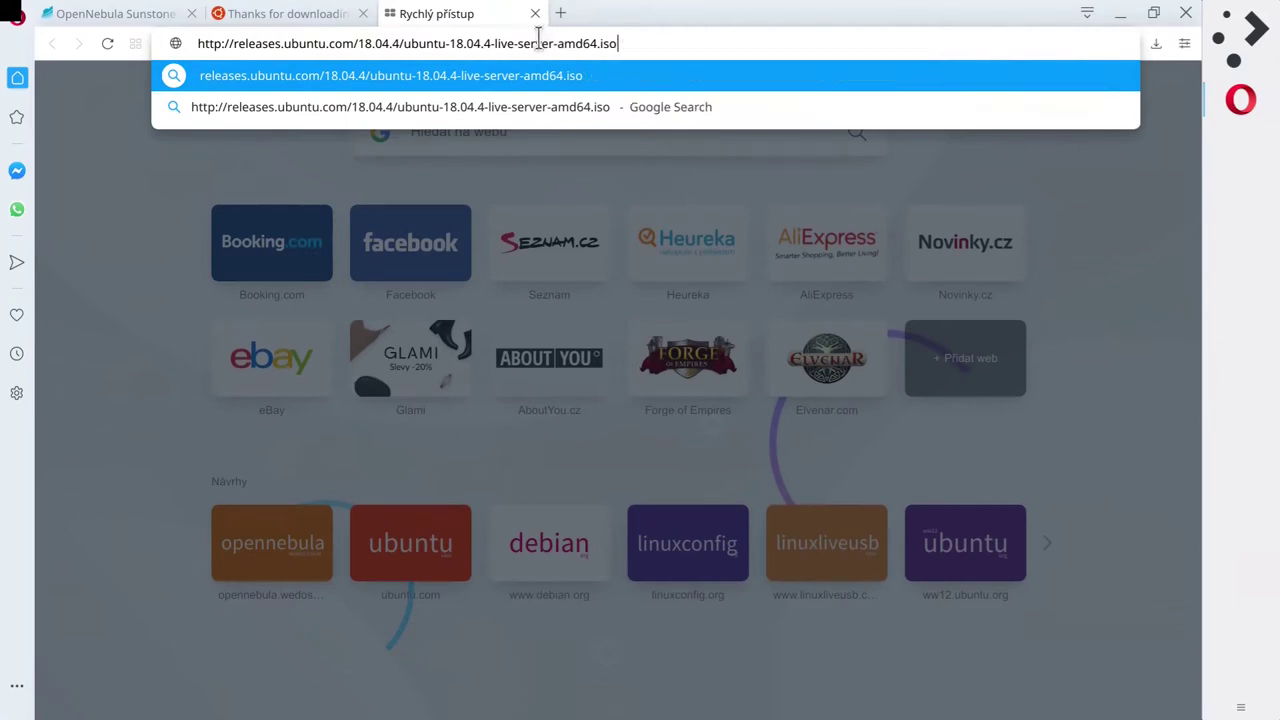
triple_click(538, 43)
key("ctrl+c")
key("ctrl+w")
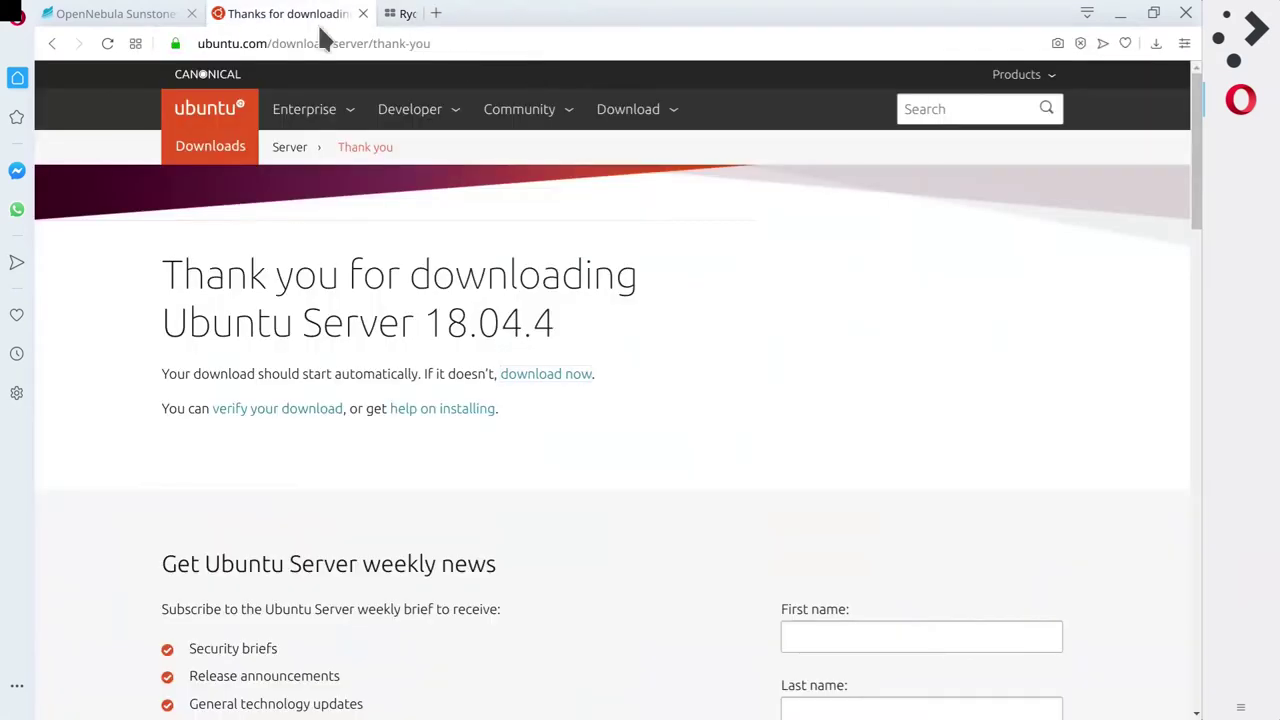
left_click(114, 14)
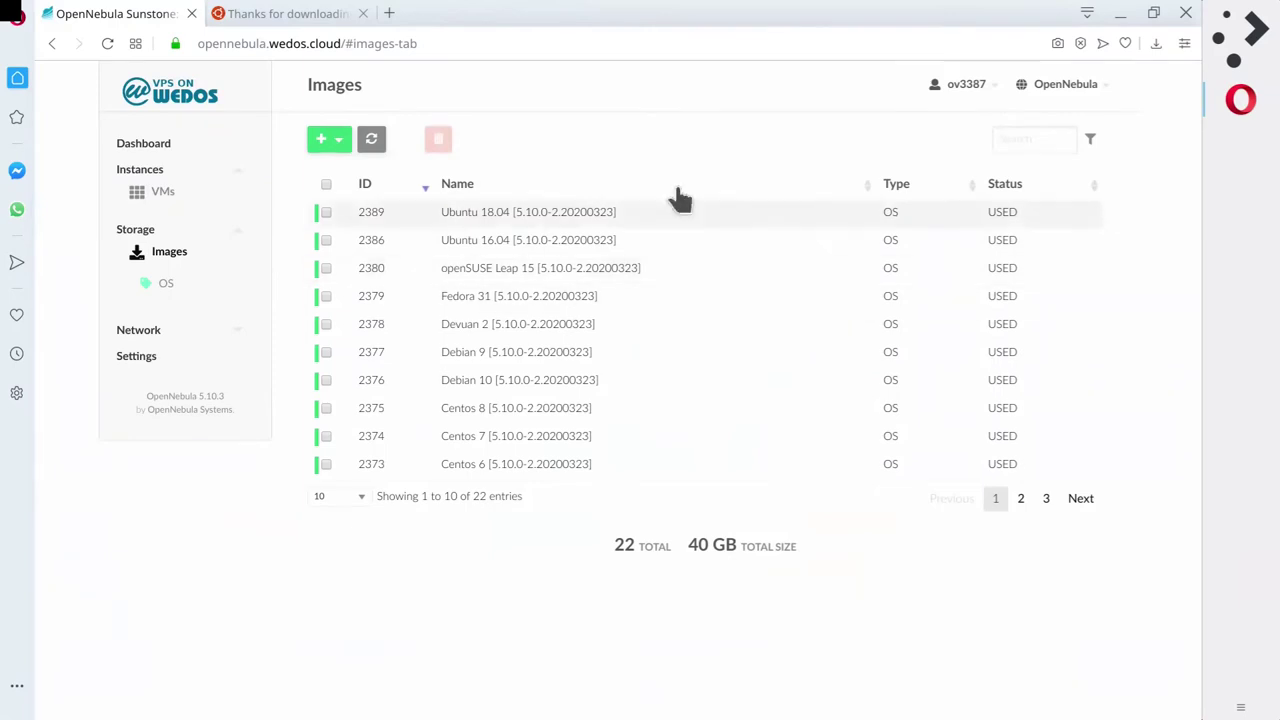
Start a new image of type Readonly CD-ROM on datastore 202: user-iso.
left_click(337, 146)
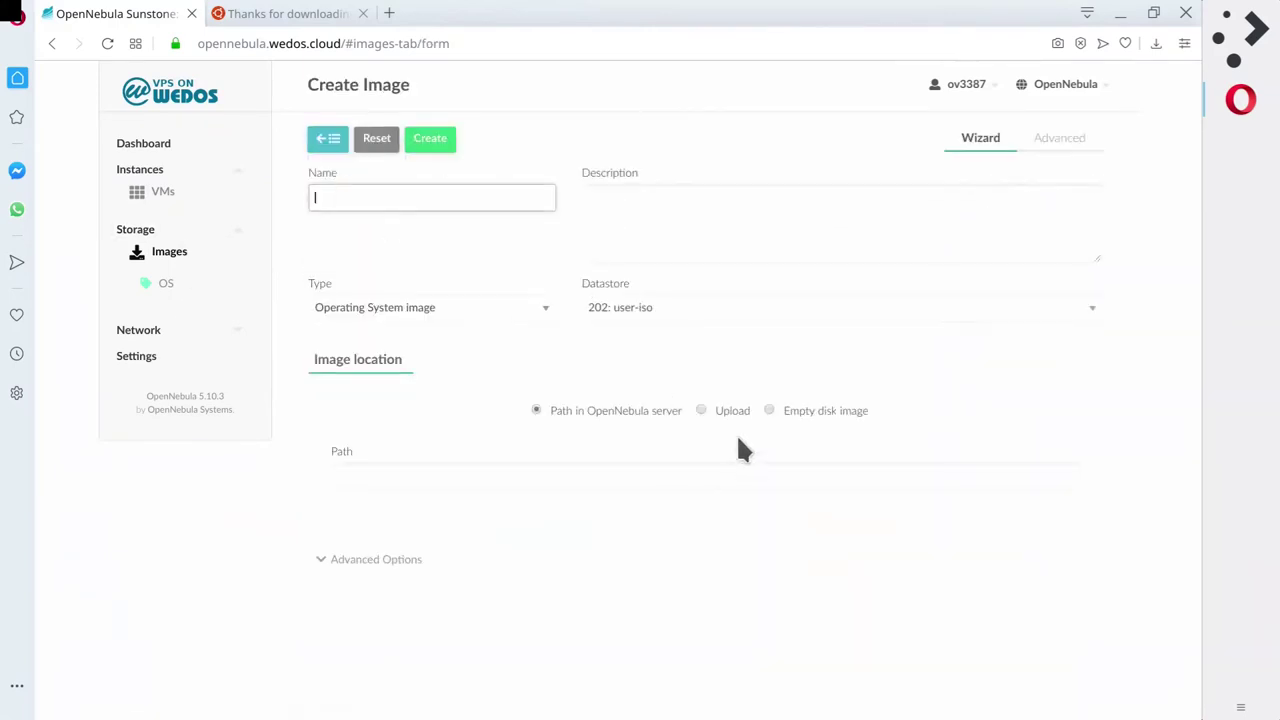
left_click(417, 308)
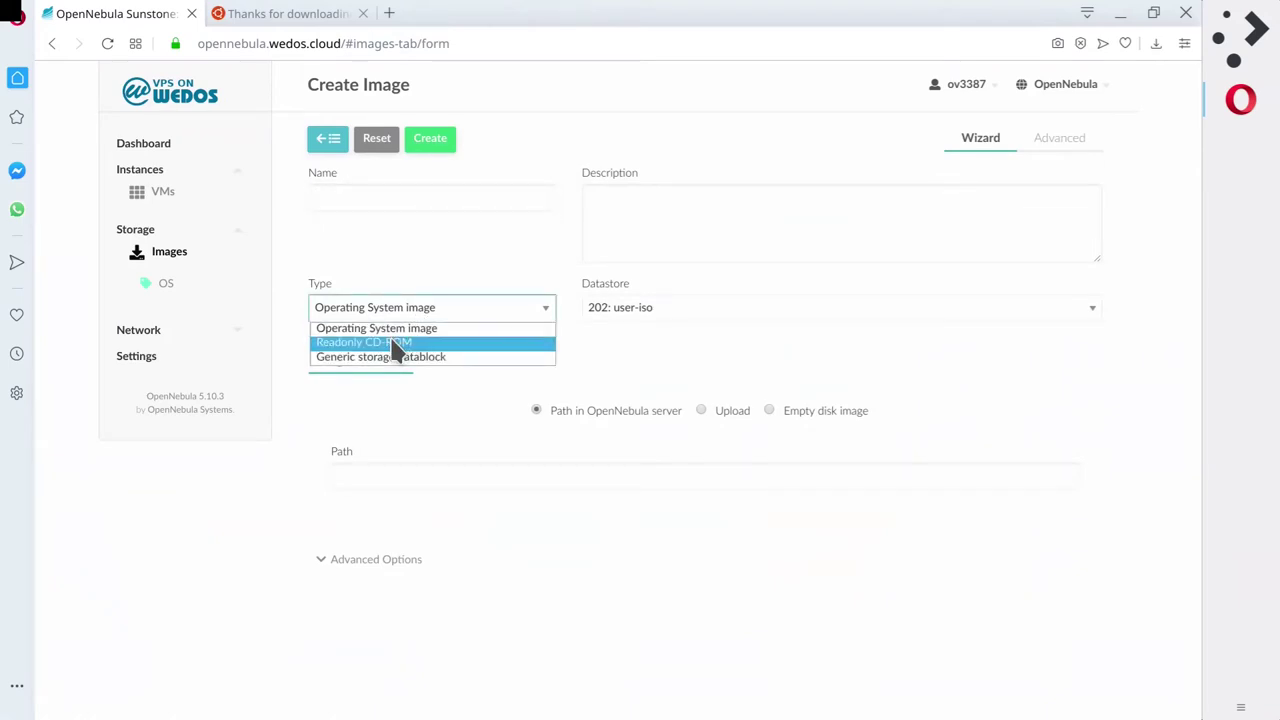
left_click(396, 343)
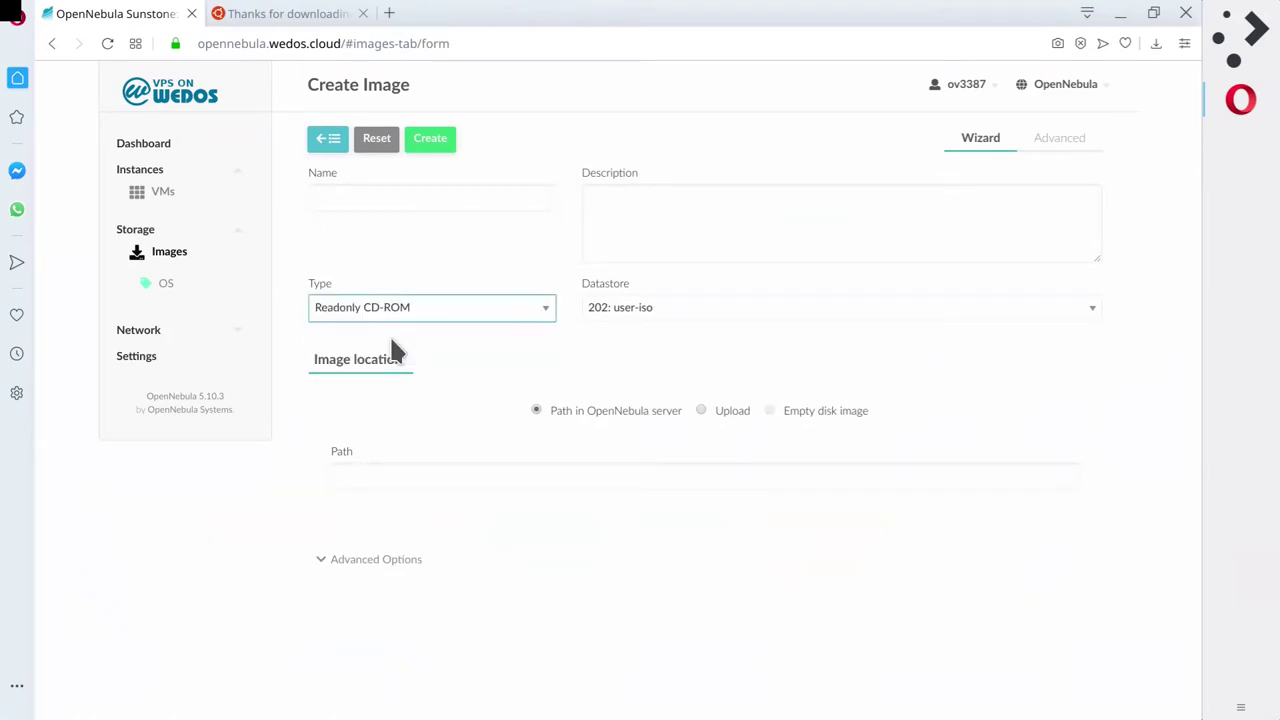
left_click(700, 308)
left_click(700, 308)
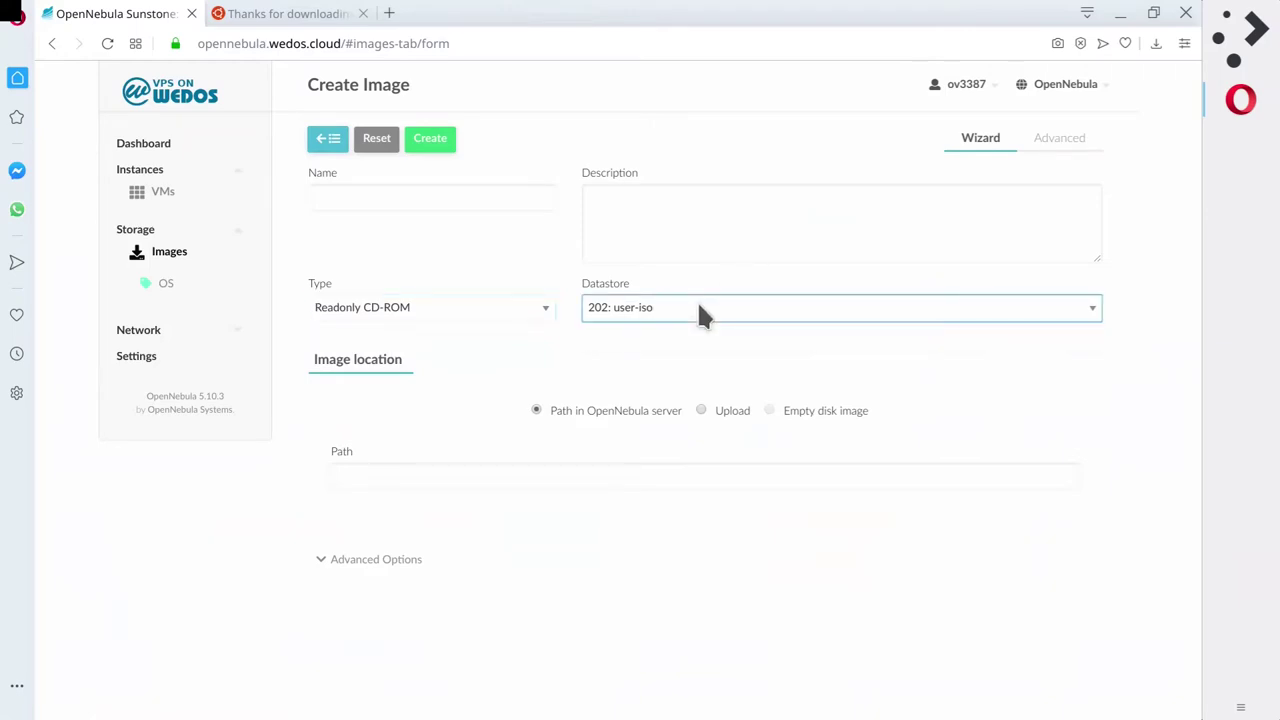
Set the description to the ISO URL and the name to ubuntu-18.04.4-live-server-amd64.iso.
left_click(700, 212)
key("ctrl+v")
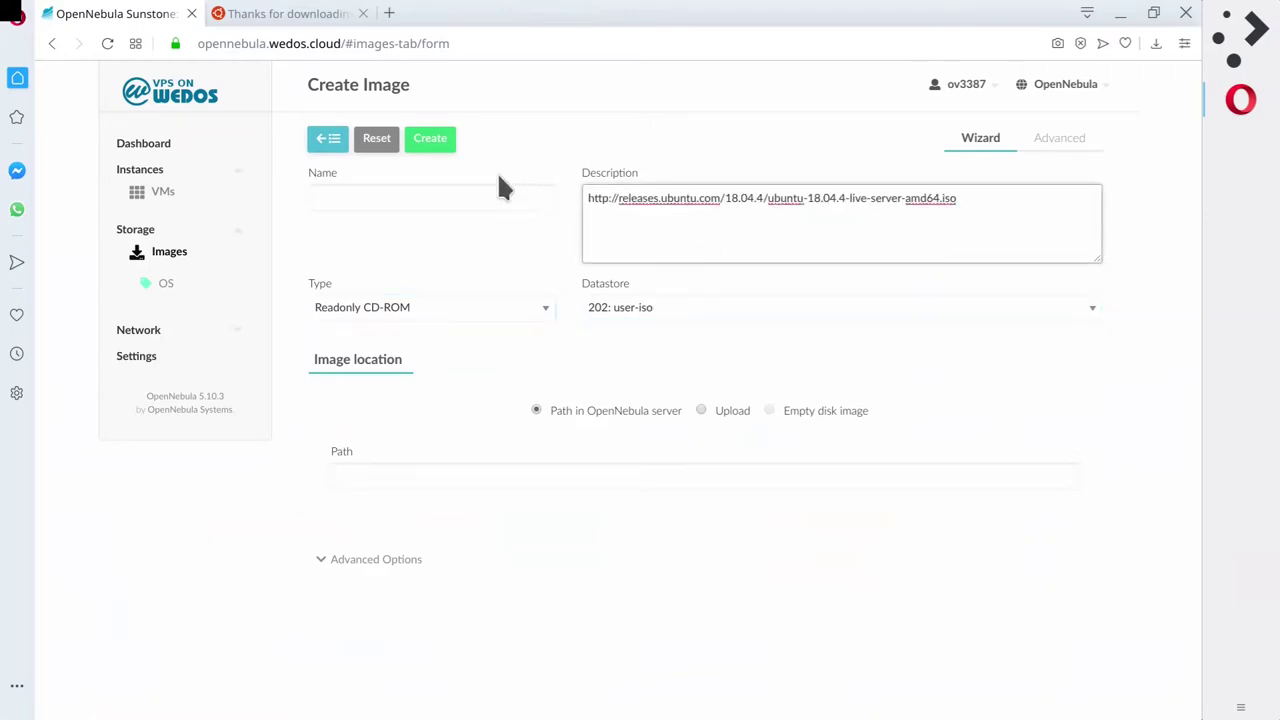
left_click(463, 197)
key("ctrl+v")
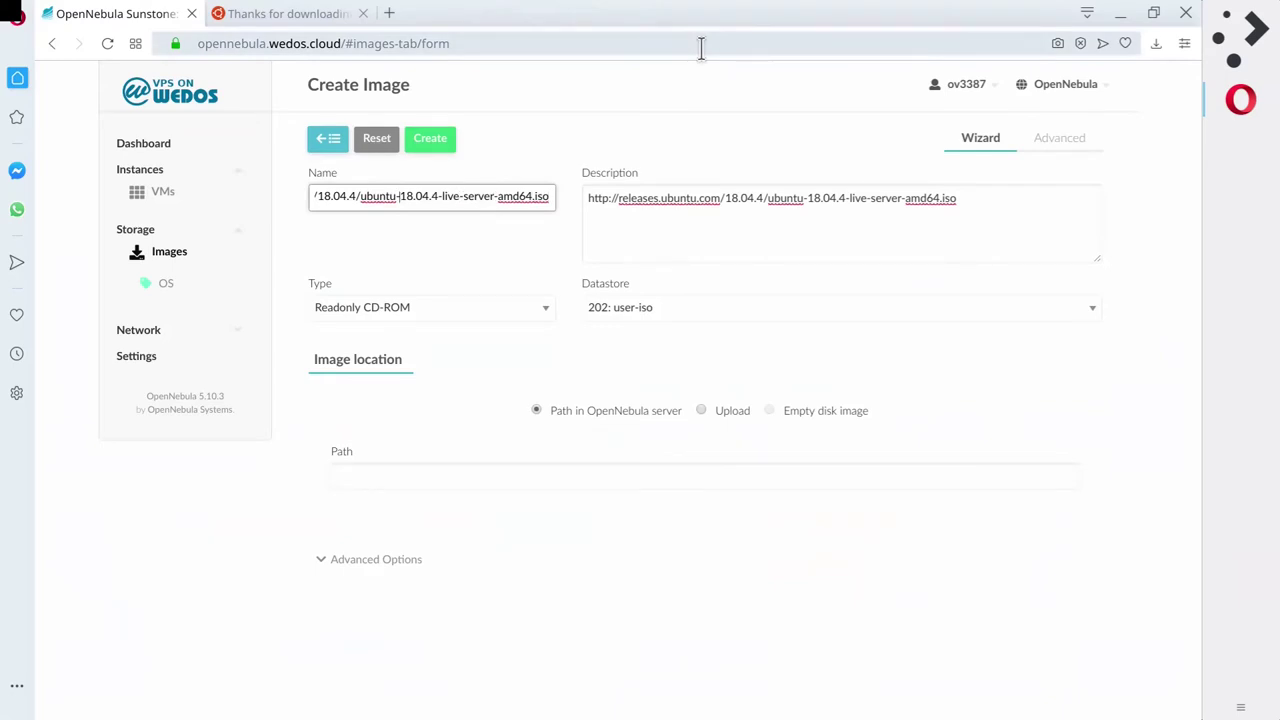
key("shift+Home")
key("BackSpace")
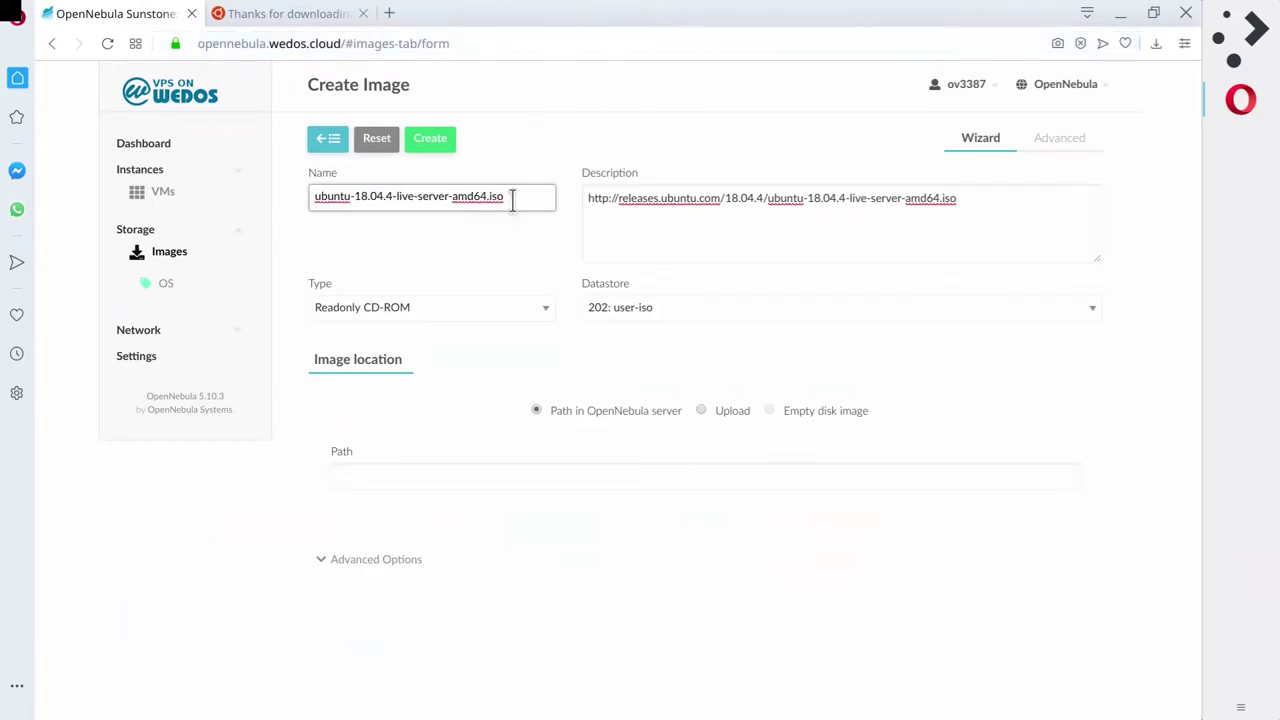
left_click_drag(512, 198, 412, 197)
left_click(635, 265)
left_click(591, 256)
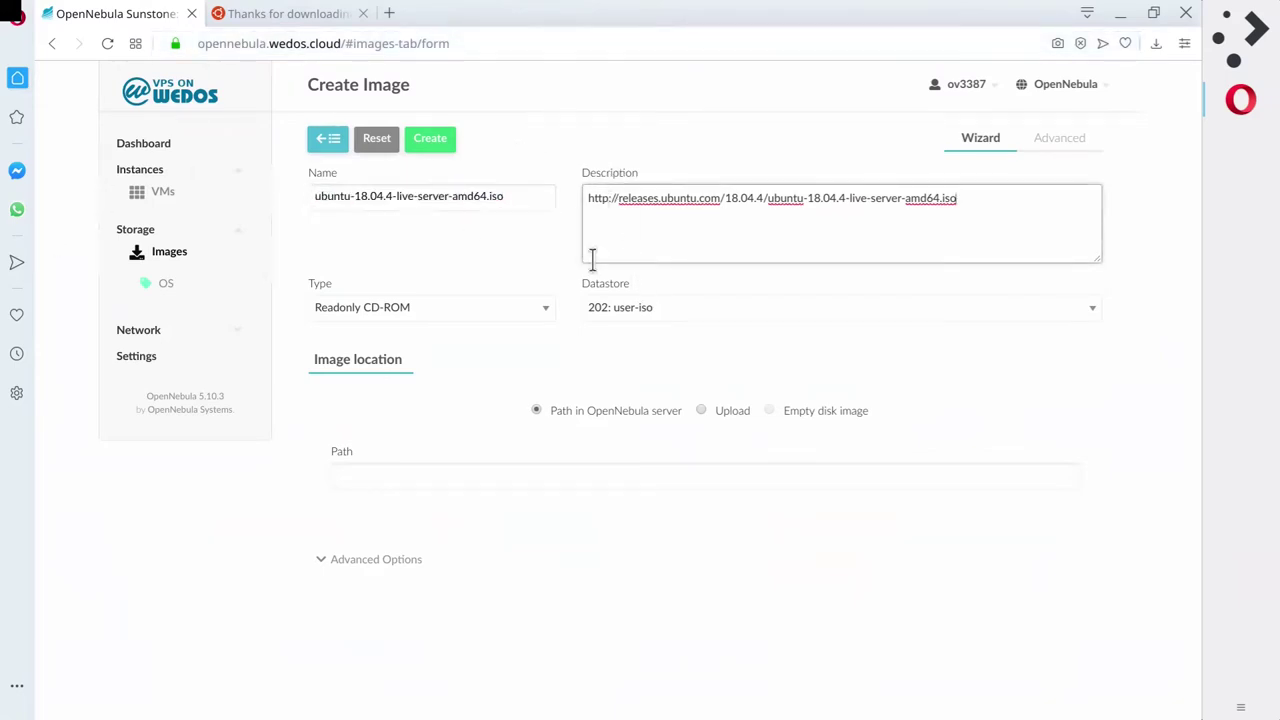
Paste the ISO URL as the image path with Vložit and create the image.
left_click(560, 476)
right_click(560, 476)
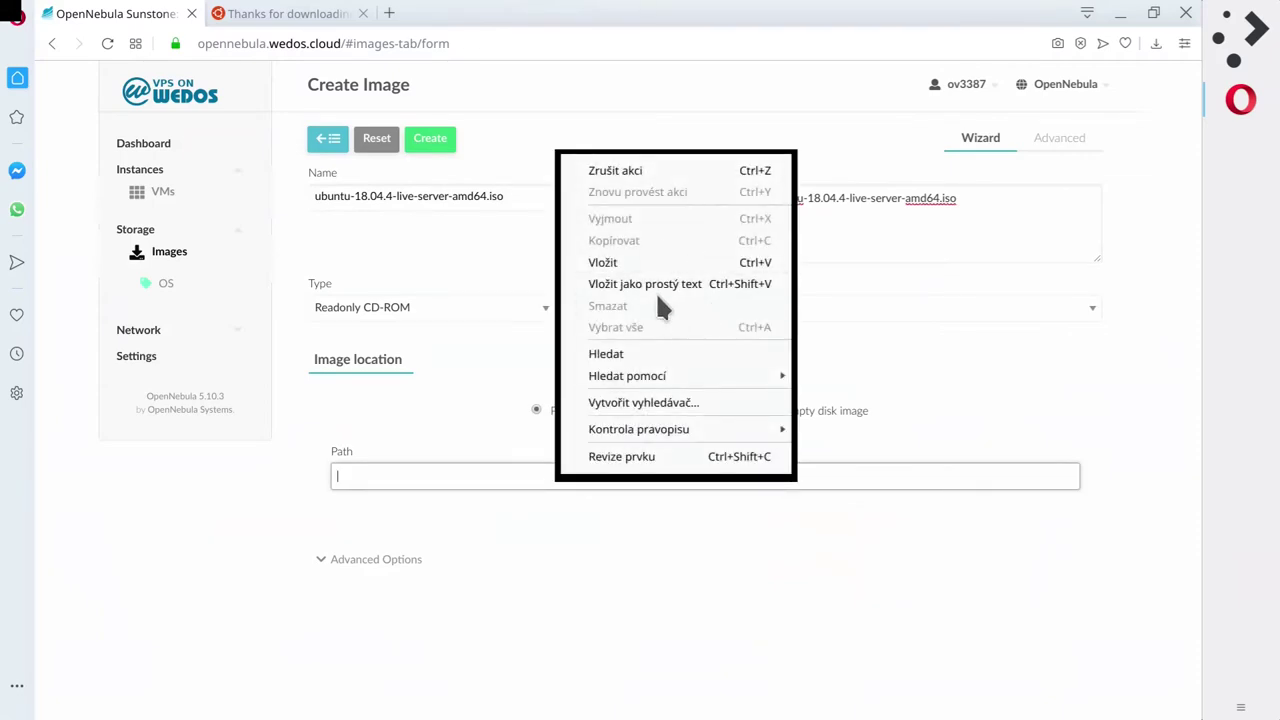
left_click(640, 263)
key("ctrl+a")
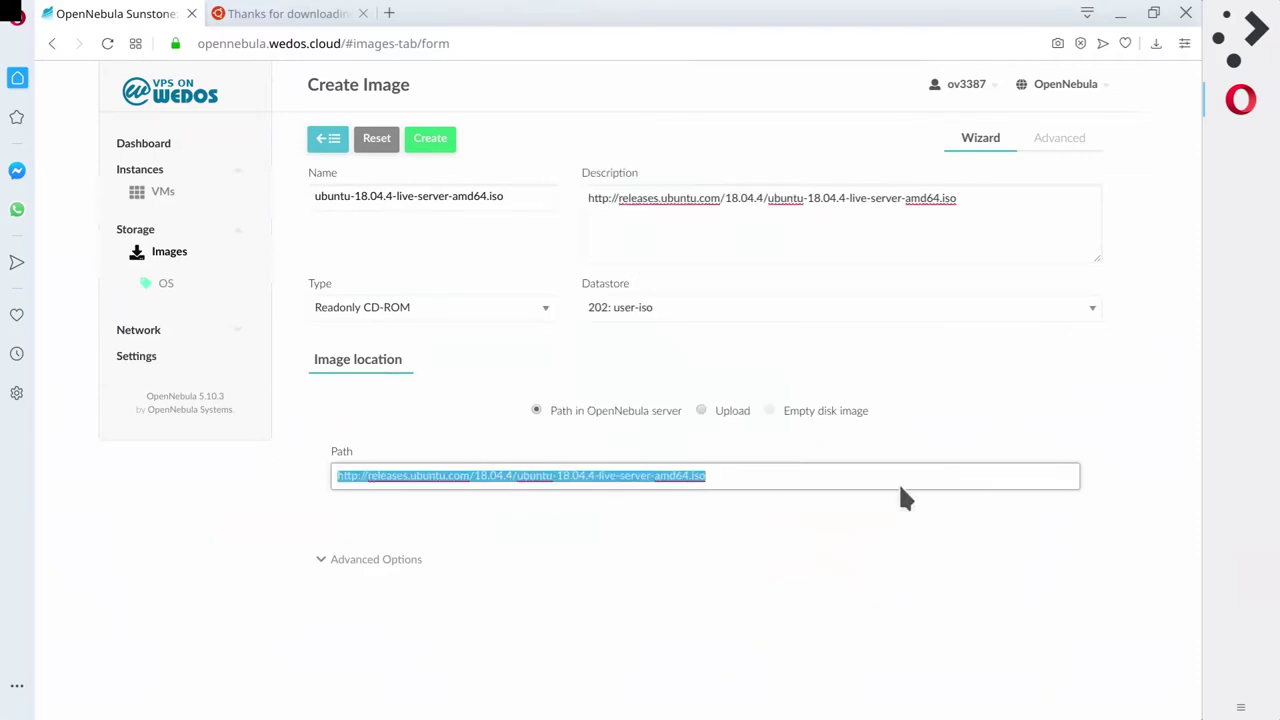
key("Home")
left_click(885, 470)
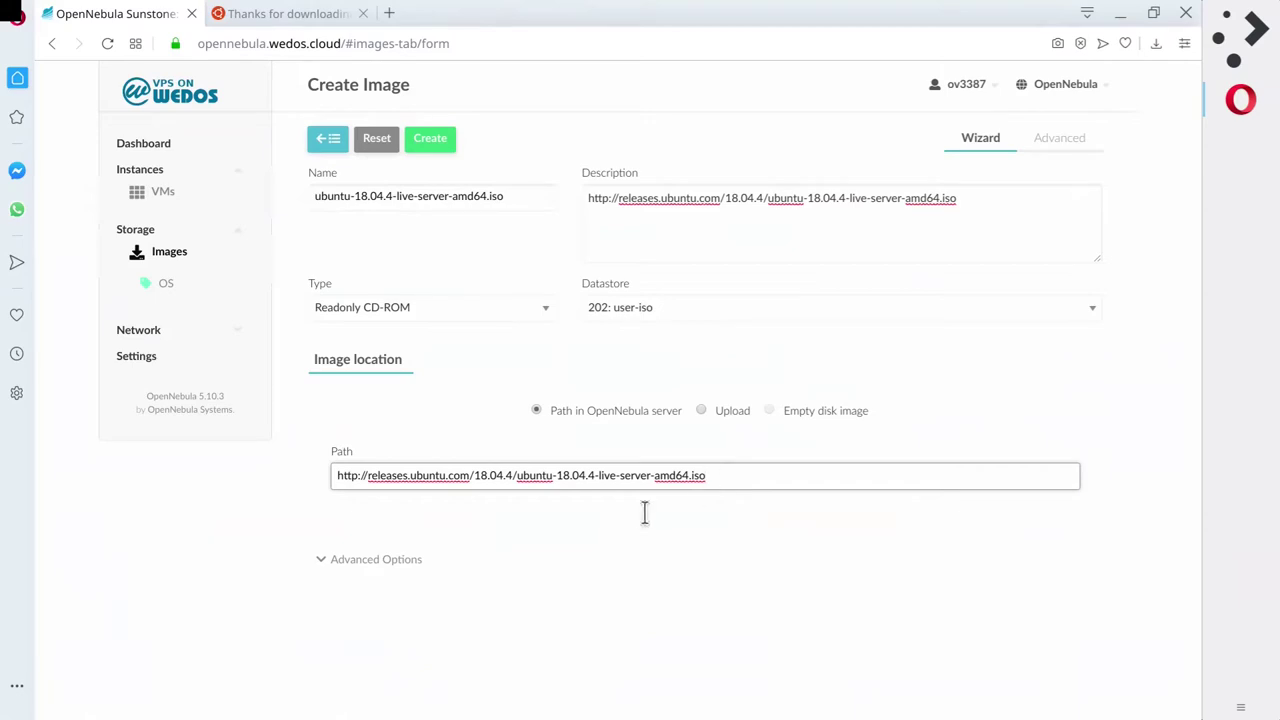
left_click(430, 141)
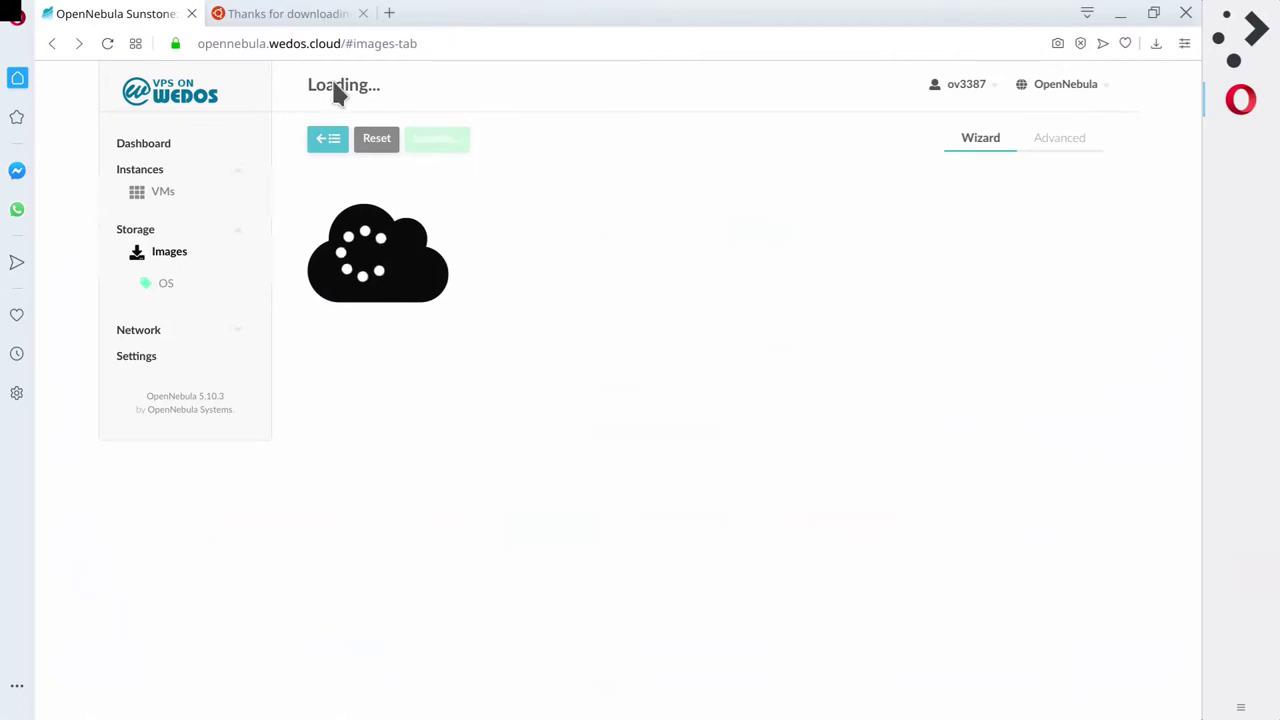
Refresh the Images list until image 2545 appears as a LOCKED CDROM, then go to VMs.
left_click(371, 139)
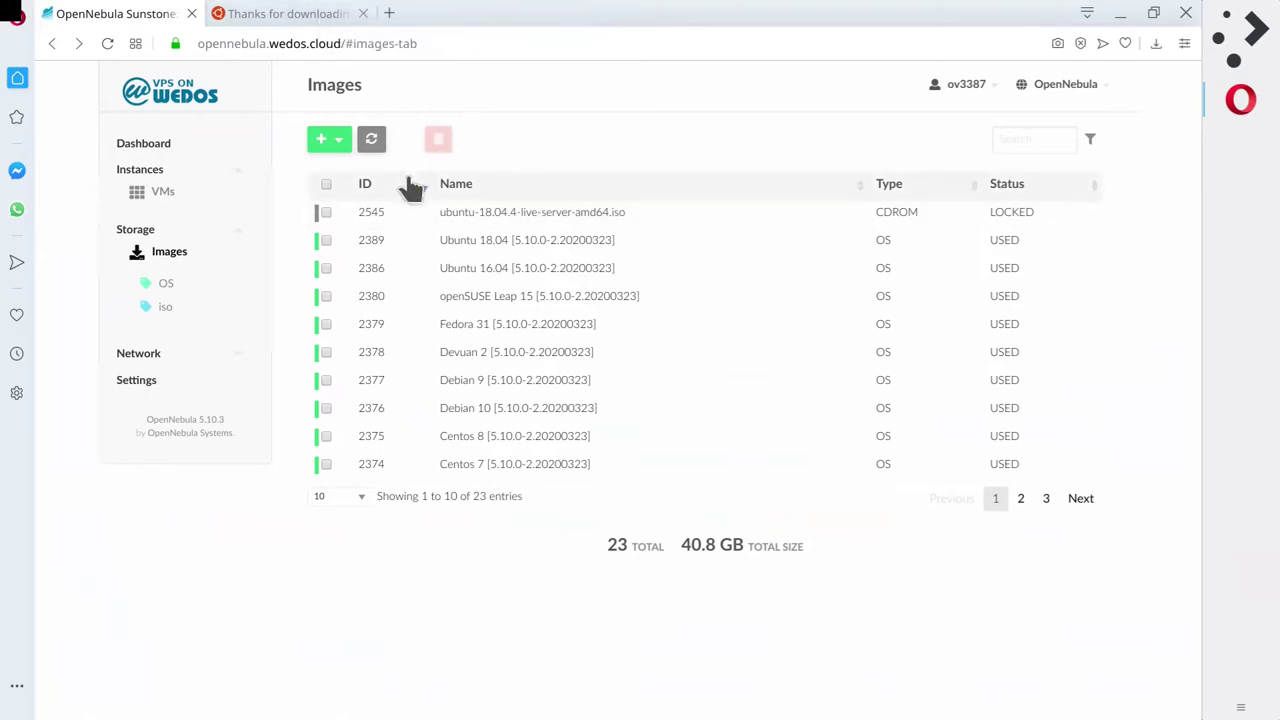
left_click(376, 145)
left_click(368, 143)
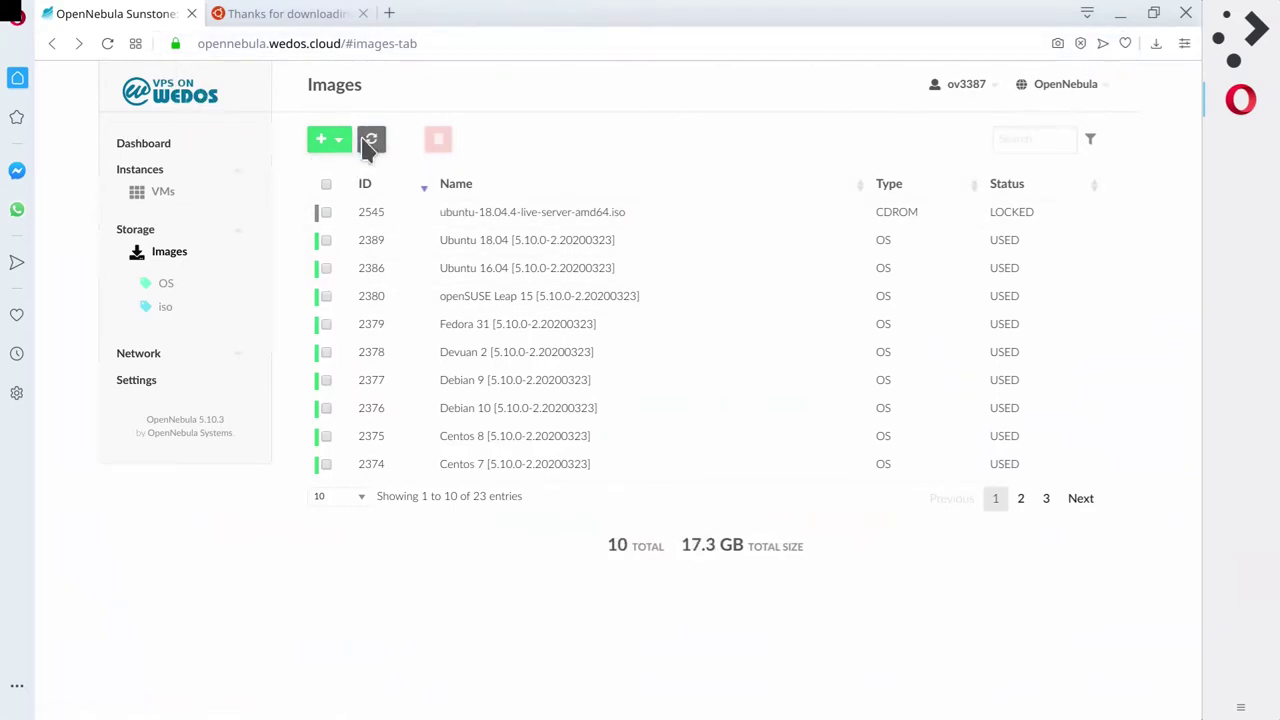
left_click(369, 142)
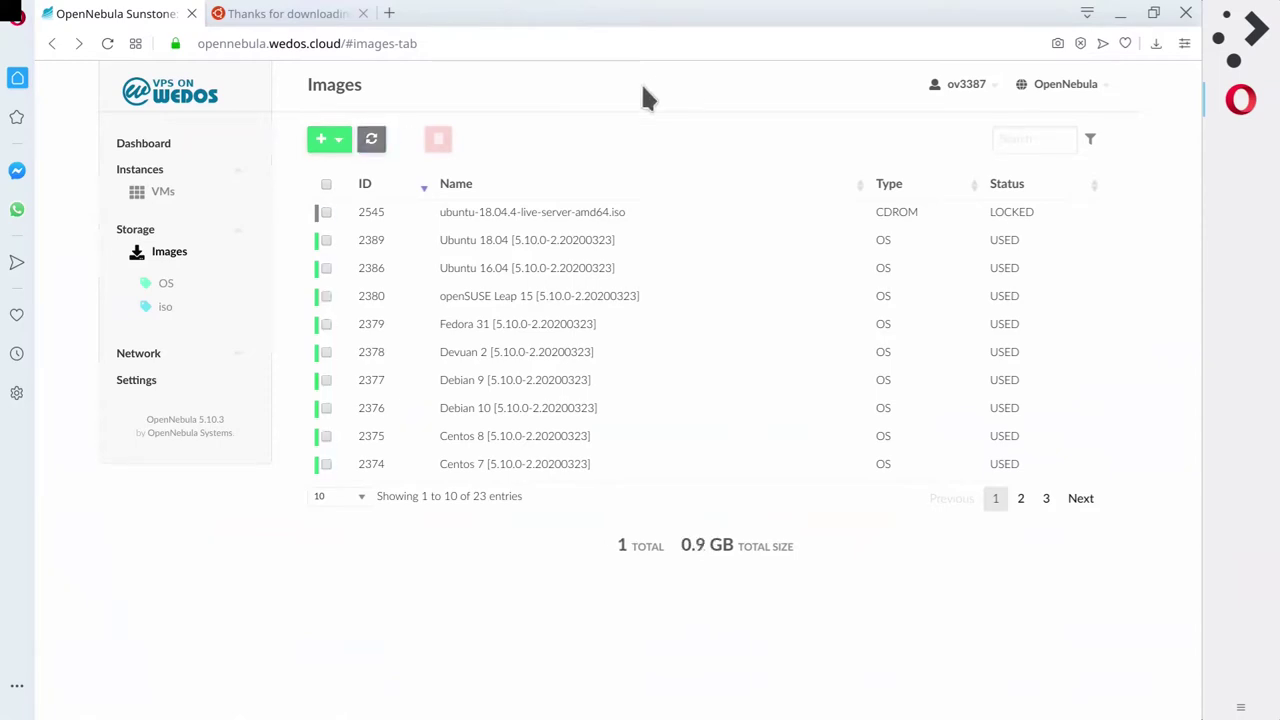
left_click(156, 197)
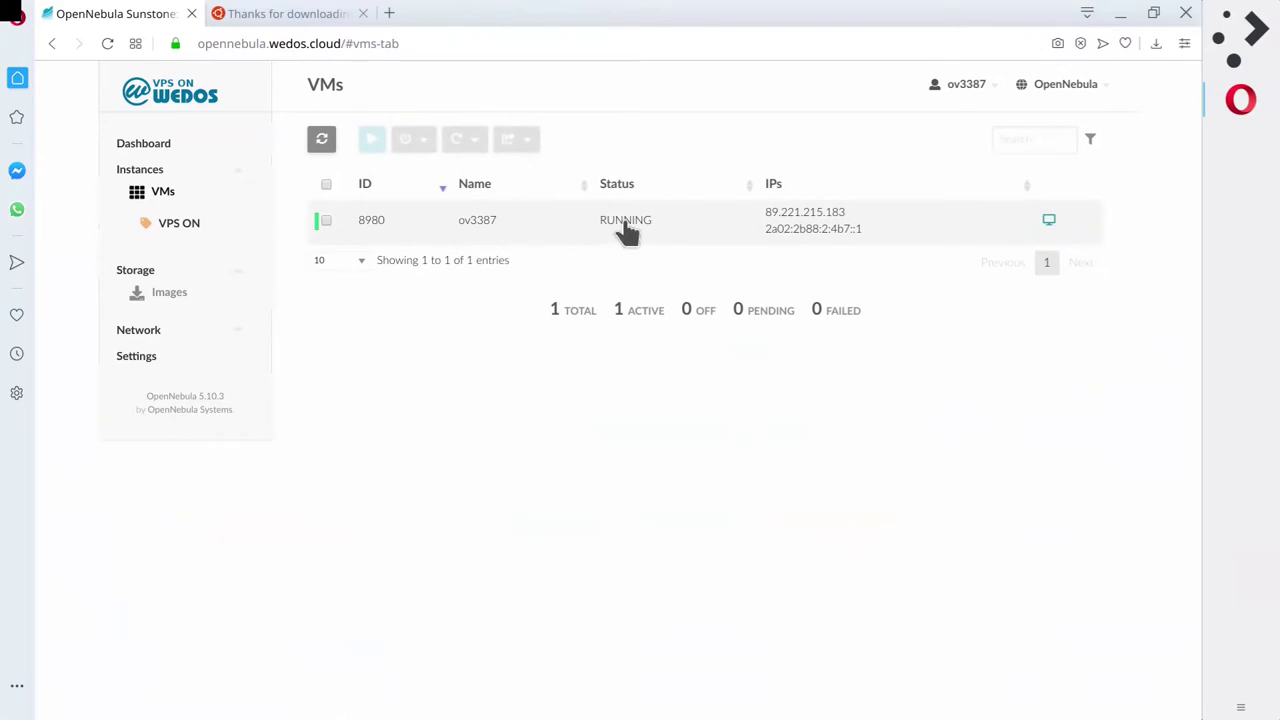
Open VM 8980's VNC console, see 'No bootable device.', close it, and open the power menu.
left_click(623, 222)
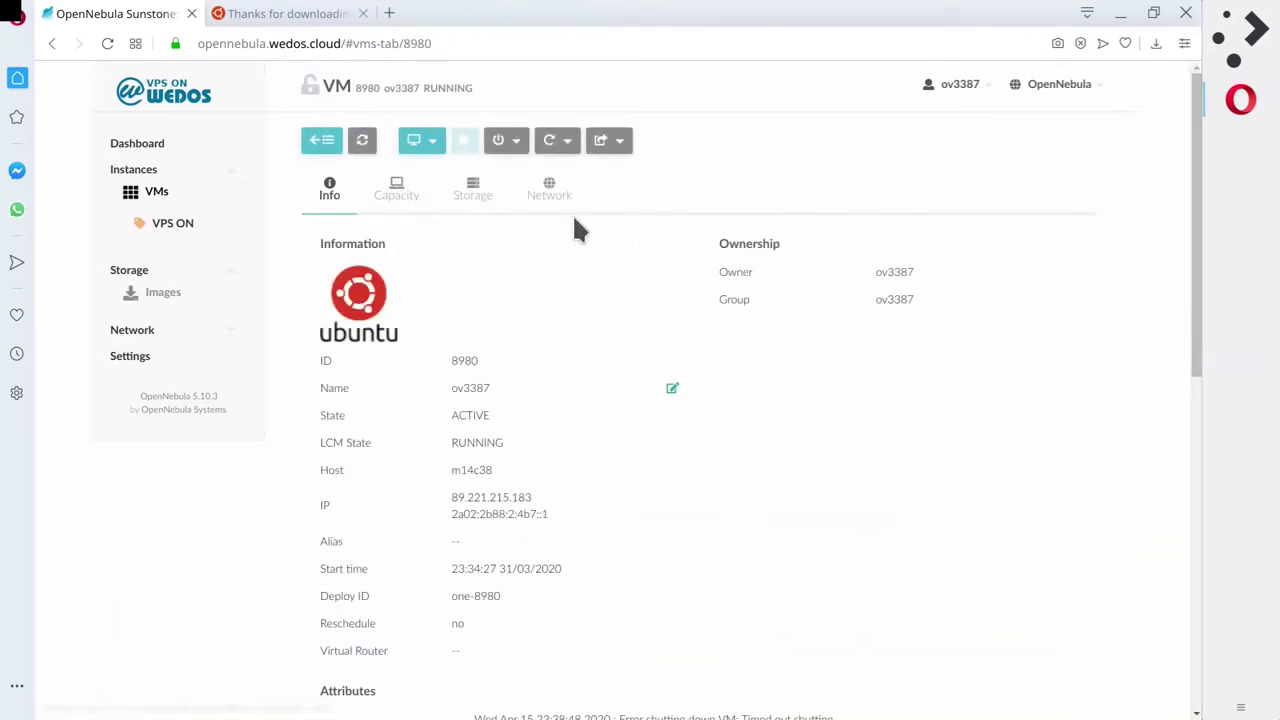
left_click(421, 142)
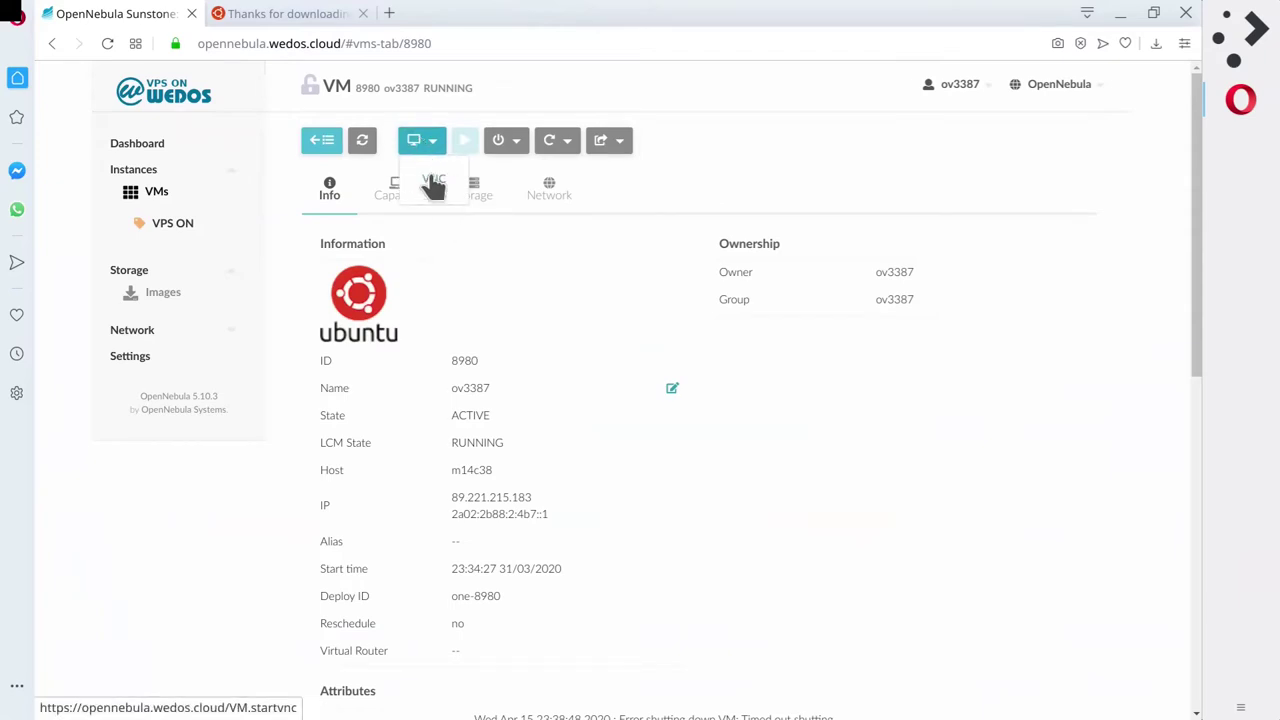
left_click(429, 181)
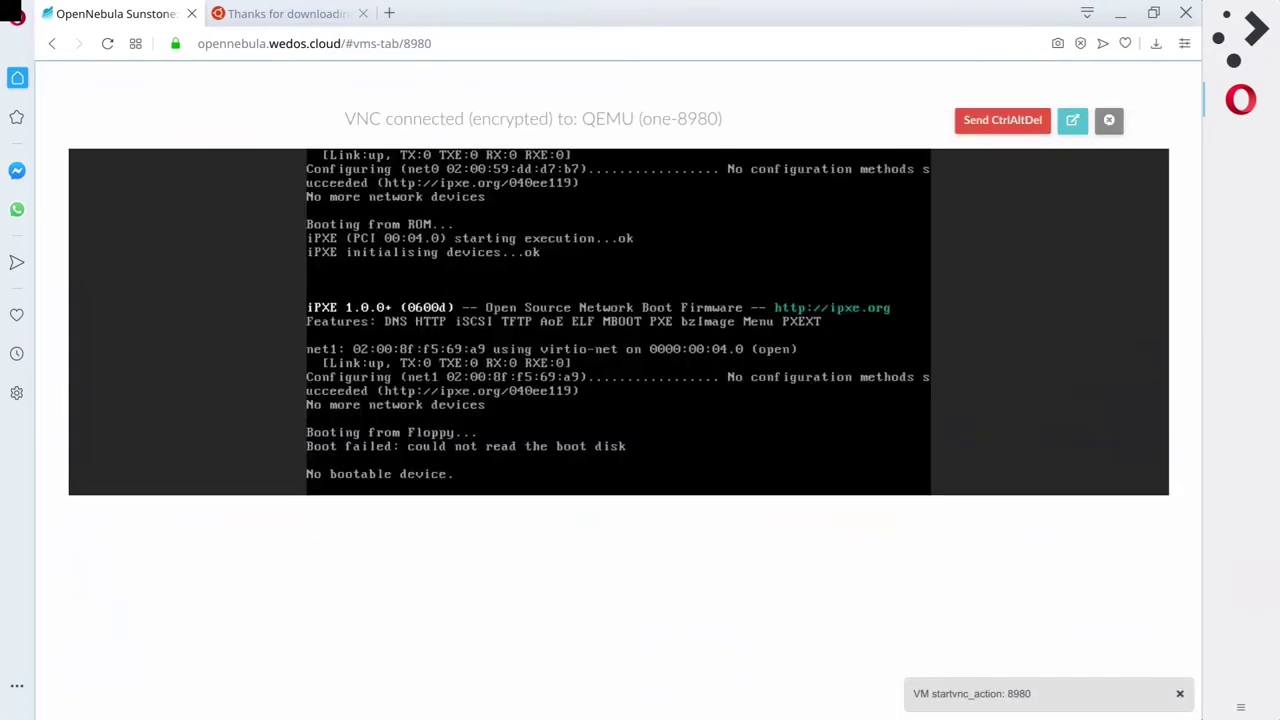
left_click(1110, 125)
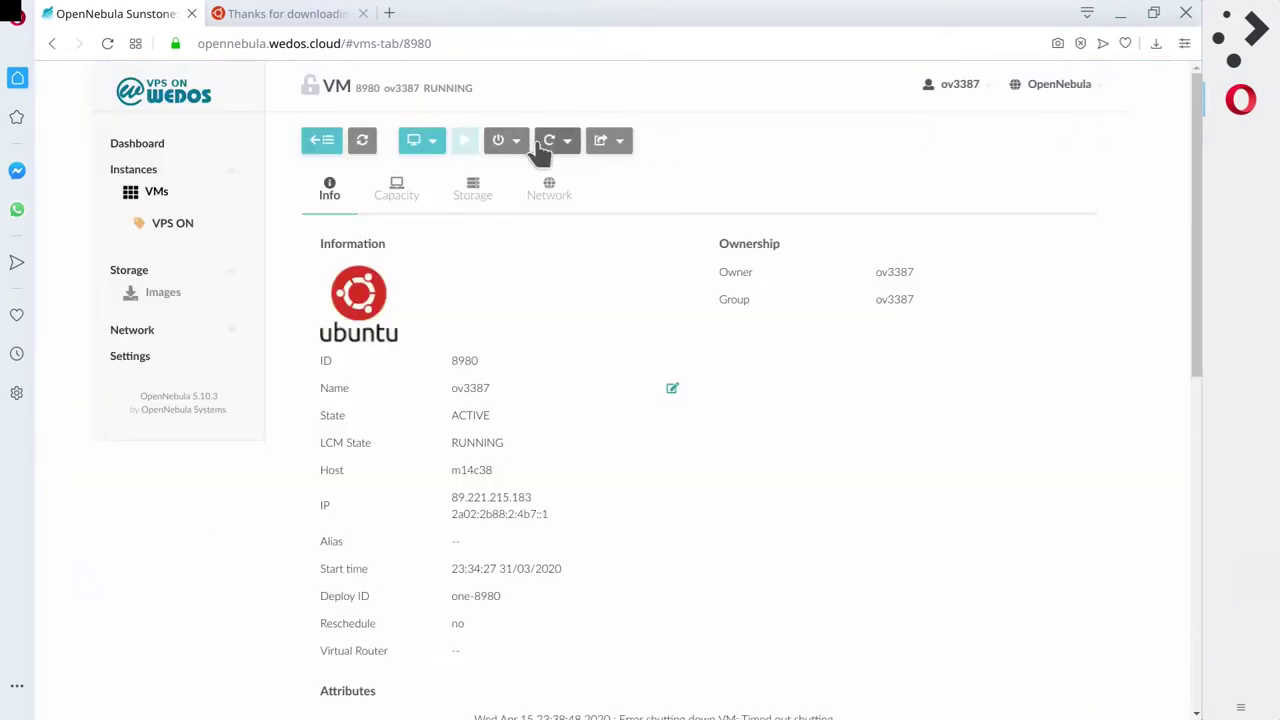
left_click(500, 140)
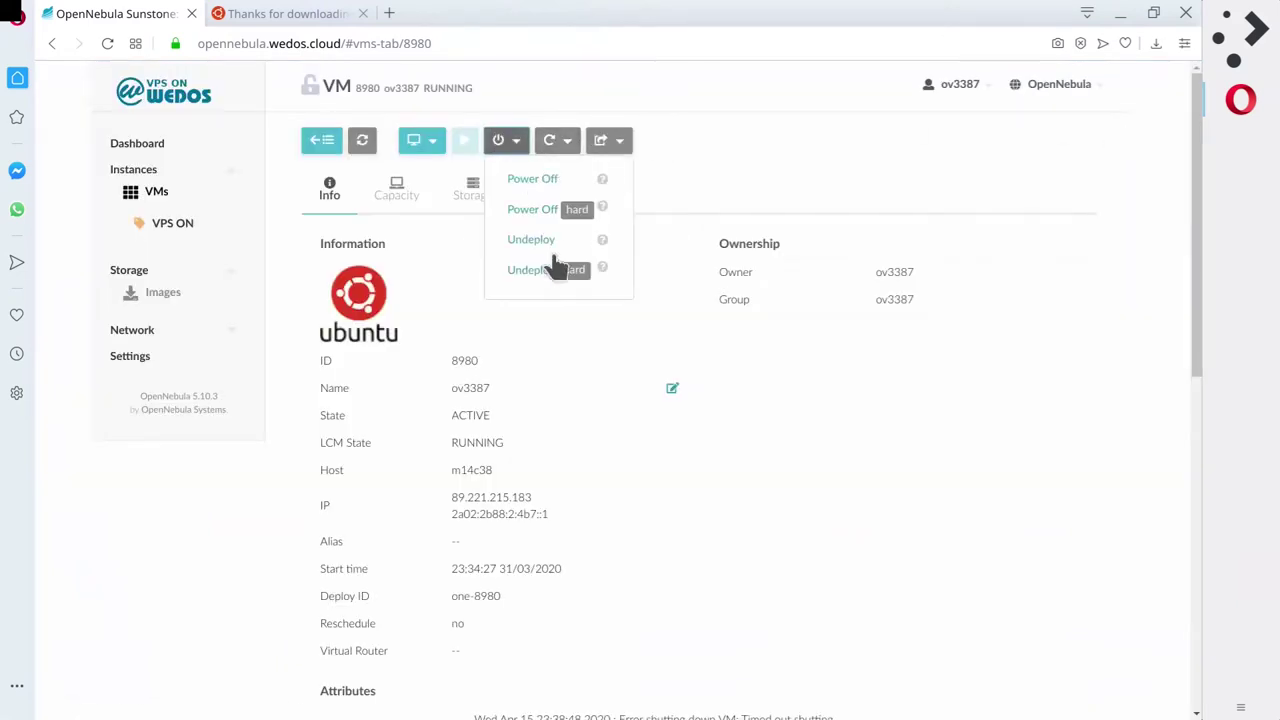
Hard power off VM 8980 and refresh until it reads POWEROFF with LCM_INIT.
left_click(533, 210)
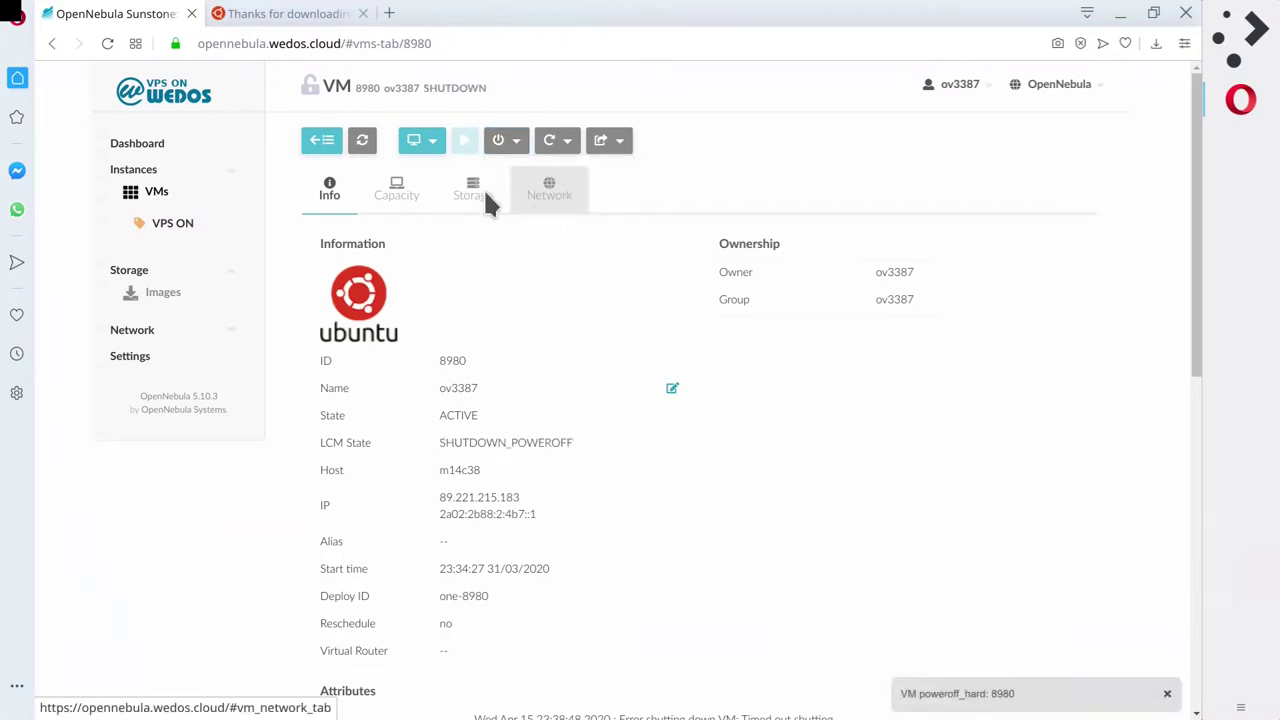
left_click(359, 146)
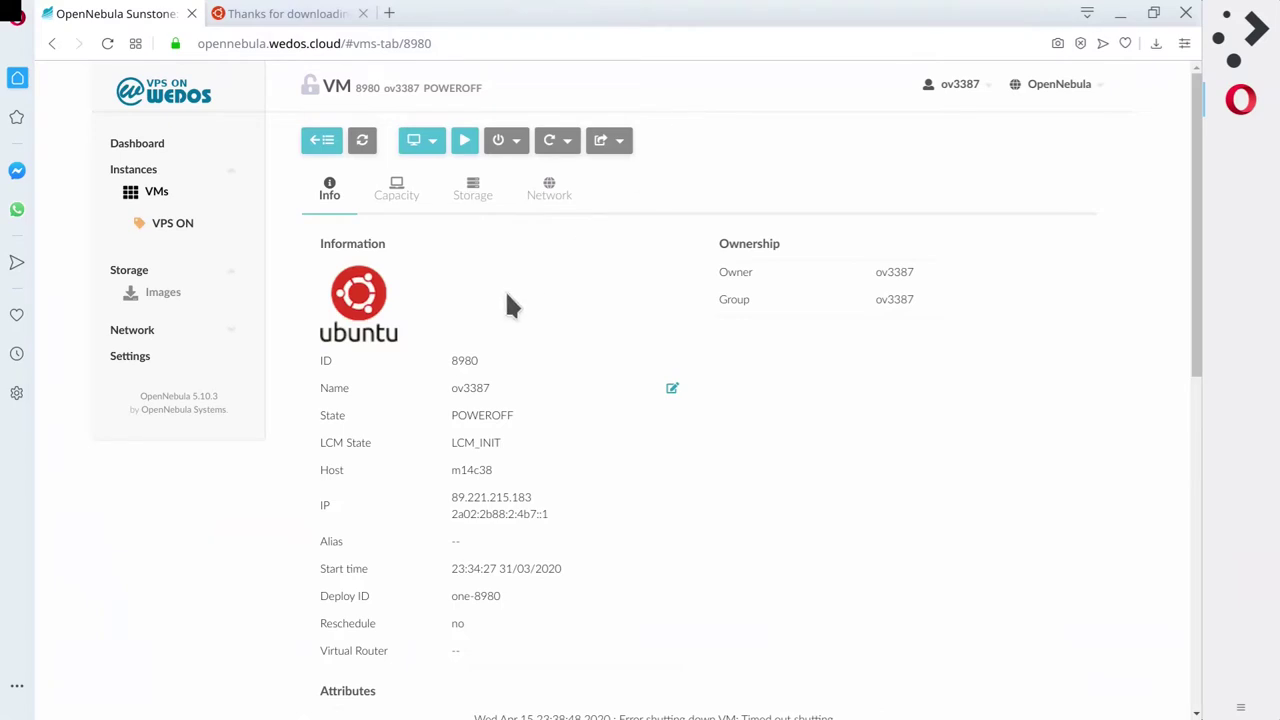
left_click(362, 141)
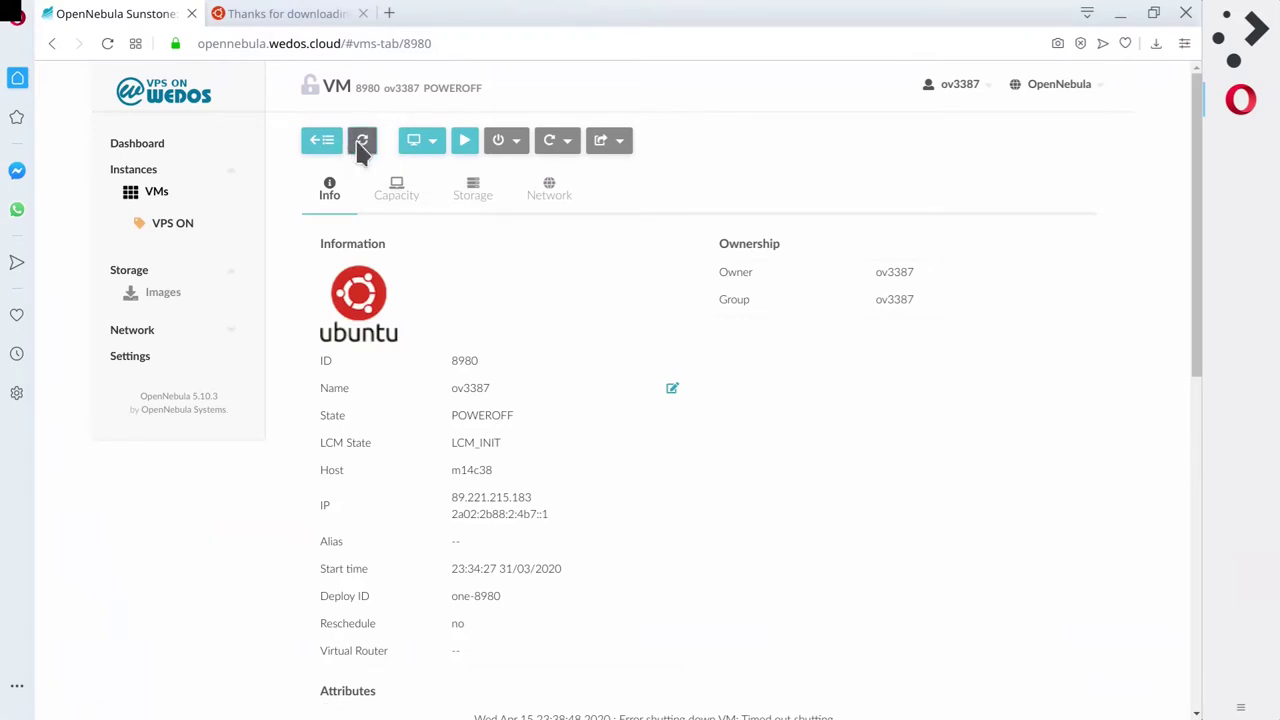
Confirm image 2545 is READY at 870MB, then reopen VM 8980's details from the VMs list.
left_click(165, 300)
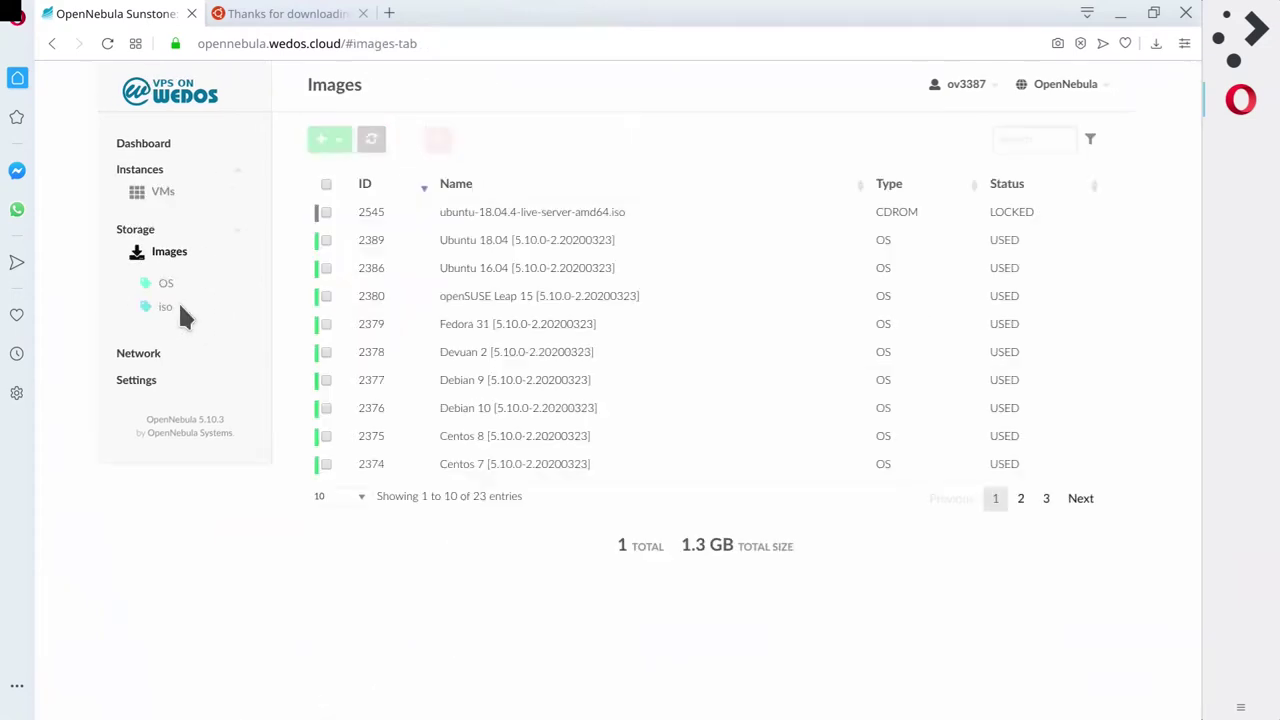
left_click(372, 141)
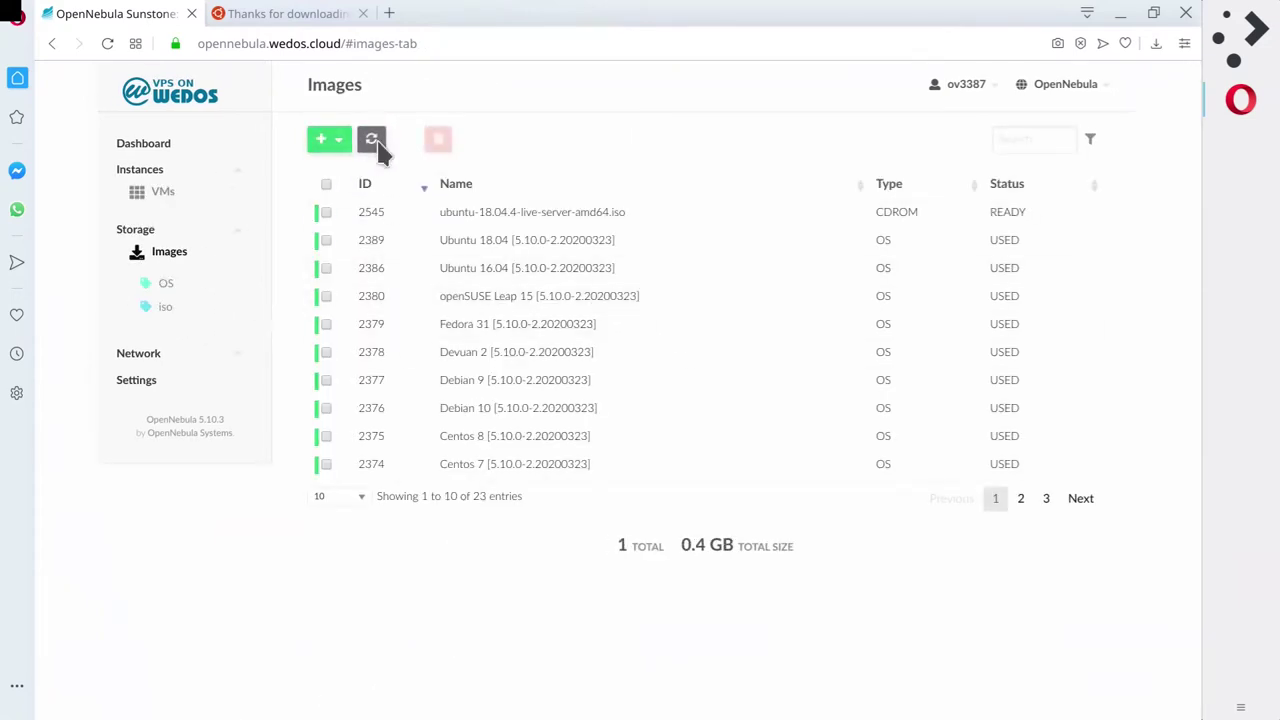
left_click(1040, 220)
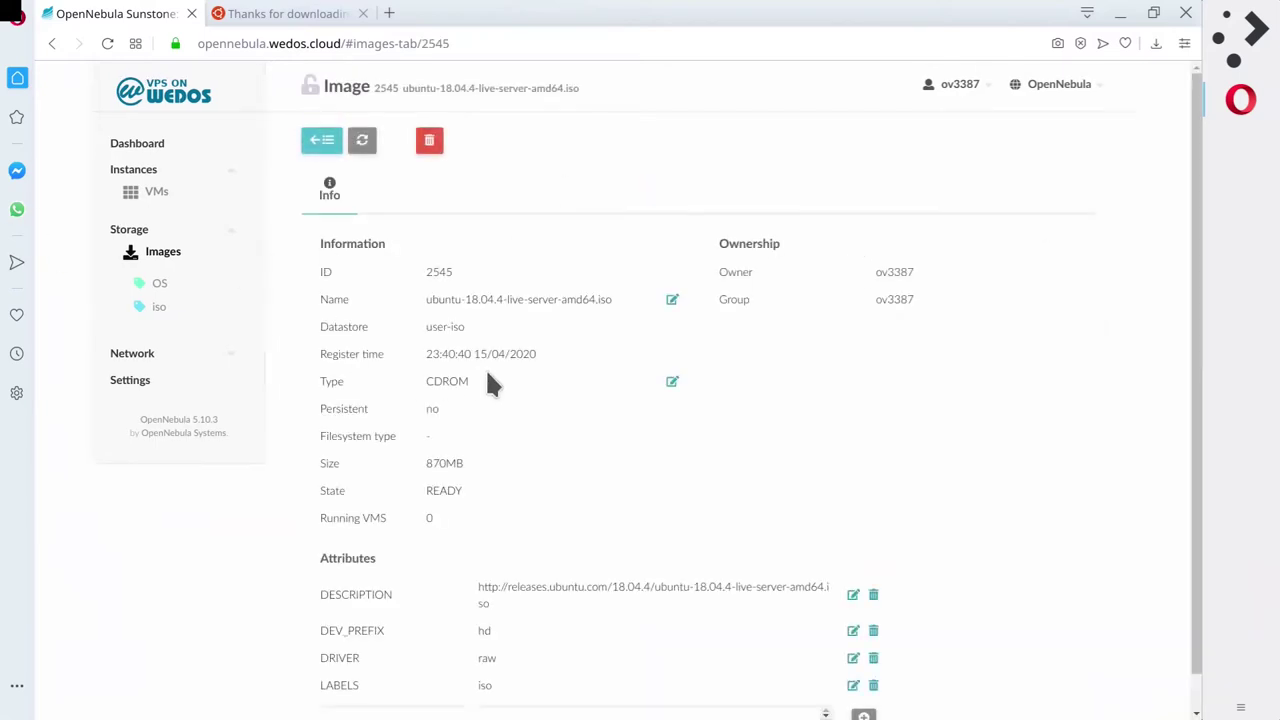
scroll(450, 378, "down", 1)
scroll(330, 300, "up", 1)
left_click(157, 195)
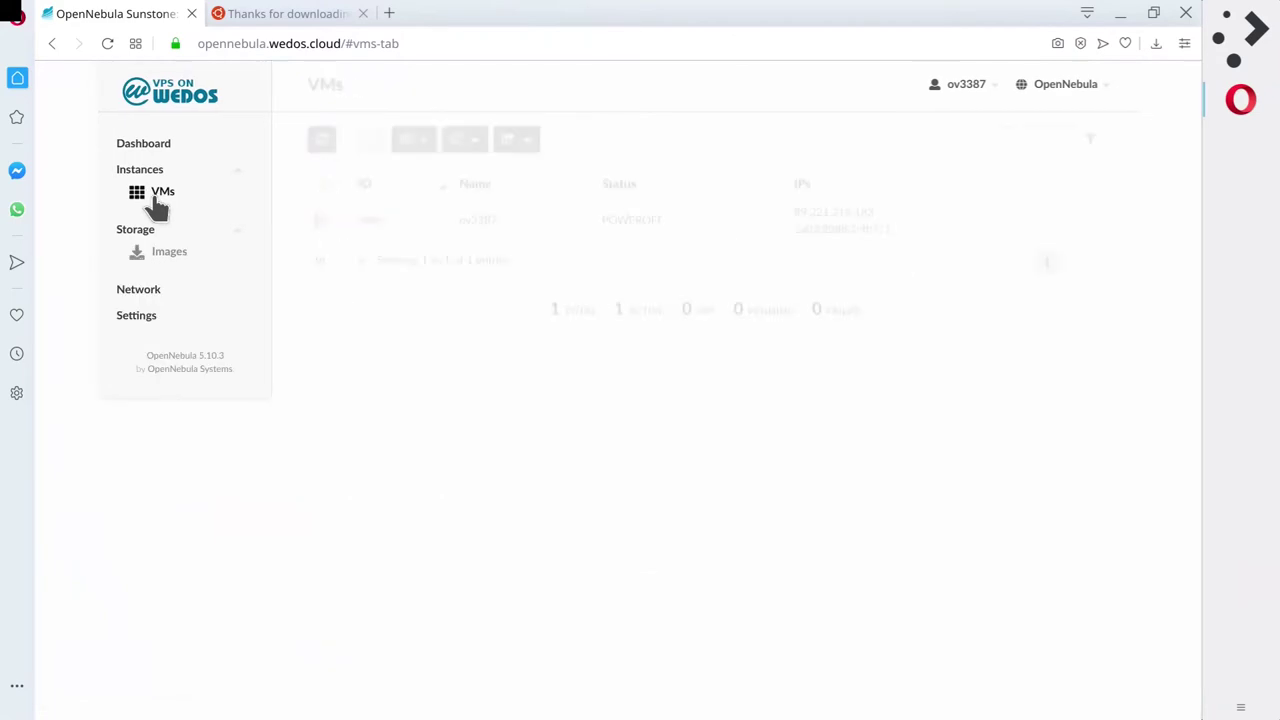
left_click(598, 220)
Attach the Empty Image to VM 8980 from the Storage tab as a 1GB vda disk.
left_click(474, 190)
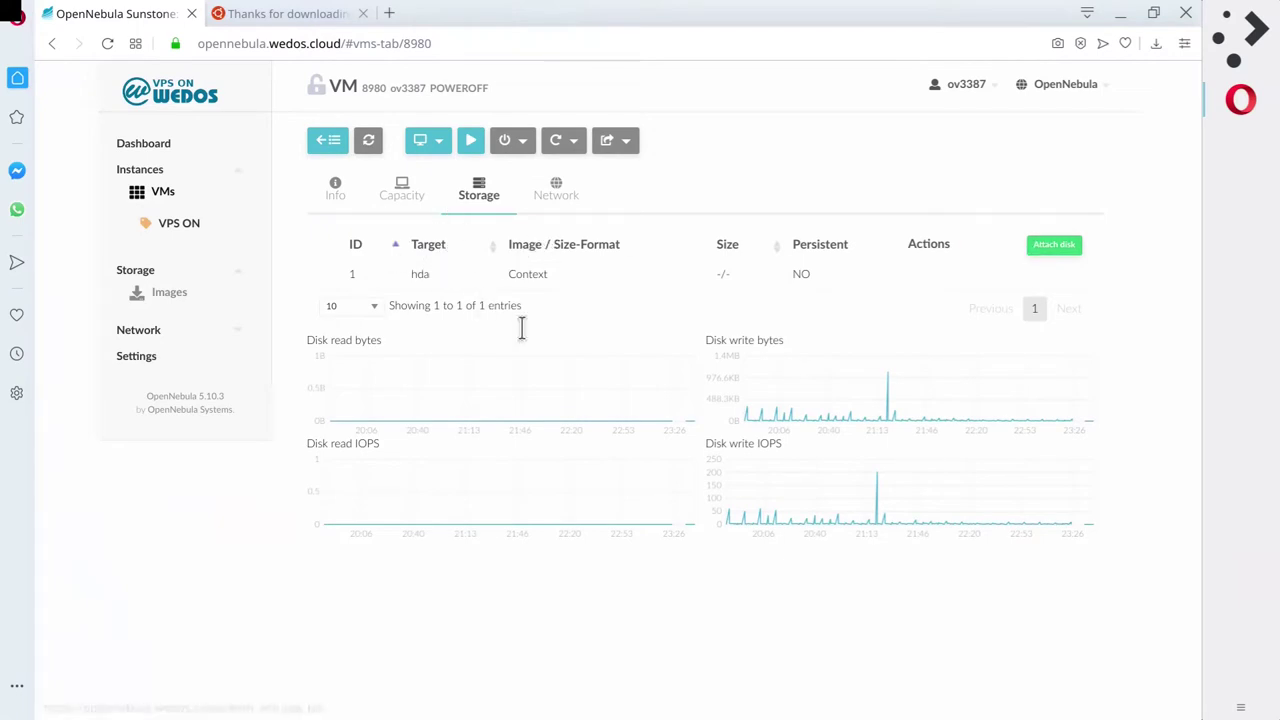
left_click(1055, 247)
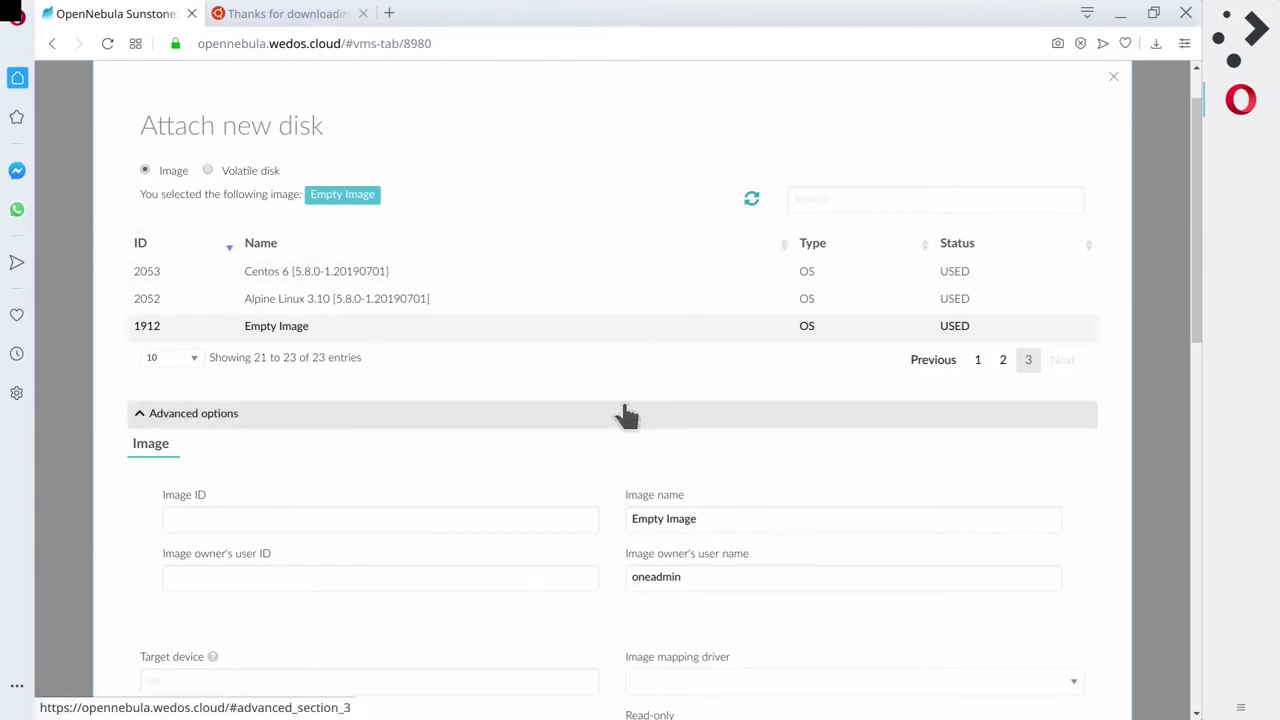
scroll(600, 410, "down", 5)
scroll(572, 443, "down", 6)
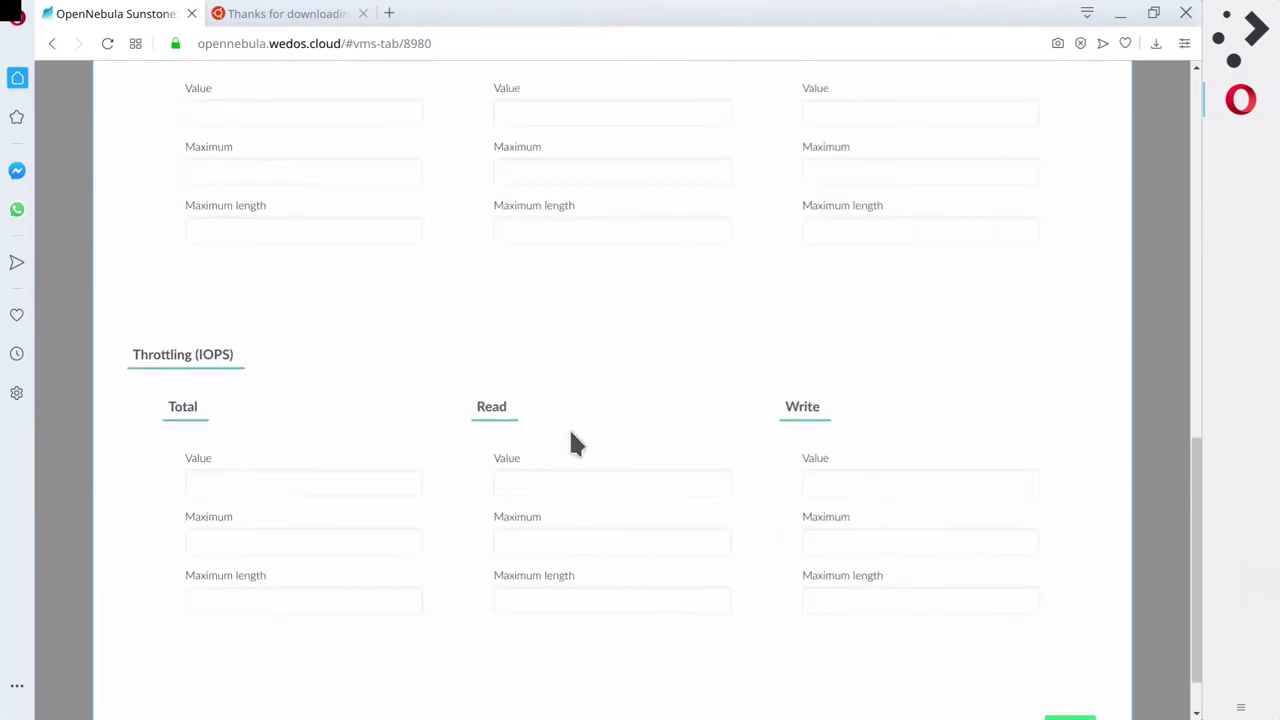
left_click(1066, 662)
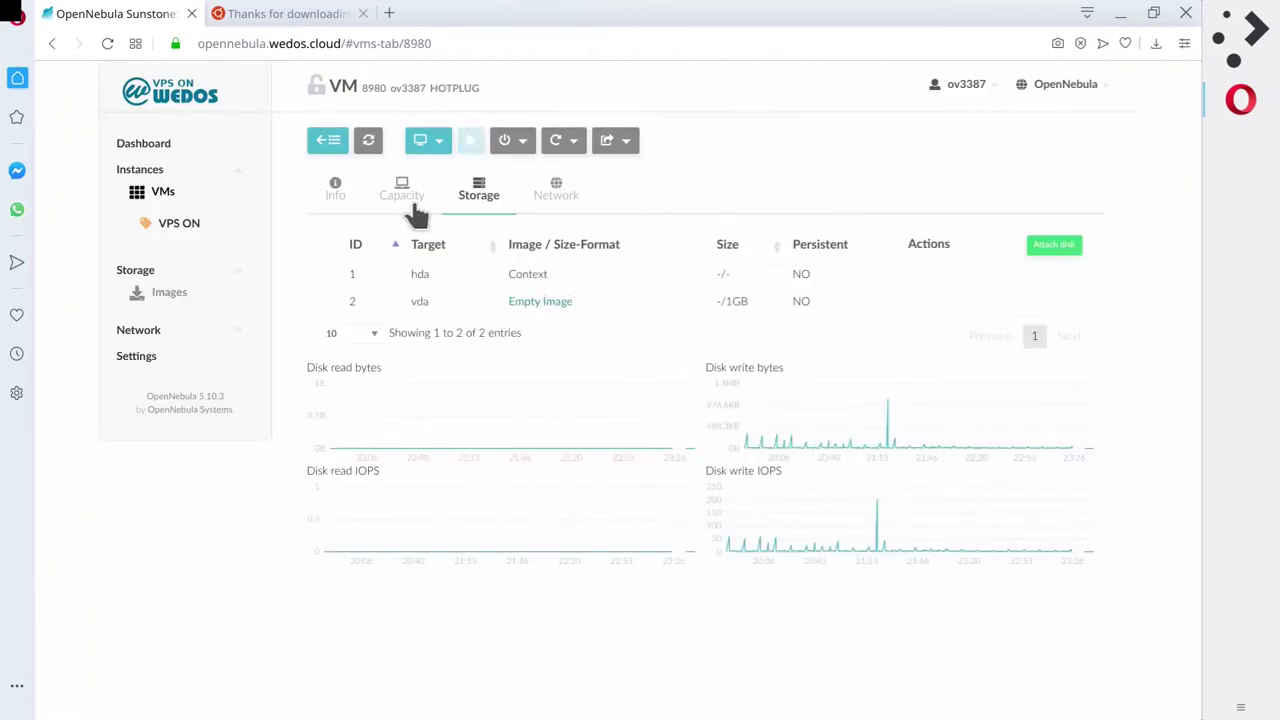
left_click(367, 141)
Attach ubuntu-18.04.4-live-server-amd64.iso as hdb, retrying after the first attempt's error.
left_click(1062, 248)
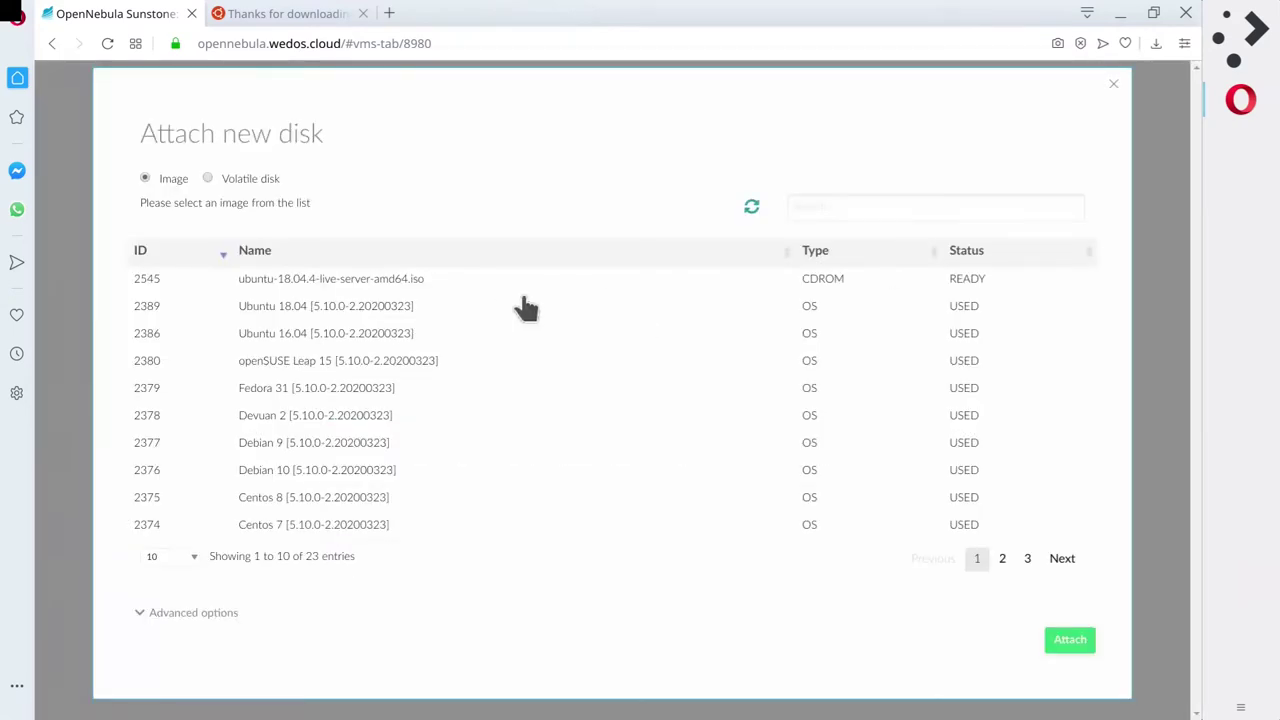
left_click(366, 285)
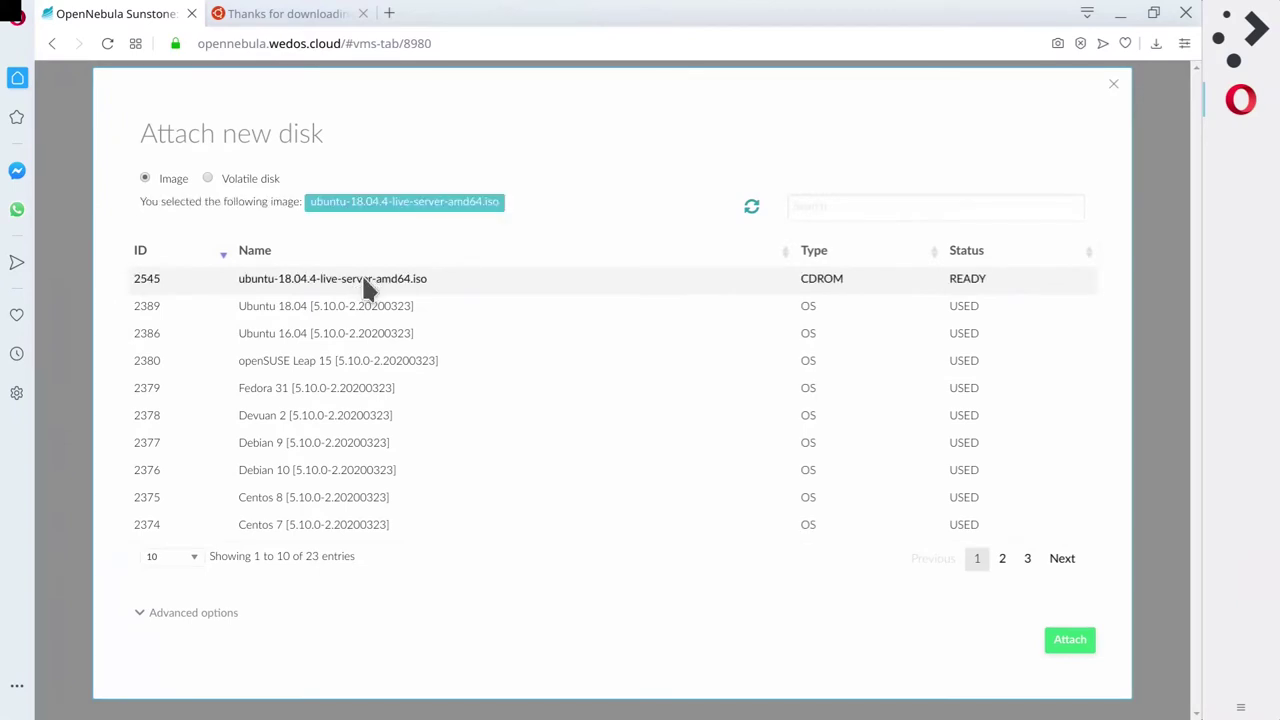
left_click(1070, 640)
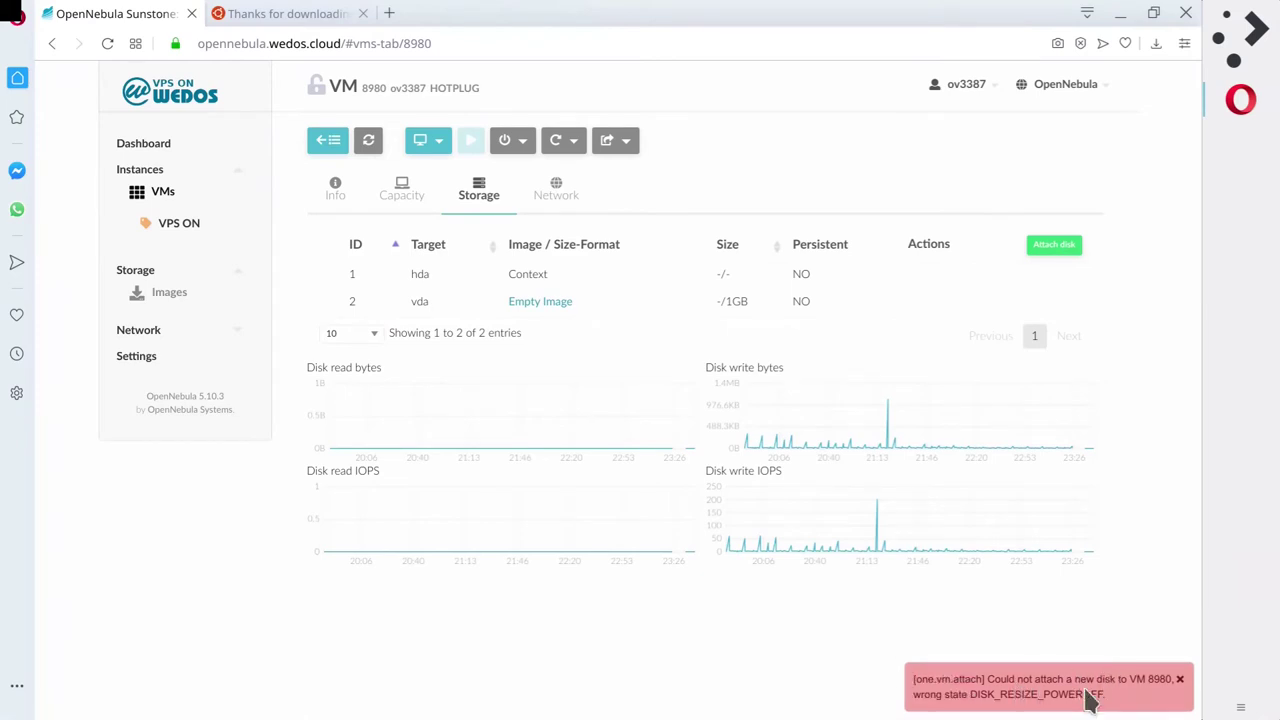
left_click(1179, 680)
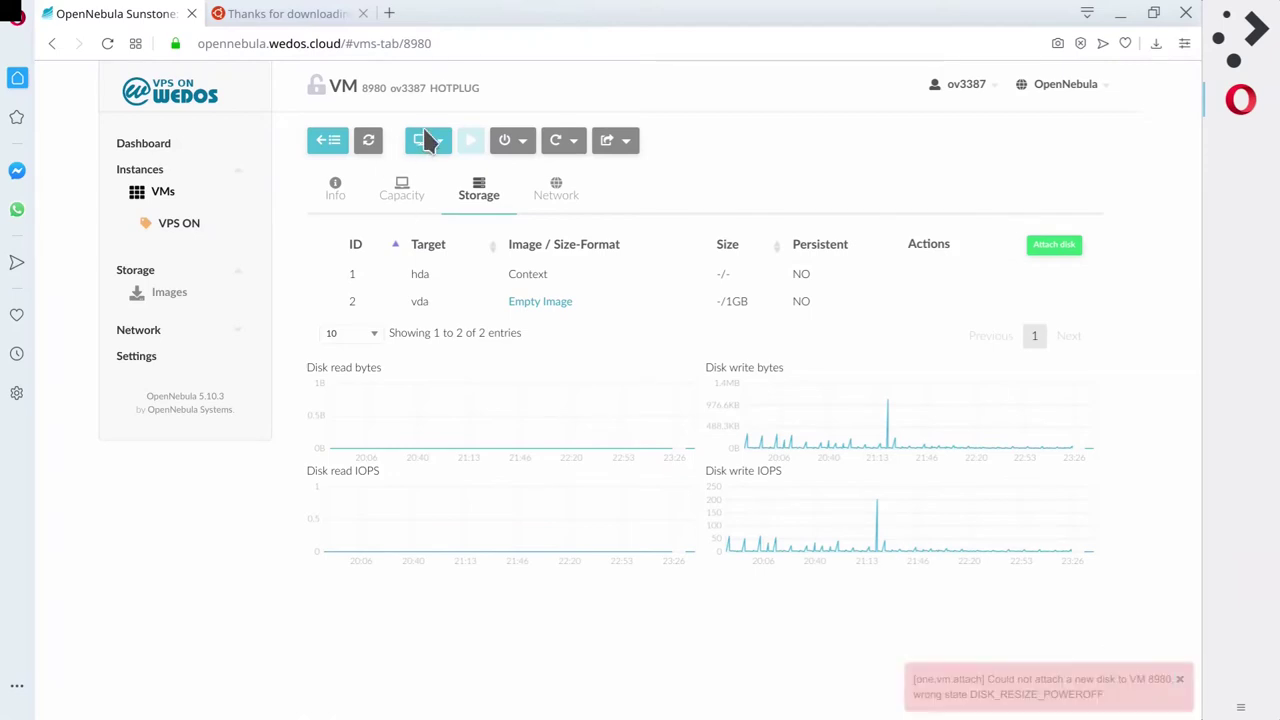
left_click(368, 141)
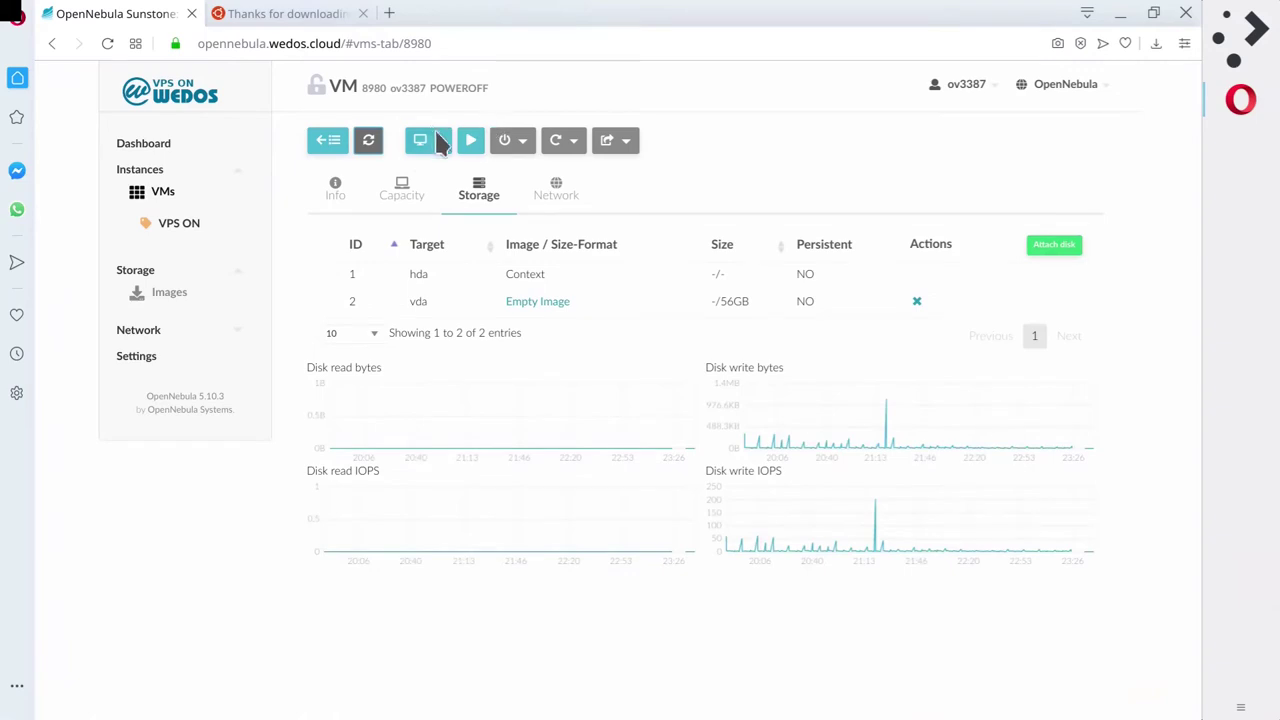
left_click(1045, 250)
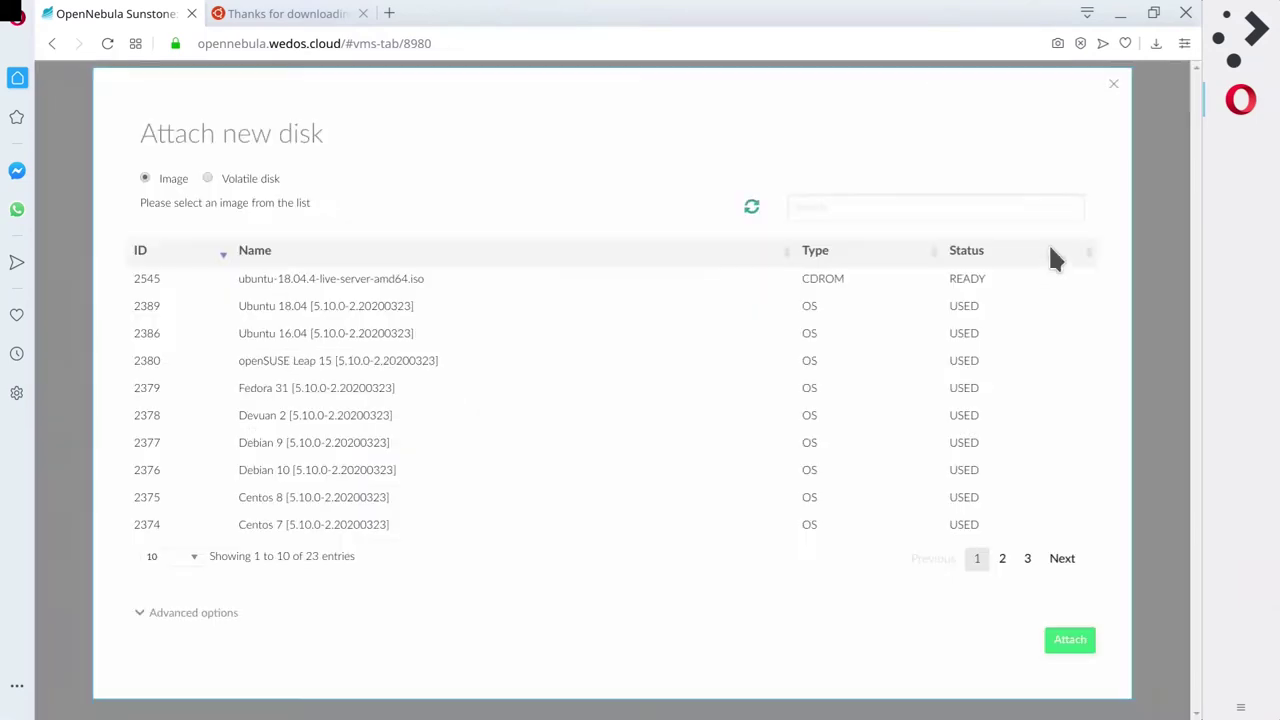
left_click(345, 286)
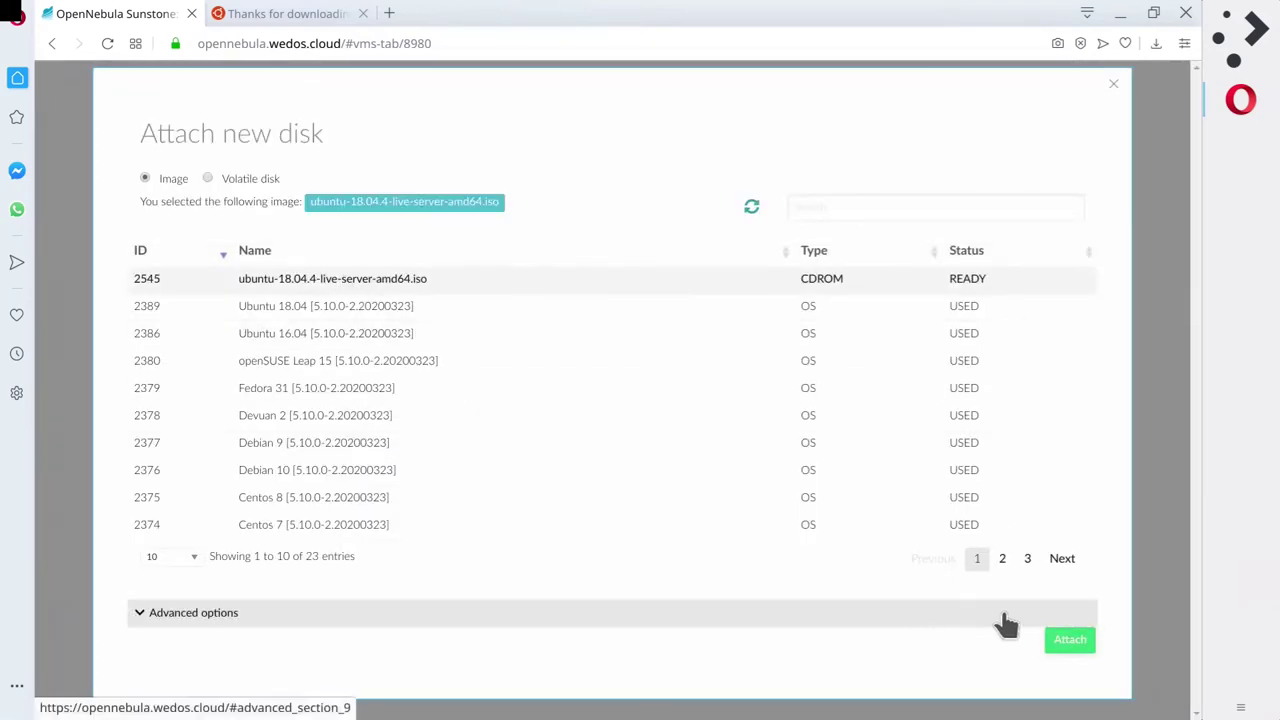
left_click(1066, 641)
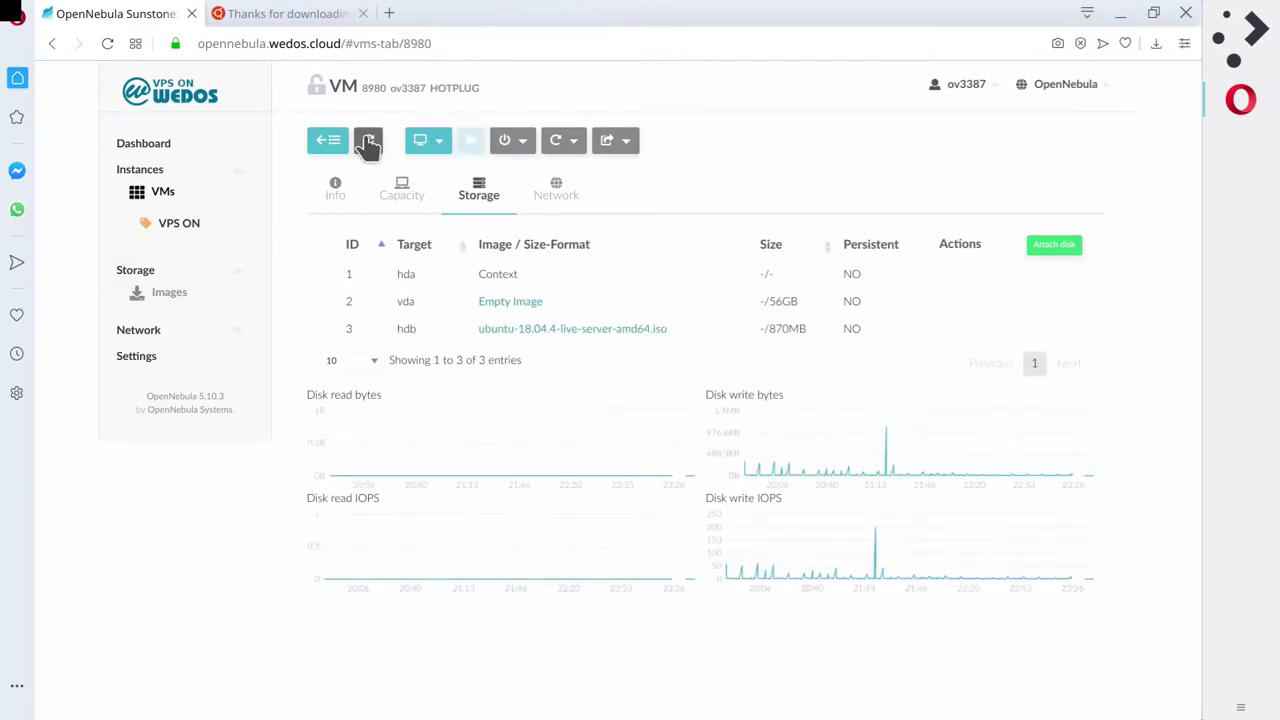
Resume VM 8980 with the Play button and refresh until it shows RUNNING.
left_click(368, 141)
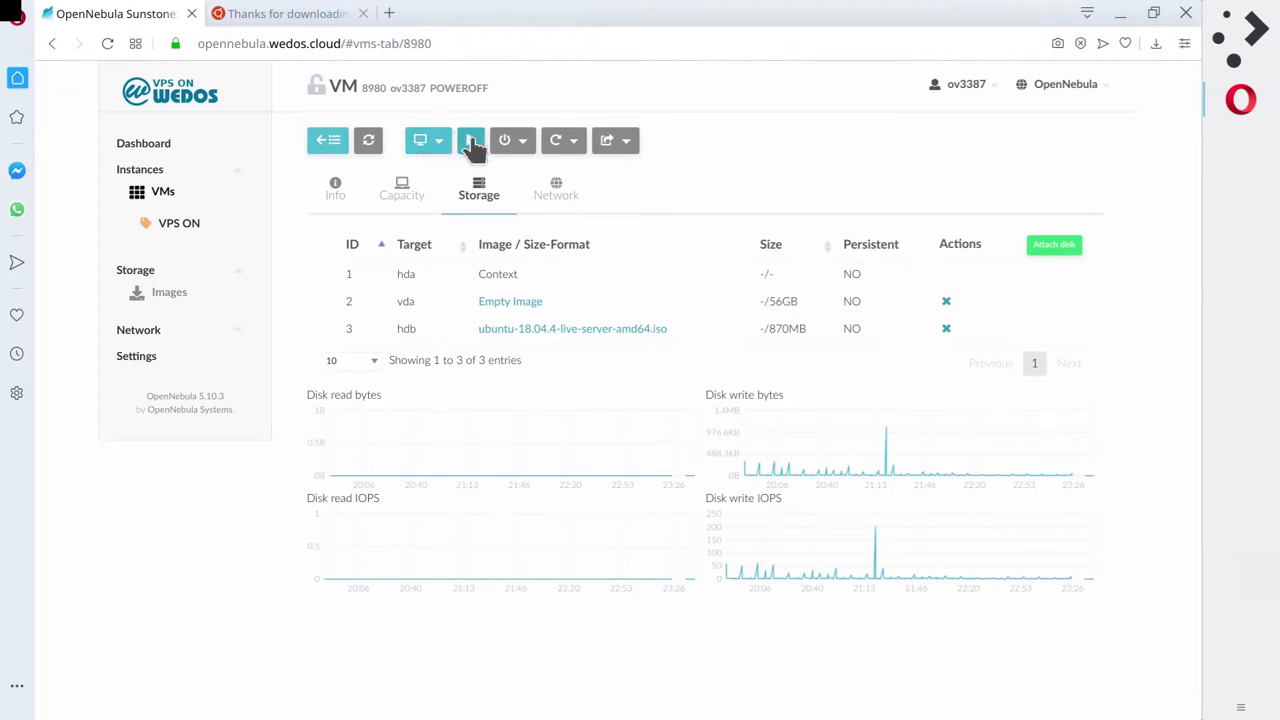
left_click(471, 143)
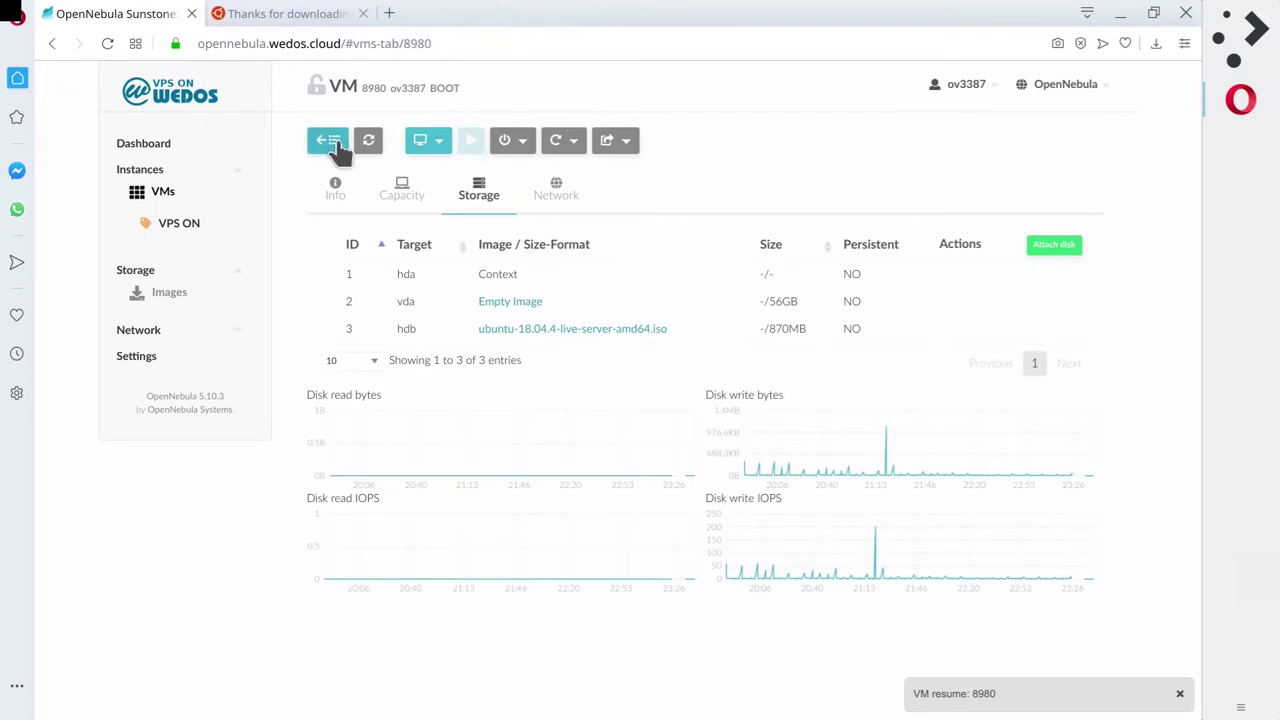
left_click(368, 140)
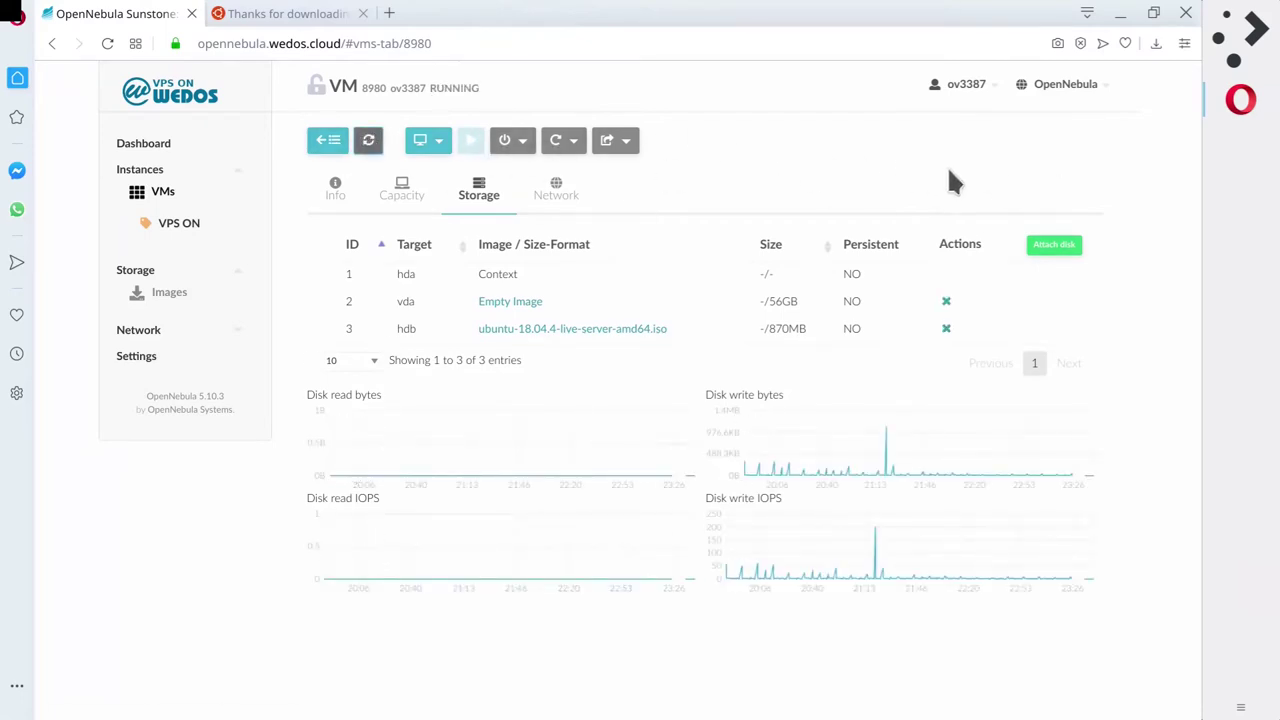
left_click(433, 145)
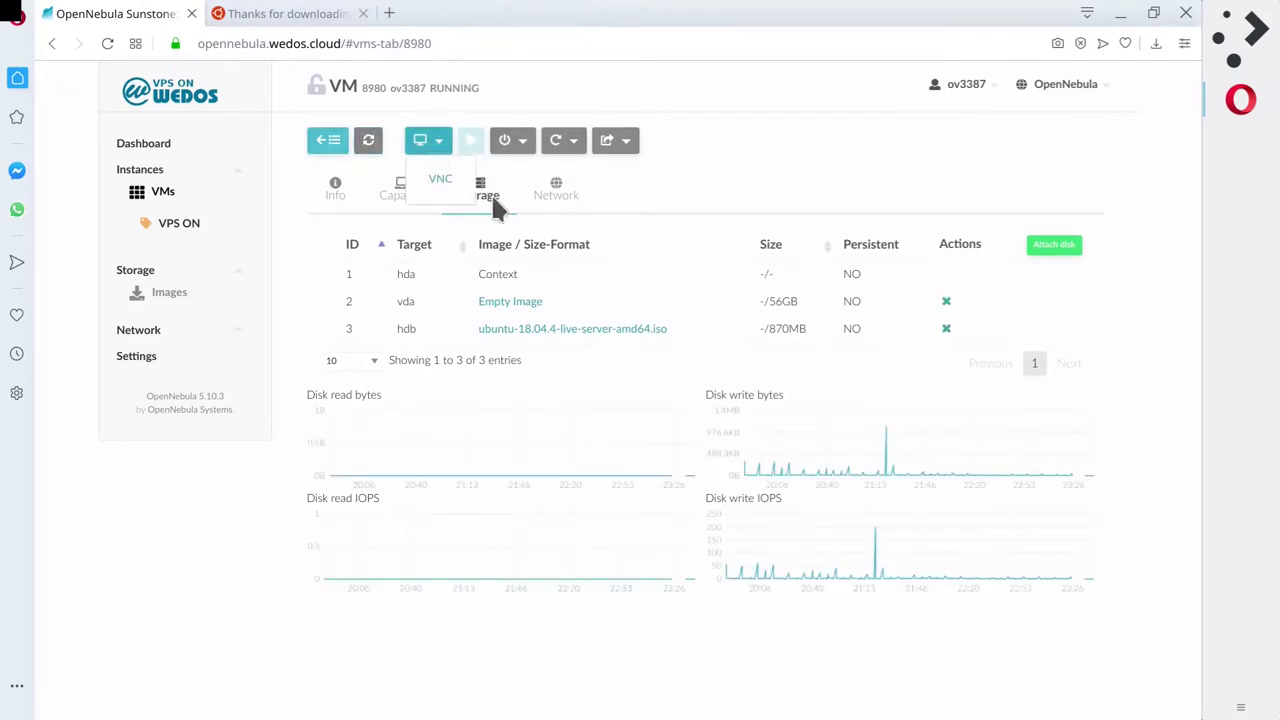
Restart VM 8980 from its VNC console with Ctrl+Alt+Del and press Esc for the SeaBIOS boot menu.
left_click(436, 178)
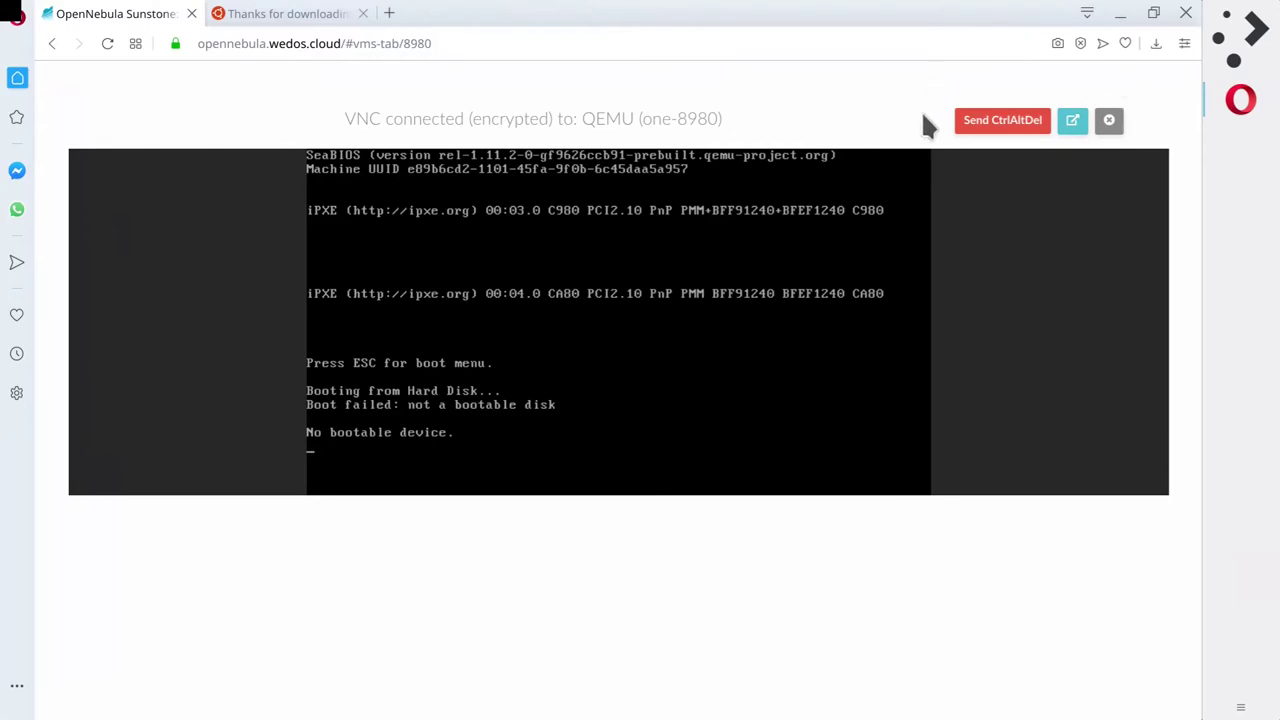
left_click(1020, 120)
left_click(1015, 128)
key("Escape")
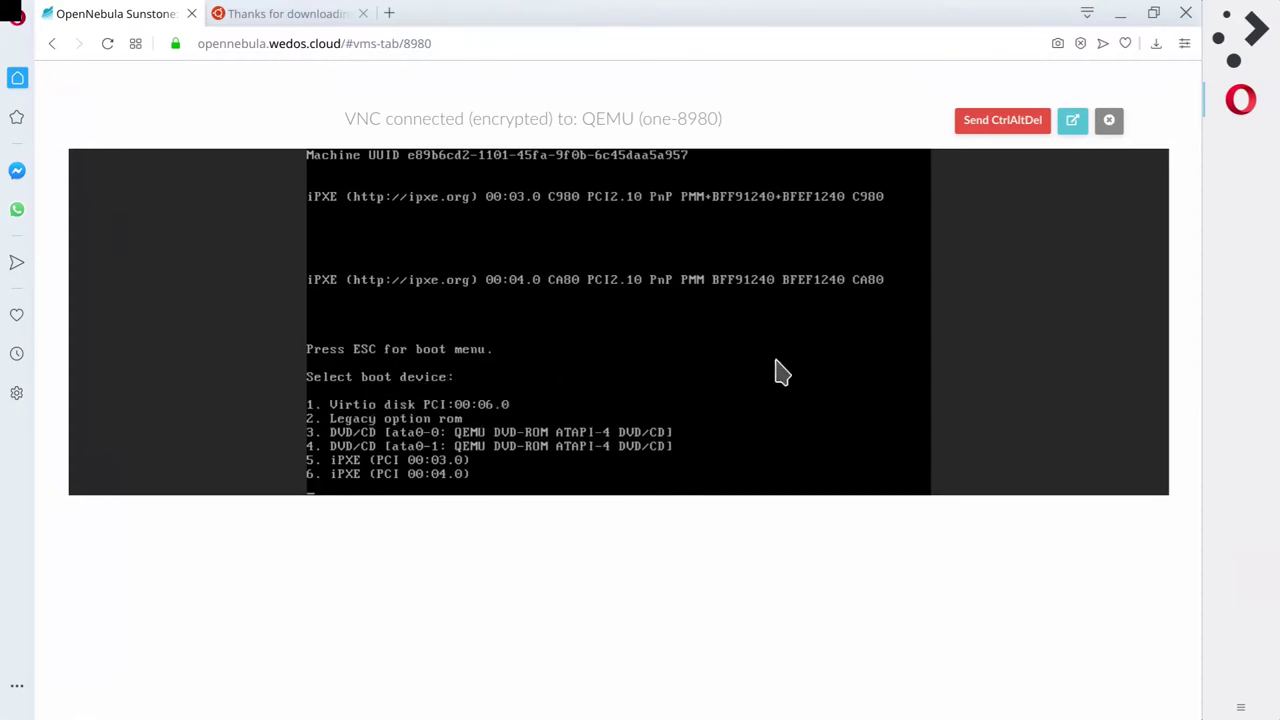
left_click(1028, 126)
Boot from the DVD/CD drive (option 3) and select English as the installer language.
key("3")
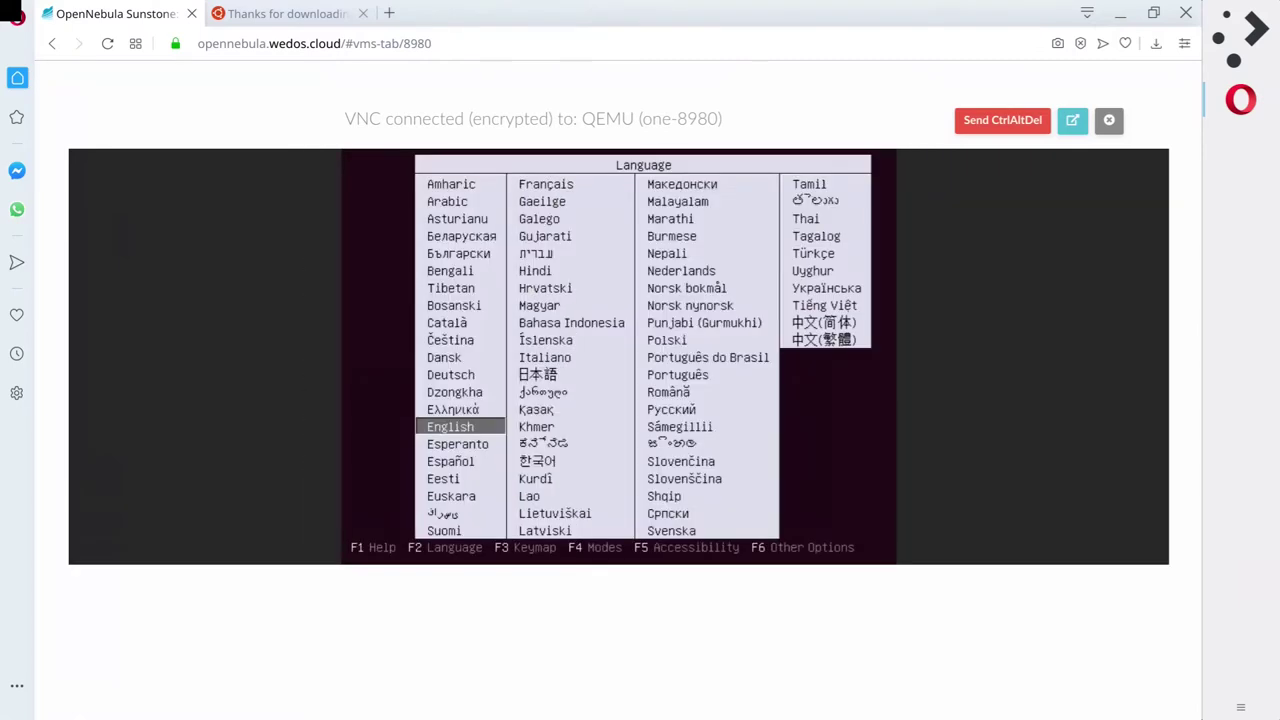
key("Up")
key("Down")
key("Return")
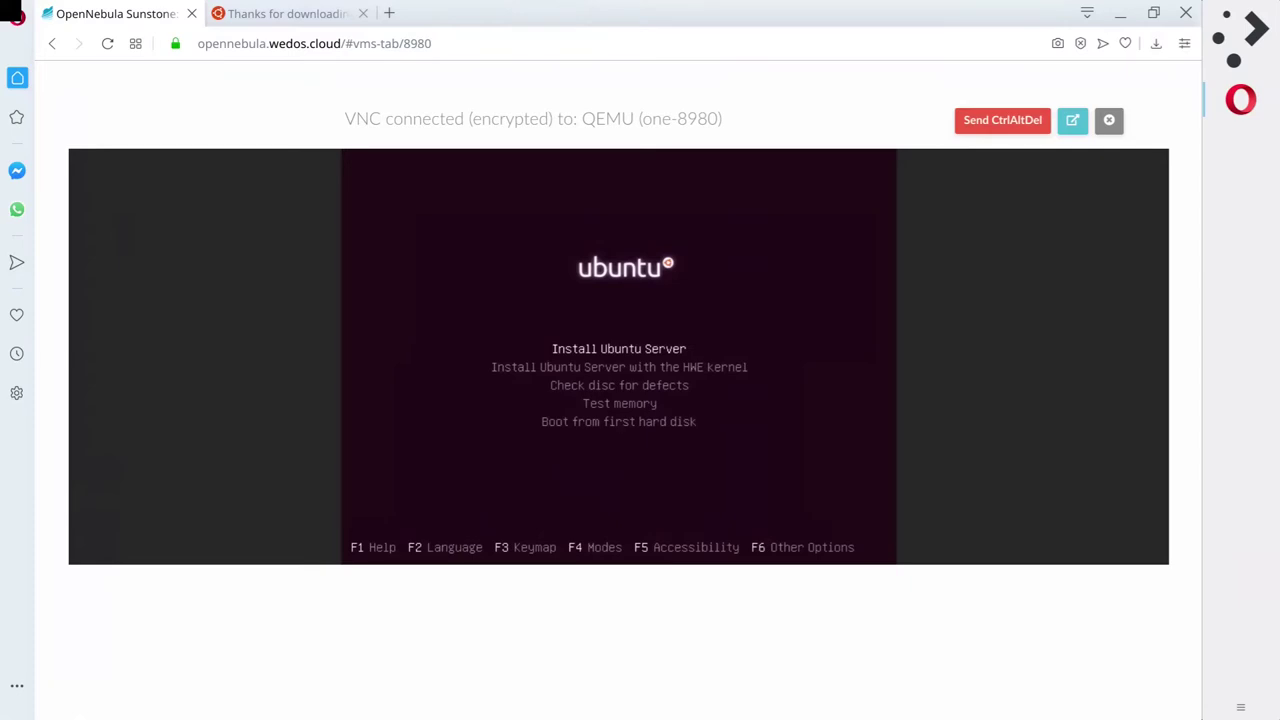
Browse the HWE kernel and disc check entries, returning to Install Ubuntu Server.
key("Down")
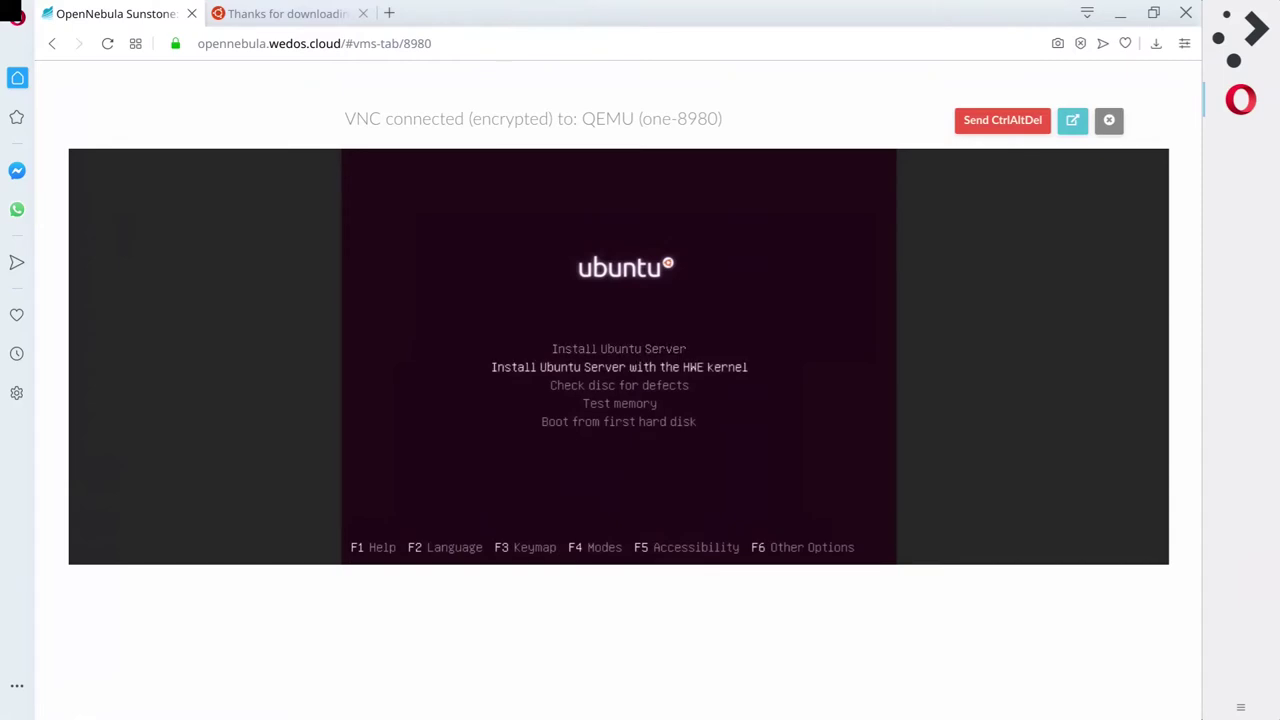
key("Up")
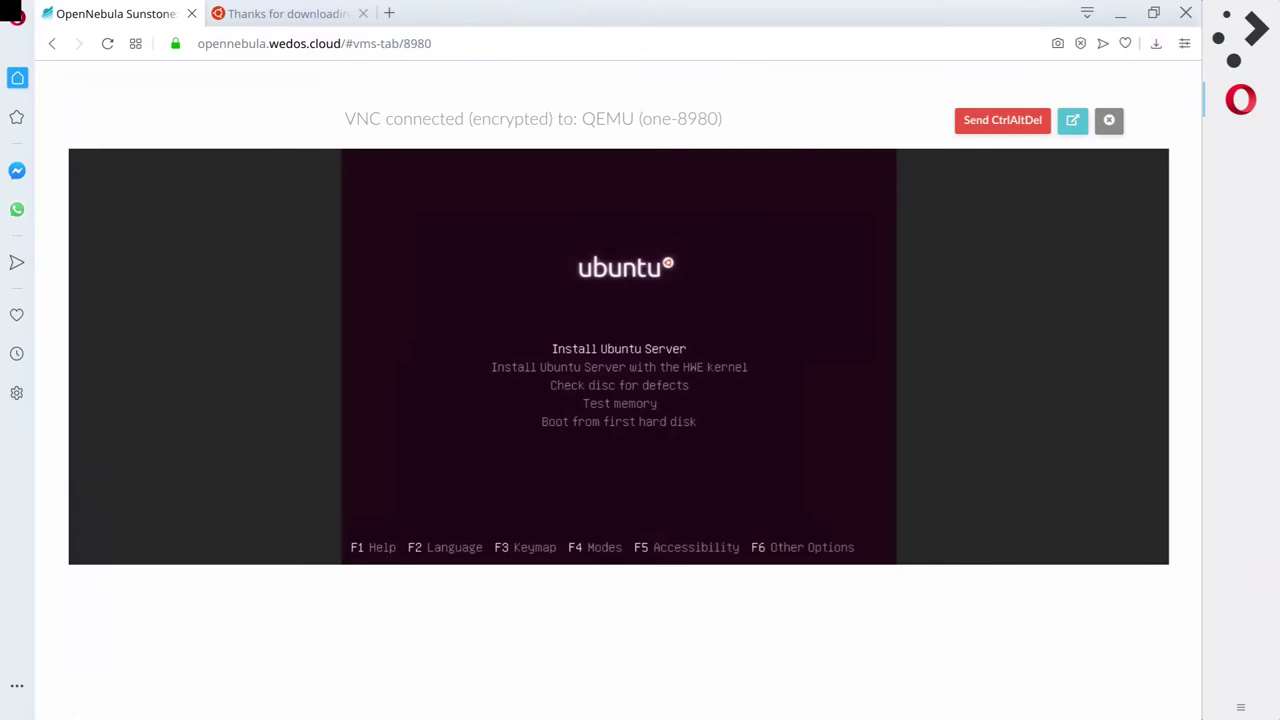
key("Down")
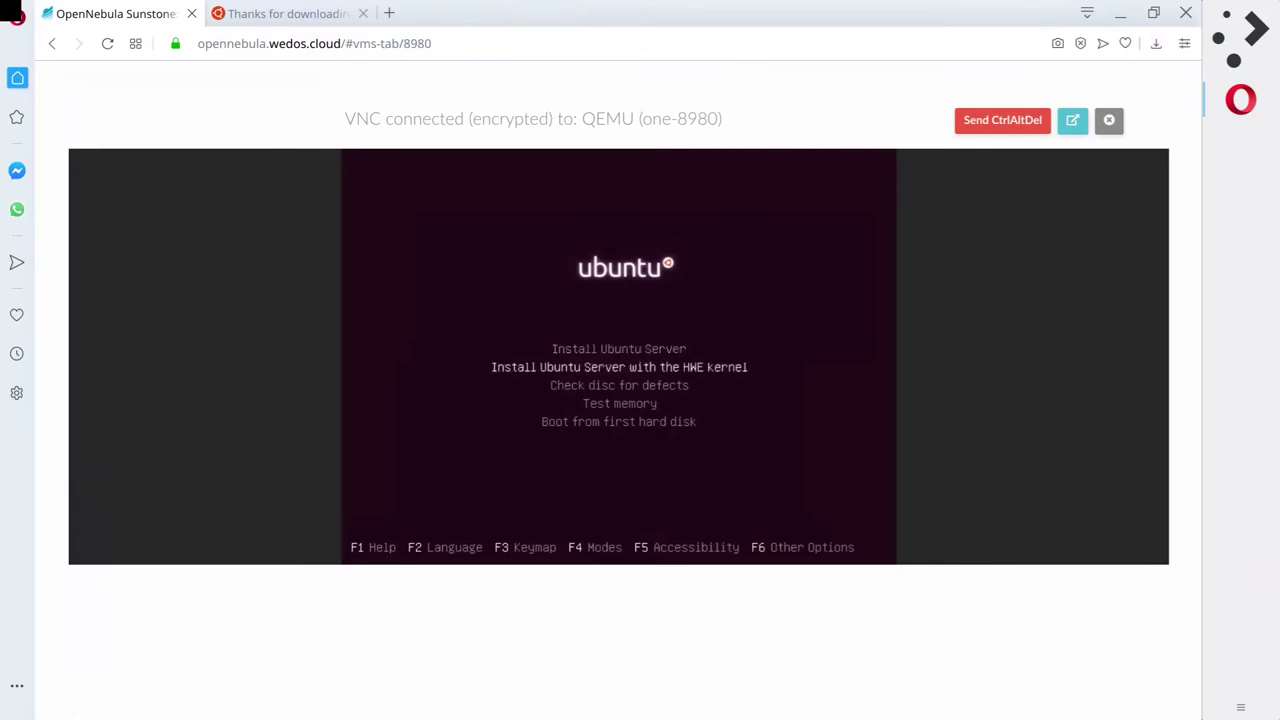
key("Down")
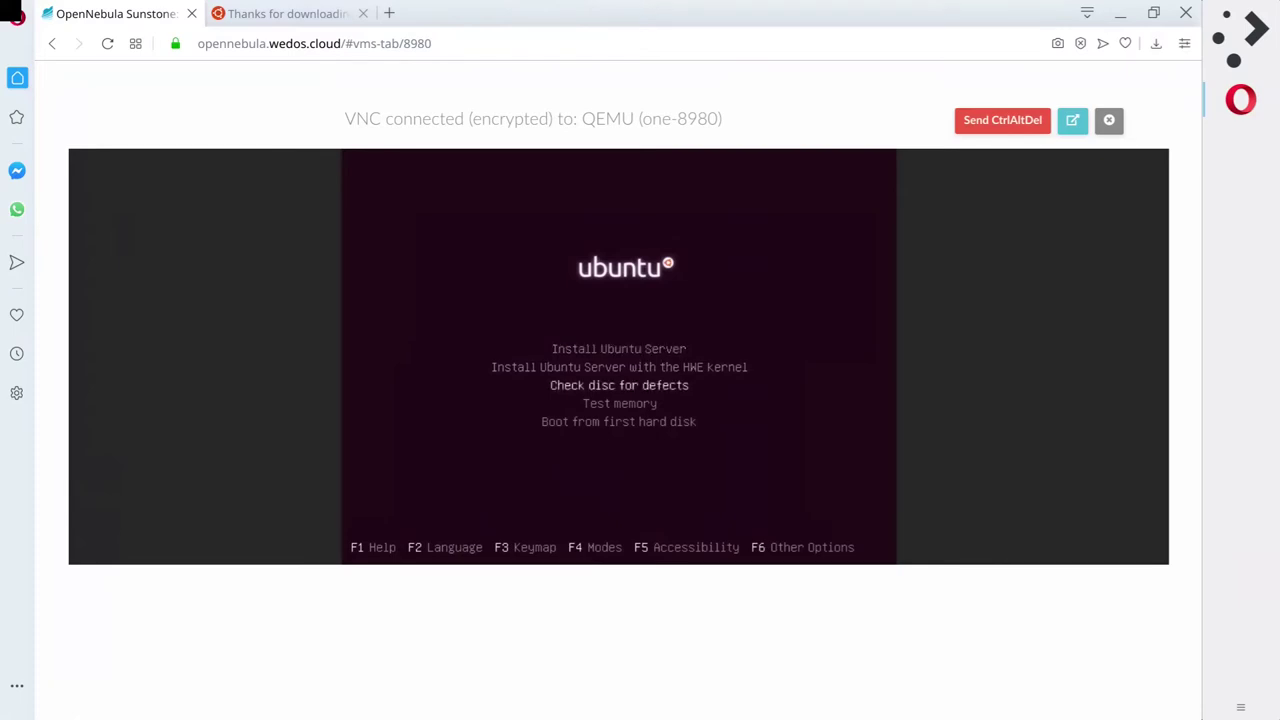
key("Up")
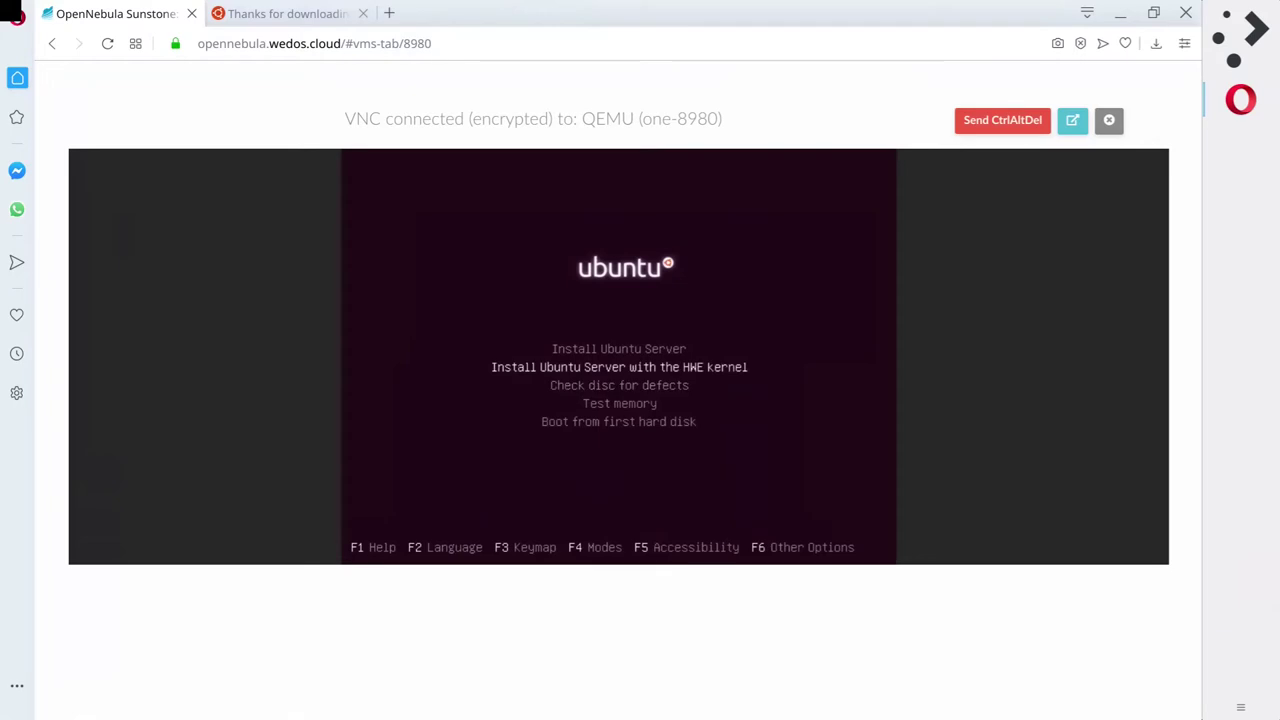
key("Up")
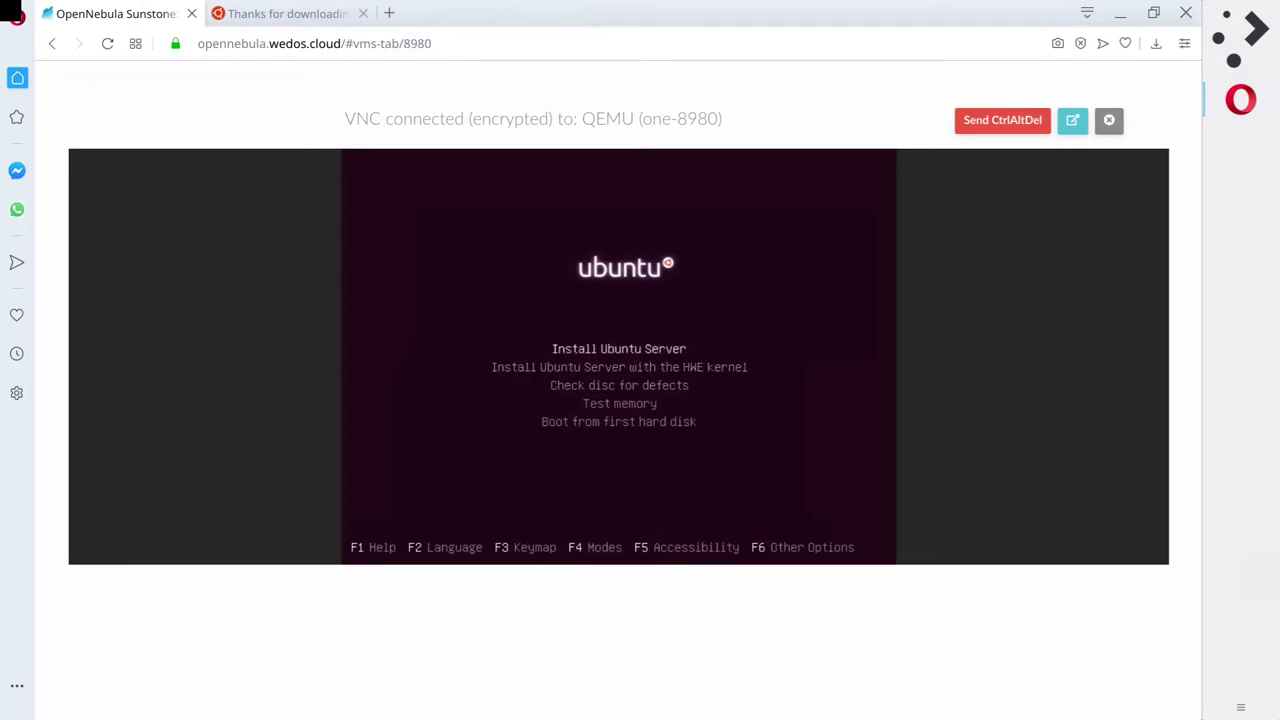
left_click(389, 16)
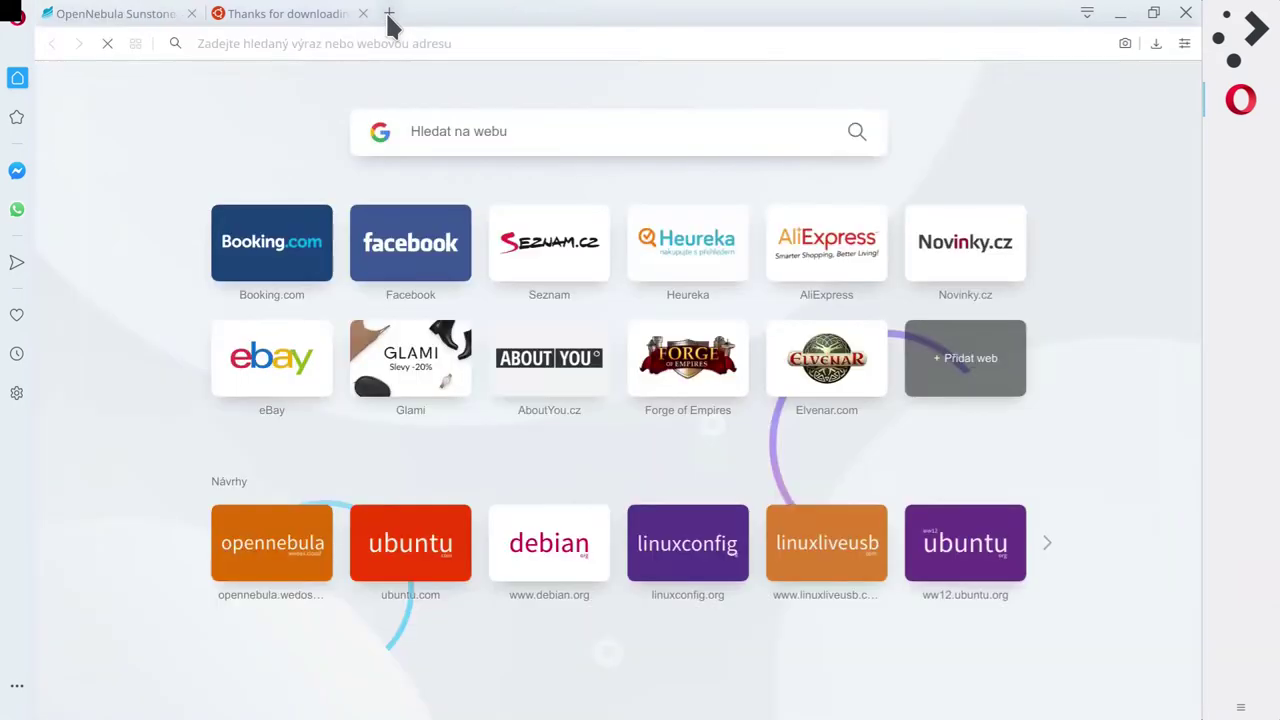
type("hwe kernel")
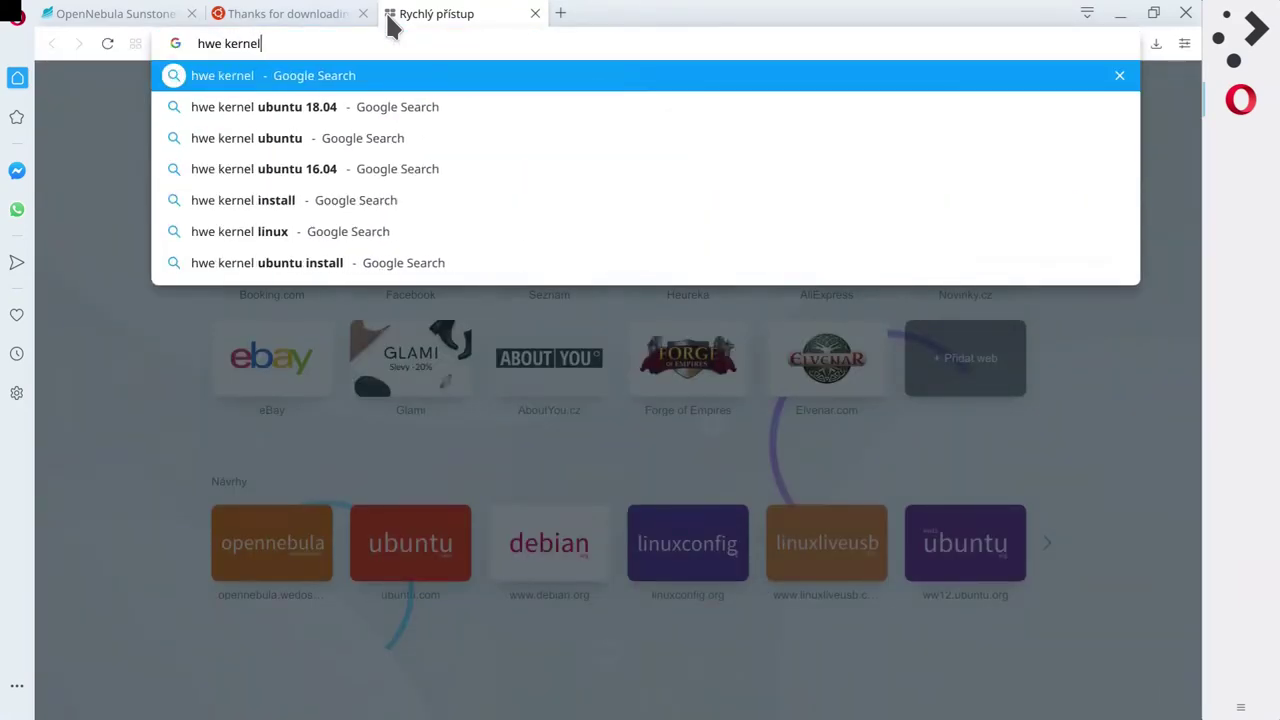
key("Return")
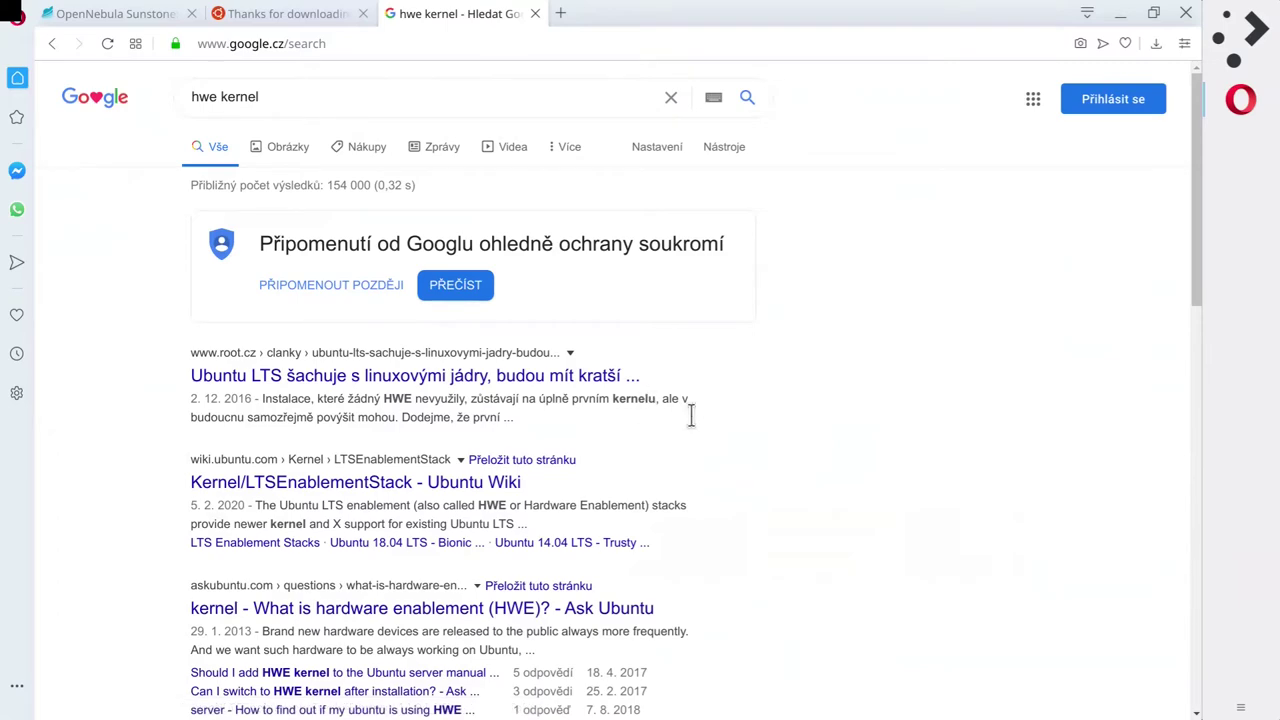
scroll(702, 492, "down", 3)
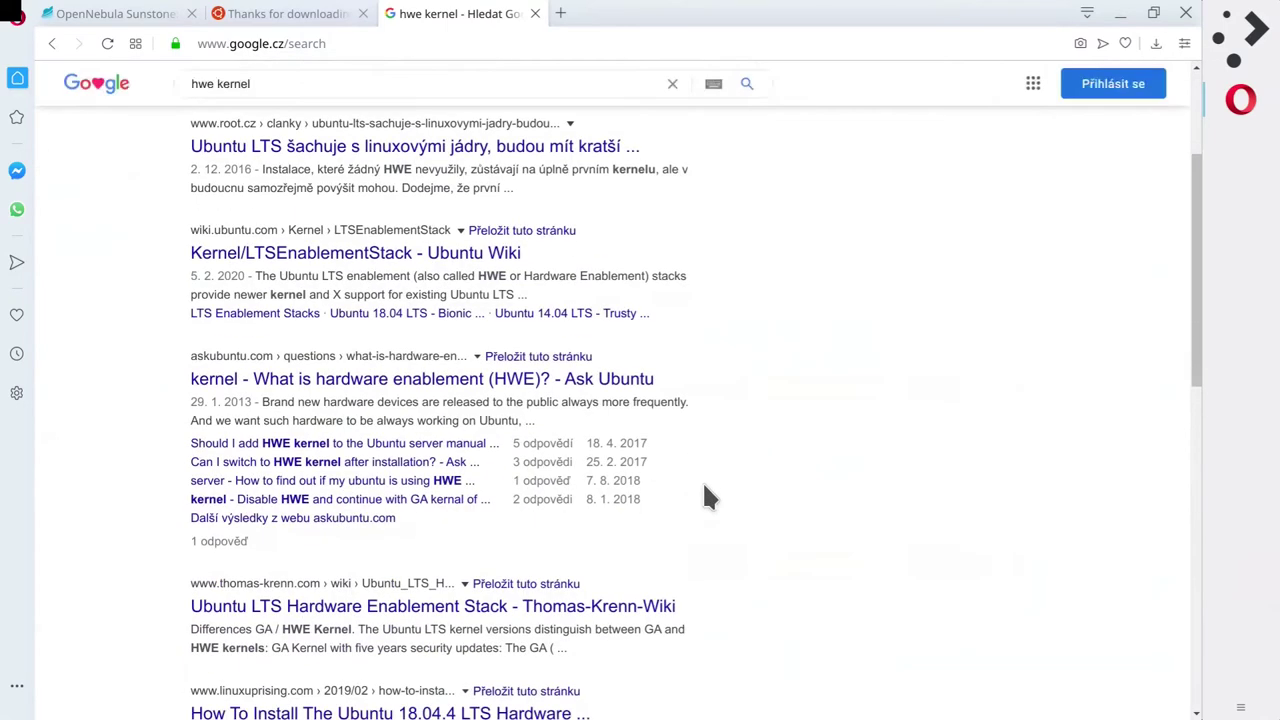
scroll(704, 497, "up", 3)
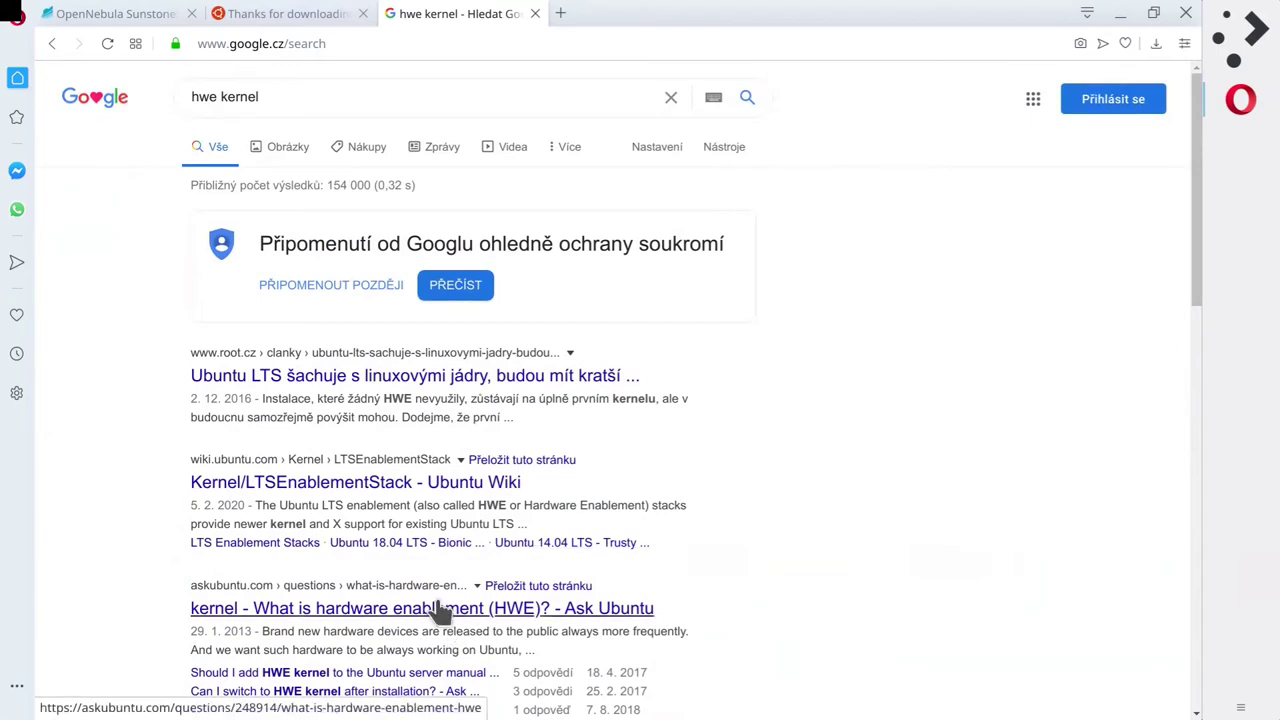
left_click(535, 14)
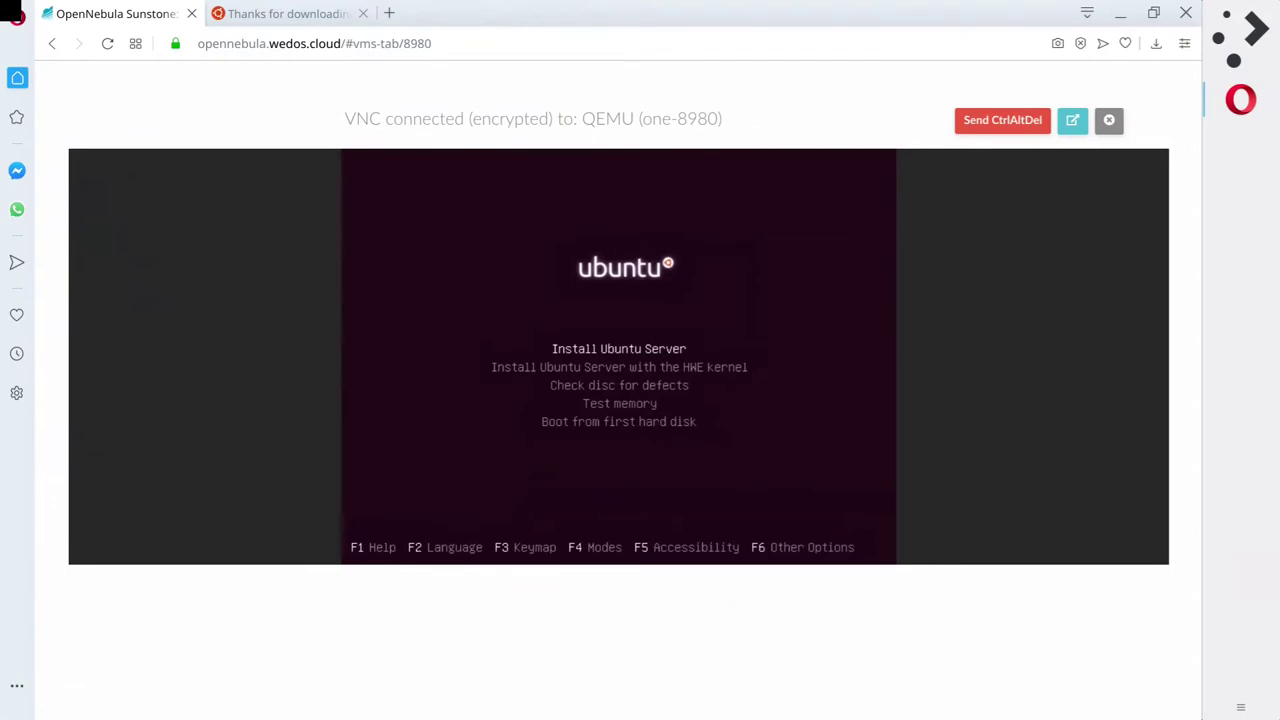
Launch the standard Install Ubuntu Server entry rather than the HWE kernel option.
key("Down")
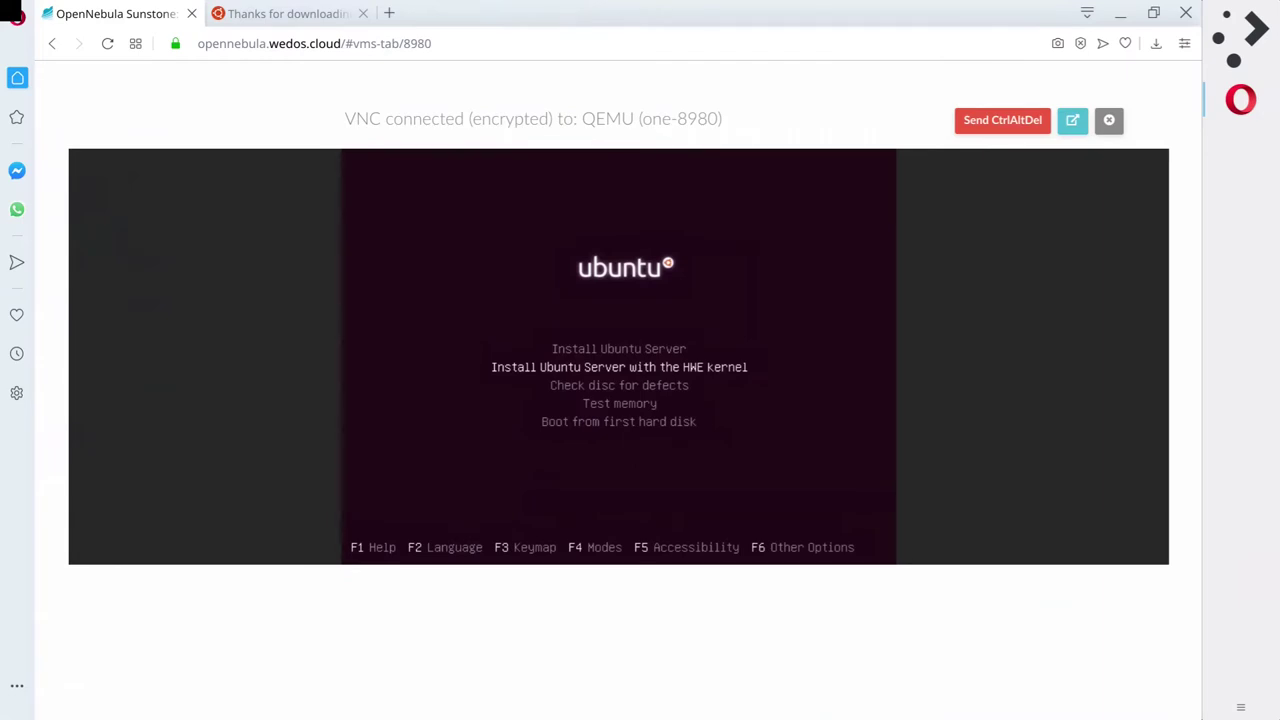
key("Up")
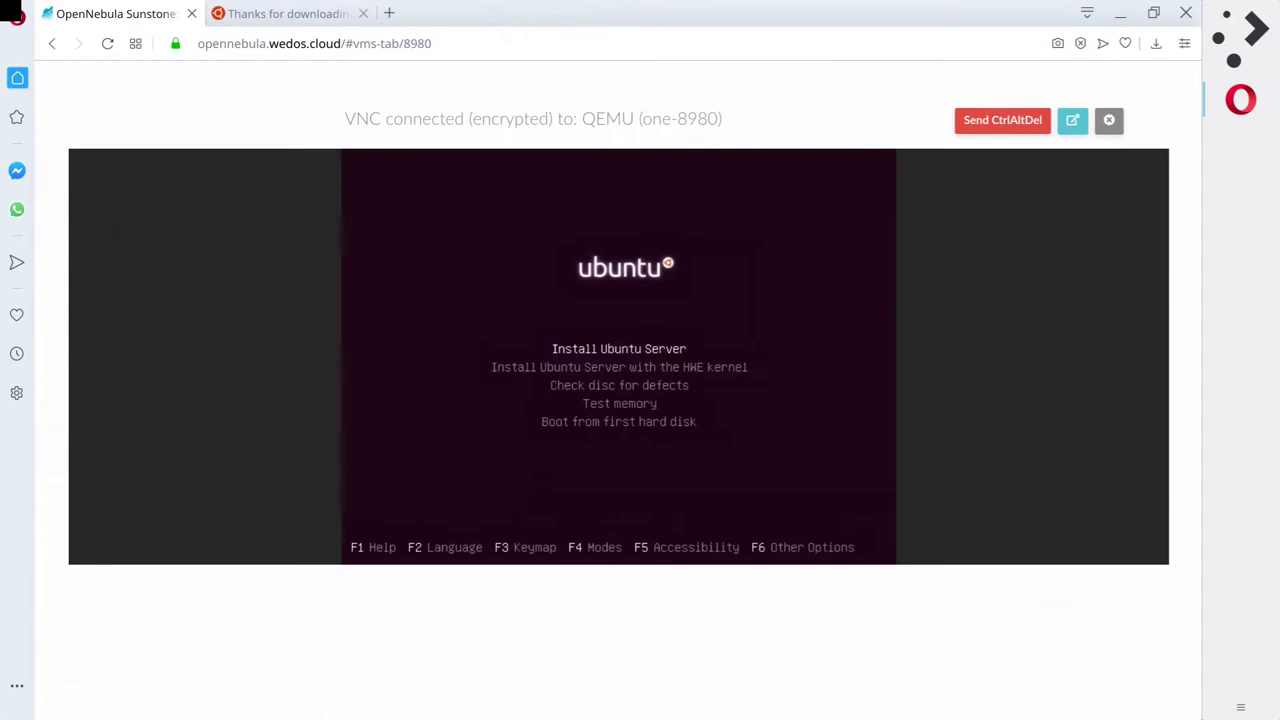
key("Return")
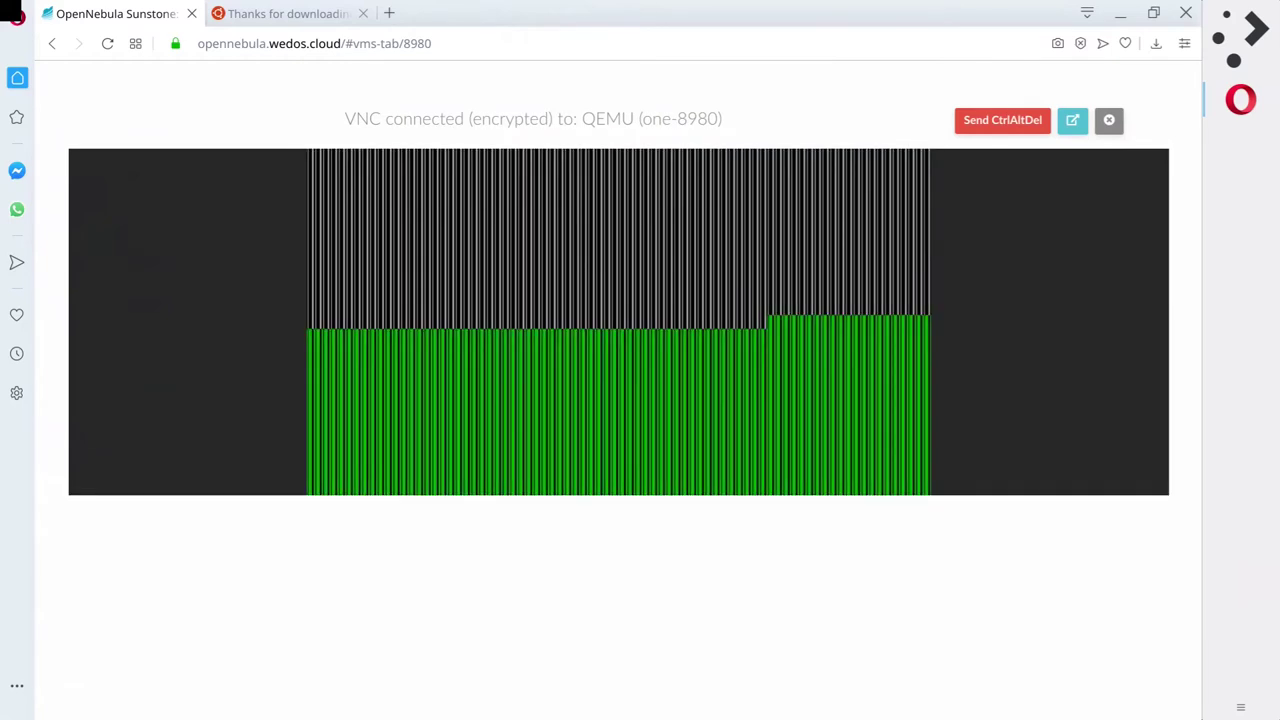
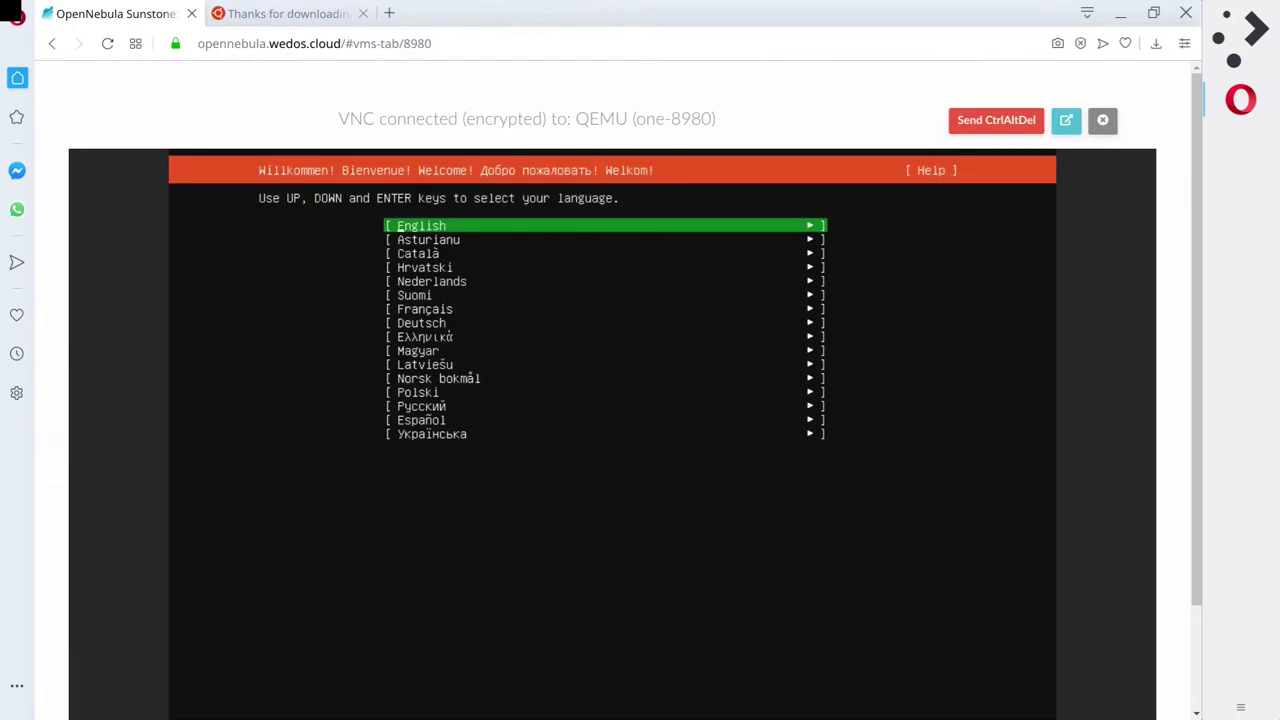
Keep English as the installer language and accept the English (US) keyboard layout.
key("Down")
key("Up")
key("Return")
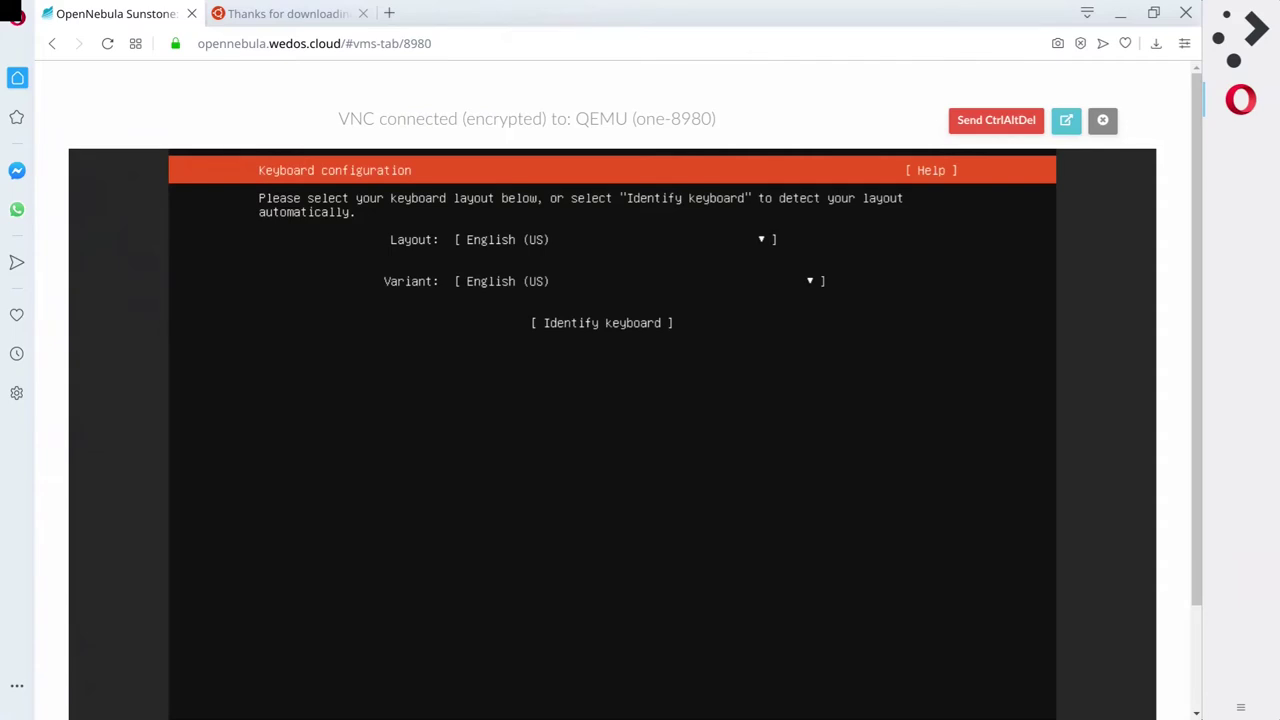
key("Return")
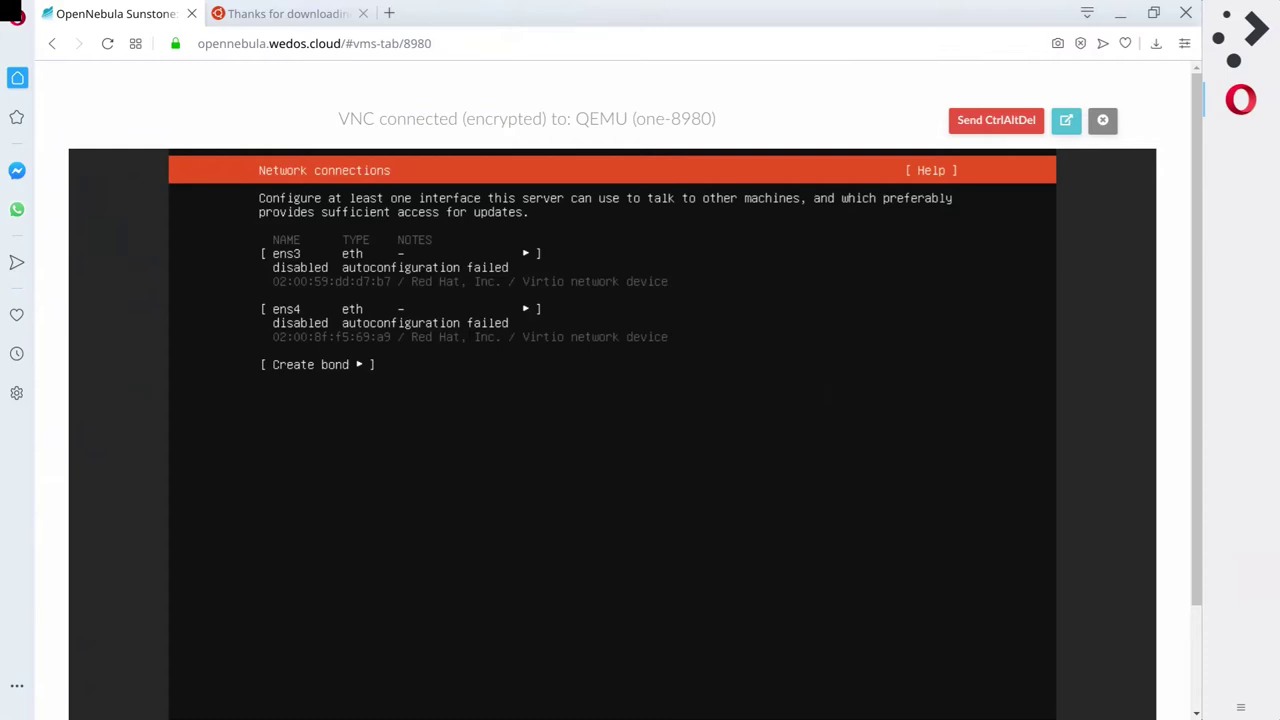
Select the ens3 interface and open its menu of Info, Edit IPv4, Edit IPv6 and VLAN actions.
key("Up")
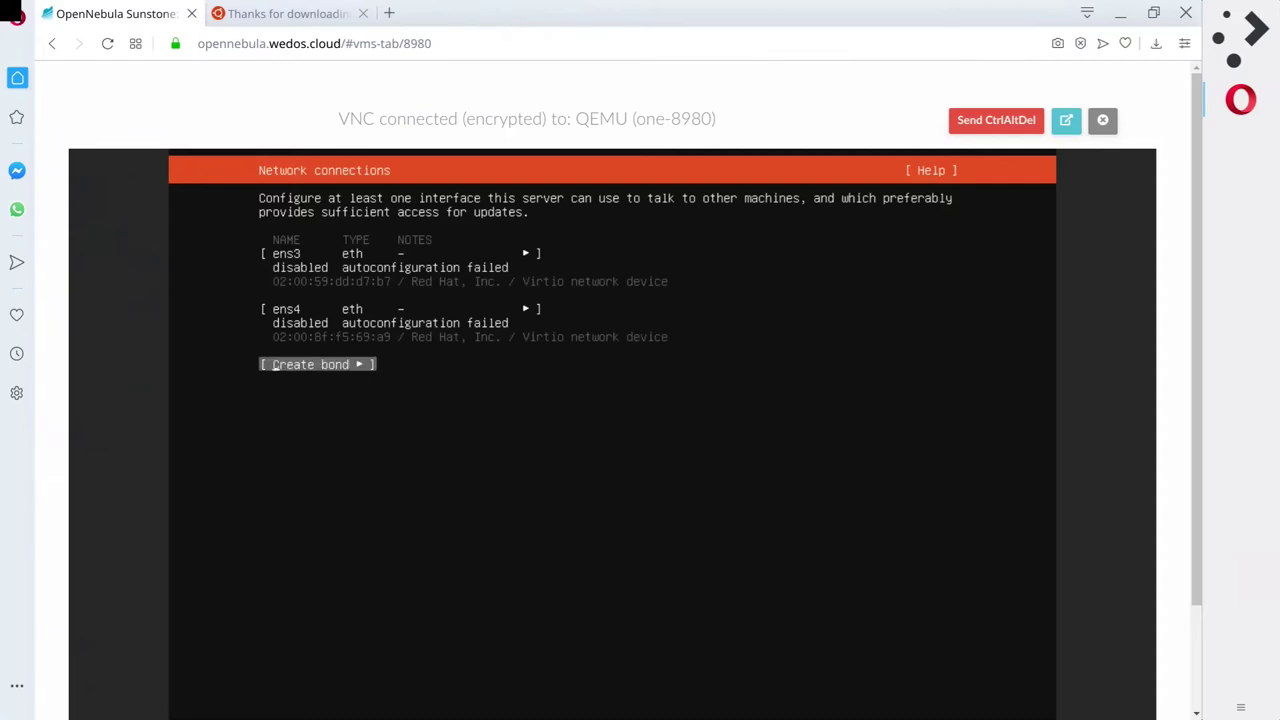
key("Up")
key("Up")
key("Up")
key("Down")
key("Down")
key("Down")
key("Down")
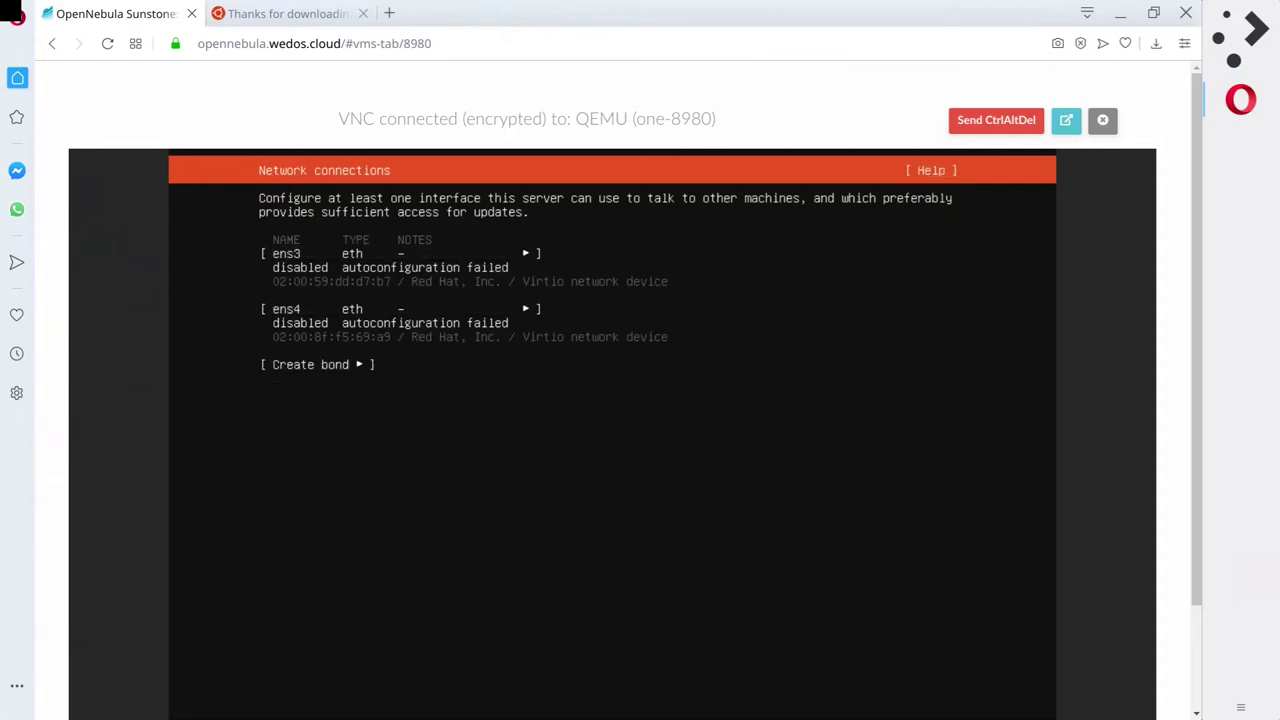
key("Up")
key("Up")
key("Up")
key("Up")
key("Down")
key("Down")
key("Down")
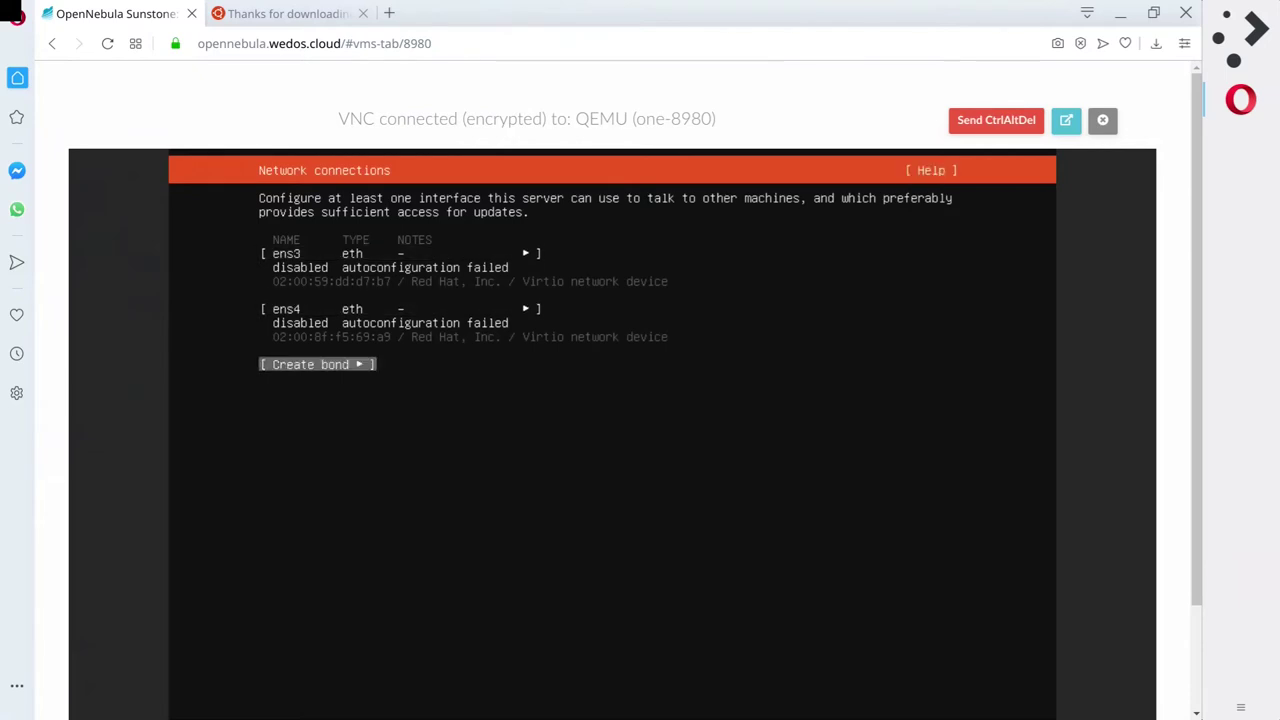
key("Up")
key("Up")
key("Down")
key("Up")
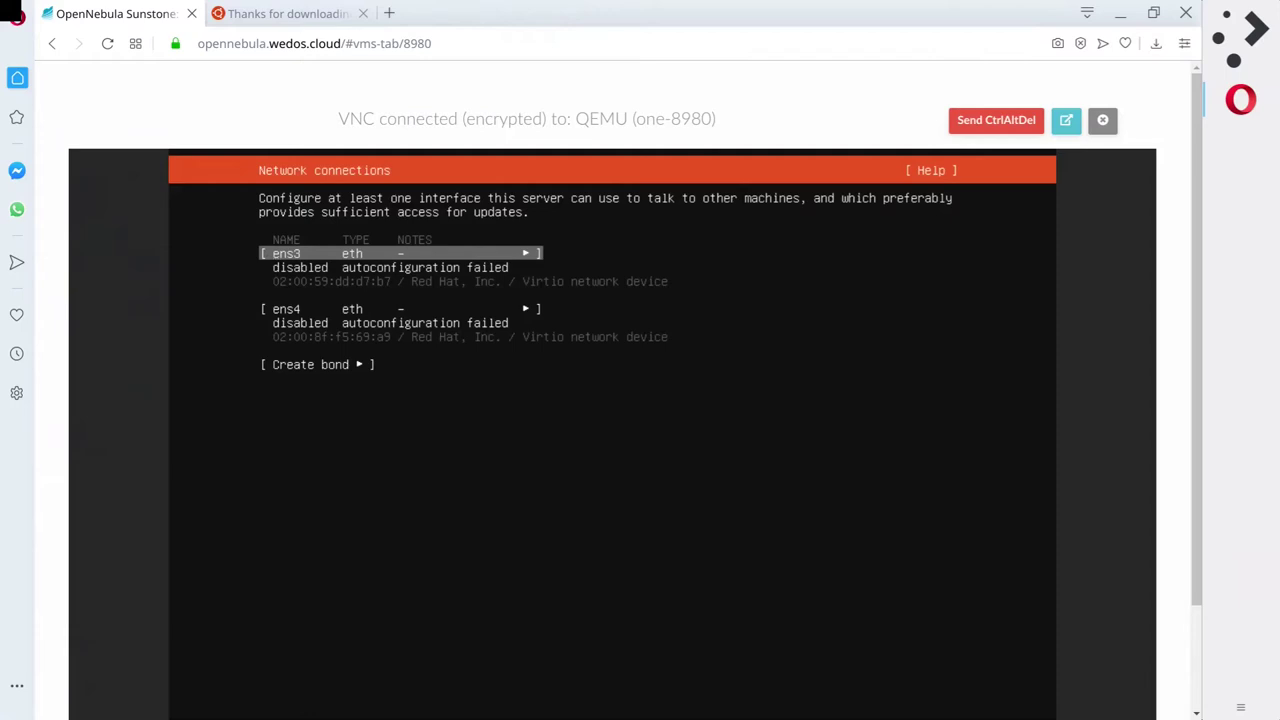
key("Down")
key("Up")
key("Down")
key("Up")
key("Down")
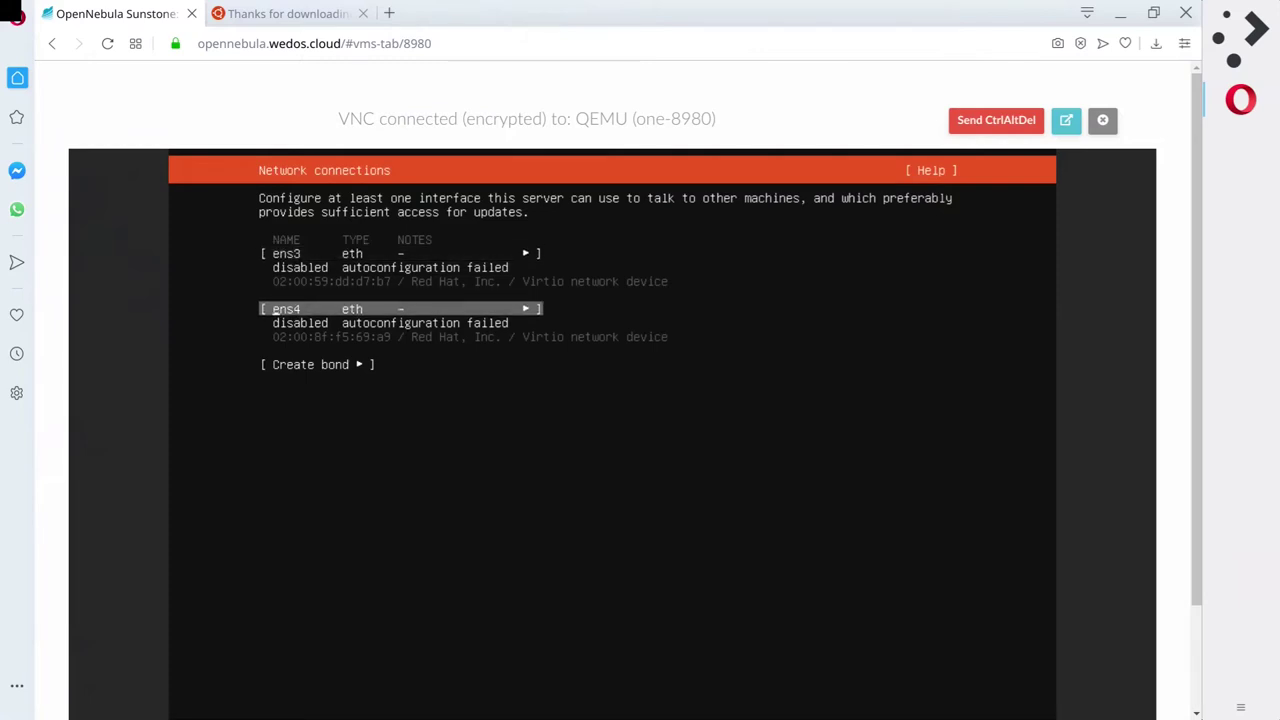
key("Down")
key("Up")
key("Up")
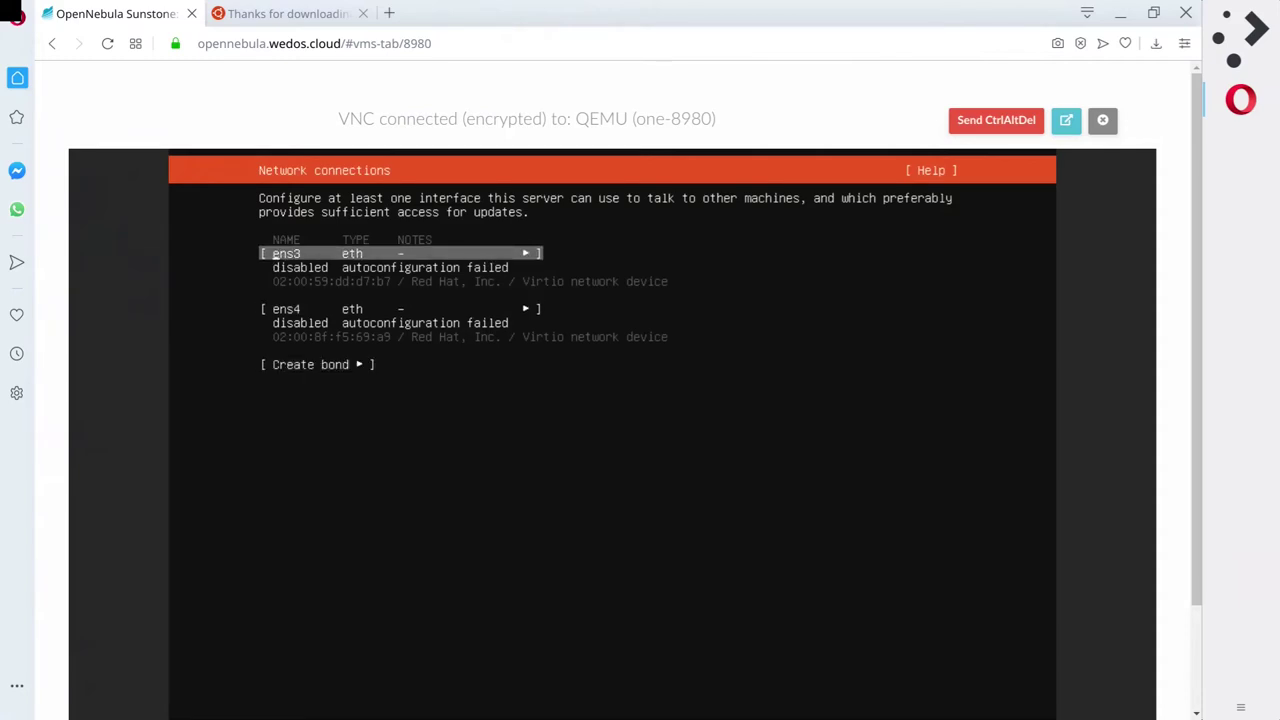
key("Down")
key("Up")
key("Return")
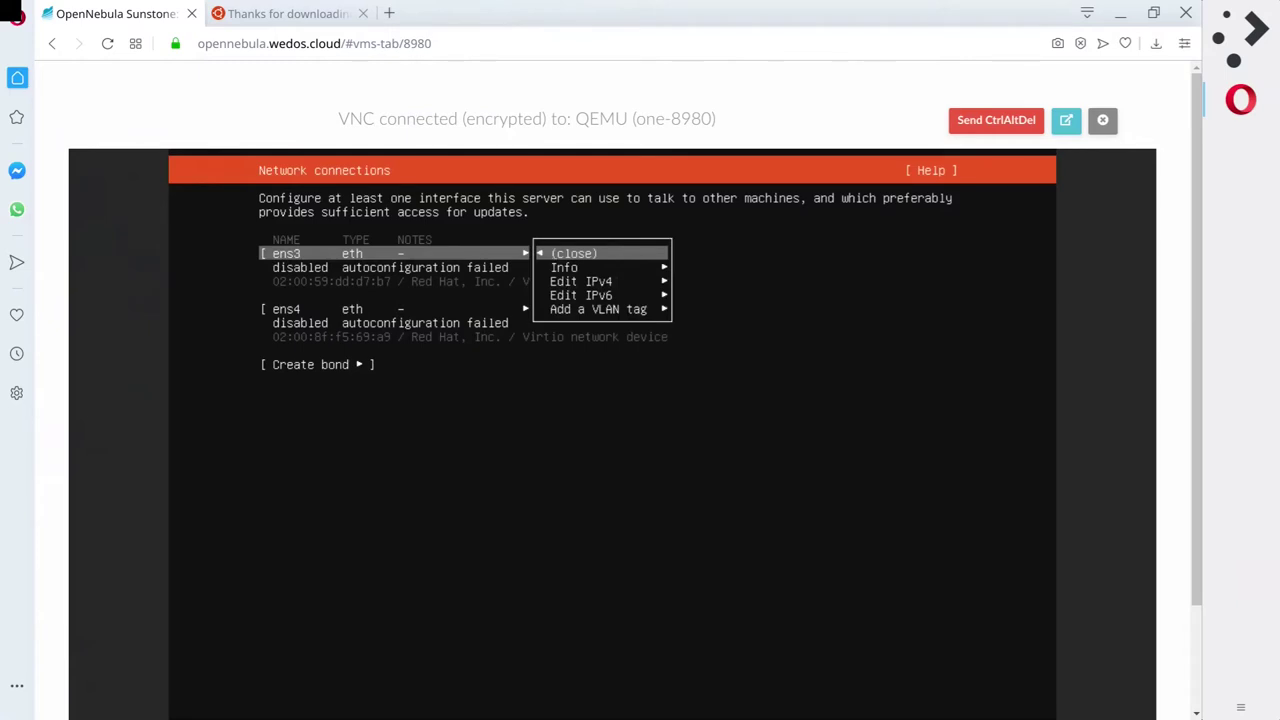
Look through the ens3 actions, close the menu, and review the network screen's other options.
key("Down")
key("Down")
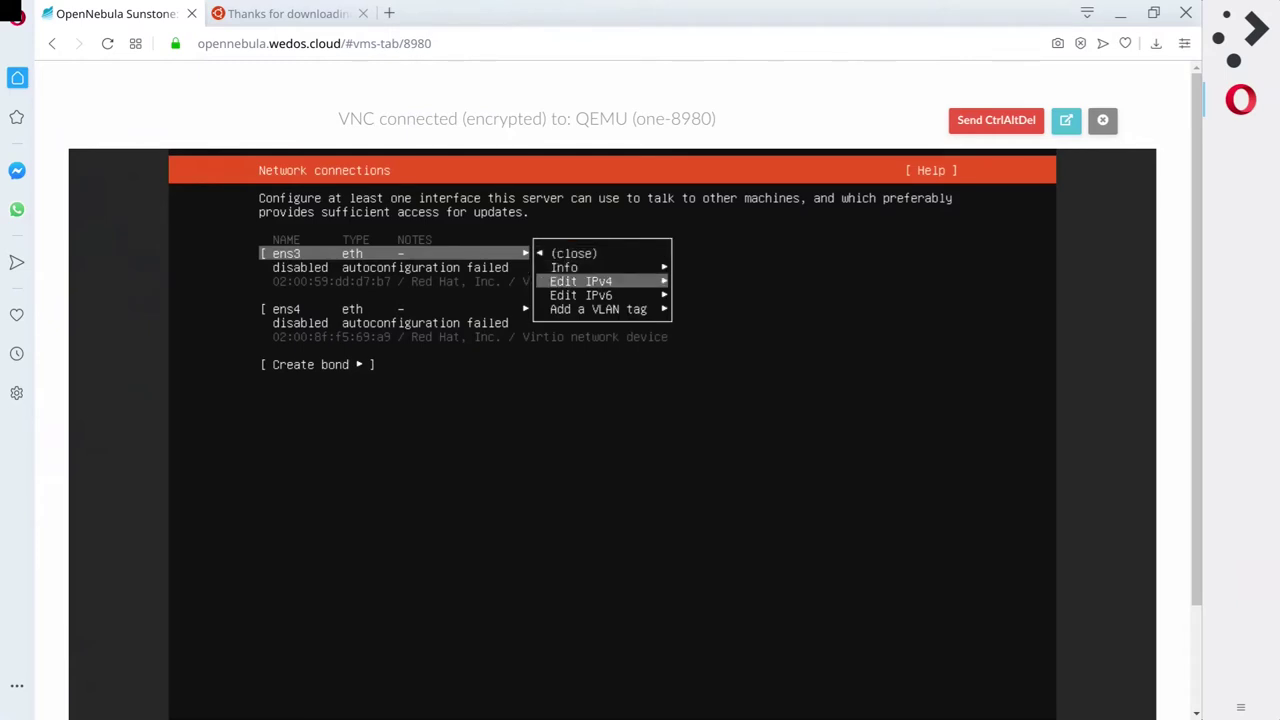
key("Down")
key("Down")
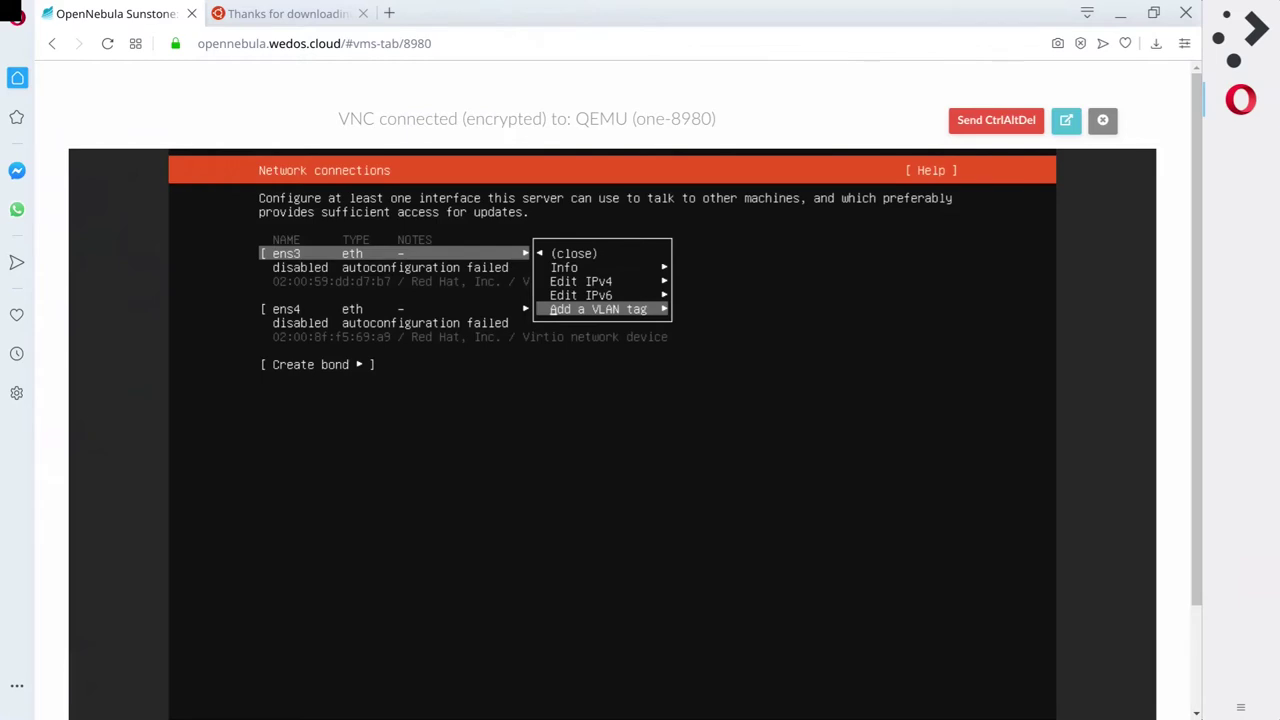
left_click_drag(1192, 408, 1186, 510)
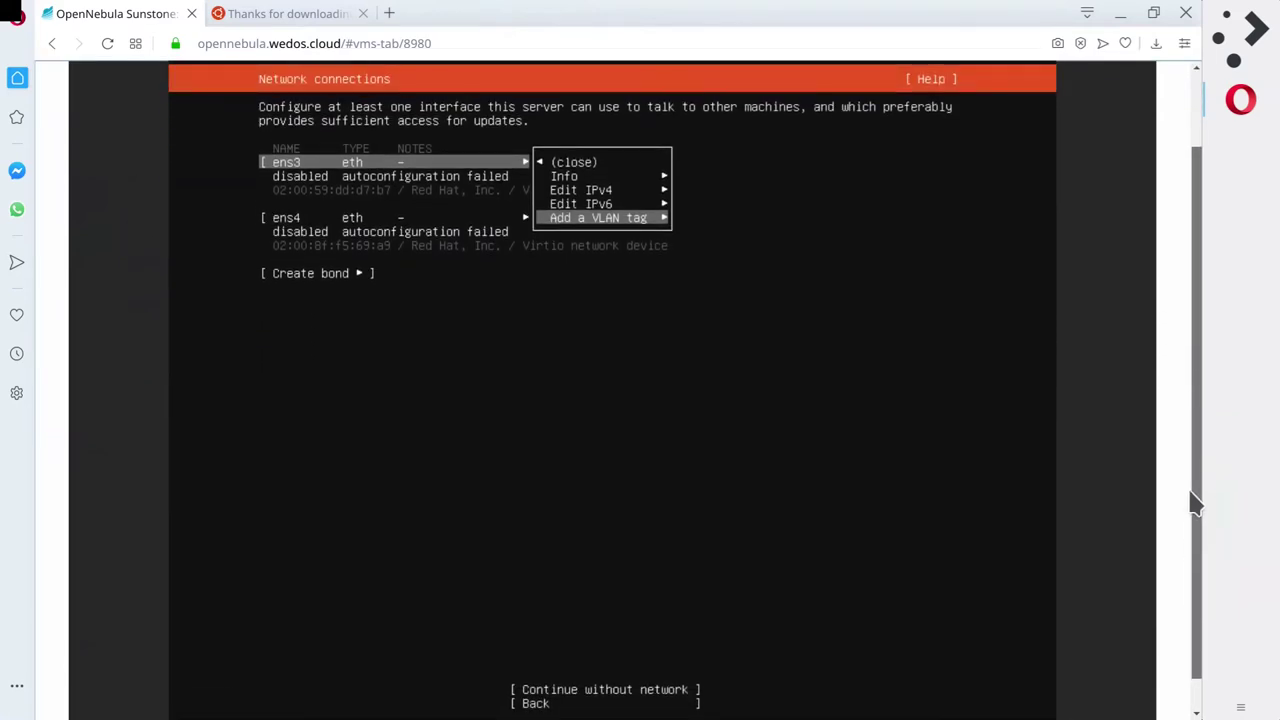
scroll(1191, 494, "up", 2)
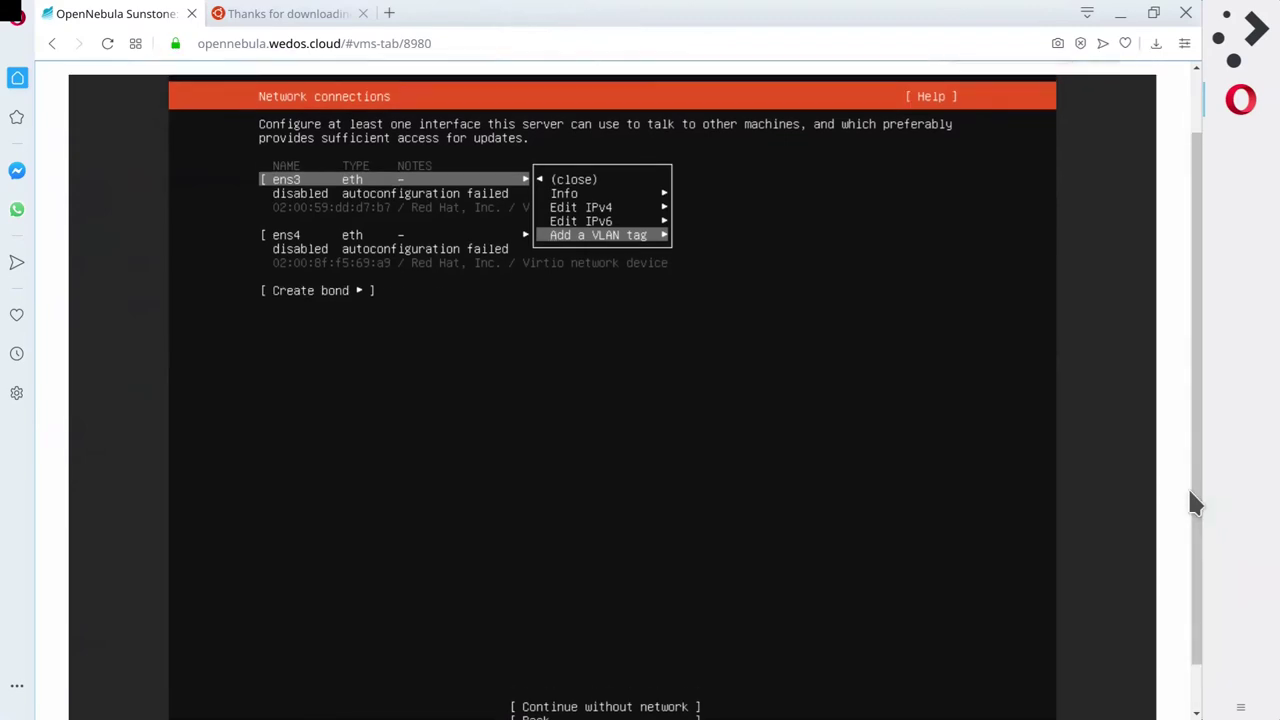
scroll(1190, 491, "down", 2)
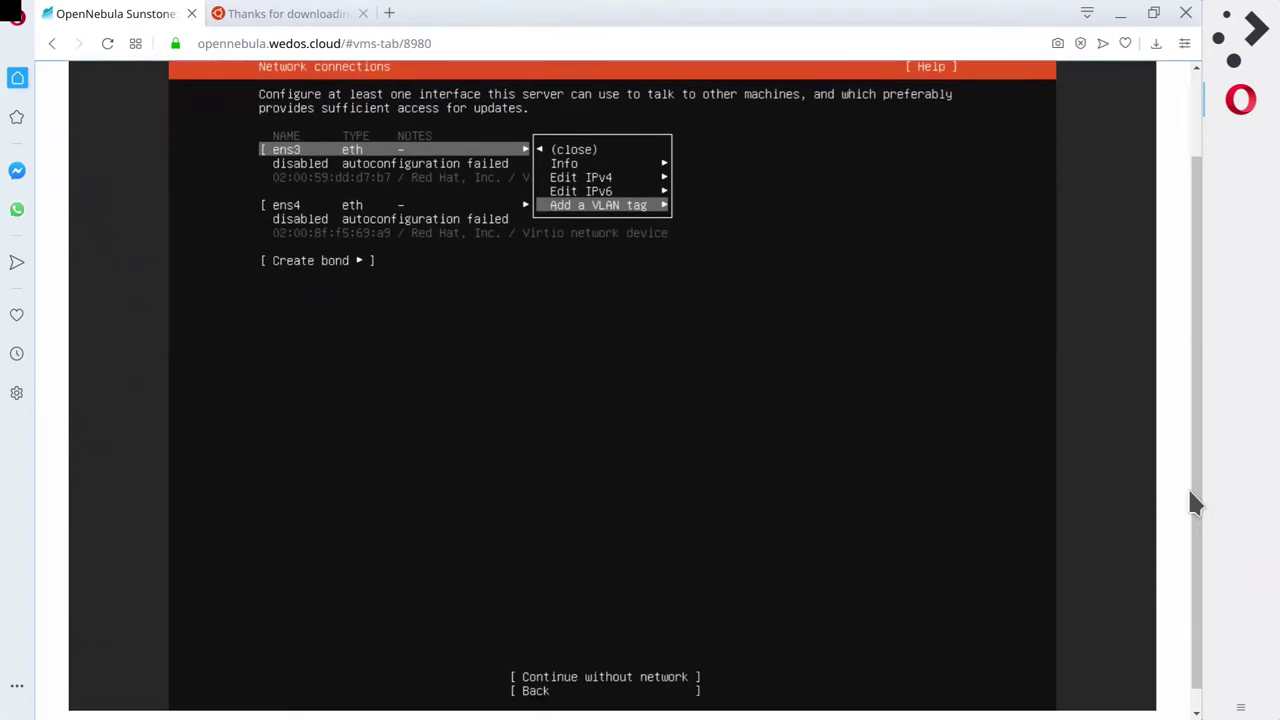
left_click_drag(1199, 530, 1205, 520)
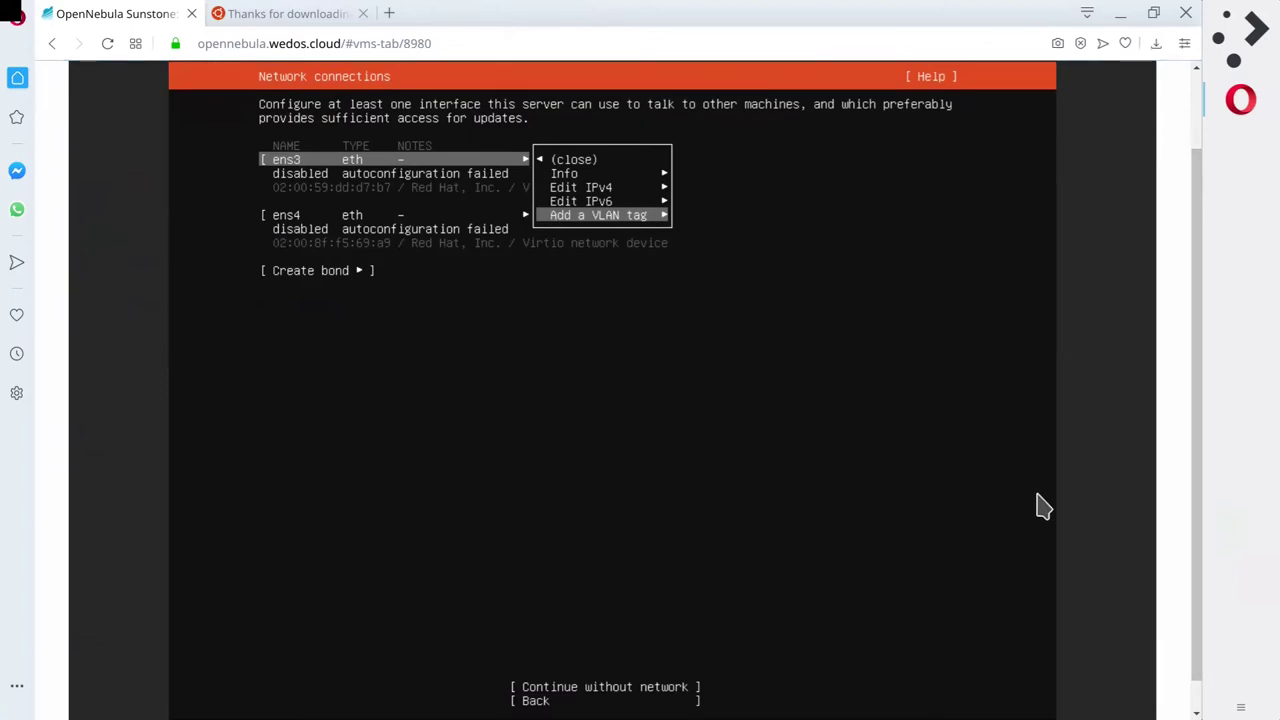
key("Up")
key("Up")
key("Up")
key("Up")
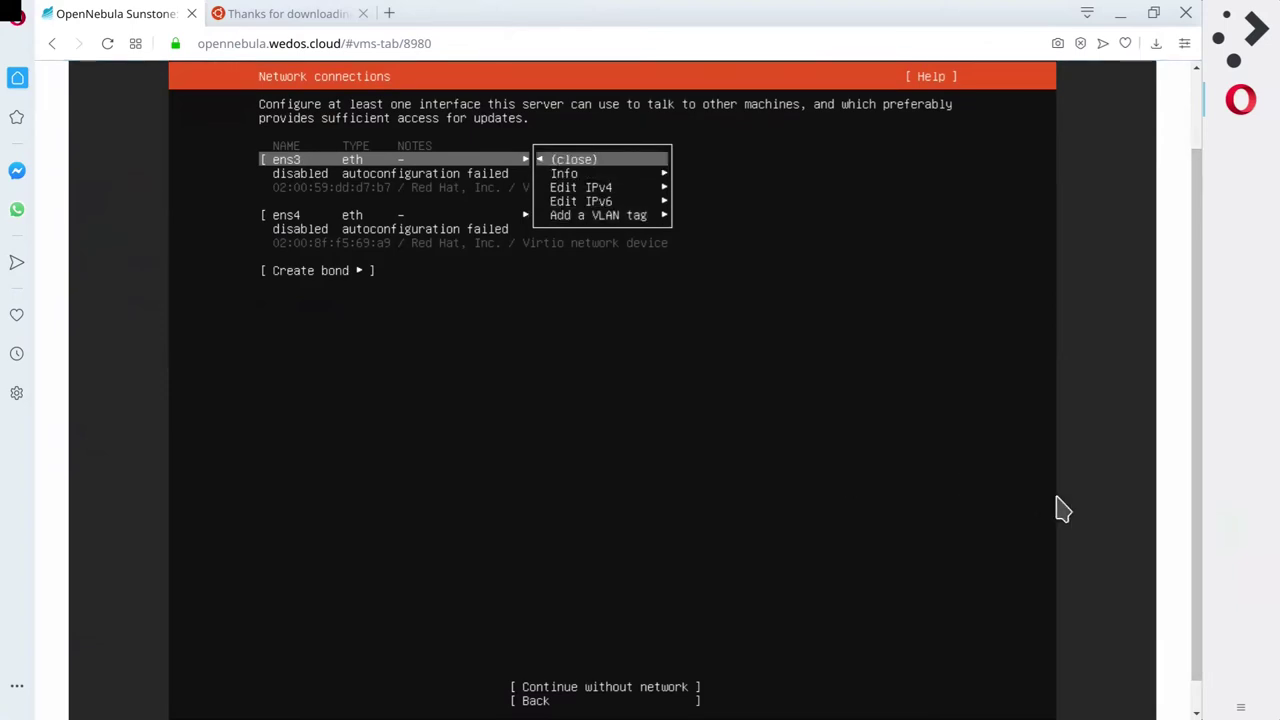
key("Return")
key("Up")
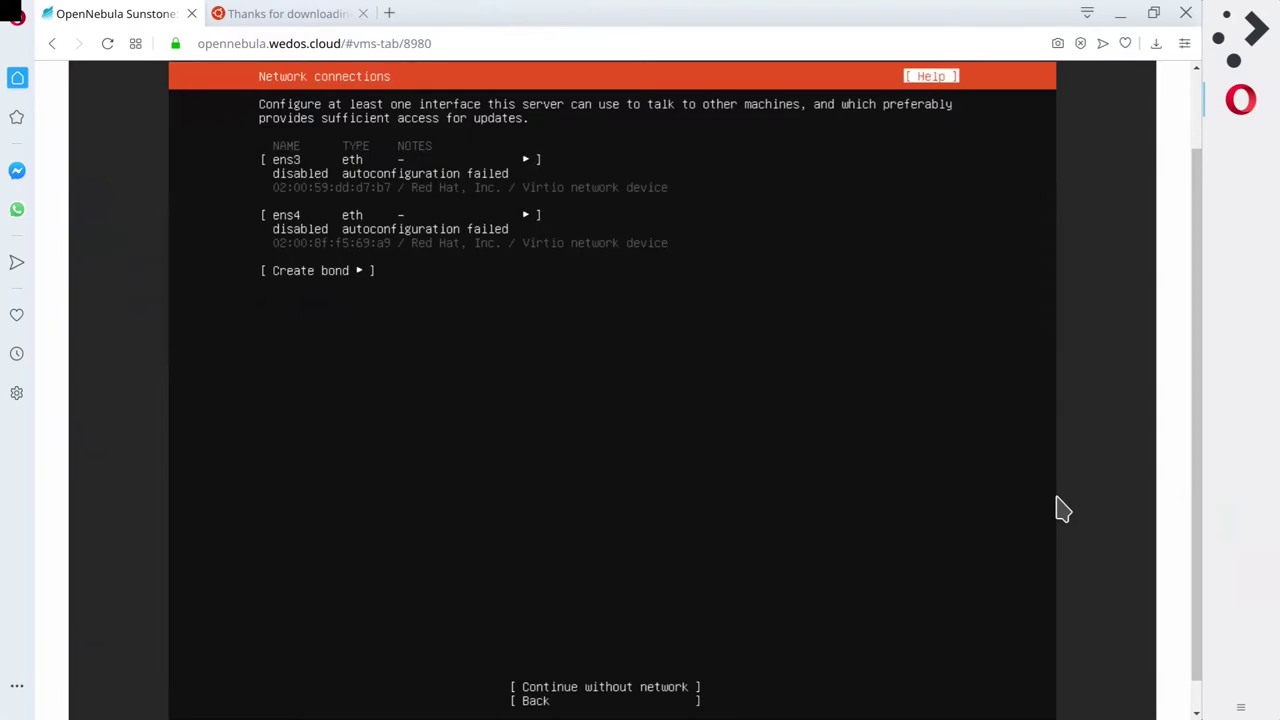
key("Down")
key("Down")
key("Down")
key("Down")
key("Up")
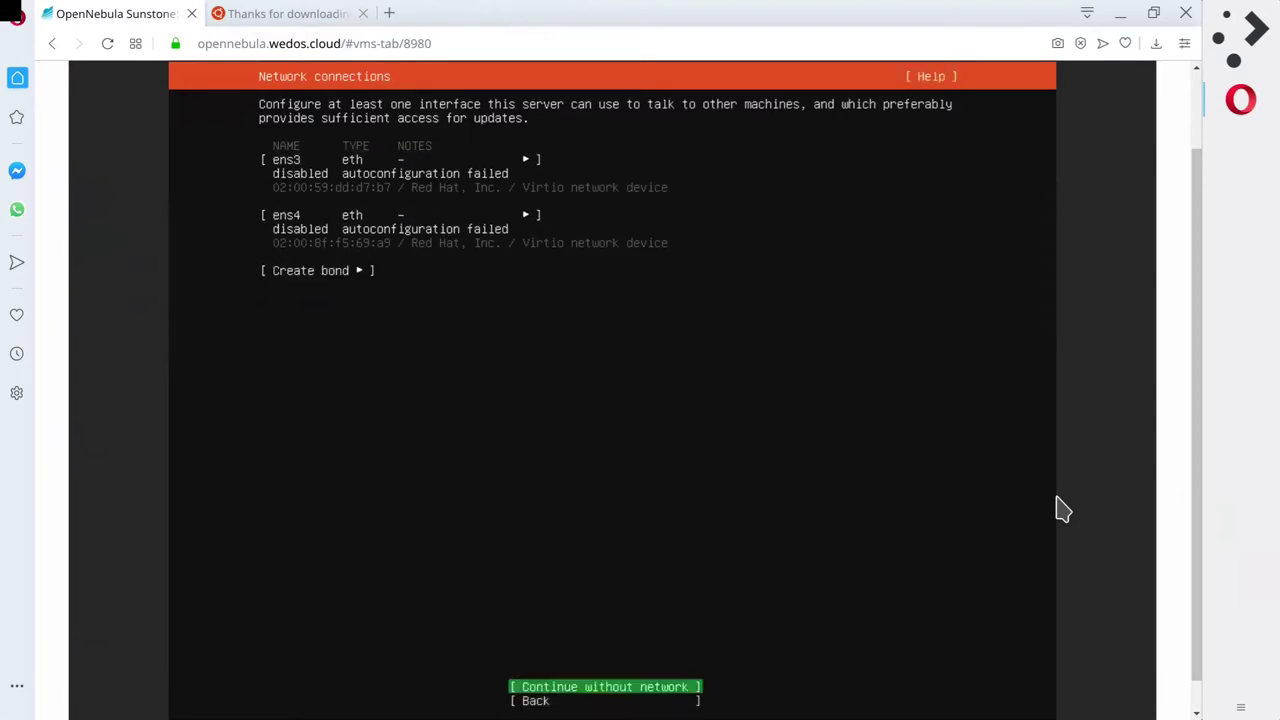
key("Up")
key("Up")
key("Up")
key("Down")
key("Down")
key("Down")
key("Down")
key("Down")
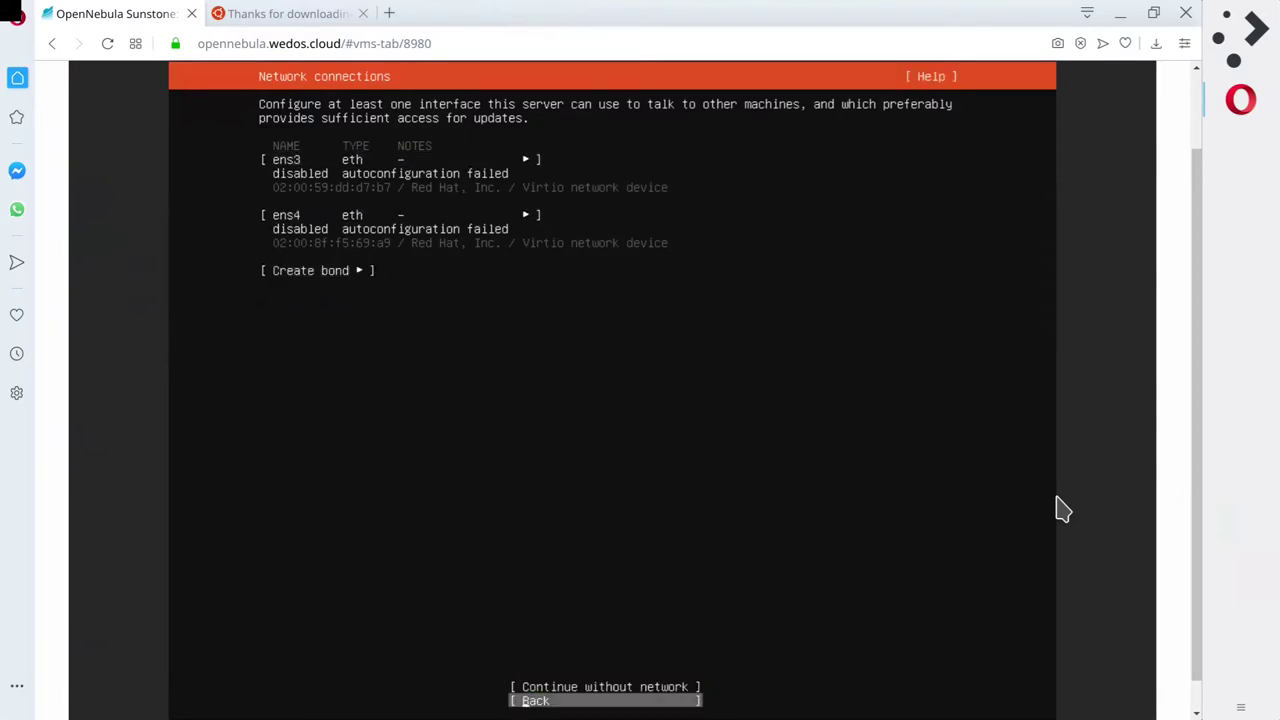
key("Up")
key("Down")
key("Up")
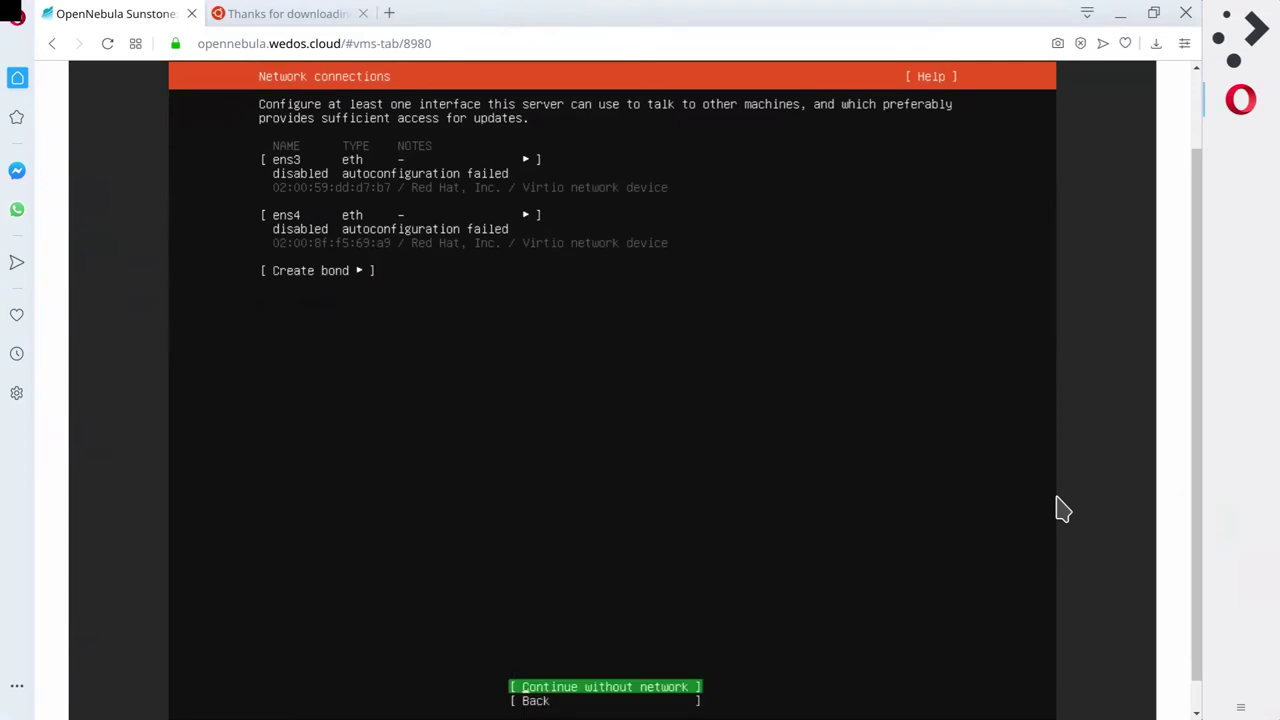
key("Down")
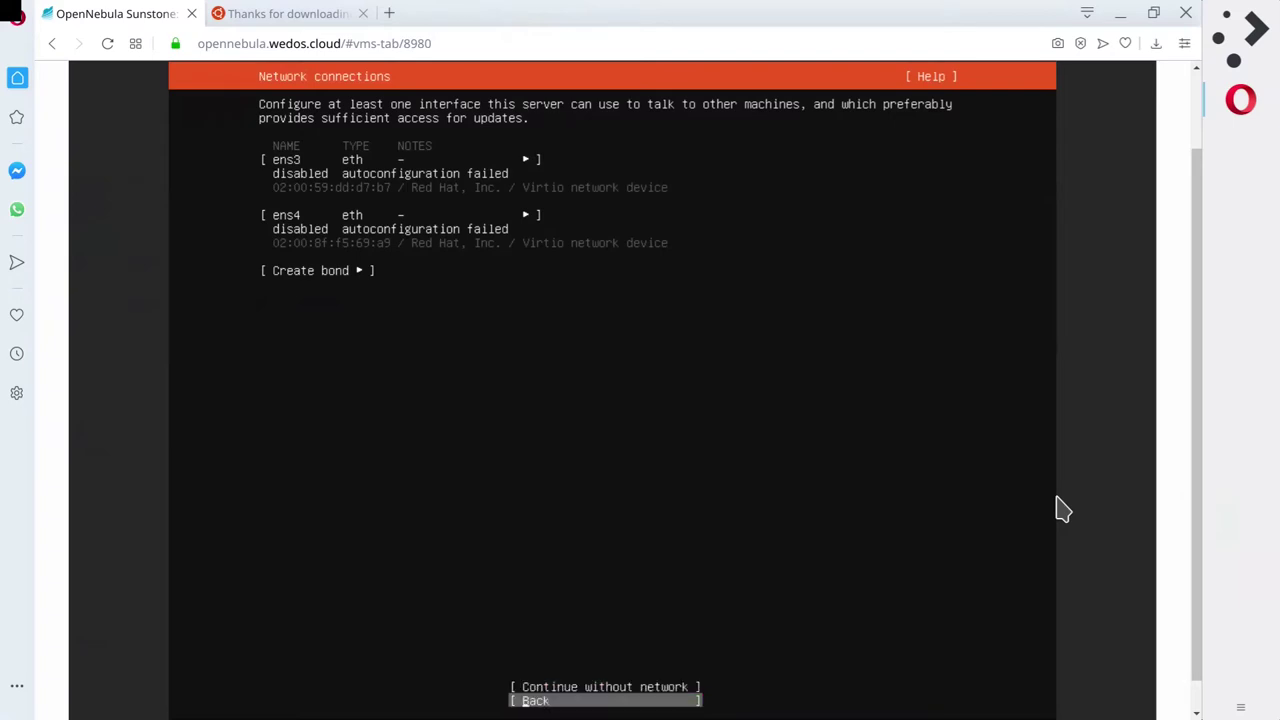
key("Up")
key("Up")
key("Up")
key("Up")
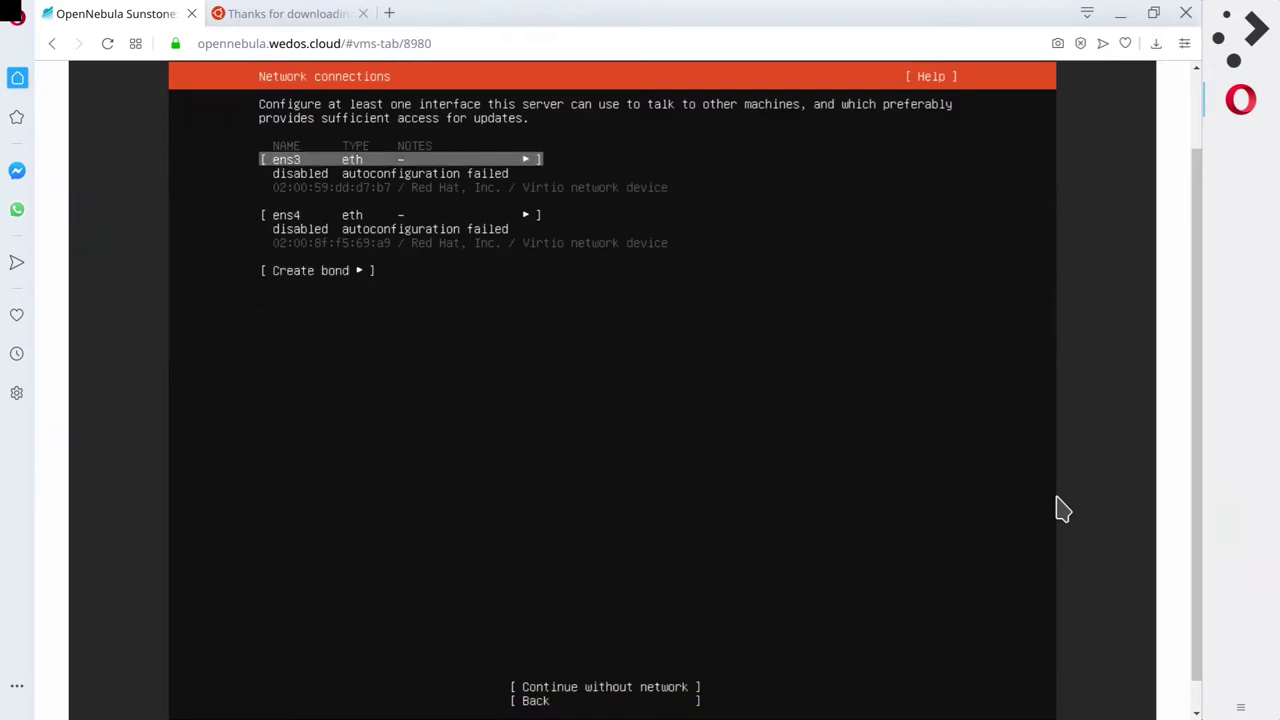
key("Down")
key("Up")
Reopen the ens3 actions and open Edit IPv4, showing the method as Disabled.
key("Return")
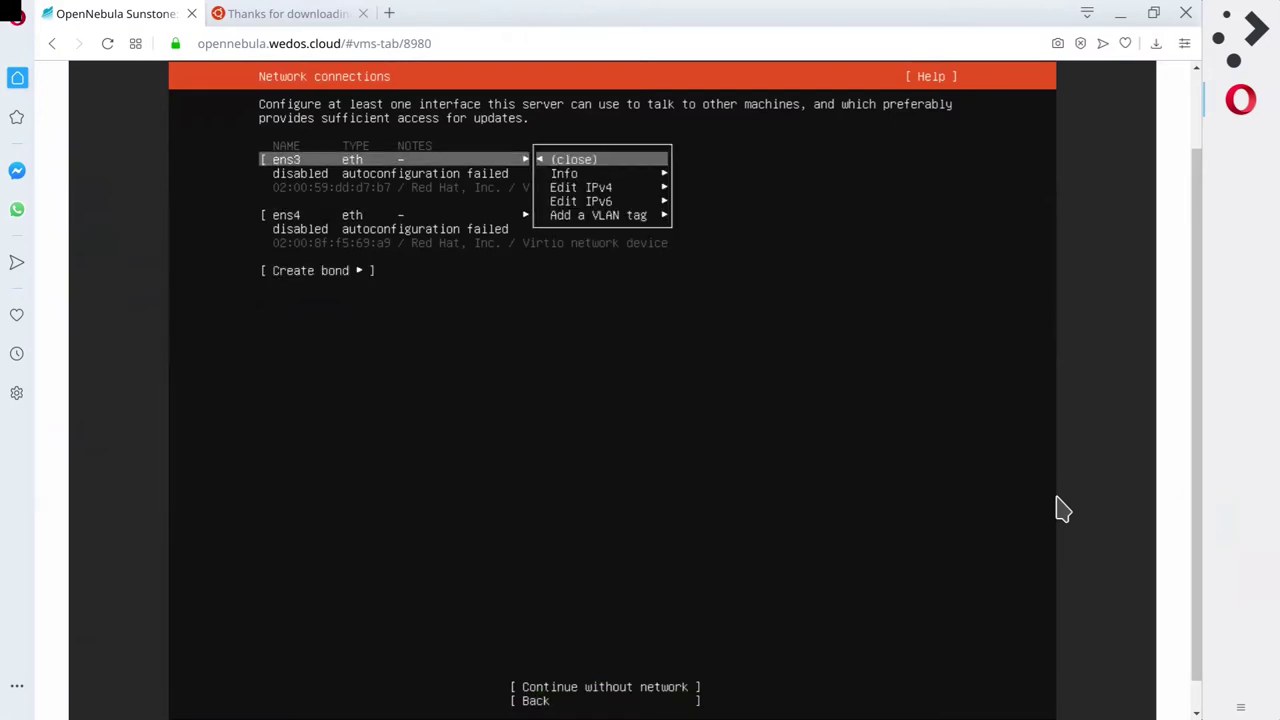
key("Down")
key("Down")
key("Down")
key("Down")
key("Up")
key("Up")
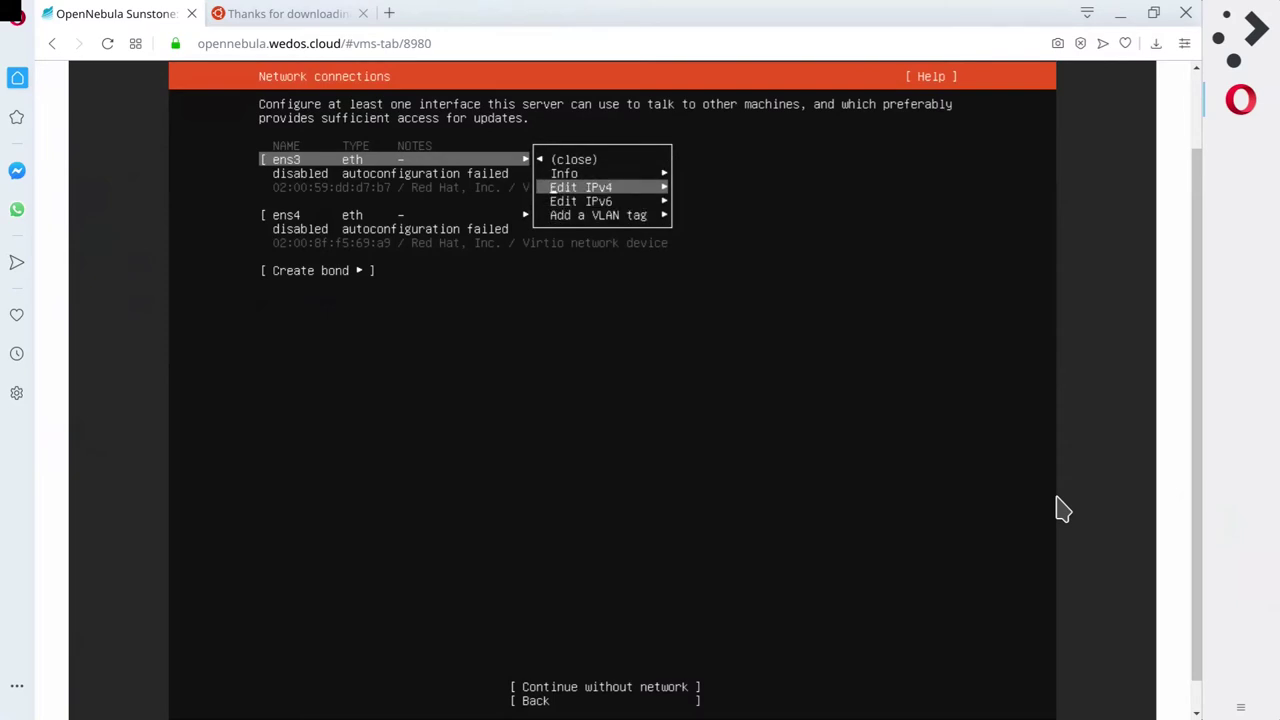
key("Up")
key("Up")
key("Down")
key("Down")
key("Return")
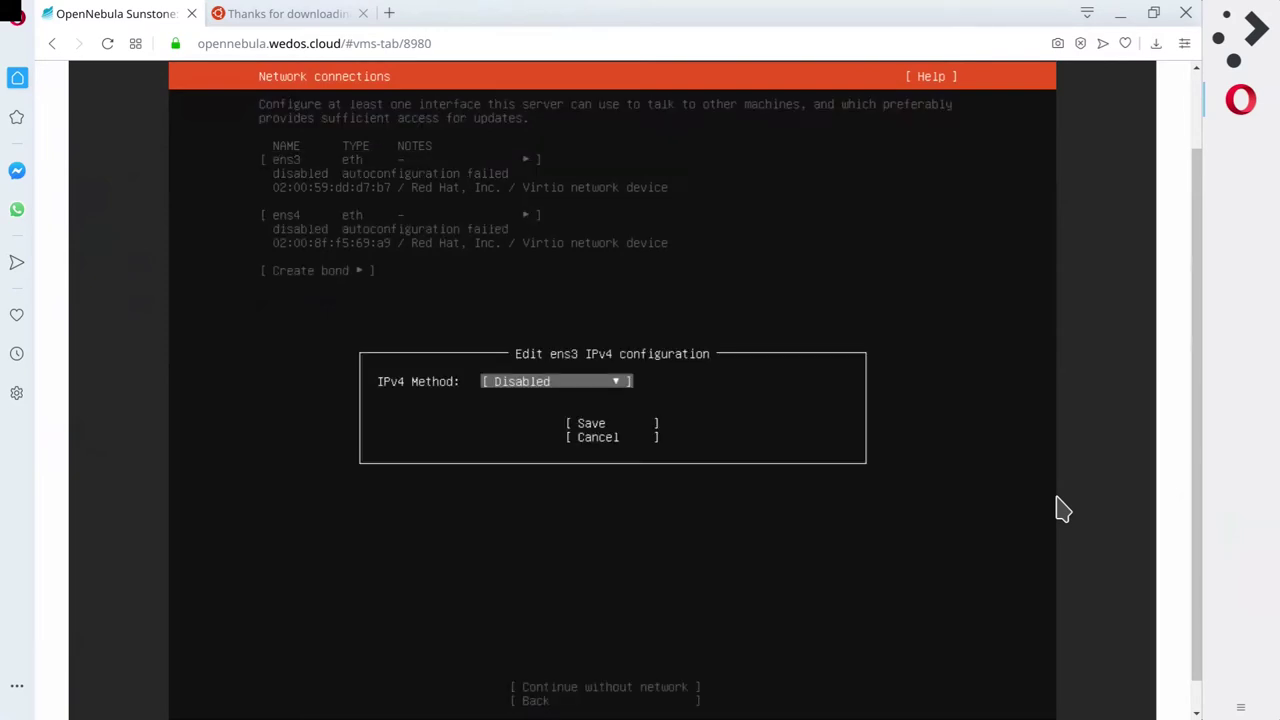
Change the ens3 IPv4 method from Disabled to Manual.
key("Return")
key("Up")
key("Up")
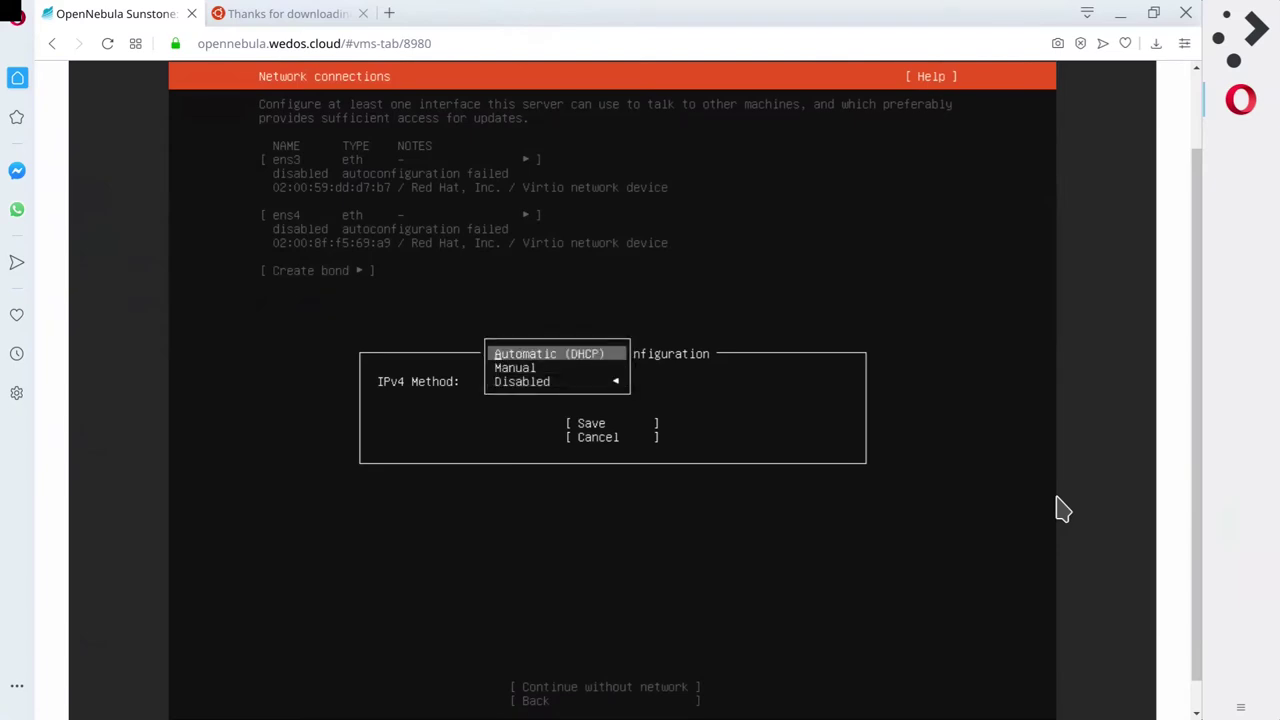
key("Down")
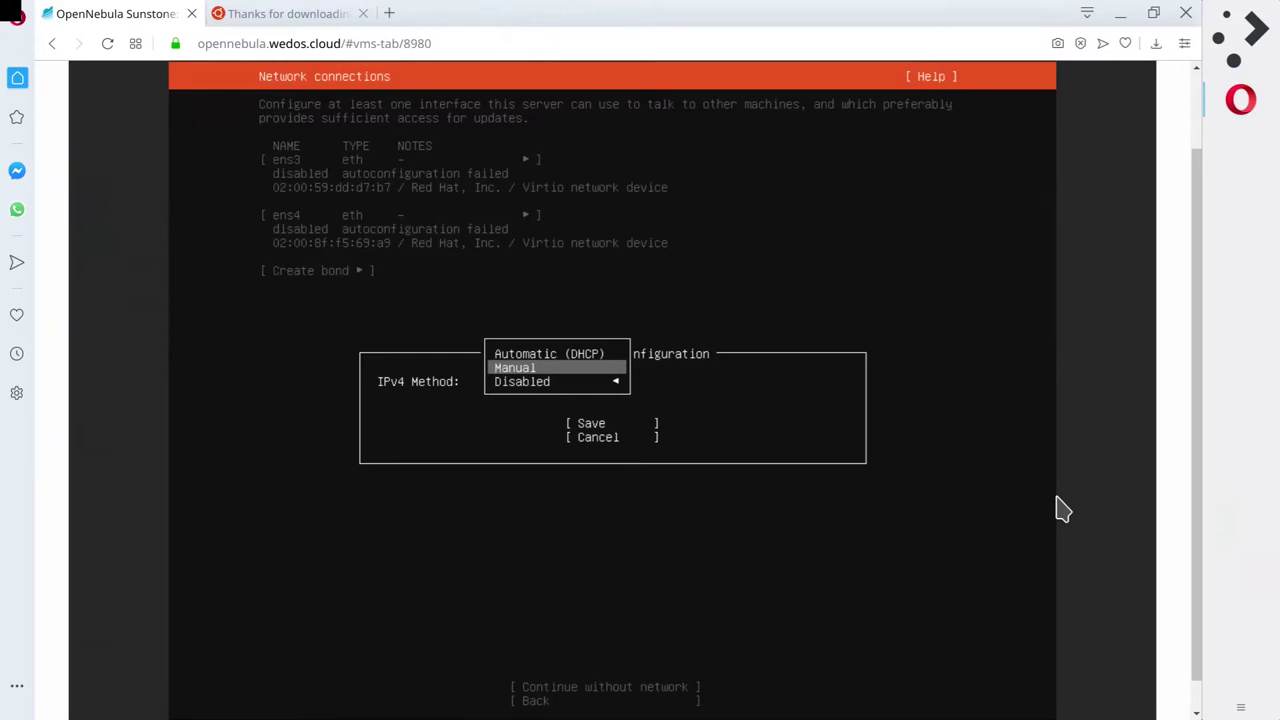
key("Return")
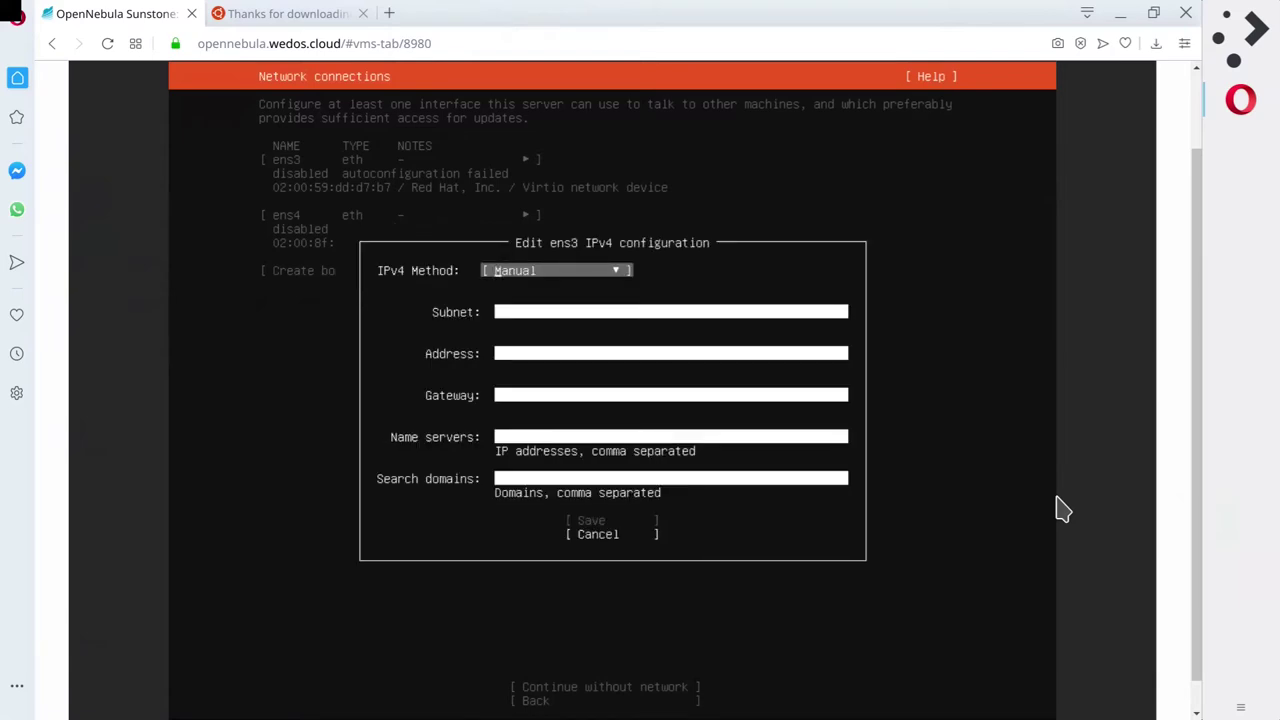
Enter a dotted subnet mask, then erase it because the field requires CIDR form.
key("Tab")
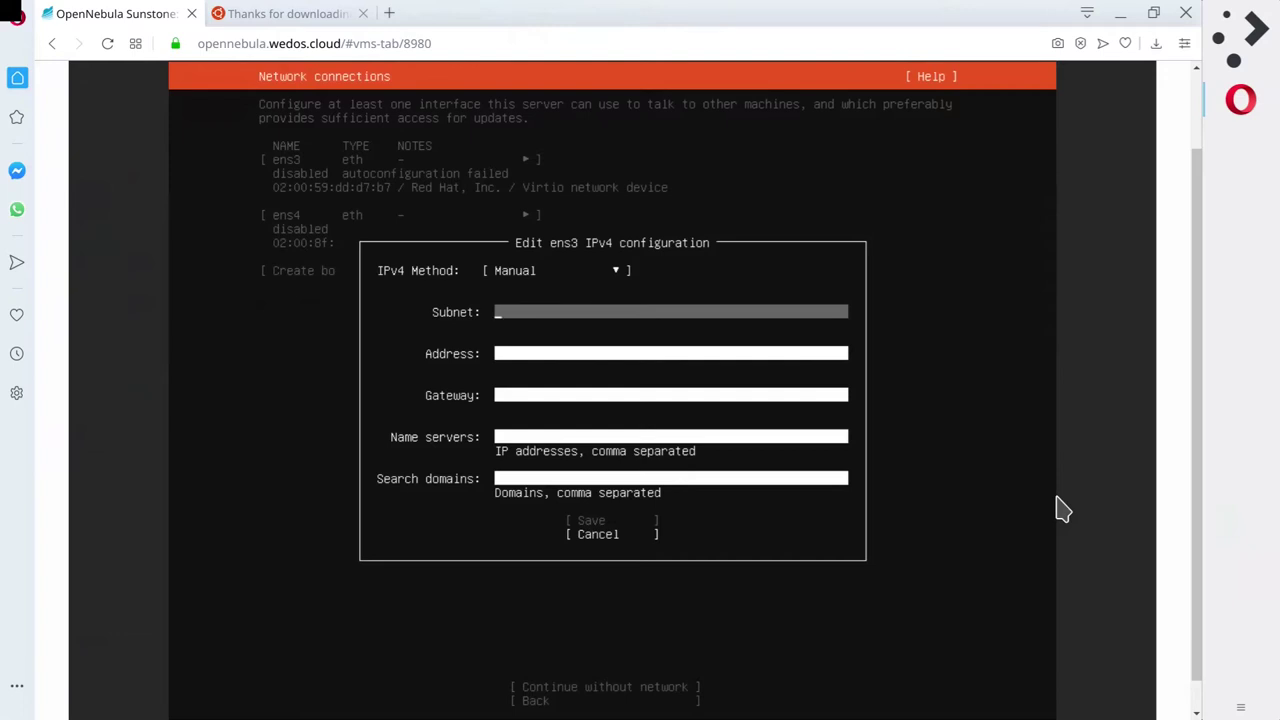
type("255.255.0")
key("Tab")
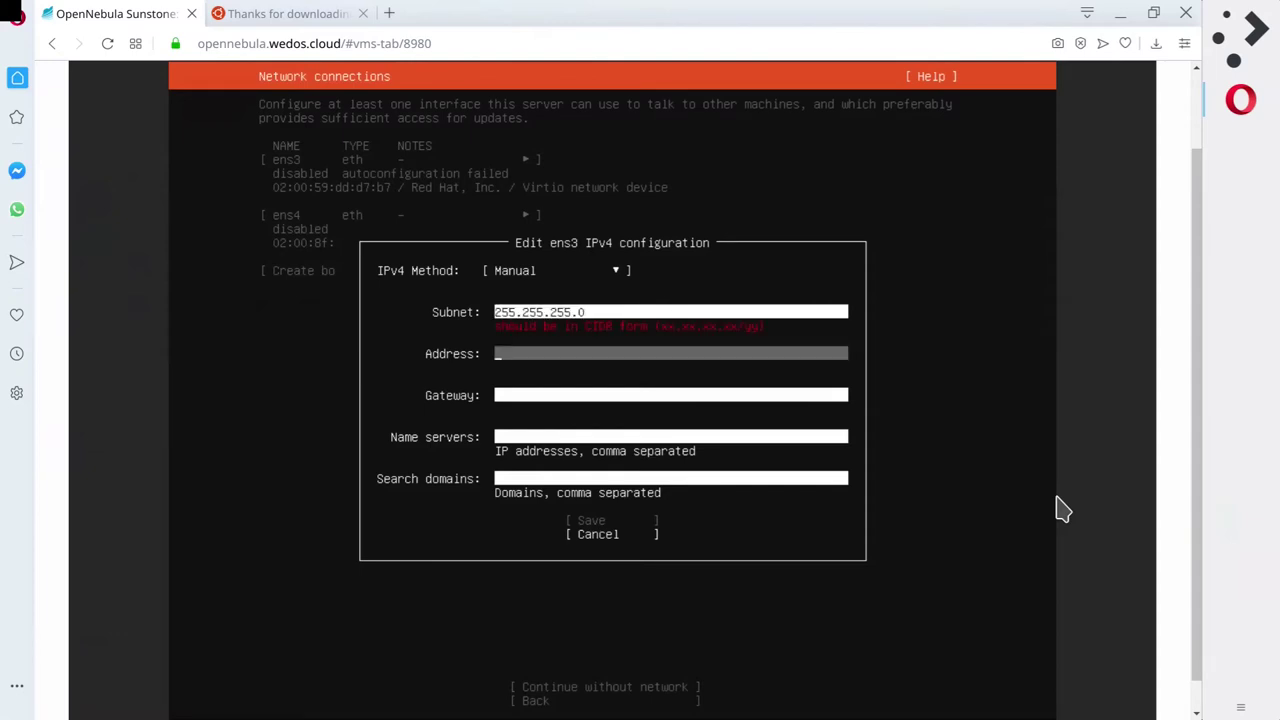
key("shift+Tab")
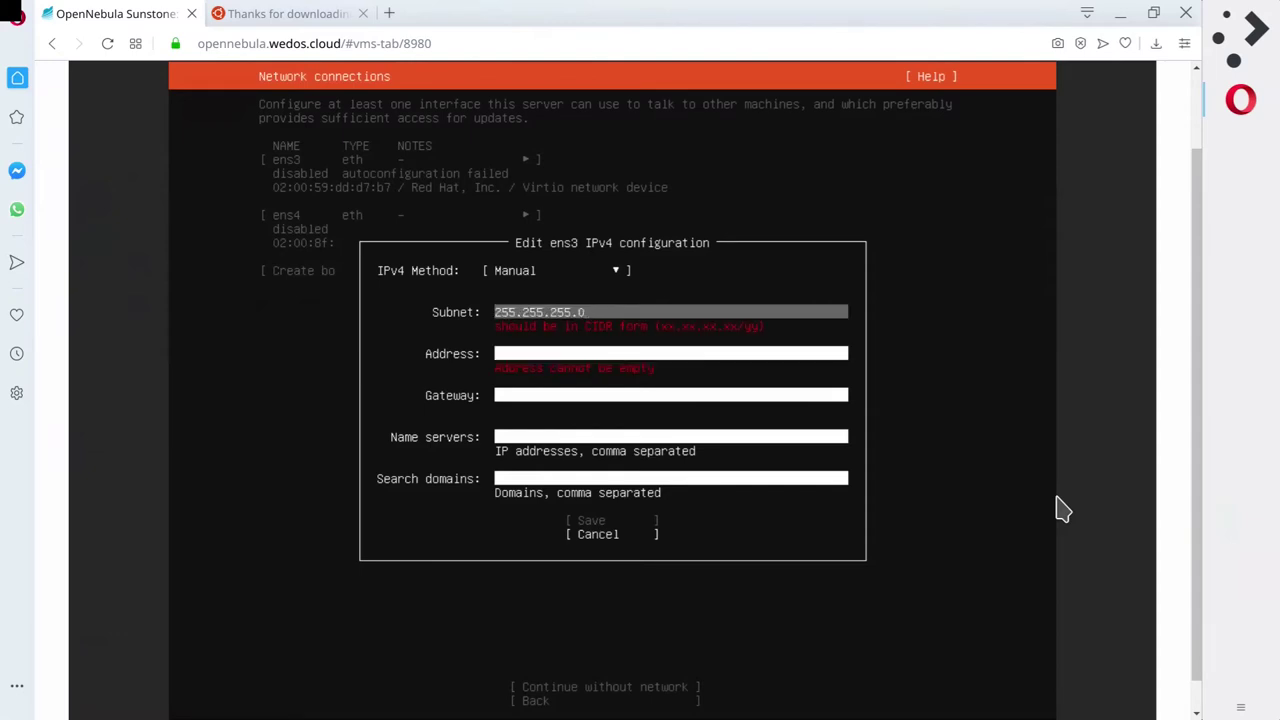
key("BackSpace")
key("BackSpace")
key("BackSpace")
key("BackSpace")
key("BackSpace")
key("BackSpace")
key("BackSpace")
key("BackSpace")
key("BackSpace")
key("BackSpace")
key("BackSpace")
key("BackSpace")
key("BackSpace")
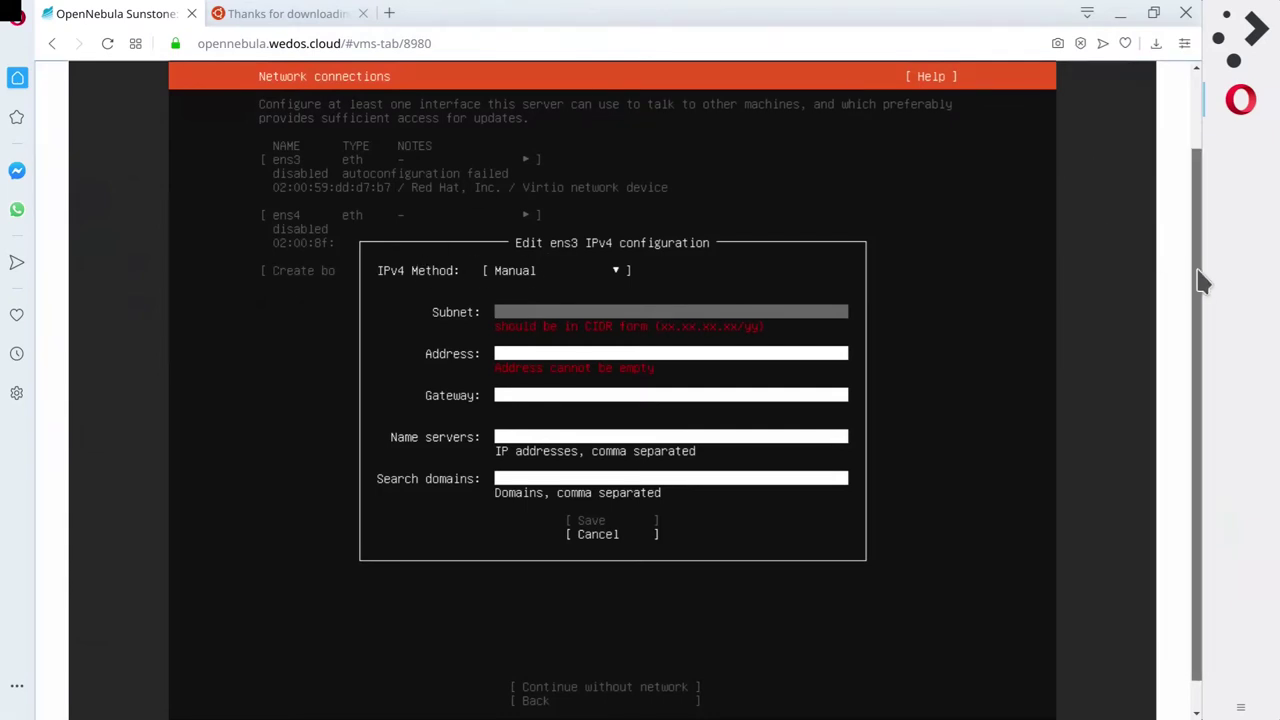
scroll(1210, 200, "up", 2)
Close the VNC console and view the VM's Info tab attributes.
left_click(1104, 121)
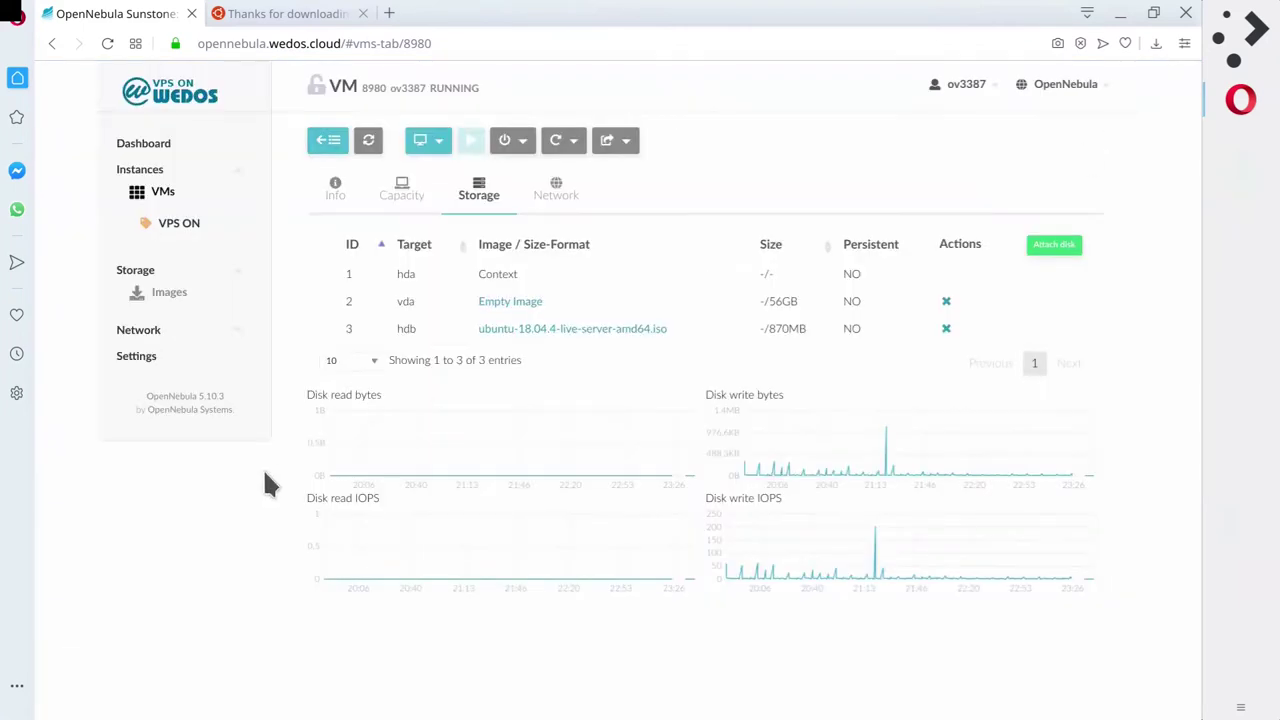
left_click(335, 190)
scroll(552, 470, "down", 2)
scroll(560, 503, "down", 2)
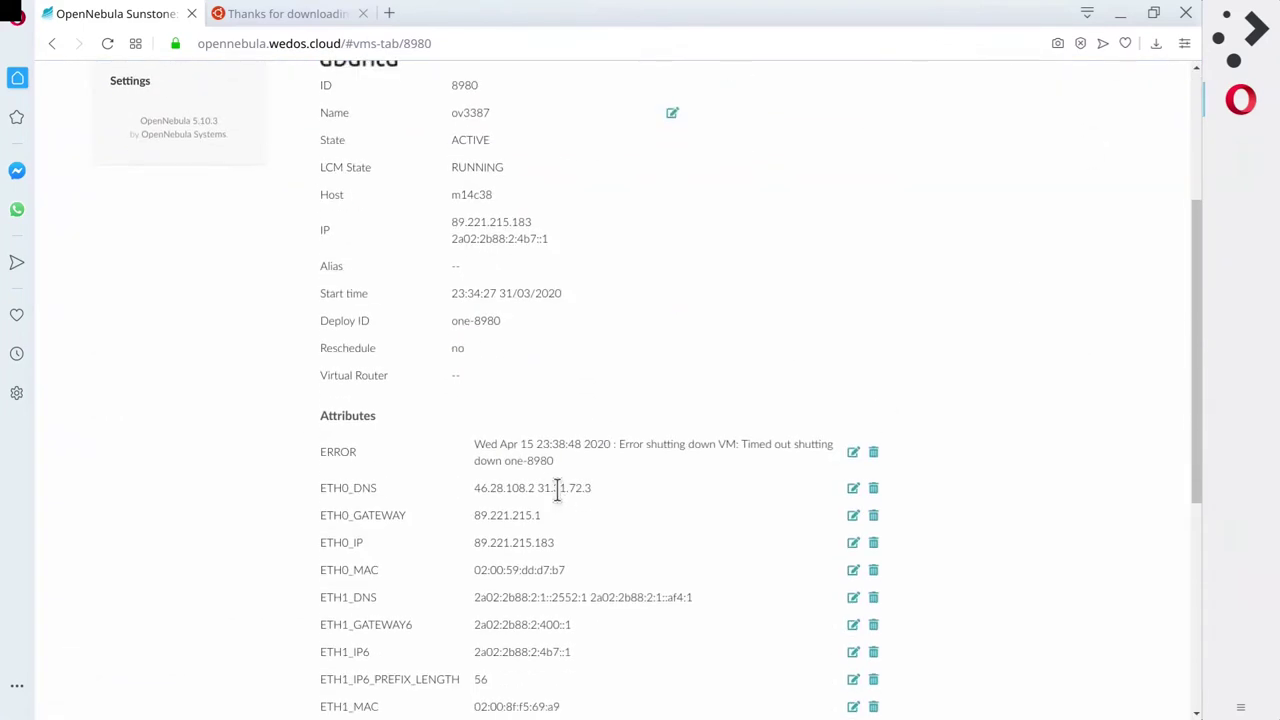
scroll(560, 420, "down", 3)
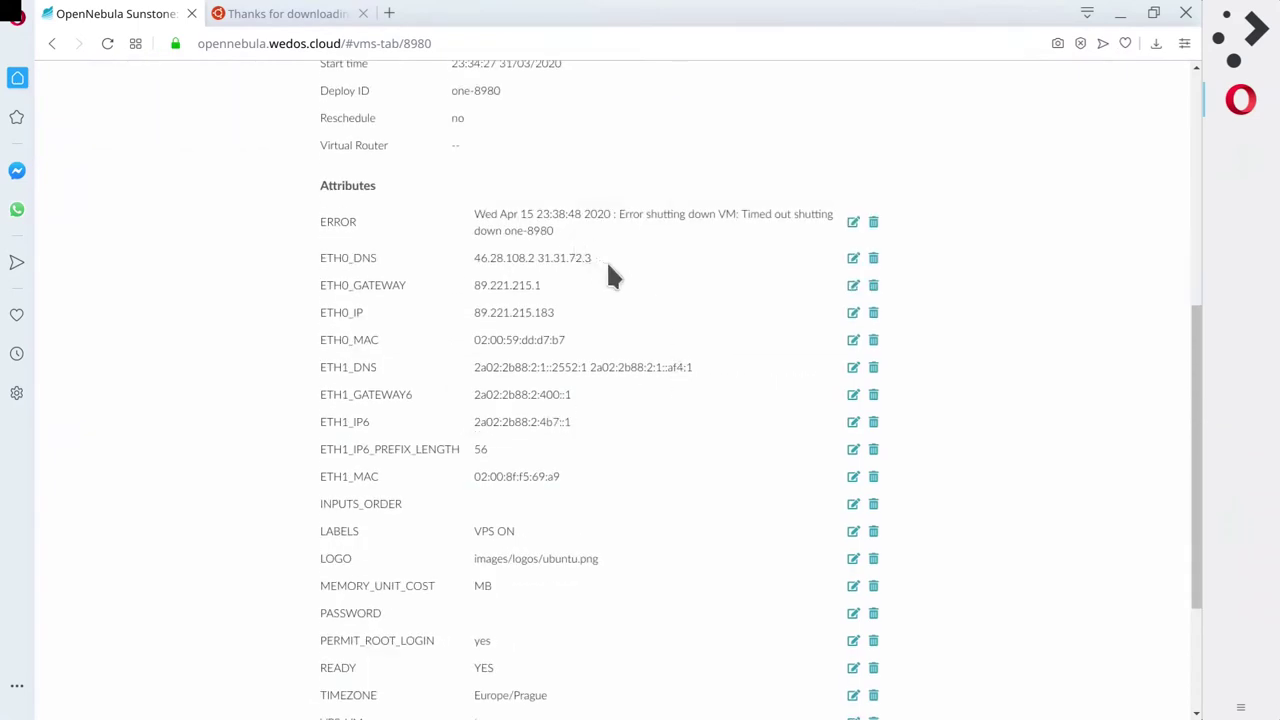
scroll(611, 266, "up", 6)
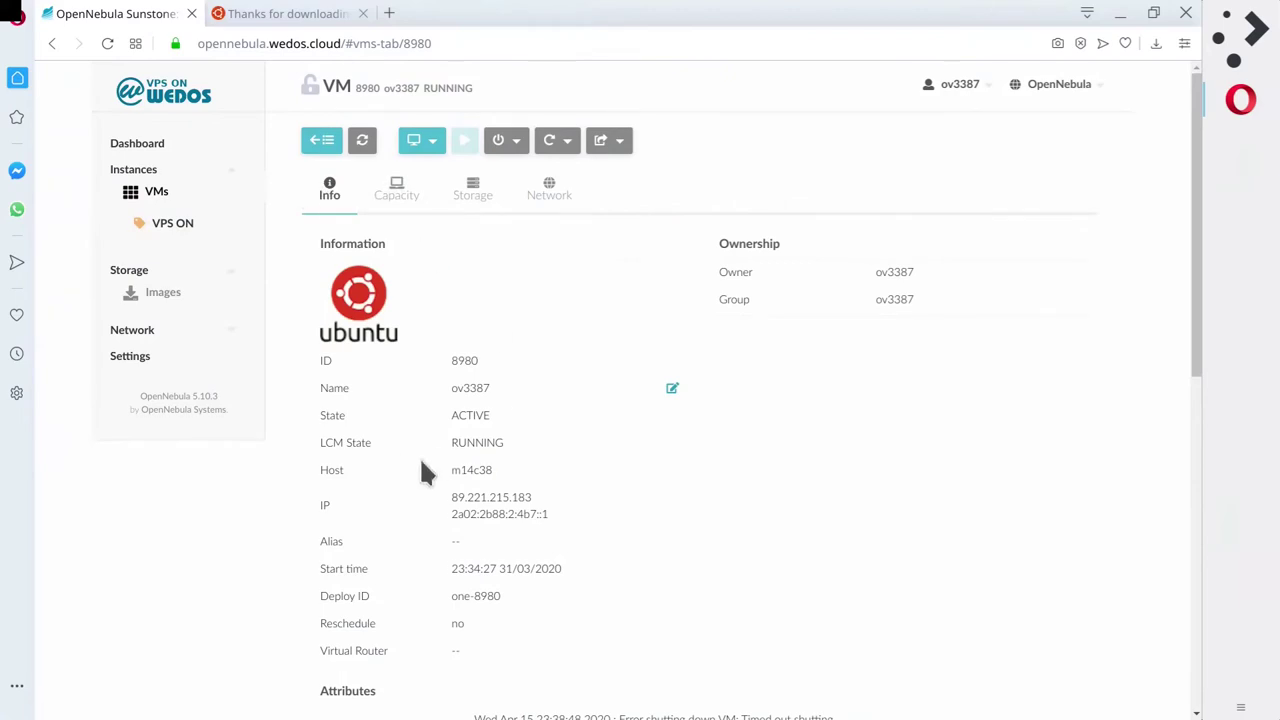
scroll(410, 450, "down", 6)
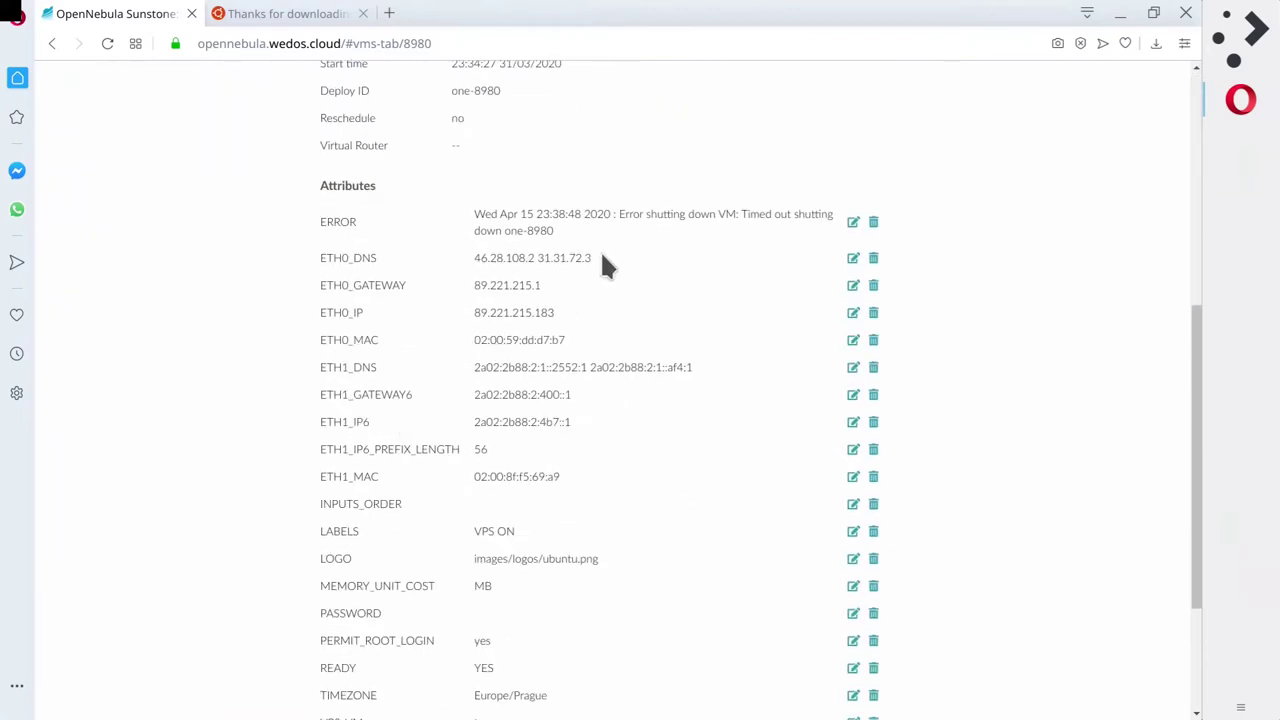
Launch Kate and paste the VM's IP addresses, including 89.221.215.183, into it.
left_click(1240, 32)
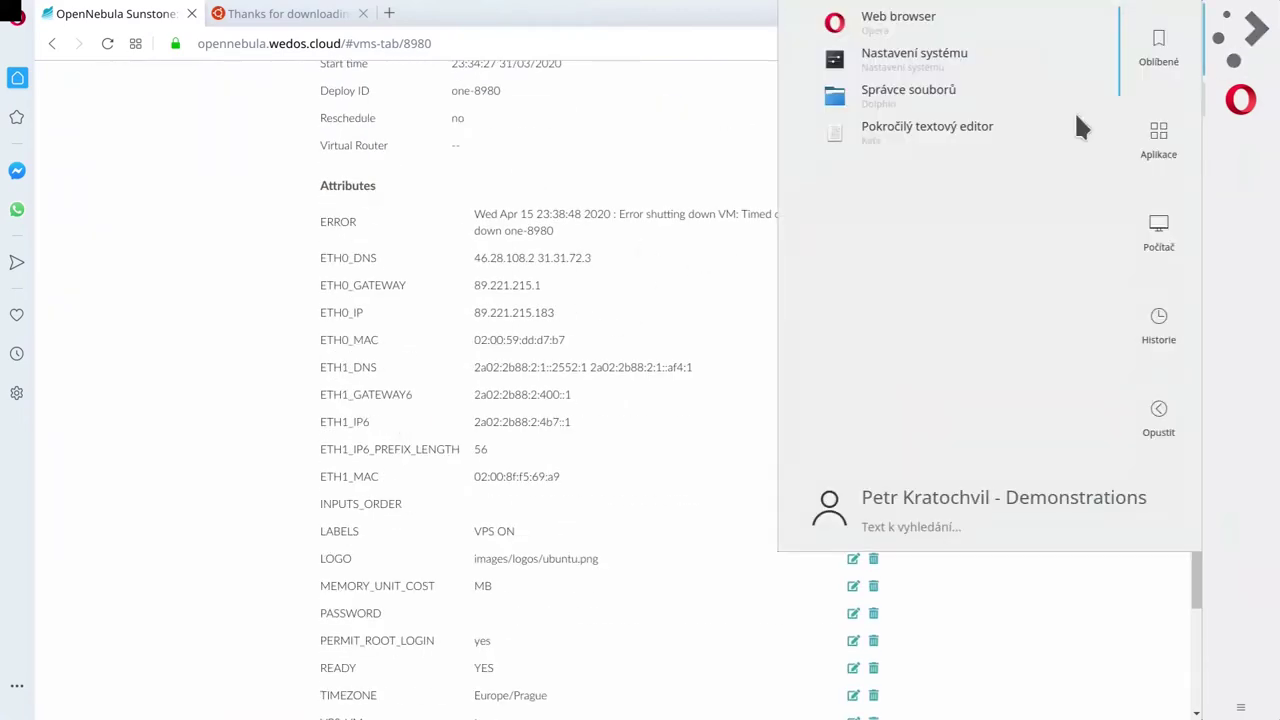
left_click(962, 124)
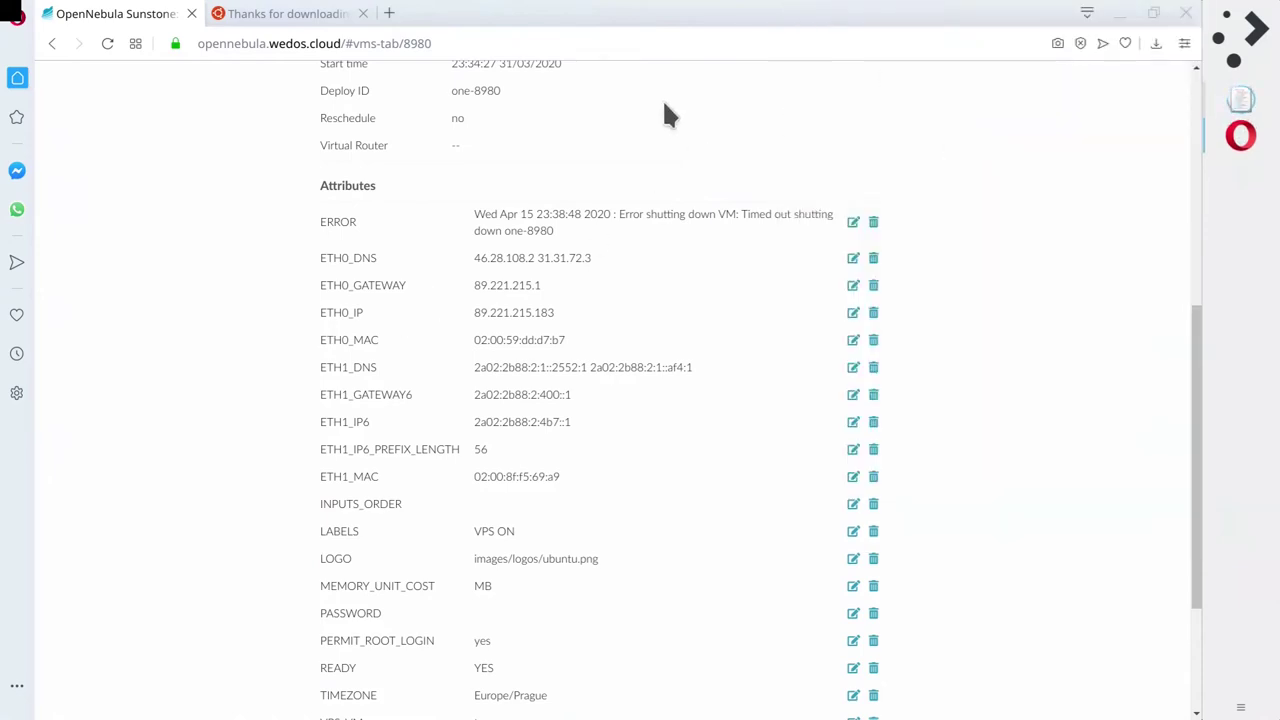
left_click(455, 440)
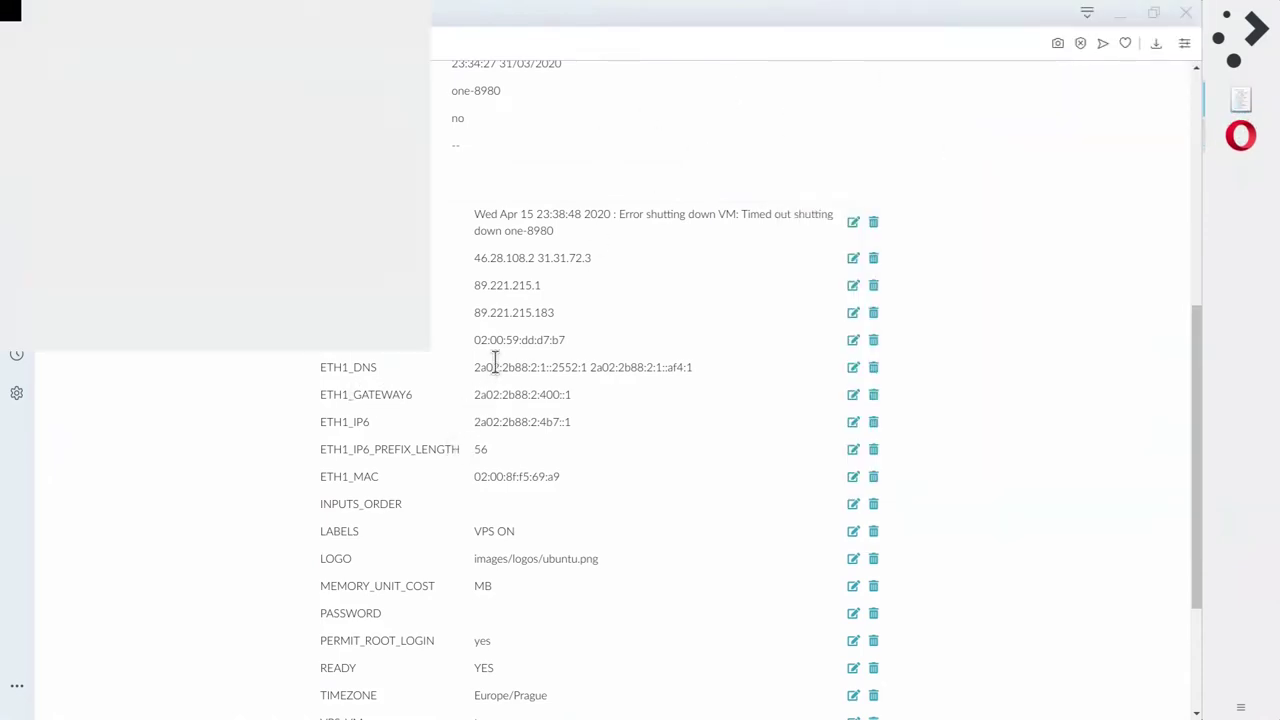
scroll(555, 525, "down", 2)
scroll(543, 515, "up", 4)
scroll(530, 505, "up", 3)
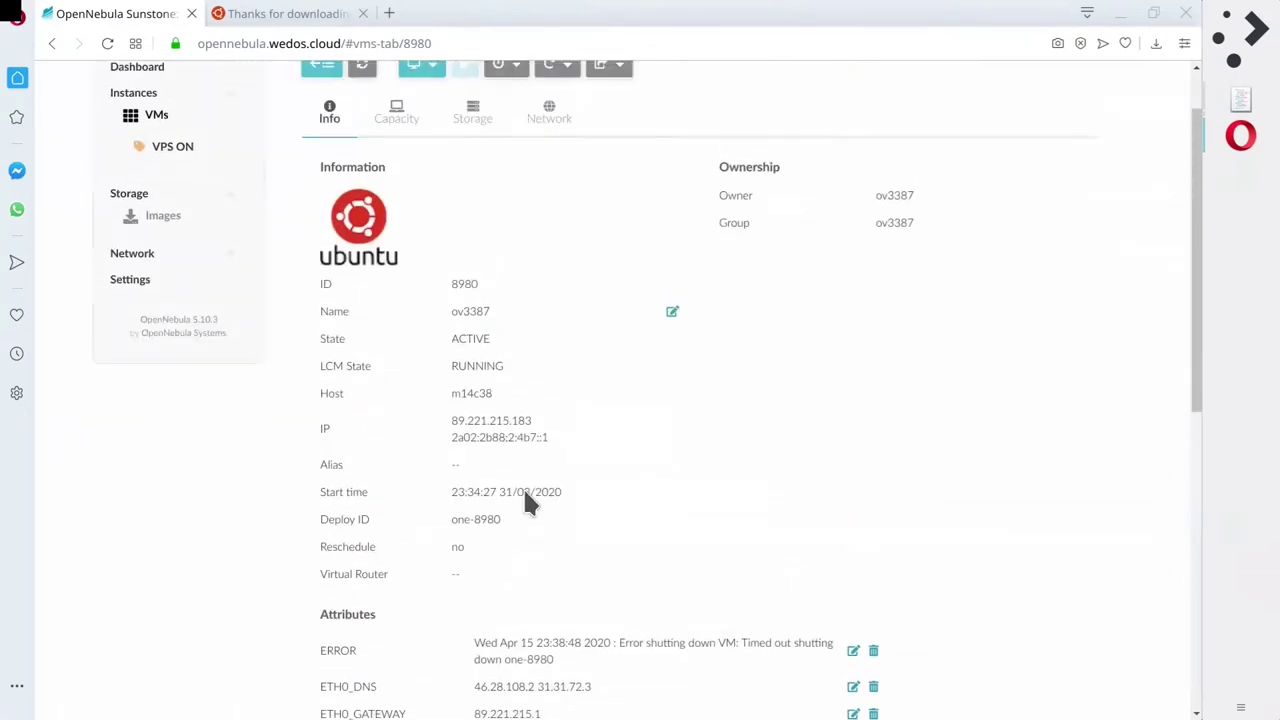
scroll(520, 440, "down", 2)
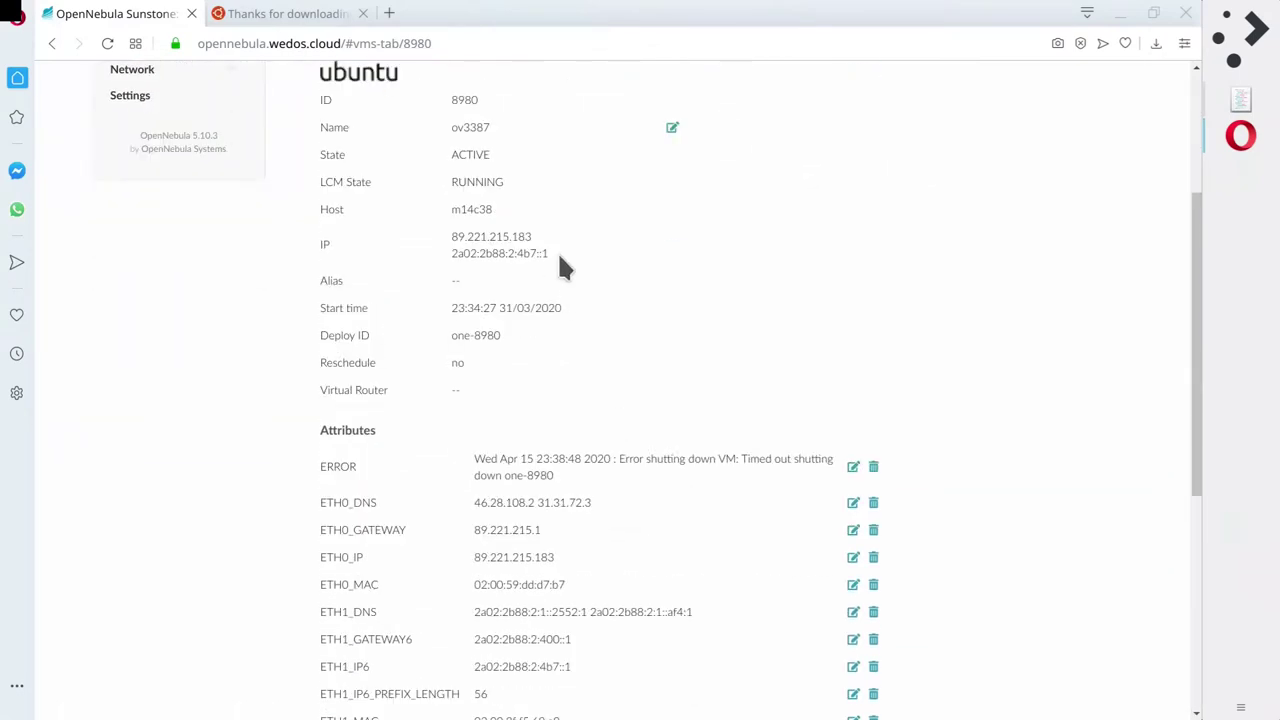
left_click_drag(554, 250, 323, 249)
key("ctrl+c")
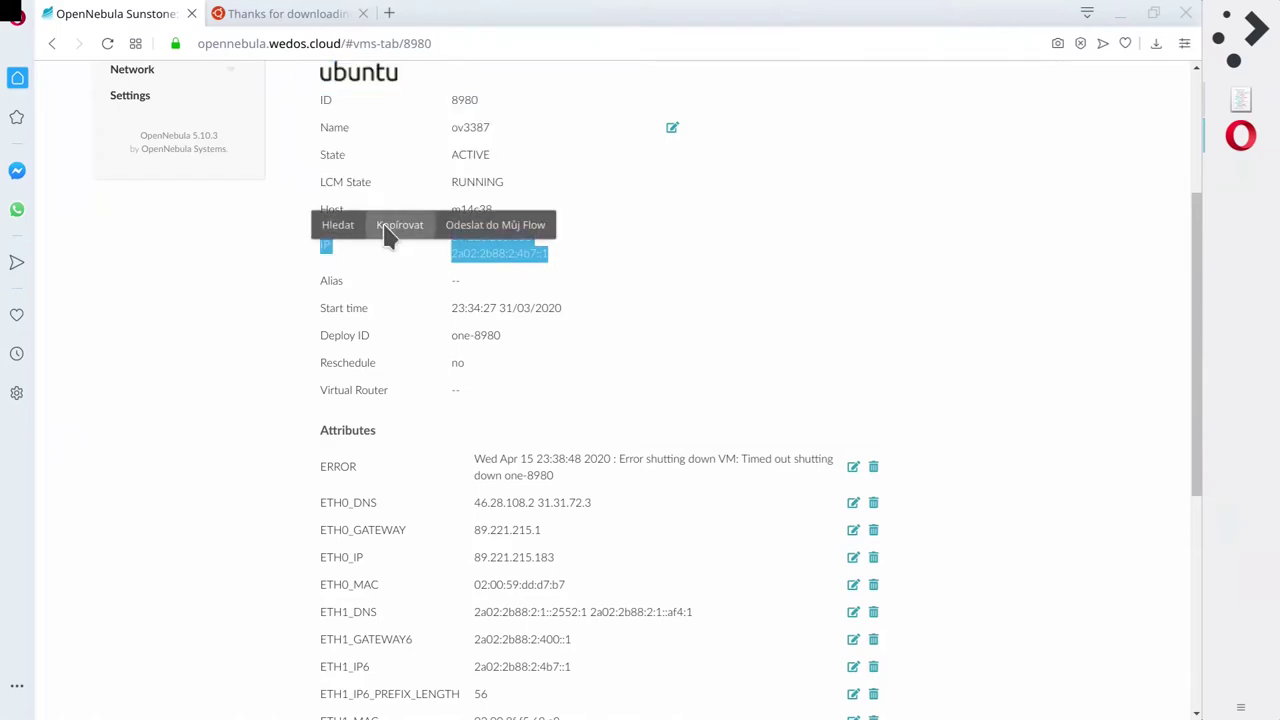
left_click(390, 226)
scroll(573, 548, "down", 1)
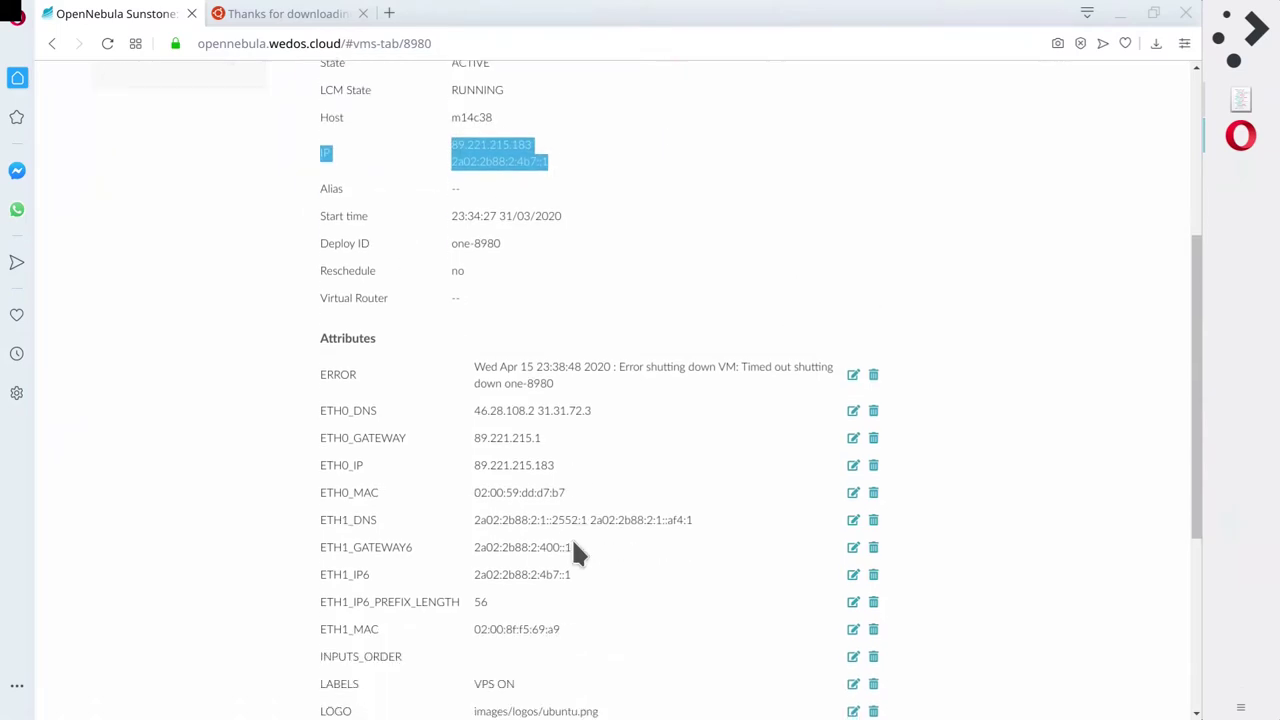
key("alt+Tab")
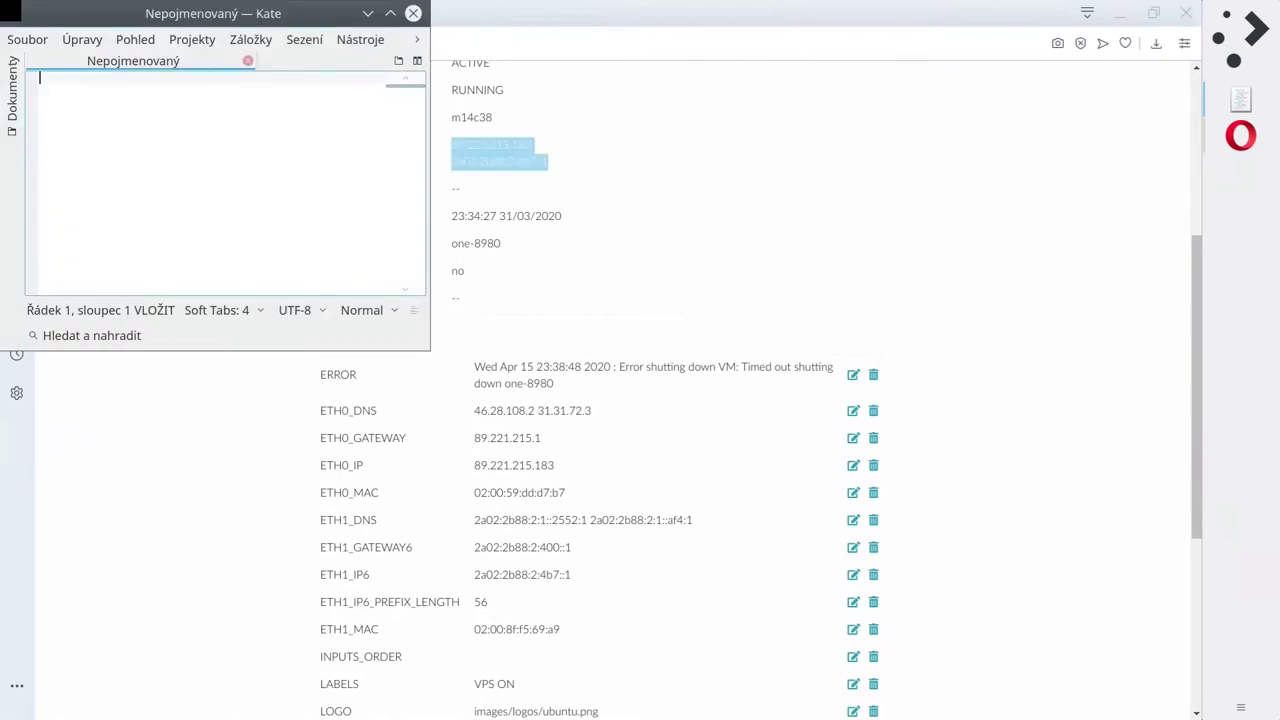
key("ctrl+v")
key("Return")
key("Return")
Copy the ETH0_GATEWAY row 89.221.215.1 into Kate, replacing the IPv6 line.
key("alt+Tab")
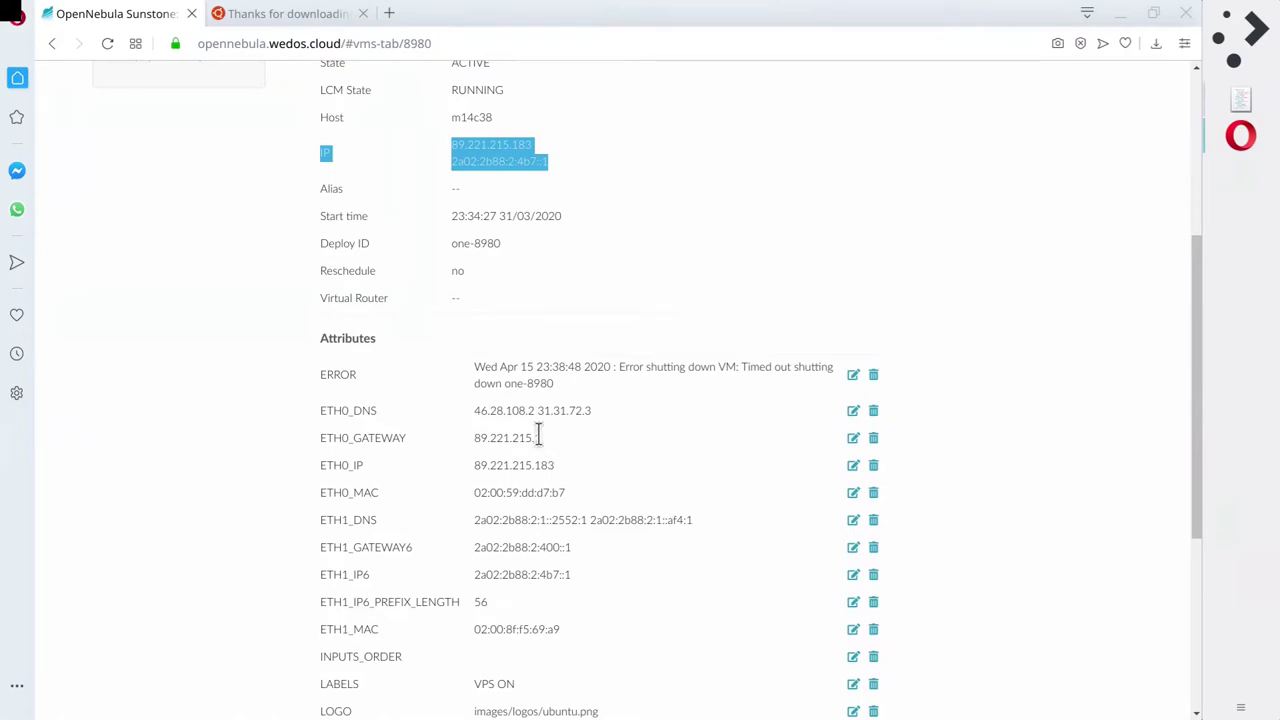
left_click_drag(536, 438, 383, 440)
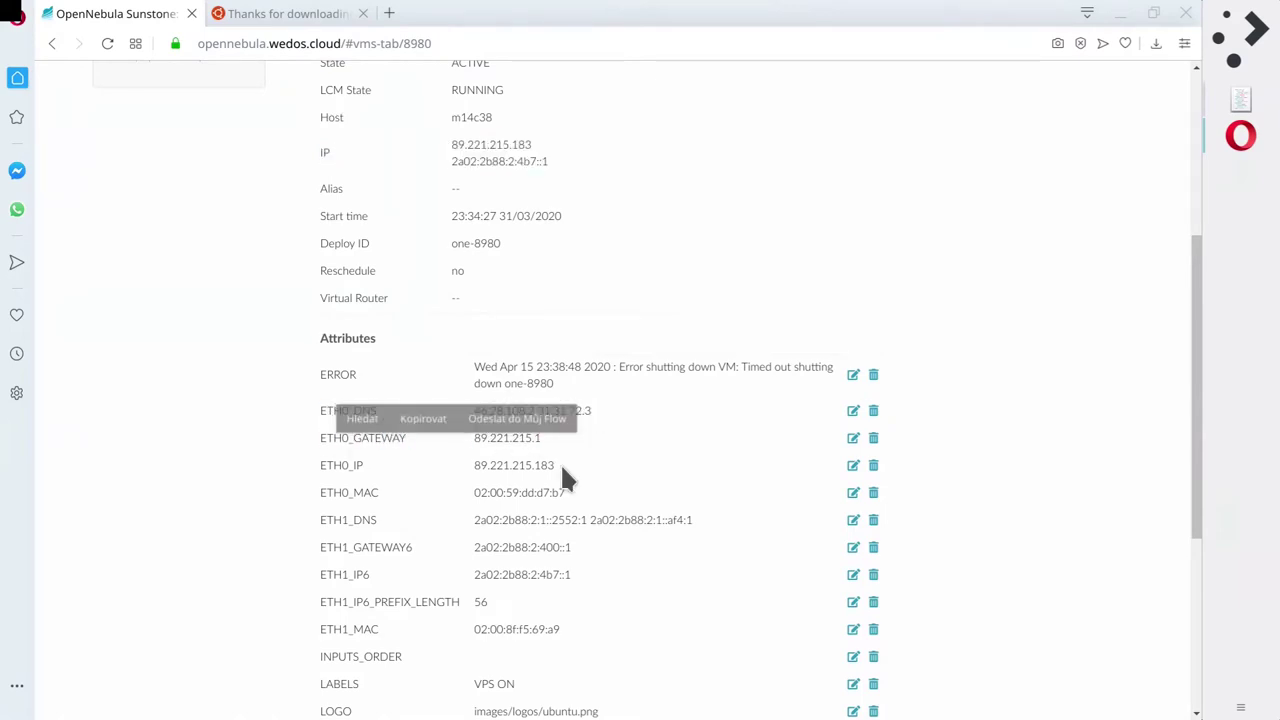
left_click(560, 462)
left_click_drag(543, 438, 318, 438)
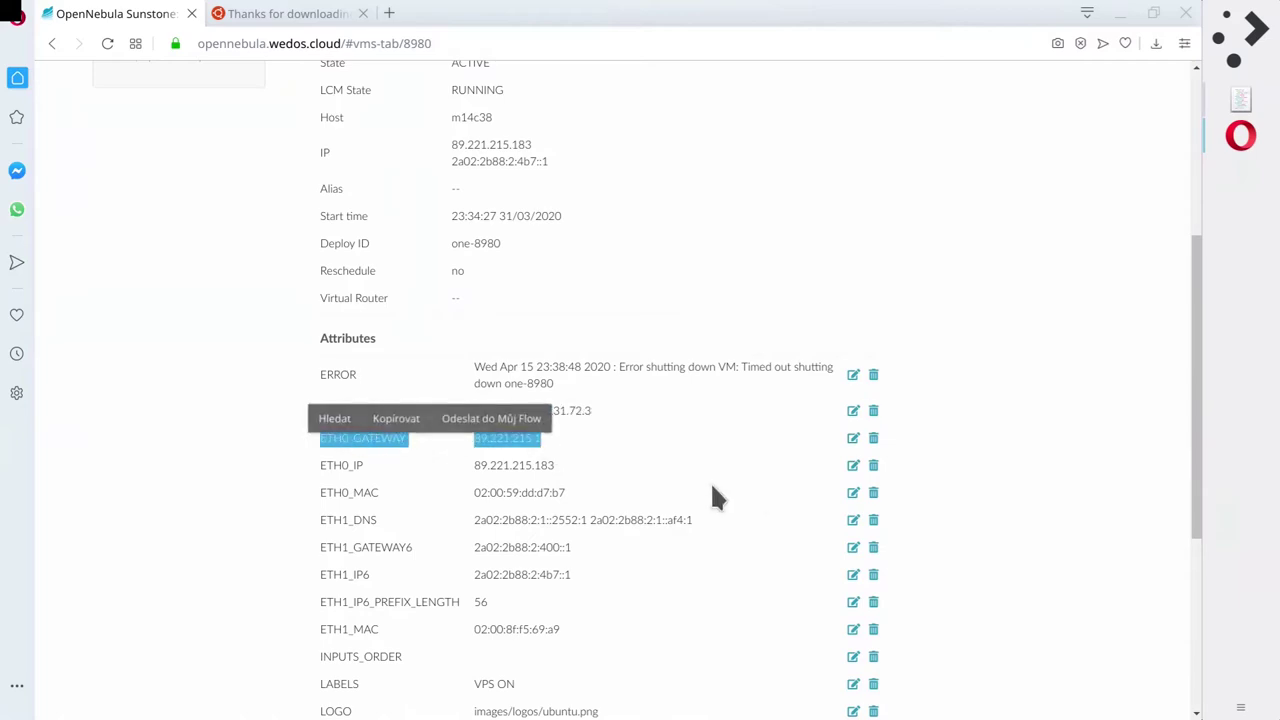
key("ctrl+c")
key("alt+Tab")
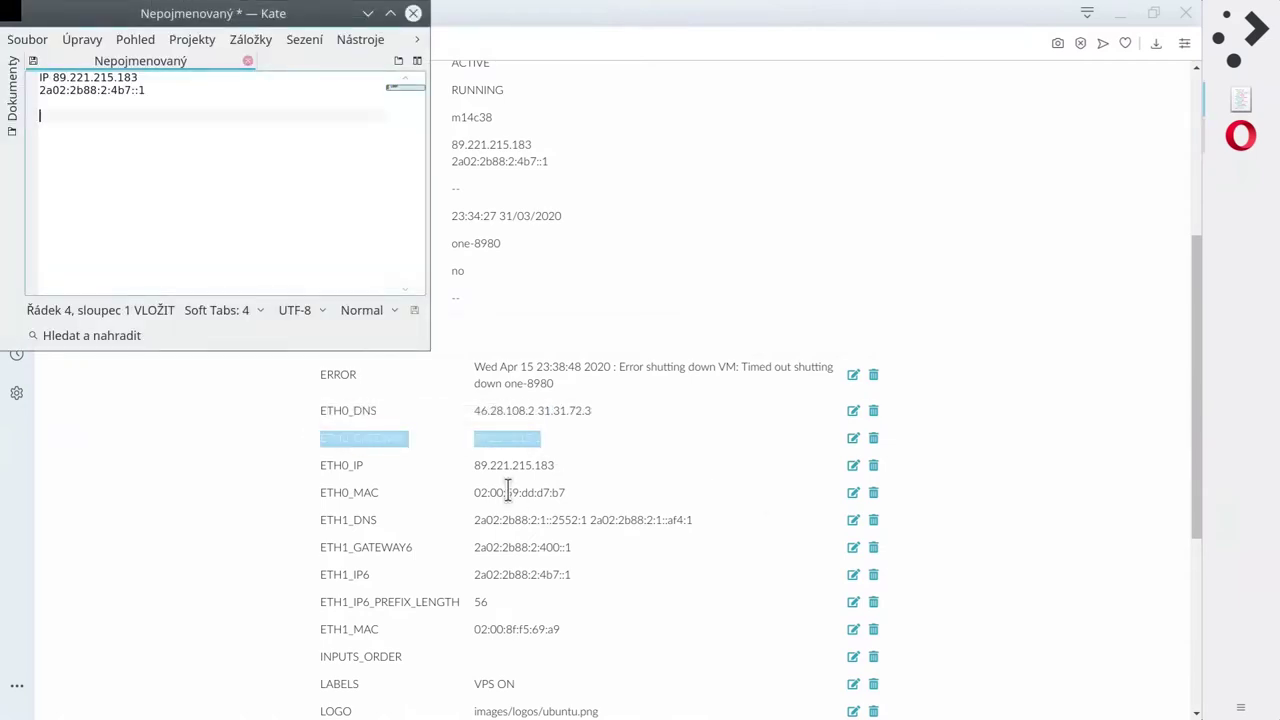
key("shift+Up")
key("shift+Up")
key("ctrl+v")
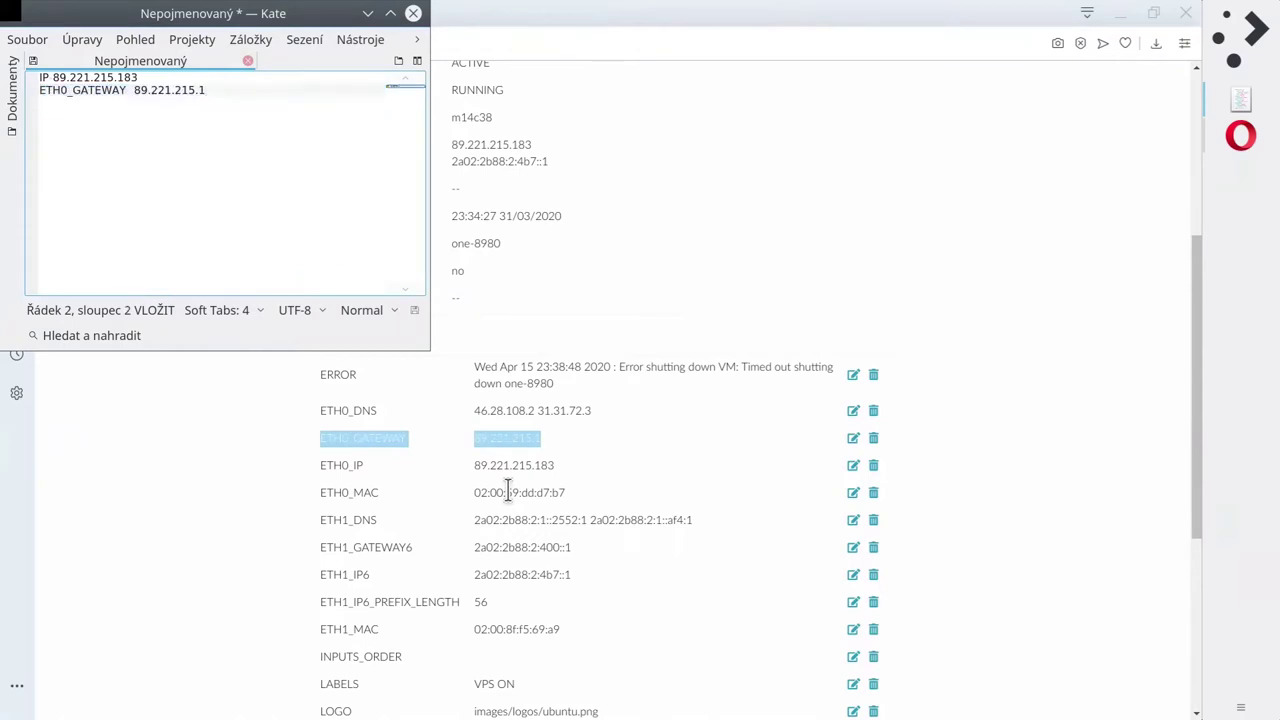
key("Up")
key("Up")
key("Down")
key("Down")
left_click(508, 491)
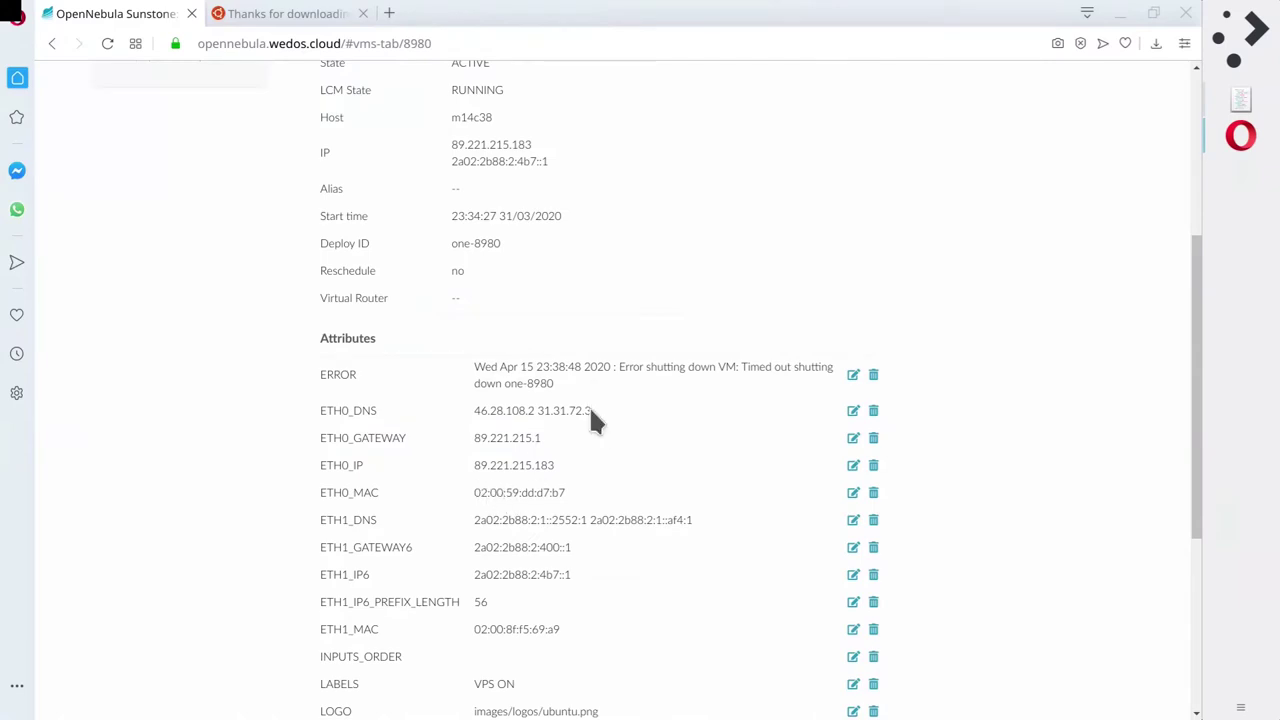
Paste the ETH0_DNS row (46.28.108.2 31.31.72.3) into Kate and move Kate to the right.
left_click_drag(591, 411, 318, 410)
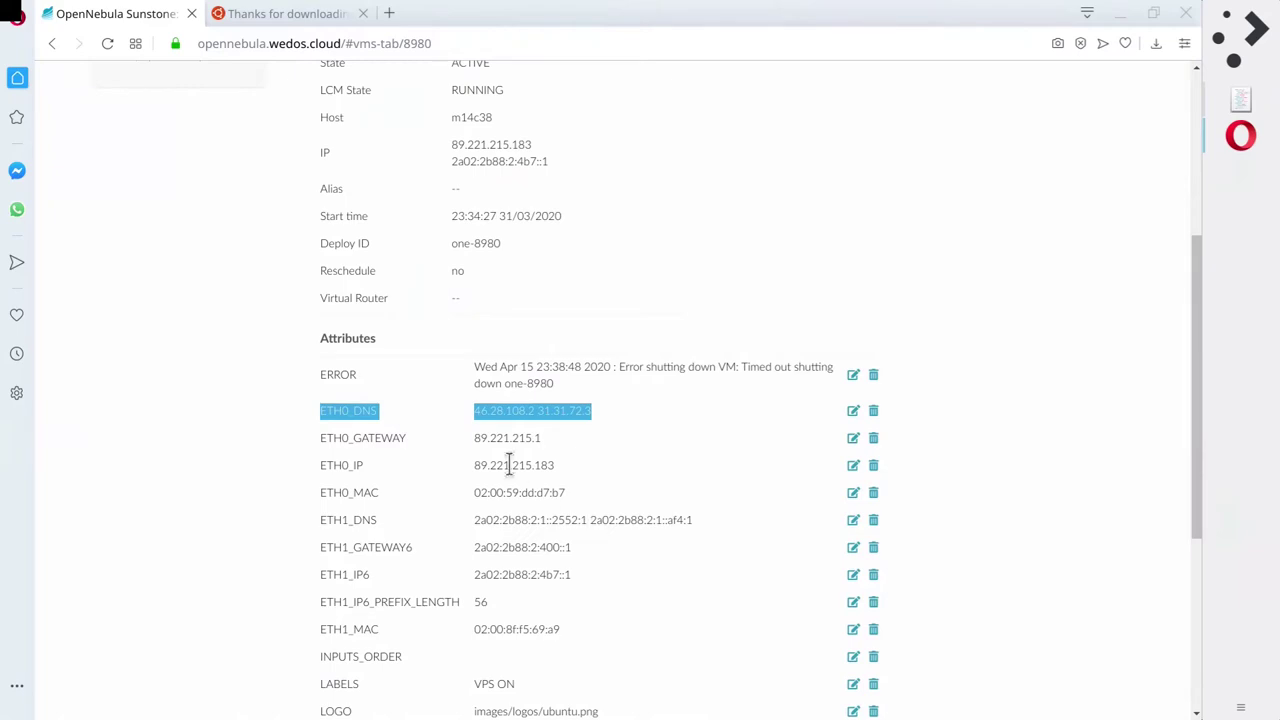
scroll(512, 481, "up", 3)
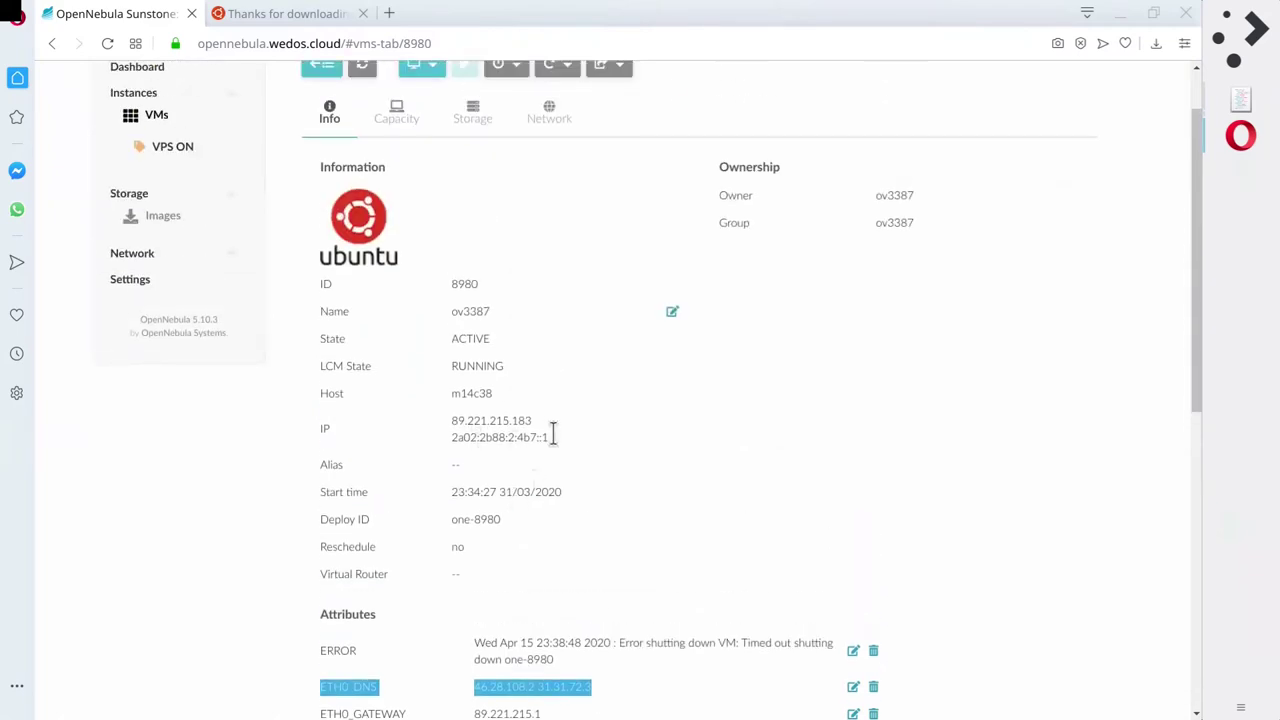
left_click_drag(513, 420, 537, 430)
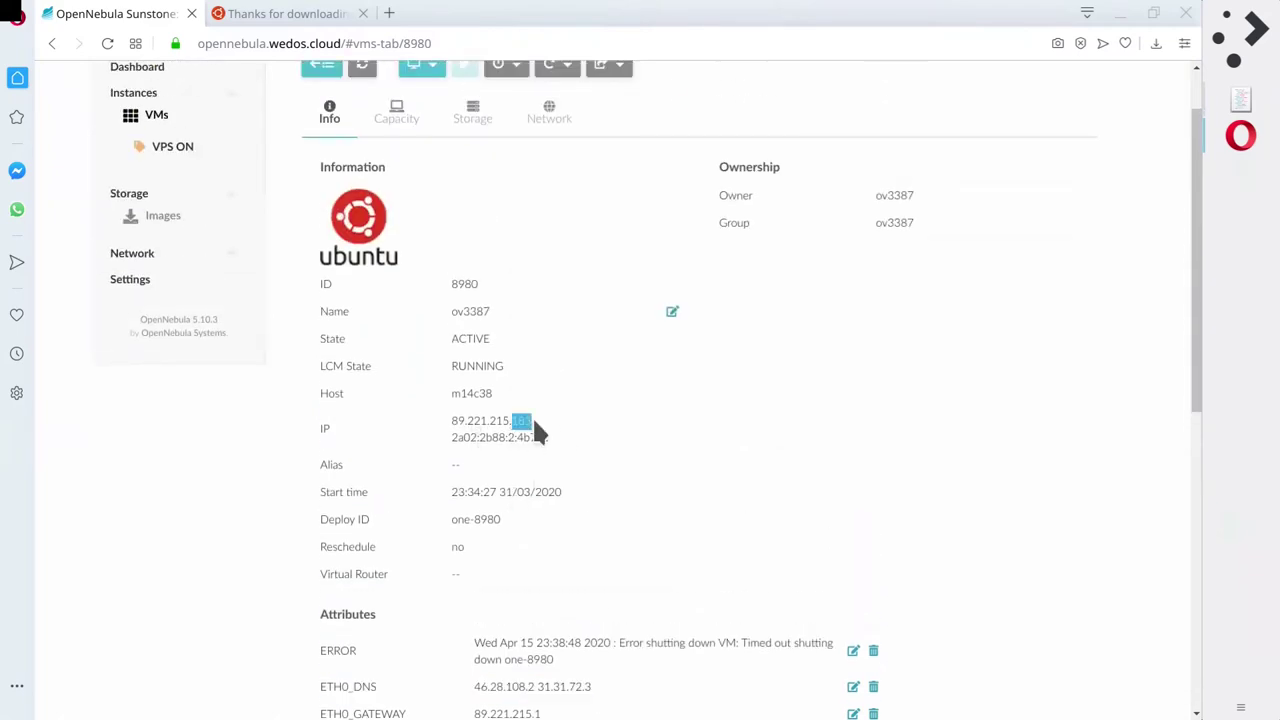
scroll(600, 560, "down", 3)
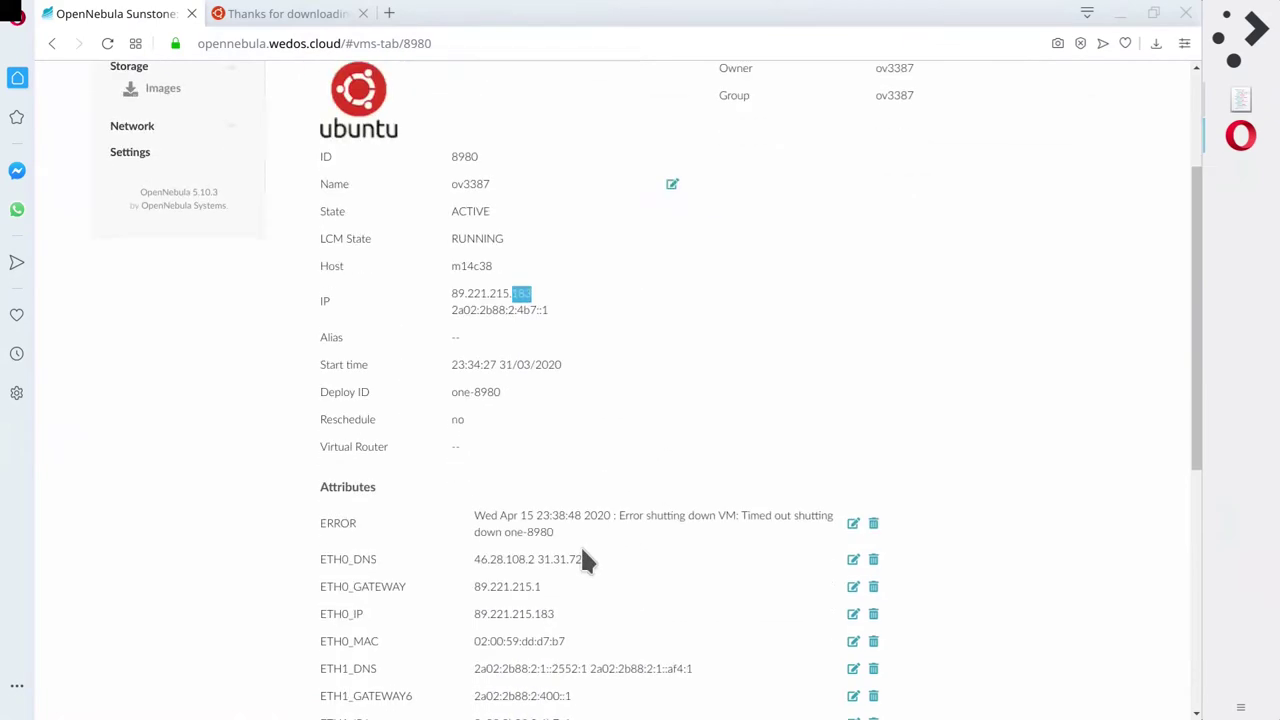
left_click(421, 528)
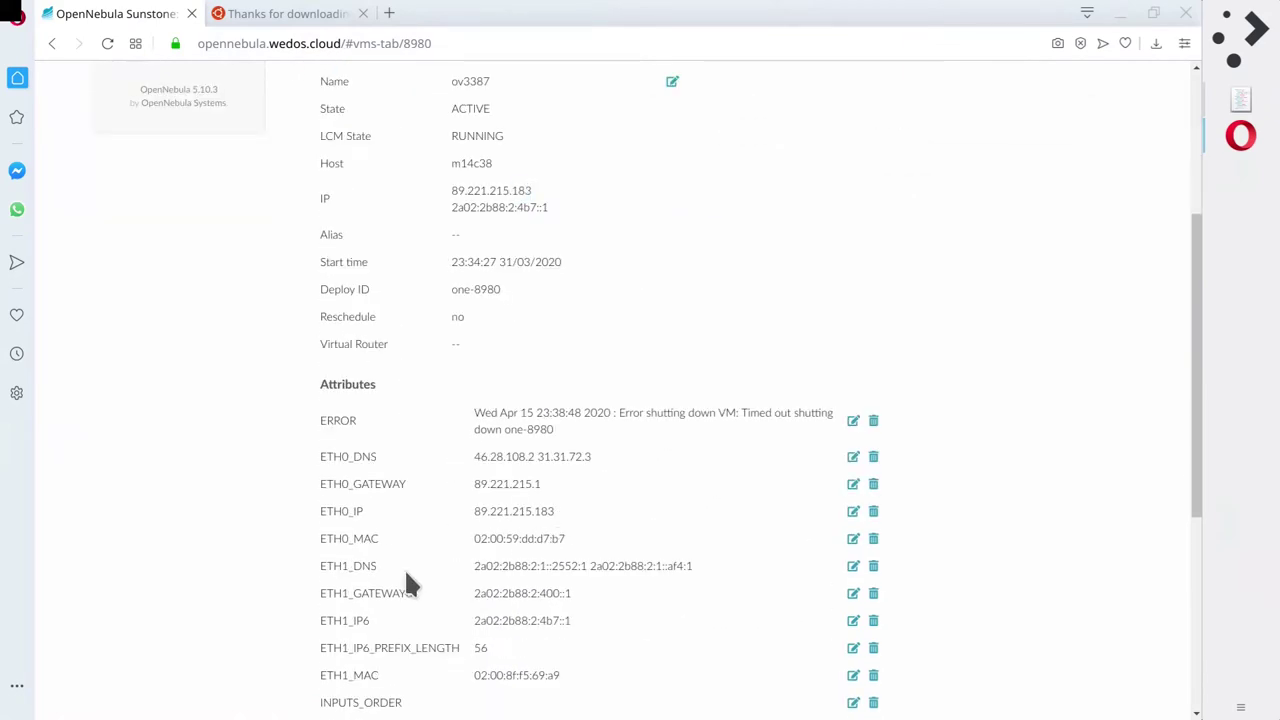
scroll(412, 570, "down", 4)
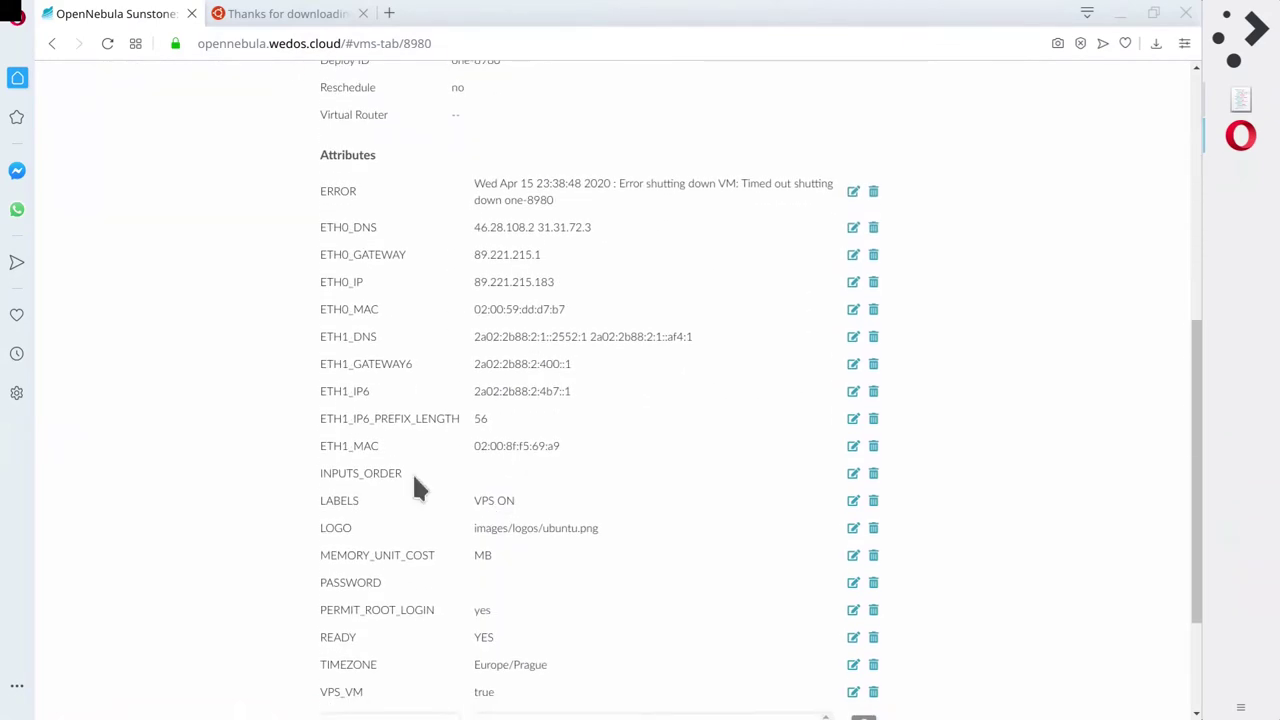
scroll(448, 495, "up", 4)
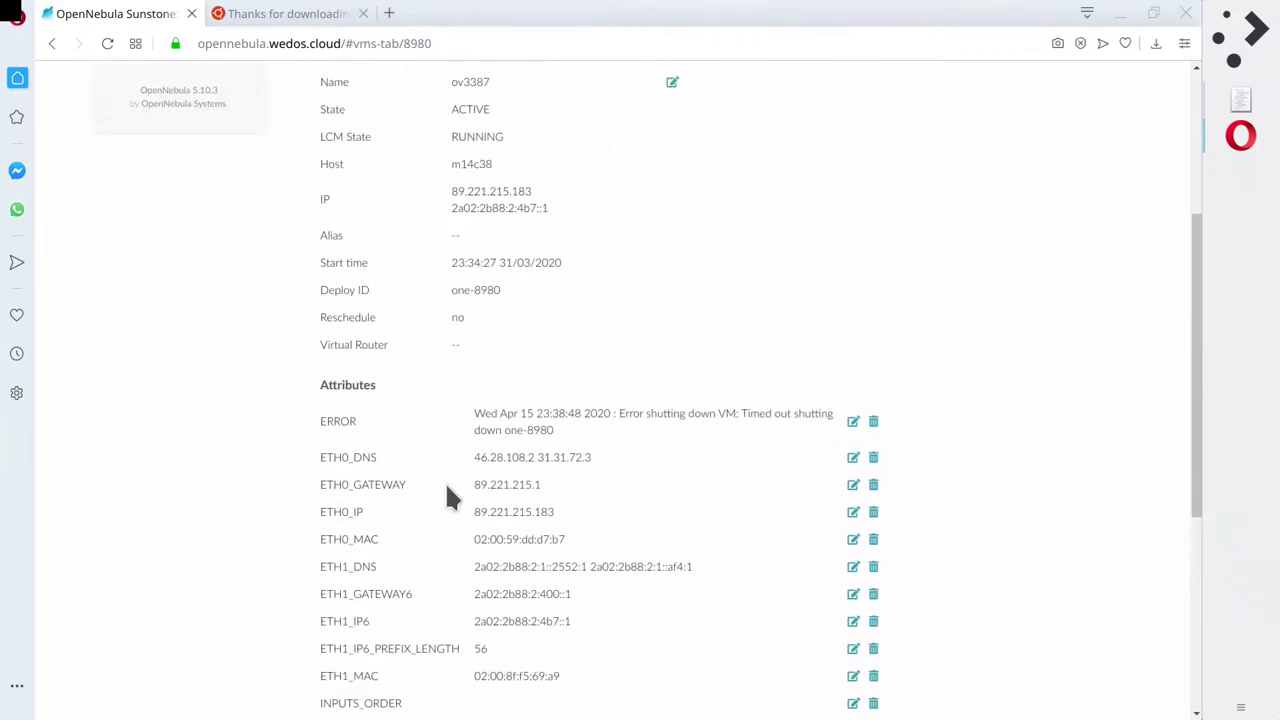
scroll(447, 490, "up", 3)
key("alt+Tab")
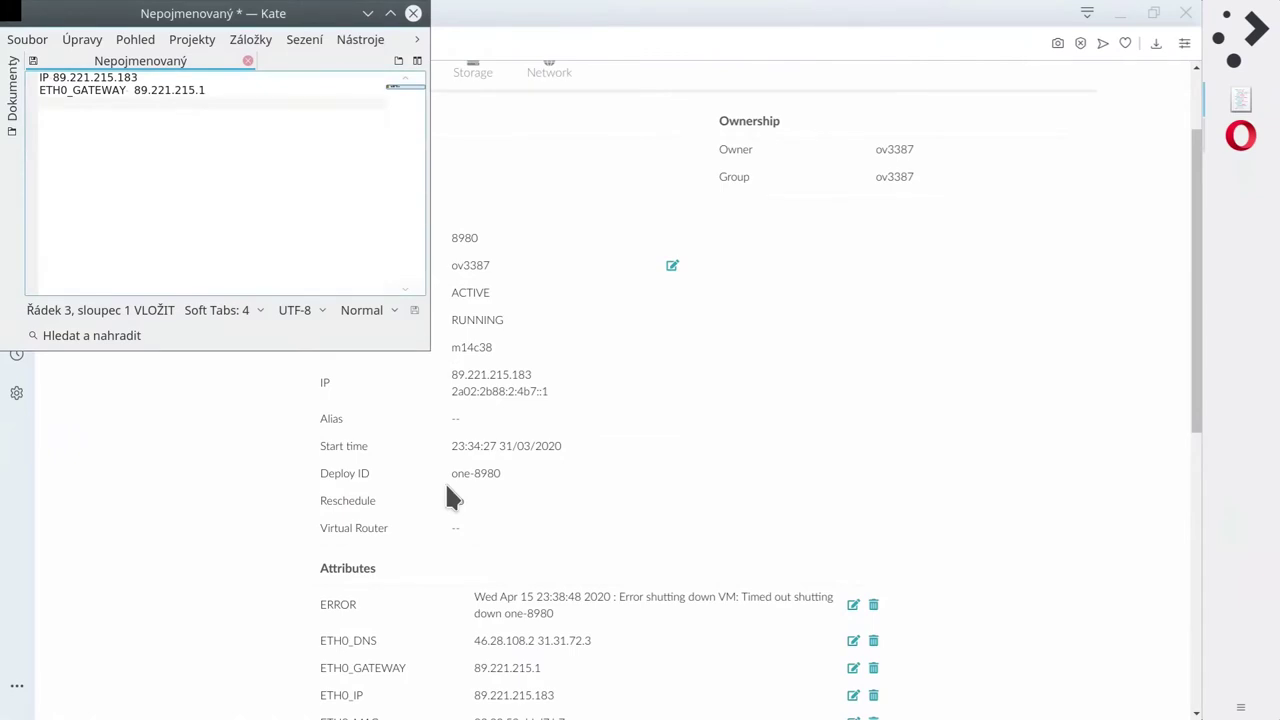
key("ctrl+v")
key("Return")
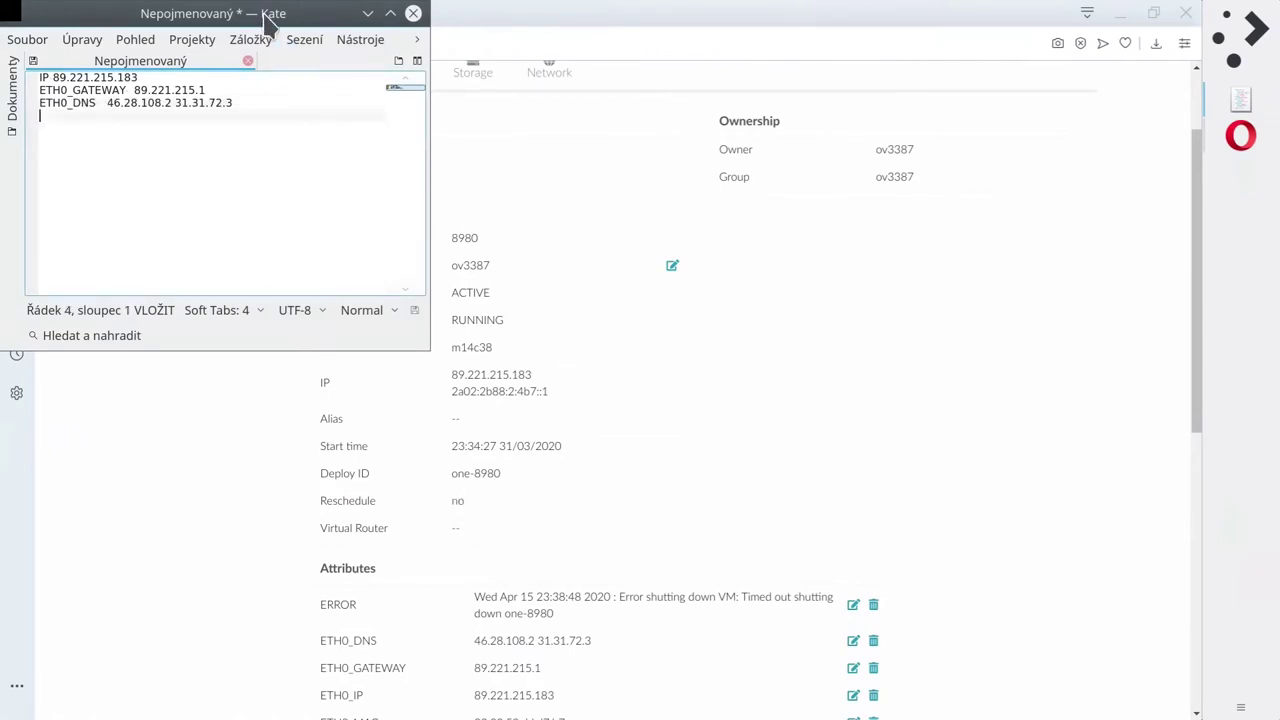
left_click_drag(270, 13, 1038, 152)
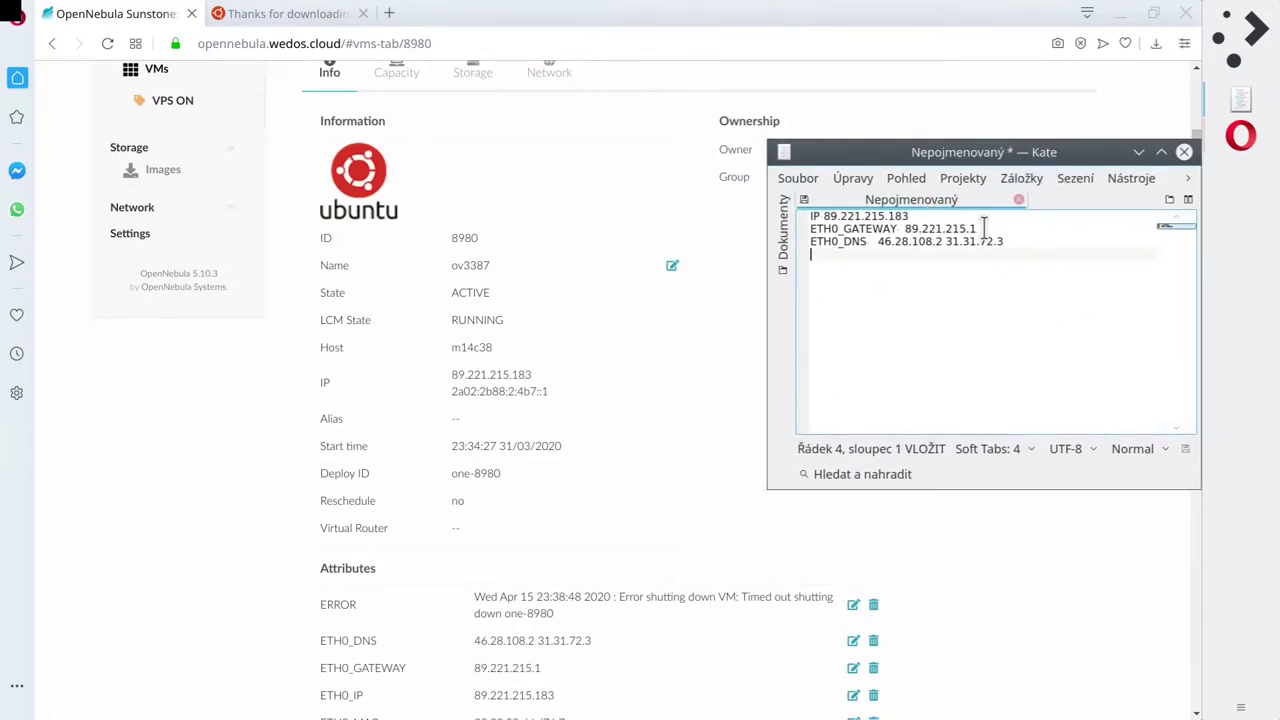
Search Kate for the shared 89.221.215. prefix, then bring Opera back to the front.
left_click(976, 228)
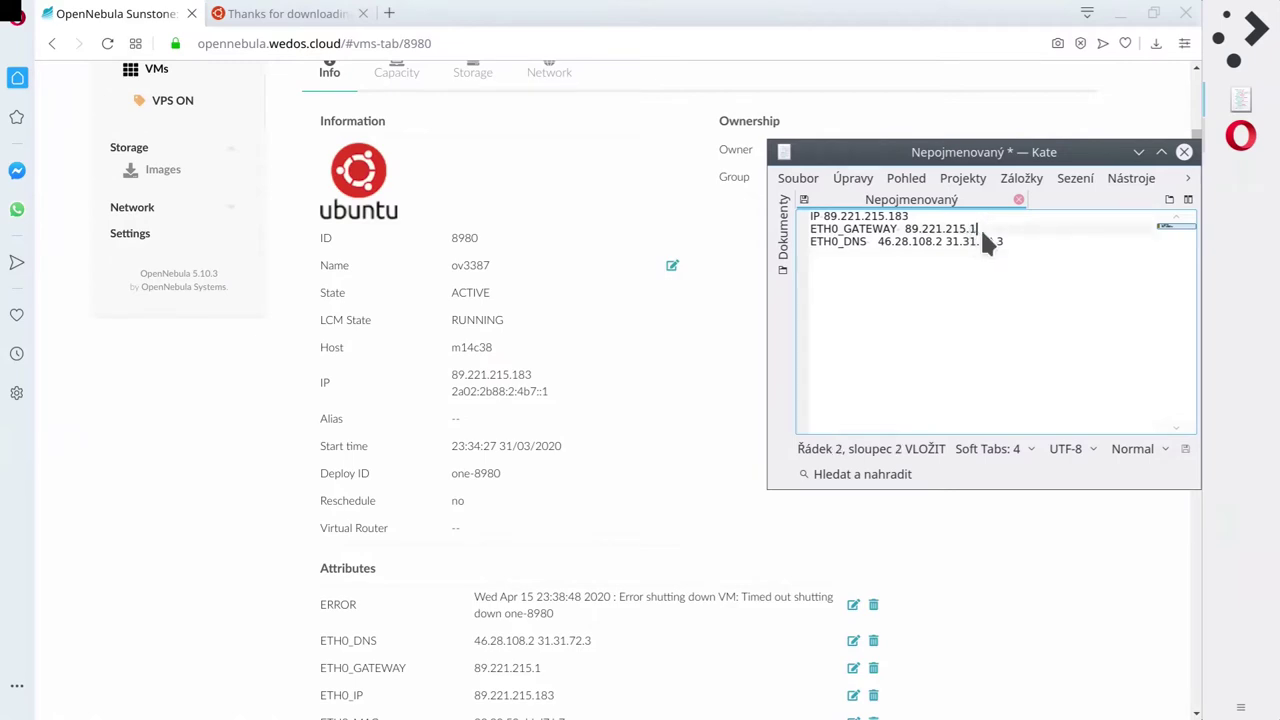
key("Up")
key("shift+Left")
key("shift+Left")
key("shift+Left")
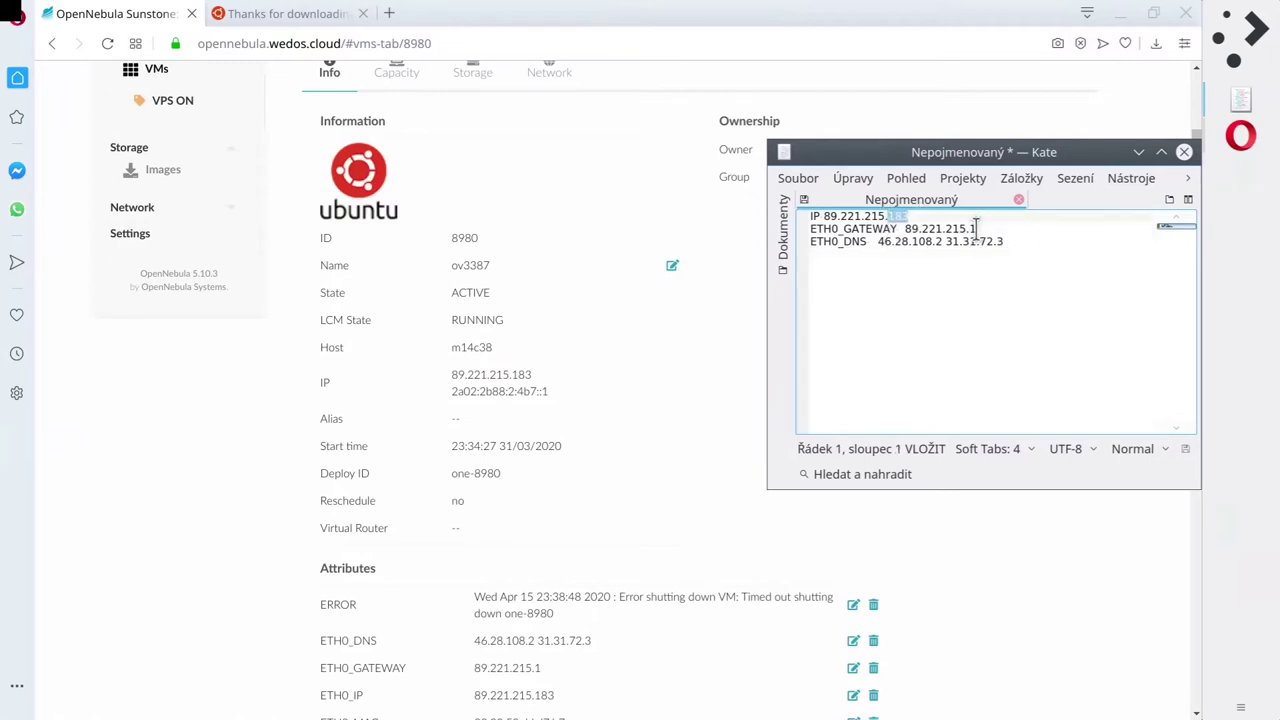
left_click(978, 229)
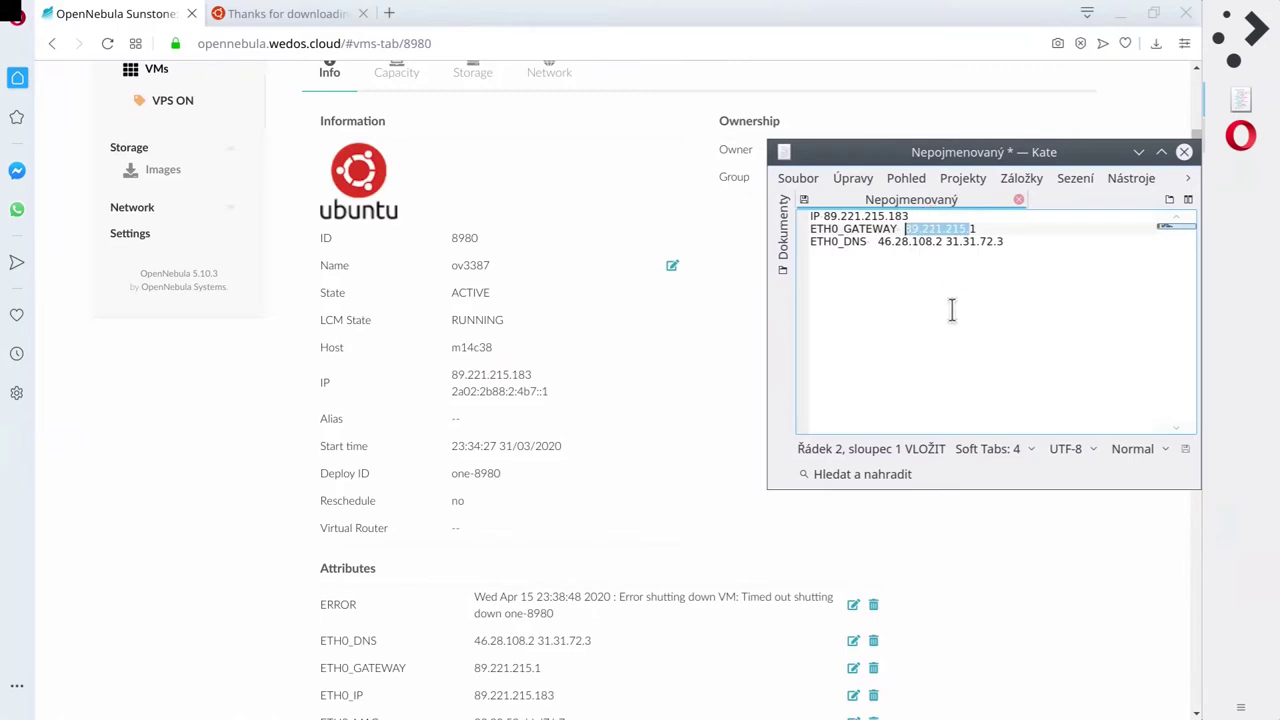
key("ctrl+f")
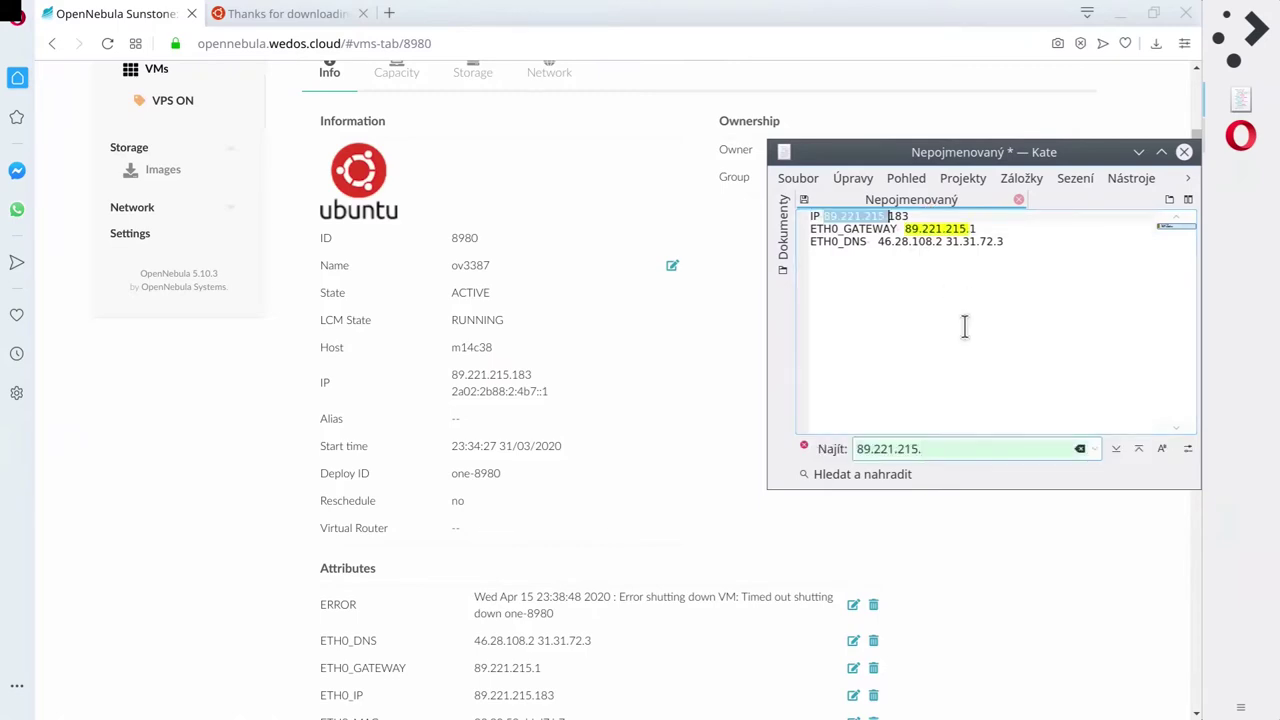
key("Return")
key("Escape")
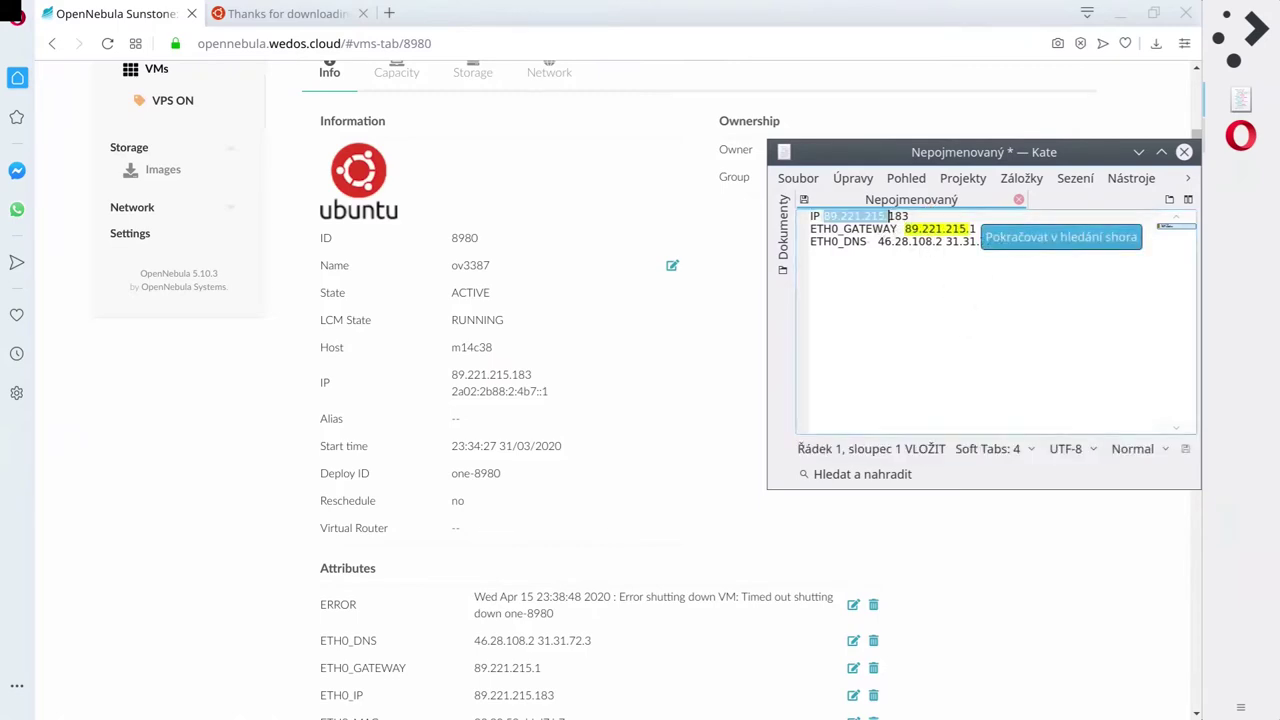
left_click(997, 268)
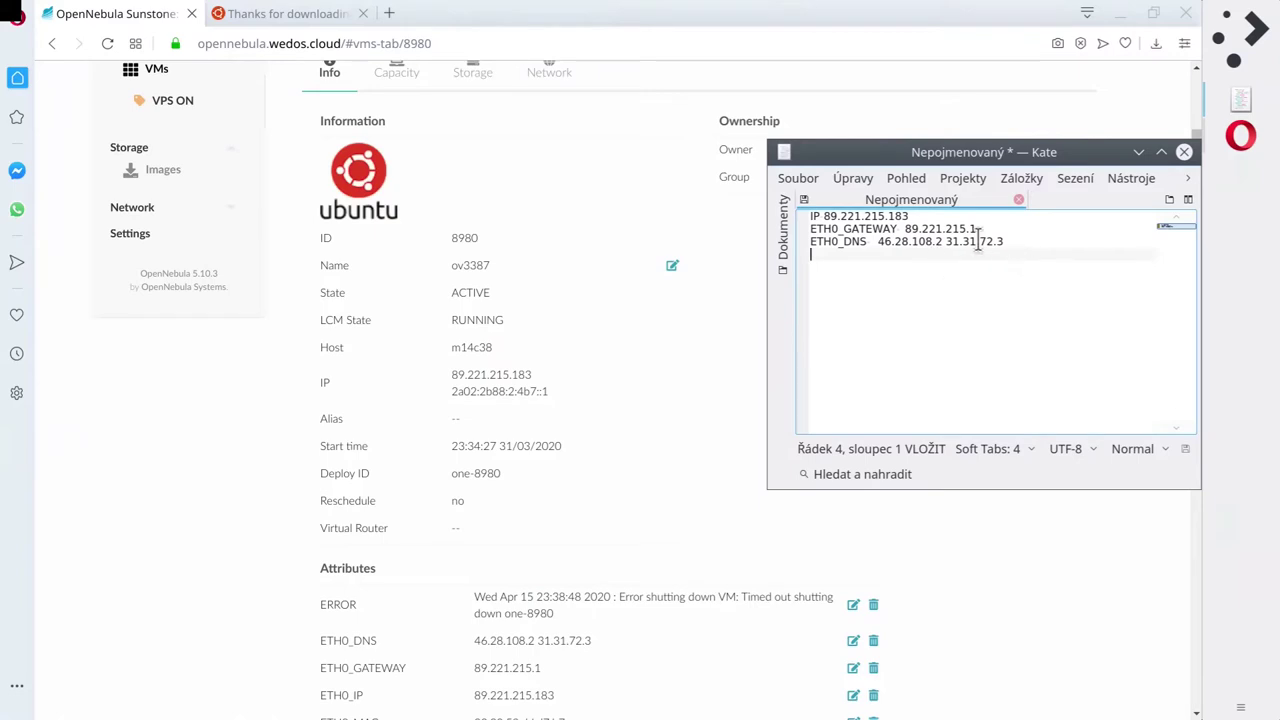
left_click(1248, 138)
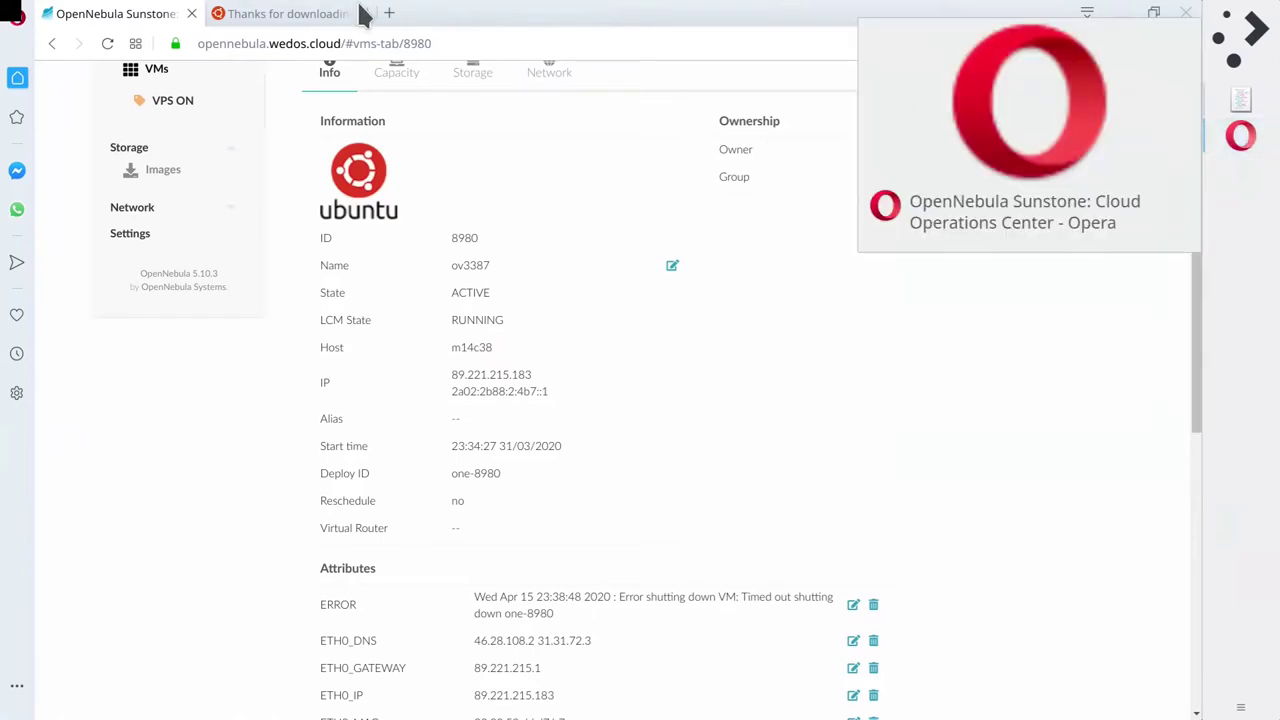
Return to the Sunstone VM page and reopen its VNC console.
left_click(308, 15)
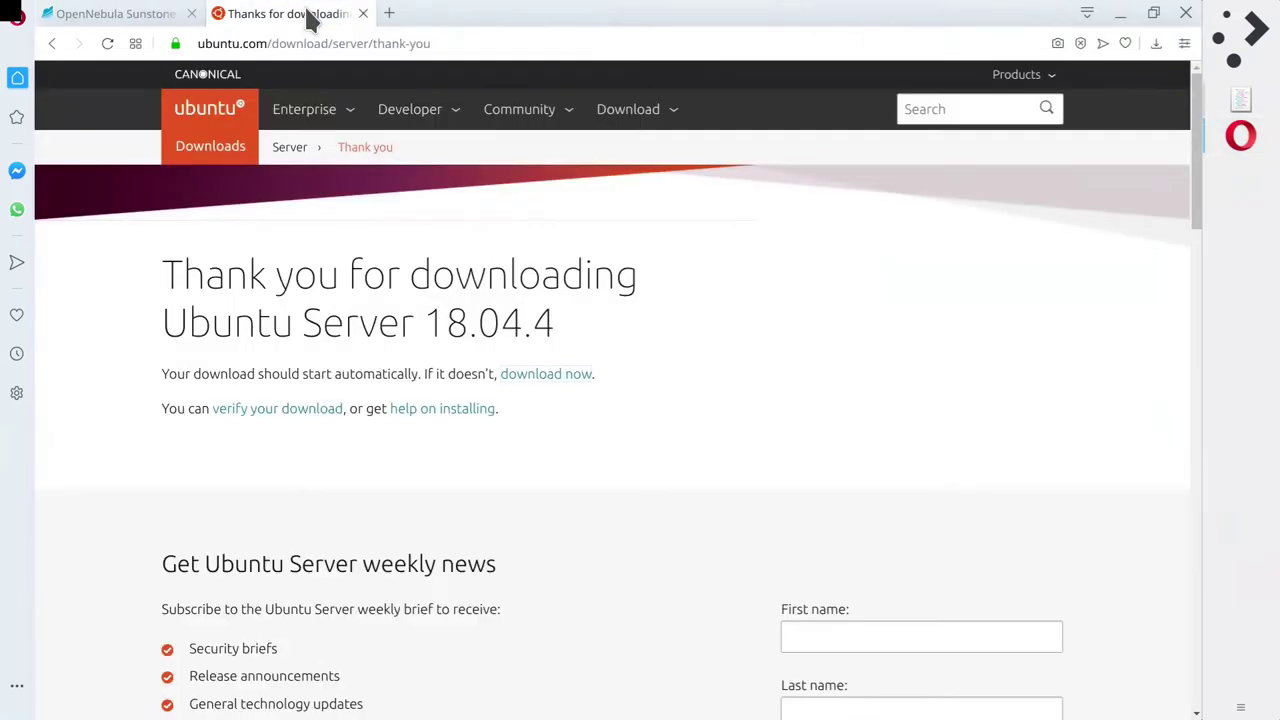
left_click(115, 17)
scroll(603, 205, "up", 2)
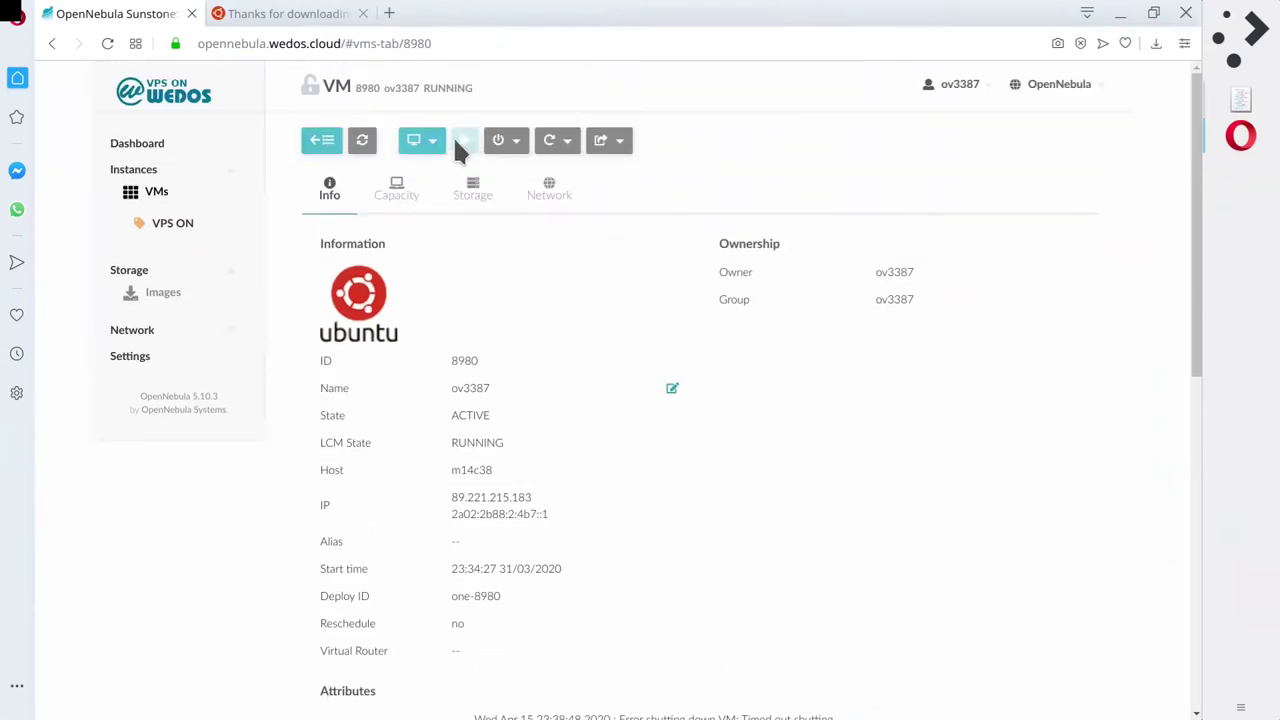
left_click(417, 141)
left_click(430, 176)
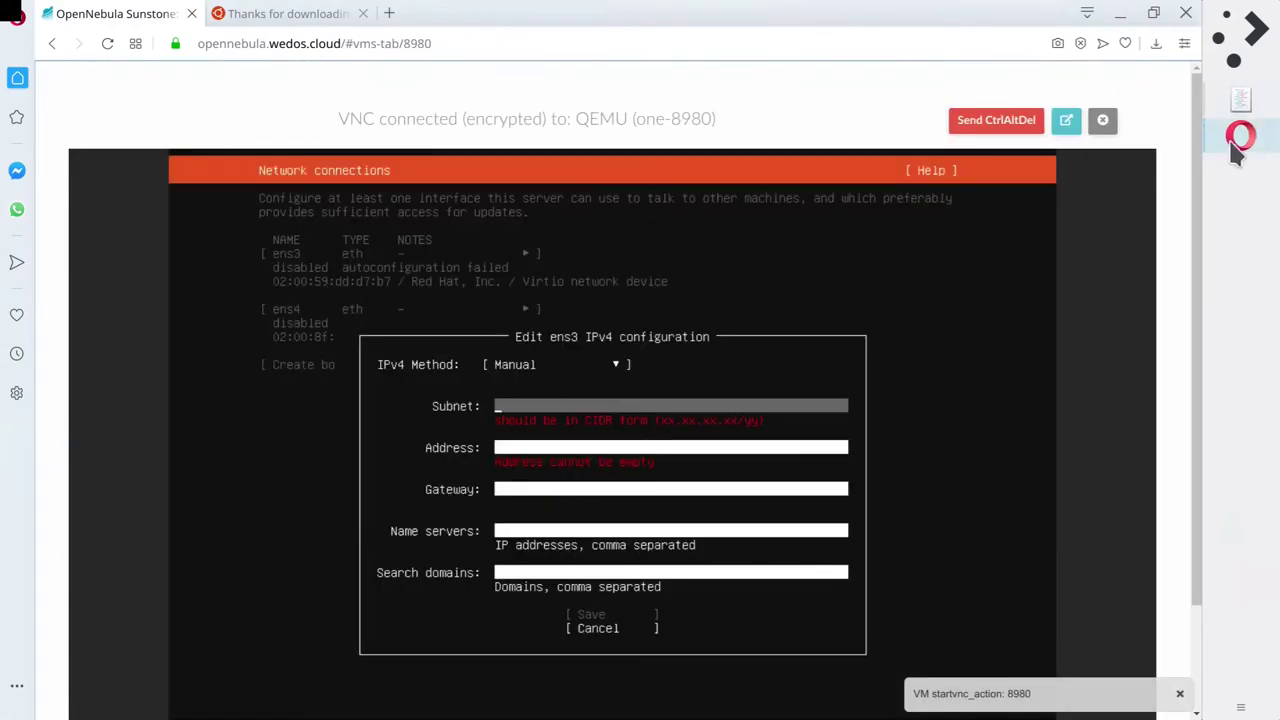
Set the Kate notes window to Keep Above Others and move it to the top of the screen.
left_click(1241, 104)
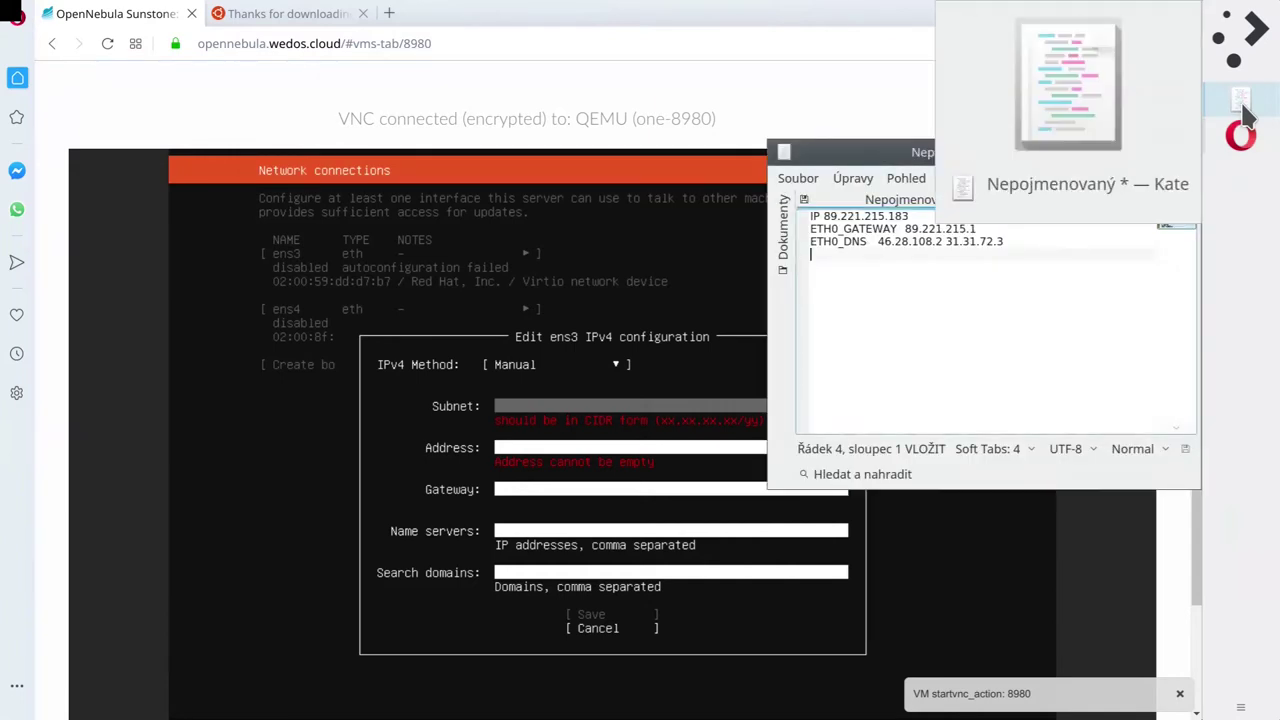
left_click(784, 152)
mouse_move(908, 213)
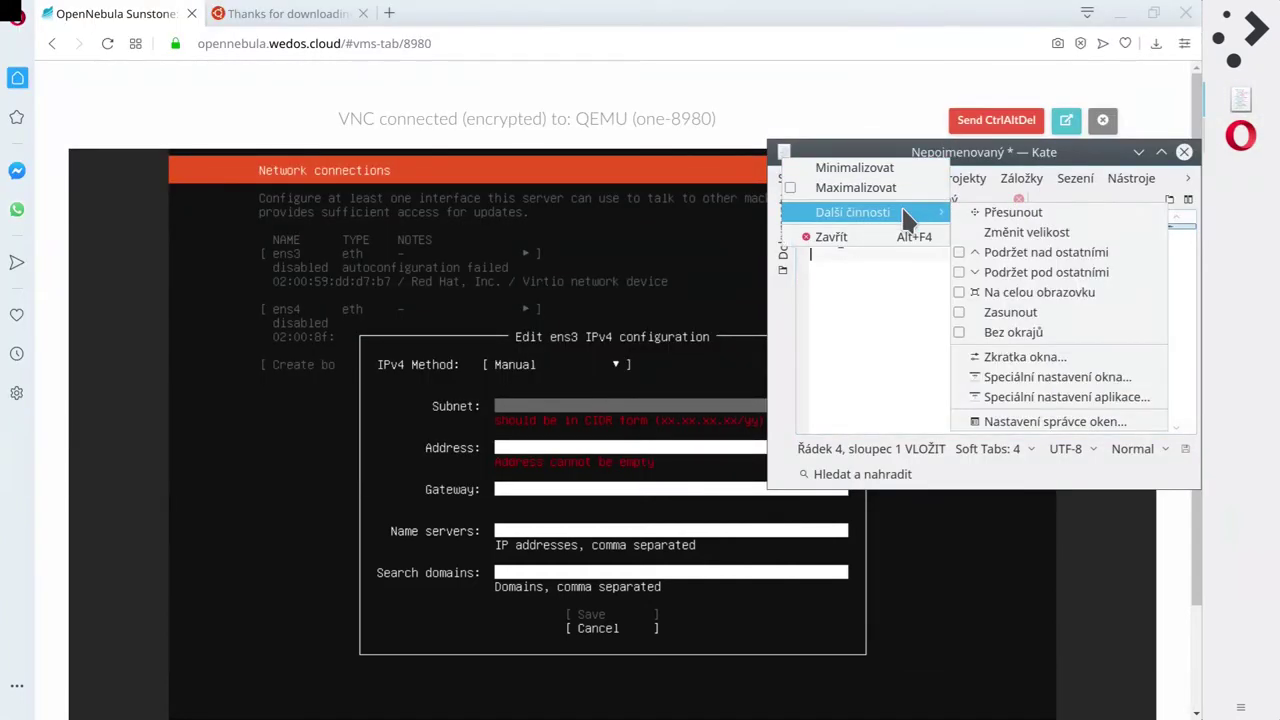
left_click(1046, 252)
left_click_drag(884, 158, 886, 20)
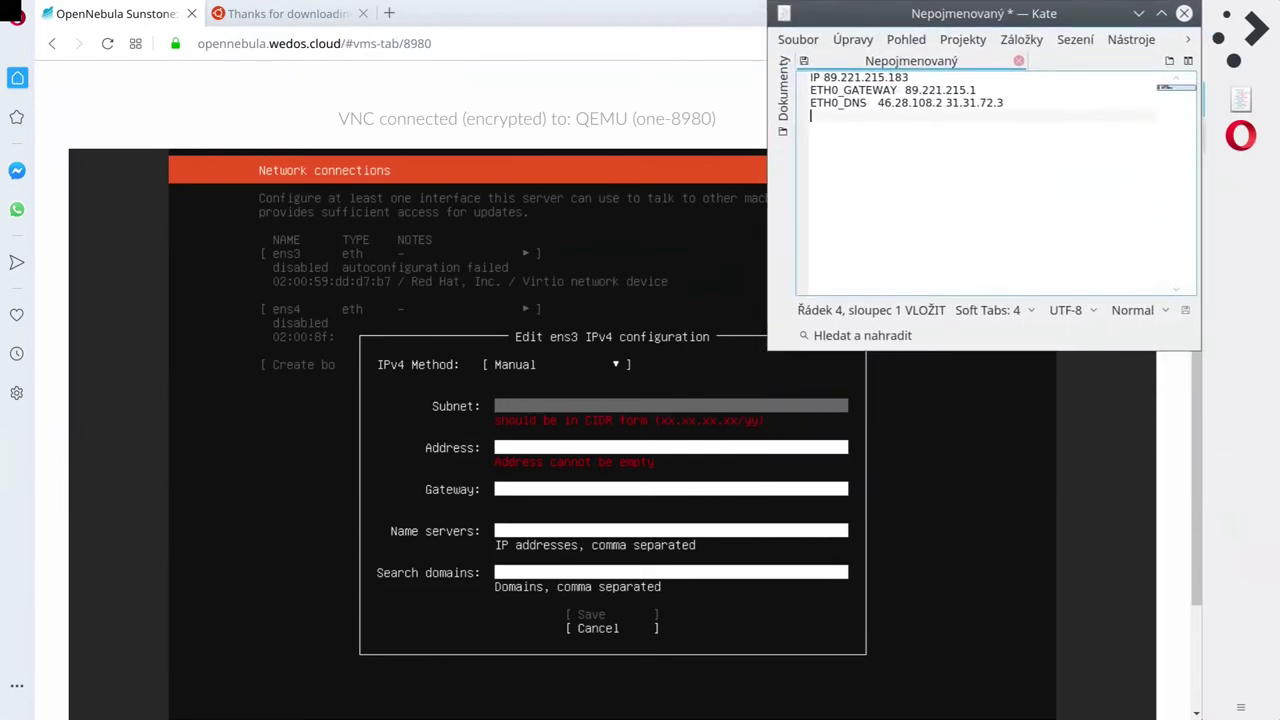
scroll(623, 380, "down", 1)
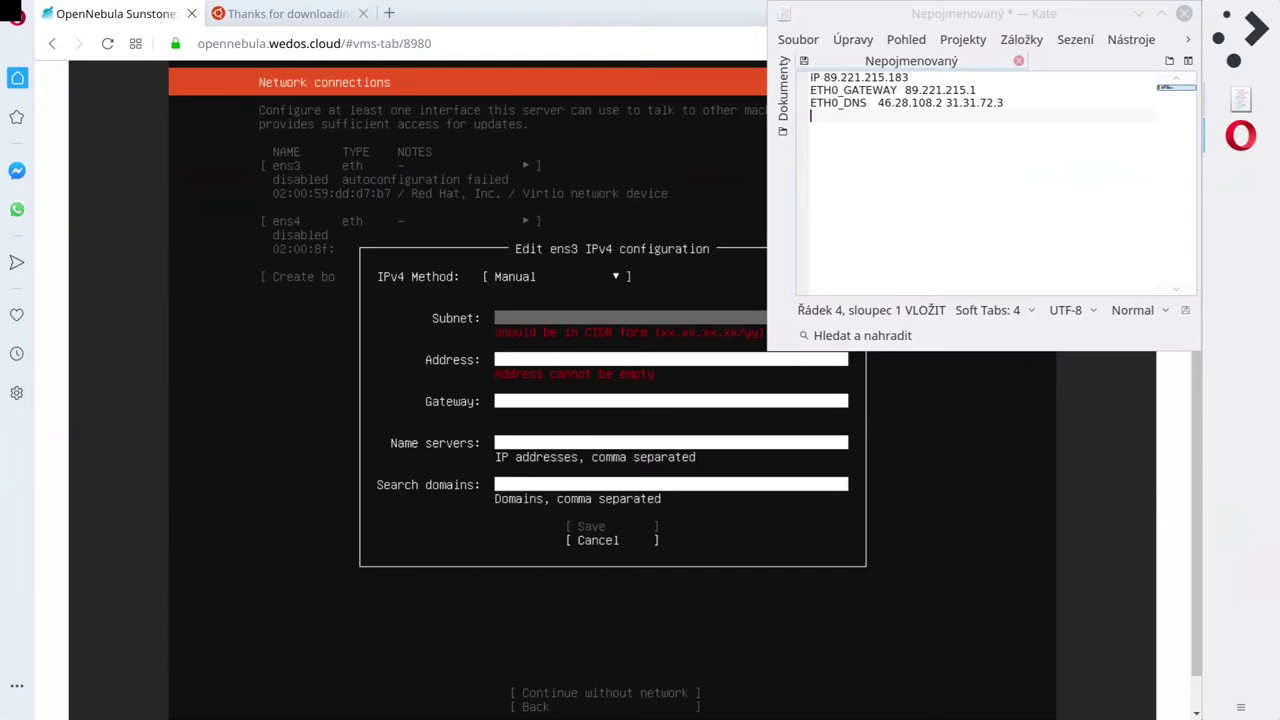
Enter subnet 89.221.215.0/24 and address 89.221.215.183 for ens3.
type("89.221.215")
type(".1/24")
key("Tab")
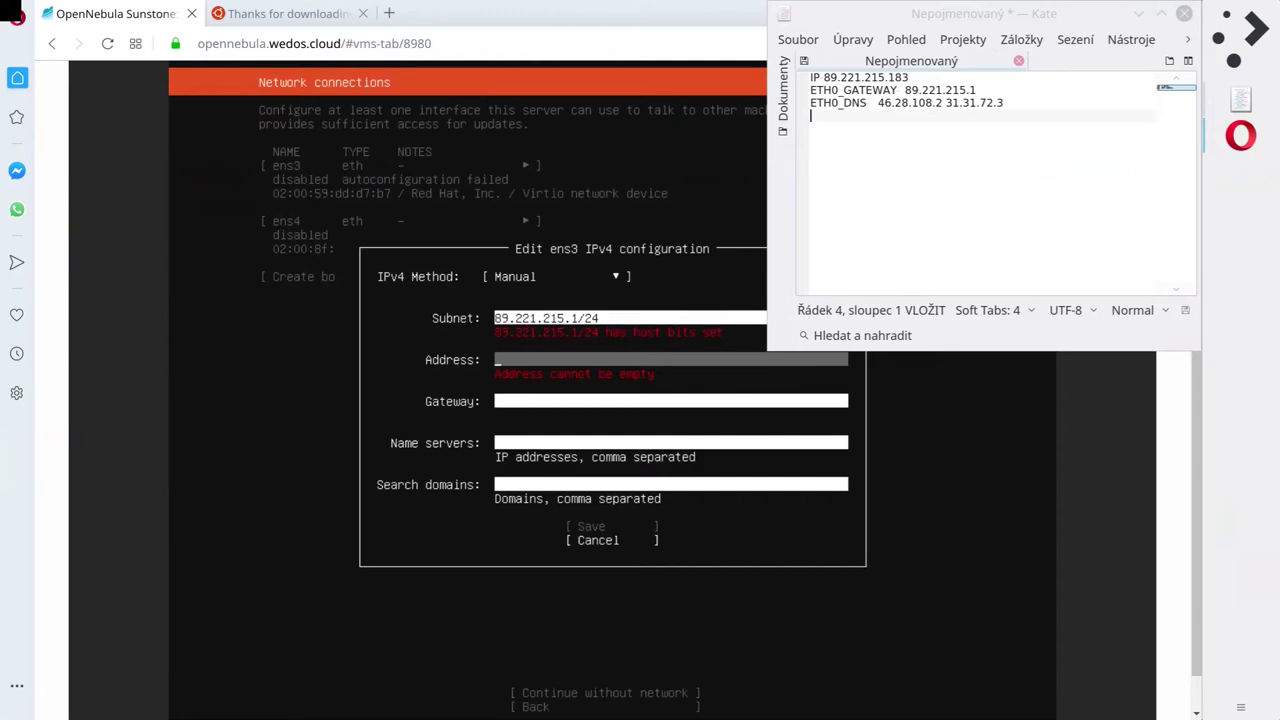
key("shift+Tab")
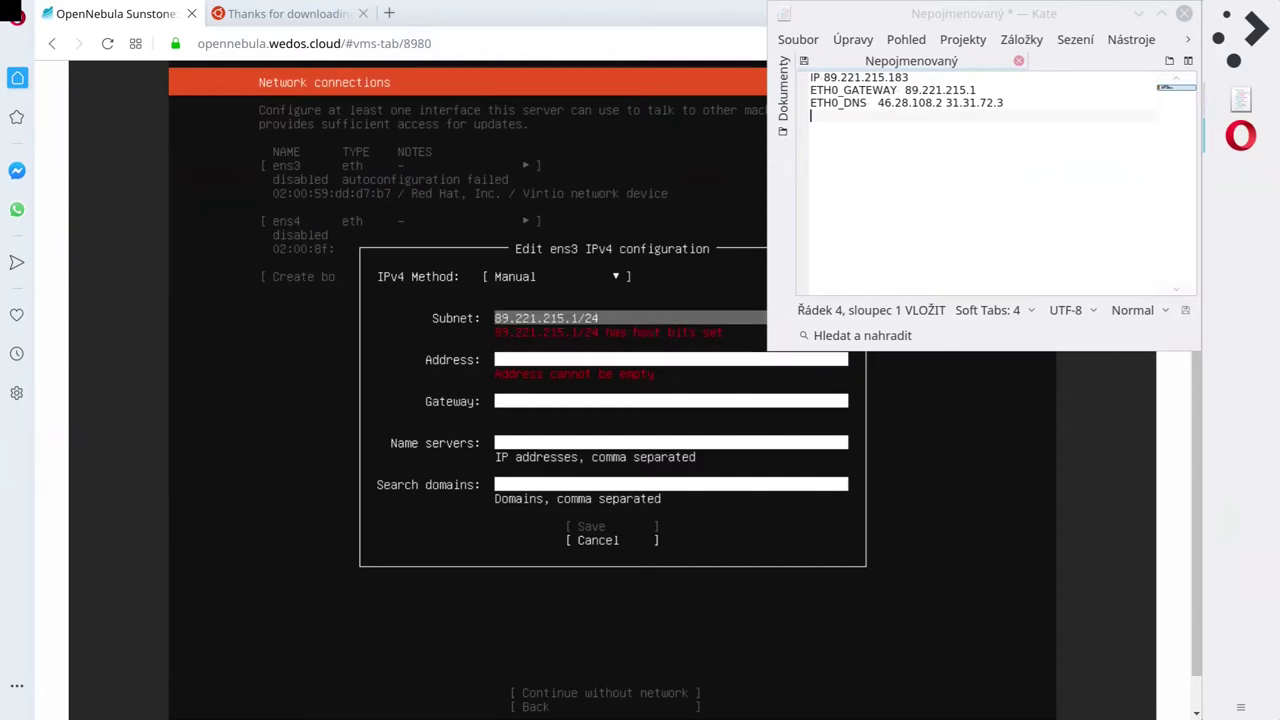
key("BackSpace")
key("BackSpace")
key("BackSpace")
key("BackSpace")
type("0/24")
key("Tab")
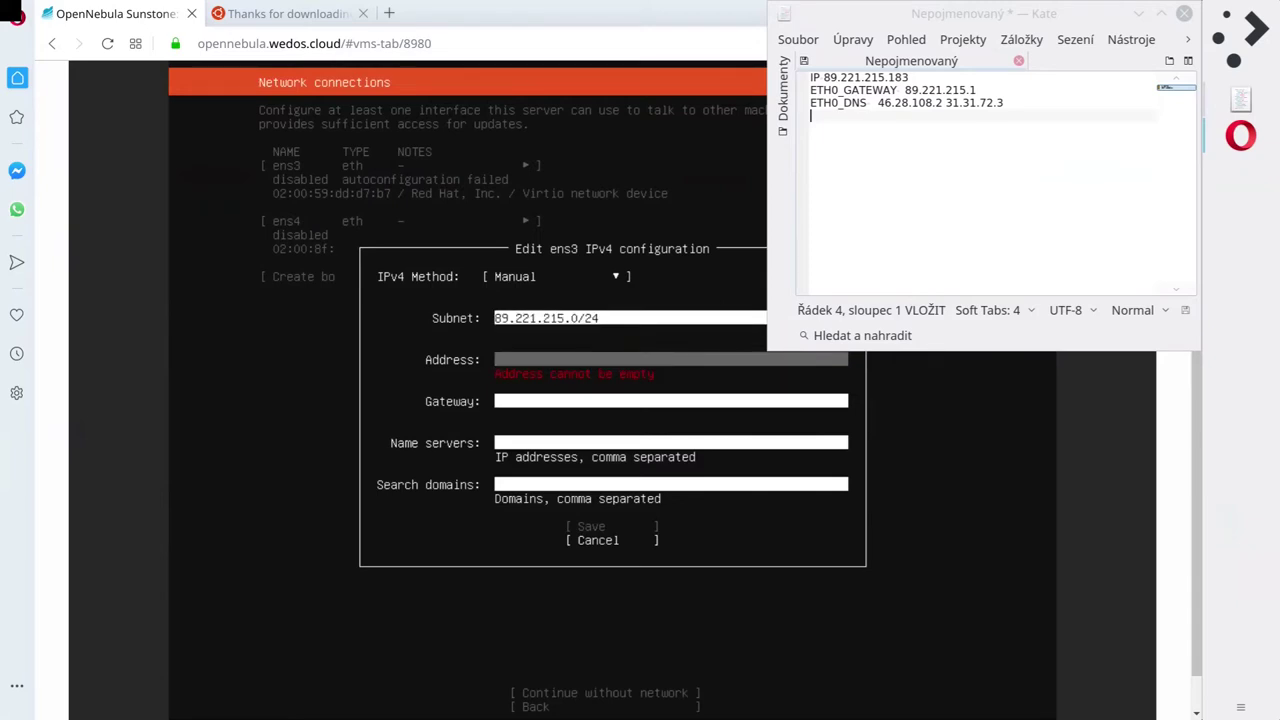
type("89.221.215.183")
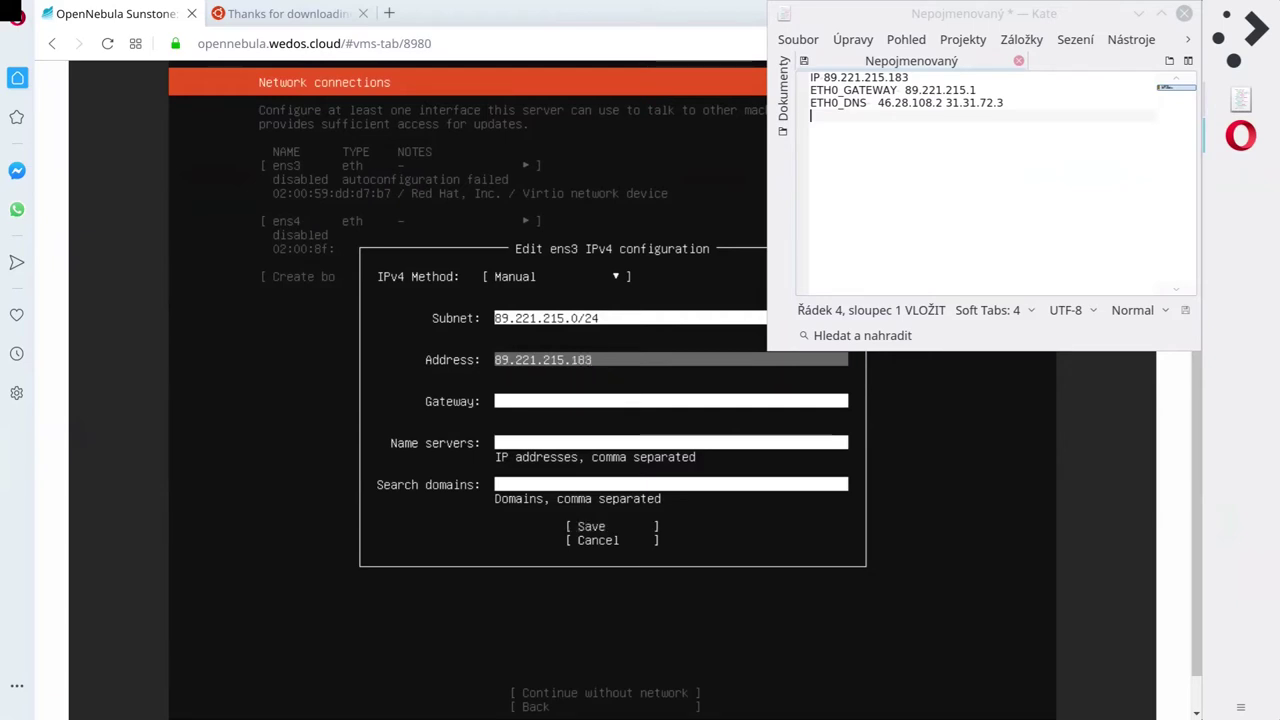
Enter gateway 89.221.215.1 and name server 31.31.72.3, then save the ens3 settings.
key("Tab")
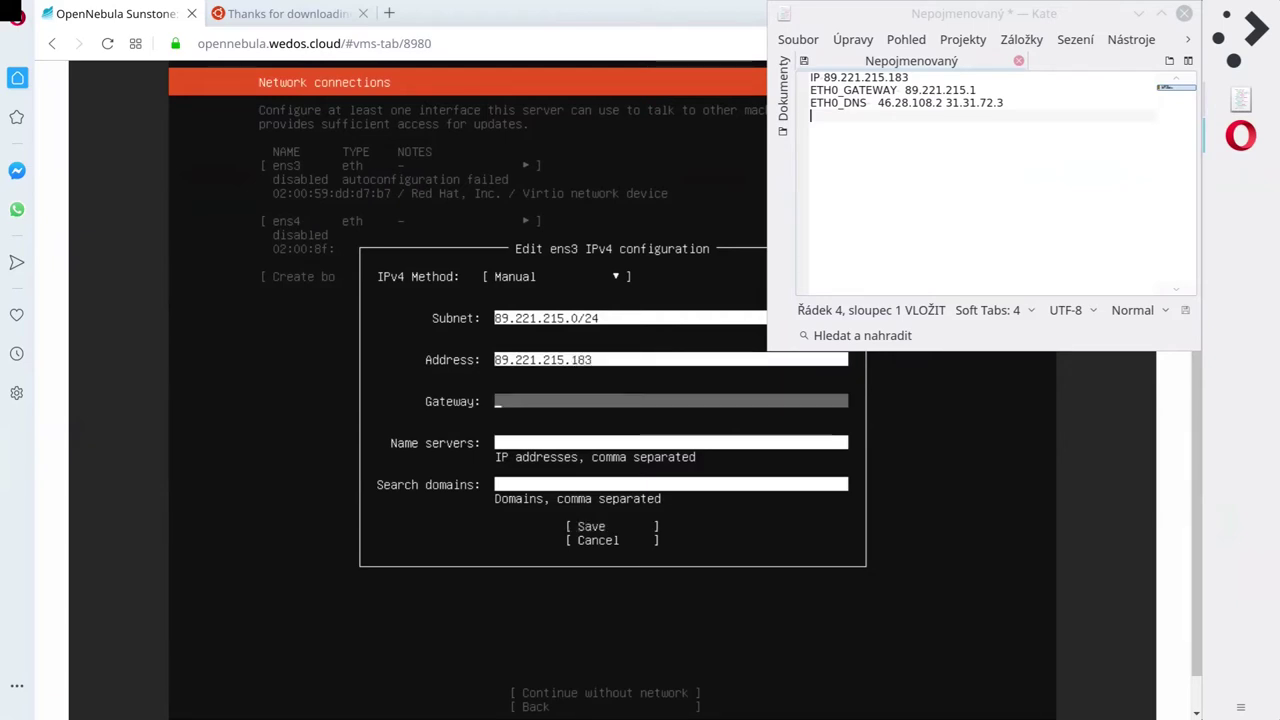
type("89.221.215")
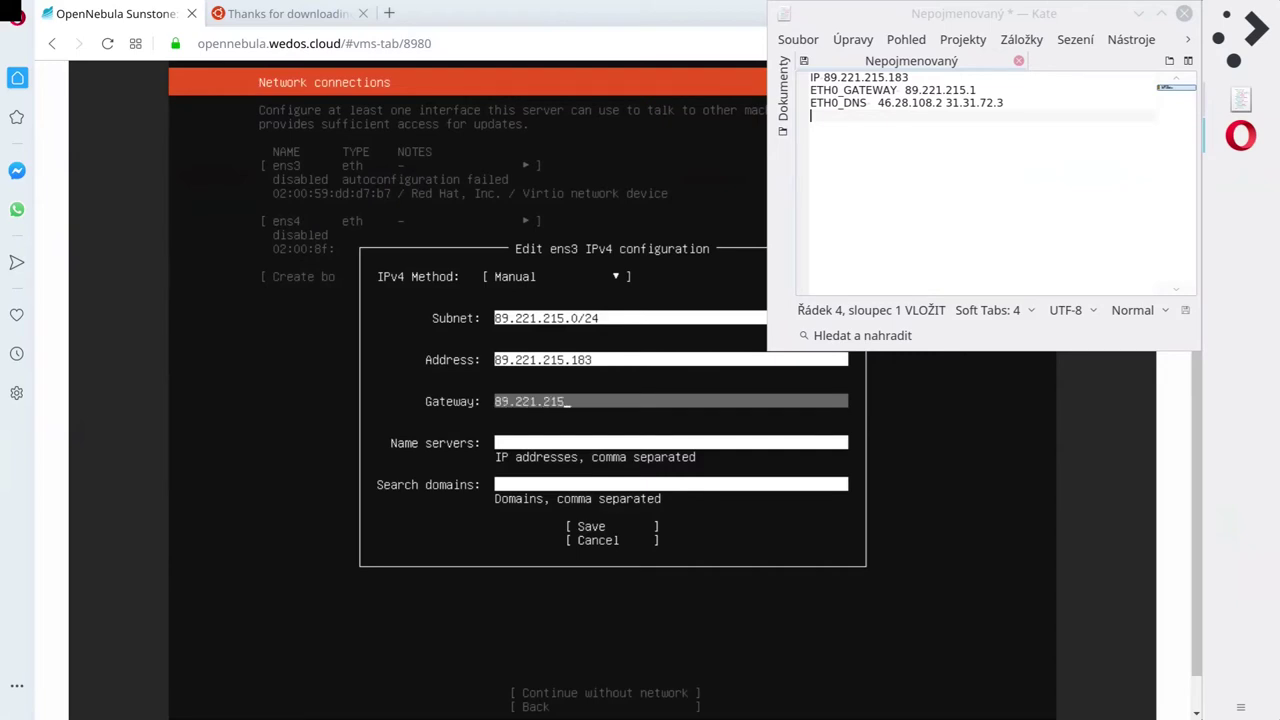
type(".1")
key("Tab")
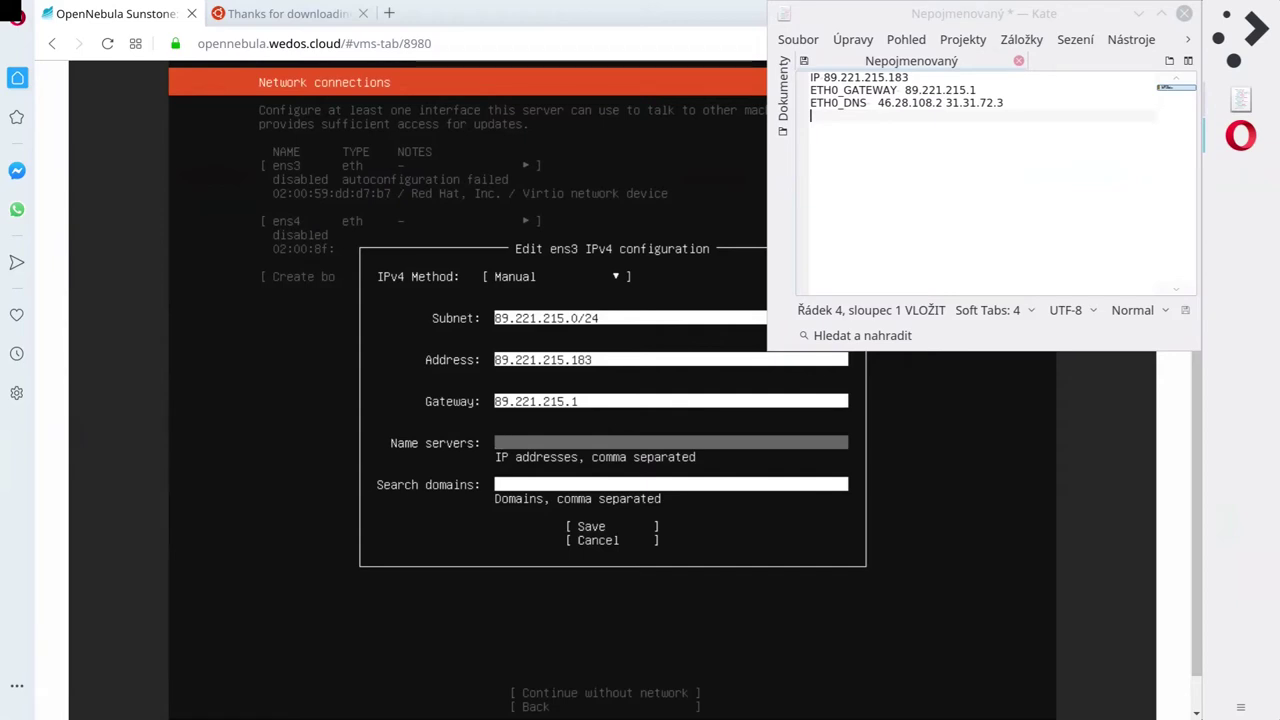
type("31.31.72.3")
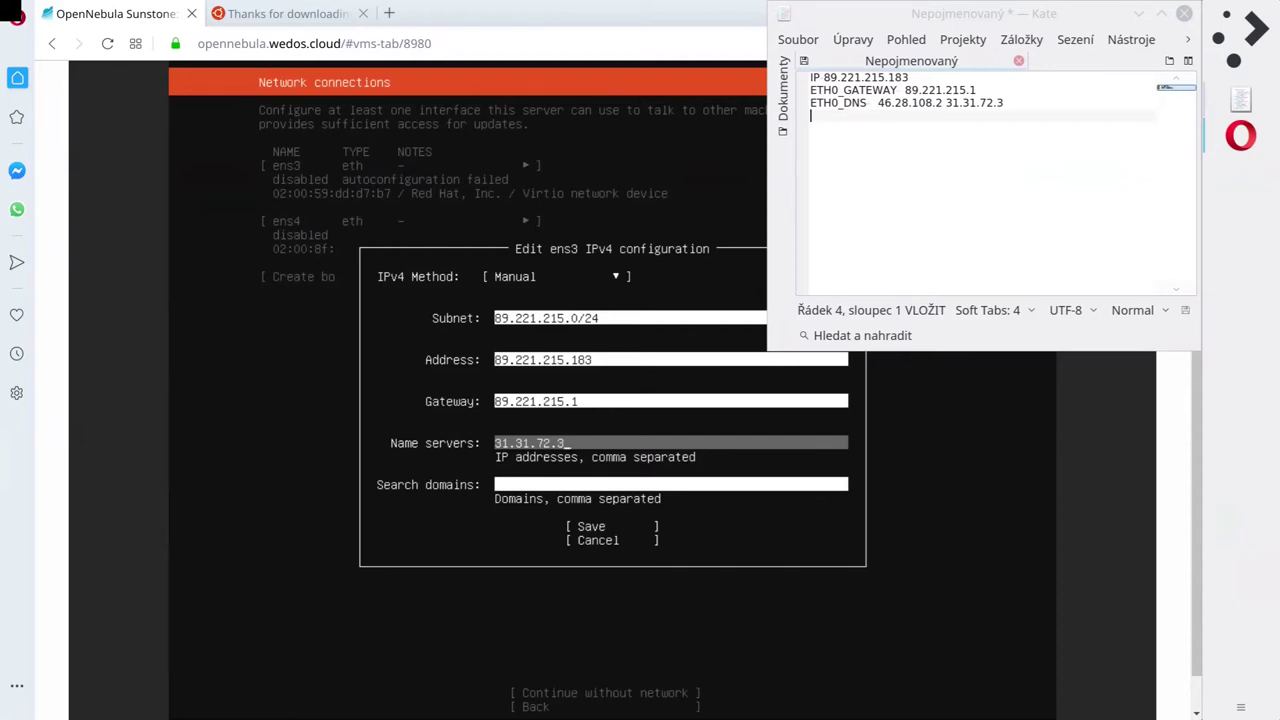
type(",38")
key("BackSpace")
key("BackSpace")
key("BackSpace")
key("BackSpace")
key("Tab")
key("Tab")
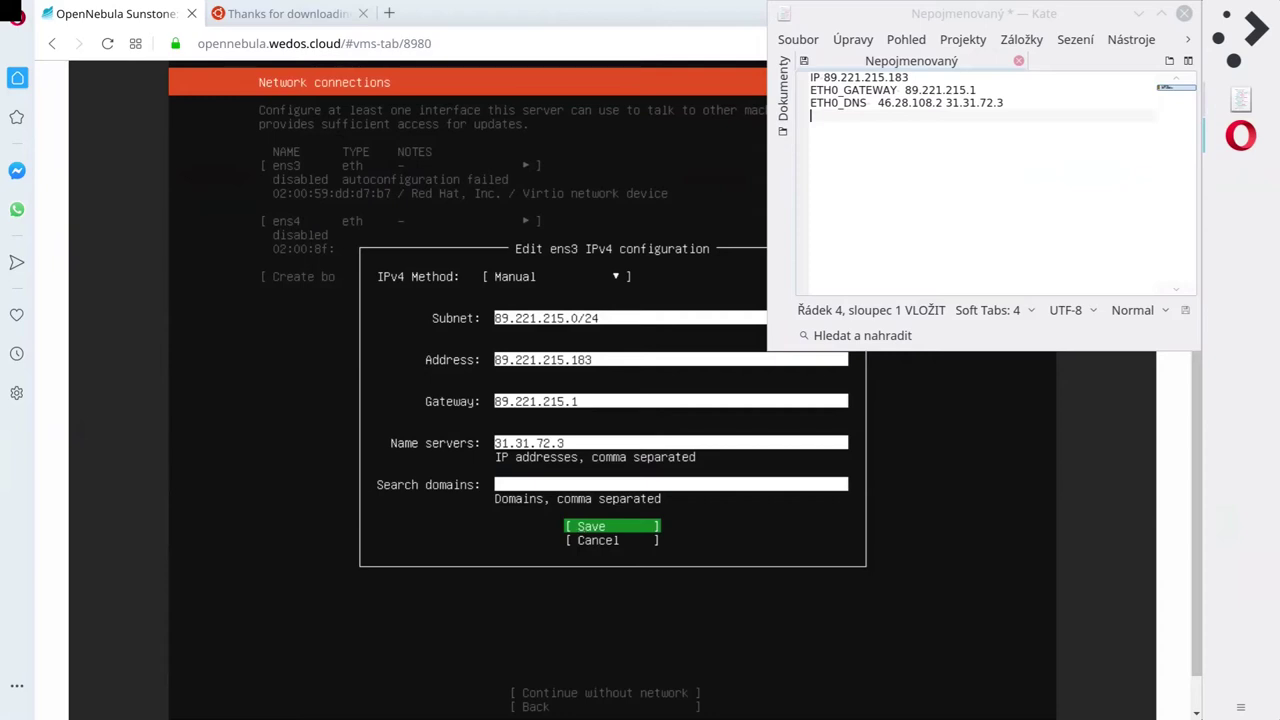
key("Return")
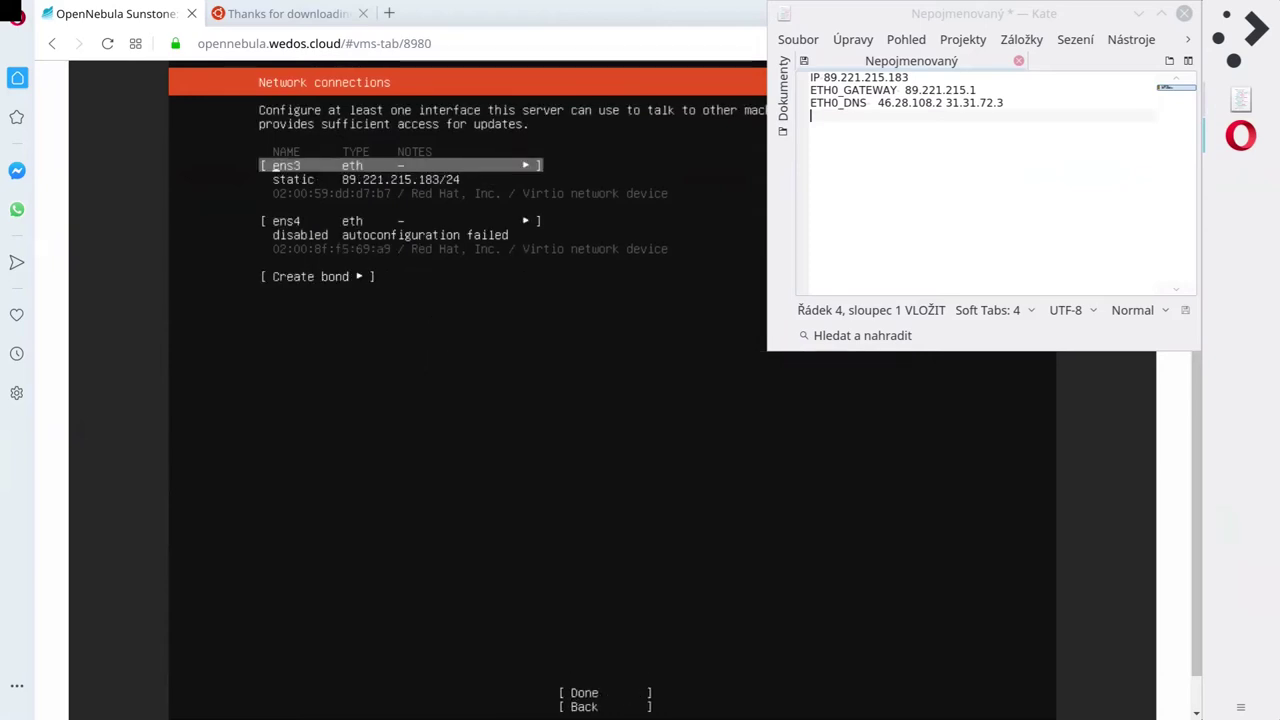
Open the Info details for the ens3 interface.
key("Down")
key("Up")
key("Return")
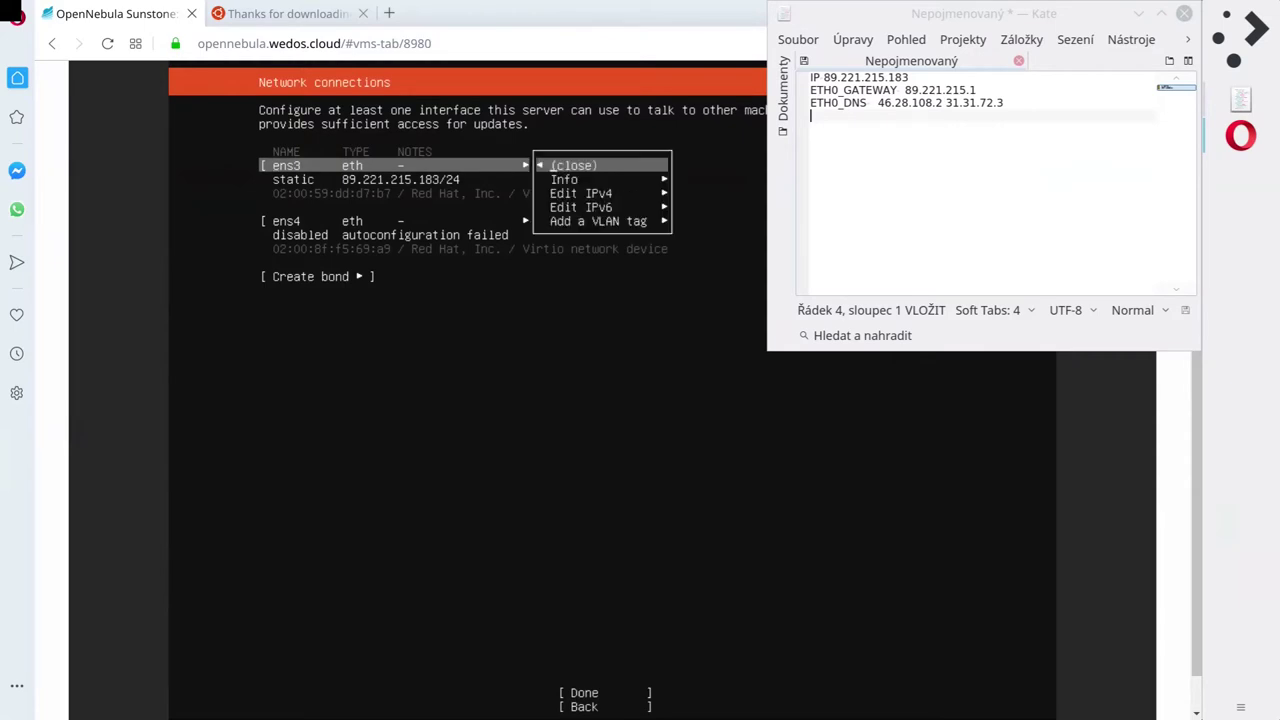
key("Down")
key("Return")
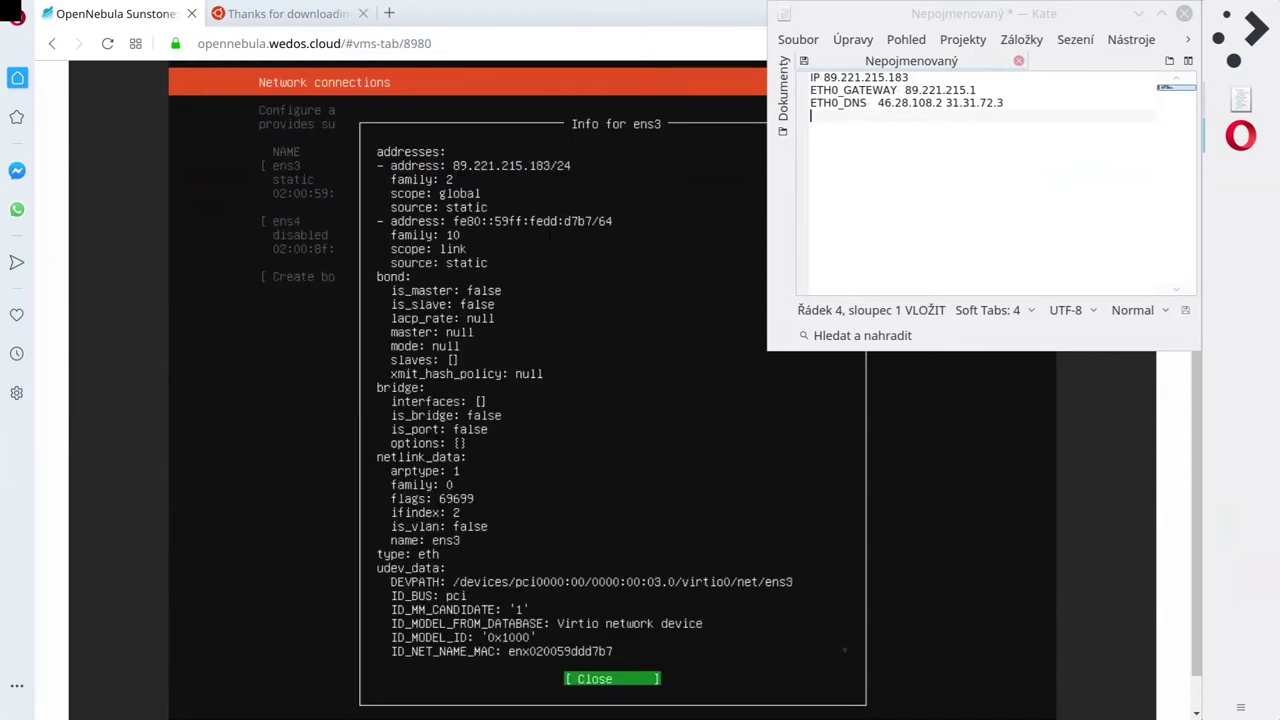
Read through the ens3 details, close them, and move focus to Done.
key("Up")
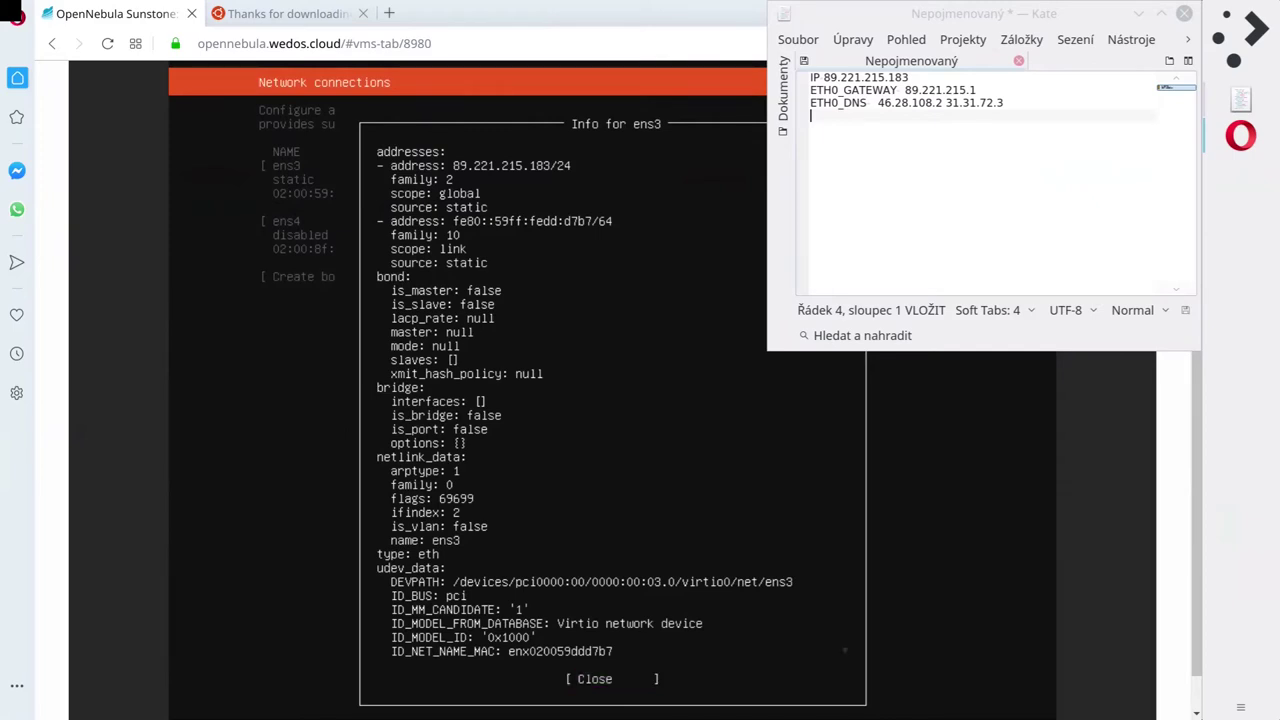
key("Down")
key("Down")
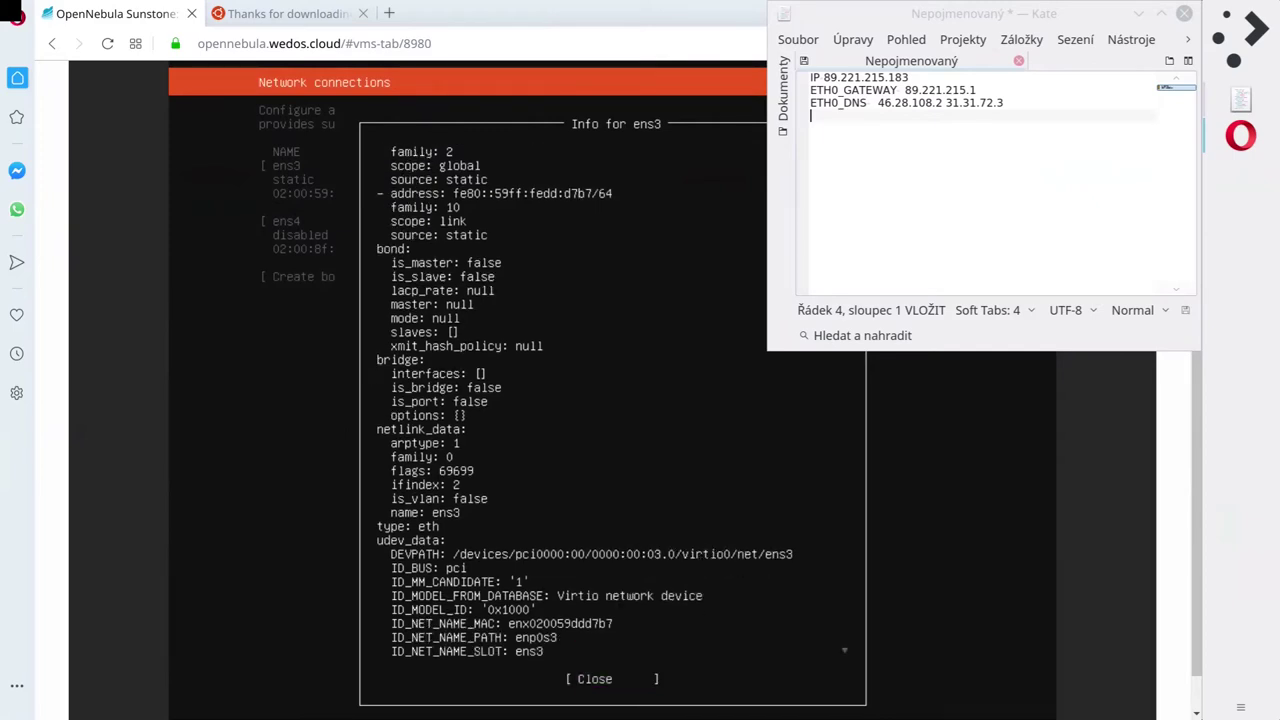
key("Down")
scroll(612, 400, "down", 10)
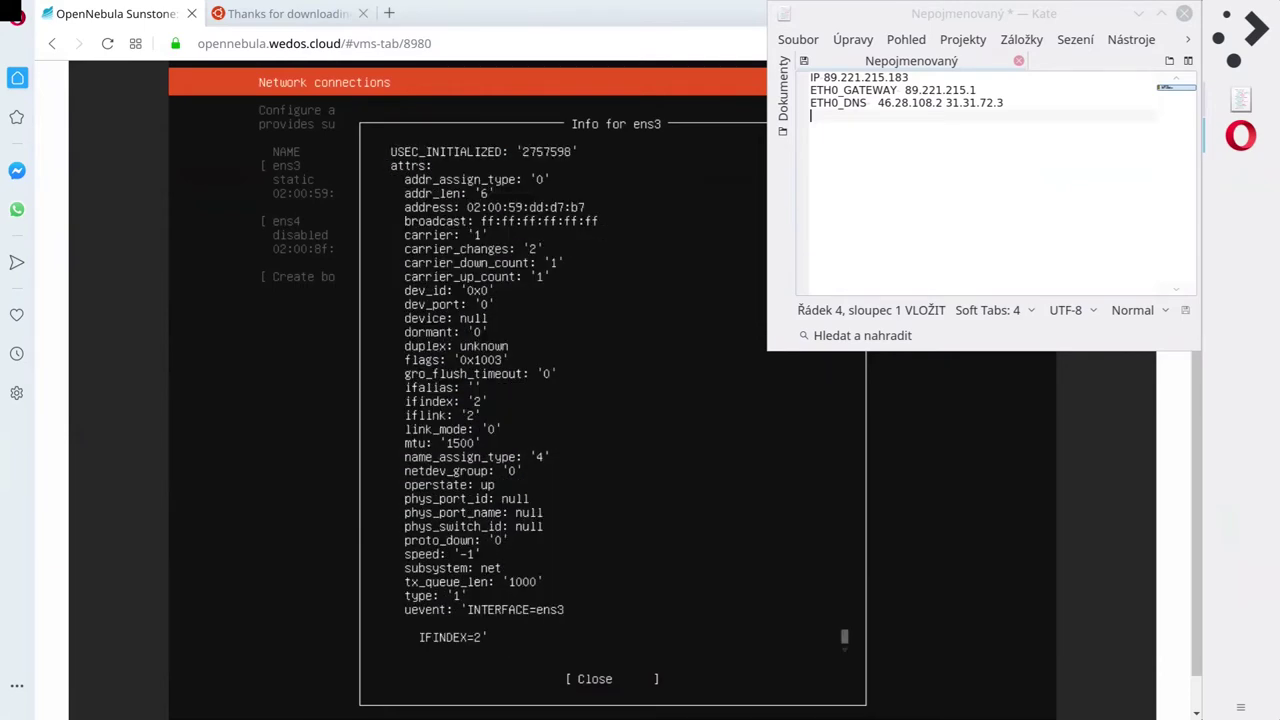
key("Tab")
key("Return")
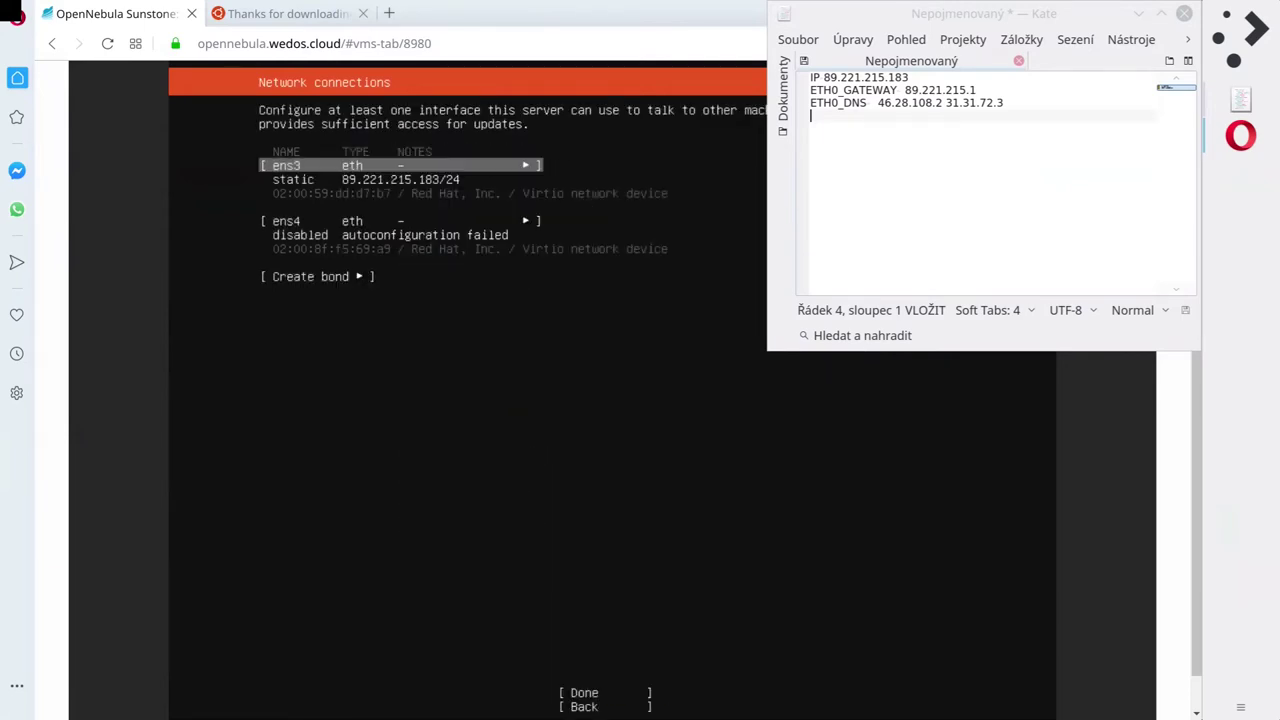
key("Down")
key("Down")
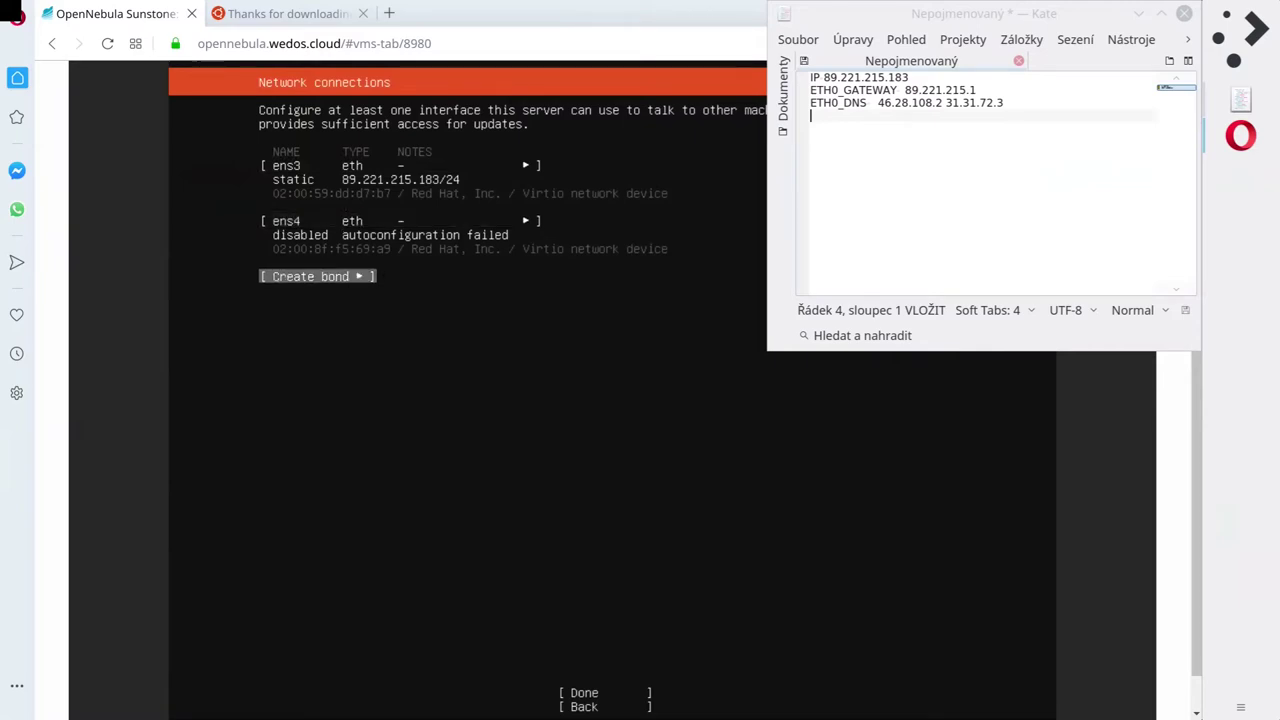
key("Tab")
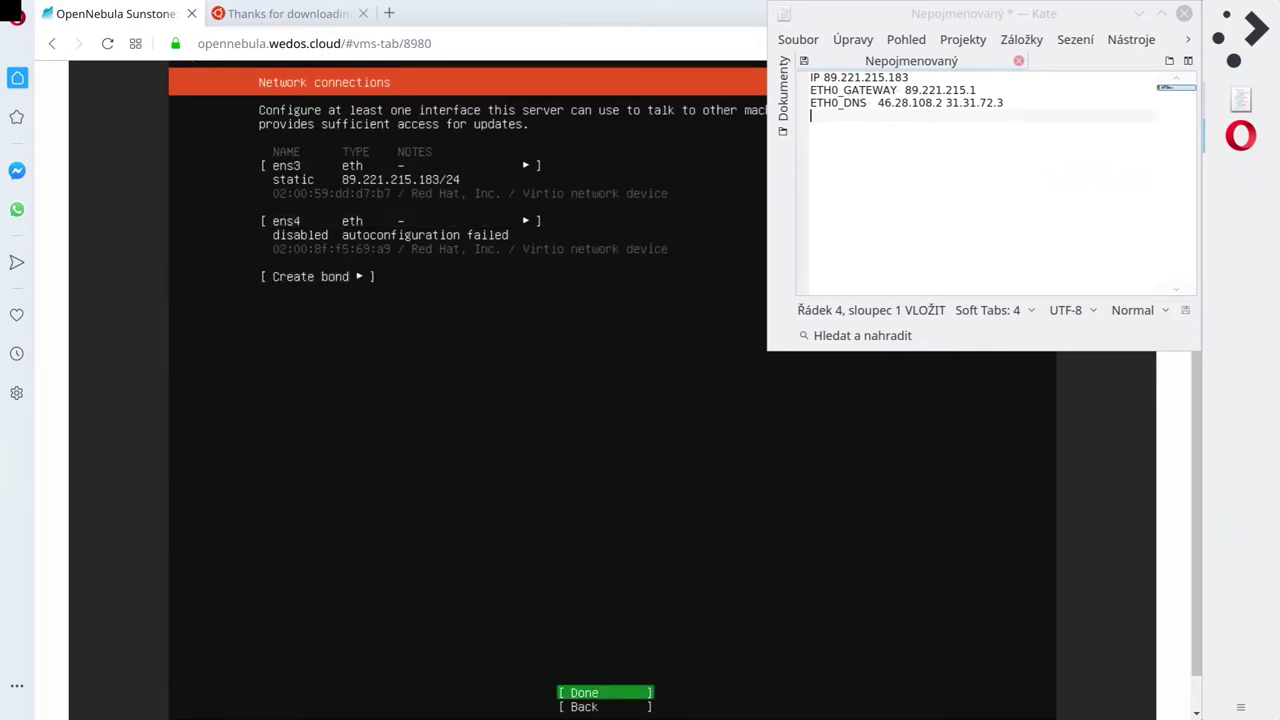
Accept the network settings, then set the Kate notes window always on top and minimise it.
key("Return")
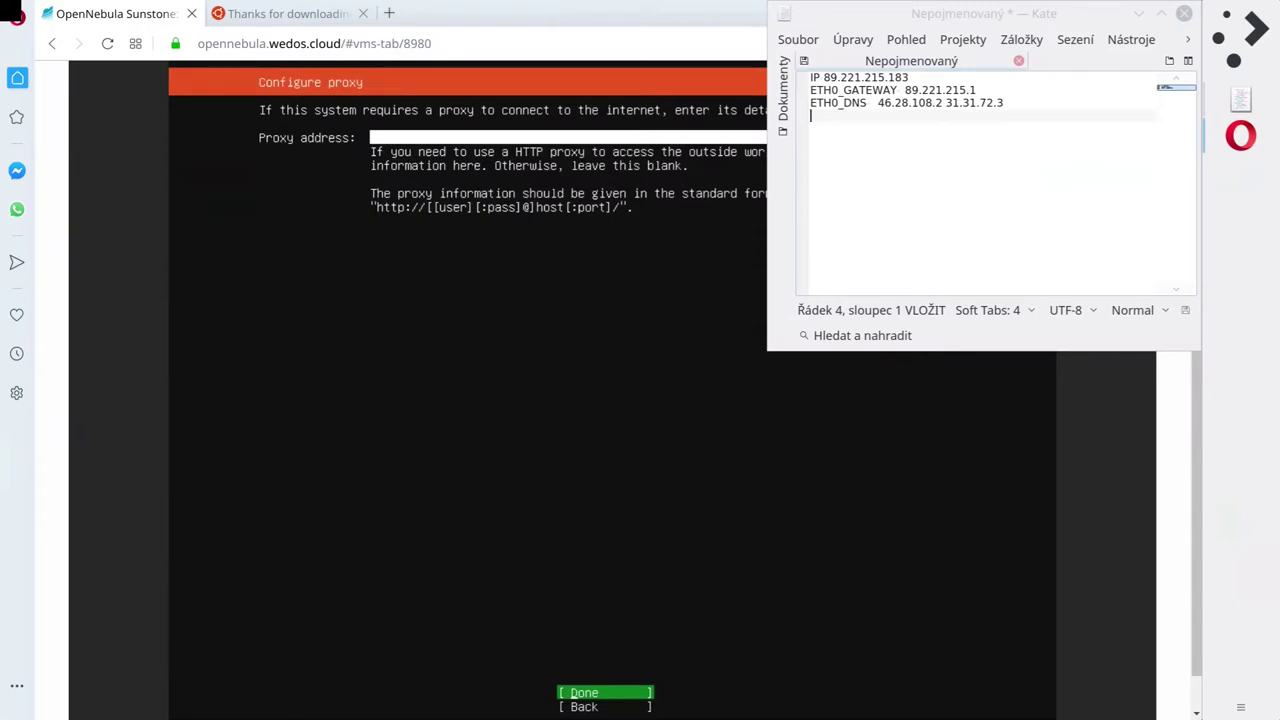
left_click(786, 14)
mouse_move(934, 66)
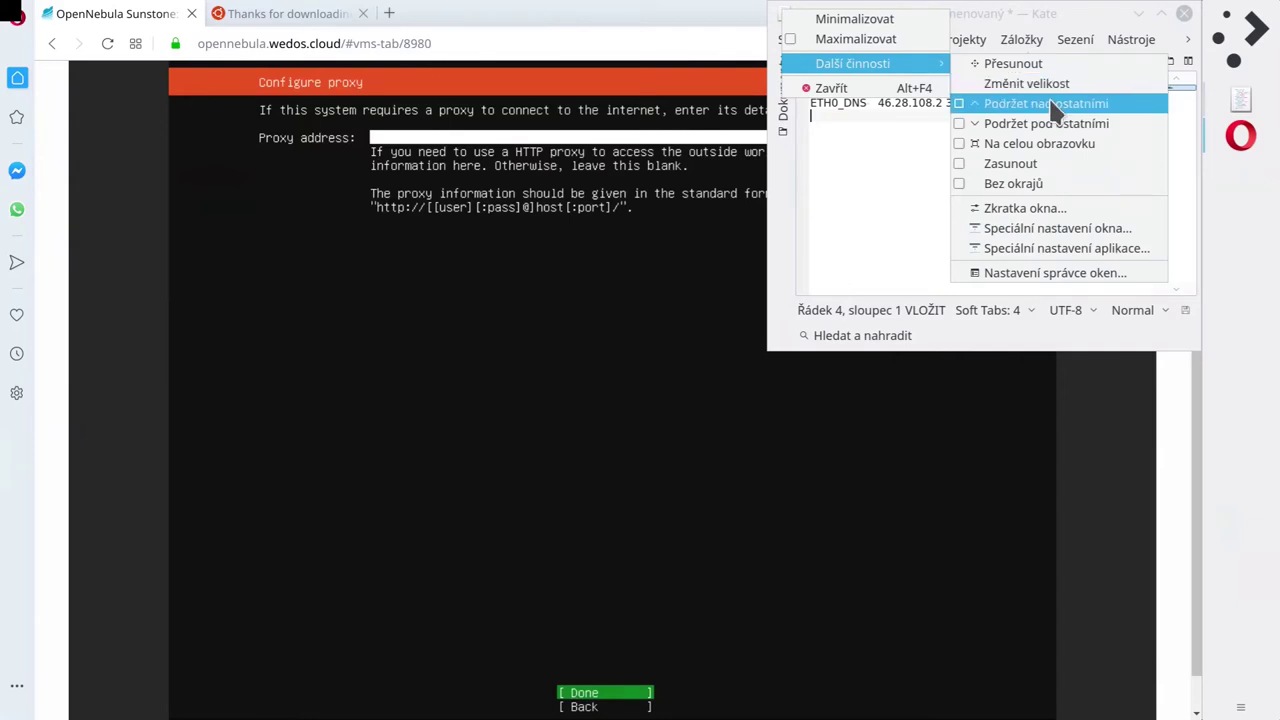
left_click(1000, 103)
left_click(1137, 13)
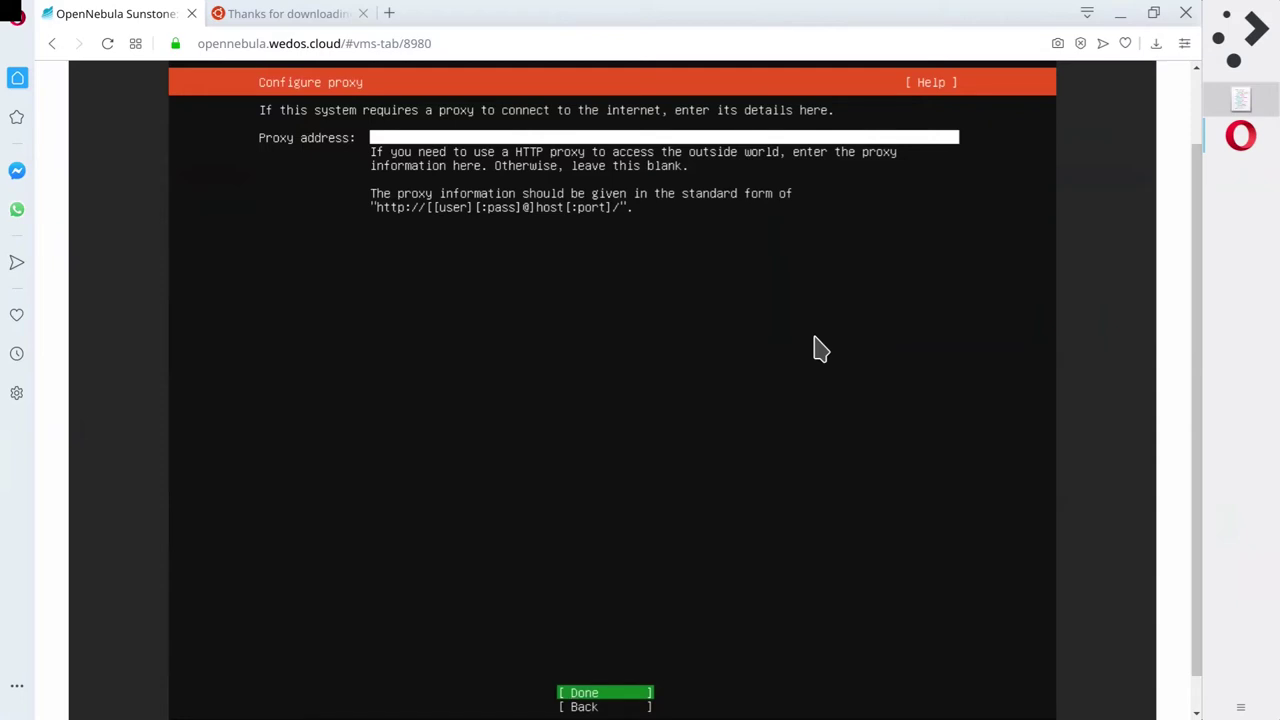
Continue with no proxy address and the default cz.archive.ubuntu.com mirror.
key("Down")
key("Up")
key("Return")
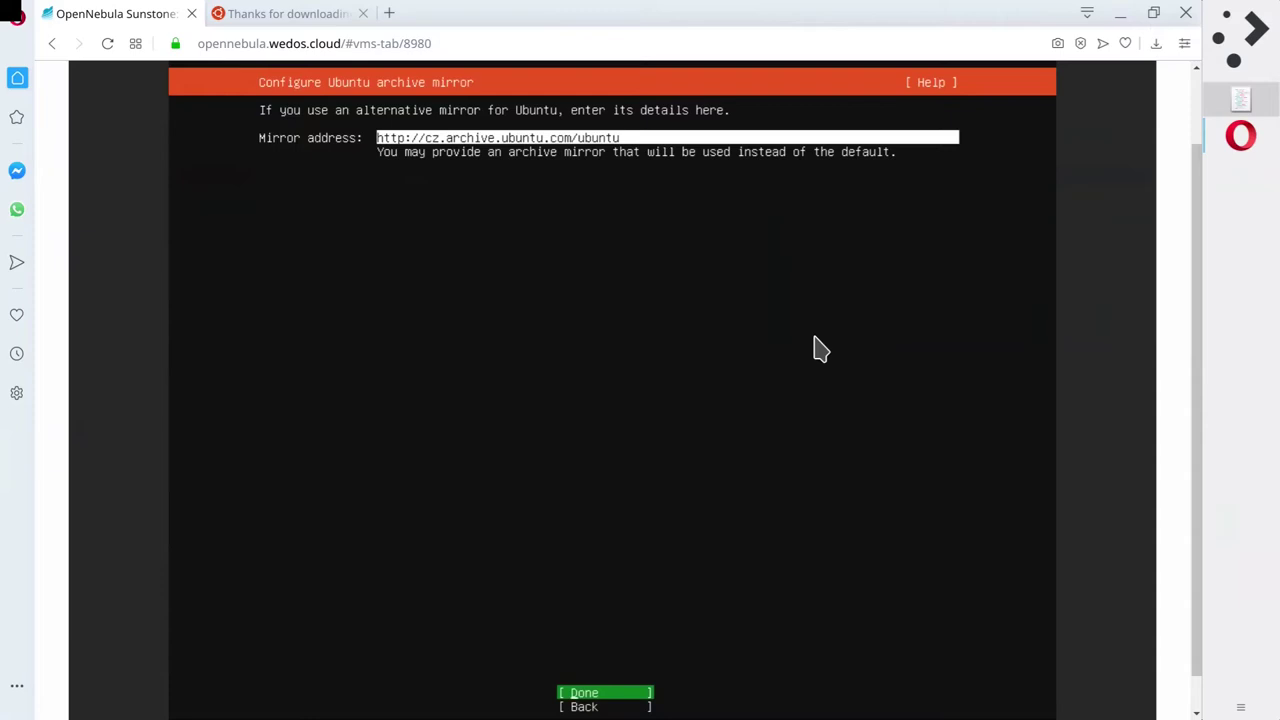
key("Return")
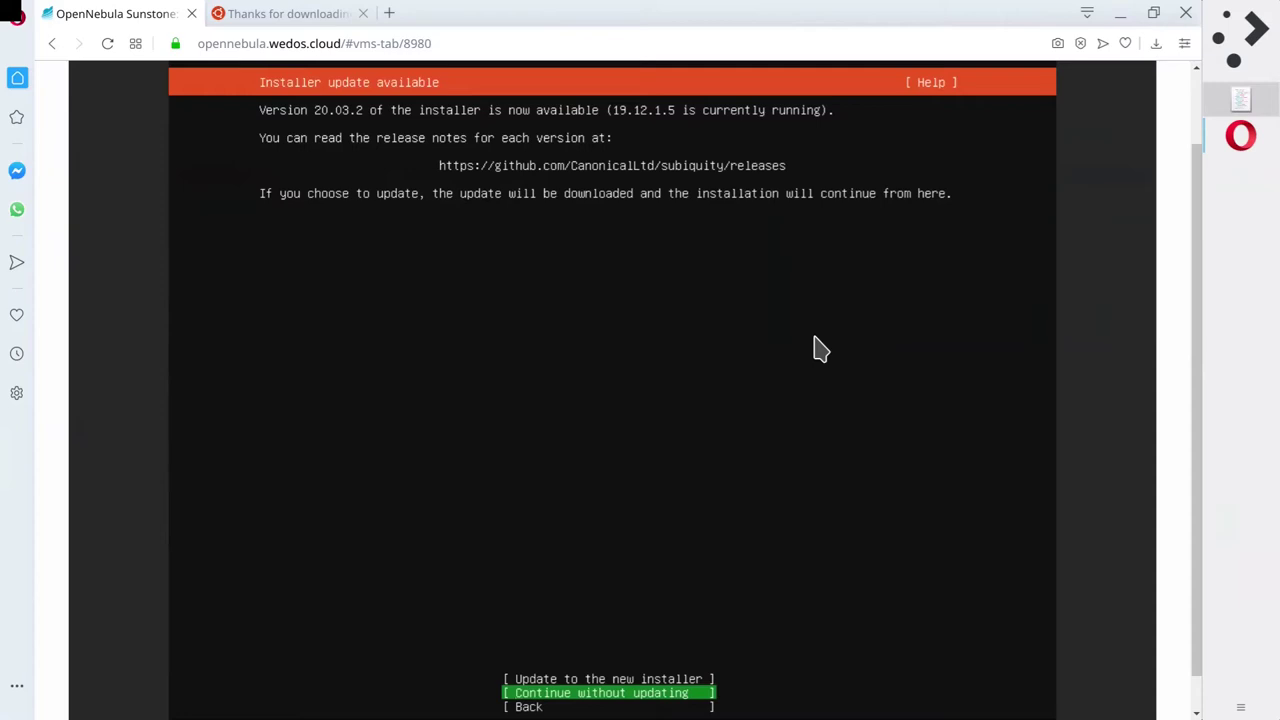
Choose 'Update to the new installer' to upgrade to version 20.03.2.
key("Up")
key("Return")
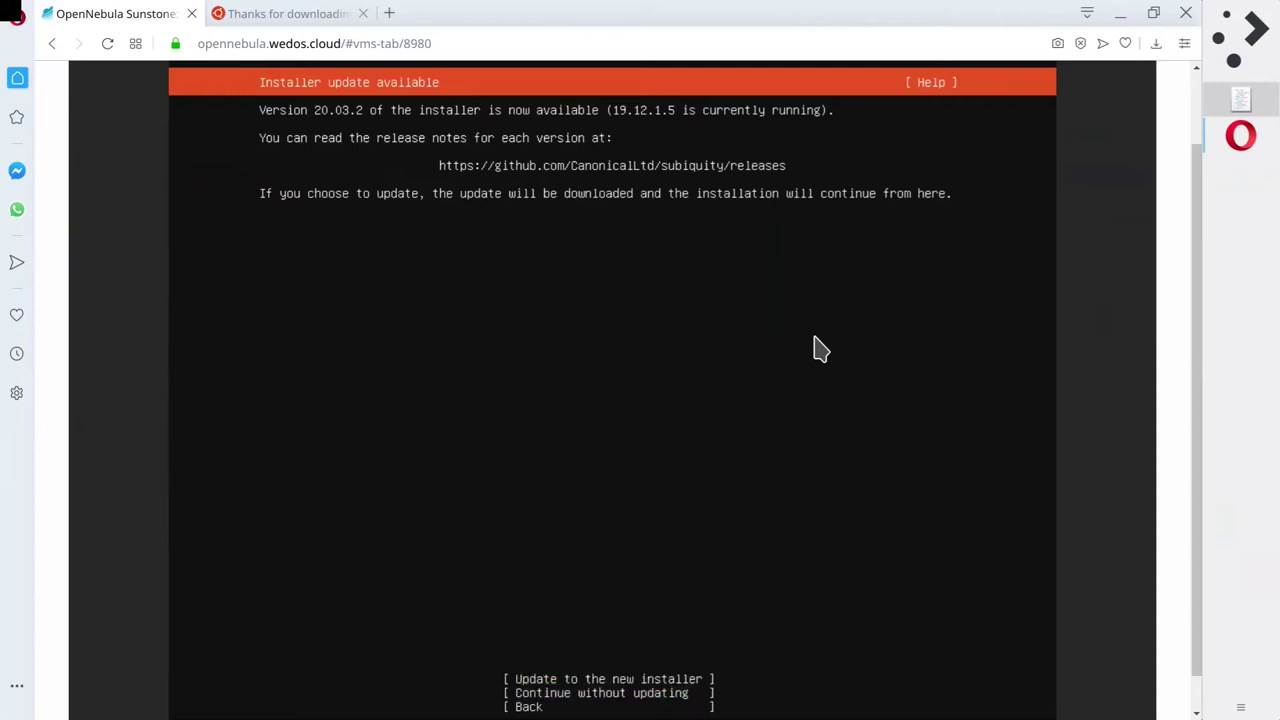
key("Down")
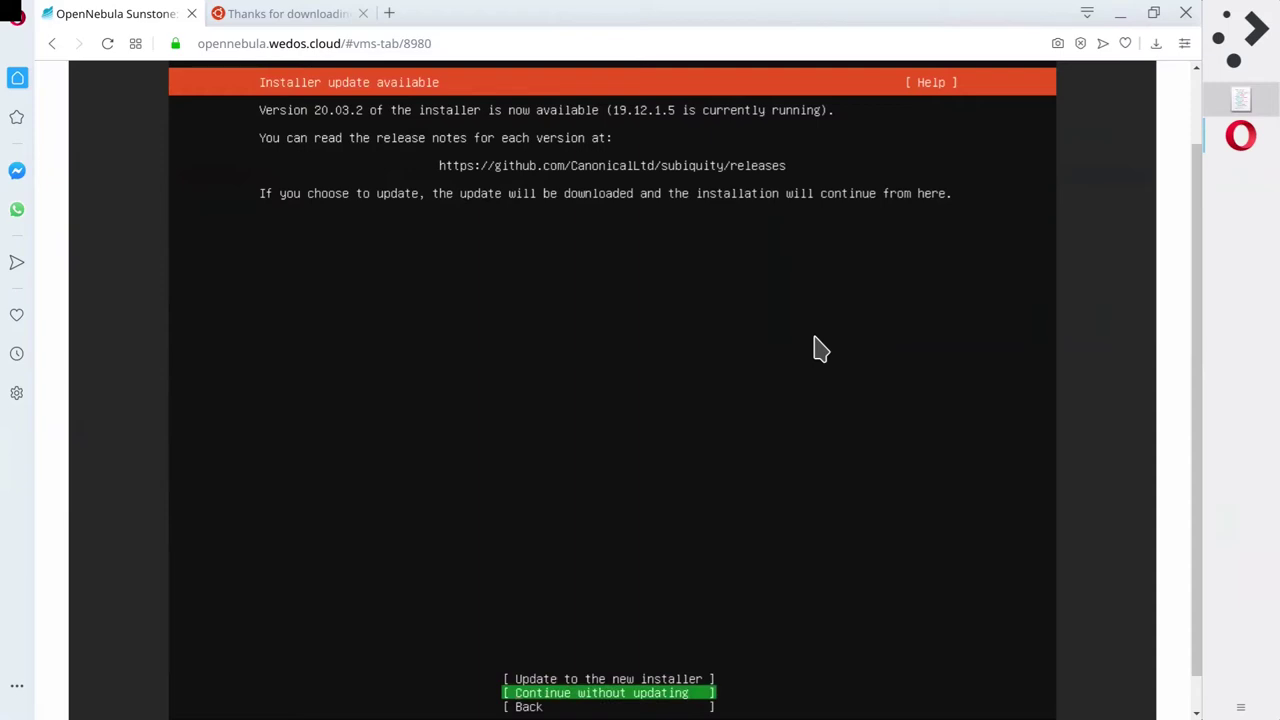
key("Up")
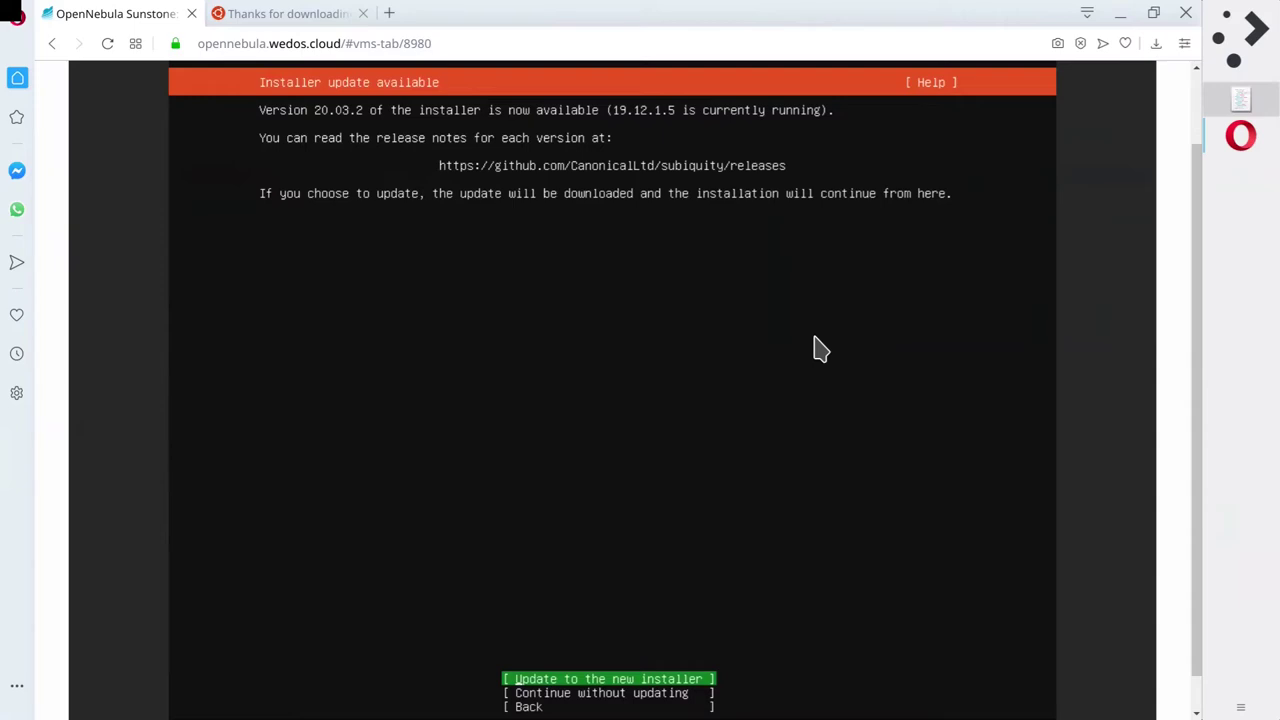
key("Return")
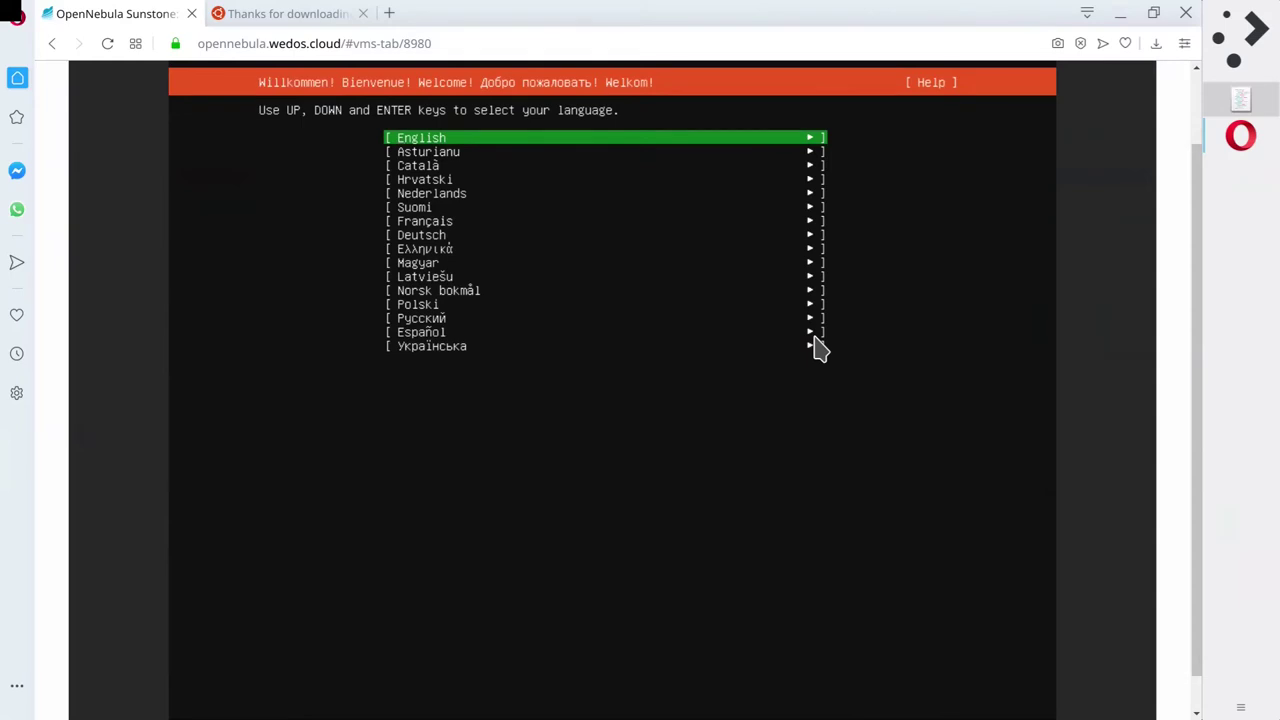
Pick English and accept the existing network, empty proxy and default mirror settings again.
key("Return")
key("Return")
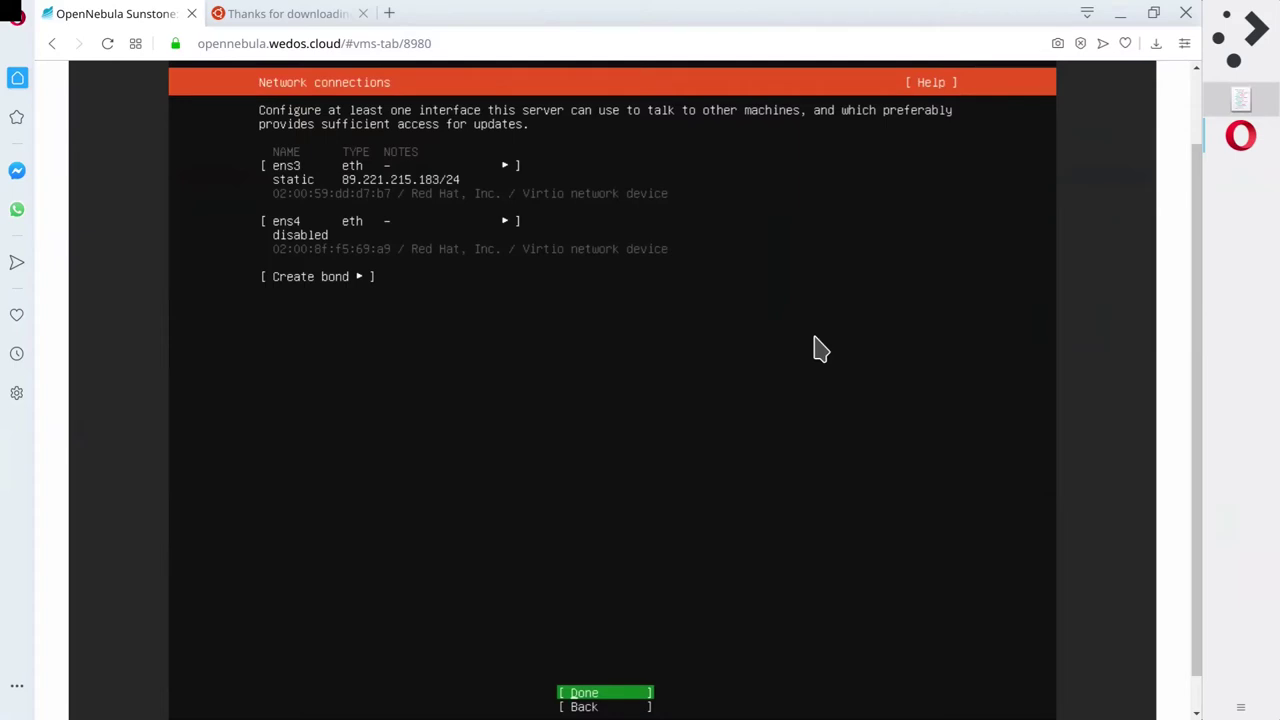
key("Return")
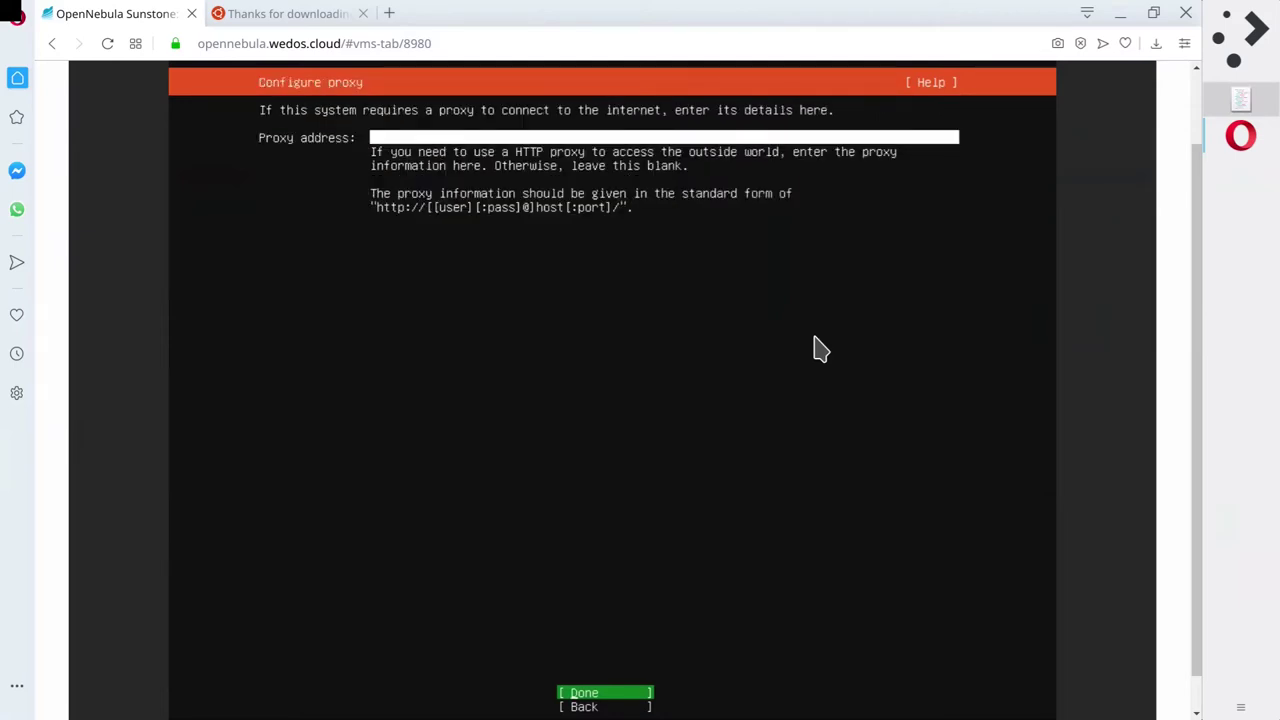
key("Return")
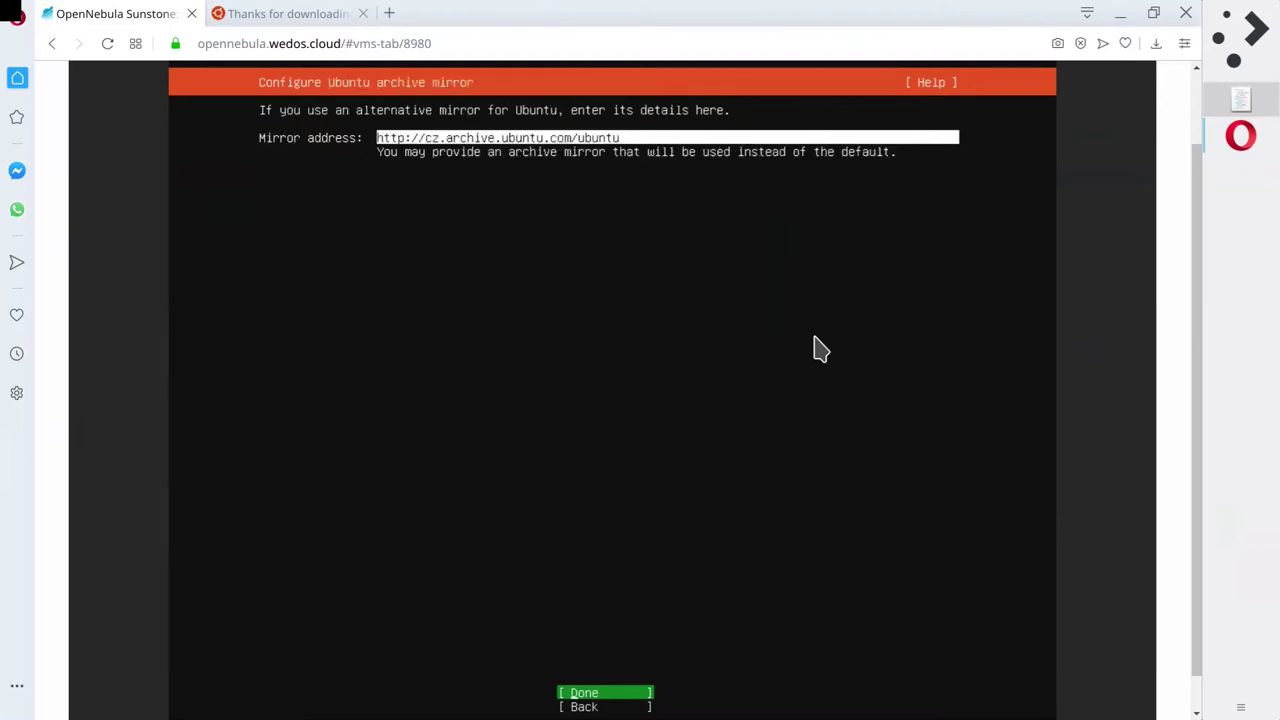
key("Return")
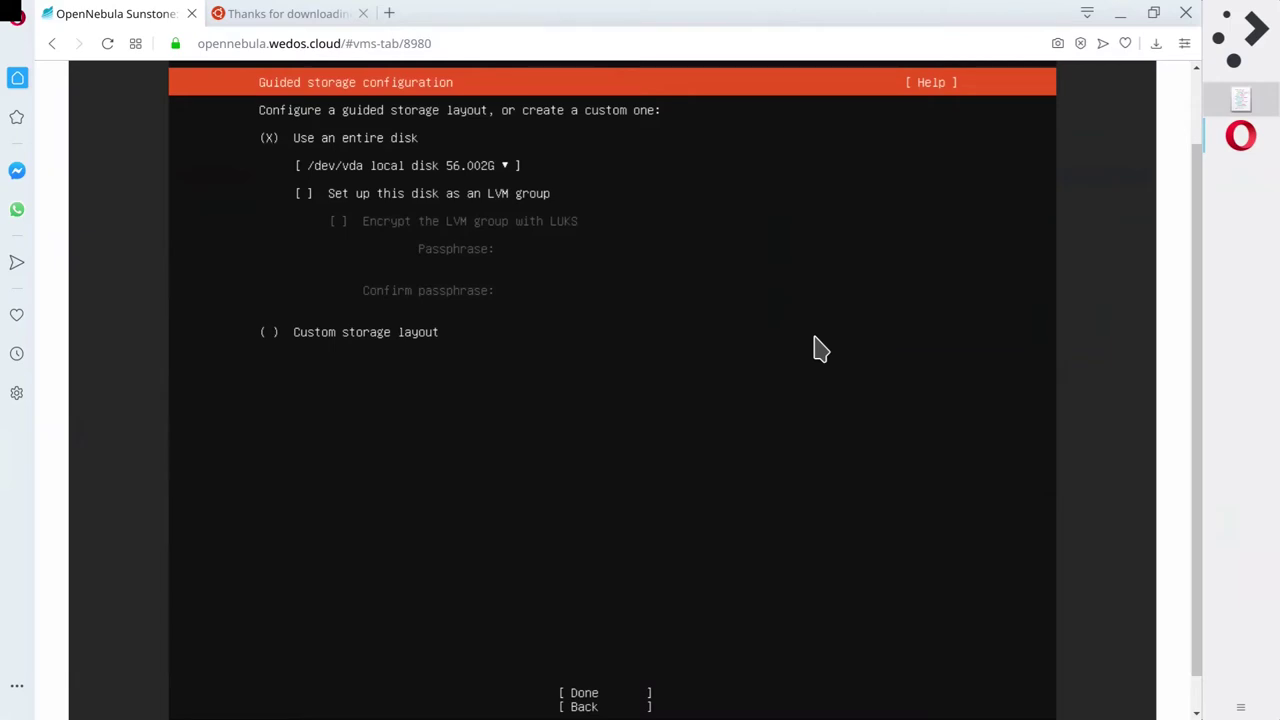
Accept guided storage using the entire 56.002G /dev/vda disk with LVM unchecked.
key("Tab")
key("Tab")
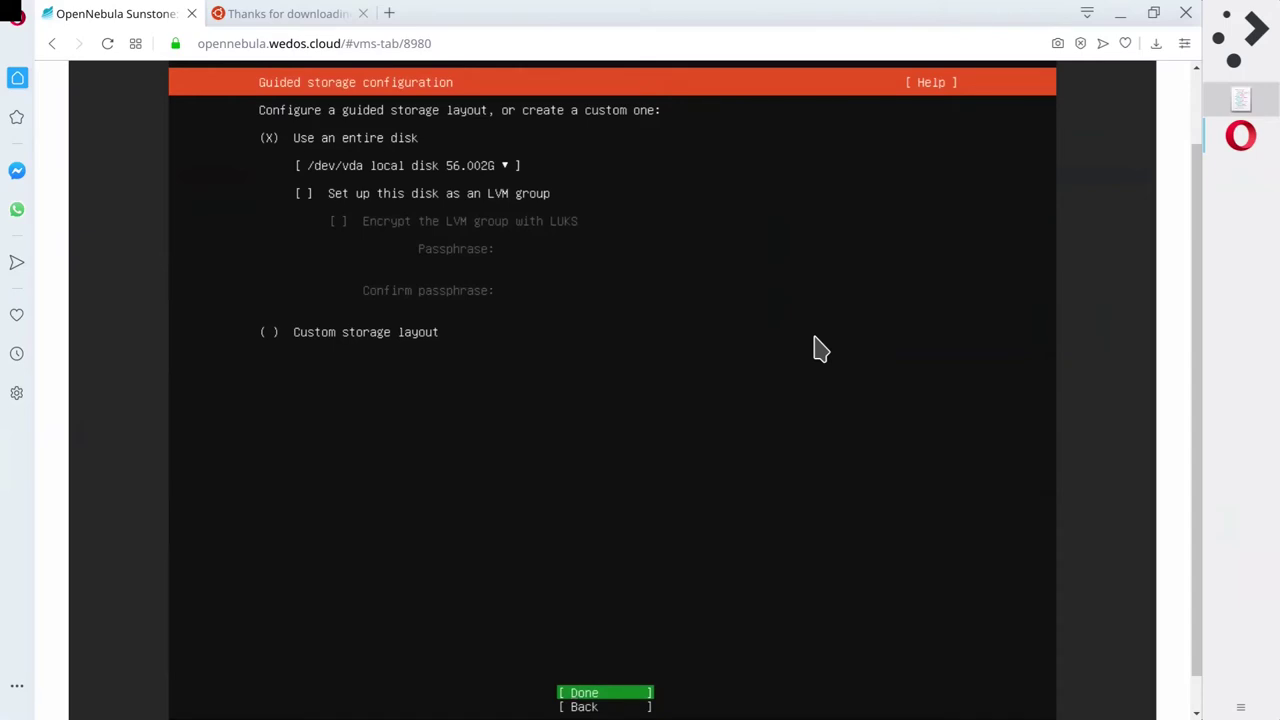
key("Return")
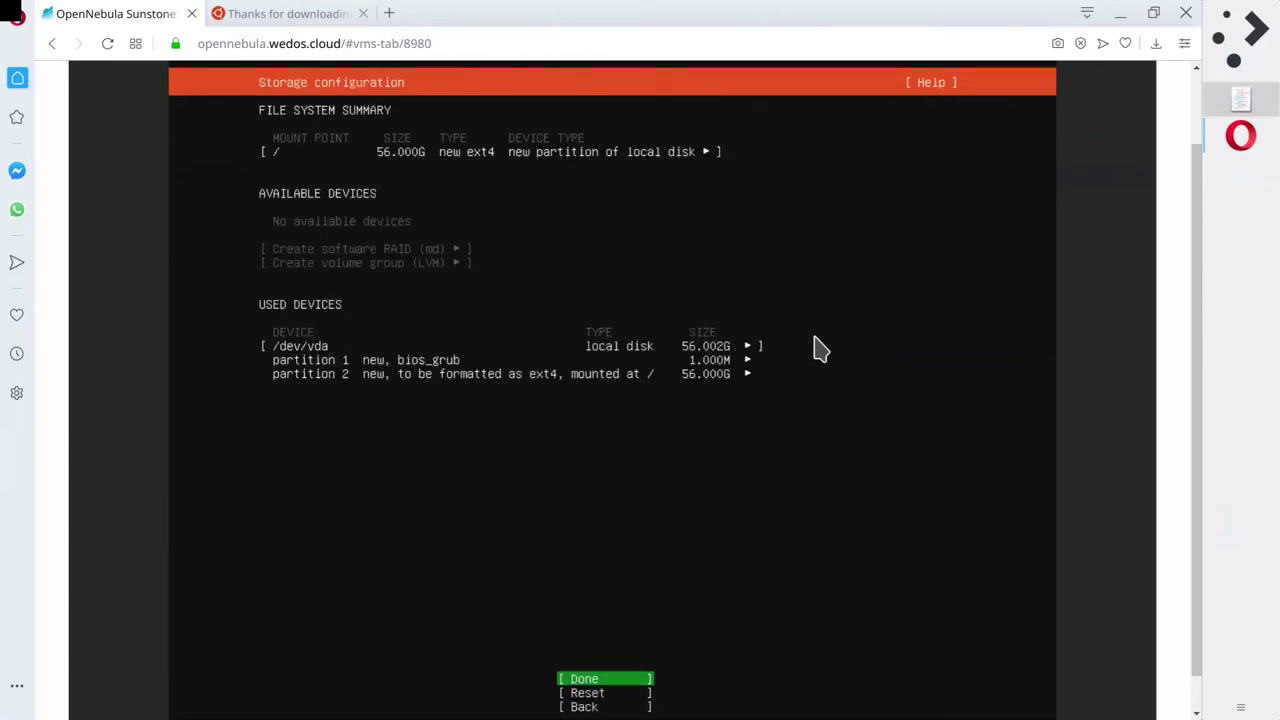
Review the storage summary entries: root mount, /dev/vda, and partitions 1 and 2.
key("Up")
key("Up")
key("Up")
key("Up")
key("Up")
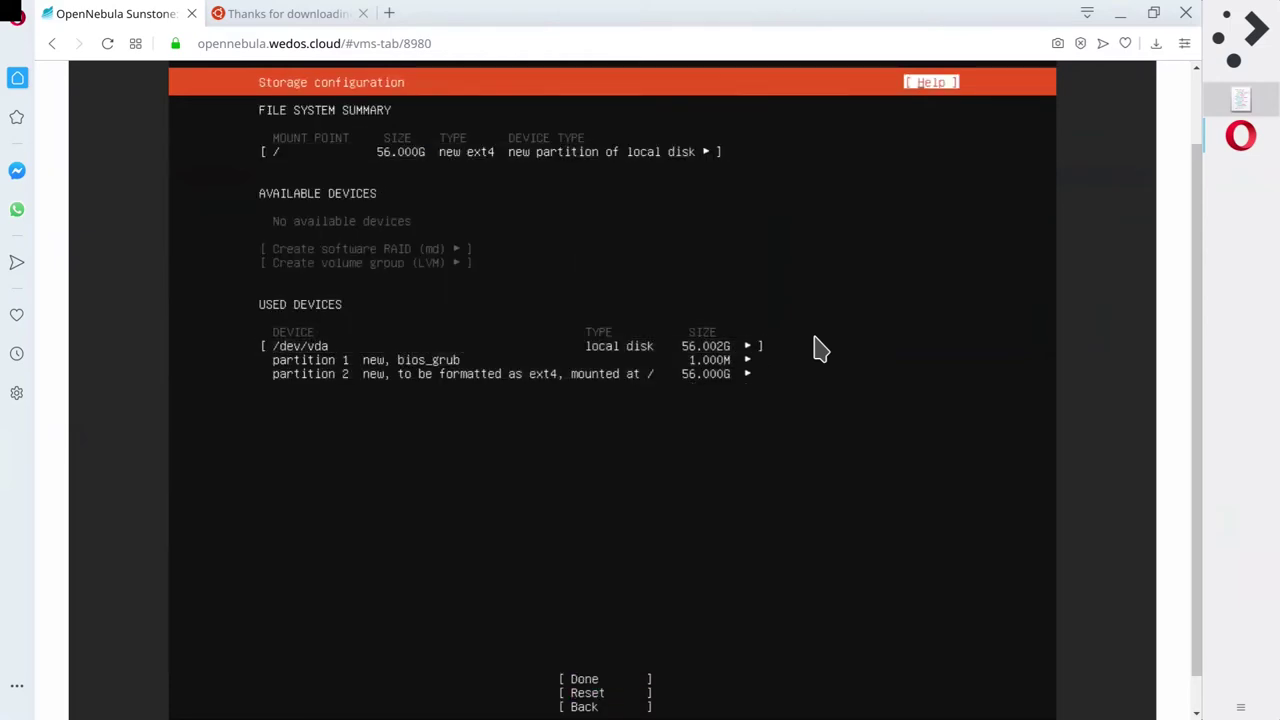
key("Down")
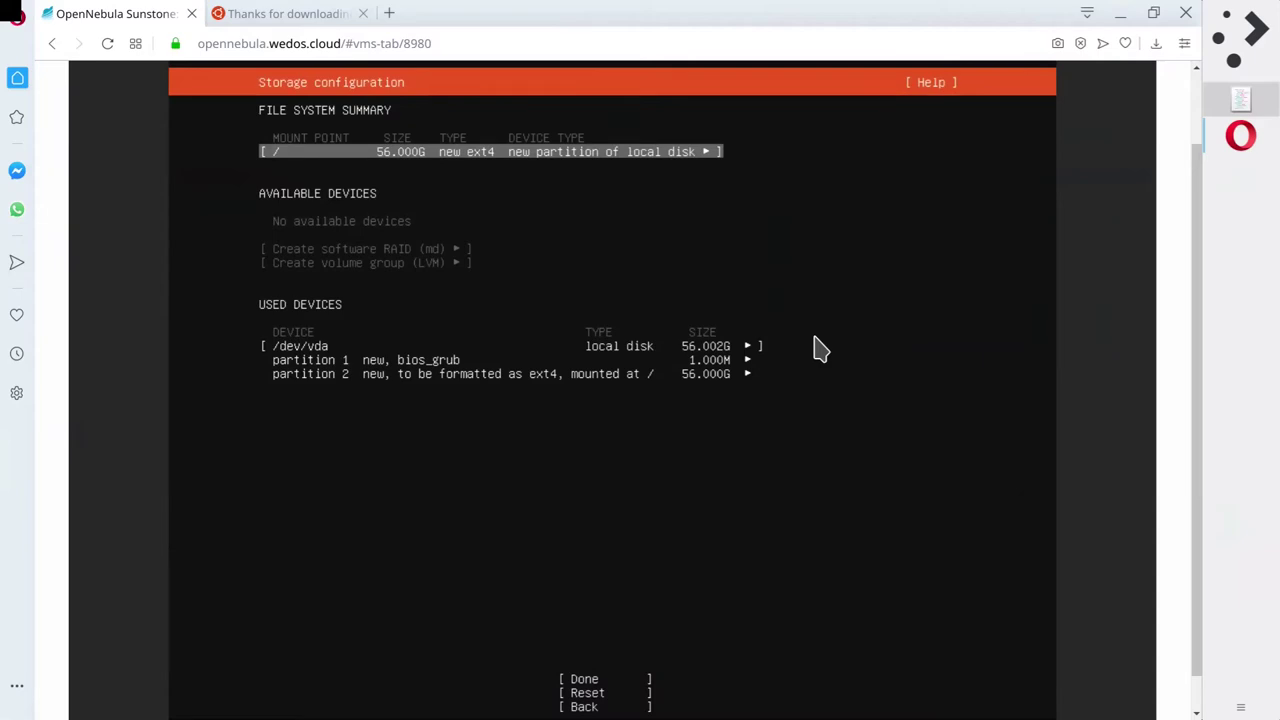
key("Down")
key("Up")
key("Down")
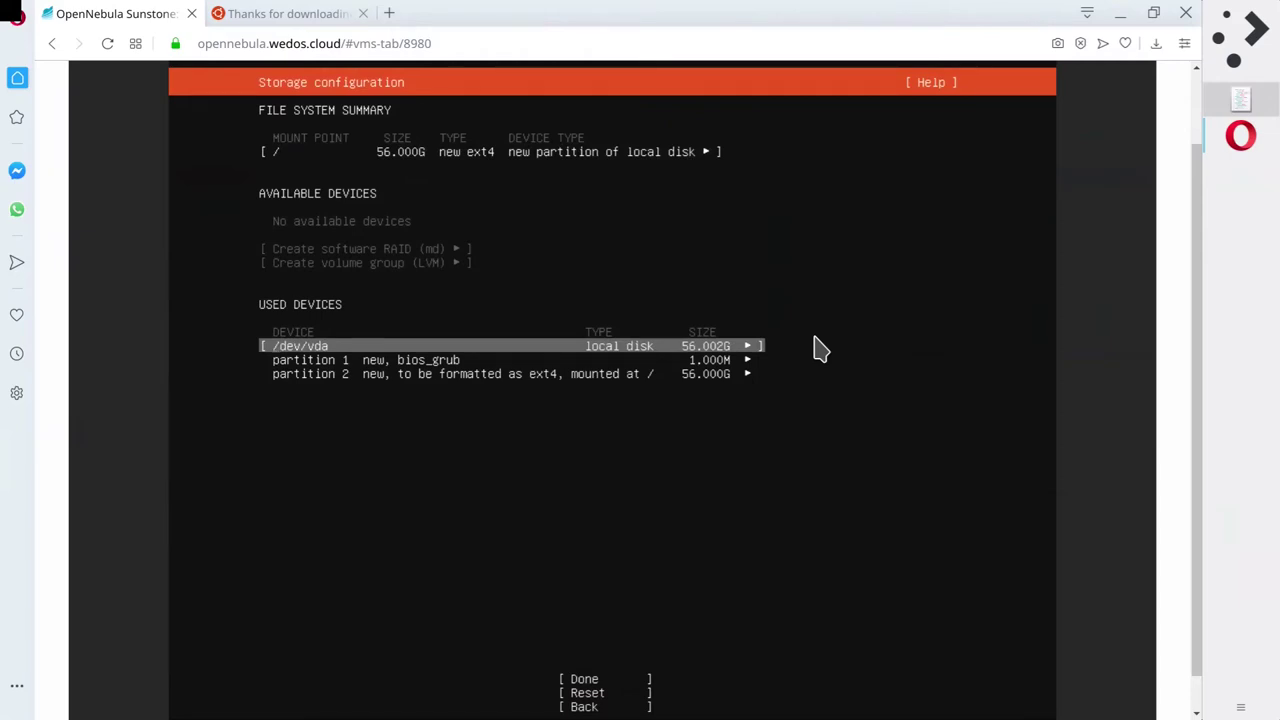
key("Down")
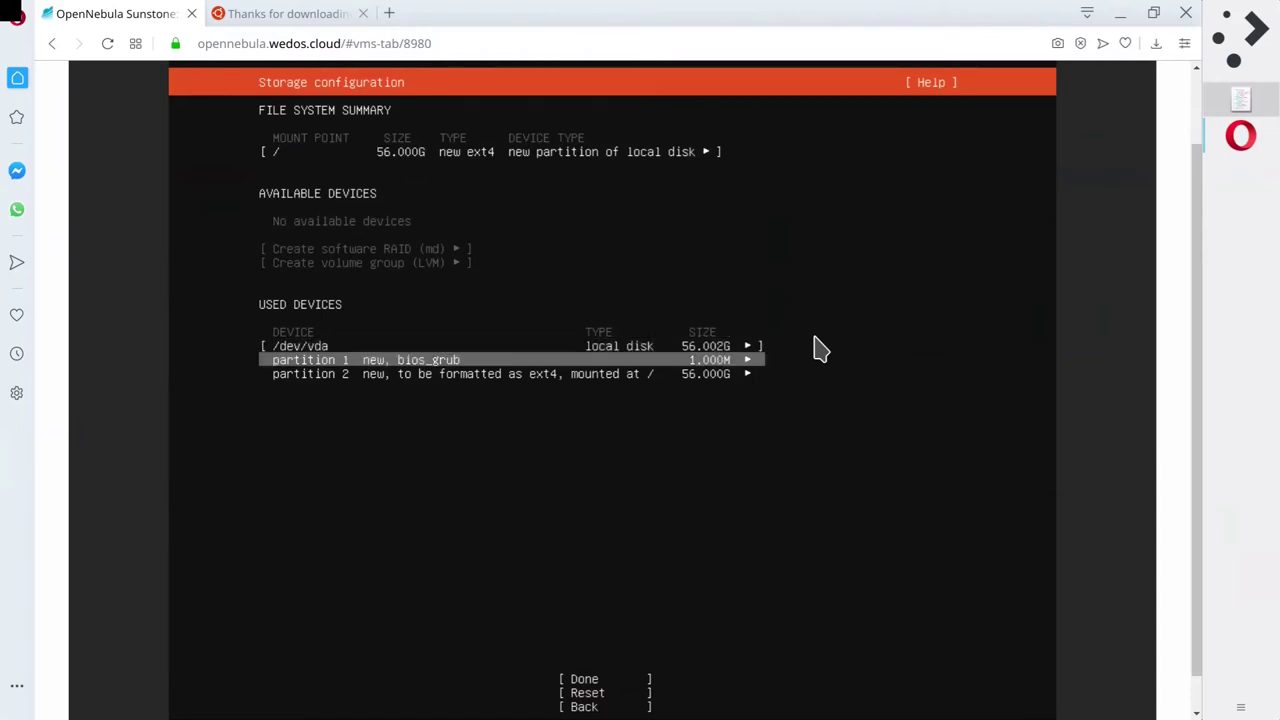
key("Down")
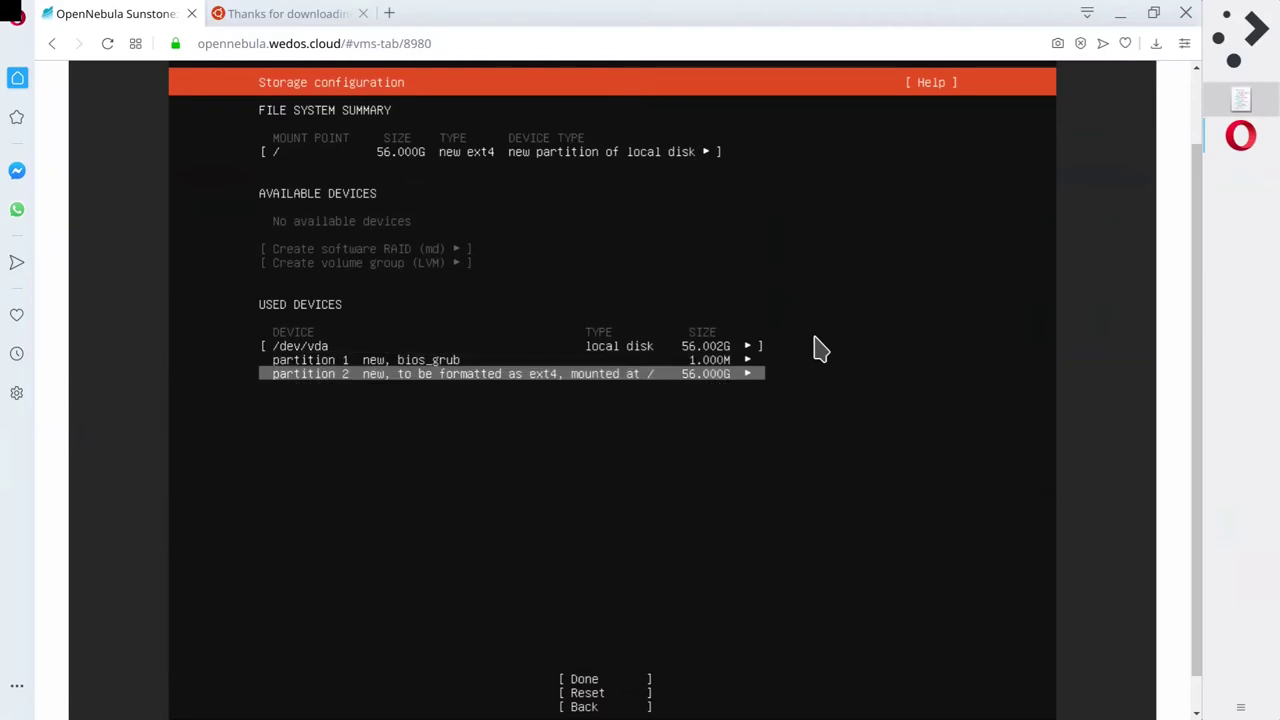
key("Up")
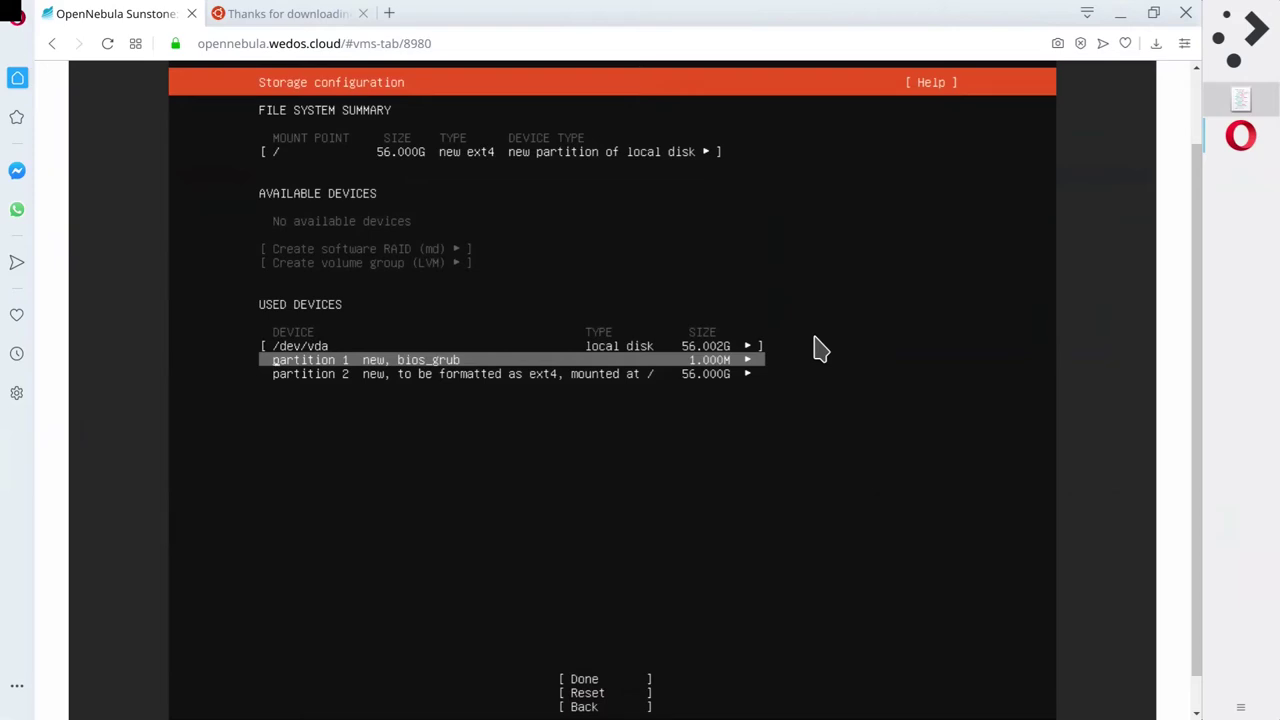
key("Up")
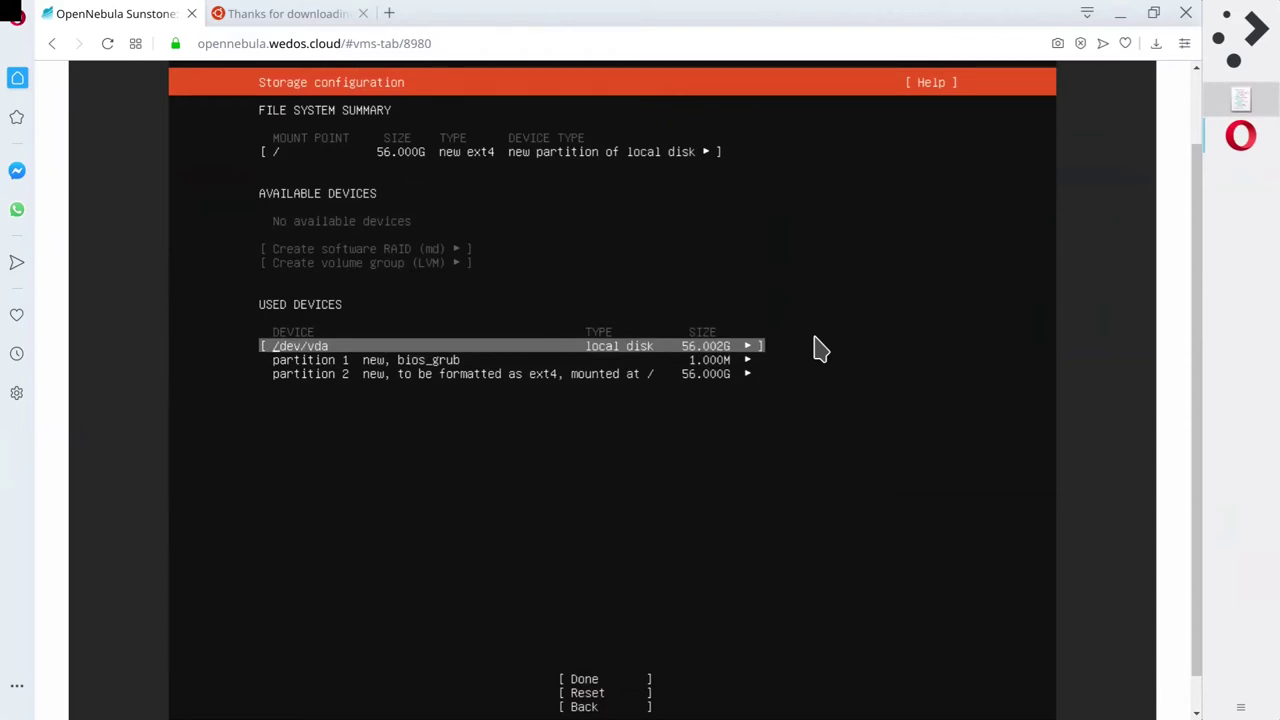
key("Down")
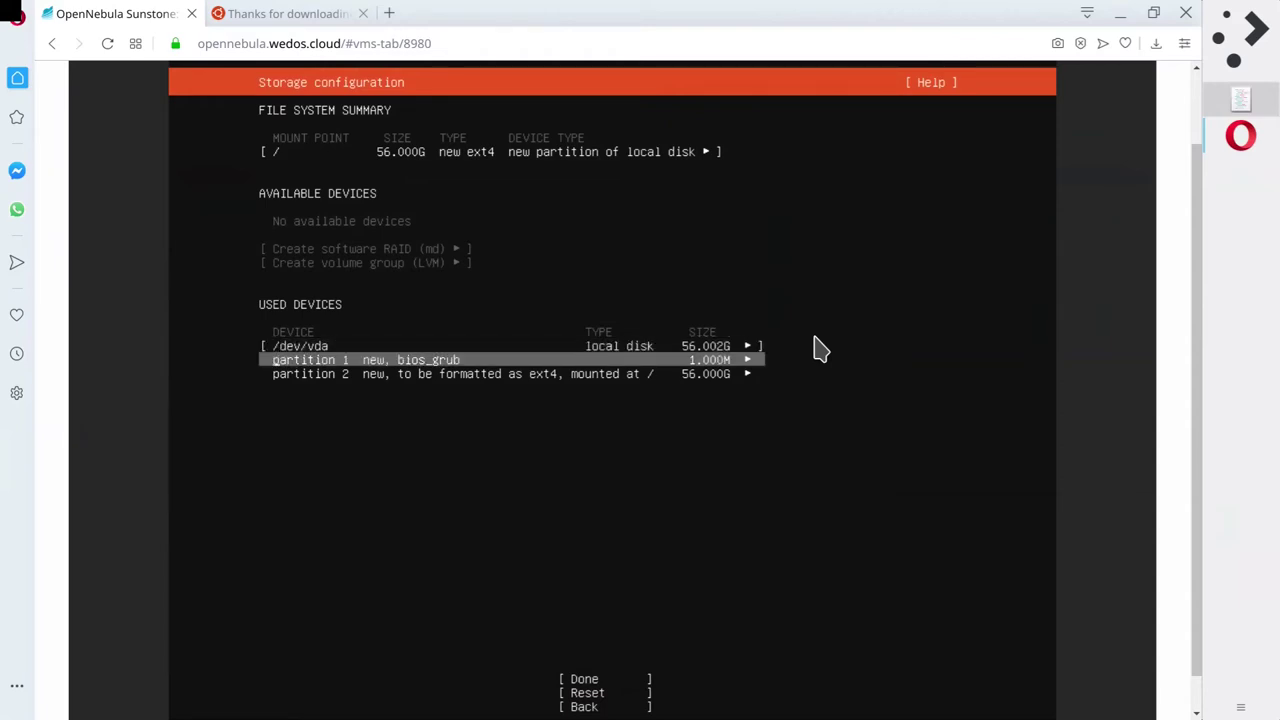
Check the root mount and /dev/vda partitions once more, then confirm the layout with Done.
key("Up")
key("Up")
key("Down")
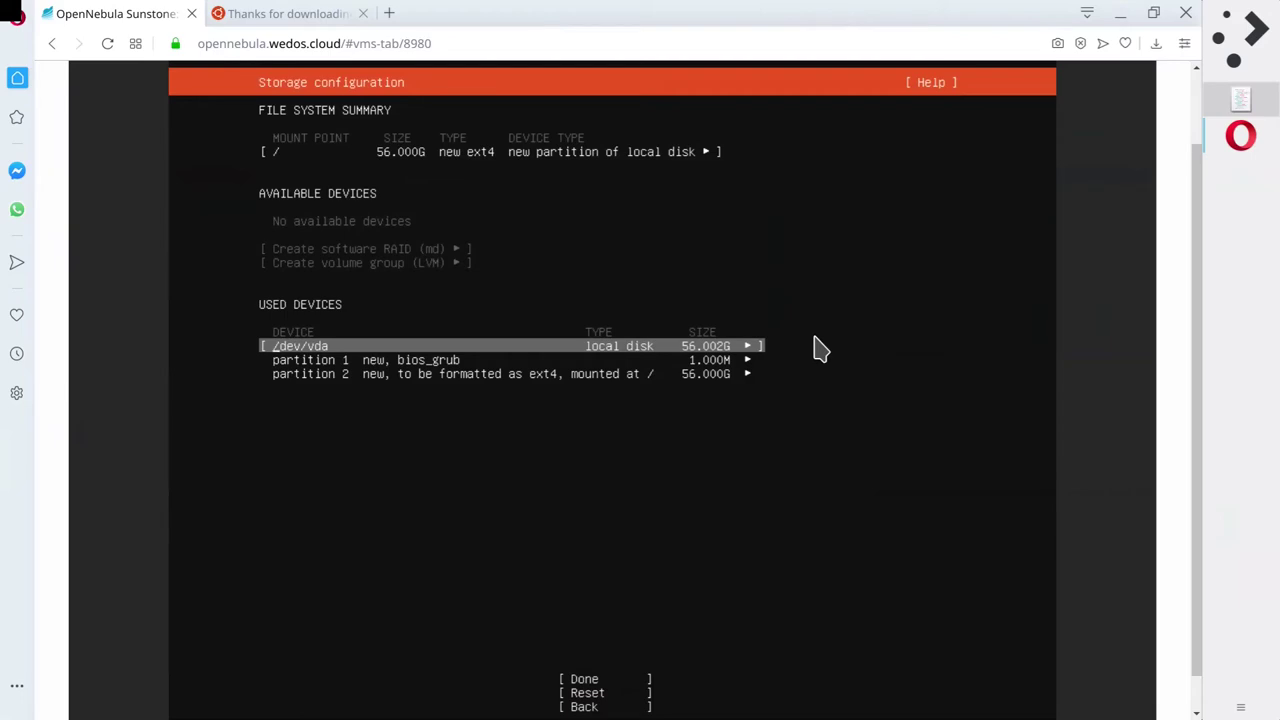
key("Down")
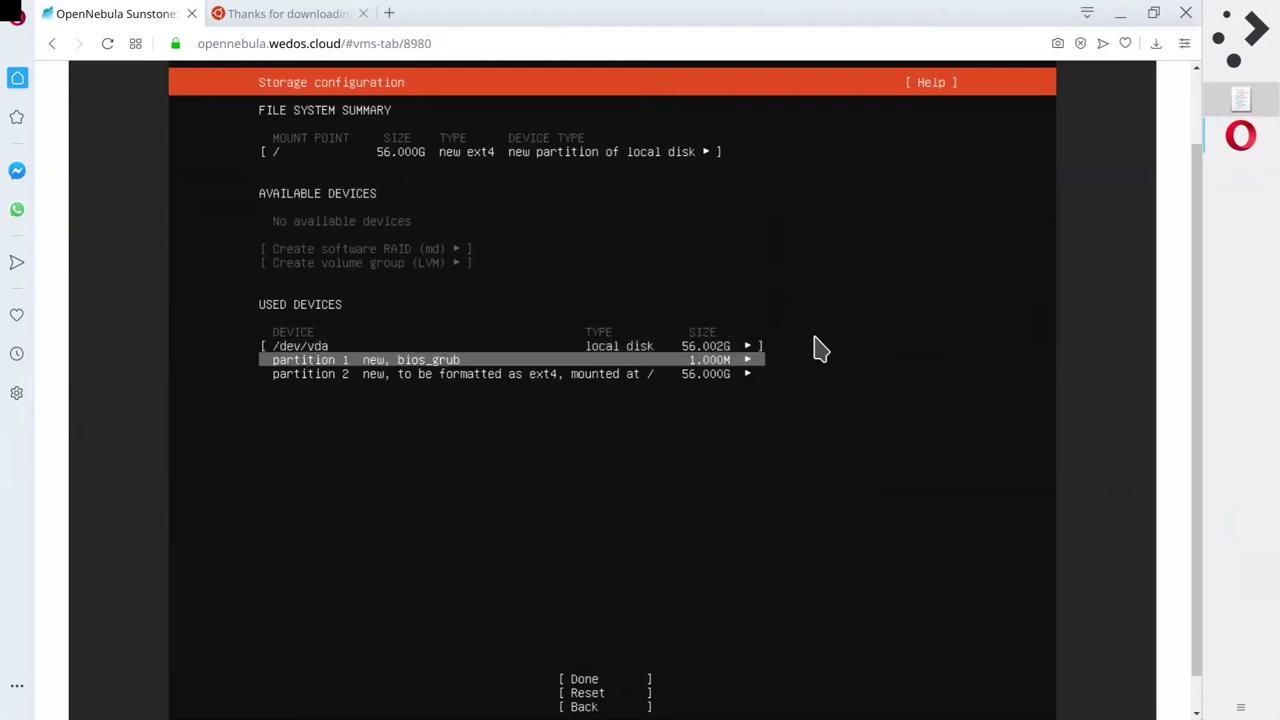
key("Down")
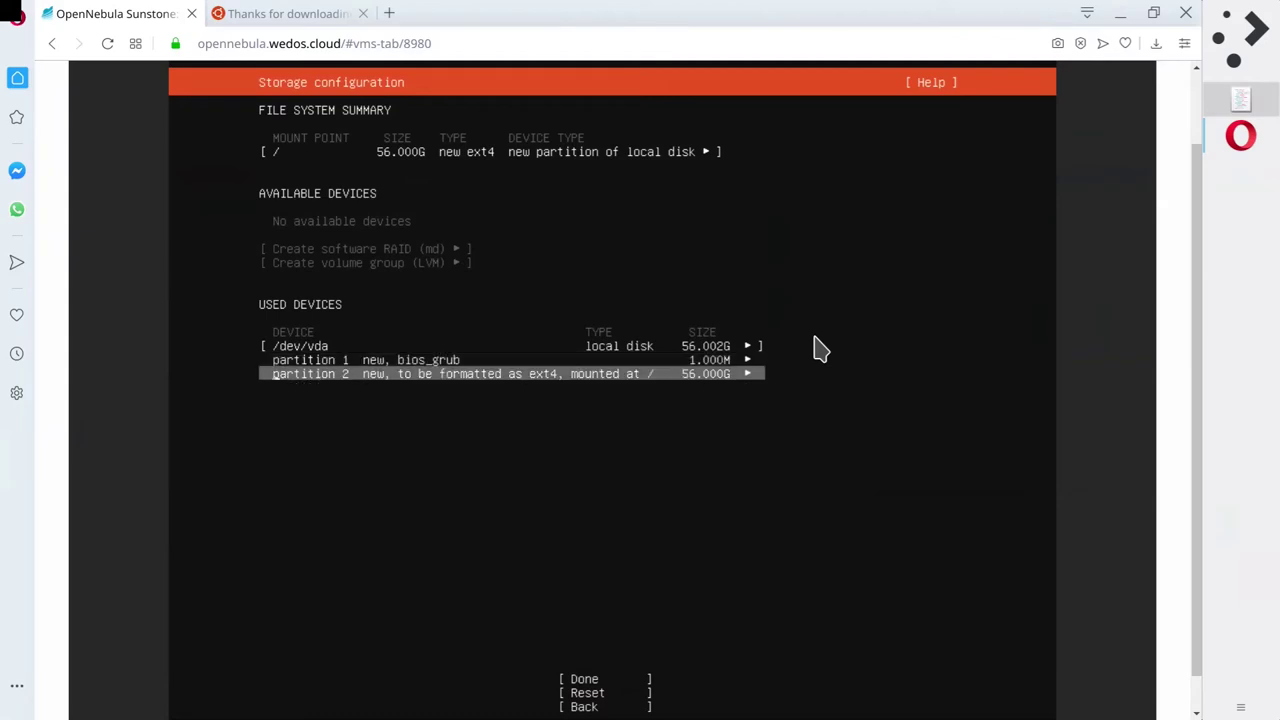
key("Down")
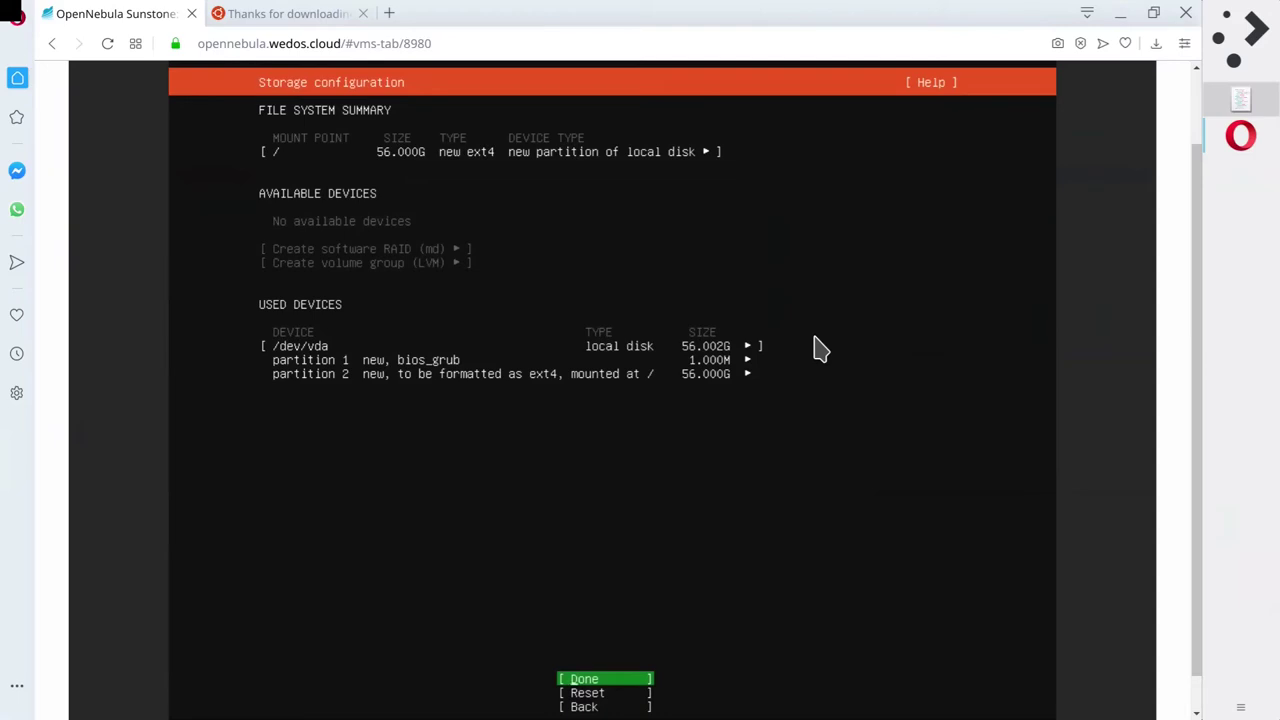
key("Return")
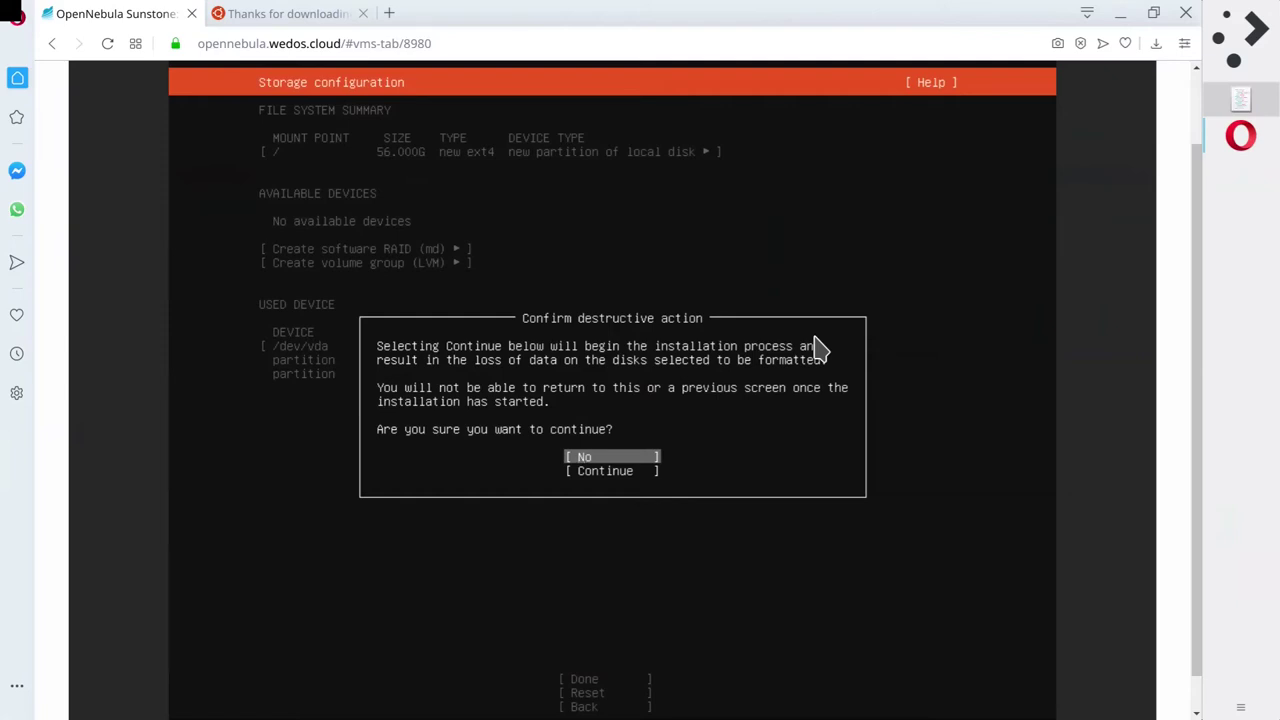
Choose Continue in the Confirm destructive action prompt to format /dev/vda and begin installing.
key("Down")
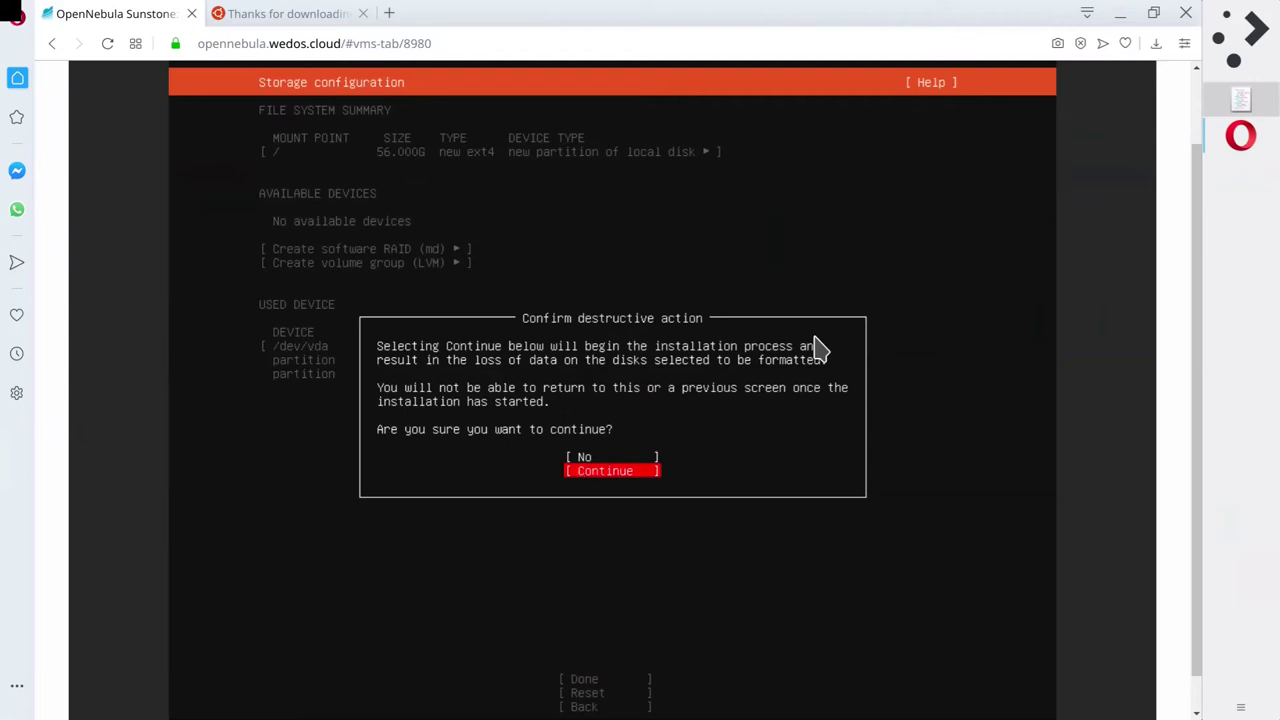
key("Up")
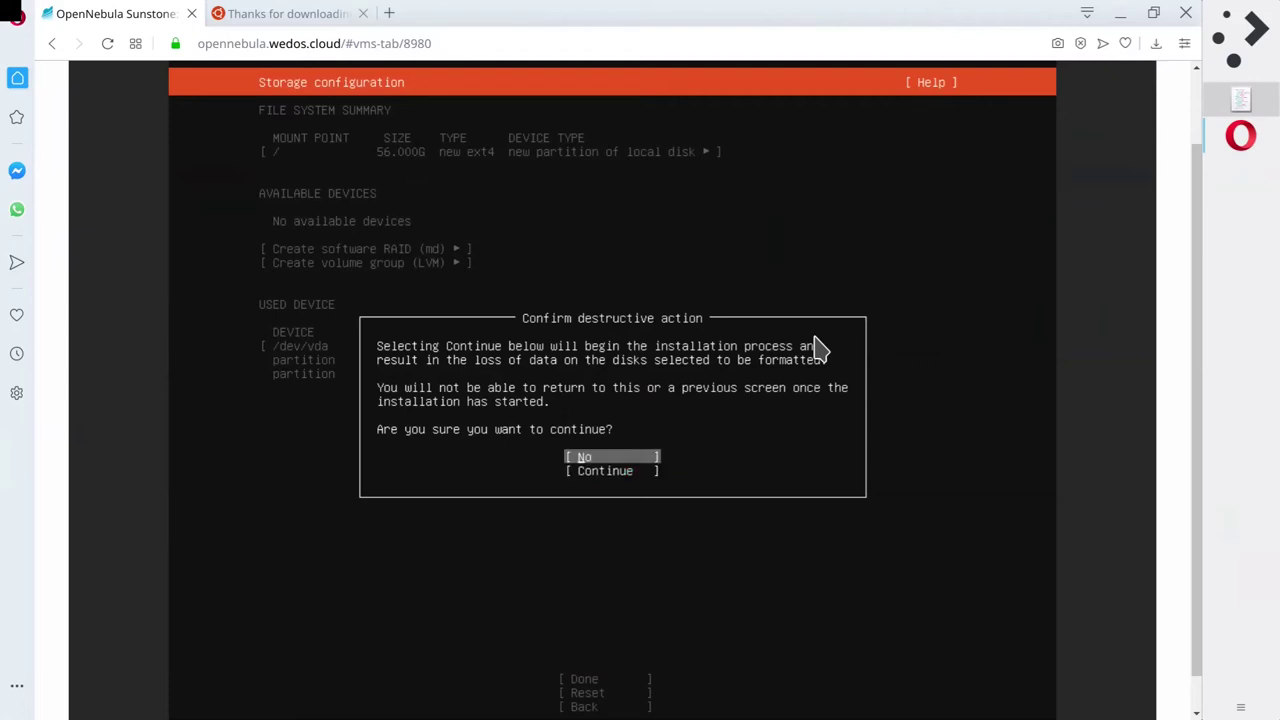
key("Down")
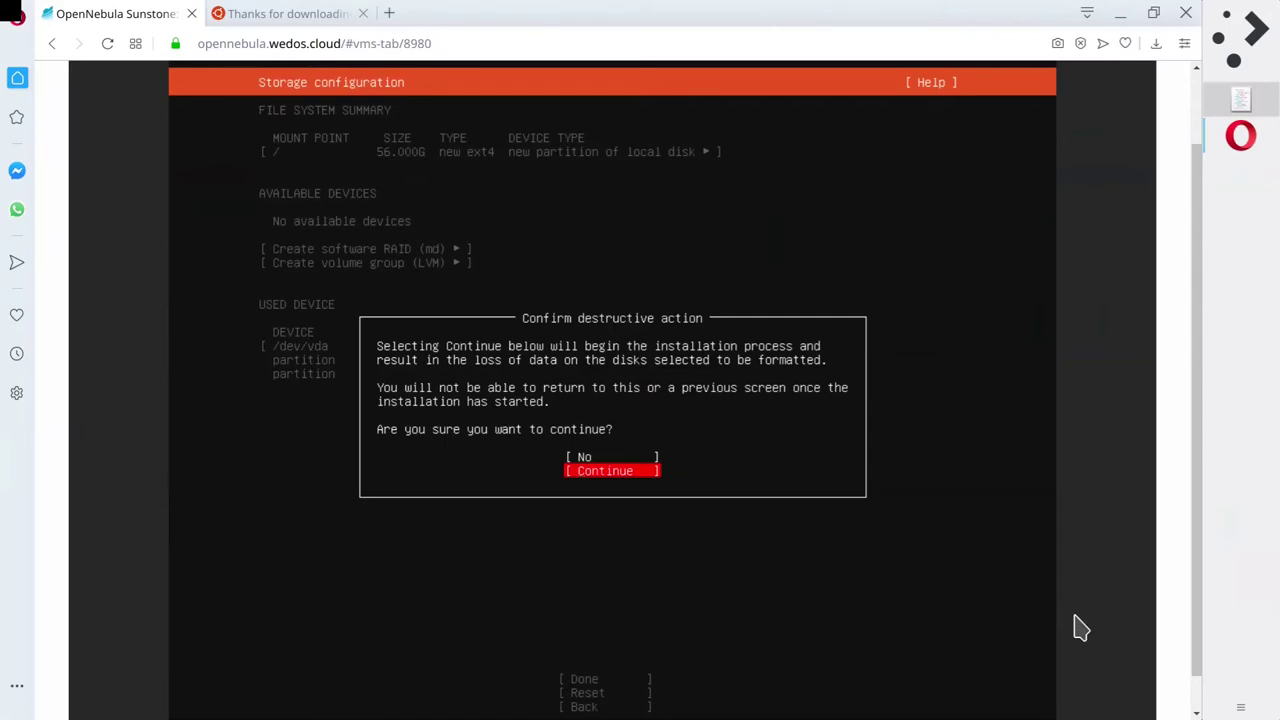
key("Return")
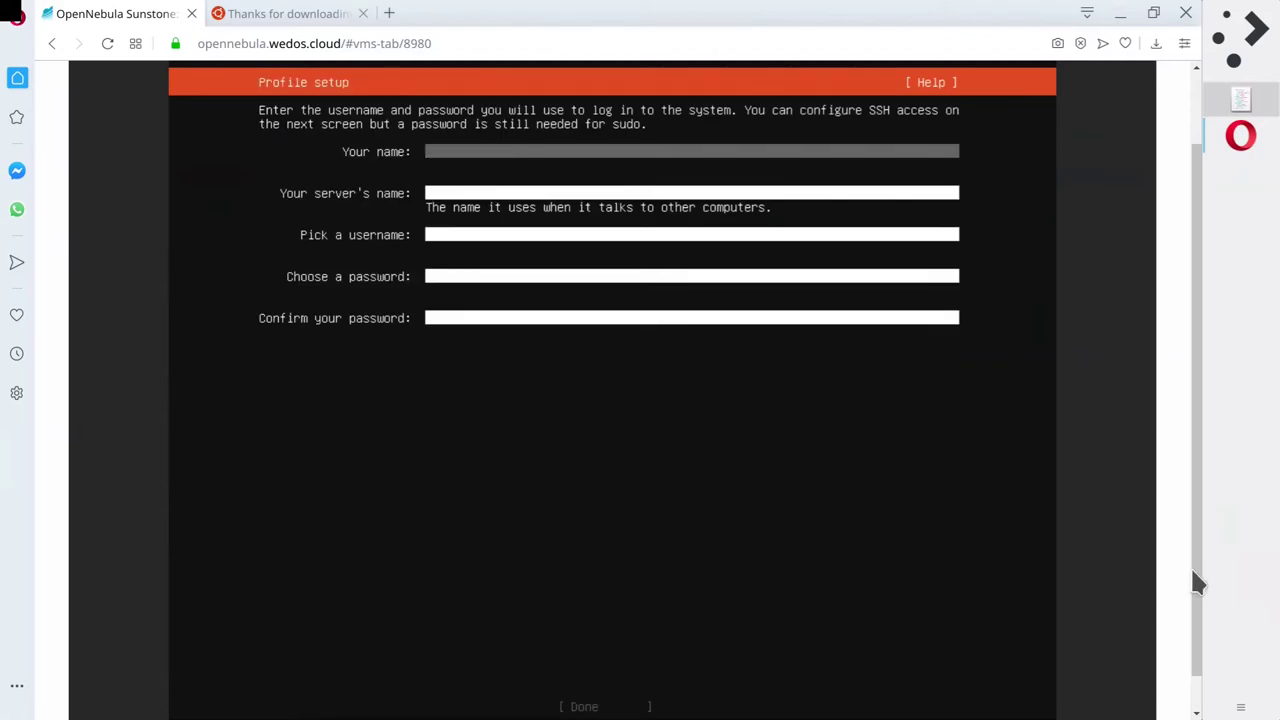
Enter the user's full name in the profile setup form.
scroll(1192, 572, "down", 1)
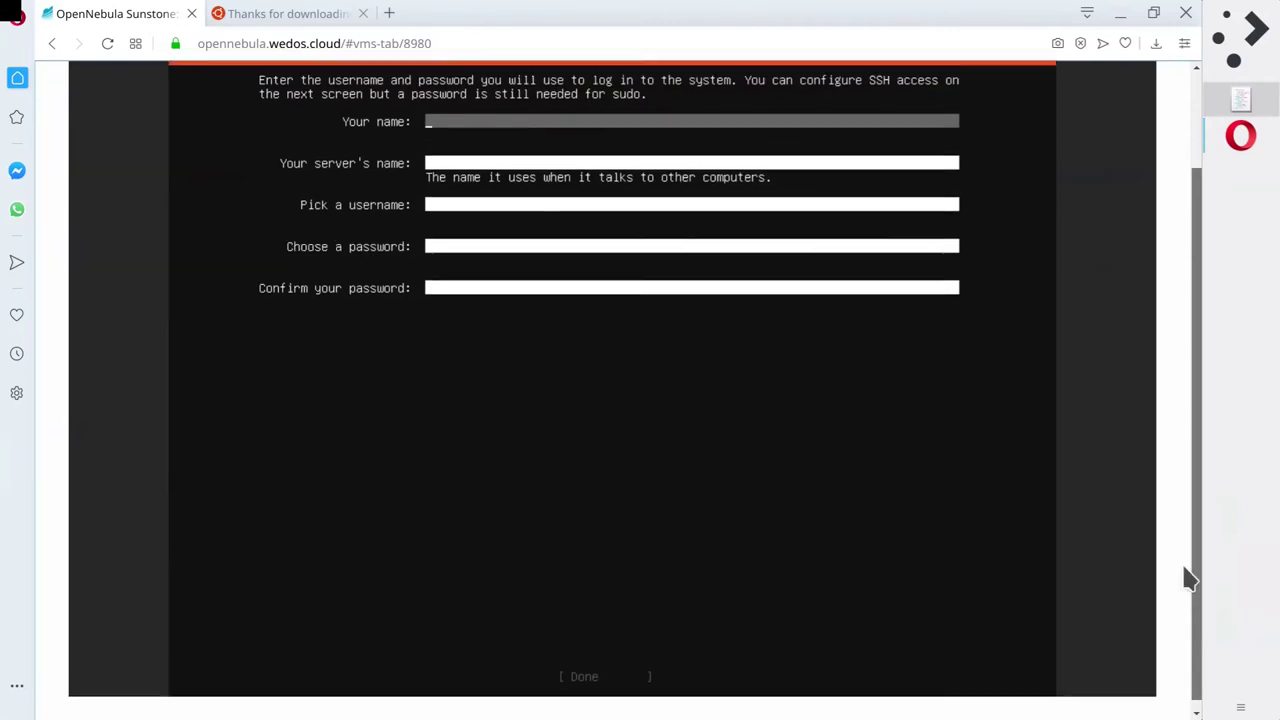
scroll(1188, 578, "up", 1)
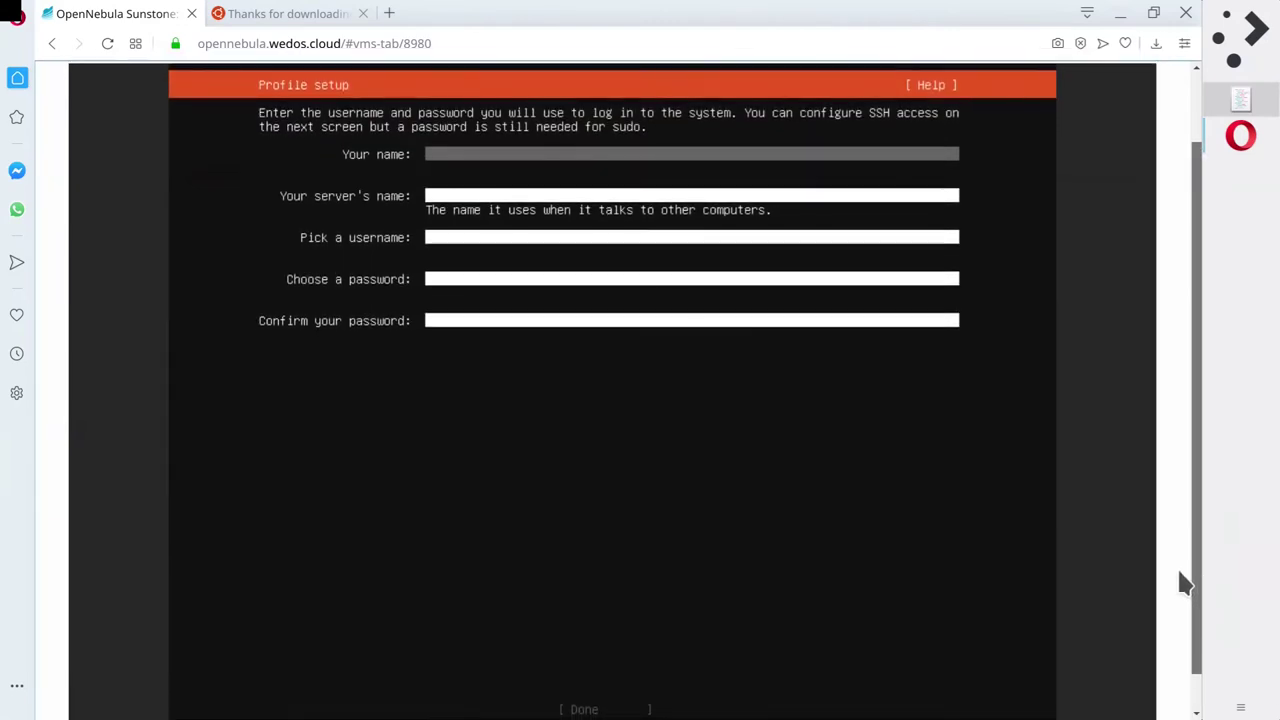
left_click(880, 523)
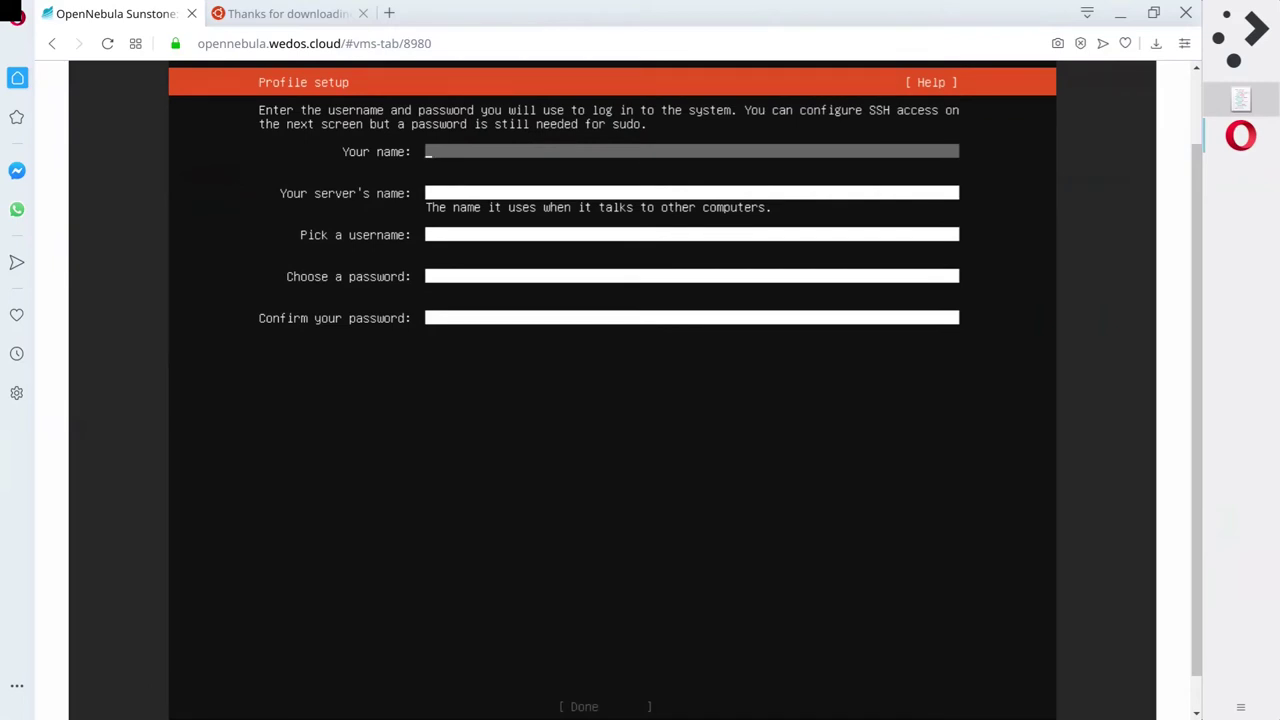
type("Petr Kratochvil")
key("Tab")
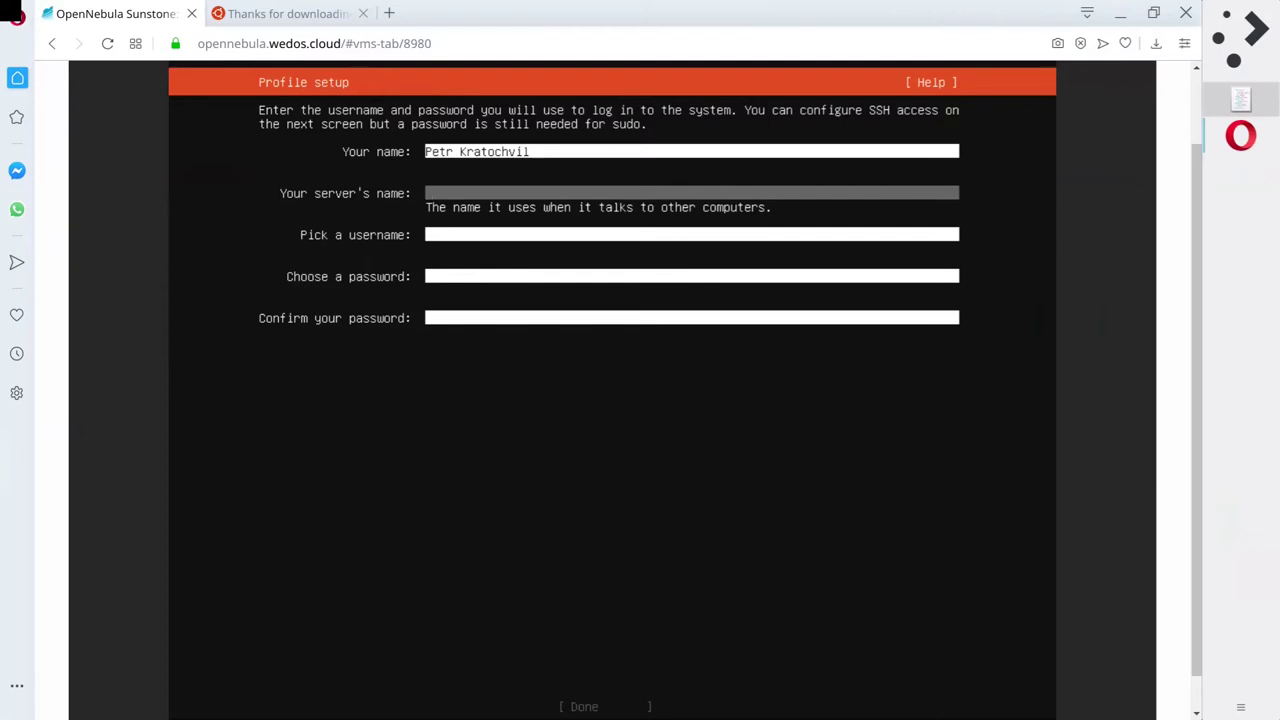
type("krato-4gb")
Fill in the server name, username and matching password, then submit the profile.
key("Tab")
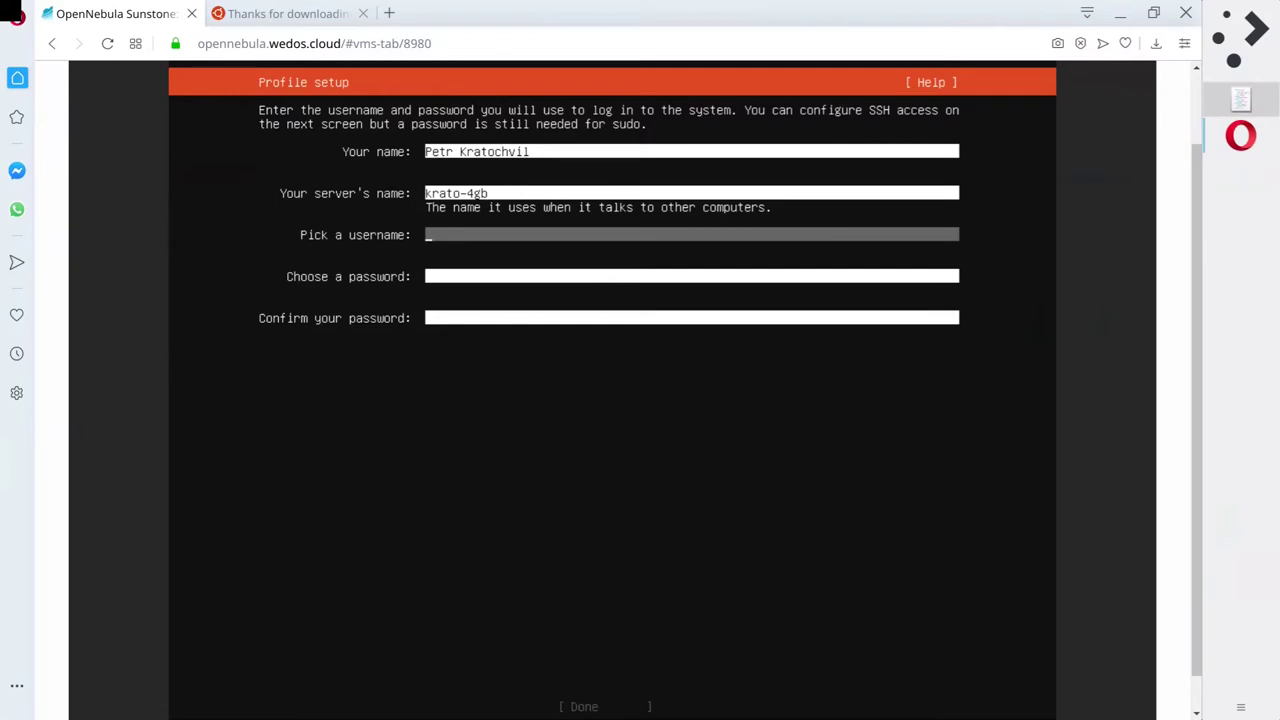
type("krato")
key("Tab")
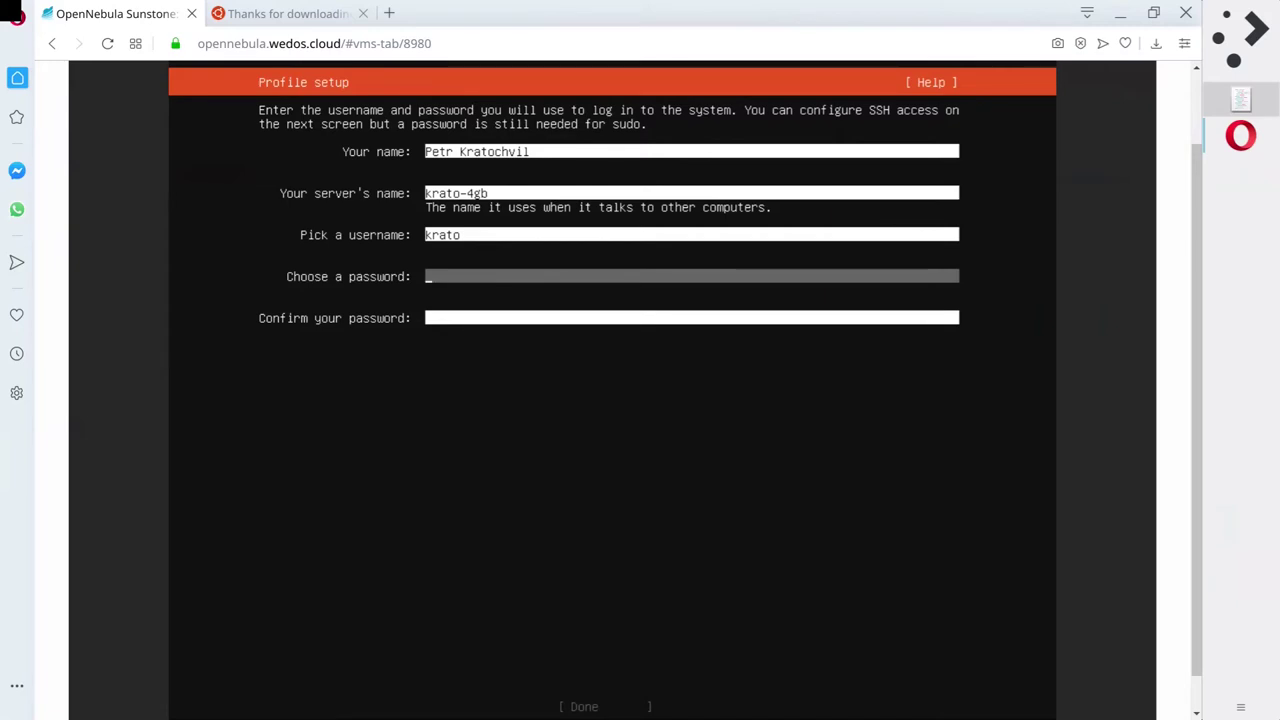
type("*****")
key("Tab")
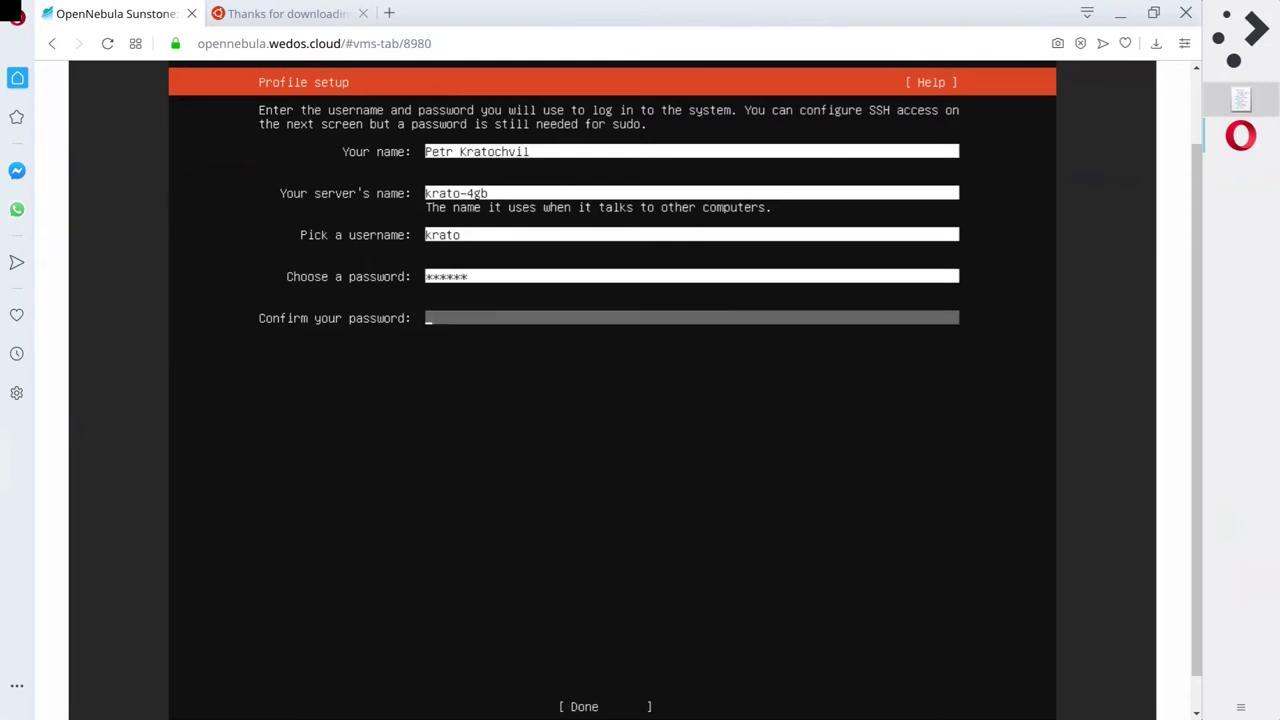
type("*")
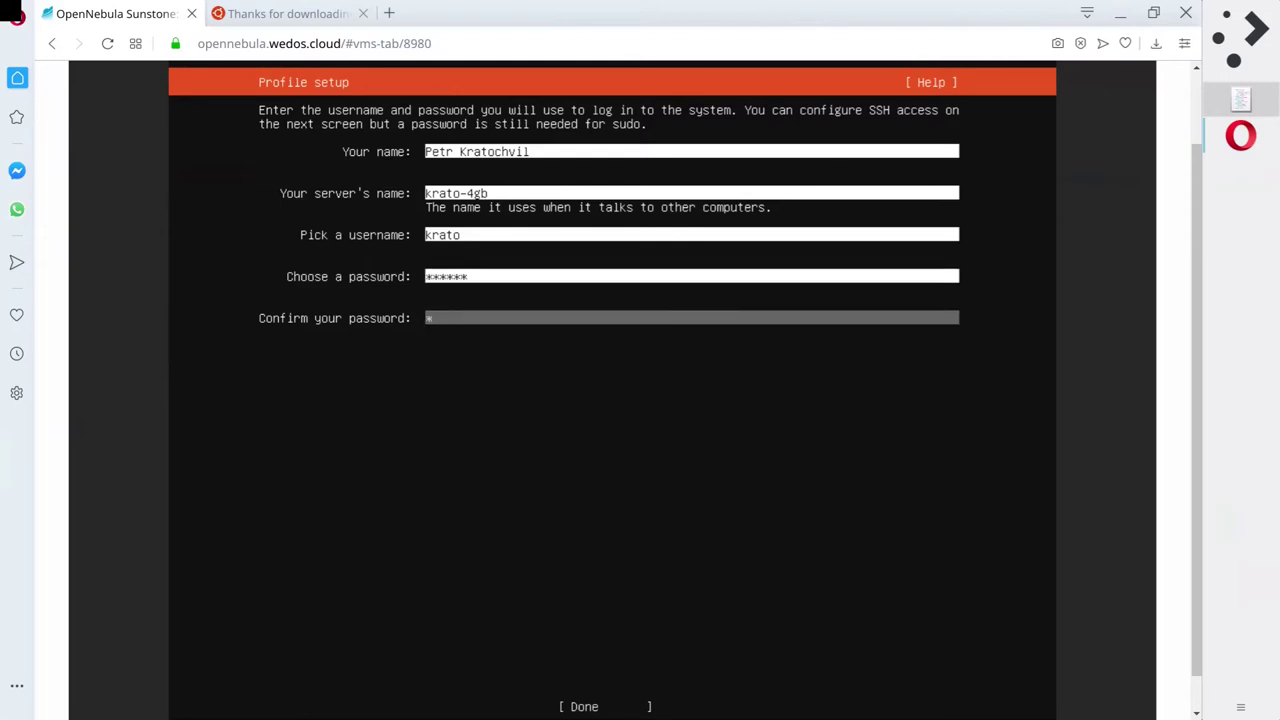
type("*****")
key("Tab")
key("Return")
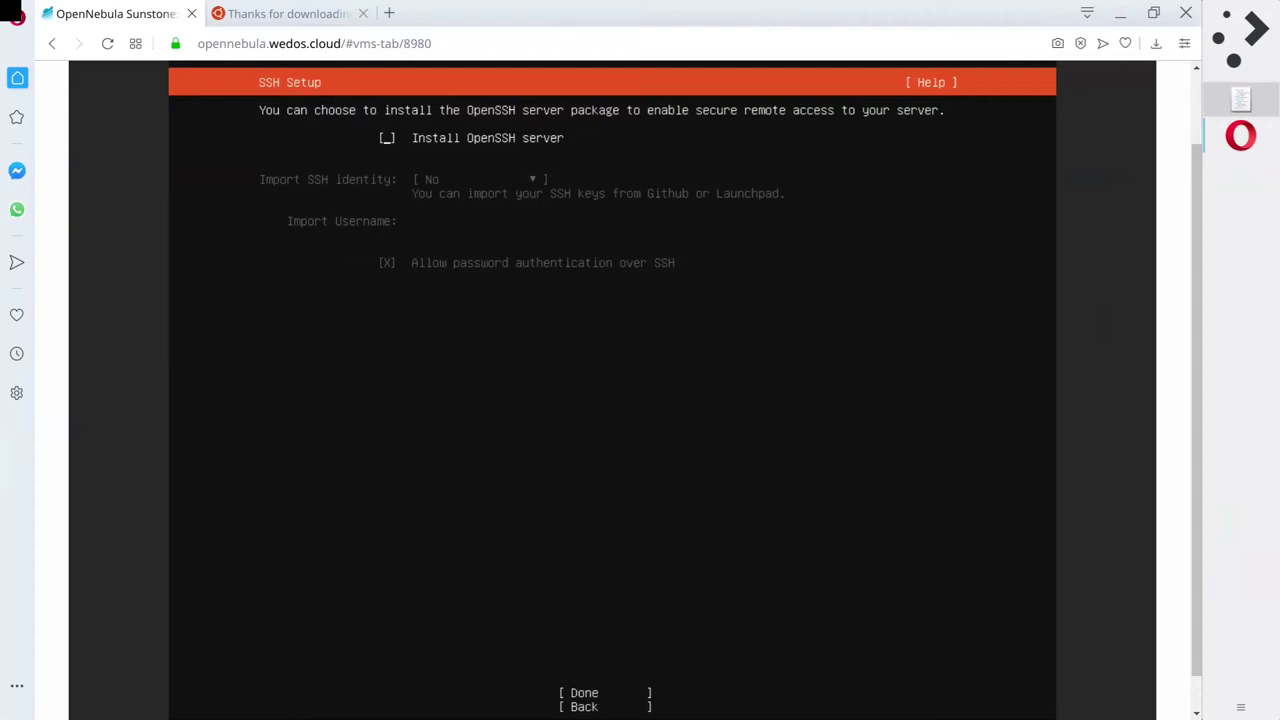
Enable Install OpenSSH server, keep SSH identity import at No, and confirm with Done.
key("space")
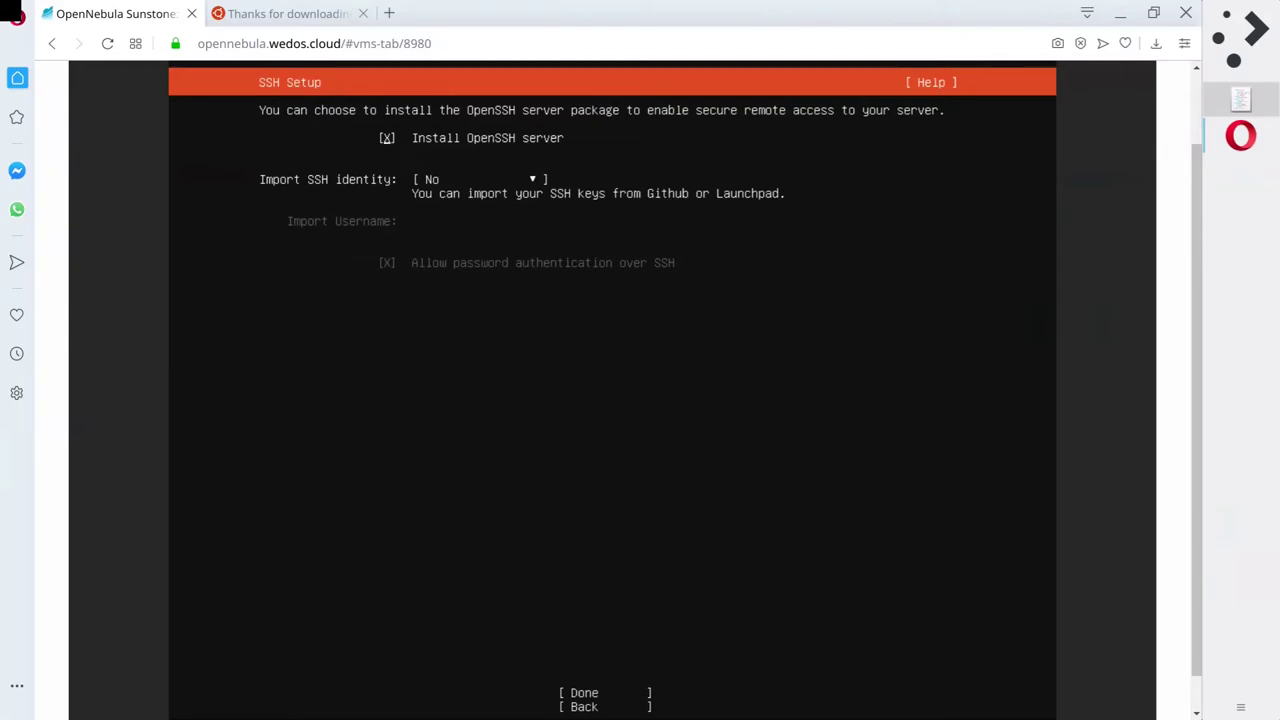
left_click(480, 179)
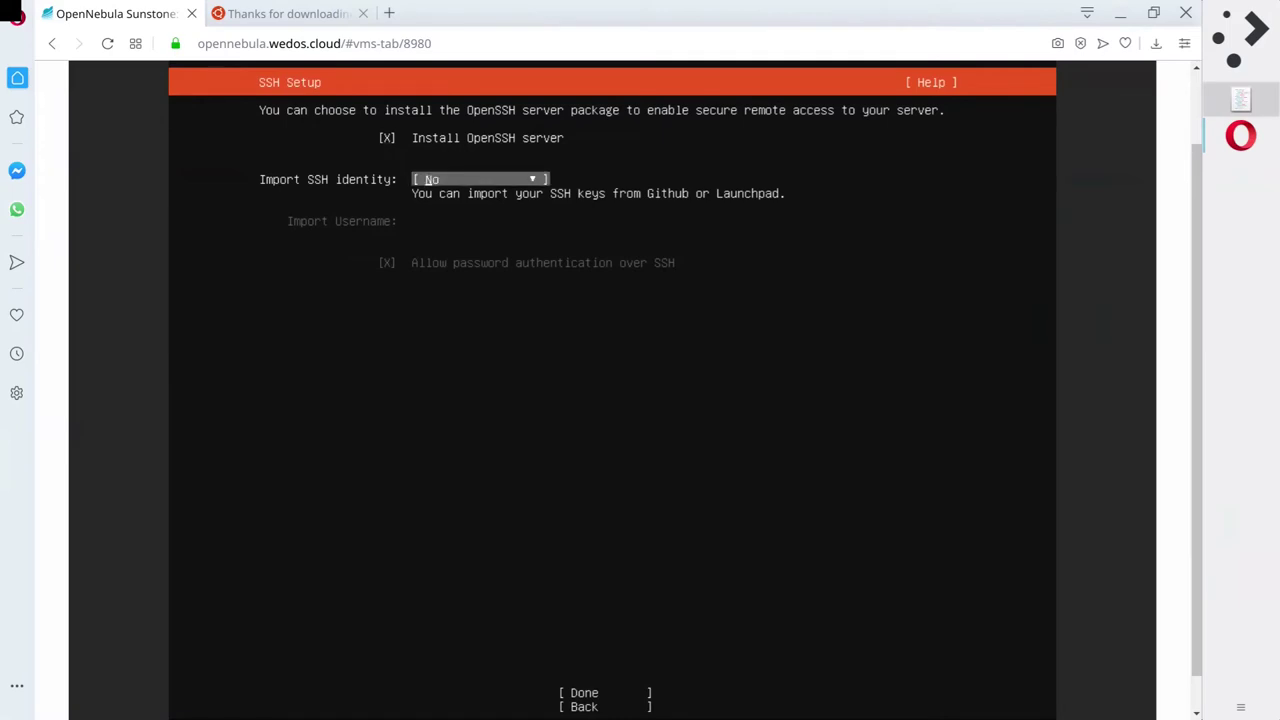
key("Return")
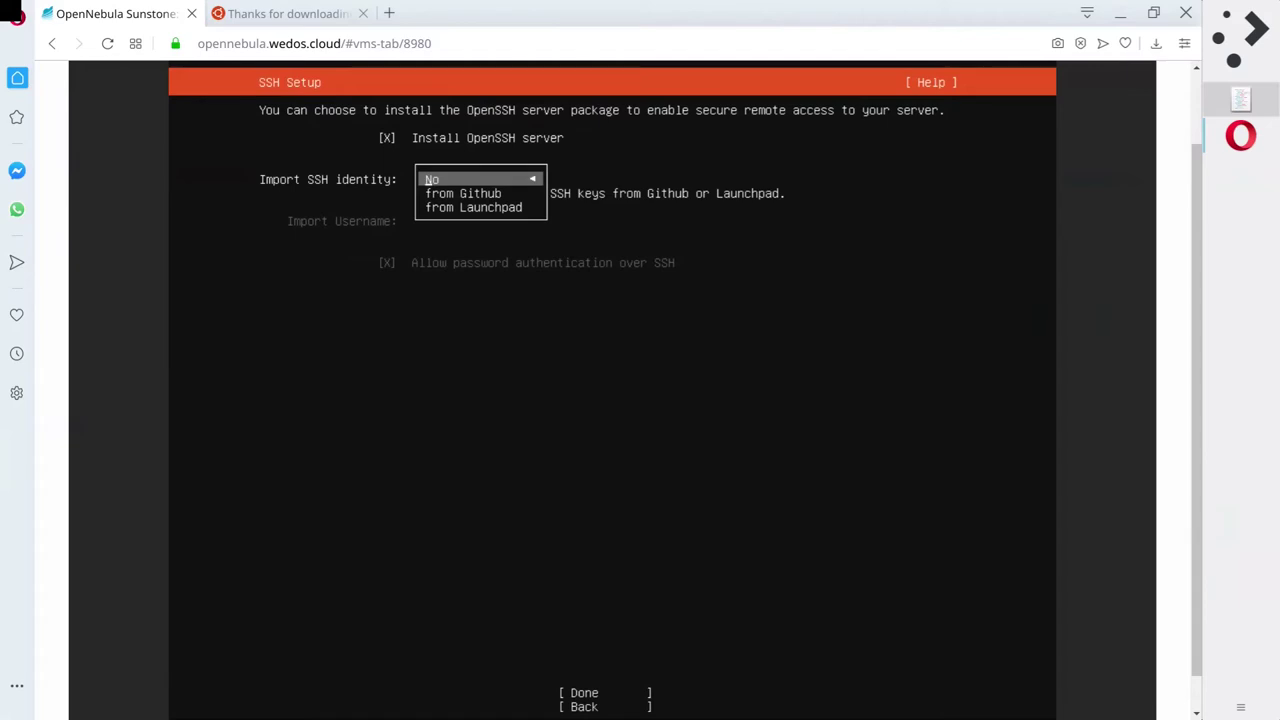
key("Down")
key("Down")
key("Up")
key("Up")
key("Return")
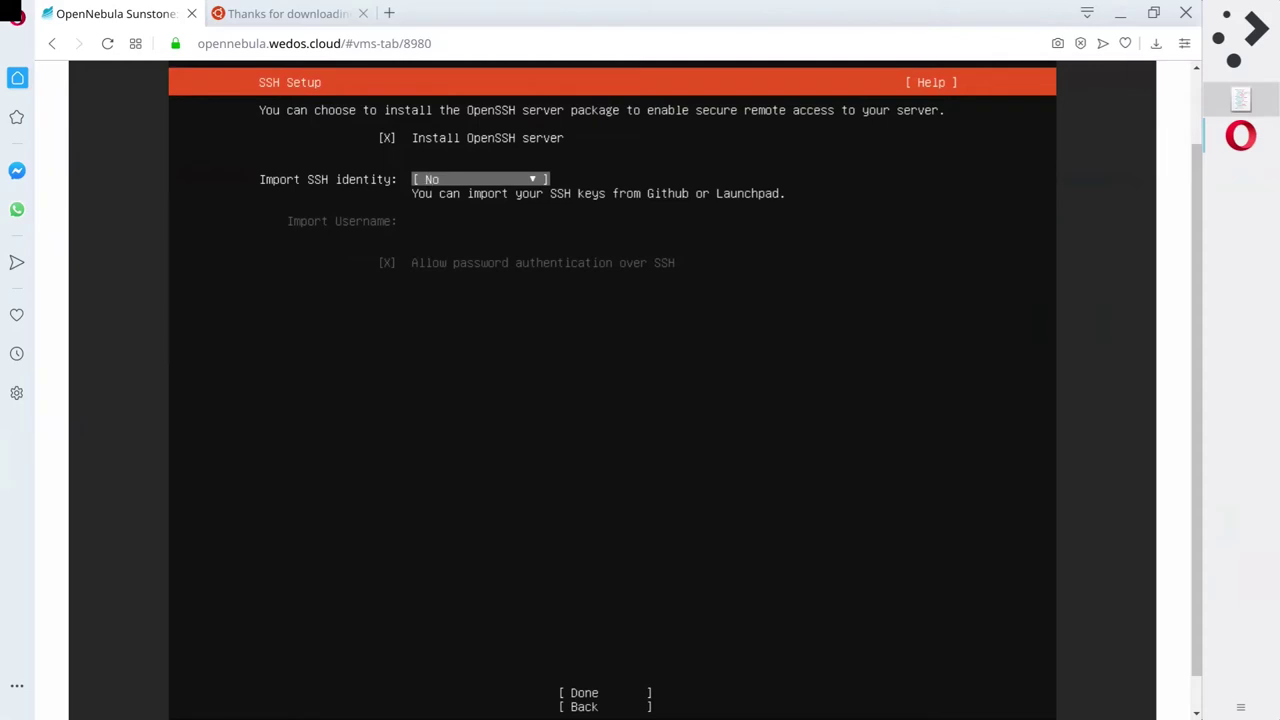
key("Tab")
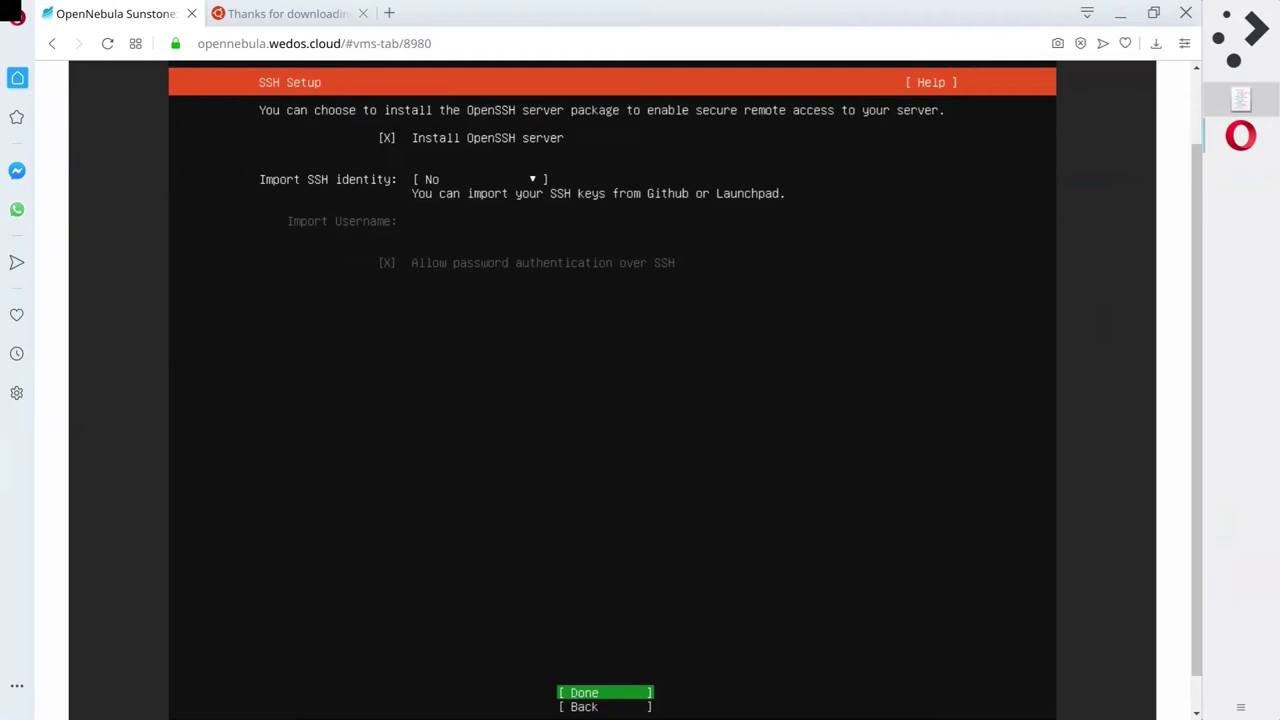
key("Return")
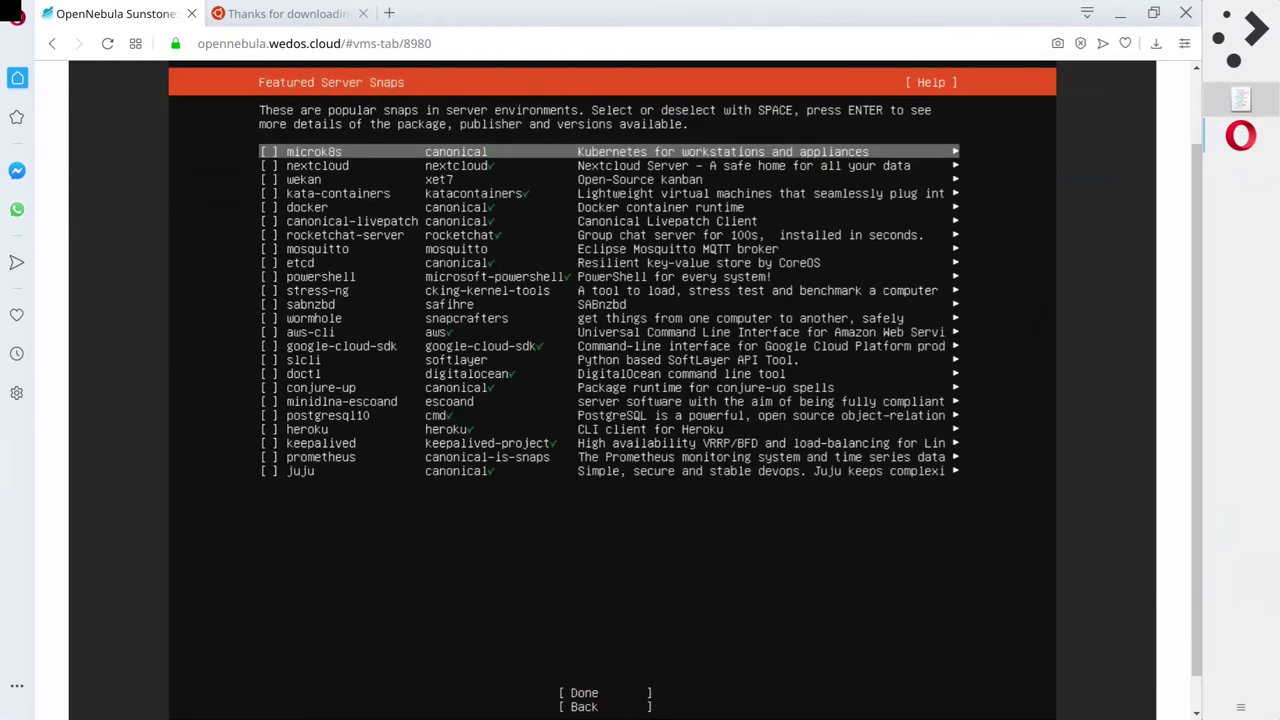
Browse the featured snaps (microk8s, docker, etcd, powershell), select none, and confirm Done.
key("Down")
key("Down")
key("Up")
key("Up")
key("Up")
key("Down")
key("Down")
key("Down")
key("Down")
key("Down")
key("Down")
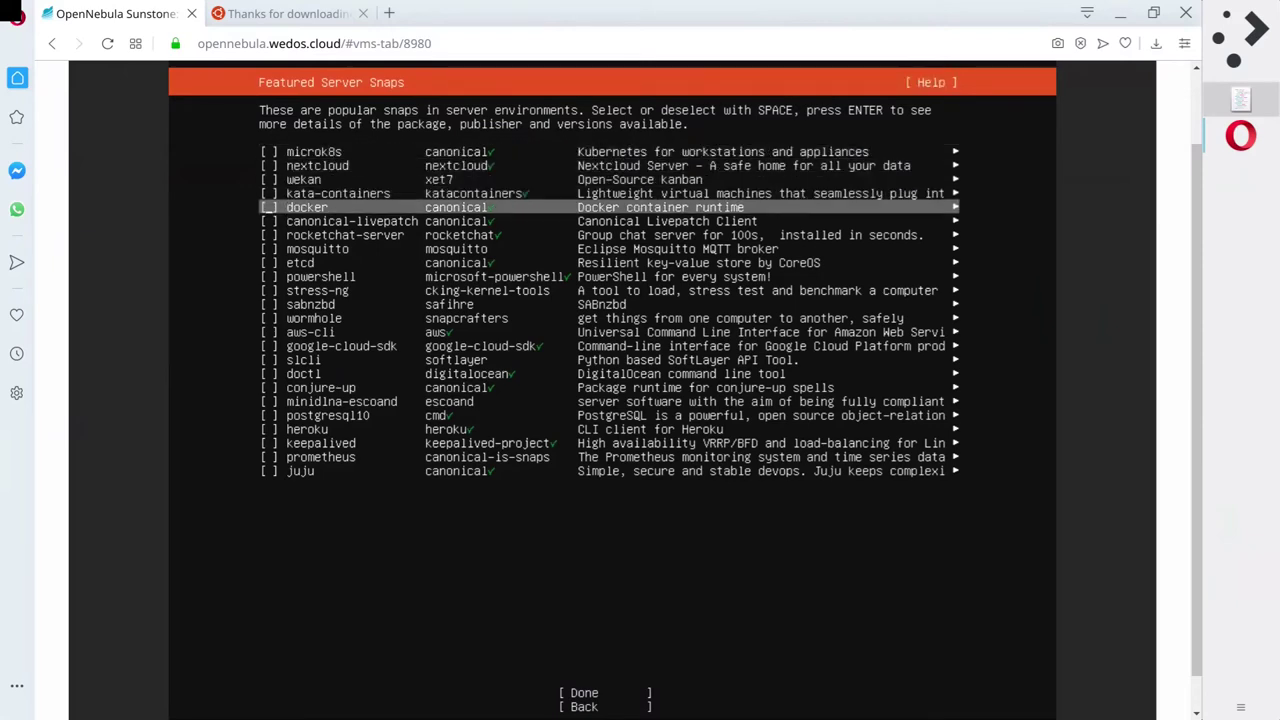
key("Down")
key("Down")
key("Down")
key("Down")
key("Down")
key("Down")
key("Down")
key("Down")
key("Down")
key("Down")
key("Down")
key("Down")
key("Down")
key("Down")
key("Down")
key("Down")
key("Down")
key("Down")
key("Down")
key("Down")
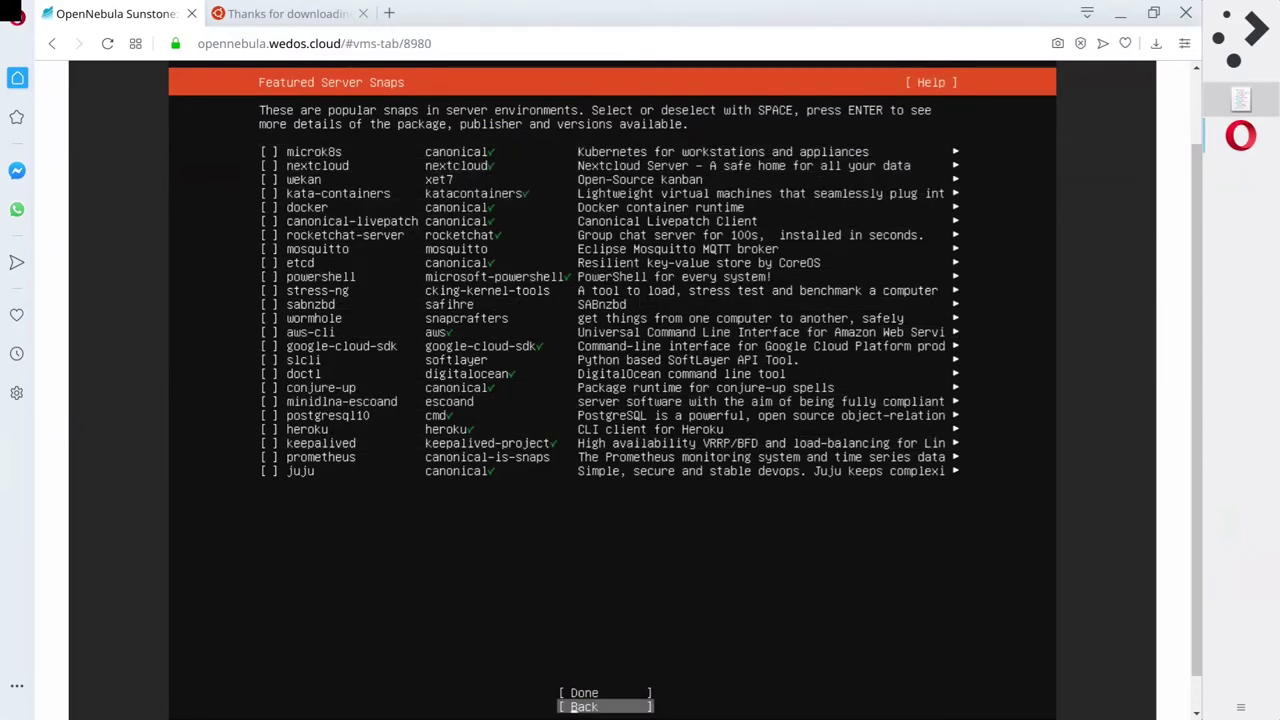
key("Up")
key("Up")
key("Up")
key("Up")
key("Up")
key("Up")
key("Up")
key("Up")
key("Up")
key("Up")
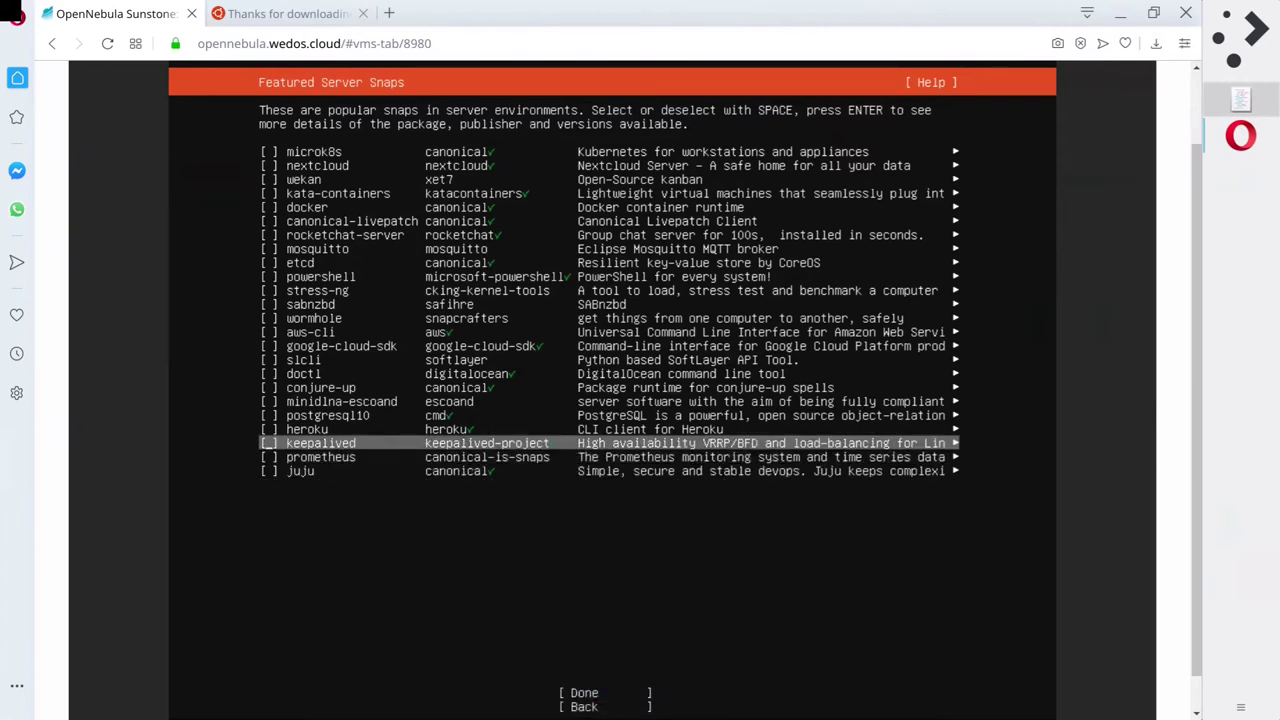
key("Up")
key("Up")
key("Up")
key("Up")
key("Up")
key("Up")
key("Up")
key("Up")
key("Up")
key("Up")
key("Up")
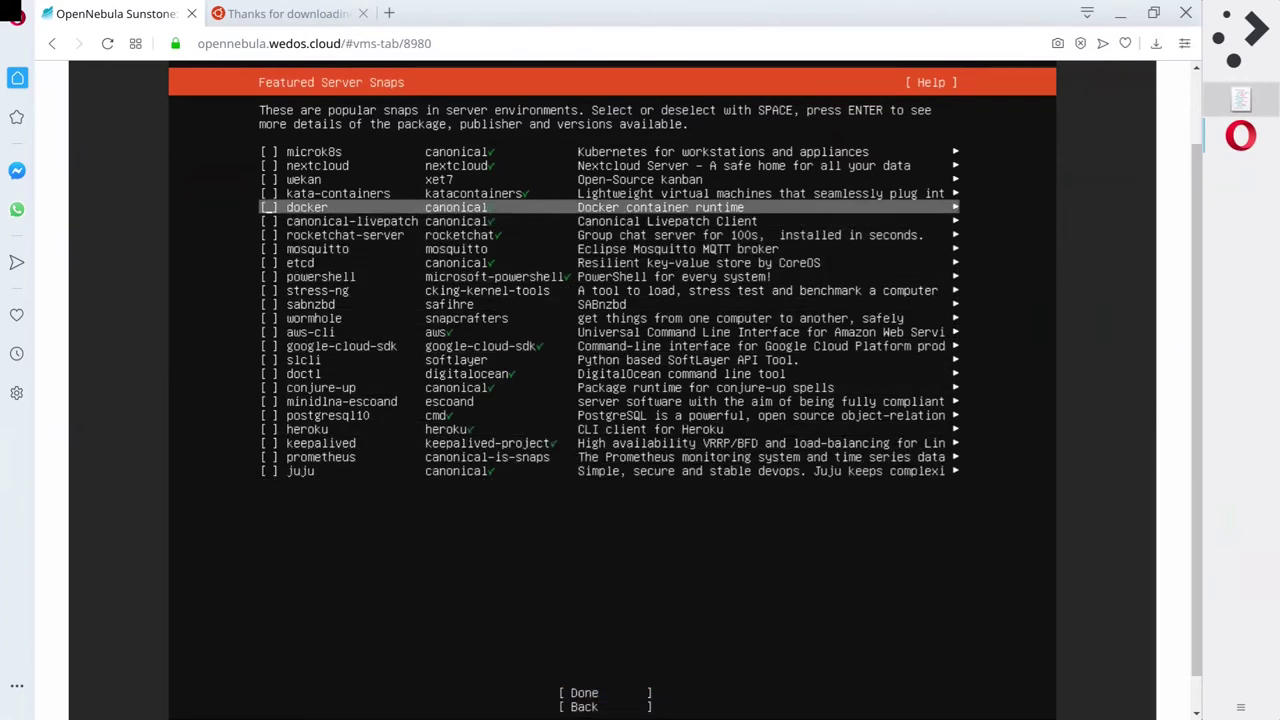
key("Down")
key("Down")
key("Down")
key("Down")
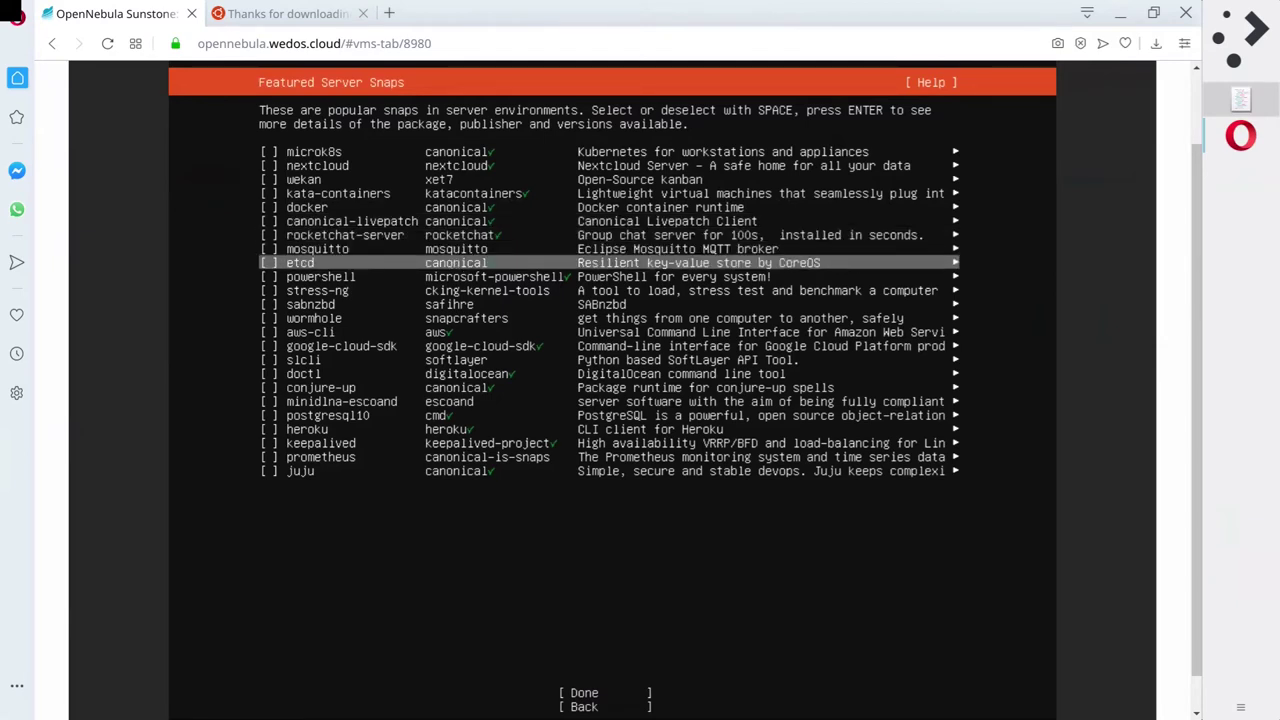
key("Up")
key("Up")
key("Up")
key("Down")
key("Down")
key("Down")
key("Down")
key("Down")
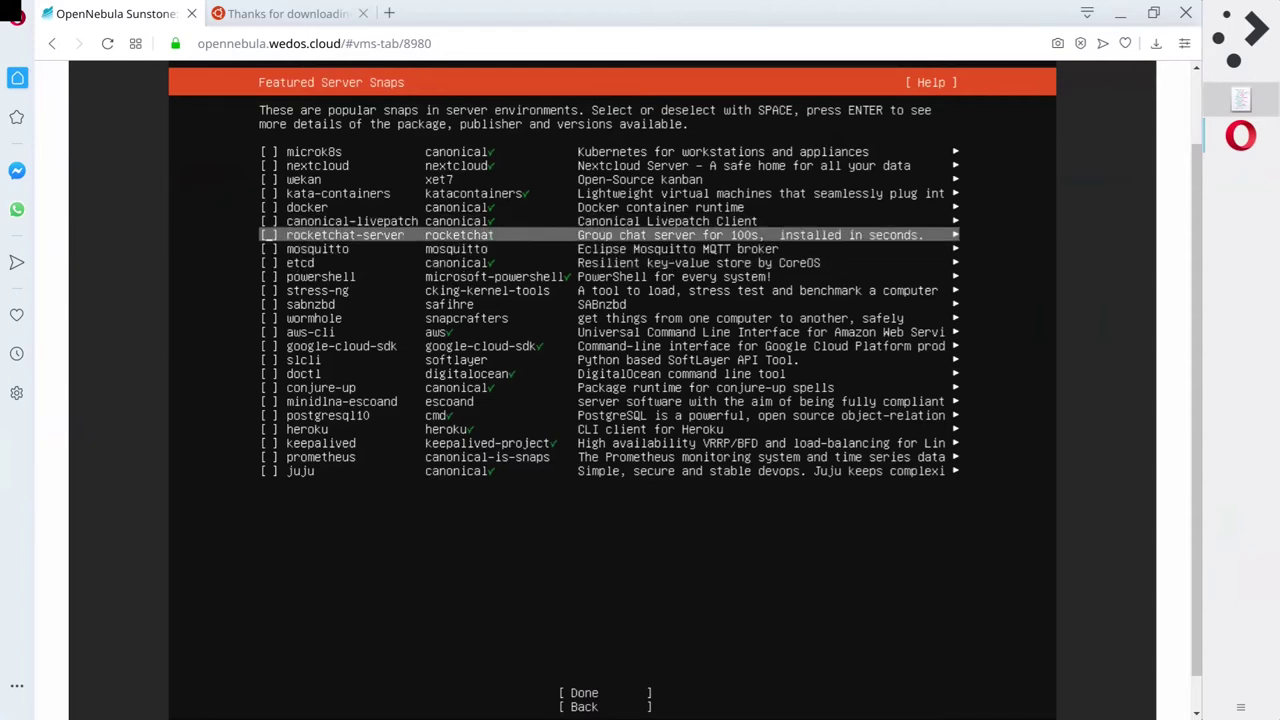
key("Down")
key("Down")
key("Down")
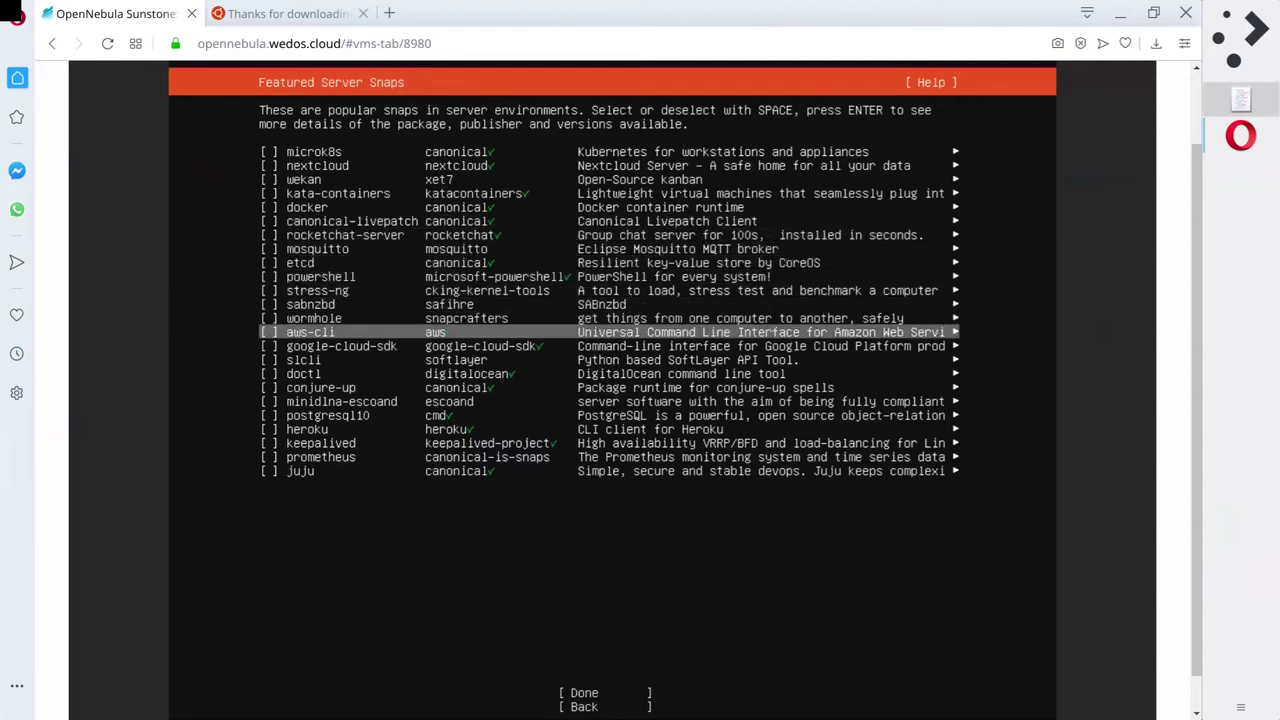
key("Up")
key("Up")
key("Up")
key("Up")
key("Up")
key("Up")
key("Up")
key("Up")
key("Up")
key("Up")
key("Up")
key("Up")
key("Up")
key("Up")
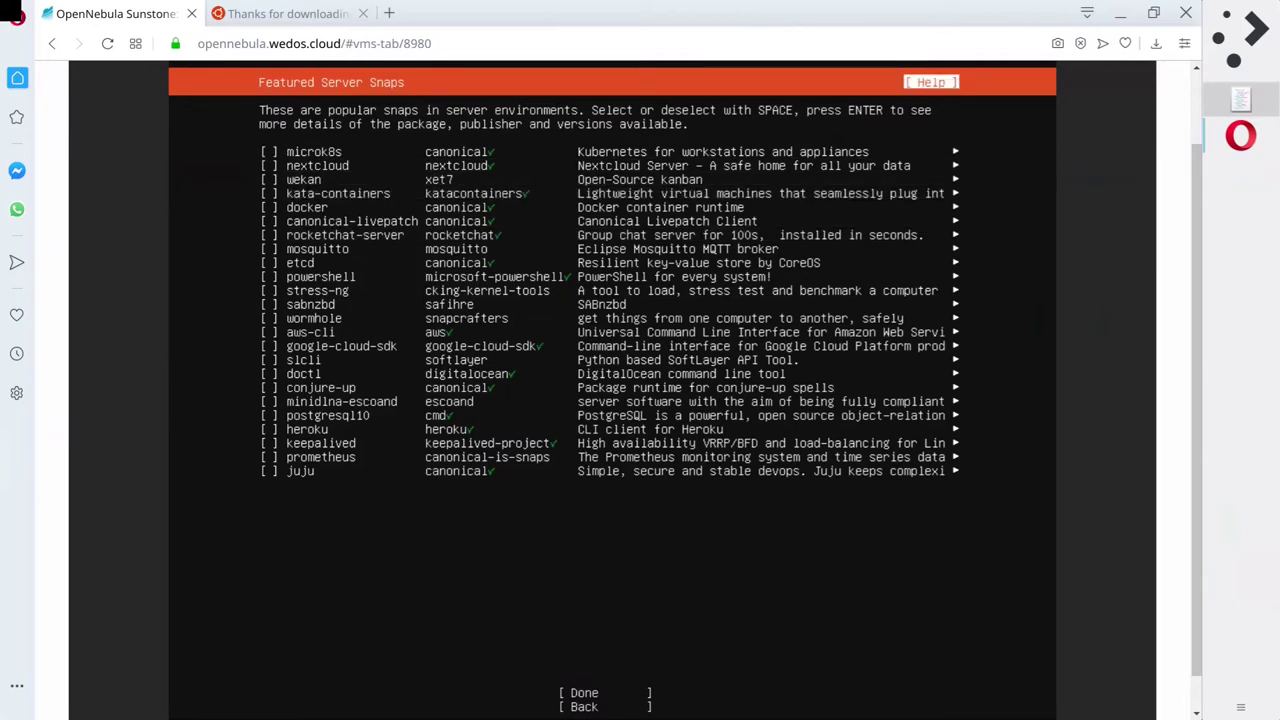
key("Down")
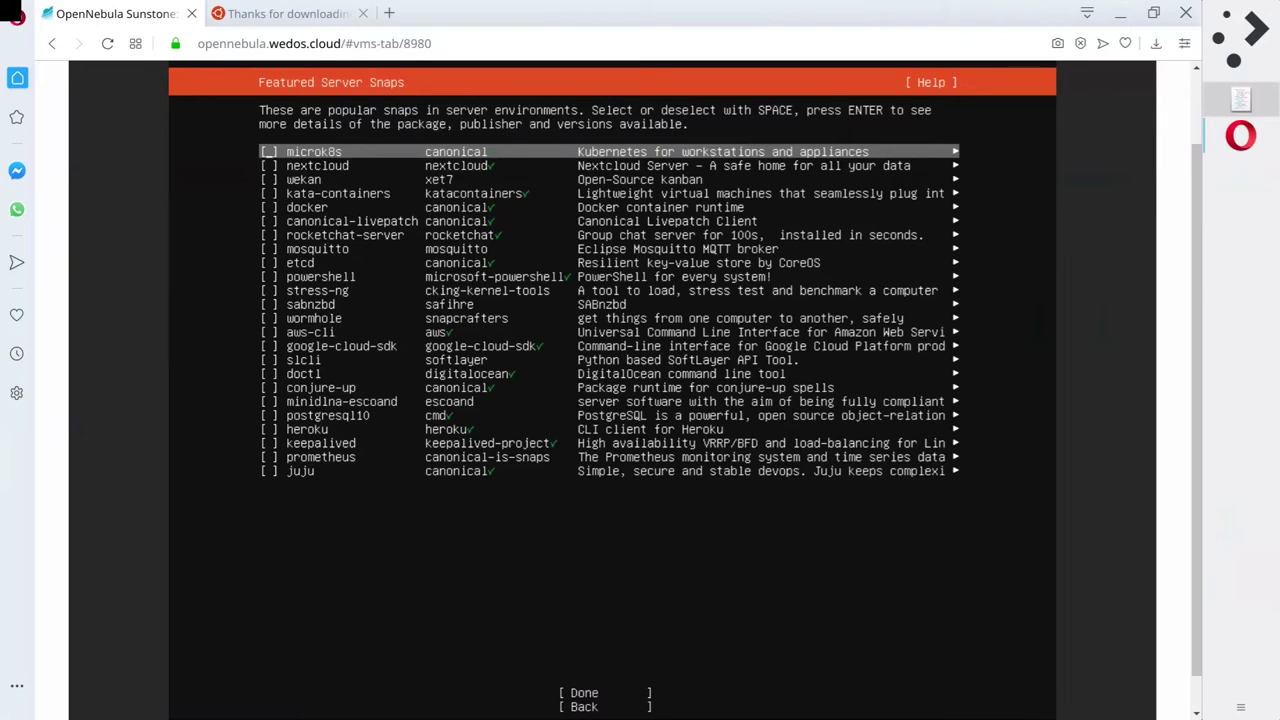
key("Down")
key("Down")
key("Down")
key("Down")
key("Down")
key("Down")
key("Down")
key("Down")
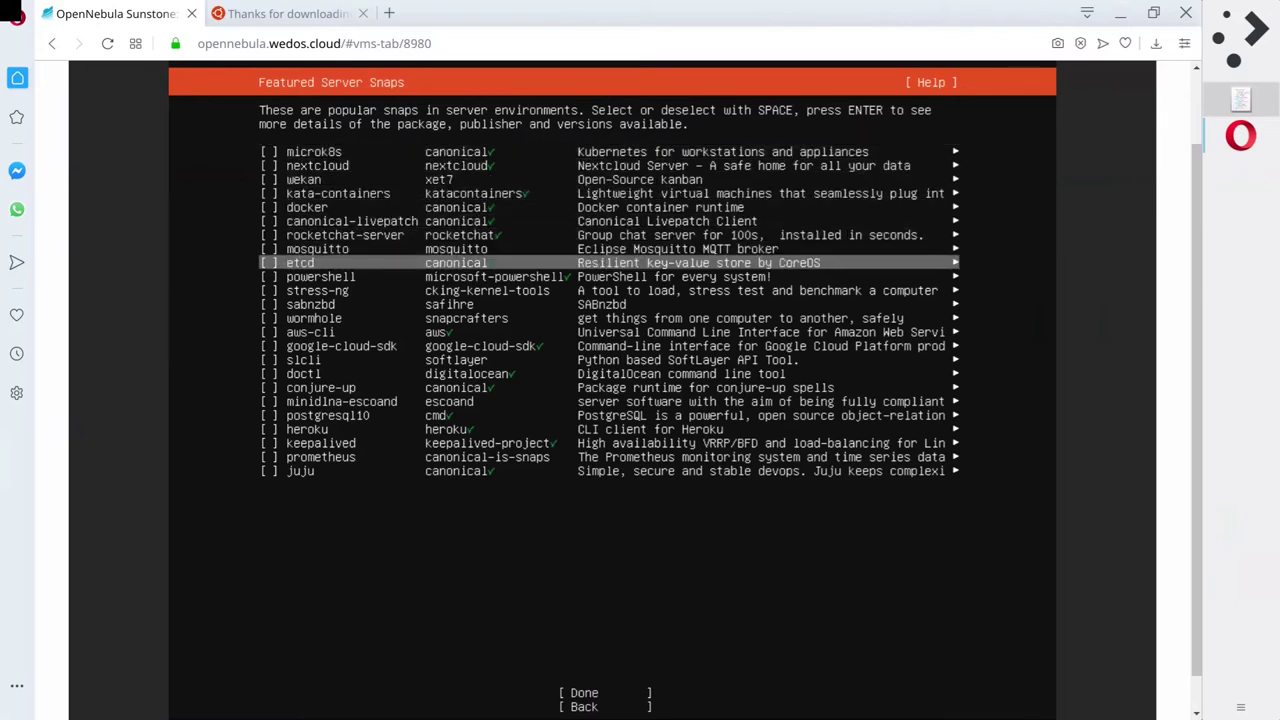
key("Down")
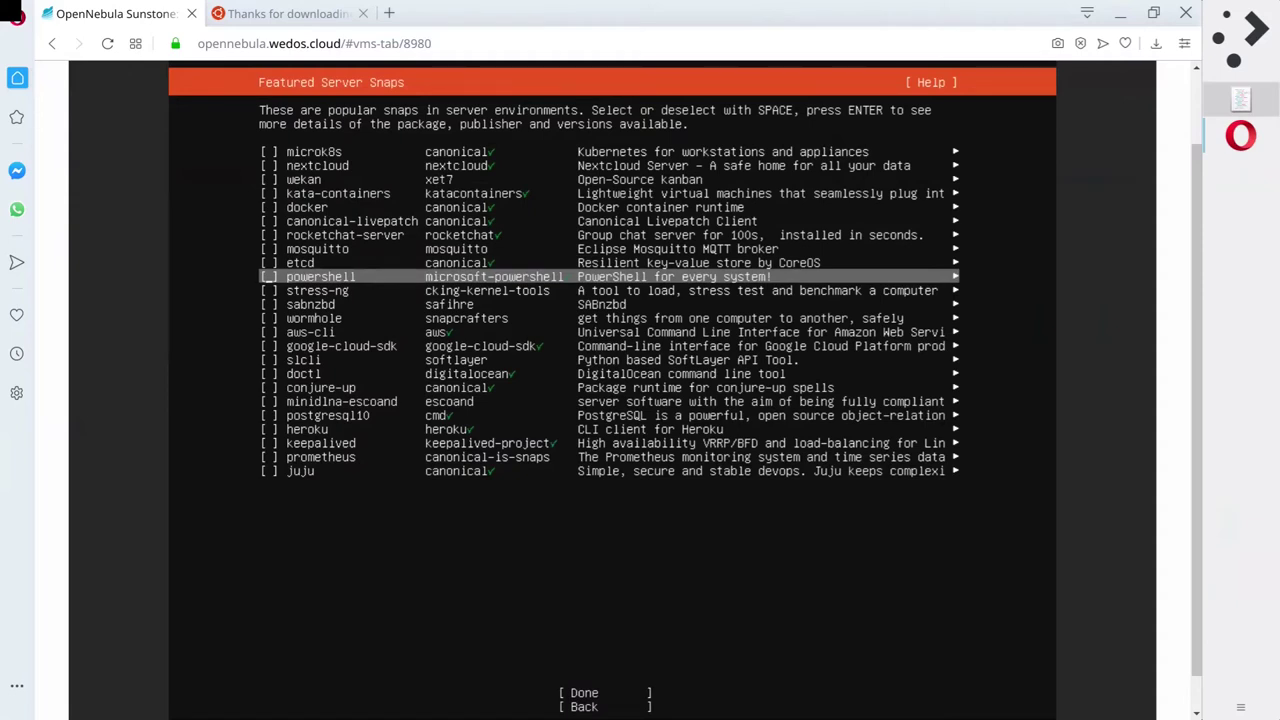
key("Up")
key("Up")
key("Up")
key("Up")
key("Up")
key("Up")
key("Up")
key("Up")
key("Up")
key("Up")
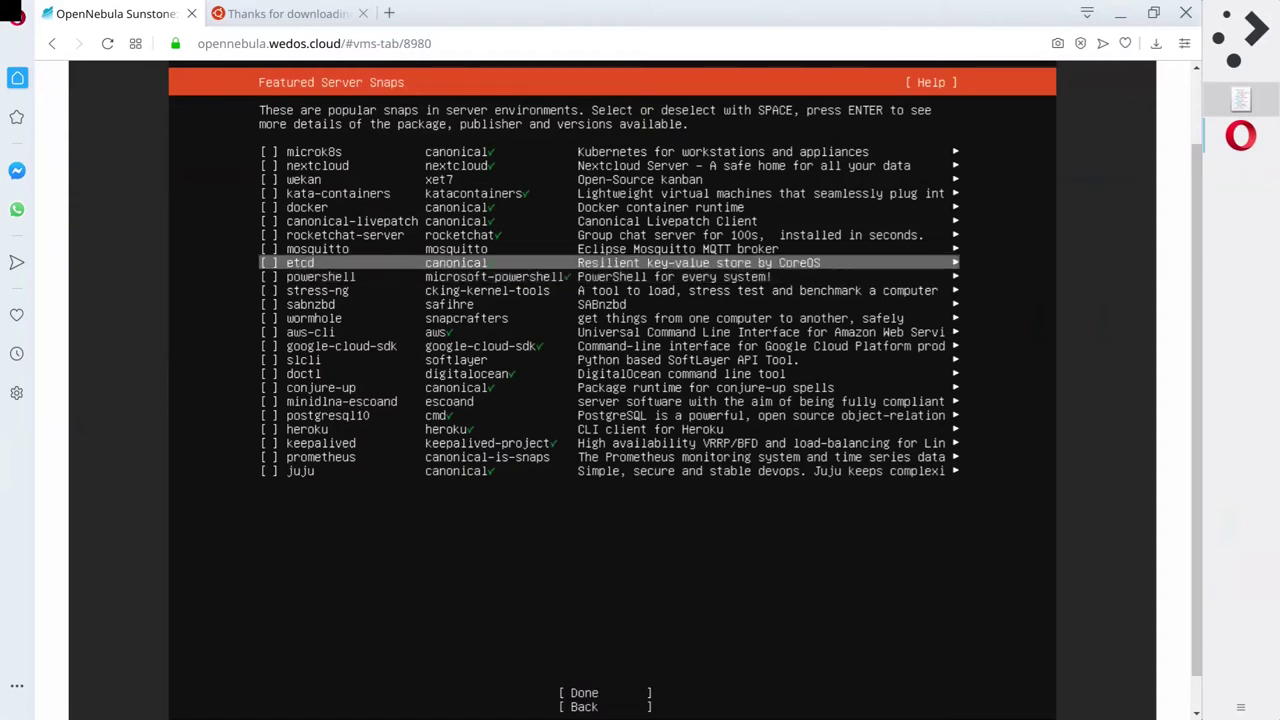
key("Down")
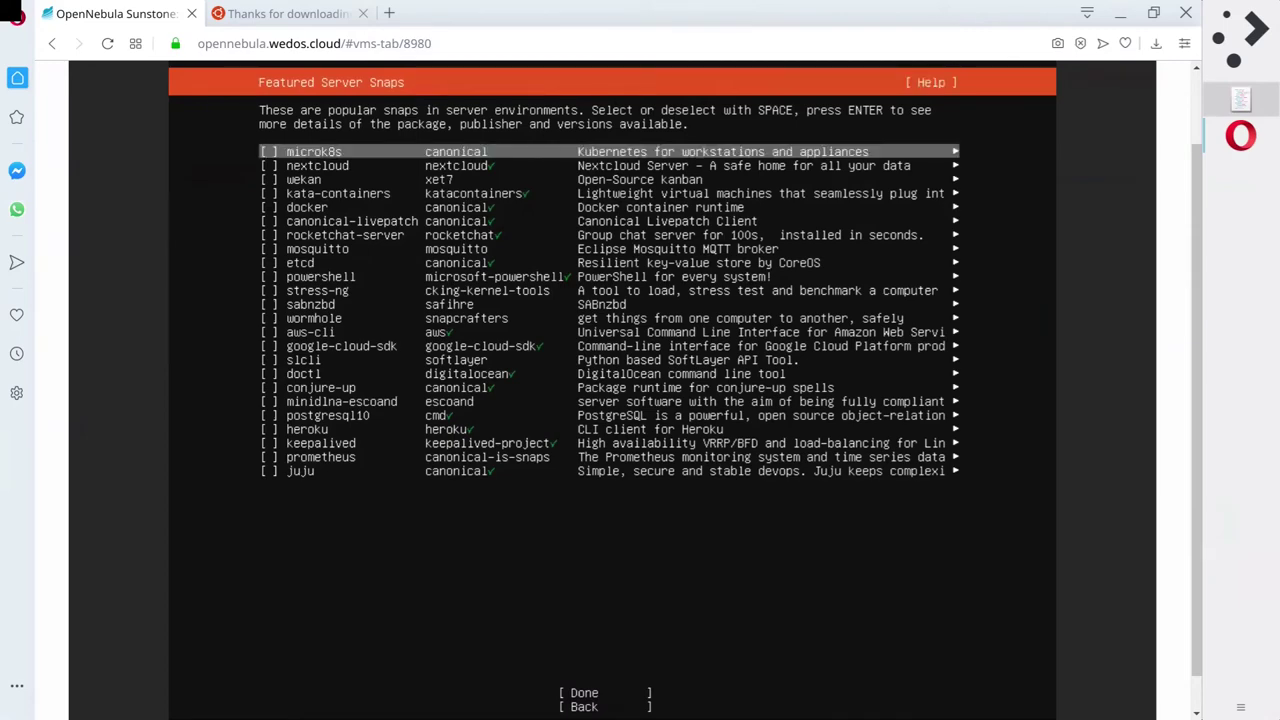
key("Tab")
key("Return")
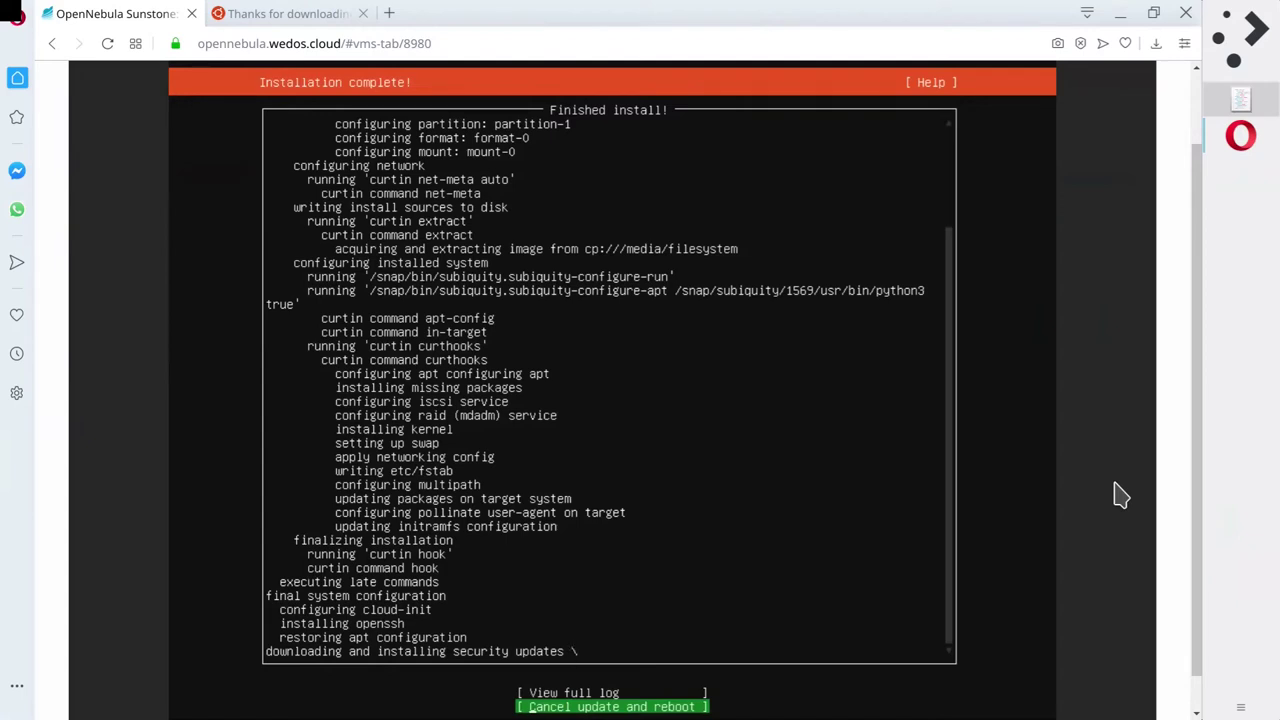
Open the full installer log from the Installation complete screen.
key("Up")
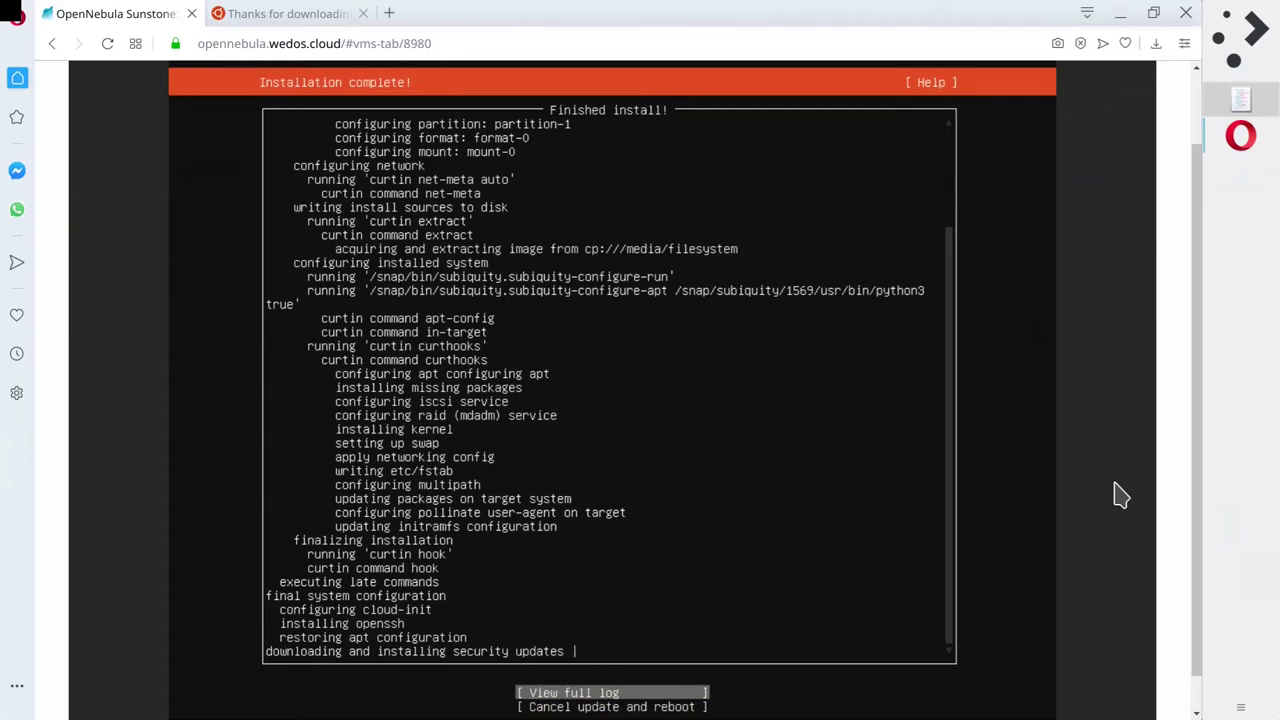
key("Return")
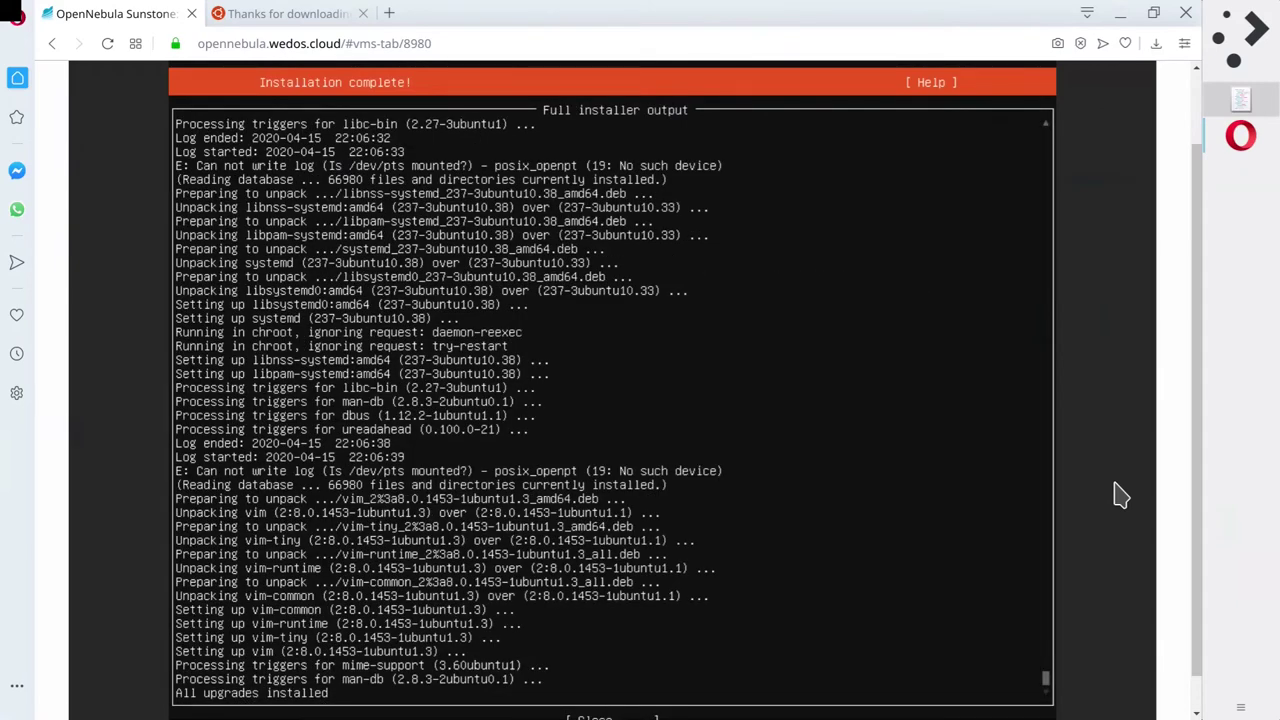
Read through the full installer log, check it ends with 'All upgrades installed', then close it.
key("Page_Up")
key("Page_Up")
key("Page_Up")
key("Page_Up")
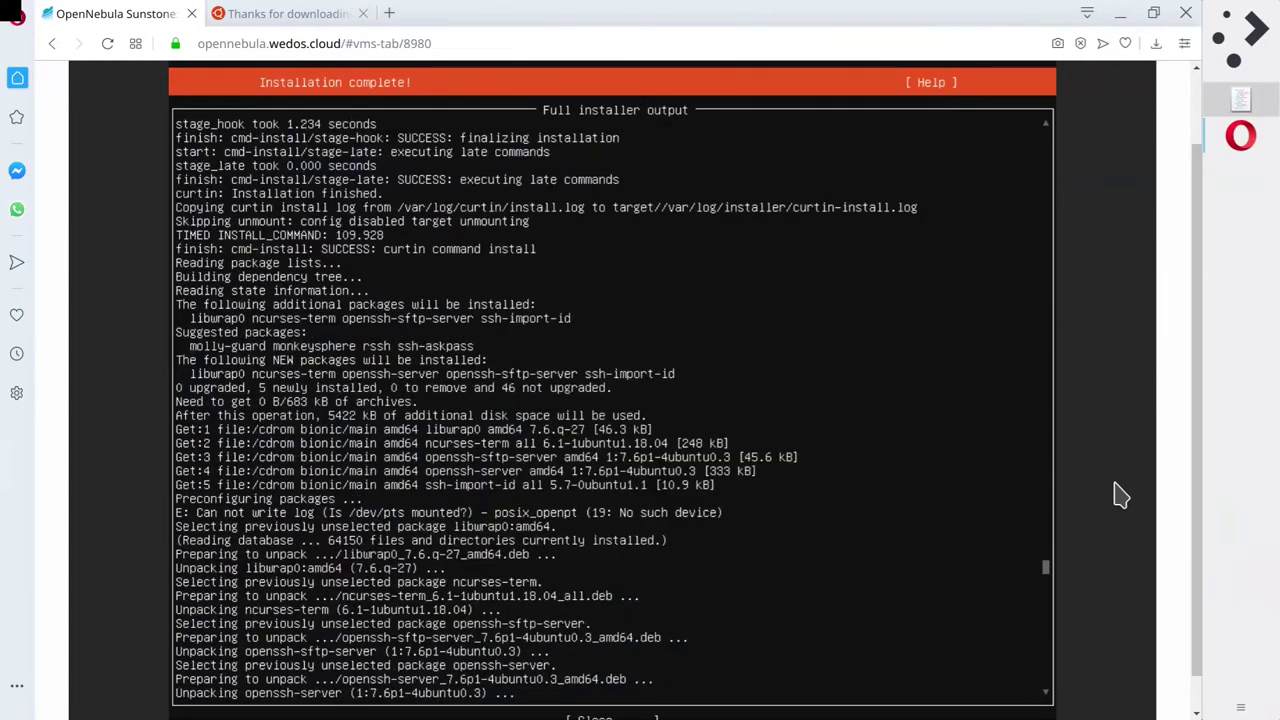
key("Page_Up")
key("Page_Up")
key("Page_Up")
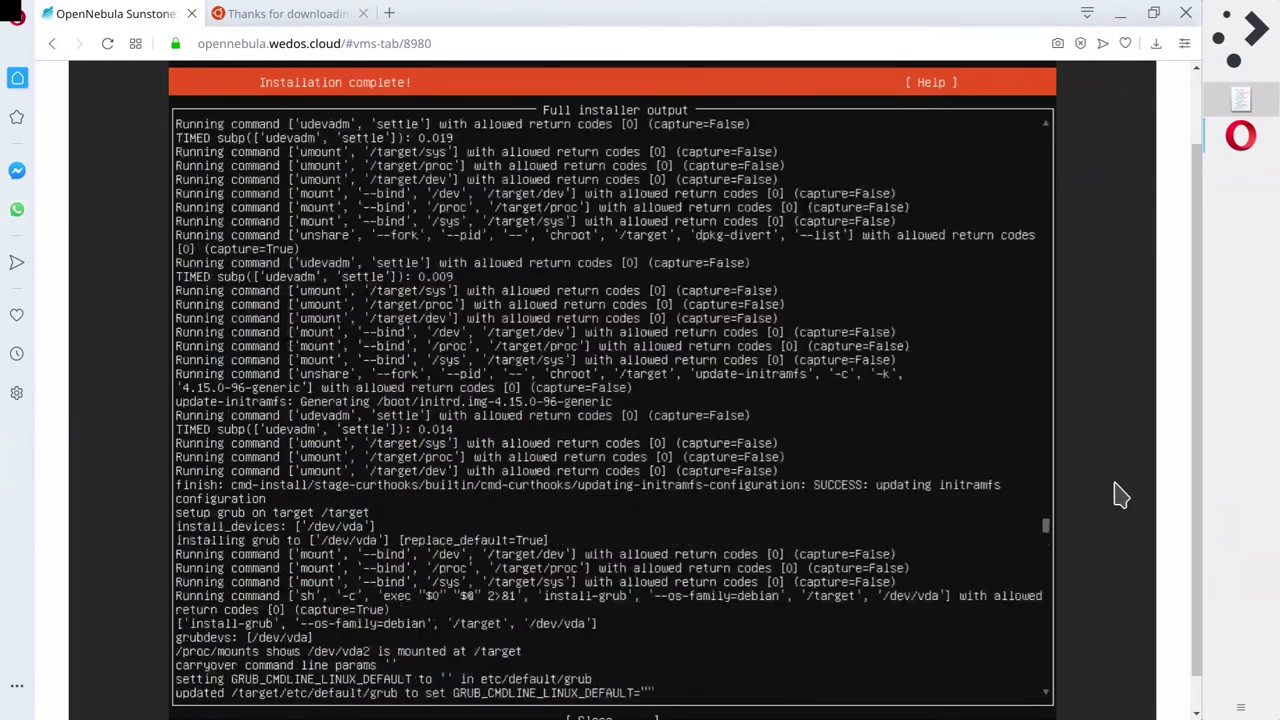
key("Page_Up")
key("Page_Up")
key("Page_Up")
key("Page_Up")
key("Page_Up")
key("Page_Up")
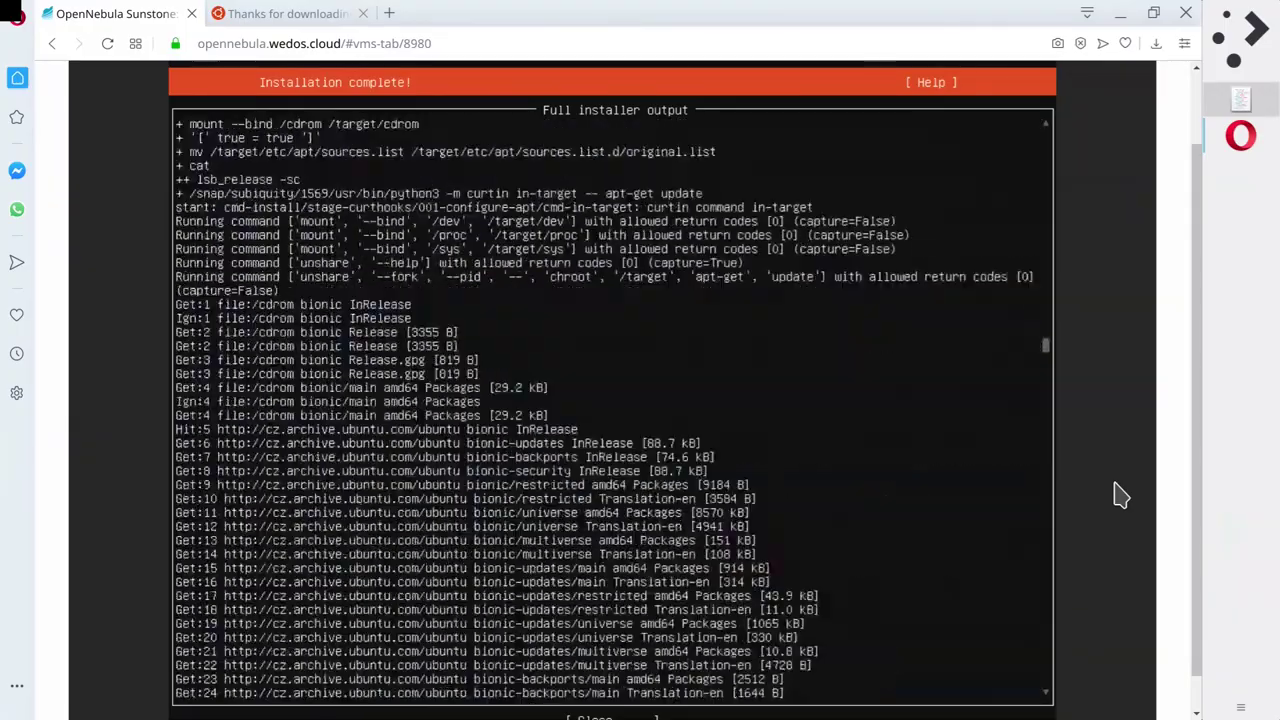
key("Page_Down")
key("Page_Down")
key("Page_Down")
key("Page_Down")
key("Page_Down")
key("Page_Down")
key("Page_Down")
key("Page_Down")
key("Page_Down")
key("Page_Down")
key("Page_Down")
key("Page_Down")
key("Page_Down")
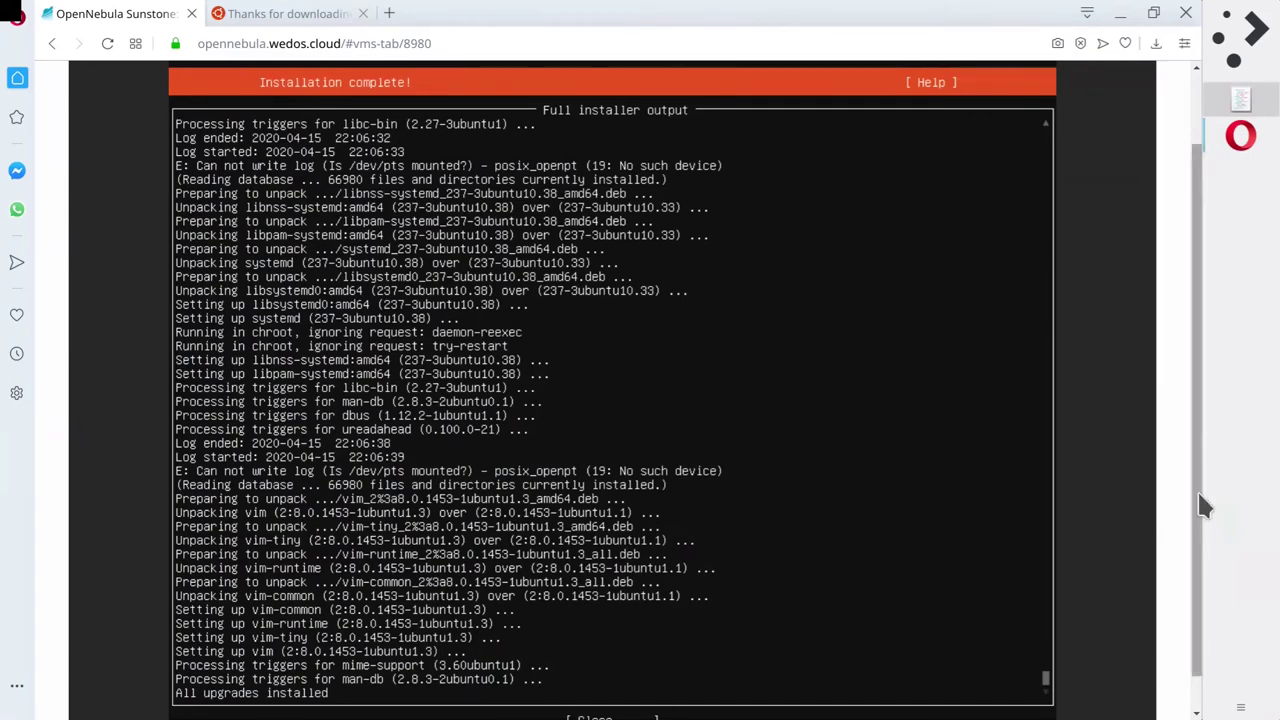
scroll(1150, 500, "down", 1)
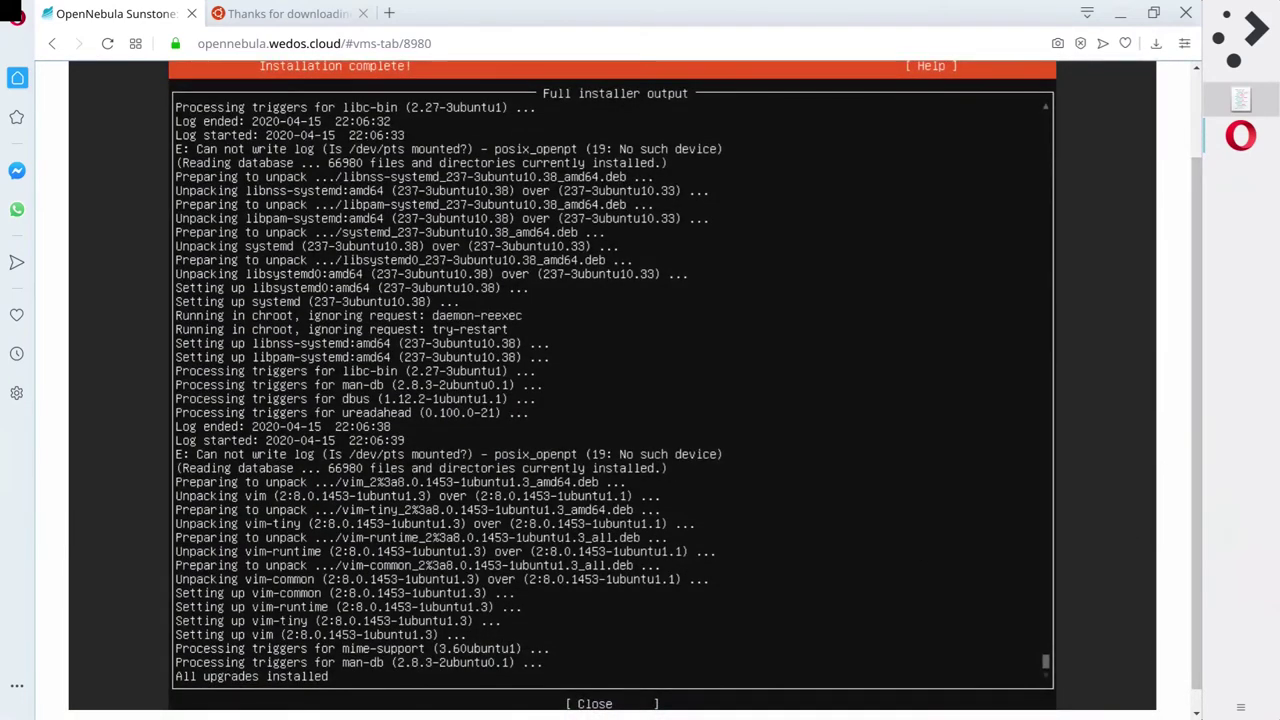
scroll(618, 390, "up", 1)
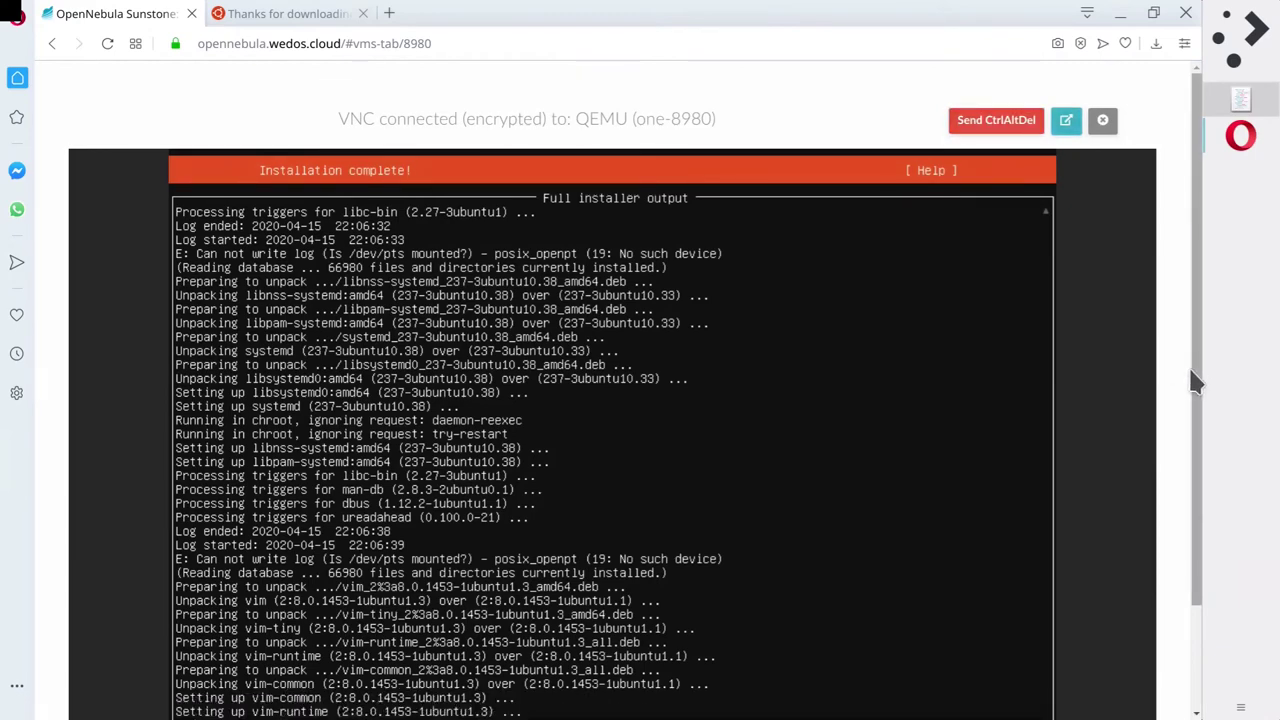
left_click_drag(1190, 372, 1193, 378)
left_click_drag(1200, 447, 1200, 557)
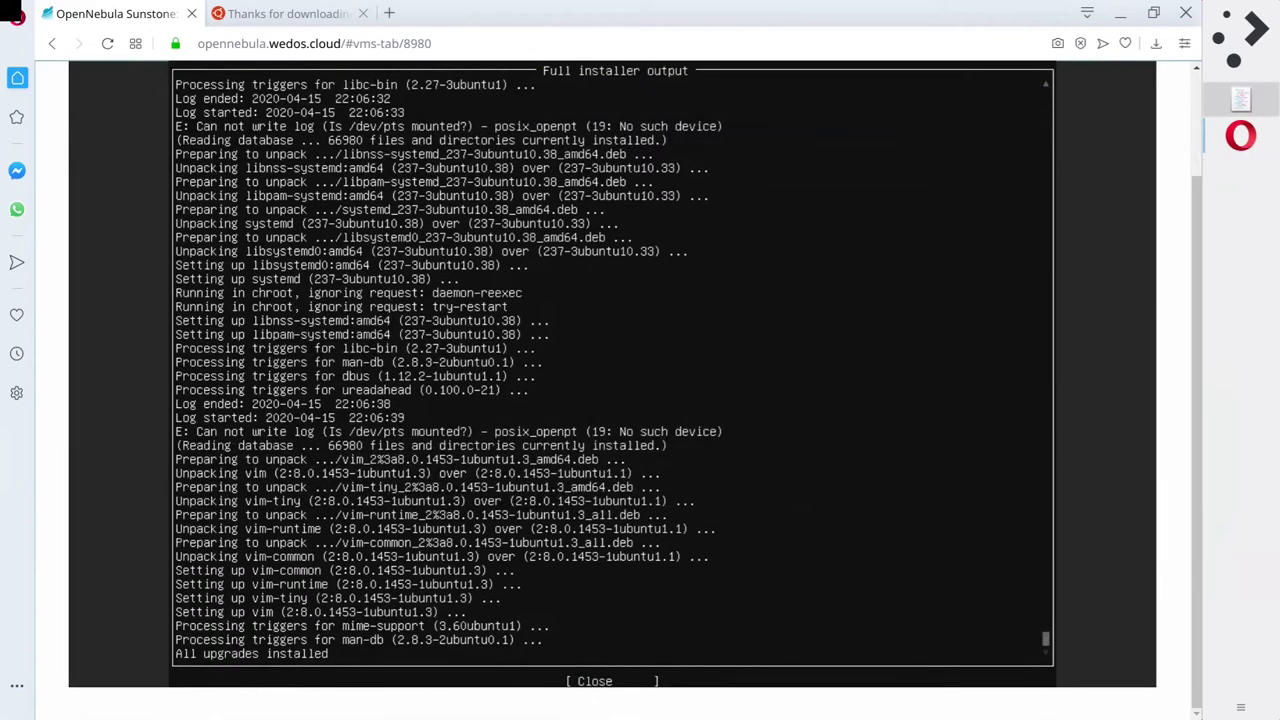
scroll(820, 530, "up", 1)
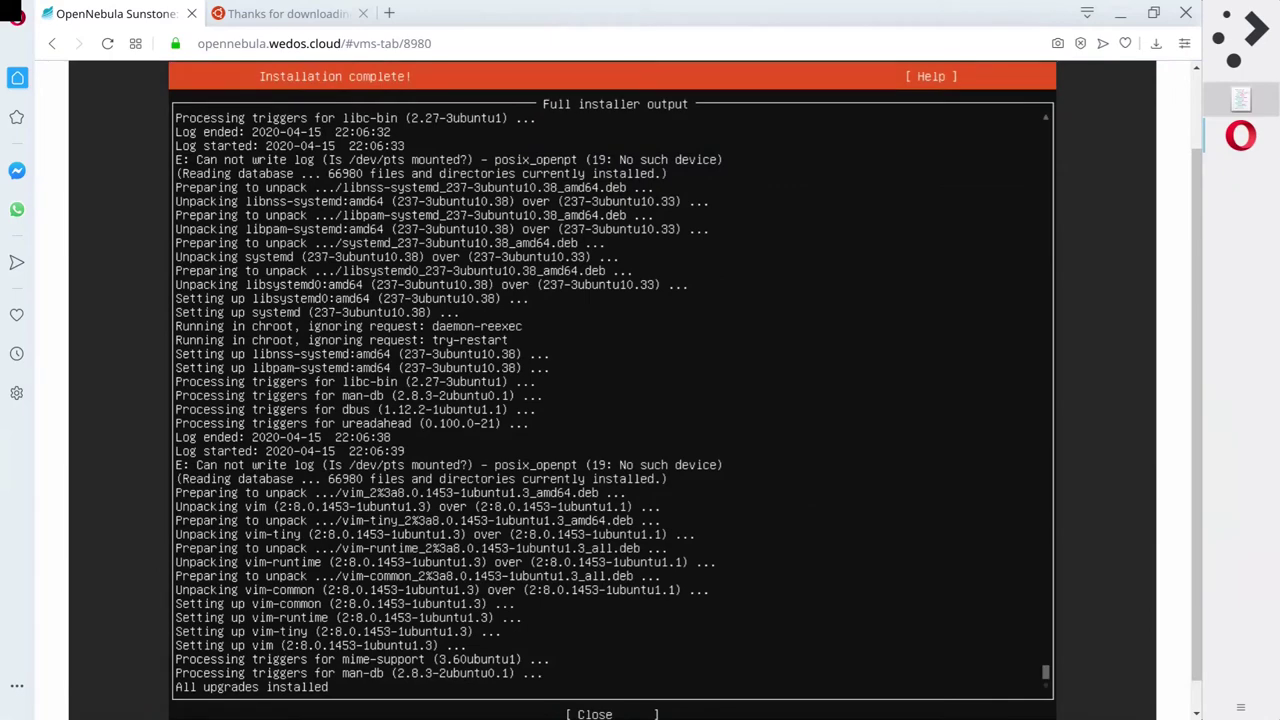
key("Tab")
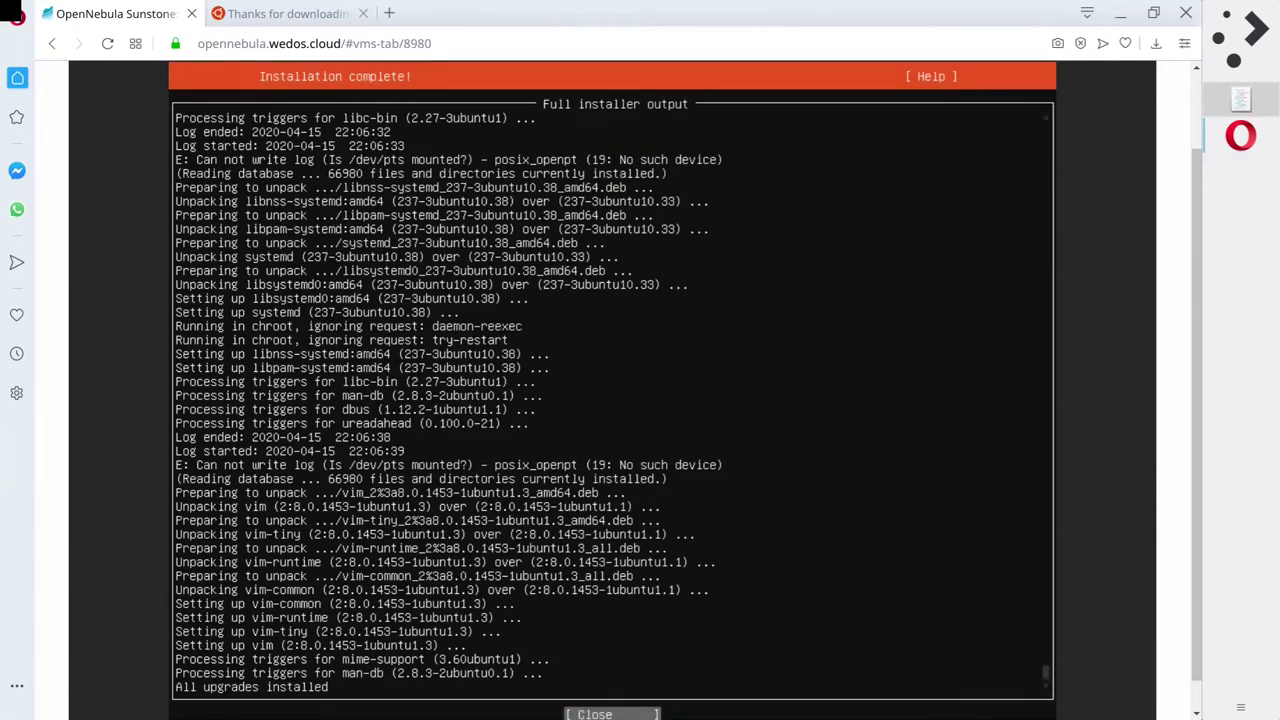
key("Return")
Choose [ Reboot ] on the Finished install screen to shut down the live installer.
key("Down")
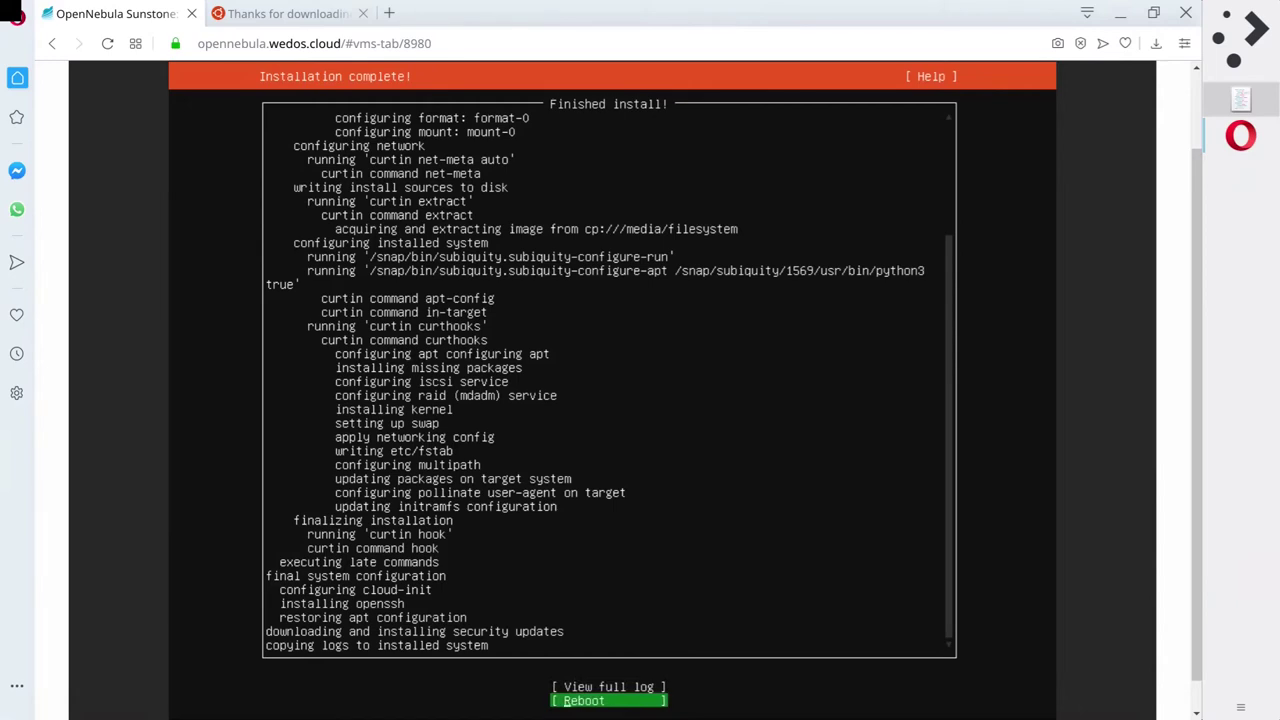
key("Up")
key("Down")
key("Return")
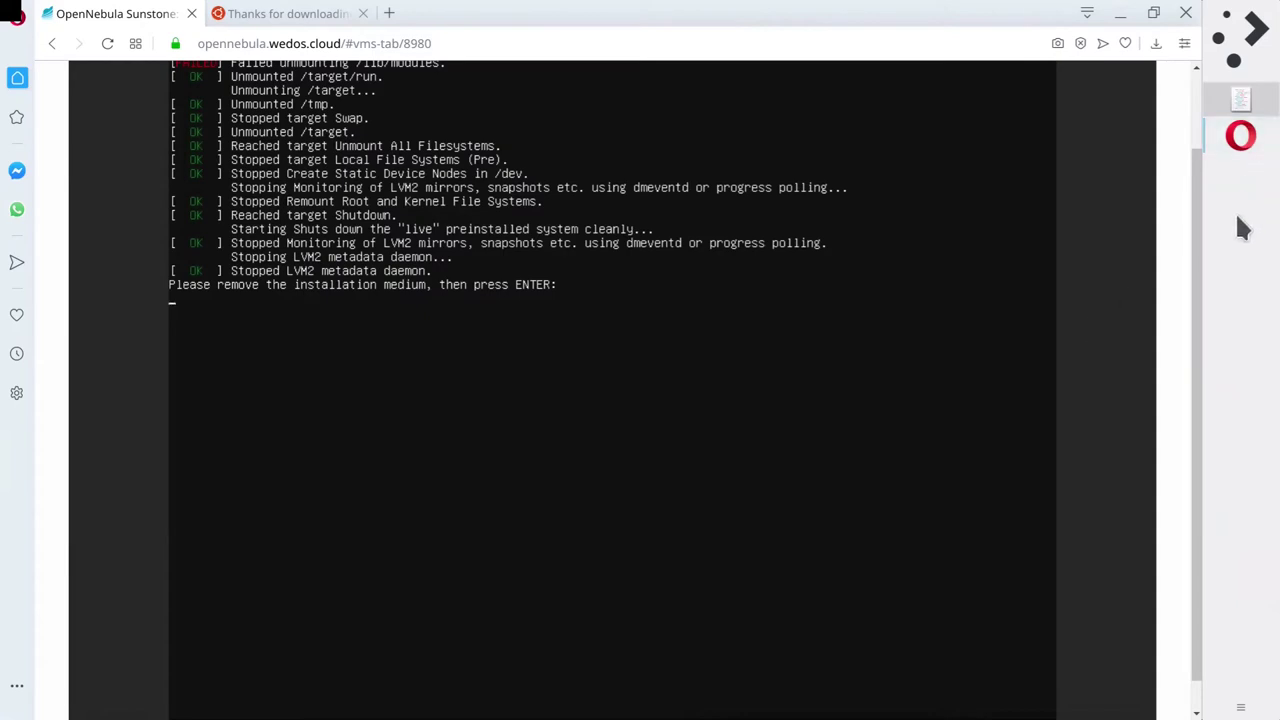
left_click_drag(1202, 320, 1186, 194)
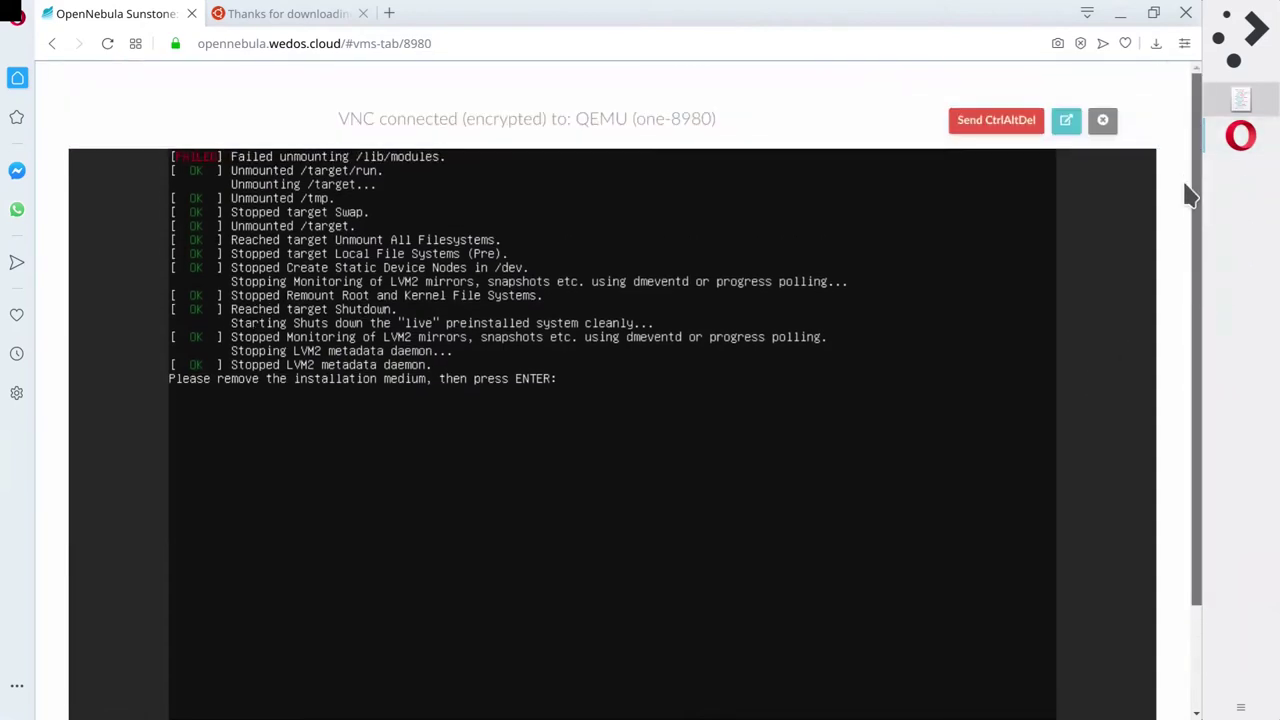
On the VM's Storage tab, try detaching the ubuntu-18.04.4-live-server-amd64.iso disk.
left_click(1102, 121)
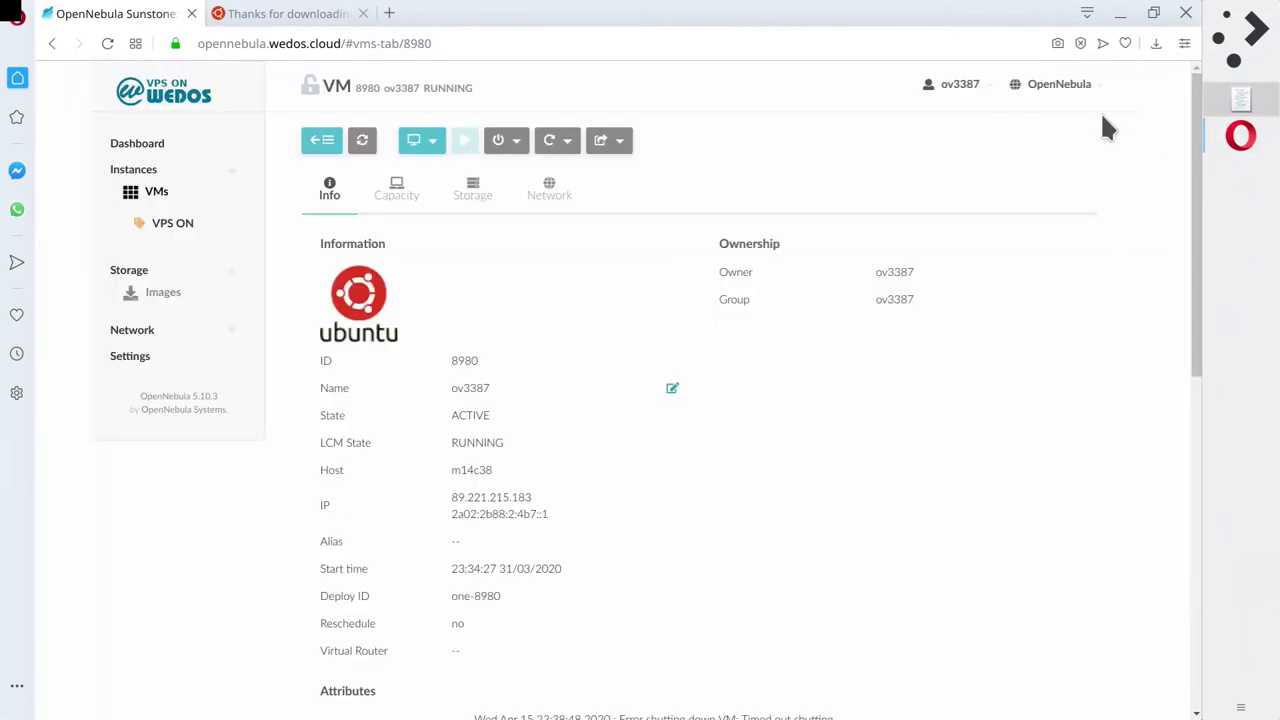
left_click(472, 190)
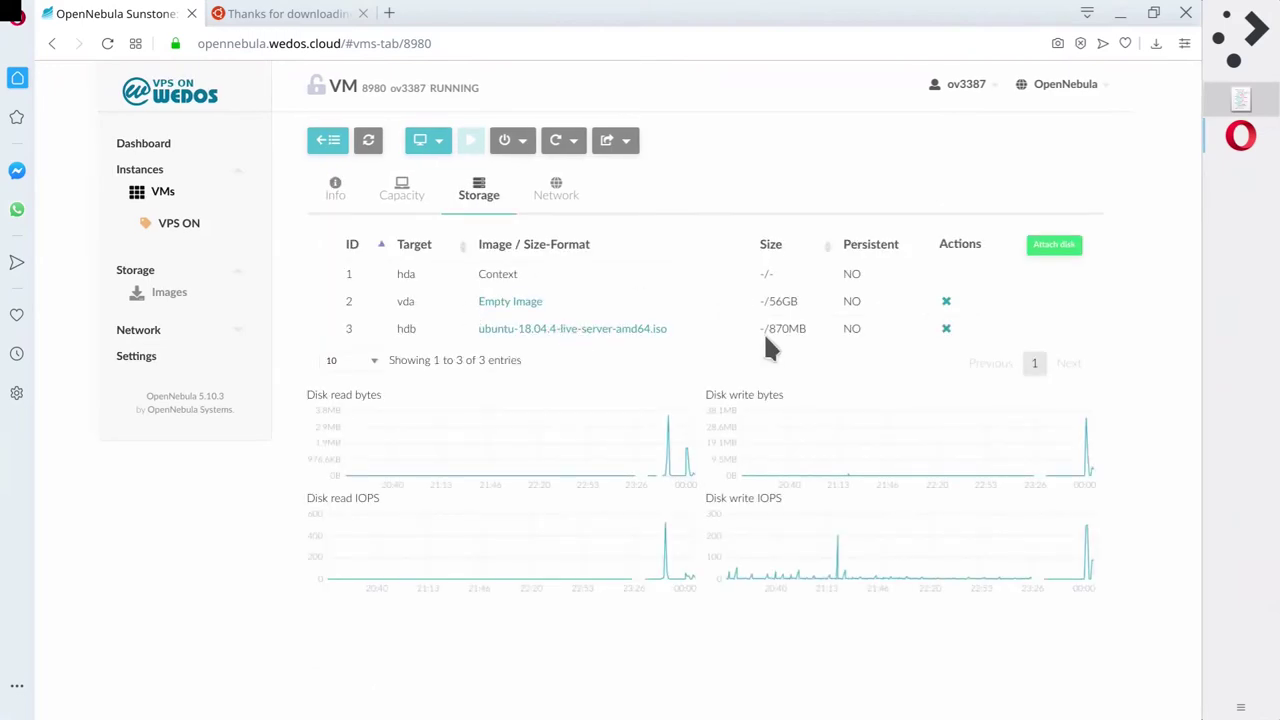
left_click(946, 330)
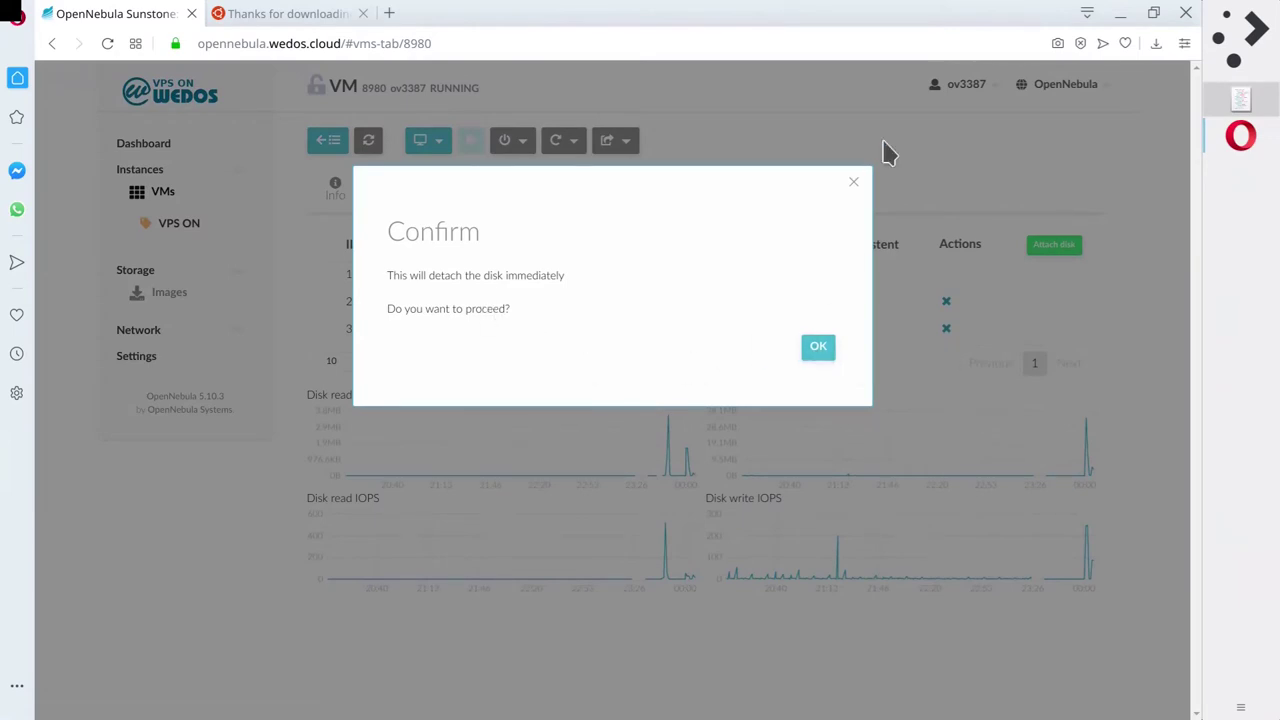
left_click(853, 182)
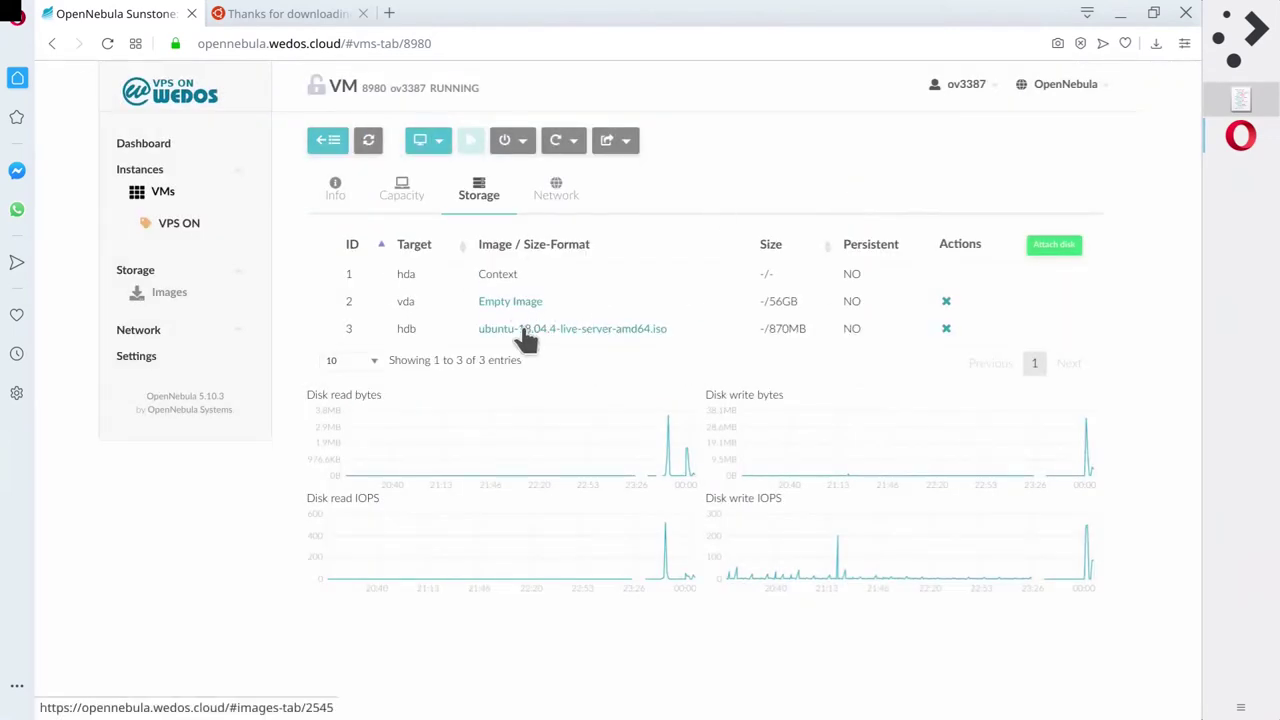
left_click(945, 332)
left_click(818, 347)
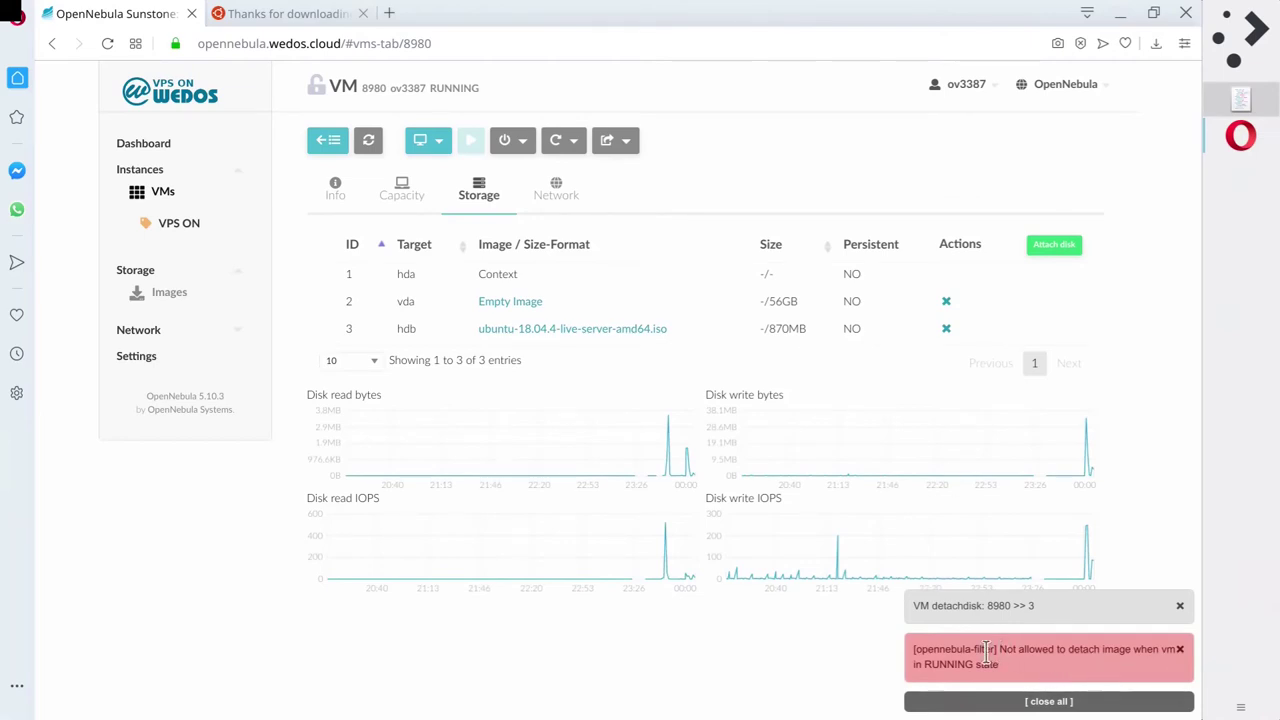
Refresh the storage list and dismiss the 'Not allowed to detach image' error.
left_click_drag(1005, 650, 1015, 680)
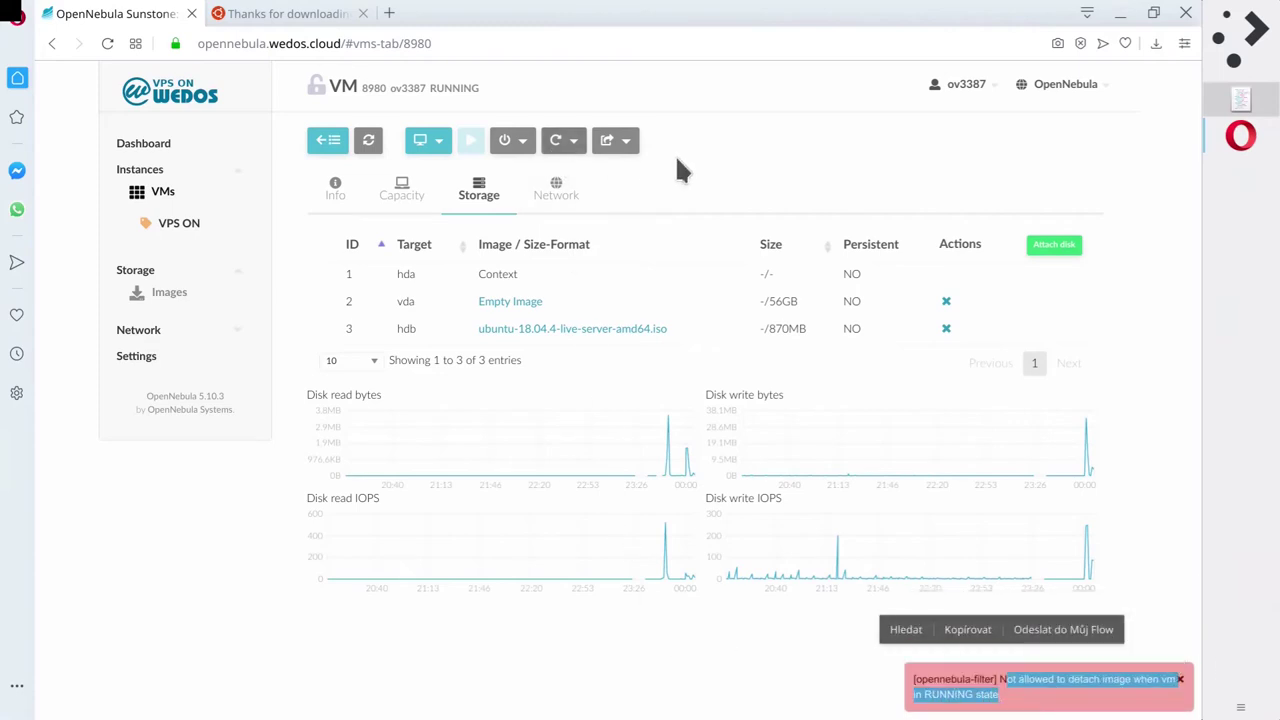
left_click(717, 169)
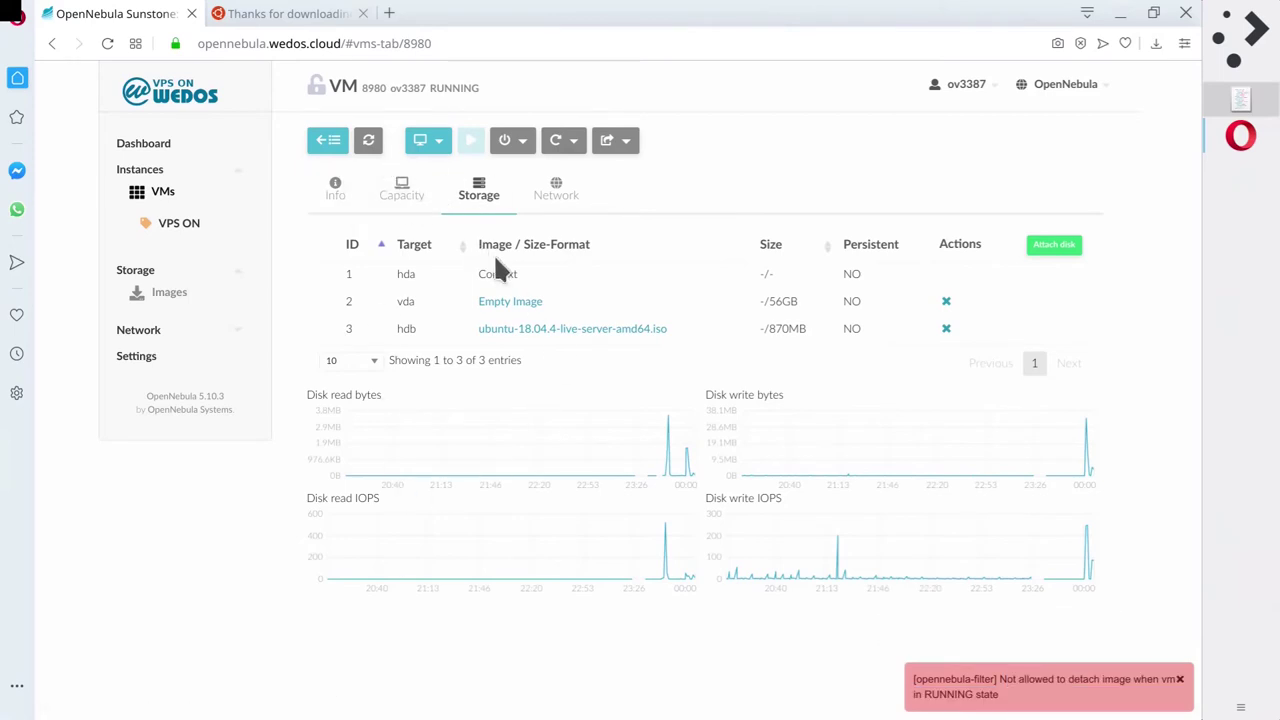
left_click(370, 141)
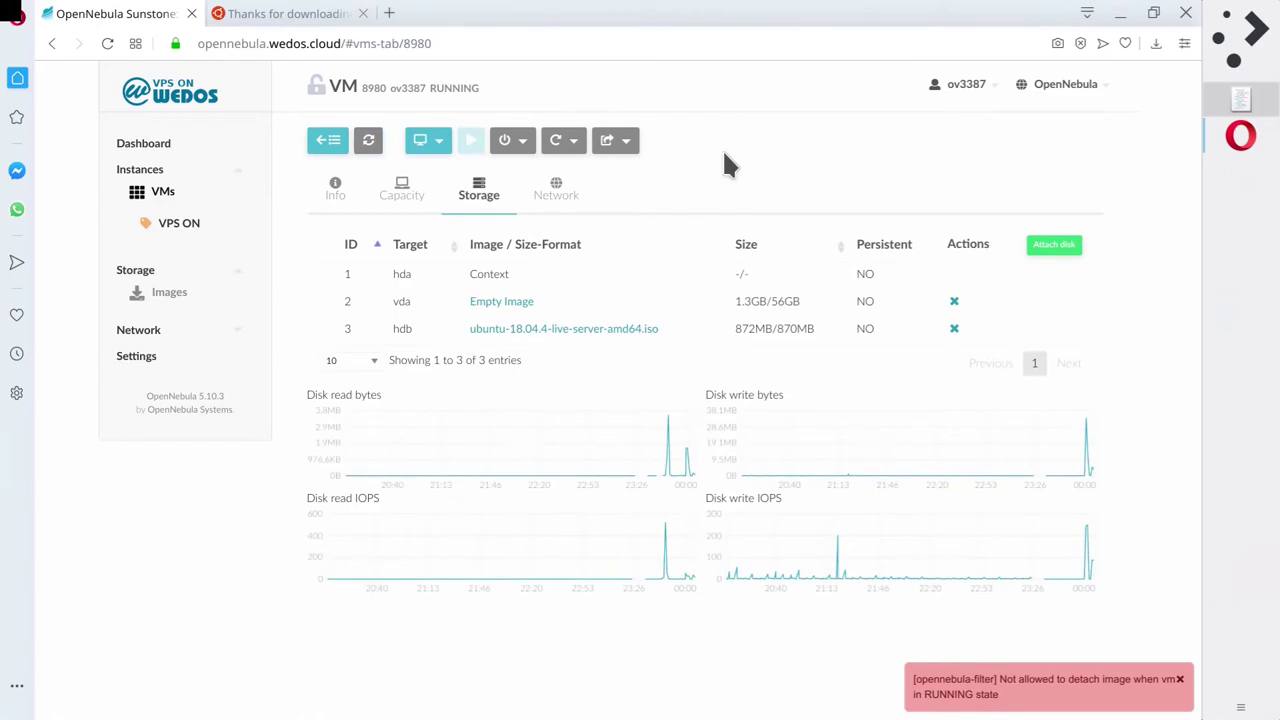
left_click(1181, 688)
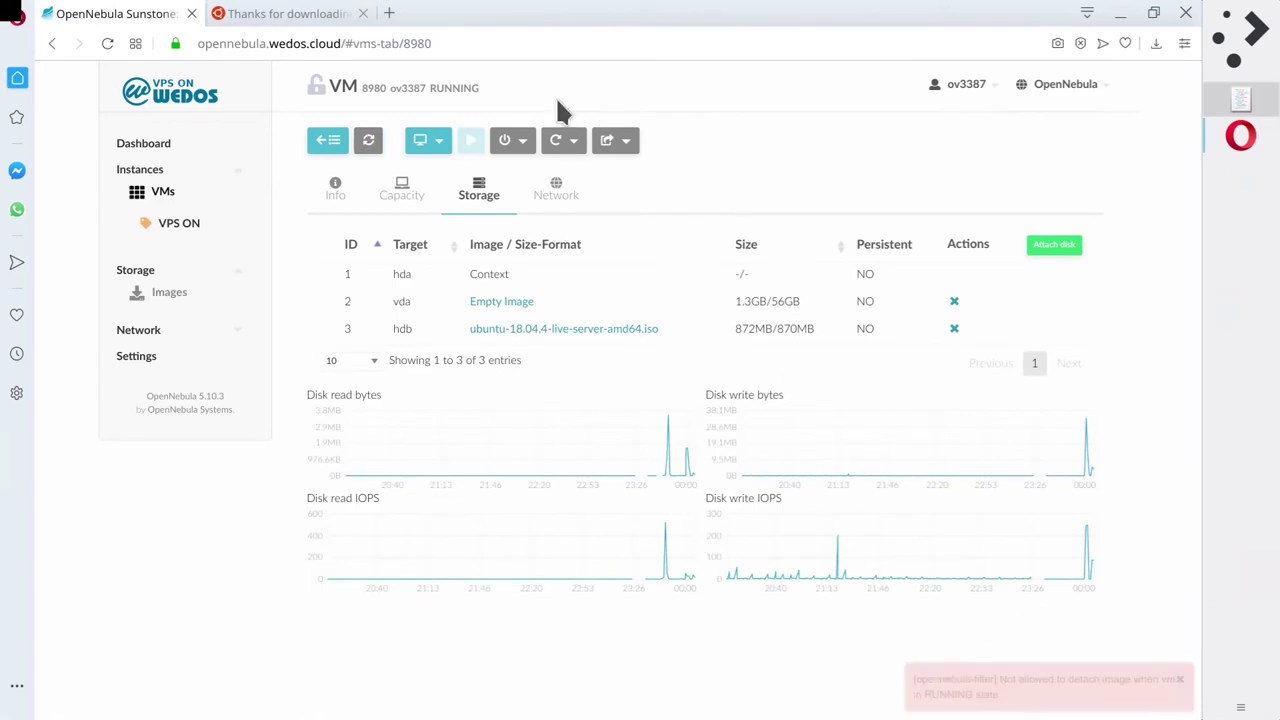
In the VM console, pass the remove-medium prompt and bring up the SeaBIOS boot menu.
left_click(420, 143)
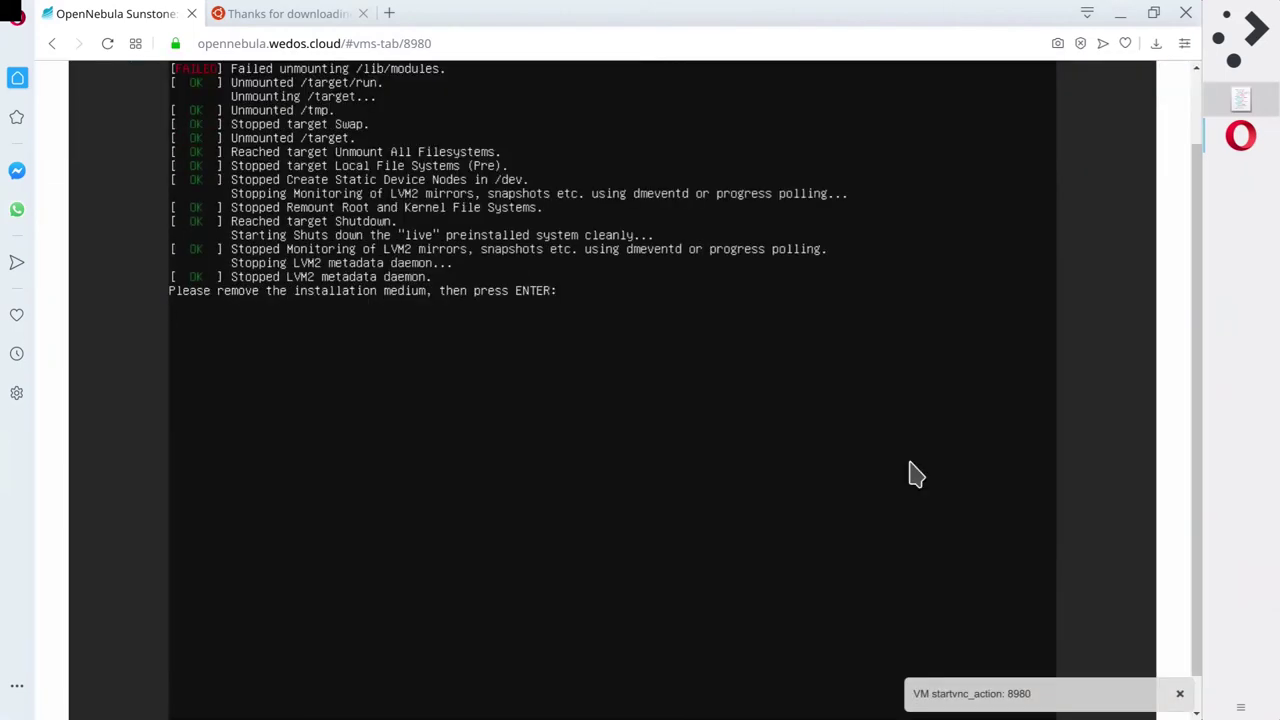
scroll(1198, 495, "up", 1)
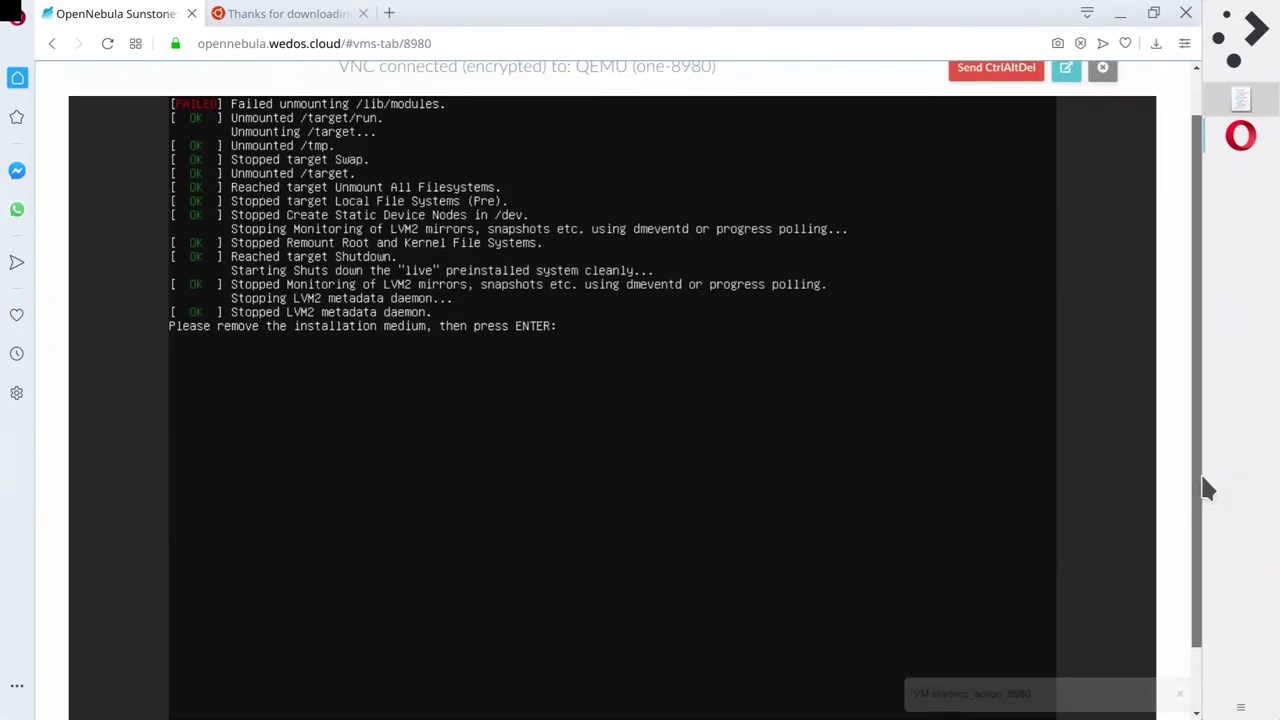
scroll(711, 437, "down", 1)
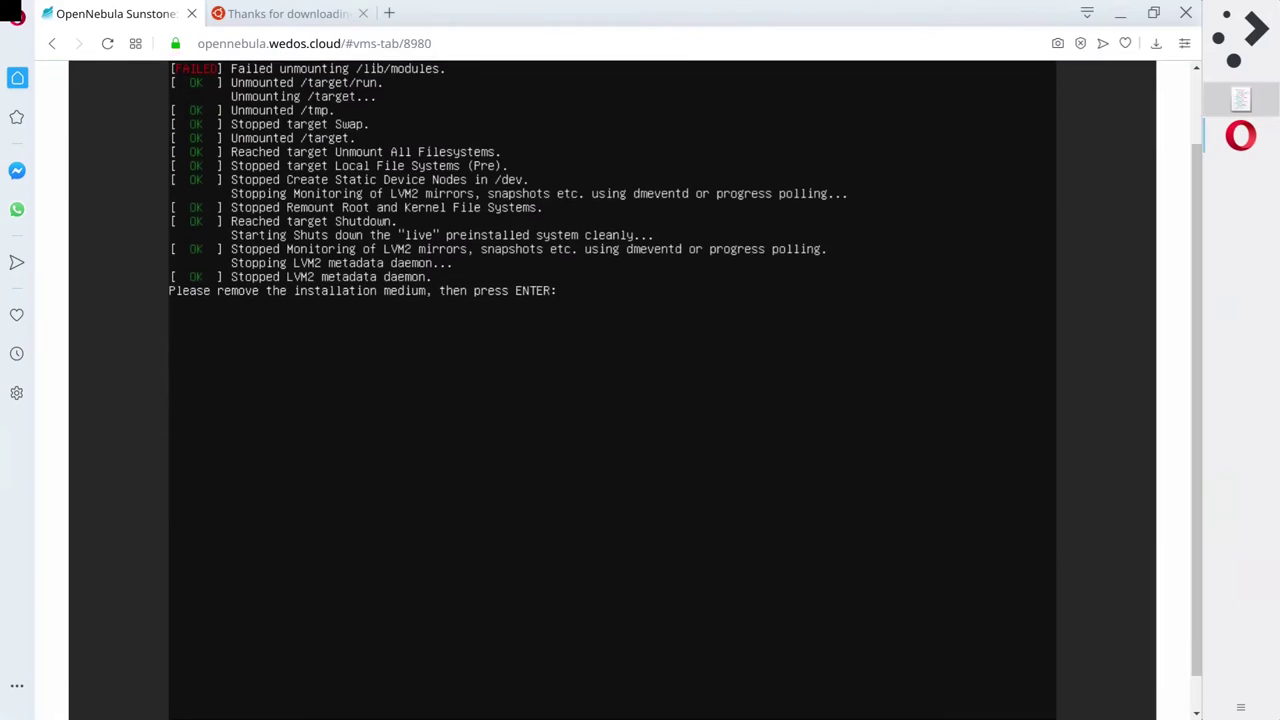
key("Return")
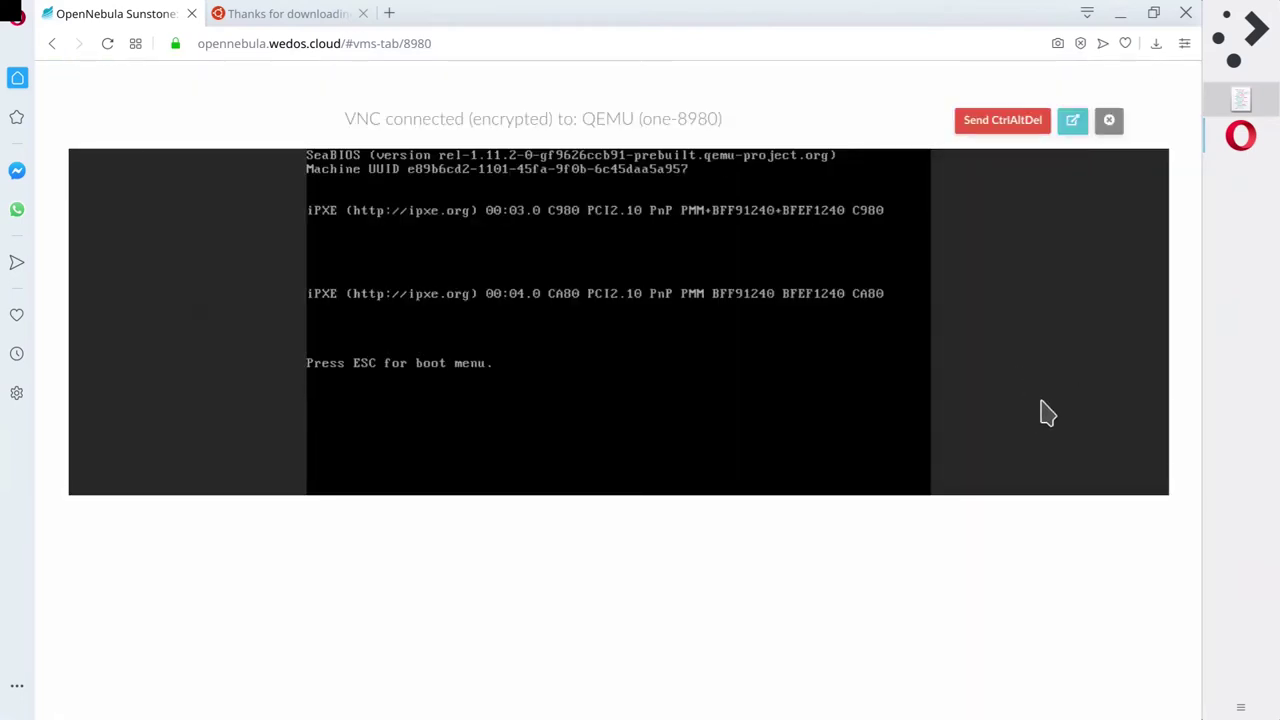
key("Escape")
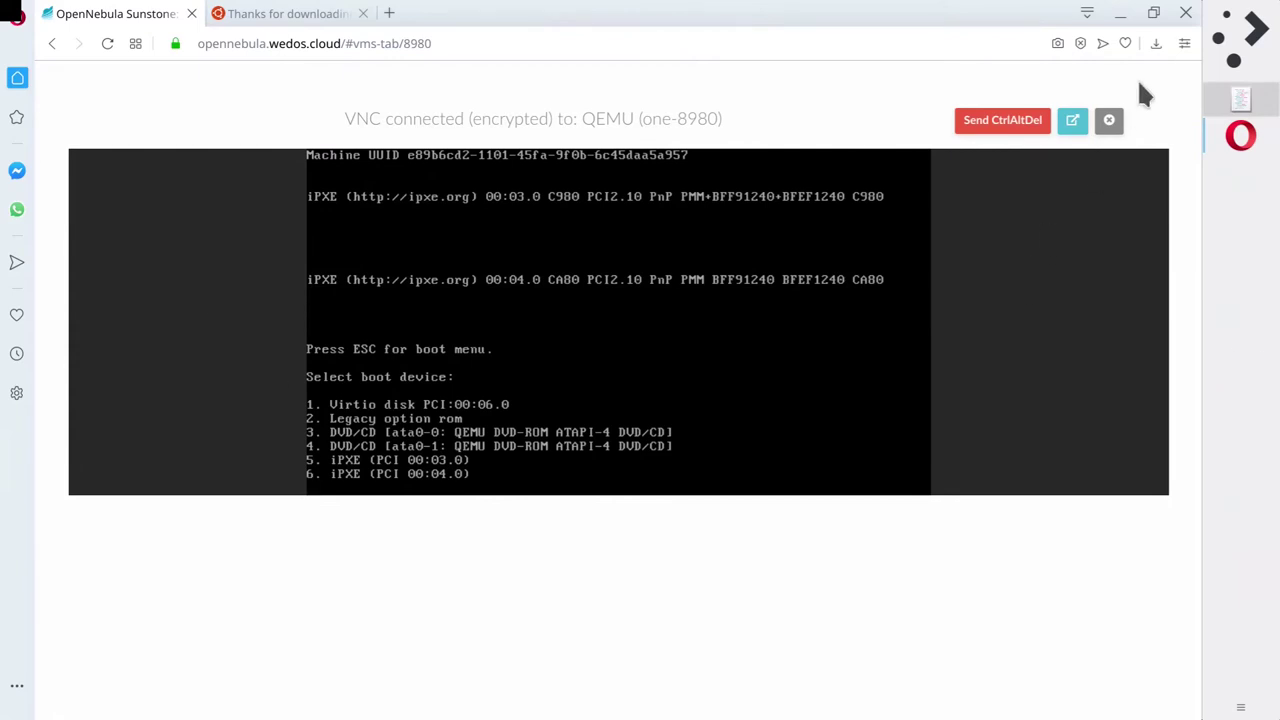
left_click(1109, 123)
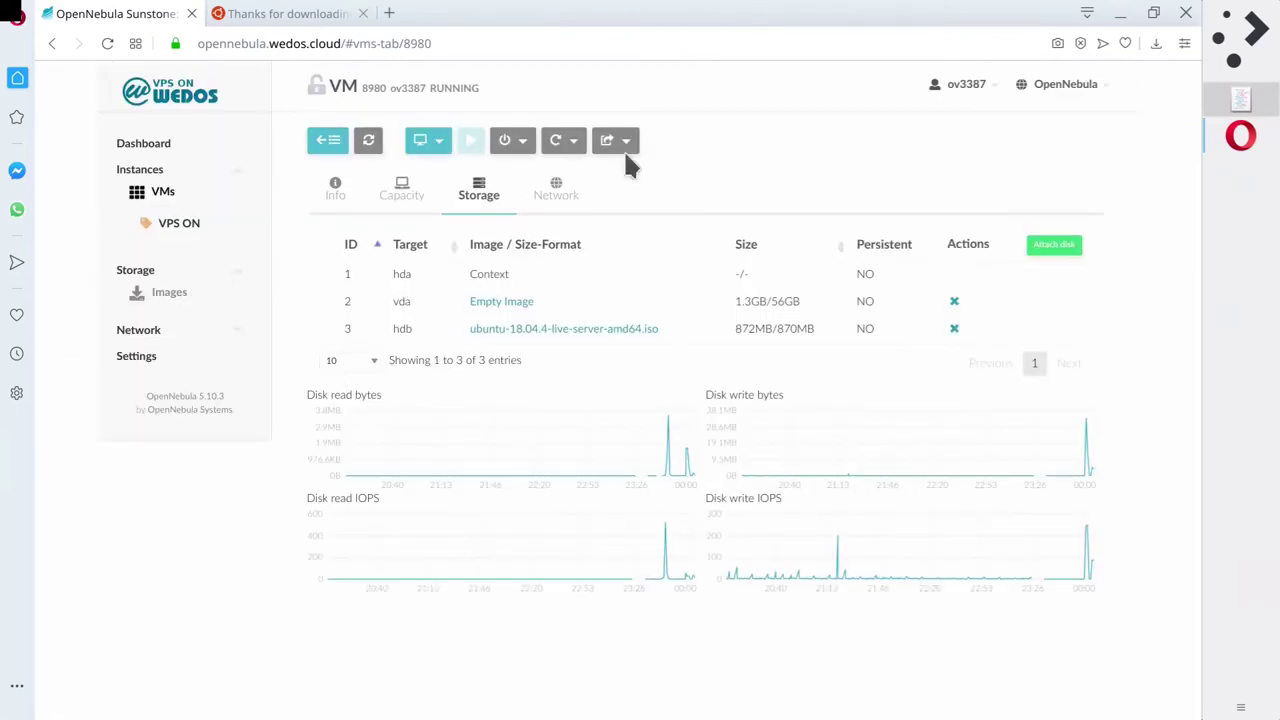
Reopen the VM's VNC console, then close it again.
left_click(435, 145)
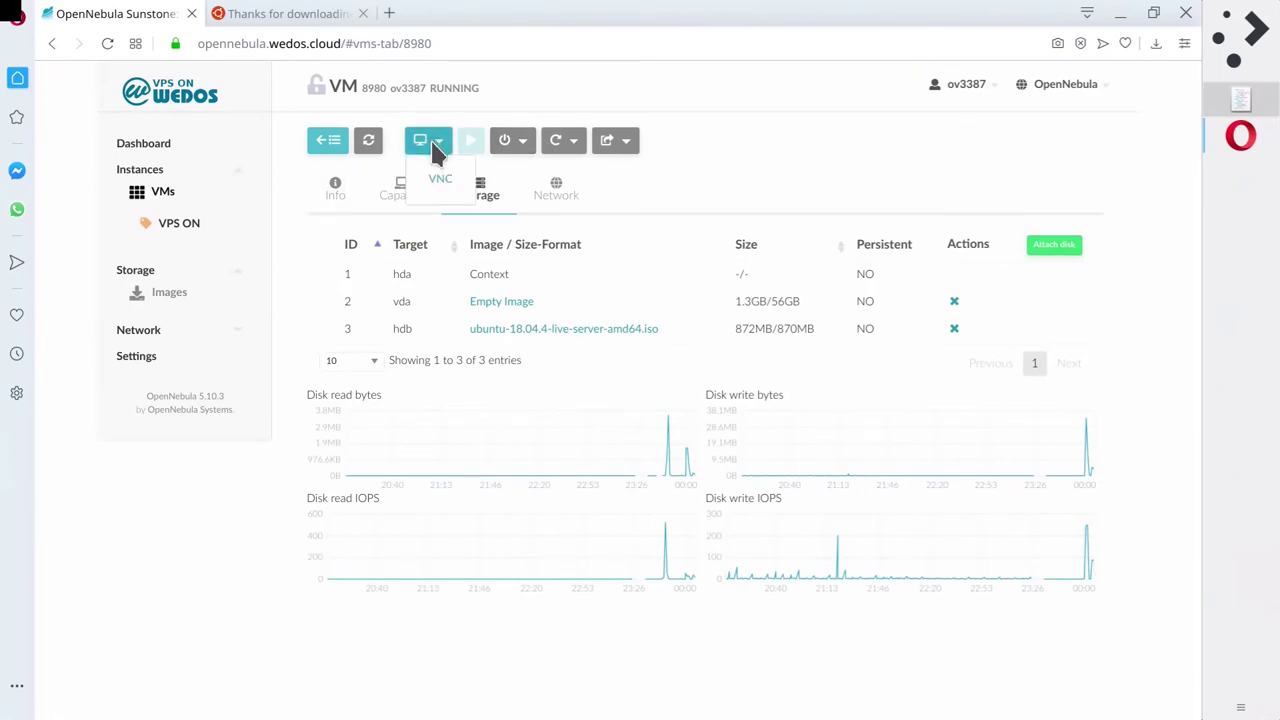
left_click(443, 180)
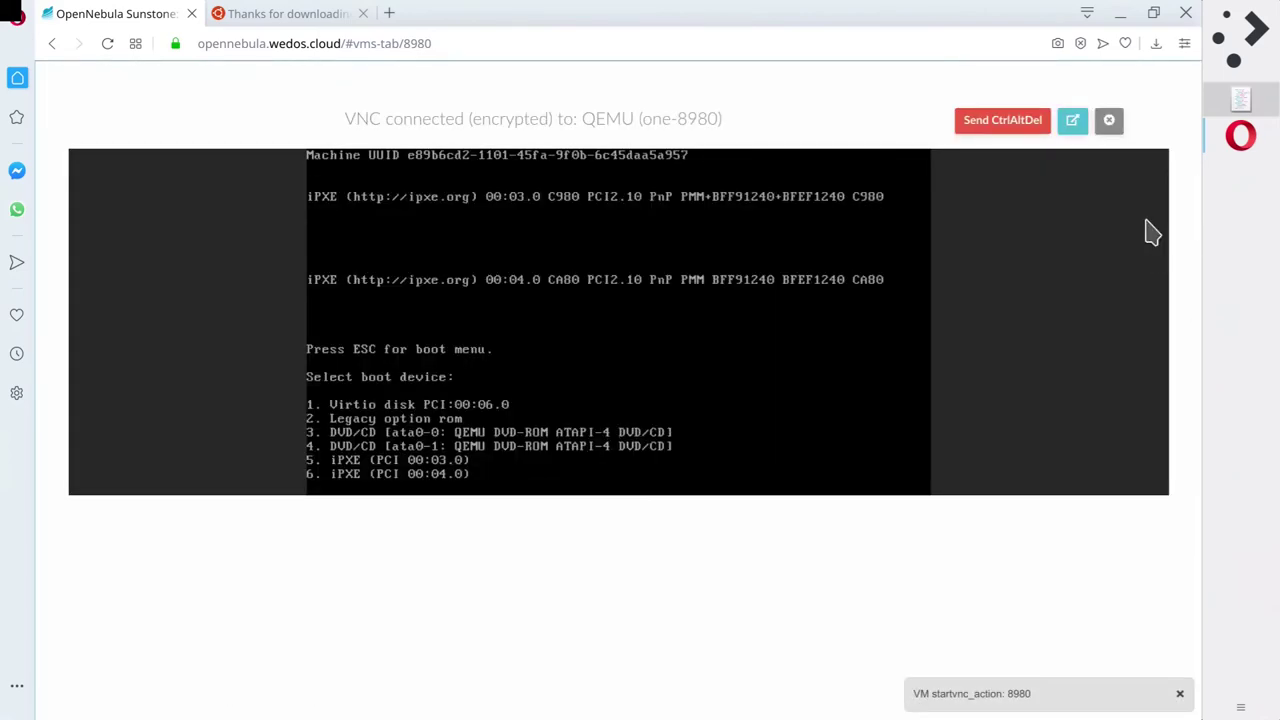
left_click(1108, 121)
Hard power off the VM and detach the hdb ubuntu-18.04.4-live-server-amd64.iso disk.
left_click(522, 141)
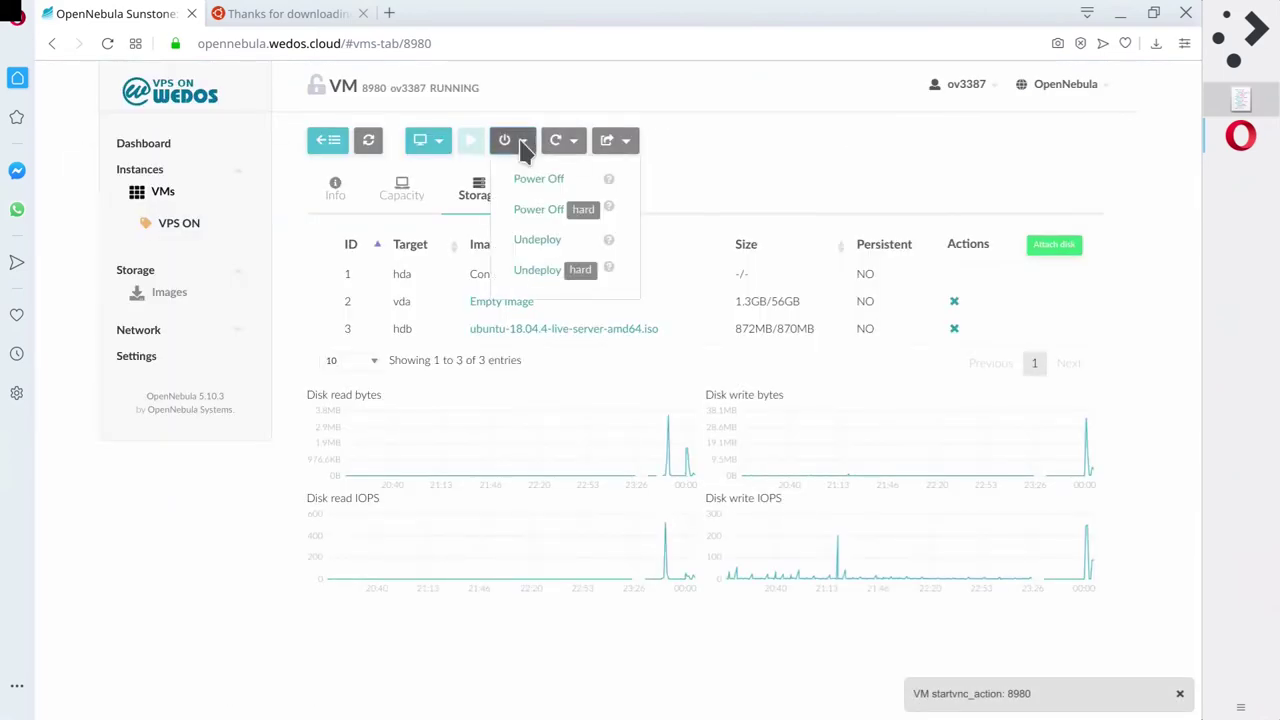
left_click(541, 210)
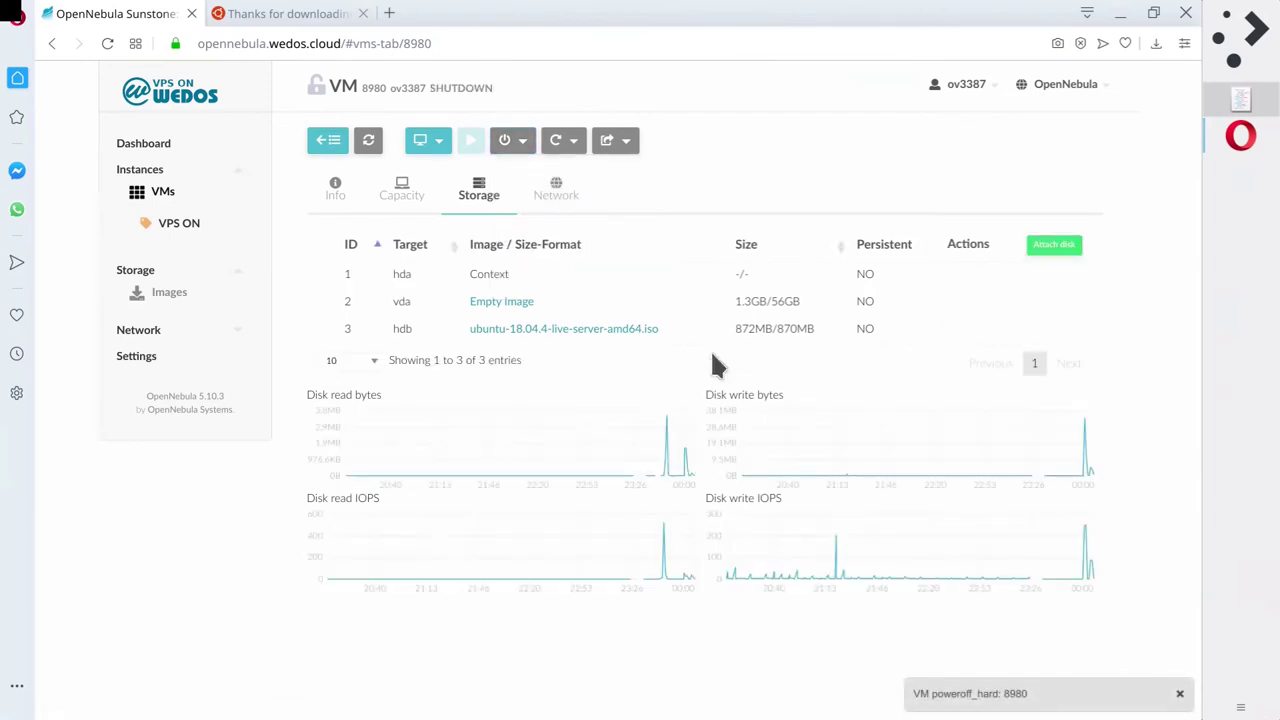
left_click(367, 143)
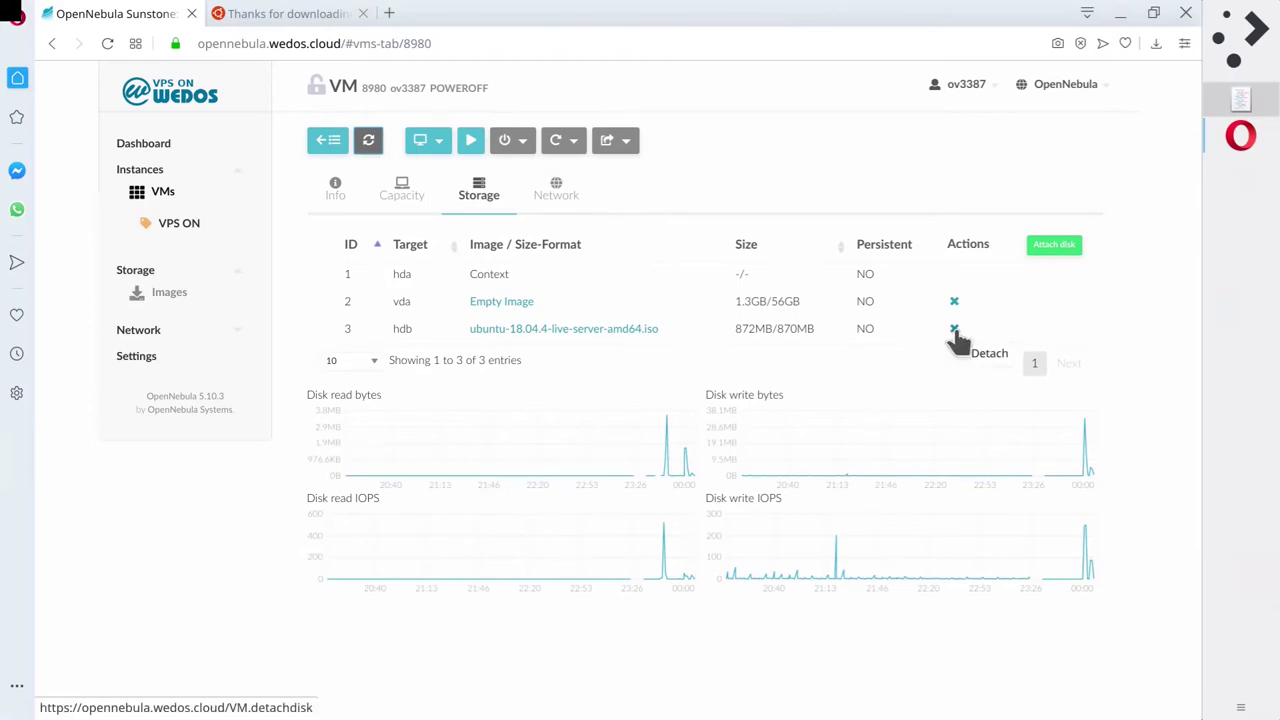
left_click(954, 330)
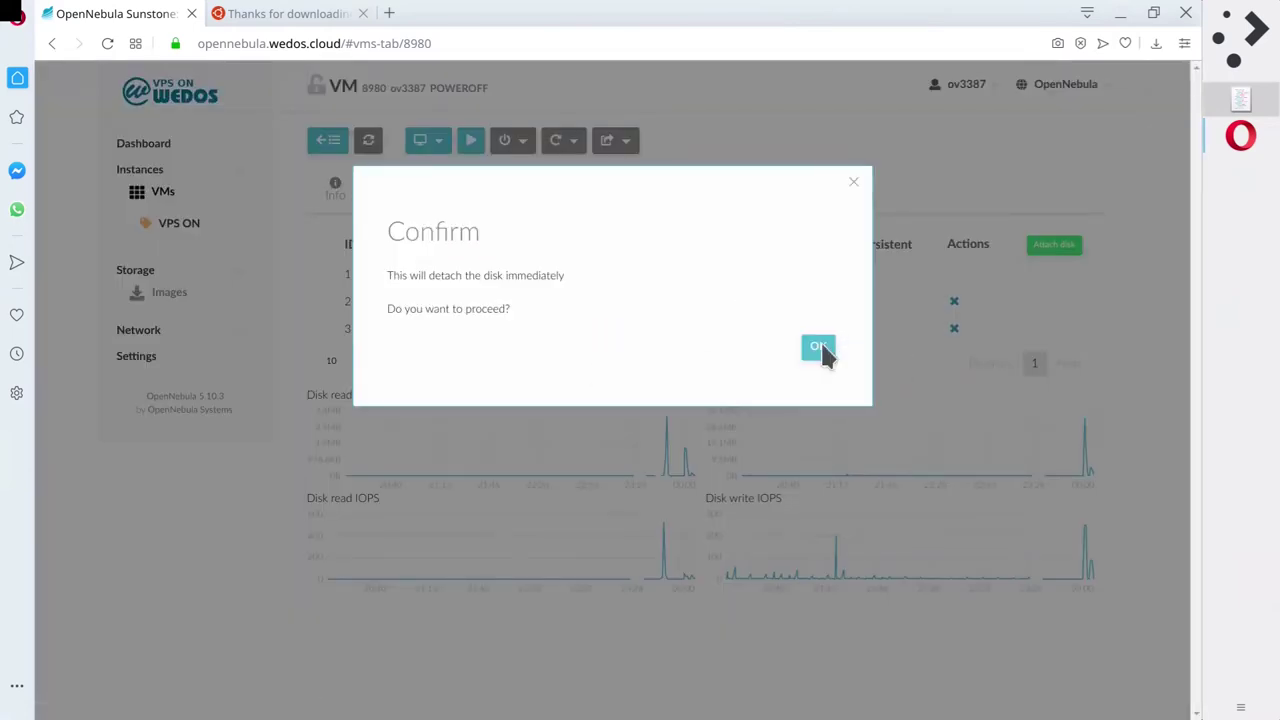
left_click(818, 349)
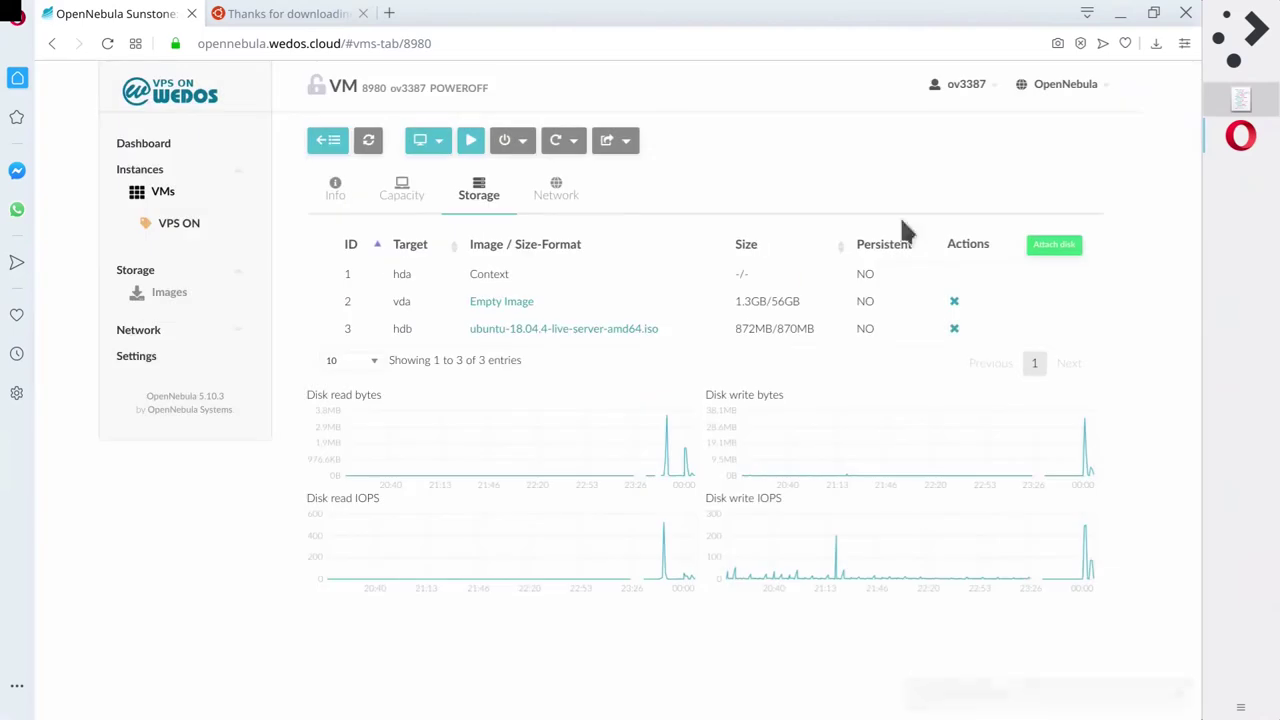
left_click(367, 143)
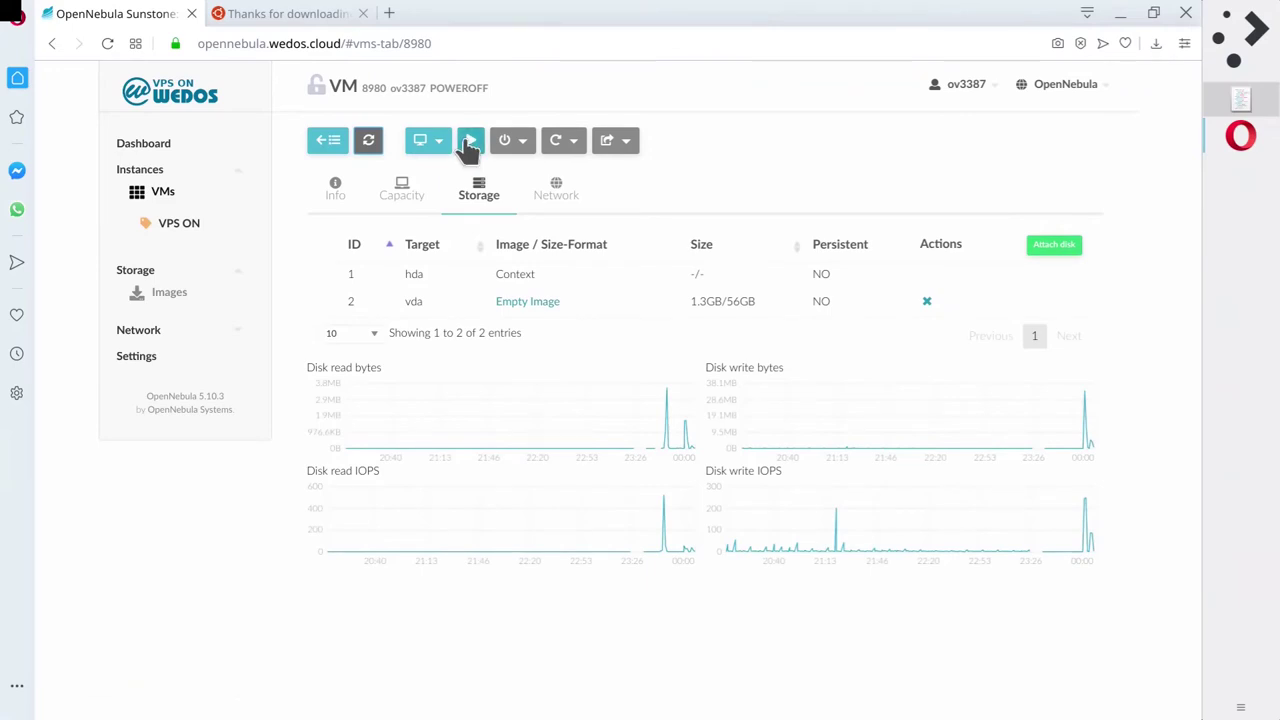
Start VM 8980 again and refresh until it shows running.
left_click(368, 143)
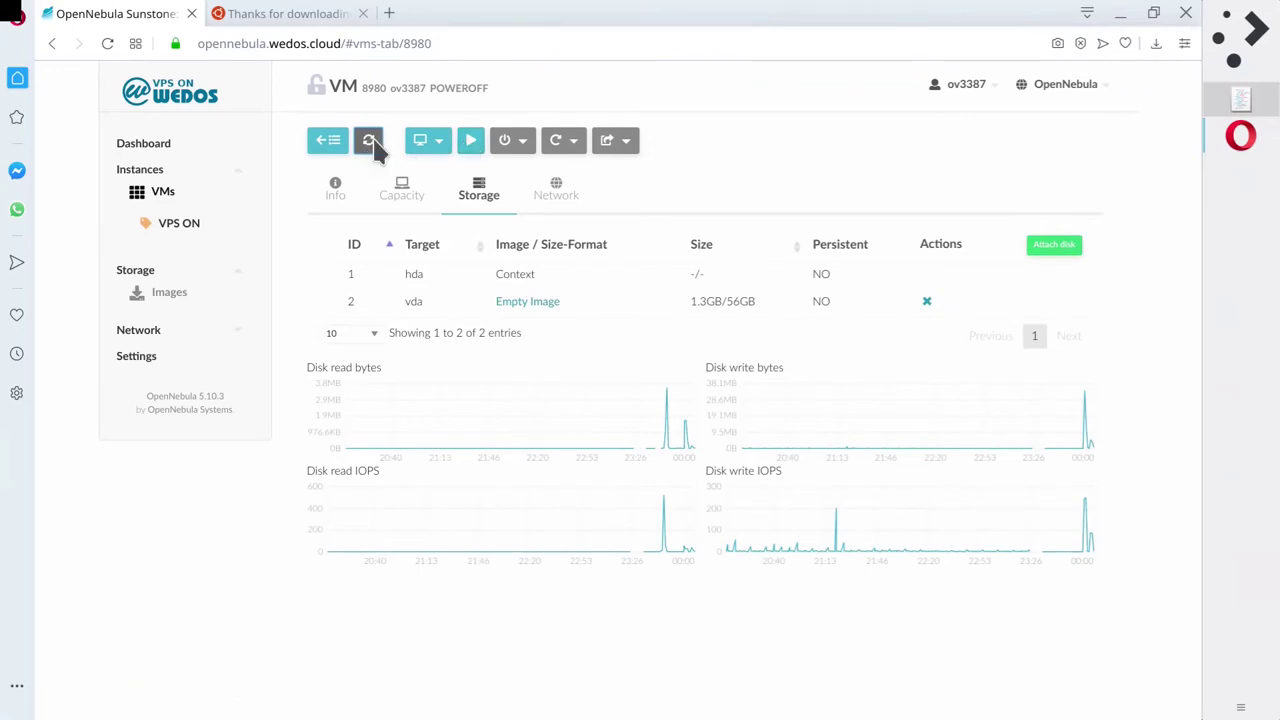
left_click(474, 150)
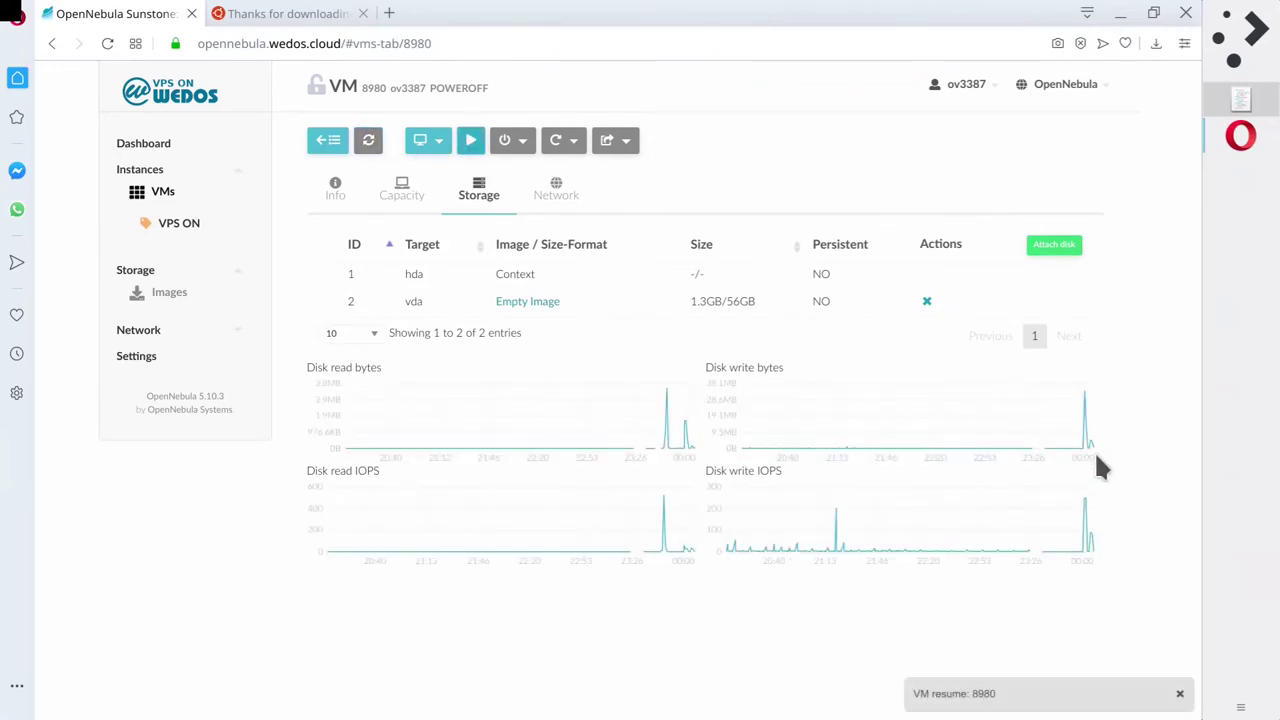
left_click(368, 140)
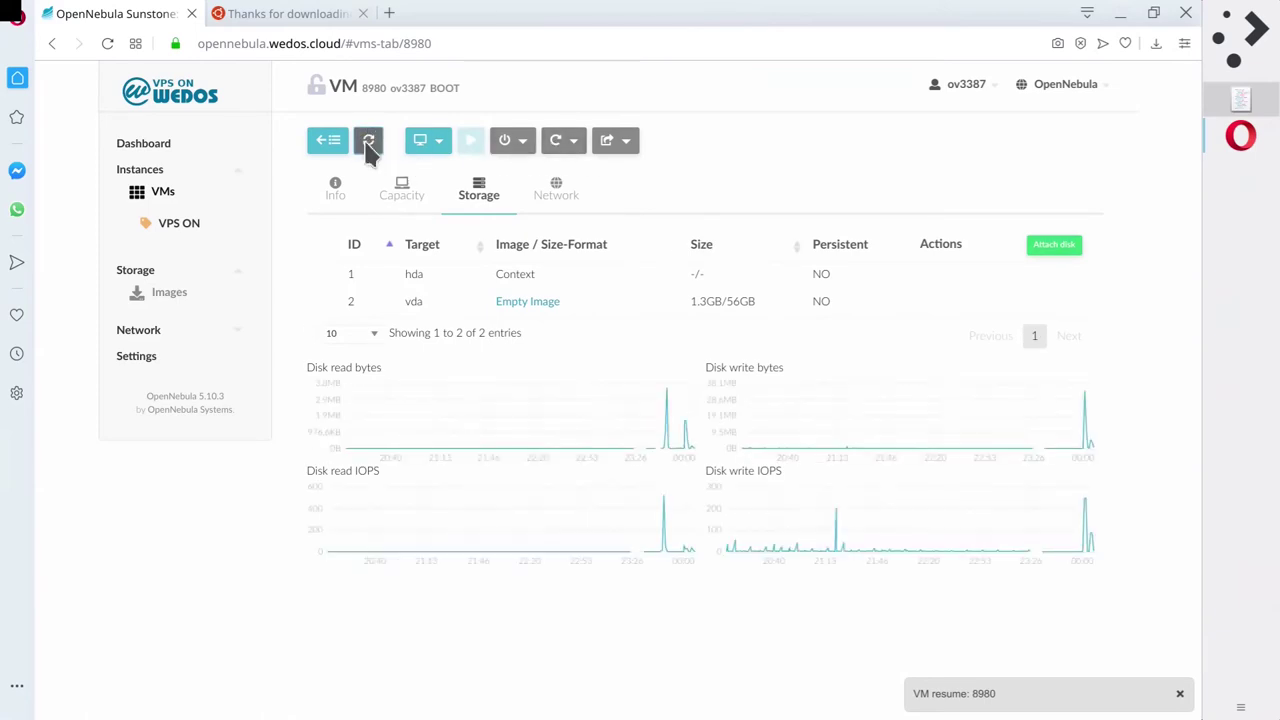
left_click(368, 143)
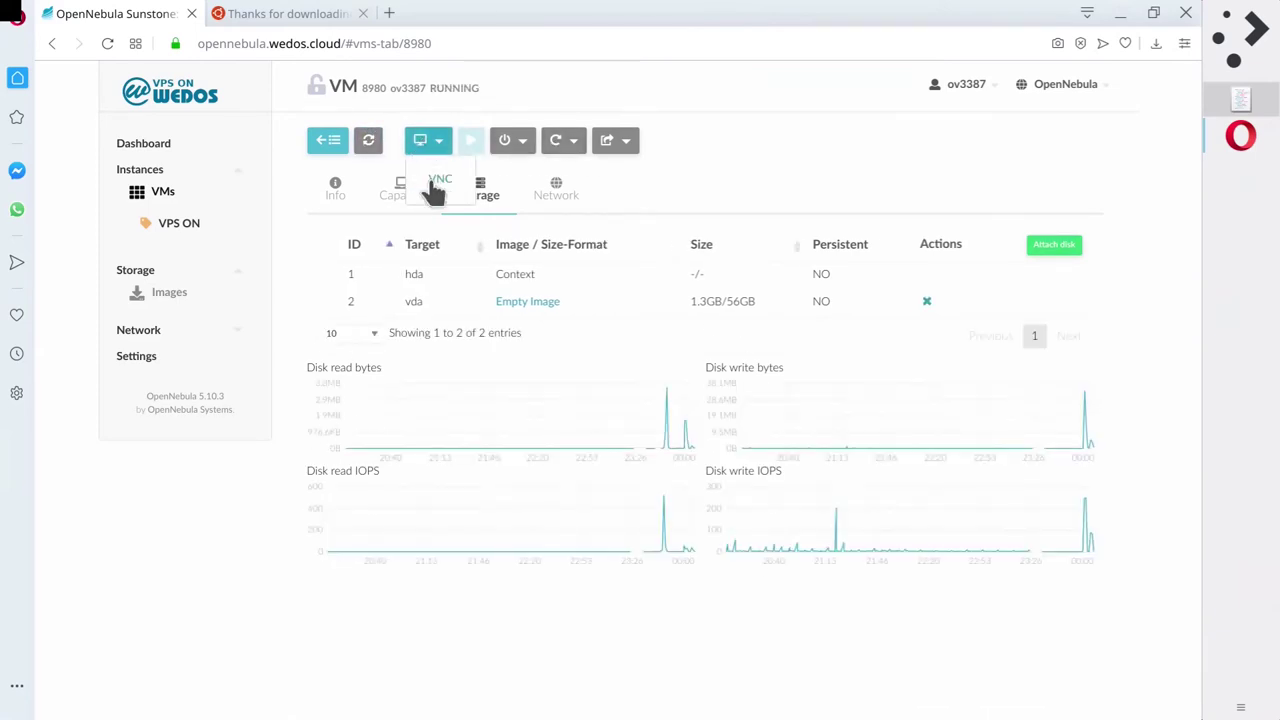
Open VM 8980's VNC console and watch the installed Ubuntu boot from disk.
left_click(437, 182)
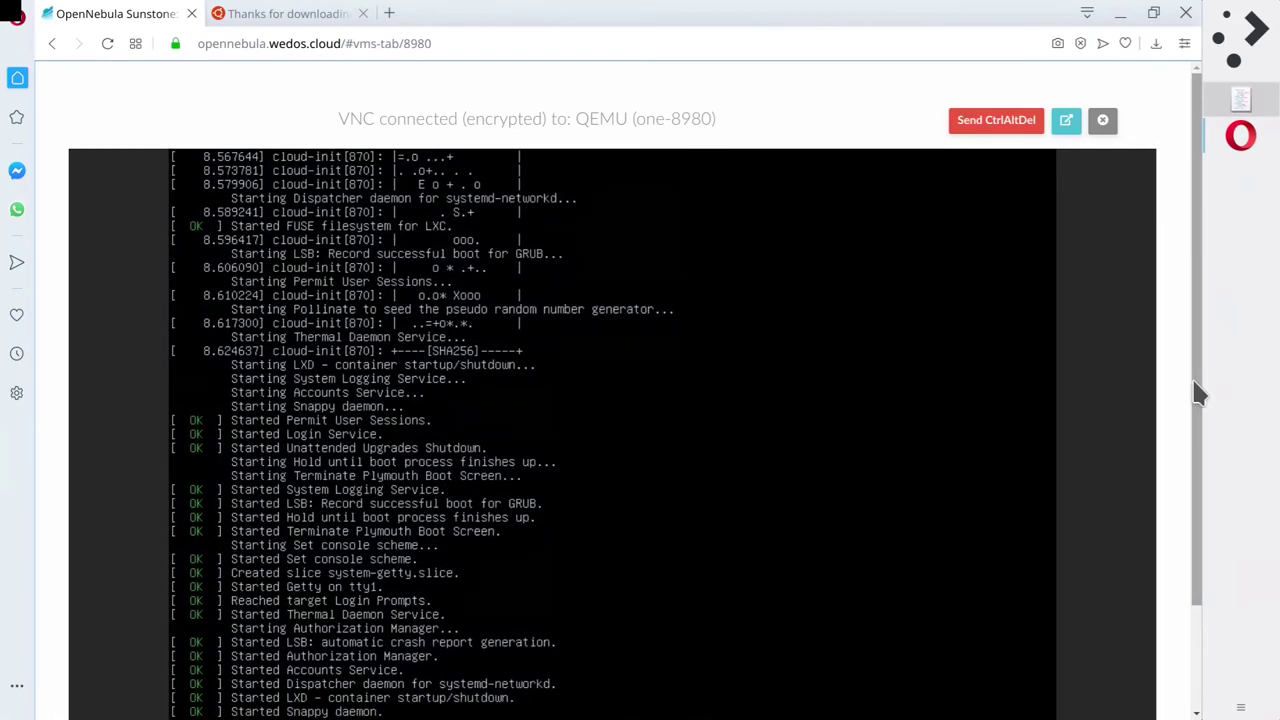
left_click_drag(1197, 393, 1197, 463)
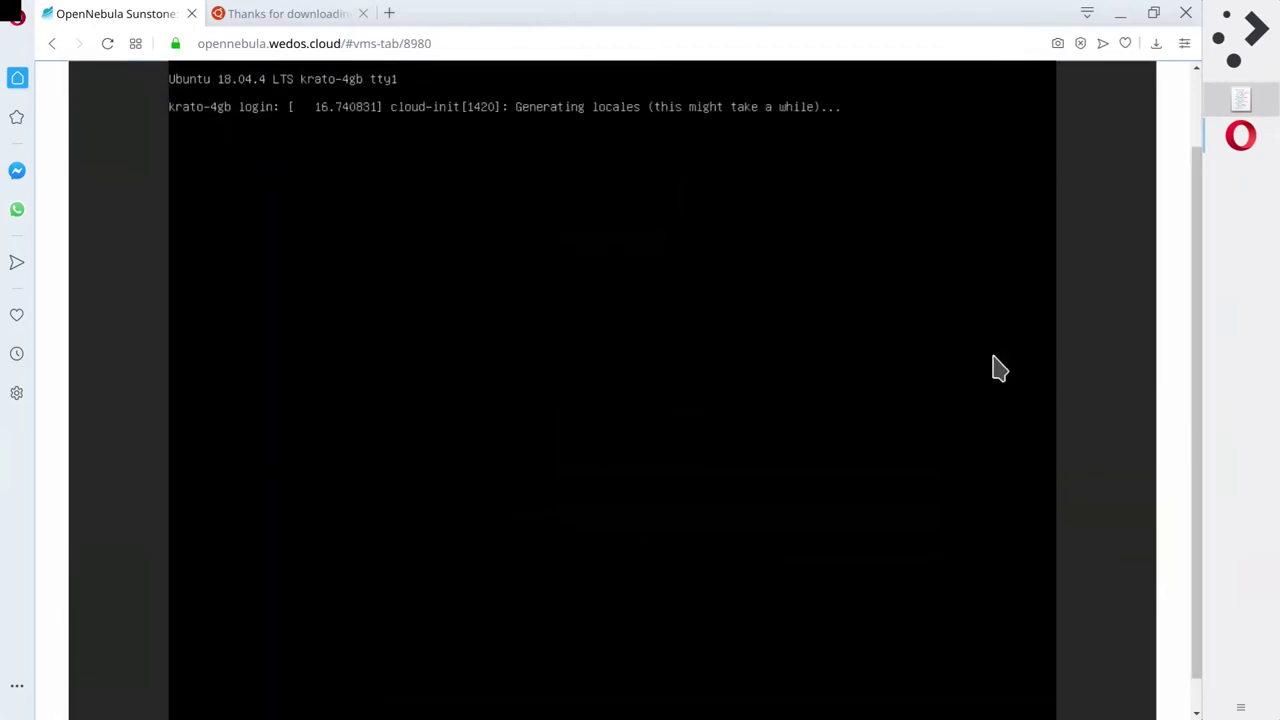
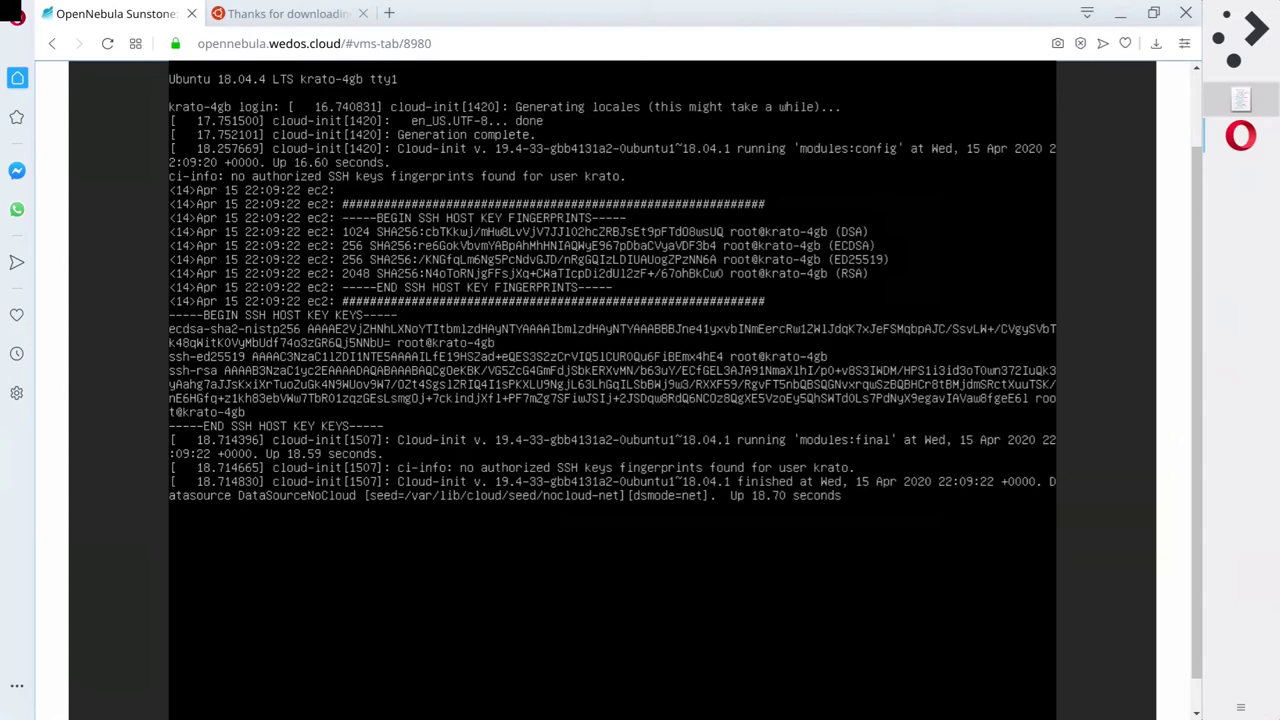
Log into the VM console with the regular user's name and password.
left_click(960, 406)
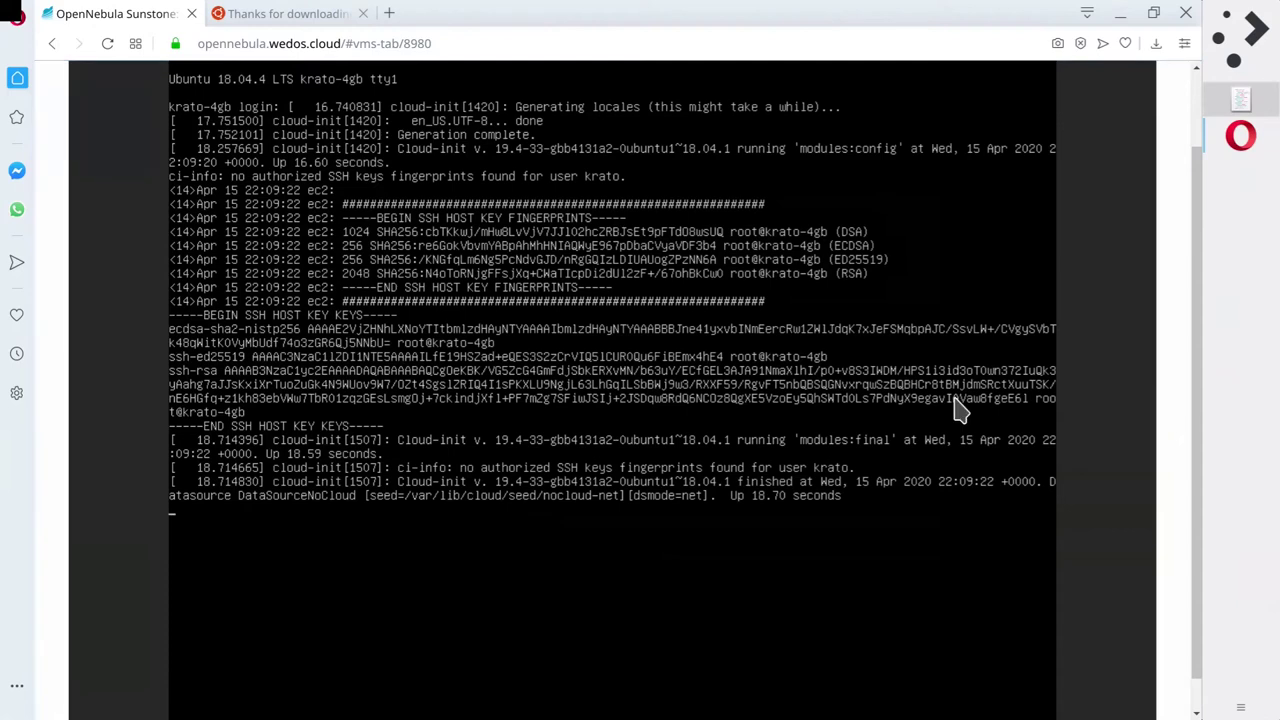
key("Return")
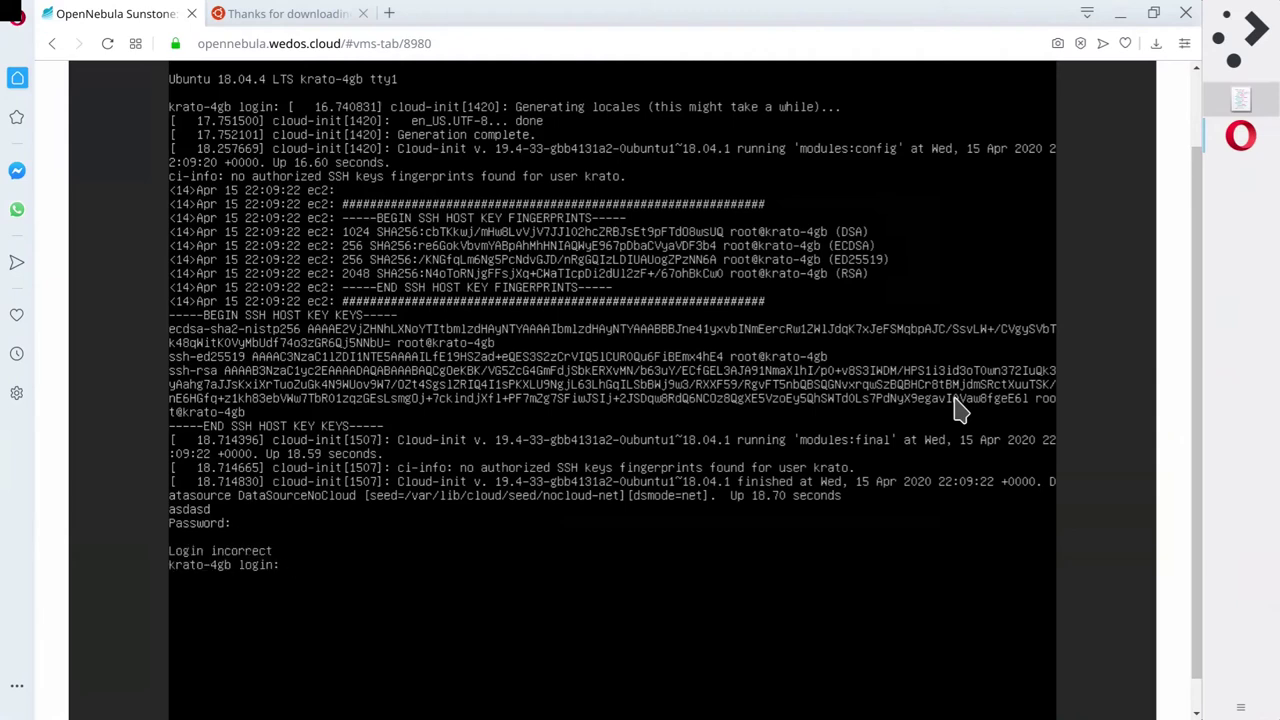
key("Return")
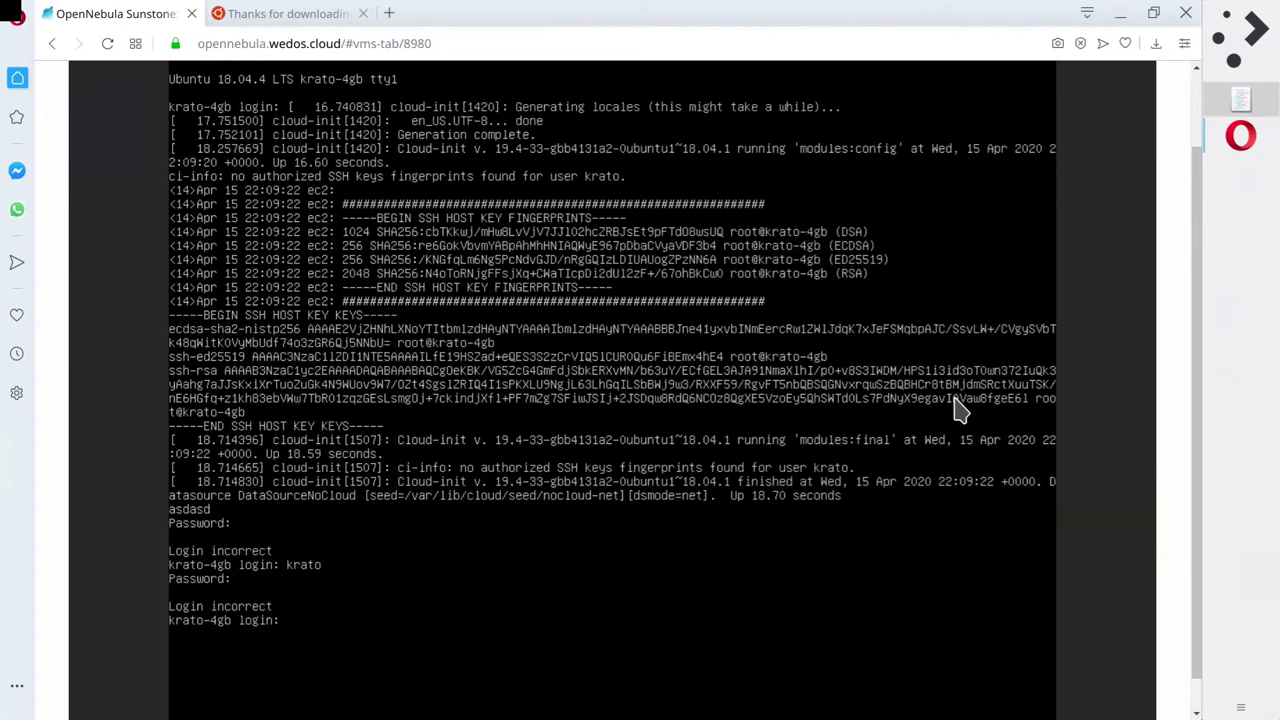
key("Return")
key("Return")
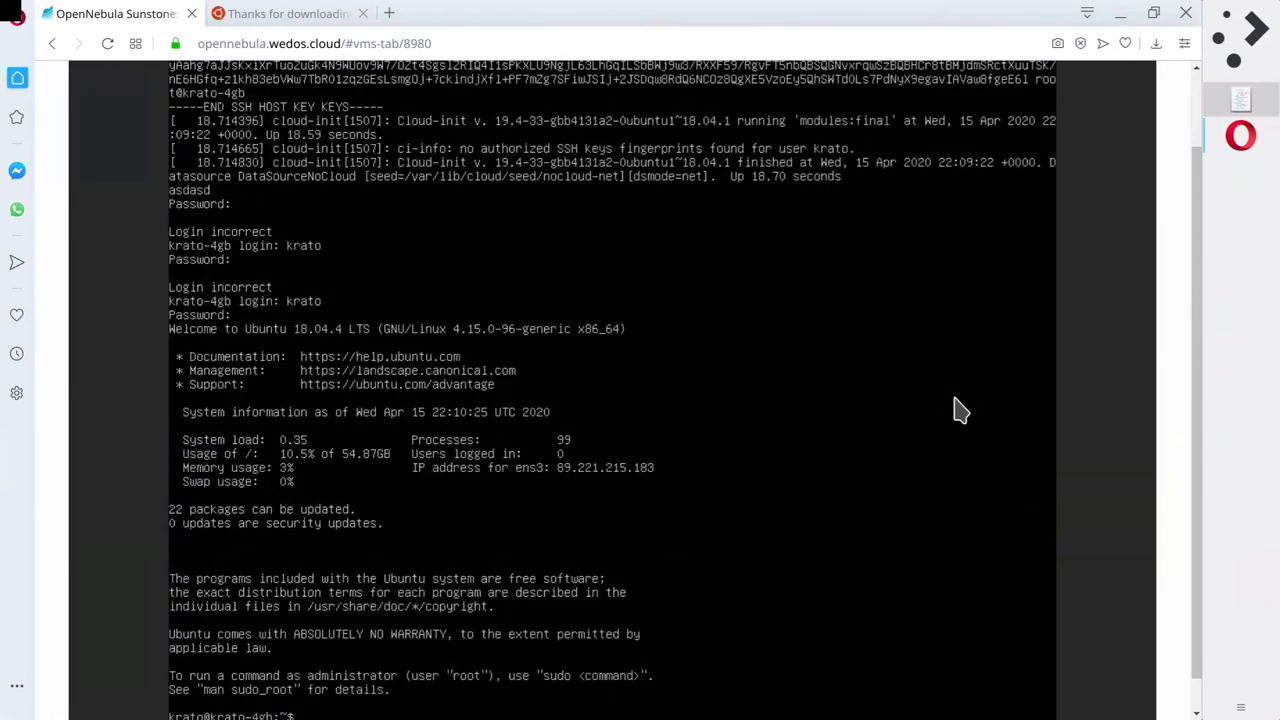
scroll(1200, 527, "down", 1)
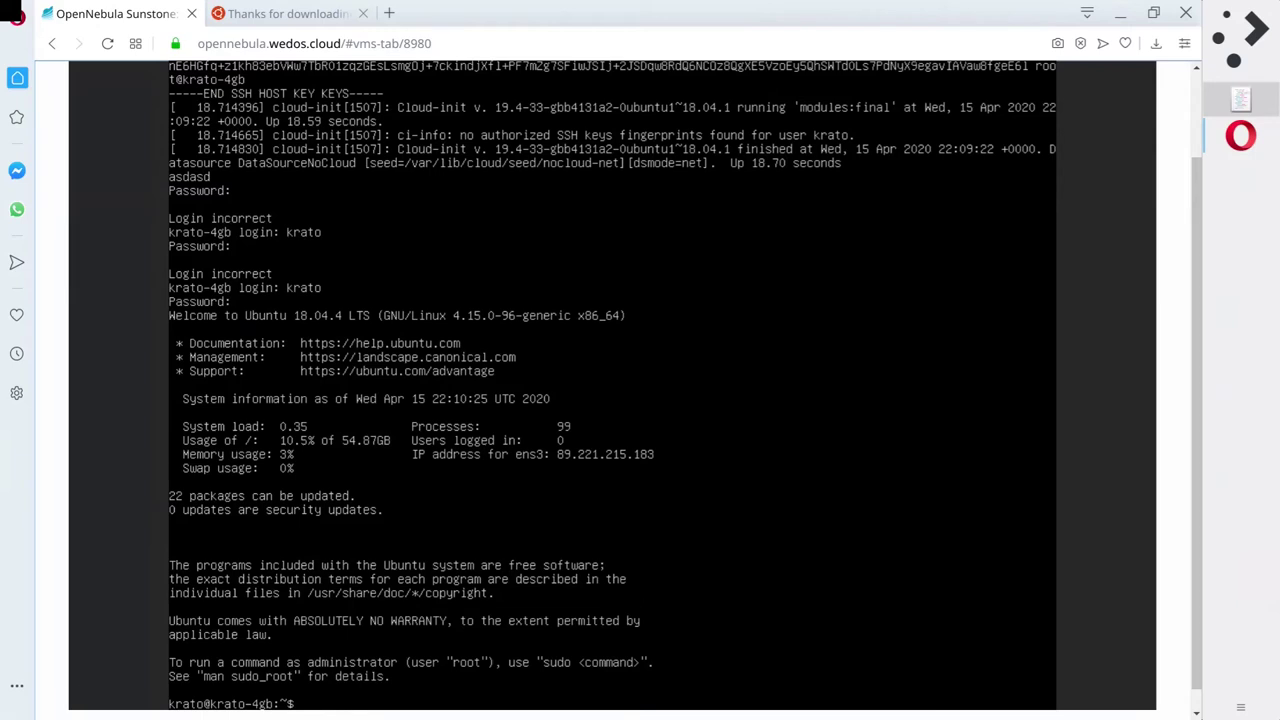
scroll(635, 385, "down", 1)
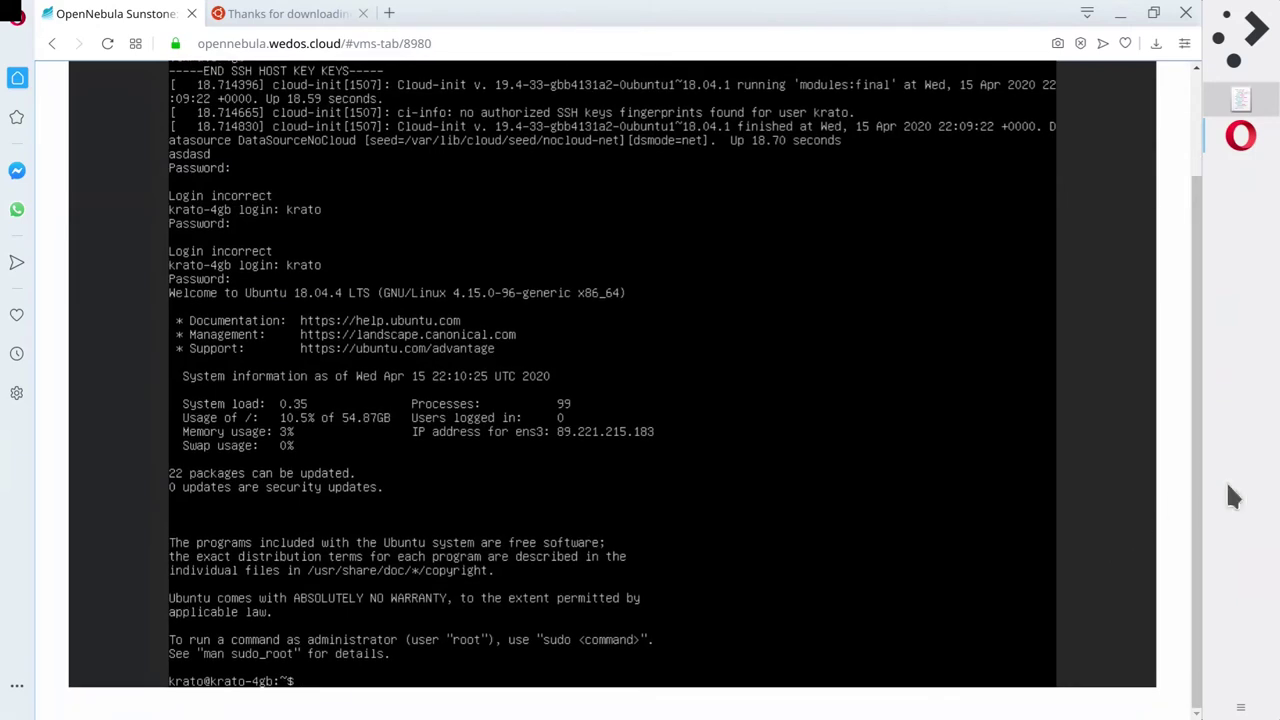
scroll(940, 476, "up", 1)
Become root with sudo su, cd home, then exit and log out to the login prompt.
type("sudo su")
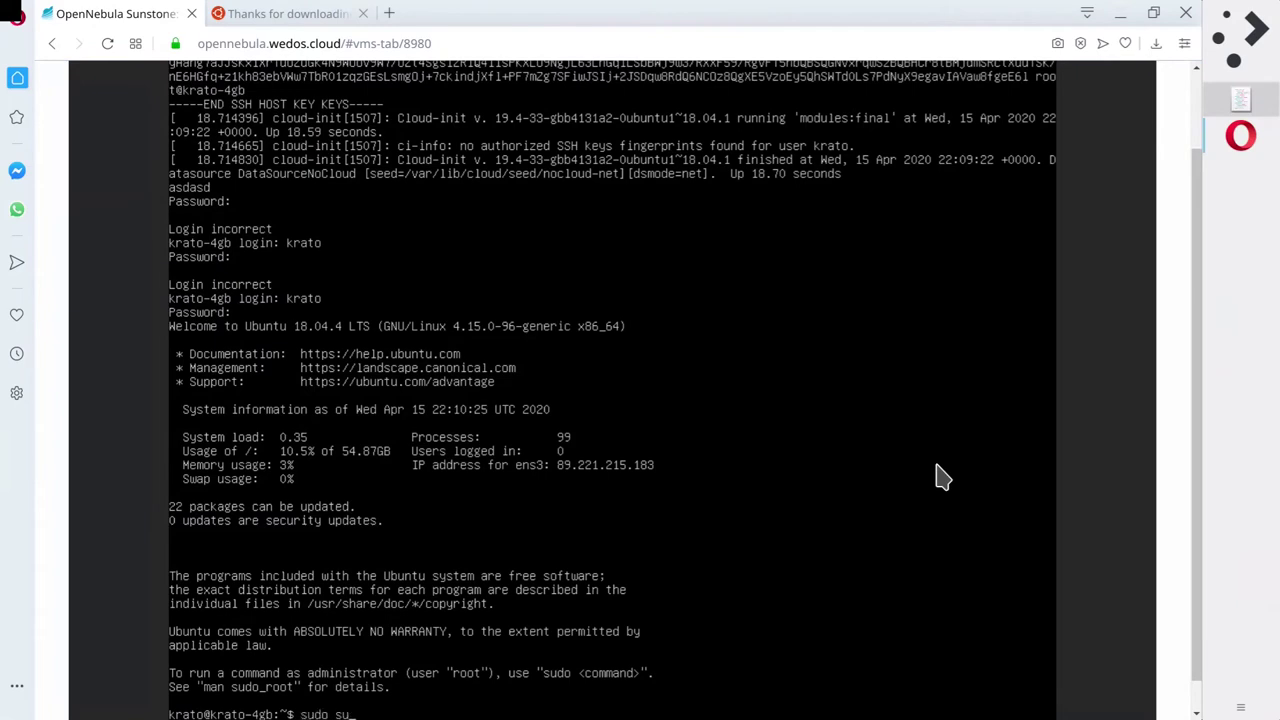
key("Return")
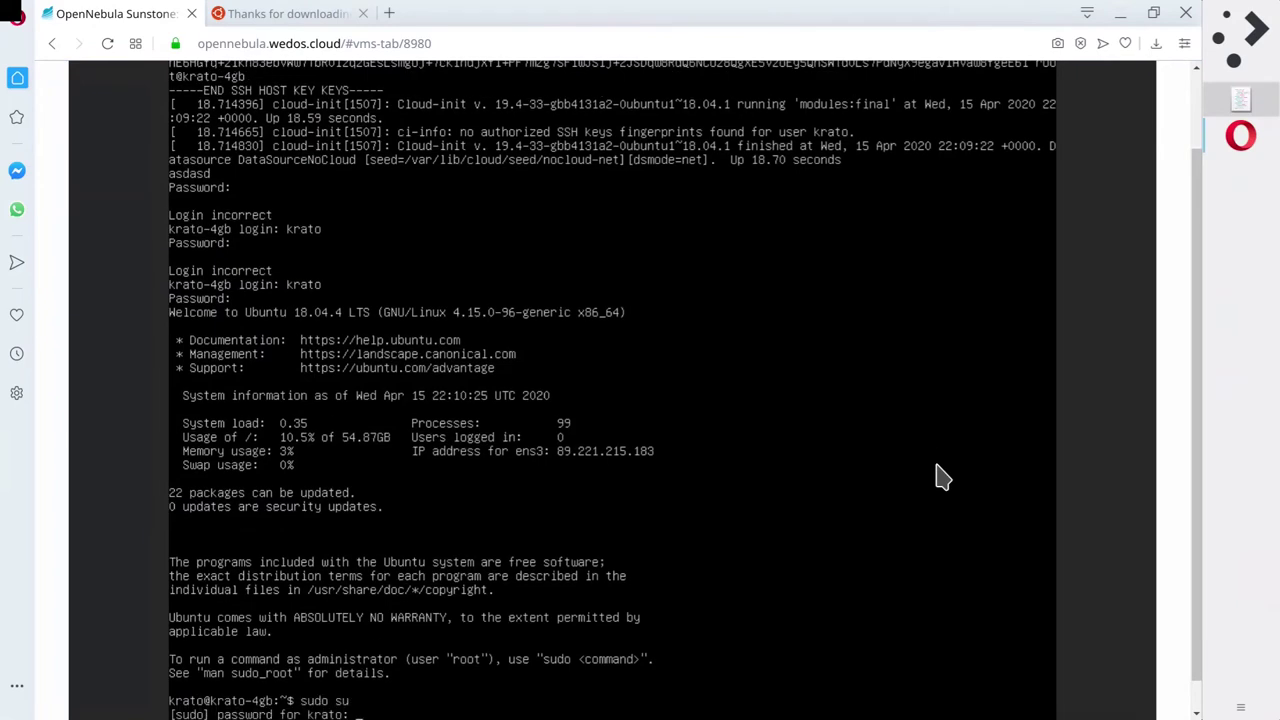
key("Return")
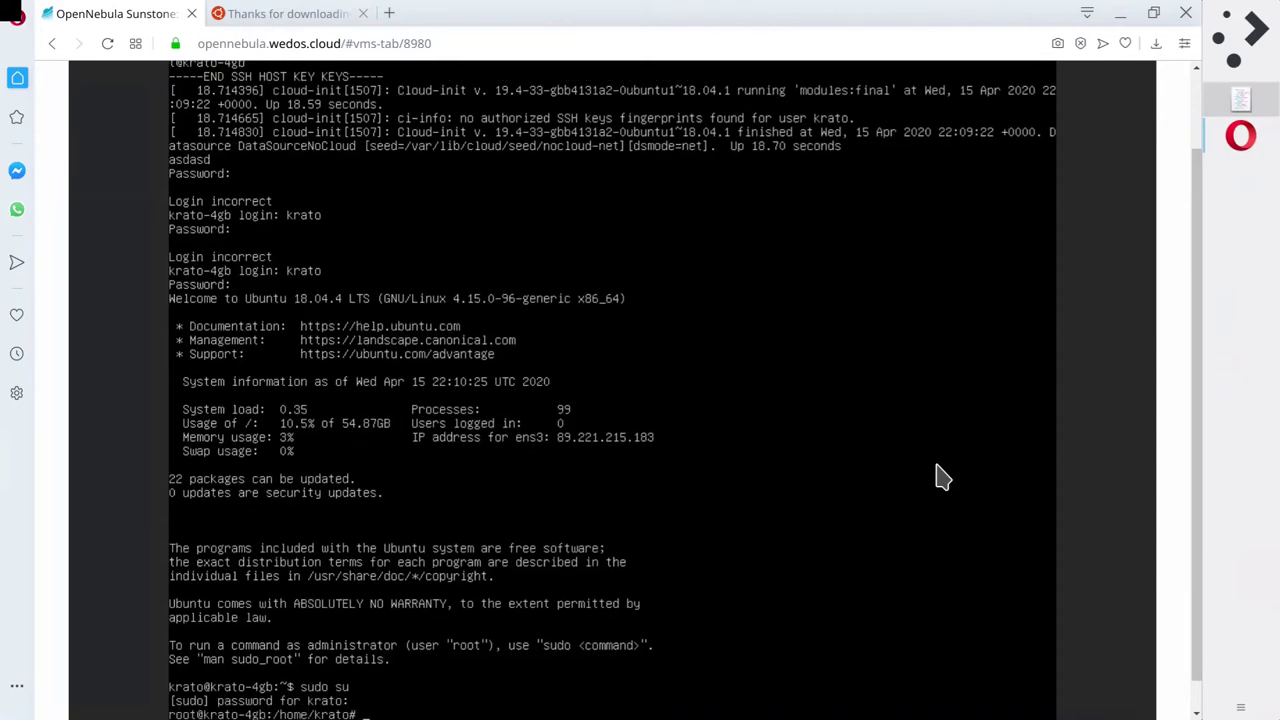
type("cd")
key("Return")
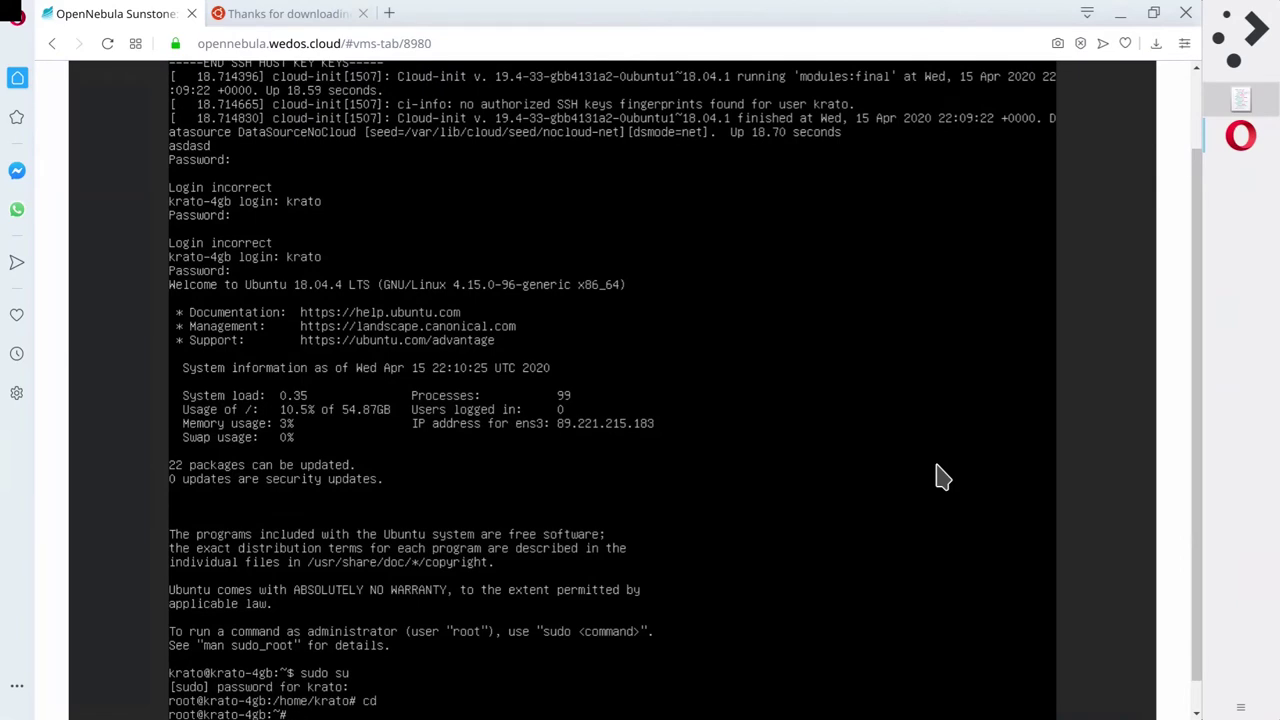
type("exit")
key("Return")
key("ctrl+d")
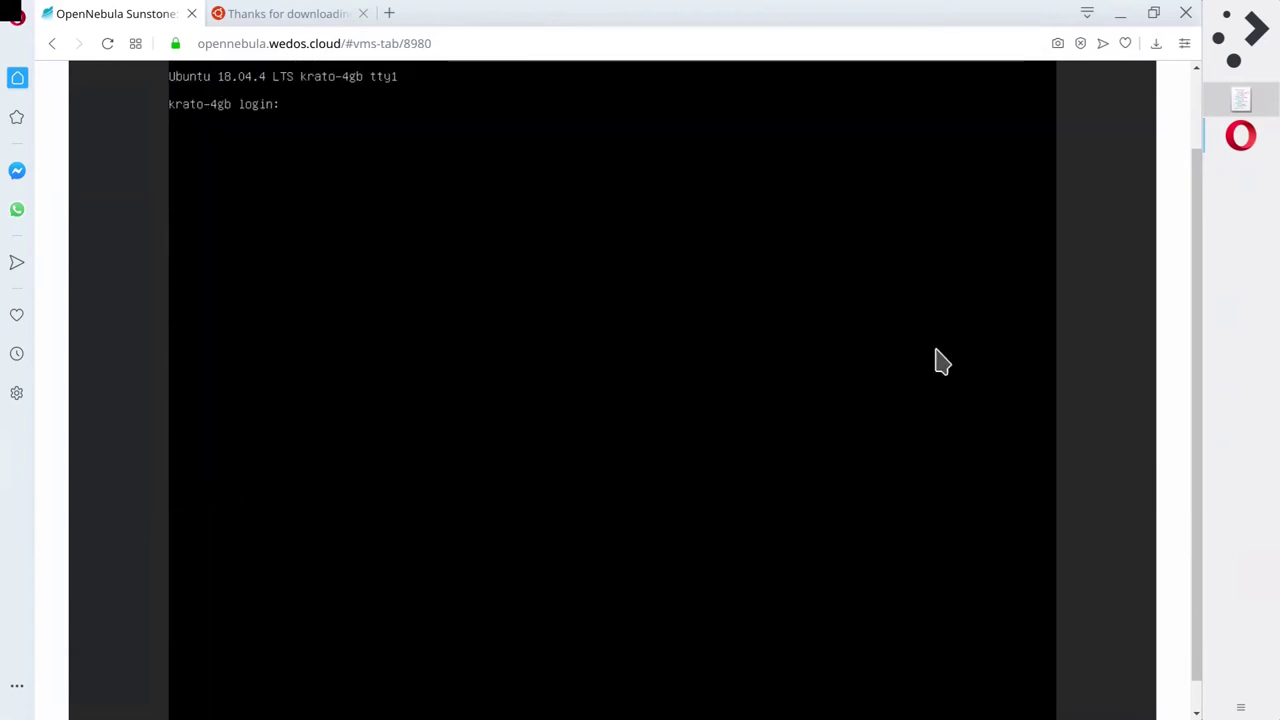
Minimize Opera and launch Konsole by searching 'term' in Kickoff, closing the stray System Settings.
left_click(1238, 136)
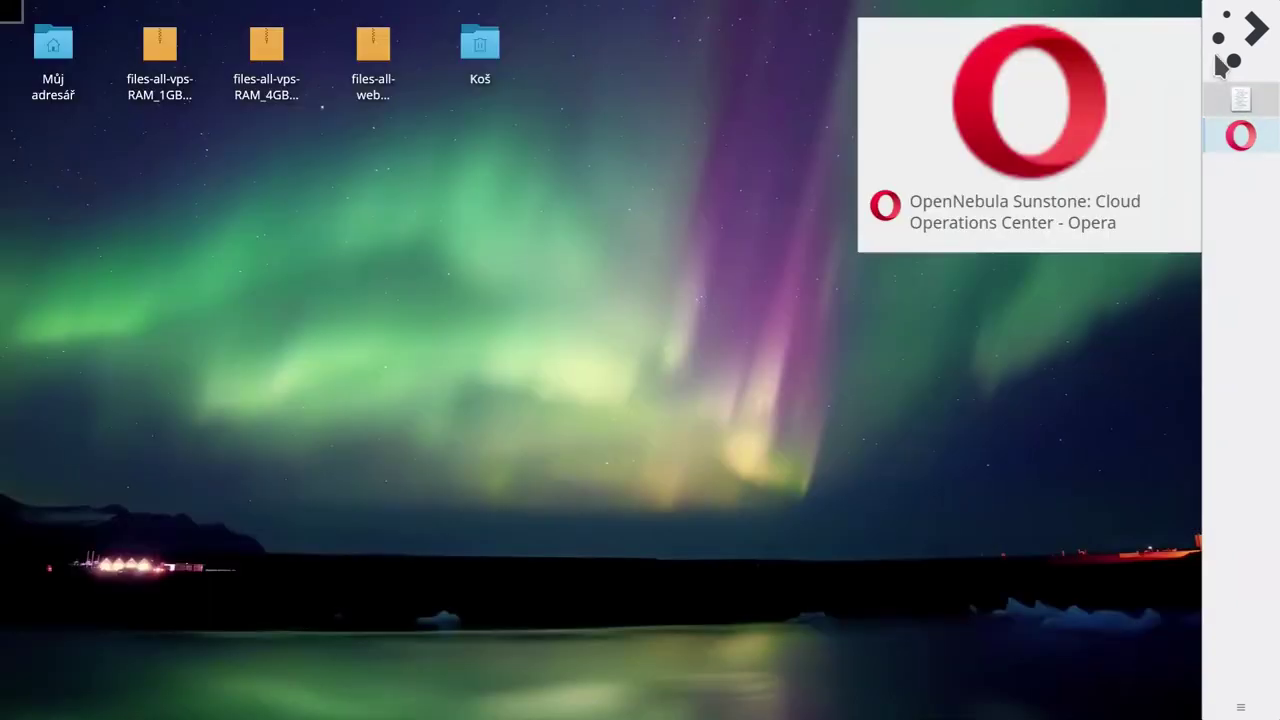
left_click(1229, 46)
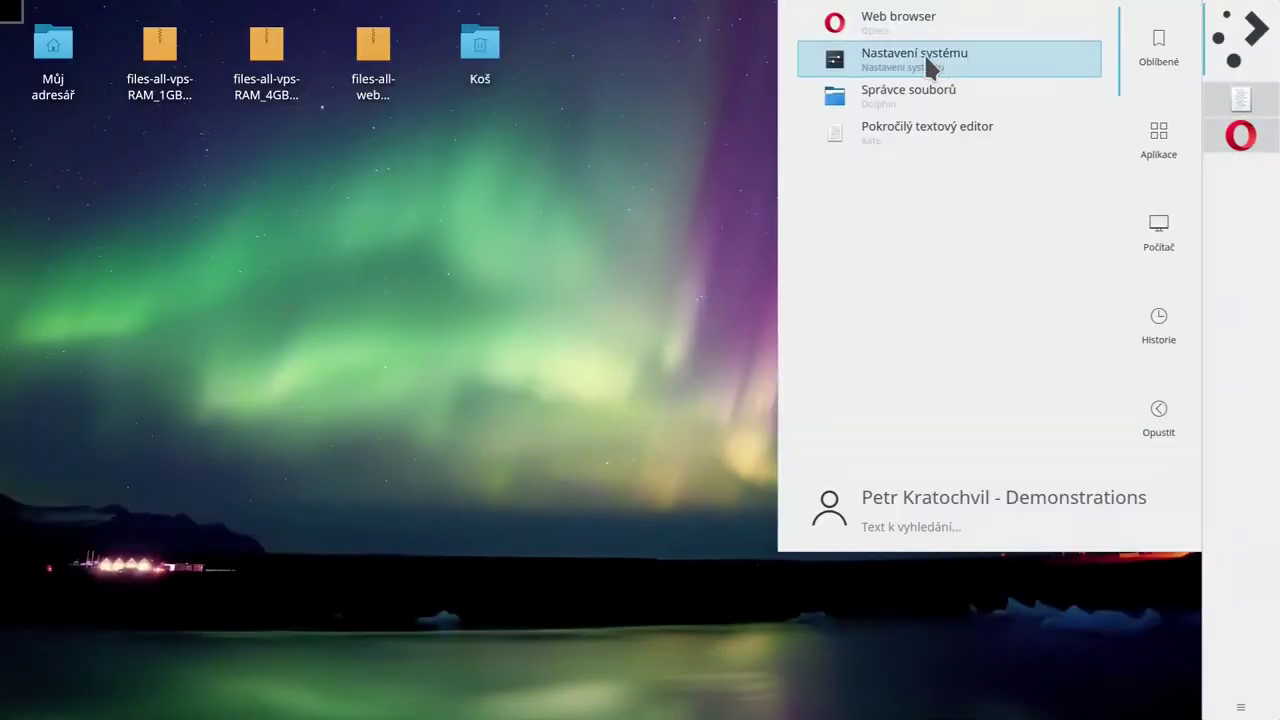
left_click(928, 62)
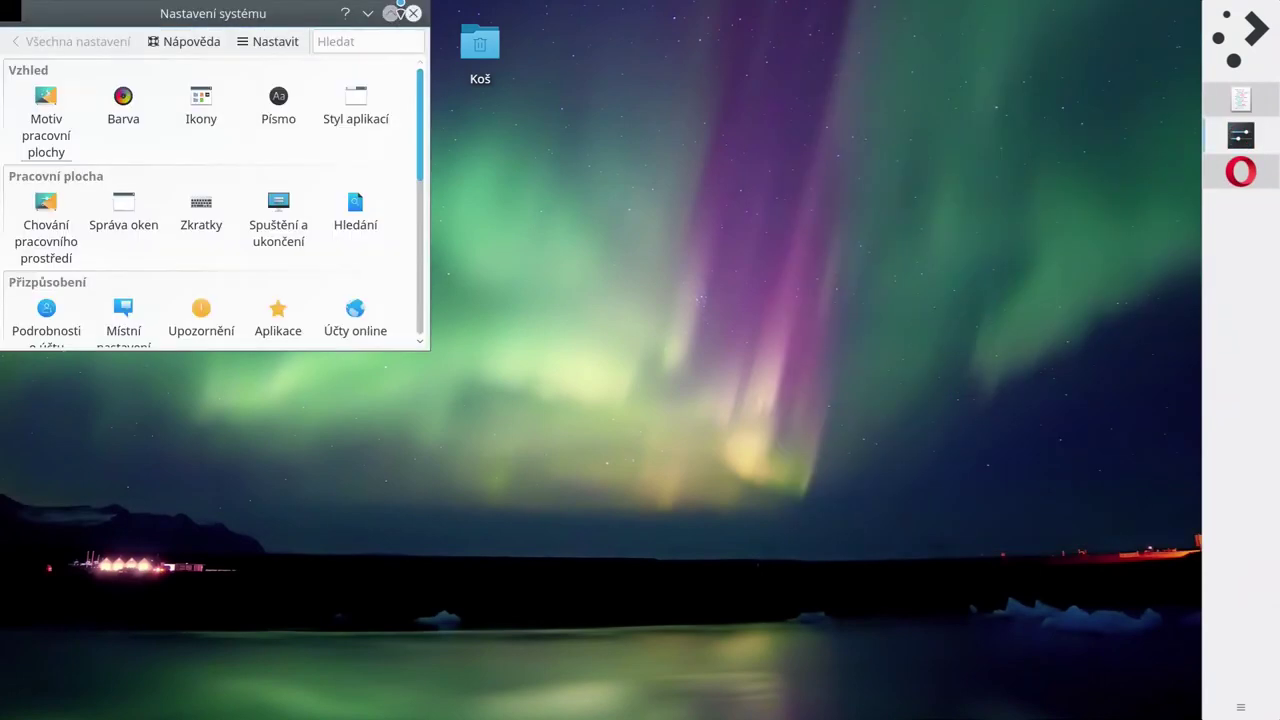
left_click(413, 13)
left_click(1234, 38)
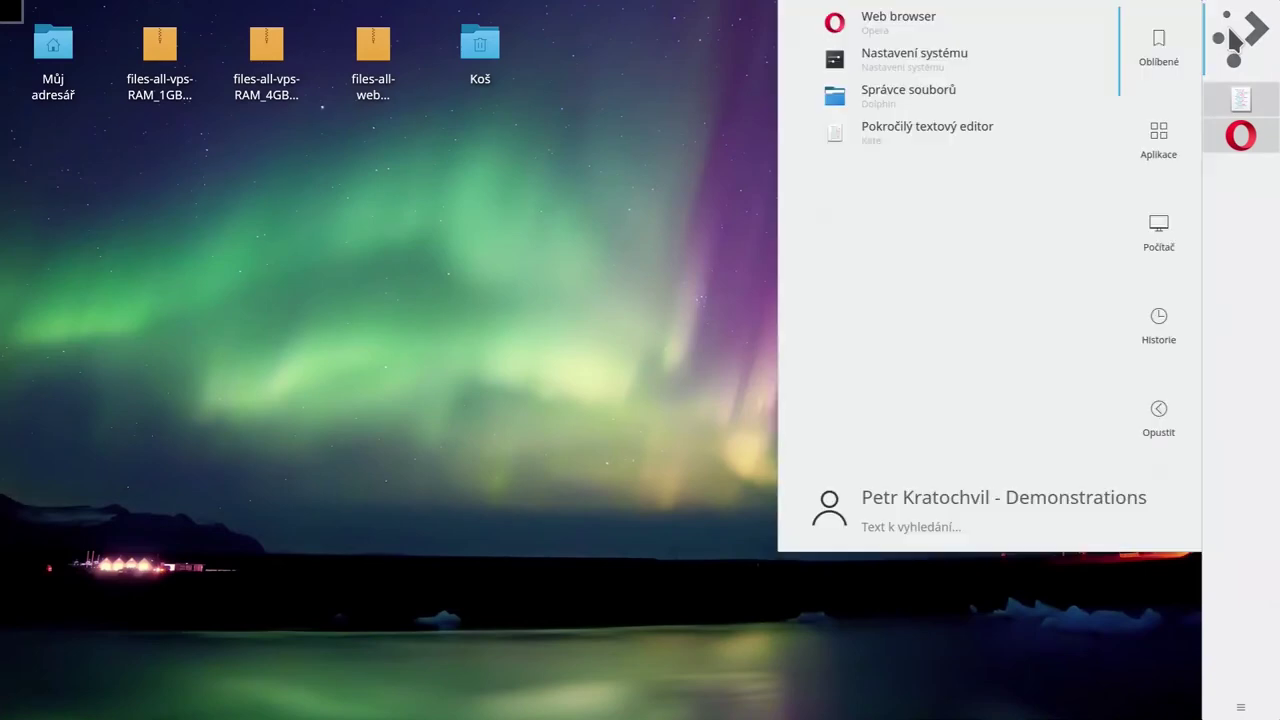
type("term")
key("Return")
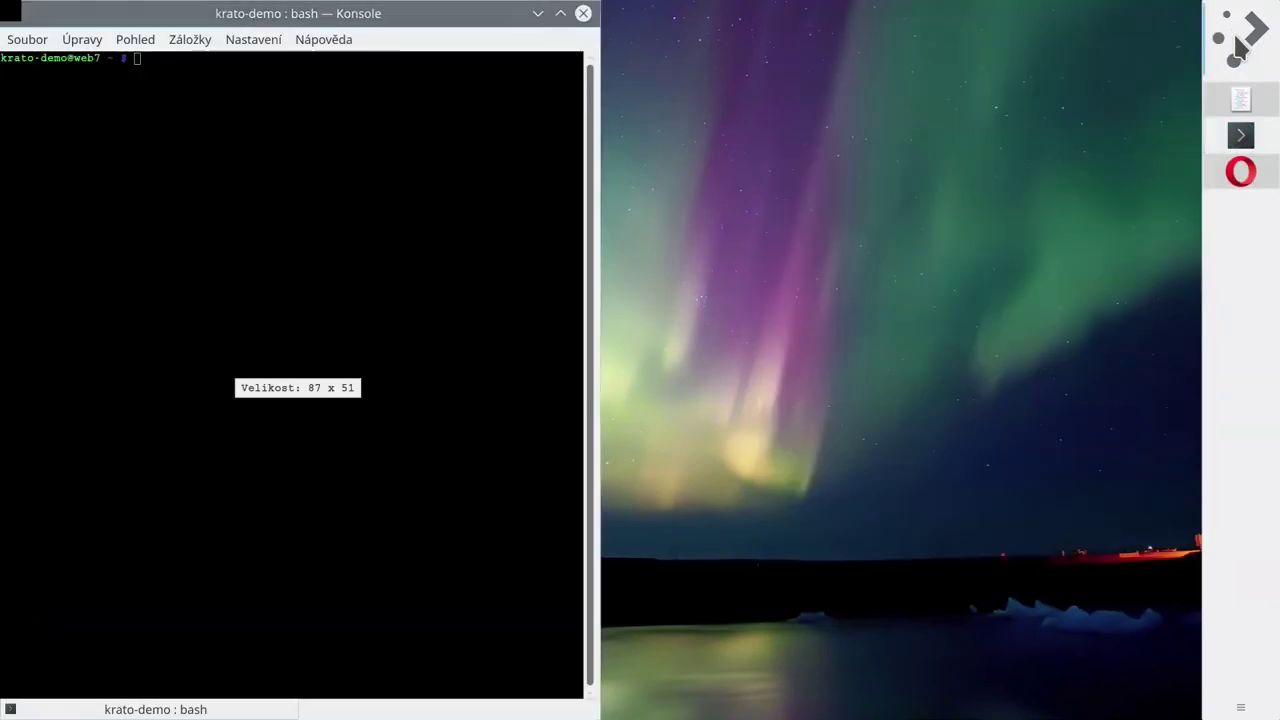
left_click(1234, 38)
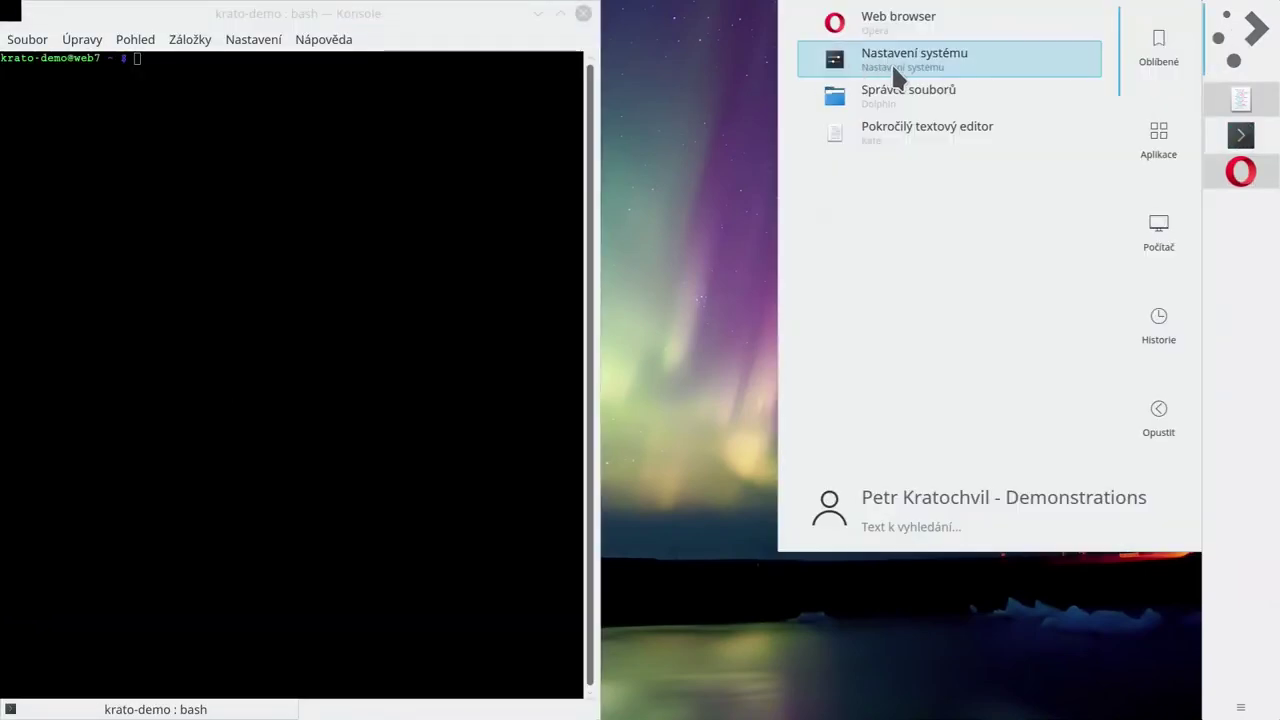
left_click(340, 223)
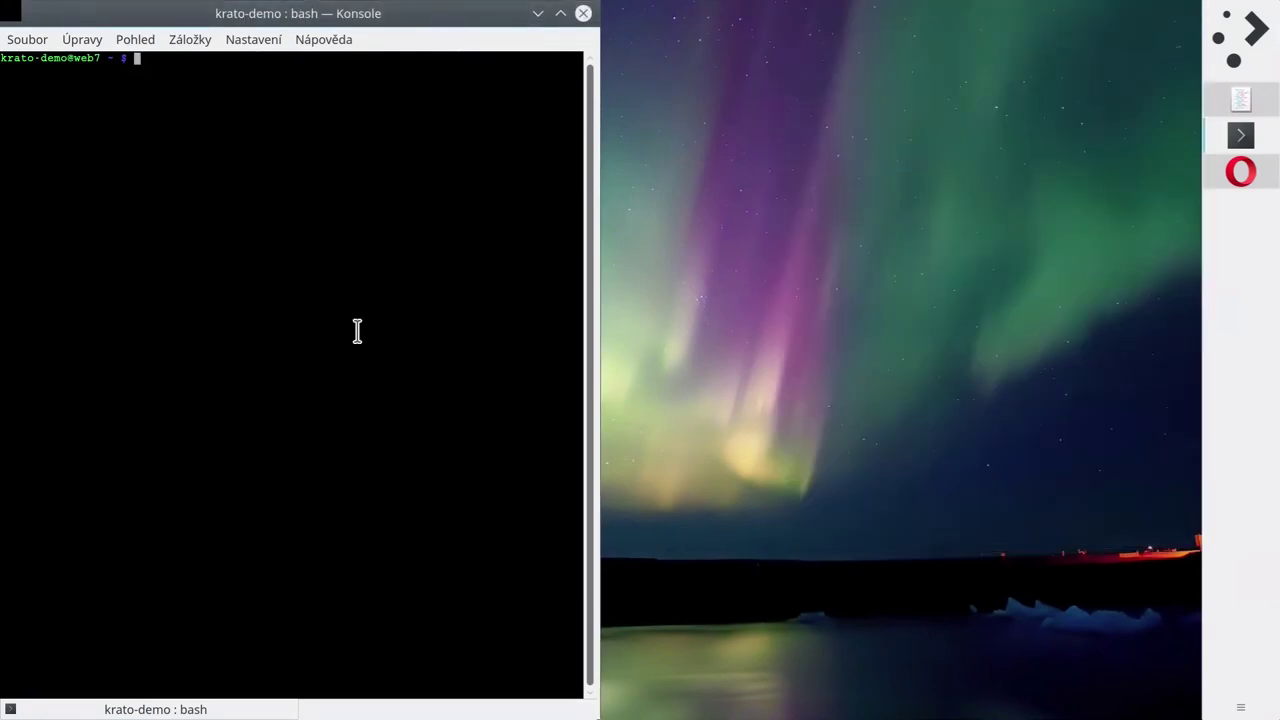
type("ssh root@")
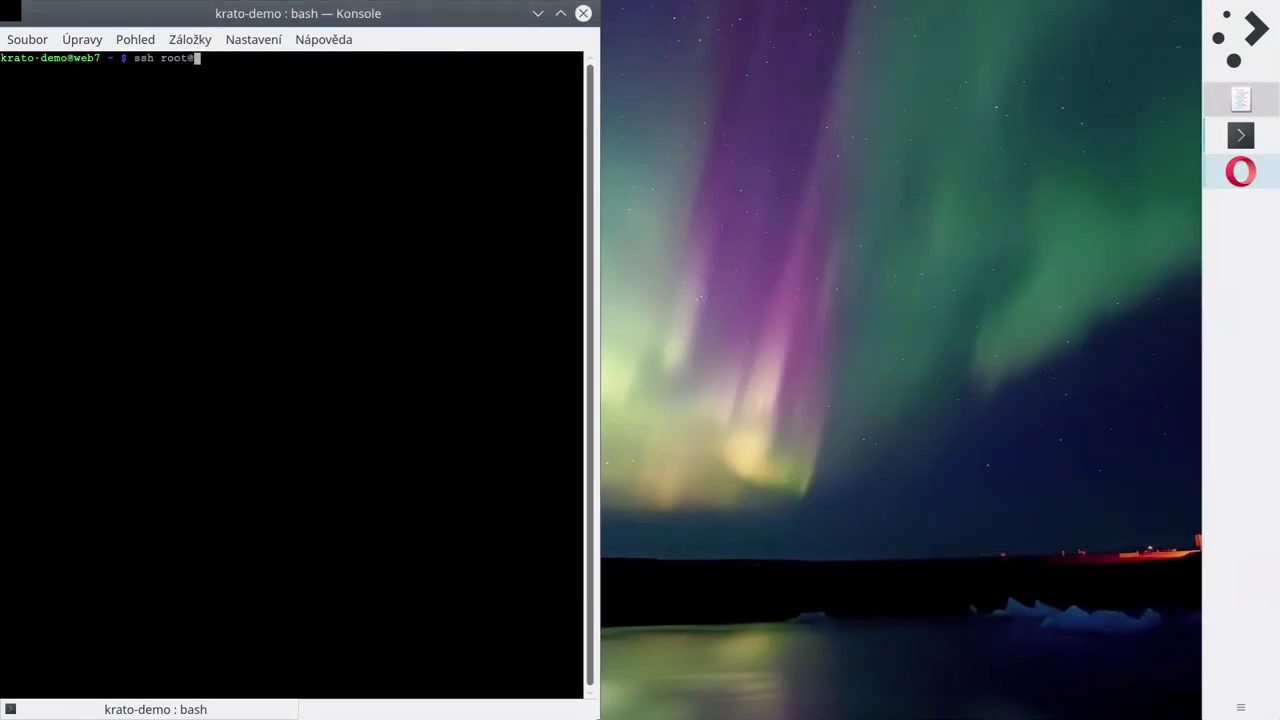
mouse_move(1240, 172)
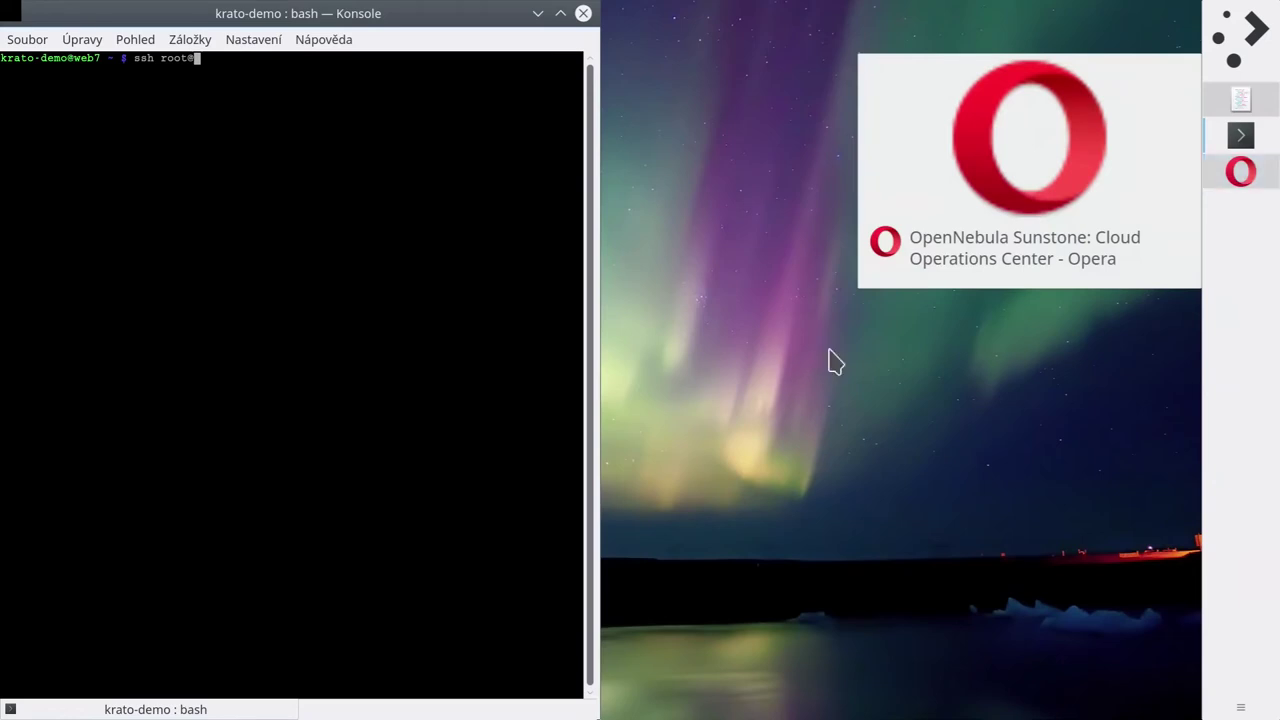
type("89.221.215.183")
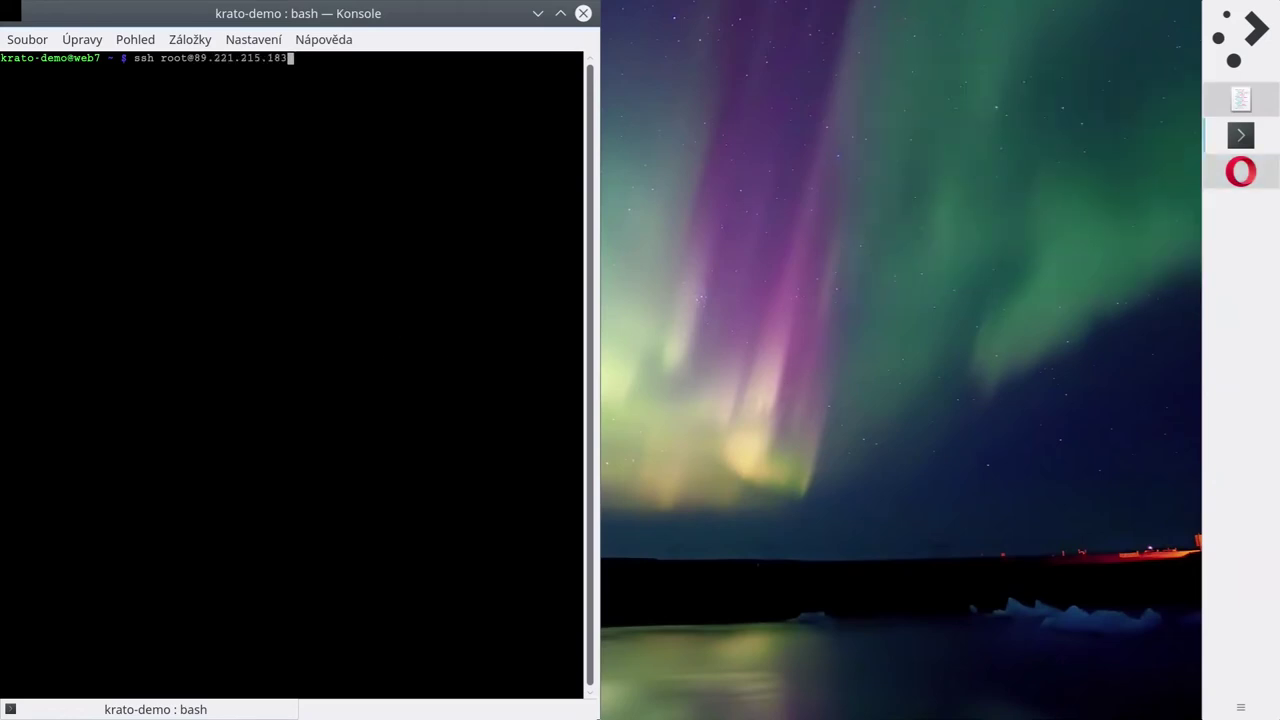
key("Return")
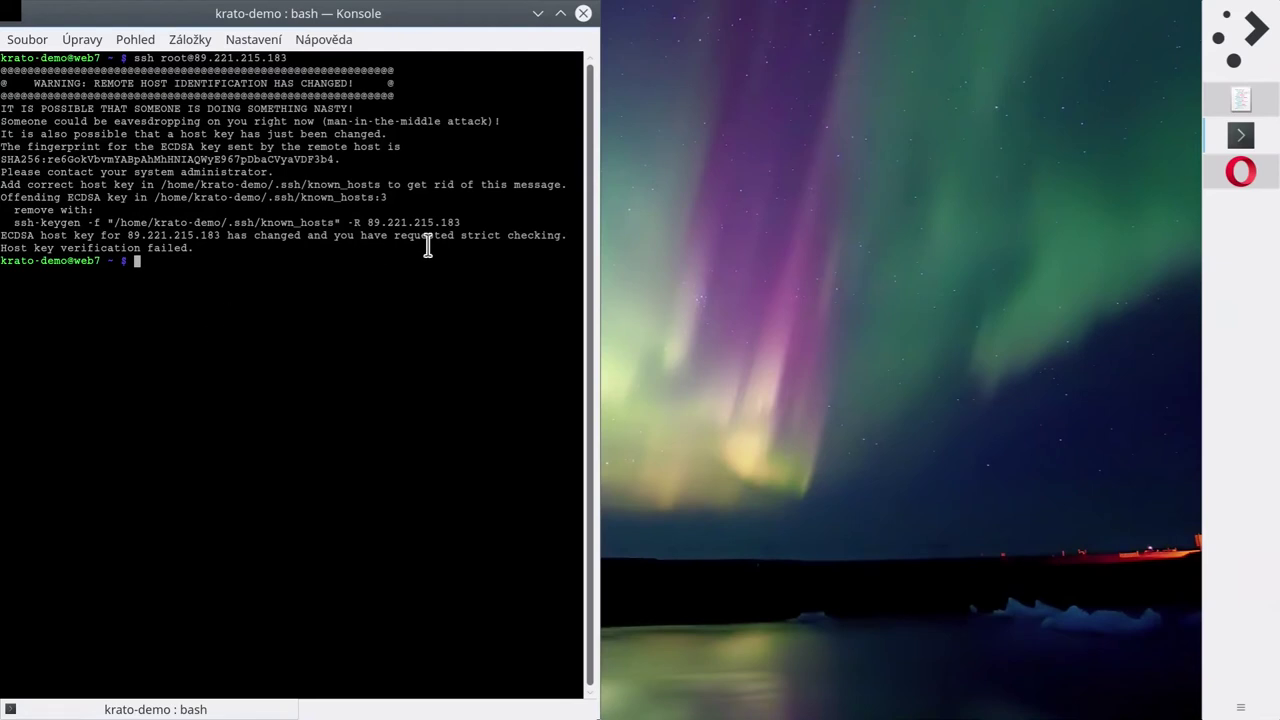
Copy and run the suggested ssh-keygen -R command for 89.221.215.183, then recall the ssh command.
left_click_drag(461, 222, 13, 227)
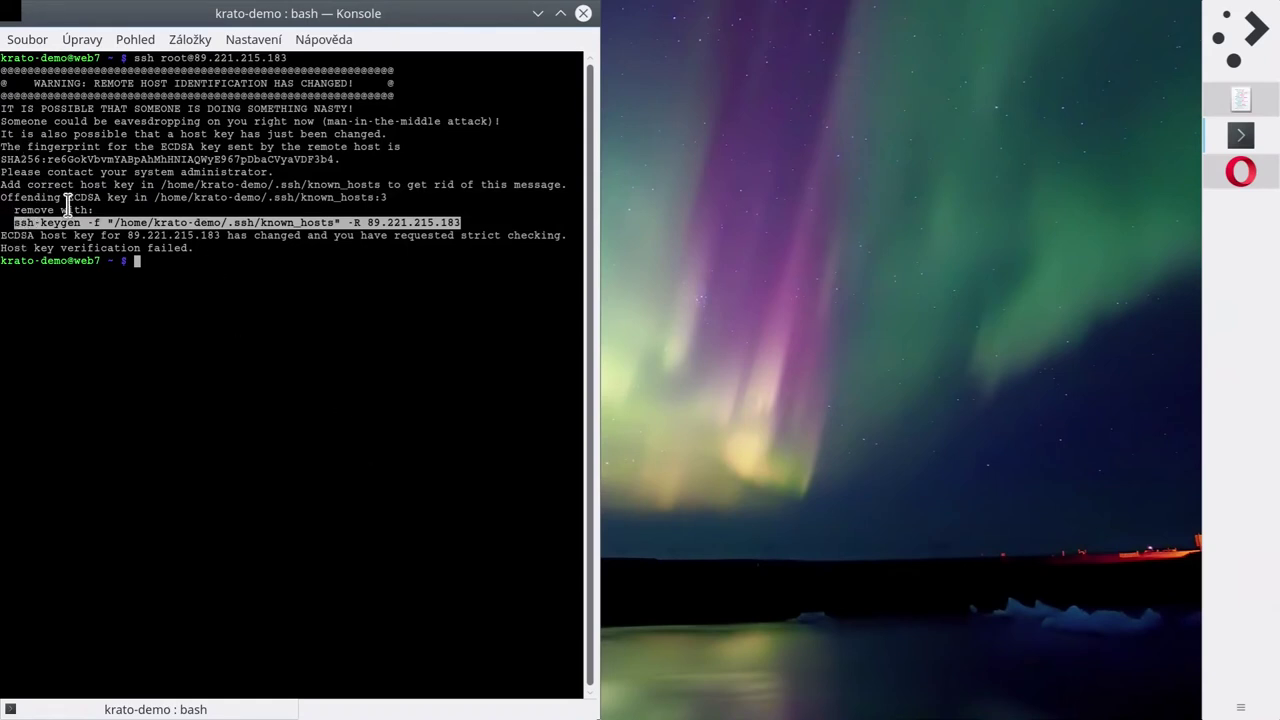
right_click(298, 229)
left_click(383, 236)
left_click(283, 337)
right_click(291, 285)
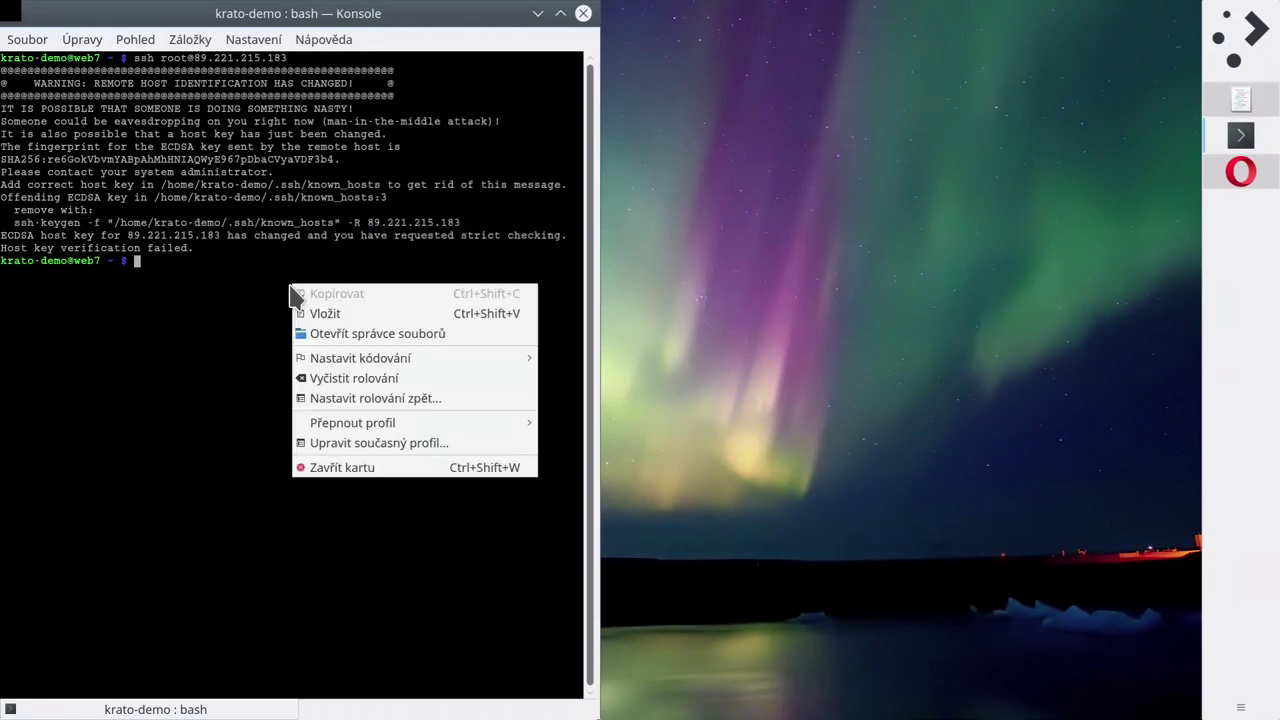
left_click(385, 316)
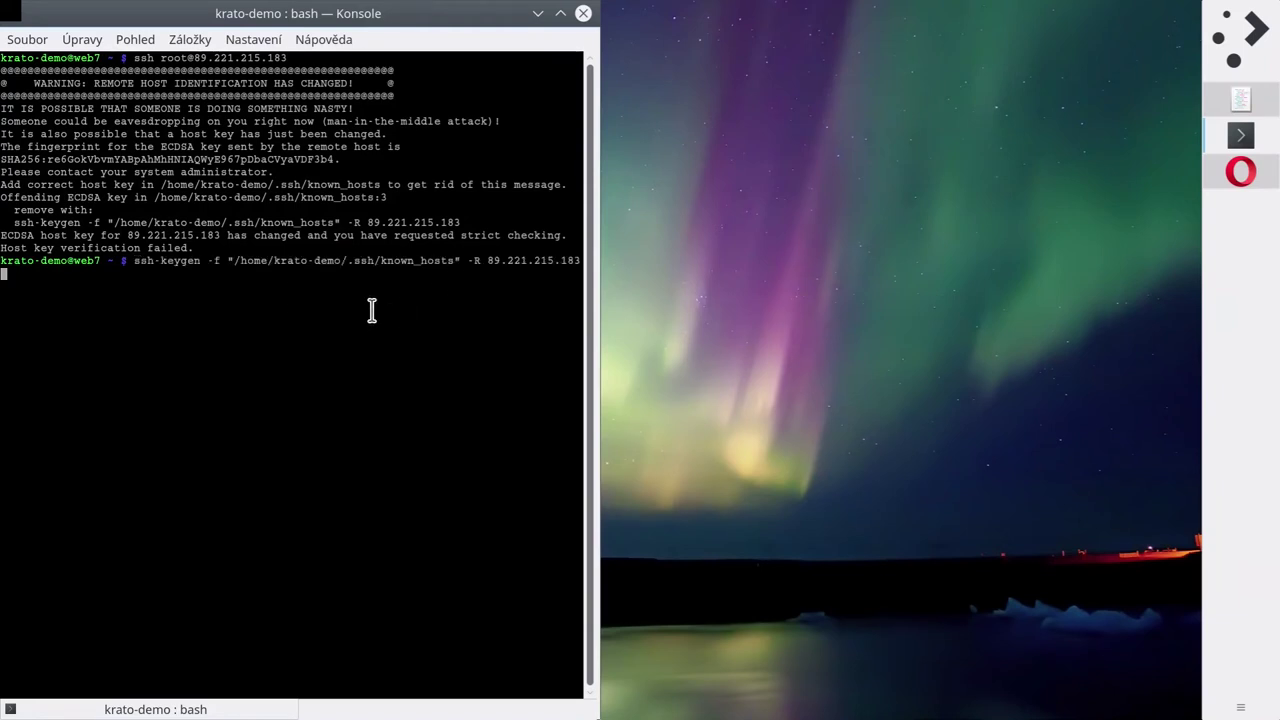
key("Return")
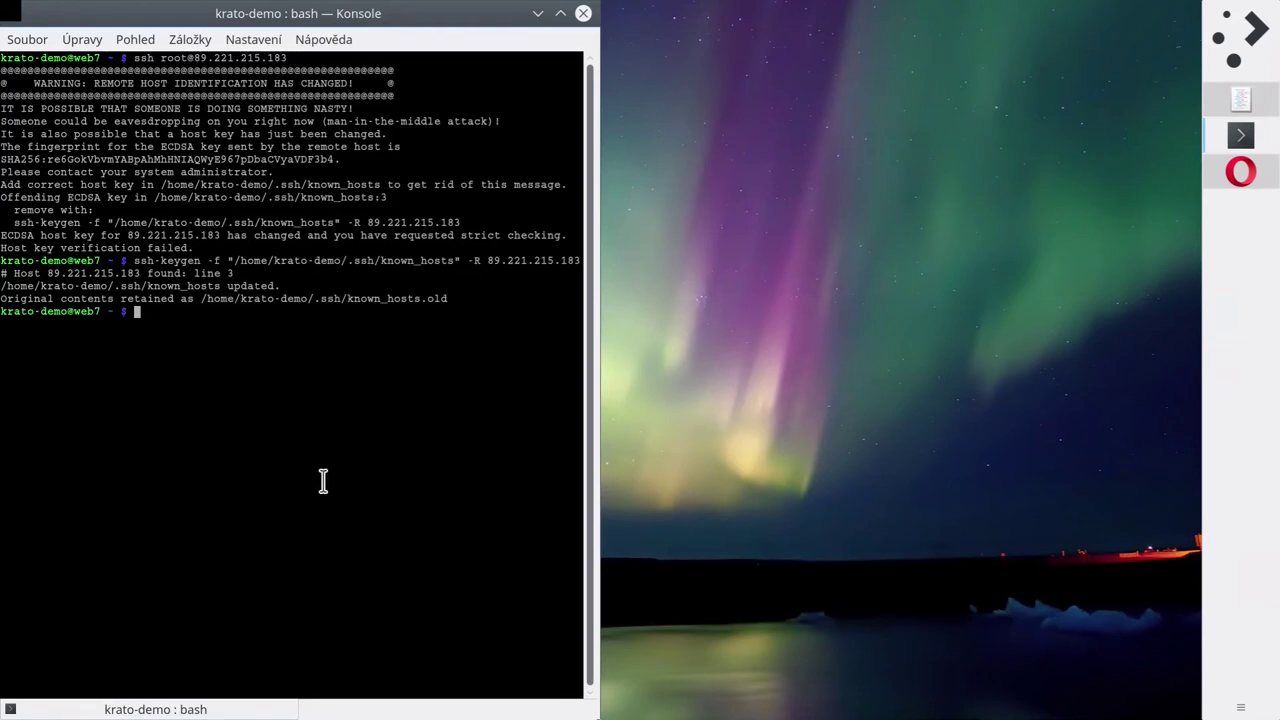
key("Up")
key("Up")
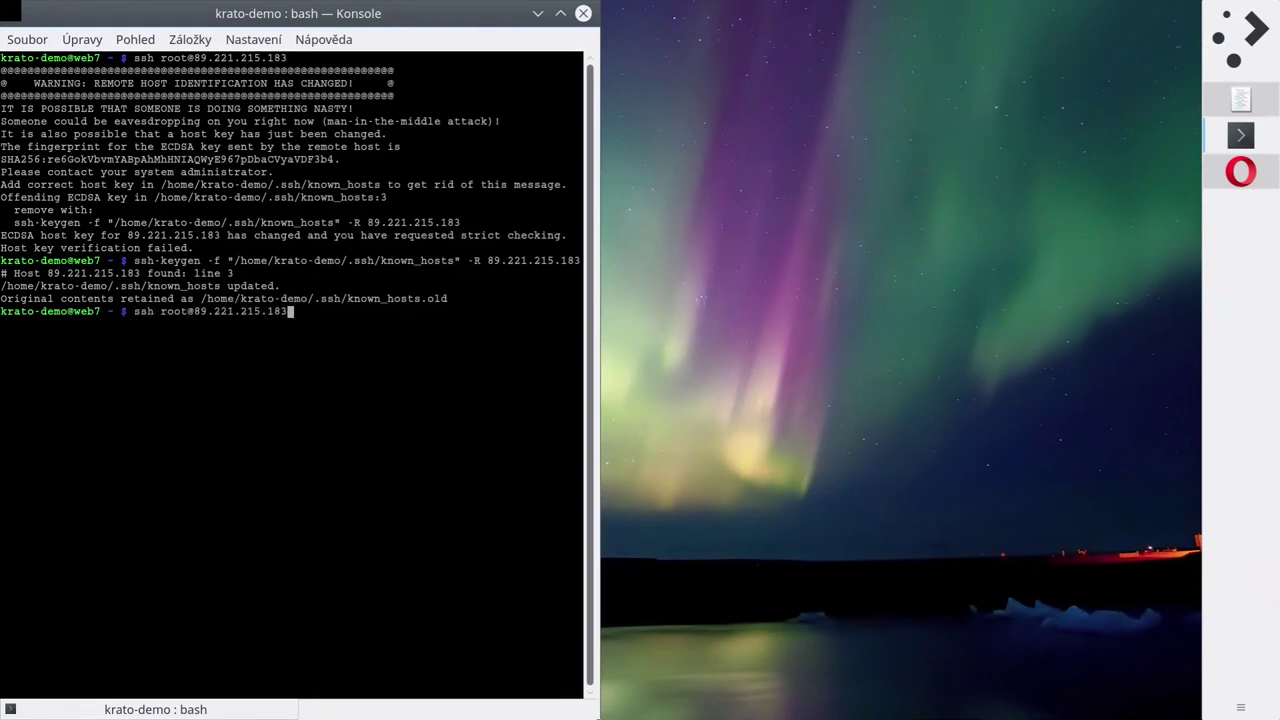
Retry ssh as root, accept the new host key, then abandon the root password prompt.
key("Return")
type("yes")
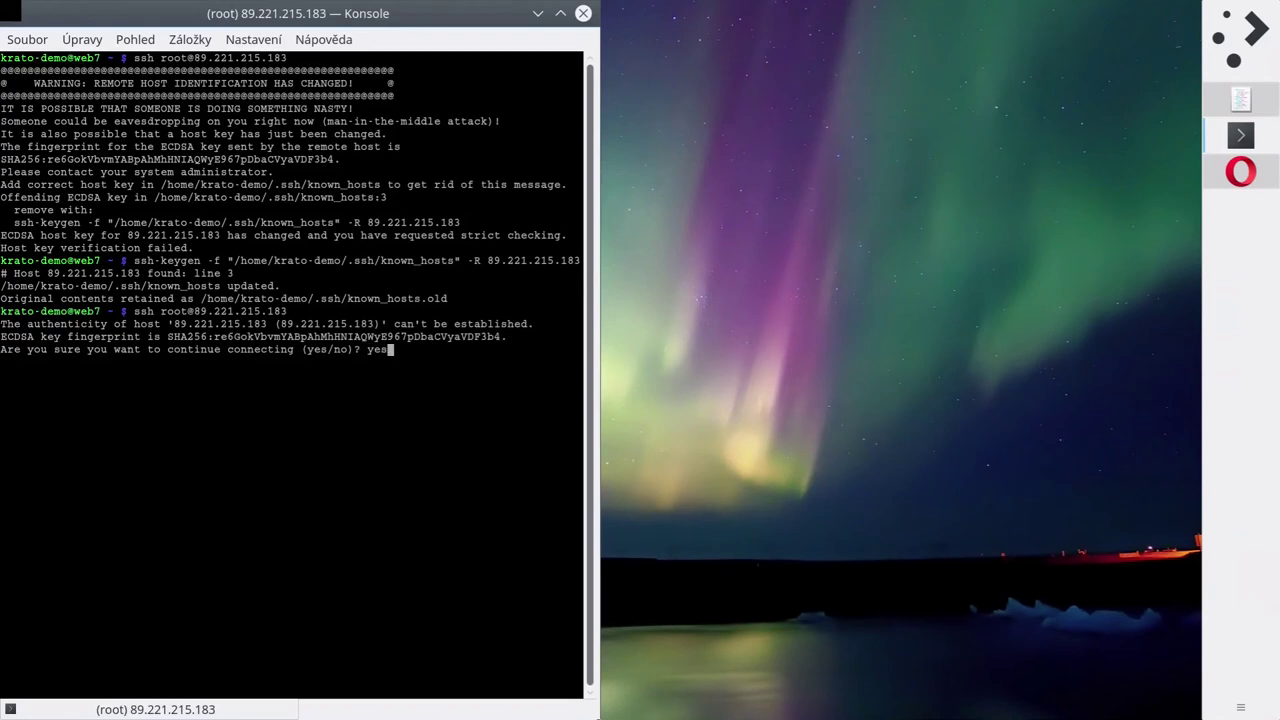
key("Return")
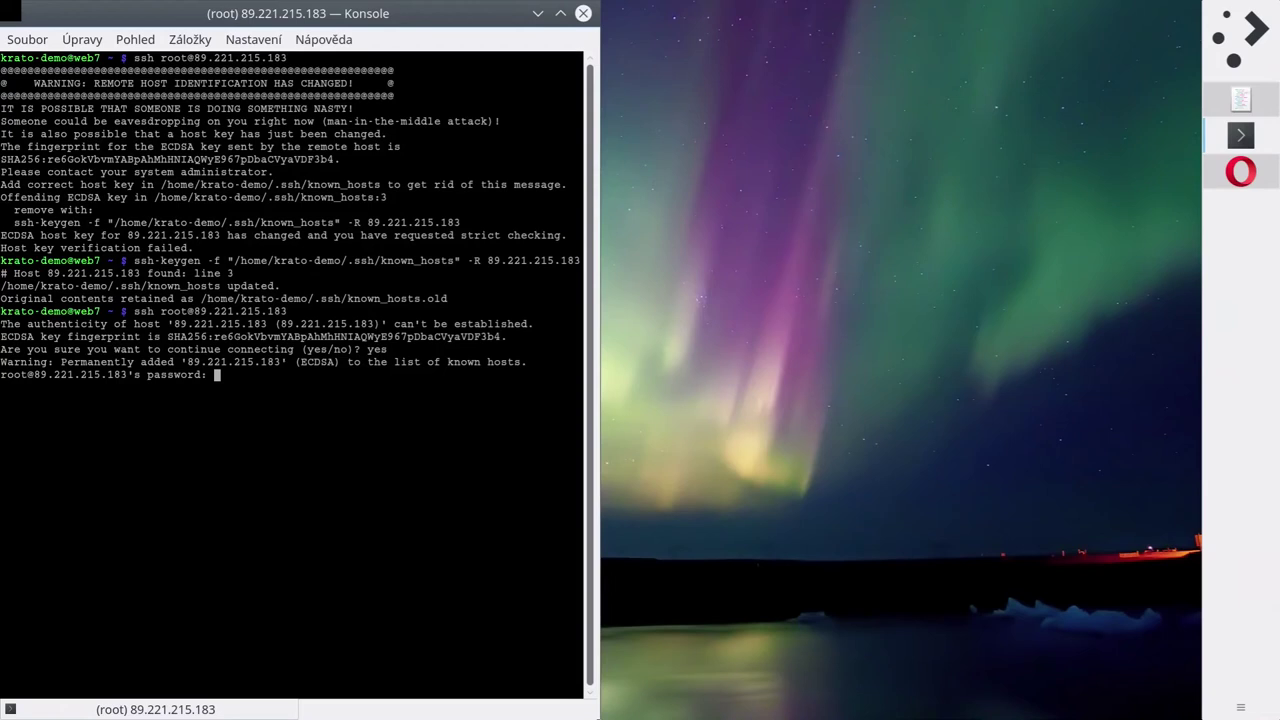
key("Return")
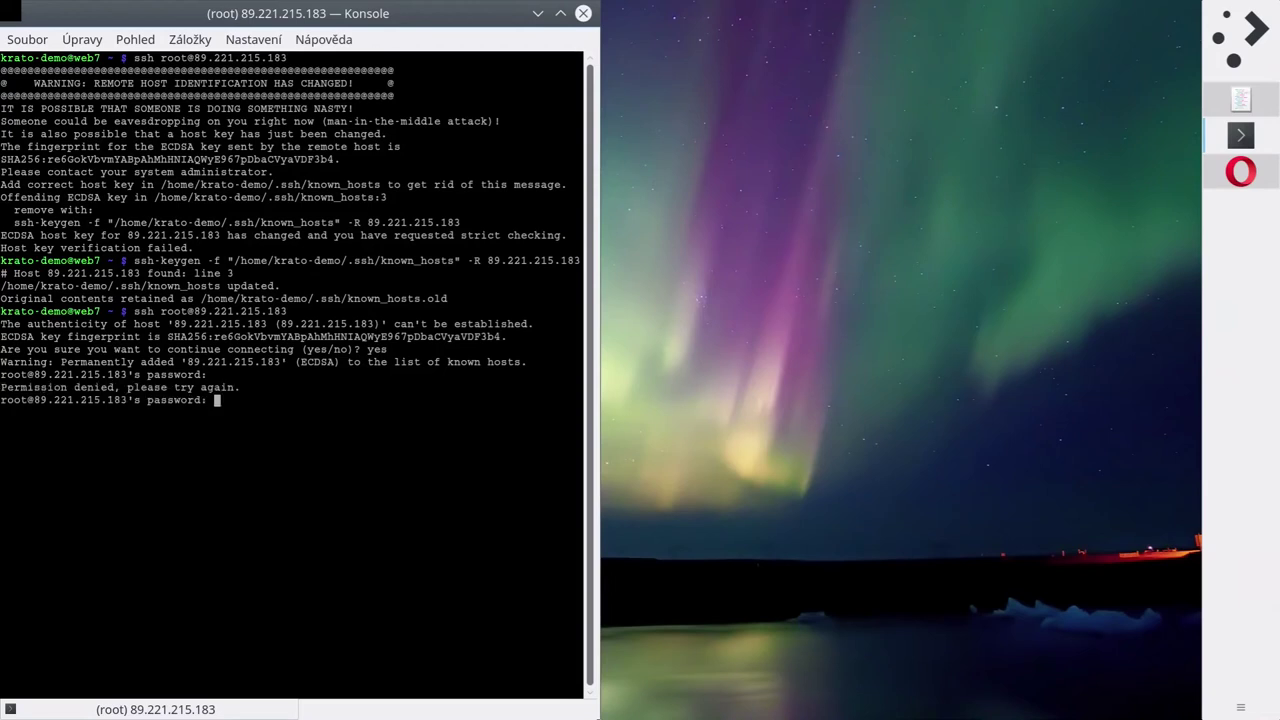
key("ctrl+c")
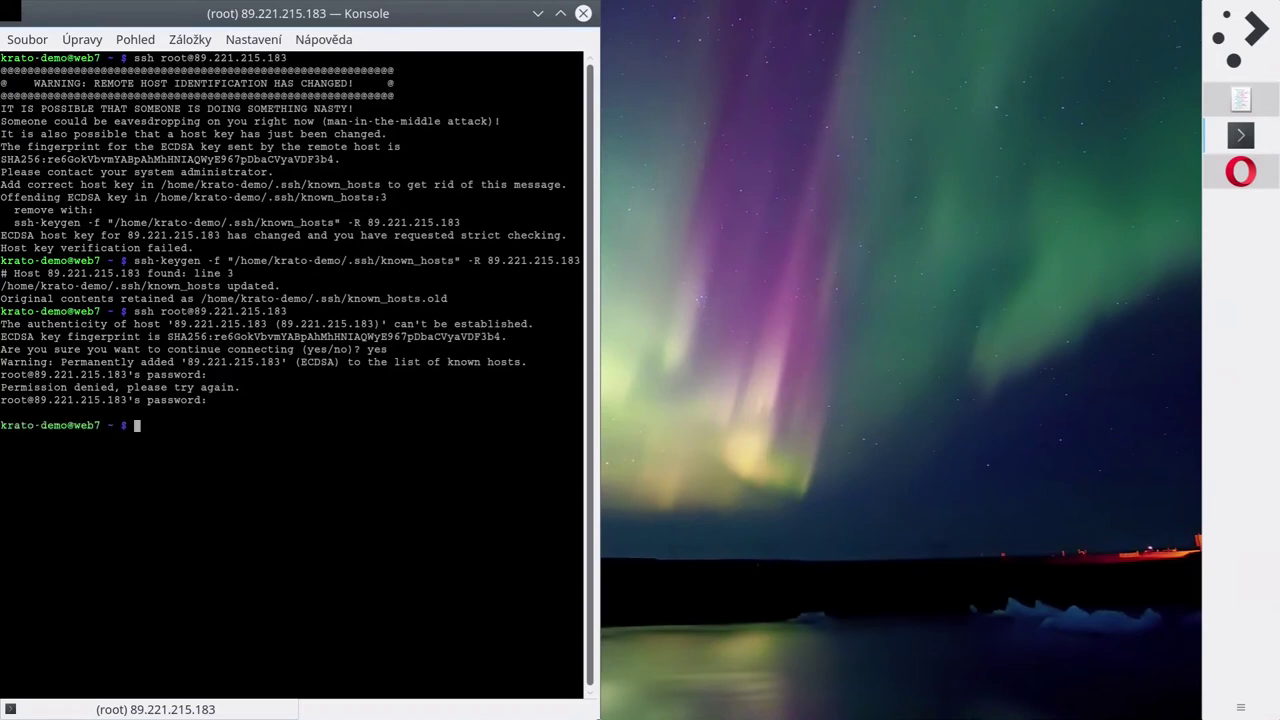
Edit the recalled ssh command to use the regular user instead of root and log in.
key("Up")
key("Home")
key("ctrl+Right")
key("ctrl+Right")
key("BackSpace")
key("BackSpace")
key("BackSpace")
key("BackSpace")
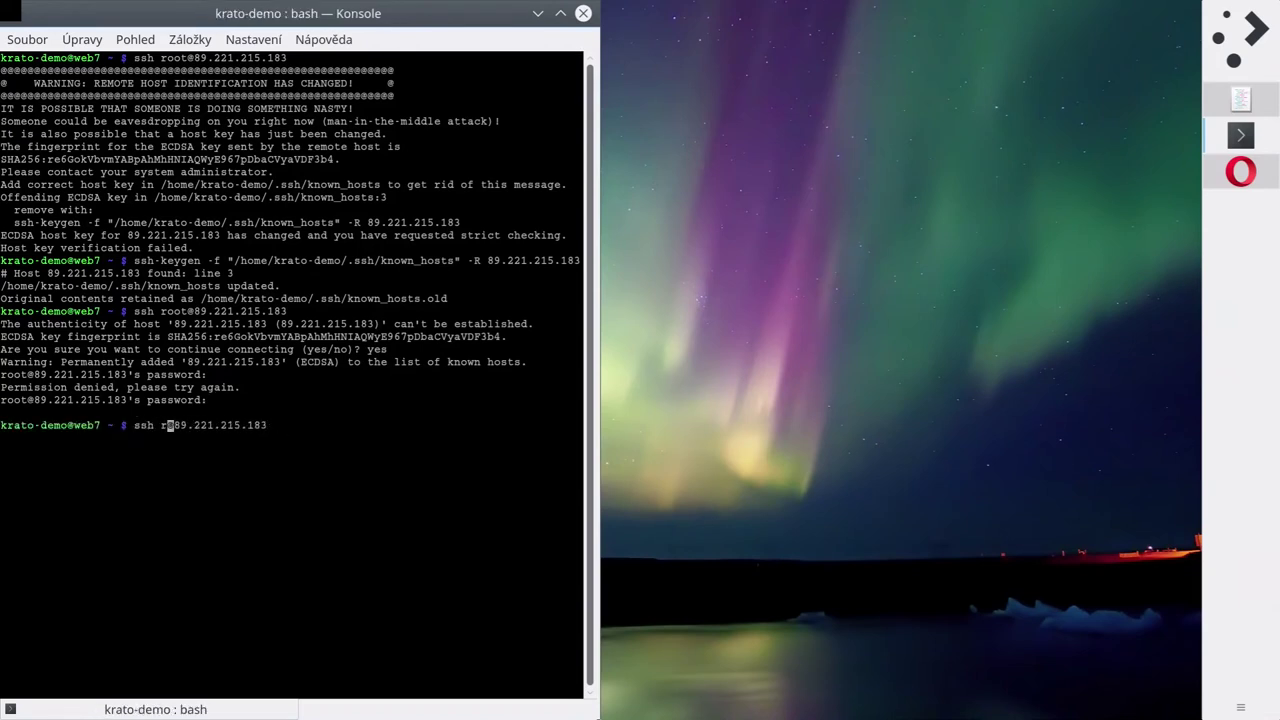
type("krato")
key("Return")
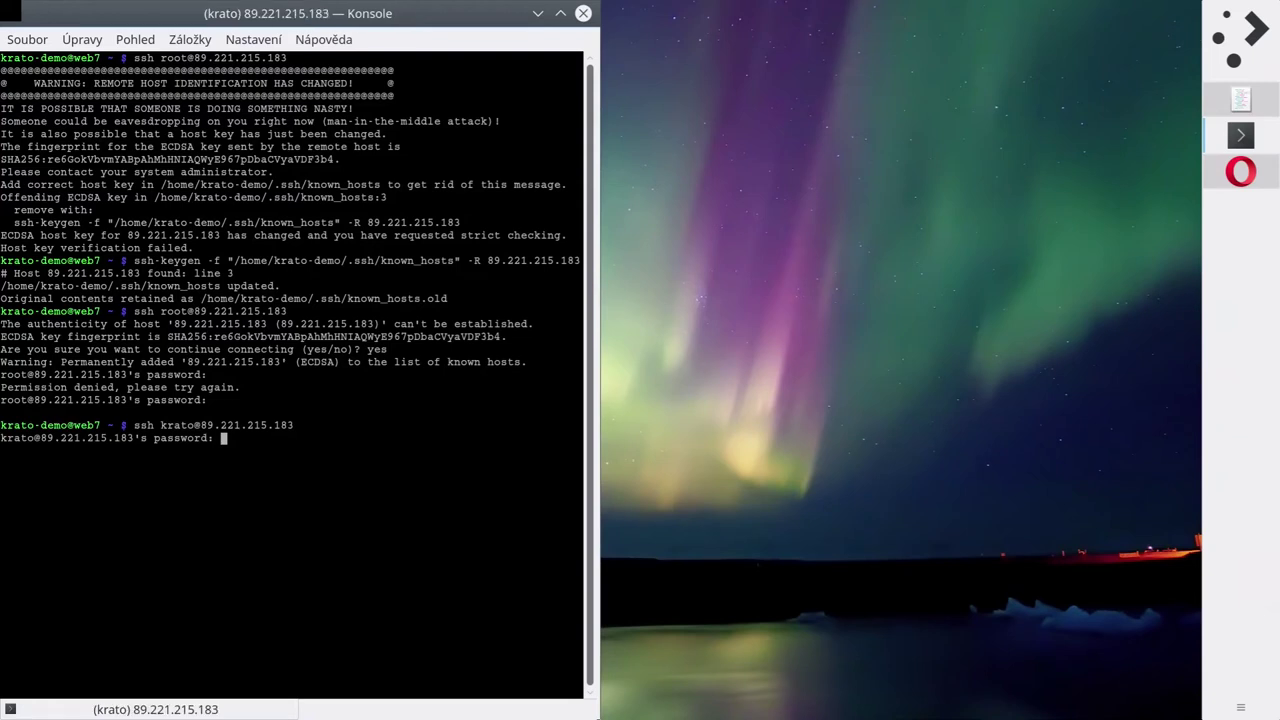
key("Return")
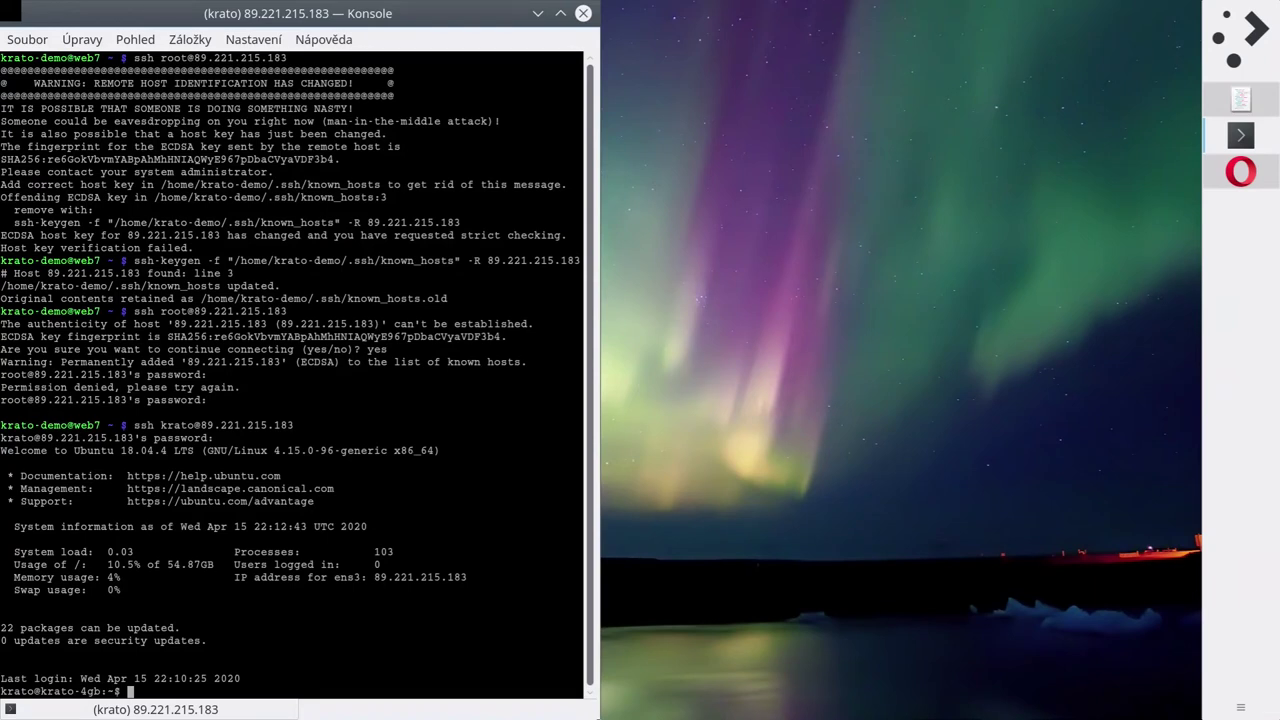
Switch to a root shell with sudo su, entering the password.
type("sudo")
type("su")
key("Return")
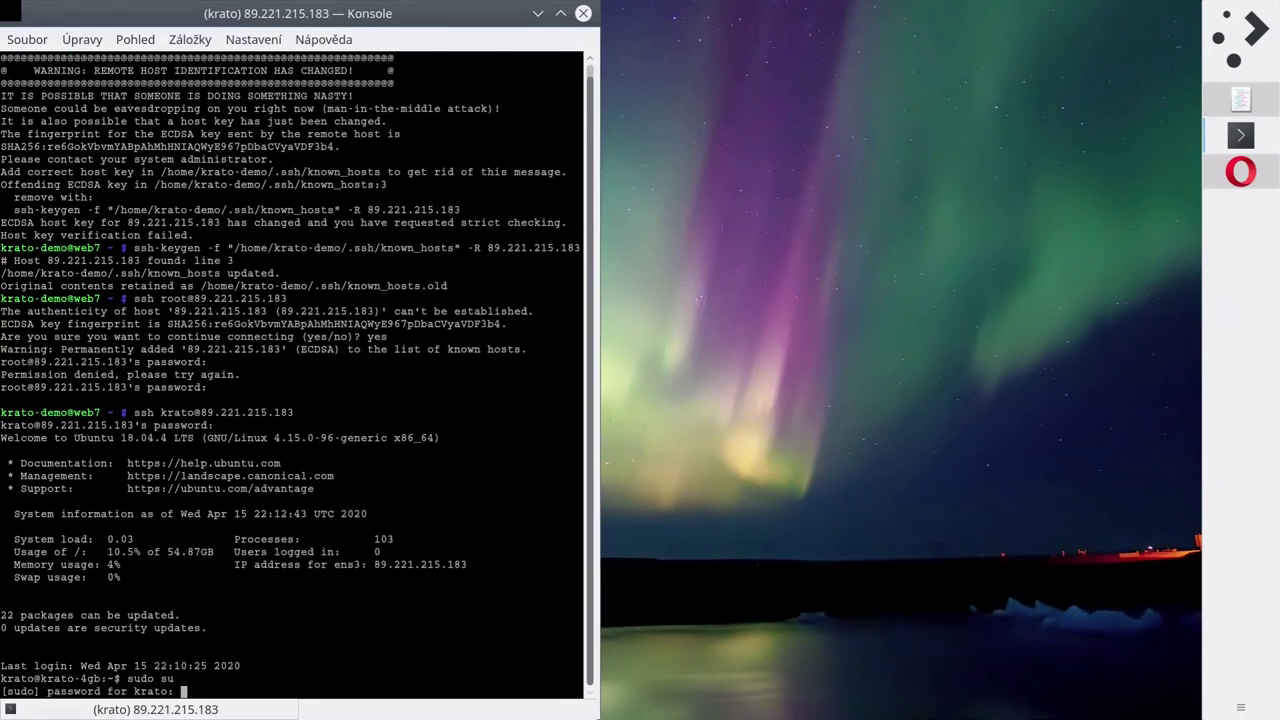
key("Return")
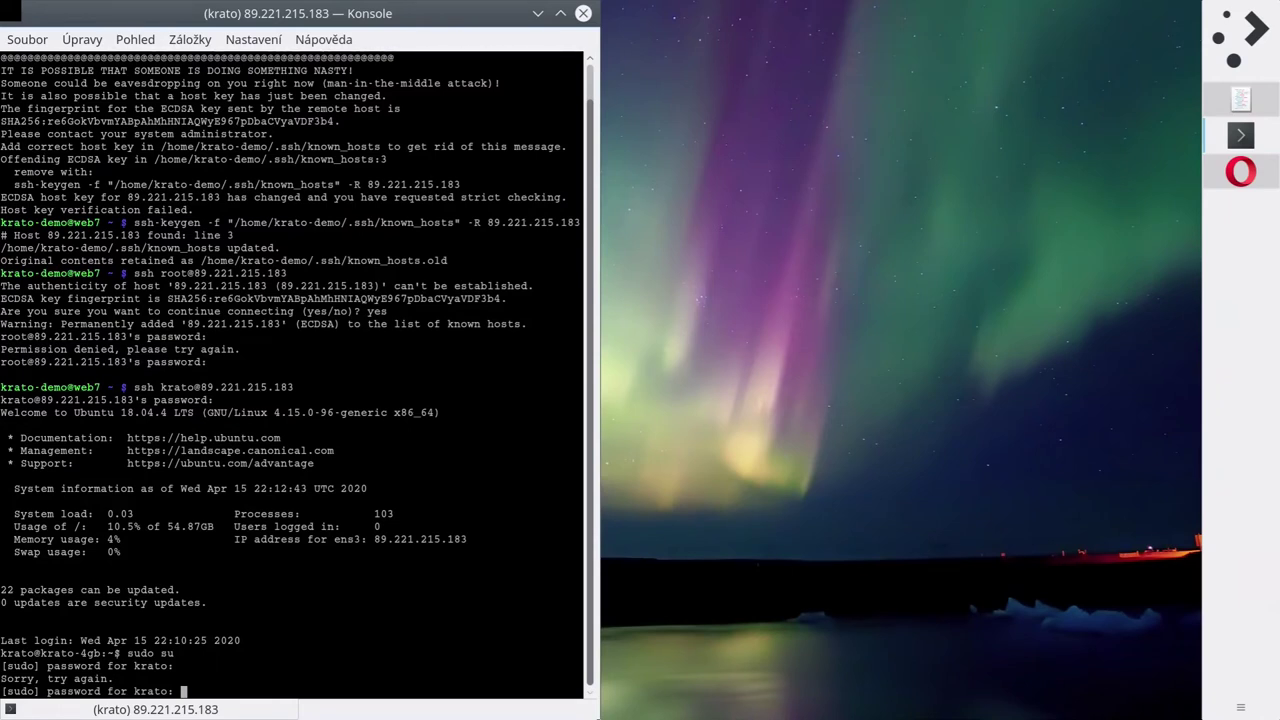
key("Return")
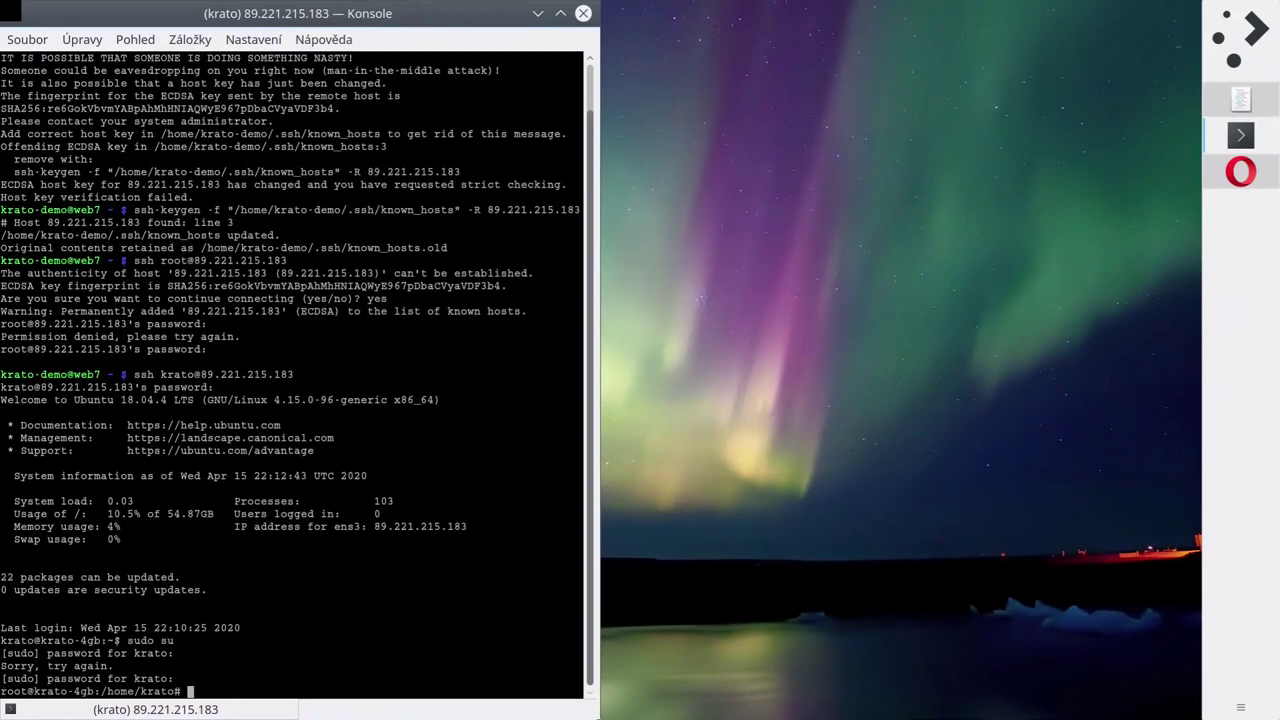
Go to root's home directory and list its contents.
type("cd")
key("Return")
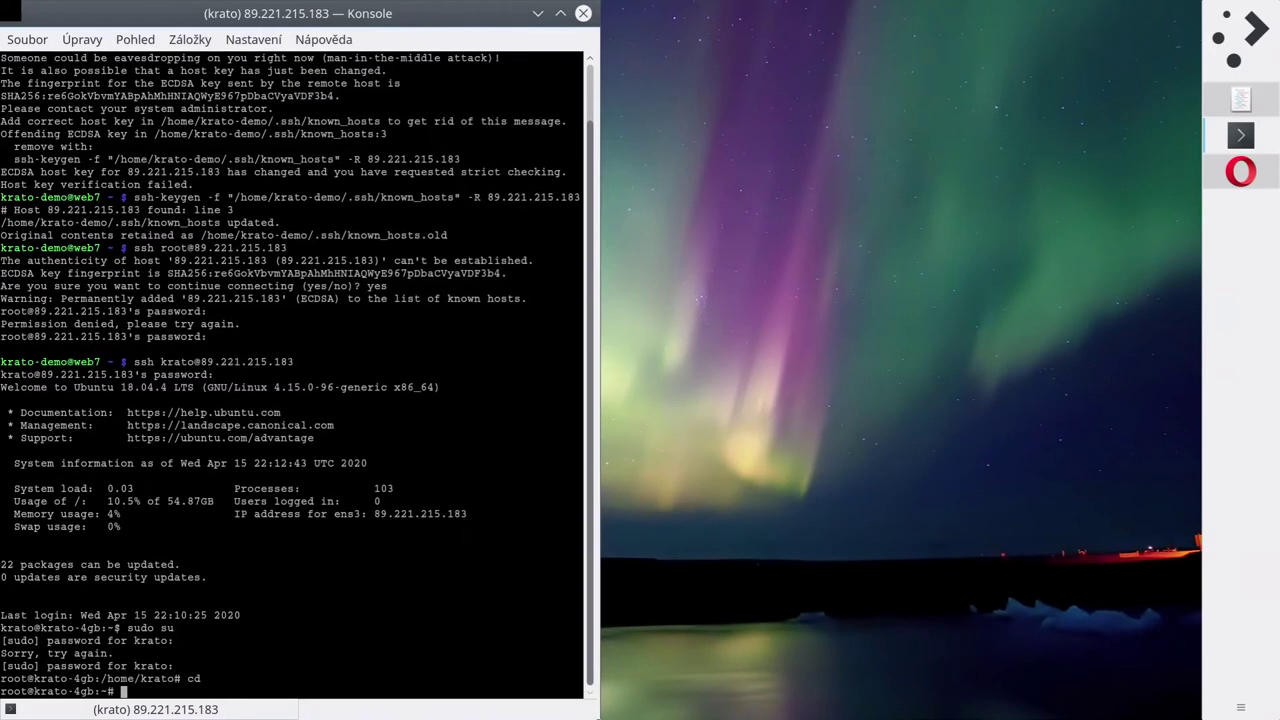
type("ls")
key("Return")
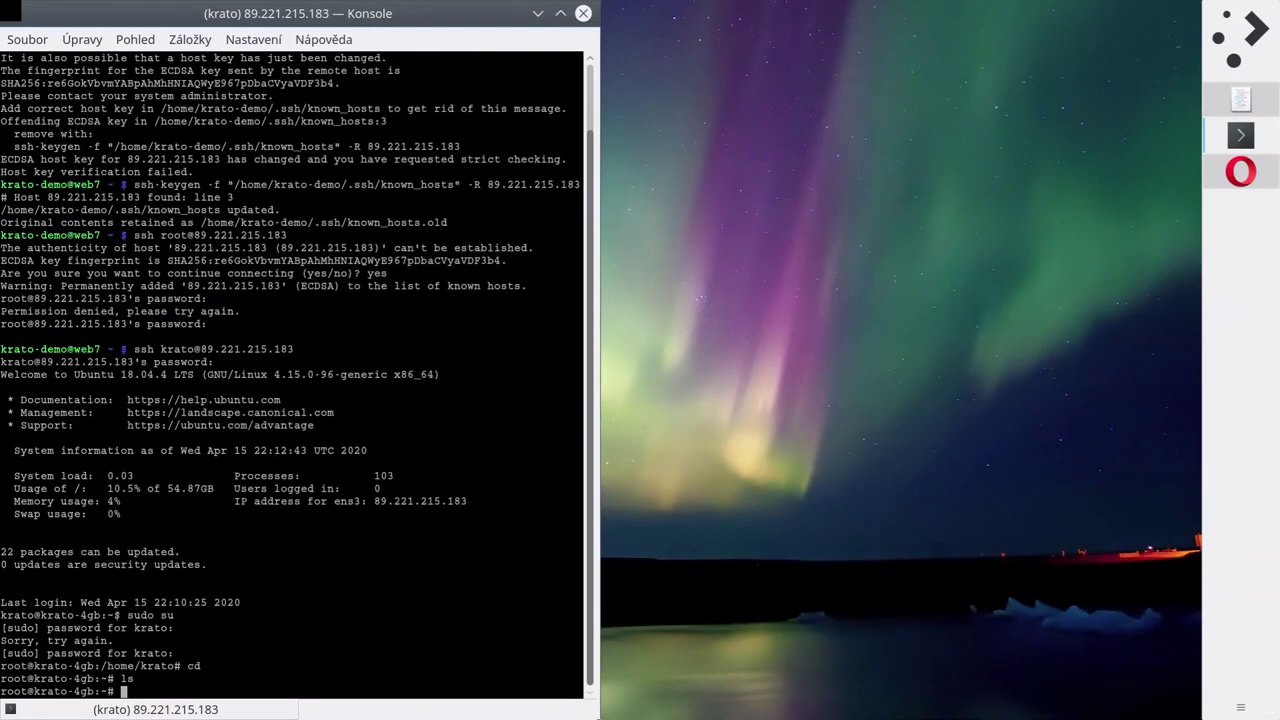
type("ls")
key("Return")
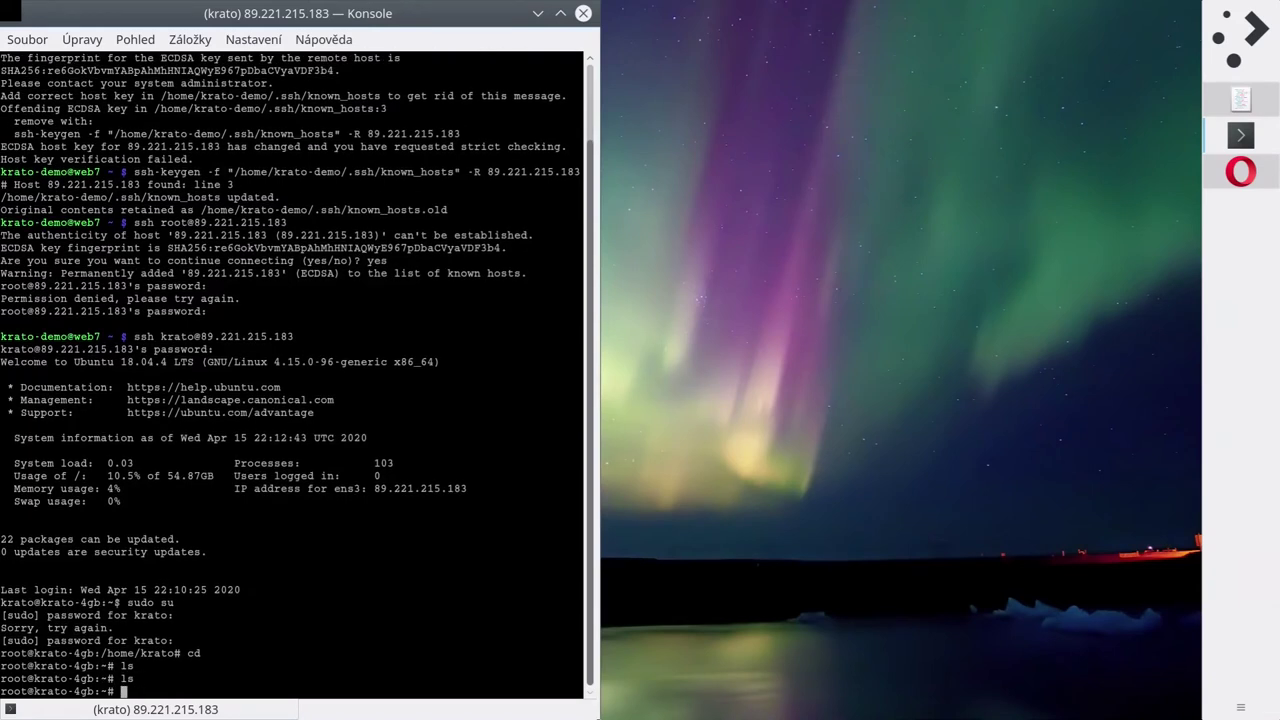
Check disk space with df -h /, memory with free -h, swap with swapon, then try mc.
type("df -h /")
key("Return")
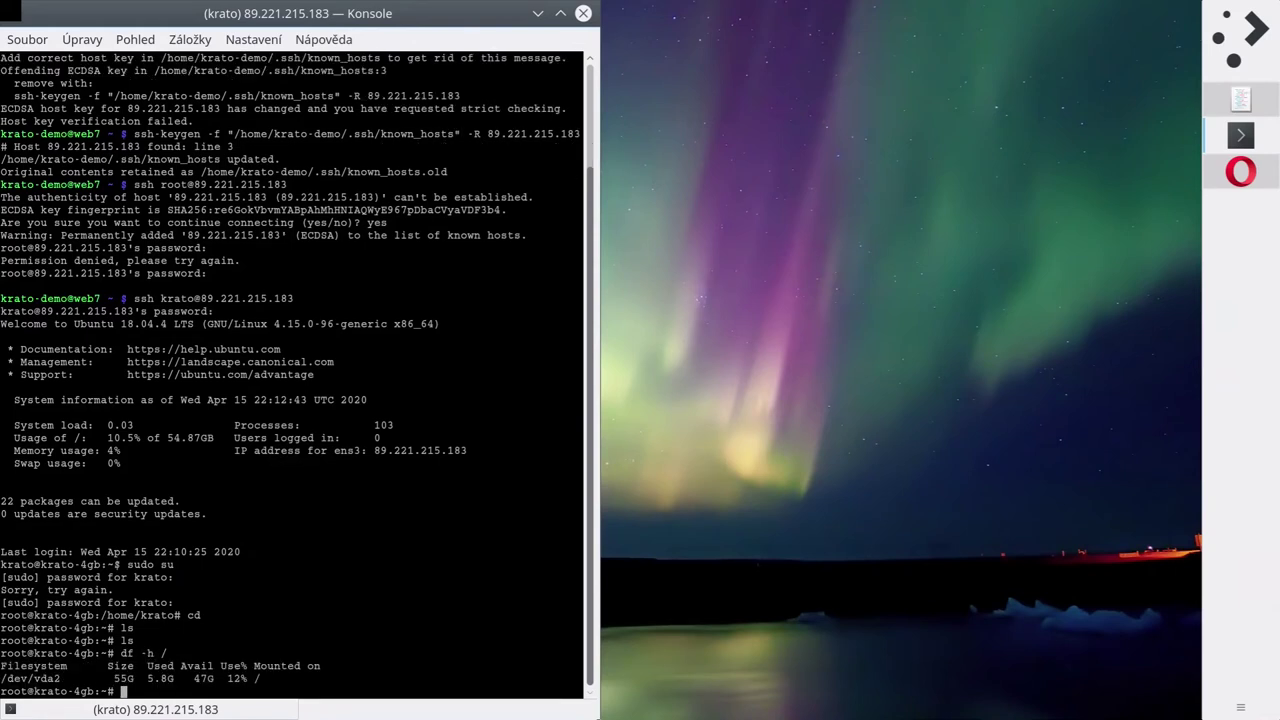
type("free -h")
key("Return")
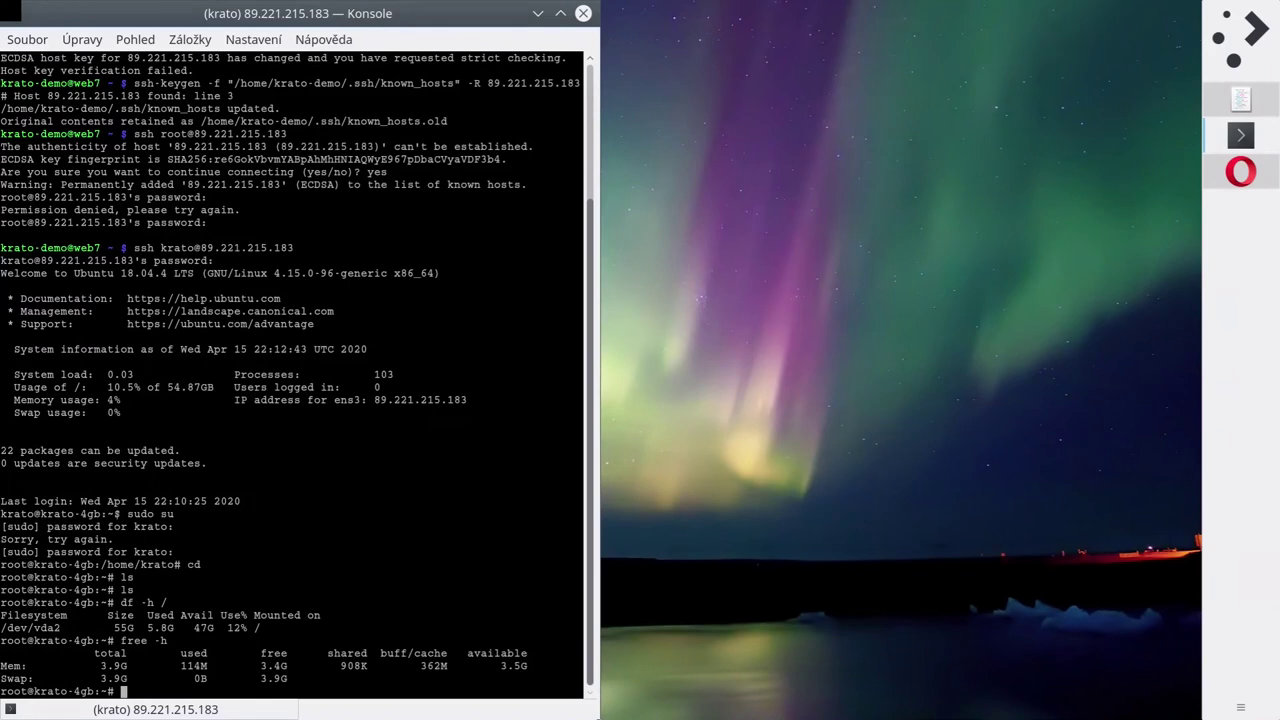
type("swapon")
key("Return")
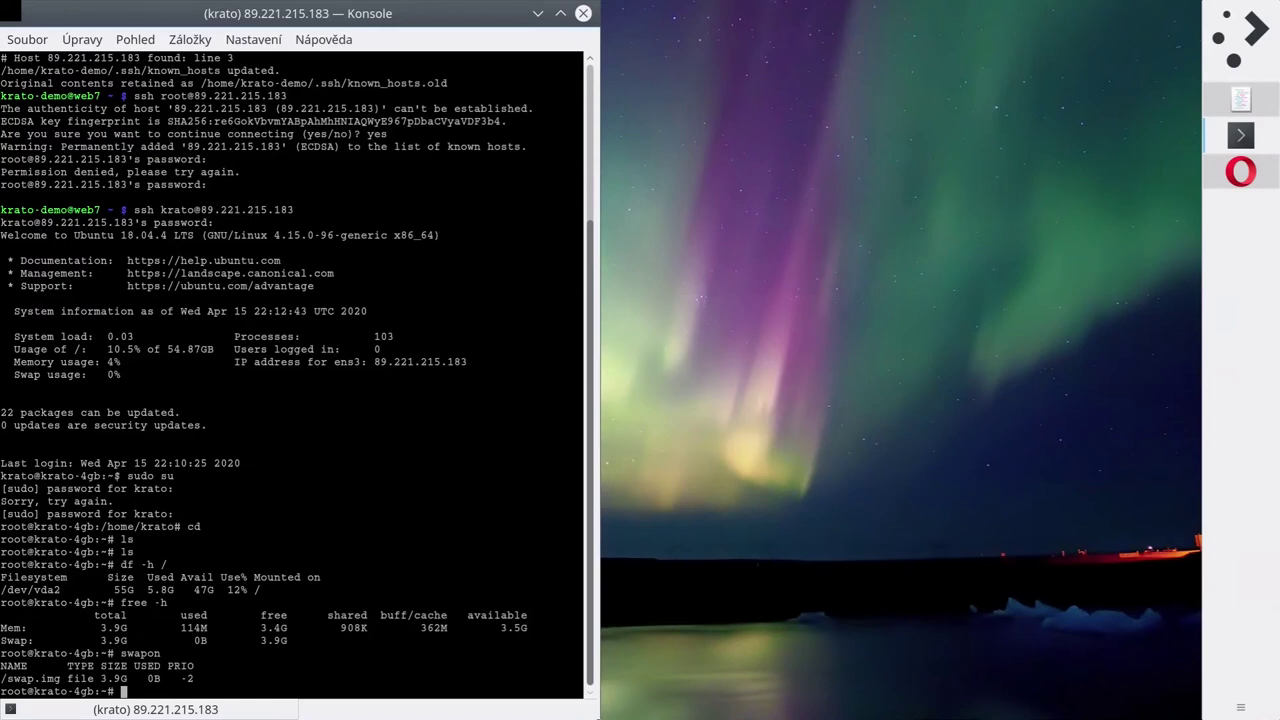
type("mc")
key("Return")
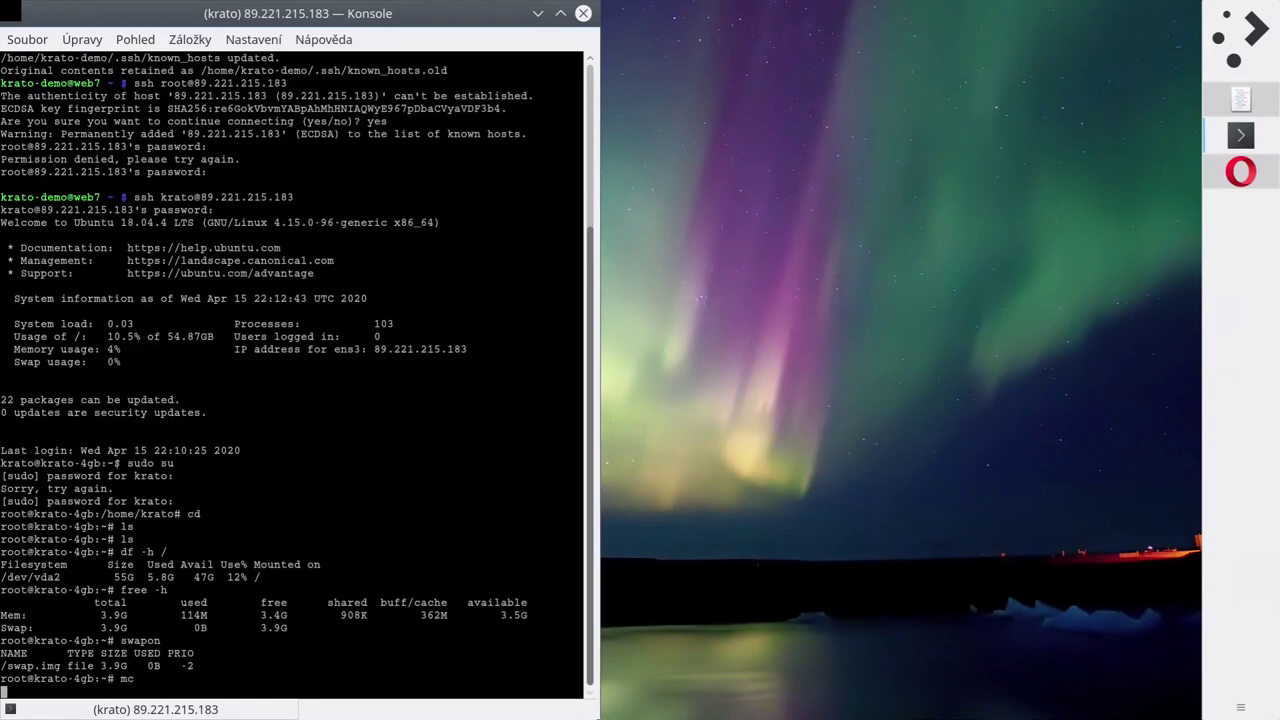
Refresh the VM's package lists with apt update.
type("apt ")
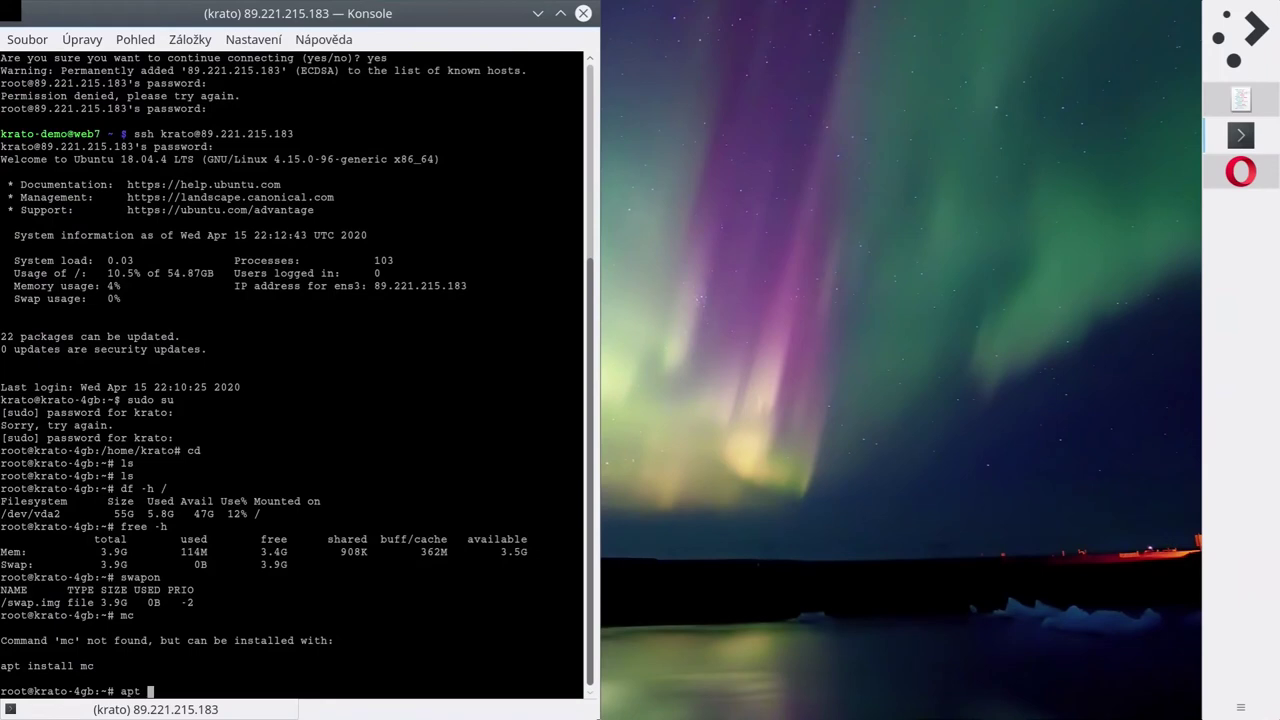
type("update")
key("Return")
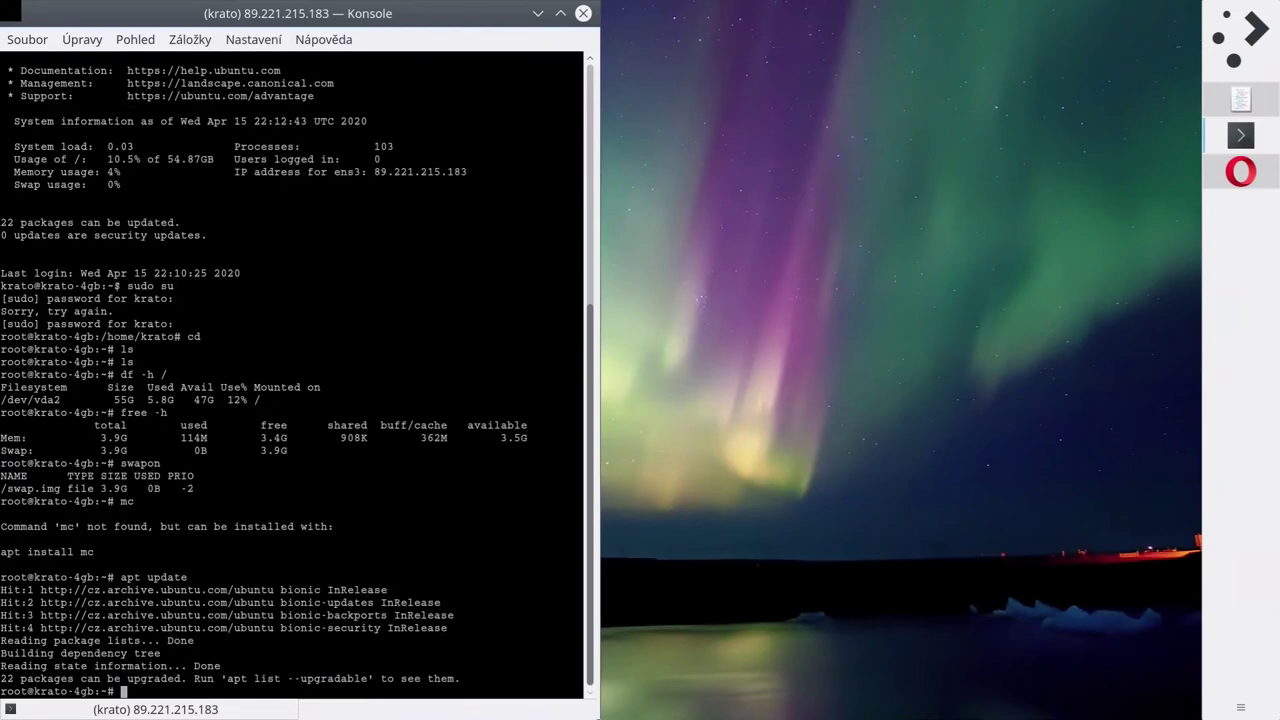
key("Up")
key("Down")
key("Up")
key("Down")
Install mc with apt install mc, confirming with Y, and start it.
type("apt install mc")
key("Return")
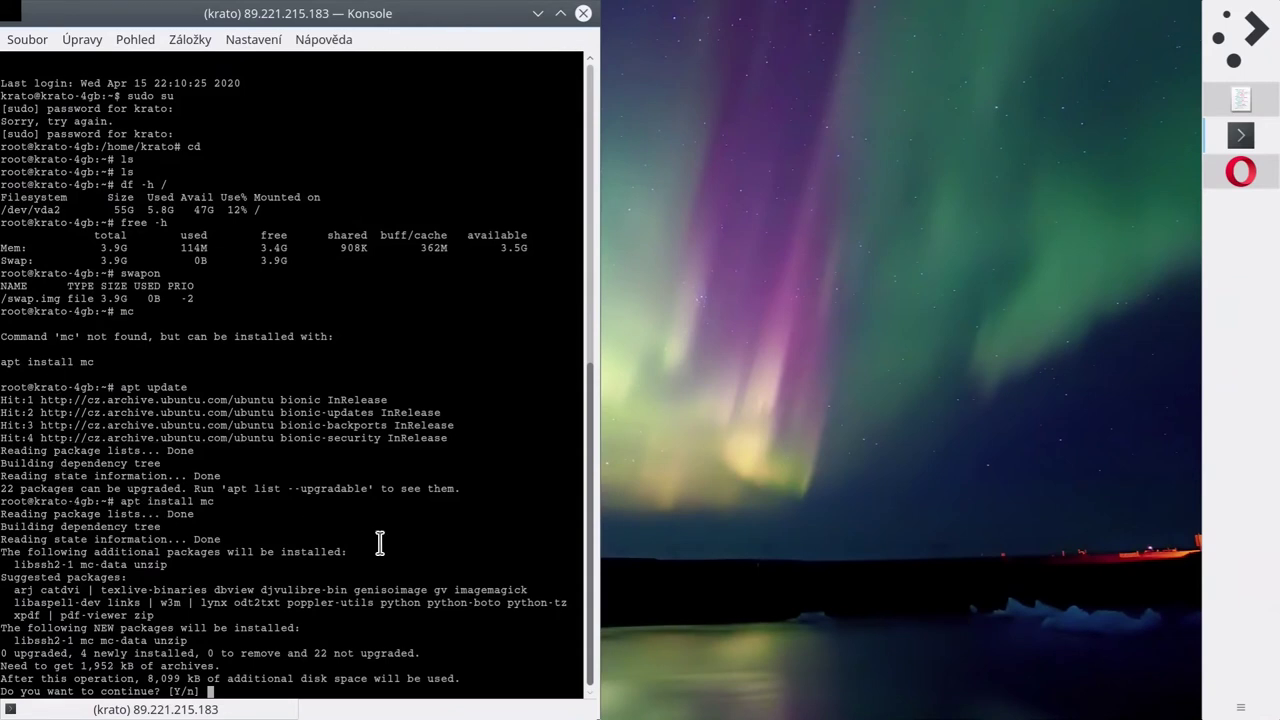
key("Return")
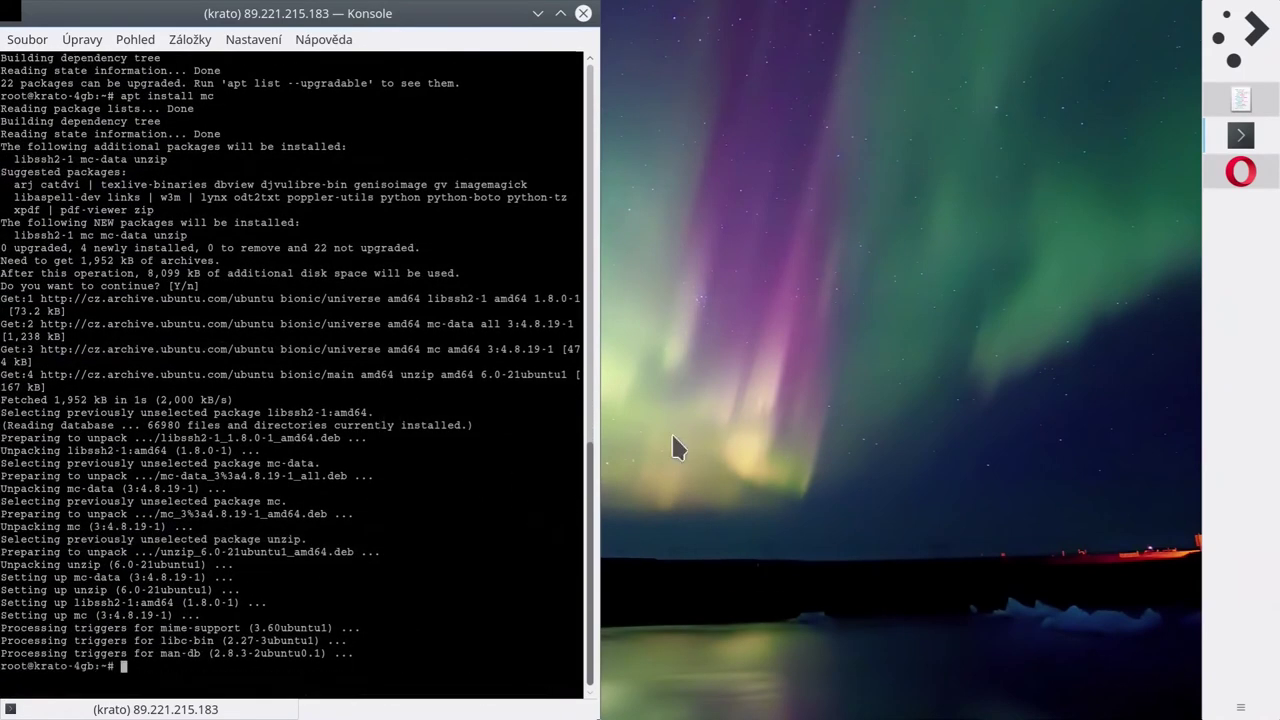
type("mc")
key("Return")
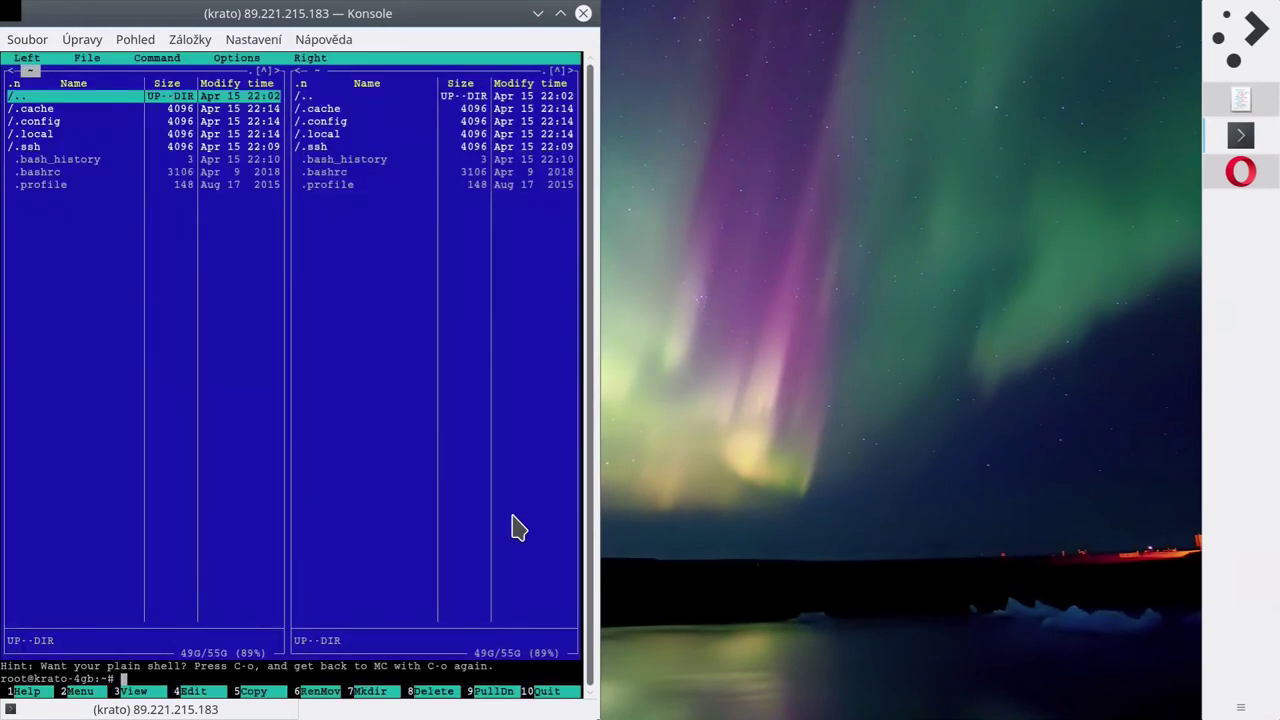
key("Return")
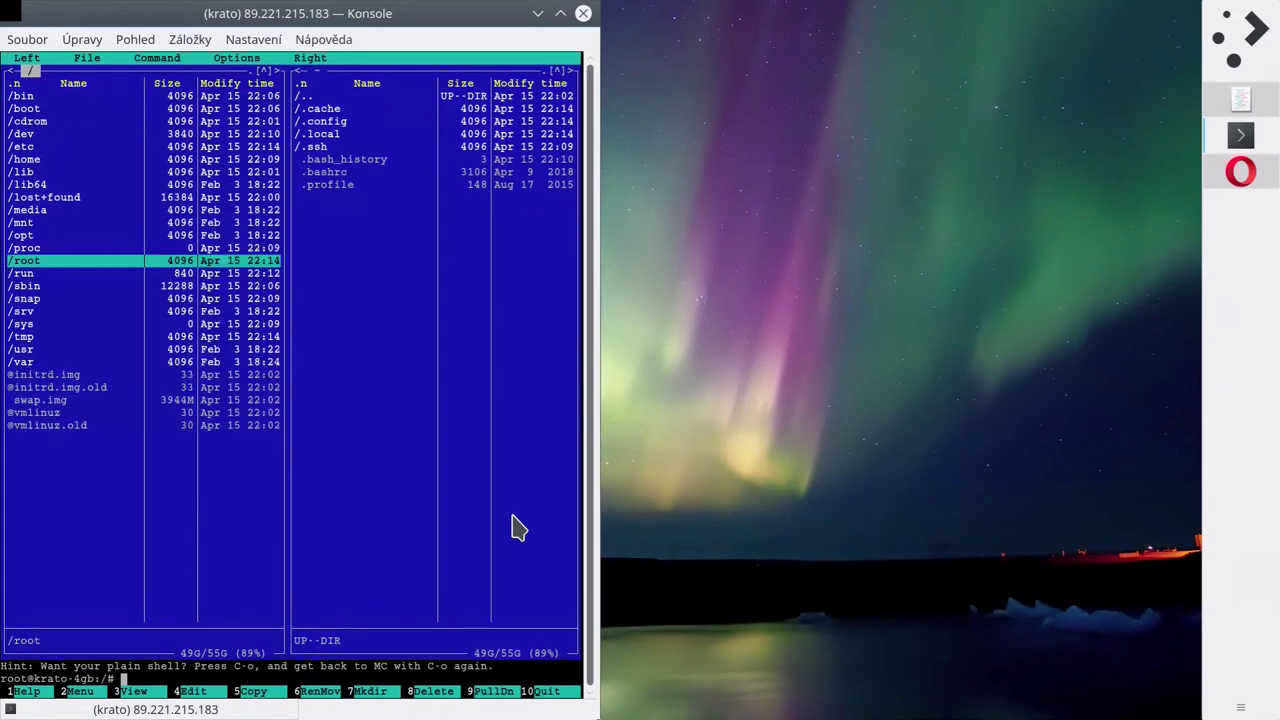
key("Down")
key("Down")
key("Down")
key("Down")
key("Down")
key("Down")
key("Down")
key("Down")
key("Down")
key("Down")
key("Down")
key("Down")
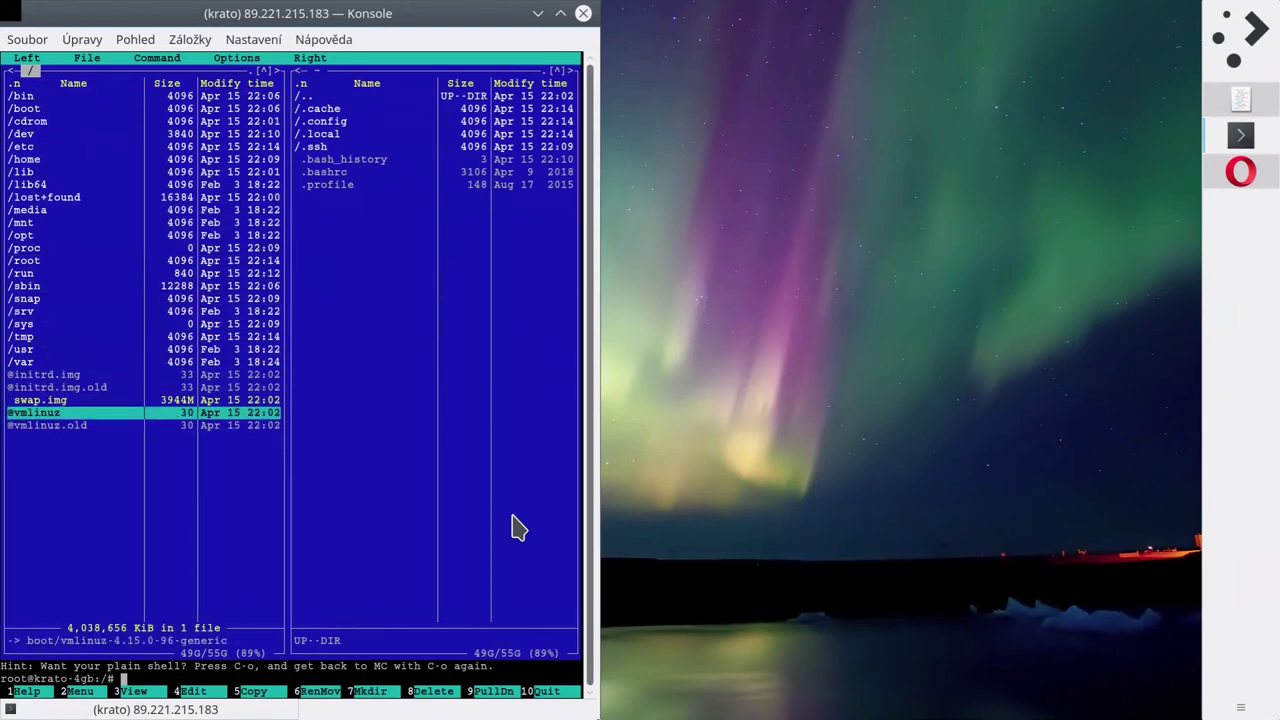
key("Up")
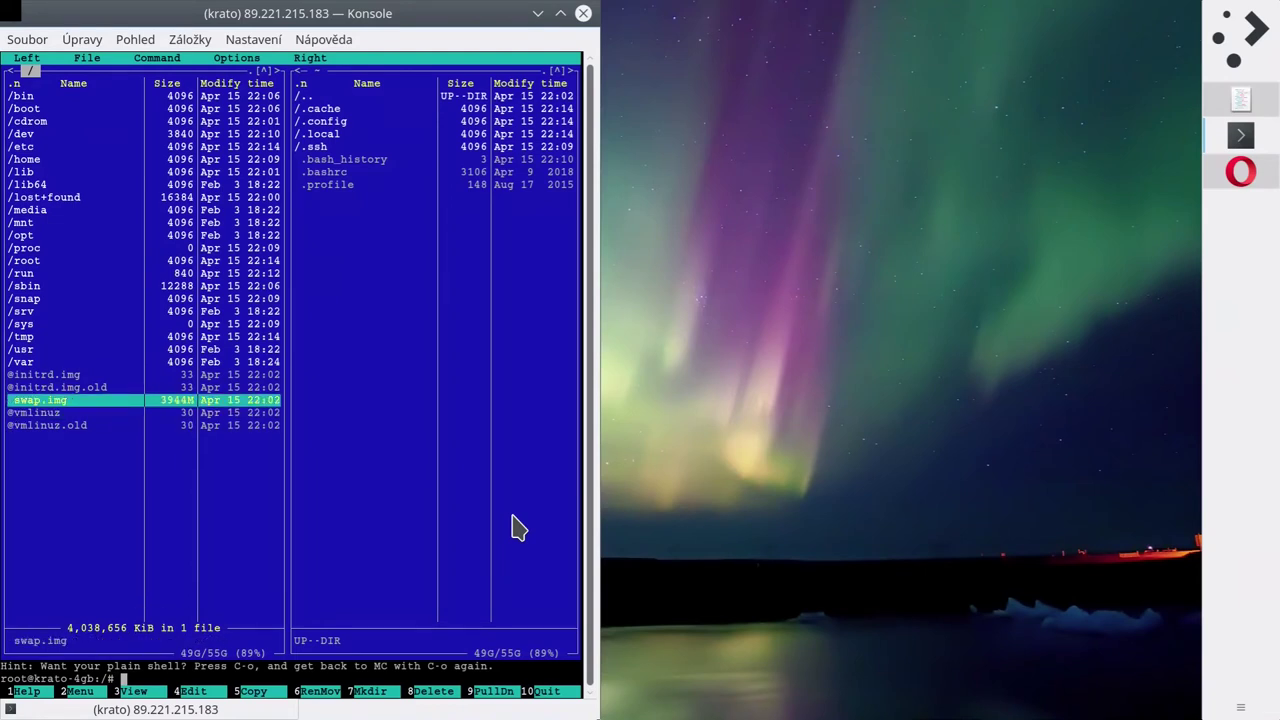
key("Insert")
key("Home")
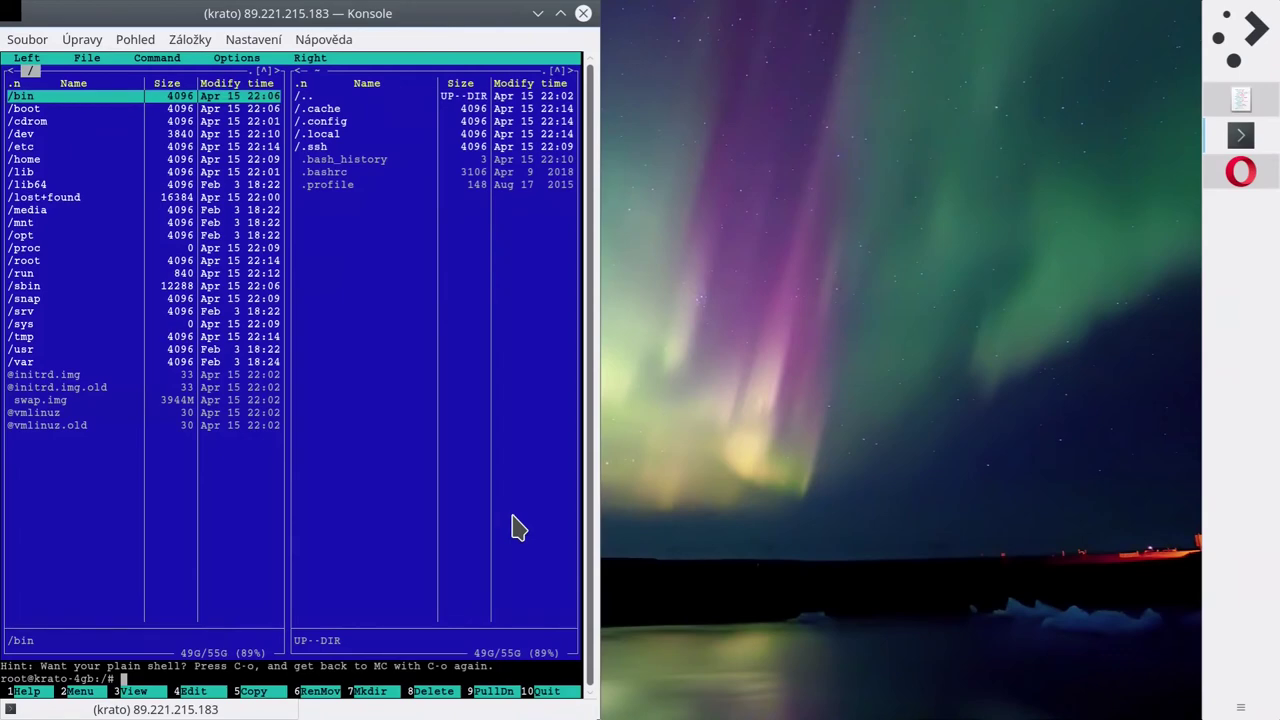
key("F10")
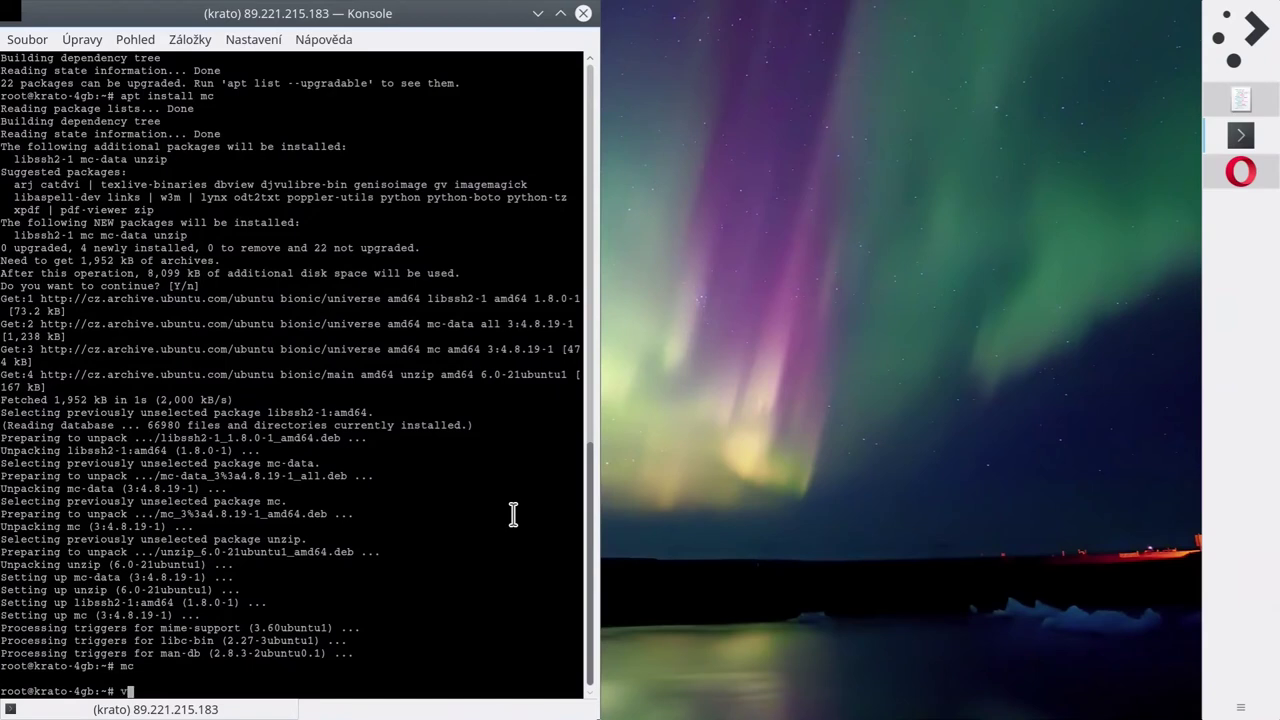
Open /etc/fstab in nano and move to the empty line below /swap.img.
type("nano /etc/fstab")
key("Return")
key("Down")
key("Down")
key("Down")
key("Down")
key("Down")
key("Down")
key("Down")
key("Down")
key("Down")
key("Down")
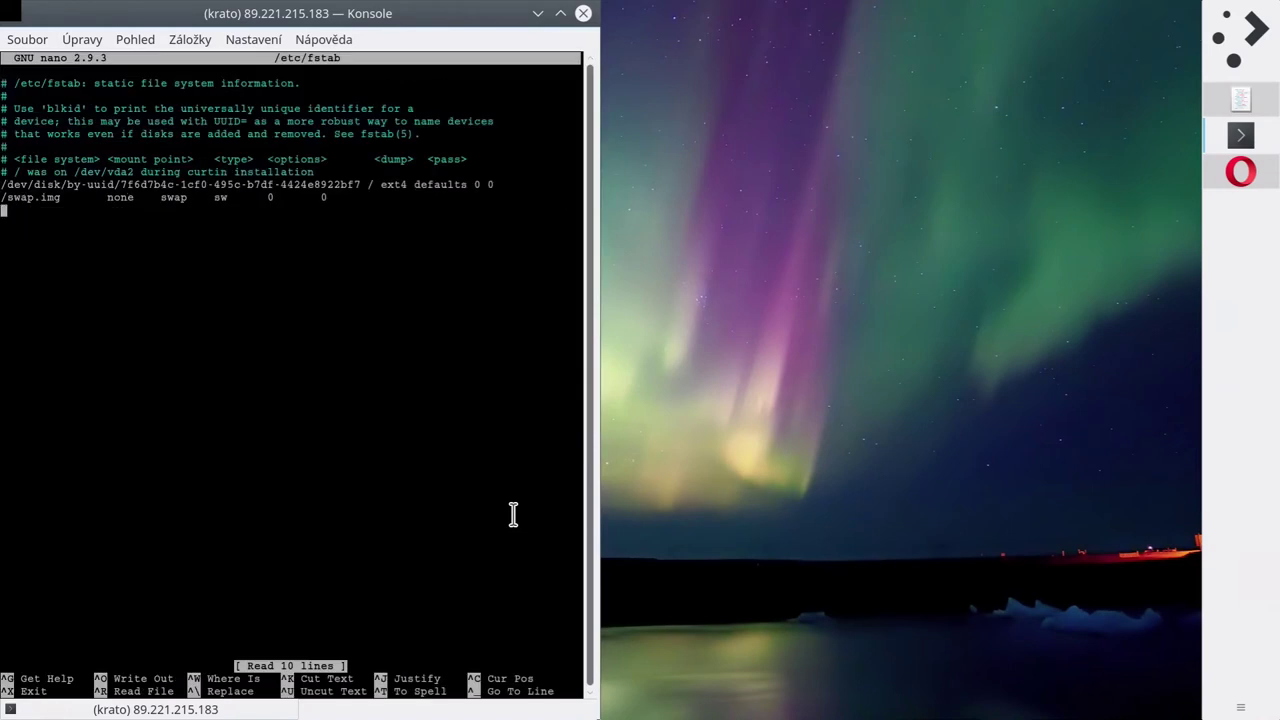
key("Up")
key("Up")
key("Right")
key("Right")
key("Right")
key("Right")
key("Right")
key("Right")
key("Right")
key("Right")
key("Right")
key("Right")
key("Right")
key("Right")
key("Right")
key("Right")
key("Right")
key("Right")
key("Right")
key("Right")
key("Right")
key("Right")
key("Right")
key("Right")
key("Right")
key("Right")
key("Right")
key("Right")
key("Right")
key("Right")
key("Right")
key("Right")
key("Right")
key("Right")
key("Right")
key("Right")
key("Right")
key("Right")
key("Right")
key("Right")
key("Right")
key("Right")
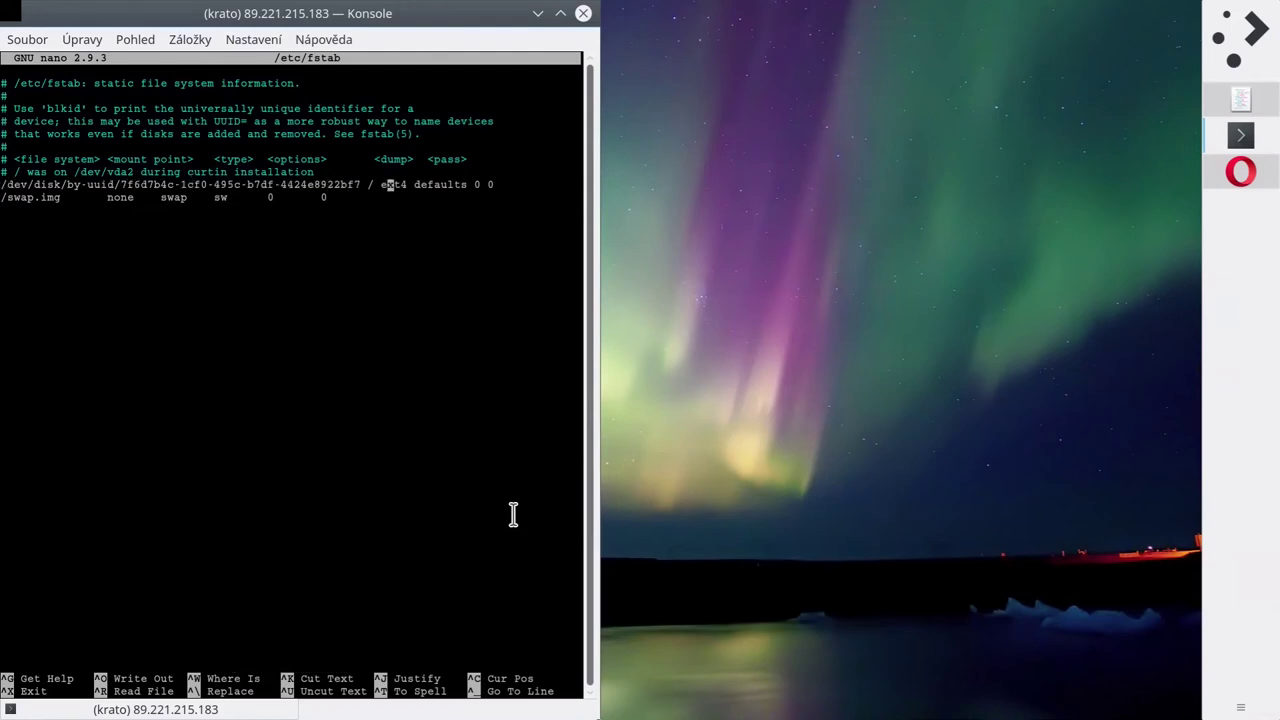
key("Down")
key("Left")
key("Left")
key("Left")
key("Left")
key("Left")
key("Left")
key("Left")
key("Left")
key("Left")
key("Left")
key("Left")
key("Left")
key("Left")
key("Left")
key("Left")
key("Left")
key("Left")
key("Left")
key("Left")
key("Left")
key("Left")
key("Left")
key("Left")
key("Left")
key("Left")
key("Left")
key("Down")
key("Down")
Add the line '/swap2.img none swap sw 0 0' to /etc/fstab.
type("/swap2.img")
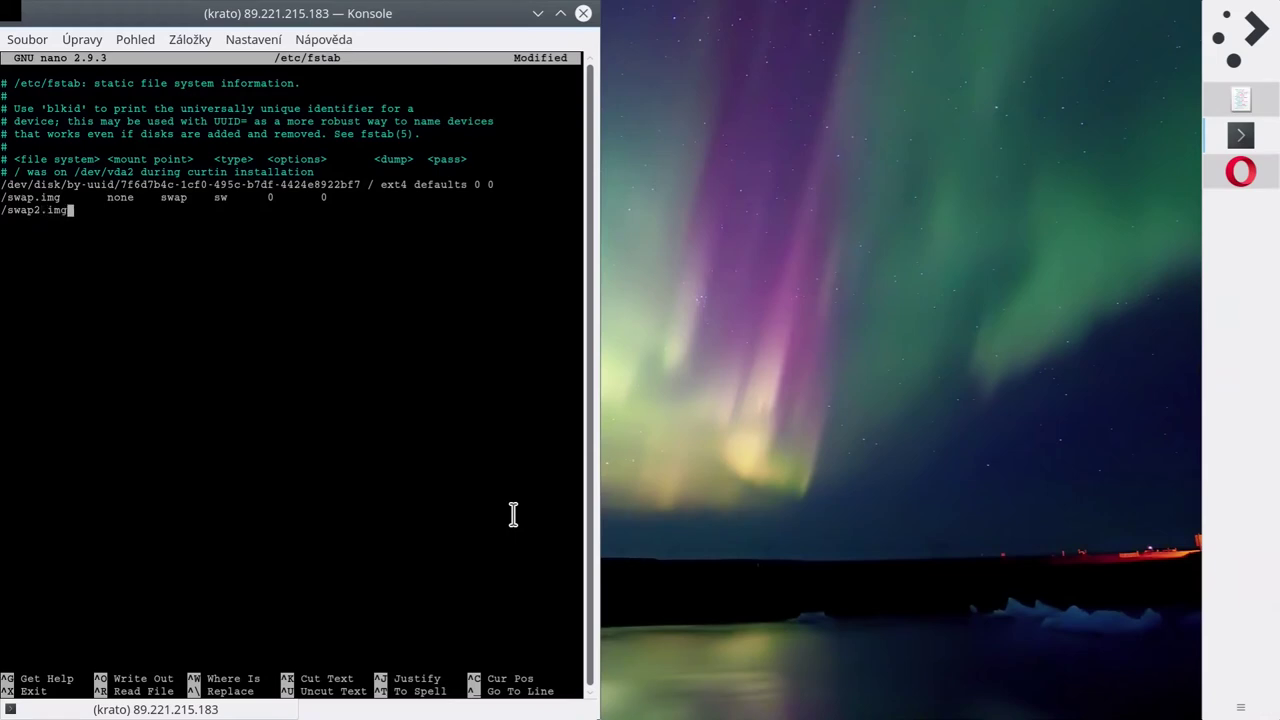
key("Left")
key("Left")
key("Left")
key("Left")
key("BackSpace")
type("file091")
key("BackSpace")
key("BackSpace")
key("BackSpace")
key("BackSpace")
key("BackSpace")
key("BackSpace")
key("BackSpace")
type("2")
key("End")
type("none    swap")
type("sw      0       0")
key("Return")
Save /etc/fstab and exit nano.
key("ctrl+x")
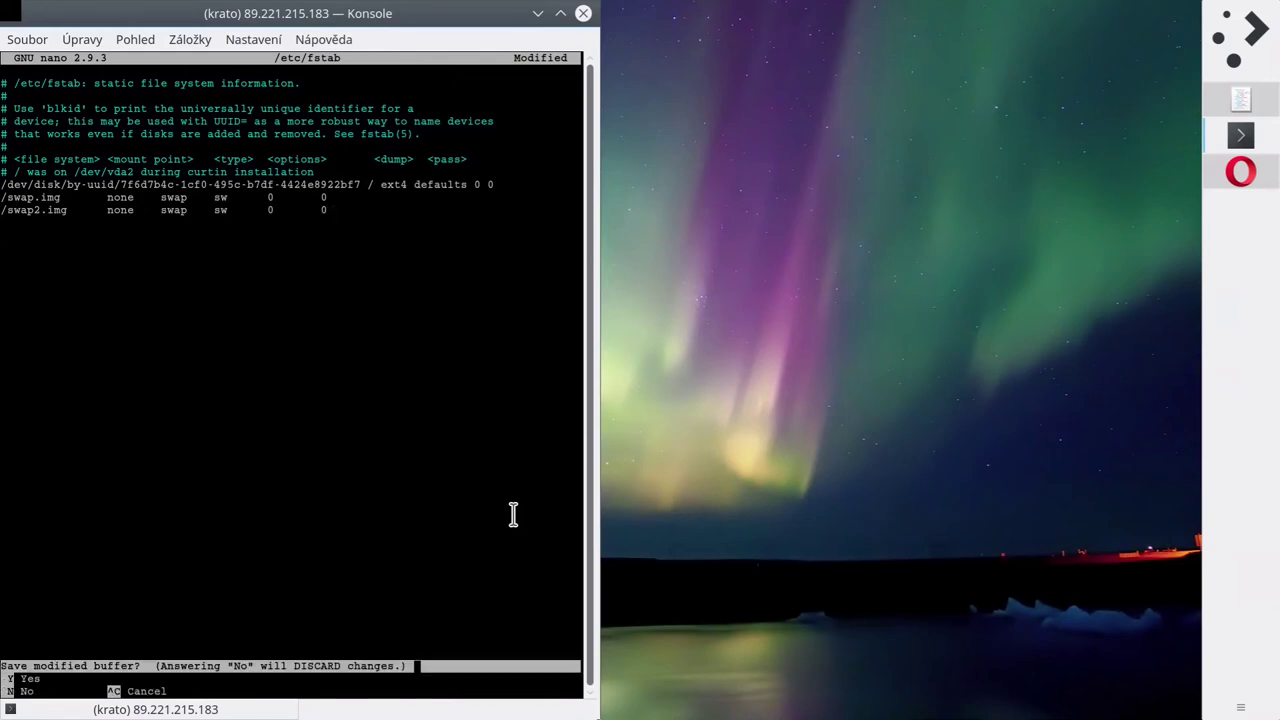
key("y")
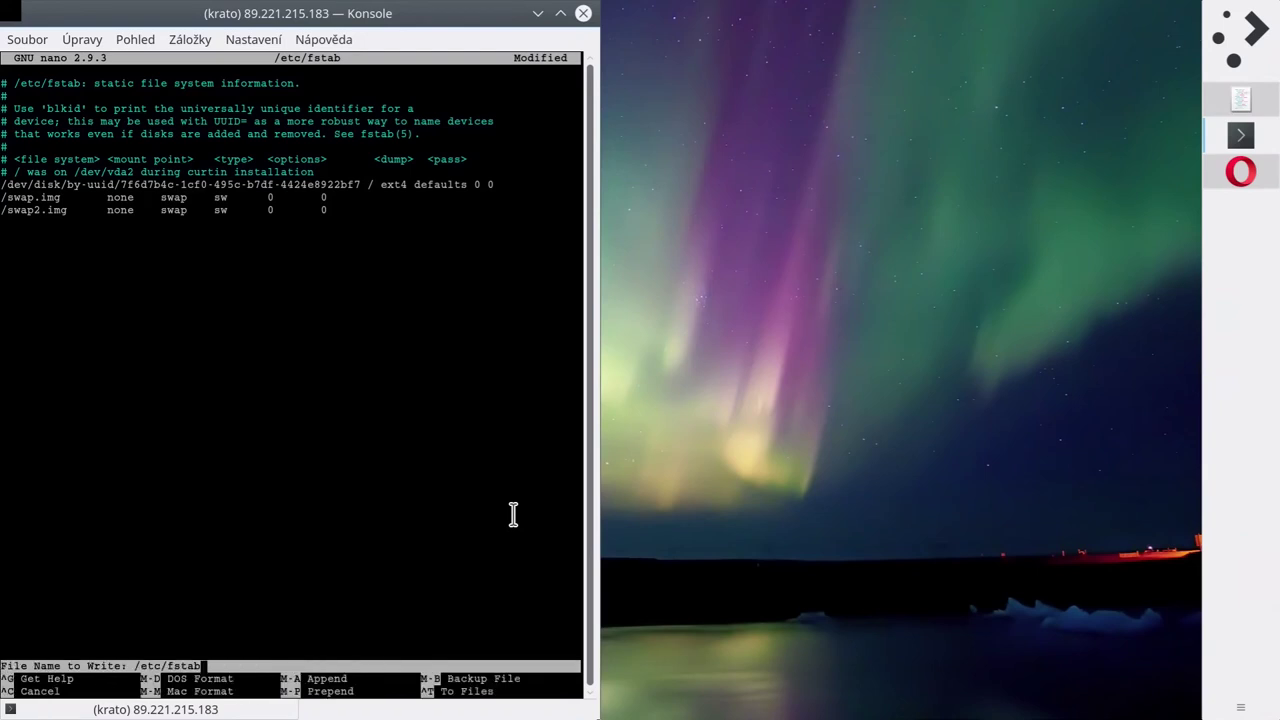
key("Return")
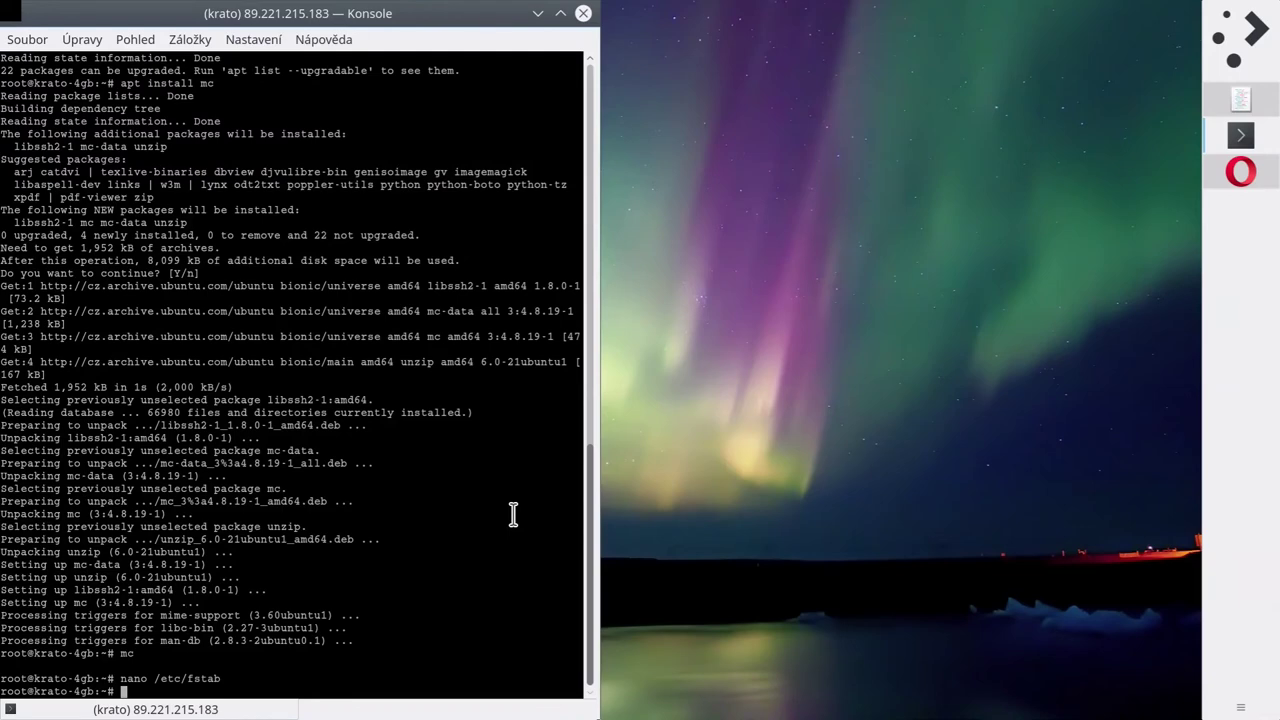
Recheck /etc/fstab in nano, then clear the terminal screen.
key("Up")
key("Return")
key("ctrl+x")
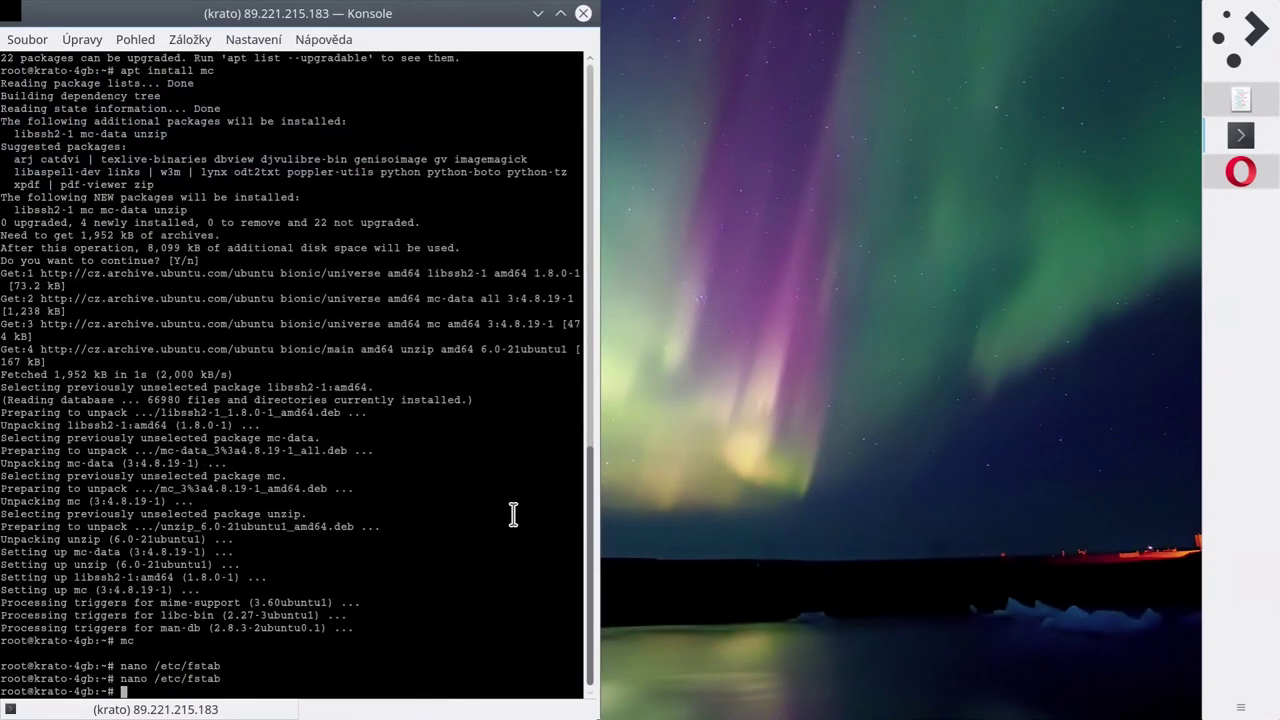
type("dd if=")
key("BackSpace")
key("BackSpace")
key("BackSpace")
key("BackSpace")
key("BackSpace")
key("BackSpace")
type("truncate")
key("BackSpace")
key("BackSpace")
key("BackSpace")
key("BackSpace")
key("BackSpace")
key("BackSpace")
key("BackSpace")
key("BackSpace")
key("BackSpace")
type("clear")
key("Return")
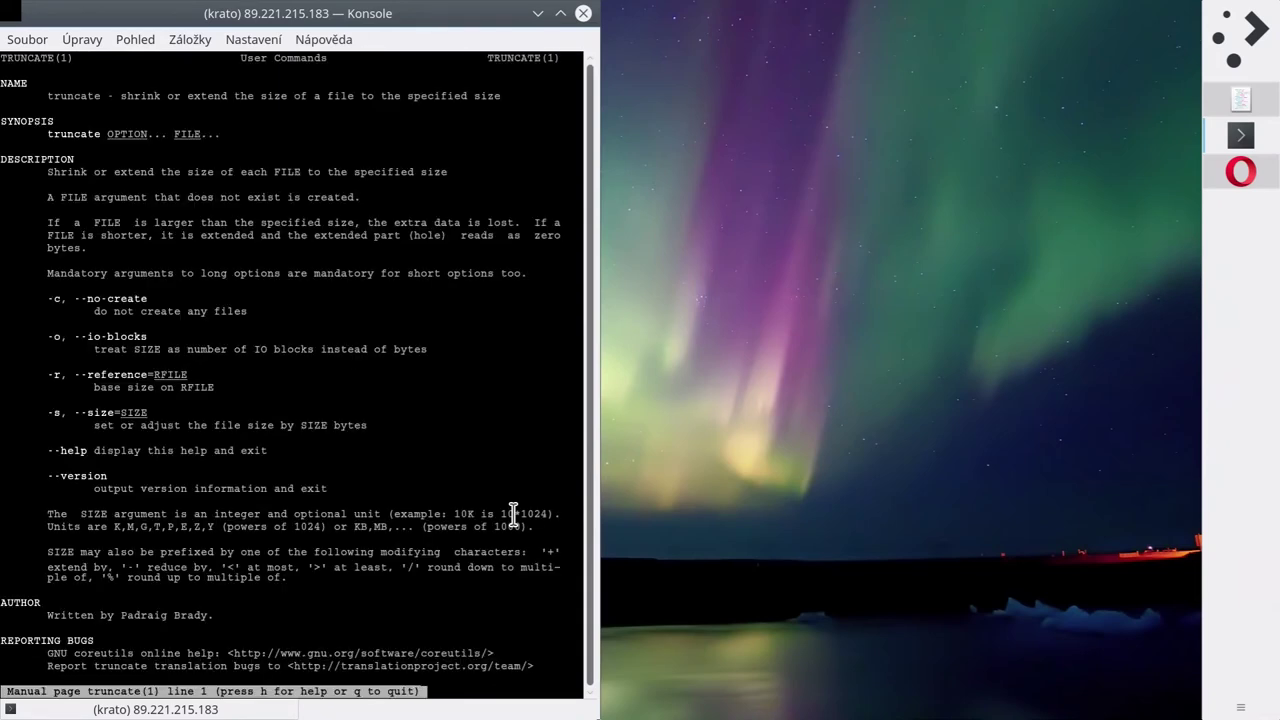
Try out the truncate --size 1g/1G argument, then cancel the unfinished command.
type("q")
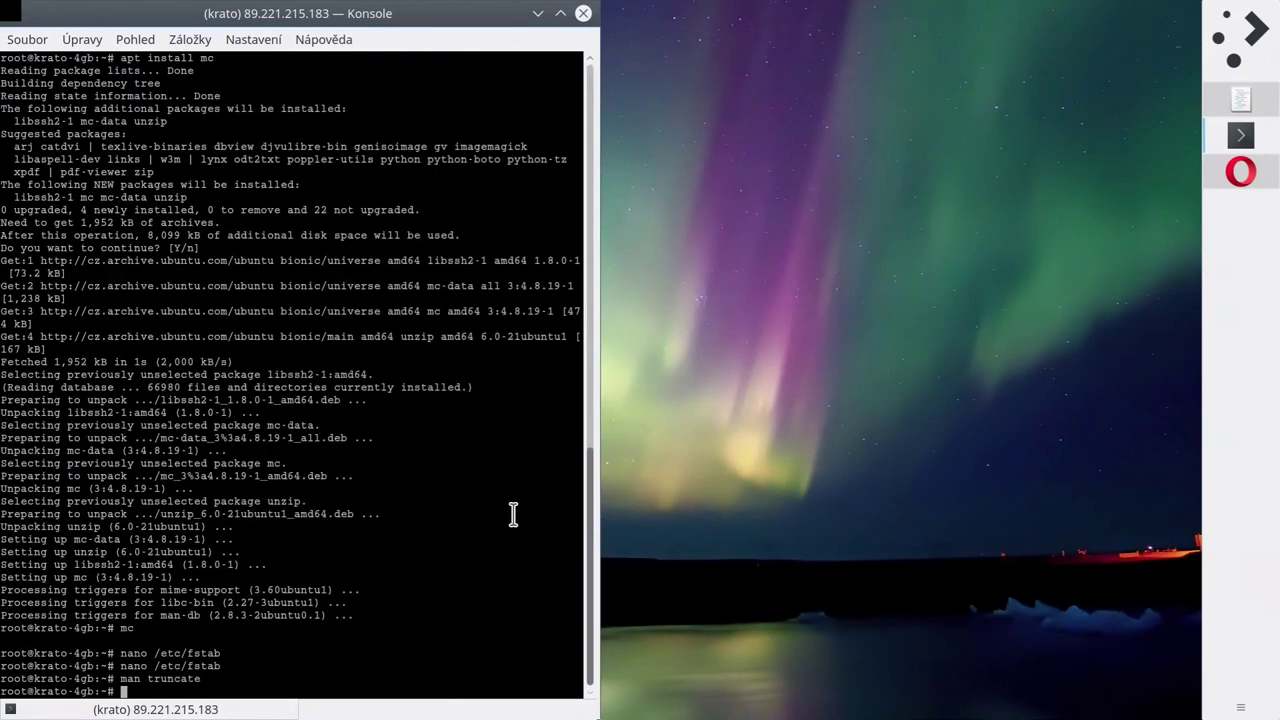
type("truncate --size 1g")
key("BackSpace")
type("G")
key("BackSpace")
type("g")
key("Return")
key("Up")
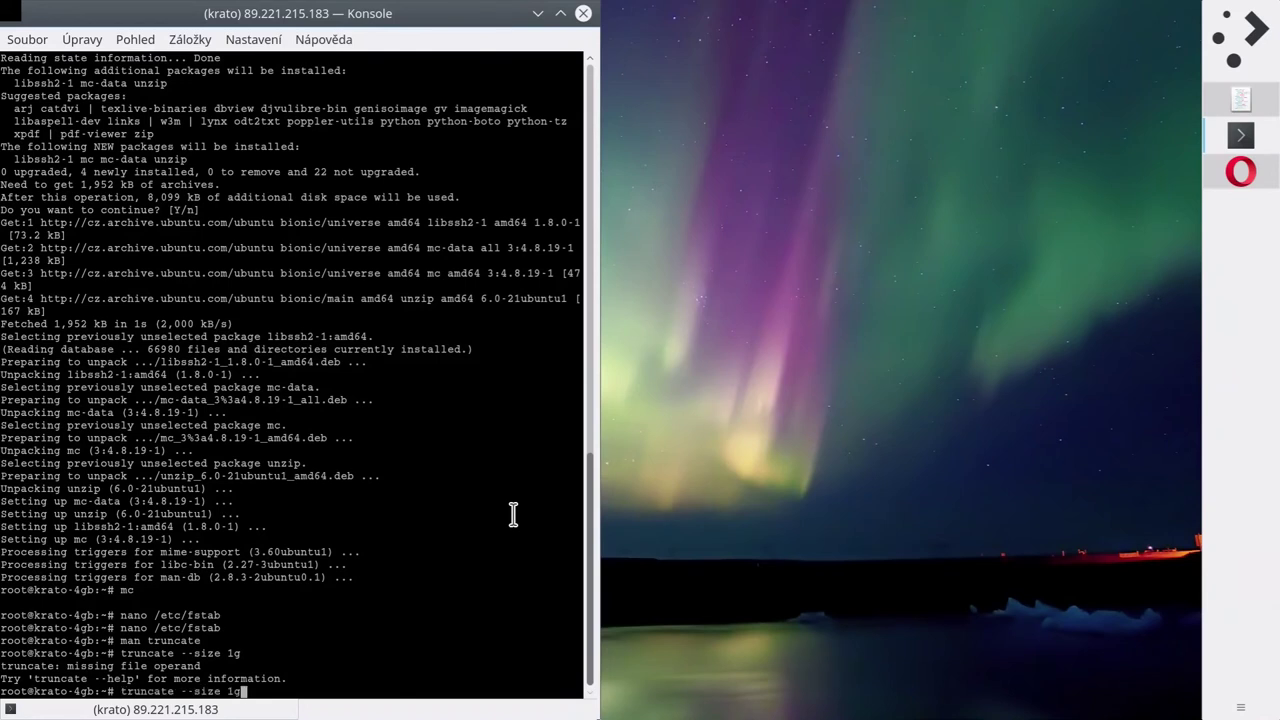
key("BackSpace")
type("G /swap")
key("ctrl+c")
Review /etc/fstab again, then run truncate --size 1g /swap2.img to create the file.
key("Up")
key("Up")
key("Up")
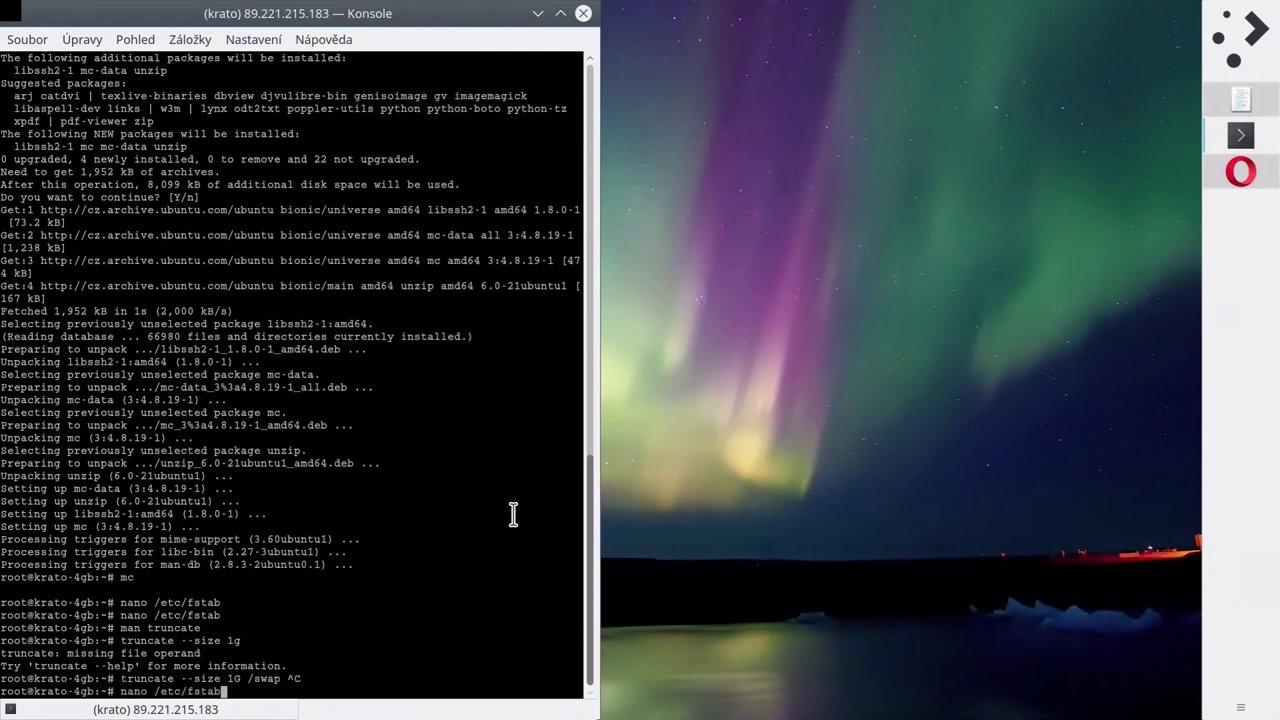
key("Return")
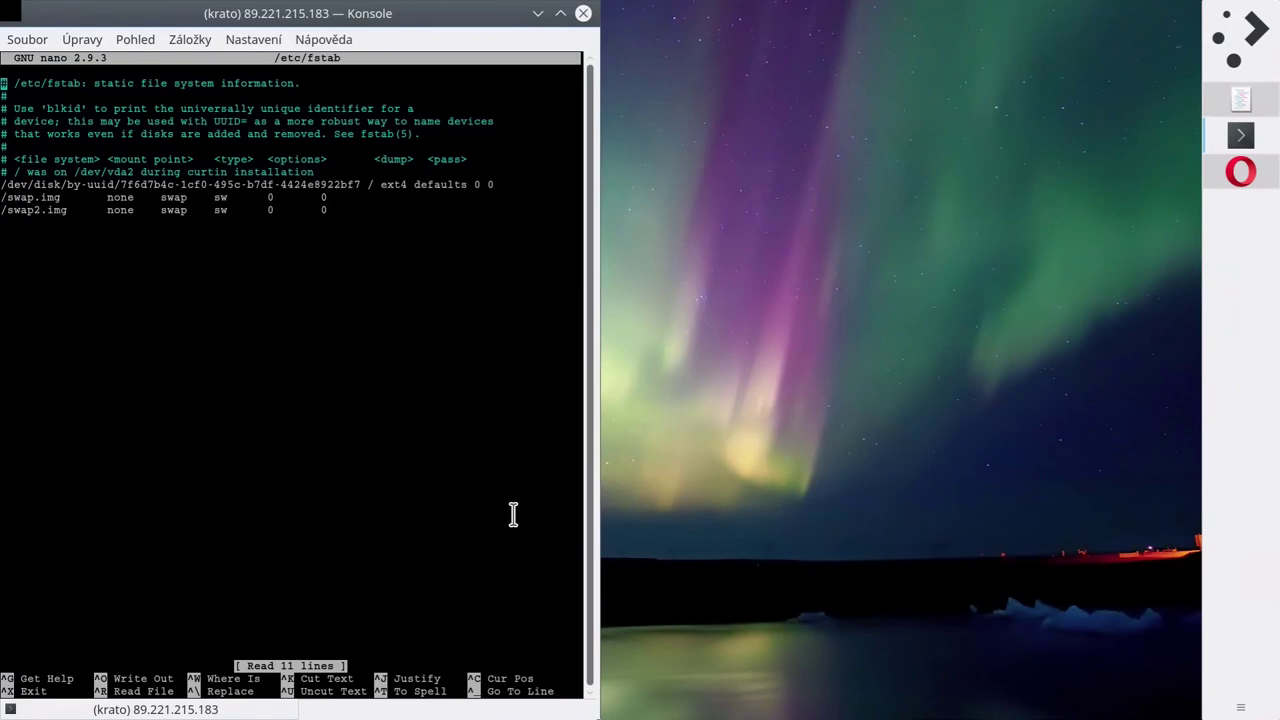
key("ctrl+x")
key("Up")
key("Up")
key("Down")
key("Up")
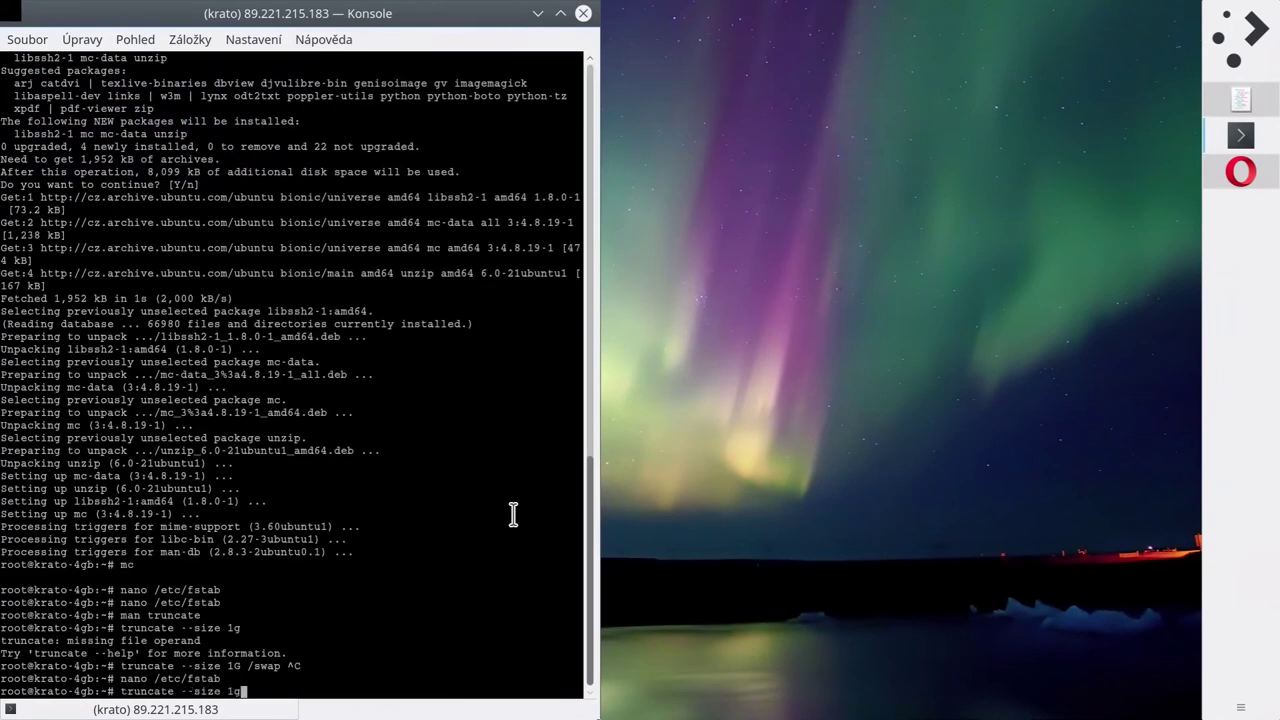
type("/swap2.img")
key("Return")
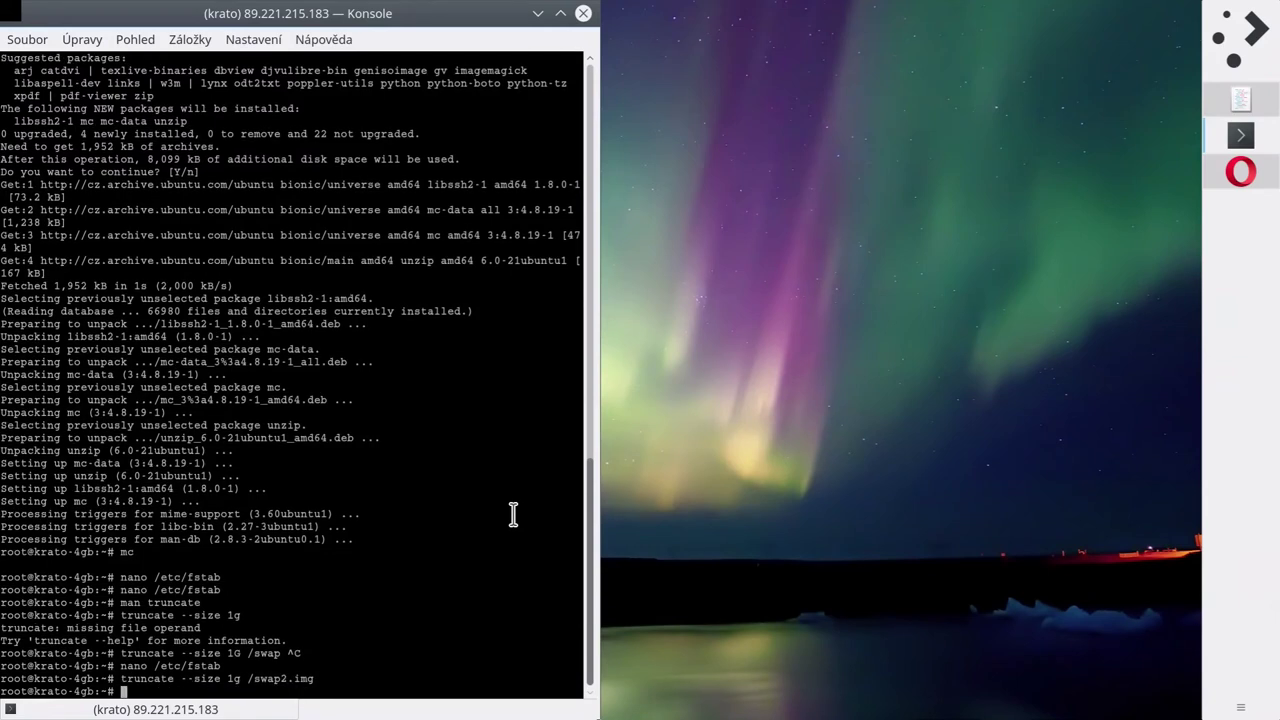
type("mkswap")
key("BackSpace")
key("BackSpace")
key("BackSpace")
key("BackSpace")
key("BackSpace")
key("BackSpace")
key("BackSpace")
Check the size of swap2.img in the root directory with Midnight Commander, then quit it.
type("mc")
key("Return")
key("Return")
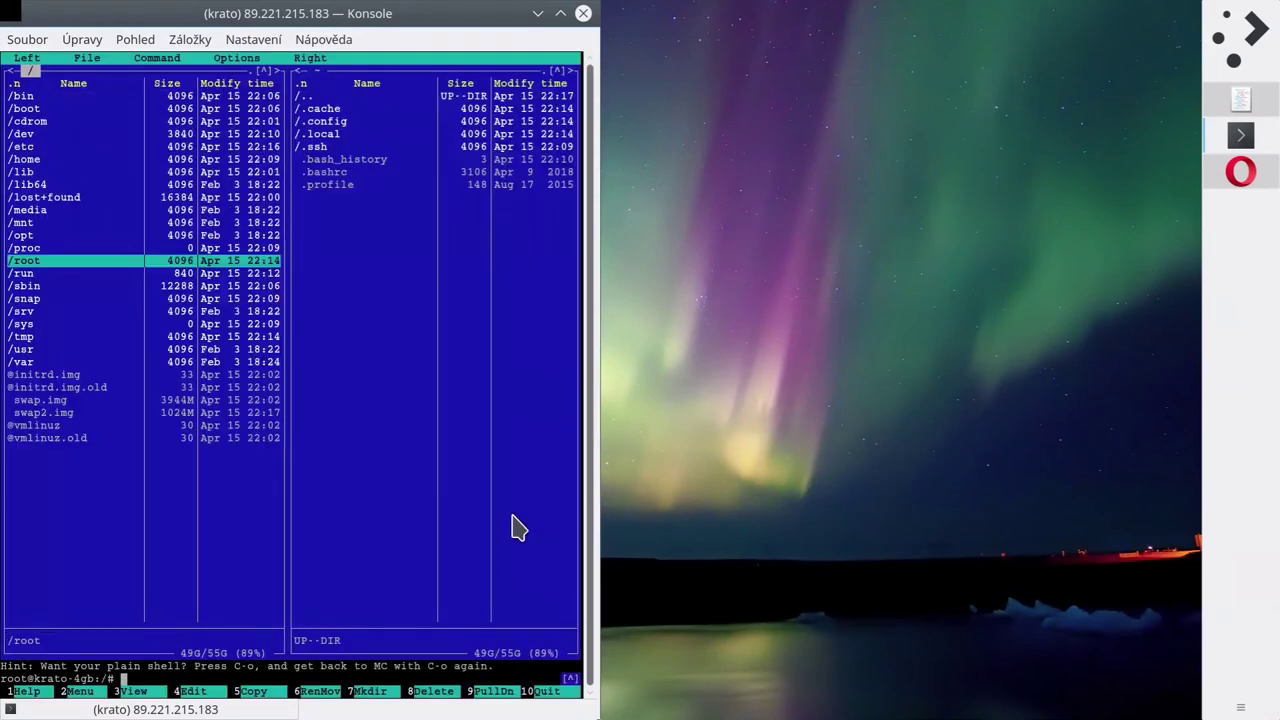
key("Home")
key("End")
key("Up")
key("Up")
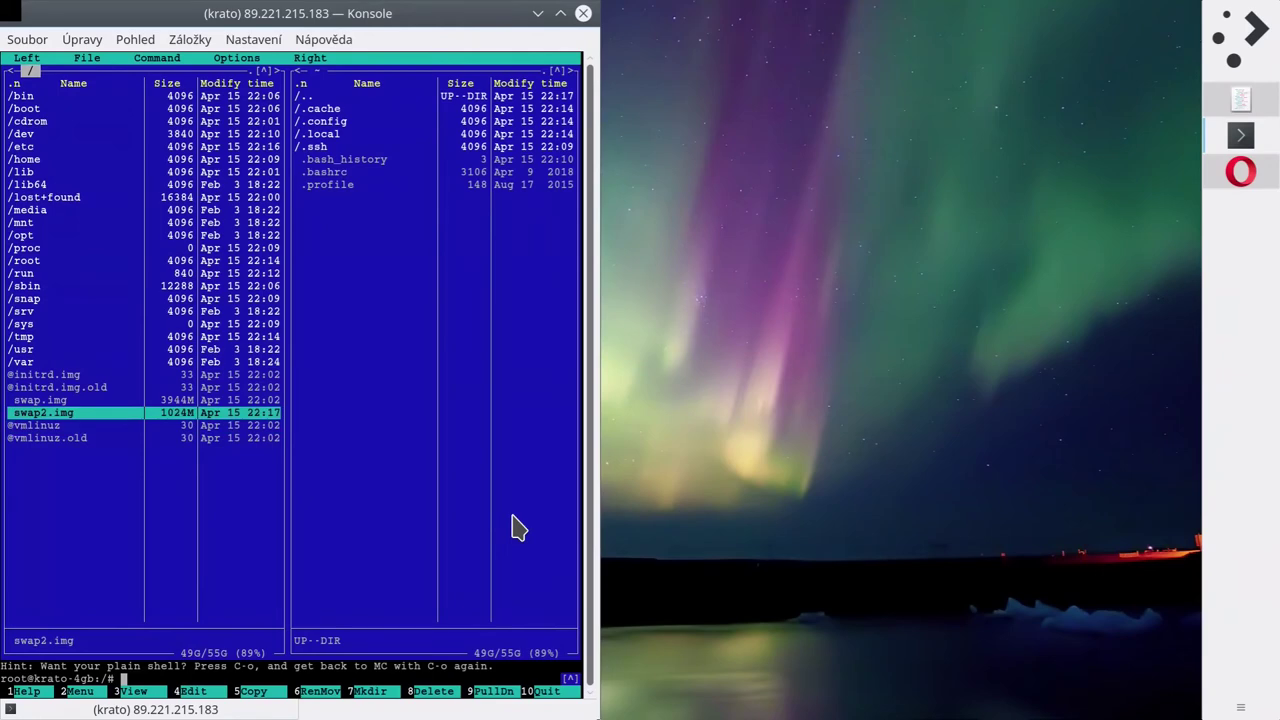
key("Insert")
key("Up")
key("Insert")
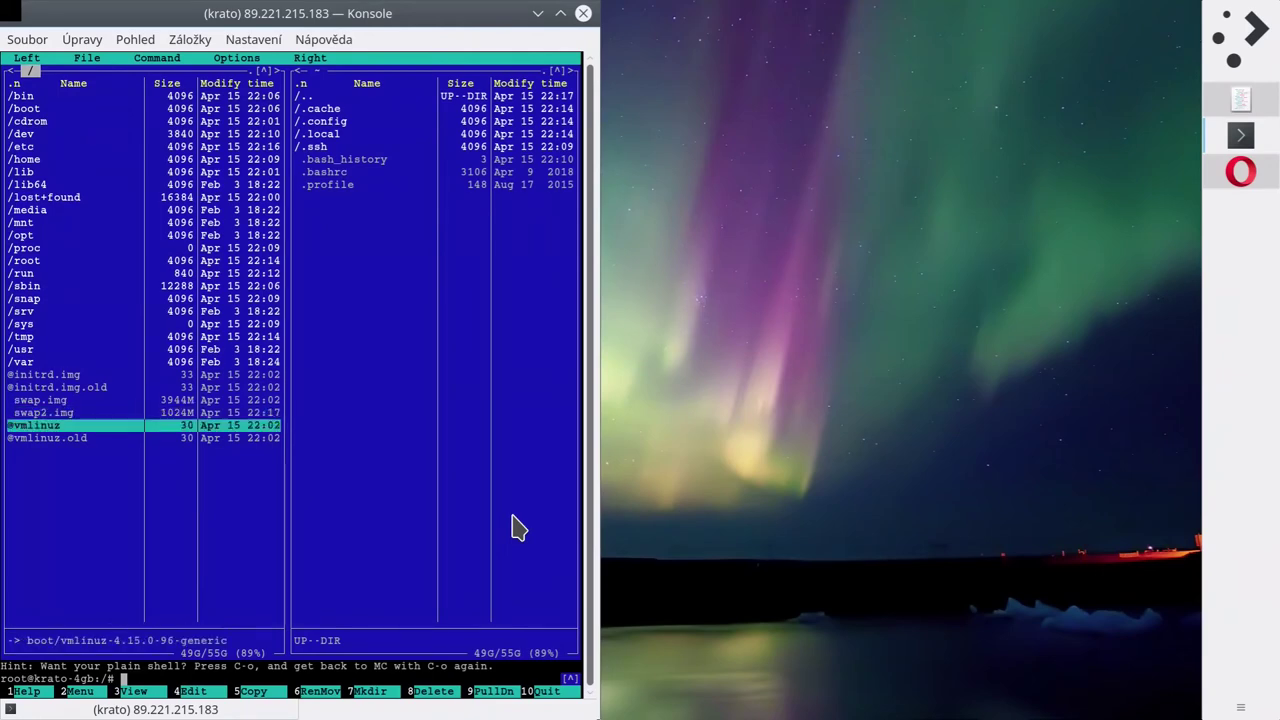
key("F10")
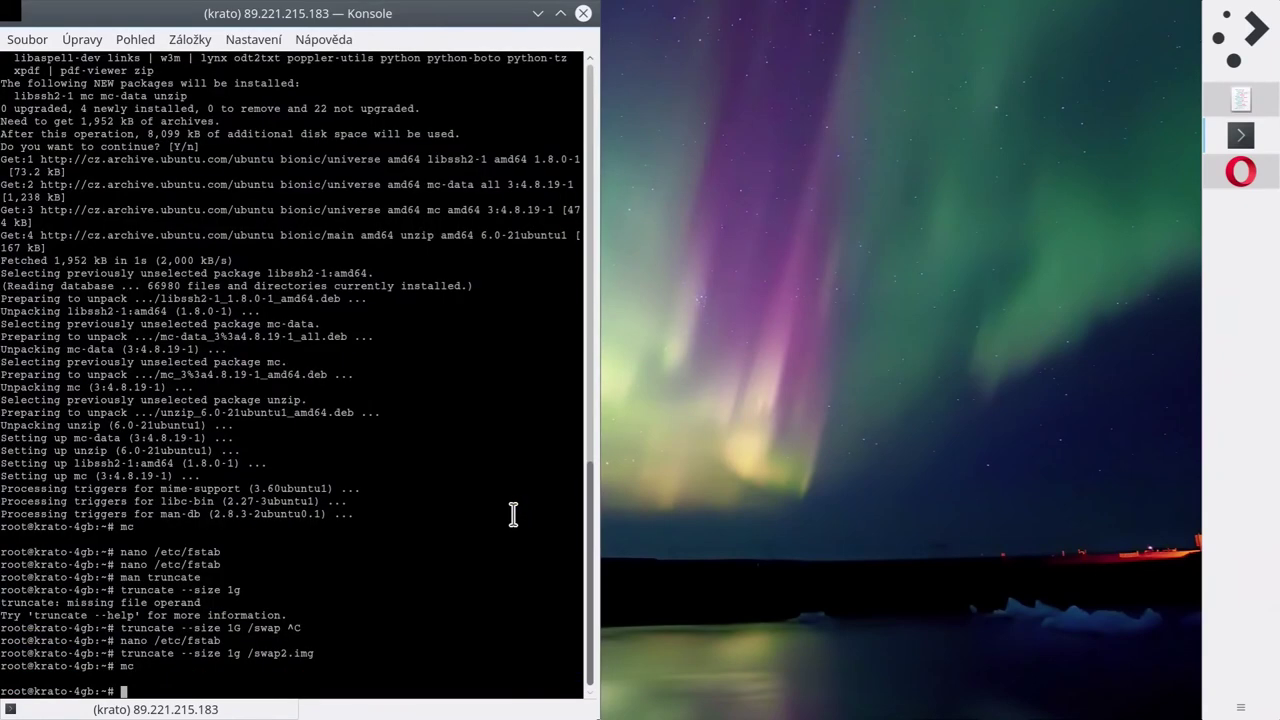
Format /swap2.img with mkswap, set its permissions to 0600, and list the root directory.
type("mkswap /swap2.img")
key("Return")
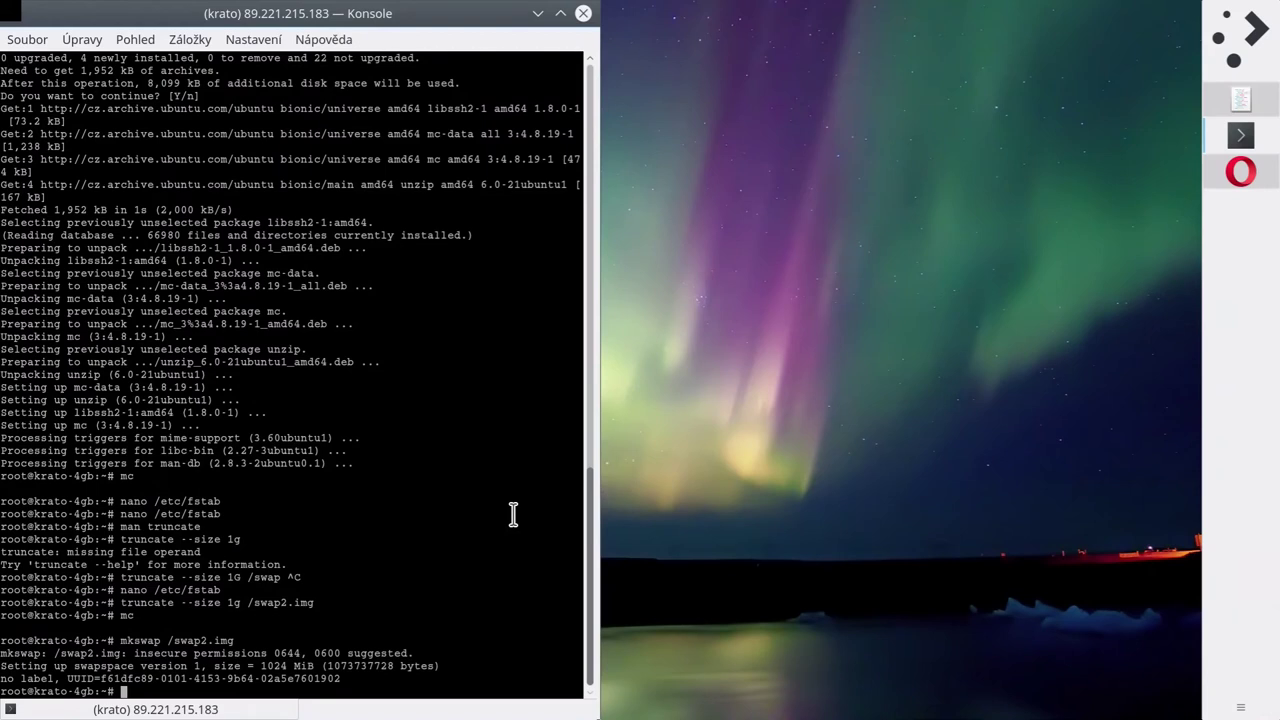
type("chmod 0600 /swap2.img")
key("Return")
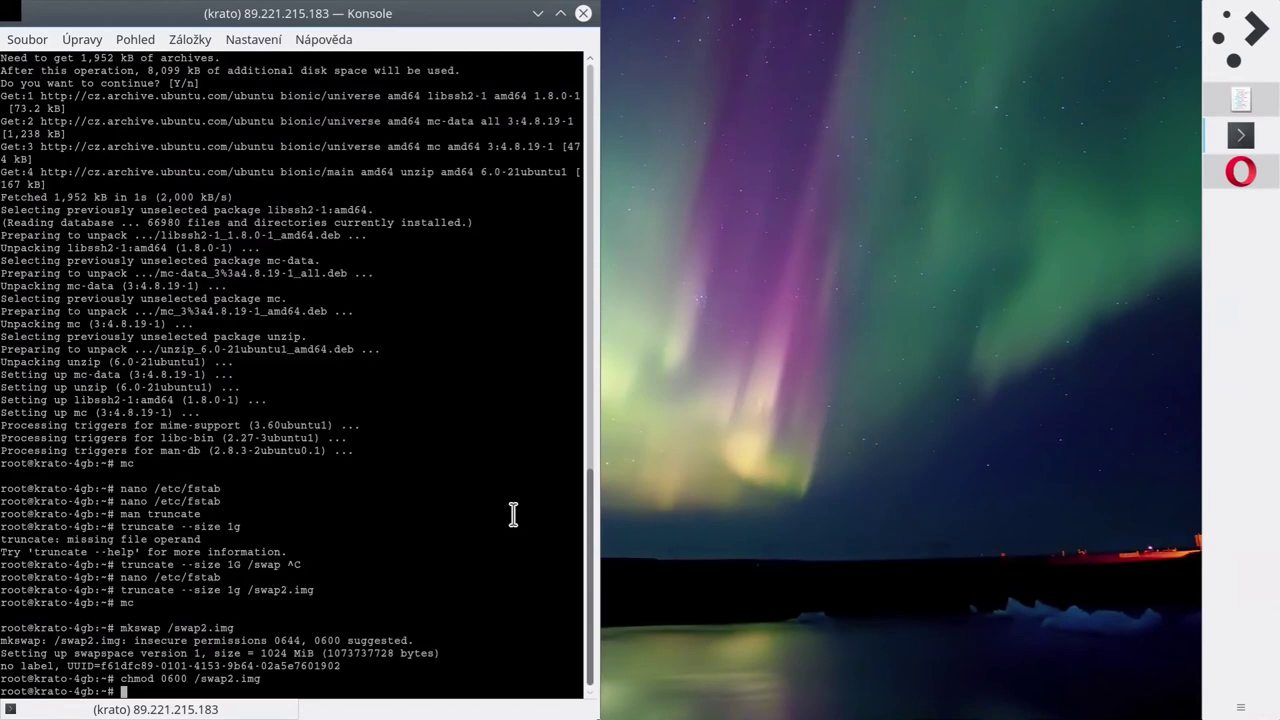
type("ls -lh /")
key("Return")
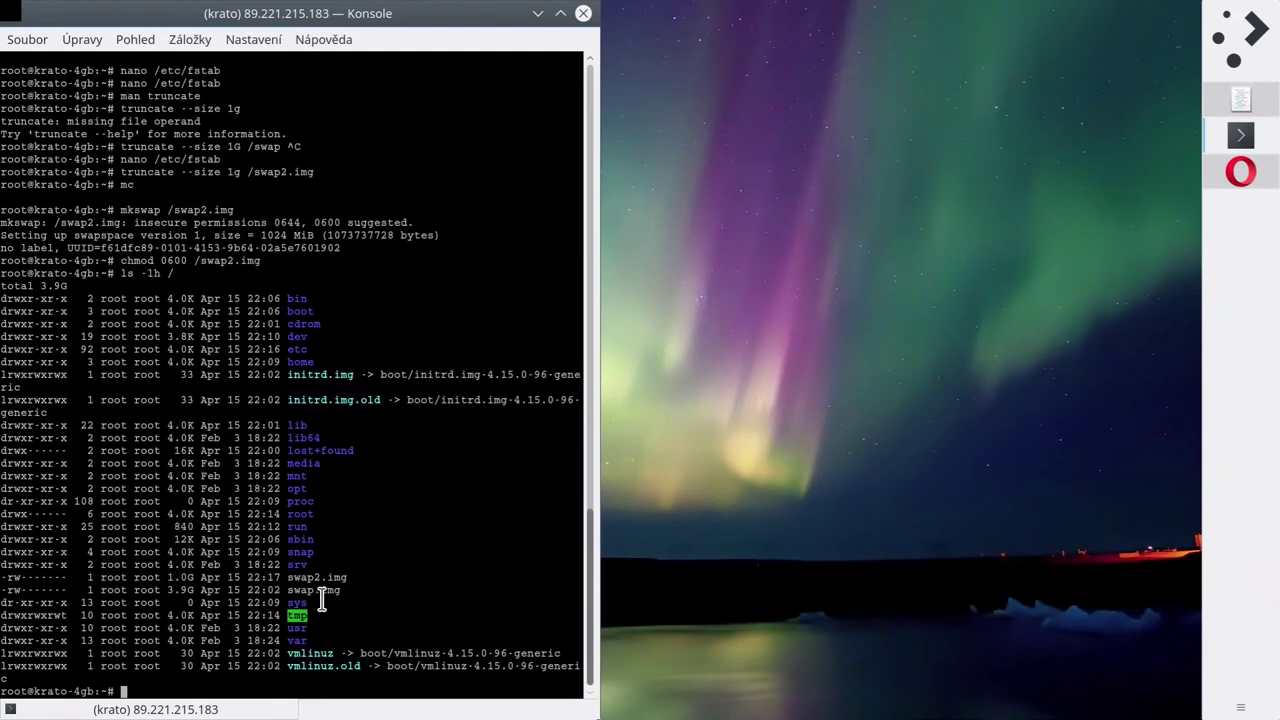
List active swap areas and try swapon -a, which skips swap2.img for holes.
left_click_drag(303, 597, 180, 578)
left_click(422, 590)
type("swapon")
key("Return")
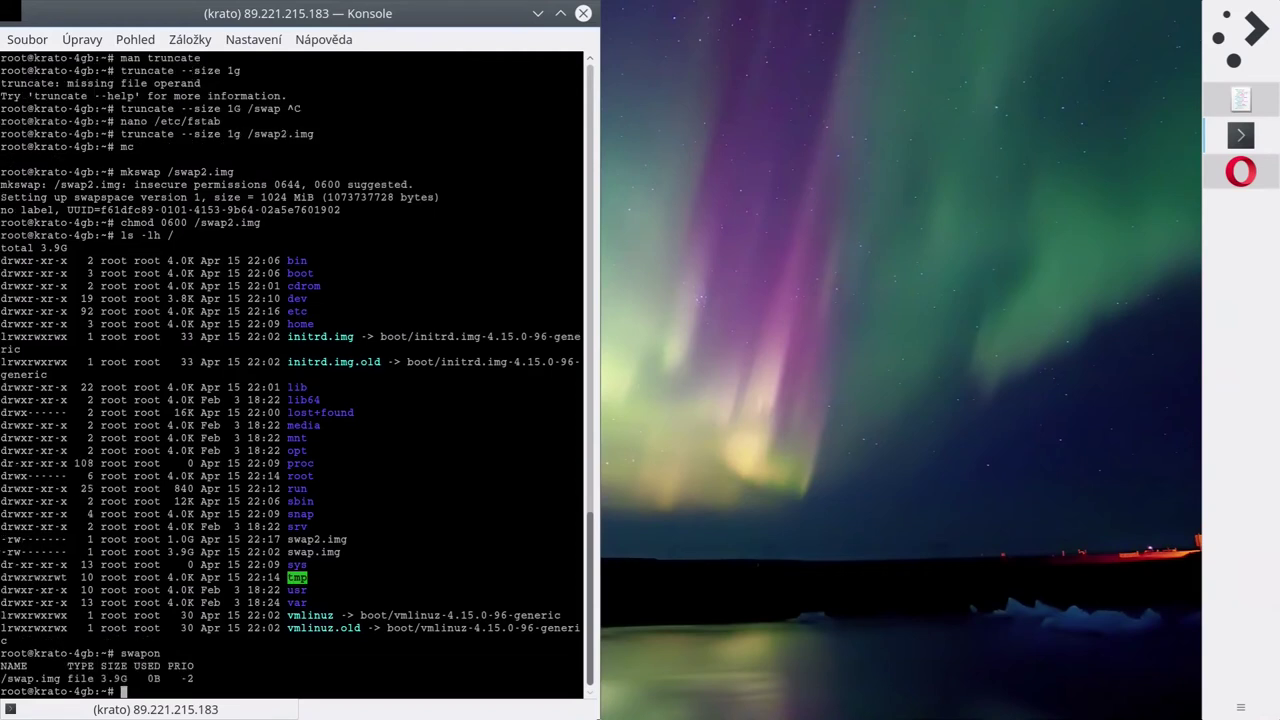
type("swapon -a")
key("Return")
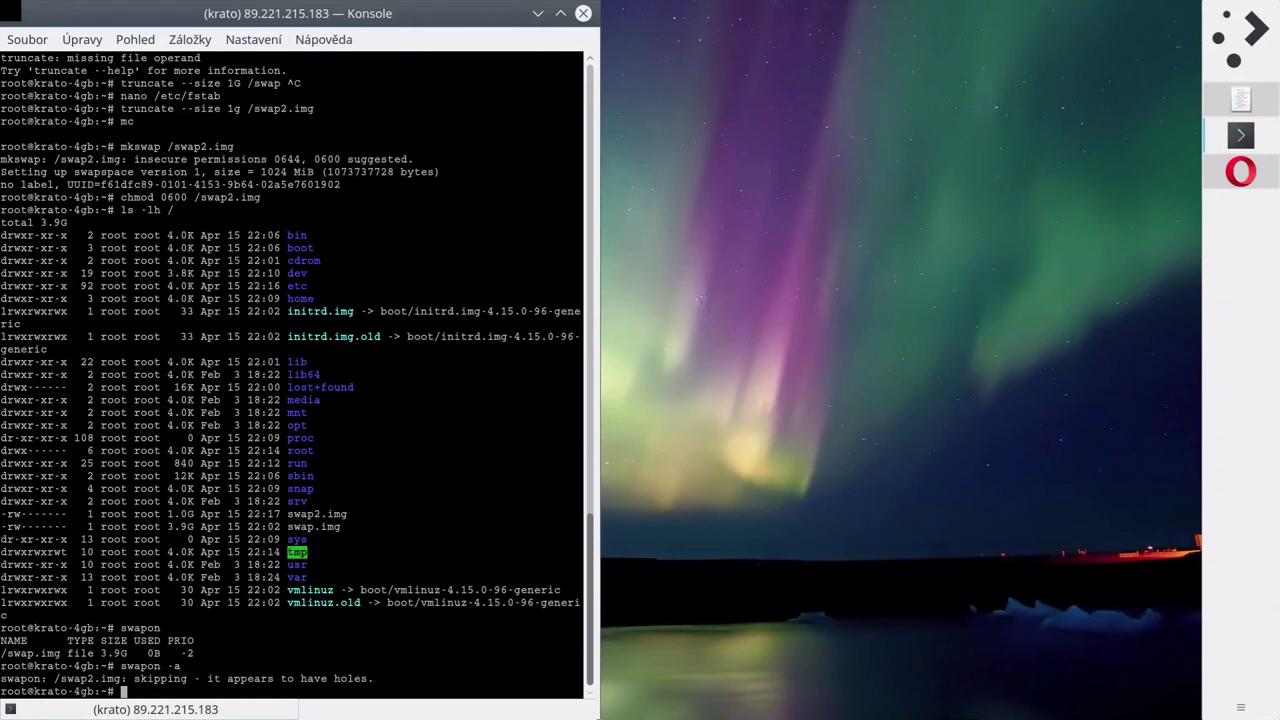
Open the manual page for truncate.
type("truncate")
key("Home")
type("man")
key("Return")
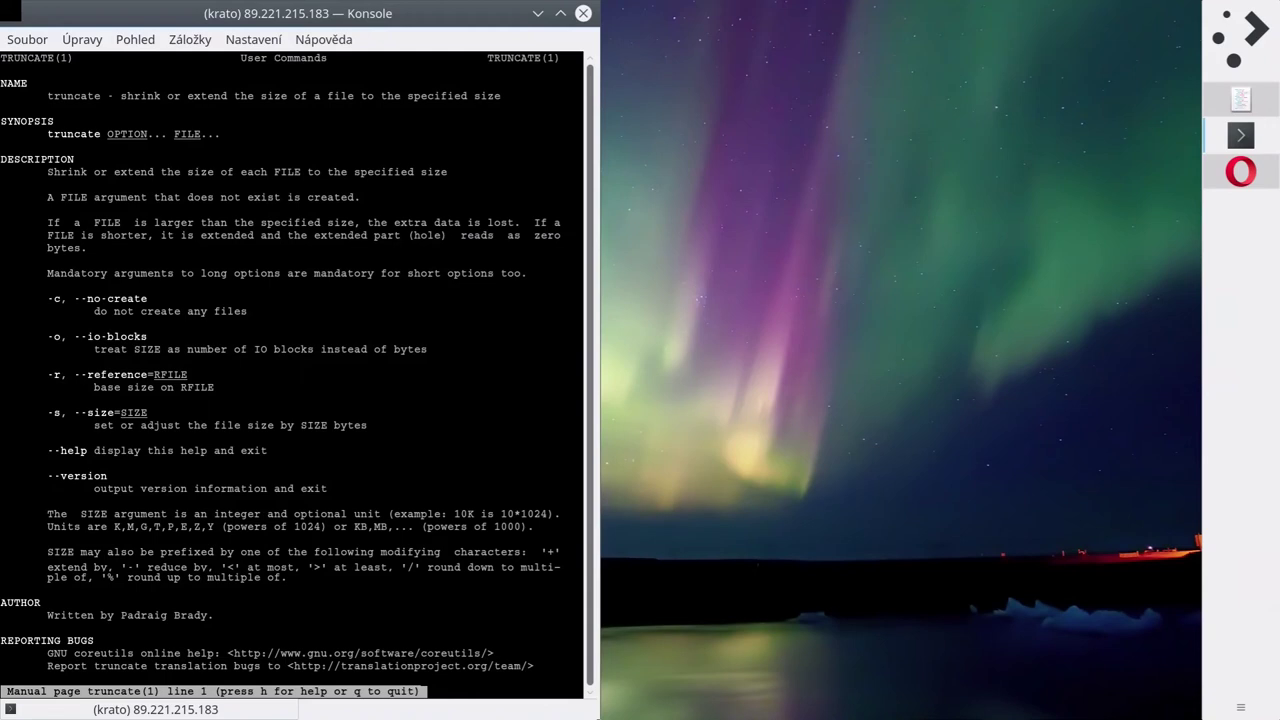
Quit the truncate manual, relist / showing swap2.img at 1.0G, and begin a dd command.
key("q")
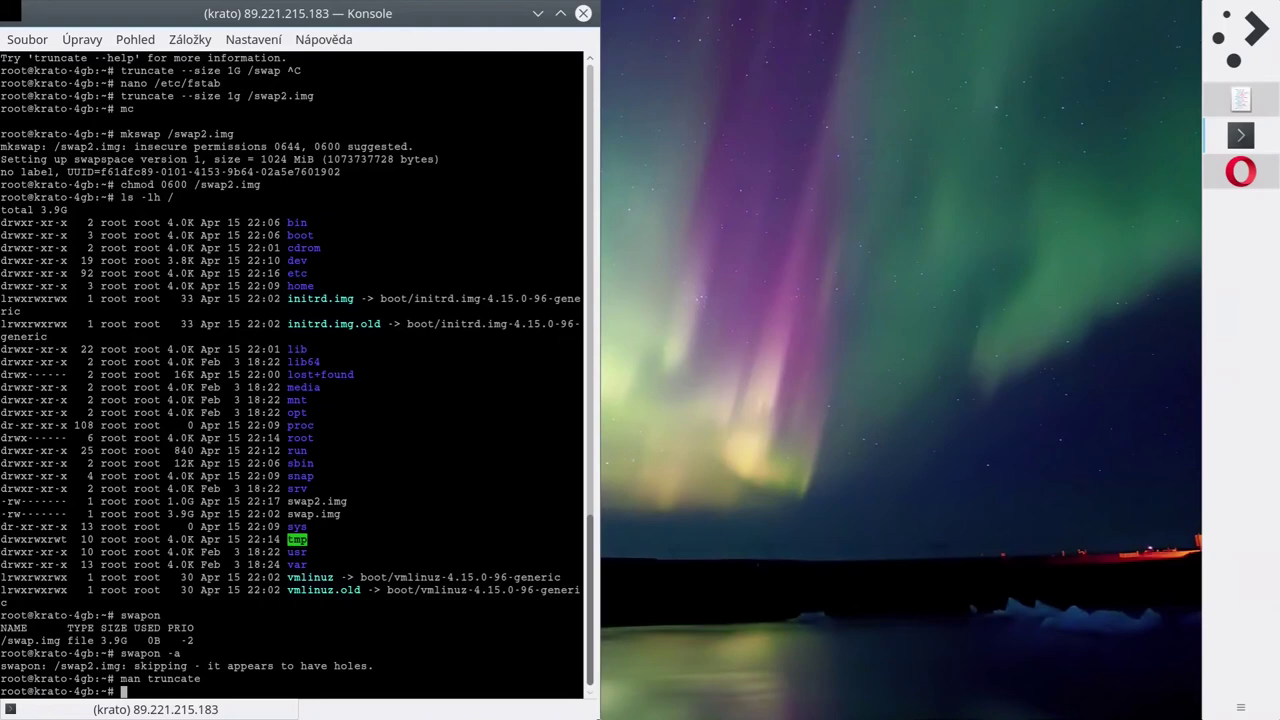
type("ls -lh /")
key("Return")
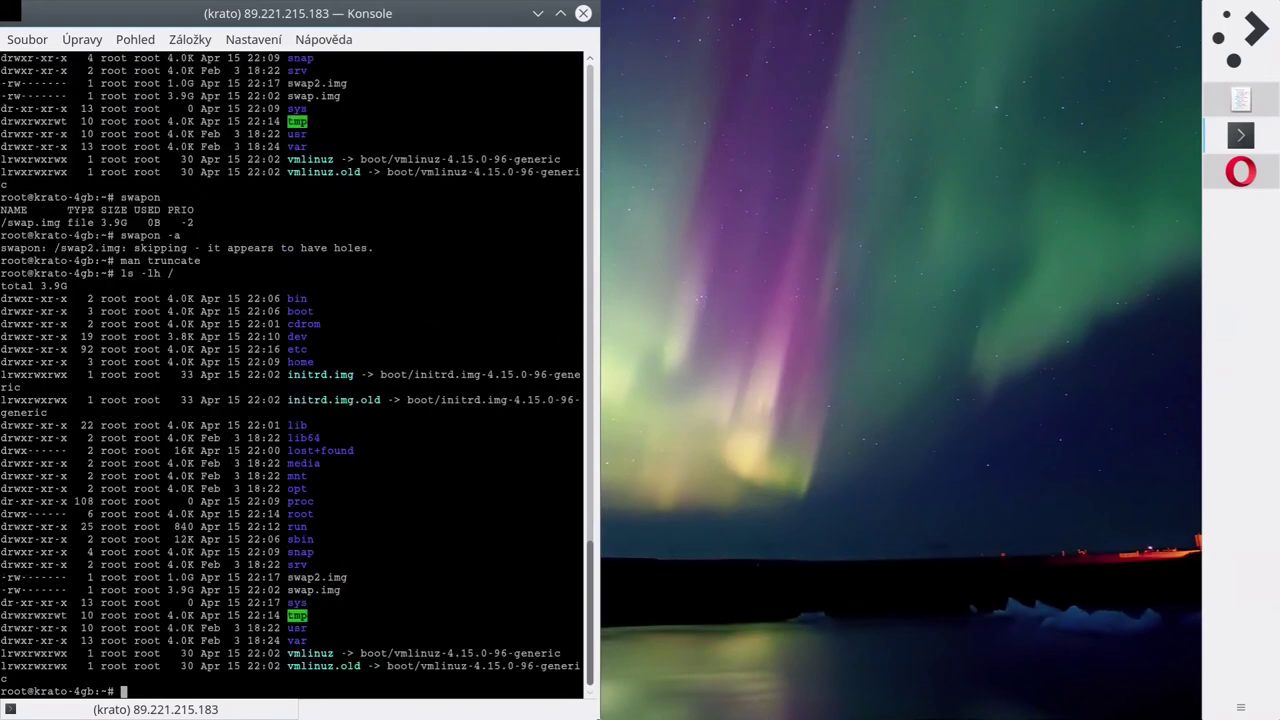
type("dd if=/dev/")
Zero-fill /swap2.img with dd if=/dev/zero bs=1M count=1024 status=progress.
type("zero bs=")
key("BackSpace")
key("BackSpace")
key("BackSpace")
type("bs=1M of=")
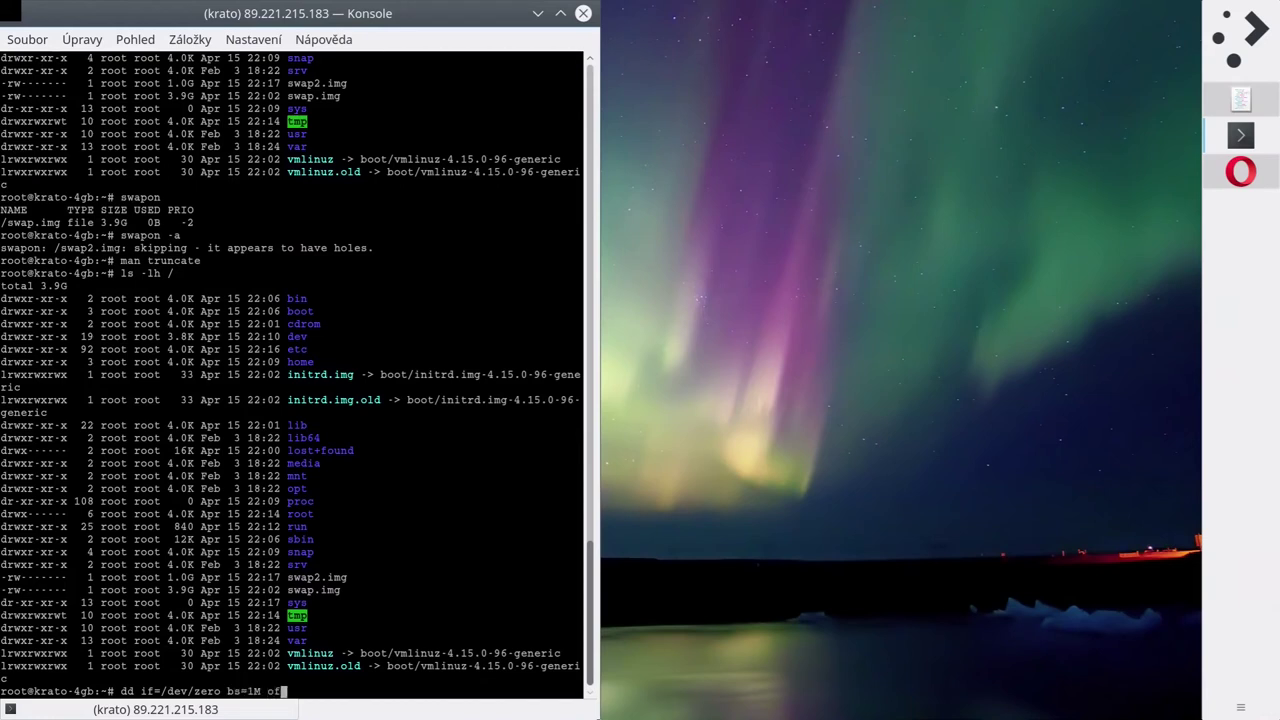
key("Home")
key("Right")
key("Right")
key("Right")
key("Right")
key("Right")
key("Right")
key("Right")
key("Right")
key("Right")
key("Right")
key("Right")
key("Right")
key("Right")
key("Right")
key("Right")
key("Right")
key("Right")
key("Right")
key("Right")
key("Right")
key("Right")
key("Right")
key("Right")
key("Right")
key("Right")
type("/swap2")
key("Tab")
type("count=")
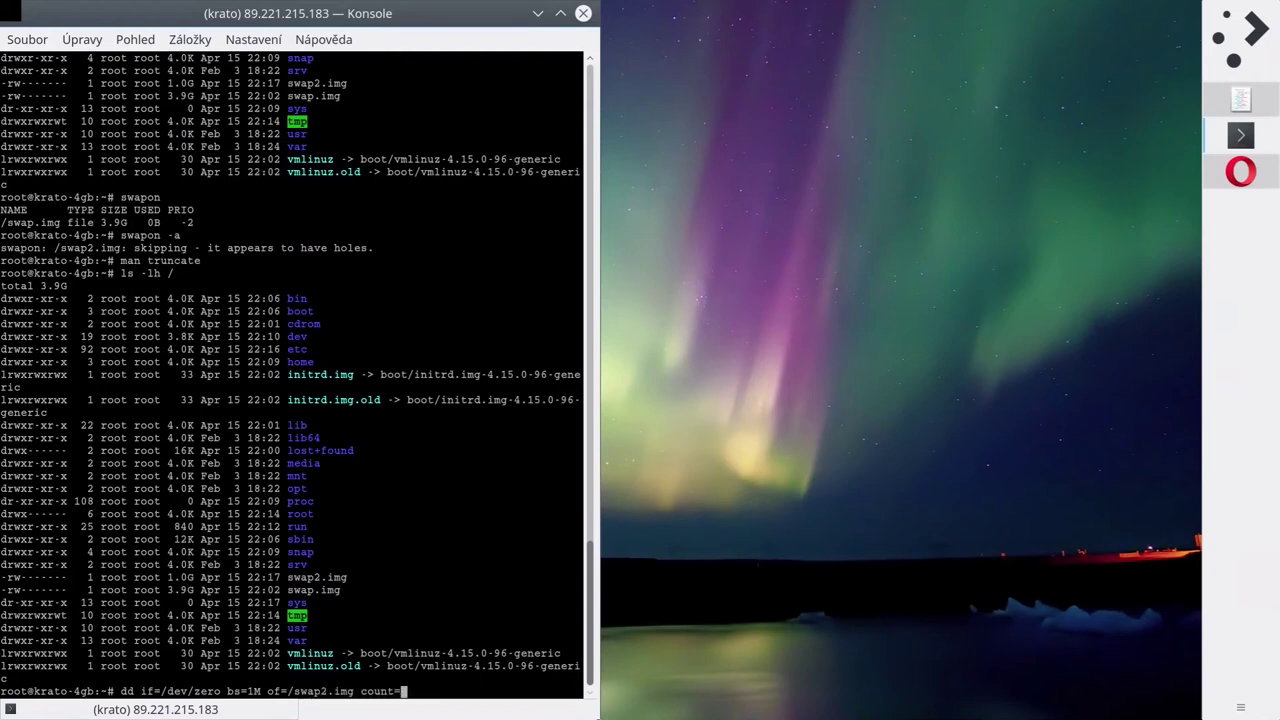
type("1024")
type(" status=")
type("progres")
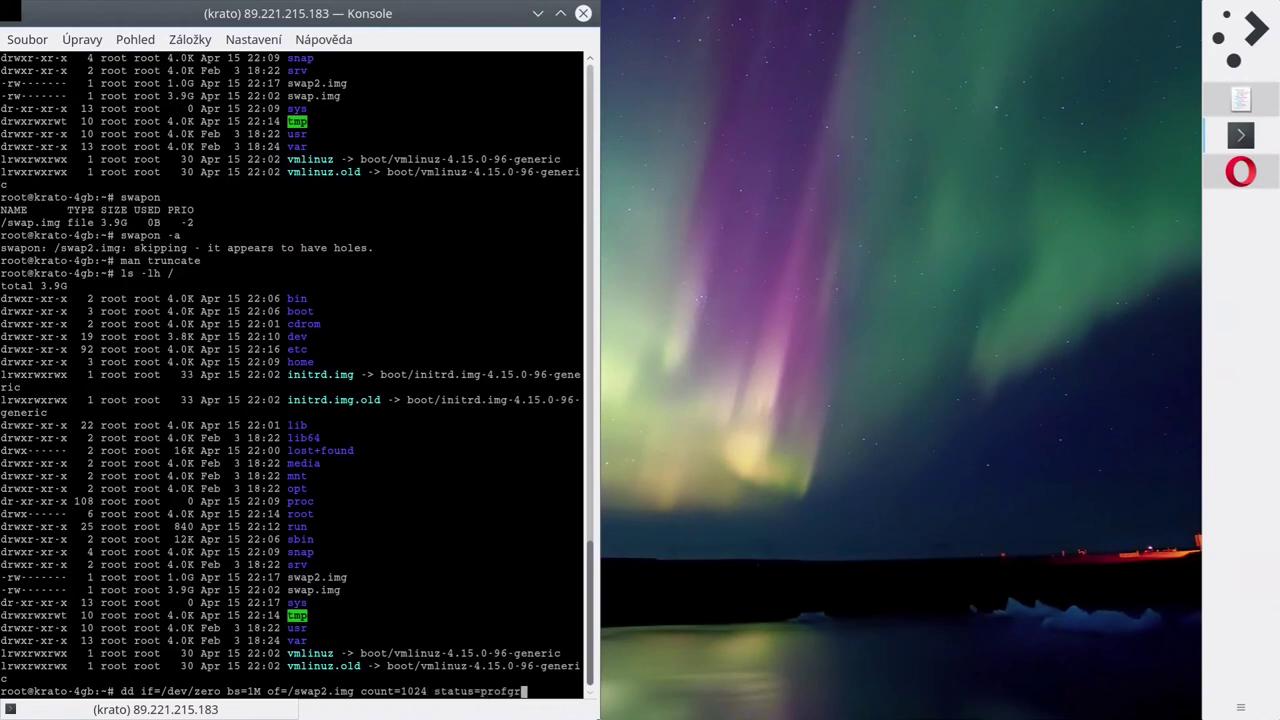
key("BackSpace")
key("BackSpace")
key("BackSpace")
key("BackSpace")
type("gress")
key("Left")
key("Left")
key("Left")
key("Left")
key("Left")
key("Left")
key("End")
key("Return")
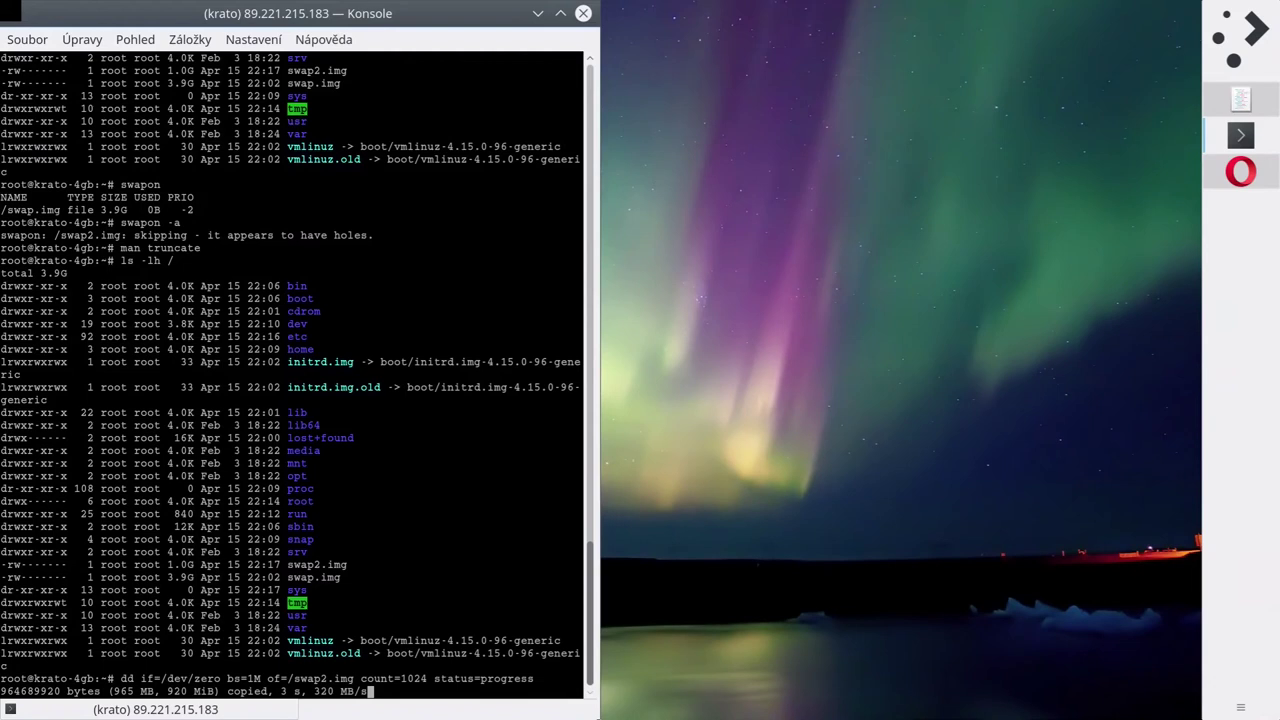
Rerun mkswap /swap2.img and swapon -a from history, now without the holes error.
key("Up")
key("Up")
key("Up")
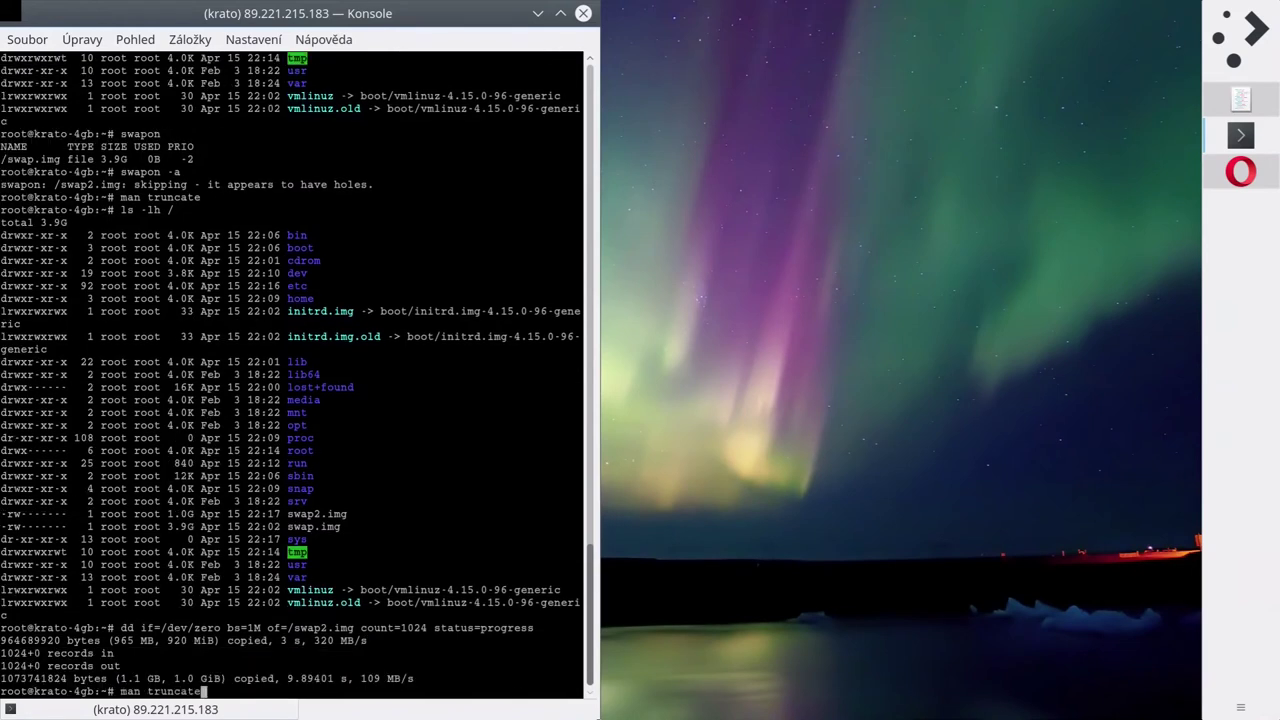
key("Up")
key("Up")
key("Up")
key("Up")
key("Up")
key("Up")
key("Return")
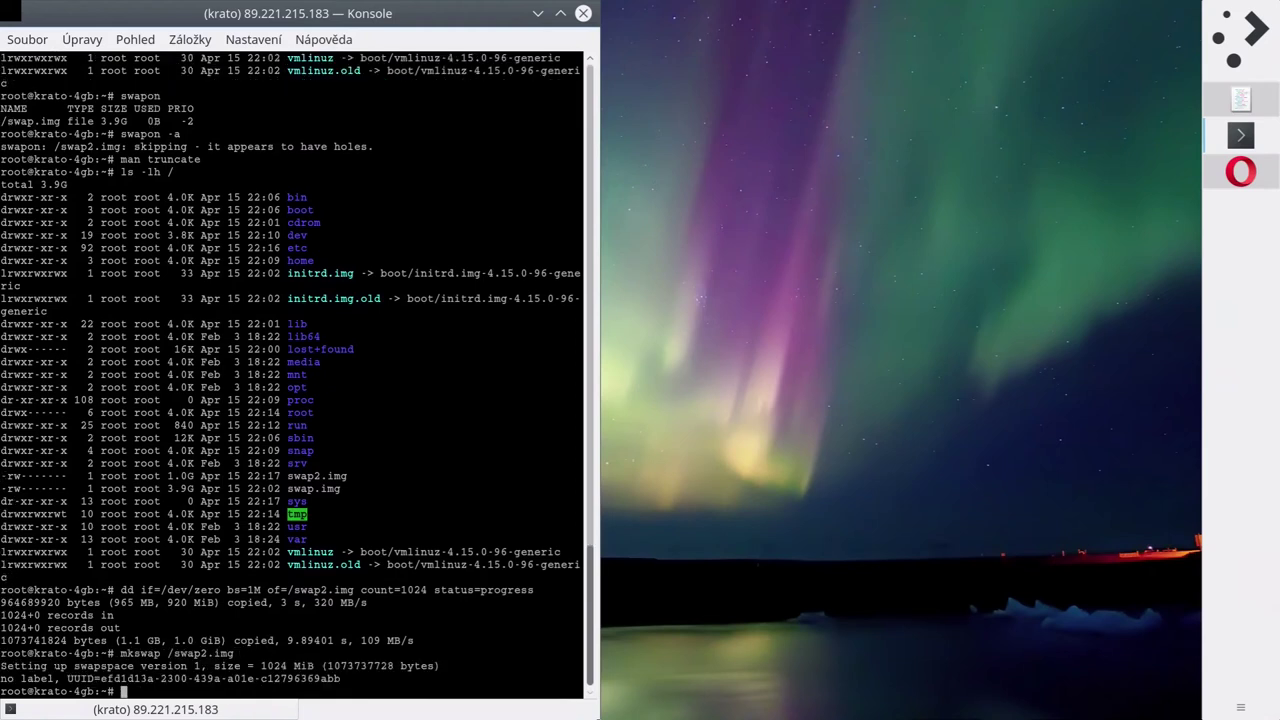
key("Up")
key("Up")
key("Up")
key("Up")
key("Up")
key("Return")
Run swapon and free -h, confirming /swap2.img active at 1024M and 4.9G total swap.
type("swapon")
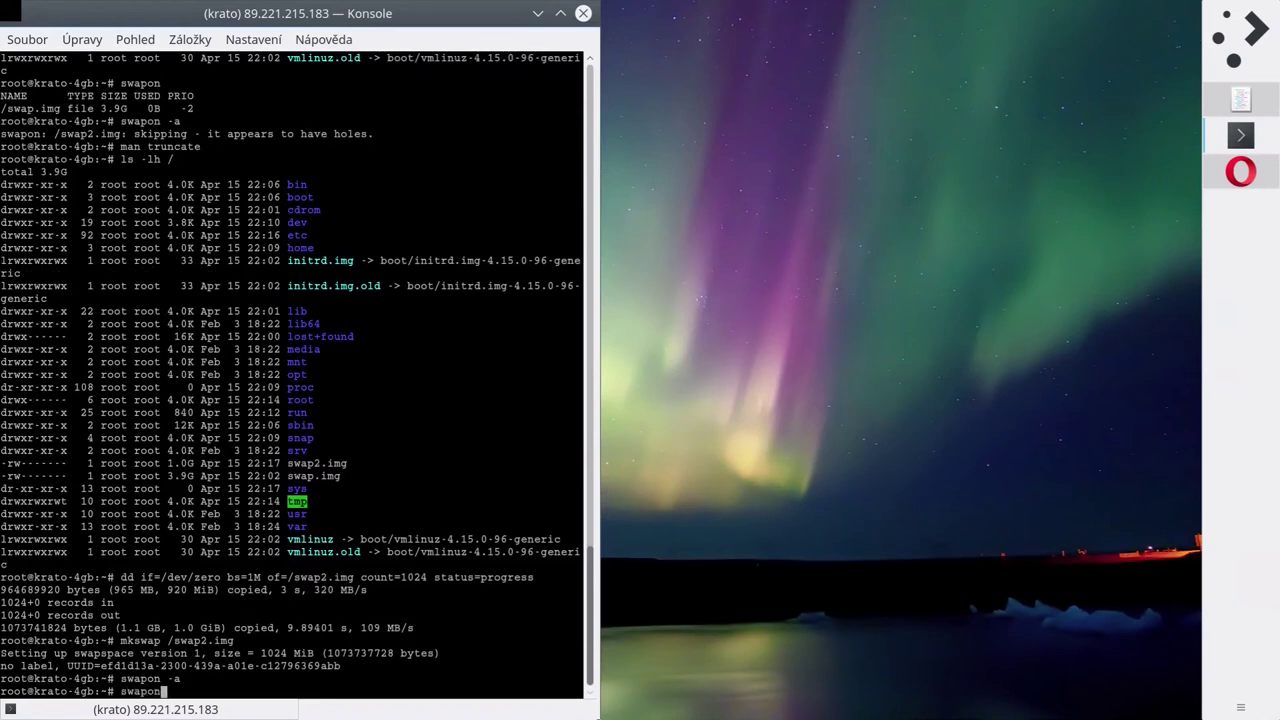
scroll(290, 375, "up", 17)
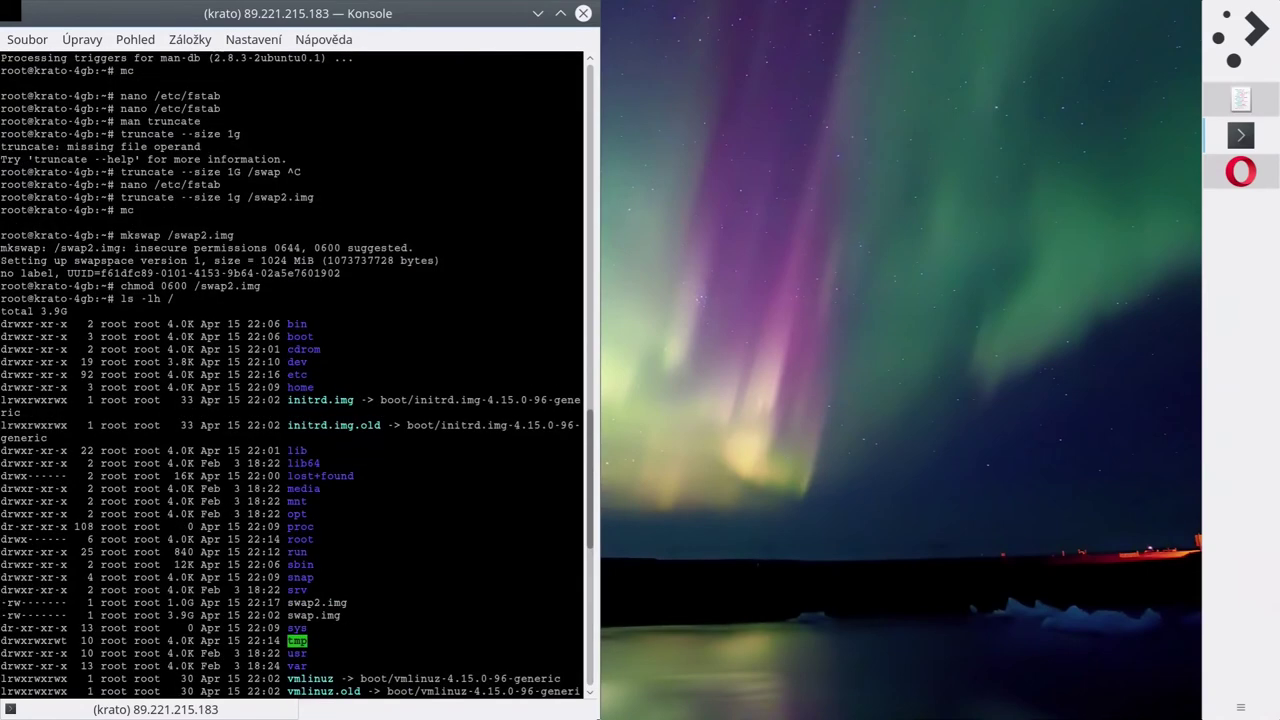
scroll(290, 375, "down", 16)
scroll(290, 375, "up", 8)
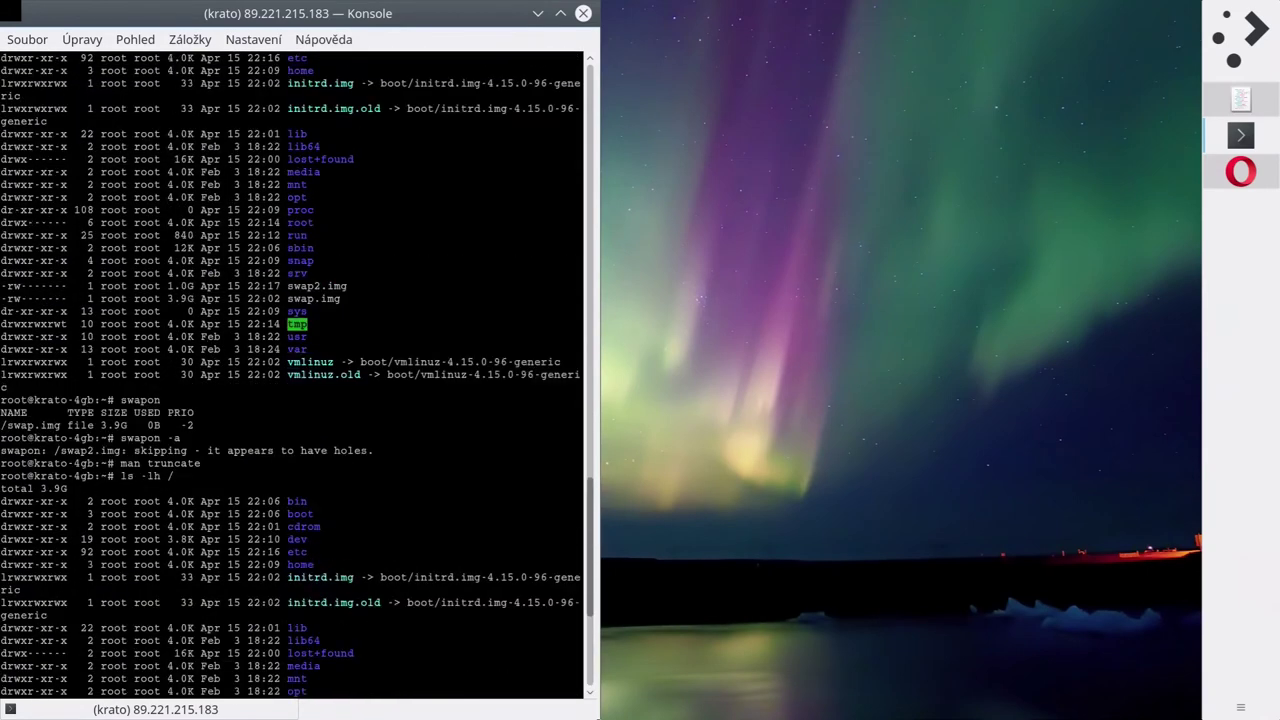
scroll(290, 375, "down", 8)
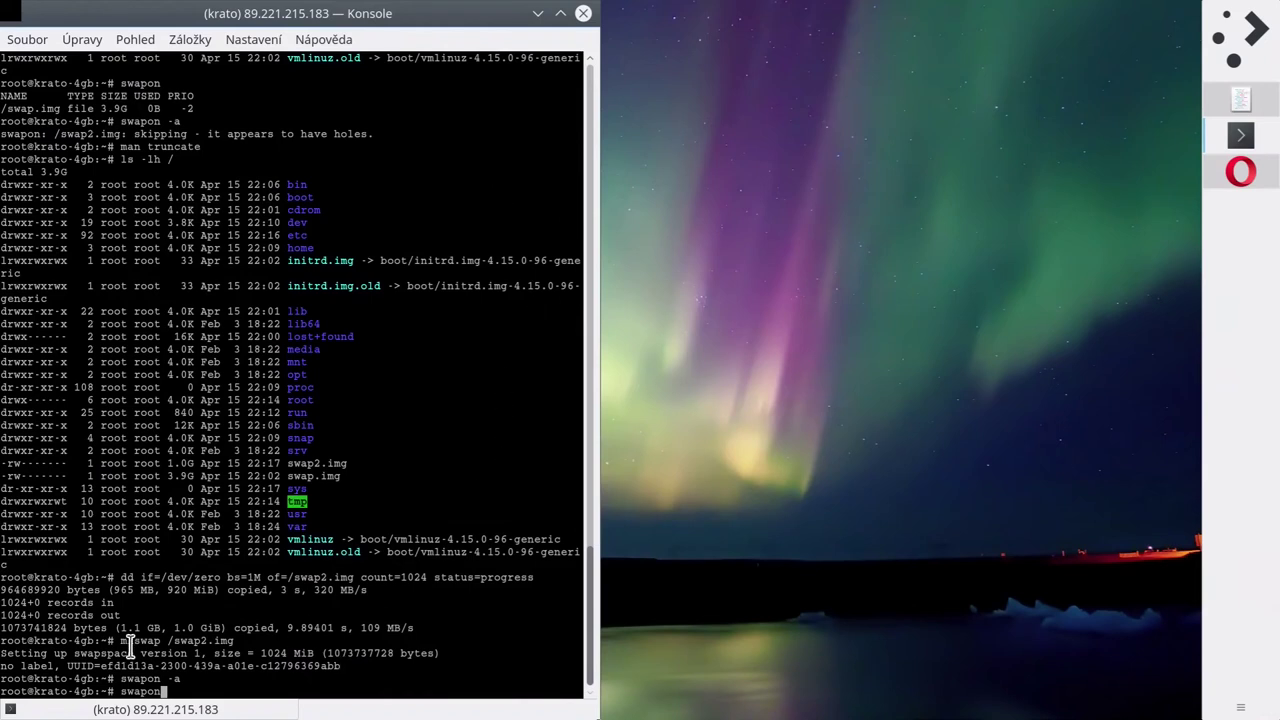
key("Return")
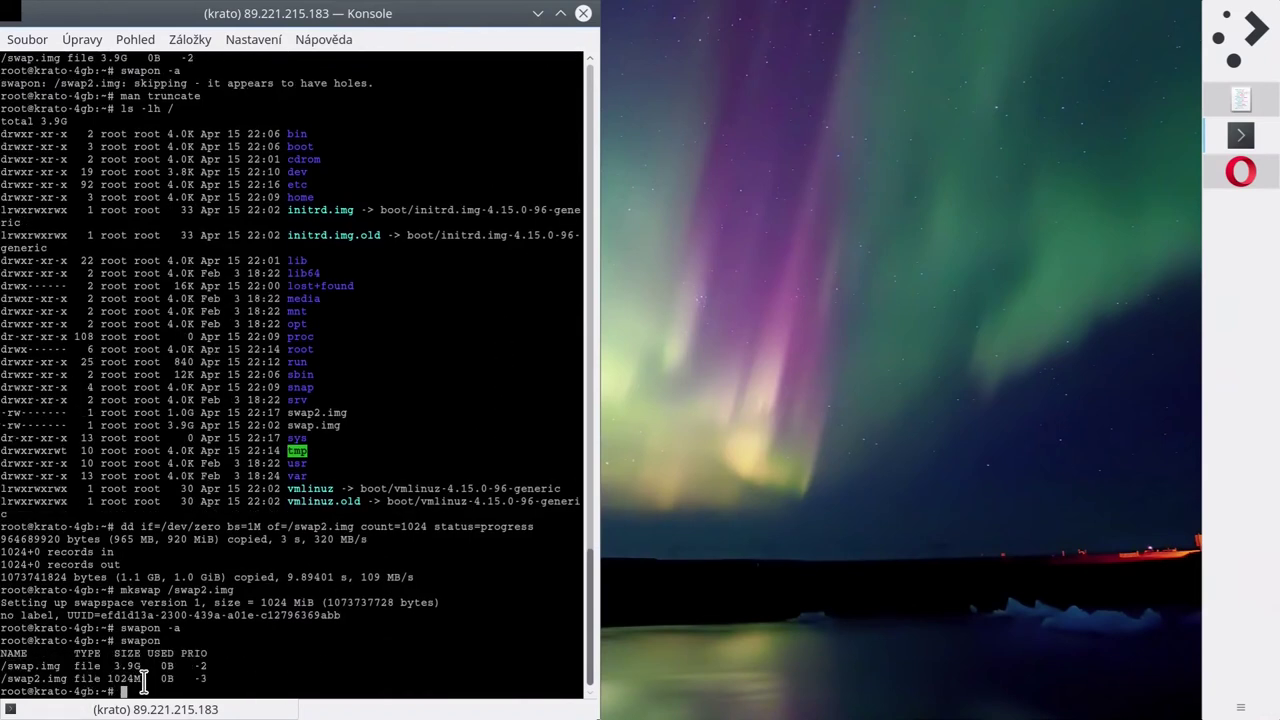
type("free -h")
key("Return")
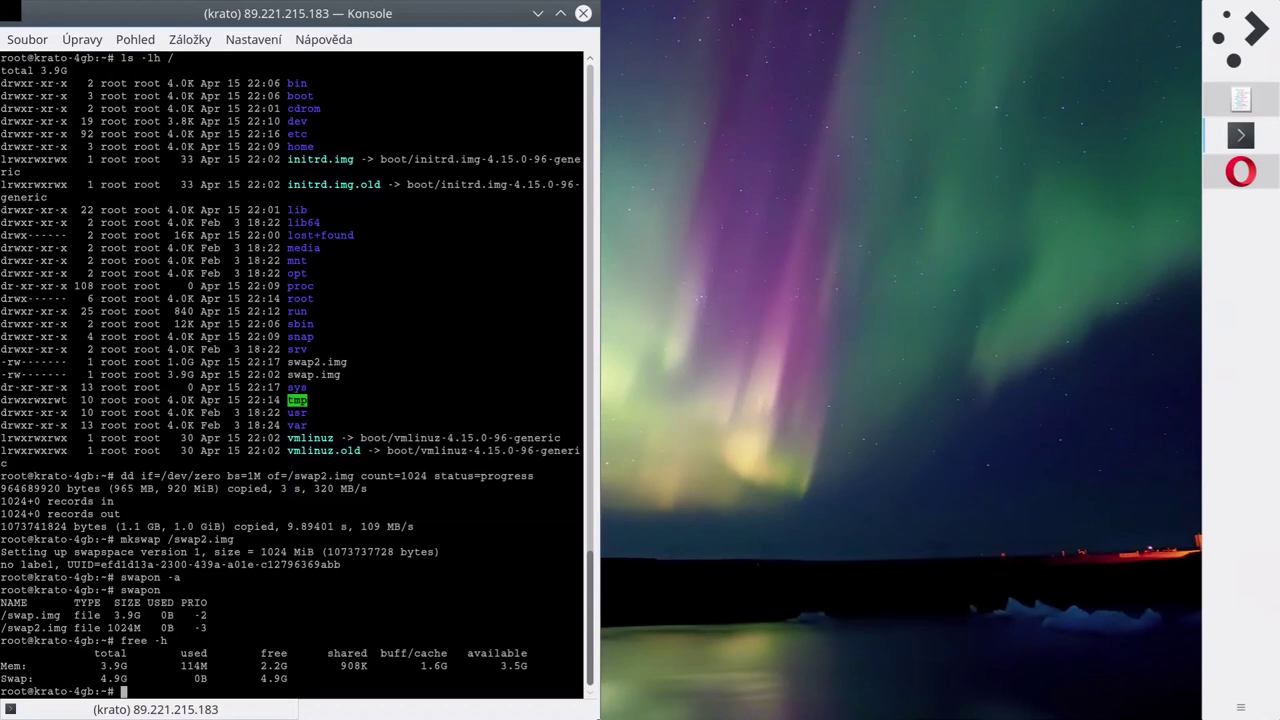
Ping 8.8.8.8 and google.com briefly, both showing 0% packet loss.
type("ping 8.8.8.8")
key("Return")
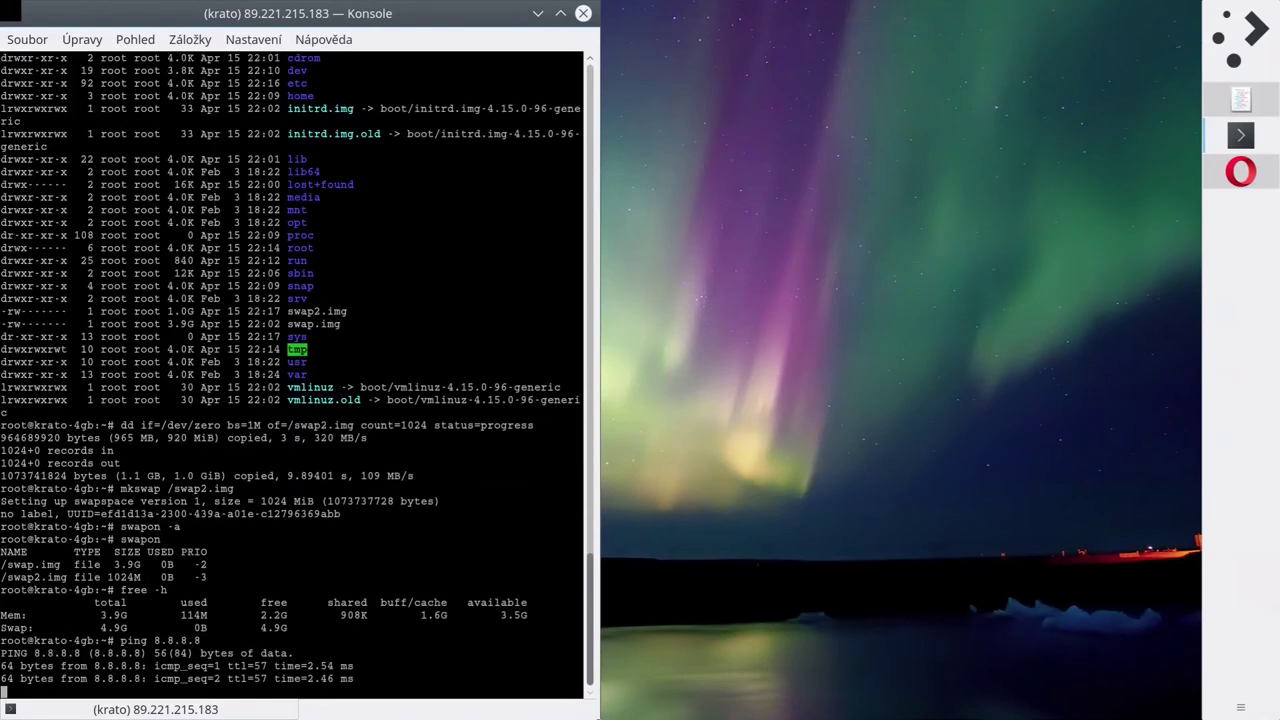
key("ctrl+c")
type("ping google.com")
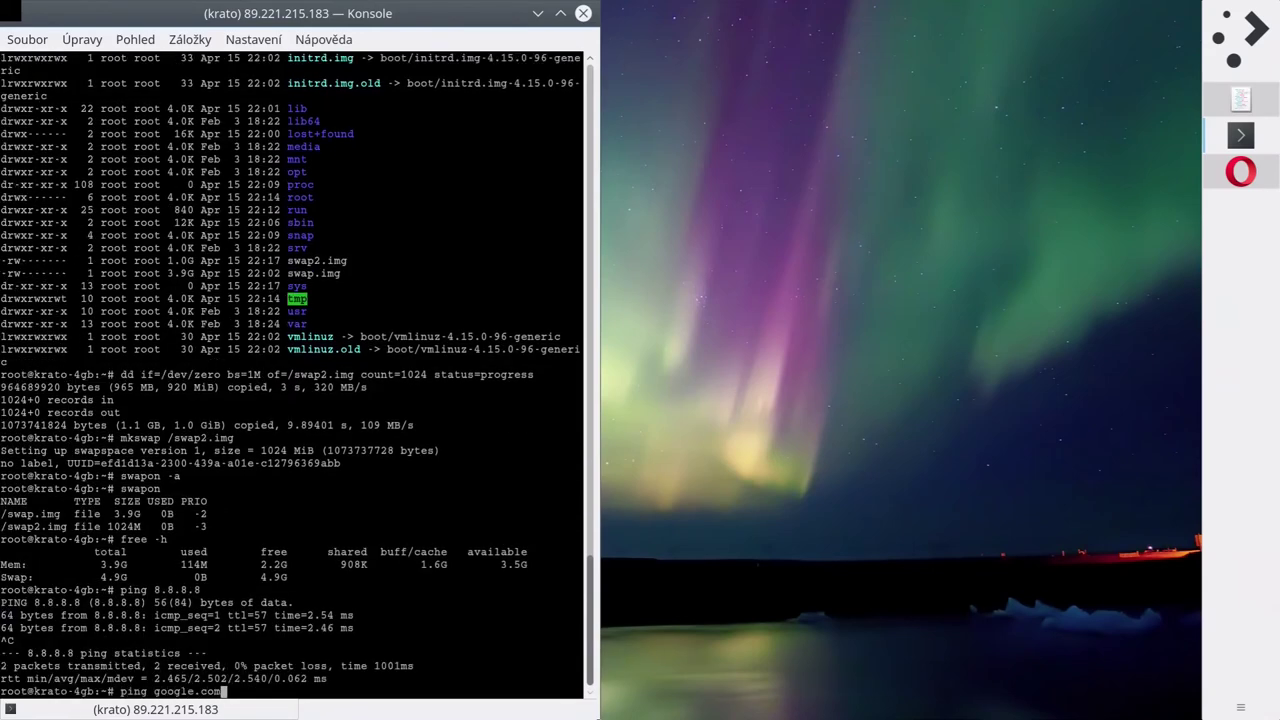
key("Return")
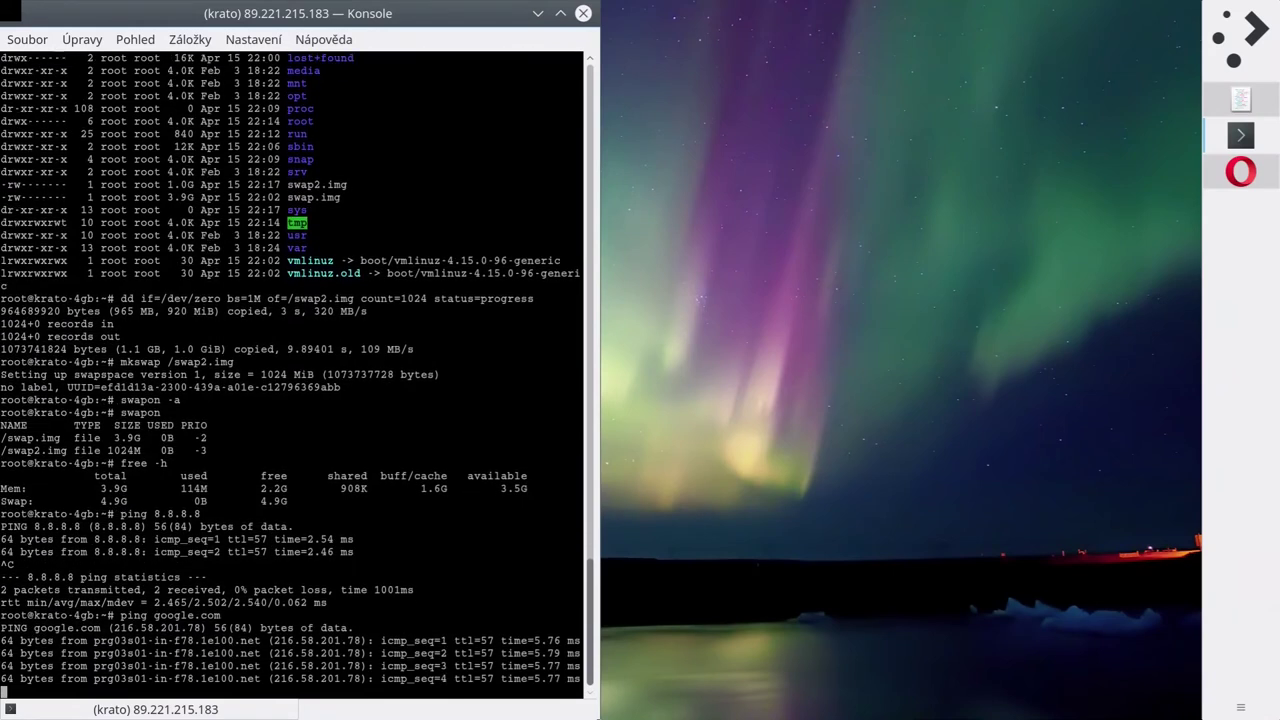
key("ctrl+c")
type("links")
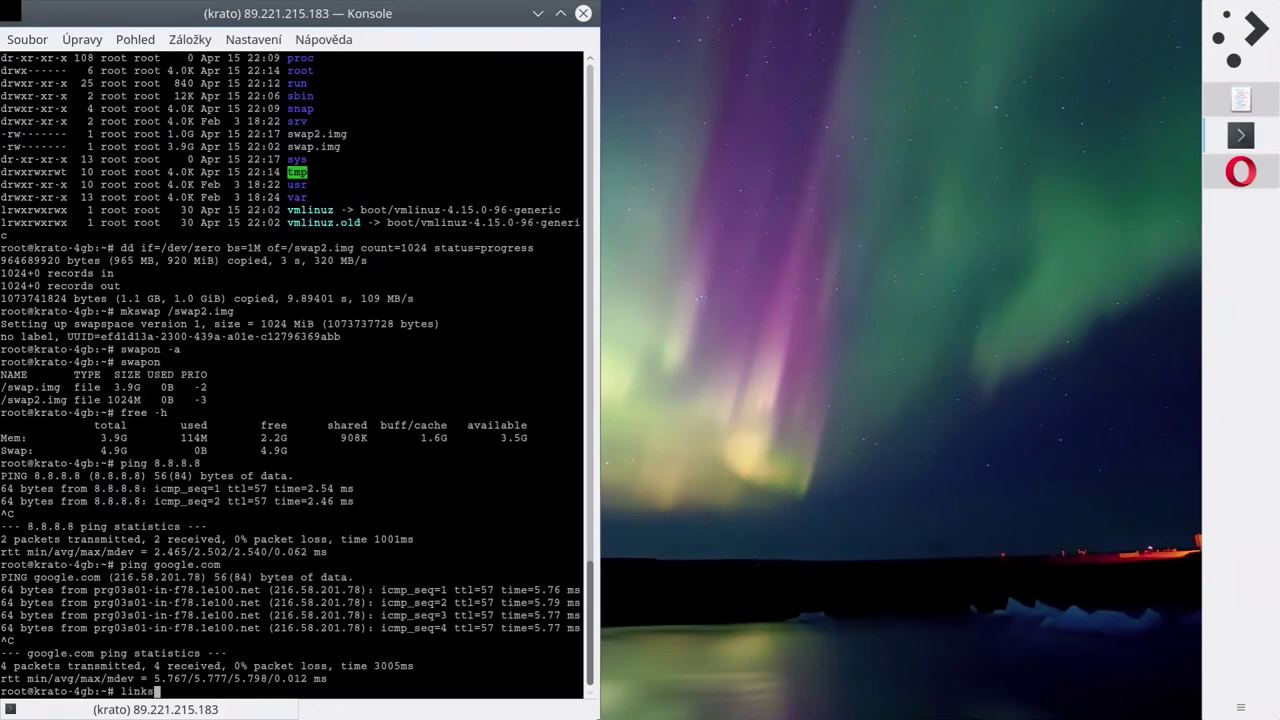
key("Return")
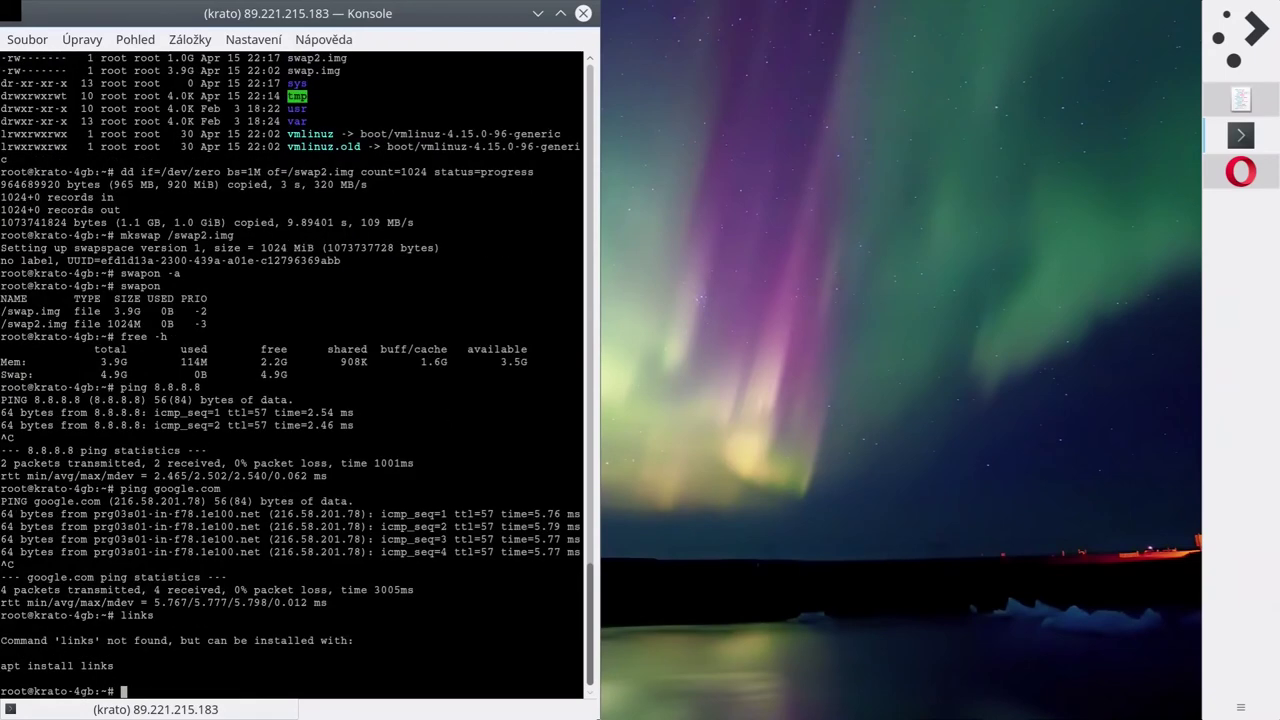
type("apt install links")
key("Return")
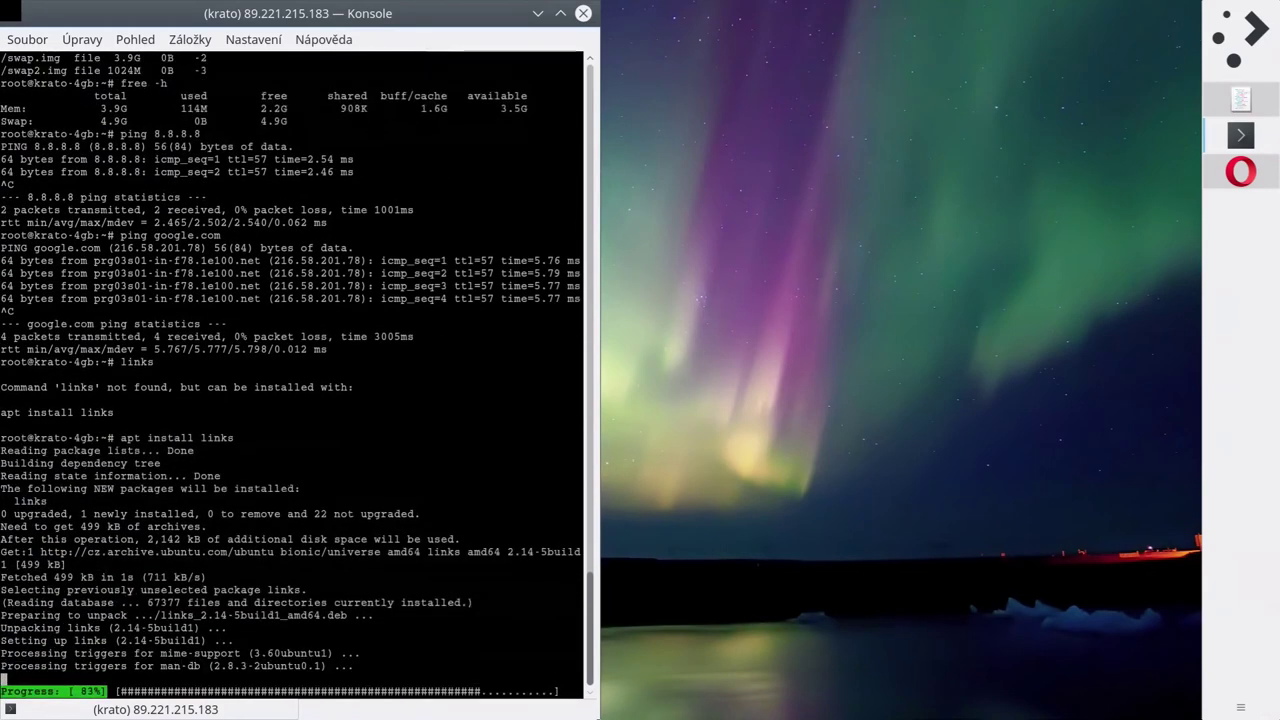
type("links ")
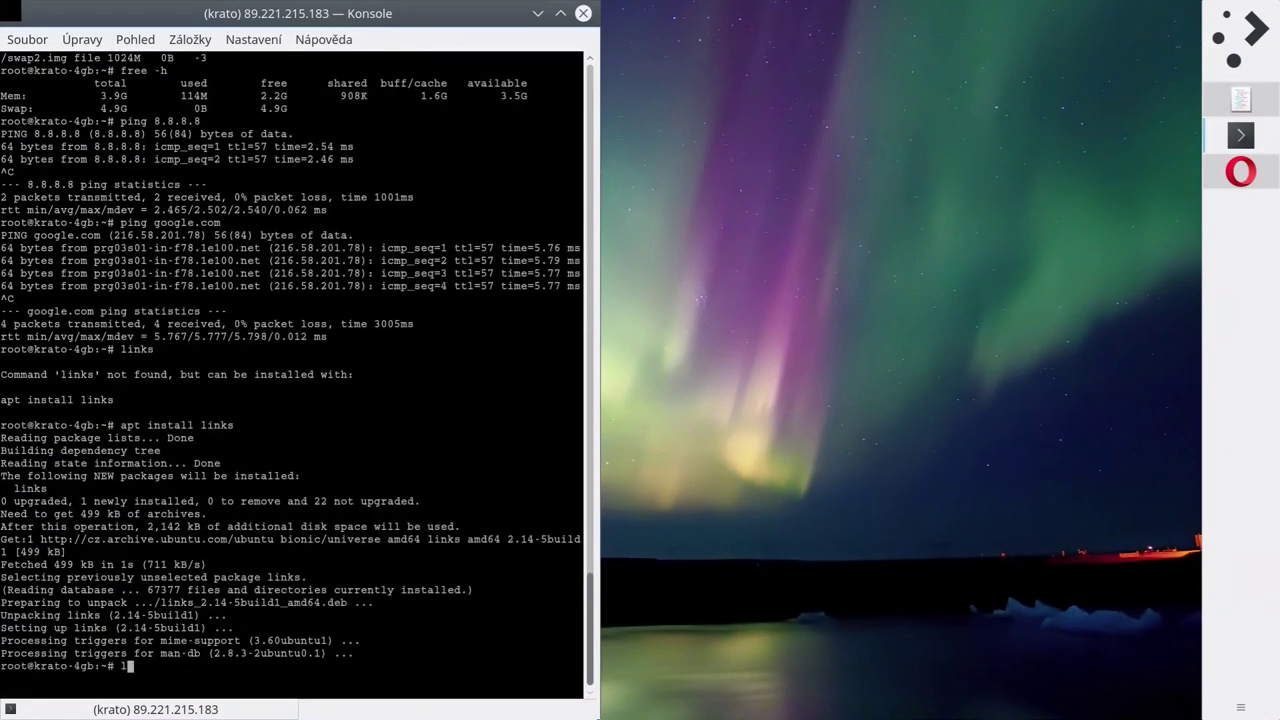
type("http://google.com/")
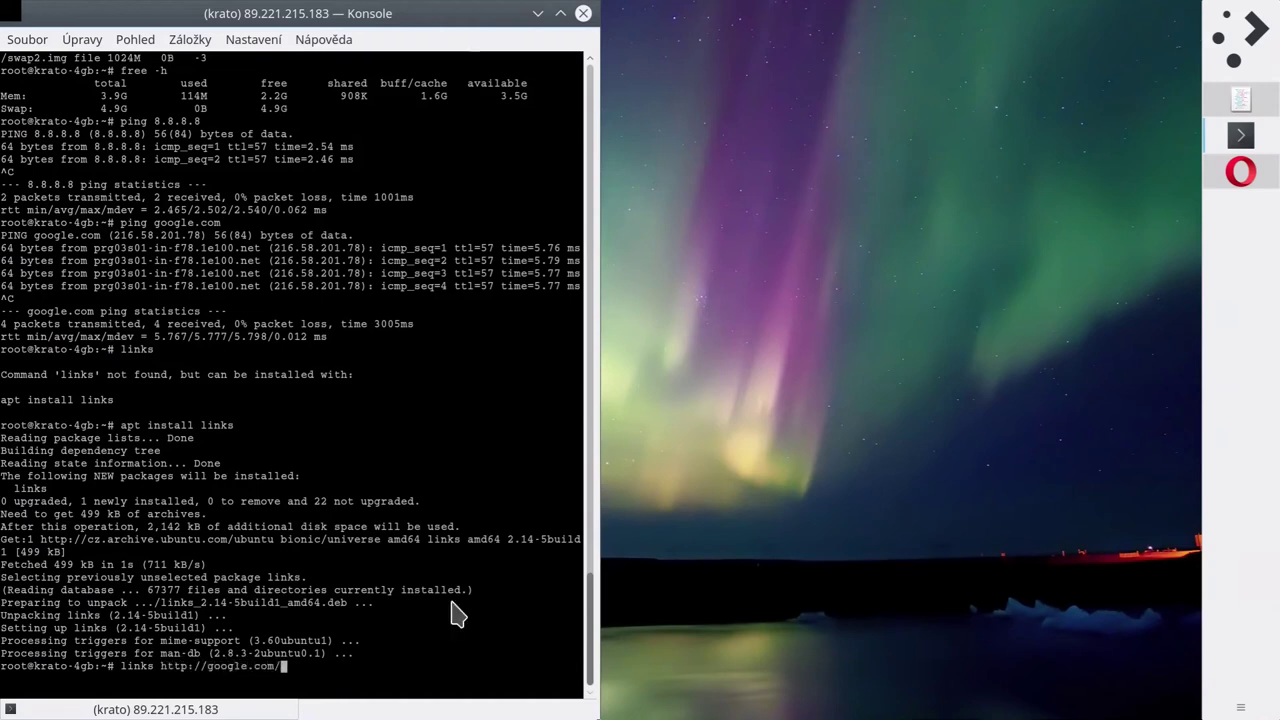
Browse the Google homepage in links past the welcome dialog, then quit to the prompt.
key("Return")
key("Return")
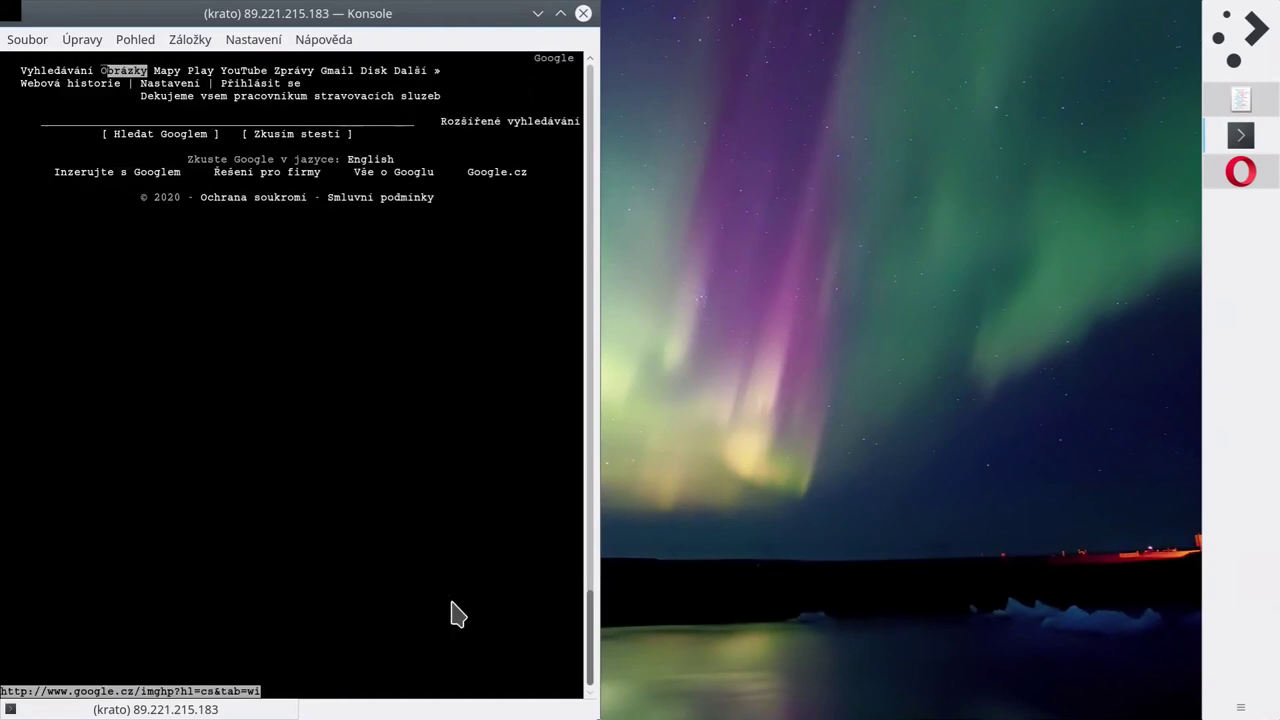
key("Down")
key("Down")
key("Down")
key("Down")
key("q")
key("Return")
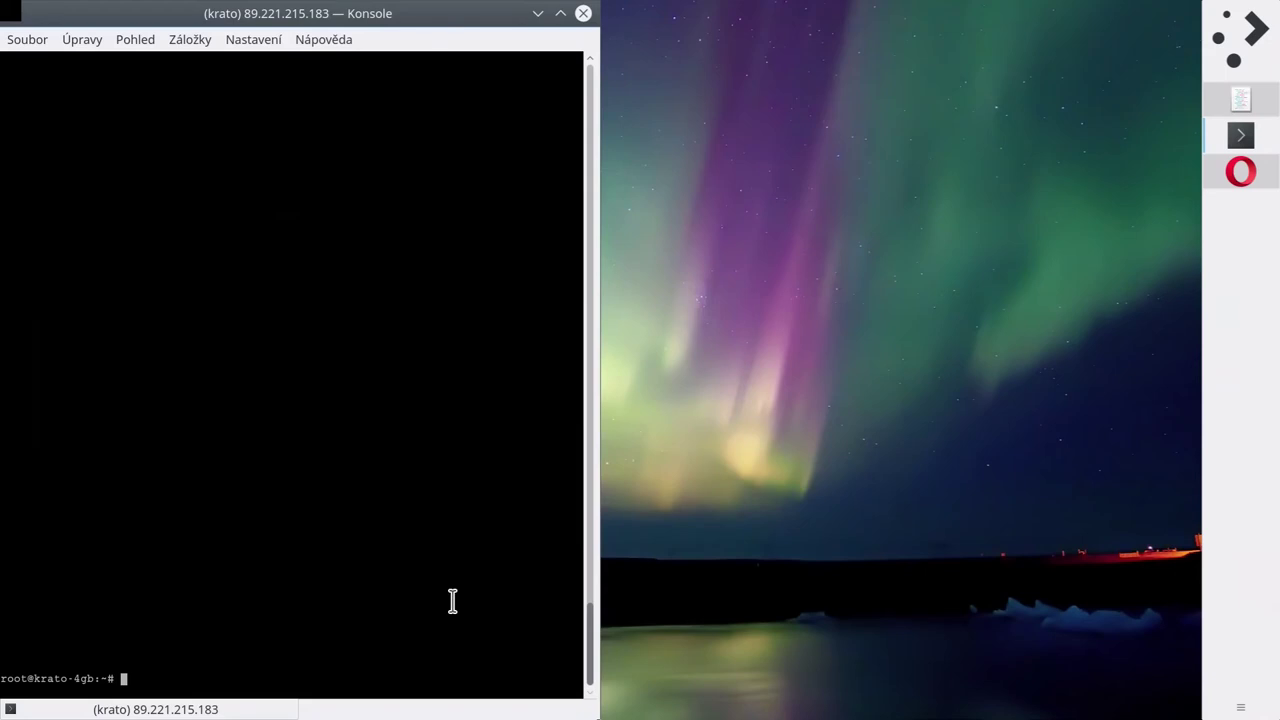
Start a new Kate document with a #!/bin/bash shebang and save it as install.sh.
left_click(1240, 98)
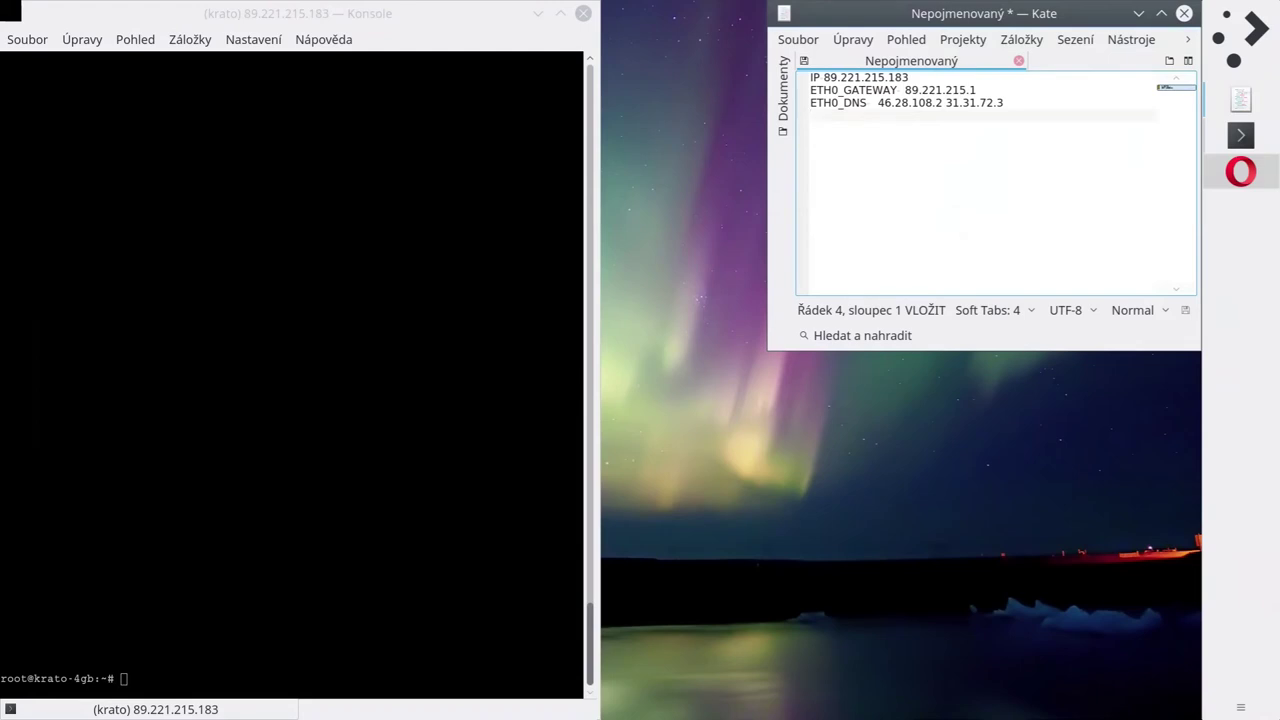
left_click(815, 44)
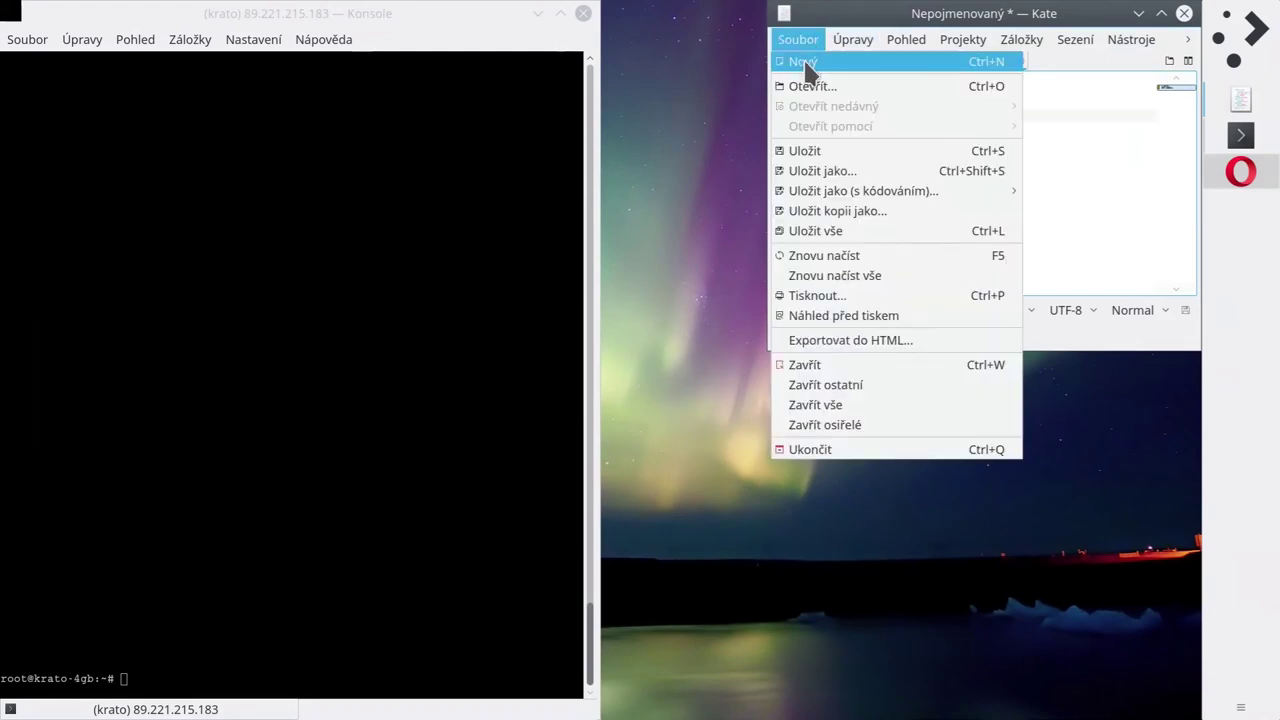
left_click(806, 63)
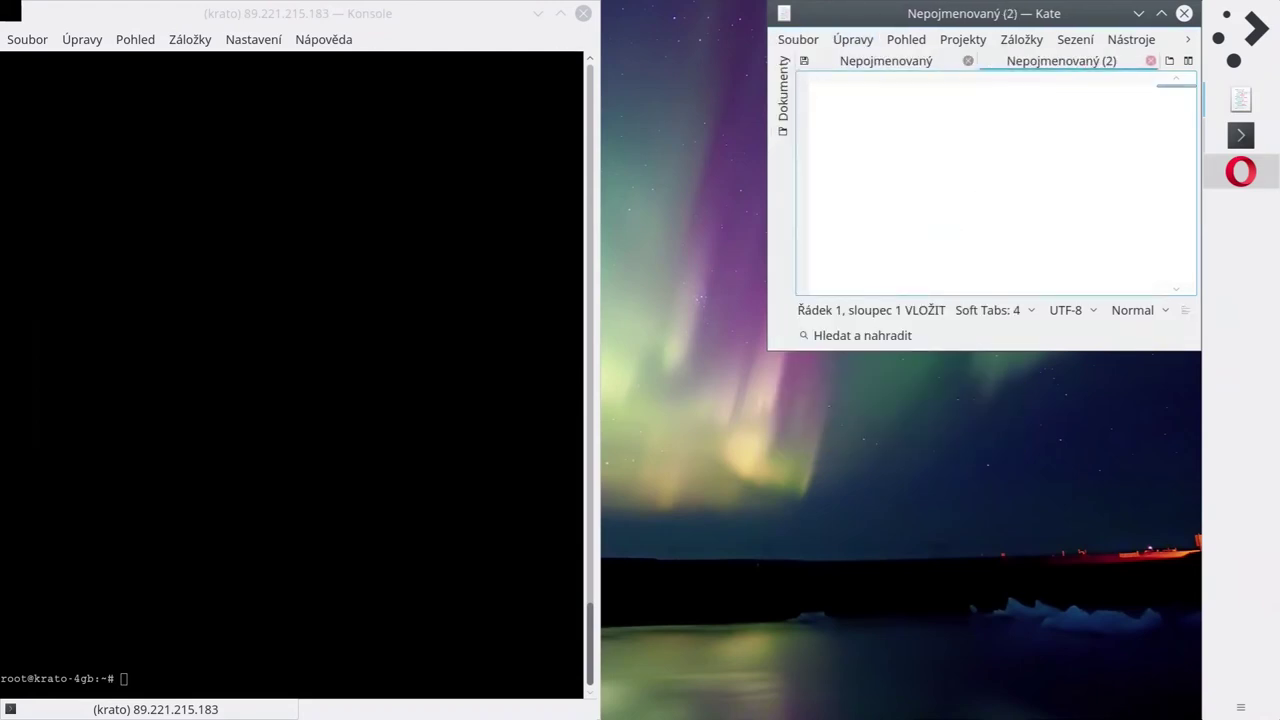
type("#!/bin/sh")
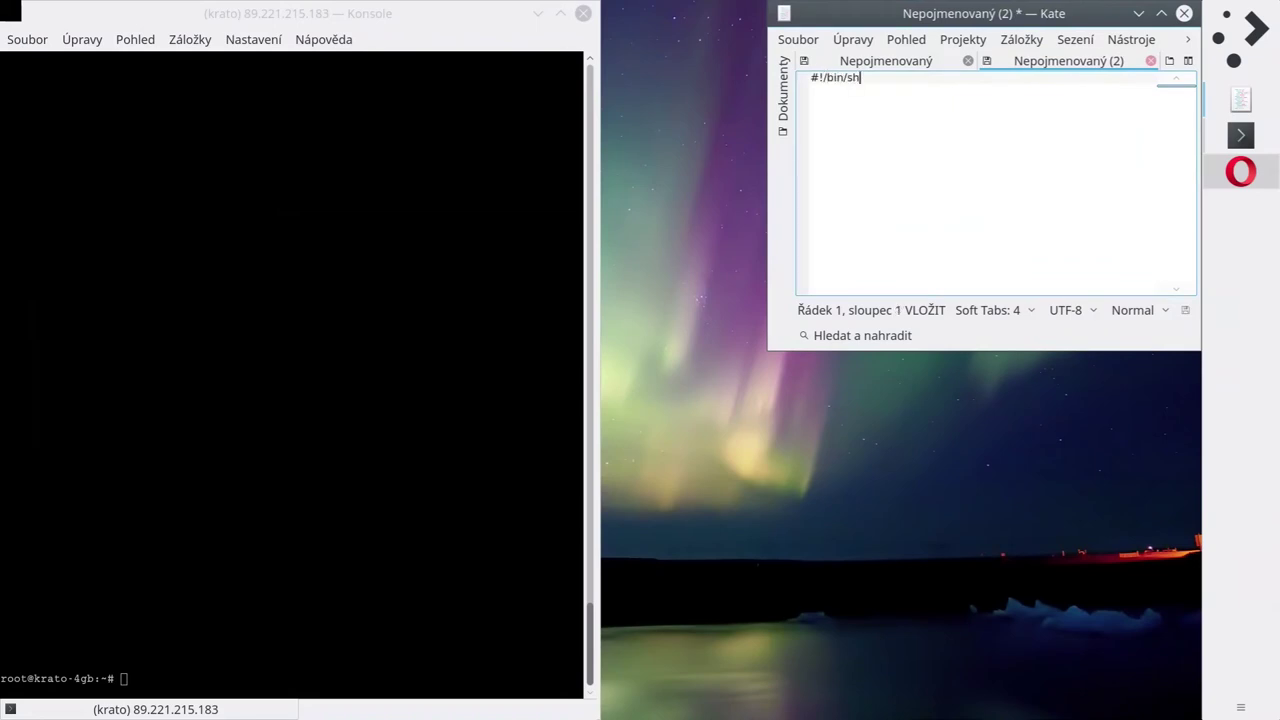
key("Left")
key("Left")
type("ba")
key("Return")
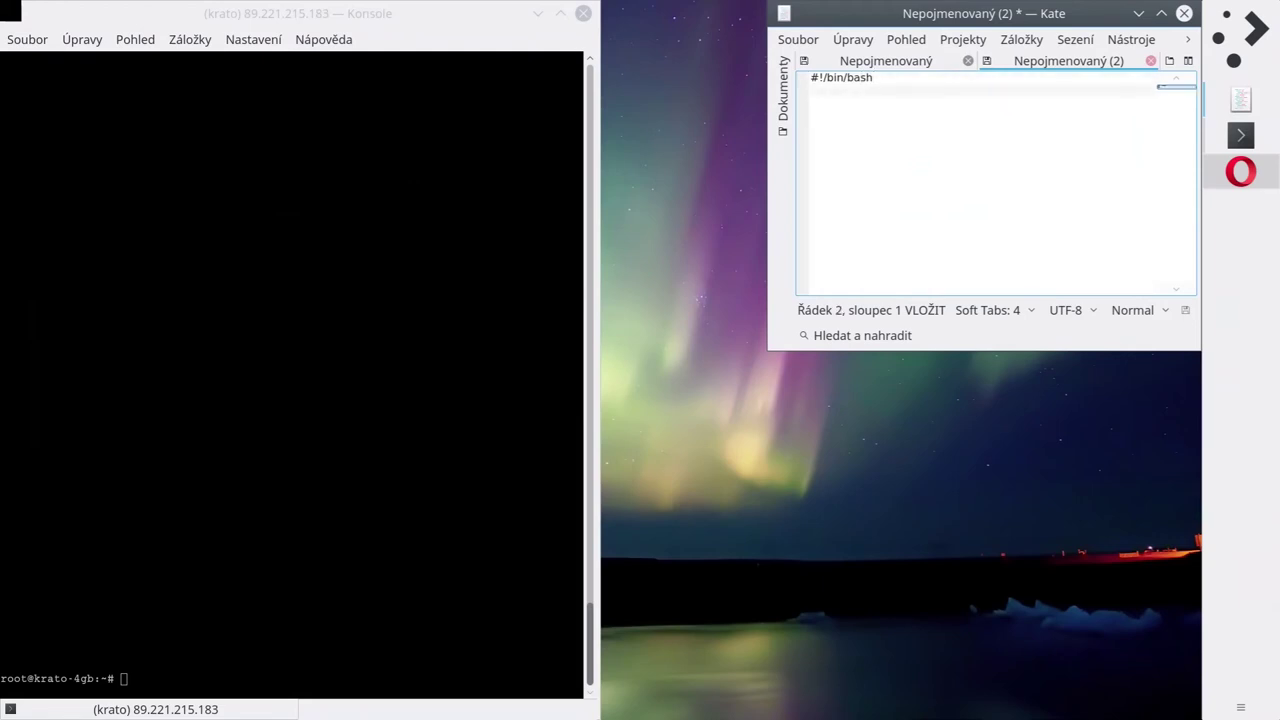
key("ctrl+s")
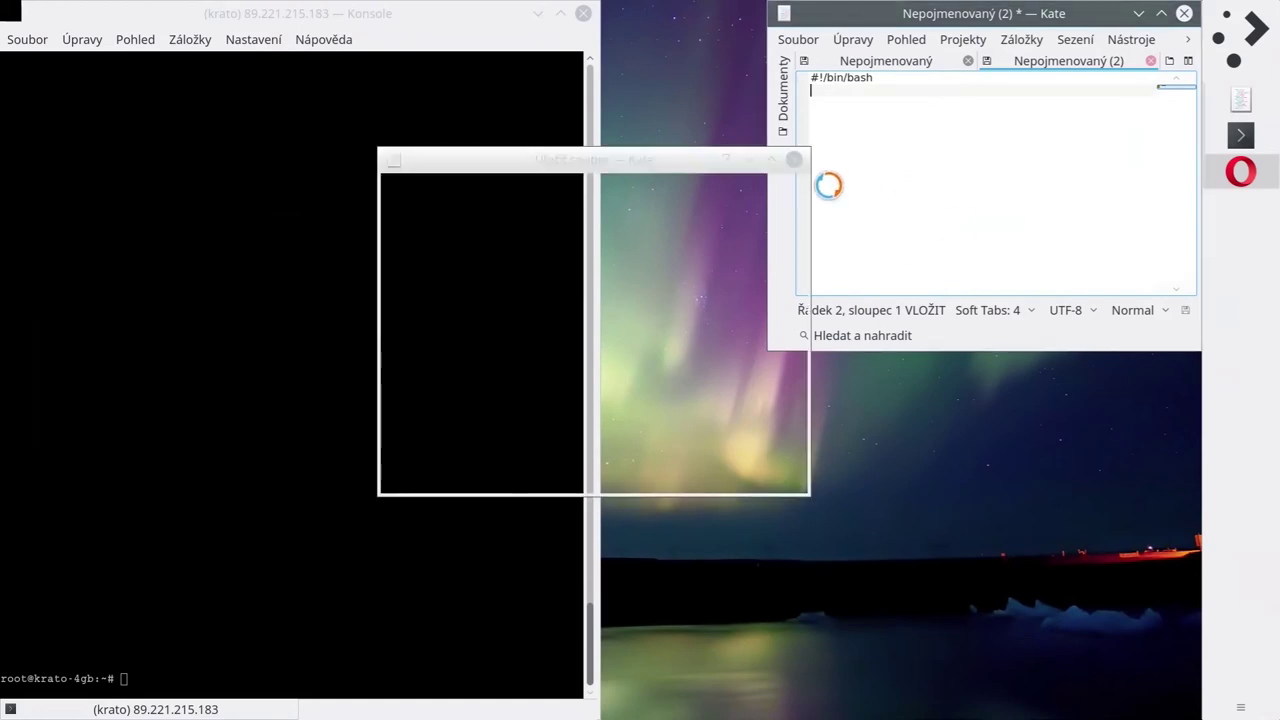
type("install.")
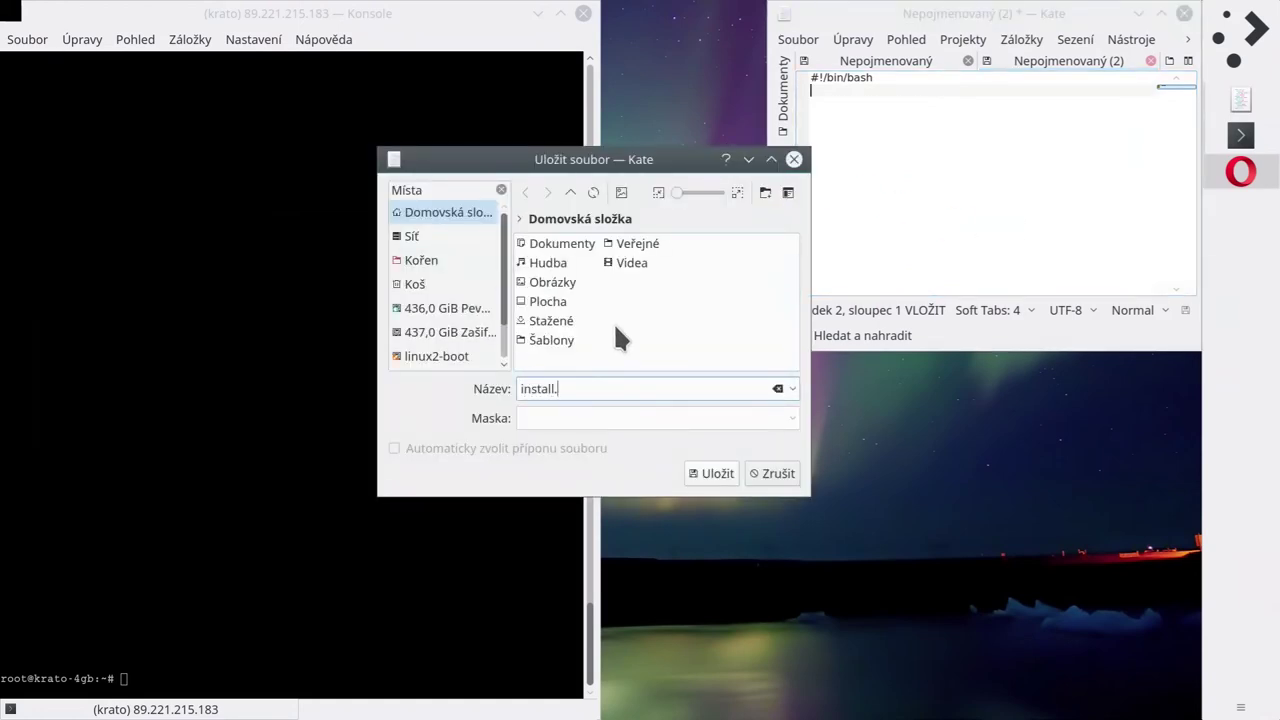
type("sh")
left_click(716, 473)
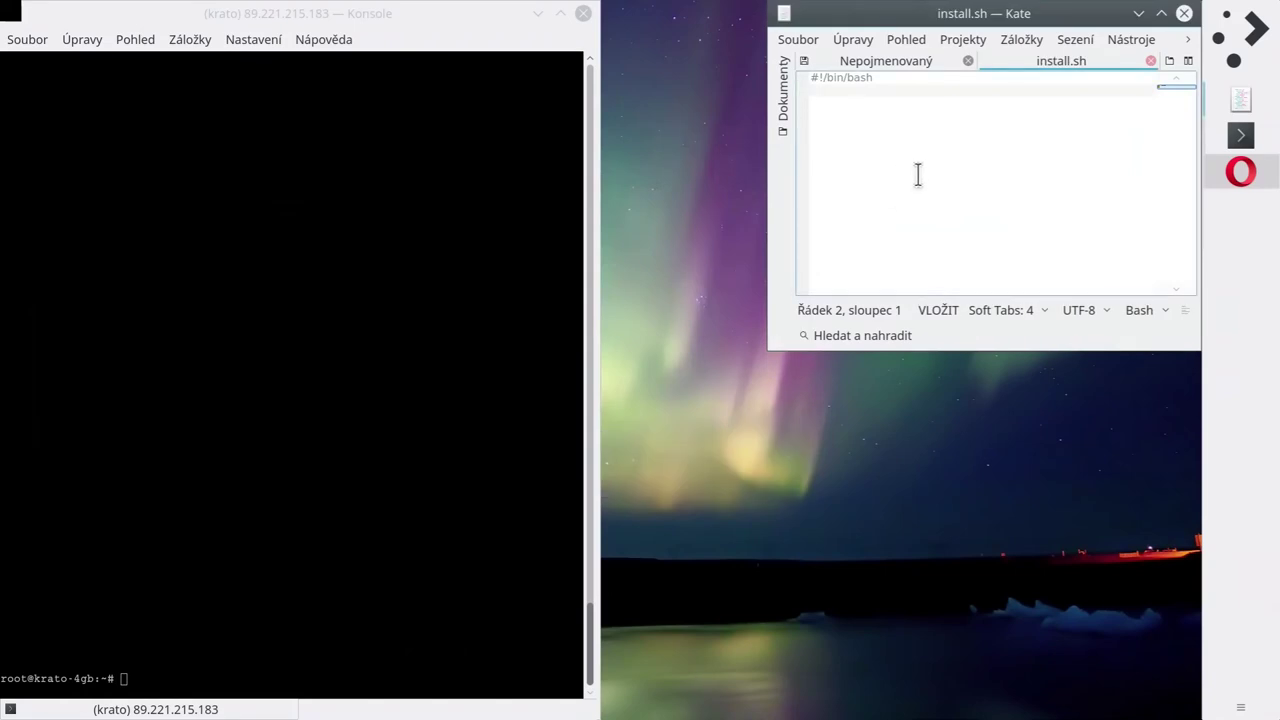
Add an 'apt update' line to the script and enlarge the Kate window.
key("Return")
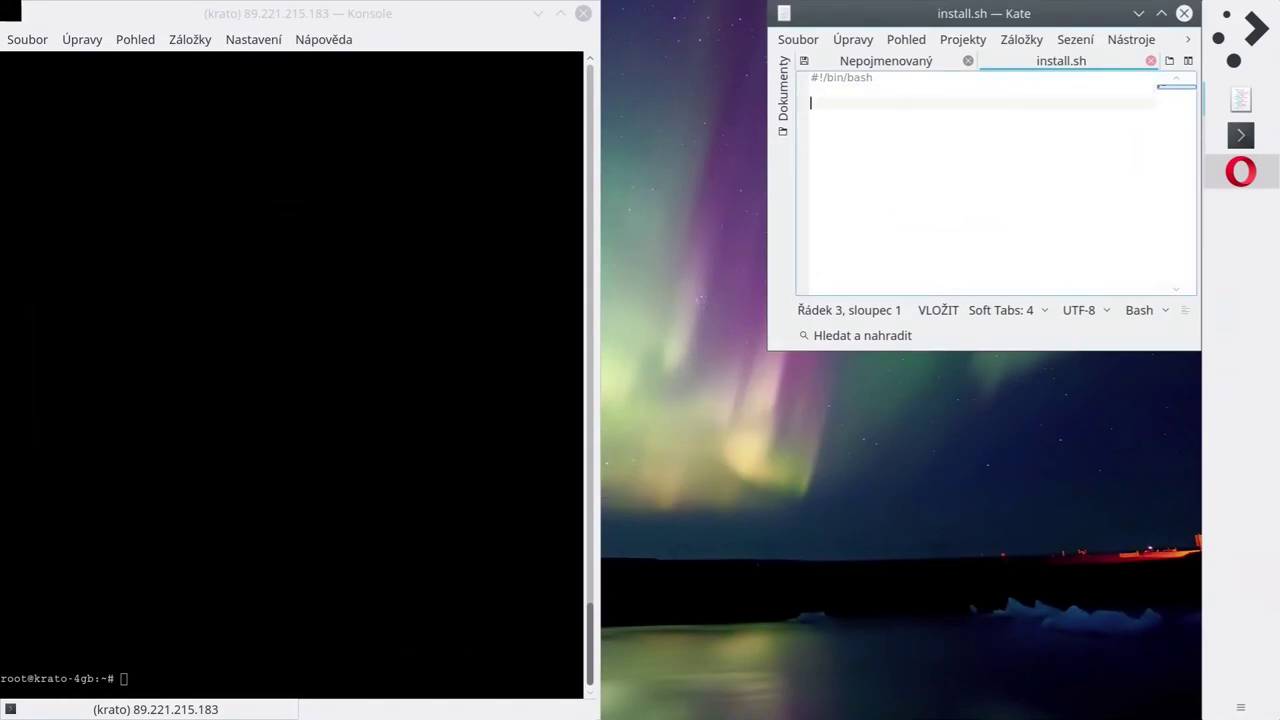
key("BackSpace")
type("apt update")
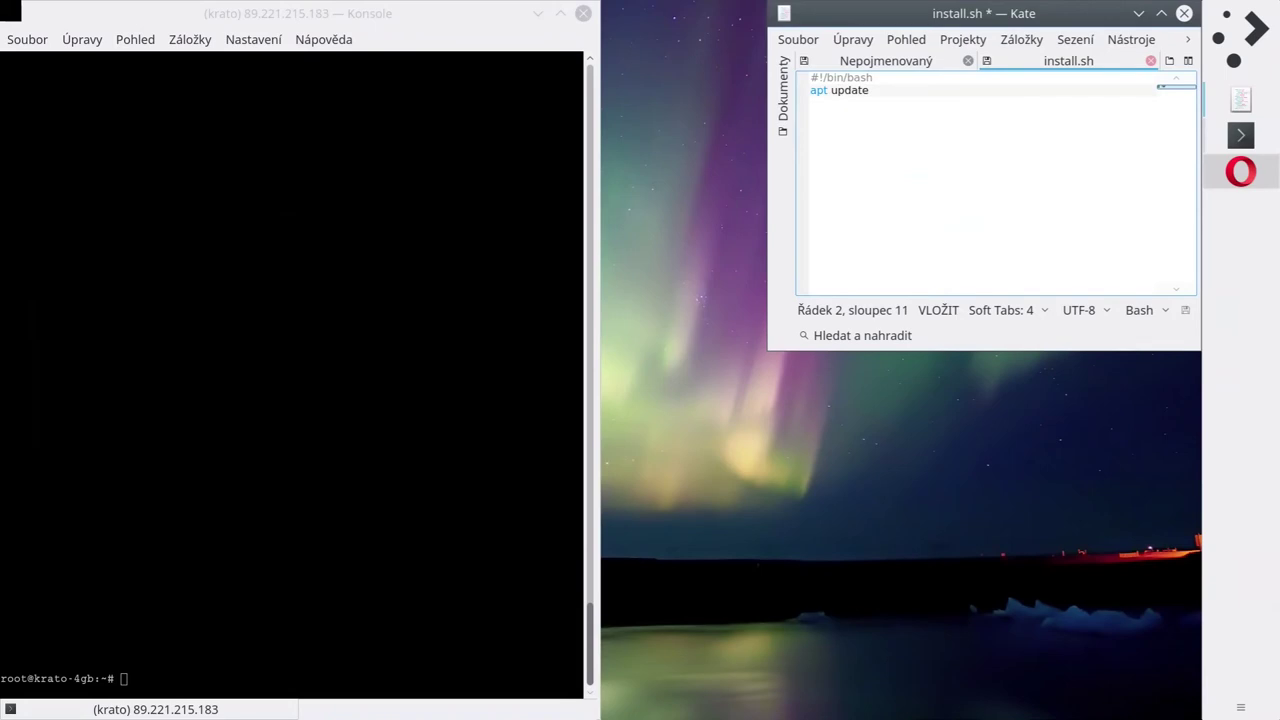
key("Return")
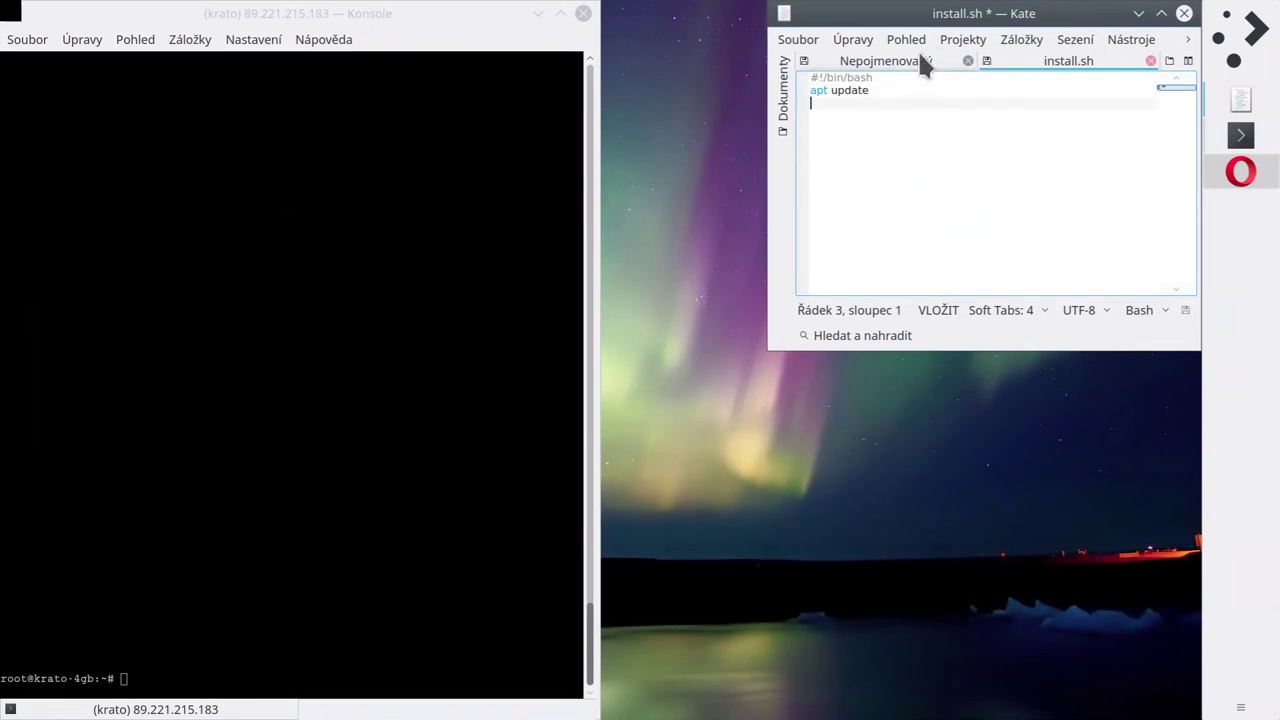
left_click_drag(884, 12, 1199, 324)
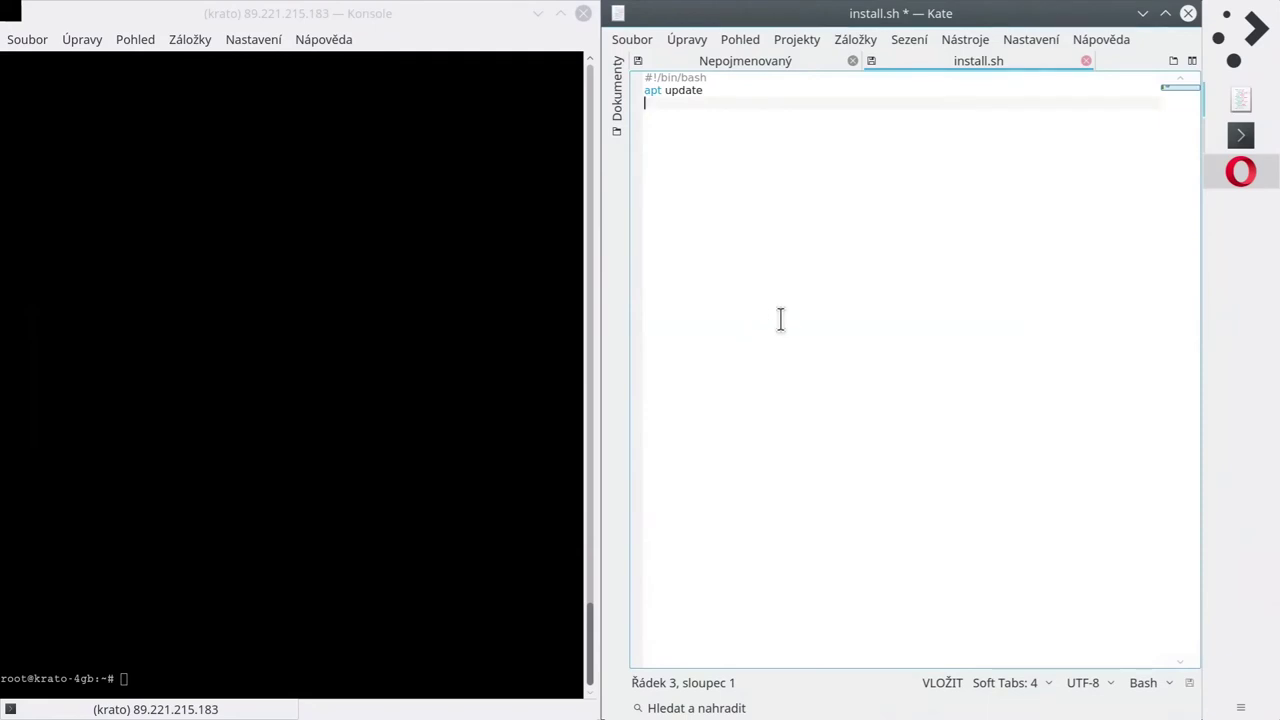
key("Return")
key("BackSpace")
key("Up")
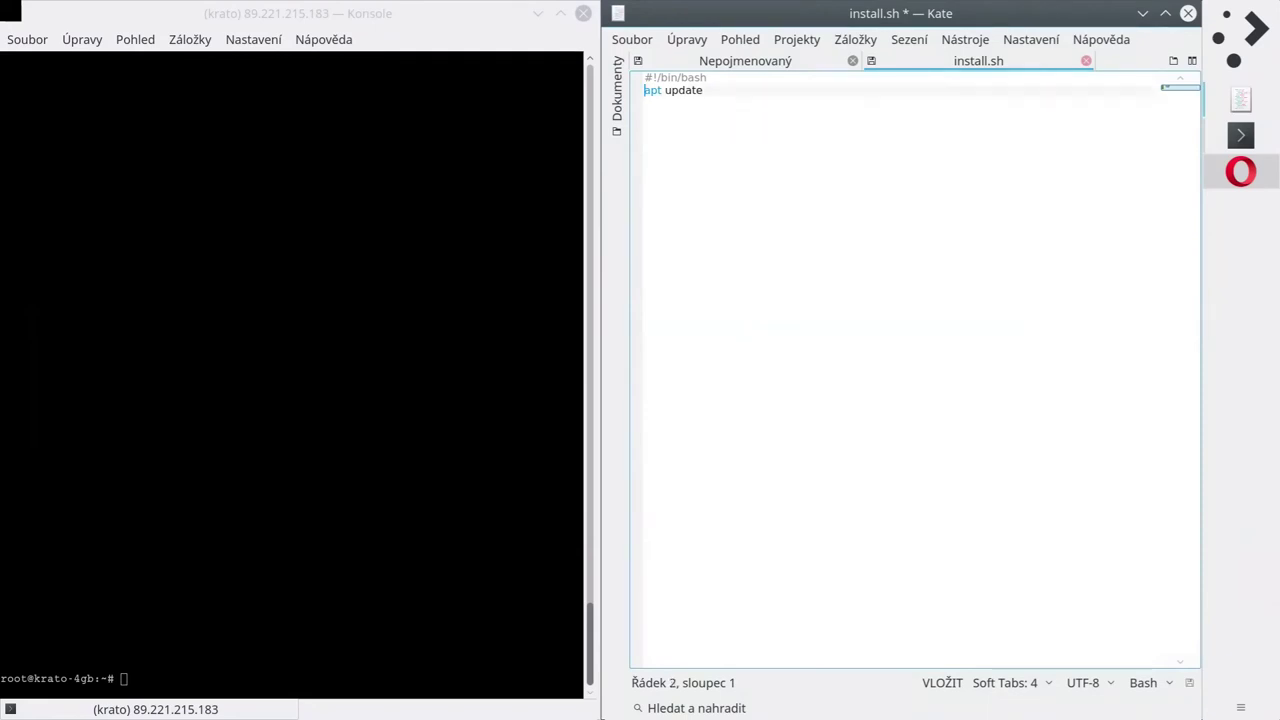
Add an 'apt install mc screen' line below apt update, dropping a trial gpm.
left_click(645, 103)
type("apt ")
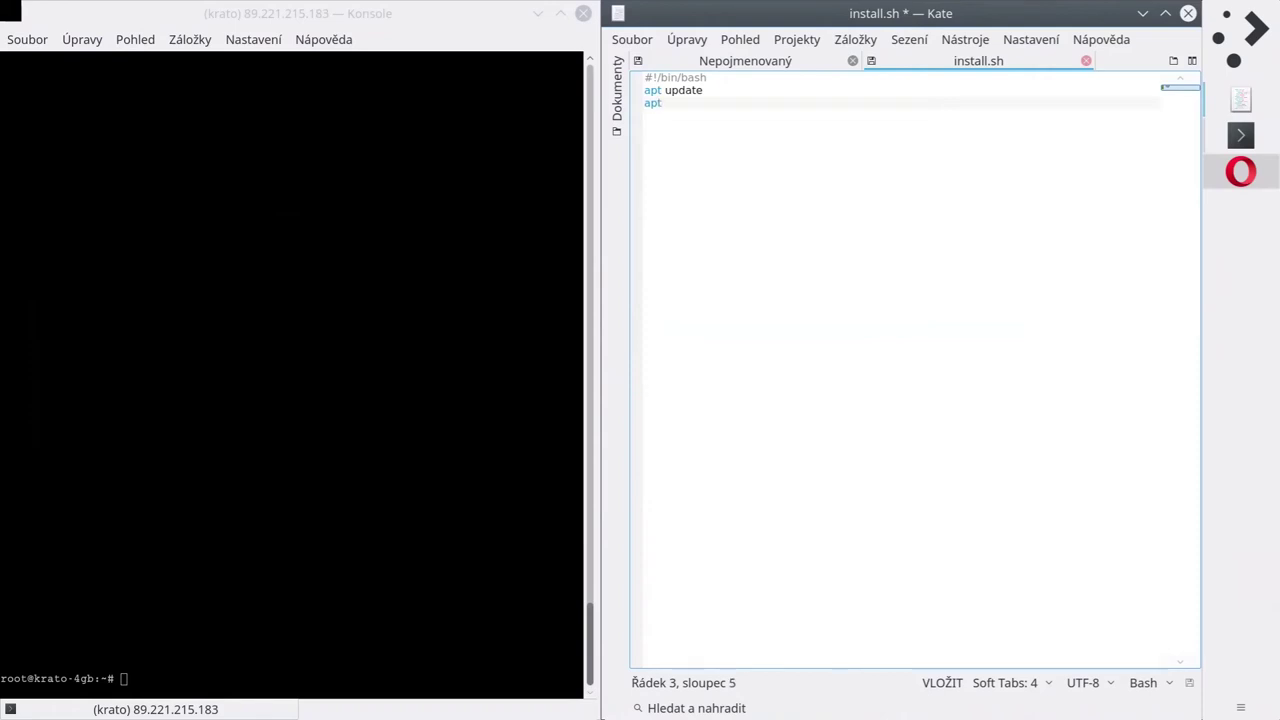
type("install")
type("l ")
type("mc")
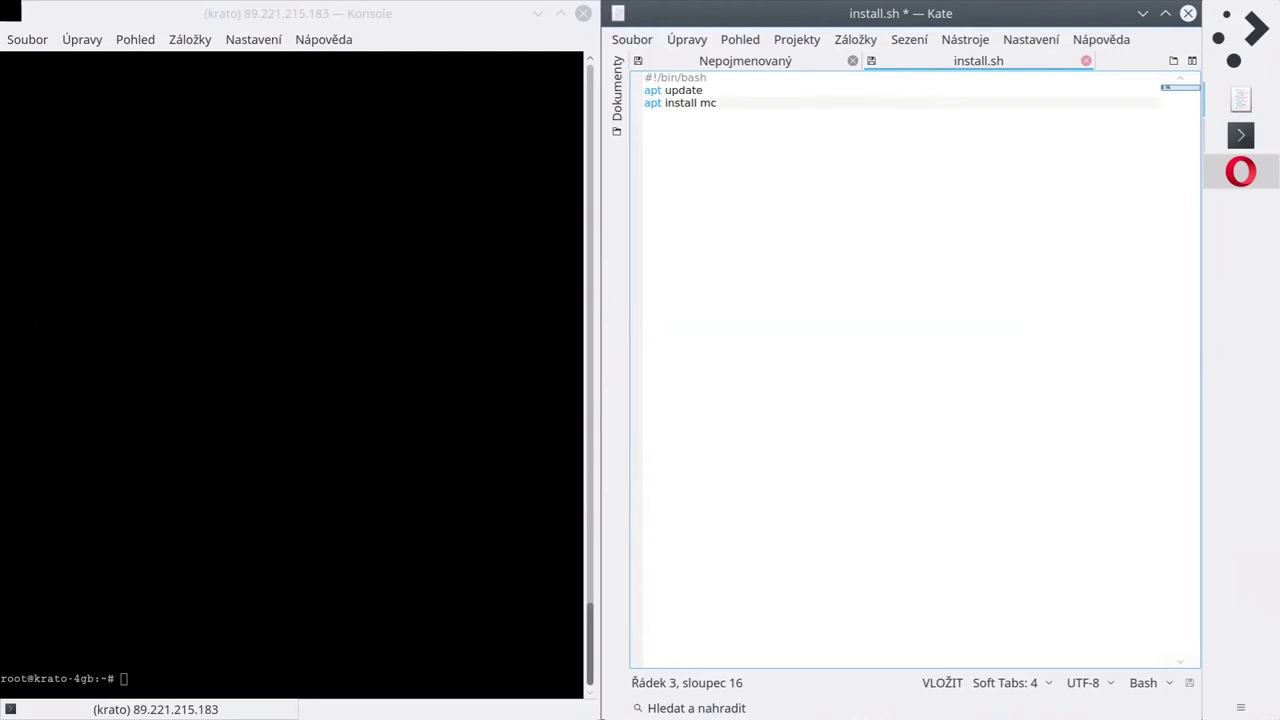
type("screen")
type("gpm")
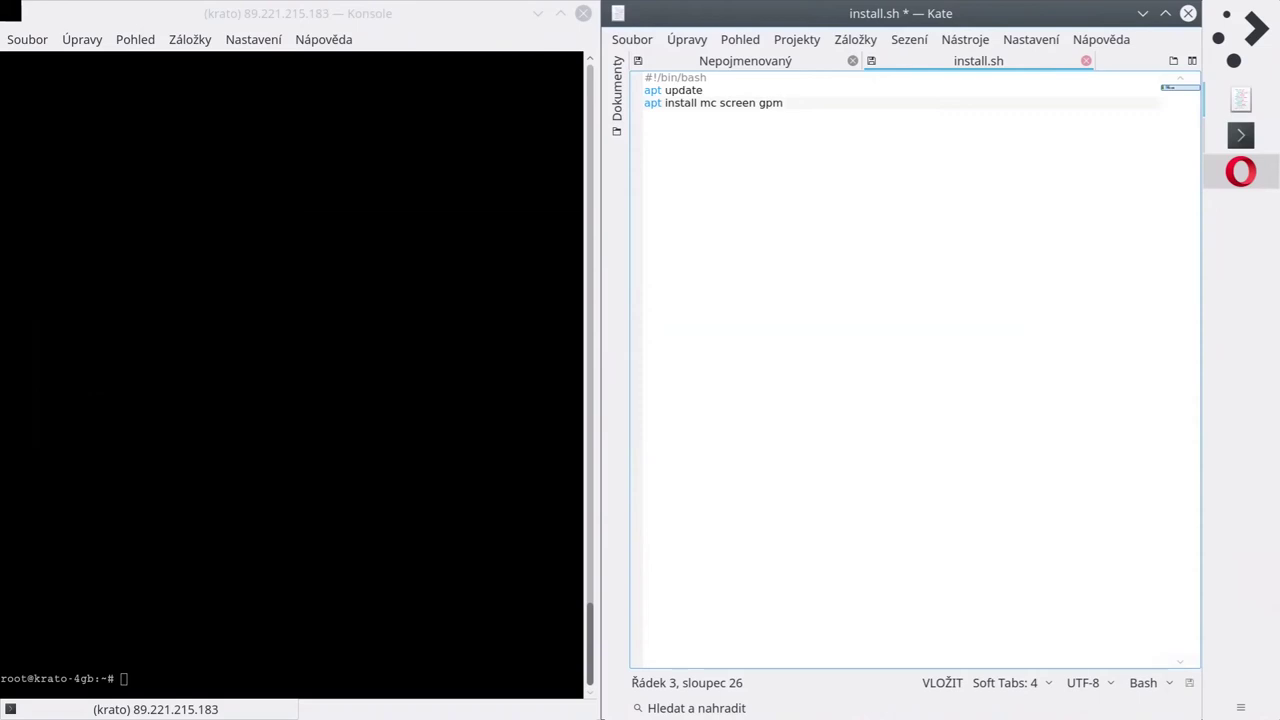
key("BackSpace")
key("BackSpace")
key("BackSpace")
Install the gpm package in the terminal with apt install gpm.
left_click(304, 262)
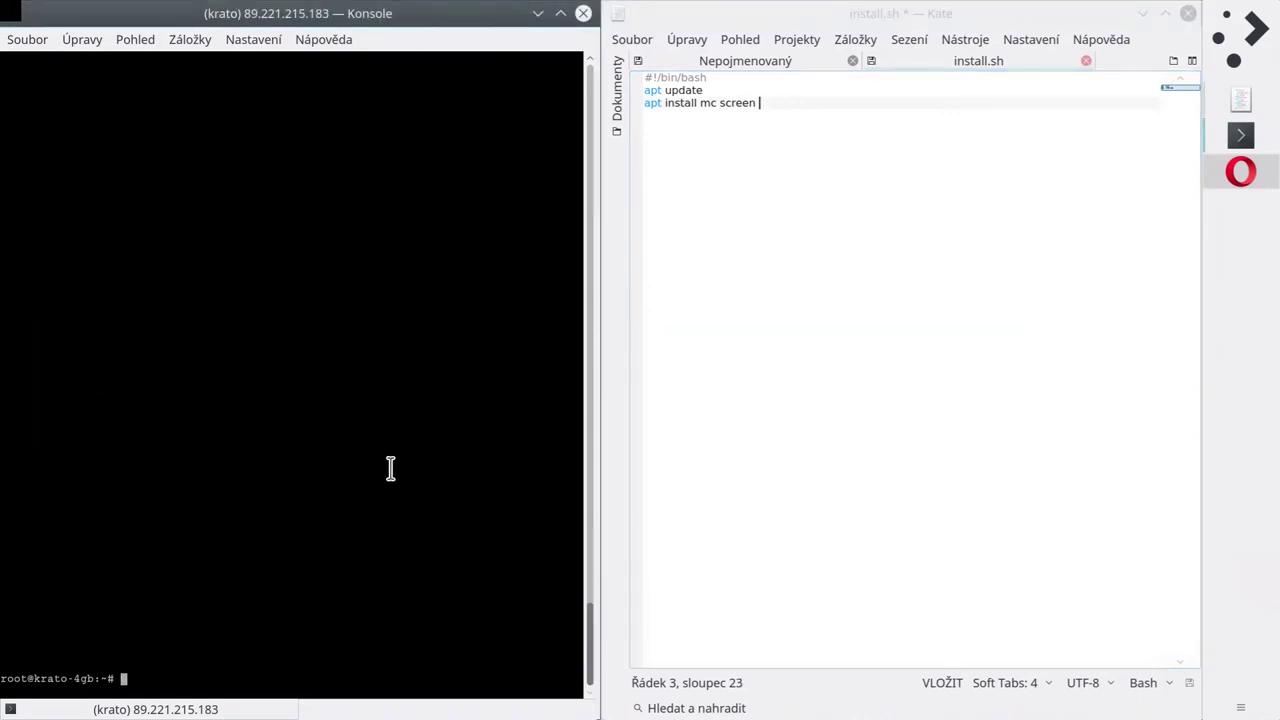
type("apt install gpm")
key("Return")
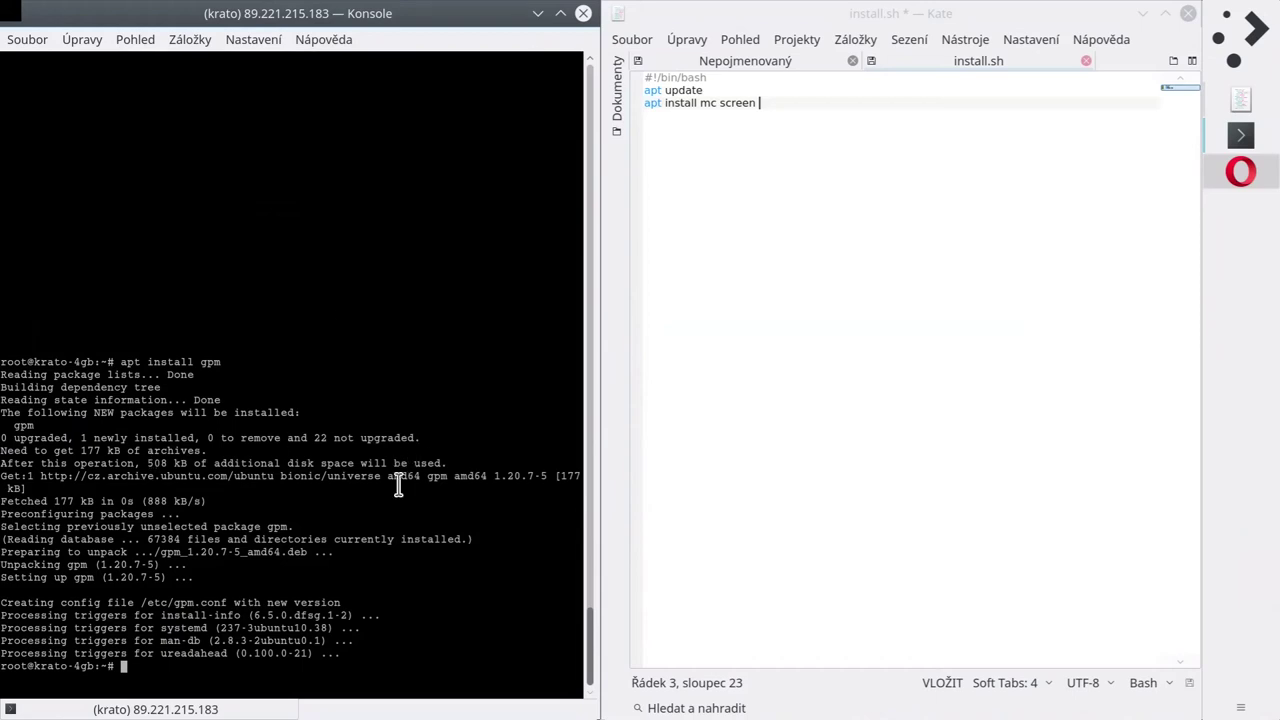
Confirm Midnight Commander responds to mouse clicks, quit it, and bring up the browser's VM console.
type("mc")
key("Return")
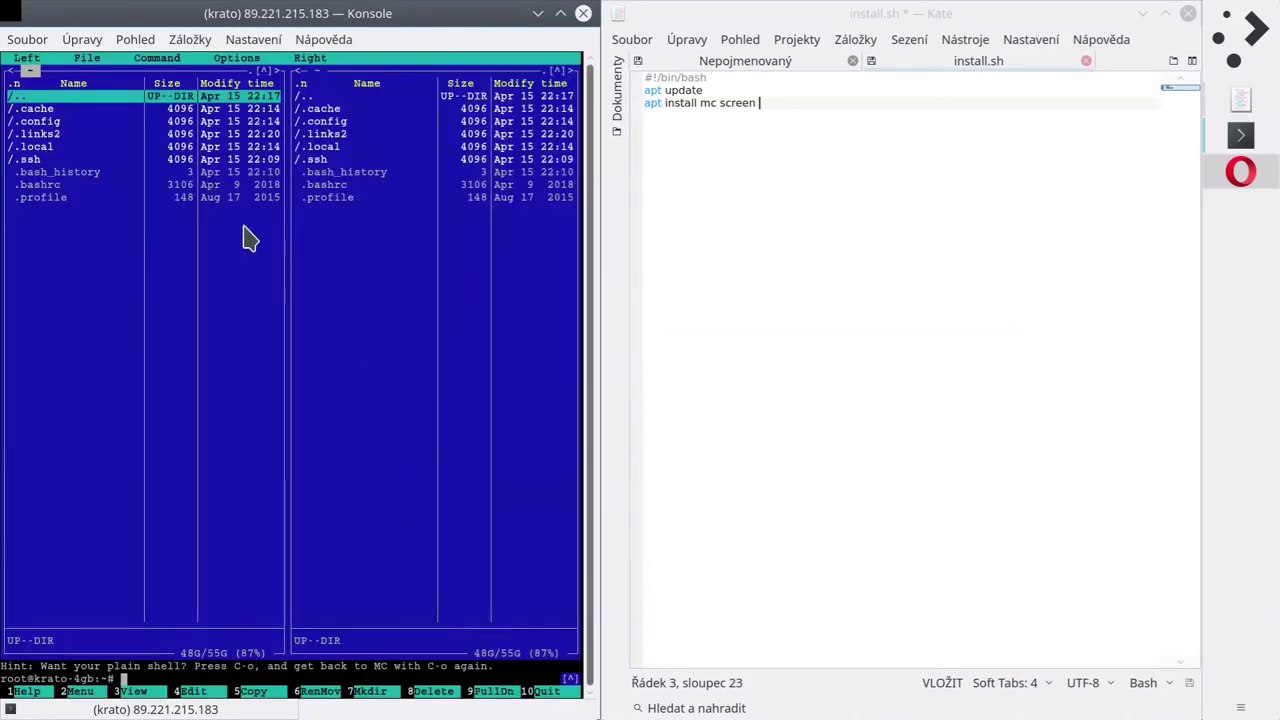
left_click(96, 136)
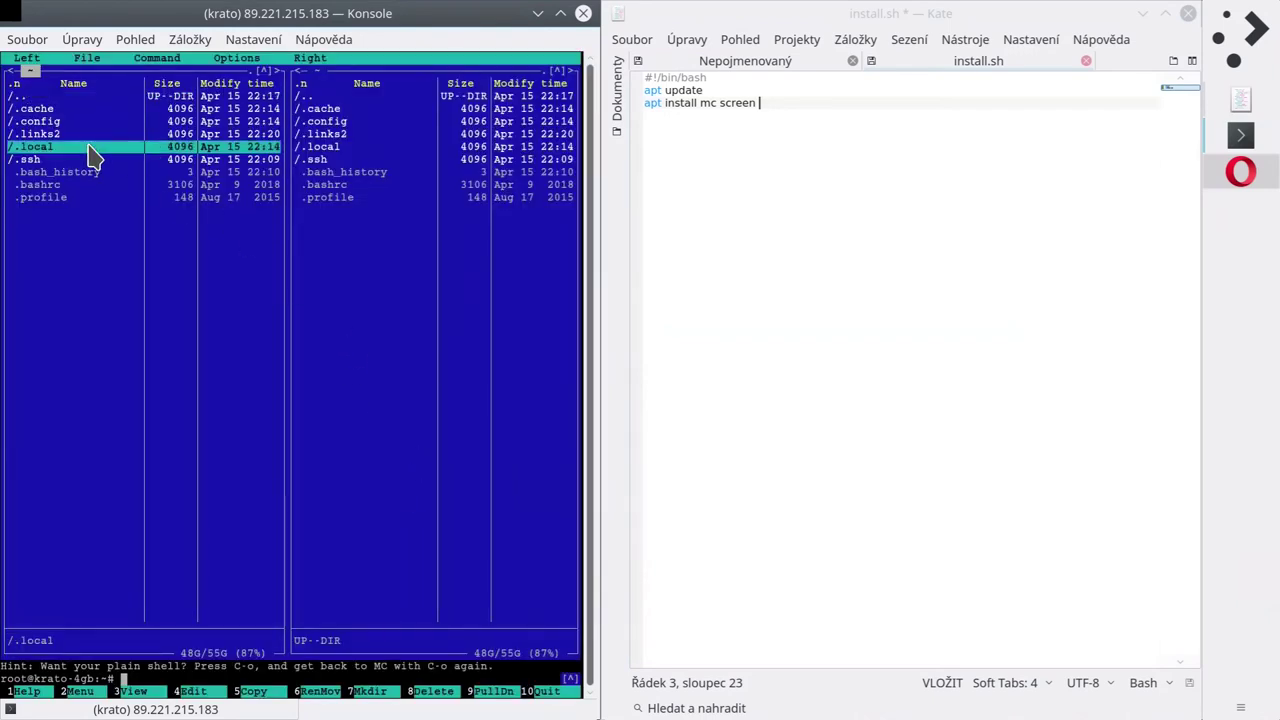
left_click(55, 185)
left_click(70, 96)
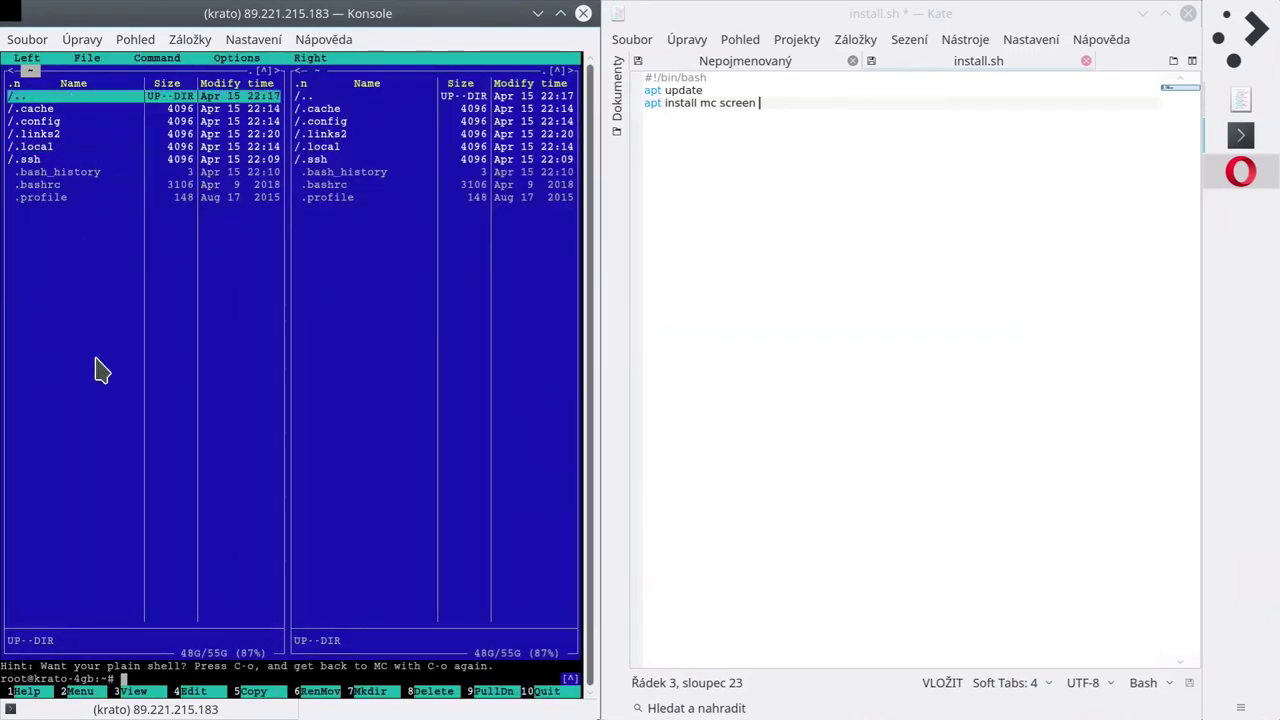
key("F10")
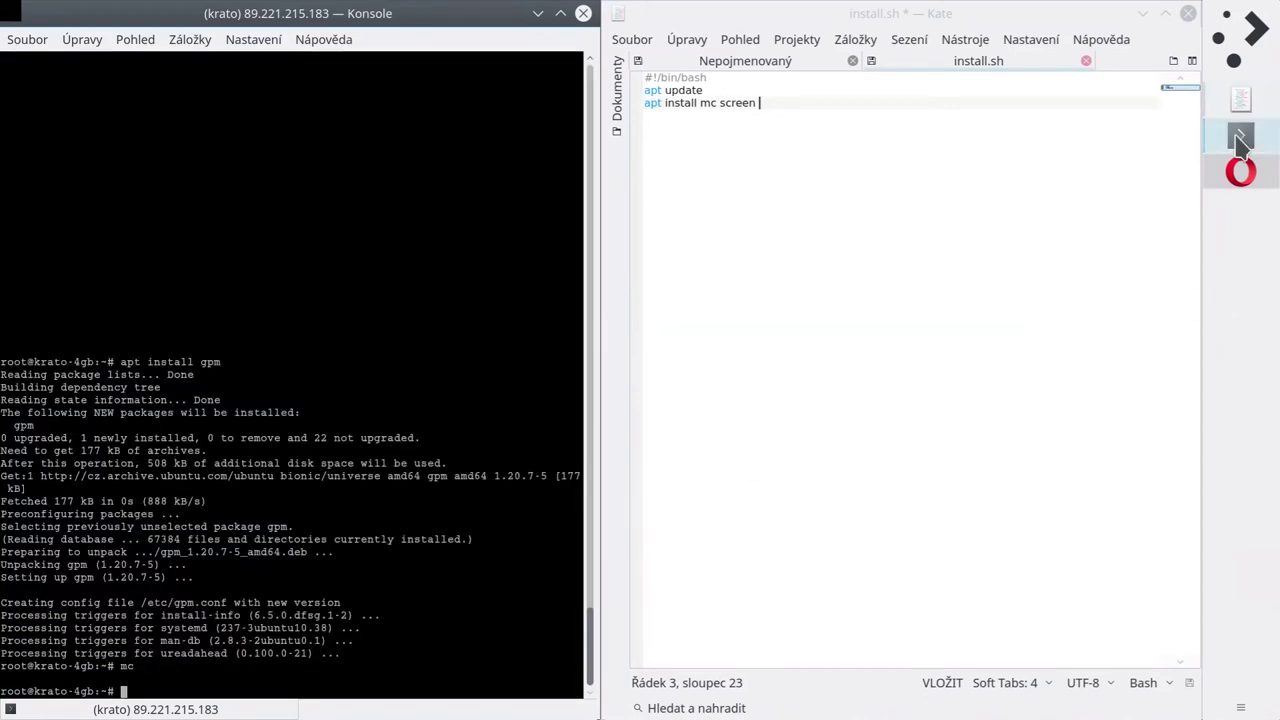
left_click(1240, 172)
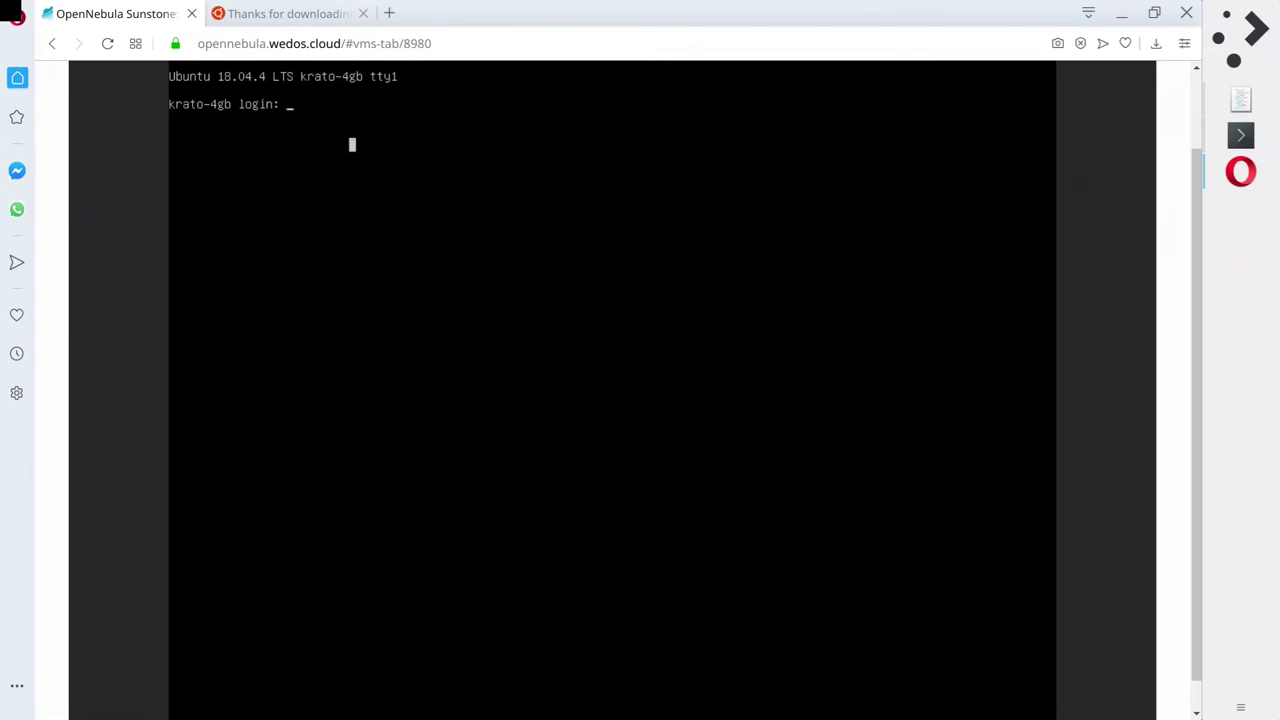
Log in on the VM console with the user name and password.
type("krato")
key("Return")
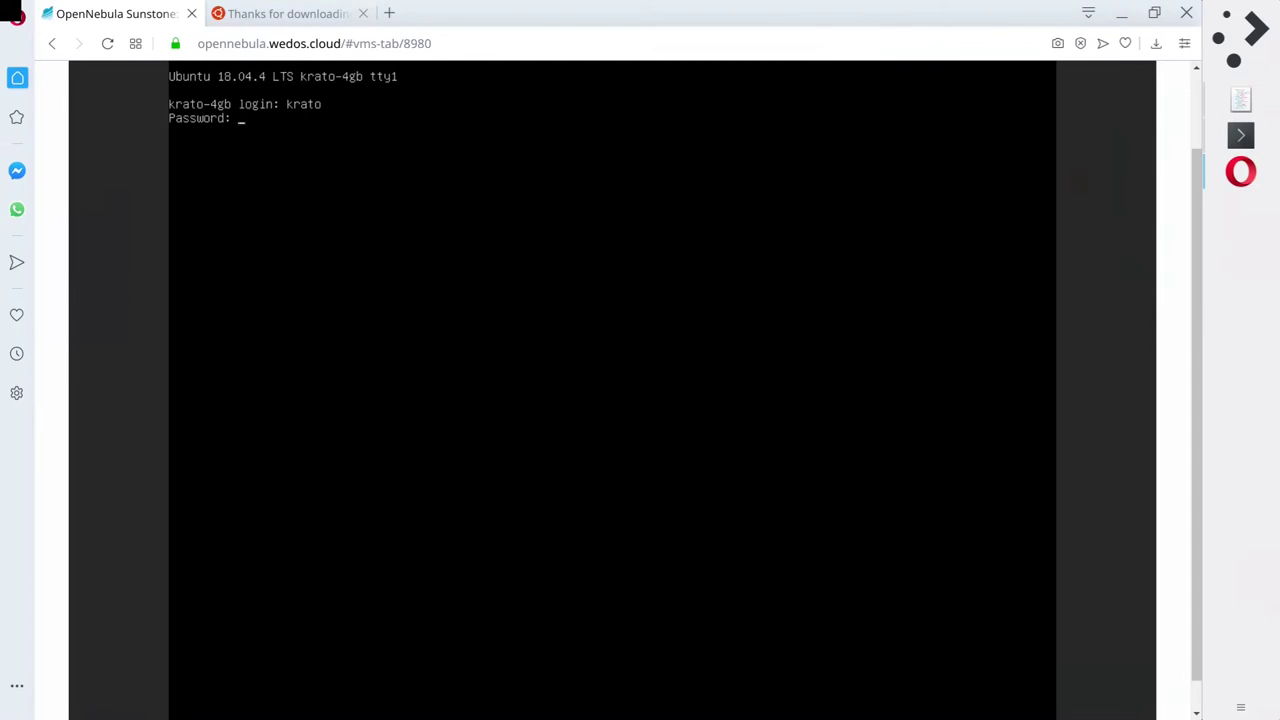
key("Return")
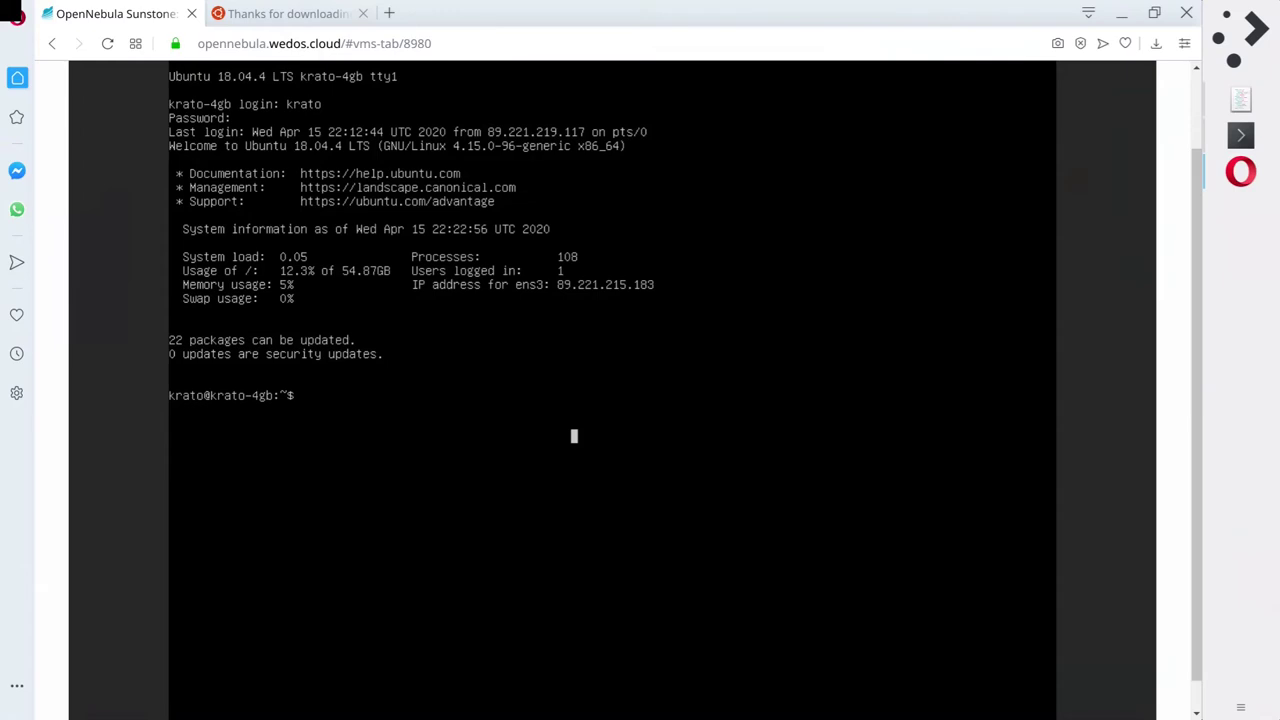
Echo the pasted IP 89.221.215.183 on the console and launch Midnight Commander.
type("echo \"")
left_click_drag(560, 284, 600, 298)
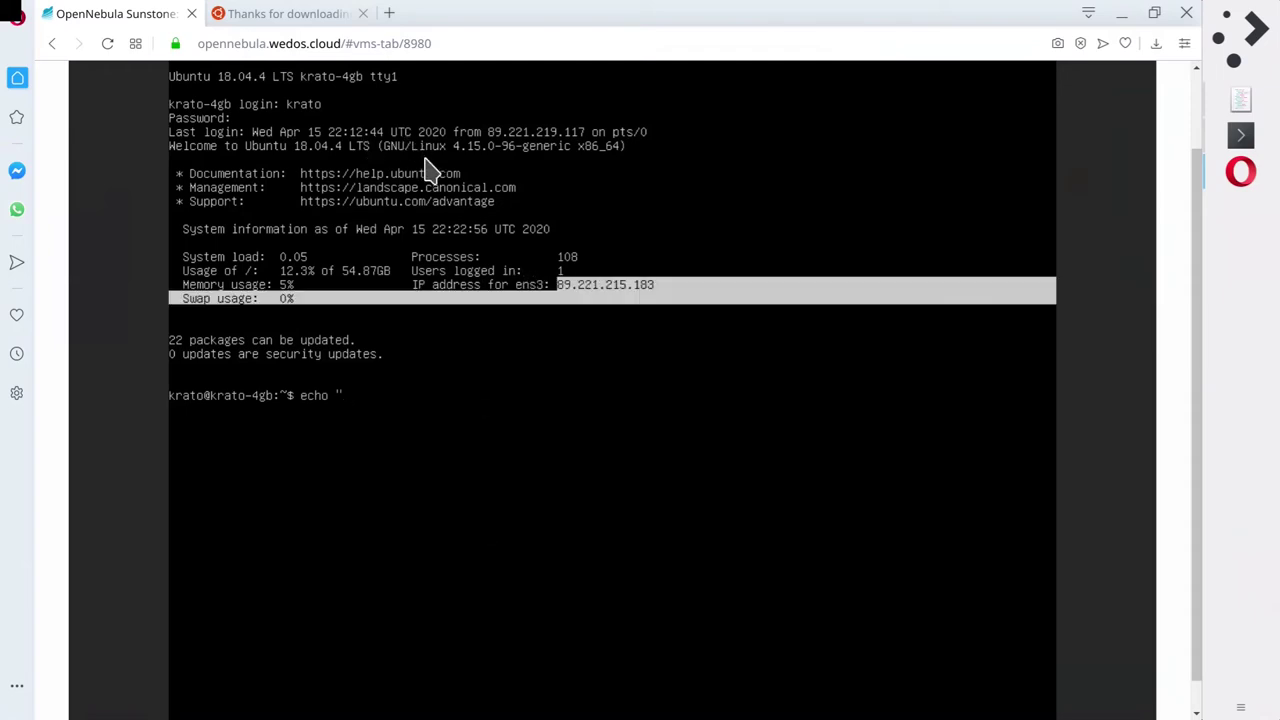
left_click_drag(395, 155, 474, 151)
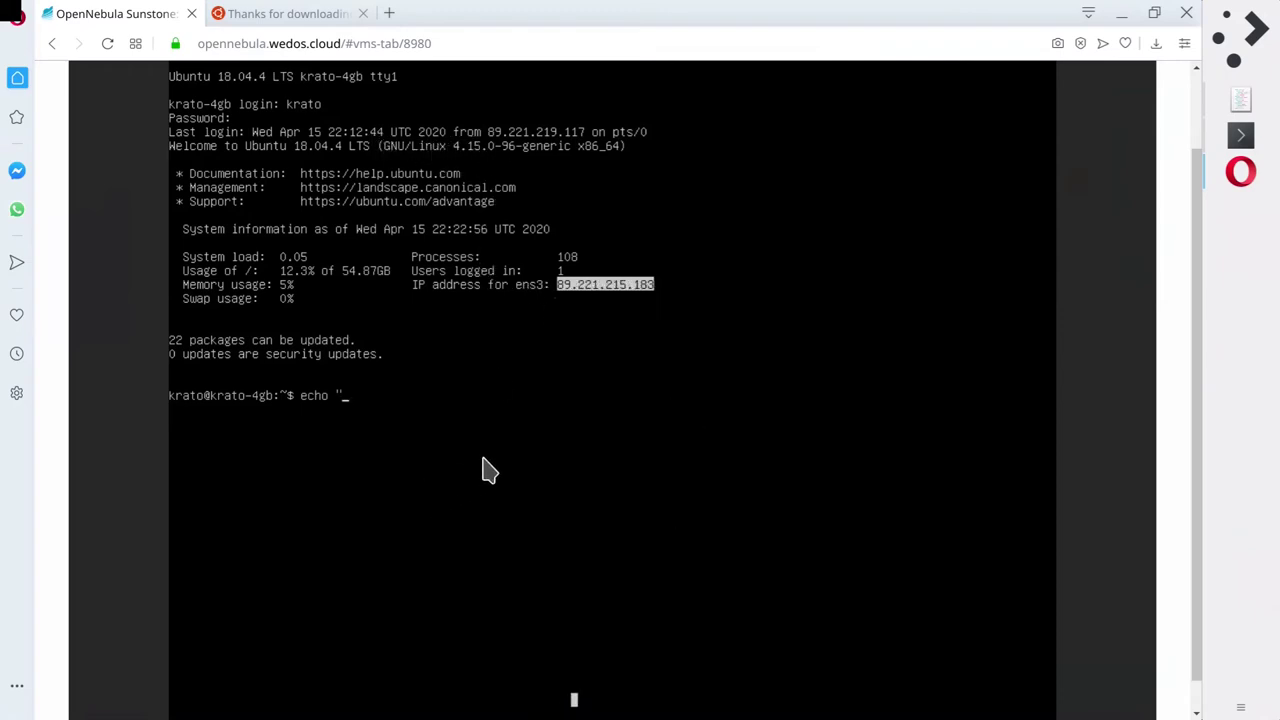
middle_click(622, 360)
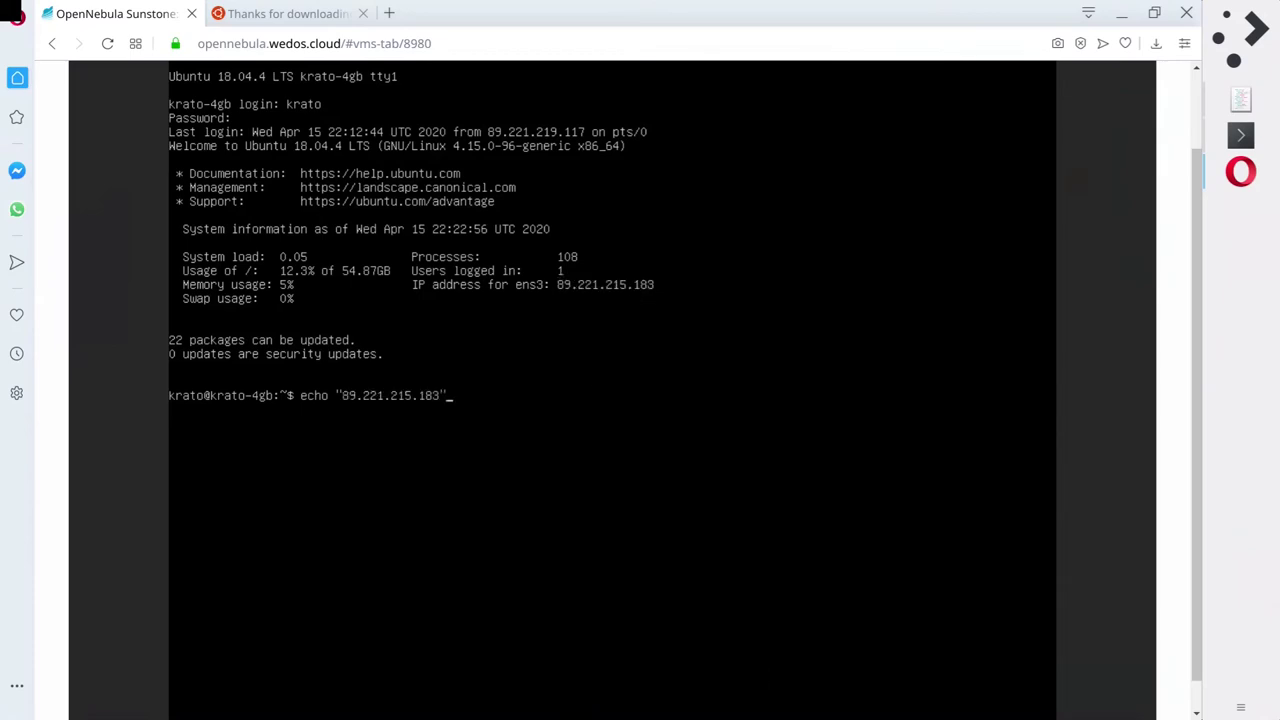
type("\"")
key("Return")
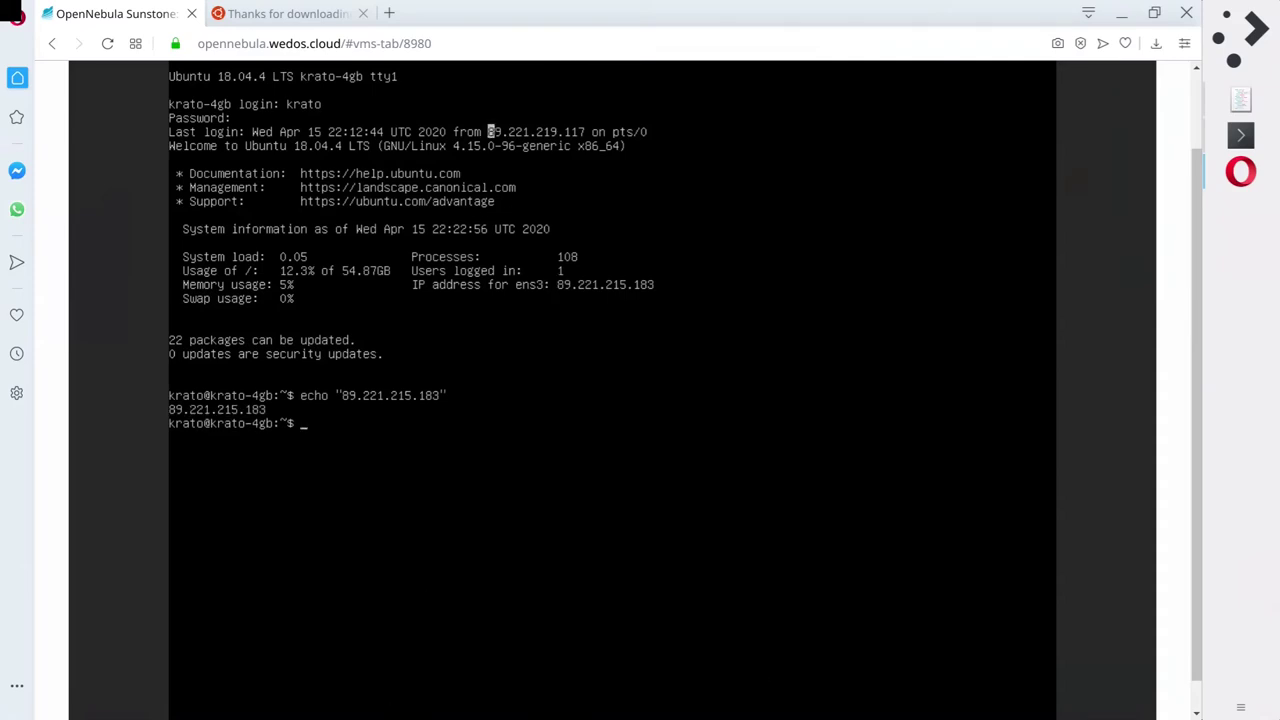
type("mc")
key("Return")
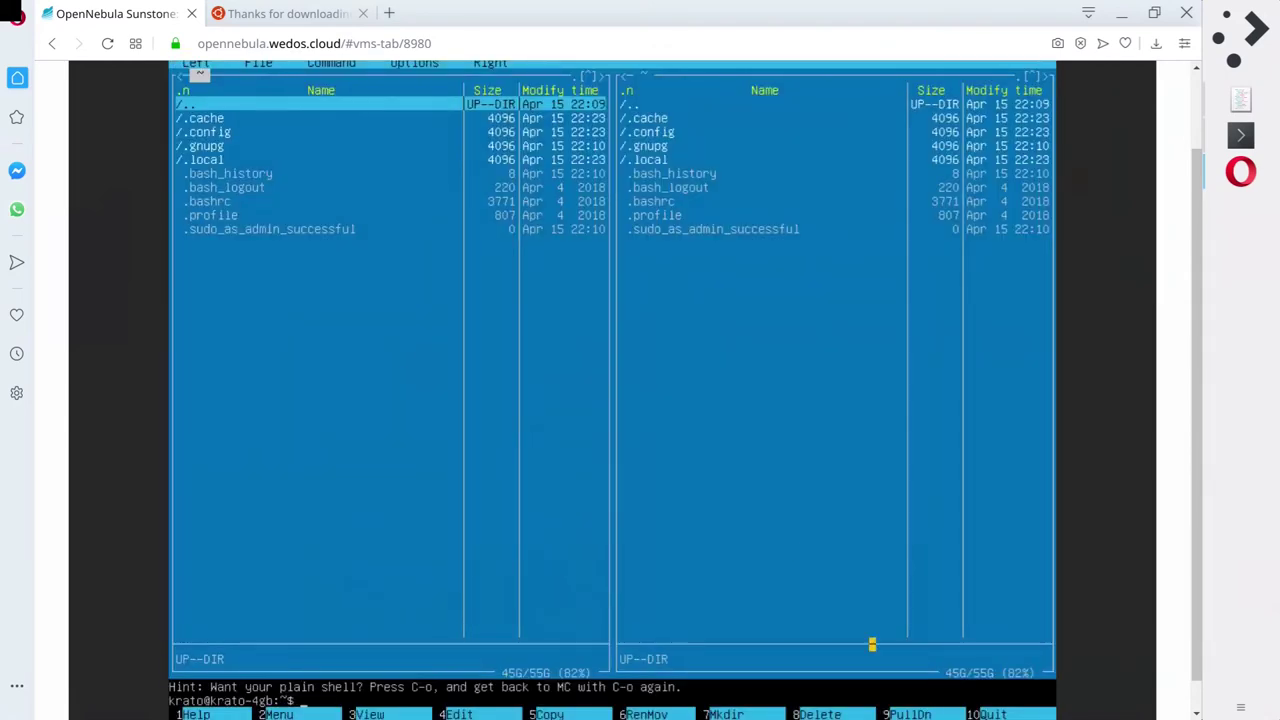
Select .bashrc and .config in the VM's Midnight Commander, quit, log out, and minimise the browser.
left_click(276, 201)
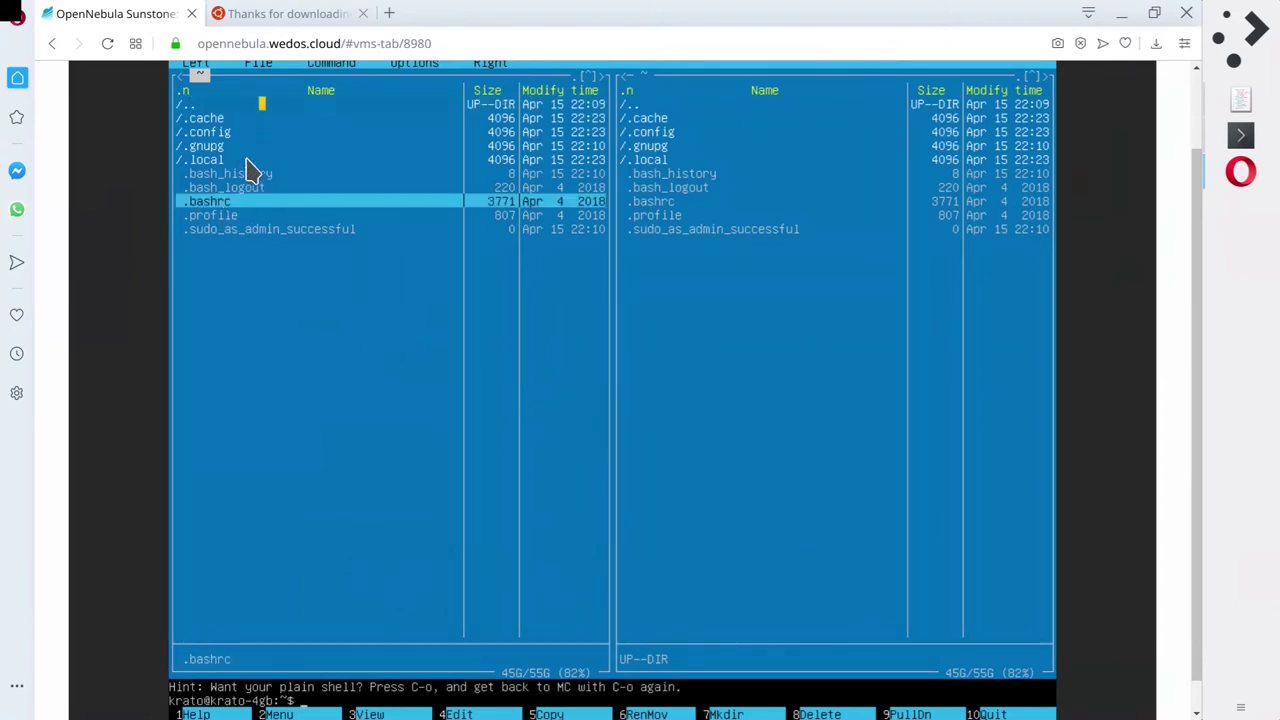
left_click(262, 104)
left_click(262, 118)
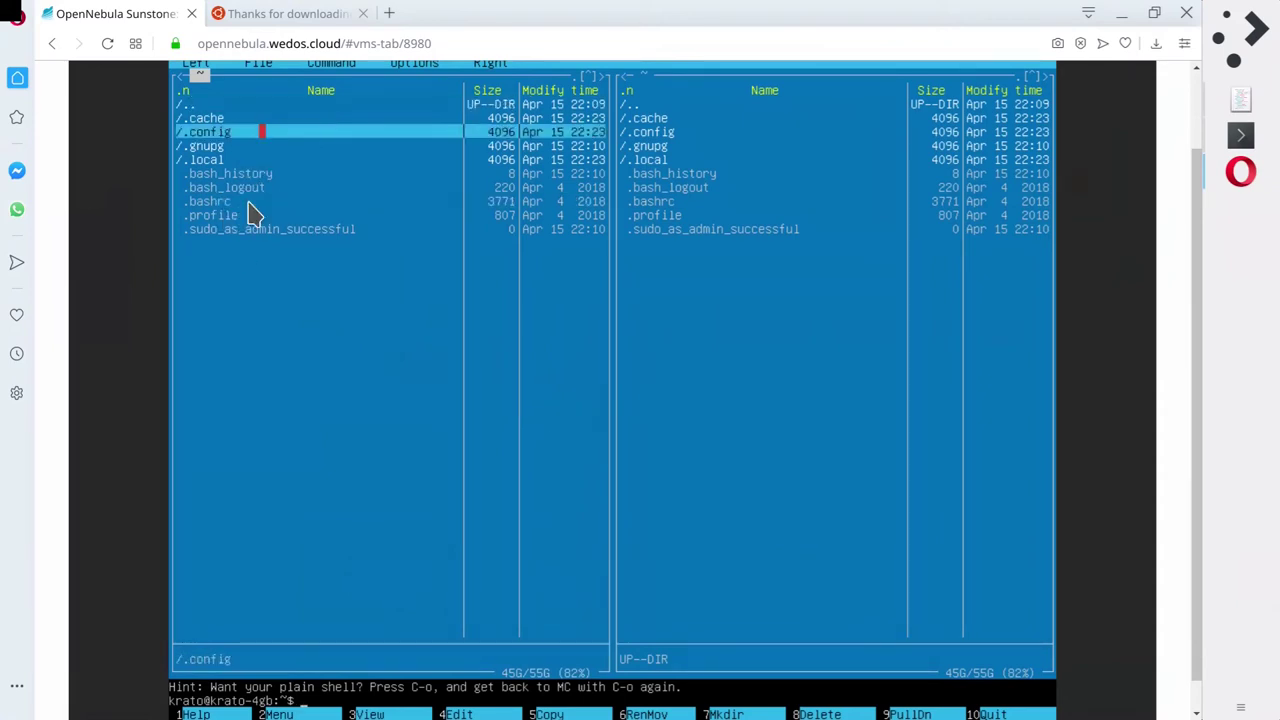
left_click(264, 104)
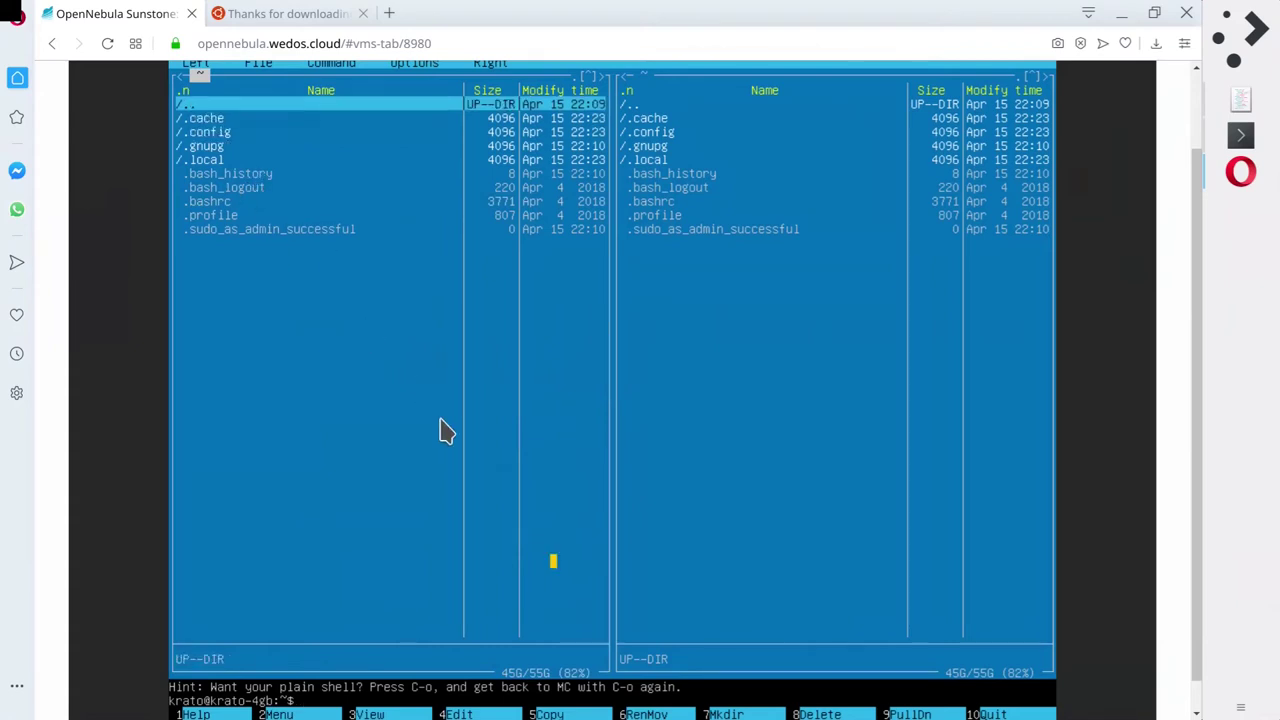
key("Tab")
key("Tab")
key("ctrl+o")
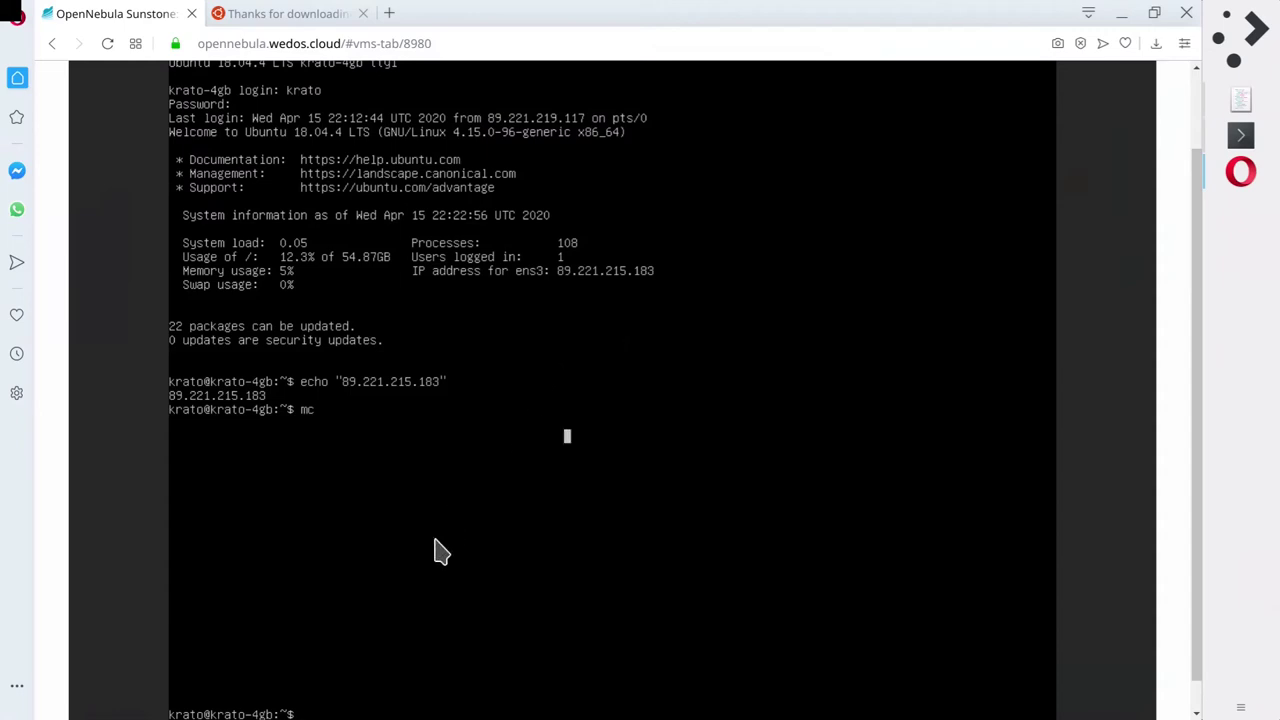
key("ctrl+d")
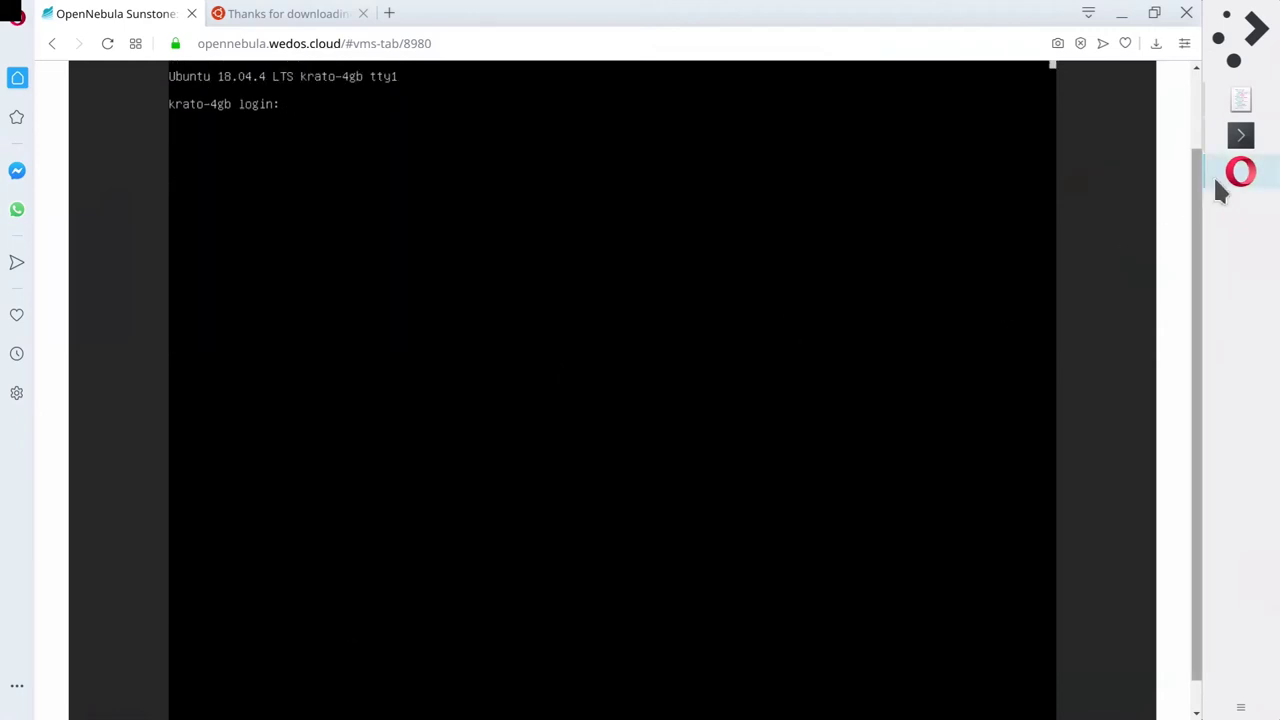
left_click(1214, 177)
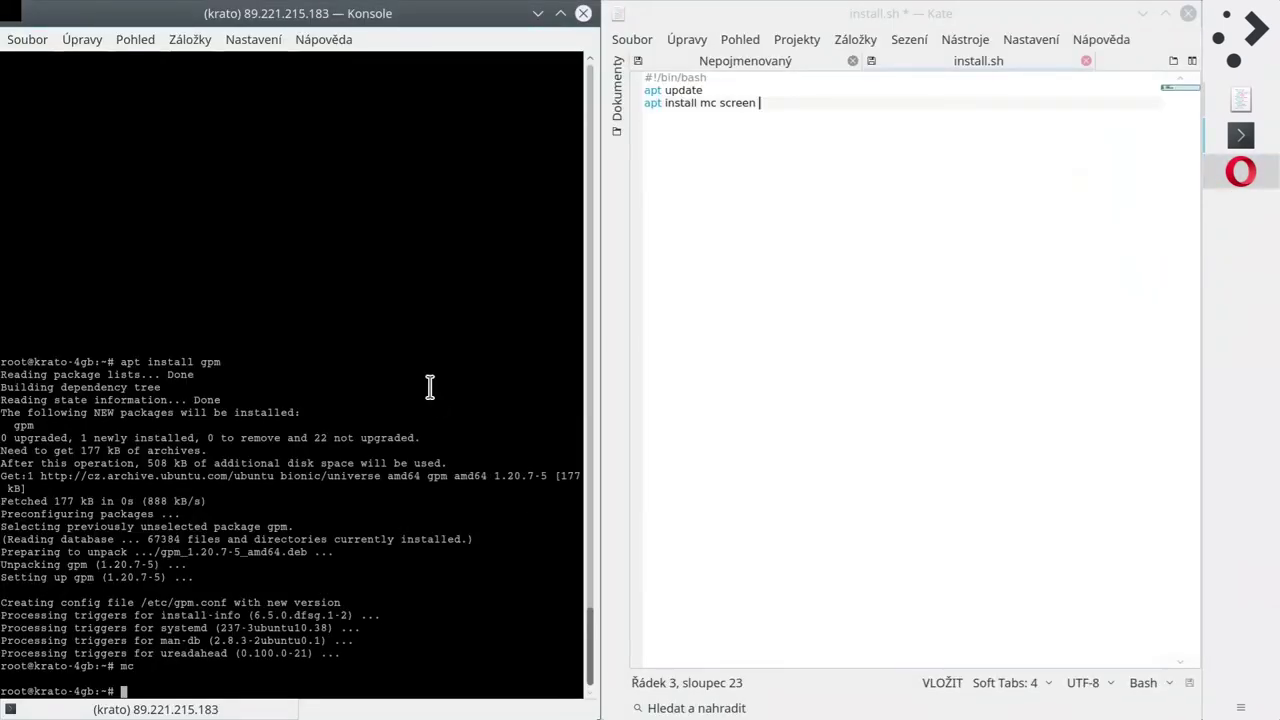
Turn the recalled apt install gpm command into a remove command and run it, mistyped.
key("Up")
key("Up")
key("Home")
key("ctrl+Right")
key("ctrl+Right")
key("BackSpace")
key("BackSpace")
key("BackSpace")
key("BackSpace")
key("BackSpace")
key("BackSpace")
key("BackSpace")
type("remove")
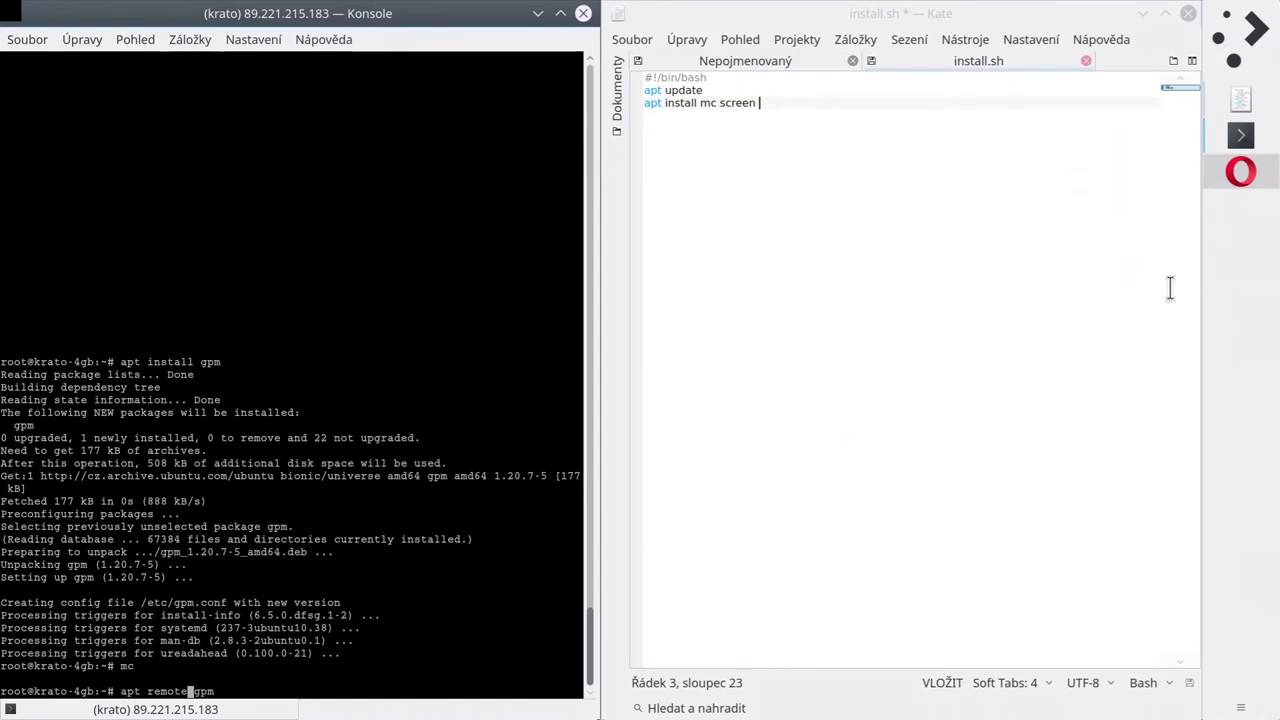
left_click(1238, 180)
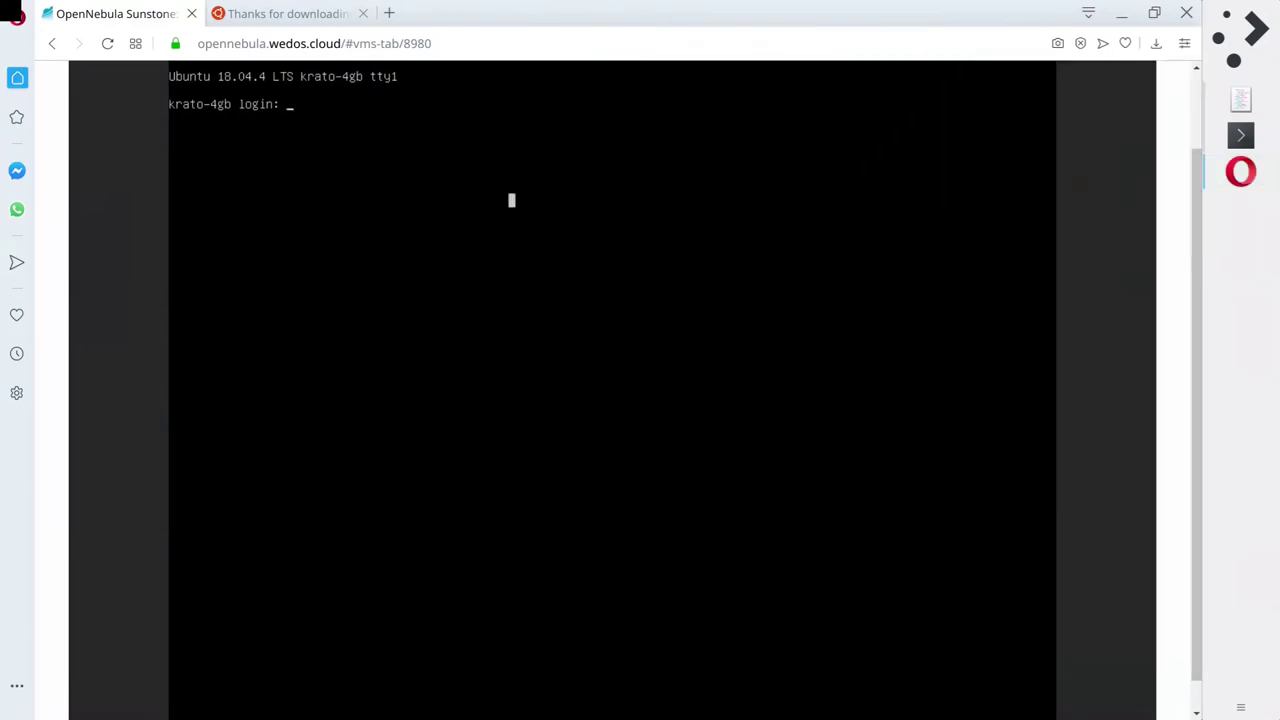
left_click(1222, 181)
key("Return")
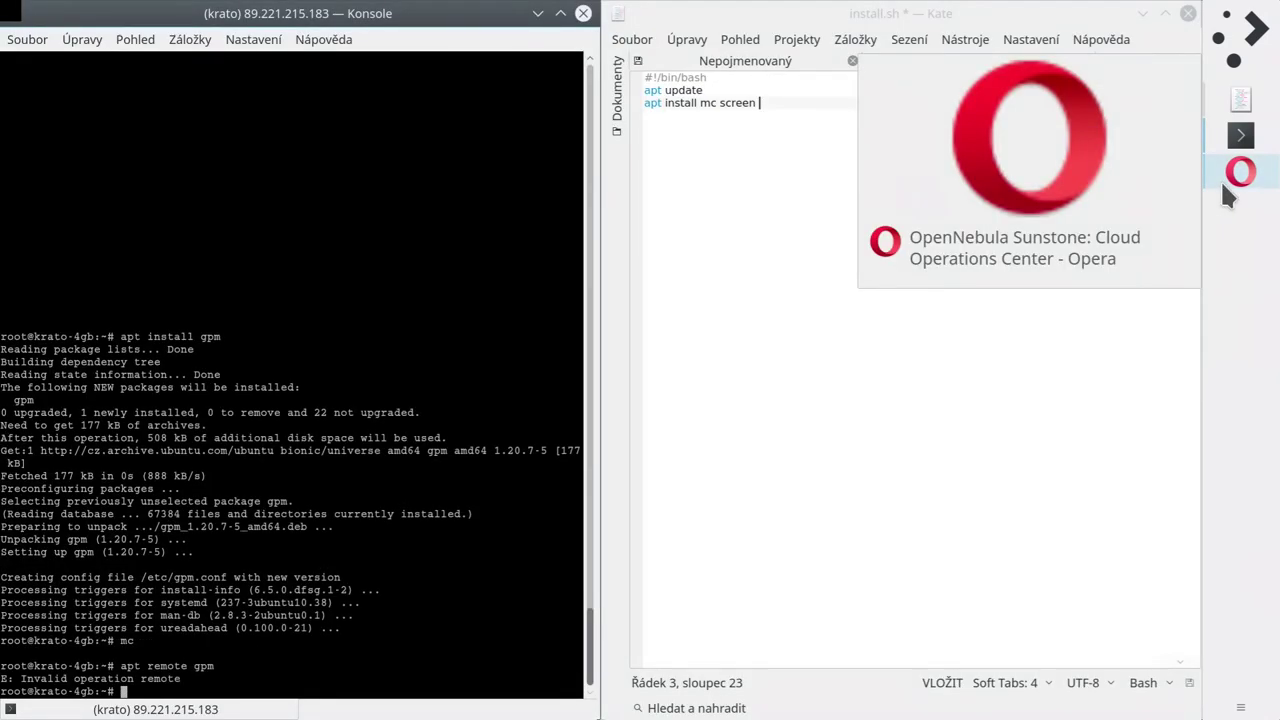
Correct the typo and run apt remove gpm.
key("Up")
key("Left")
key("Left")
key("Left")
key("Left")
key("BackSpace")
key("BackSpace")
type("ve")
key("Return")
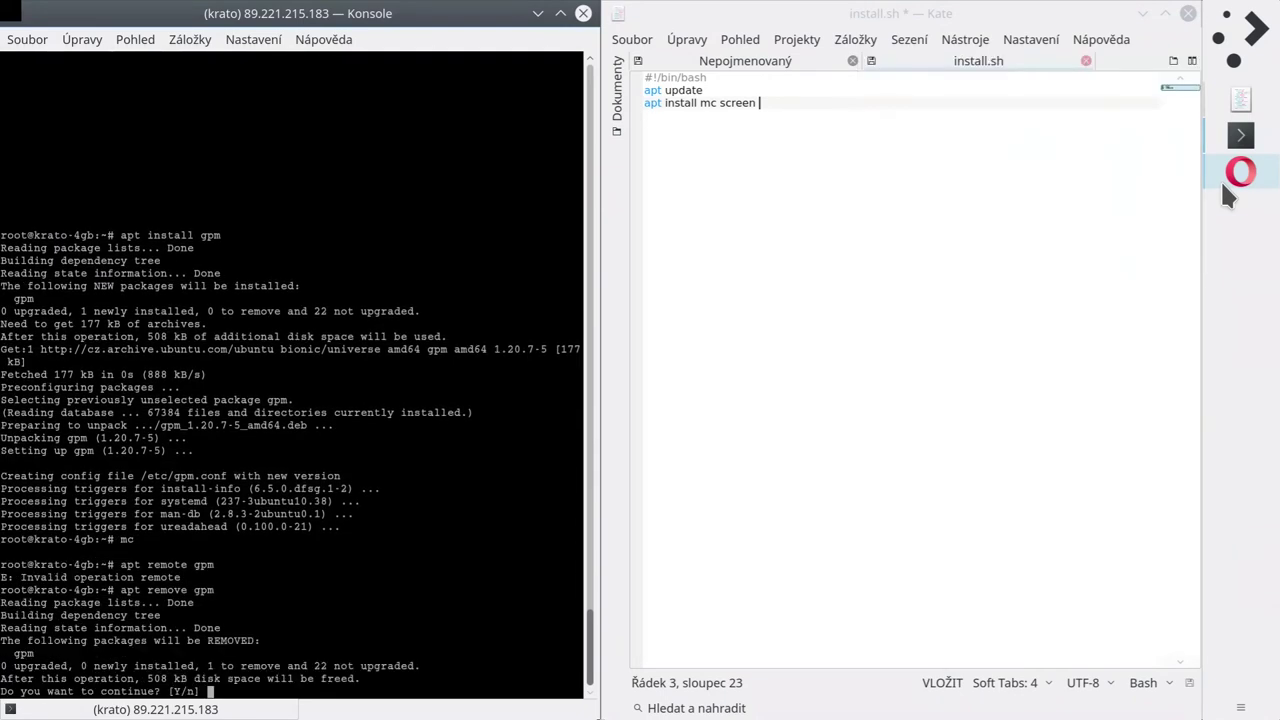
Answer the removal prompt in the VM console, then return to the install.sh editor in Kate.
left_click(1222, 184)
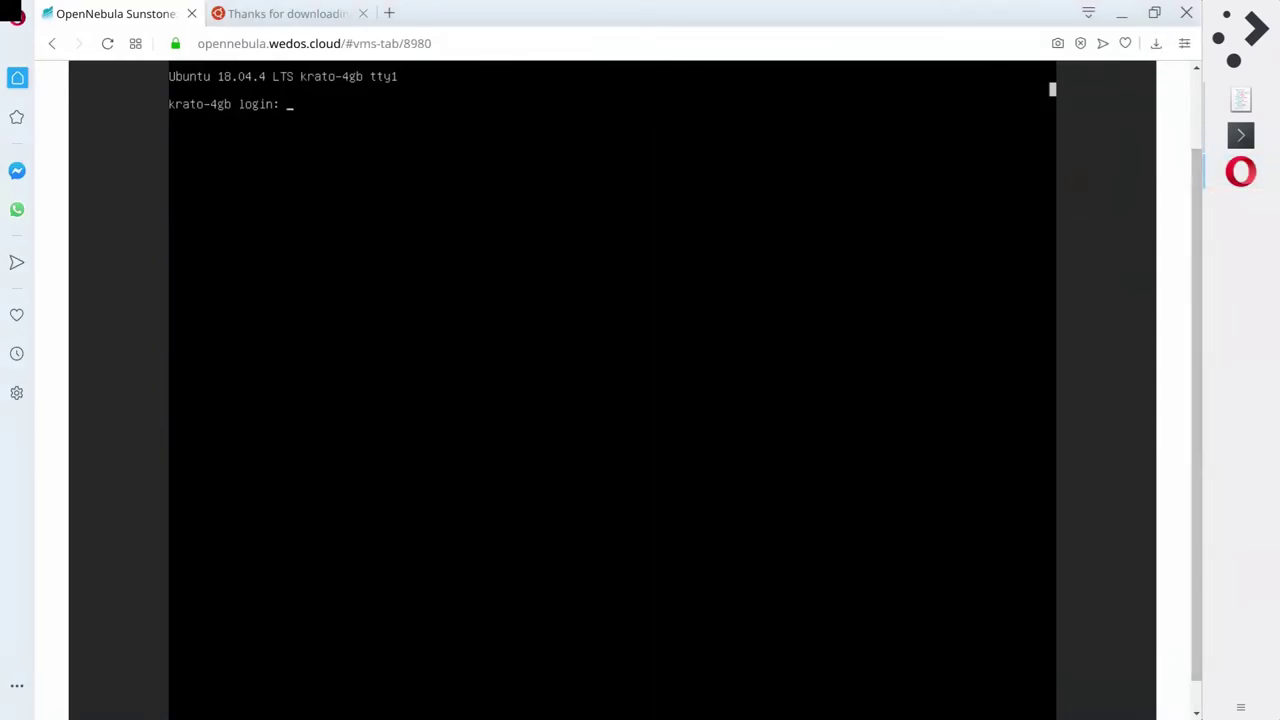
type("a")
left_click(1220, 168)
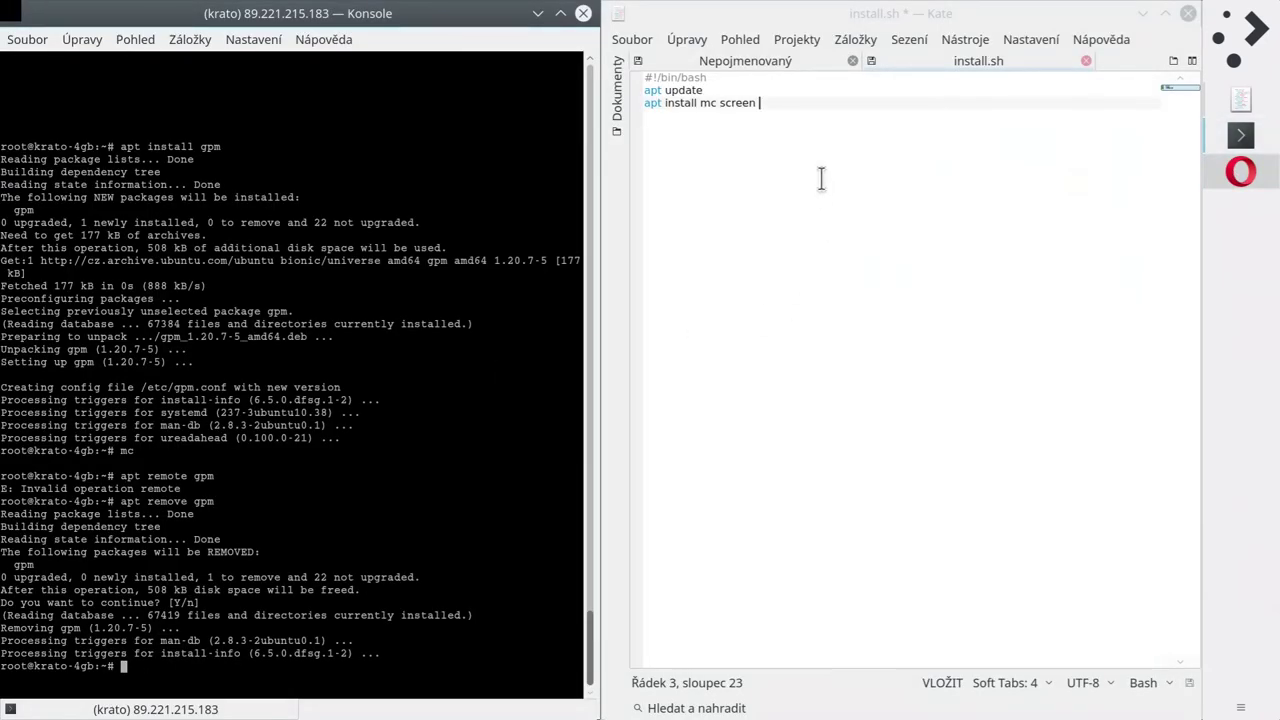
left_click(795, 103)
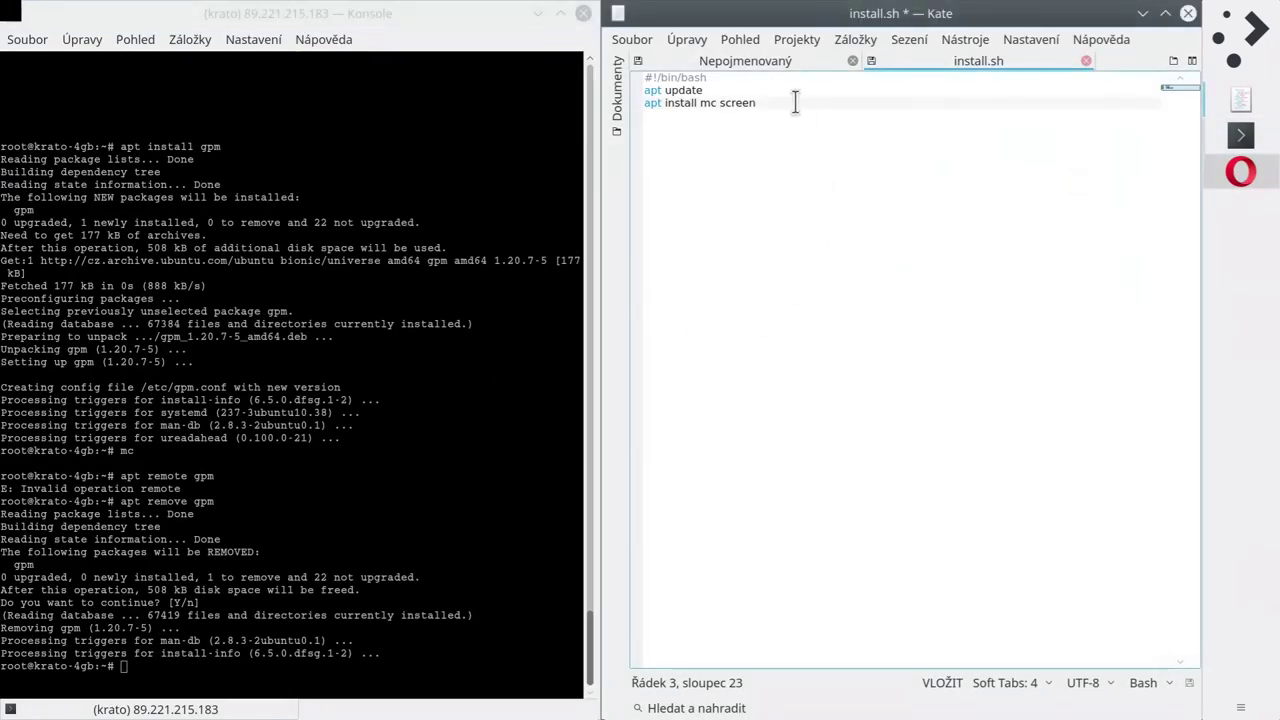
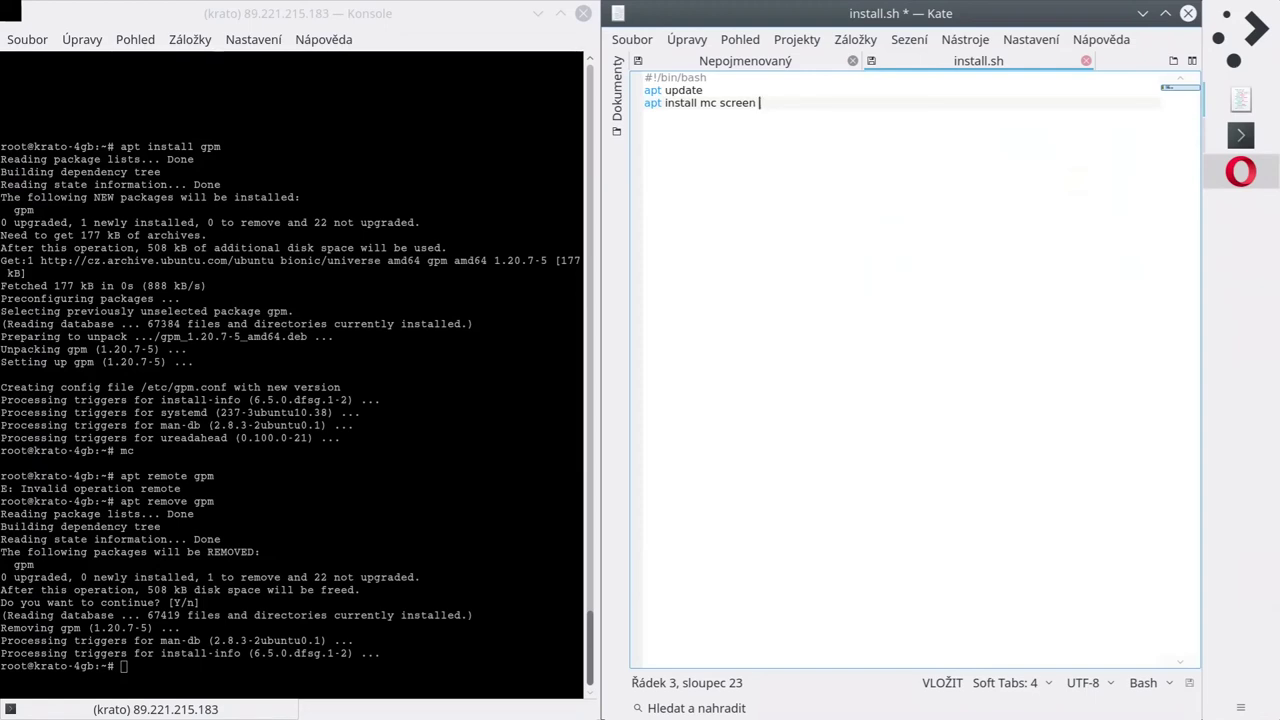
left_click(574, 509)
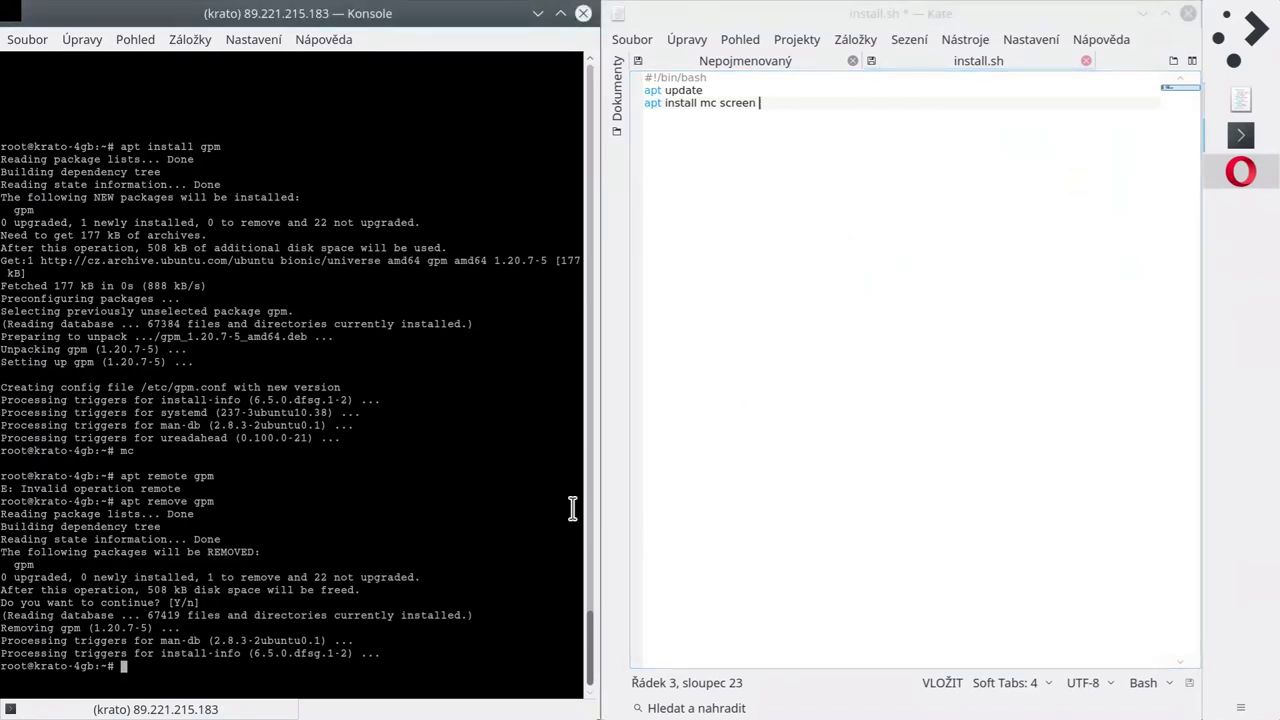
type("wget")
key("Return")
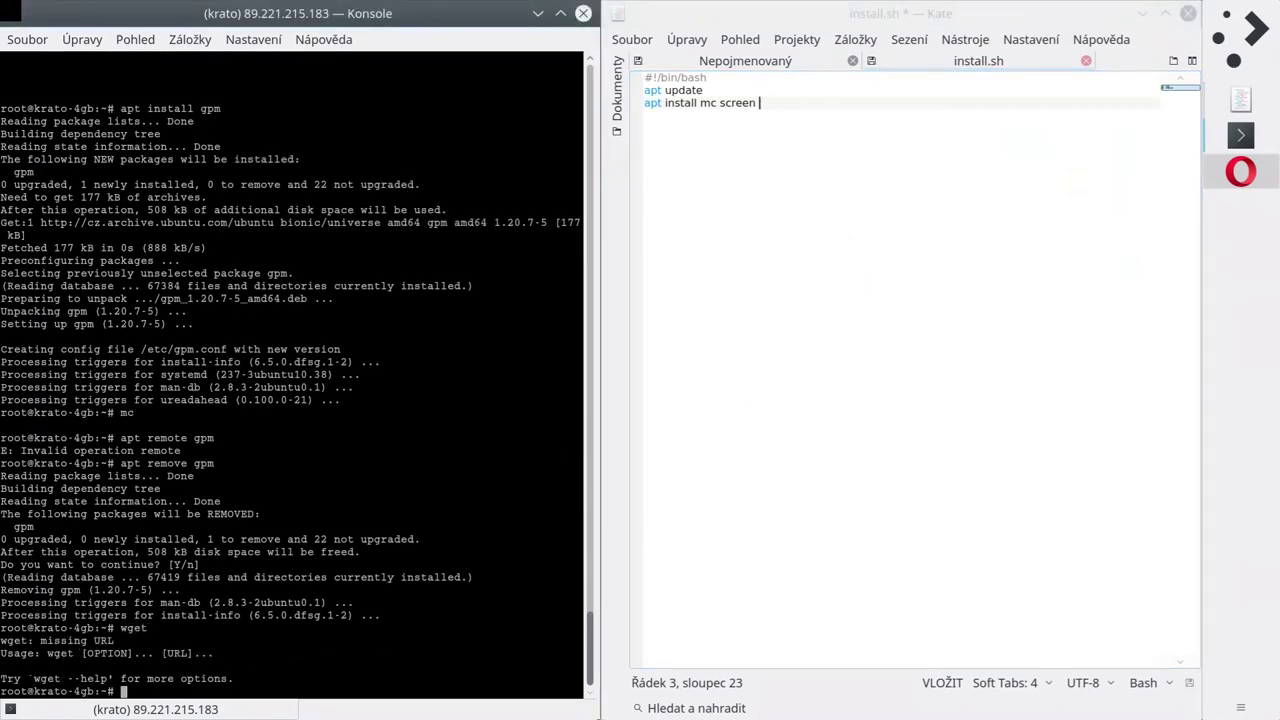
key("Up")
type("\"http:")
key("BackSpace")
type("s://krato.cz/f")
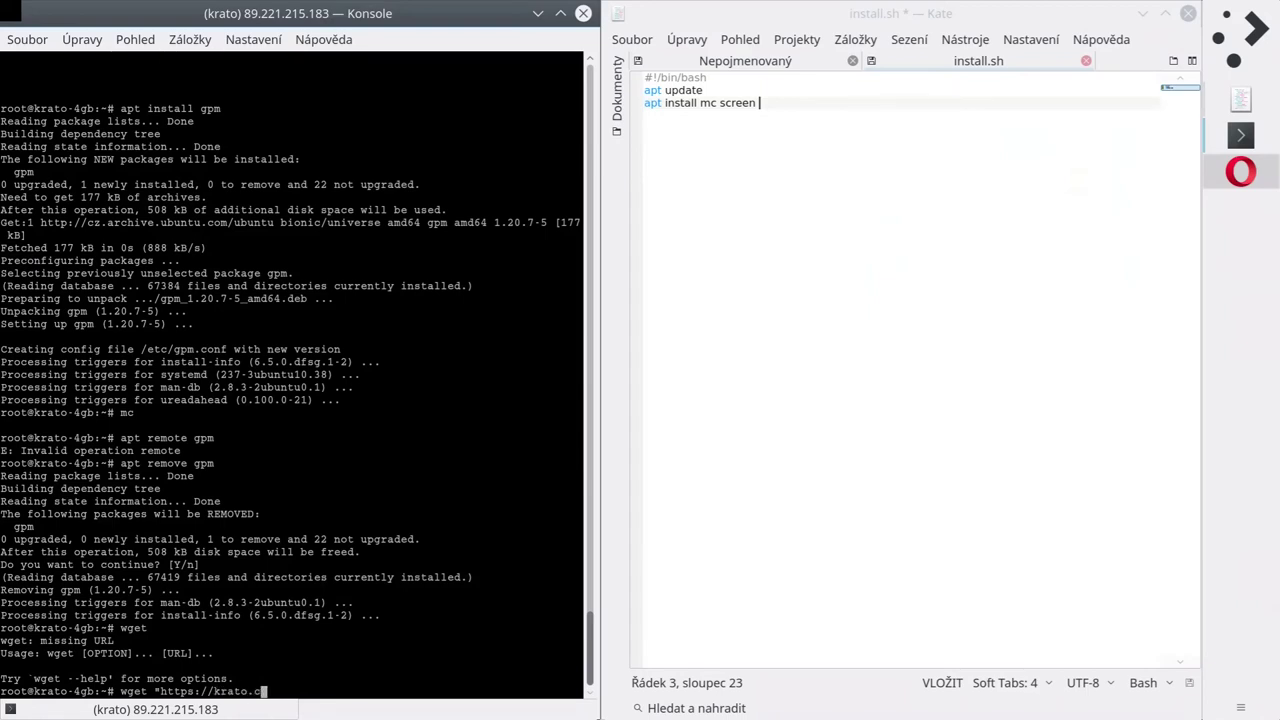
key("BackSpace")
key("BackSpace")
type("/data/install.sh")
key("Return")
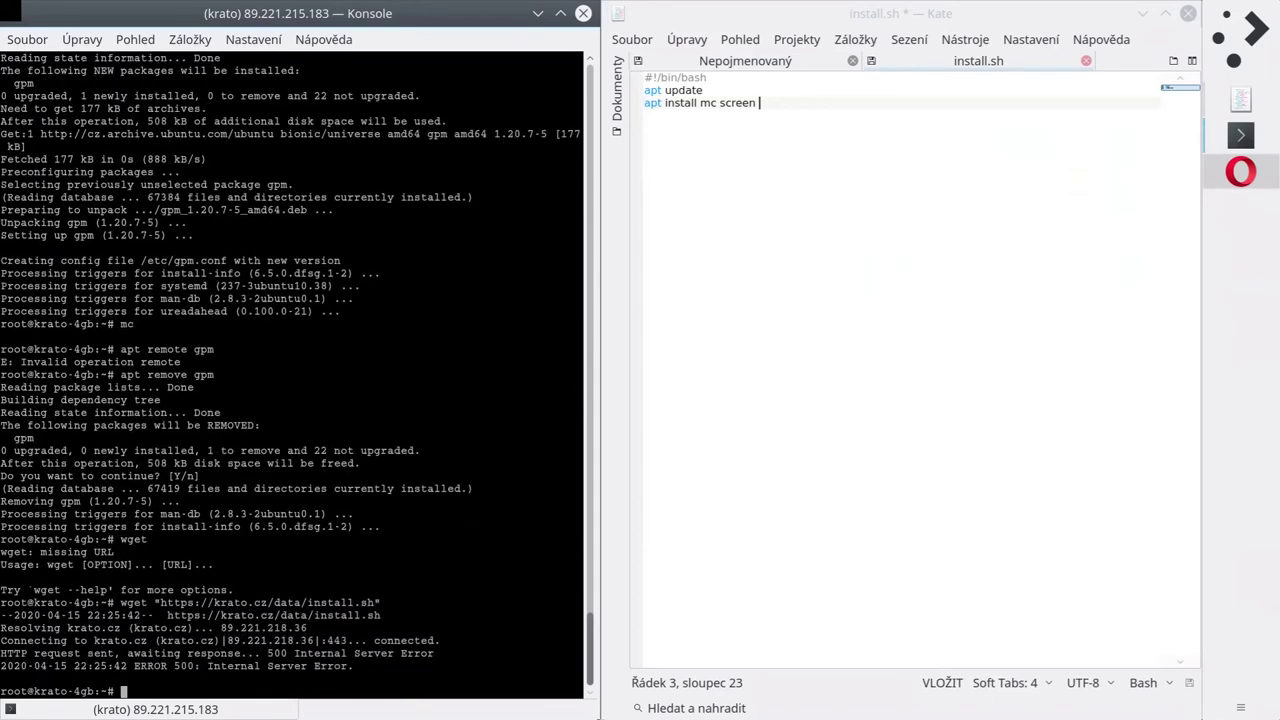
Cancel the recalled wget retry and list the home folder, which is empty.
key("Up")
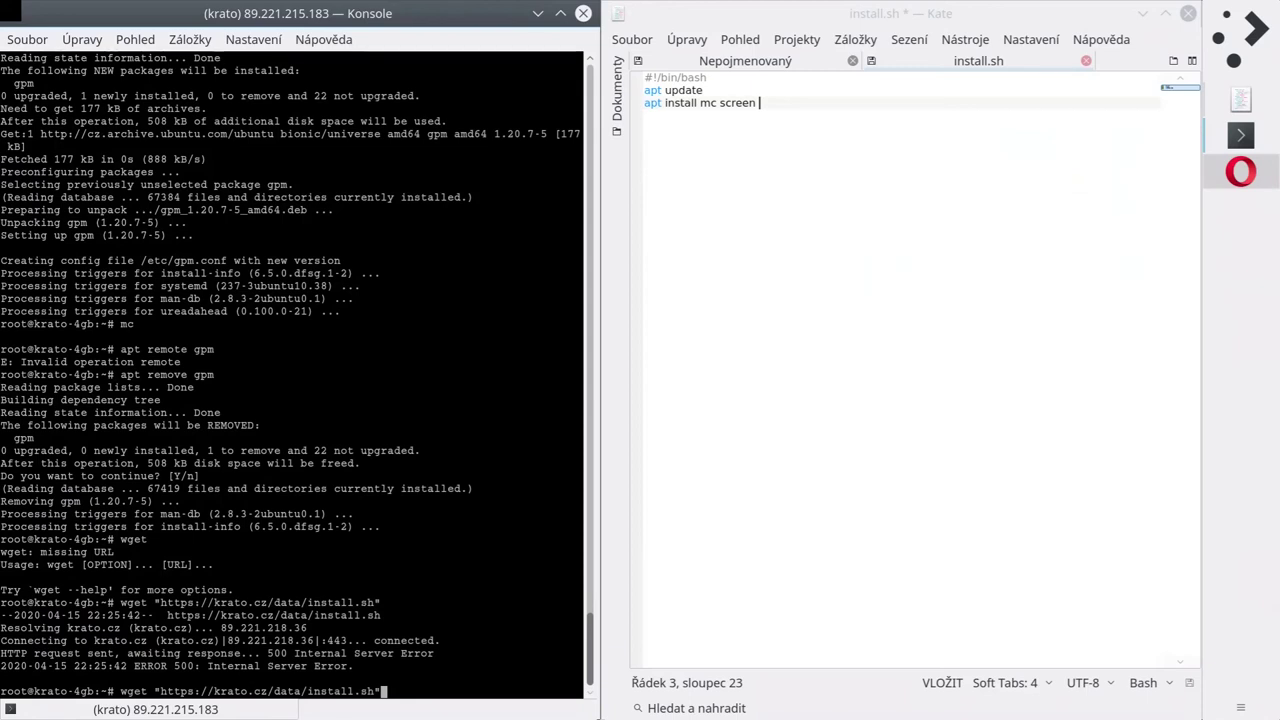
key("ctrl+c")
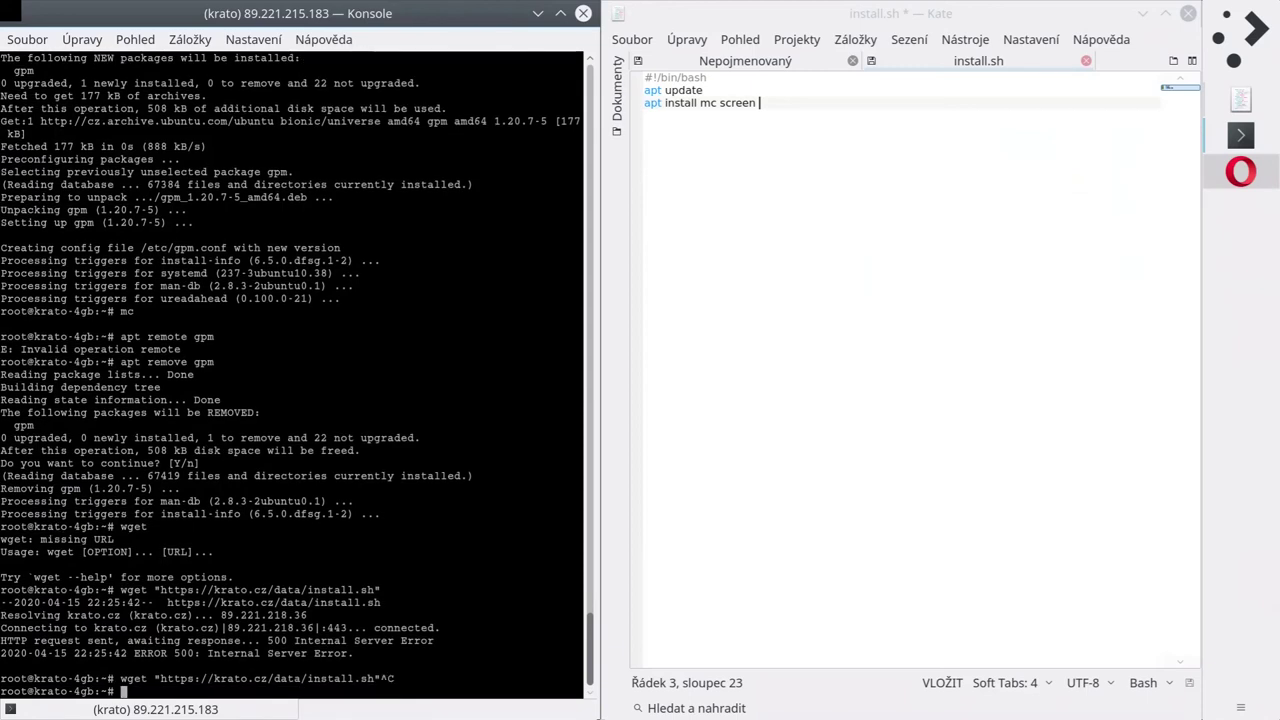
type("ls")
key("Return")
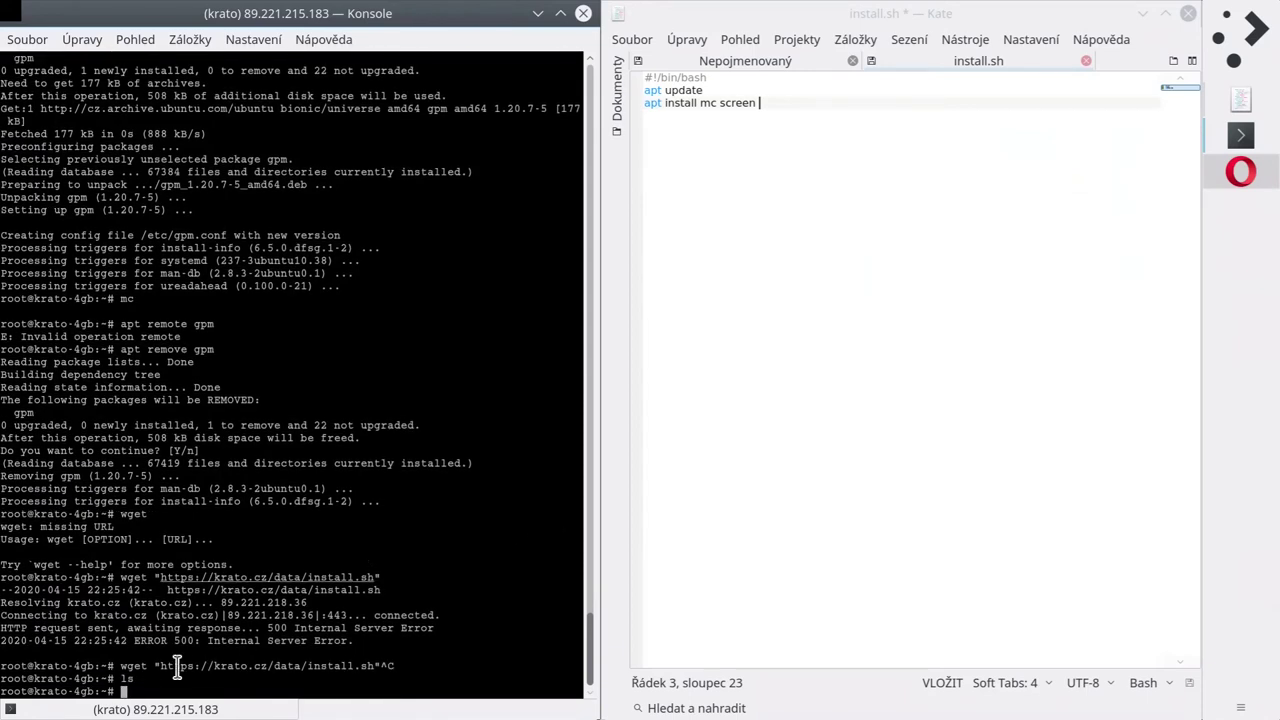
left_click(813, 102)
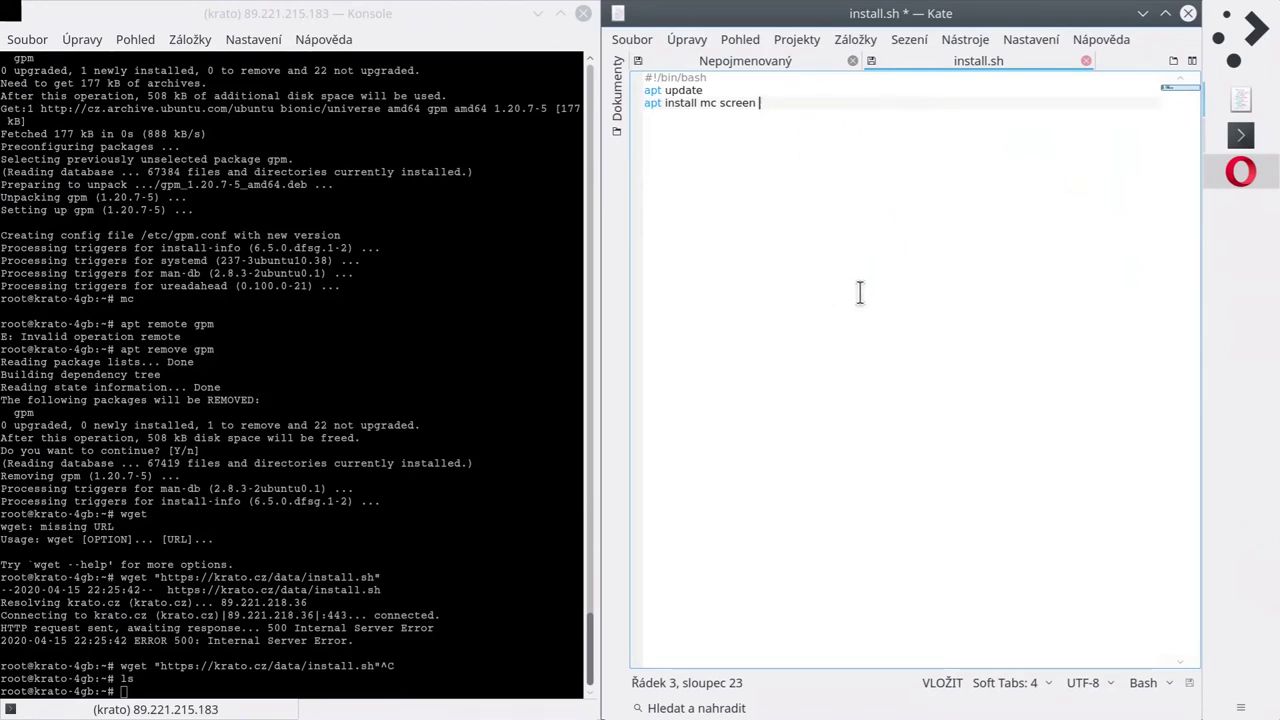
Remove the trailing space on line 3, add an empty line and save the script in Kate.
key("BackSpace")
key("Return")
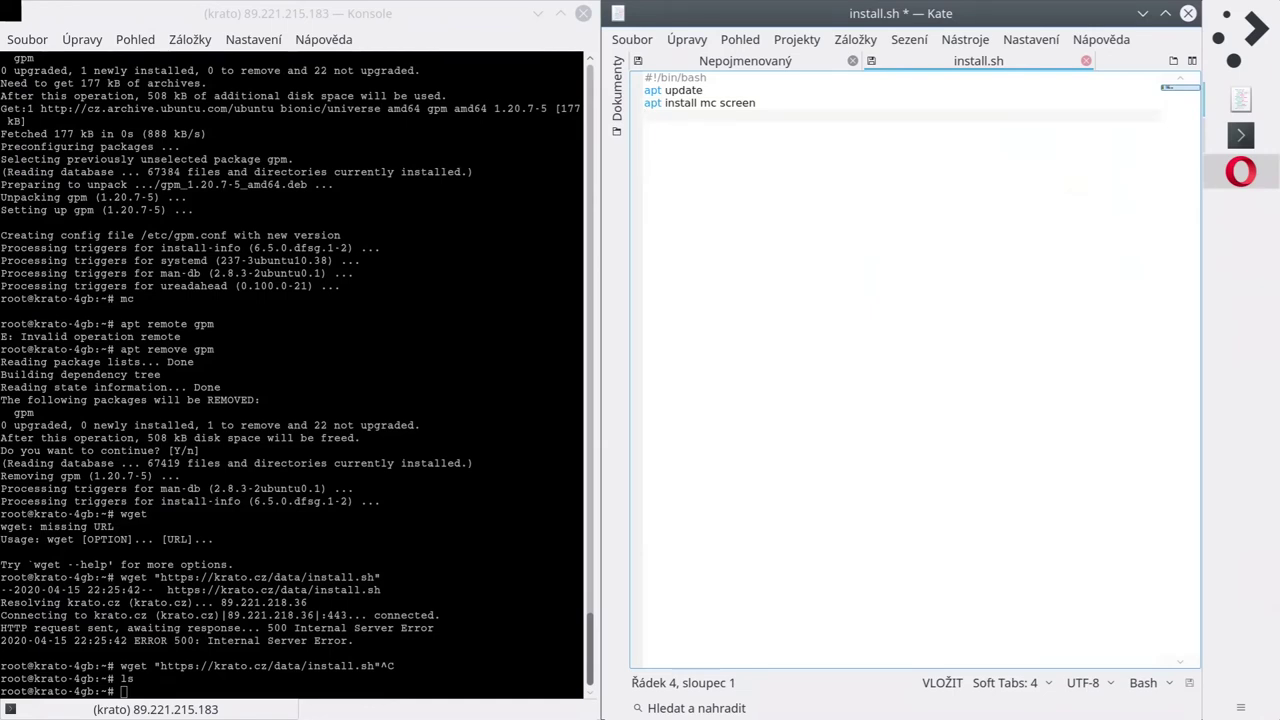
key("ctrl+s")
key("ctrl+a")
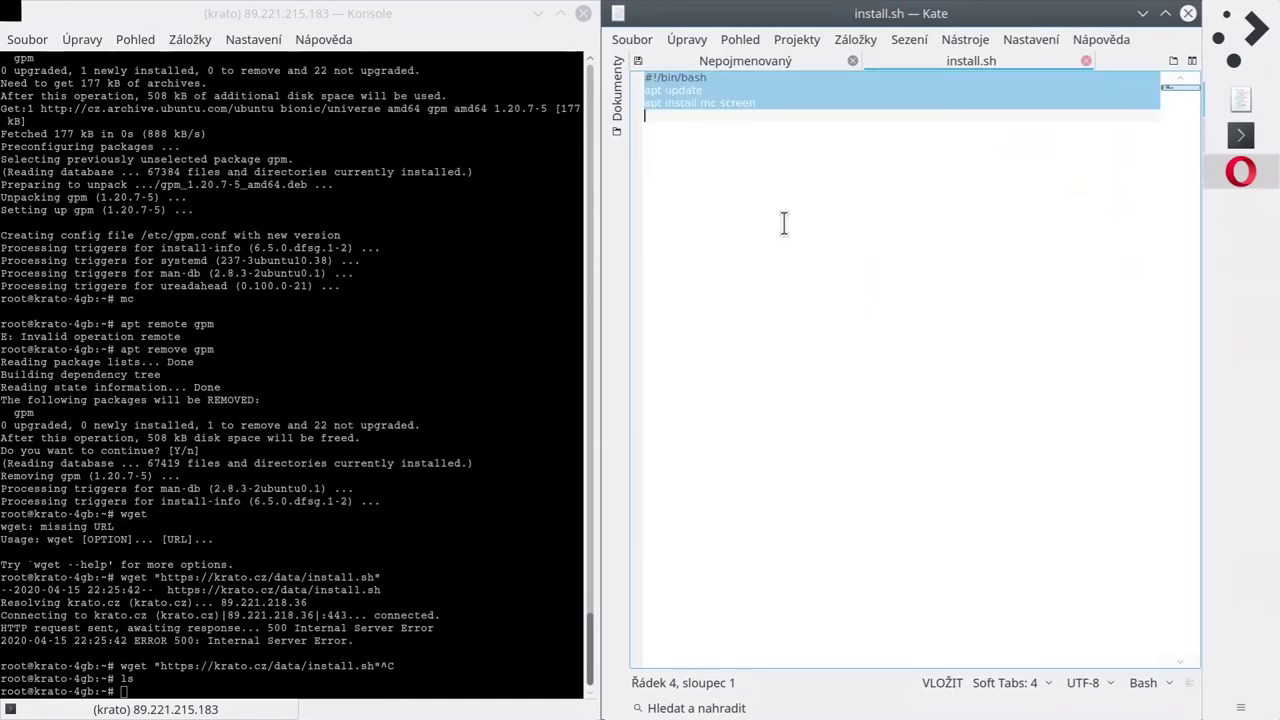
left_click(774, 246)
Start Vim and quit it with :q, then launch nano with an empty buffer.
left_click(349, 552)
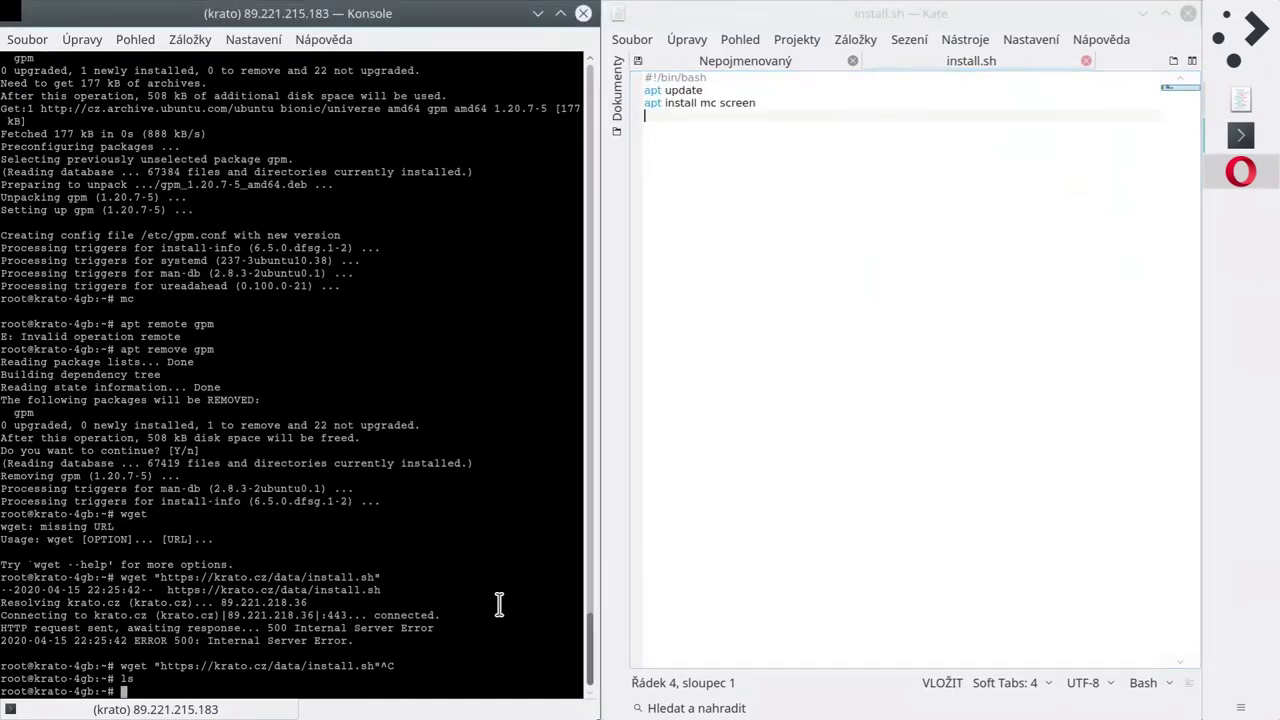
type("vim")
key("Return")
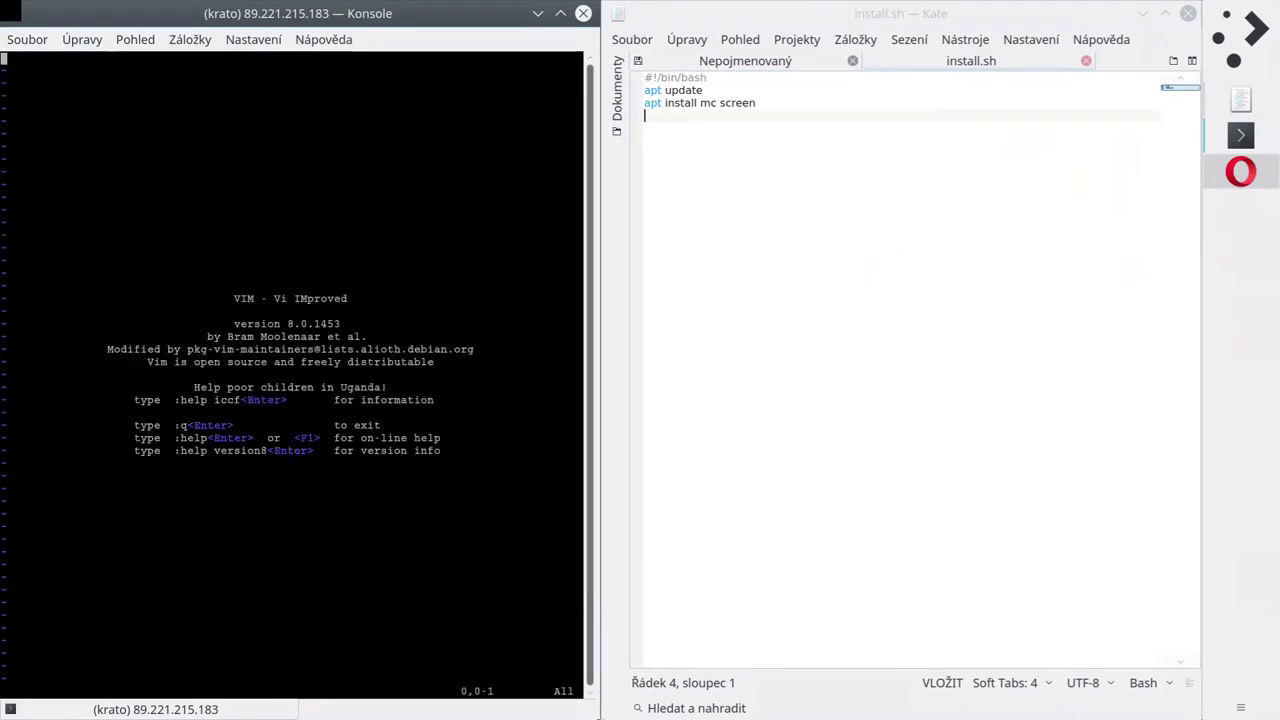
type(":q")
key("Return")
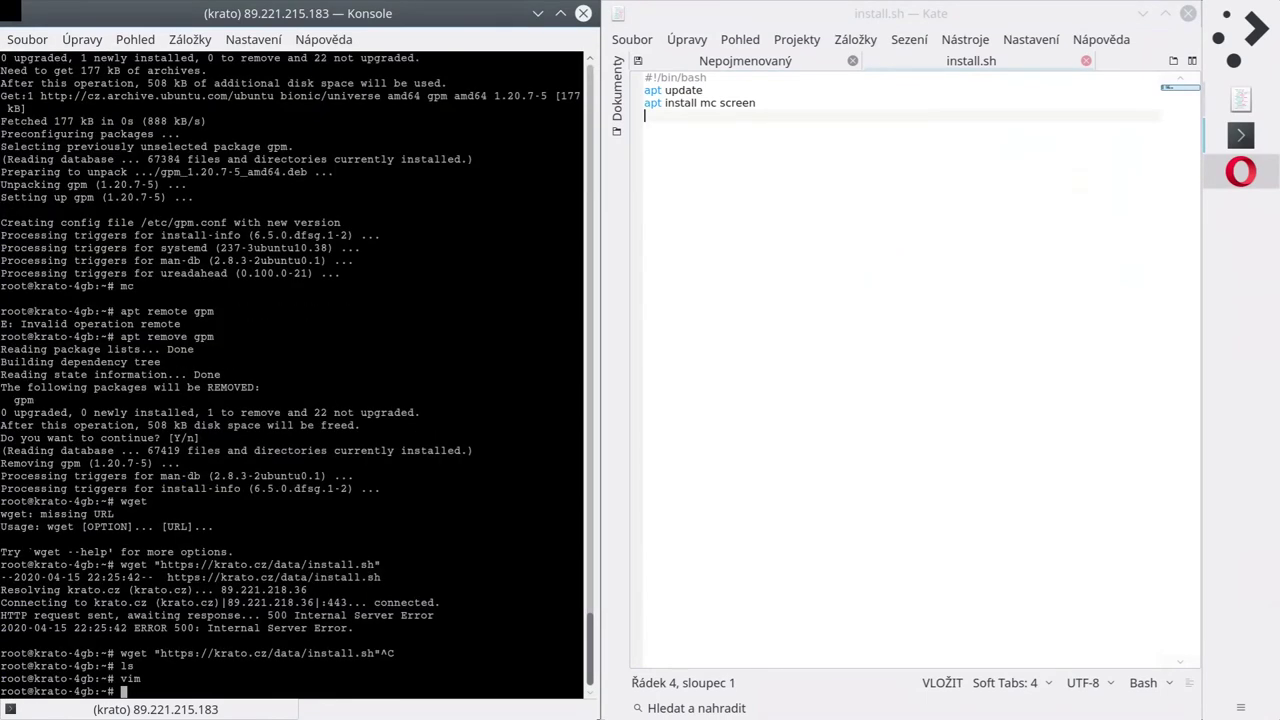
type("nano")
key("Return")
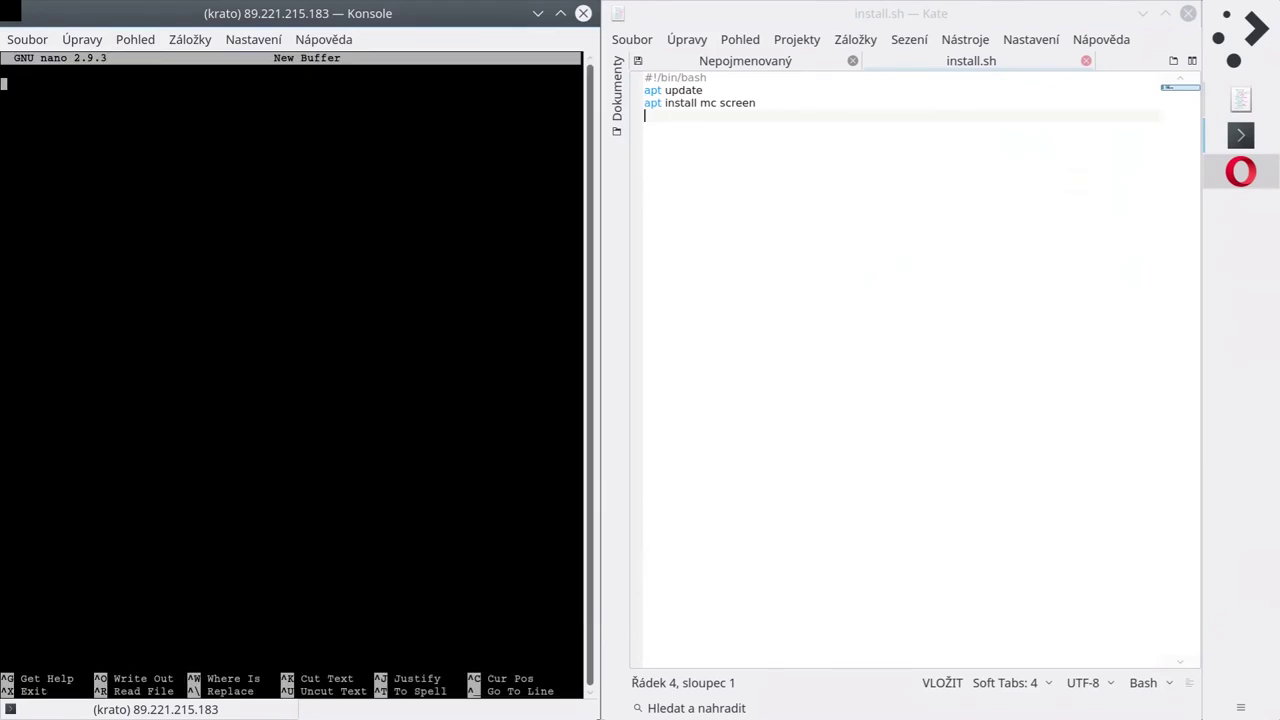
Copy the whole script from Kate and paste it into nano with Vložit.
left_click(700, 131)
key("ctrl+a")
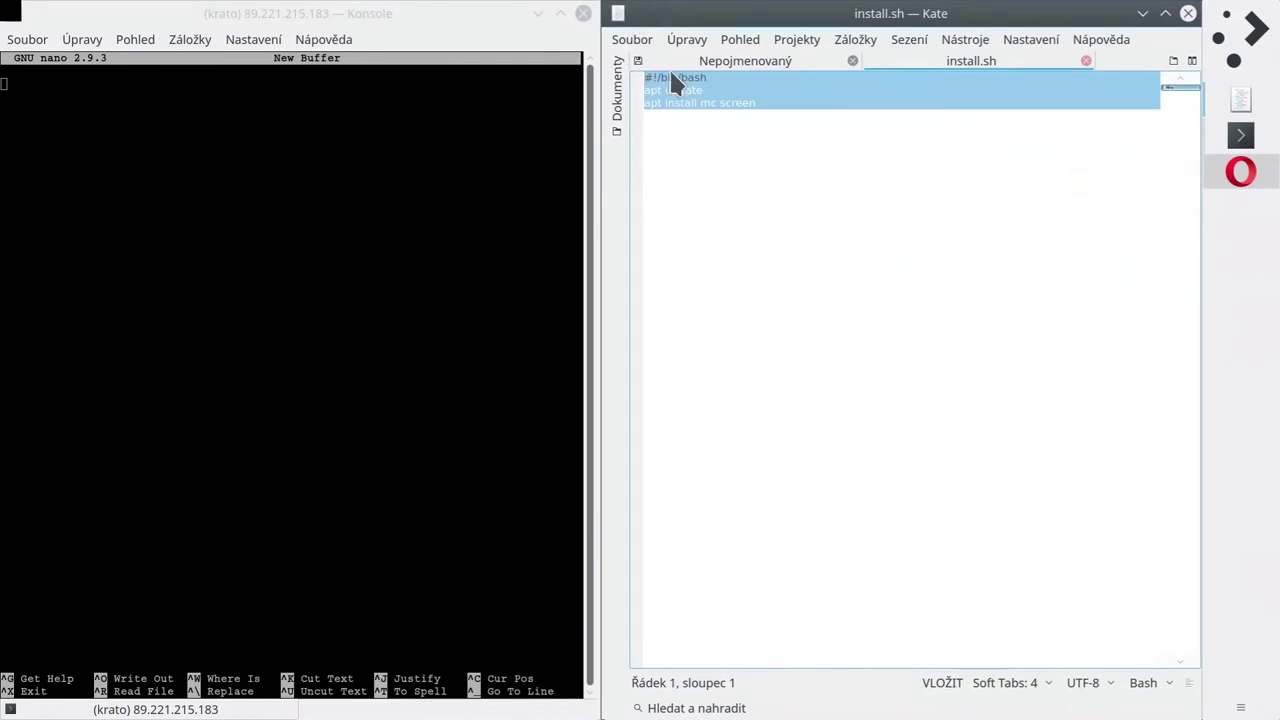
right_click(670, 78)
left_click(766, 109)
left_click(771, 151)
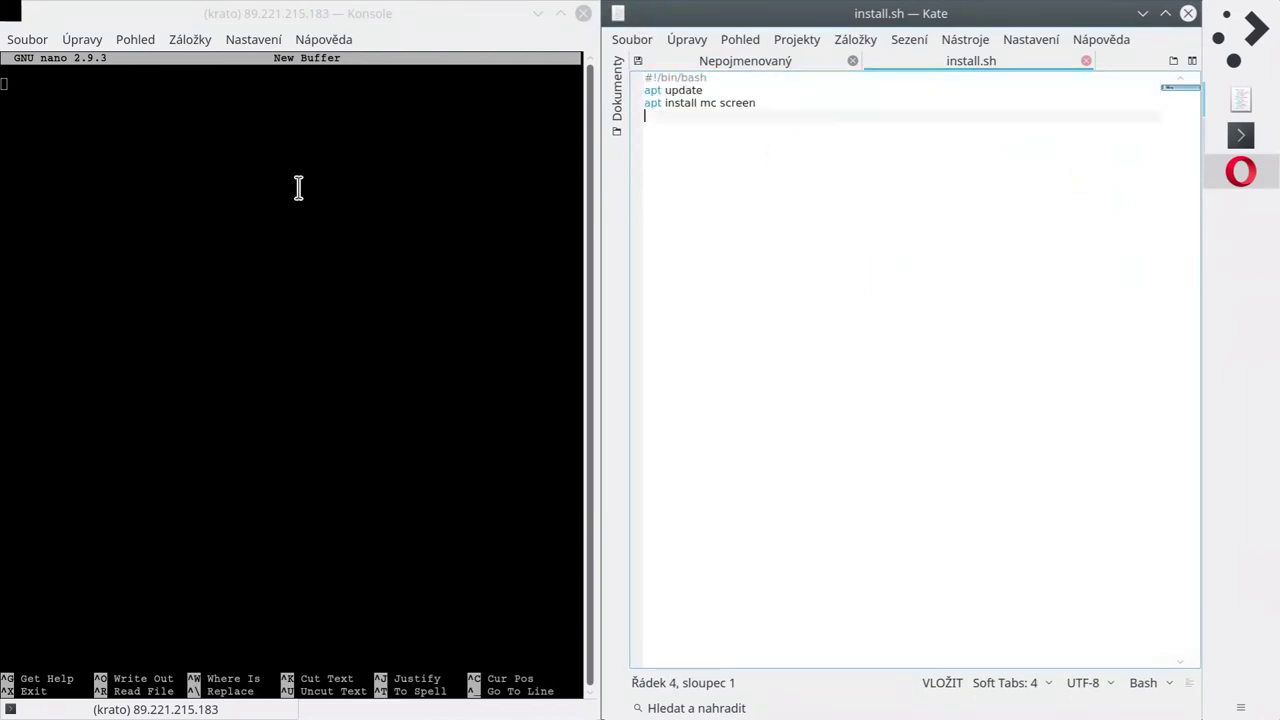
left_click(274, 183)
right_click(275, 185)
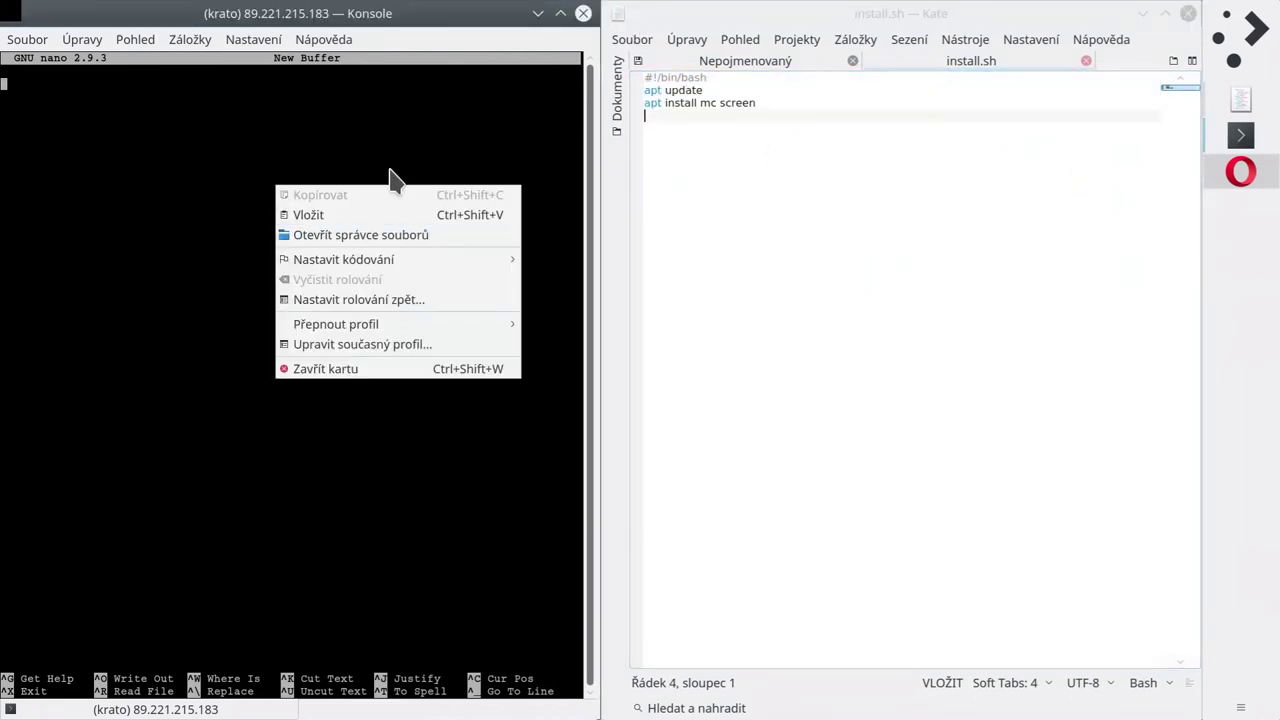
left_click(355, 214)
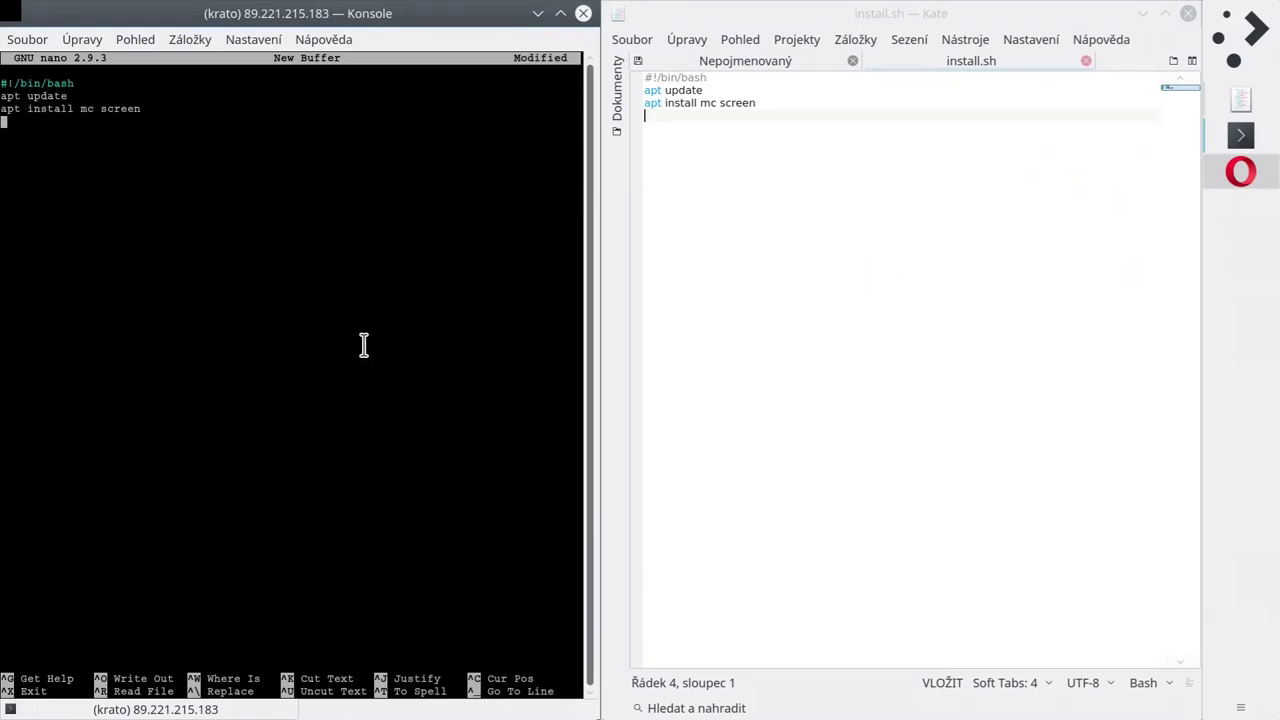
Exit nano, saving the buffer as install.sh.
key("ctrl+x")
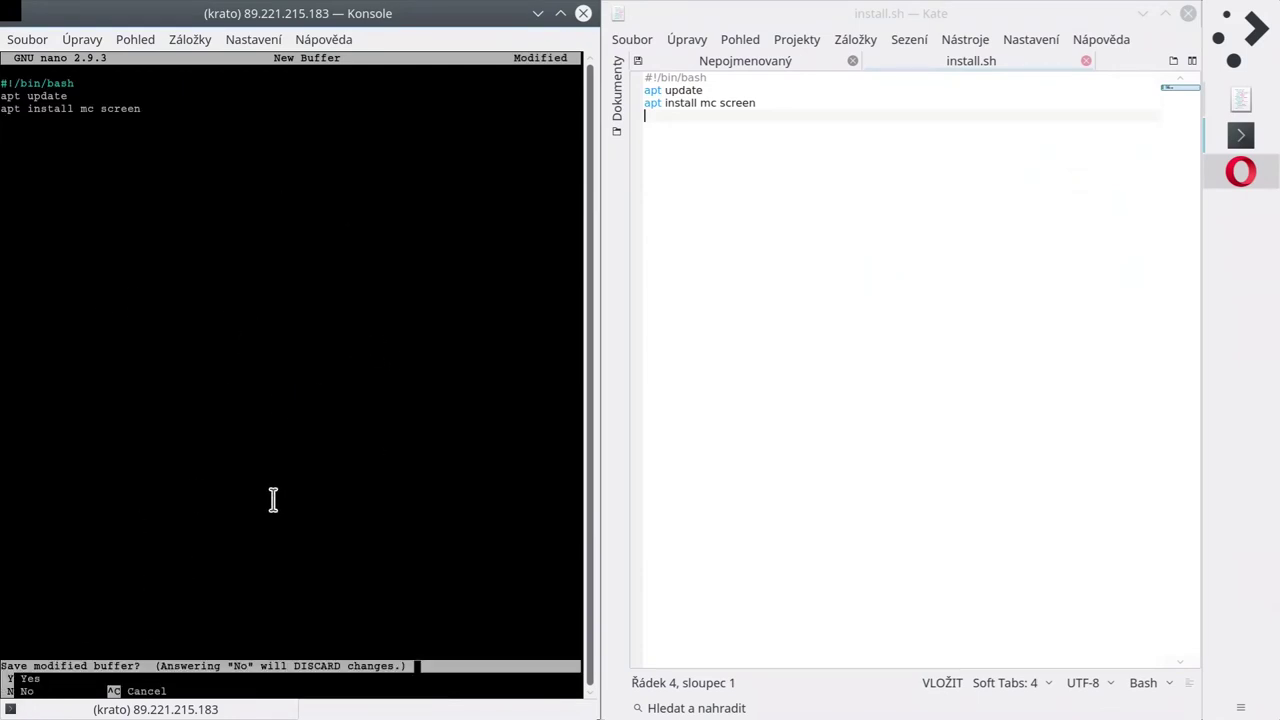
key("y")
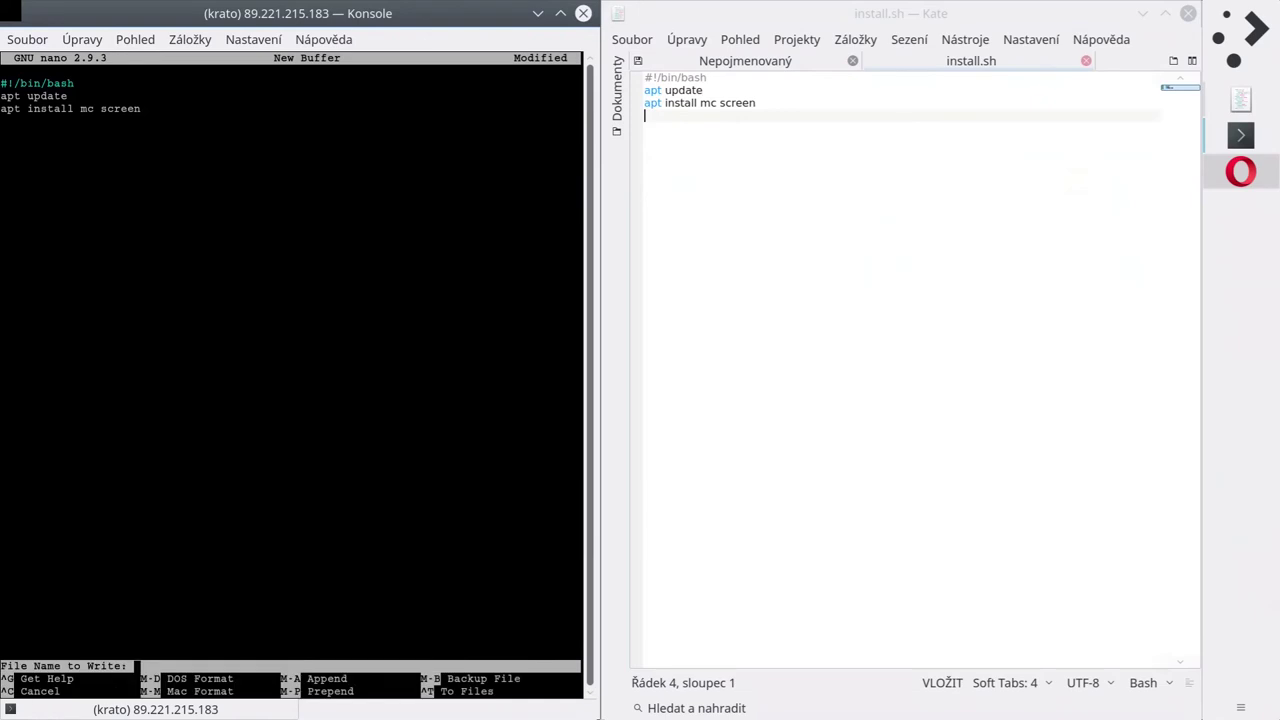
type("install.sh")
key("Return")
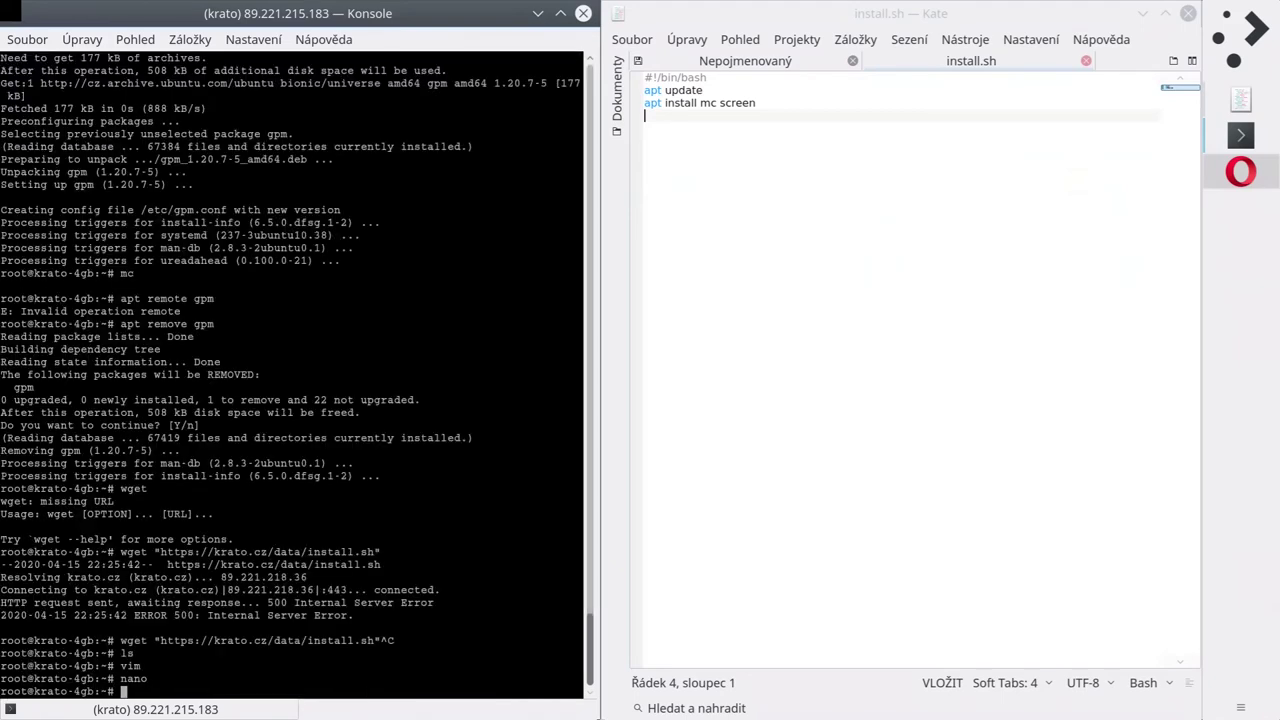
Check the working folder with pwd and ls, and browse it briefly in Midnight Commander.
type("pwd")
key("Return")
type("ls")
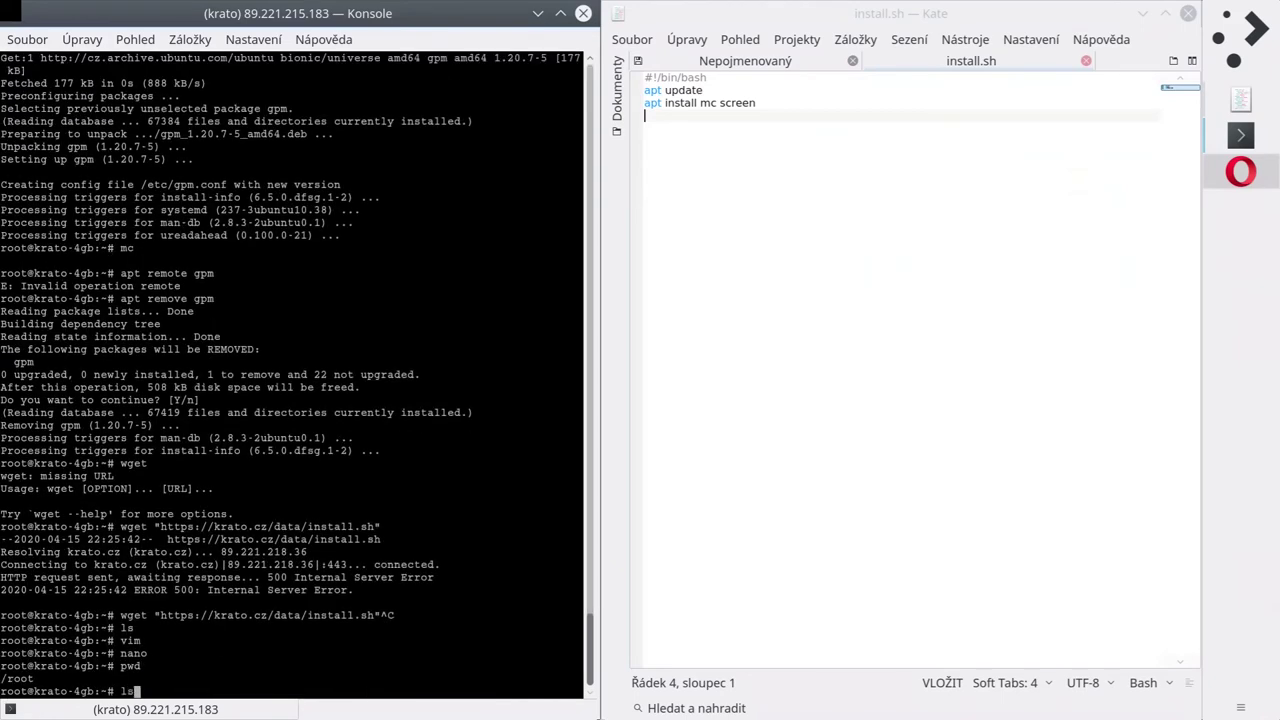
key("Return")
type("mc")
key("Return")
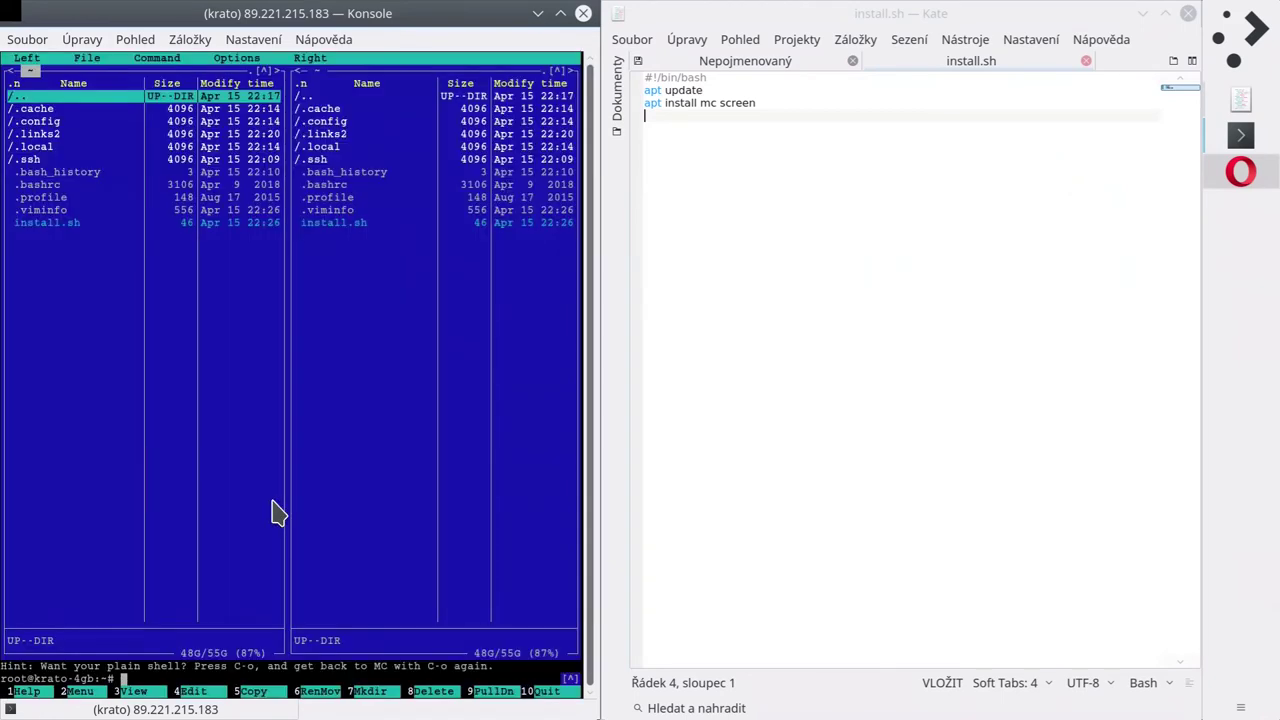
key("Down")
key("Down")
key("Down")
key("Down")
key("Down")
key("Down")
key("Down")
key("Down")
key("Down")
key("Down")
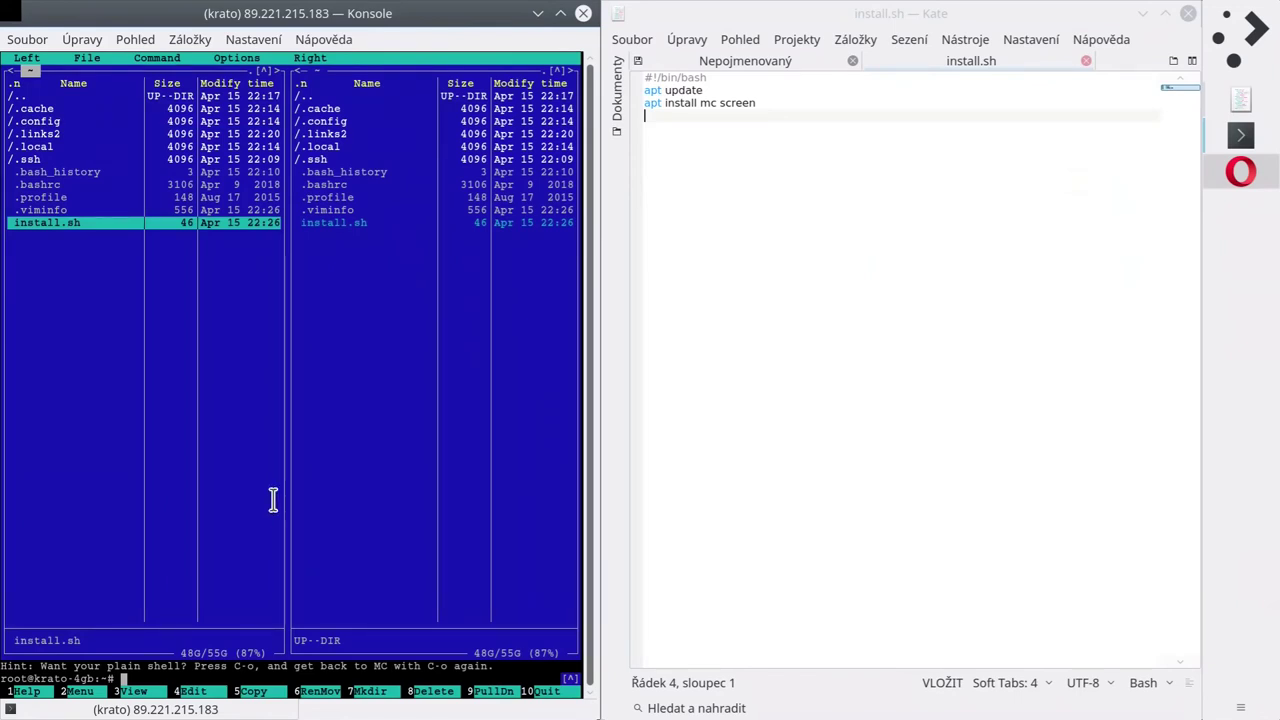
key("F10")
Inspect install.sh's permissions with ls -lh, make it executable with chmod +x, and recheck.
type("ls -lh")
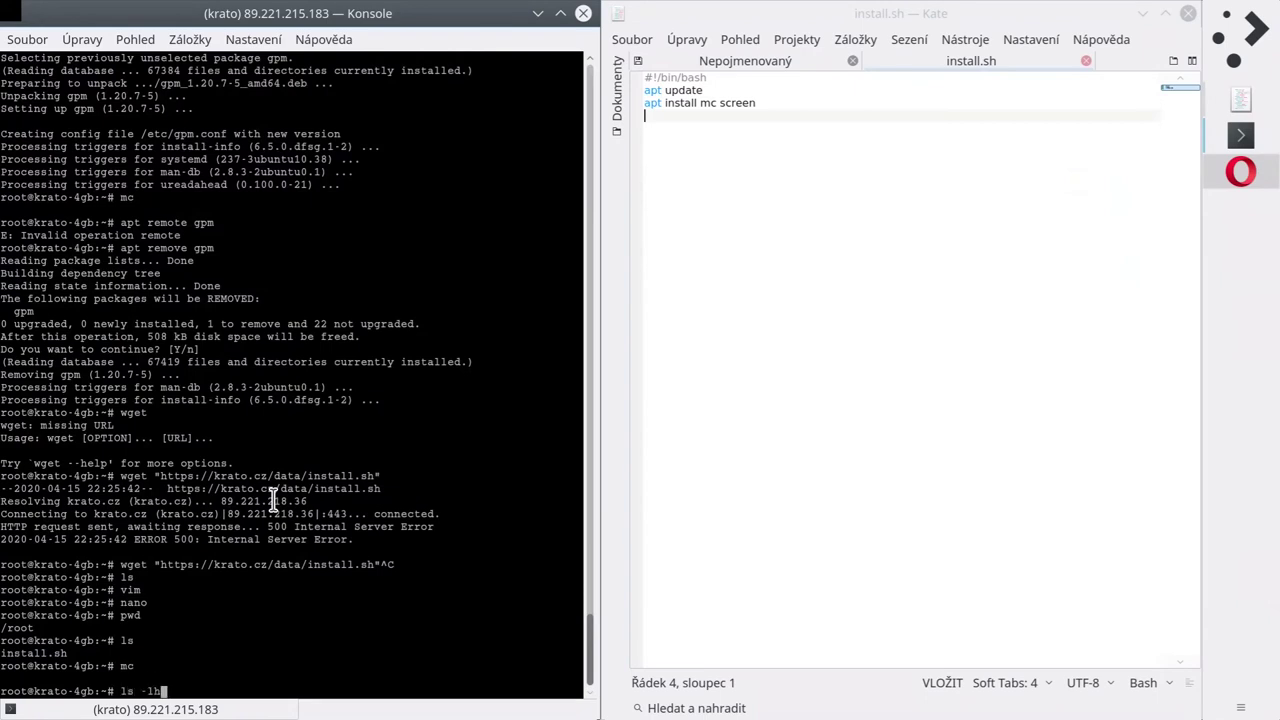
key("Return")
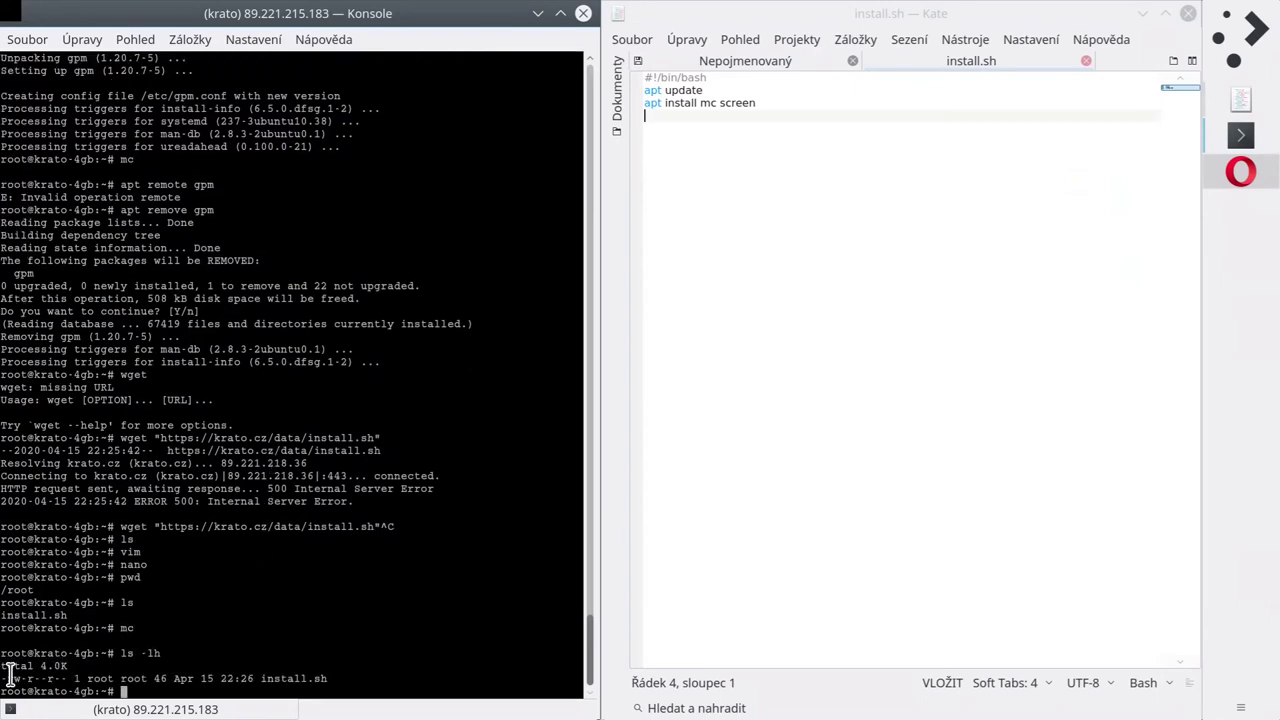
left_click_drag(14, 676, 38, 677)
left_click(66, 684)
type("chmod +x in")
key("Tab")
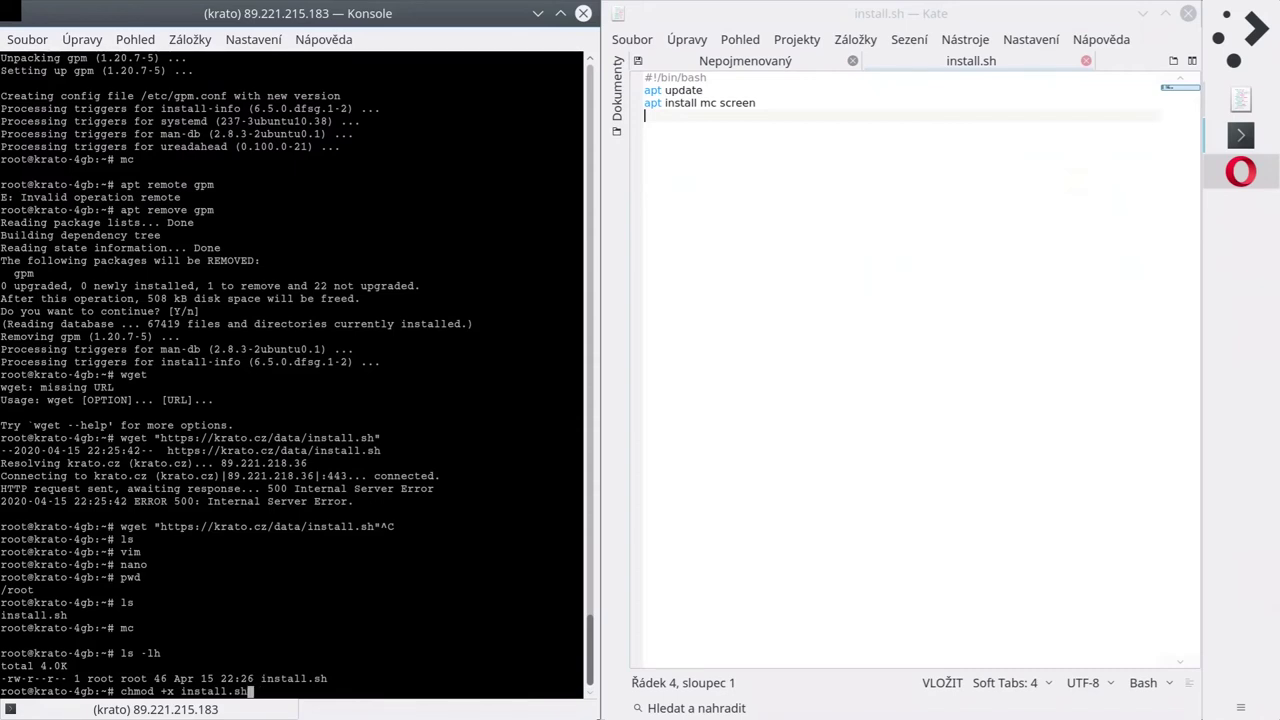
key("Return")
key("Up")
key("Up")
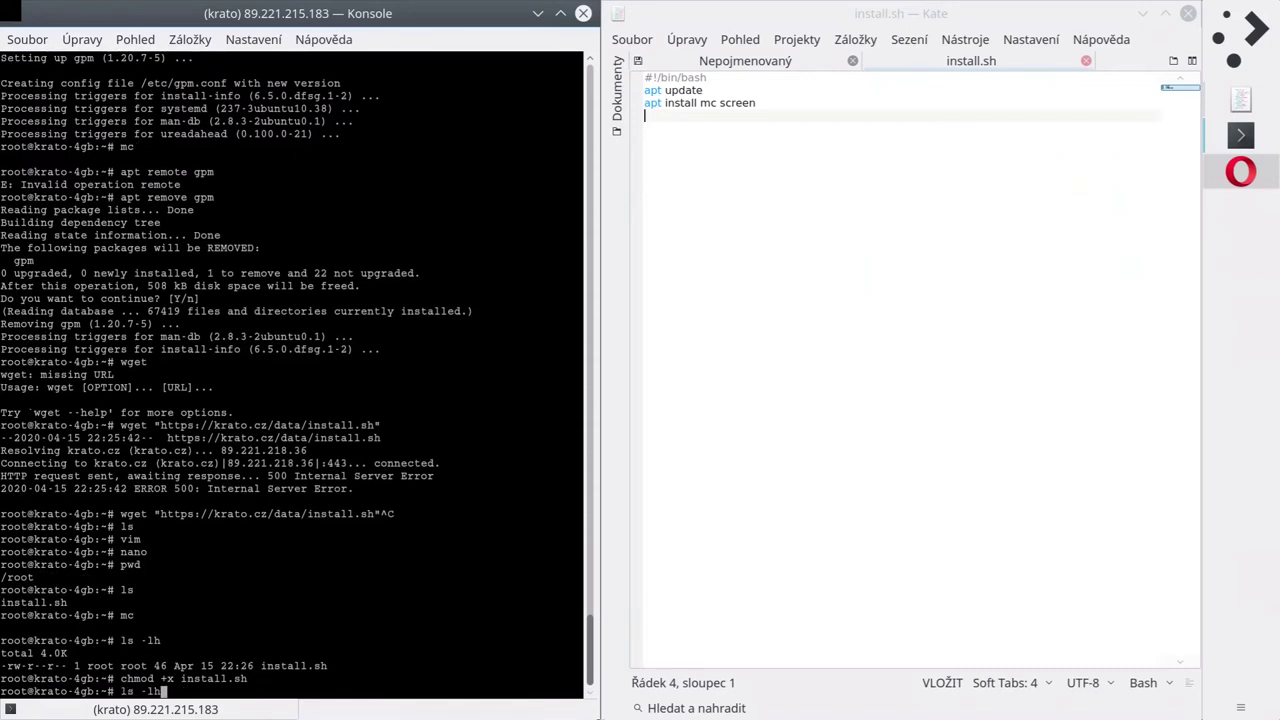
key("Return")
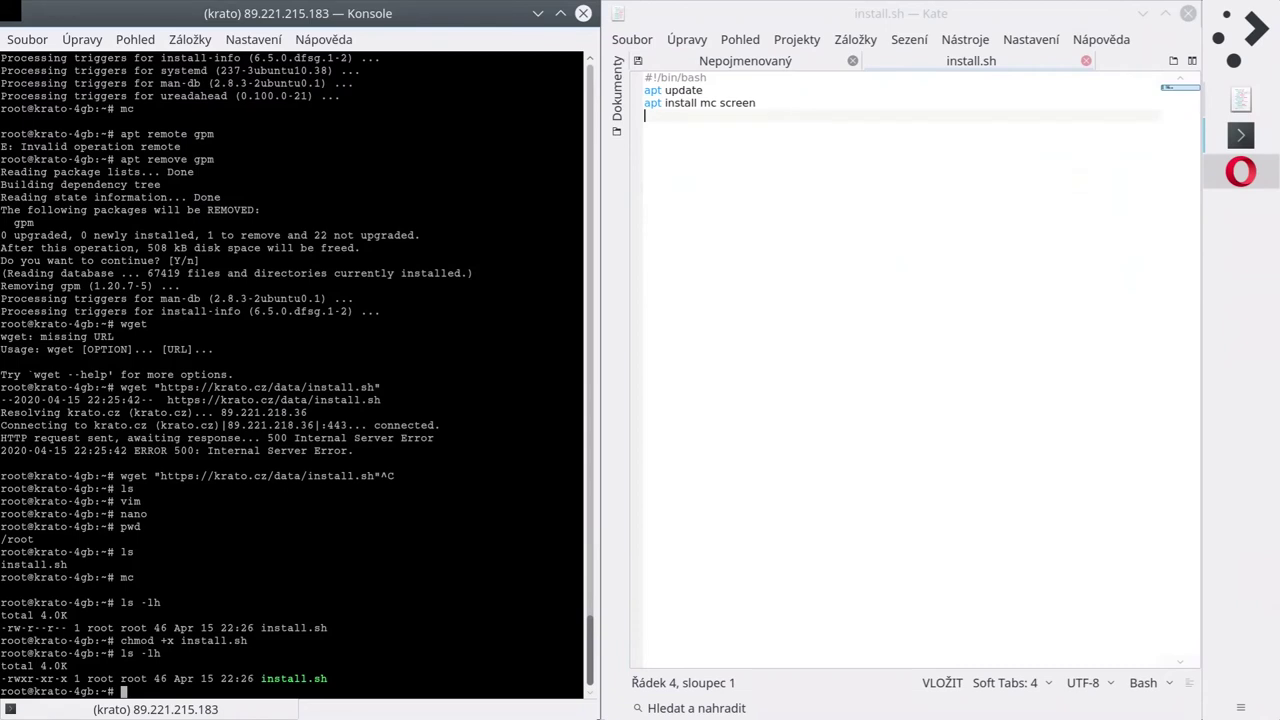
Remove install.sh's execute permission with chmod -x and confirm it with ls -lh.
key("Up")
key("Up")
key("Home")
key("Right")
key("Right")
key("Right")
key("Right")
key("Right")
key("Right")
key("Right")
key("Right")
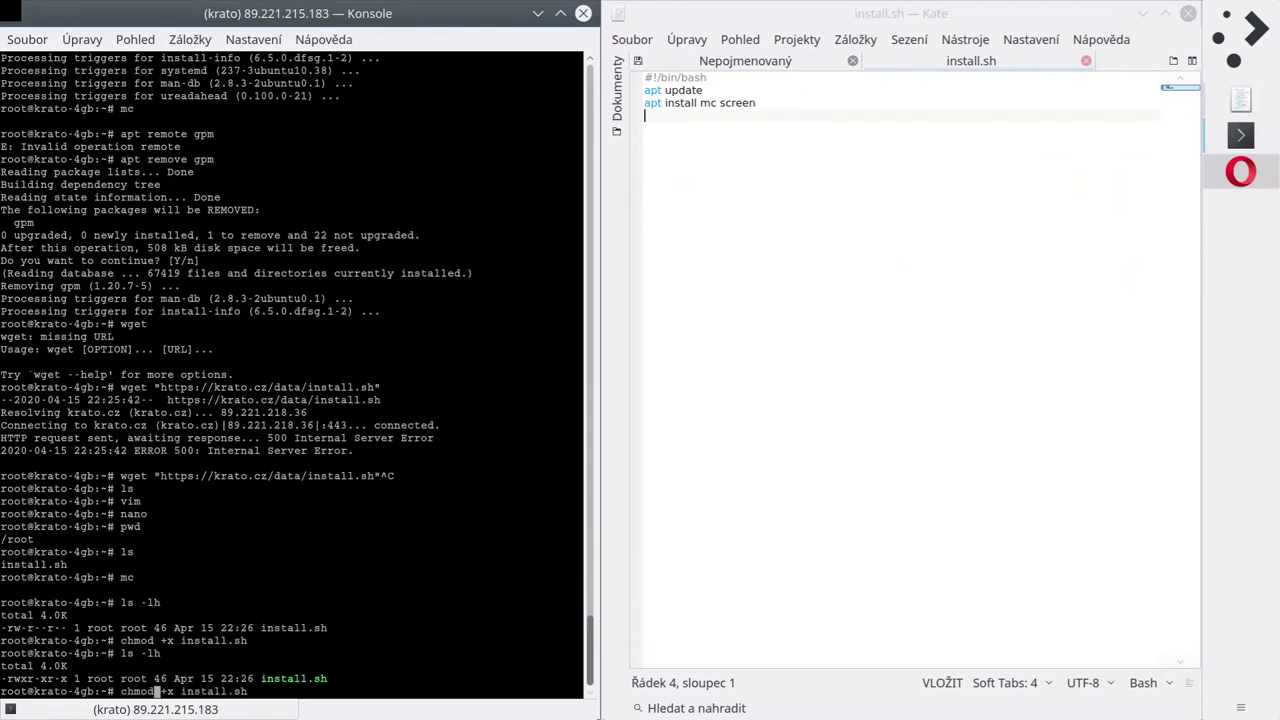
key("BackSpace")
key("BackSpace")
type("-x")
key("Return")
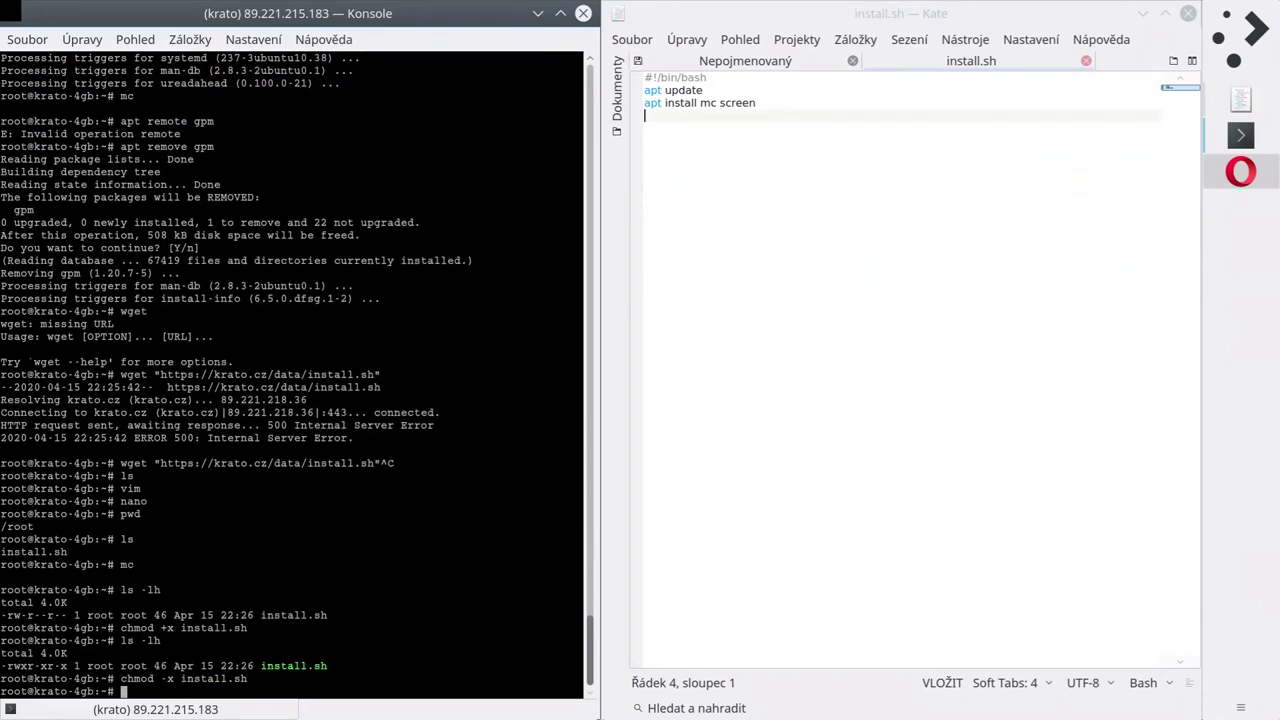
key("Up")
key("Up")
key("Return")
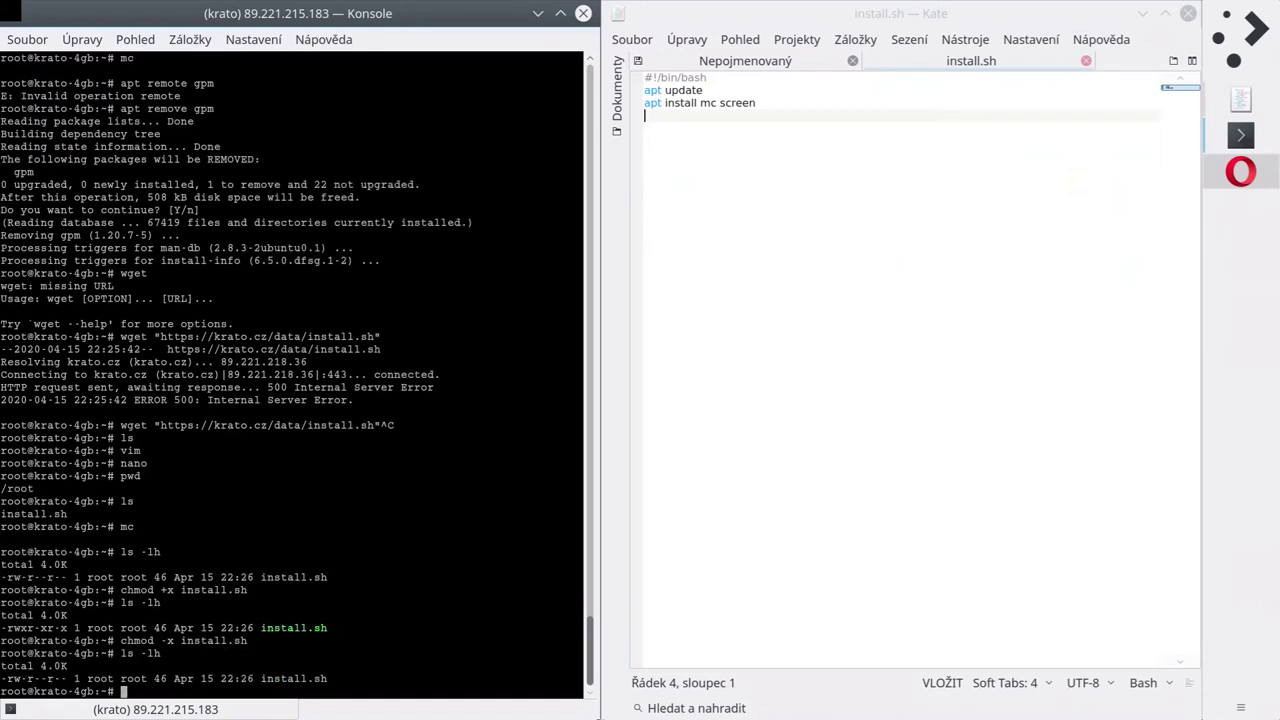
Run ./install.sh, get Permission denied, and begin prefixing the command with bash.
type("./install.sh")
key("Return")
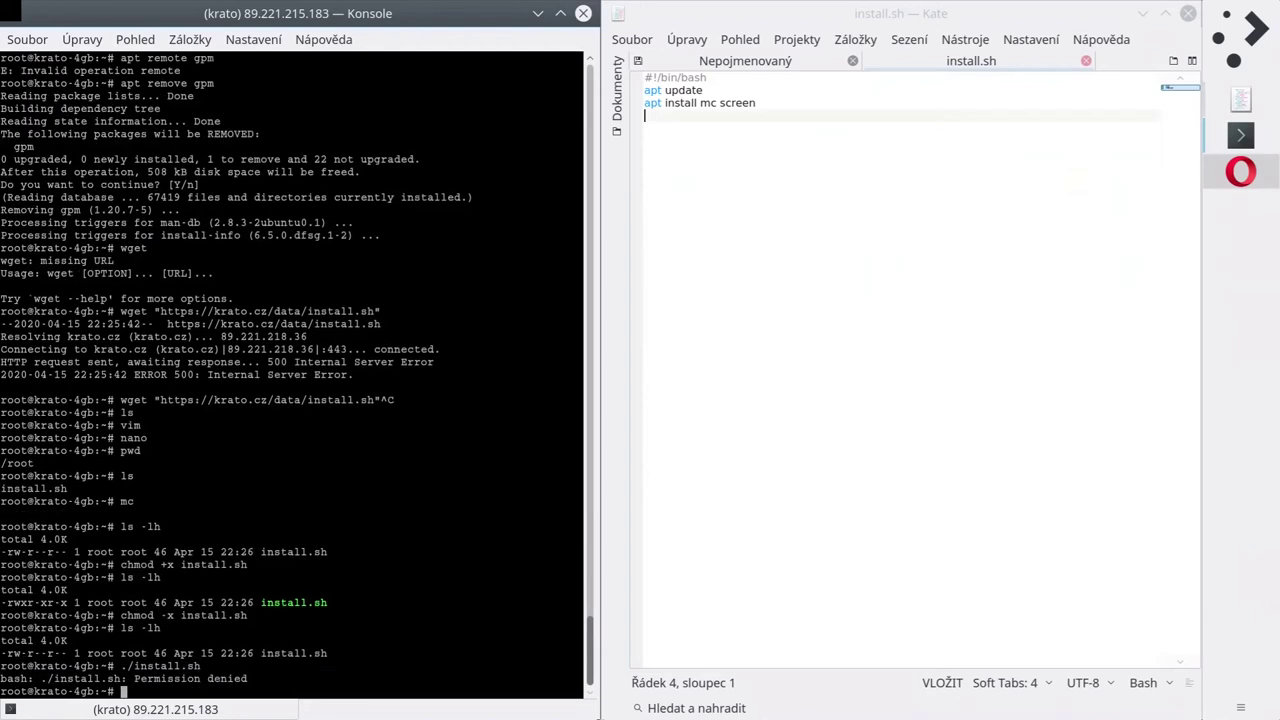
key("Up")
key("Home")
type("bash")
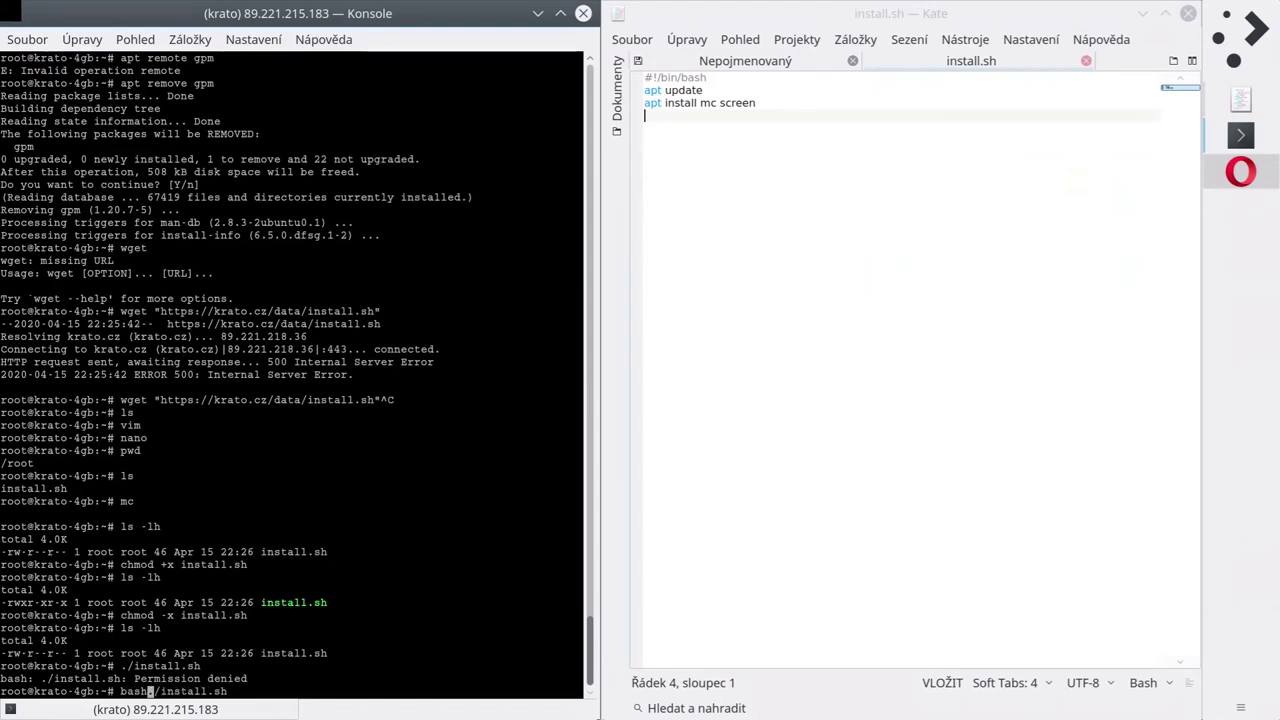
Run the script as bash install.sh, then source it with . install.sh.
key("Delete")
key("Delete")
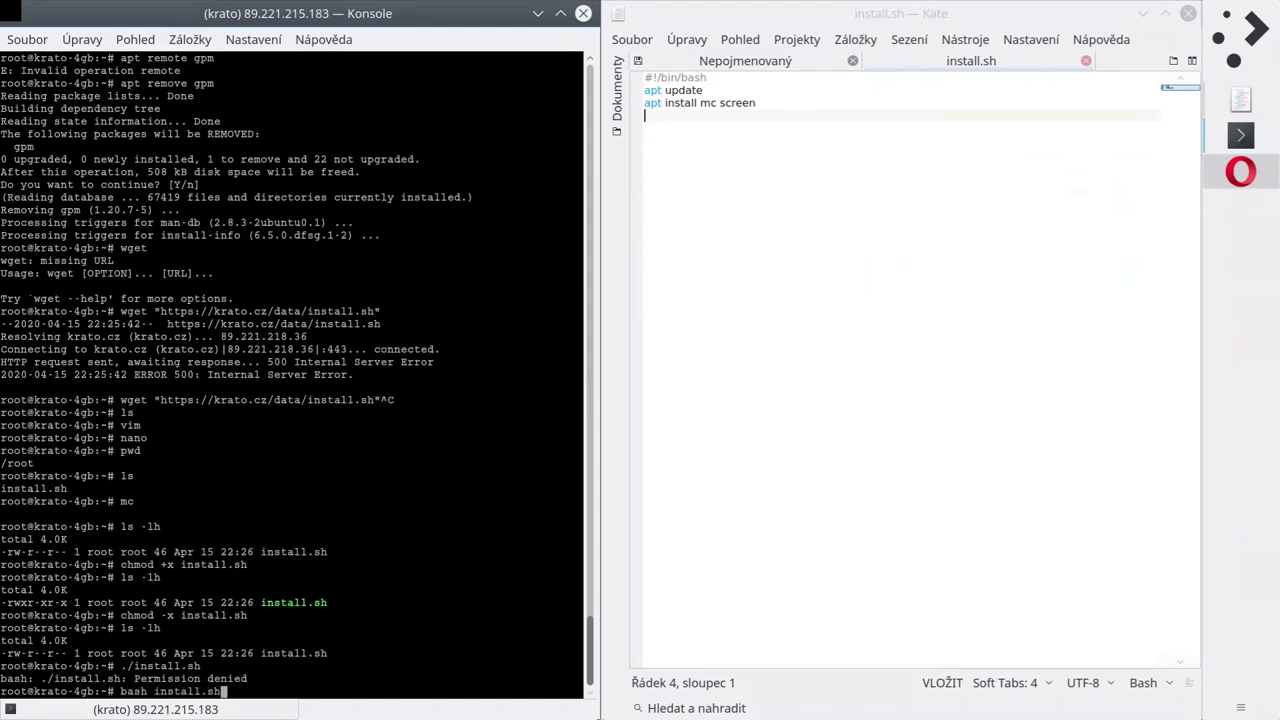
key("Return")
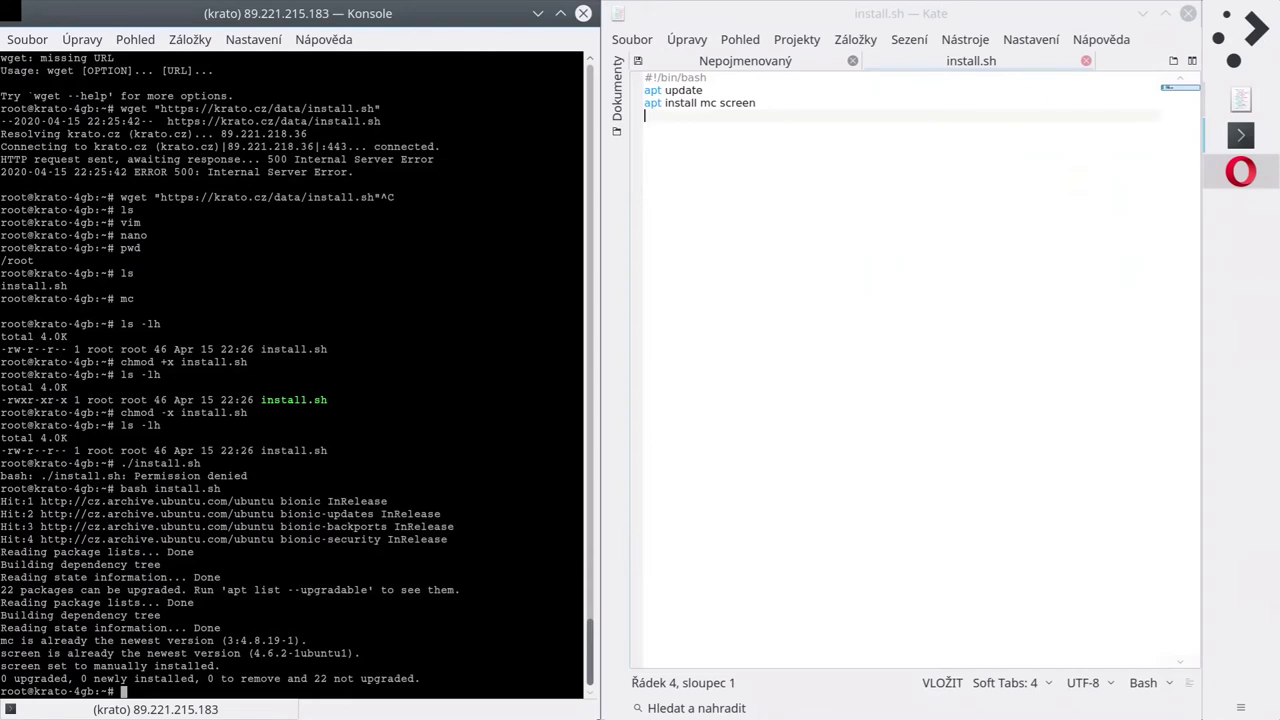
key("Up")
key("Up")
key("Home")
type(".")
key("Delete")
key("Delete")
key("Return")
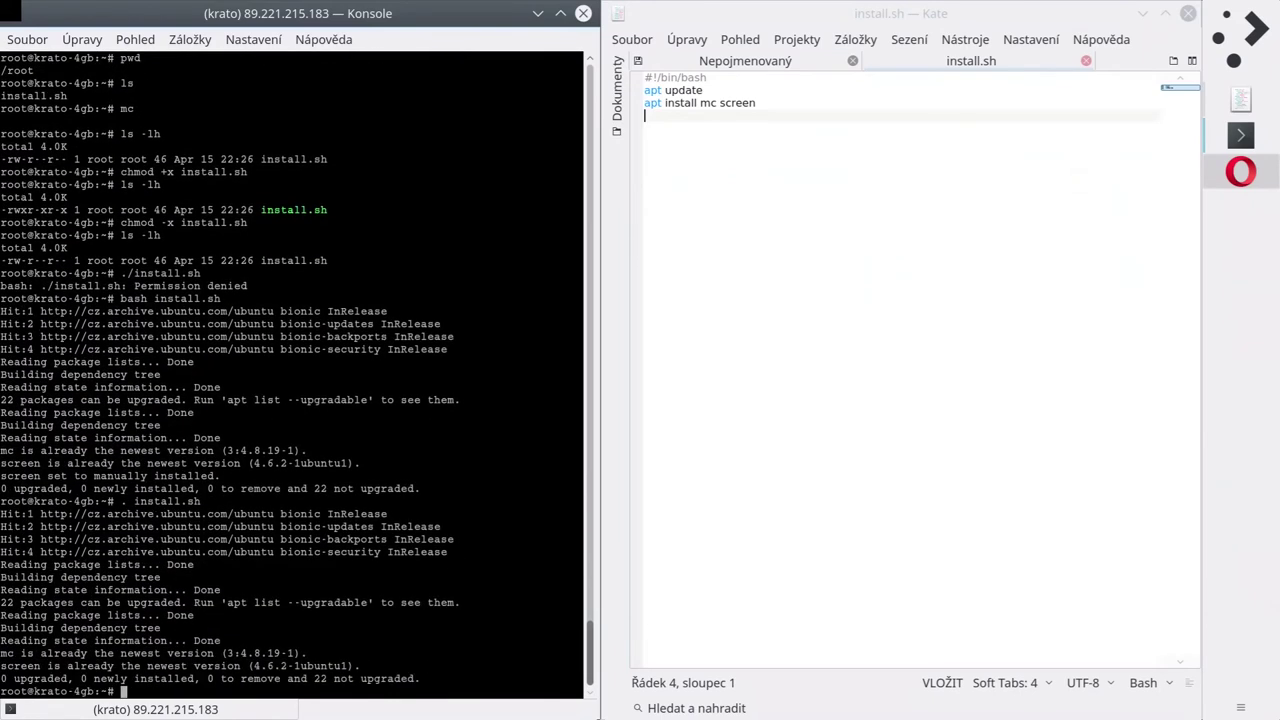
Pull chmod +x install.sh back from history and rerun it to restore execute permission.
key("Up")
key("Down")
key("Up")
key("Up")
key("BackSpace")
key("BackSpace")
key("BackSpace")
key("BackSpace")
key("BackSpace")
key("BackSpace")
key("BackSpace")
key("BackSpace")
key("BackSpace")
key("BackSpace")
key("BackSpace")
key("BackSpace")
key("BackSpace")
key("BackSpace")
key("BackSpace")
key("Up")
key("BackSpace")
key("BackSpace")
key("BackSpace")
key("BackSpace")
key("BackSpace")
key("BackSpace")
key("BackSpace")
key("BackSpace")
key("BackSpace")
key("BackSpace")
key("BackSpace")
key("BackSpace")
key("BackSpace")
key("BackSpace")
key("BackSpace")
key("Up")
key("Up")
key("Up")
key("Up")
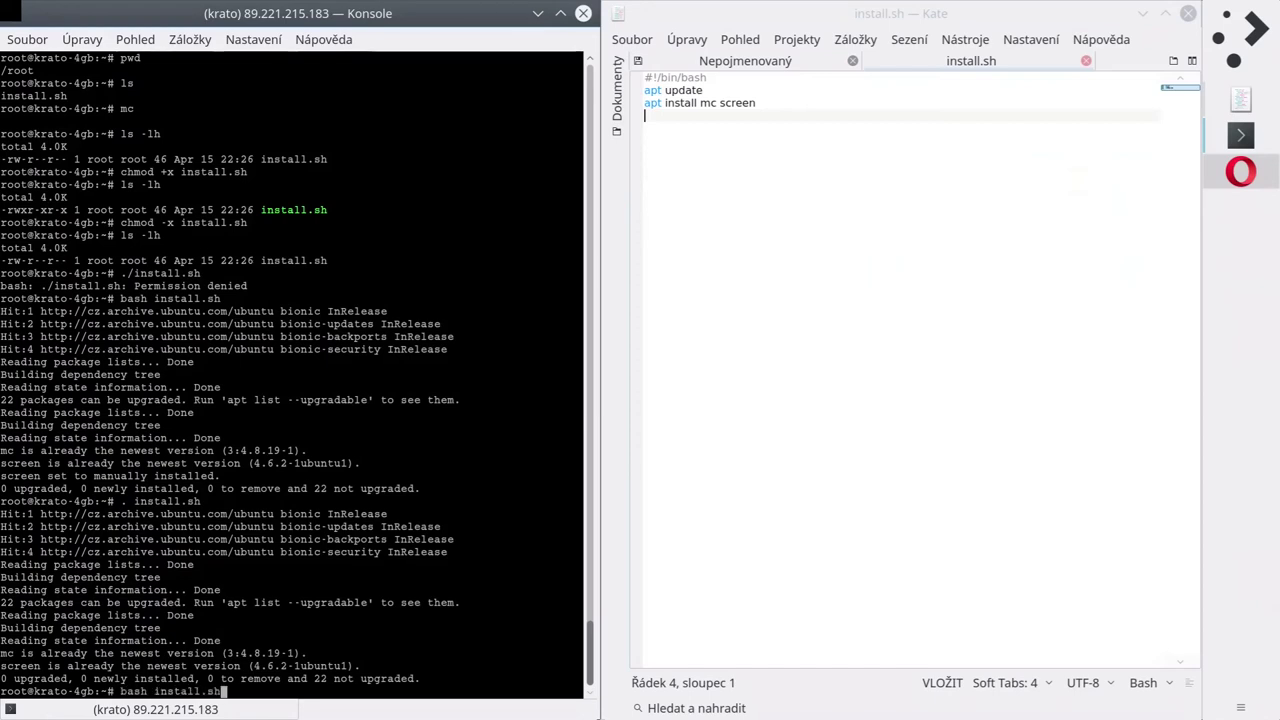
key("Up")
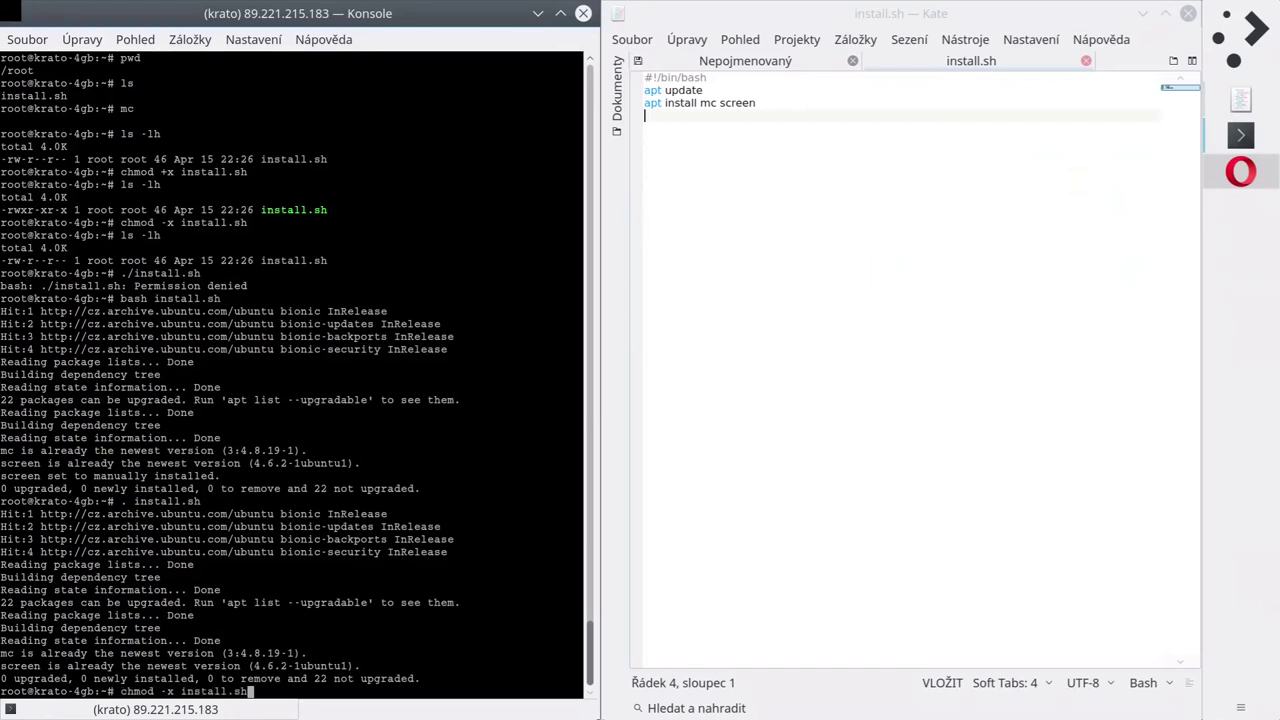
key("Up")
key("Up")
key("Return")
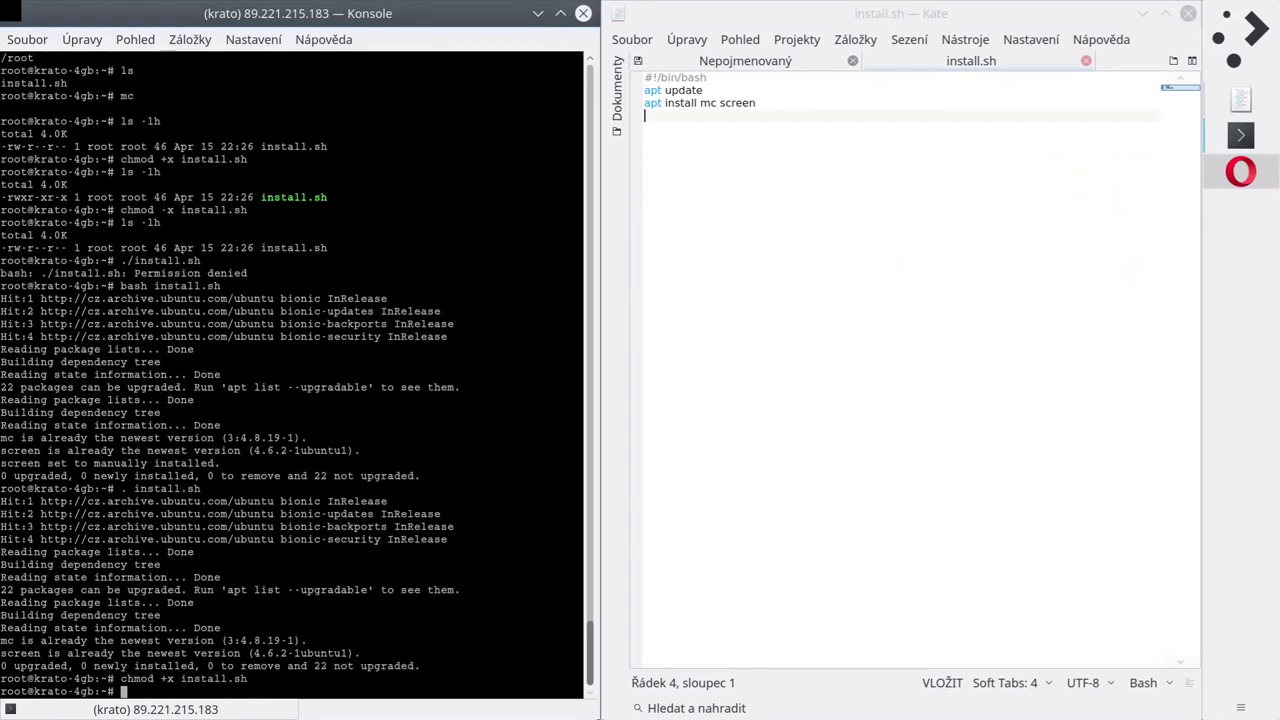
Confirm -rwxr-xr-x with ls -lh and run ./install.sh, which updates apt successfully.
type("ls -lh")
key("Return")
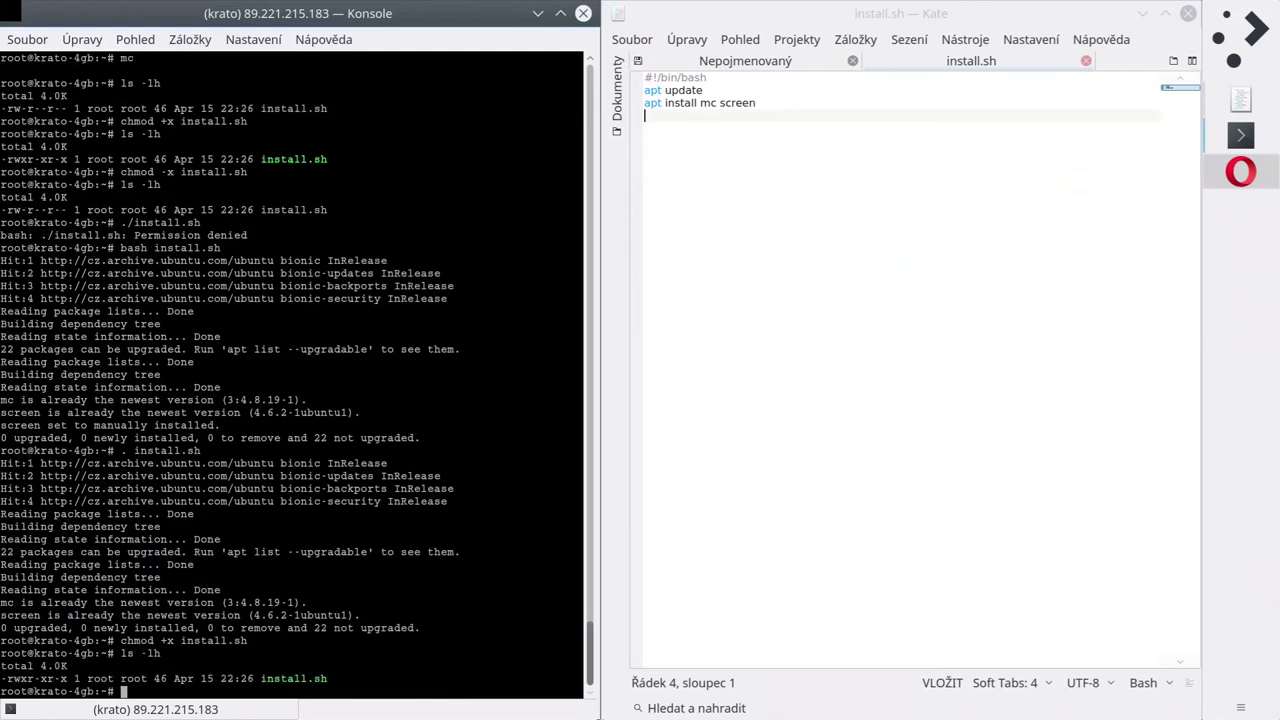
type("./install.sh")
key("Return")
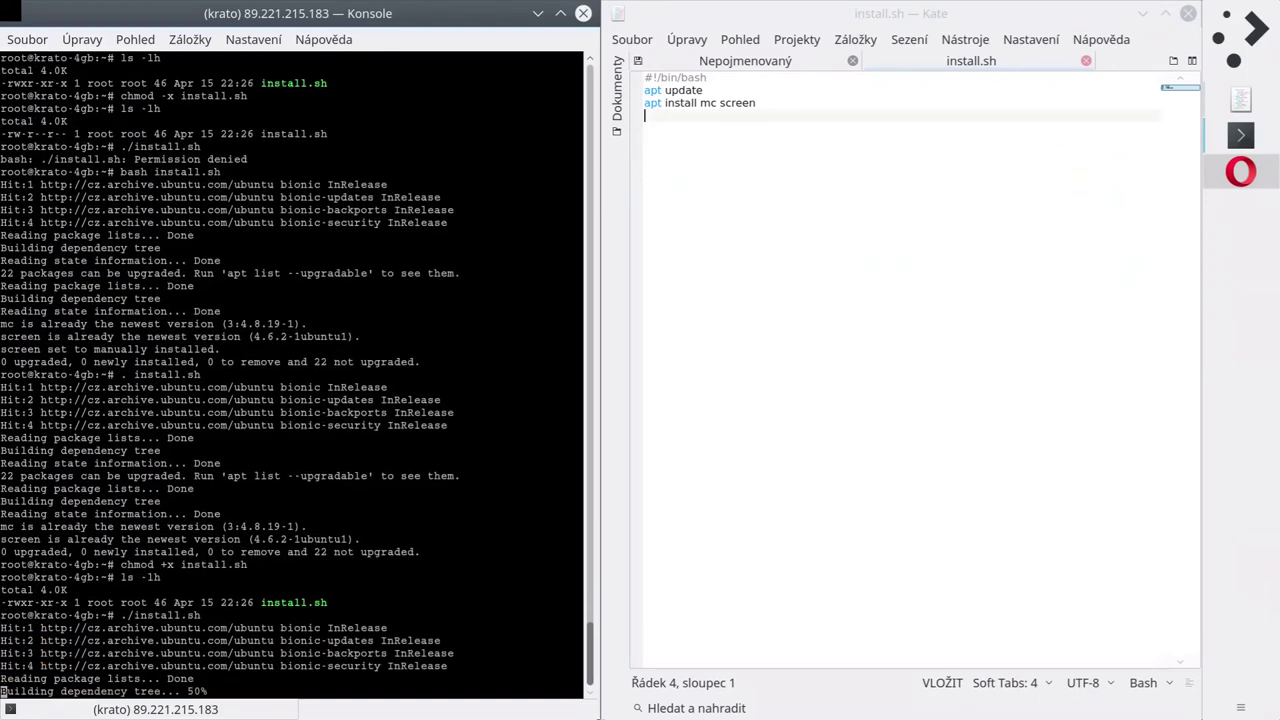
Run install.sh from Midnight Commander's file panel and view its output behind the panels.
type("mc")
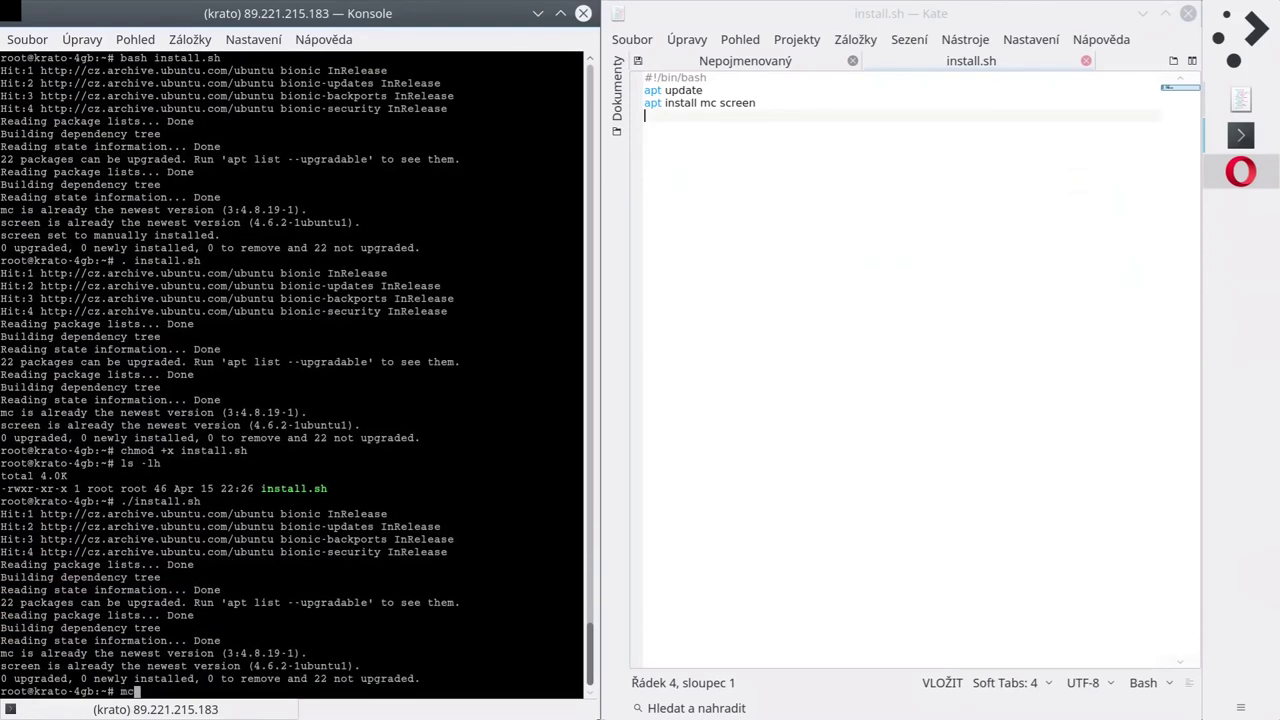
key("Return")
key("Down")
key("End")
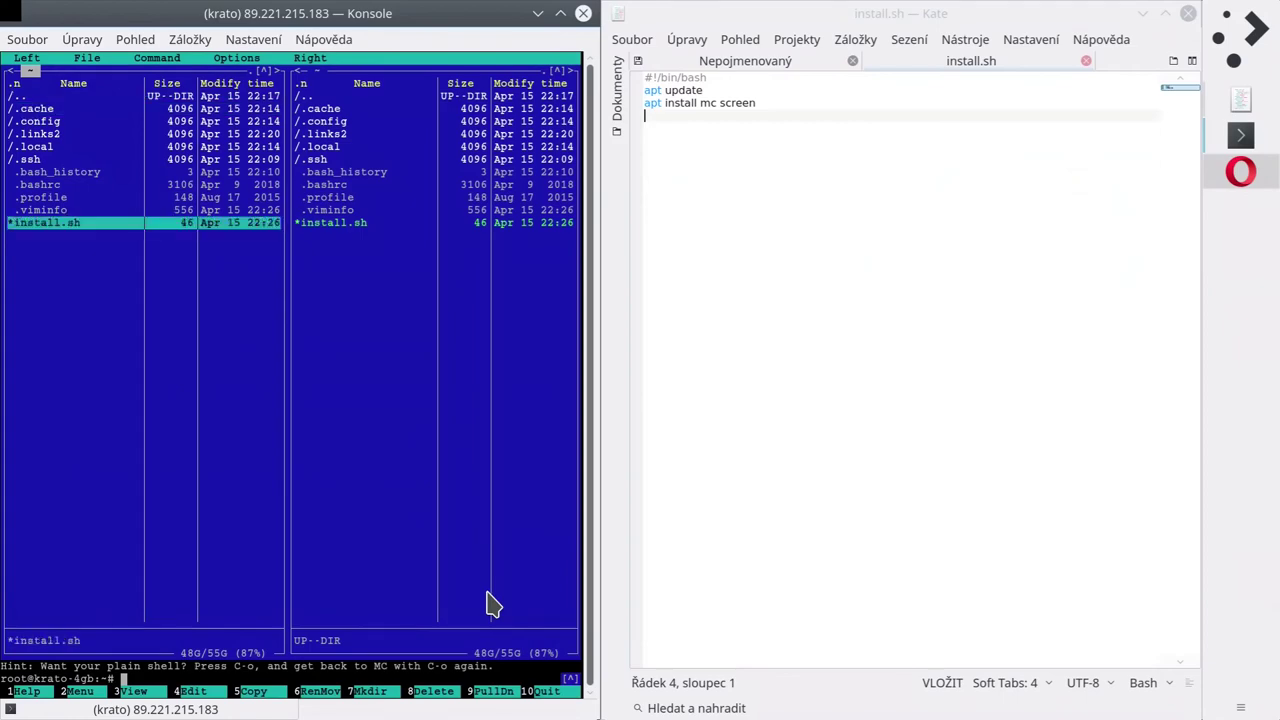
key("Up")
key("Down")
key("Return")
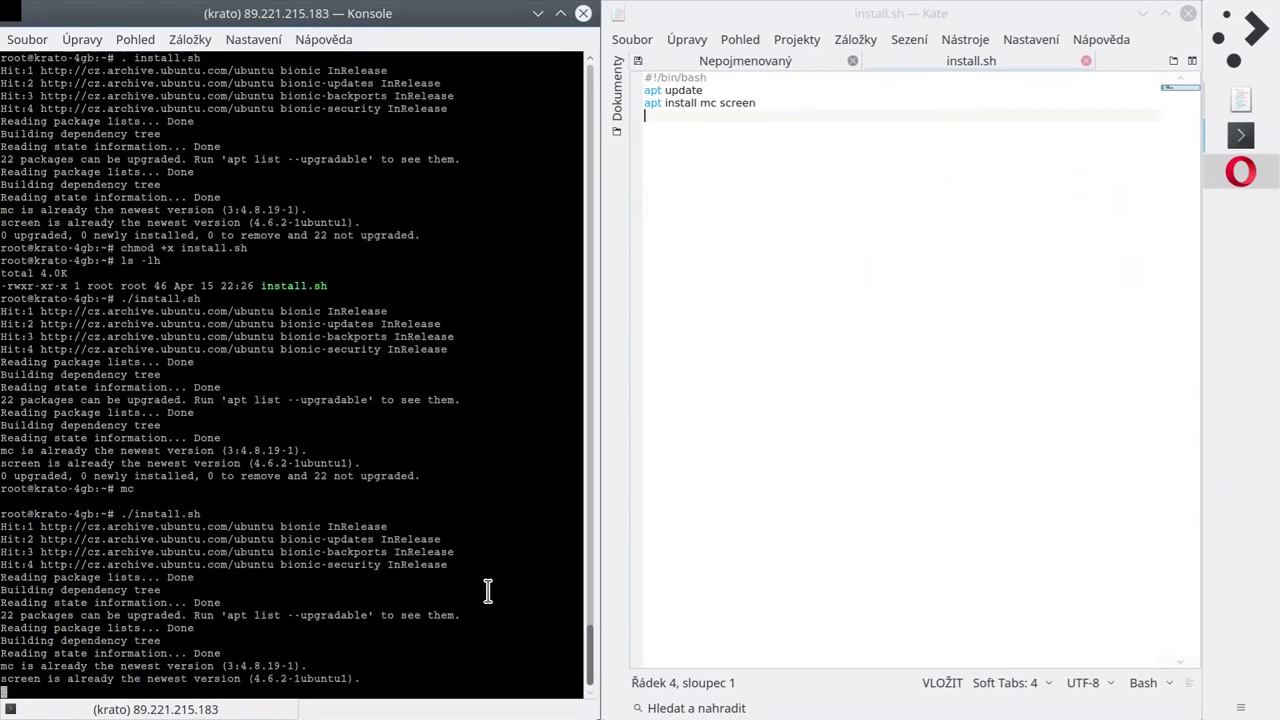
key("ctrl+o")
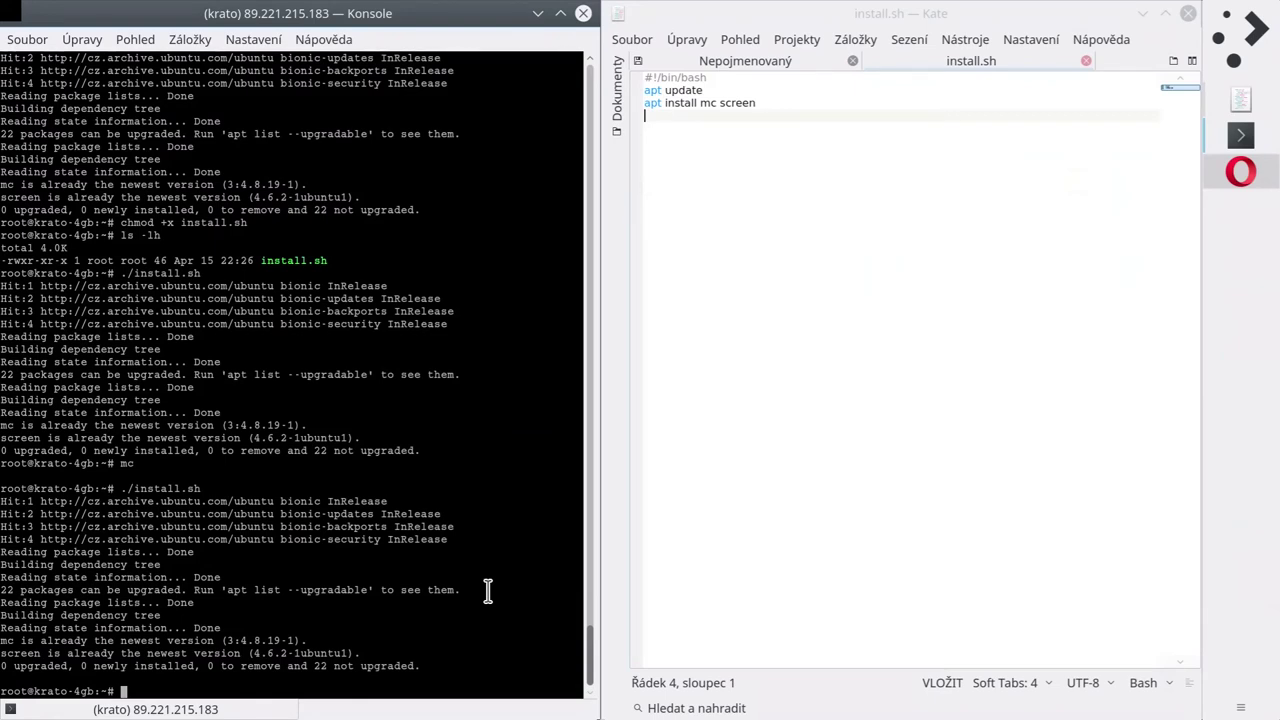
key("ctrl+o")
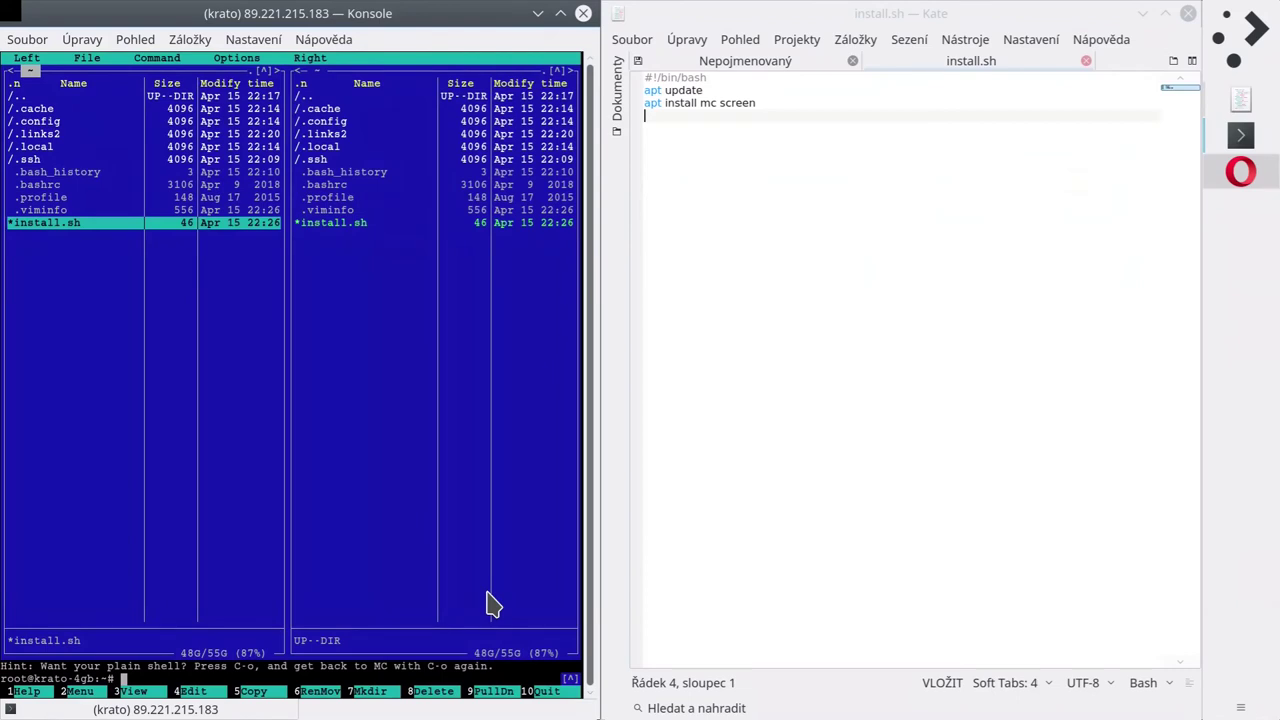
Drop to the shell from Midnight Commander and print install.sh with cat.
key("Home")
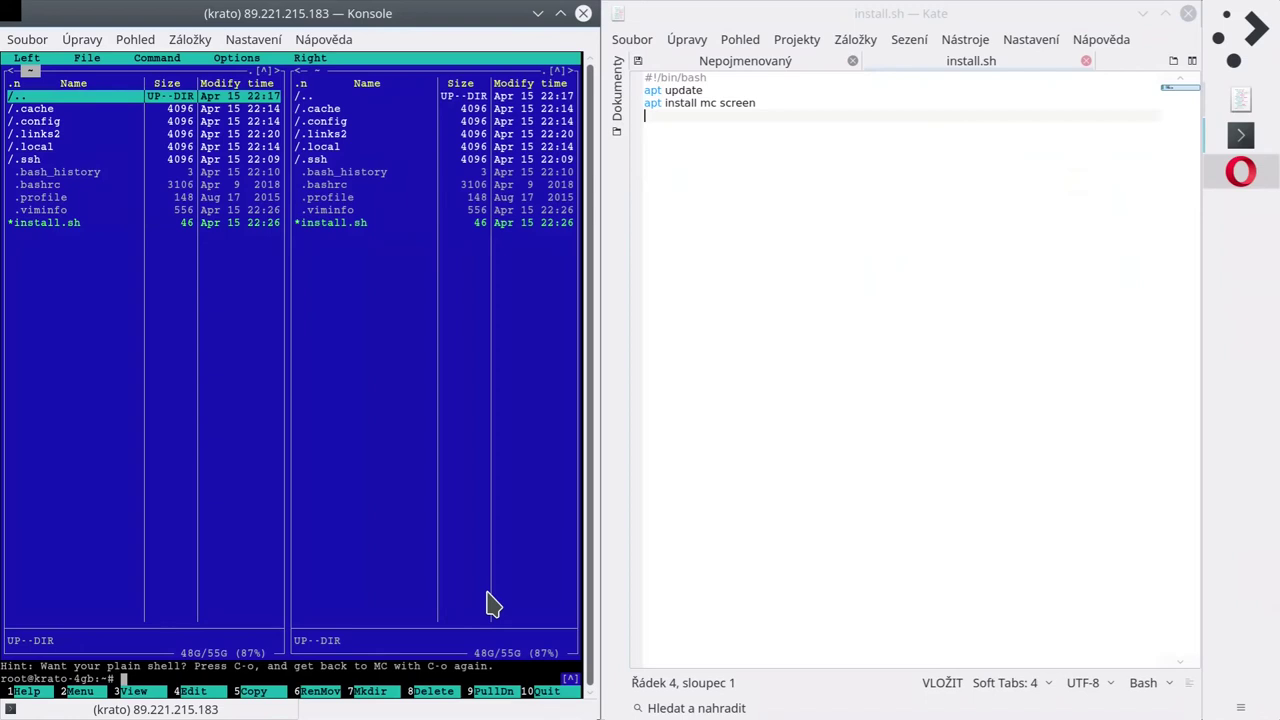
key("ctrl+o")
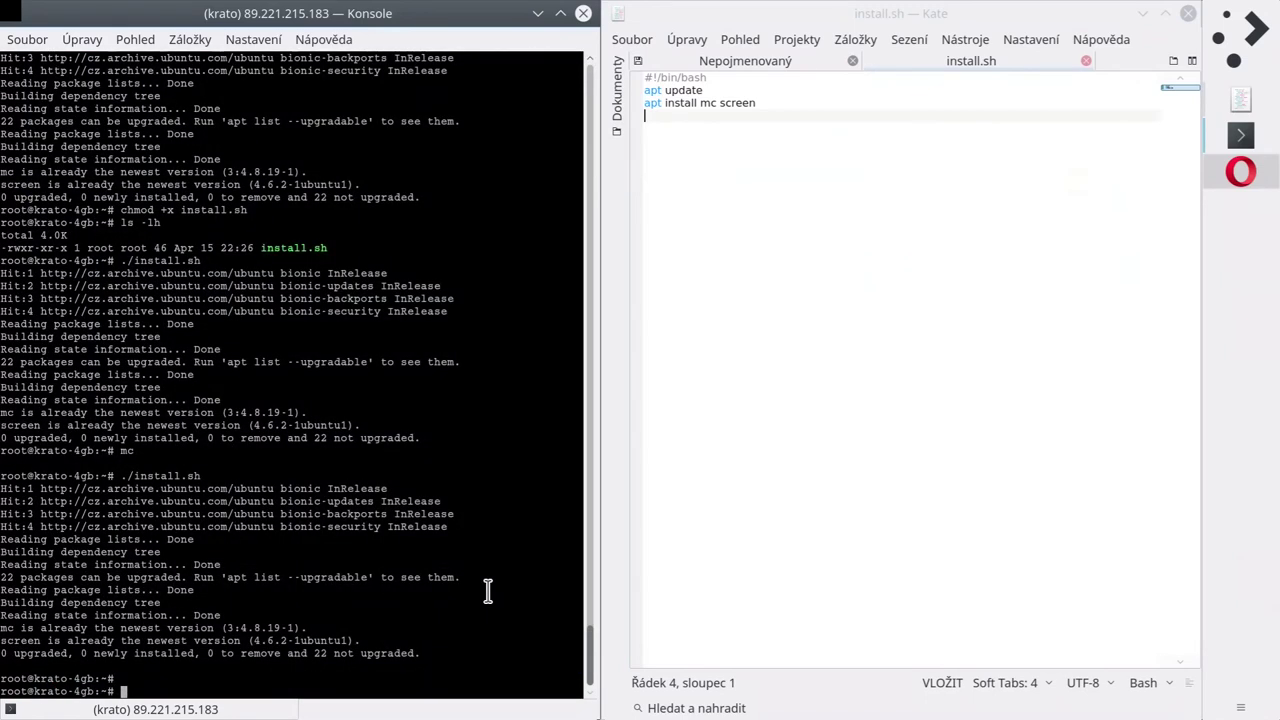
type("cat in")
key("Tab")
key("Return")
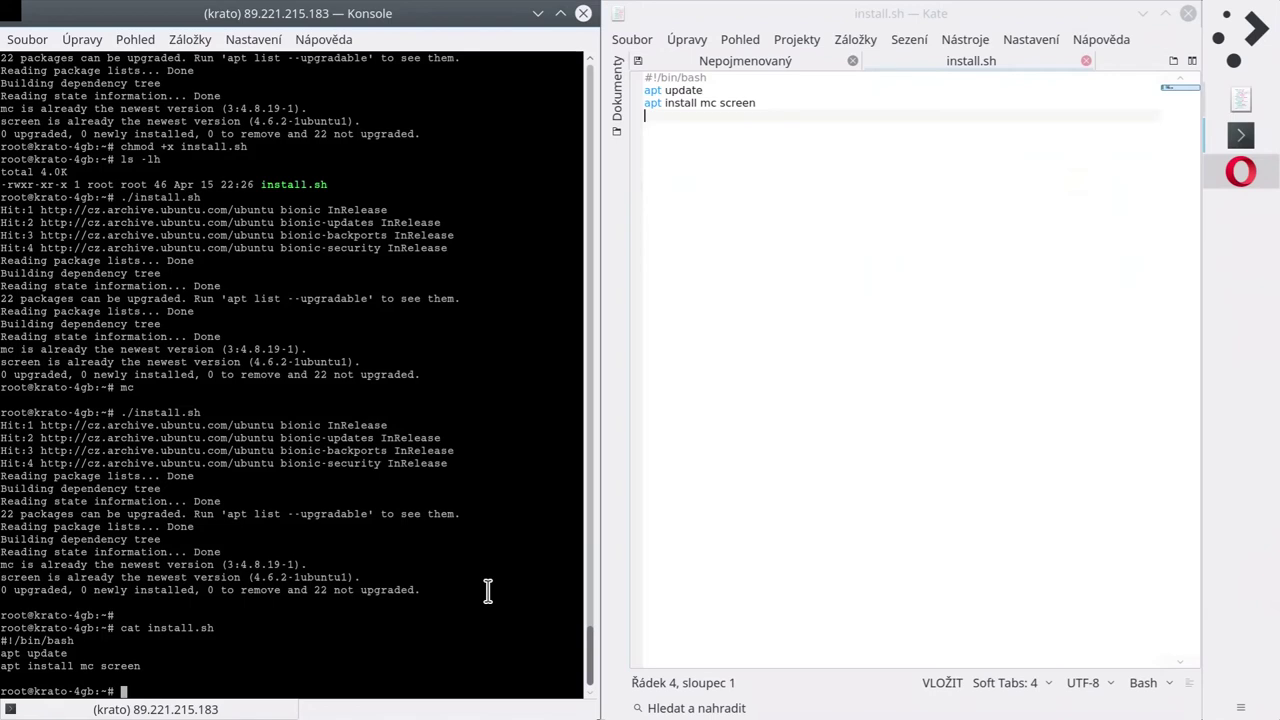
Open install.sh in nano and exit without changes.
type("vim in")
key("Tab")
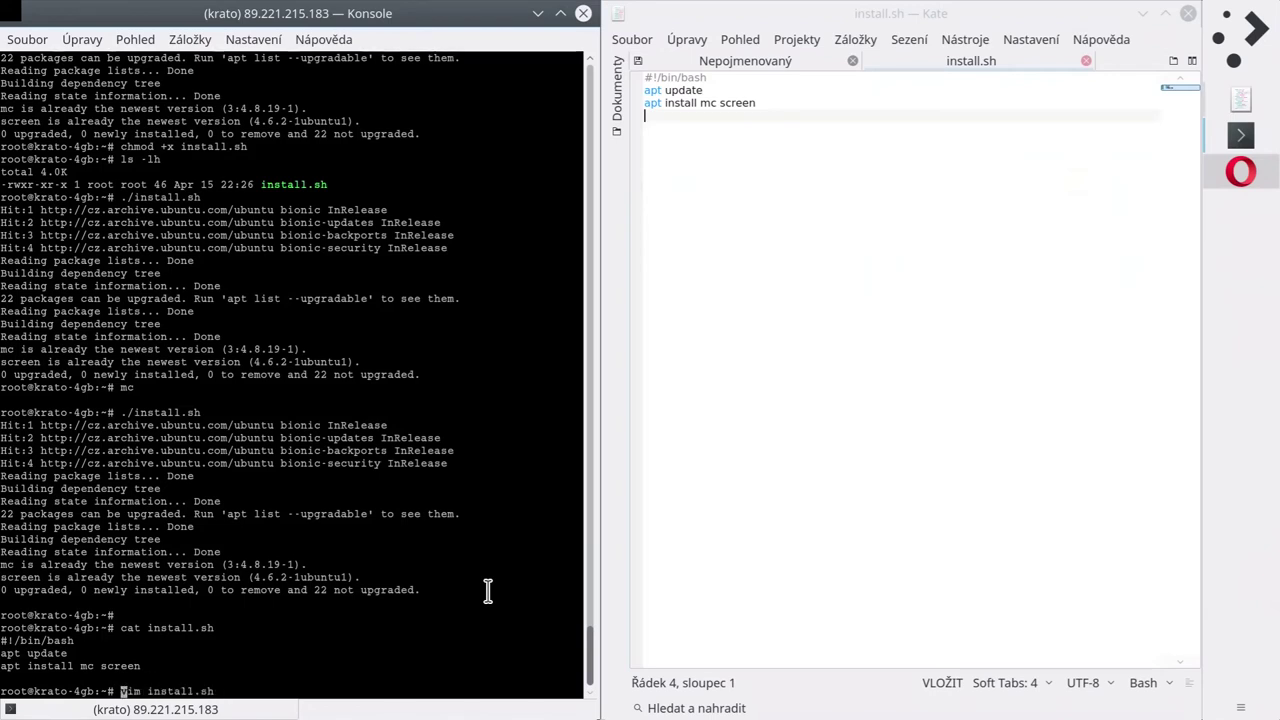
key("Left")
key("Left")
key("Left")
key("Left")
key("Left")
key("Left")
key("Left")
key("Left")
key("Left")
key("Left")
key("Left")
key("BackSpace")
key("BackSpace")
key("BackSpace")
type("nano")
key("Return")
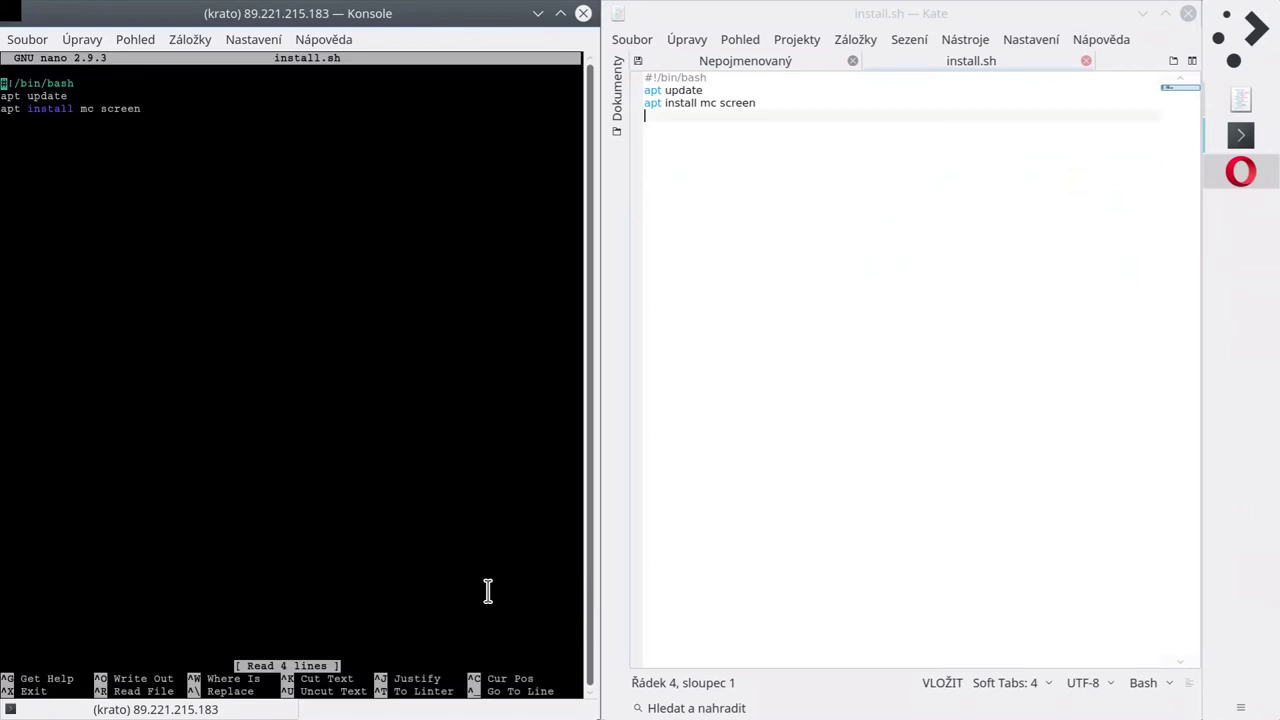
key("Down")
key("Down")
key("Down")
key("Down")
key("ctrl+x")
Start mc, highlight install.sh and press F4 to edit it.
type("mc")
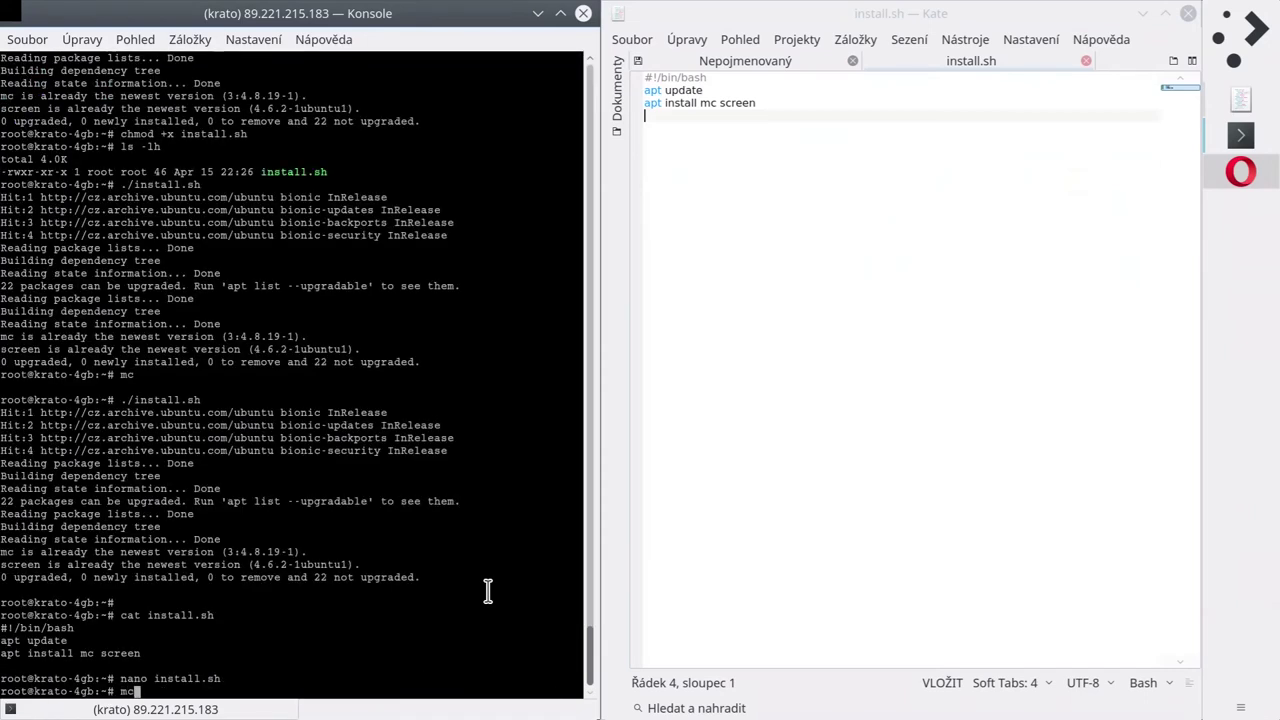
key("Return")
key("Down")
key("Down")
key("End")
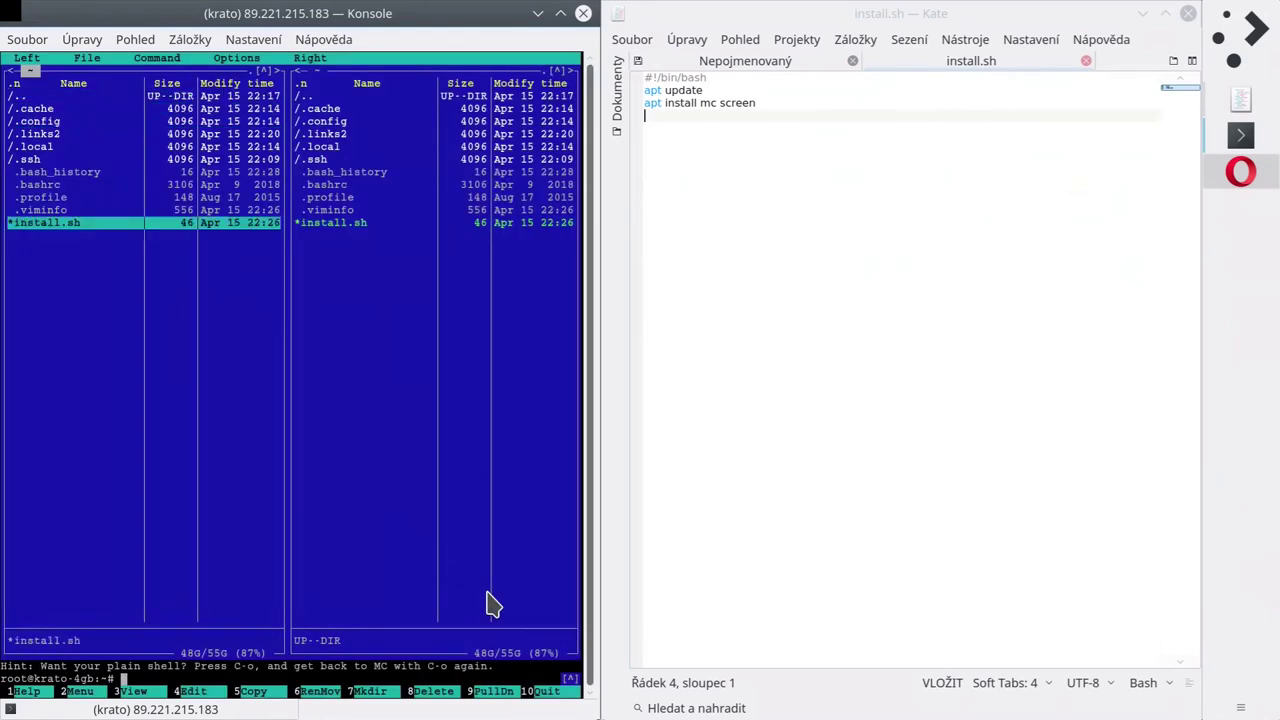
key("F4")
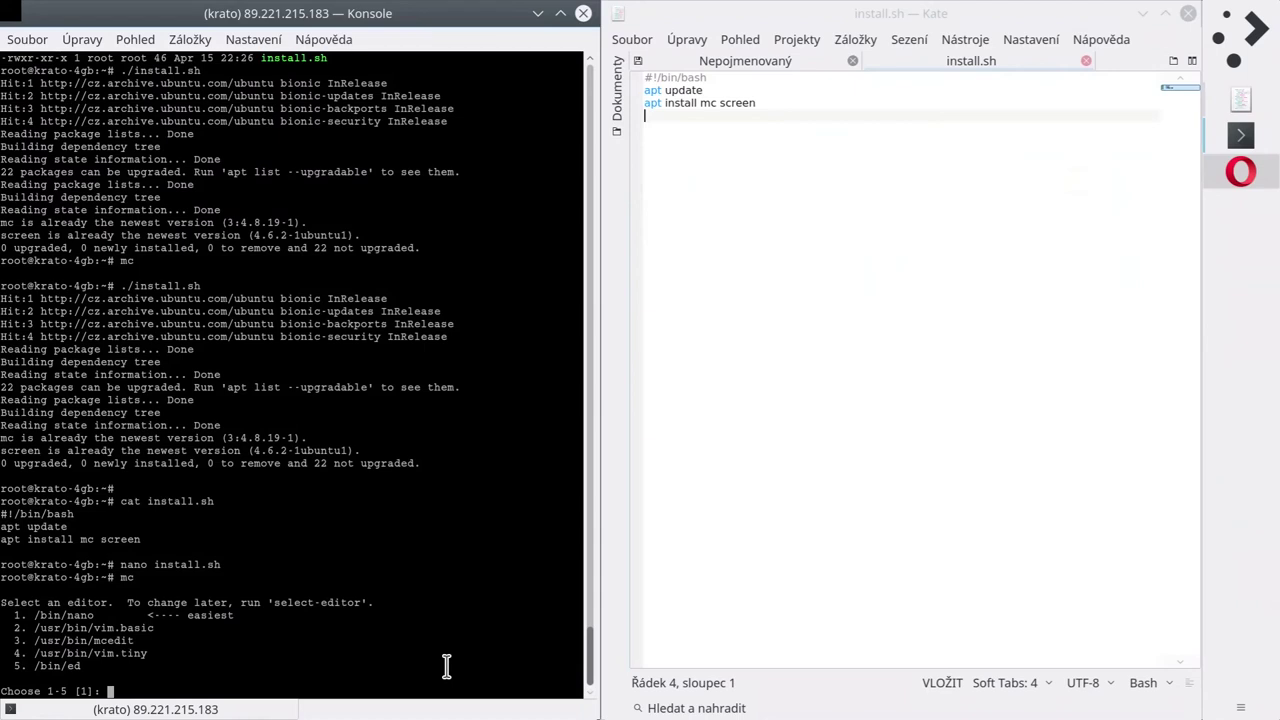
Choose mcedit (option 3) and append apache2 to the end of the apt install line.
type("3")
key("Return")
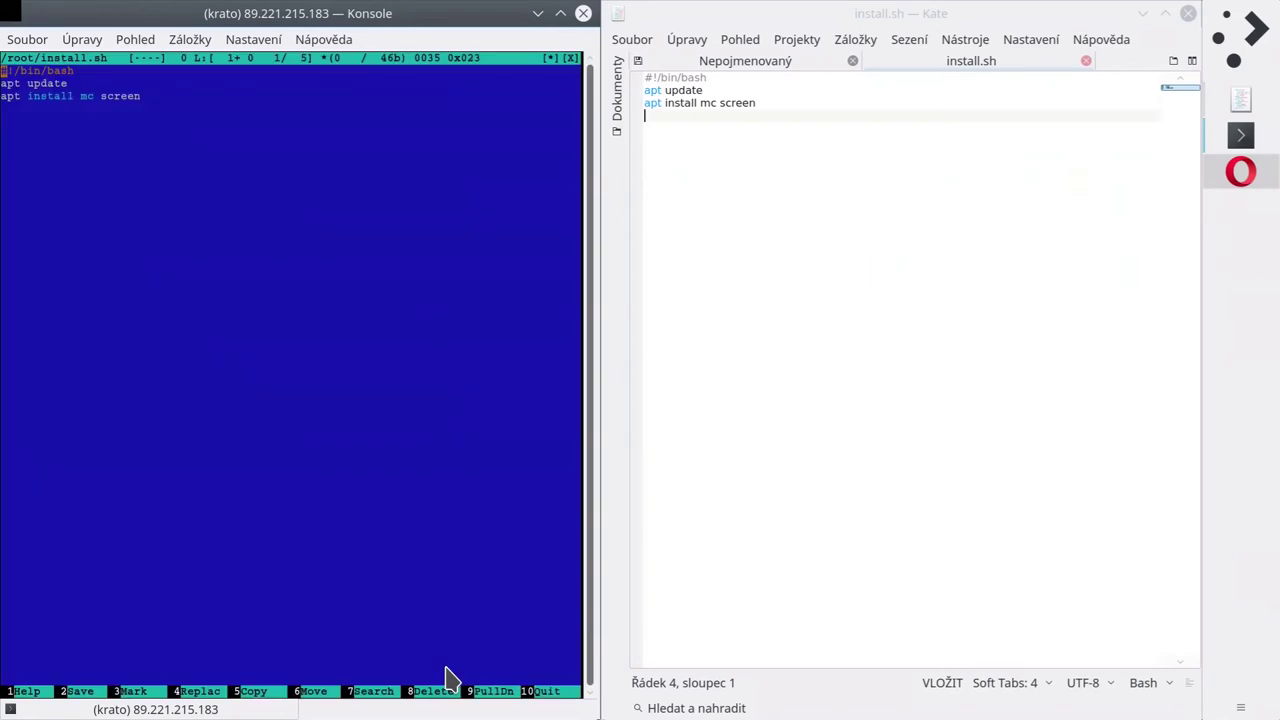
key("Down")
key("Down")
key("Down")
key("Down")
key("Up")
key("Up")
key("Down")
key("Up")
key("End")
type("apache2")
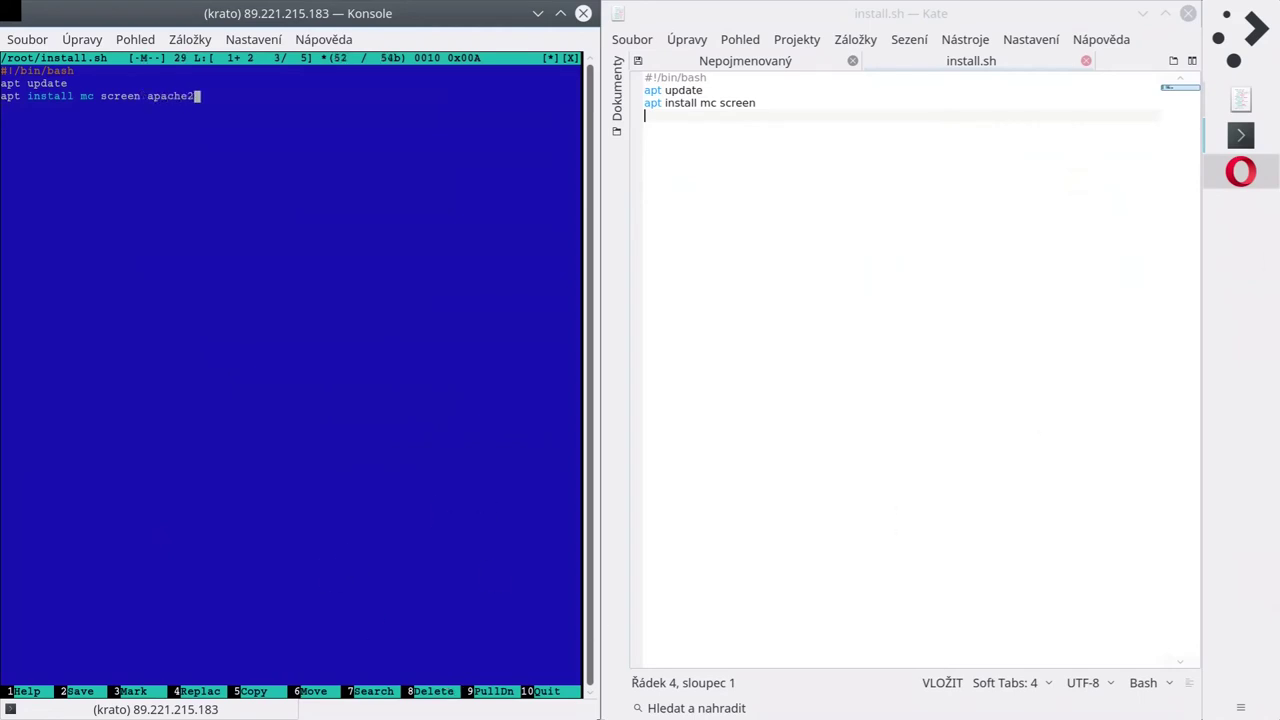
left_click(1240, 172)
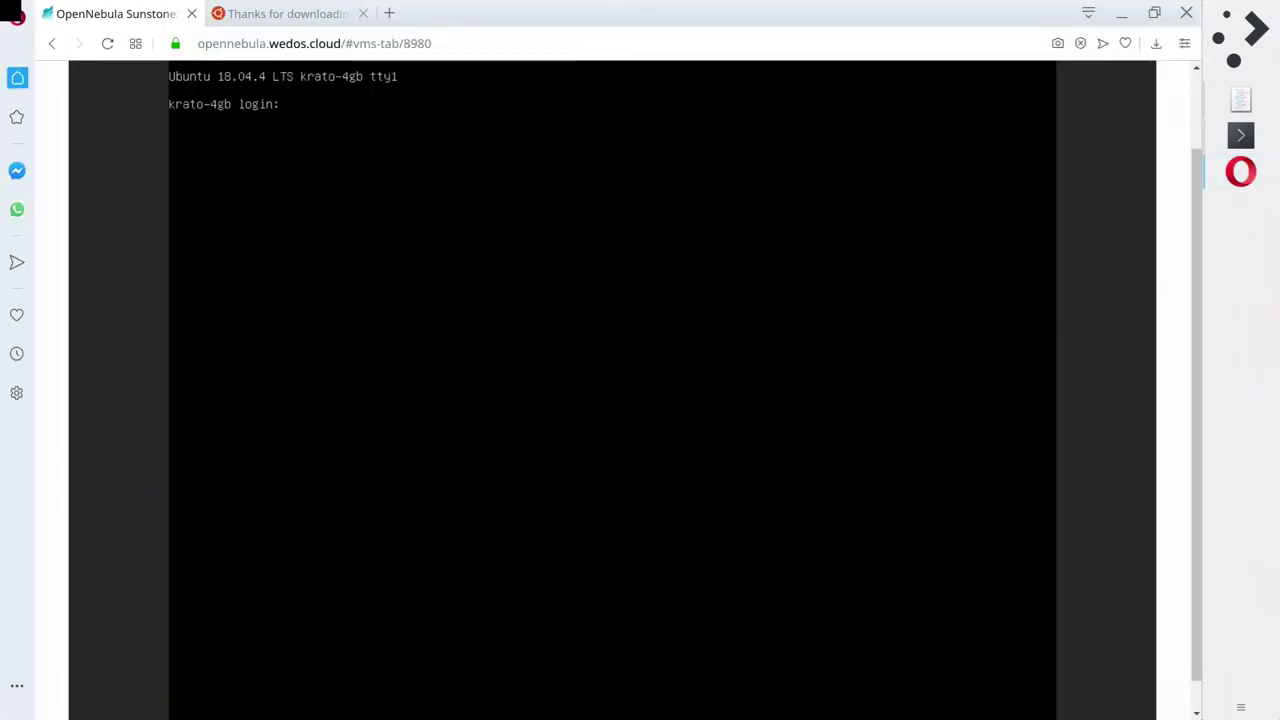
left_click(389, 13)
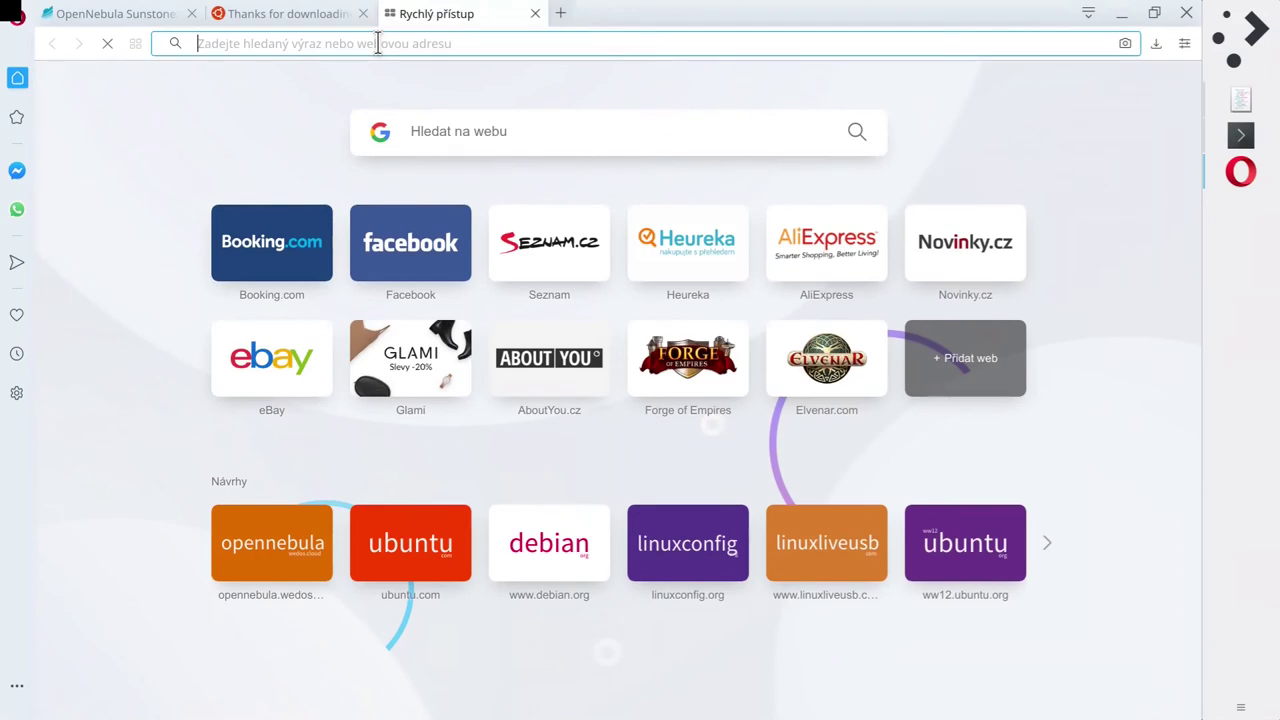
key("ctrl+v")
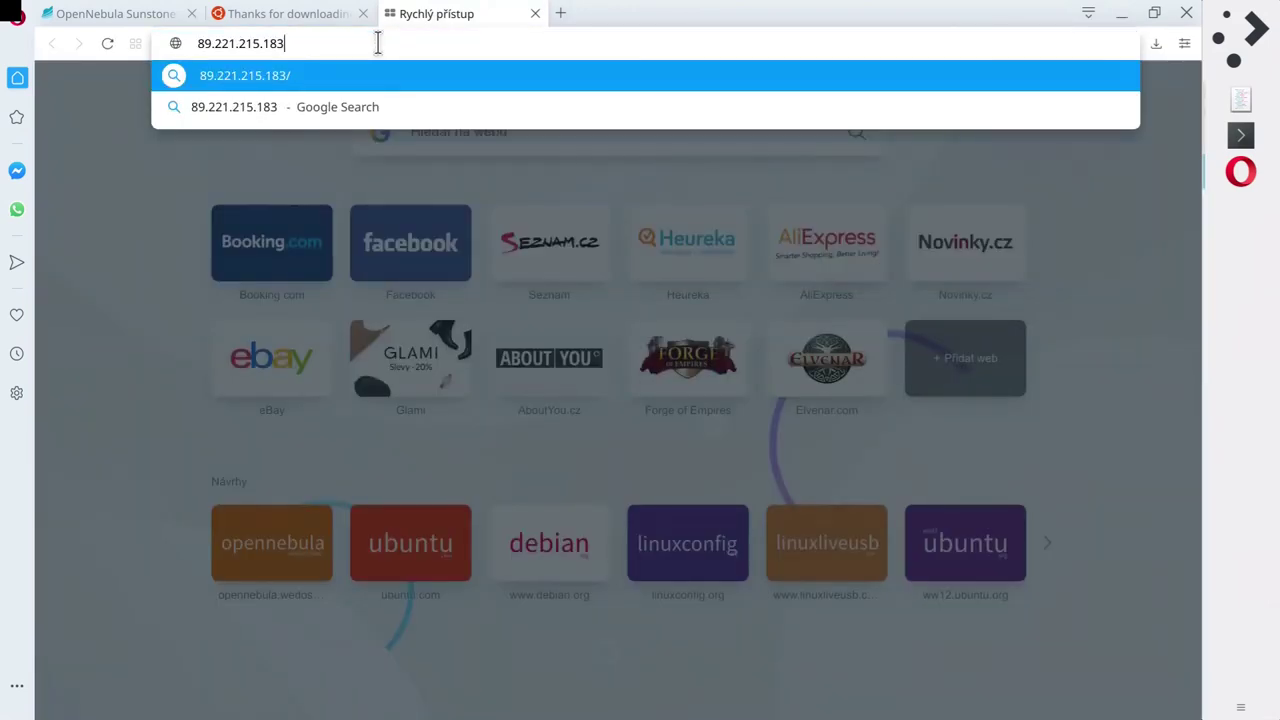
left_click(488, 322)
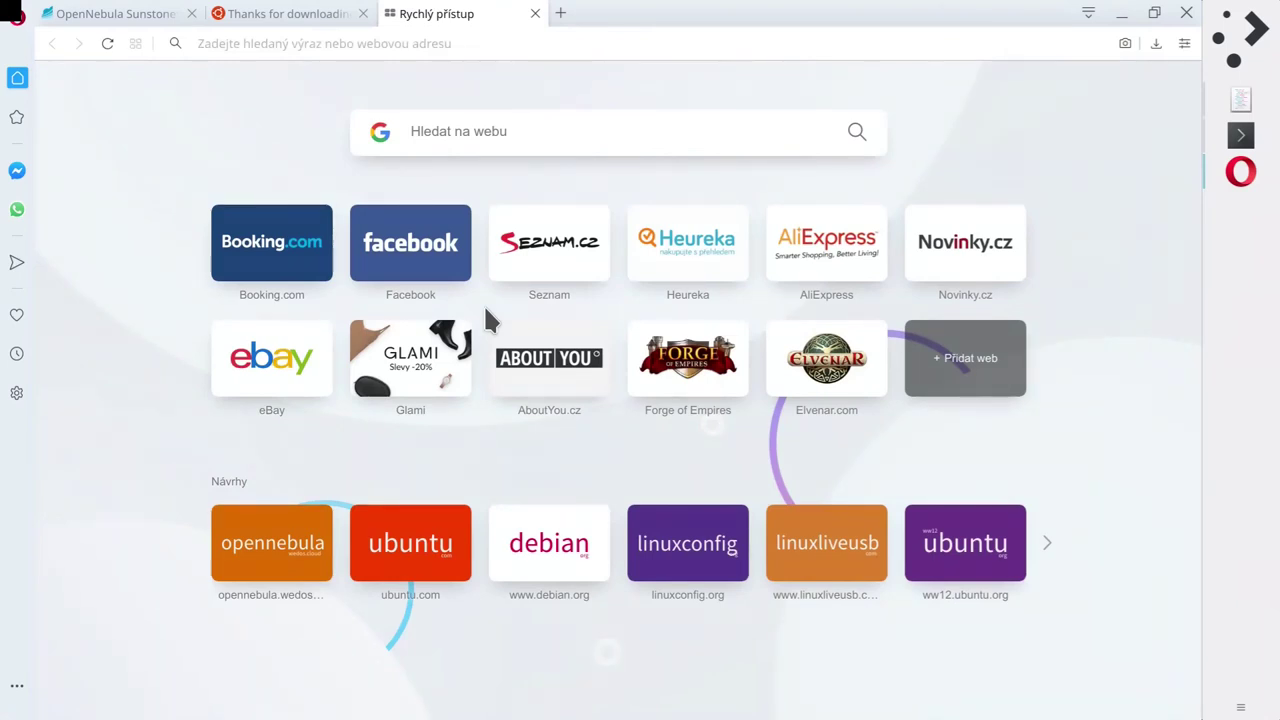
left_click(463, 45)
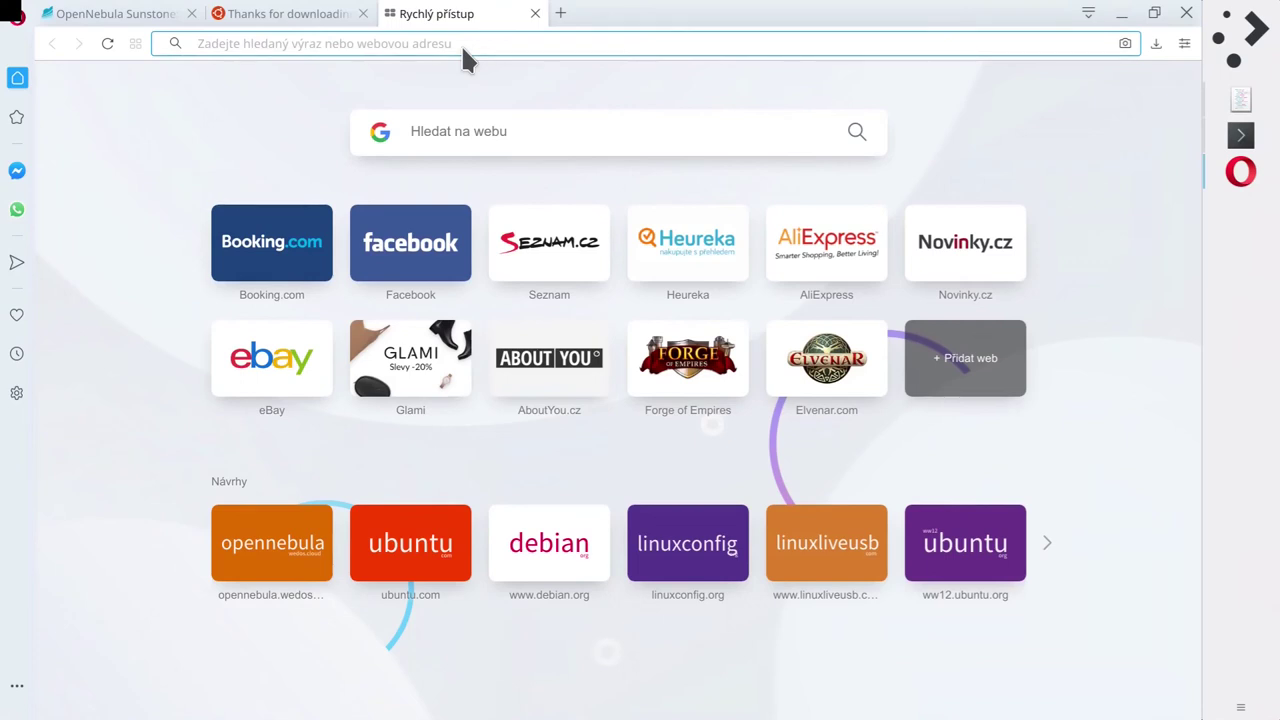
key("ctrl+v")
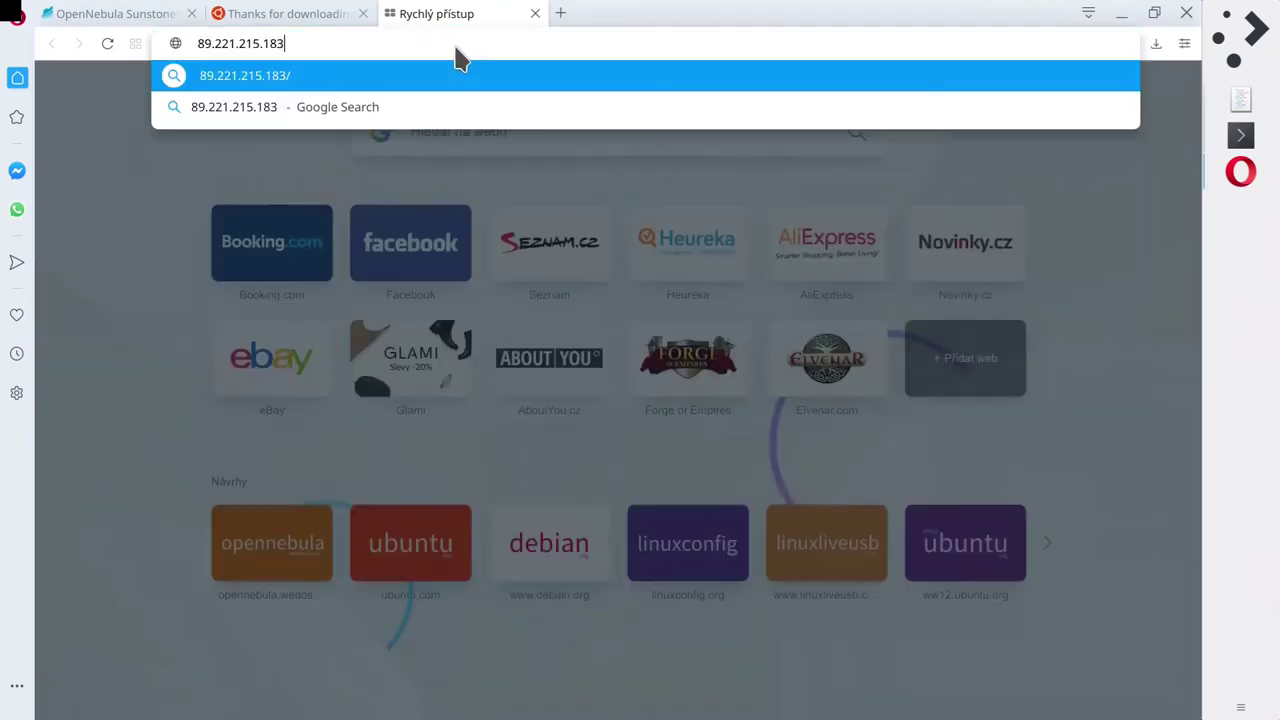
key("Escape")
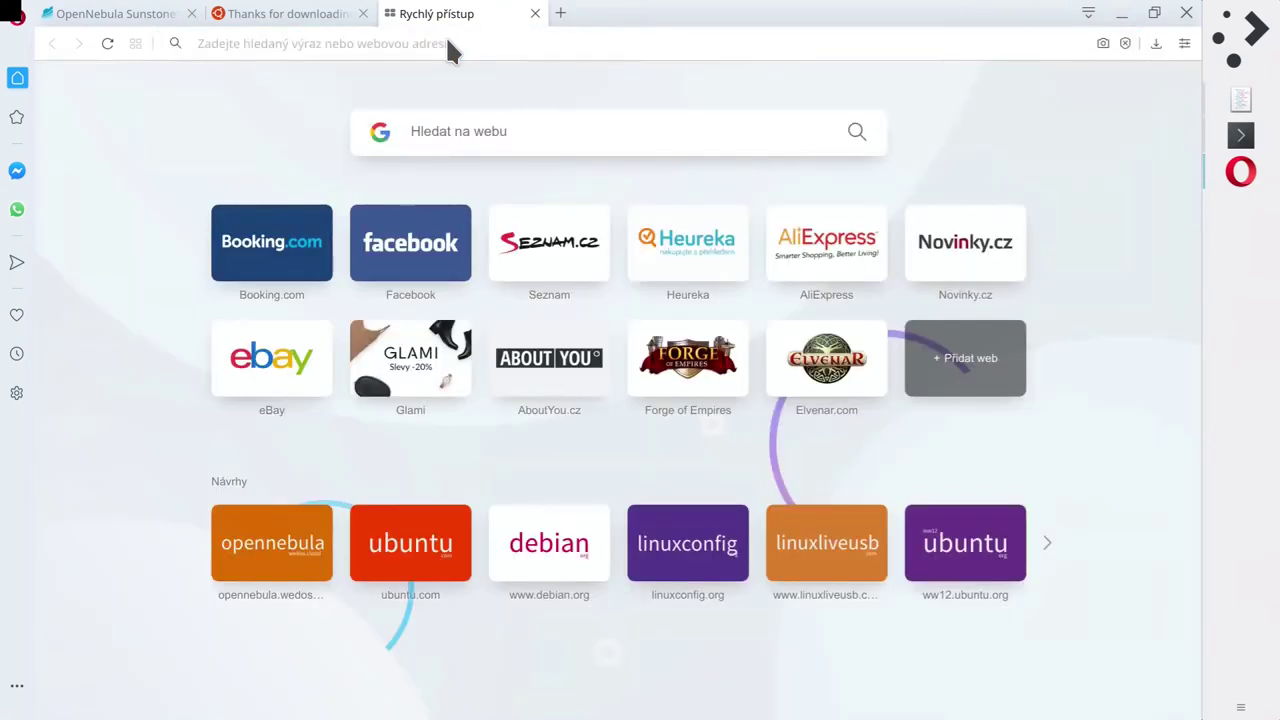
left_click(250, 42)
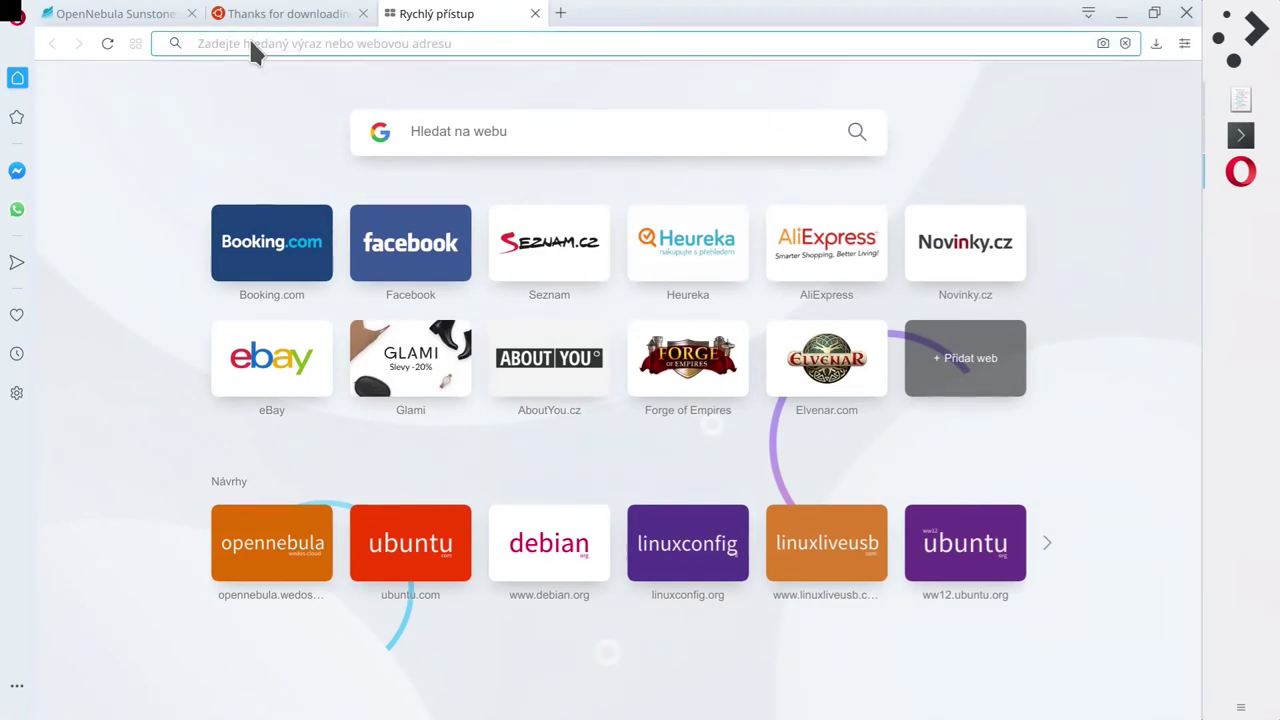
type("http")
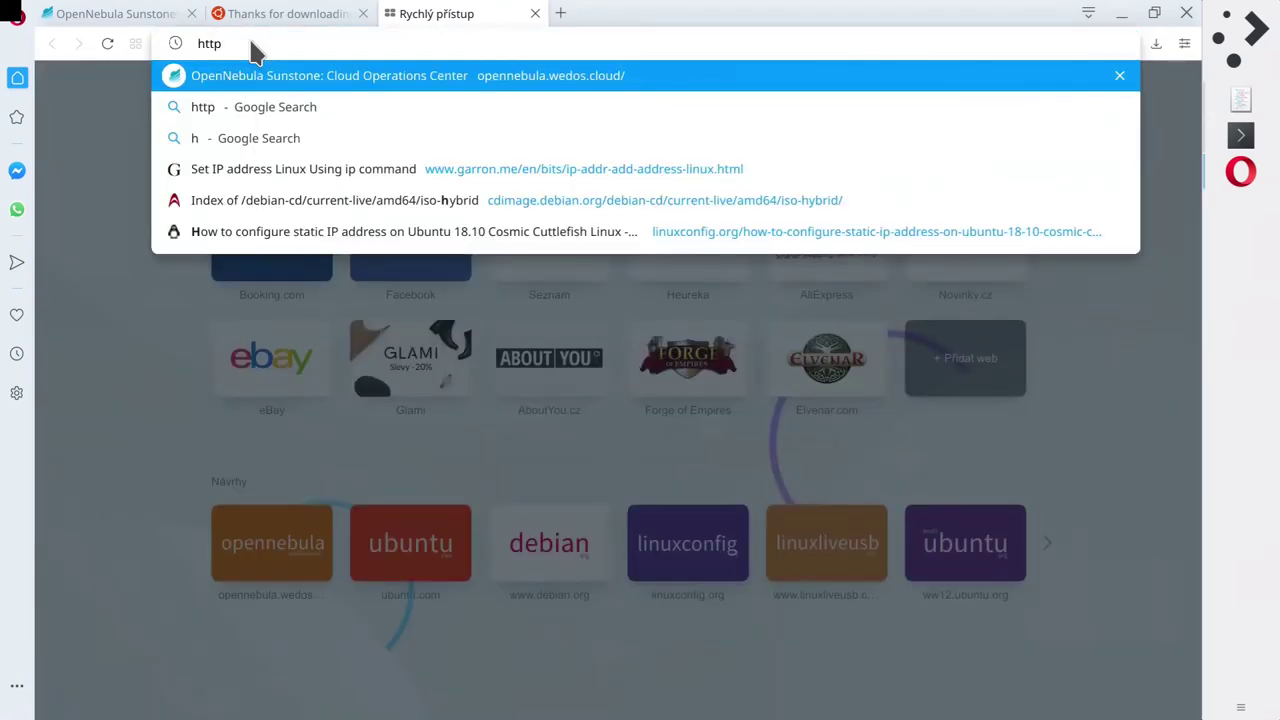
type(":/")
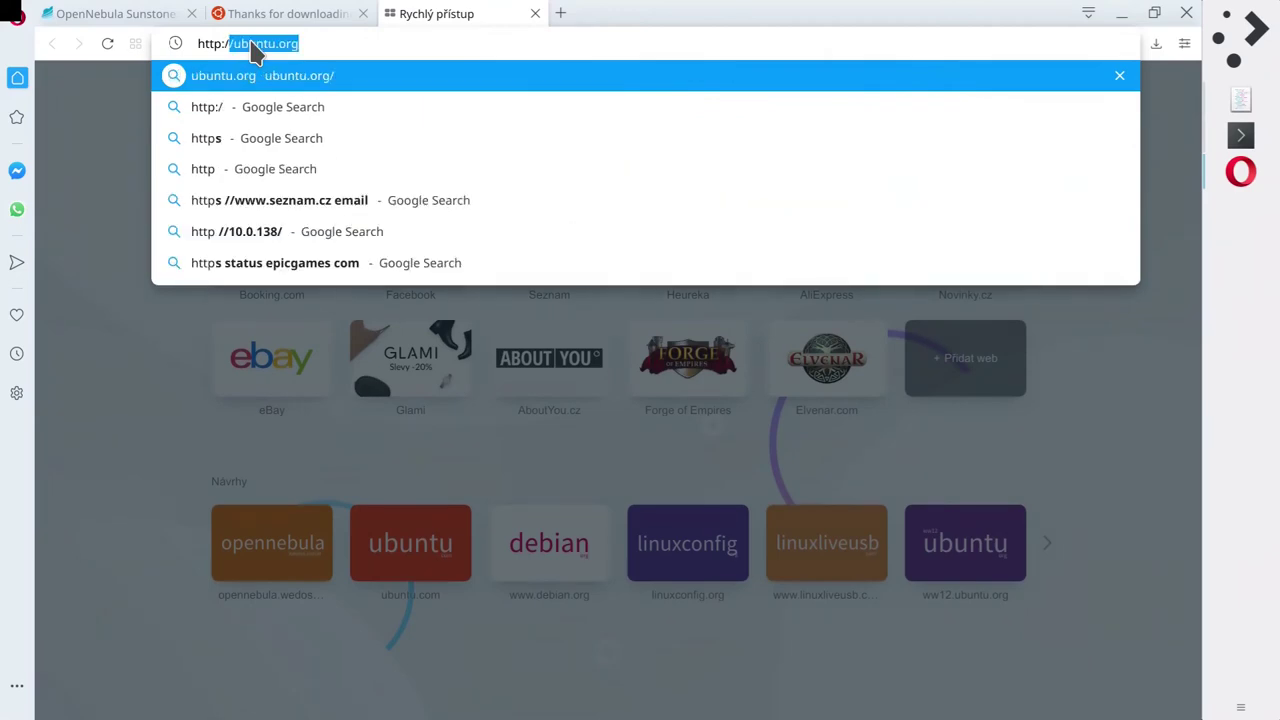
key("ctrl+v")
key("Return")
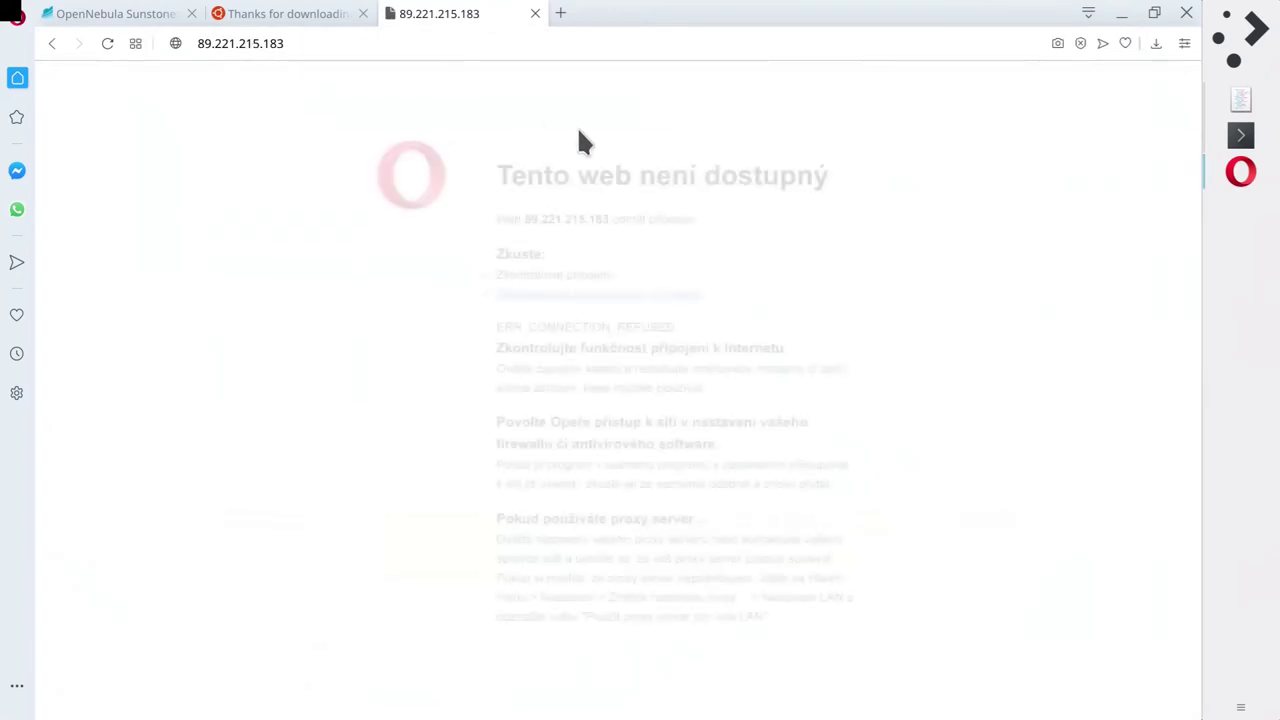
left_click(1240, 134)
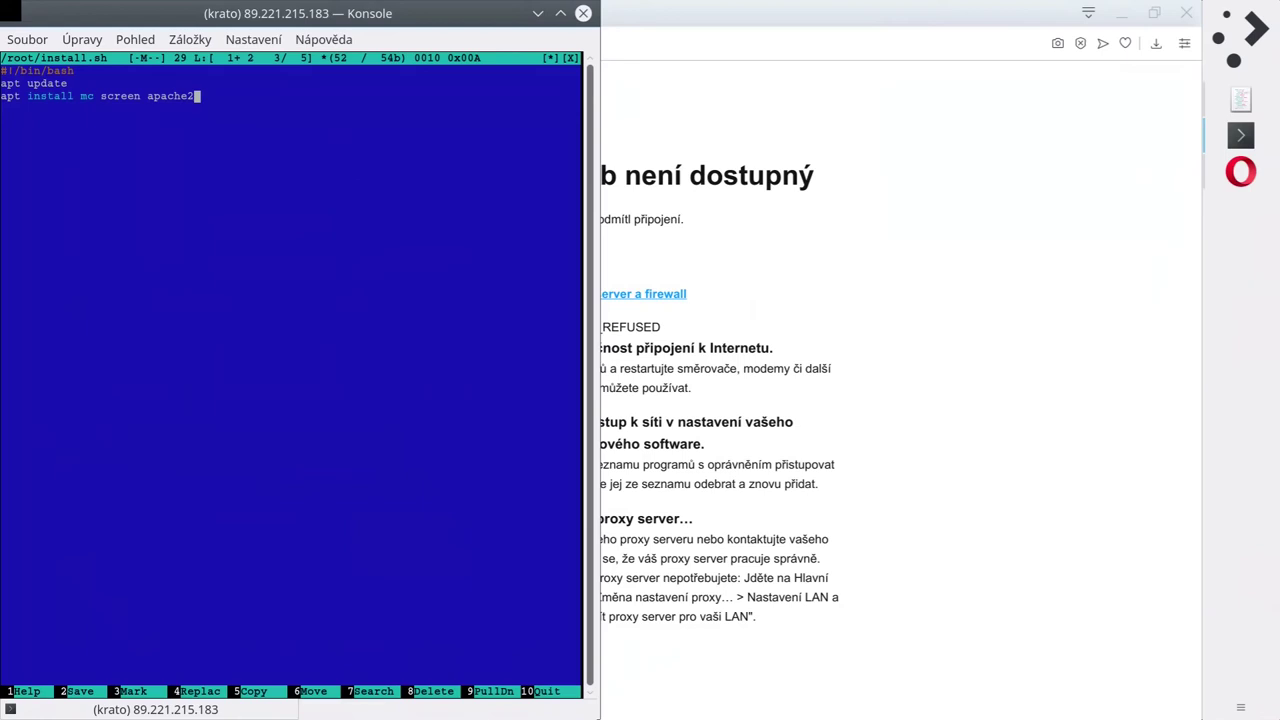
Tidy the trailing blank lines below the apt install line in install.sh.
key("Down")
key("Down")
key("BackSpace")
key("BackSpace")
key("Down")
key("Down")
key("Up")
key("Left")
key("Right")
key("Down")
key("Up")
key("Left")
key("Right")
key("Down")
key("Up")
key("Left")
key("Down")
key("Down")
key("Up")
Write a test line echo "!" > /etc/asdlsdls, then erase it entirely.
type("echo \"!\"")
key("Left")
key("Right")
type("> /etc/asdlsdls")
key("BackSpace")
key("BackSpace")
key("BackSpace")
key("BackSpace")
key("BackSpace")
key("BackSpace")
key("BackSpace")
key("BackSpace")
key("BackSpace")
key("BackSpace")
key("BackSpace")
key("BackSpace")
key("BackSpace")
key("BackSpace")
key("BackSpace")
key("BackSpace")
key("BackSpace")
key("BackSpace")
key("BackSpace")
key("BackSpace")
key("BackSpace")
key("BackSpace")
key("BackSpace")
key("BackSpace")
key("Down")
key("BackSpace")
Save install.sh, quit mcedit, and run it, confirming the apache2 installation.
key("F2")
key("Return")
key("F10")
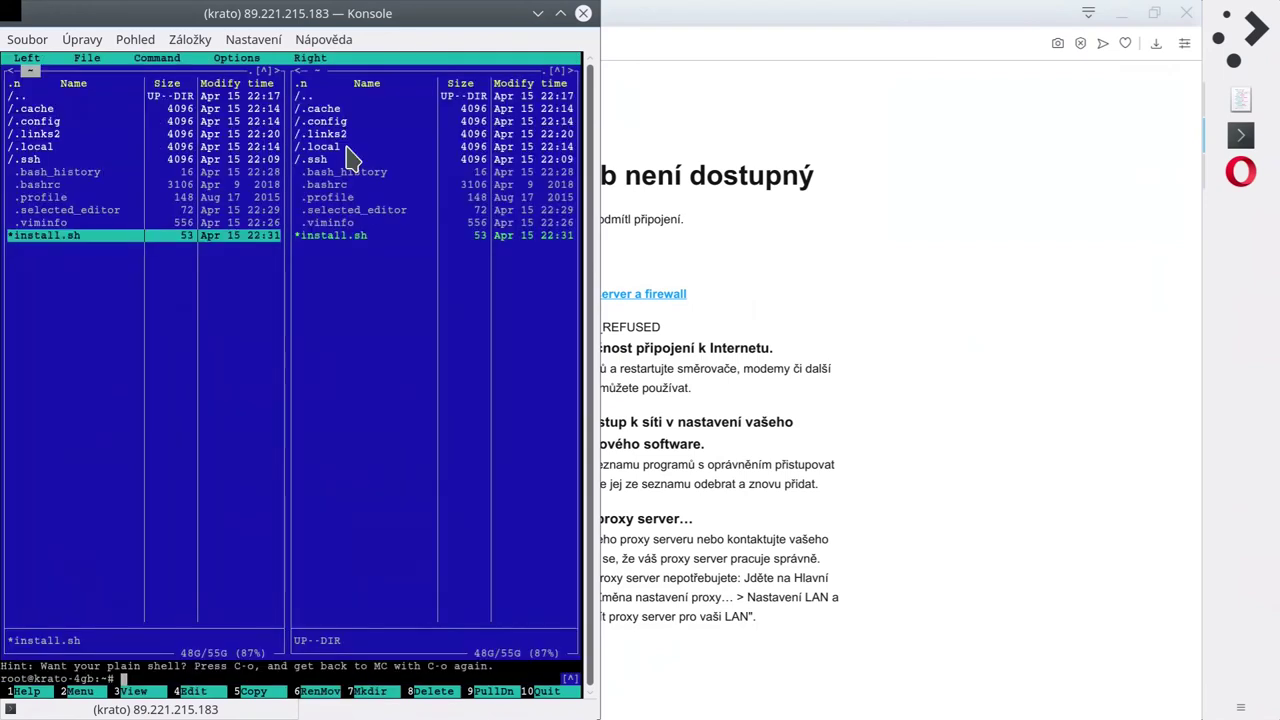
key("Return")
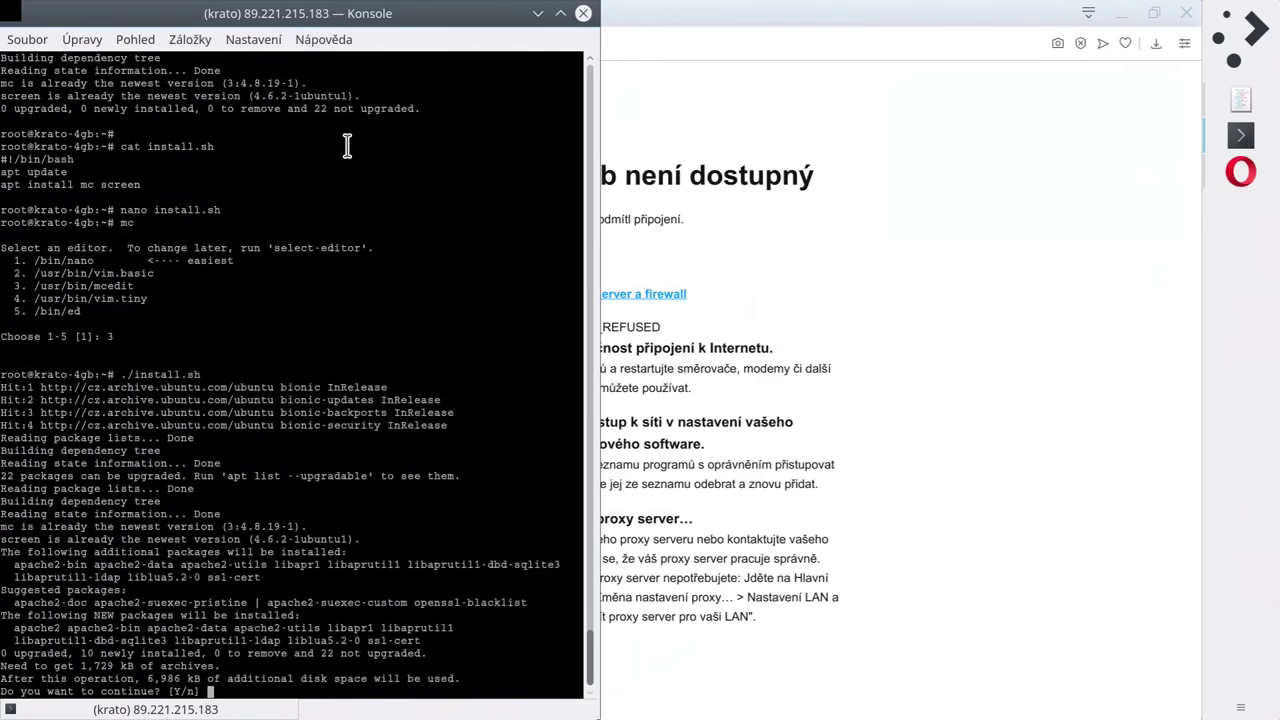
key("Return")
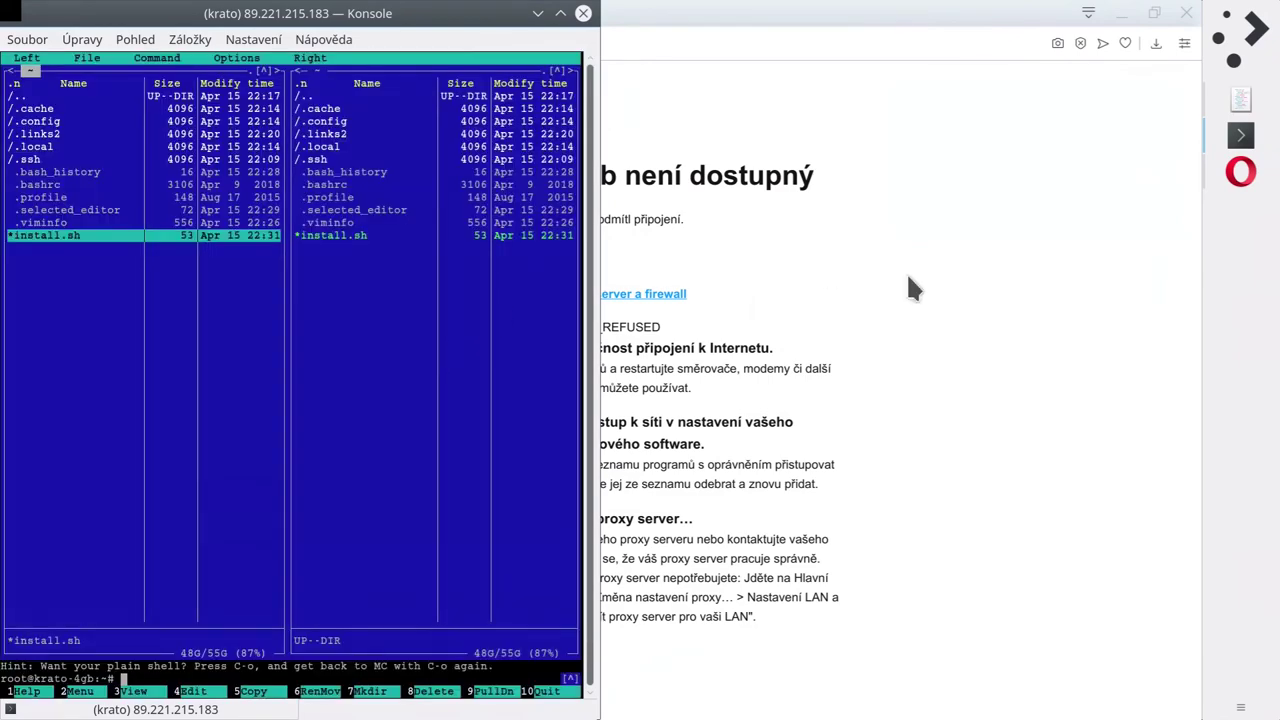
Reload 89.221.215.183 in Opera to show the Apache2 Ubuntu Default Page.
left_click(906, 275)
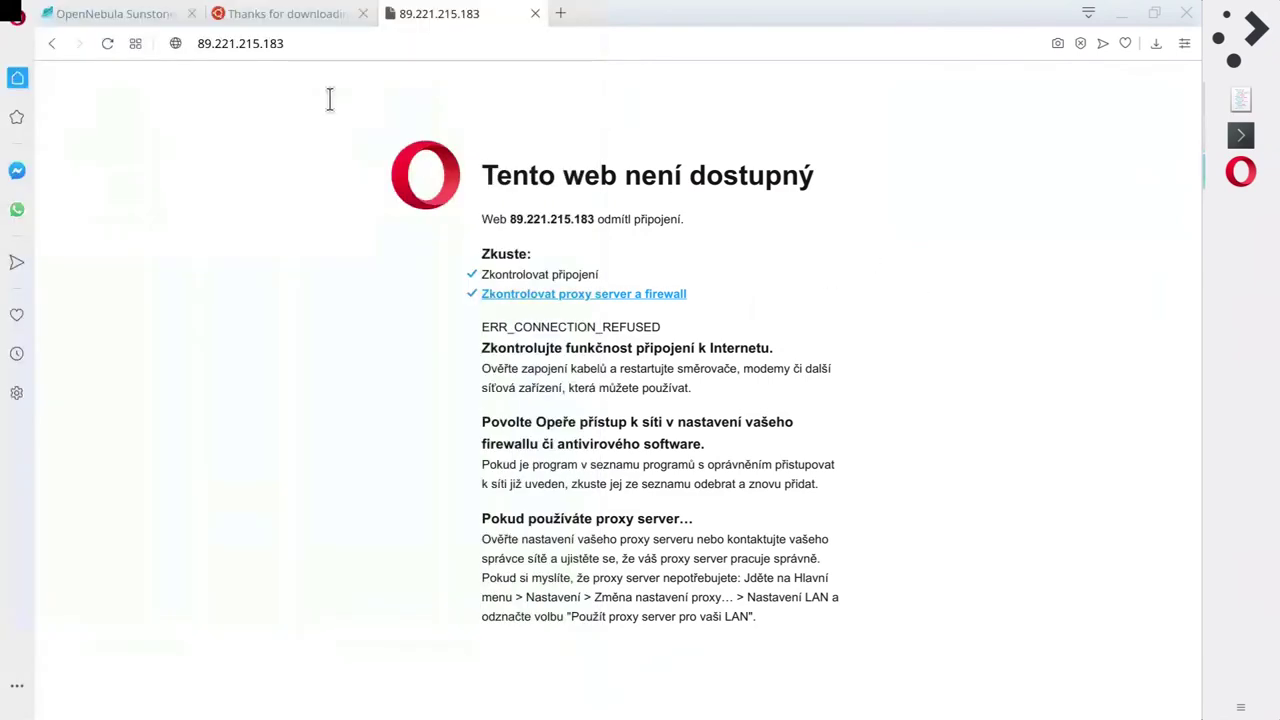
left_click(107, 43)
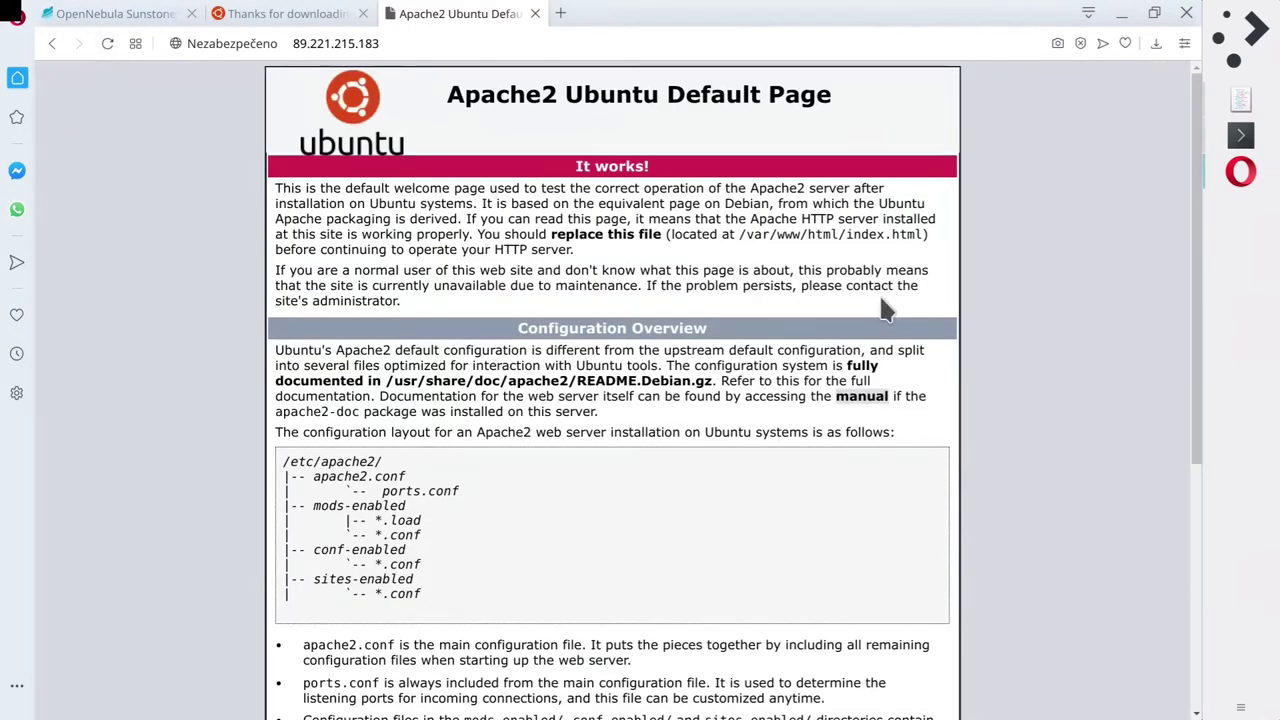
left_click_drag(270, 75, 857, 327)
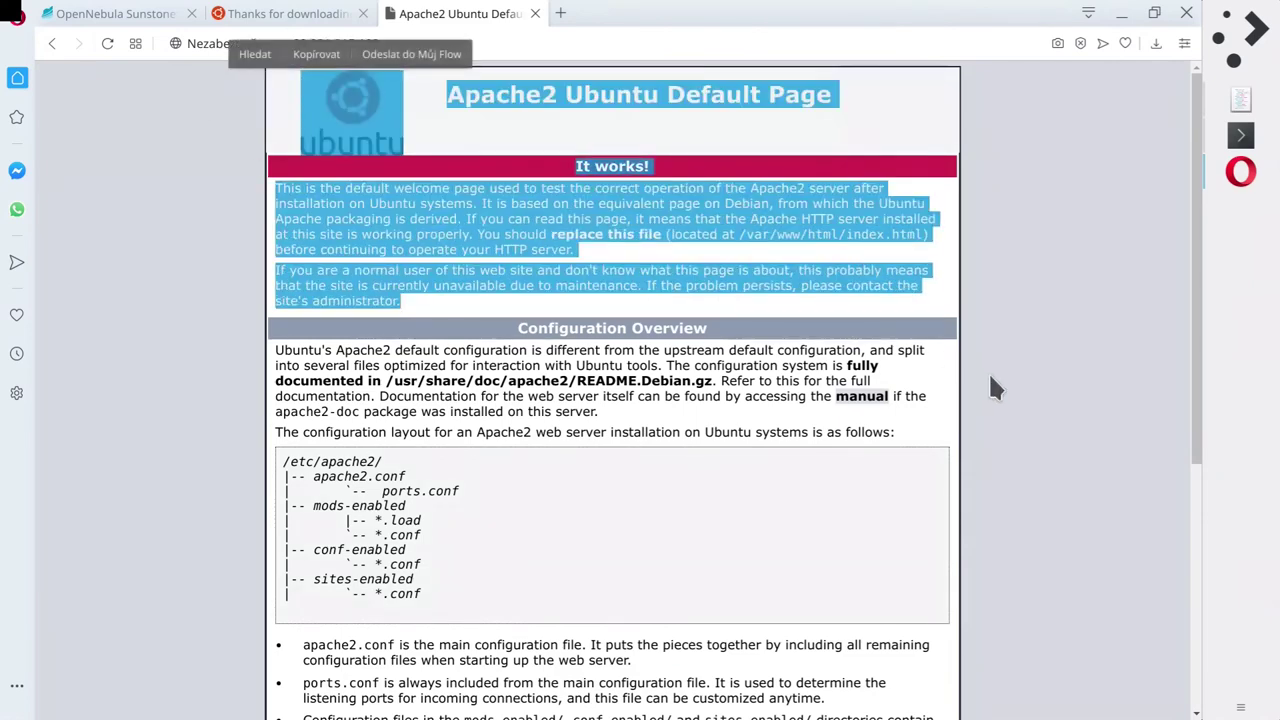
left_click(990, 378)
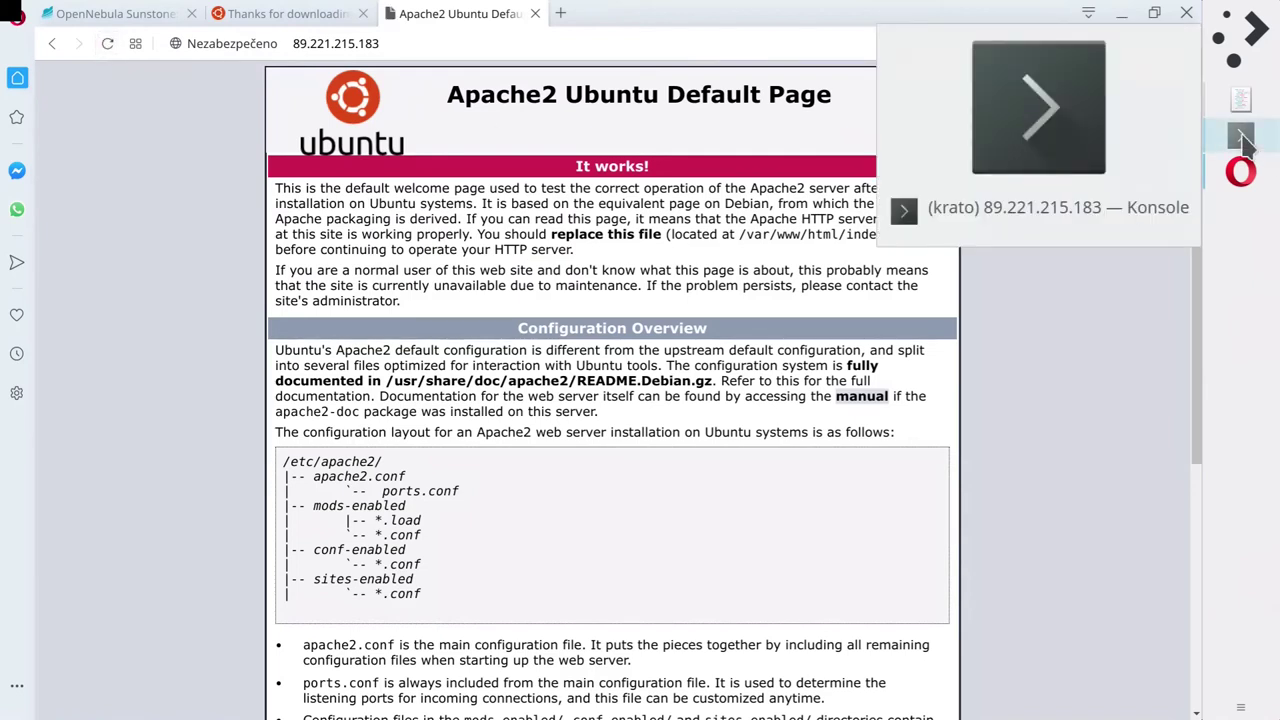
left_click(318, 50)
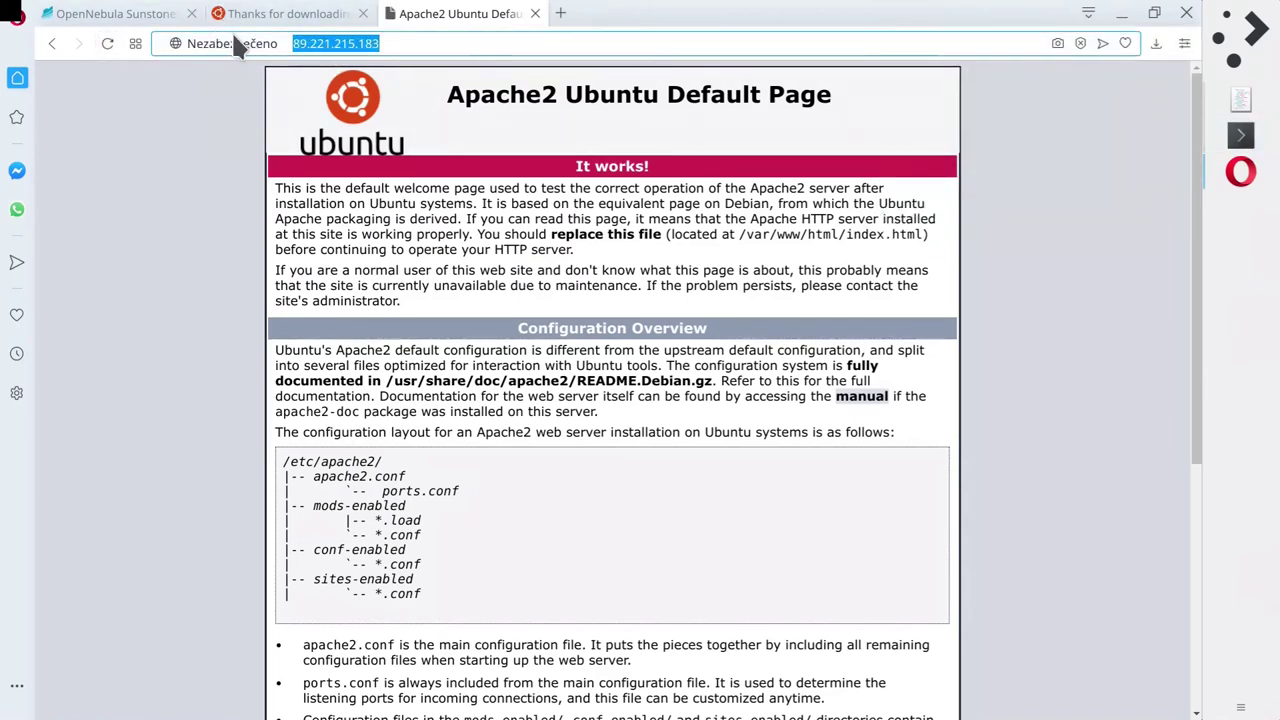
left_click(318, 50)
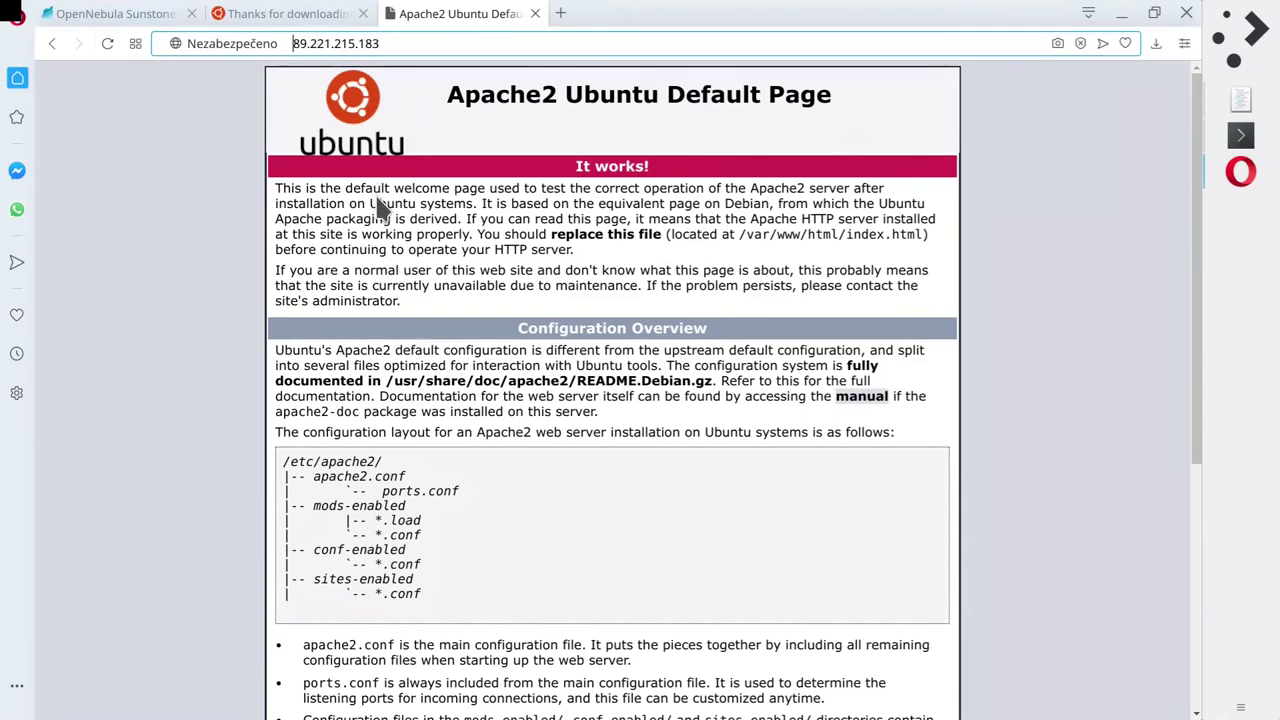
key("Home")
type("https://")
key("Left")
key("Left")
key("Left")
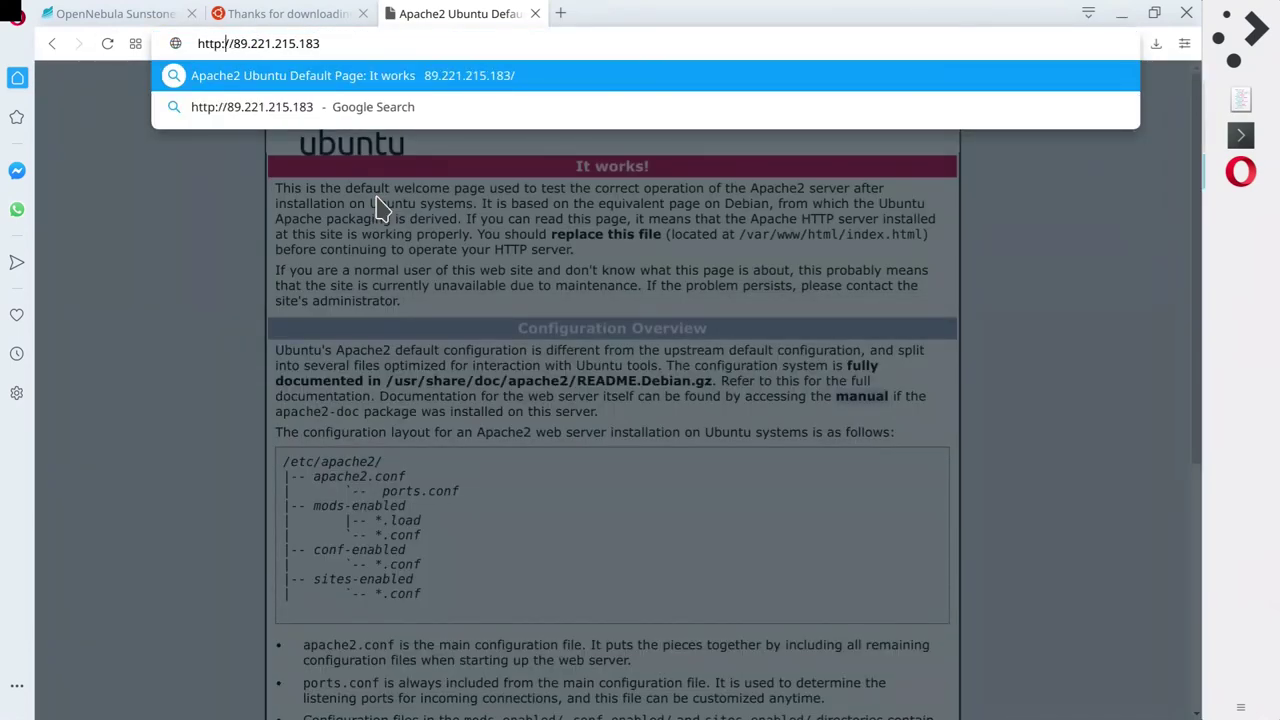
type("s")
key("Return")
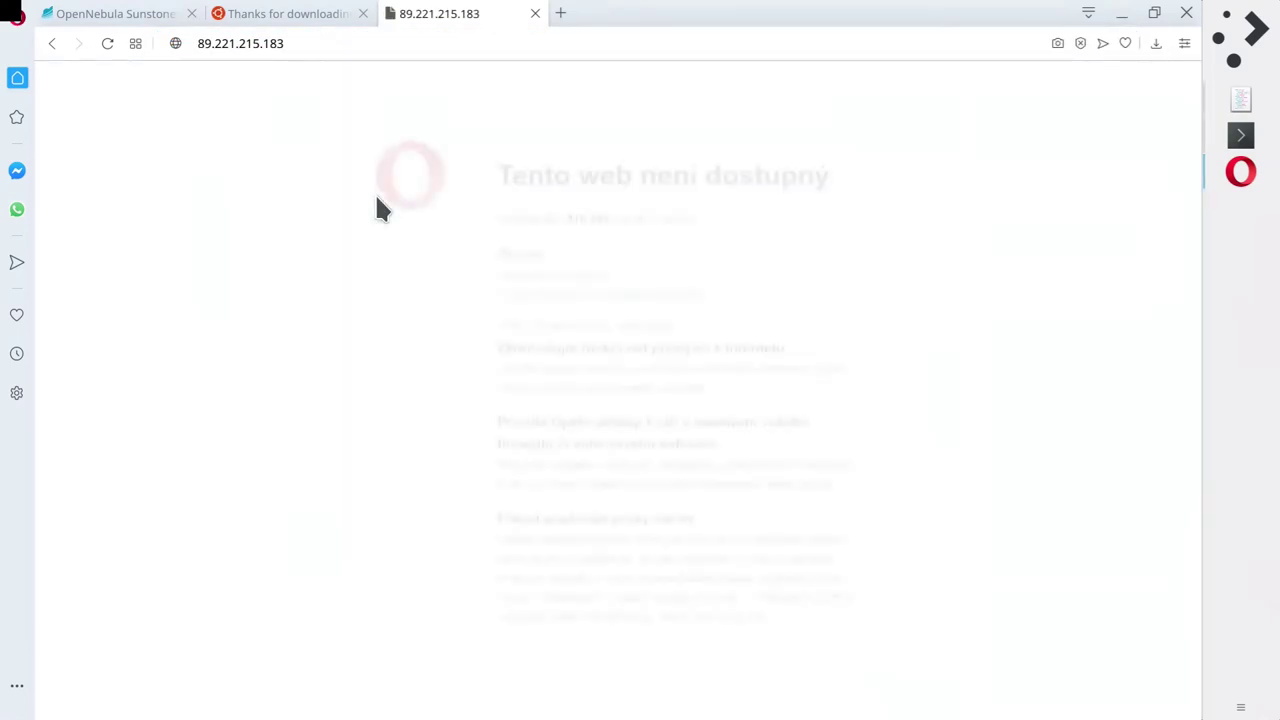
left_click(310, 43)
left_click(290, 322)
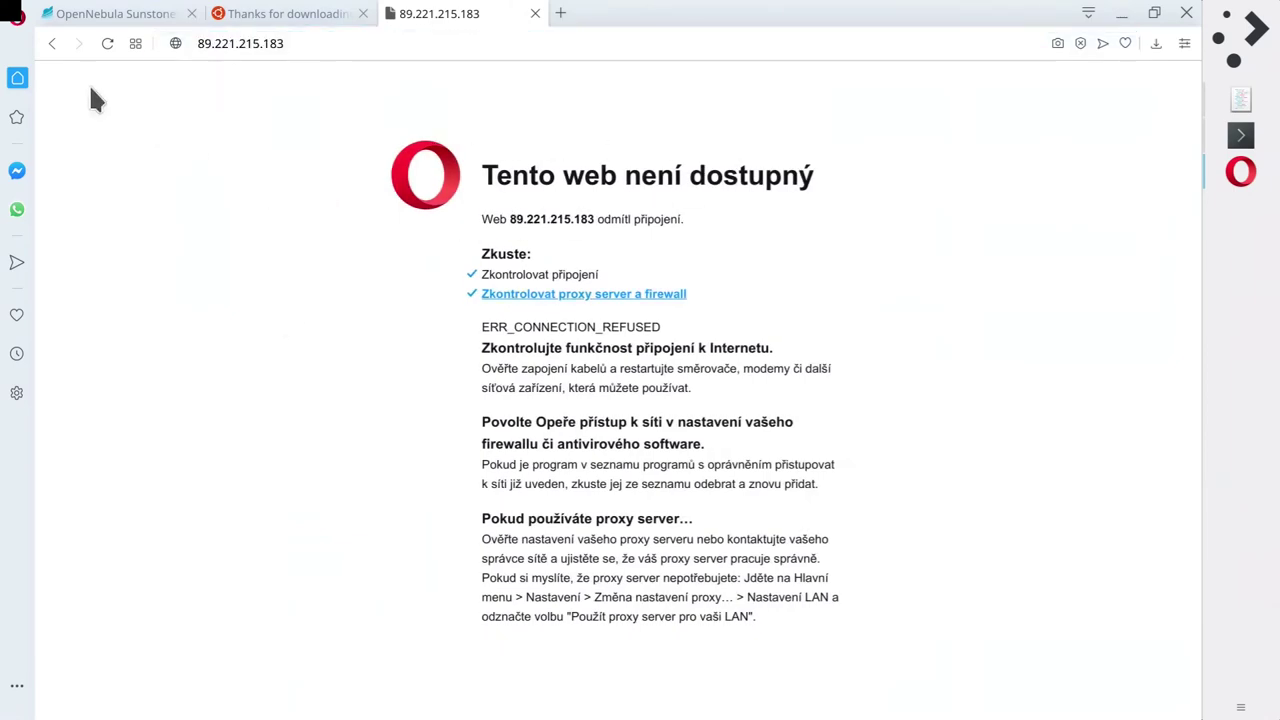
Go back to the working HTTP Apache page and read its text.
left_click(57, 44)
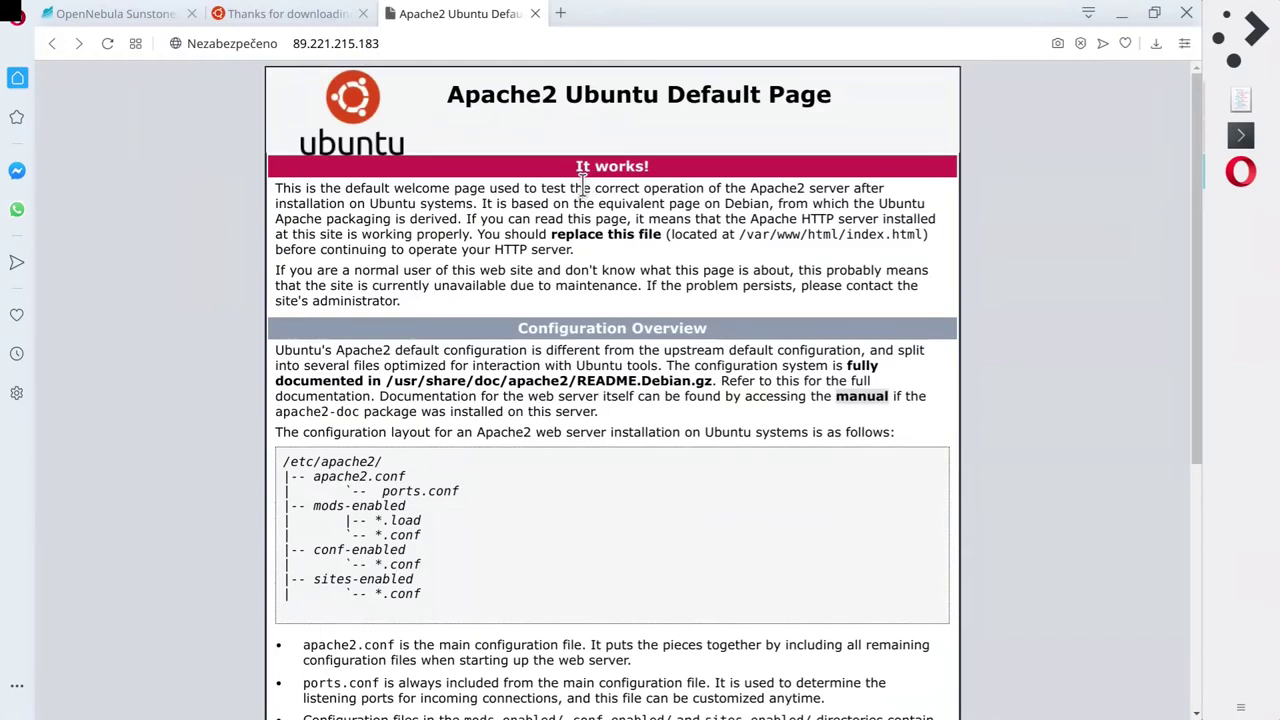
double_click(581, 189)
left_click(425, 251)
double_click(431, 249)
left_click(236, 237)
left_click(1236, 140)
left_click(768, 268)
Search 'letsencrypt' in a new tab and browse the Getting Started page.
left_click(563, 17)
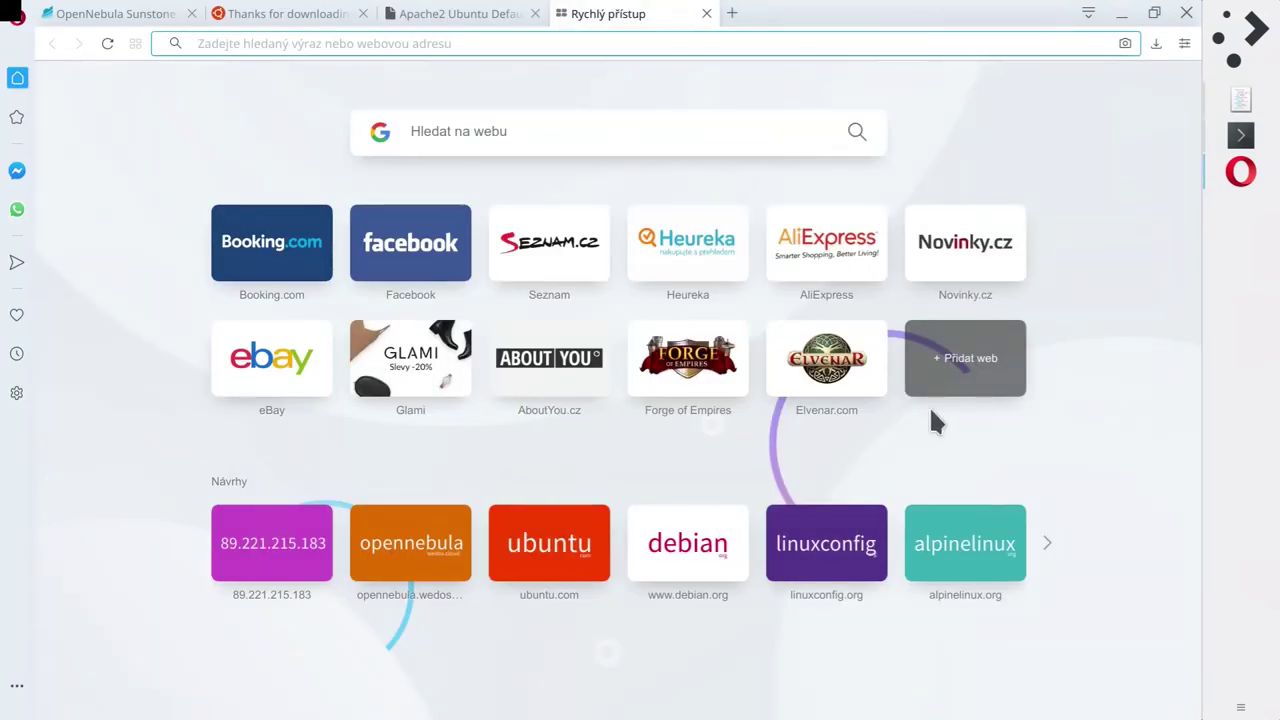
type("letsencrypt")
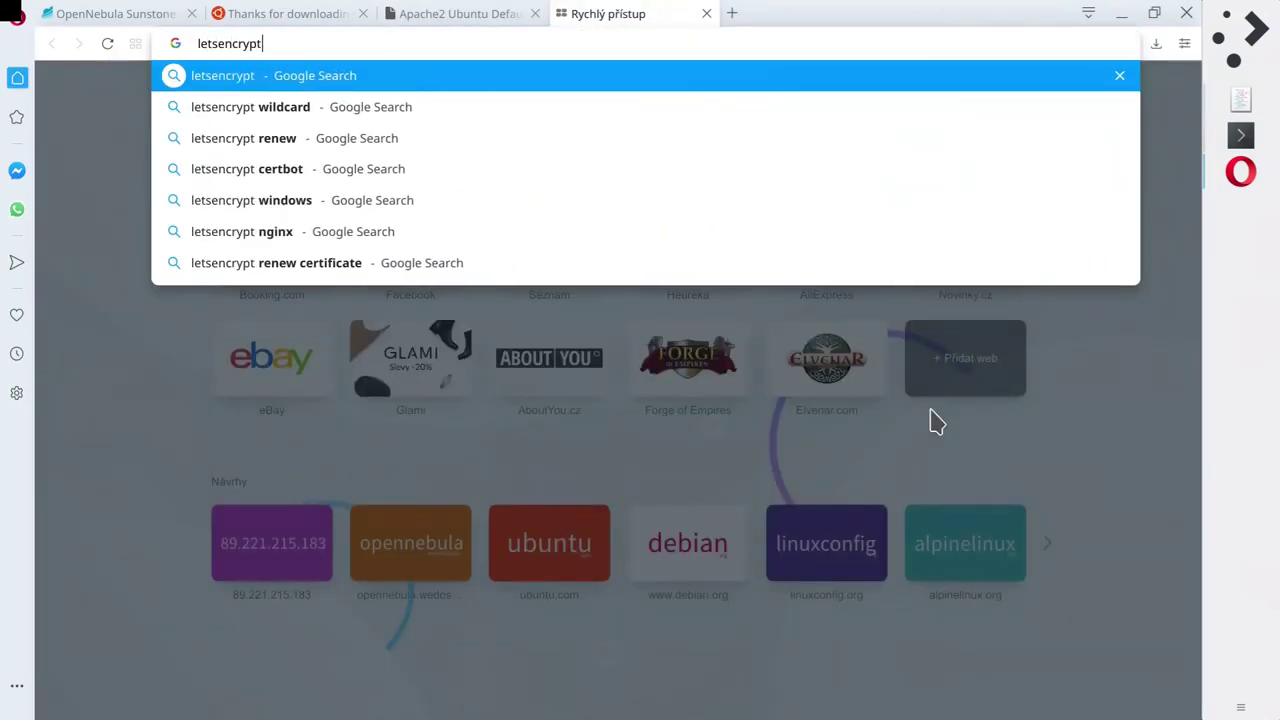
key("Return")
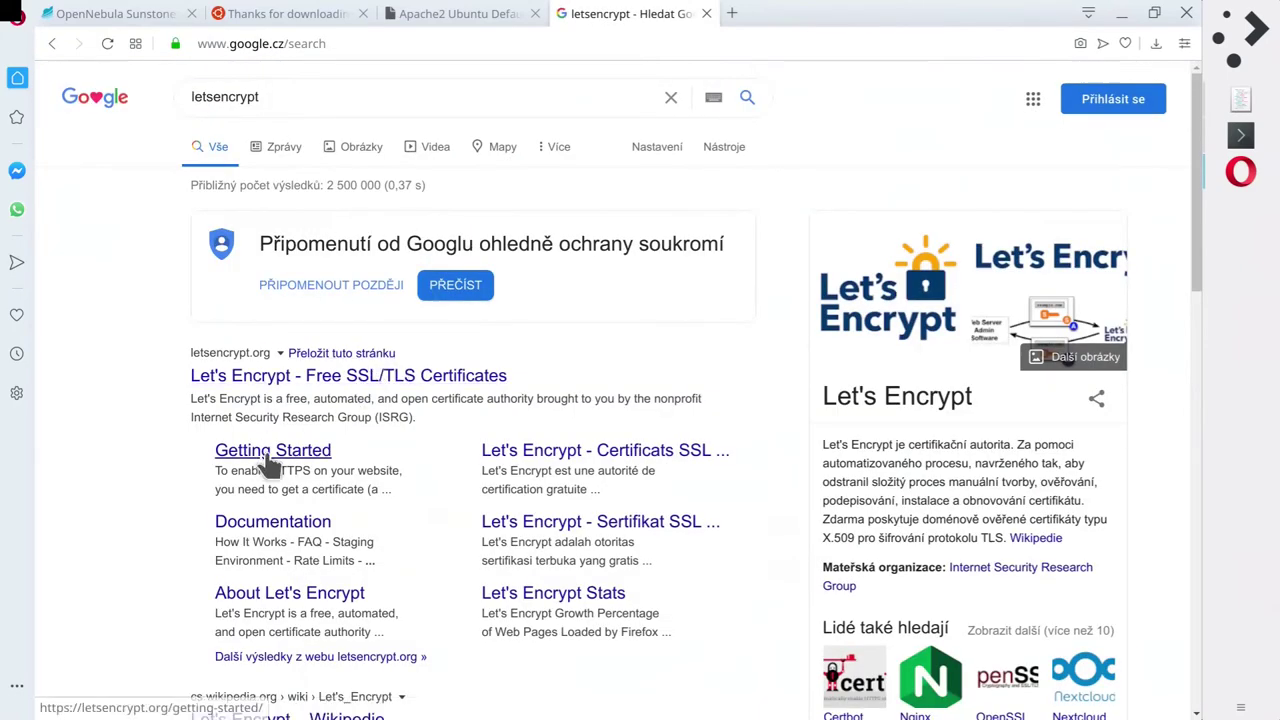
left_click(266, 451)
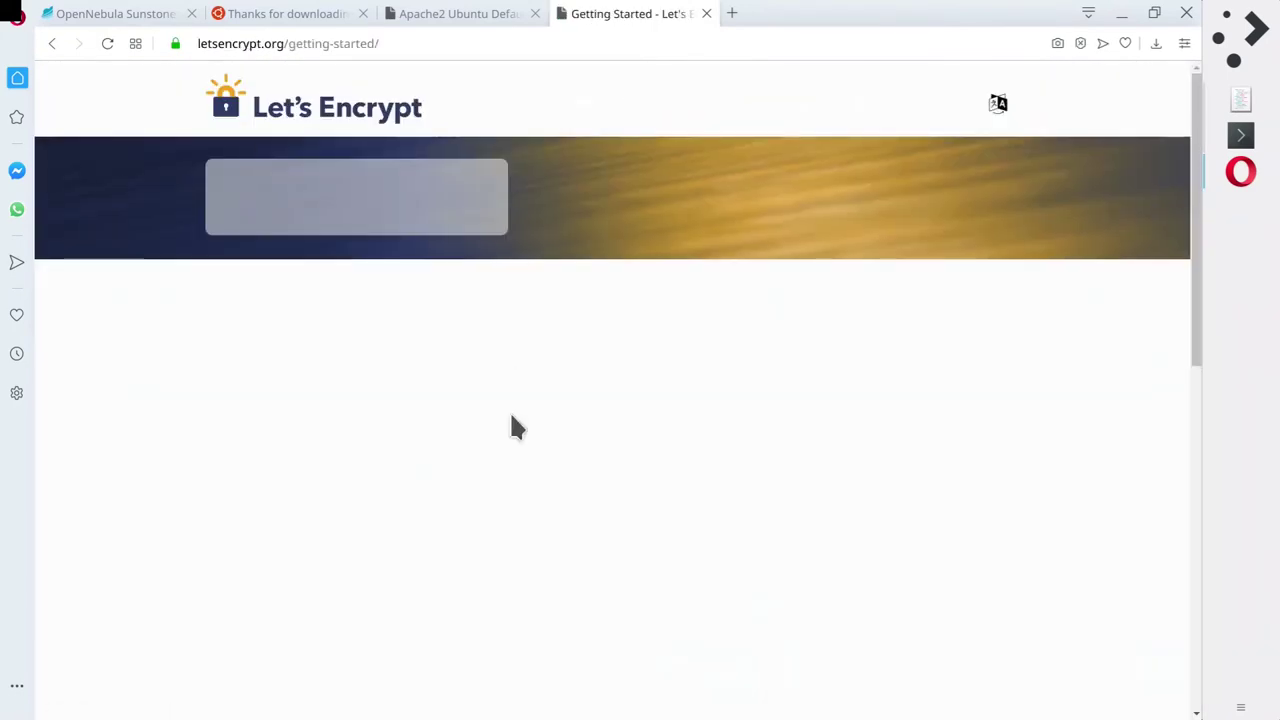
scroll(509, 420, "down", 5)
scroll(520, 352, "down", 3)
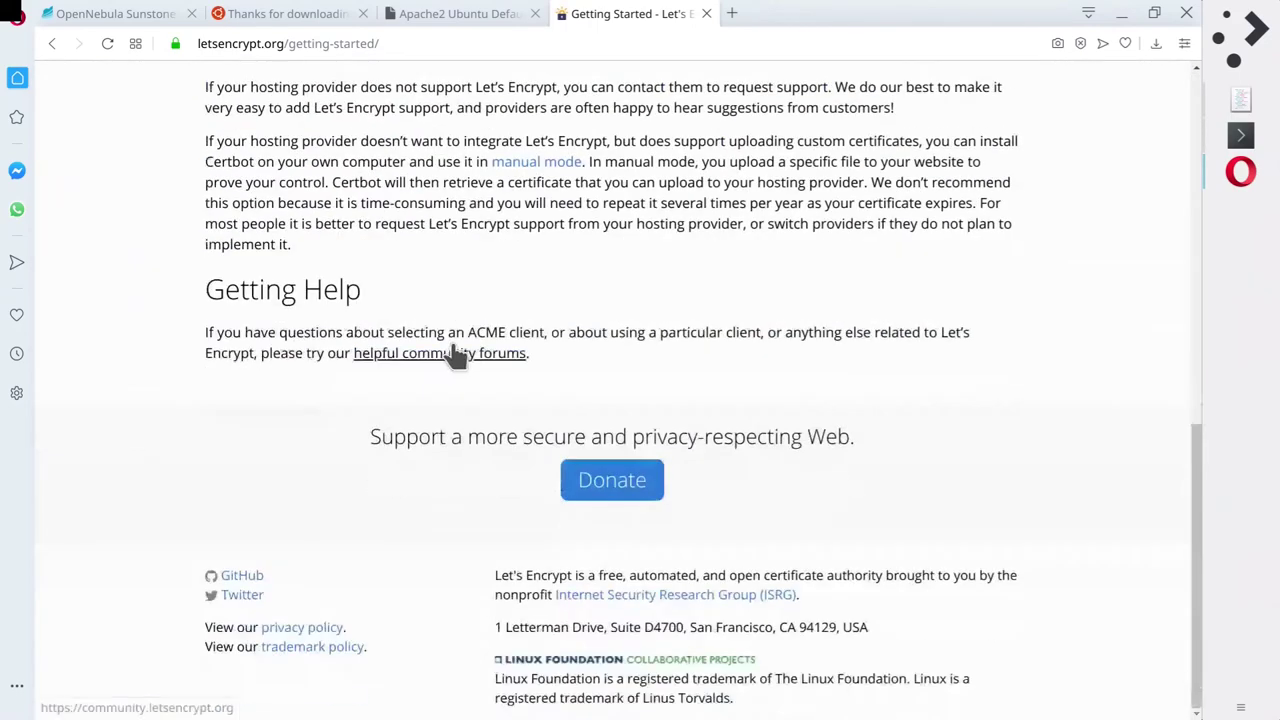
scroll(451, 354, "up", 1)
scroll(440, 357, "down", 1)
scroll(434, 363, "up", 3)
scroll(424, 362, "up", 6)
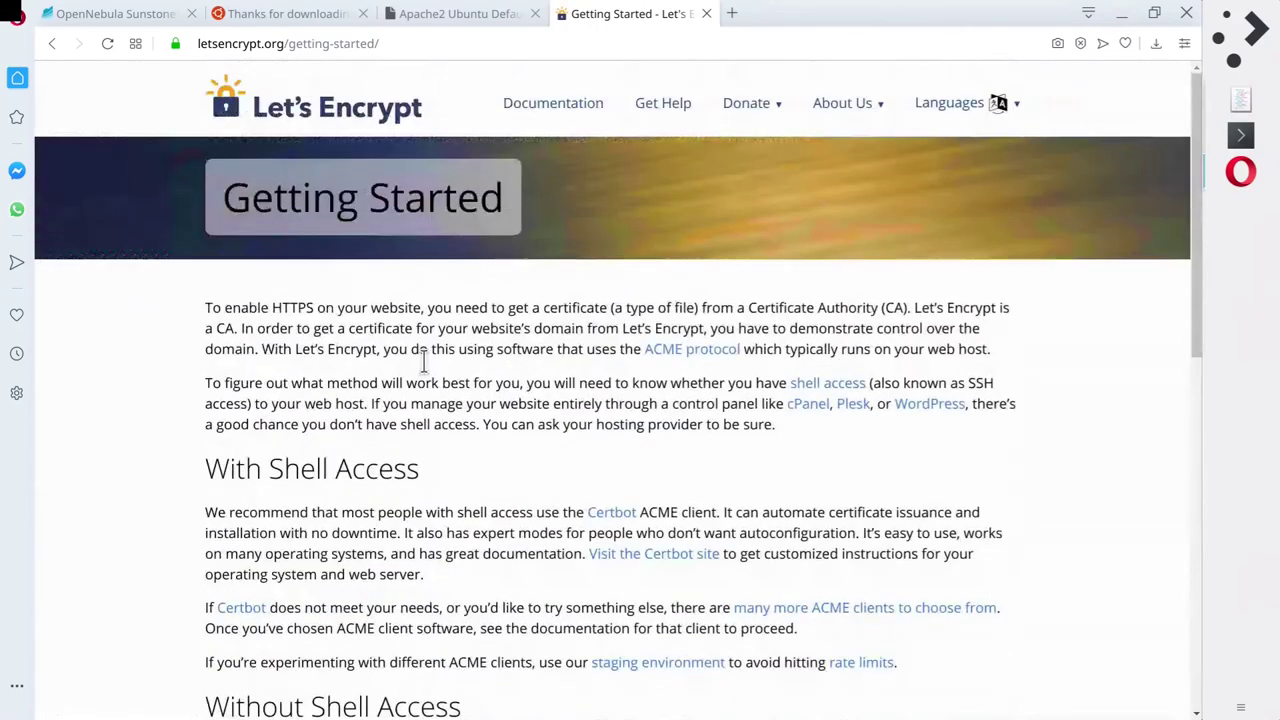
Glance at the Let's Encrypt documentation, then return to the Apache tab and Konsole.
left_click(556, 103)
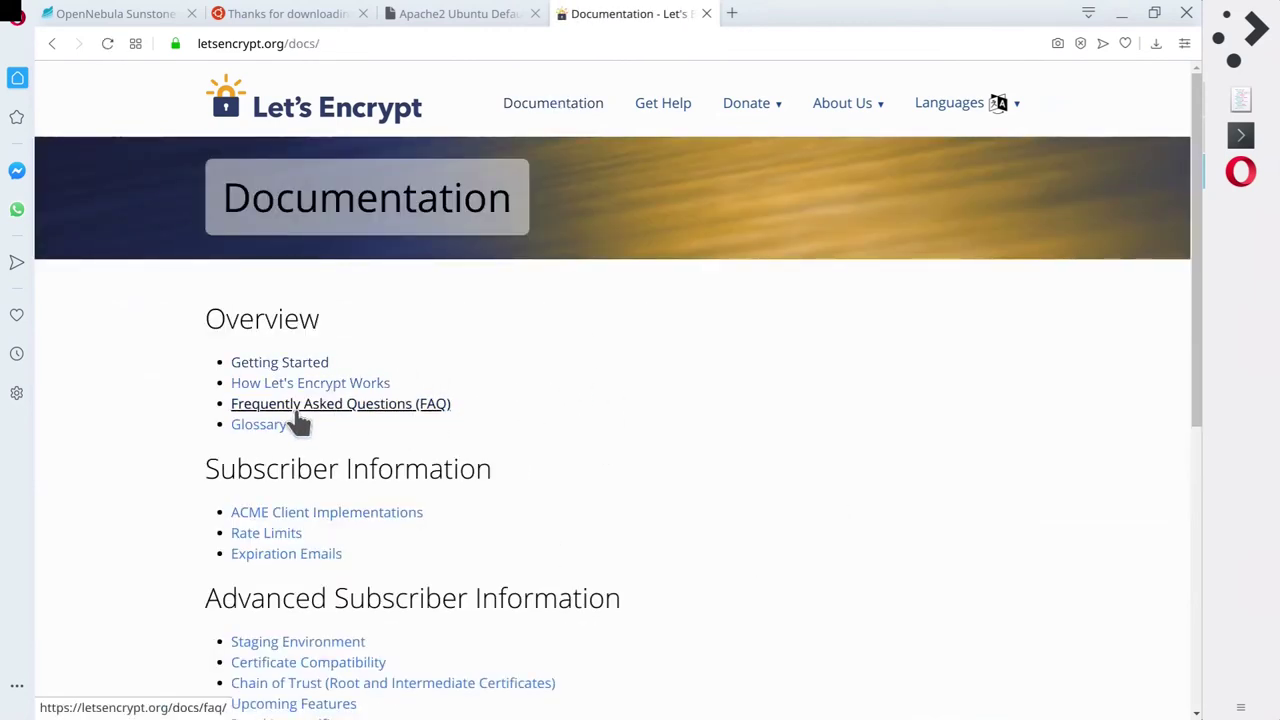
scroll(619, 405, "down", 2)
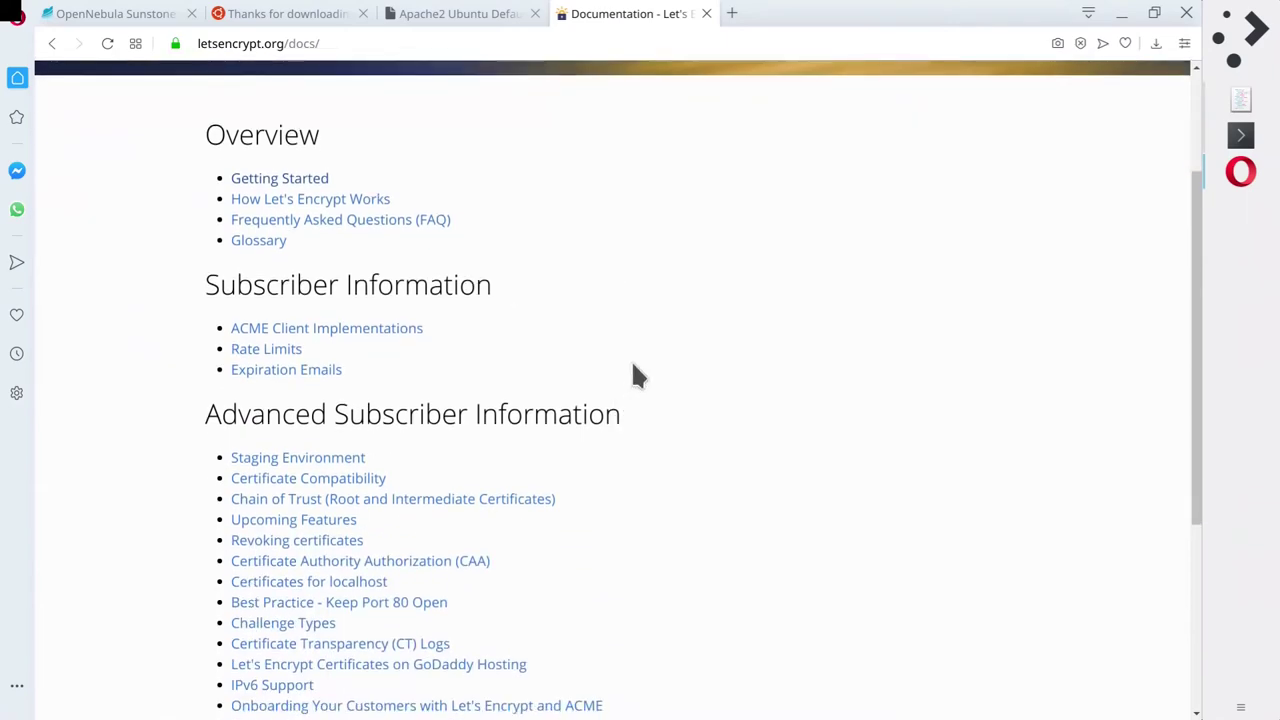
scroll(590, 352, "up", 2)
left_click(279, 364)
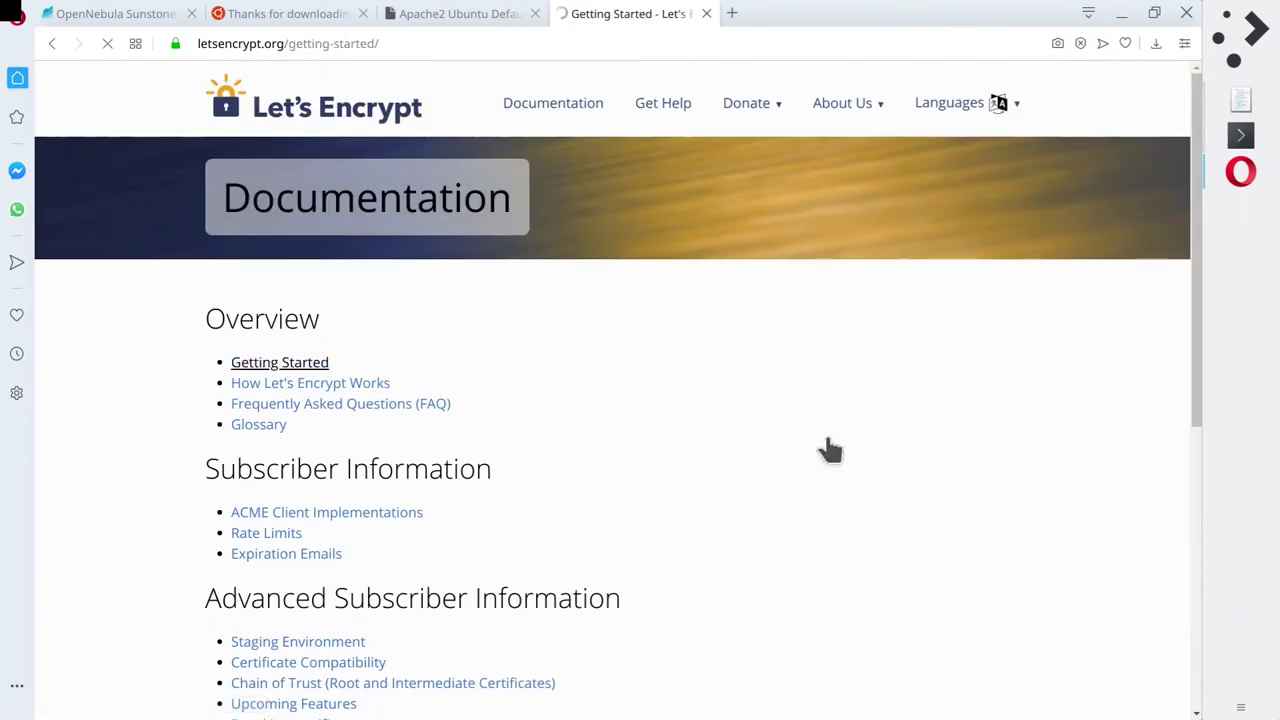
scroll(338, 442, "down", 4)
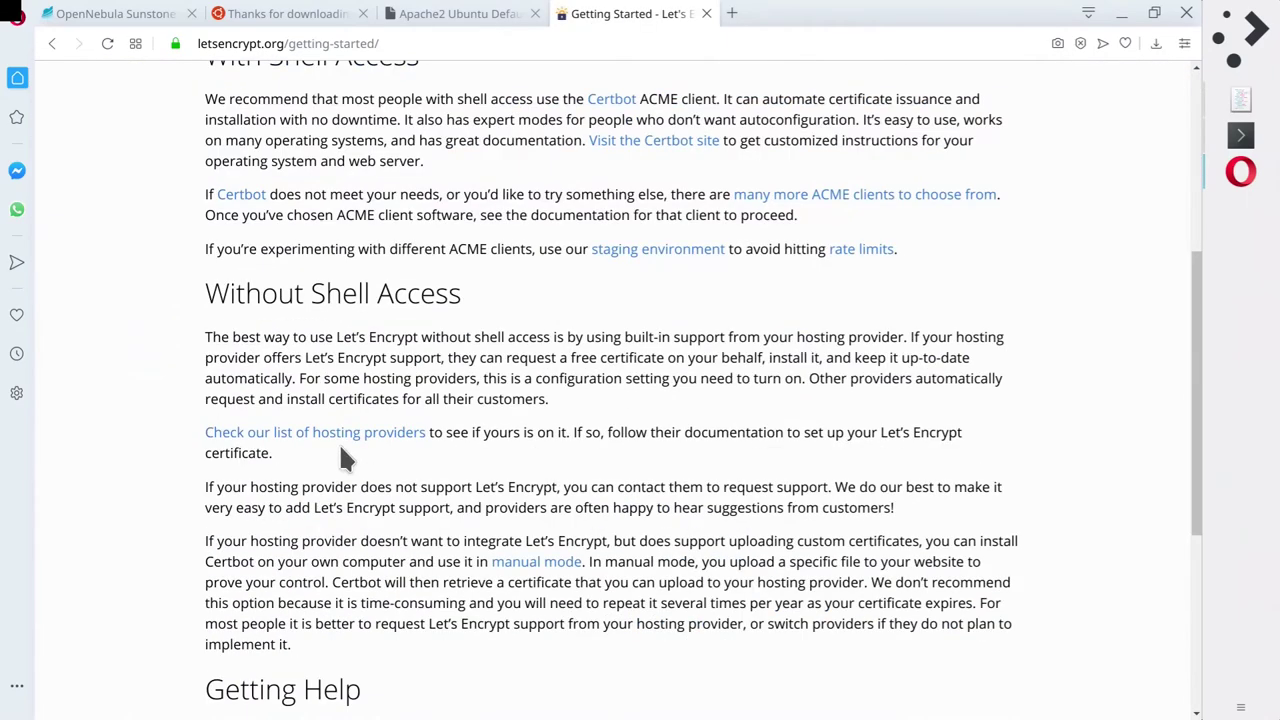
scroll(340, 455, "down", 4)
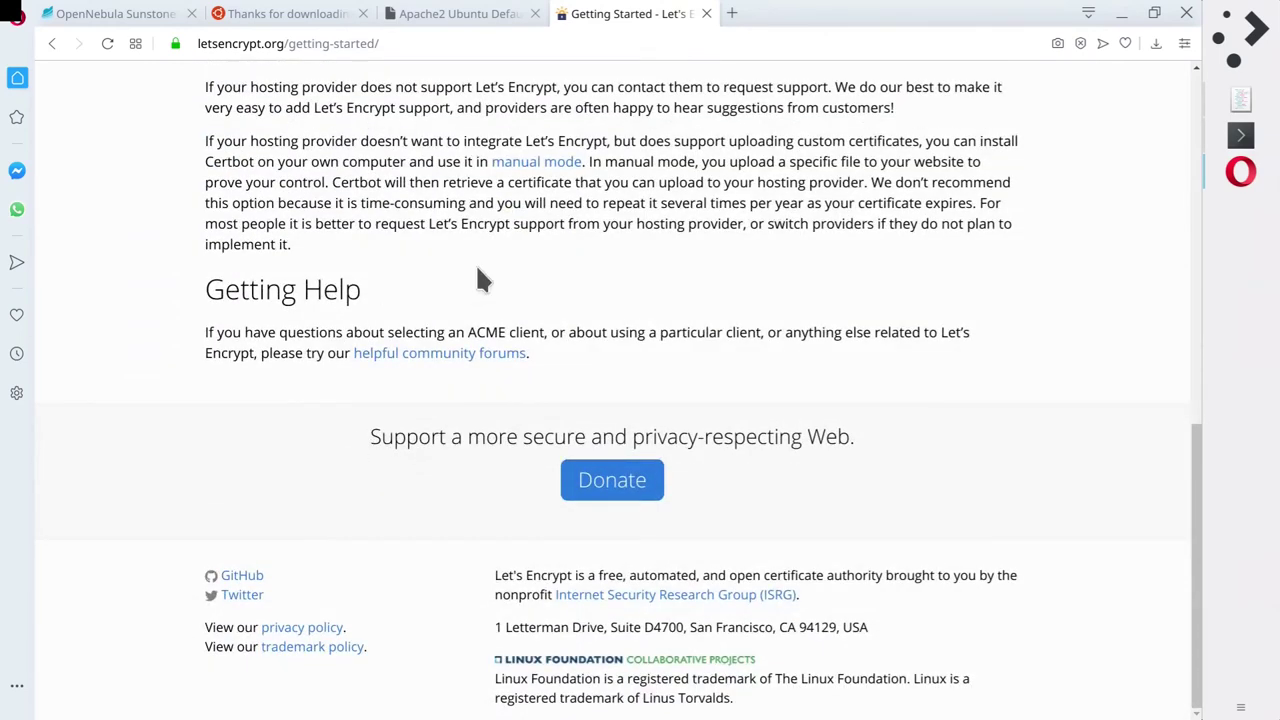
left_click(398, 16)
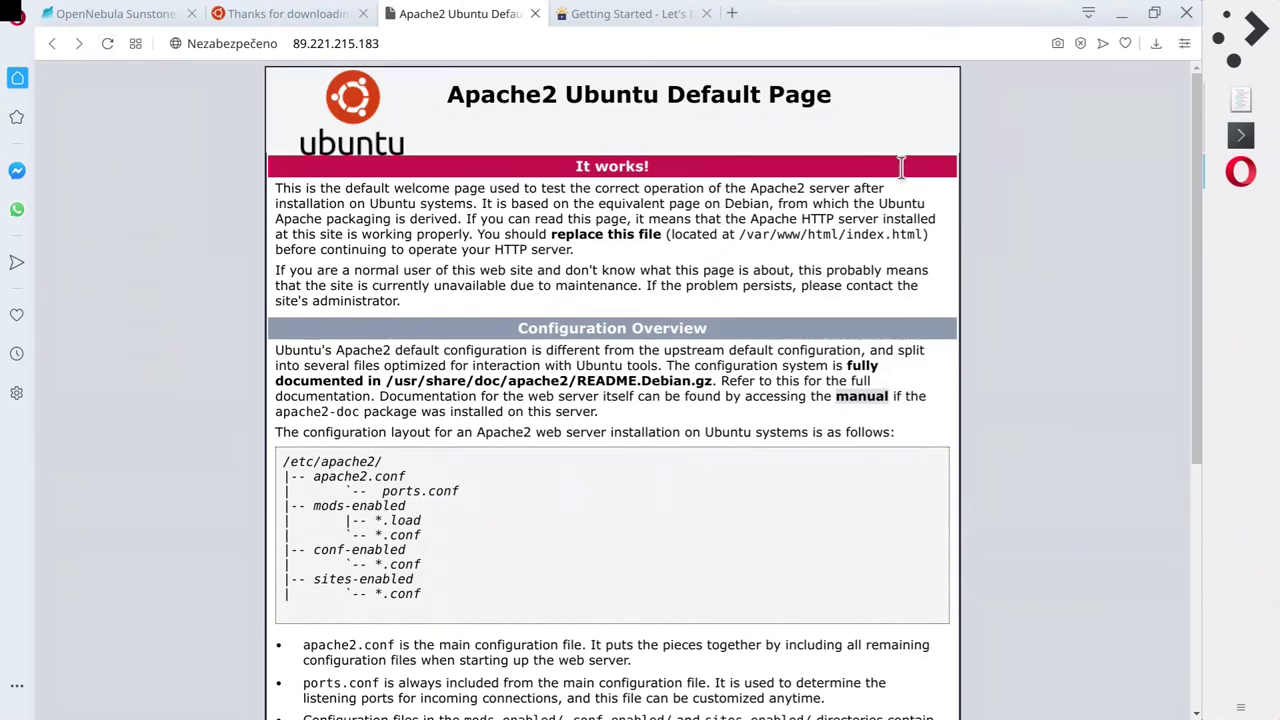
left_click(1241, 138)
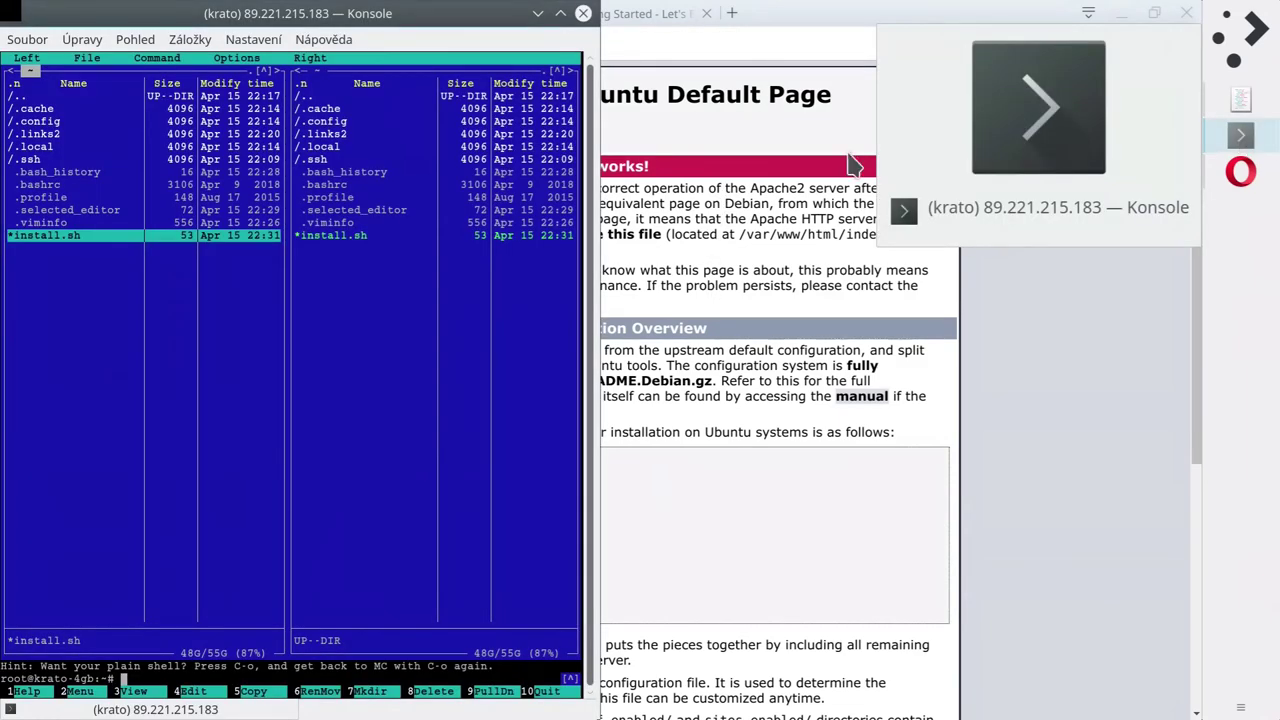
Maximize Konsole and enter the root directory / in the left panel.
left_click(560, 13)
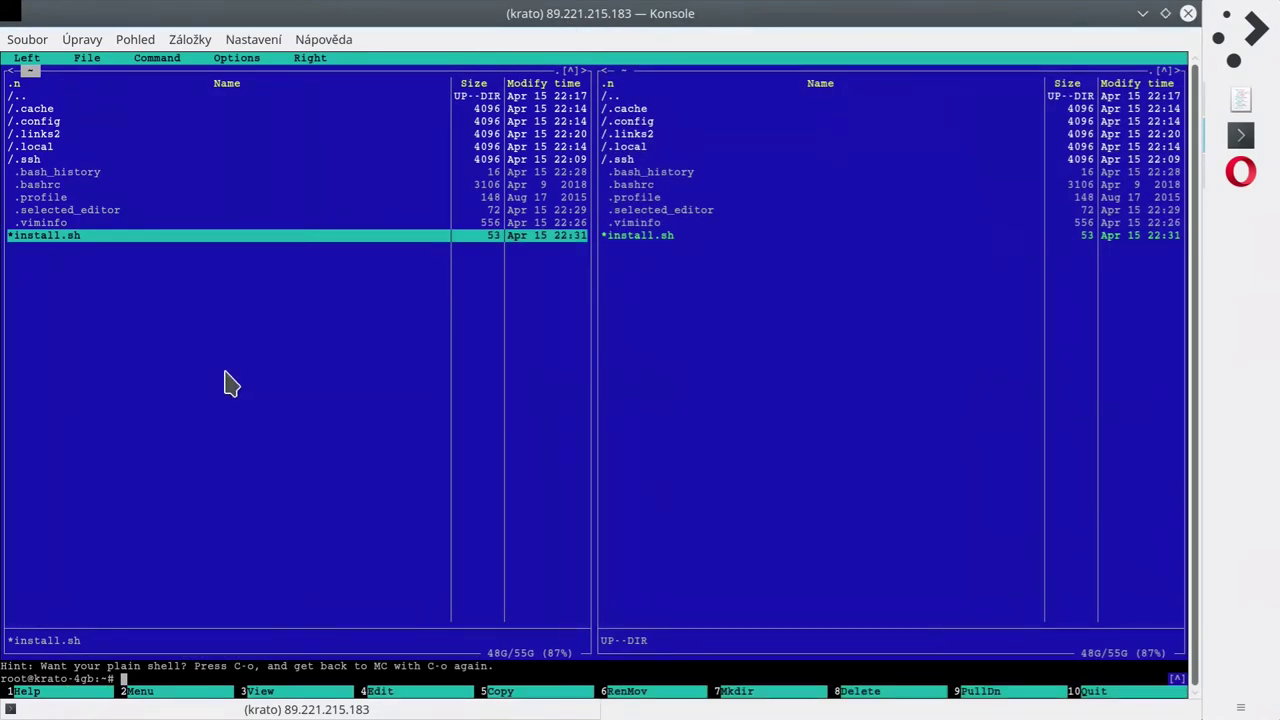
key("Home")
key("Return")
key("Home")
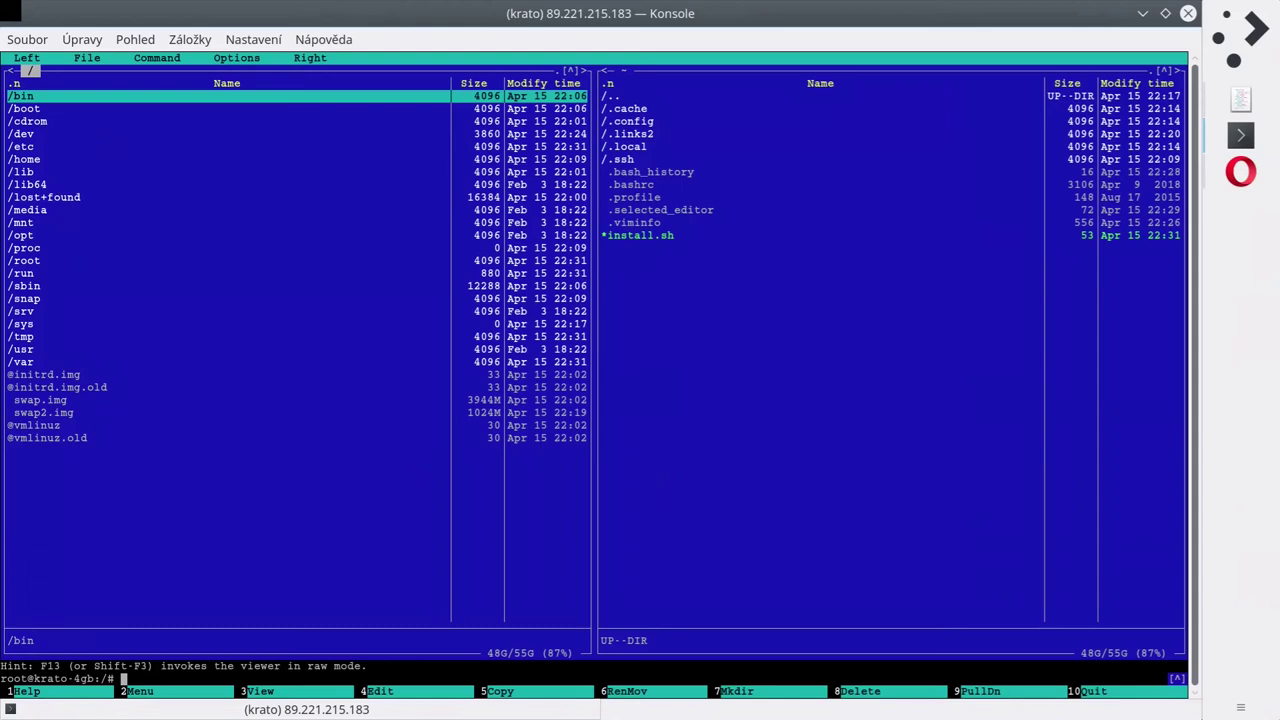
Browse the root listing from /bin to vmlinuz.old, around swap.img, swap2.img and /var.
key("End")
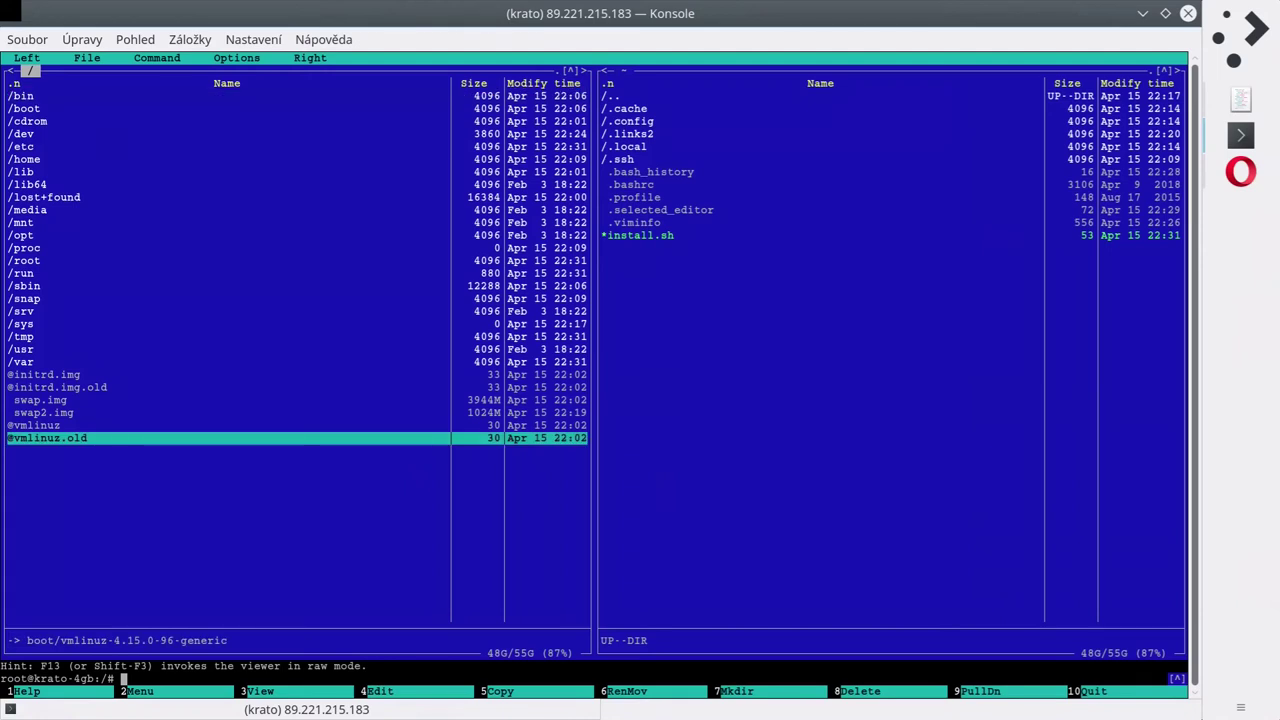
key("Up")
key("Up")
key("Up")
key("Up")
key("Up")
key("Up")
key("Up")
key("Up")
key("Up")
key("Up")
key("Up")
key("Up")
key("Up")
key("Up")
key("Up")
key("Up")
key("Up")
key("Up")
key("Up")
key("Up")
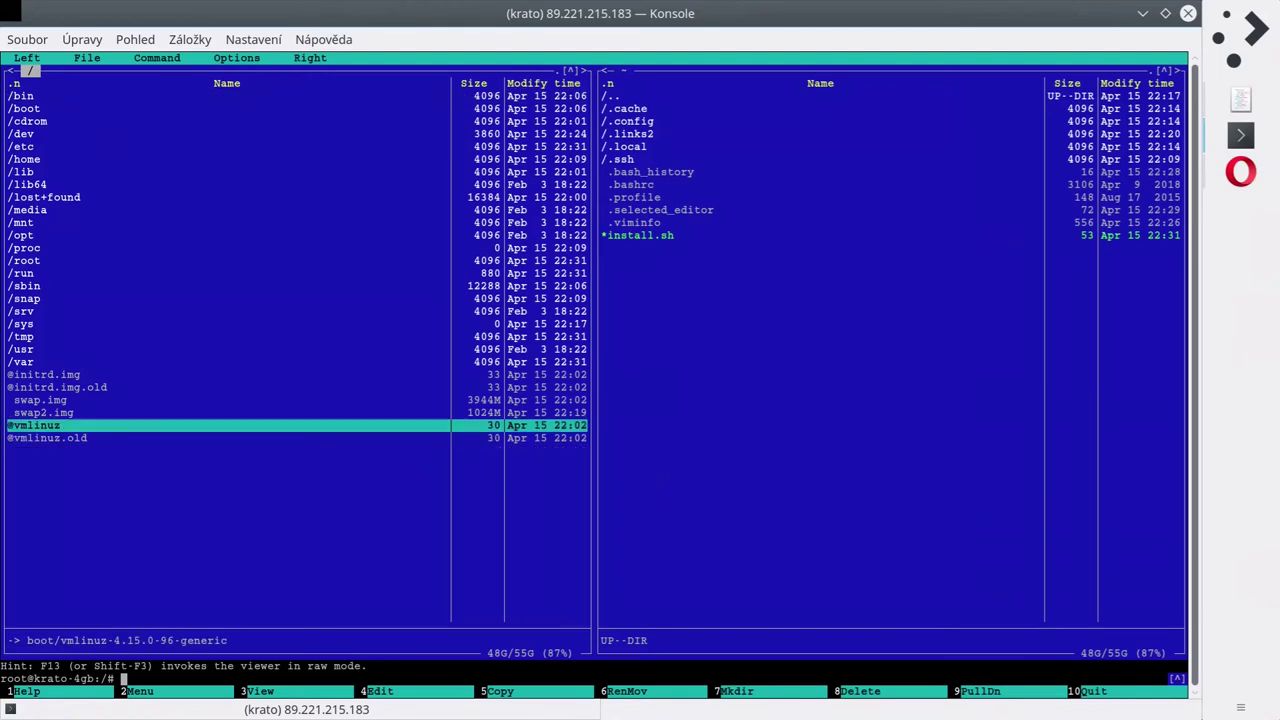
key("Up")
key("Up")
key("Up")
key("Up")
key("Up")
key("Up")
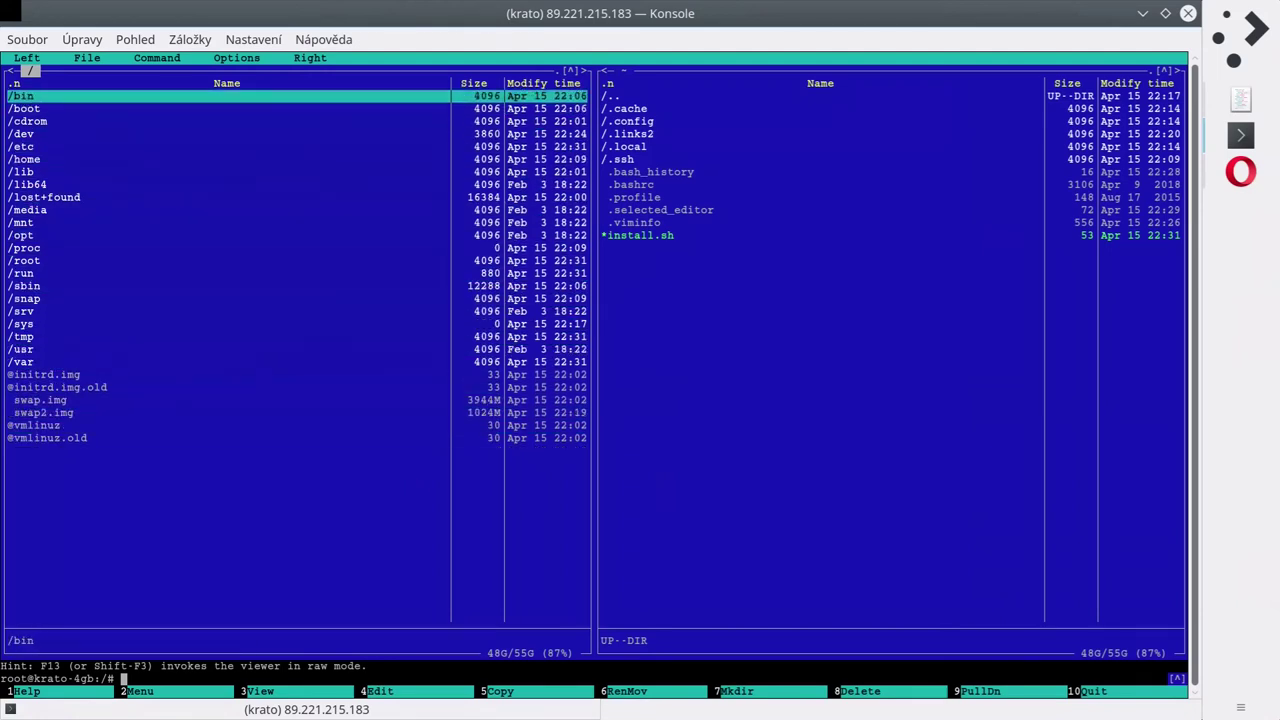
key("Down")
key("End")
key("Up")
key("Up")
key("Up")
key("Up")
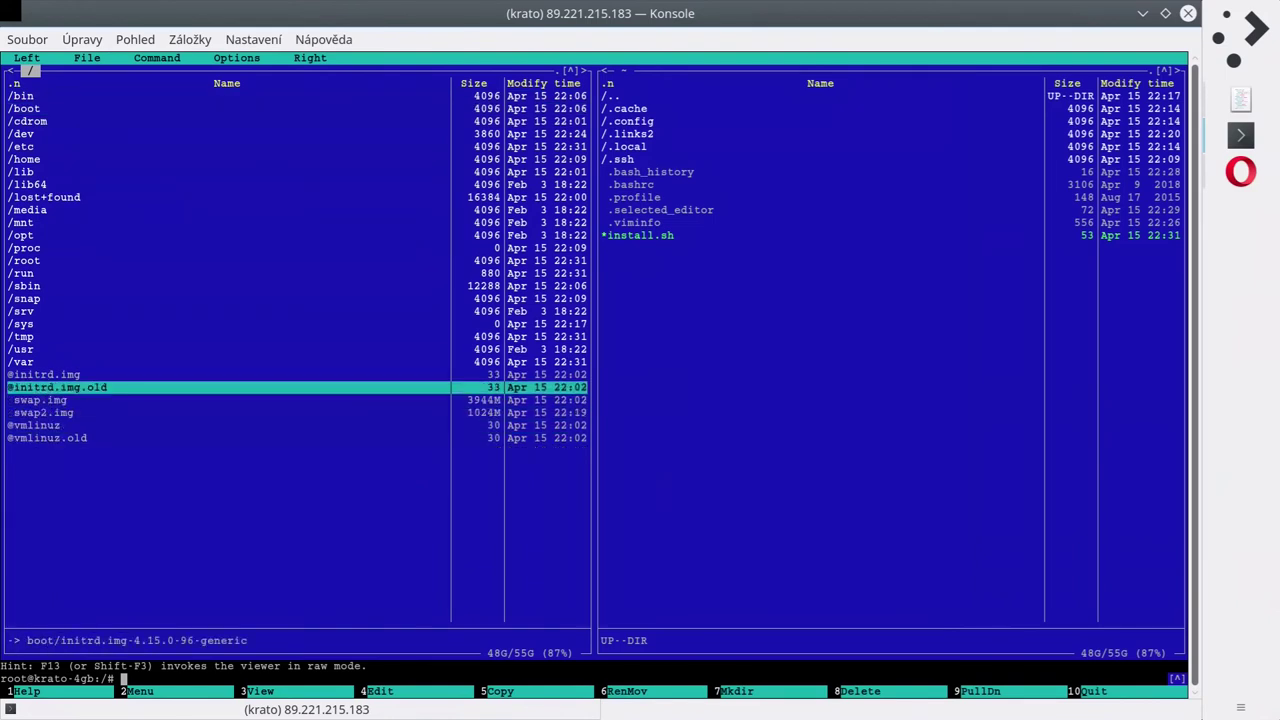
key("Down")
key("Down")
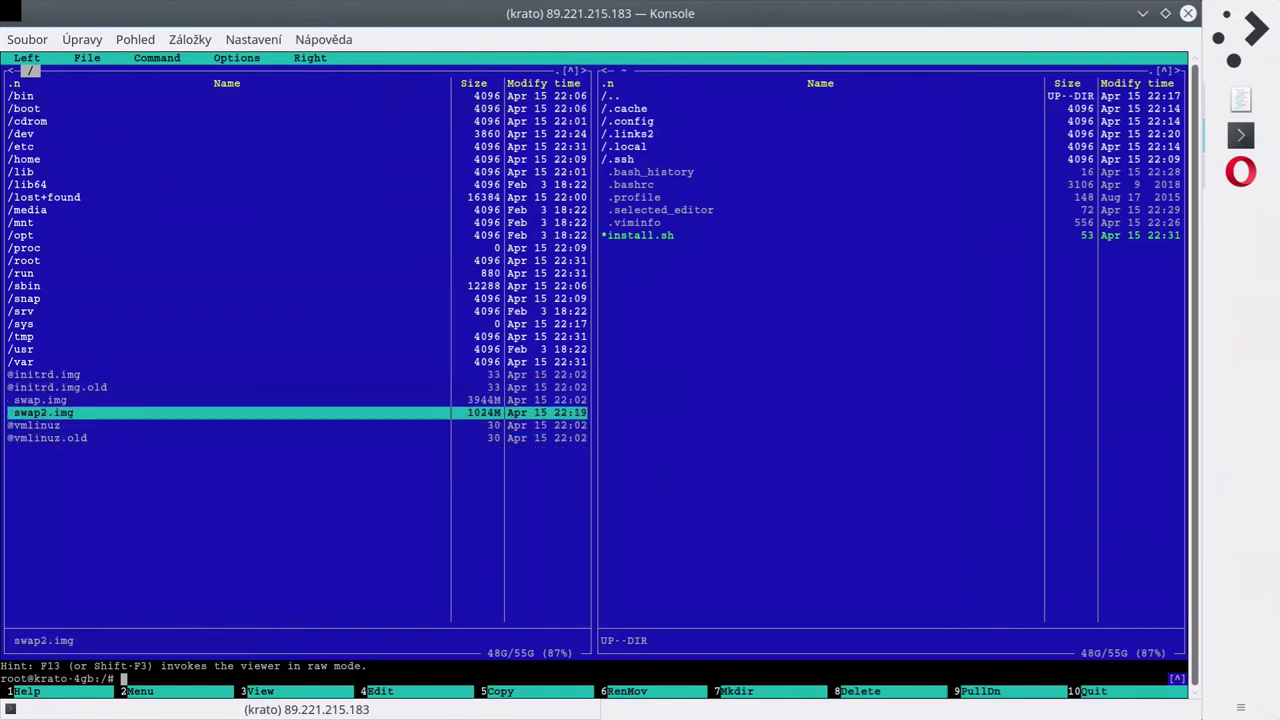
key("Up")
key("Down")
key("Up")
key("Down")
key("Up")
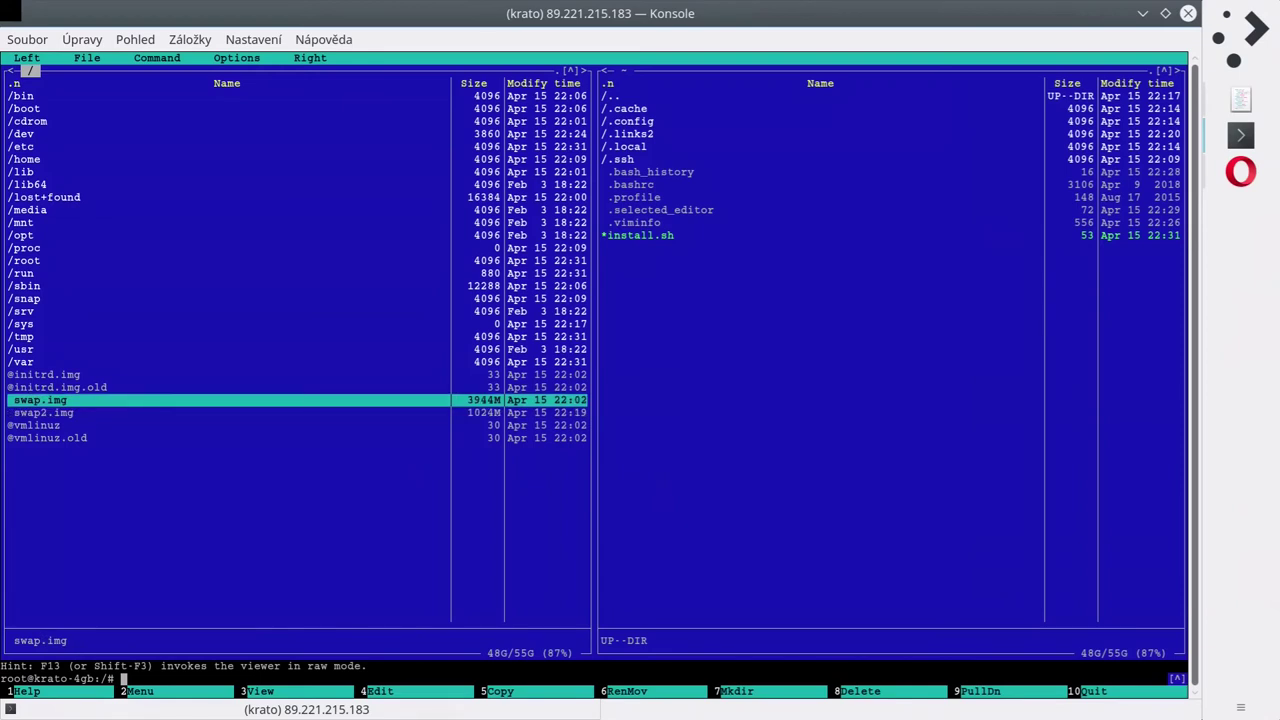
key("Up")
key("Up")
key("Up")
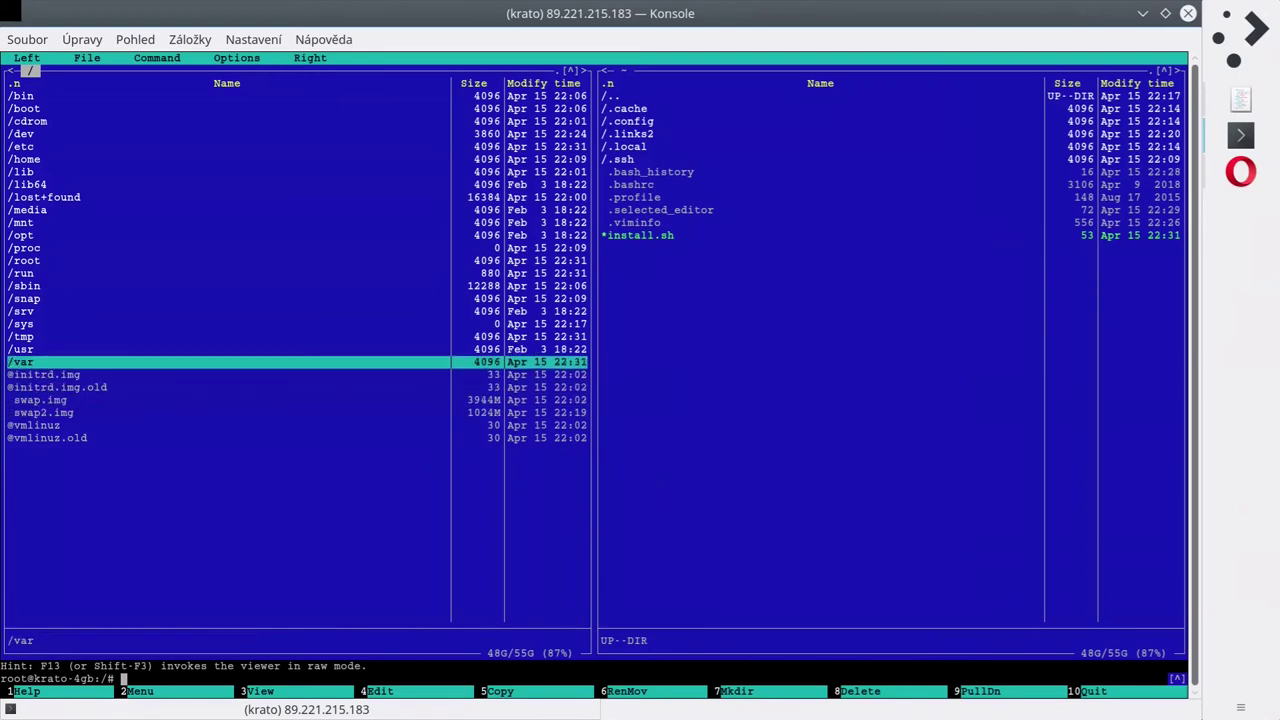
key("Down")
key("Down")
key("Down")
key("Down")
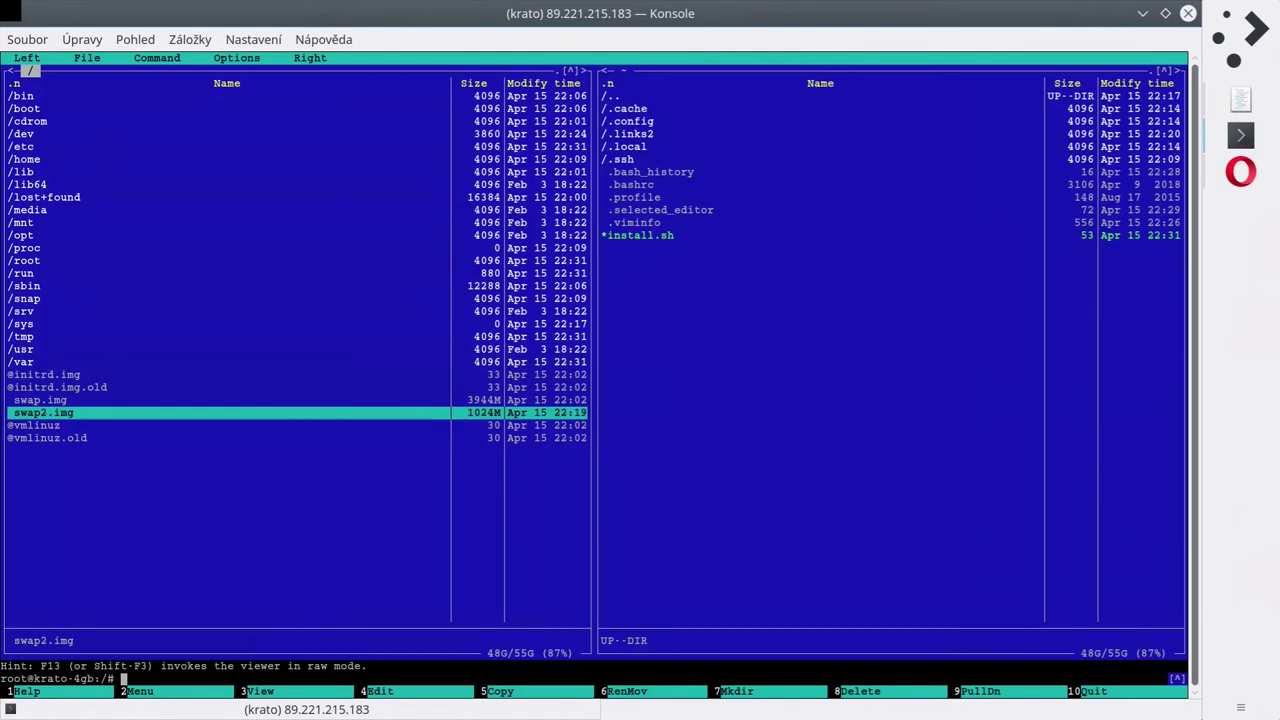
key("Down")
key("Down")
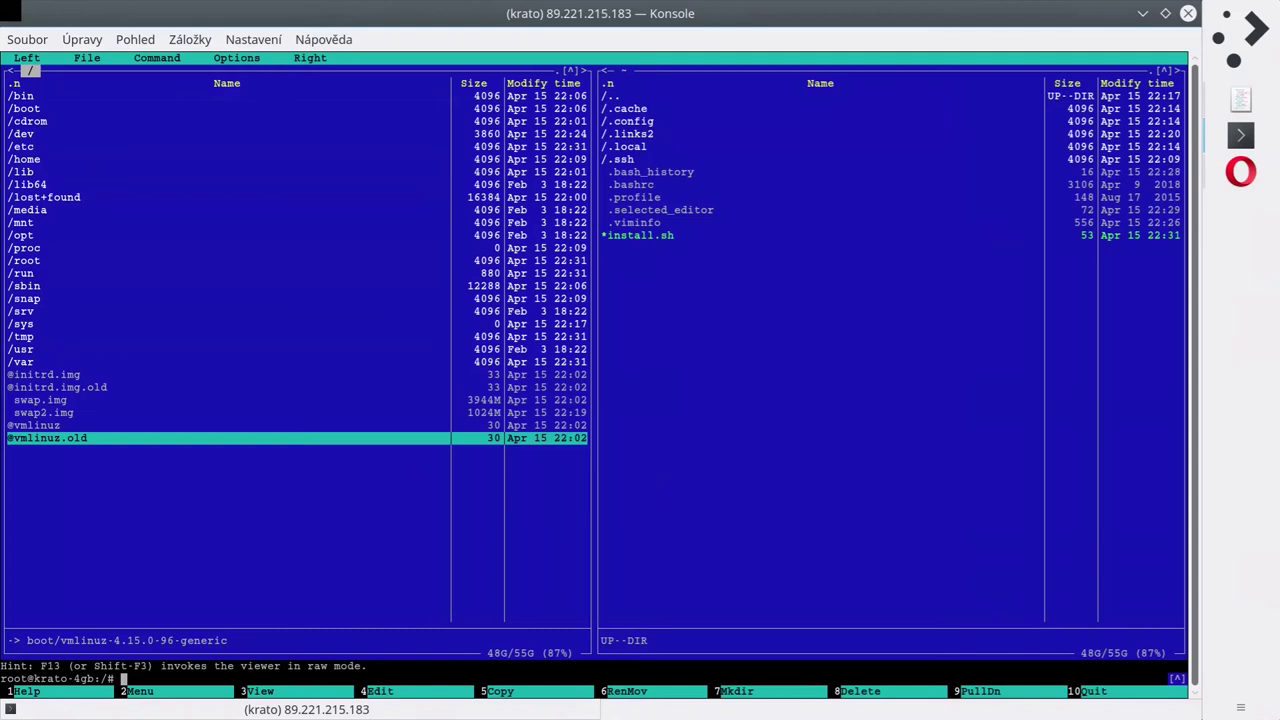
Quit Midnight Commander, run top to inspect the 4039168 total memory, then quit top.
key("F10")
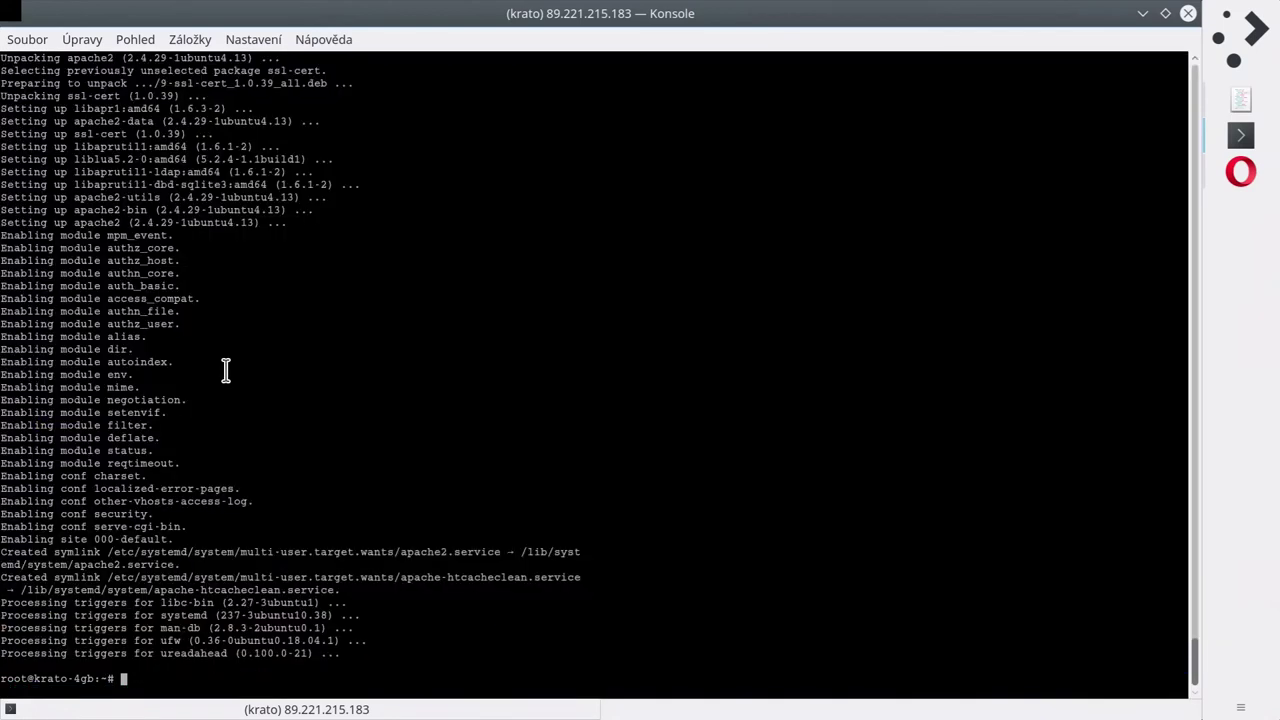
type("top")
key("Return")
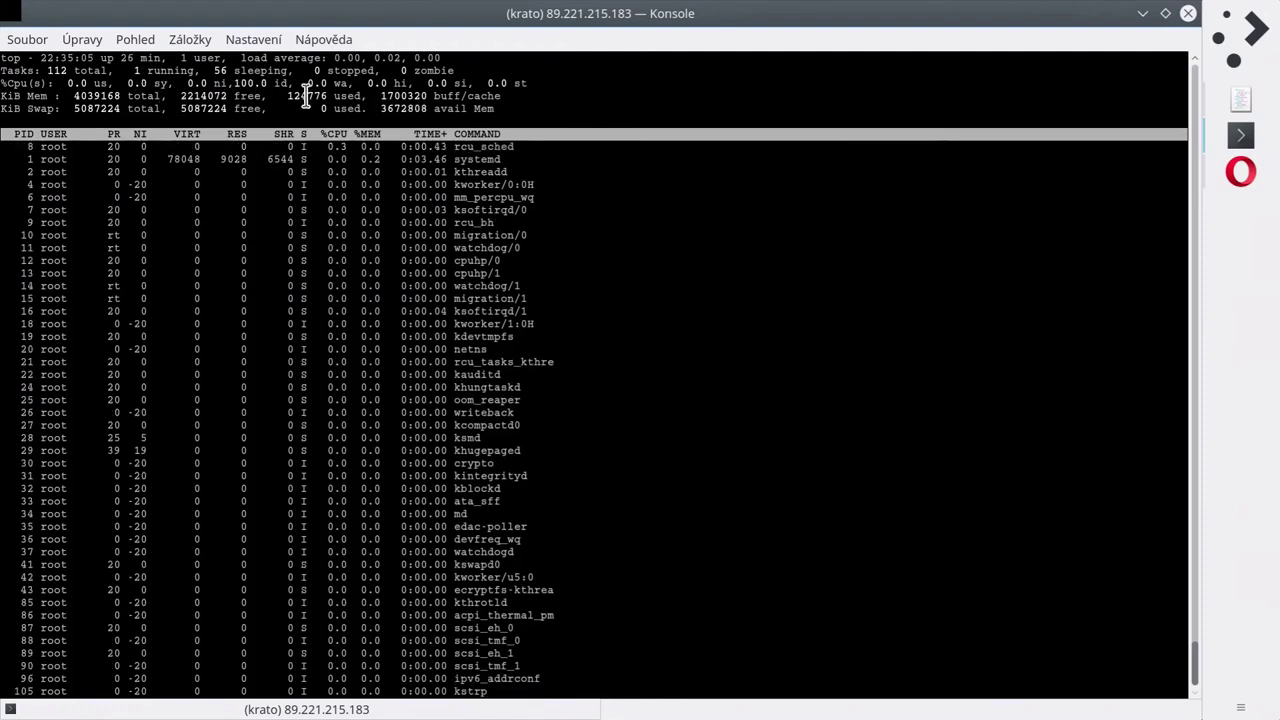
left_click_drag(382, 108, 401, 110)
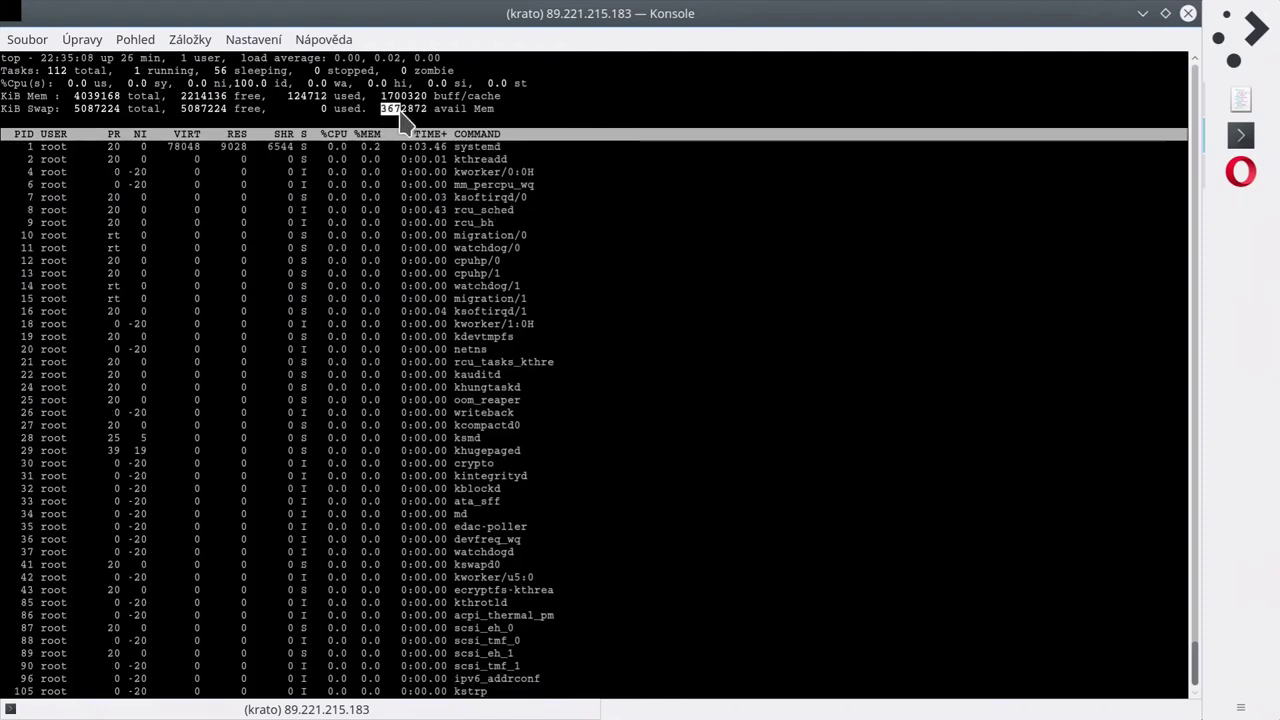
left_click(403, 117)
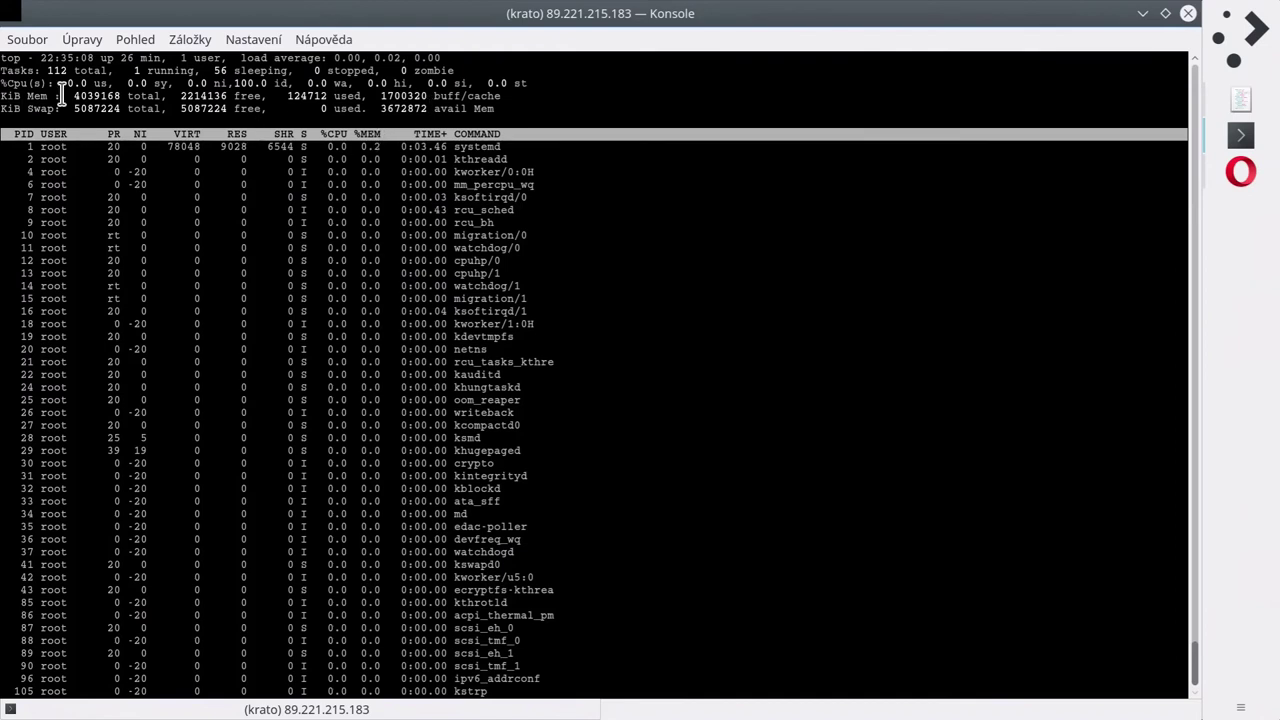
double_click(98, 95)
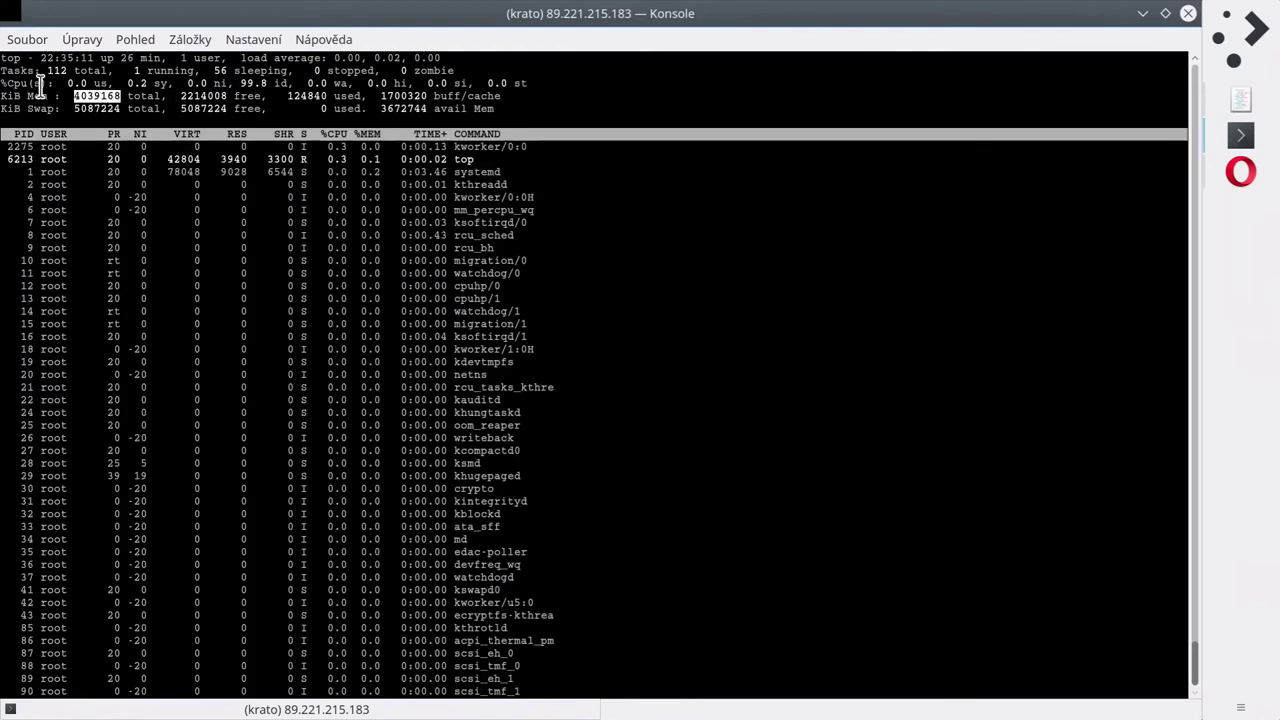
left_click(95, 112)
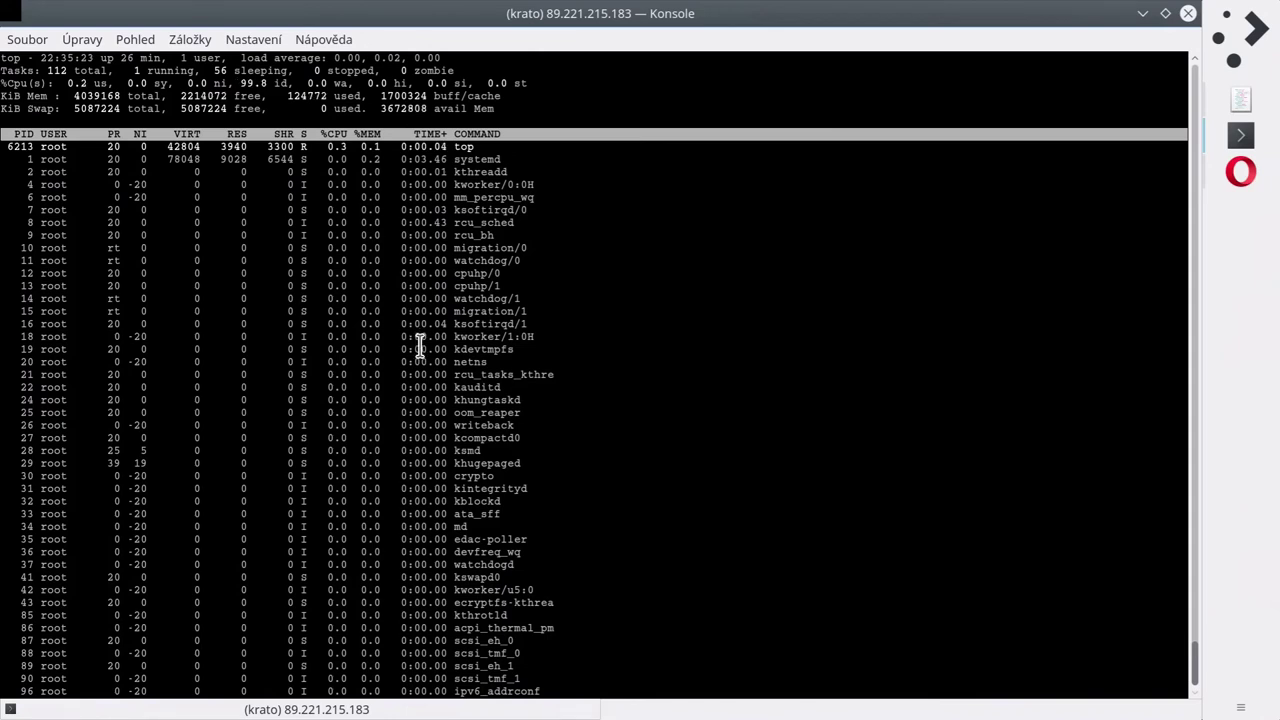
key("q")
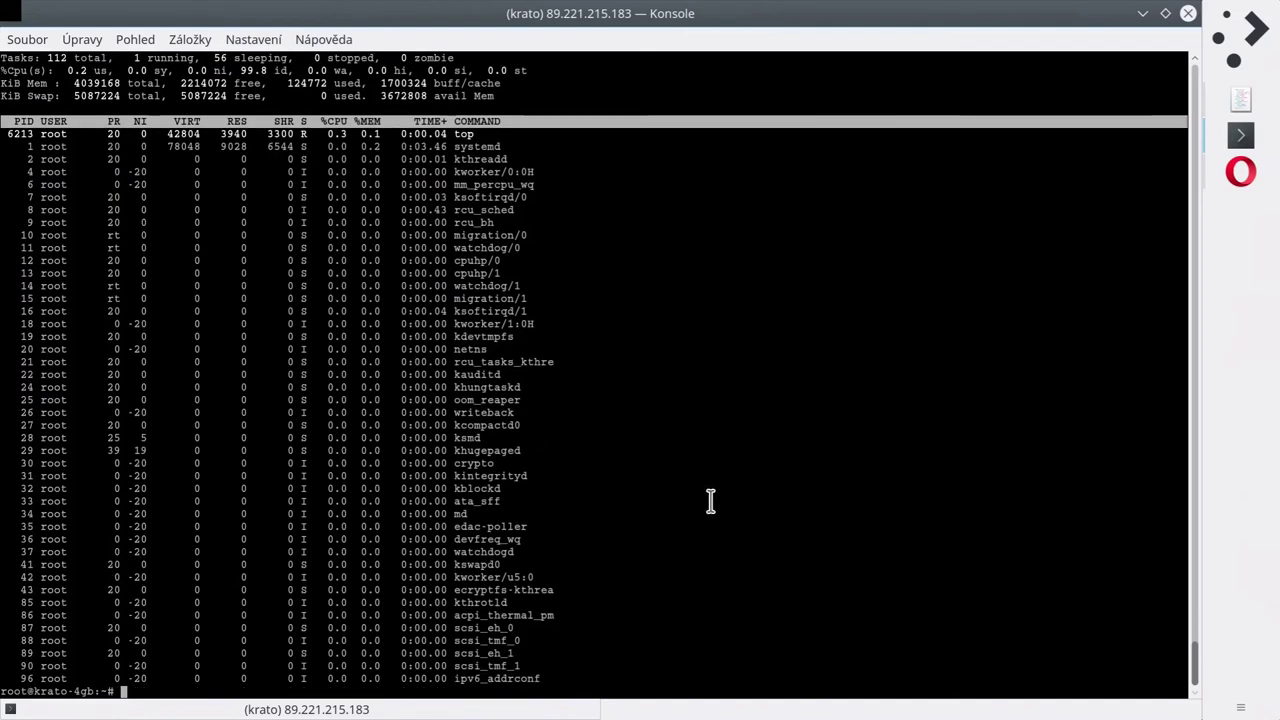
Run htop and scroll through the process list.
type("htop")
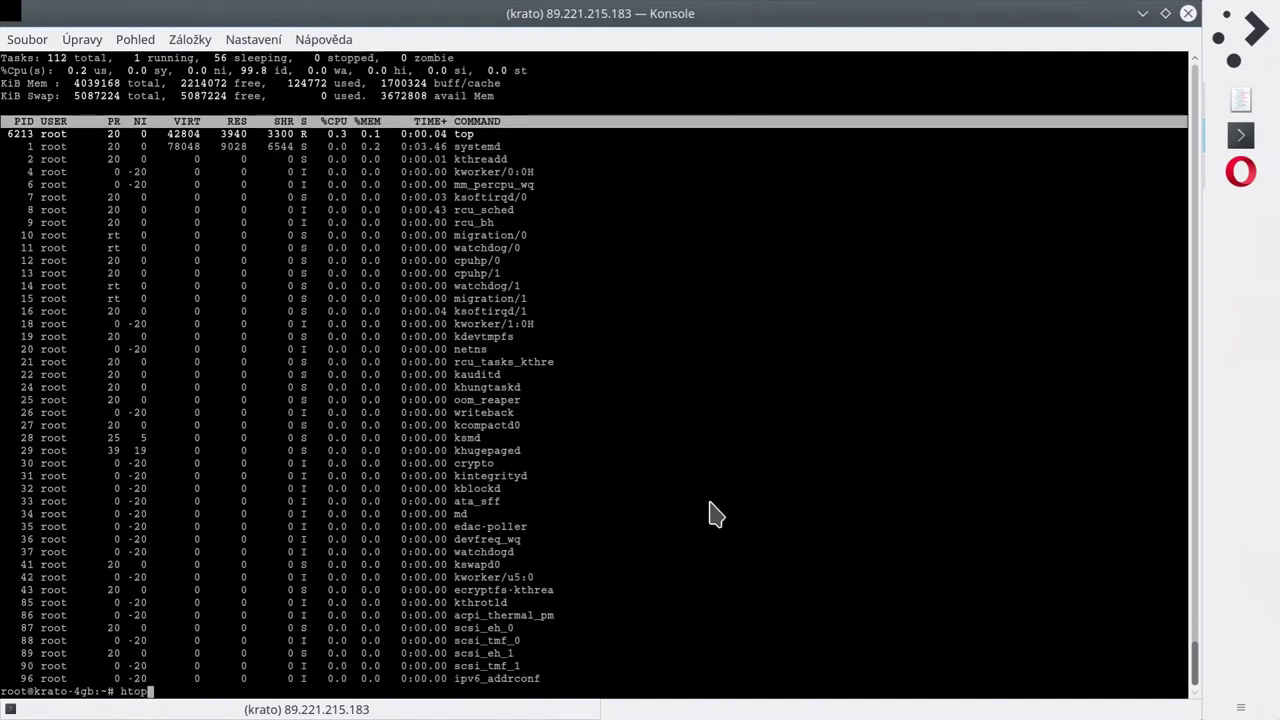
key("Return")
scroll(716, 514, "down", 15)
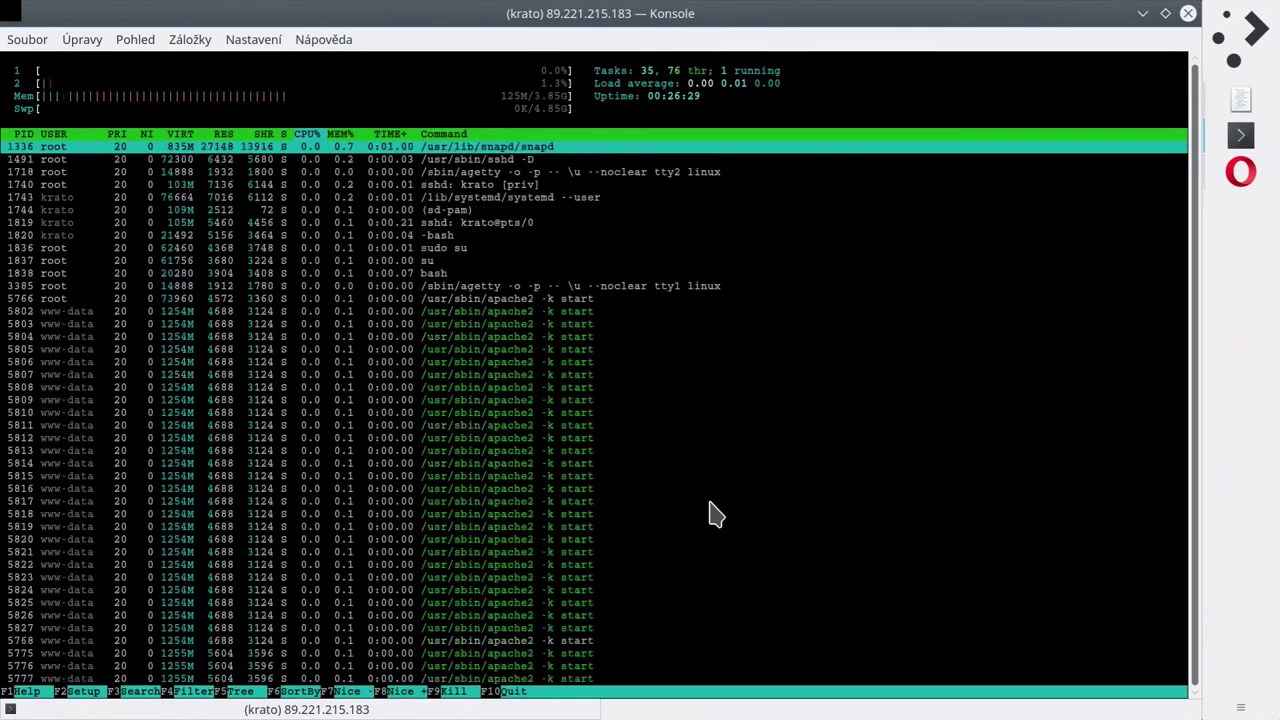
scroll(716, 514, "up", 15)
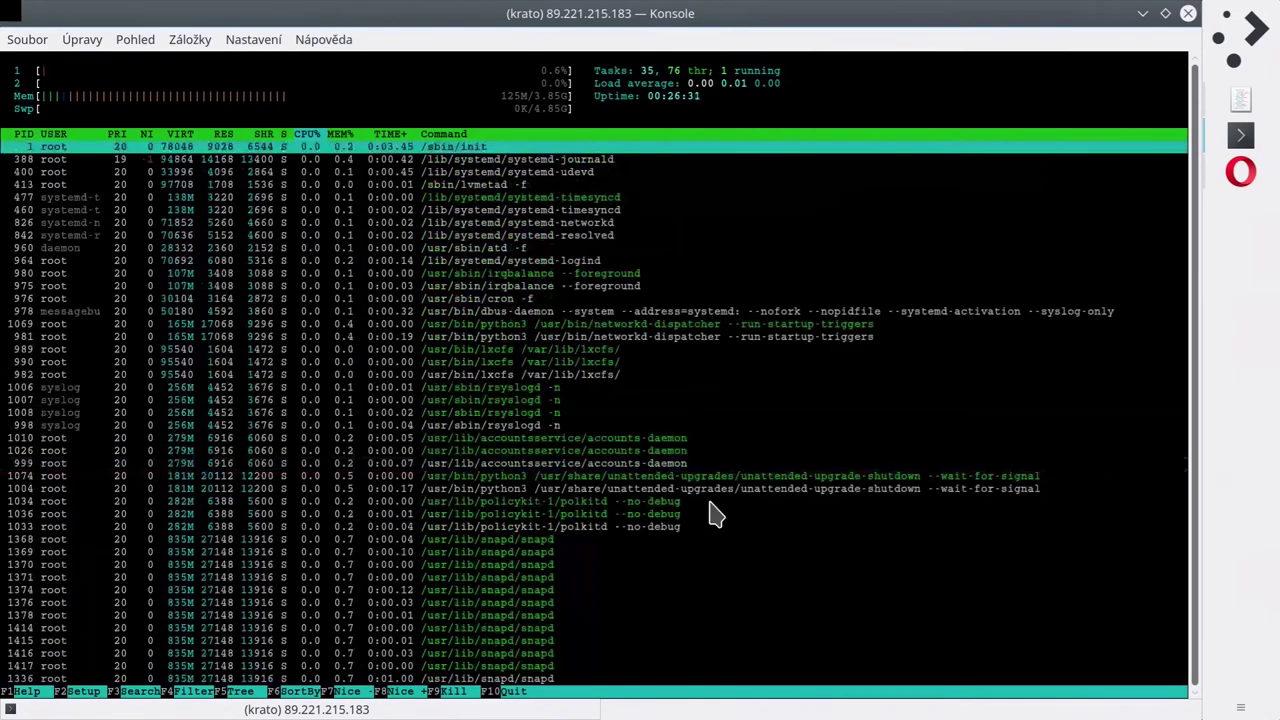
Quit htop and run apachetop and iotop, both not installed, then start typing nano.
type("qapacheto")
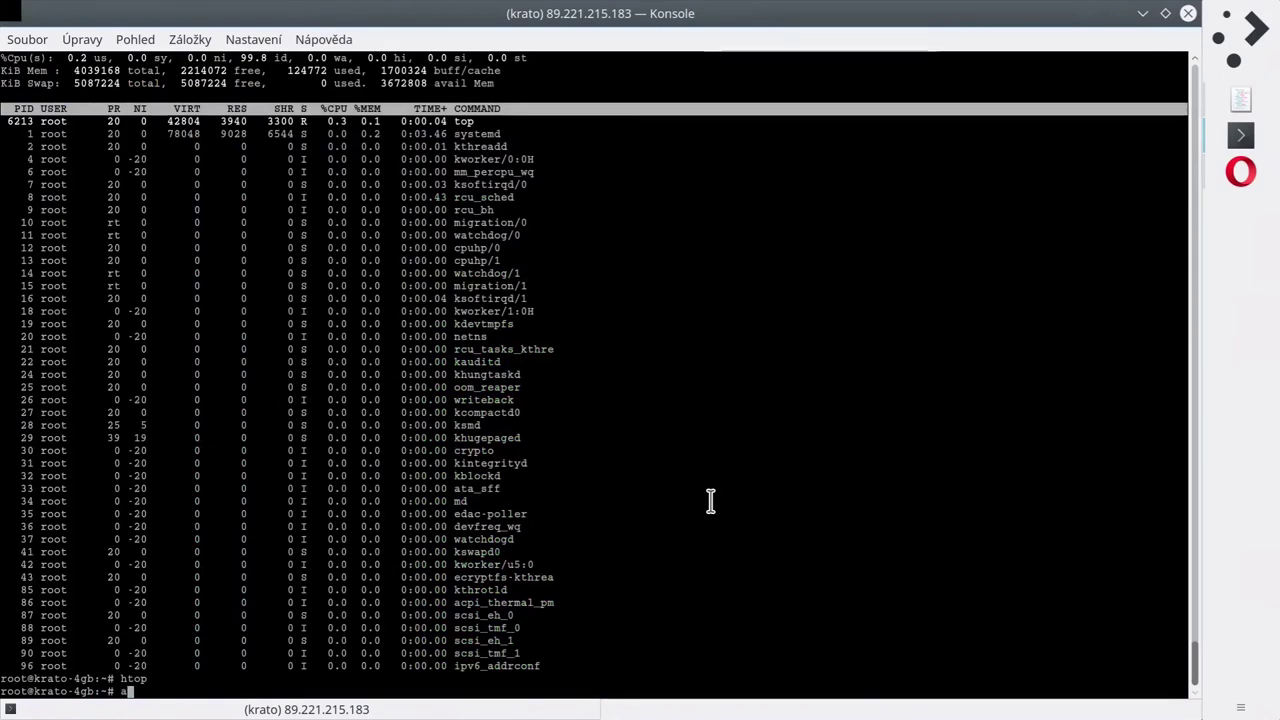
type("p")
key("Return")
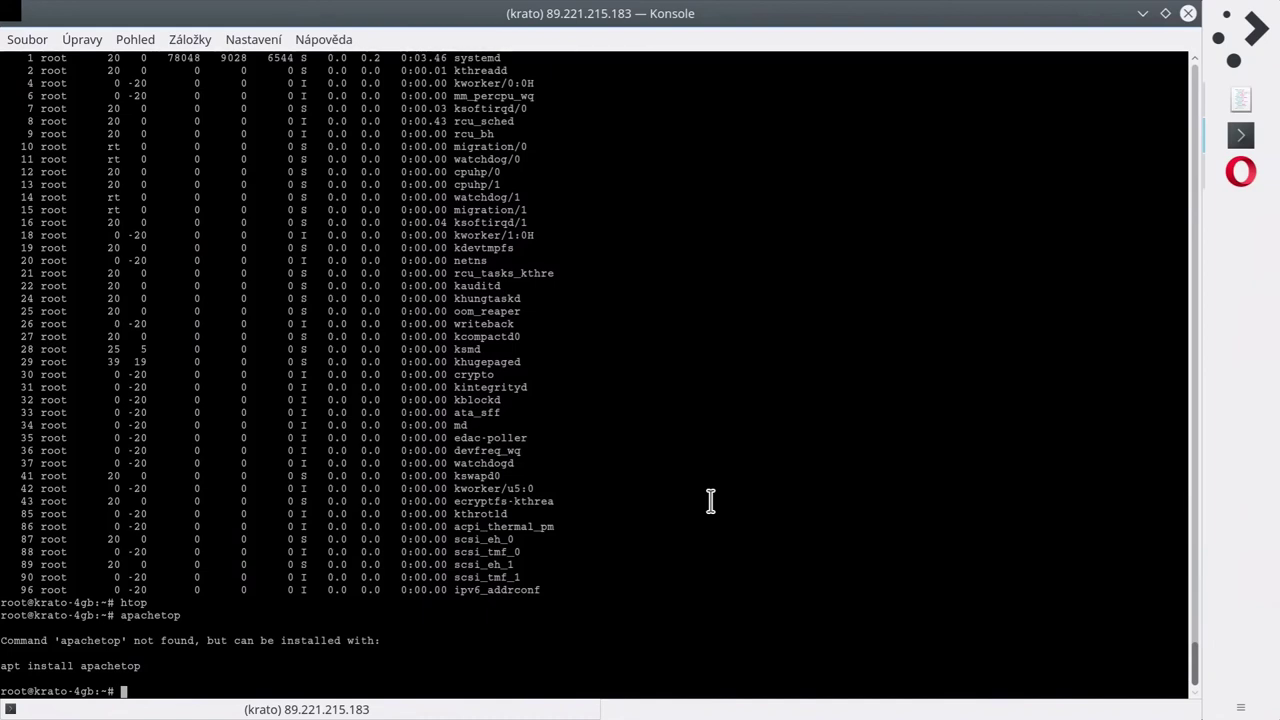
key("Up")
key("Up")
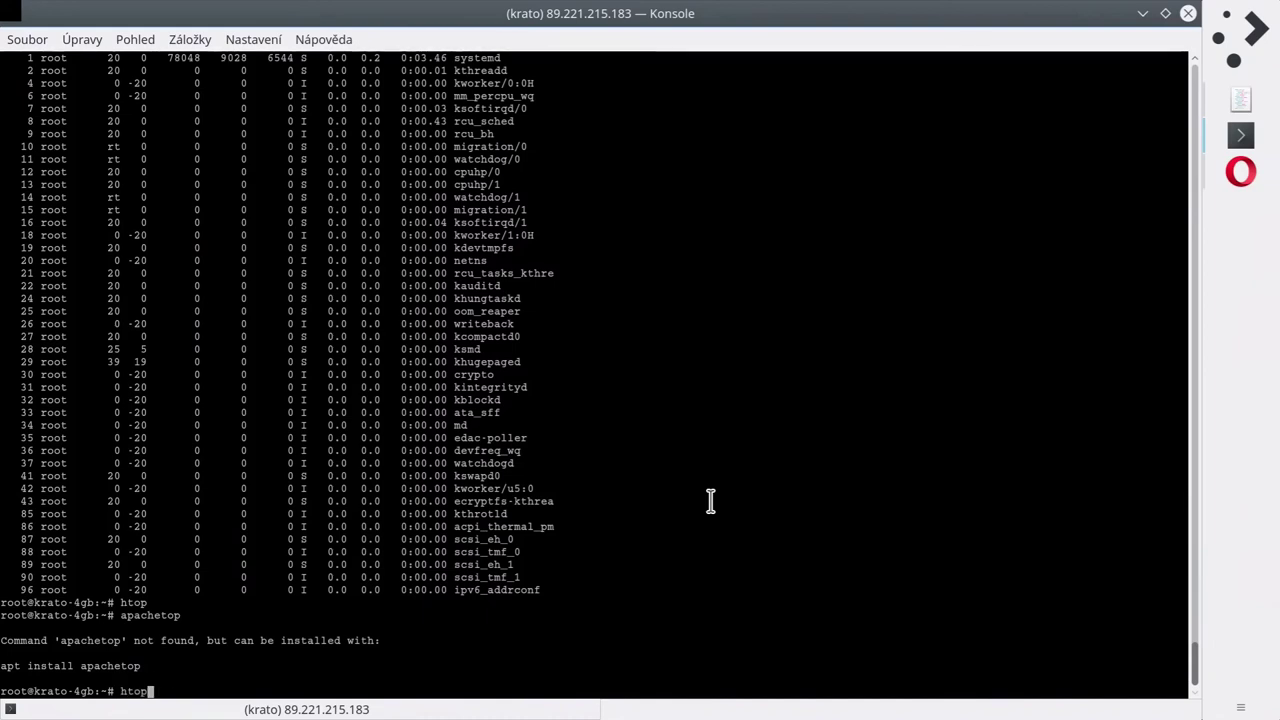
key("Down")
key("Down")
type("io")
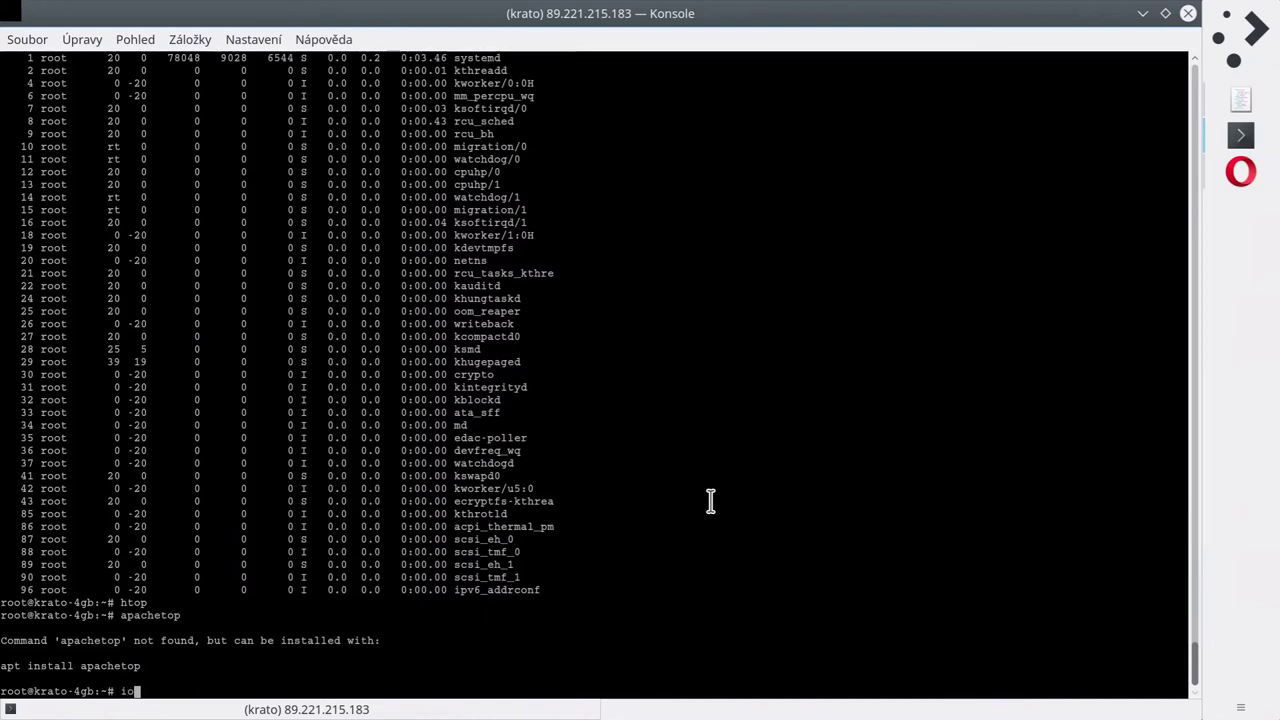
type("top")
key("Return")
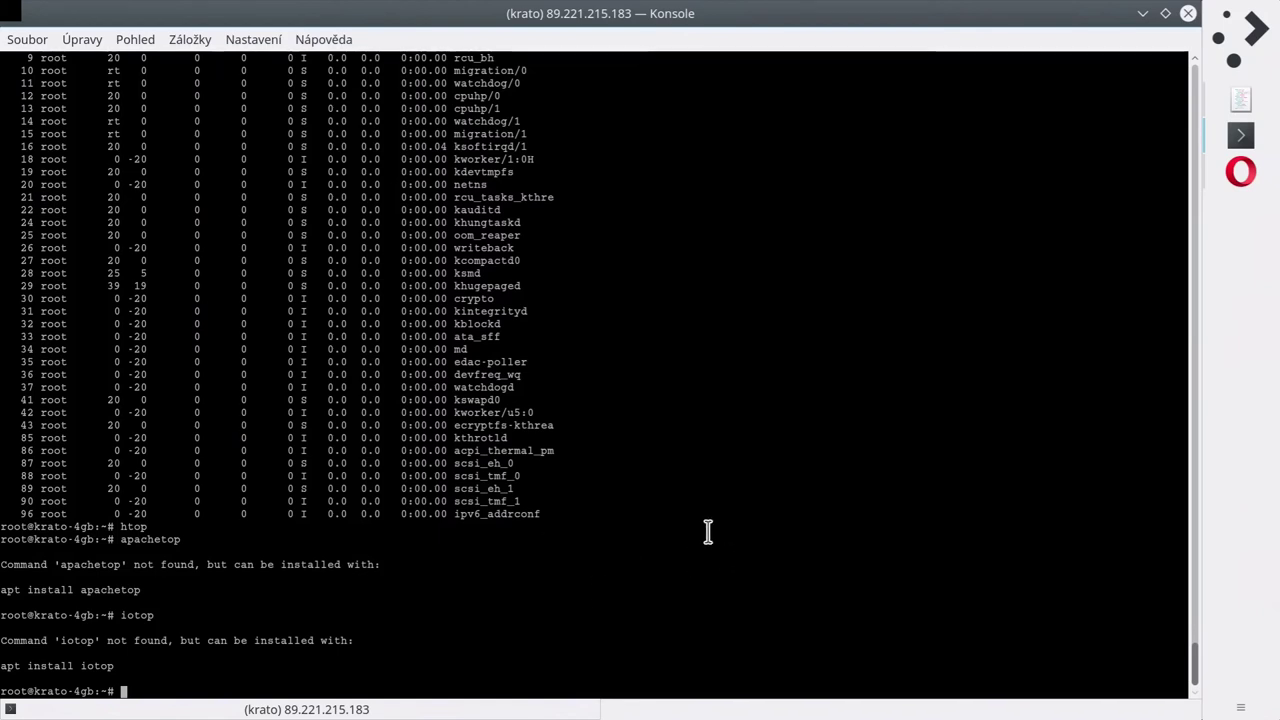
type("nano")
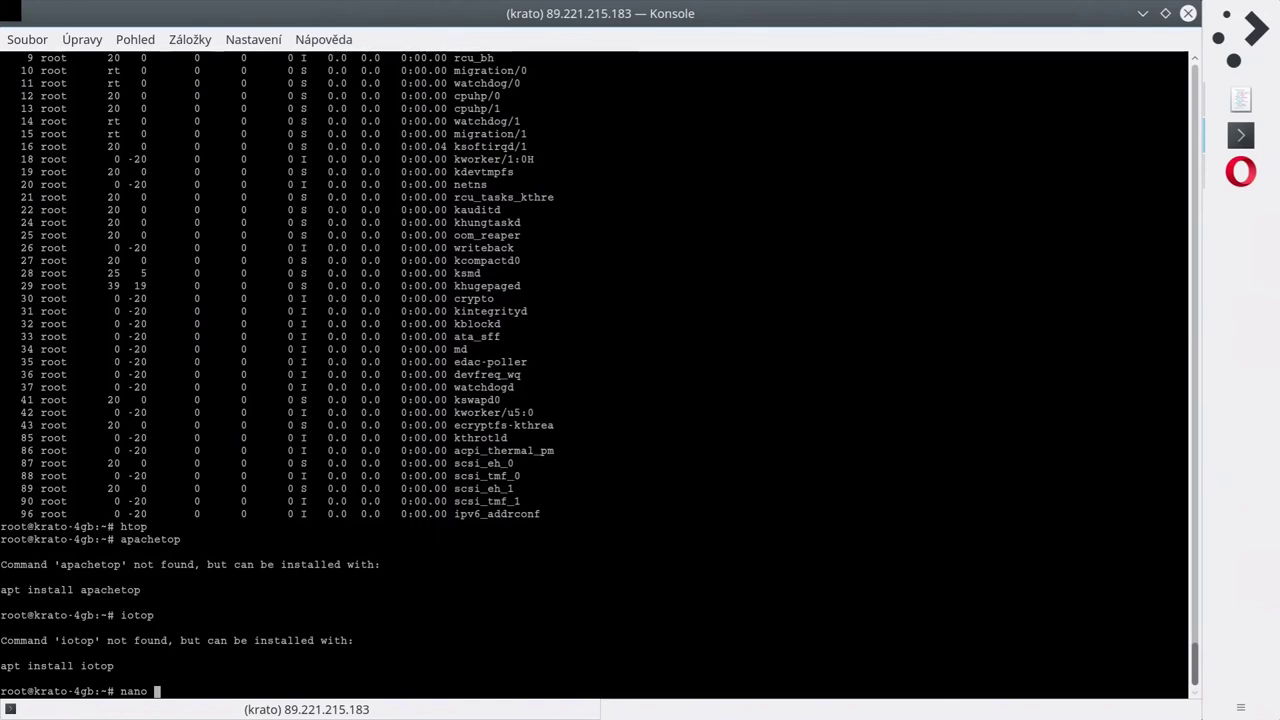
Add 'iotop apachetop' to install.sh in nano and save it.
type("install.sh")
key("Return")
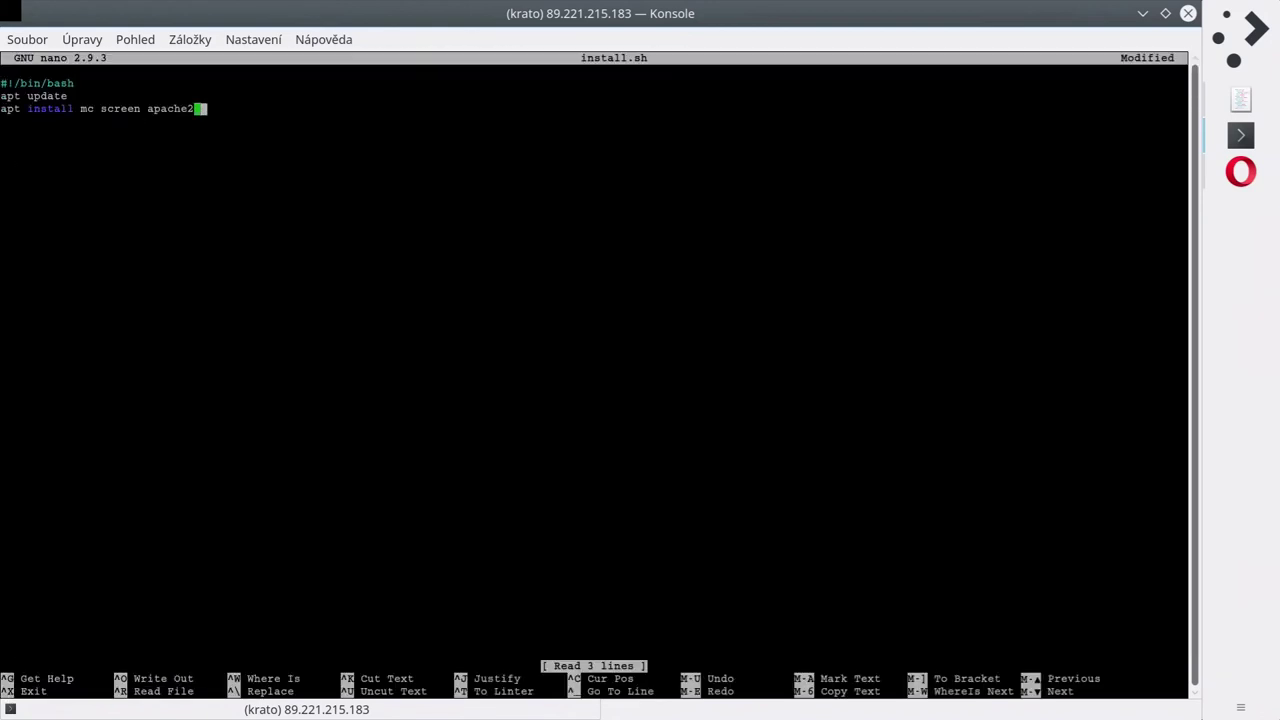
type("iotop apachetop")
key("ctrl+x")
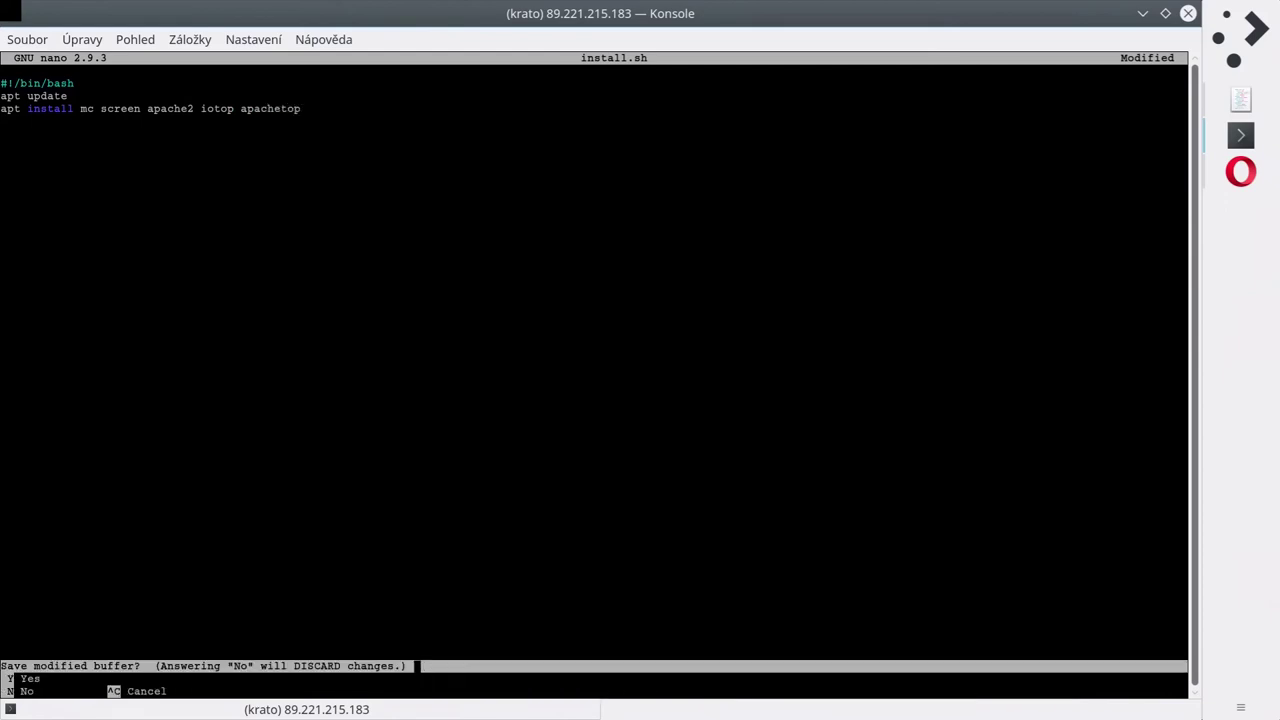
key("y")
key("Return")
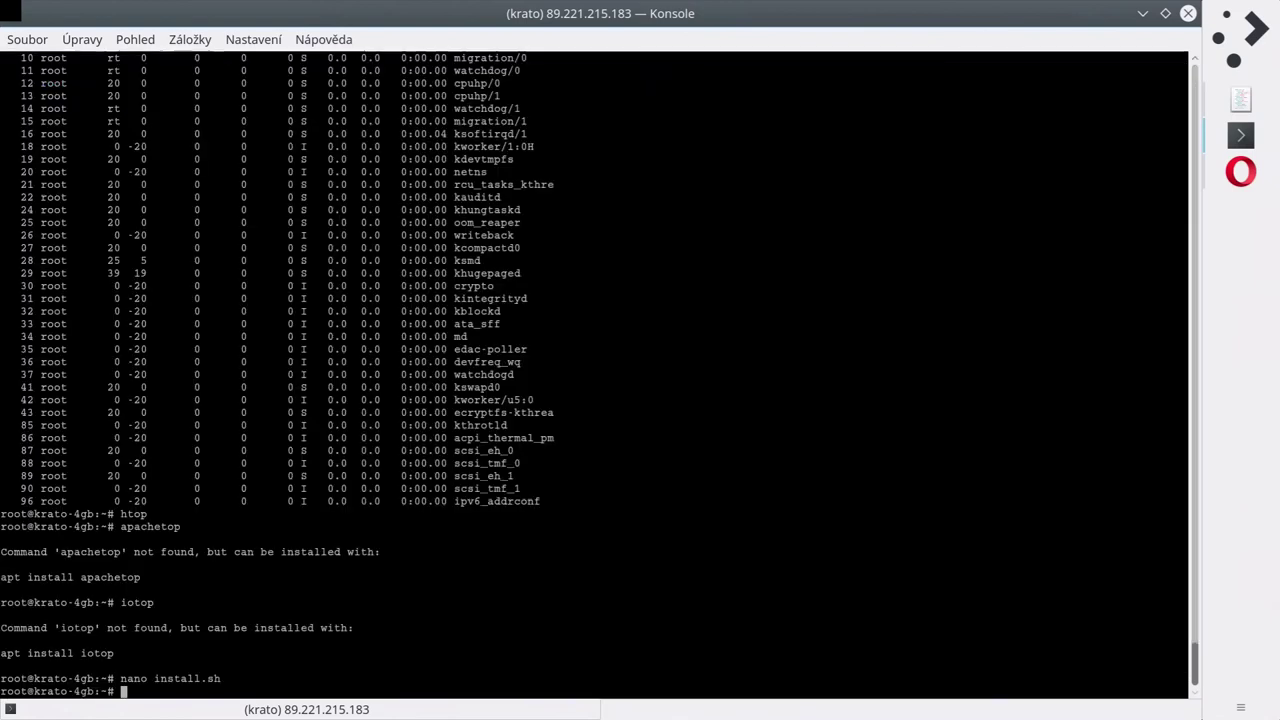
Run ./install.sh to install the packages, then start apachetop.
type("./install.sh")
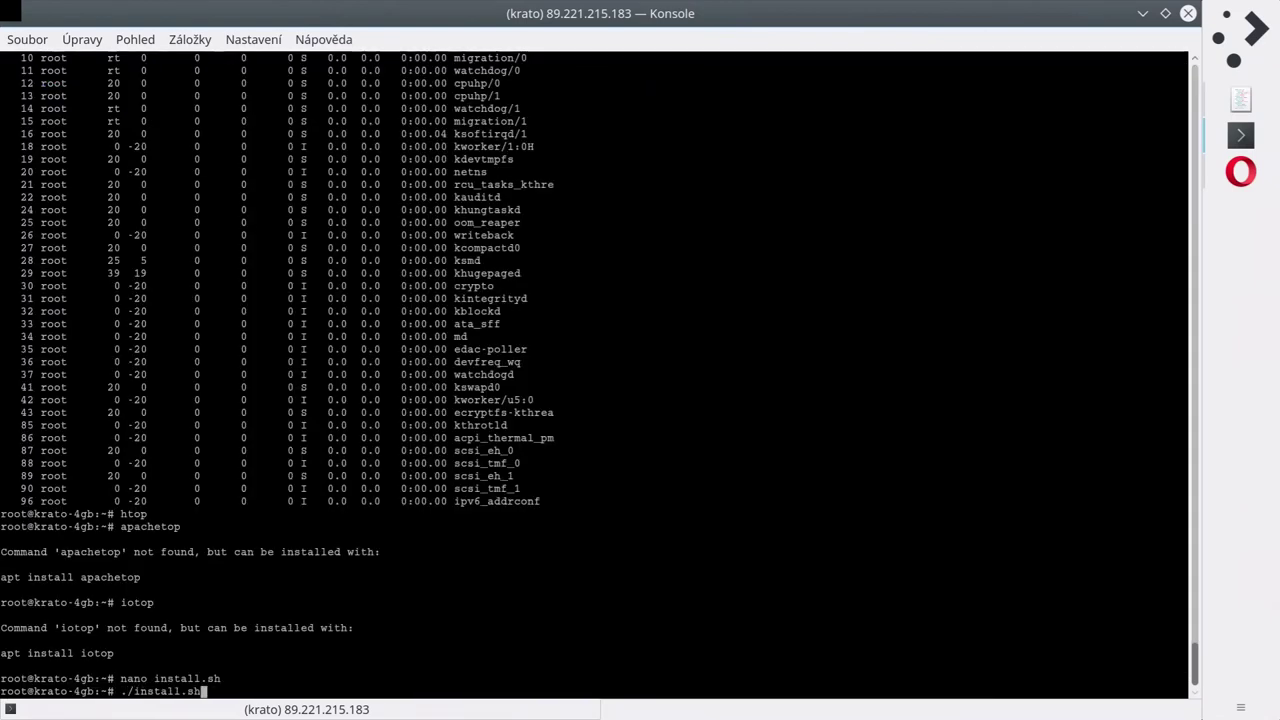
key("Return")
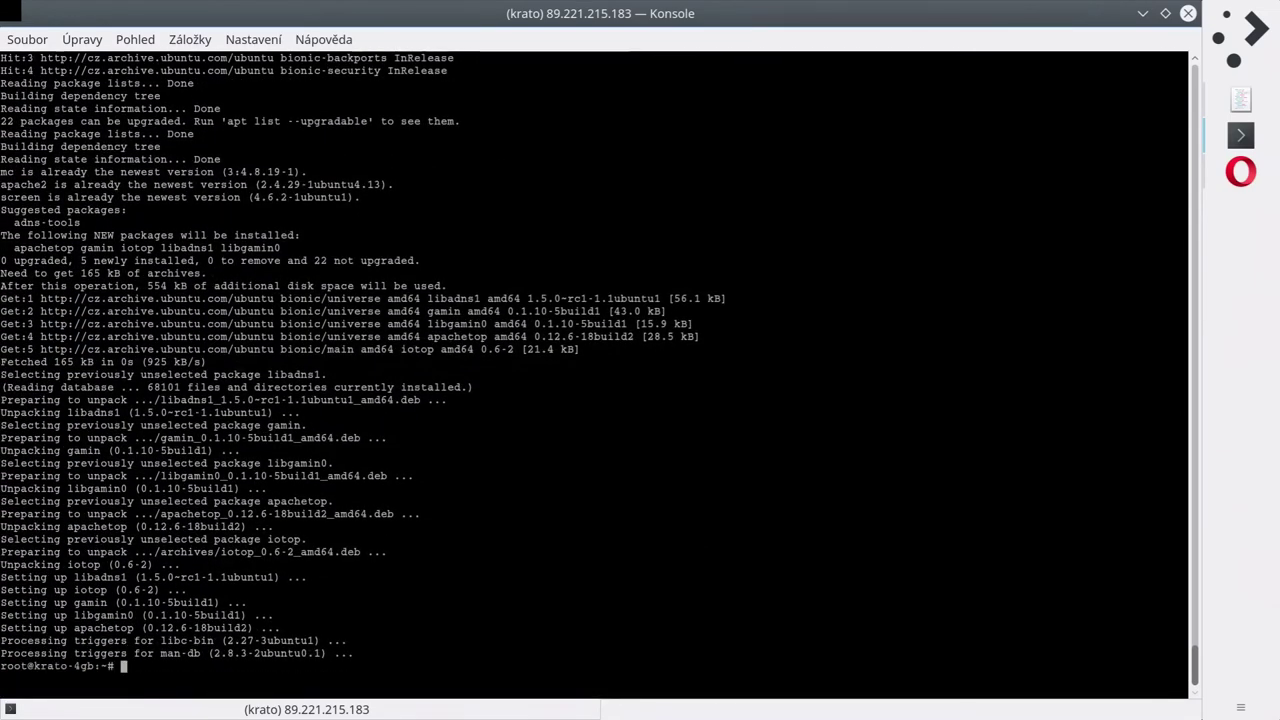
type("pachetop")
key("Return")
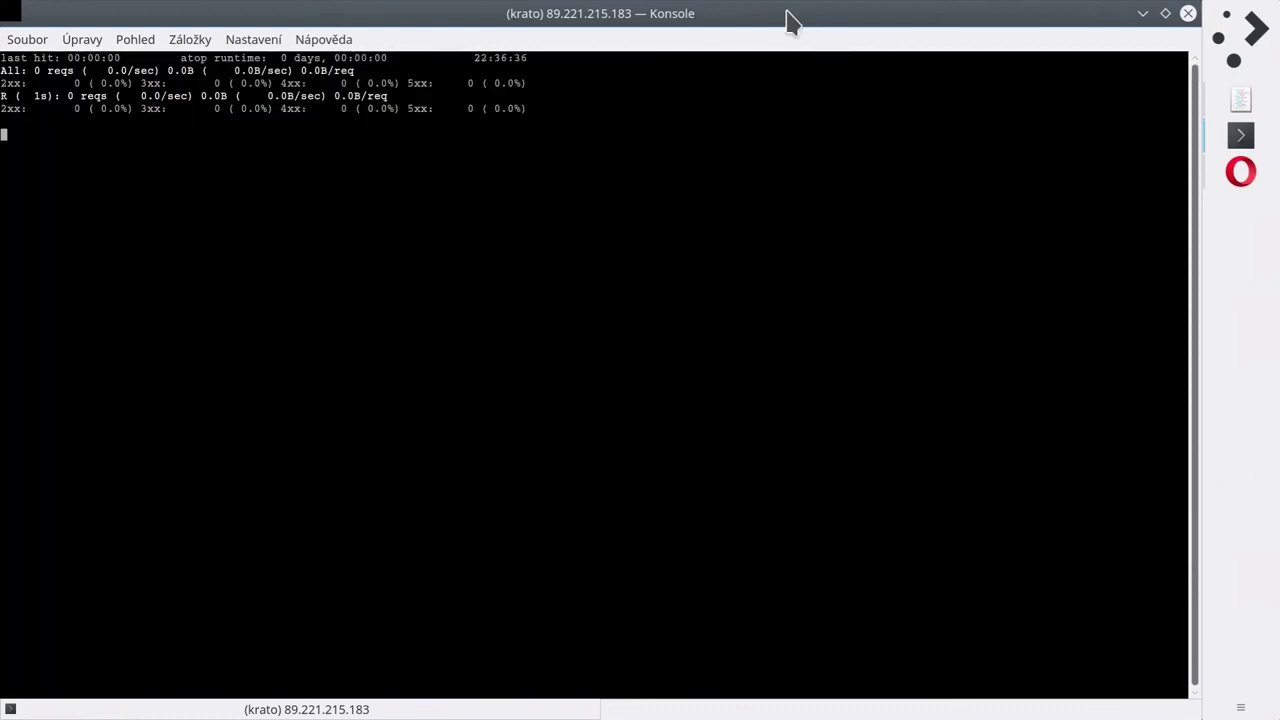
Tile Konsole on the left half and Opera on the right half of the screen.
left_click_drag(789, 23, 4, 230)
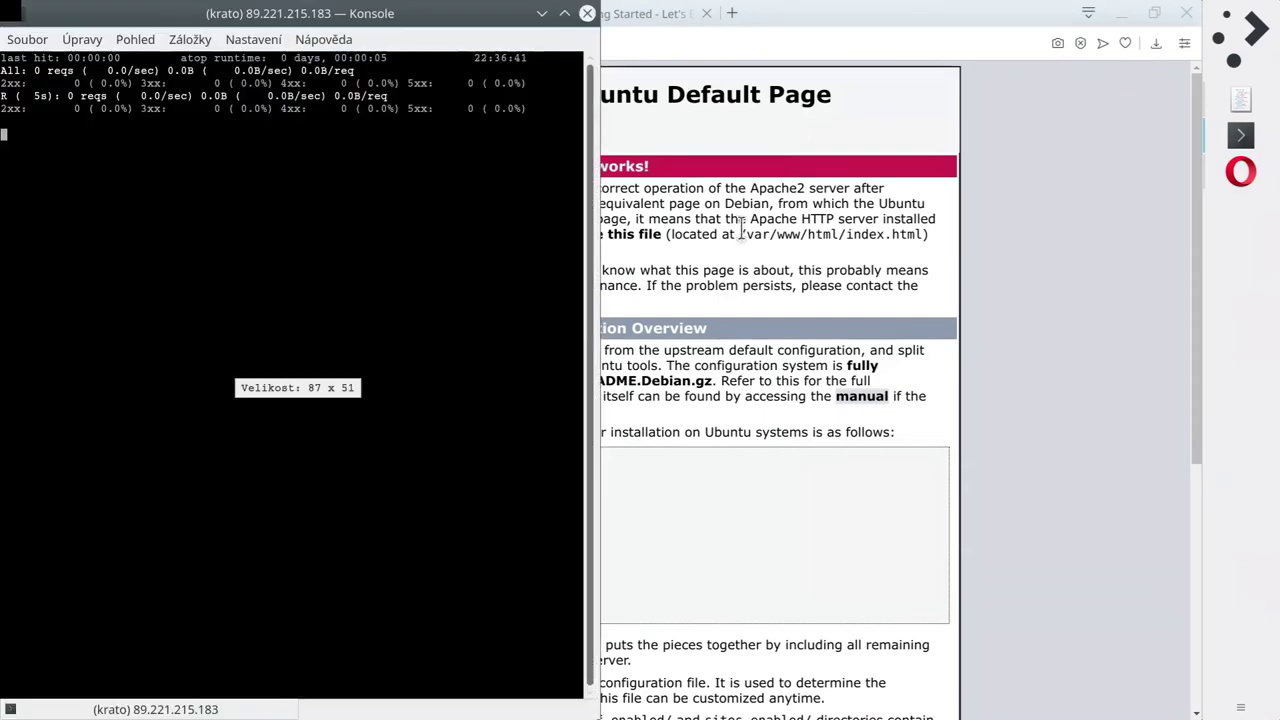
left_click(829, 214)
left_click_drag(805, 14, 1245, 310)
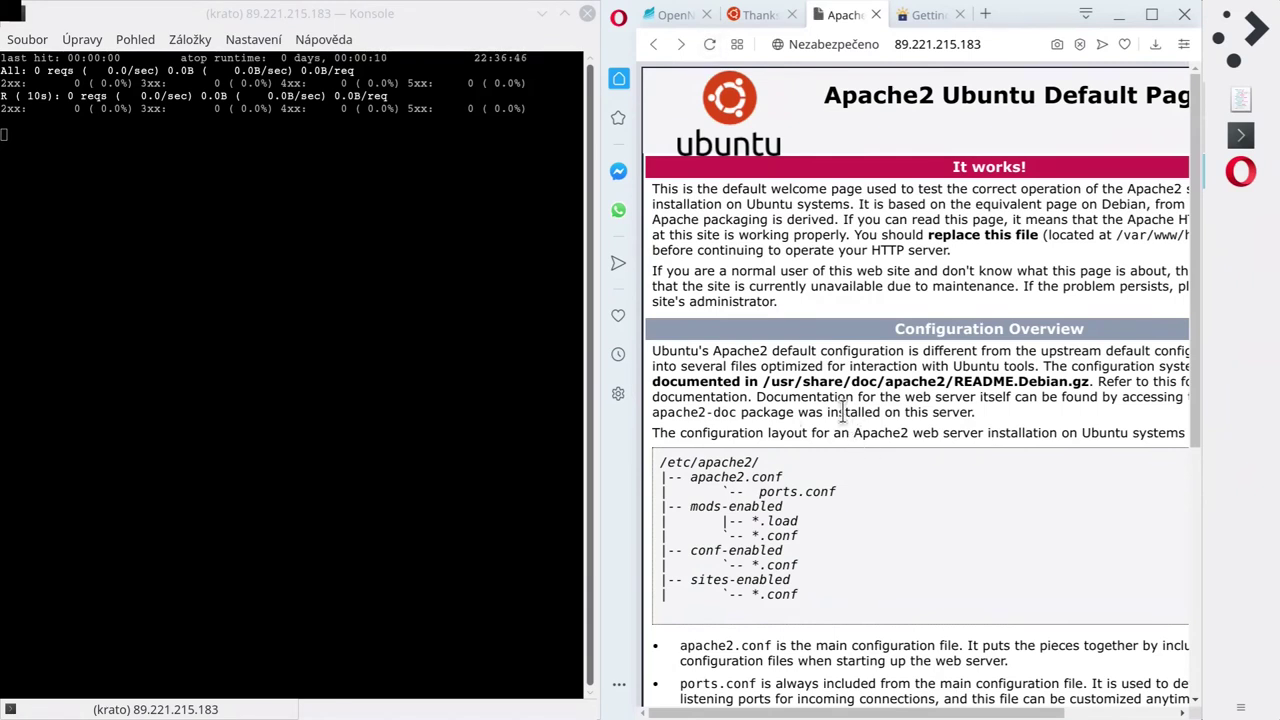
Reload the Apache default page repeatedly and watch apachetop's request counts rise.
left_click(710, 45)
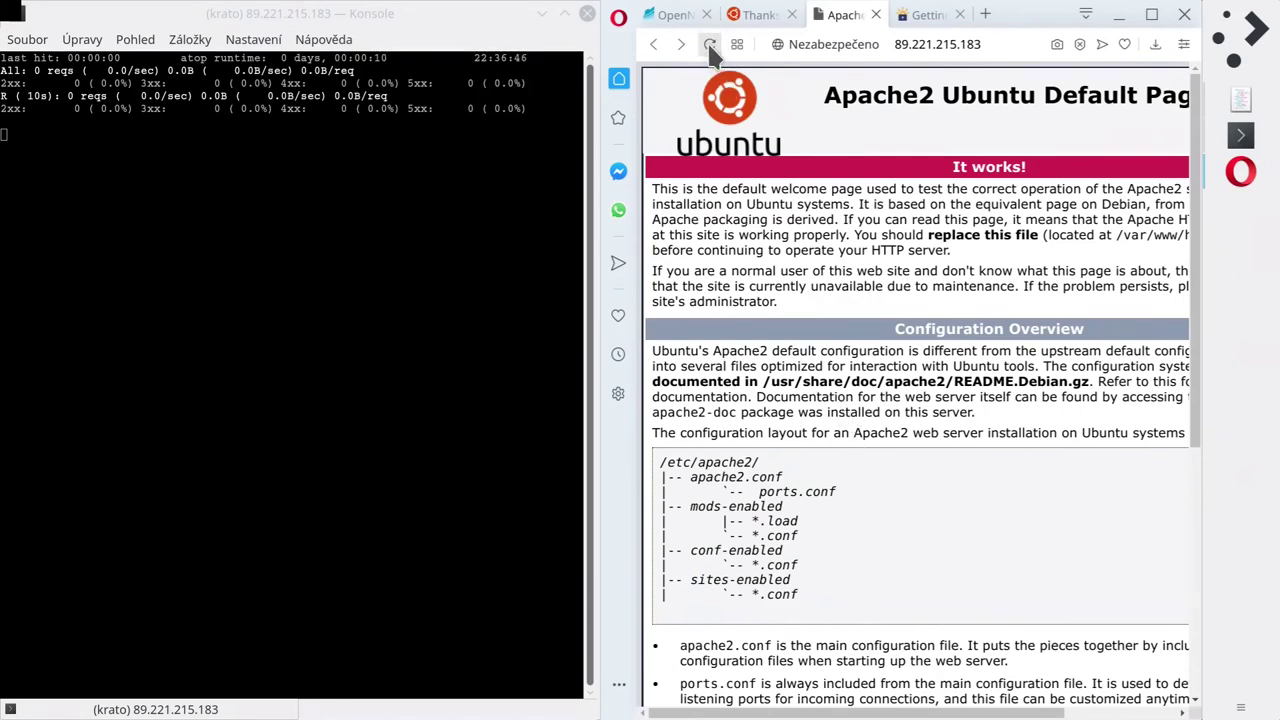
left_click(438, 288)
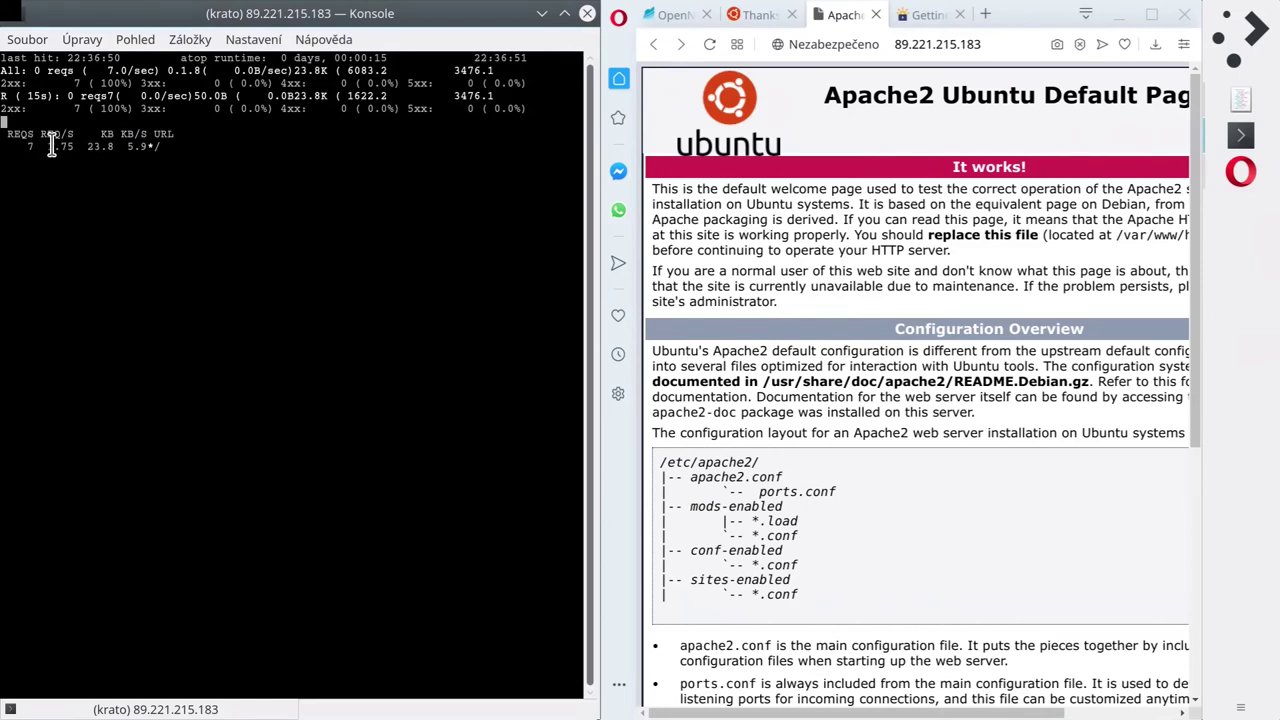
left_click_drag(46, 146, 76, 152)
left_click(708, 46)
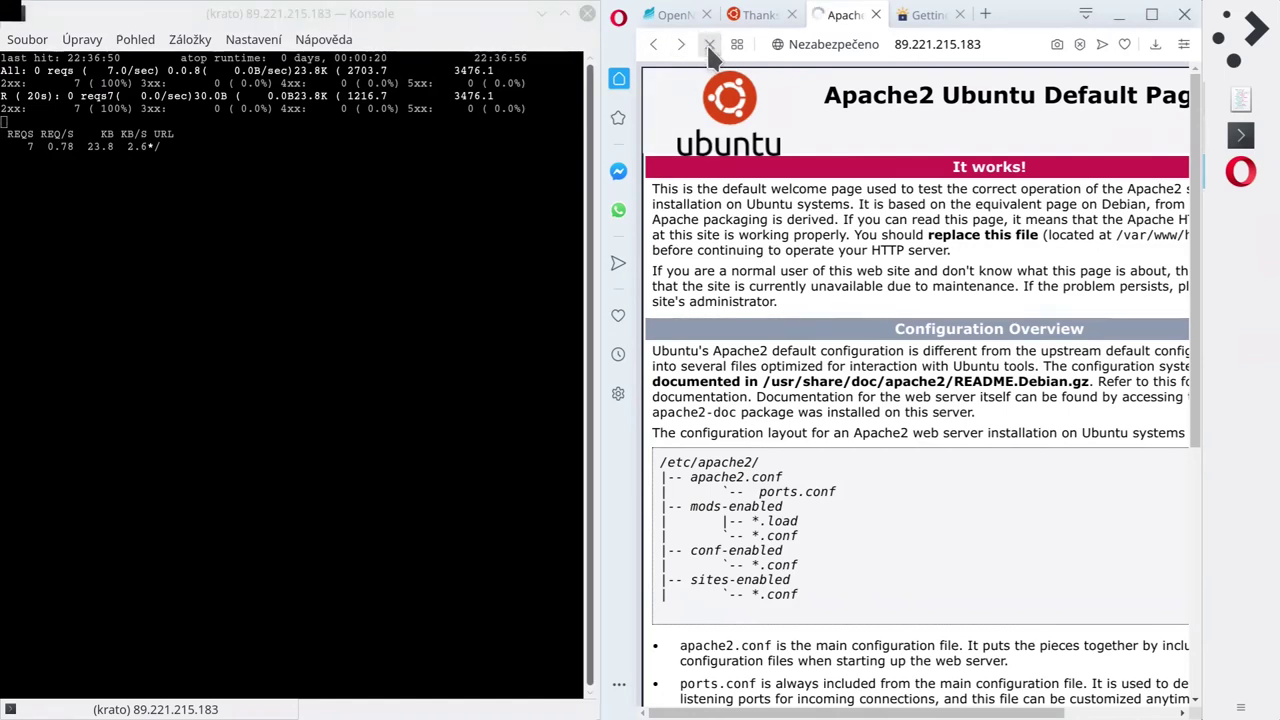
left_click(166, 282)
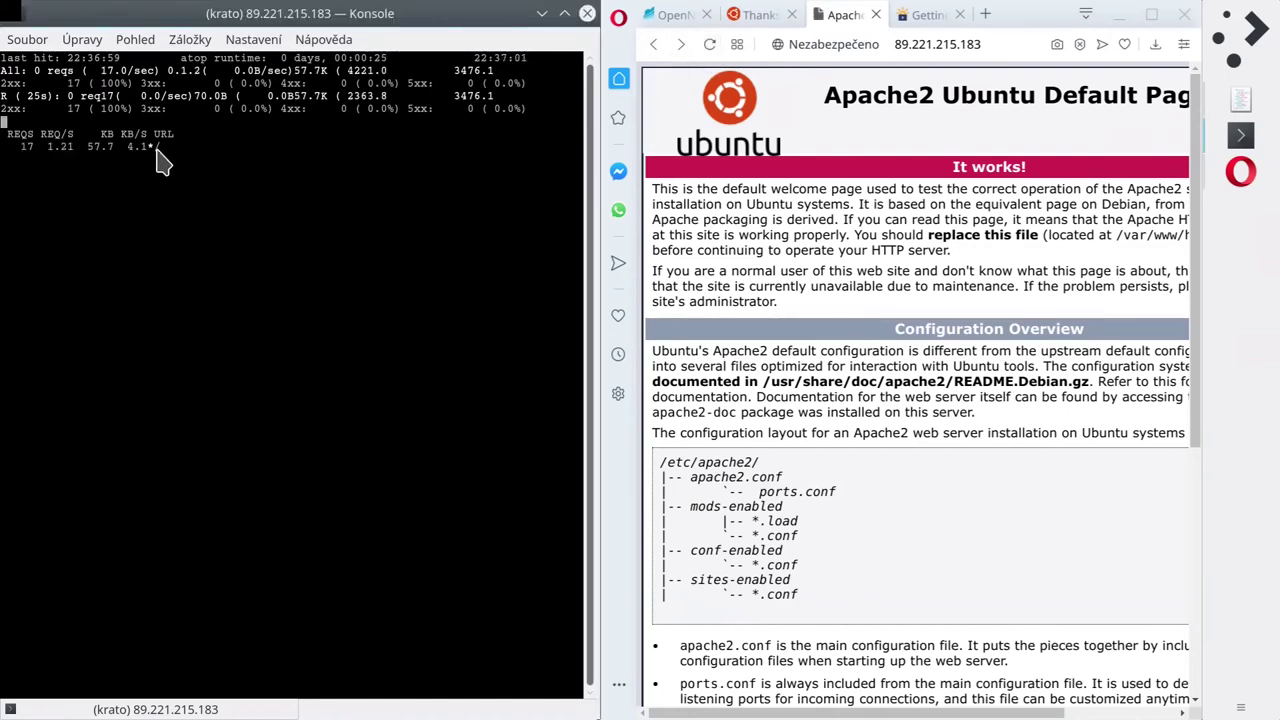
scroll(980, 400, "down", 5)
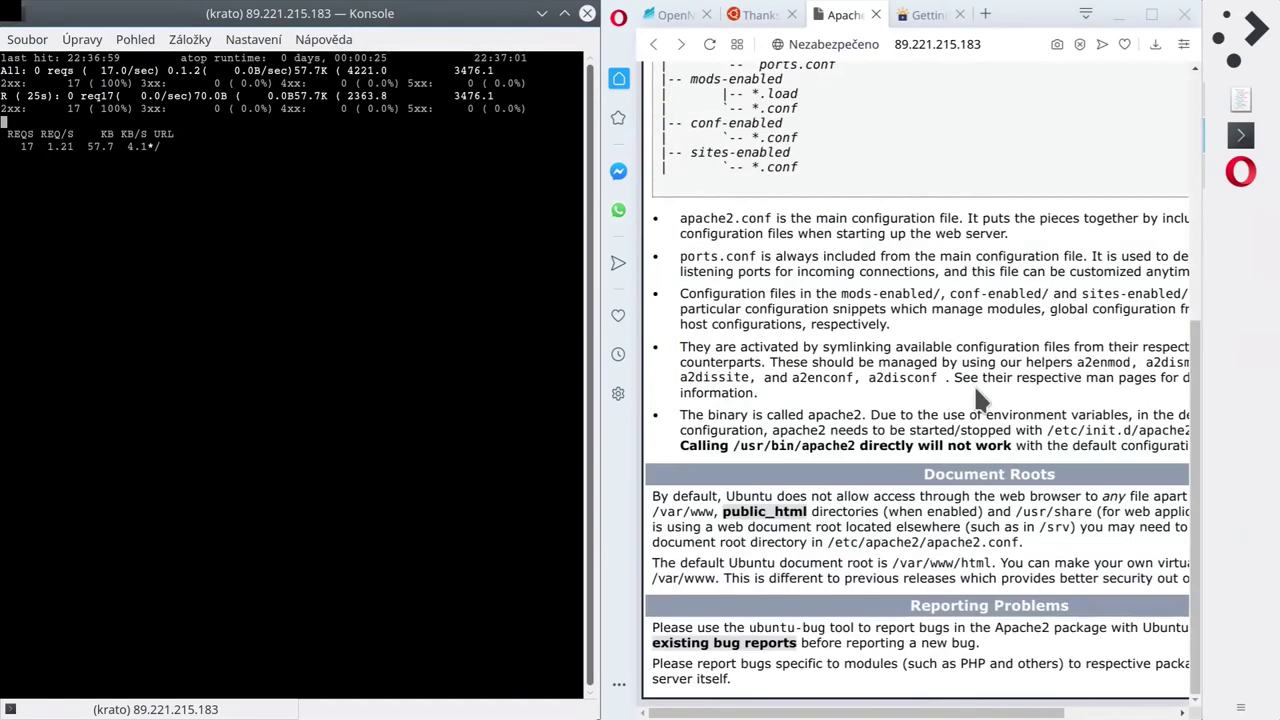
Visit the public_html documentation link, return, and read the /var/www/html/index.html sentence.
left_click(760, 512)
scroll(755, 530, "up", 1)
left_click(752, 560)
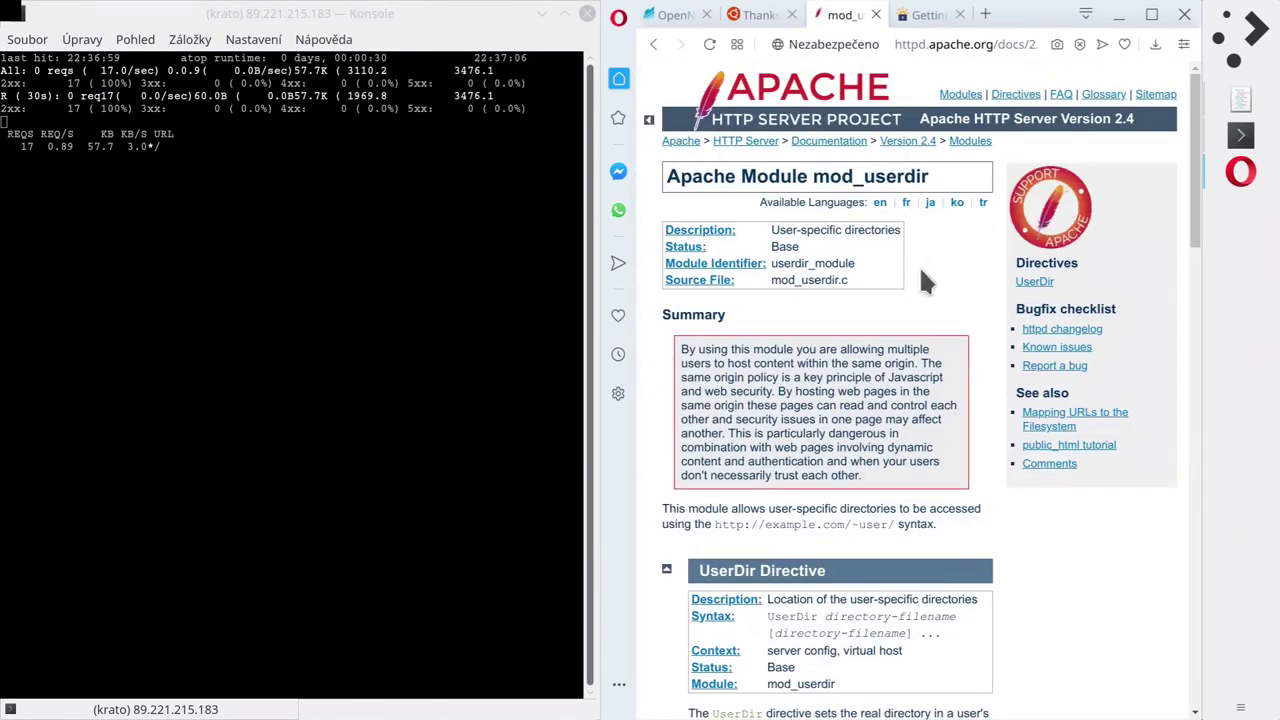
left_click(653, 44)
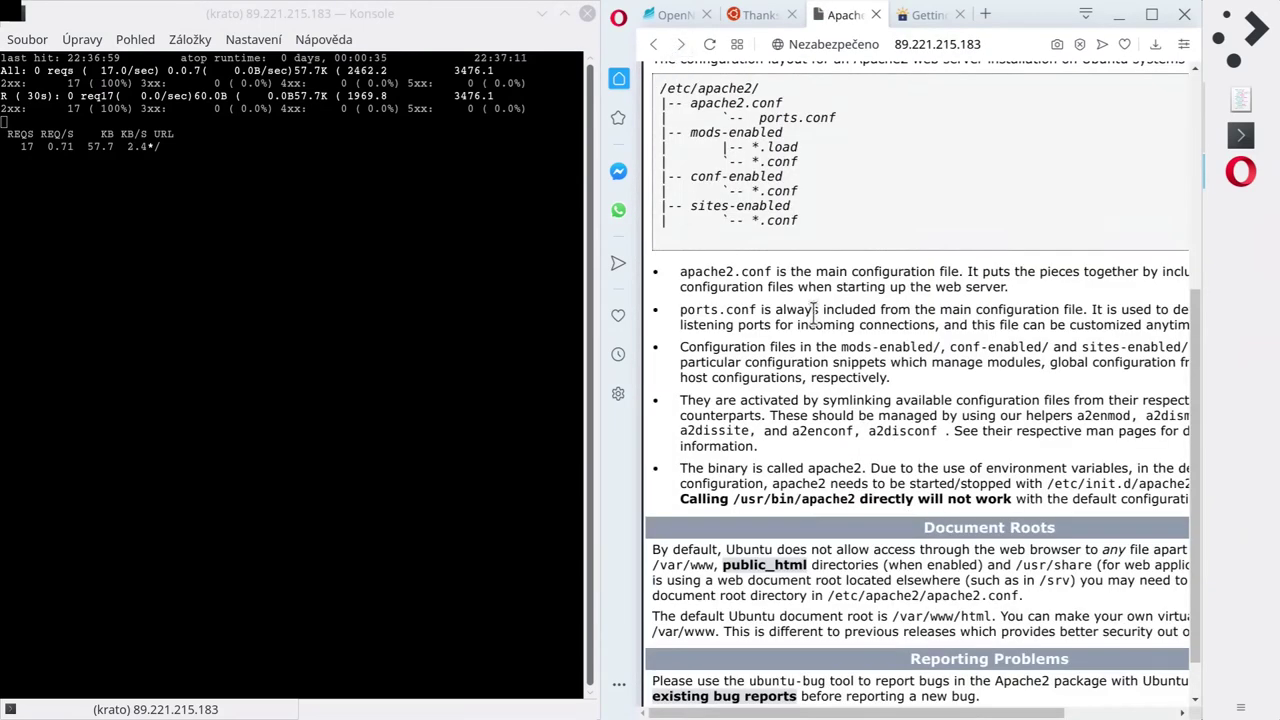
scroll(850, 355, "up", 4)
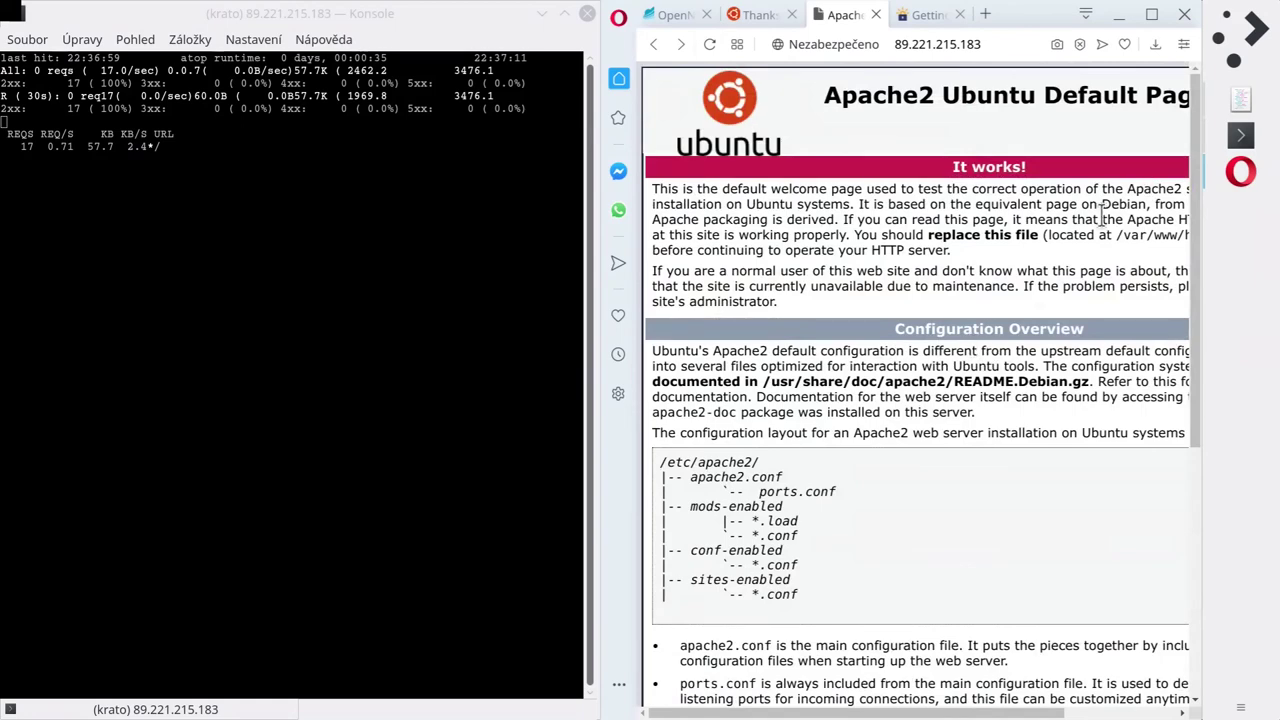
left_click_drag(851, 234, 943, 274)
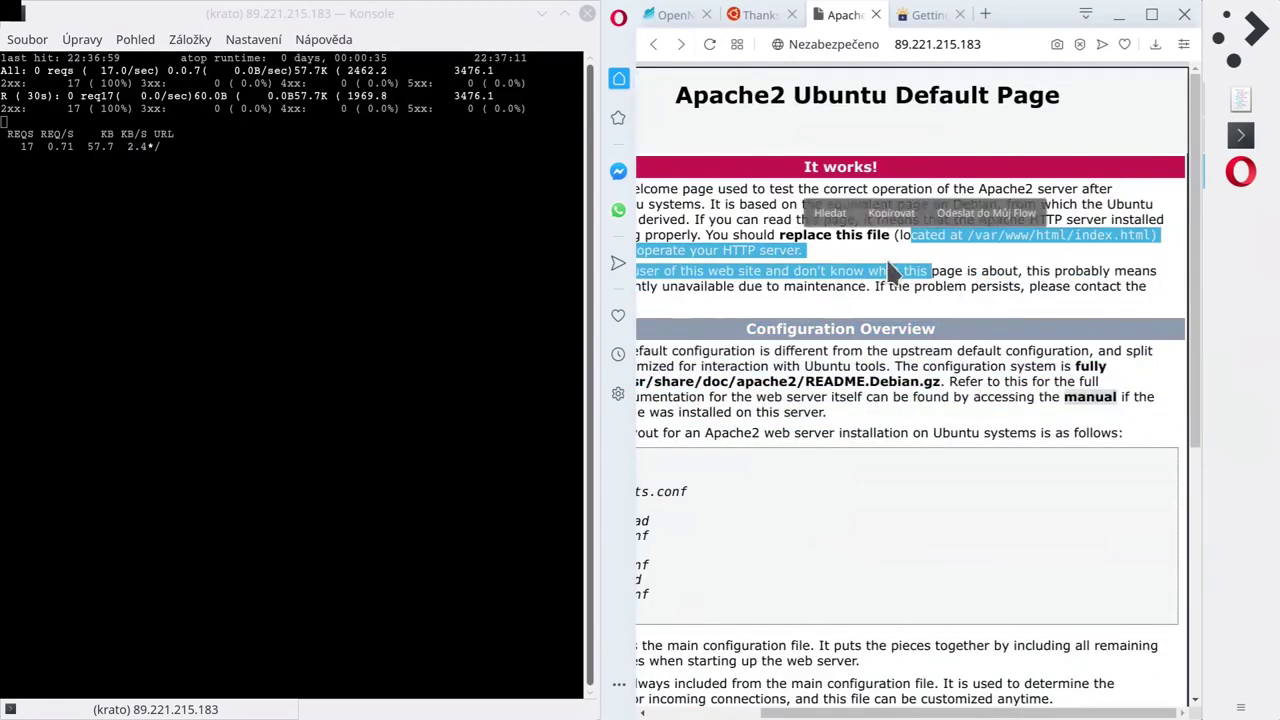
left_click(894, 274)
Review the page text once more, then quit apachetop after 17 logged requests.
left_click(178, 164)
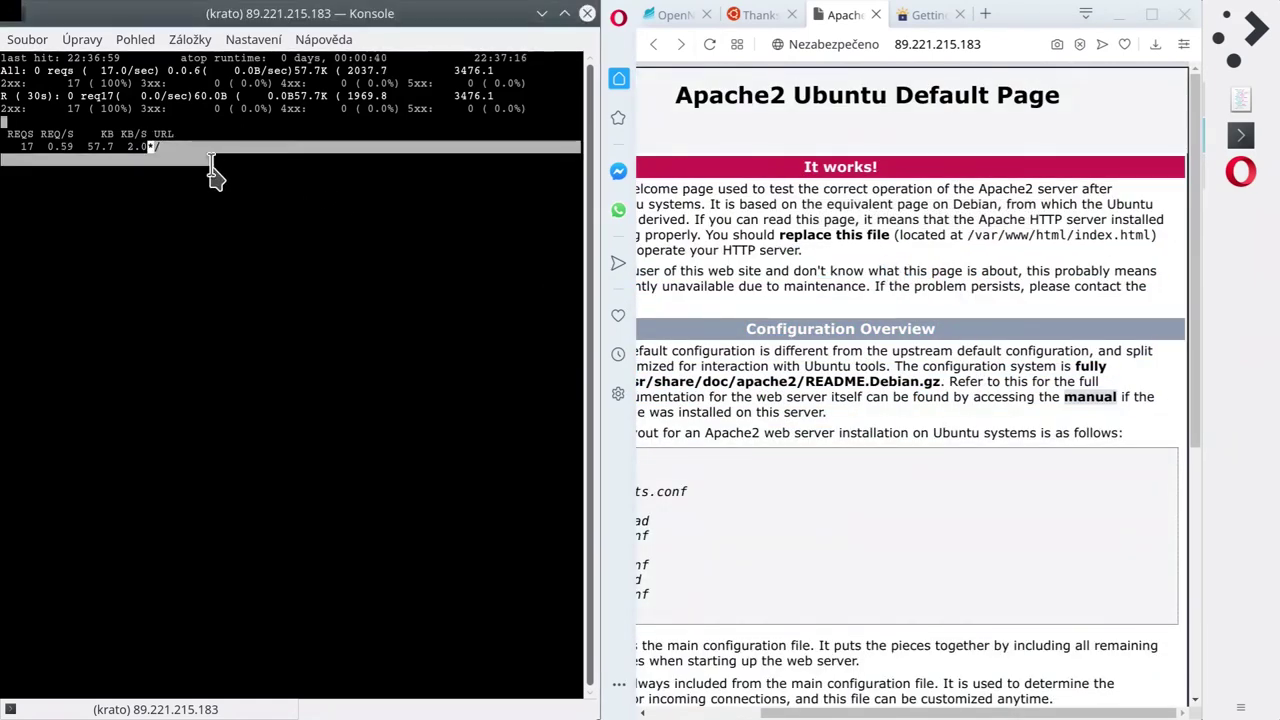
left_click_drag(900, 412, 884, 380)
left_click(896, 392)
left_click(346, 366)
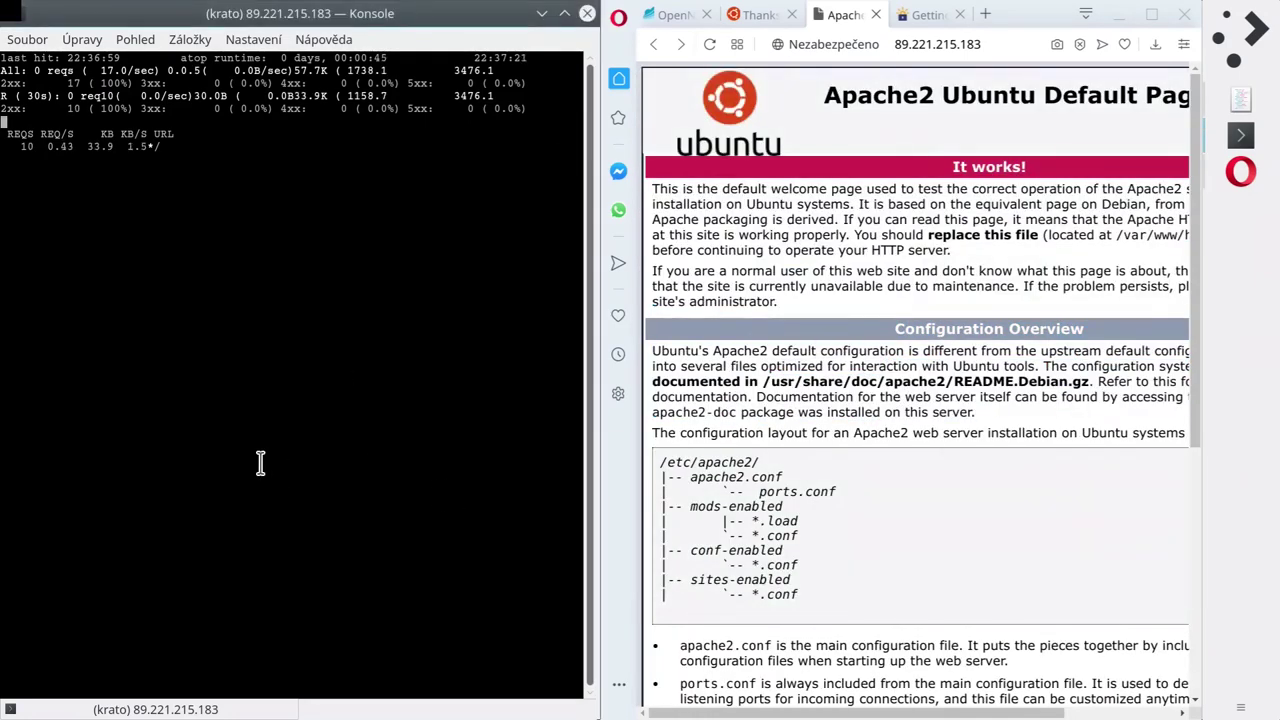
key("q")
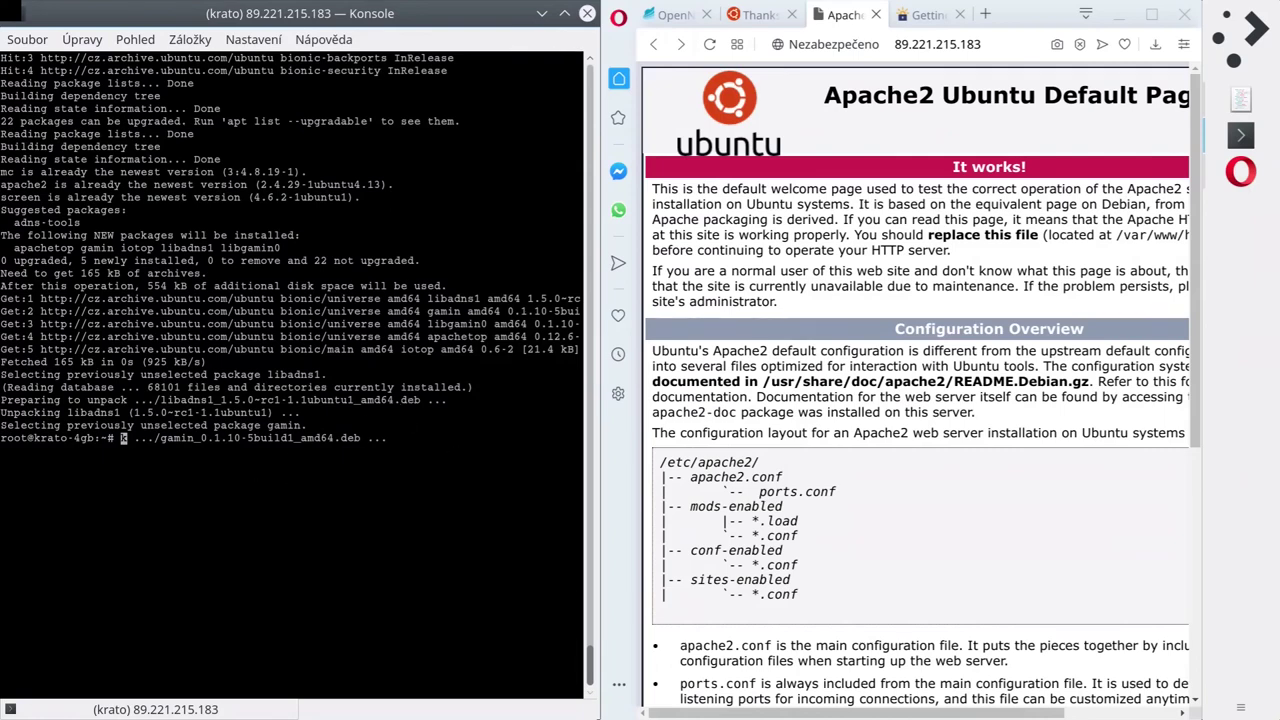
Launch Midnight Commander and open /var/www/html in the right panel.
type("mc")
key("Return")
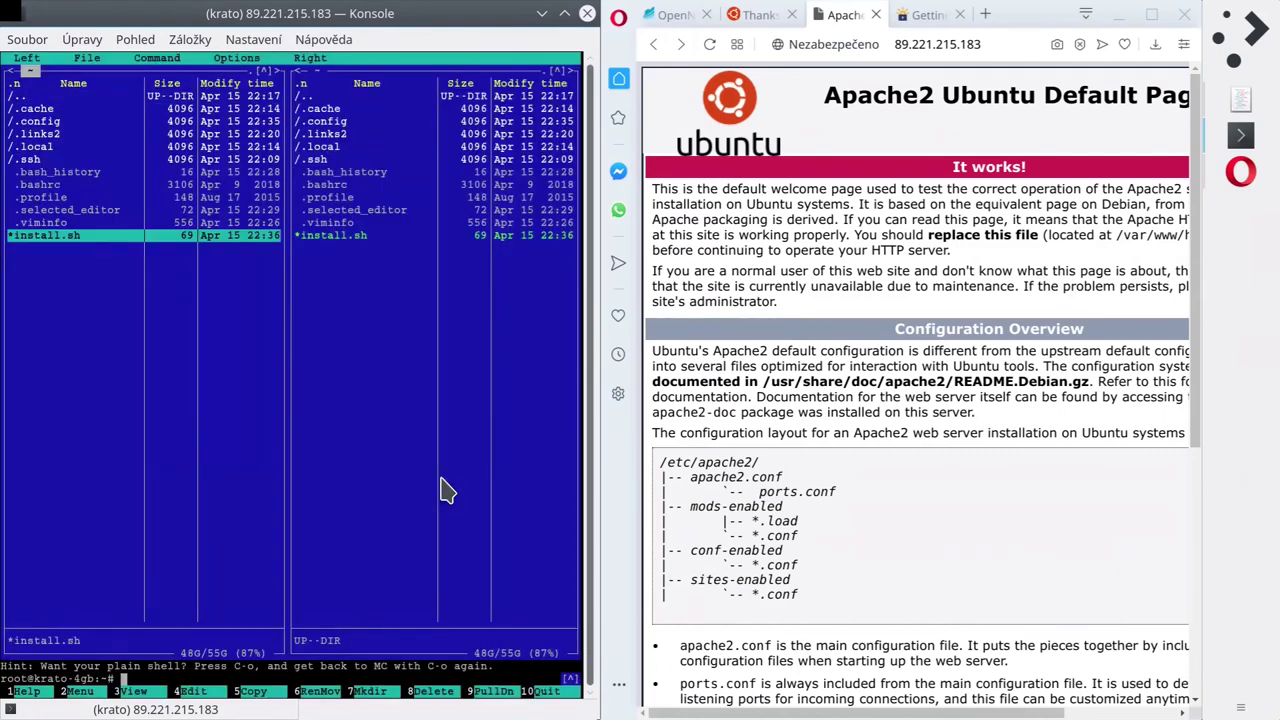
key("Tab")
key("Return")
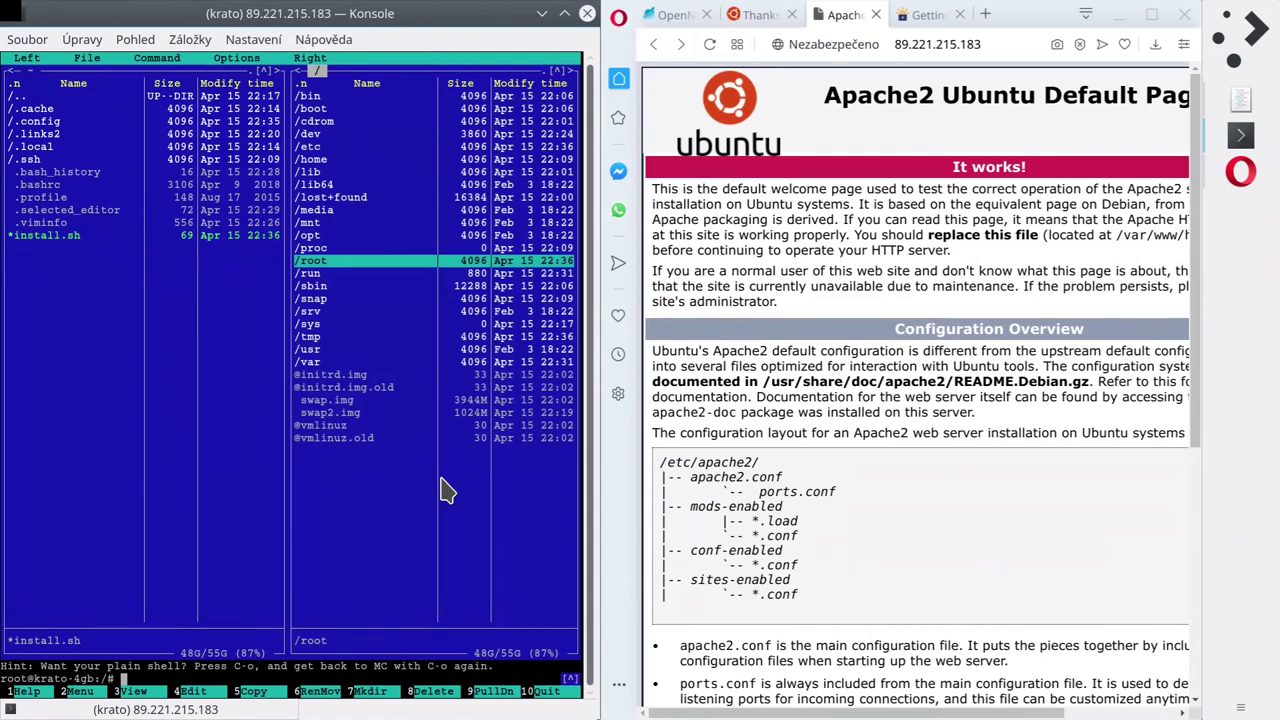
key("Down")
key("Down")
key("Down")
key("Down")
key("Down")
key("Down")
key("Down")
key("Down")
key("Return")
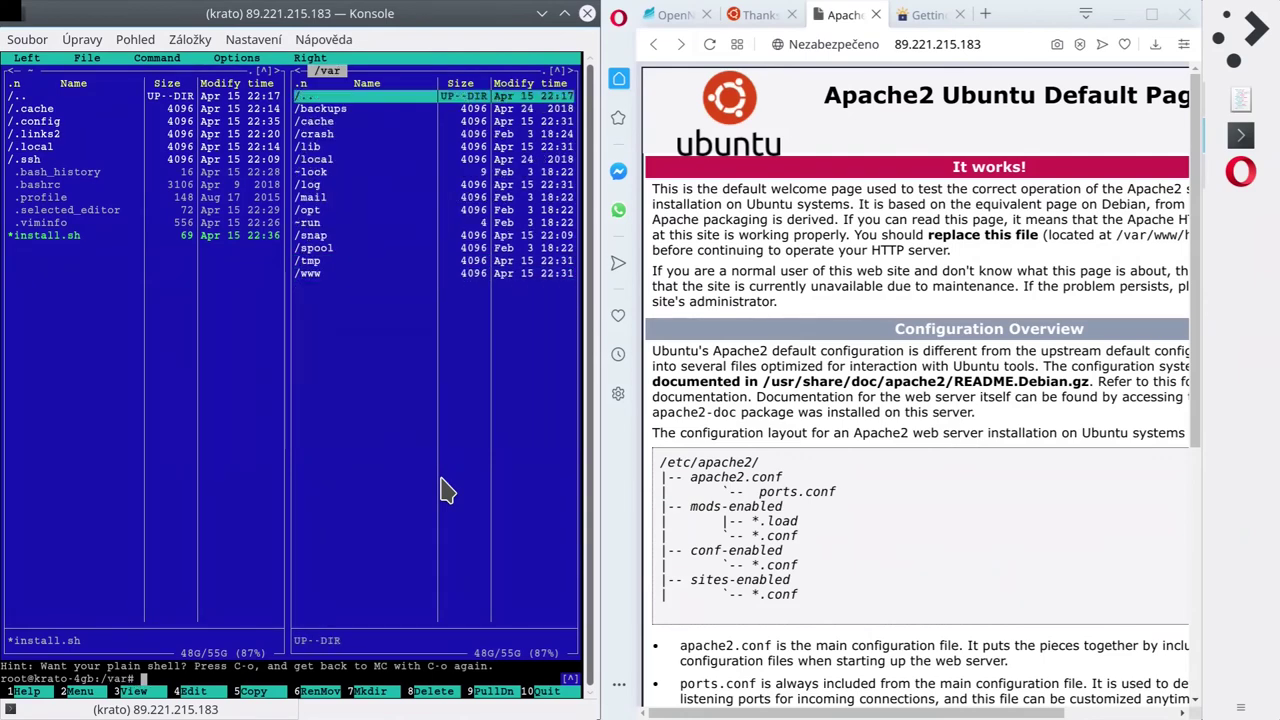
key("Down")
key("Down")
key("Down")
key("Down")
key("Down")
key("Down")
key("Down")
key("Down")
key("Down")
key("Down")
key("Down")
key("Down")
key("Down")
key("Down")
key("Return")
key("Down")
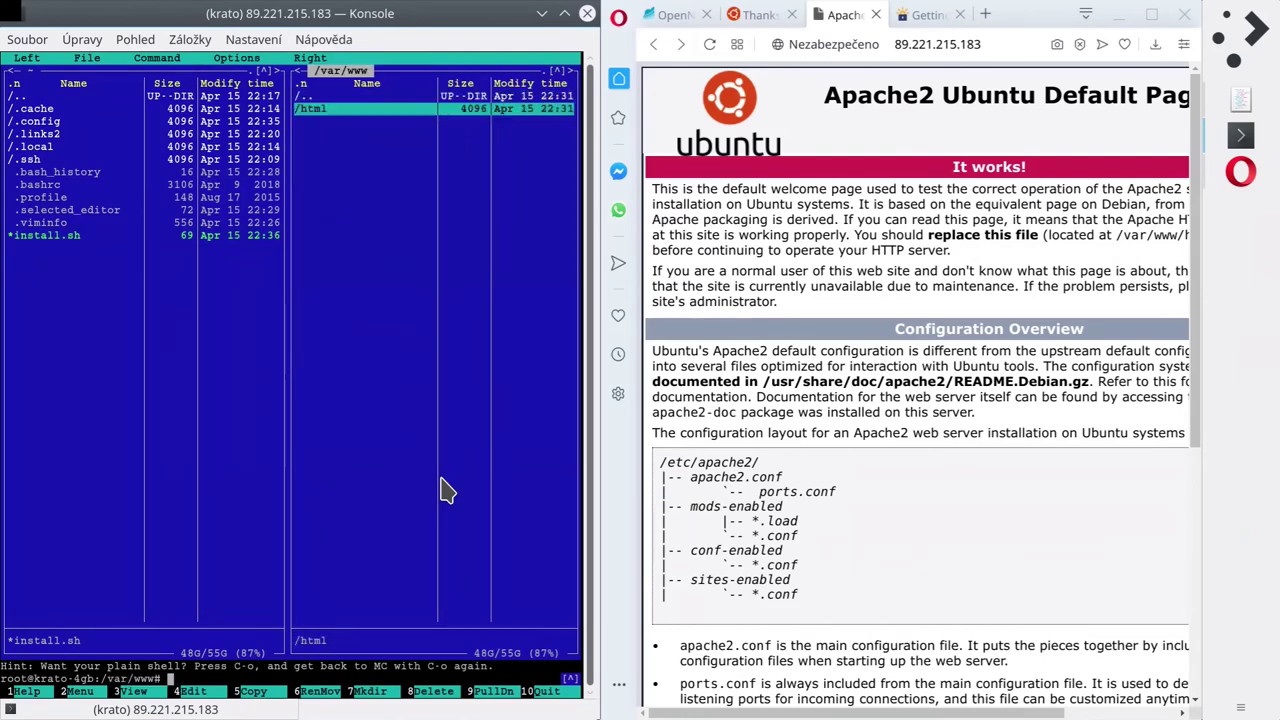
key("Return")
Copy install.sh from root's home folder into /var/www/html with F5.
key("Down")
key("Tab")
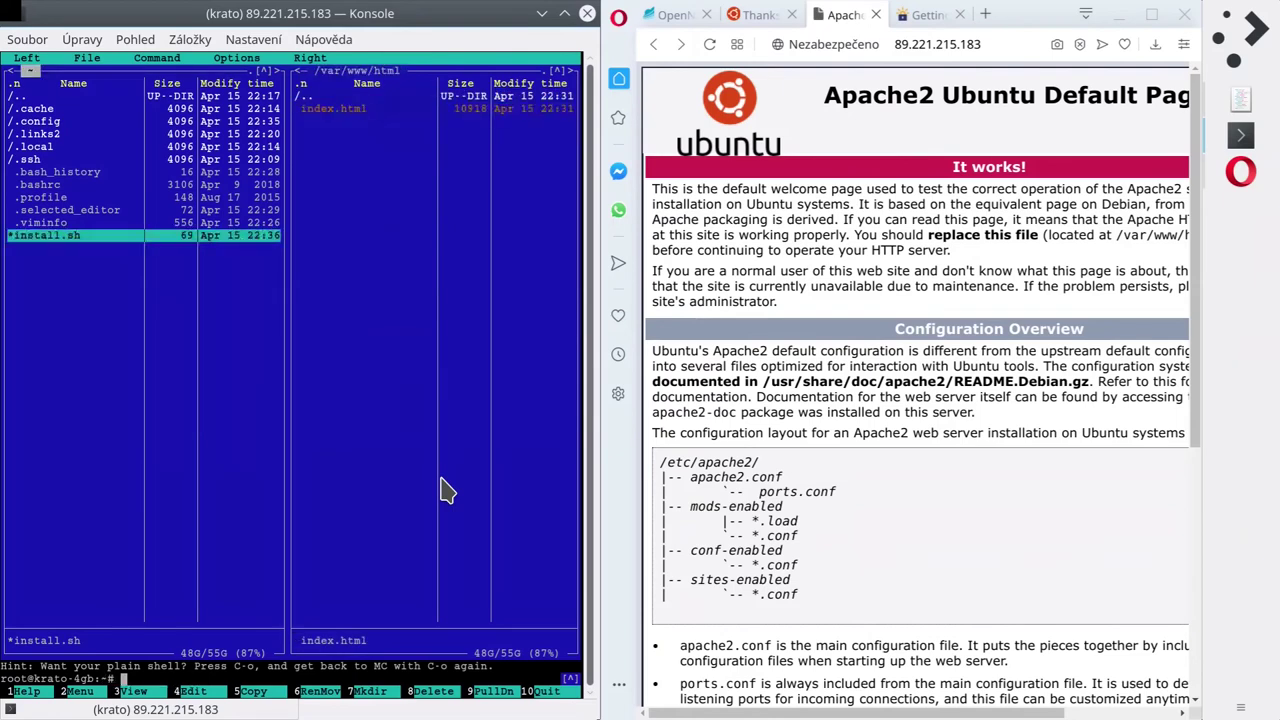
key("F5")
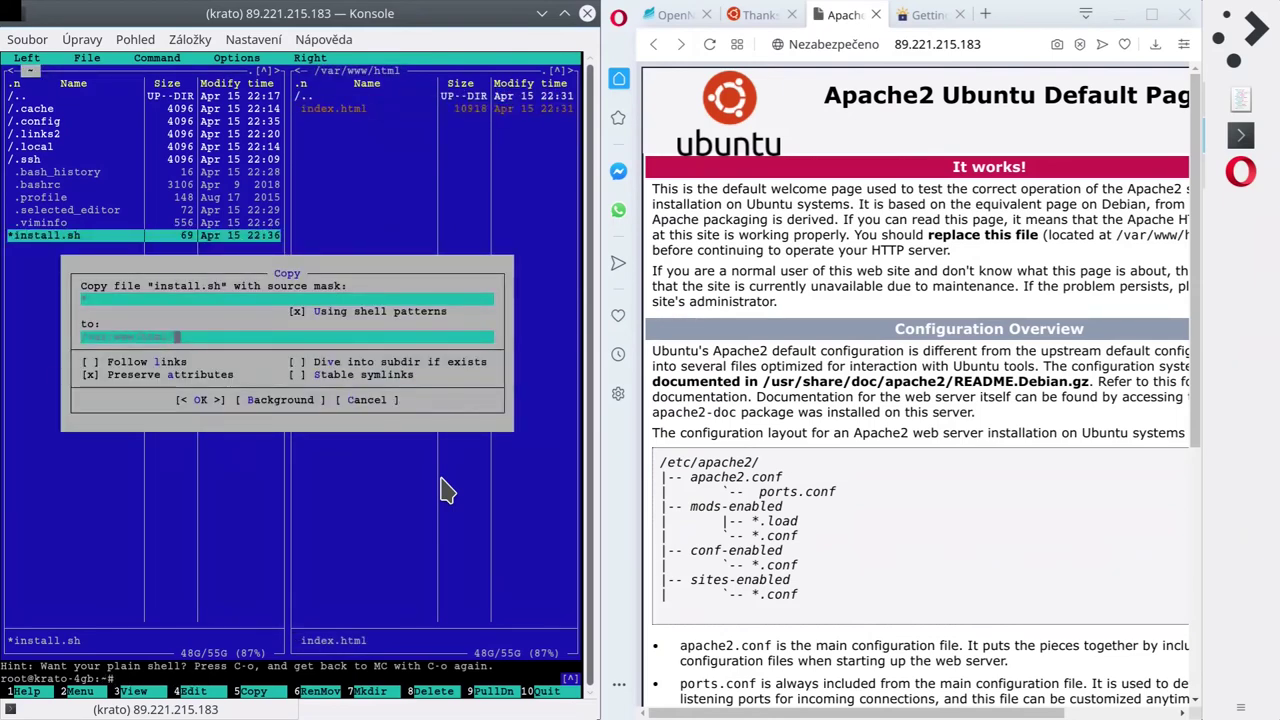
key("Return")
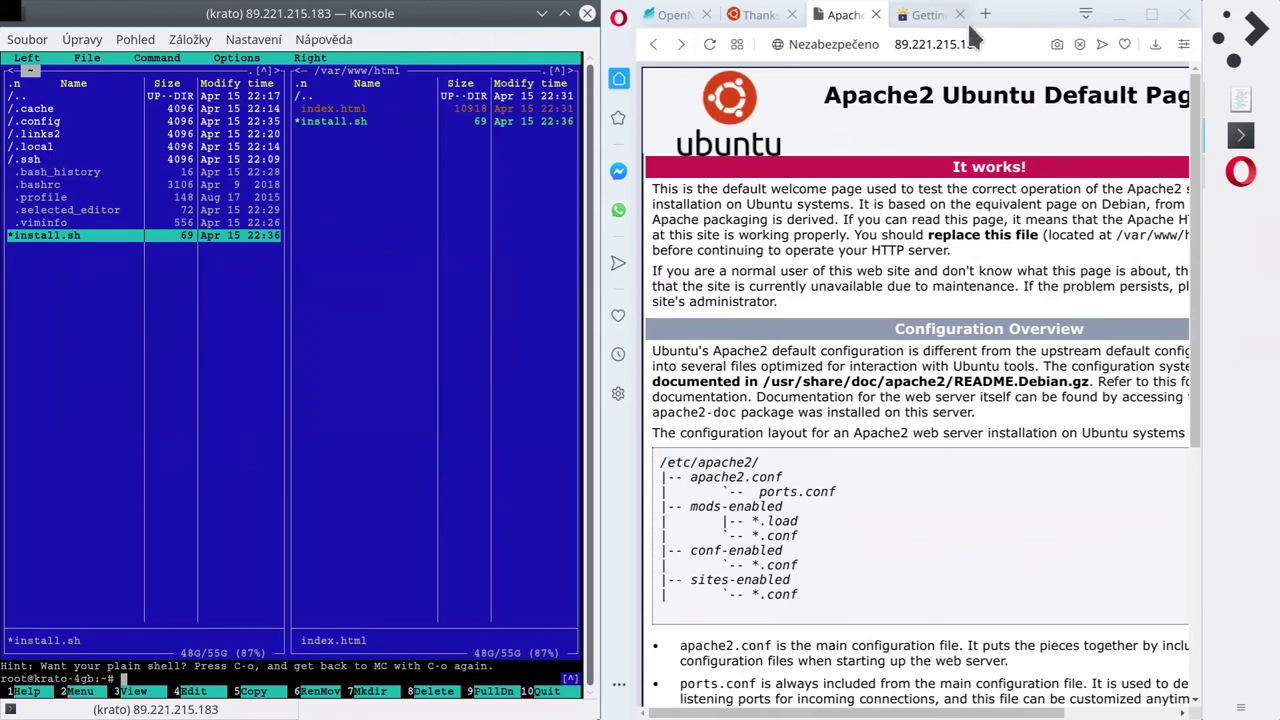
Load 89.221.215.183/install.sh in Opera and check its iotop and apachetop install lines.
left_click(1005, 50)
left_click(1001, 42)
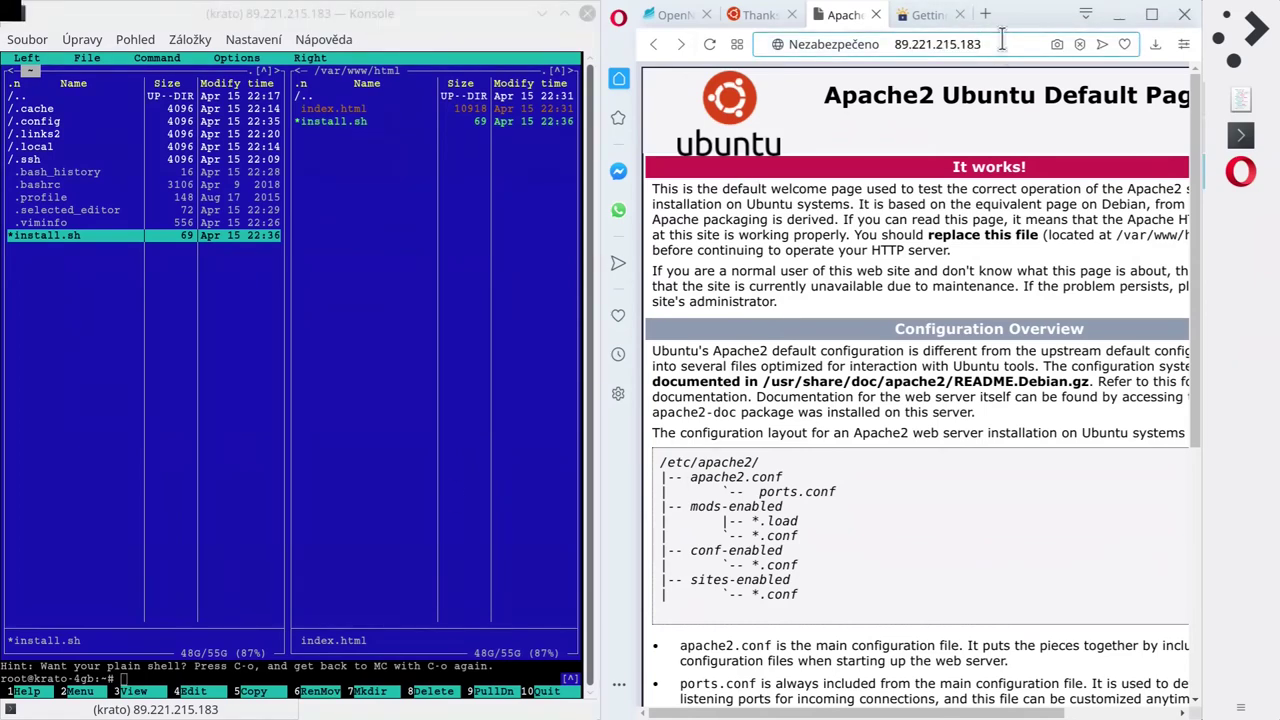
type("/")
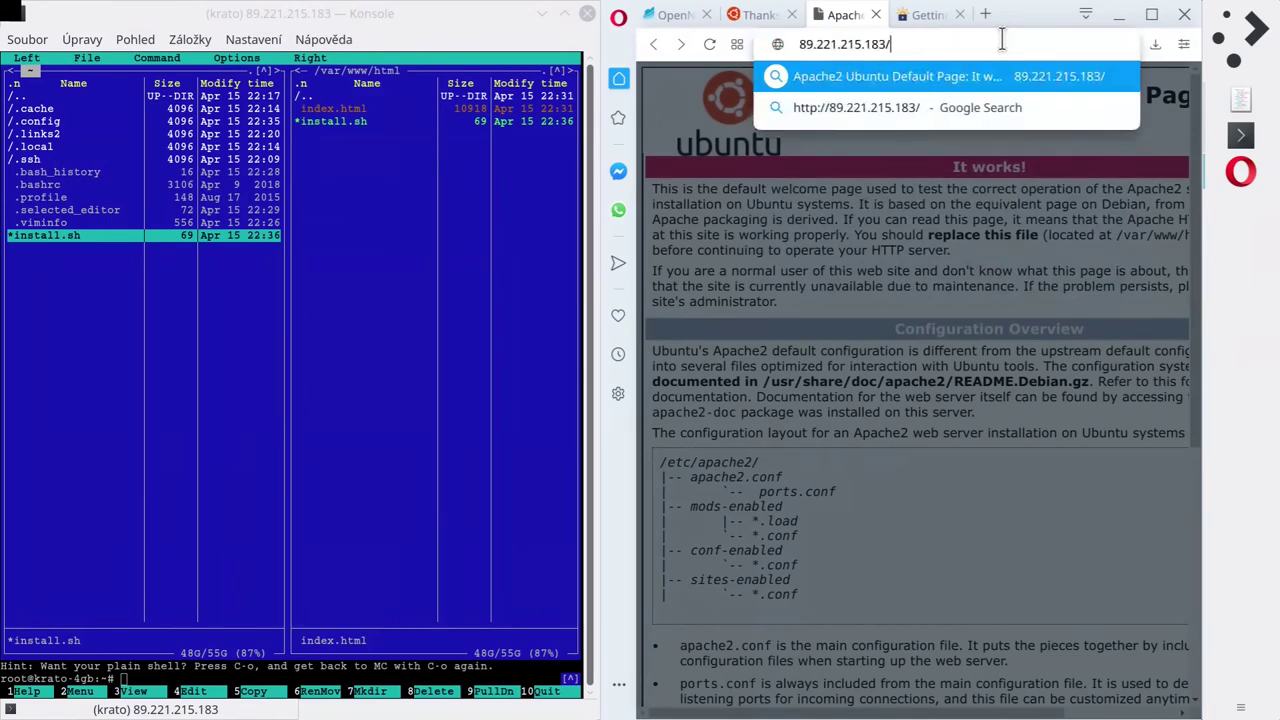
type("install.sh")
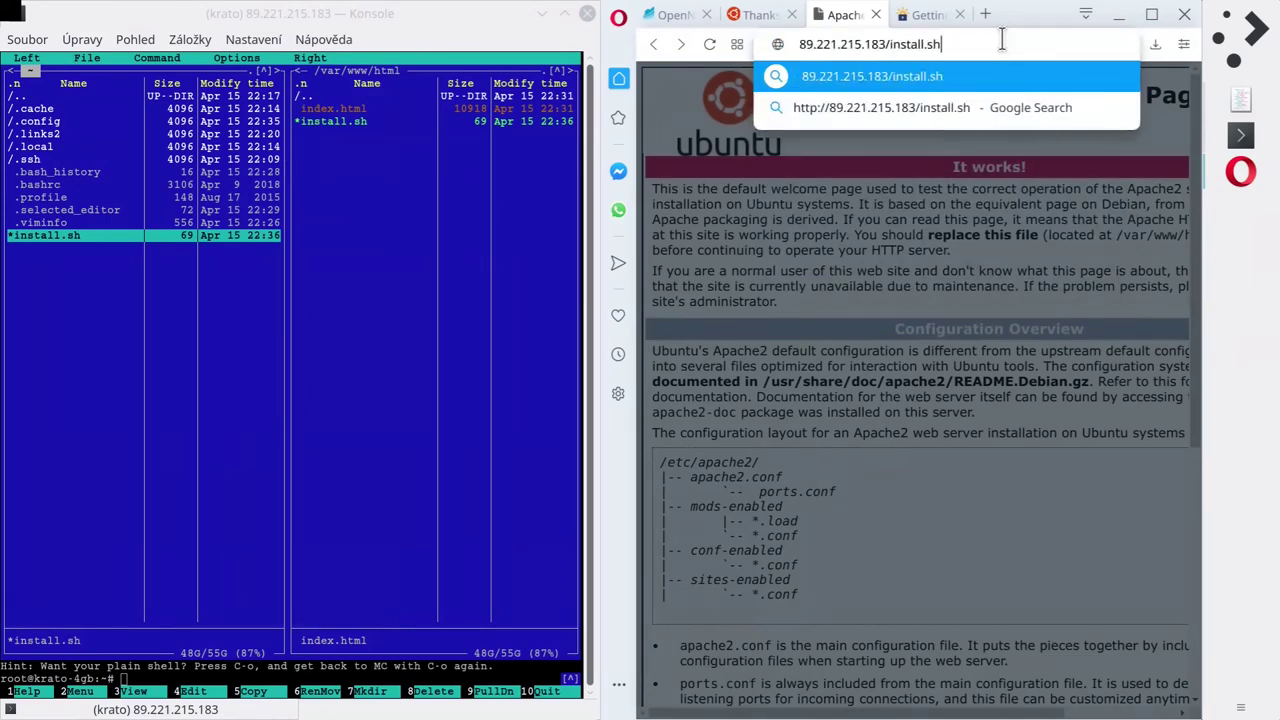
key("Return")
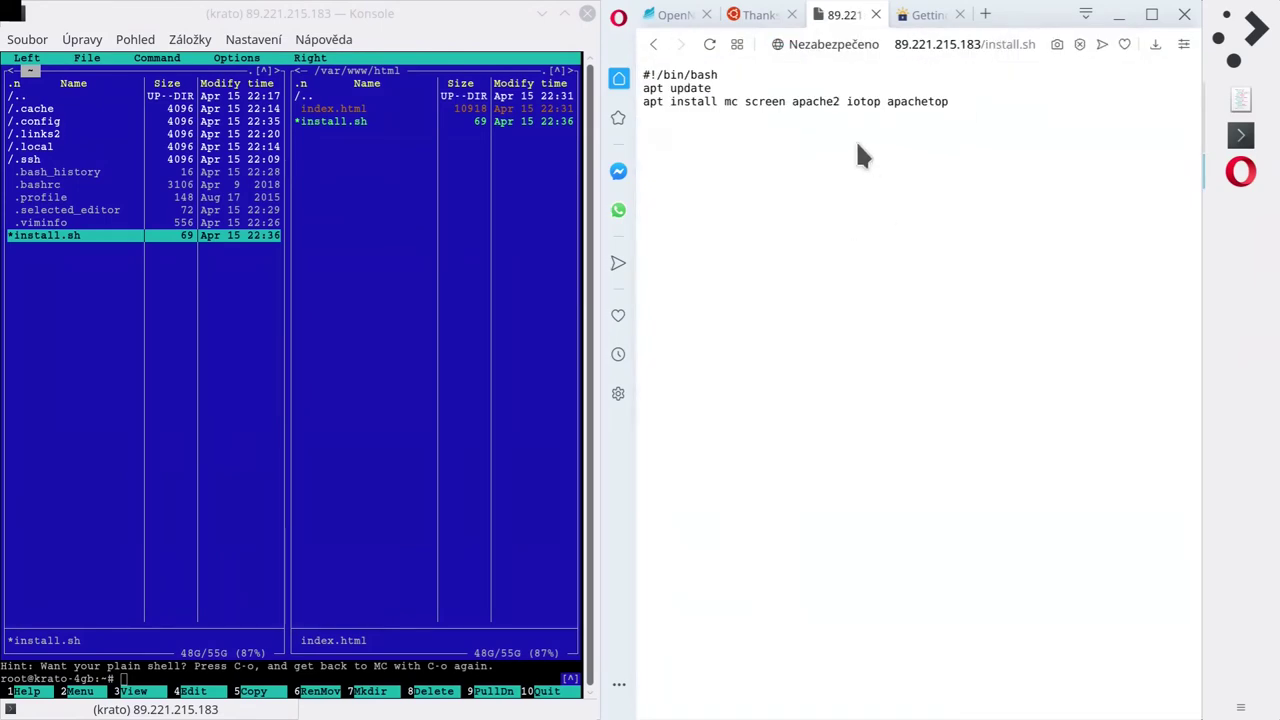
left_click_drag(846, 101, 983, 200)
left_click(983, 200)
Copy the install.sh web address, then return to Midnight Commander in Konsole.
left_click(900, 46)
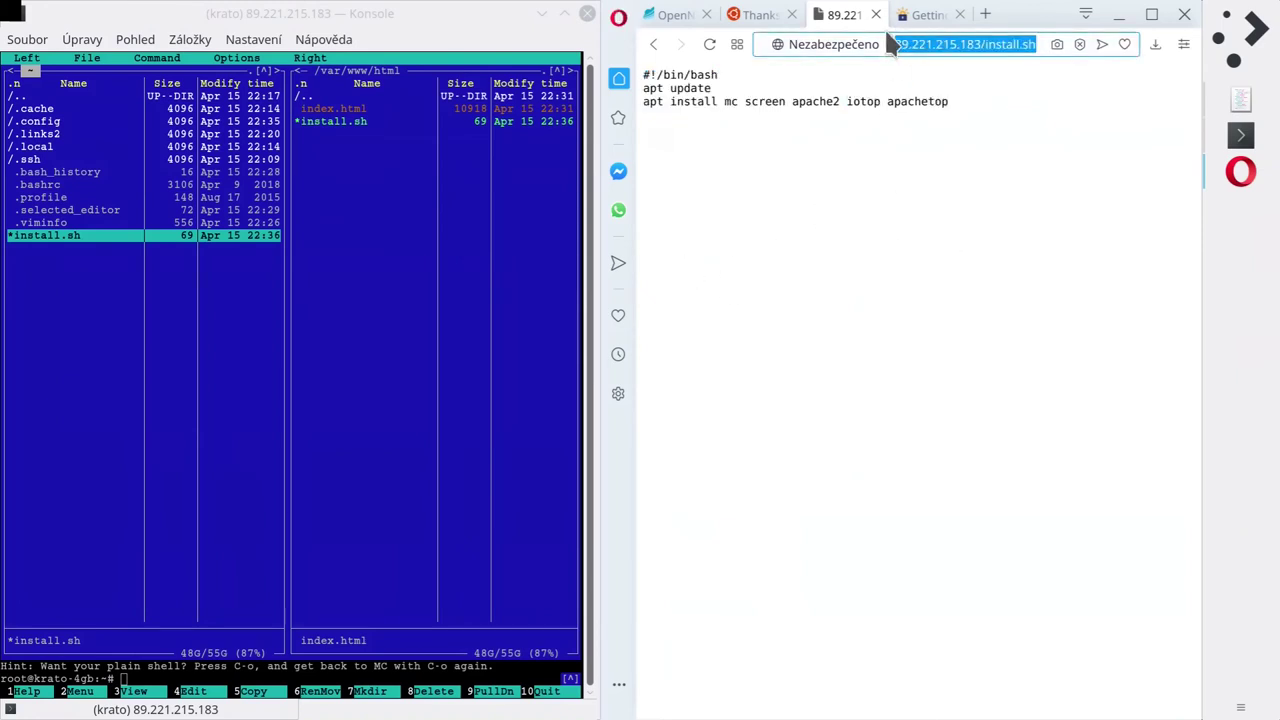
right_click(929, 41)
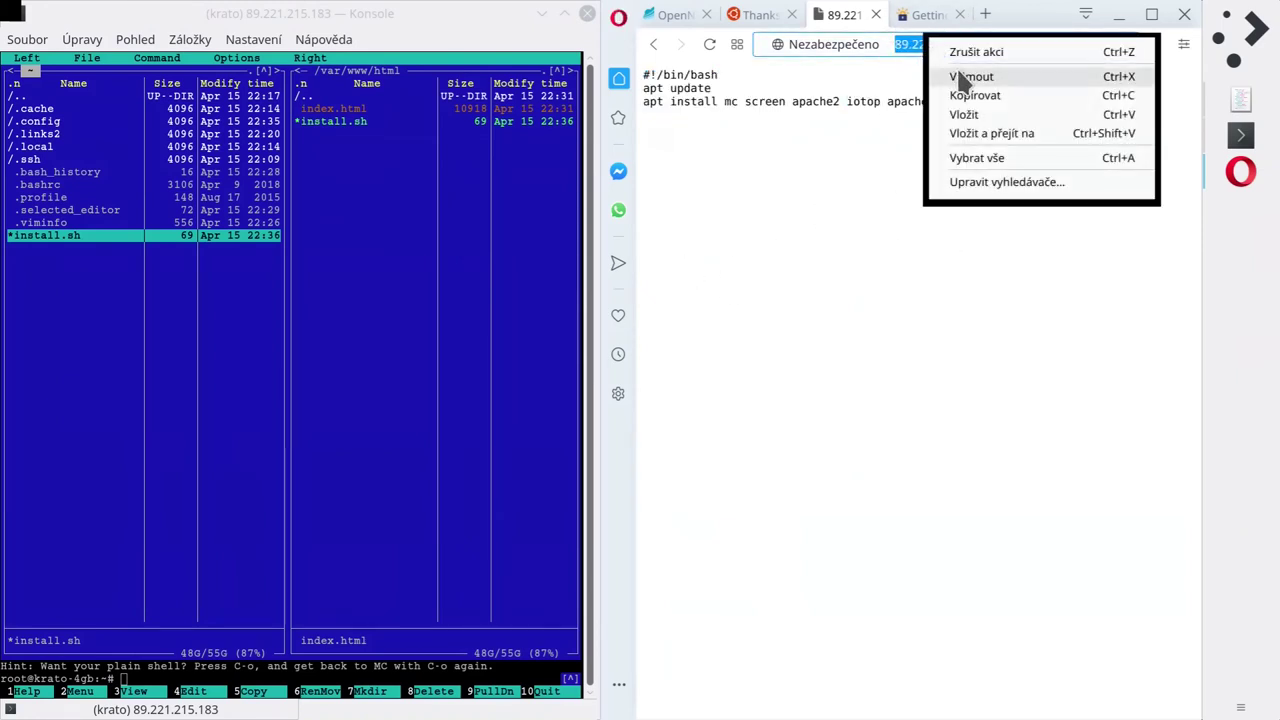
left_click(955, 95)
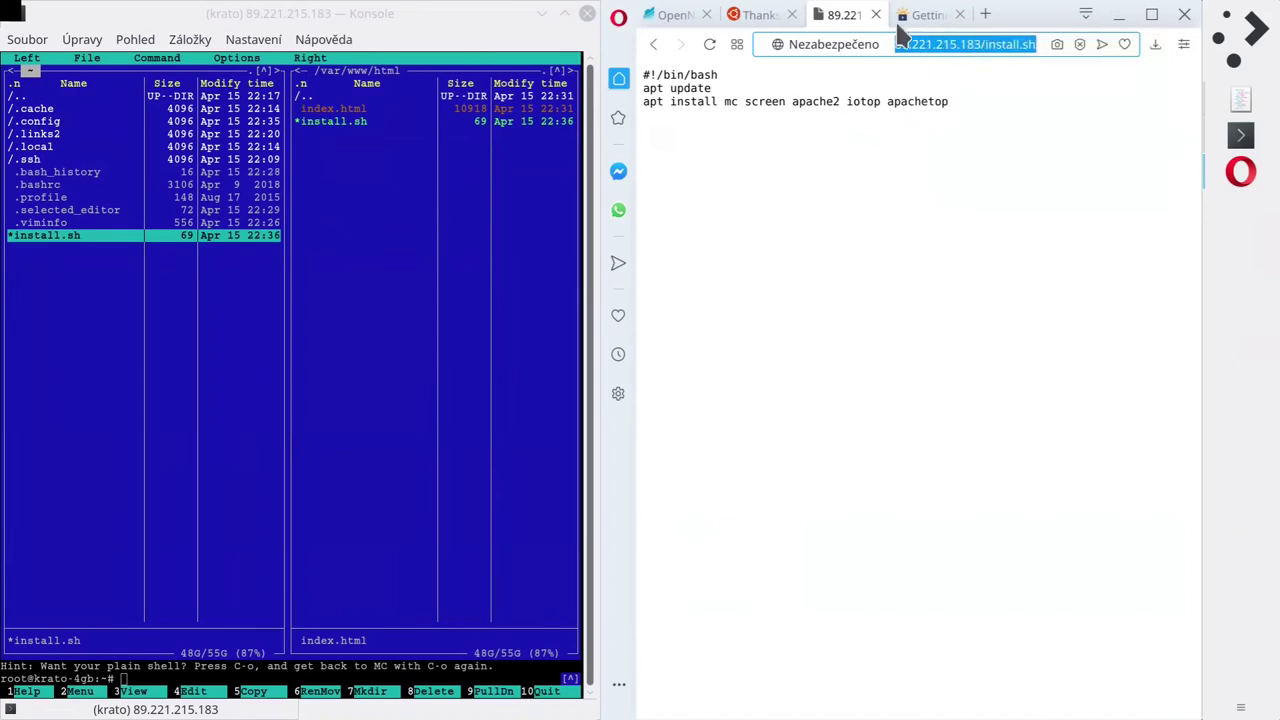
left_click(975, 46)
mouse_move(975, 46)
left_mouse_down()
mouse_move(825, 50)
mouse_move(960, 46)
left_mouse_up()
left_click(955, 248)
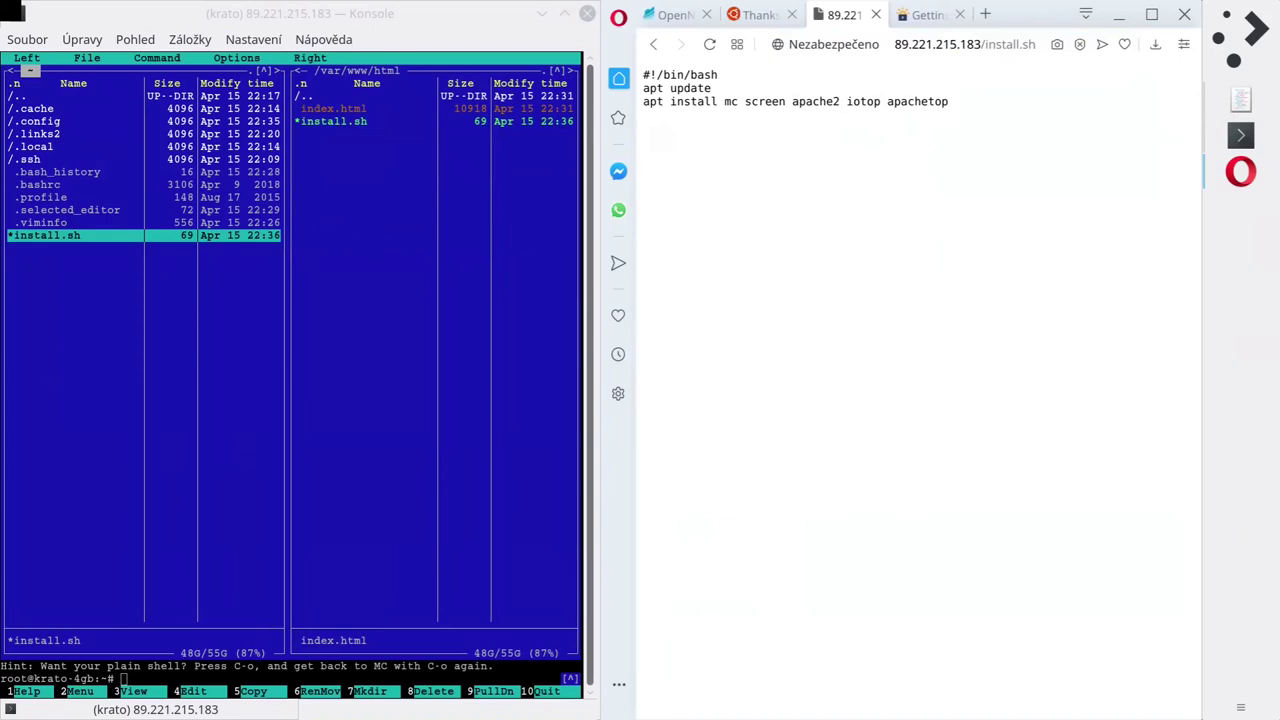
left_click(967, 46)
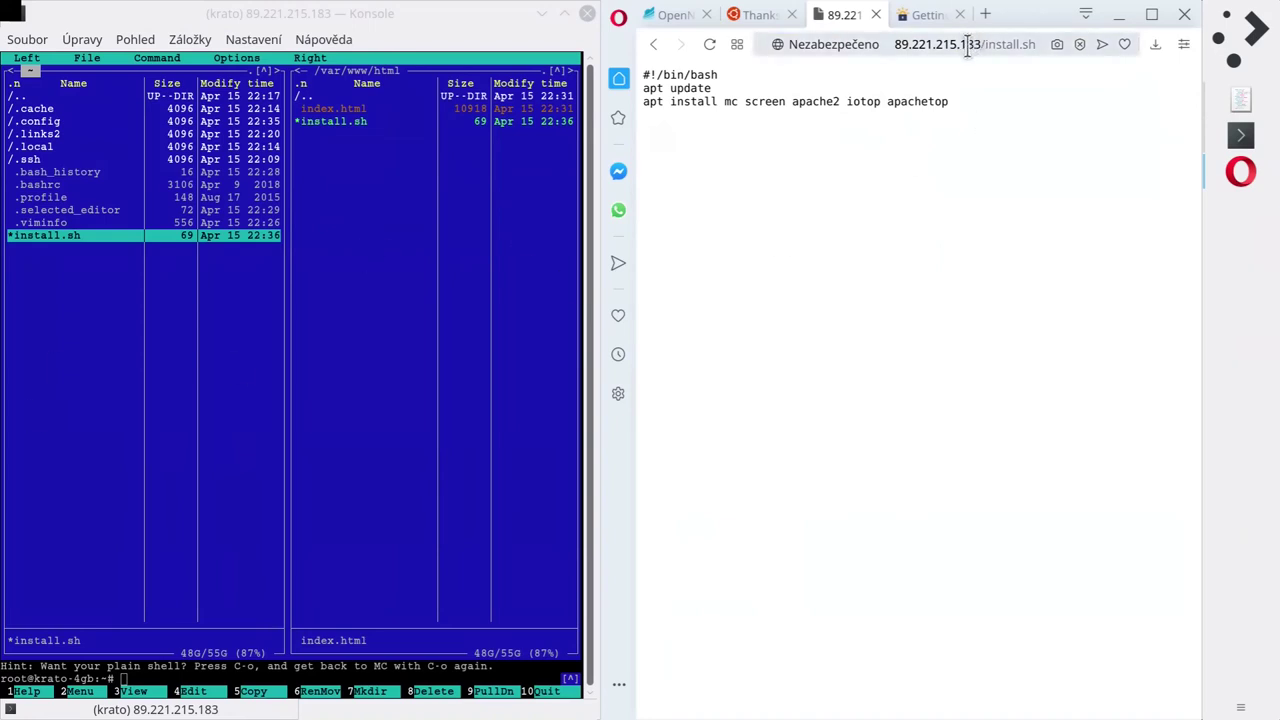
left_click(140, 332)
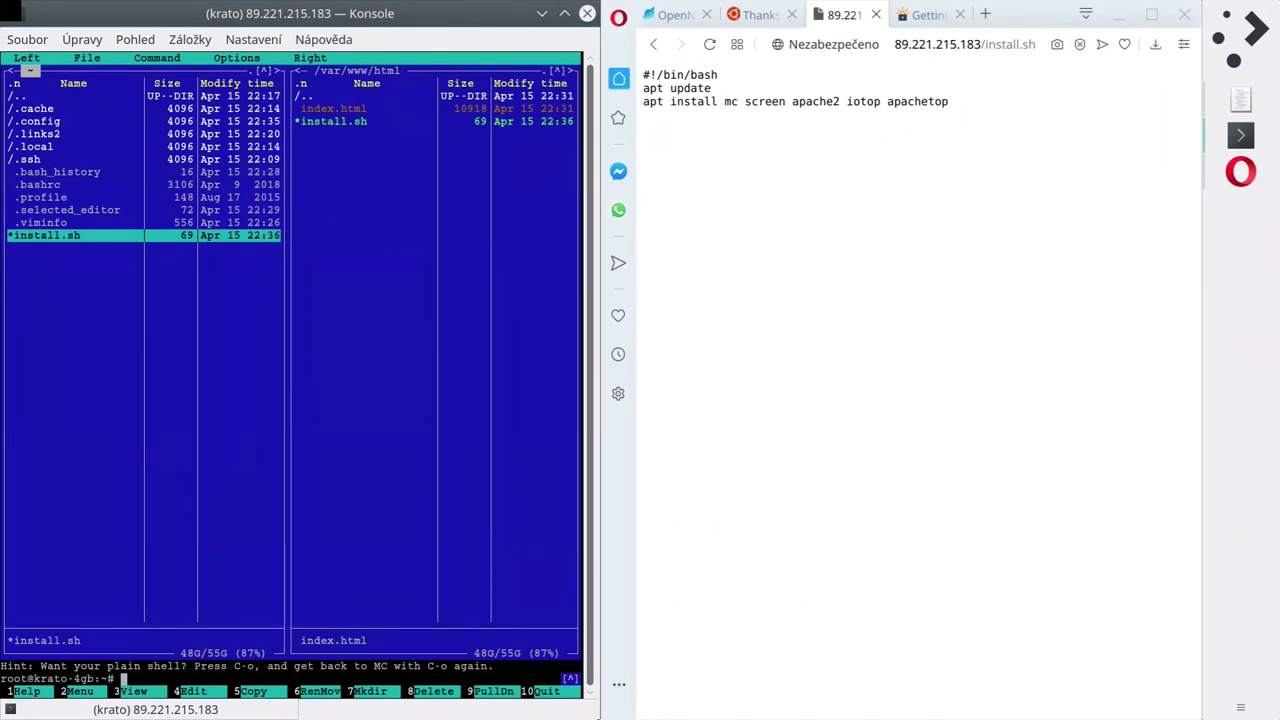
key("Home")
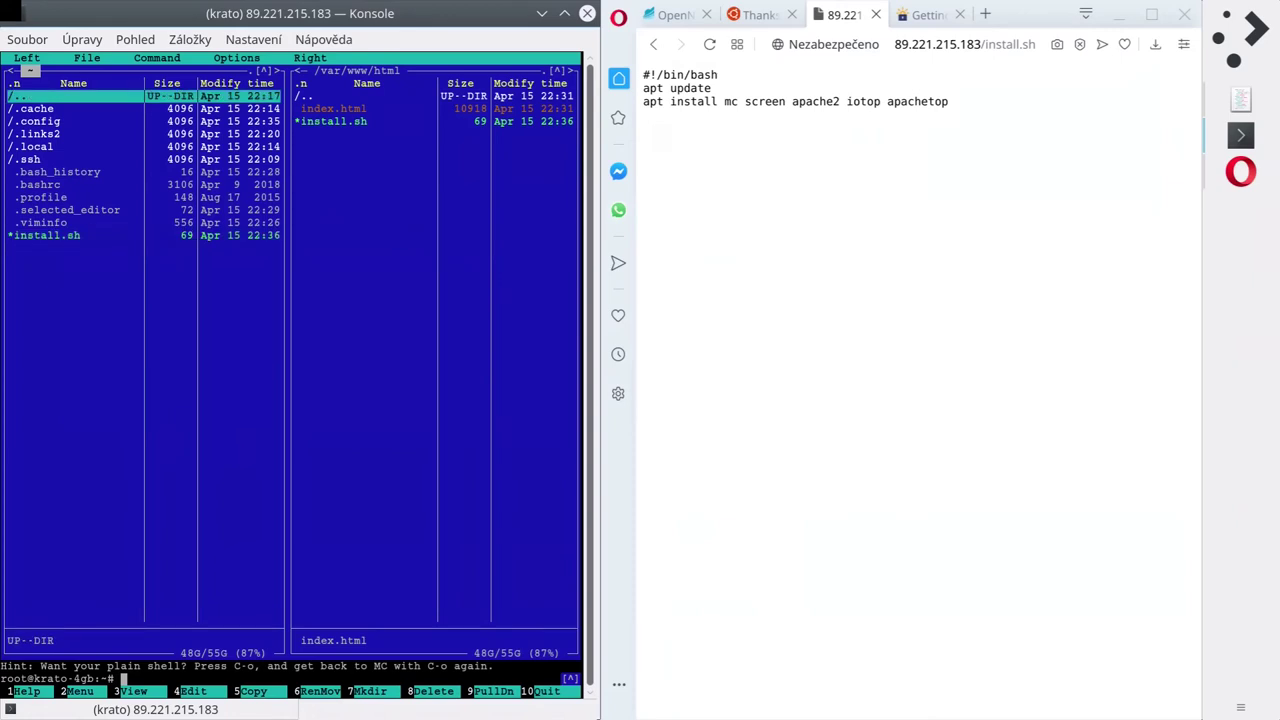
Leave mc, change to /tmp, and confirm install.sh isn't there yet with ls.
key("ctrl+o")
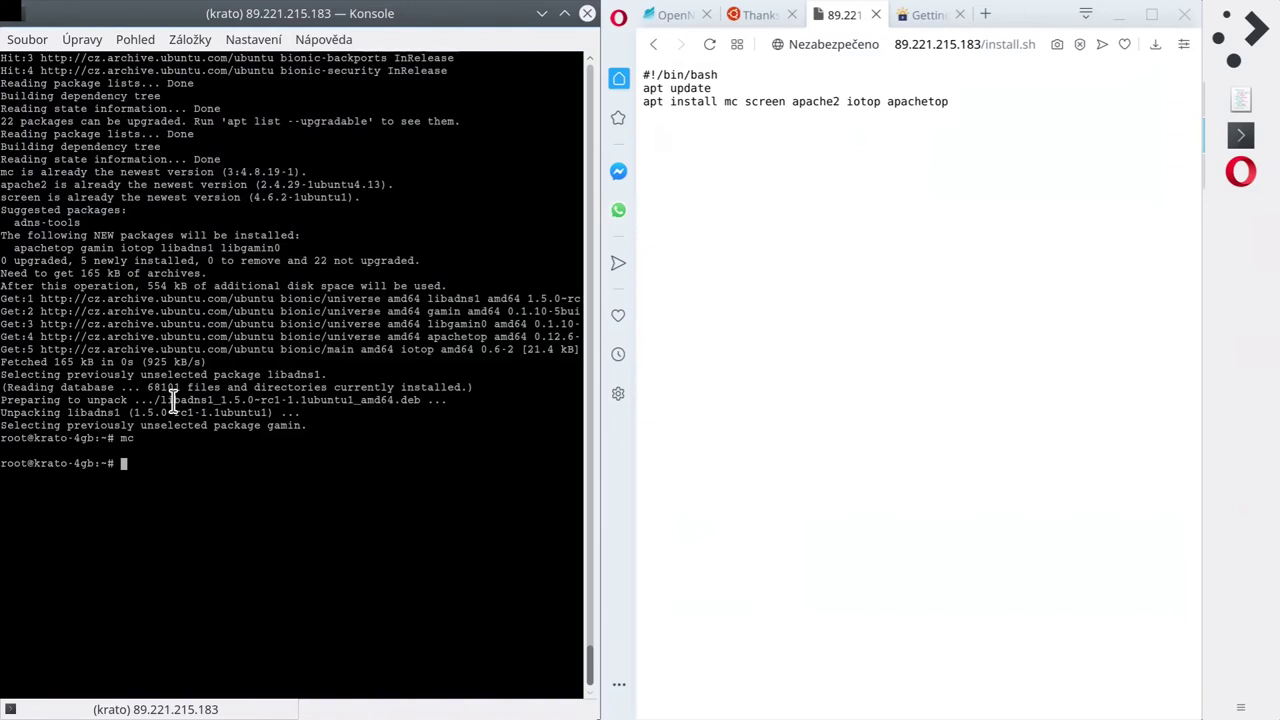
type("cd /tmp")
key("Return")
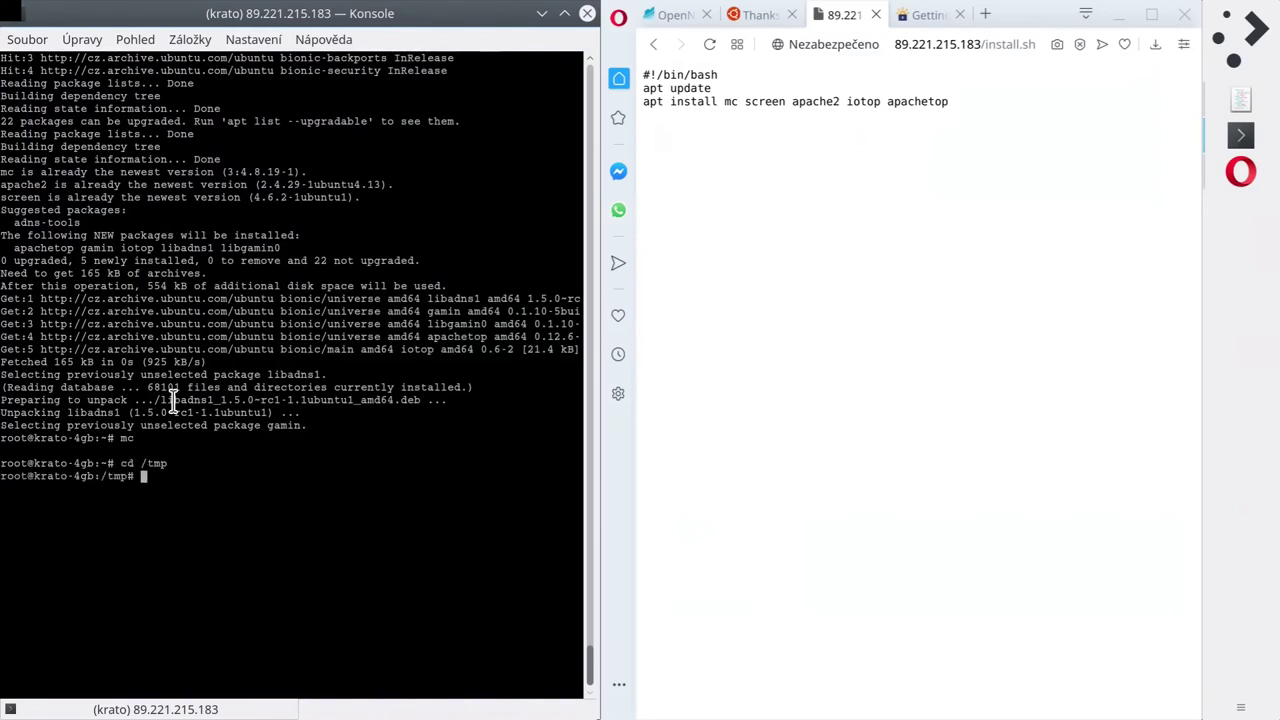
type("wget")
key("ctrl+c")
type("ls -lh")
key("Return")
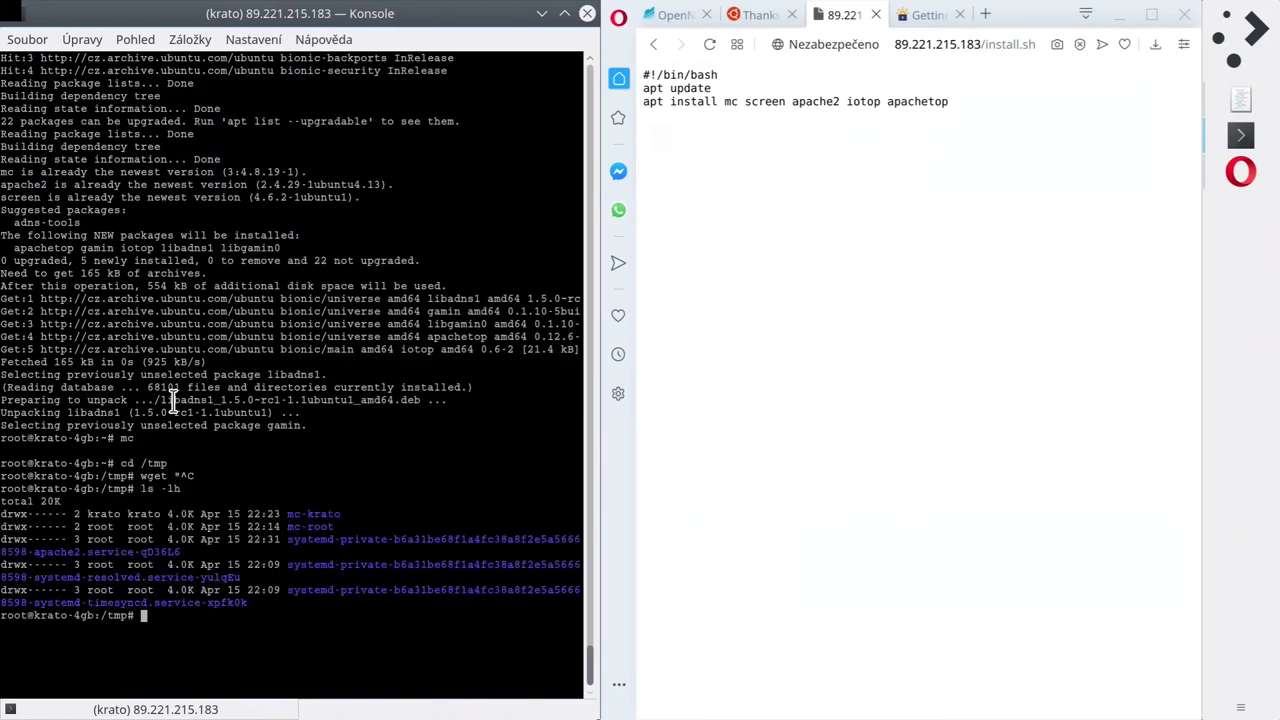
type("ls install.sh")
key("Return")
Run wget on the pasted install.sh address to download it into /tmp.
type("wget ")
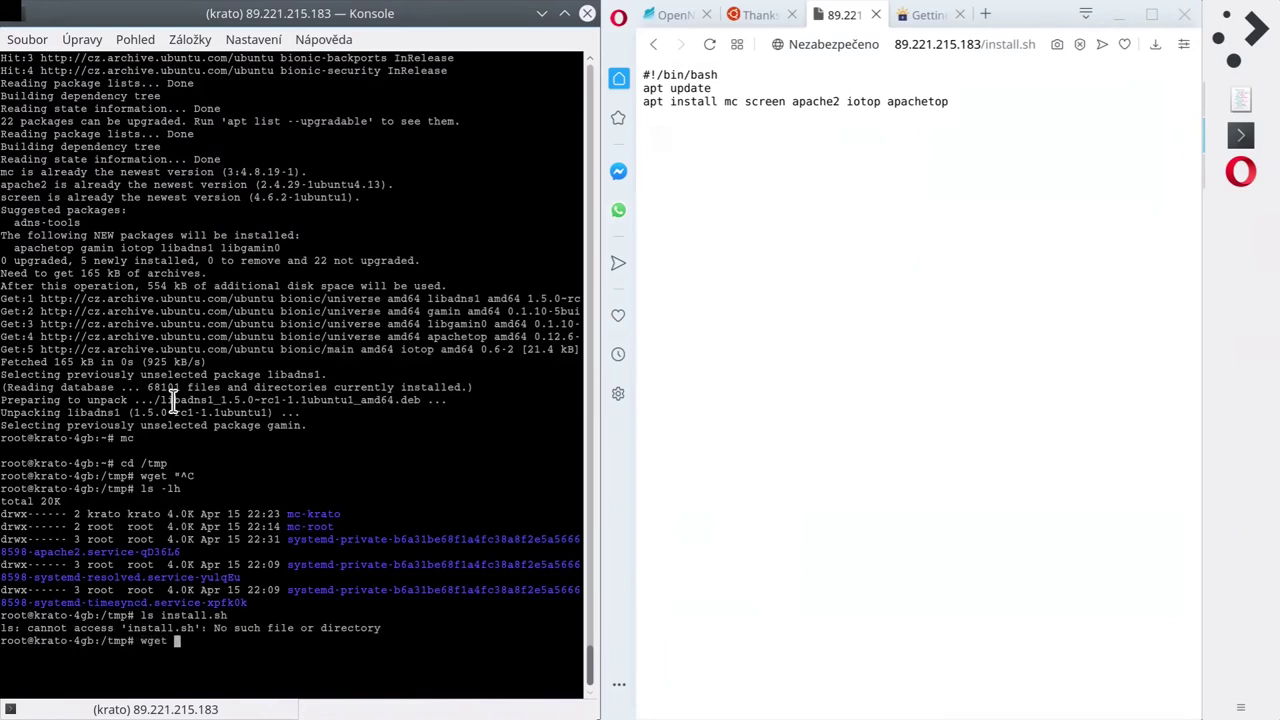
type("\"")
key("ctrl+shift+v")
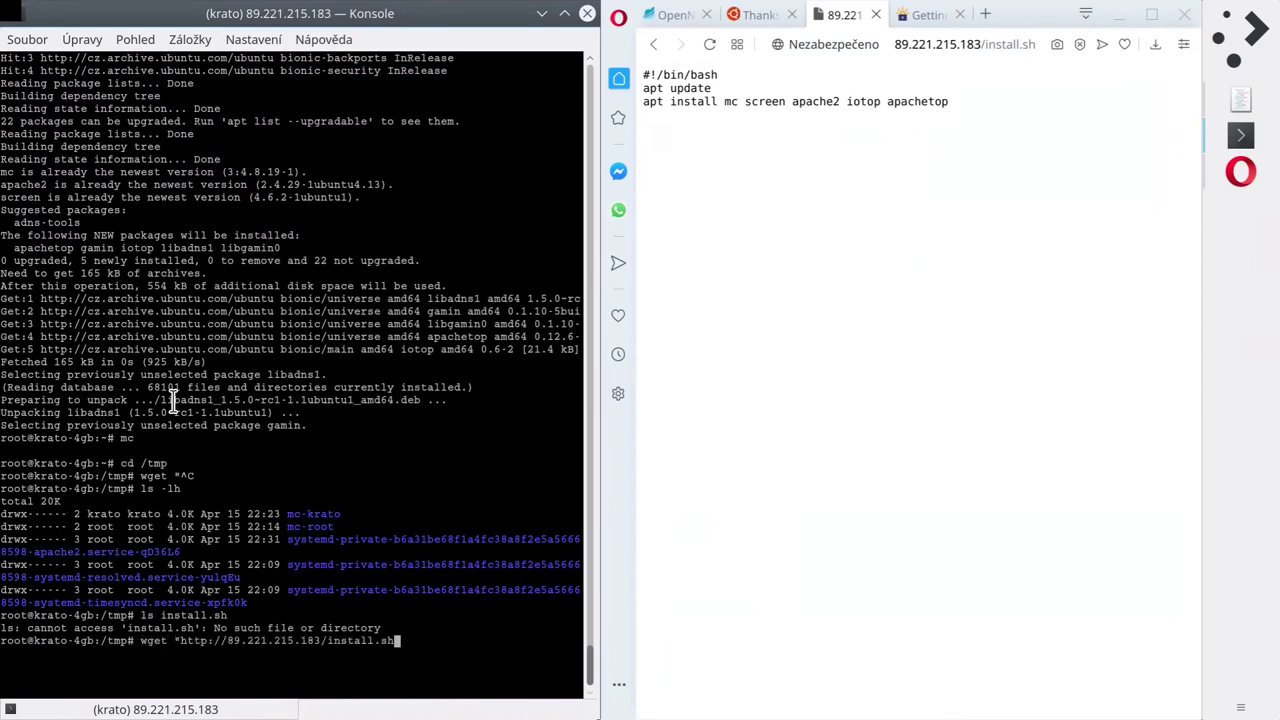
key("Return")
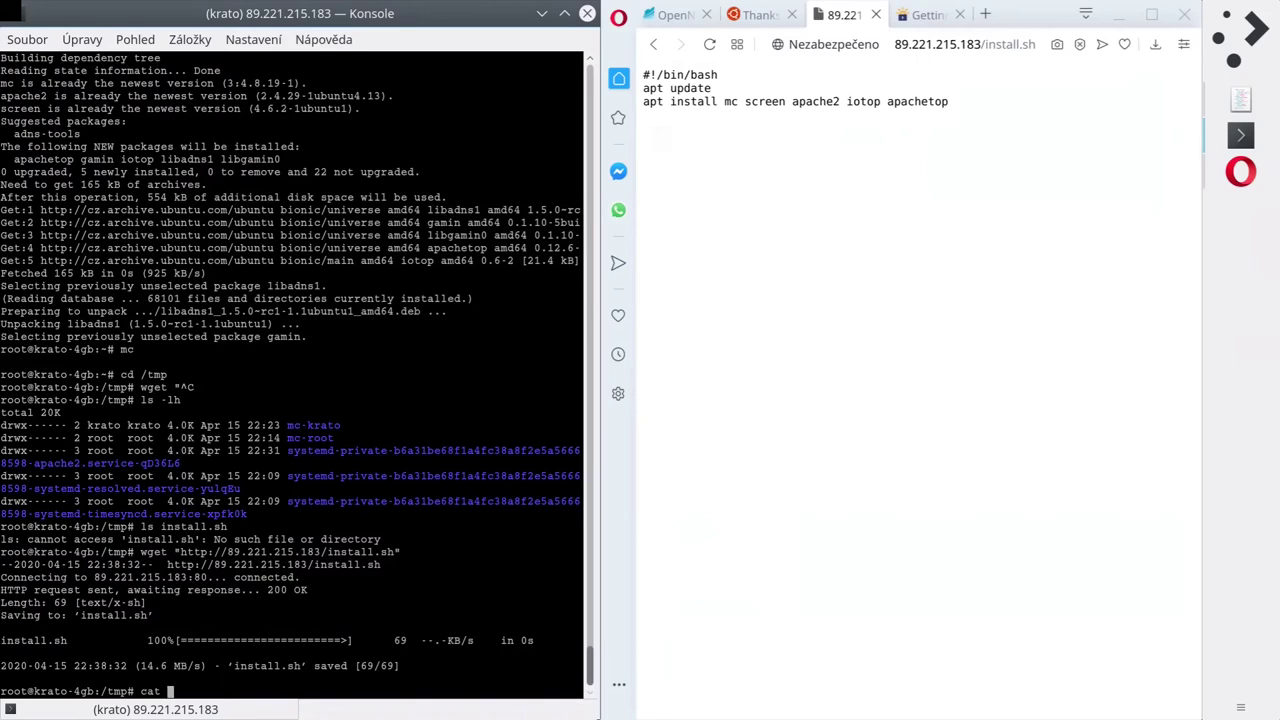
Print the downloaded install.sh to check its three script lines.
type("install.sh")
key("Return")
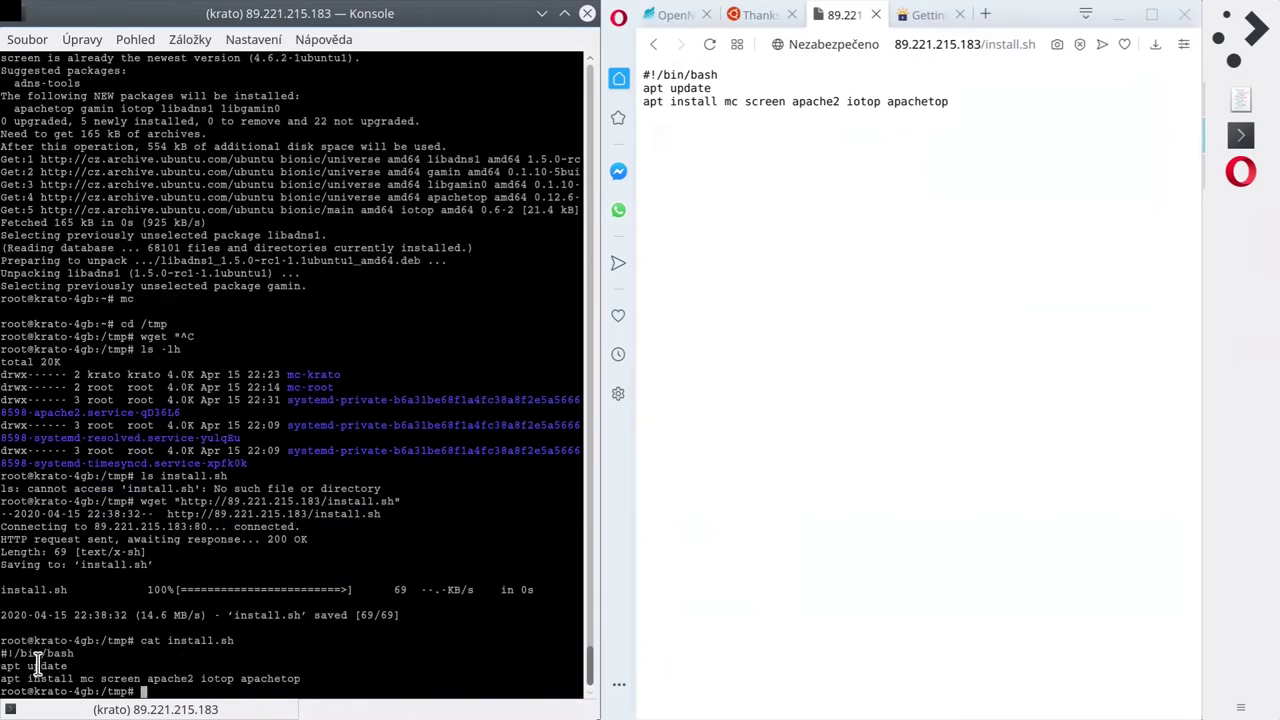
left_click_drag(10, 655, 302, 680)
left_click(329, 677)
Copy the install.sh page address from Opera's address bar.
left_click(935, 42)
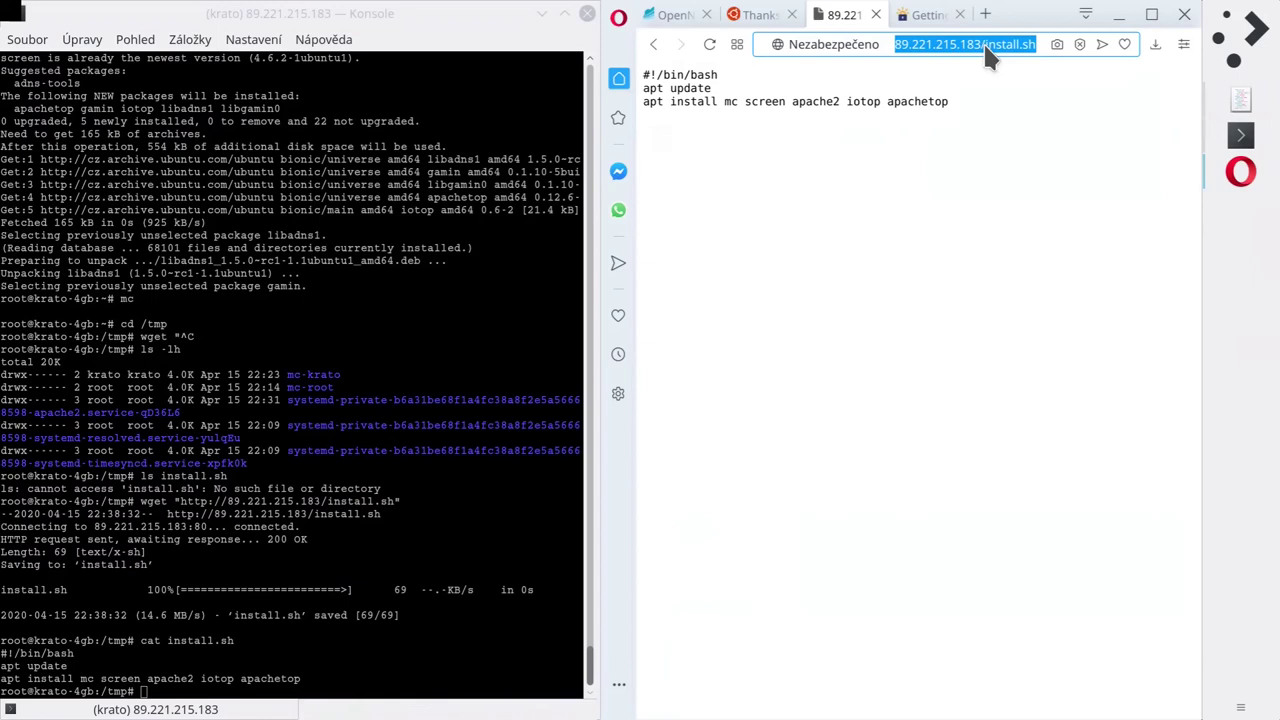
right_click(976, 47)
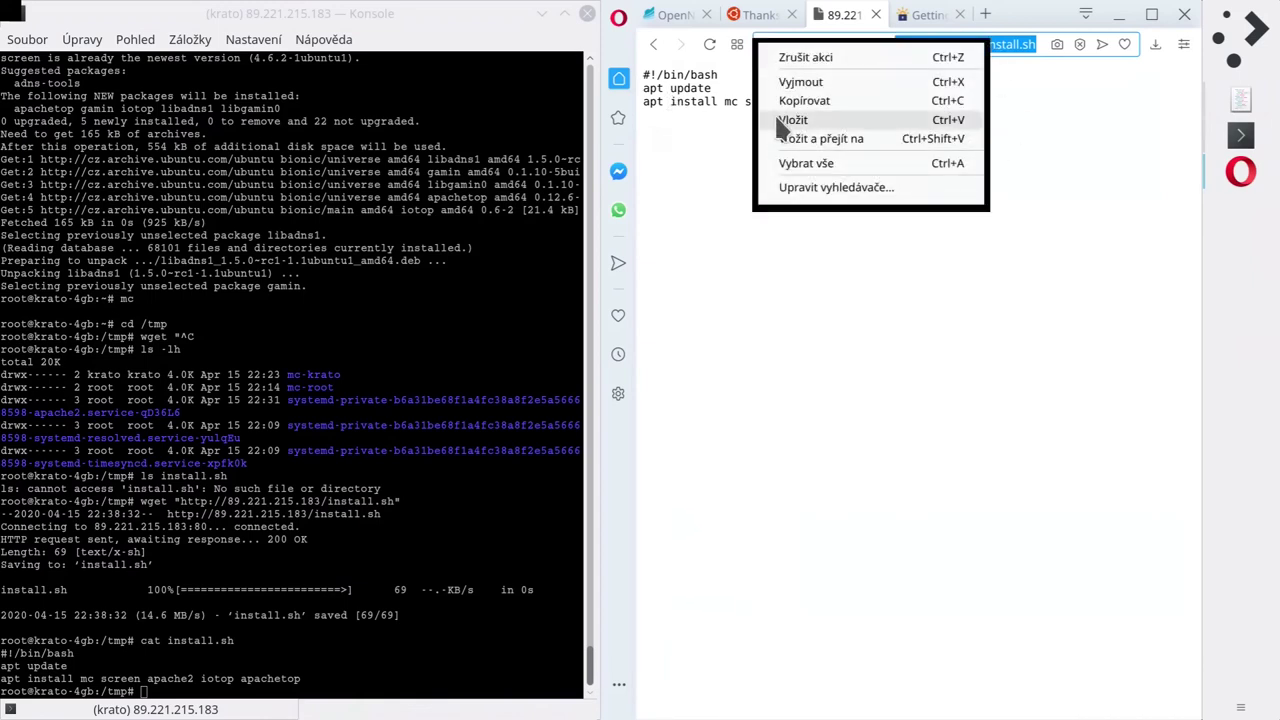
left_click(800, 101)
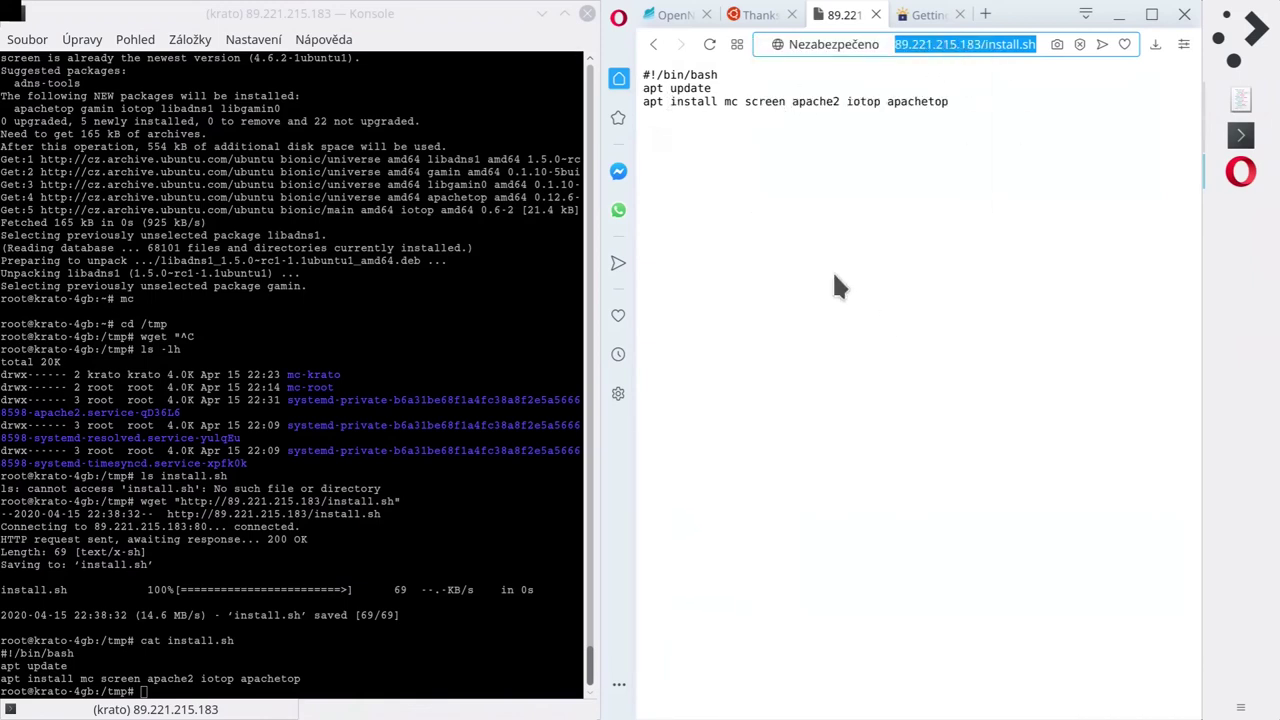
left_click(378, 547)
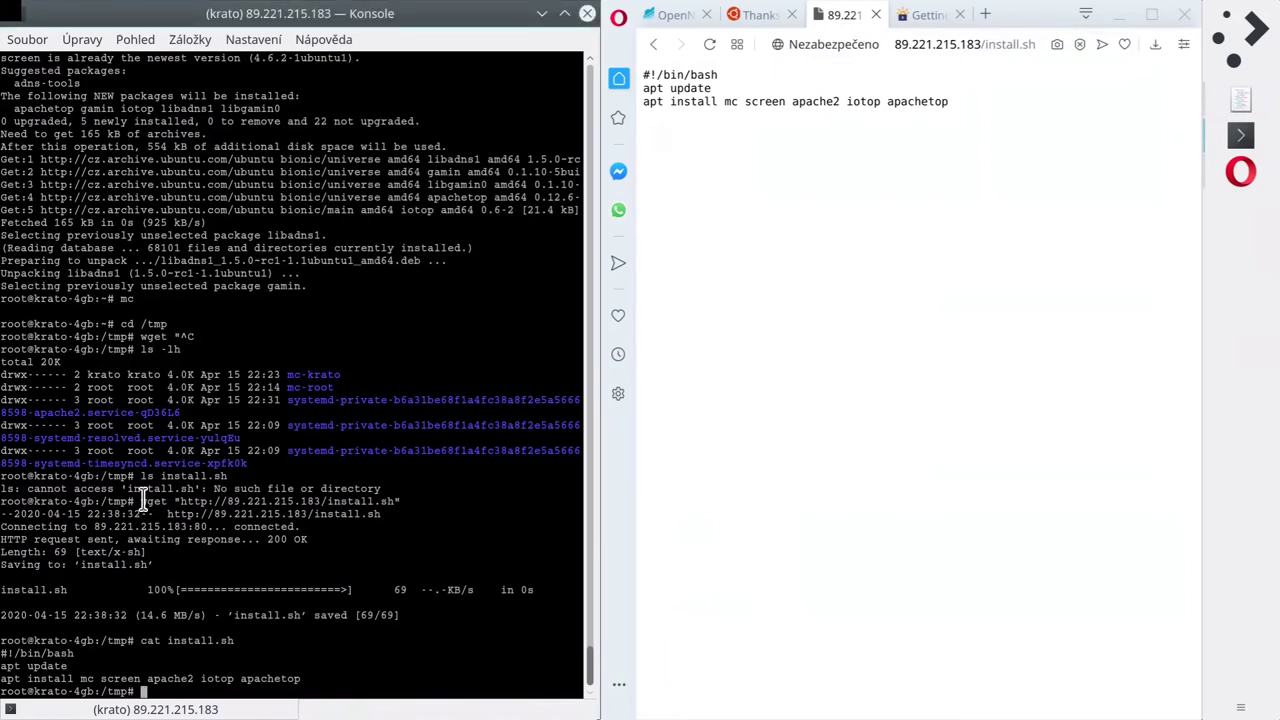
left_click_drag(141, 501, 408, 512)
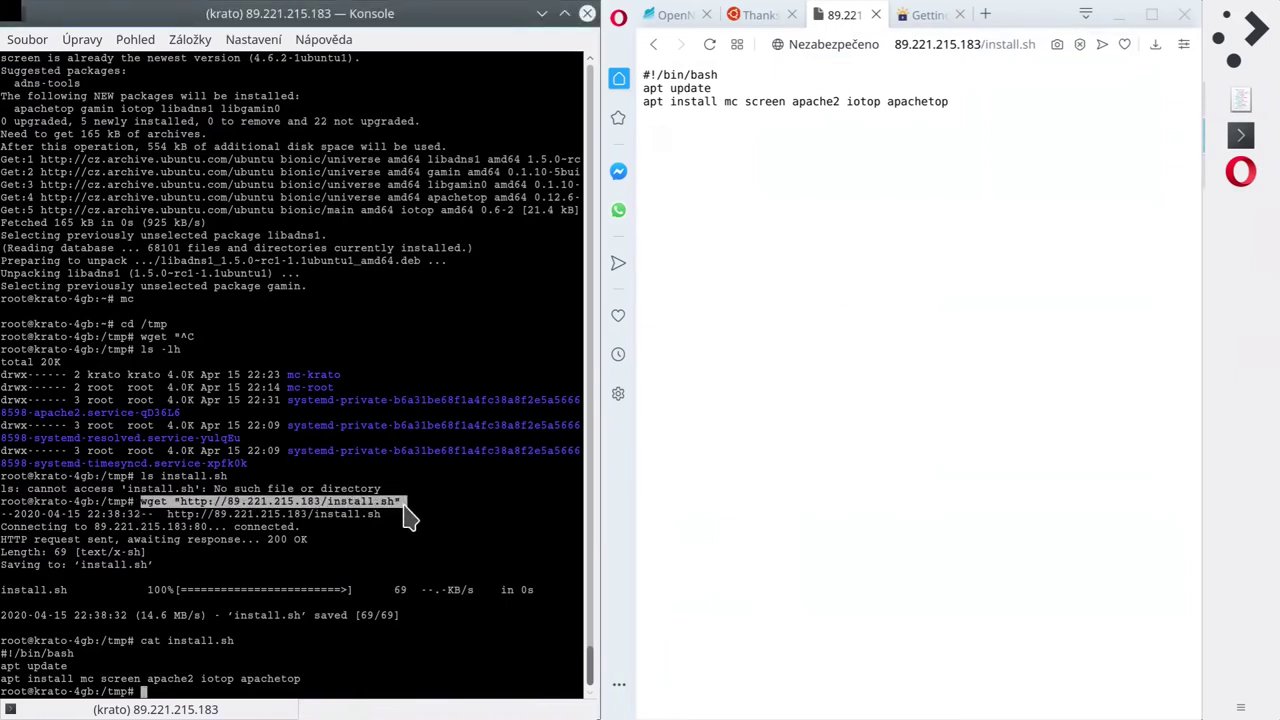
left_click(274, 606)
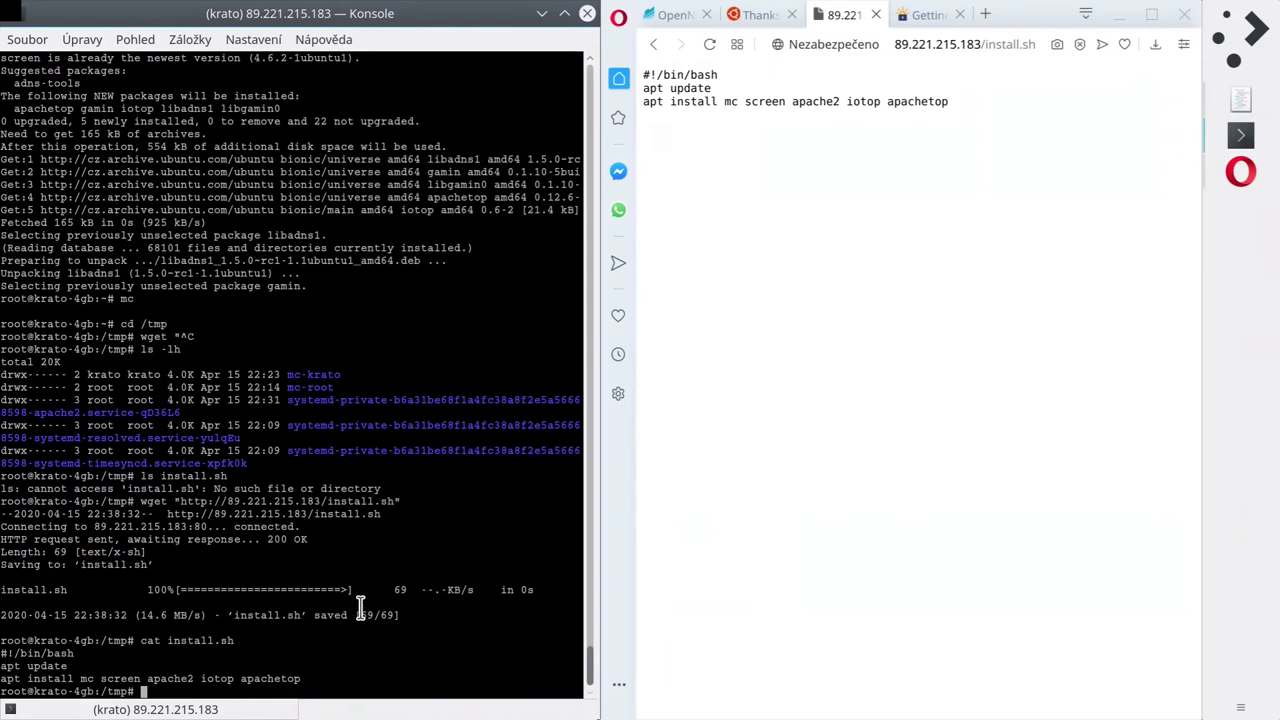
Run bash install.sh in /tmp, then start iotop to watch disk activity.
type("chmod +x install.sh")
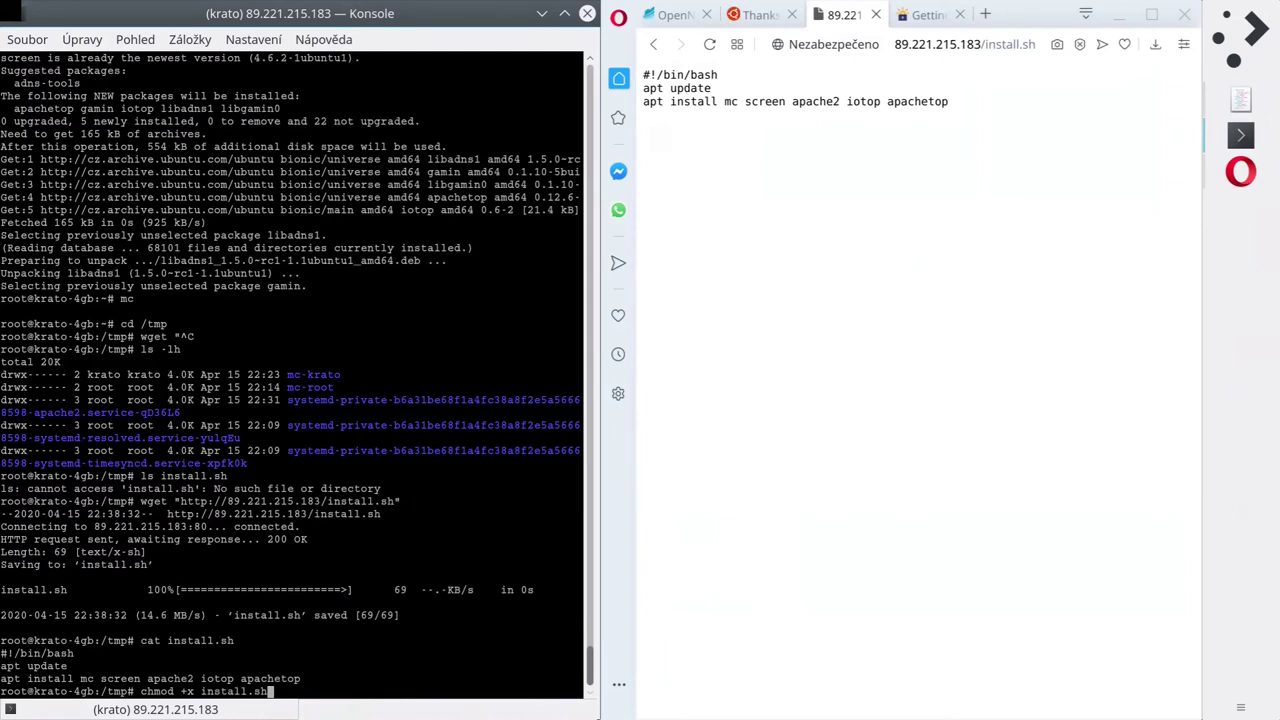
key("ctrl+c")
type("bash ")
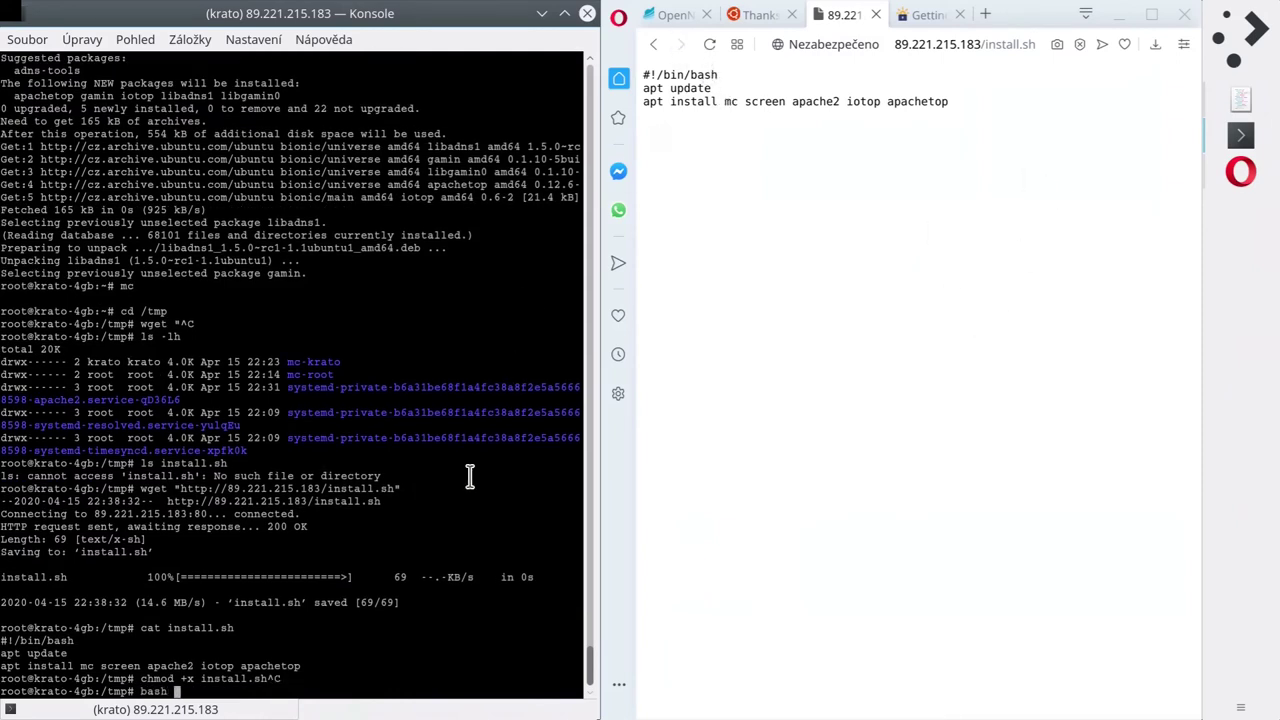
type("install.sh")
key("Return")
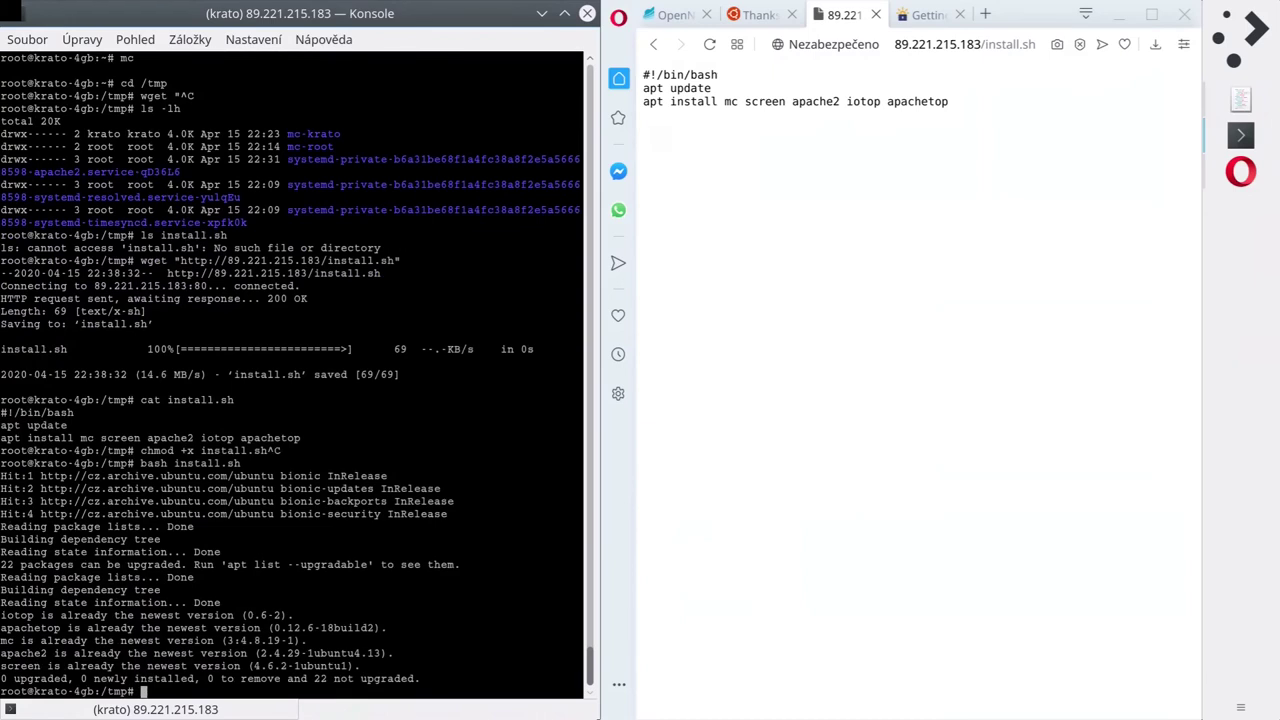
type("iotop")
key("Return")
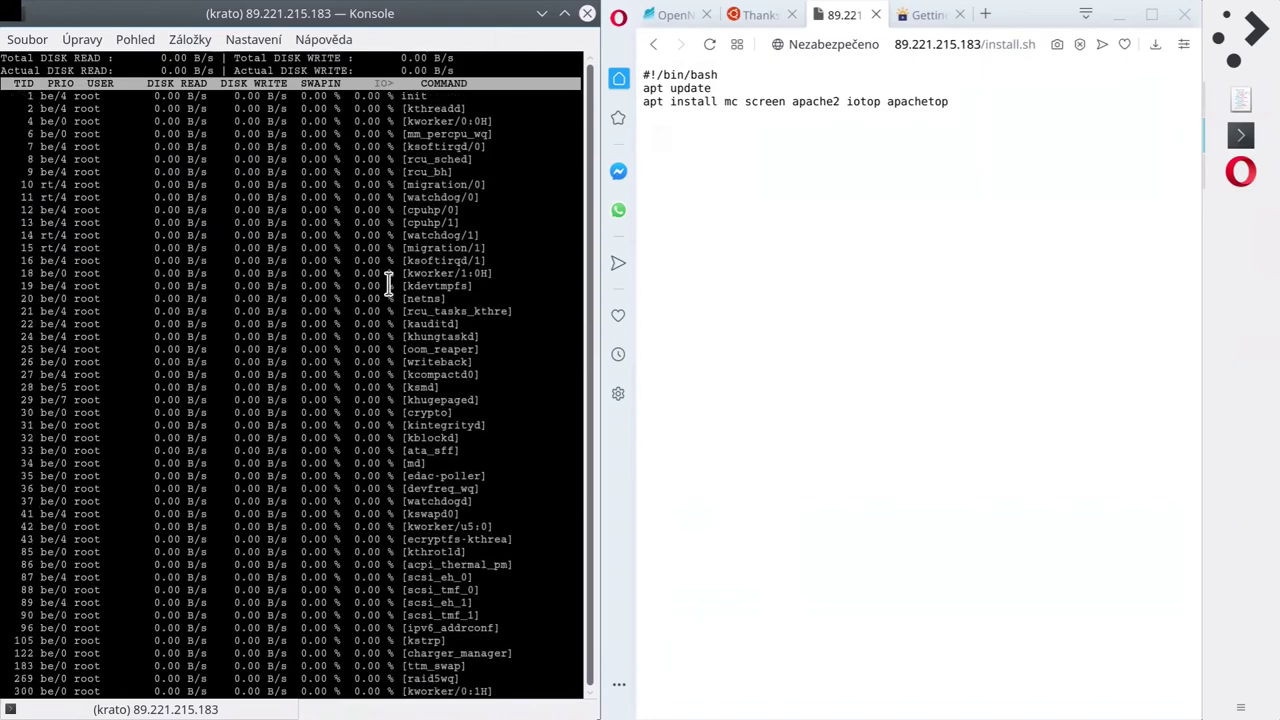
Quit iotop and reopen Midnight Commander in /tmp.
key("q")
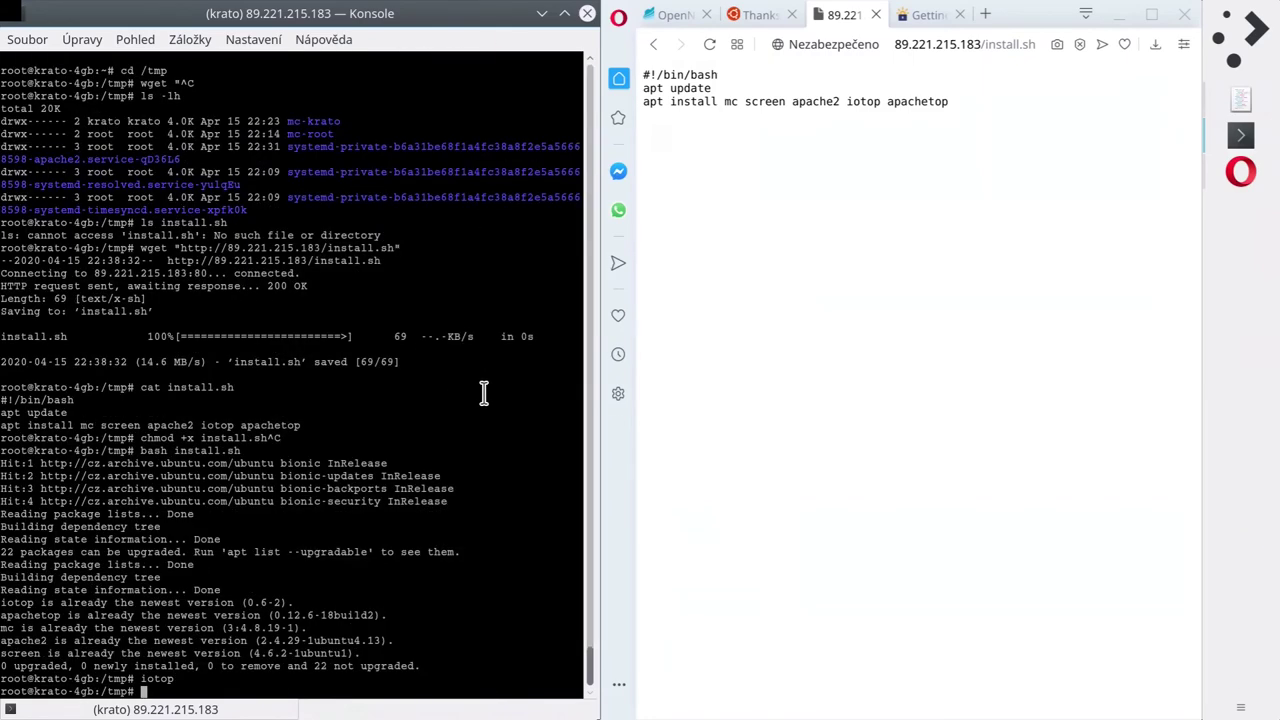
type("mc")
key("Return")
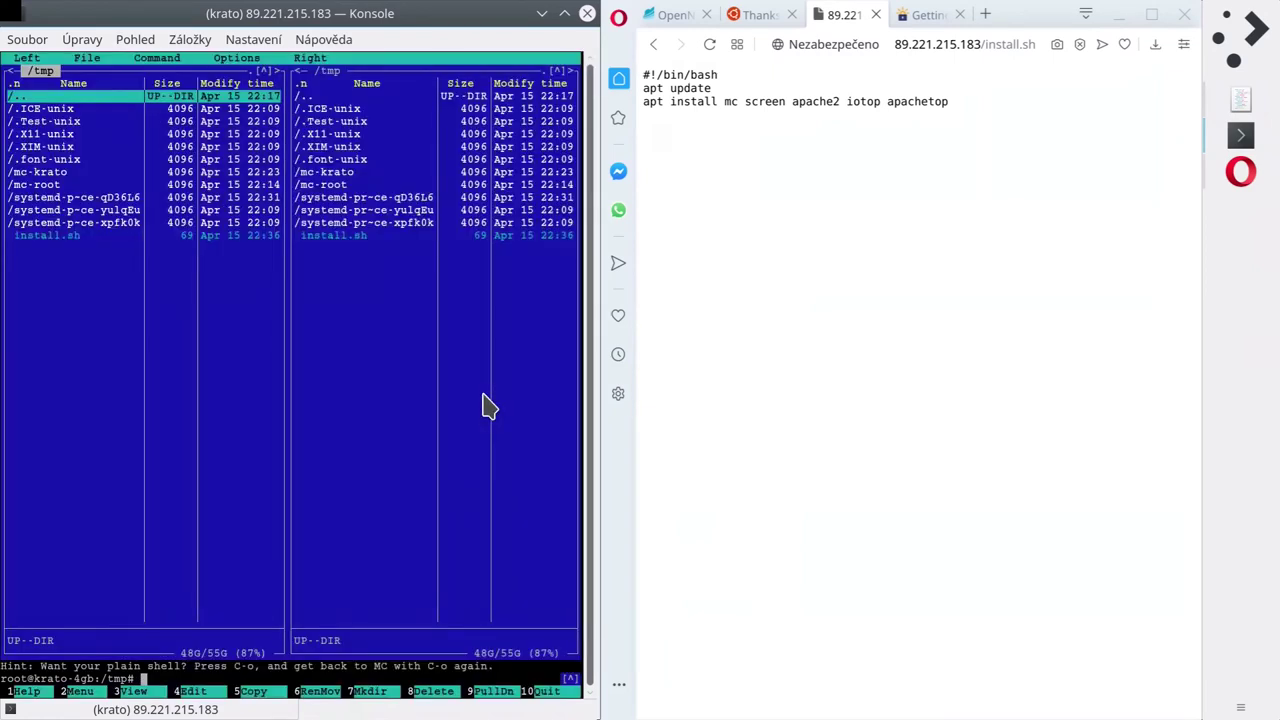
key("Down")
key("Down")
key("Down")
key("Down")
key("Down")
key("Down")
key("Down")
key("Down")
key("Down")
key("Down")
key("Down")
key("Tab")
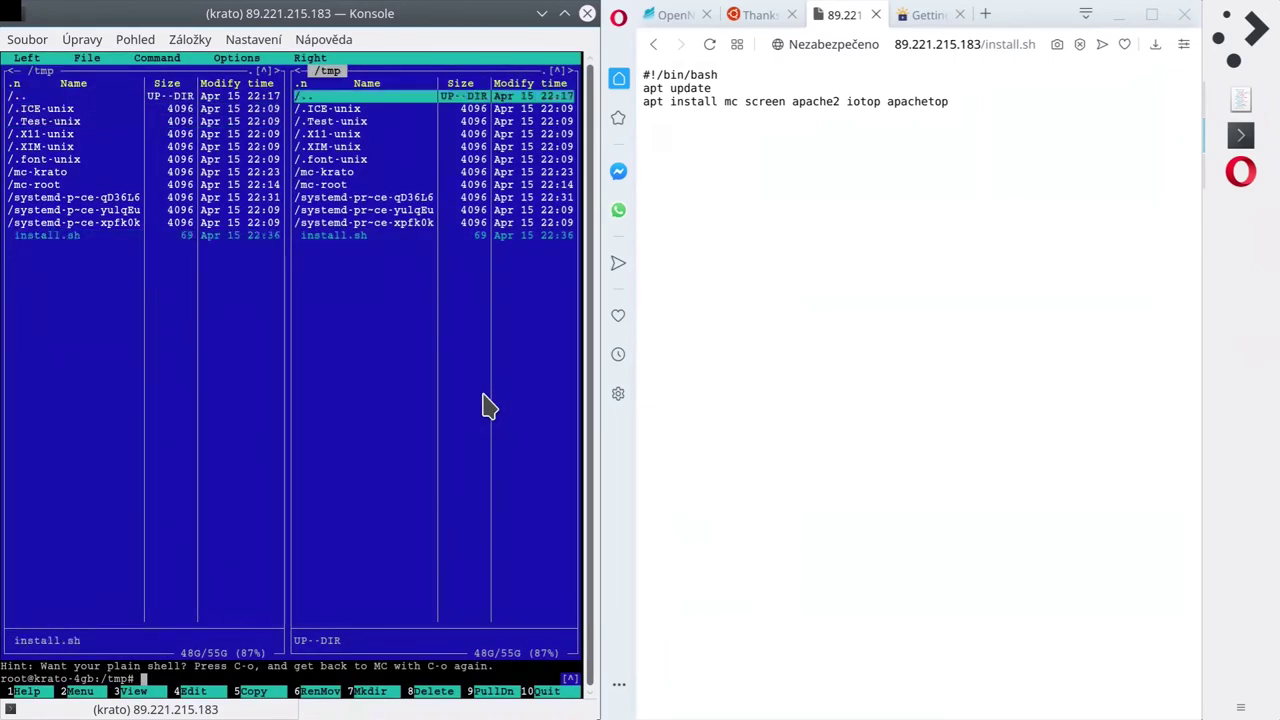
key("Tab")
Navigate the left panel up to / and into the /root home folder.
key("Home")
key("Return")
key("Home")
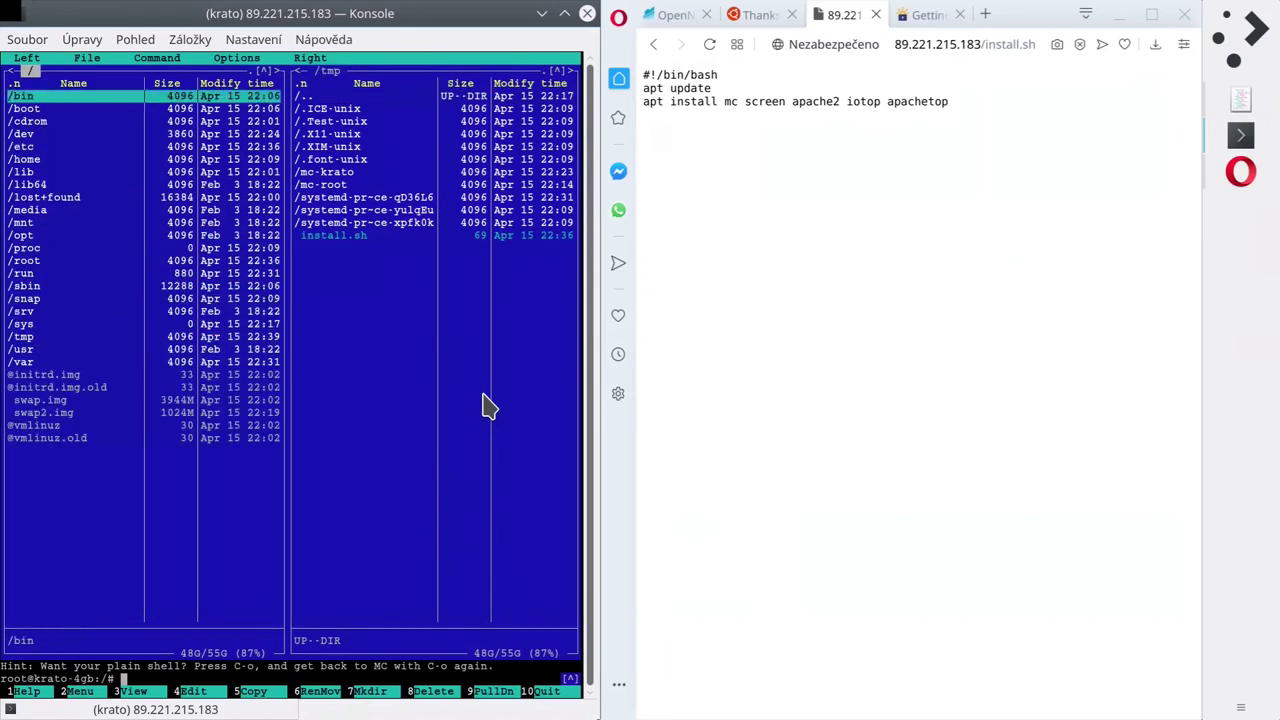
key("Down")
key("Down")
key("Down")
key("Down")
key("Down")
key("Down")
key("Down")
key("Down")
key("Down")
key("Down")
key("Down")
key("Down")
key("Down")
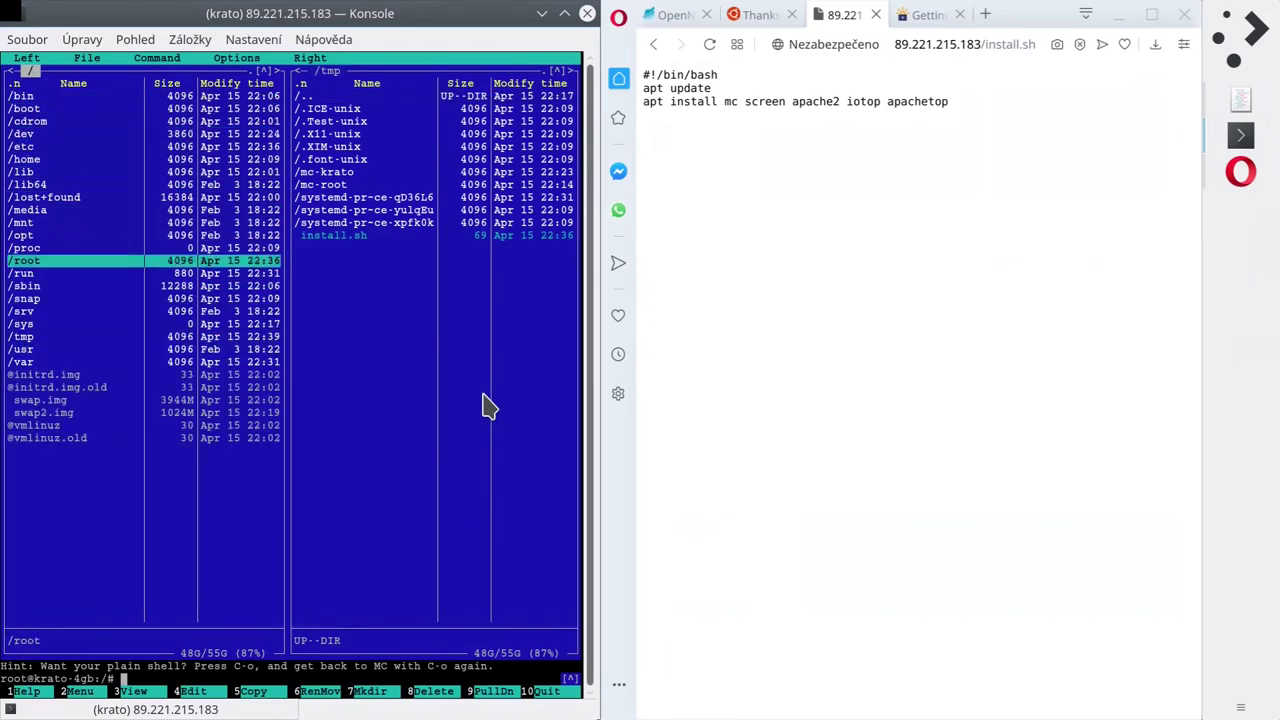
key("Return")
key("Down")
key("Down")
key("Down")
key("Down")
key("Down")
key("Down")
key("Down")
key("Down")
key("Down")
key("Down")
key("Down")
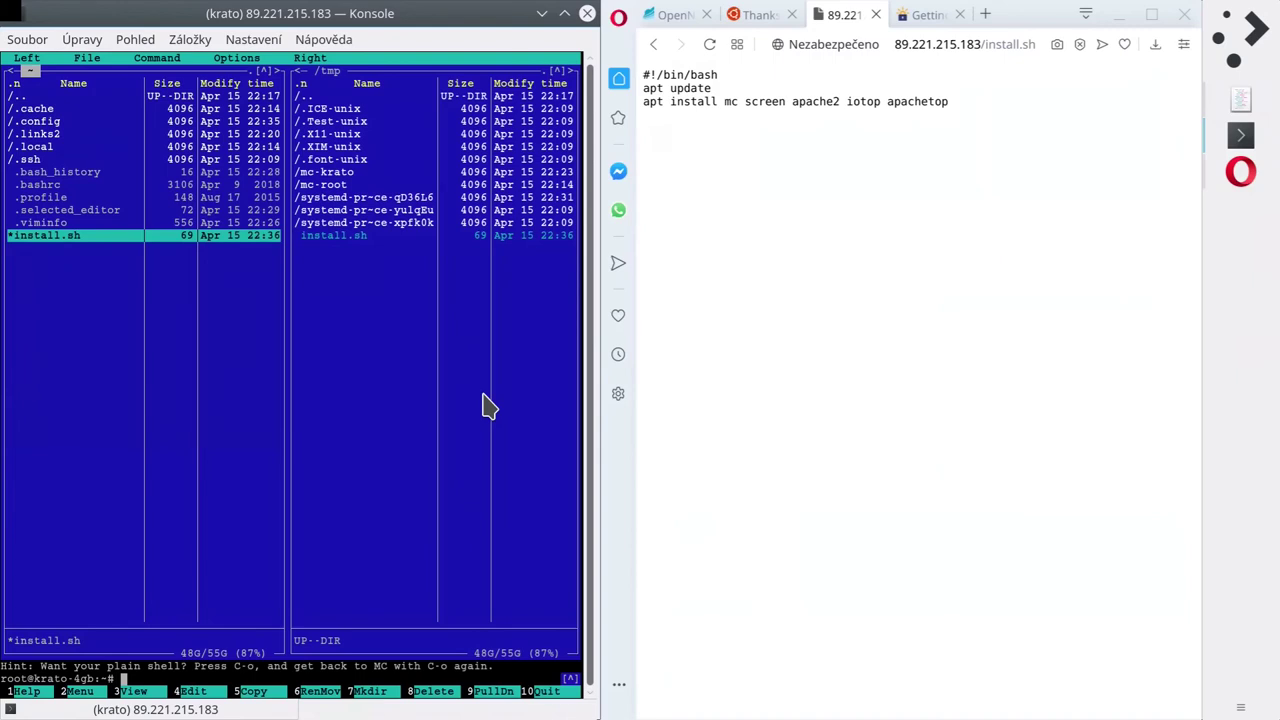
key("Home")
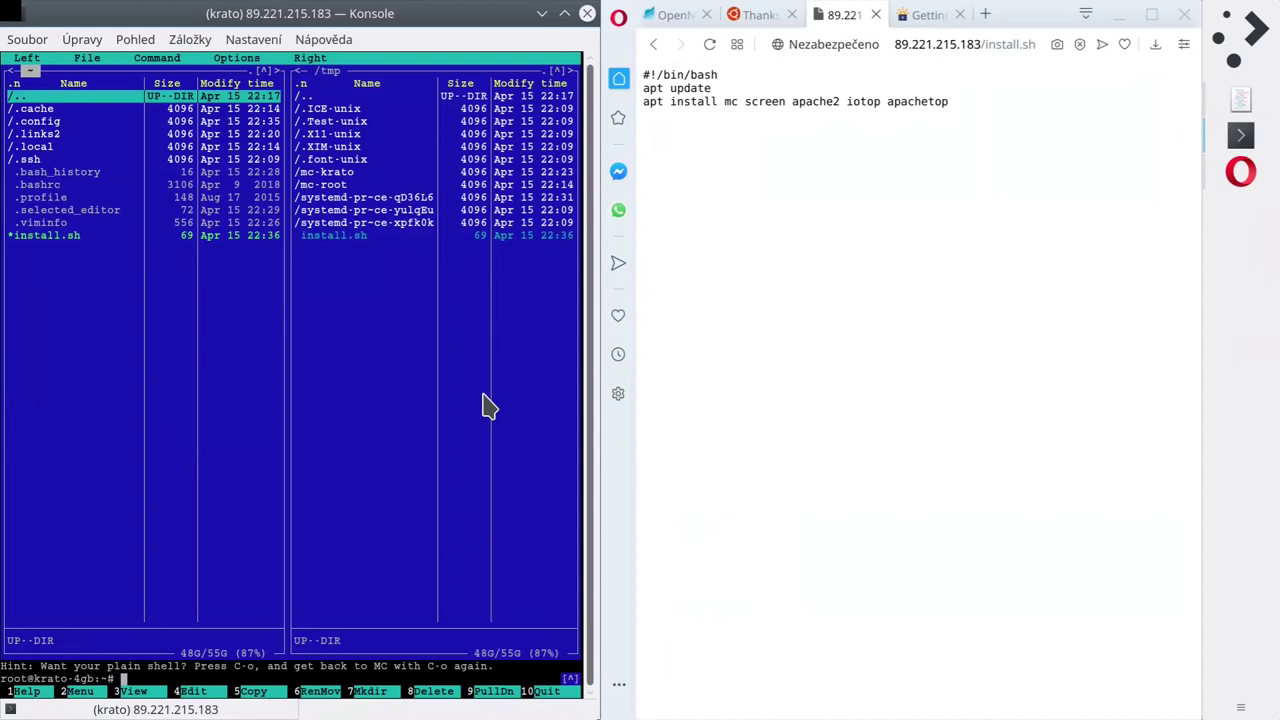
Switch Midnight Commander to the home folder and highlight install.sh.
left_click(124, 386)
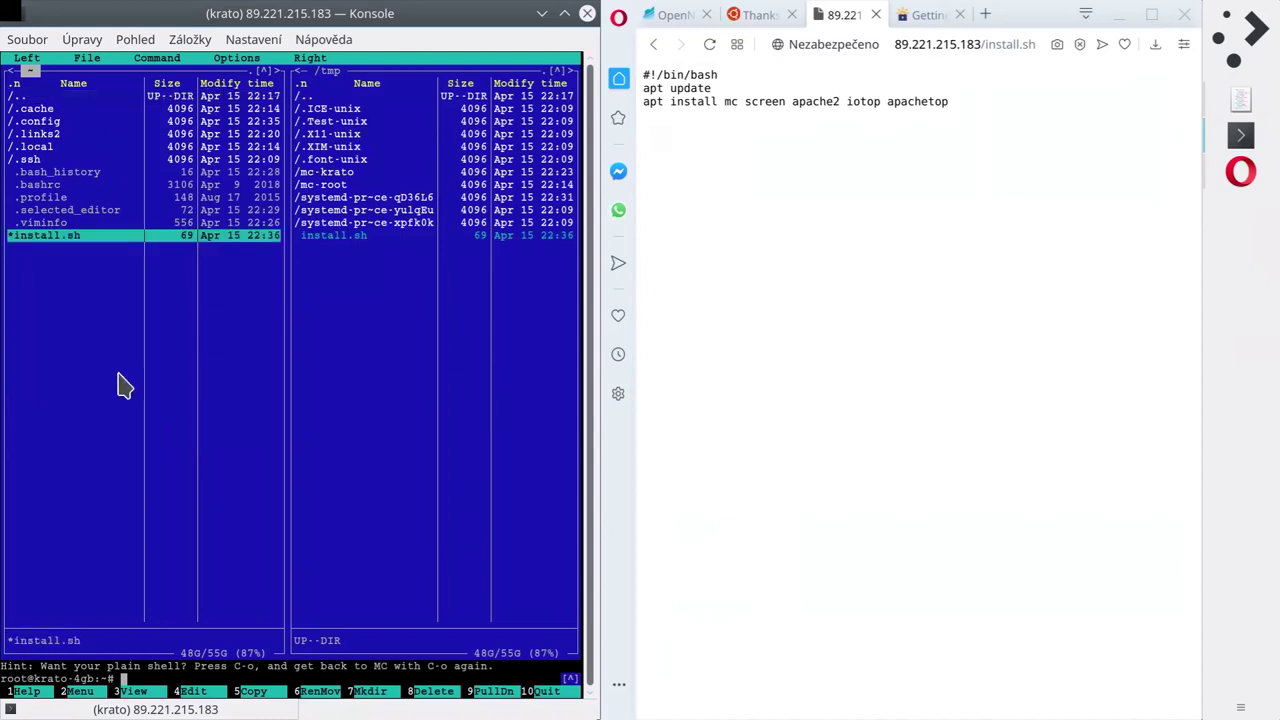
left_click(36, 96)
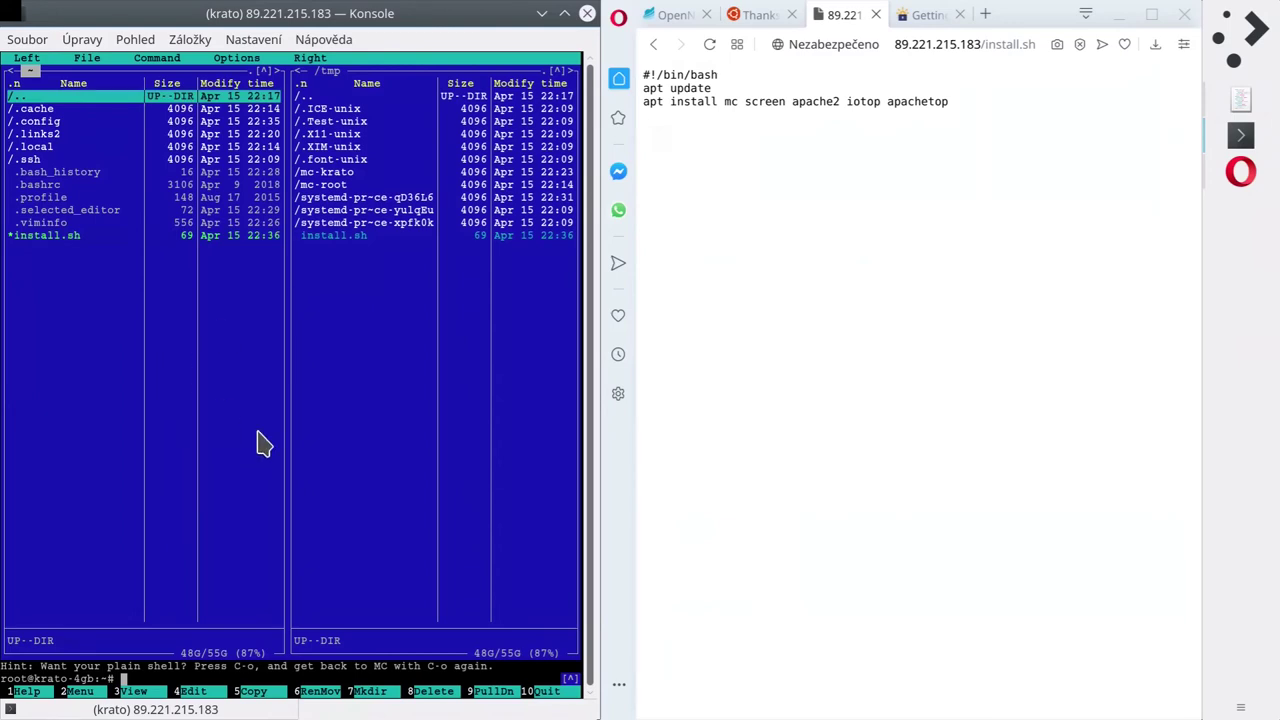
key("ctrl+o")
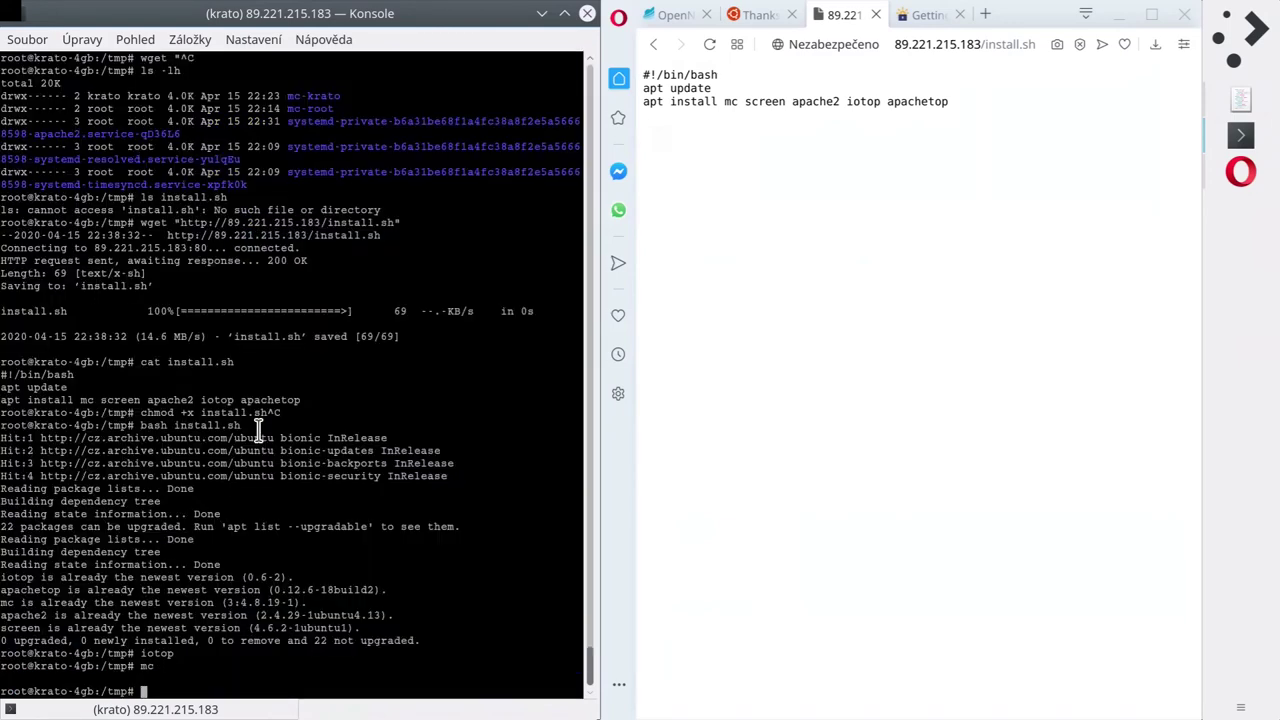
type("cd")
key("Return")
key("ctrl+o")
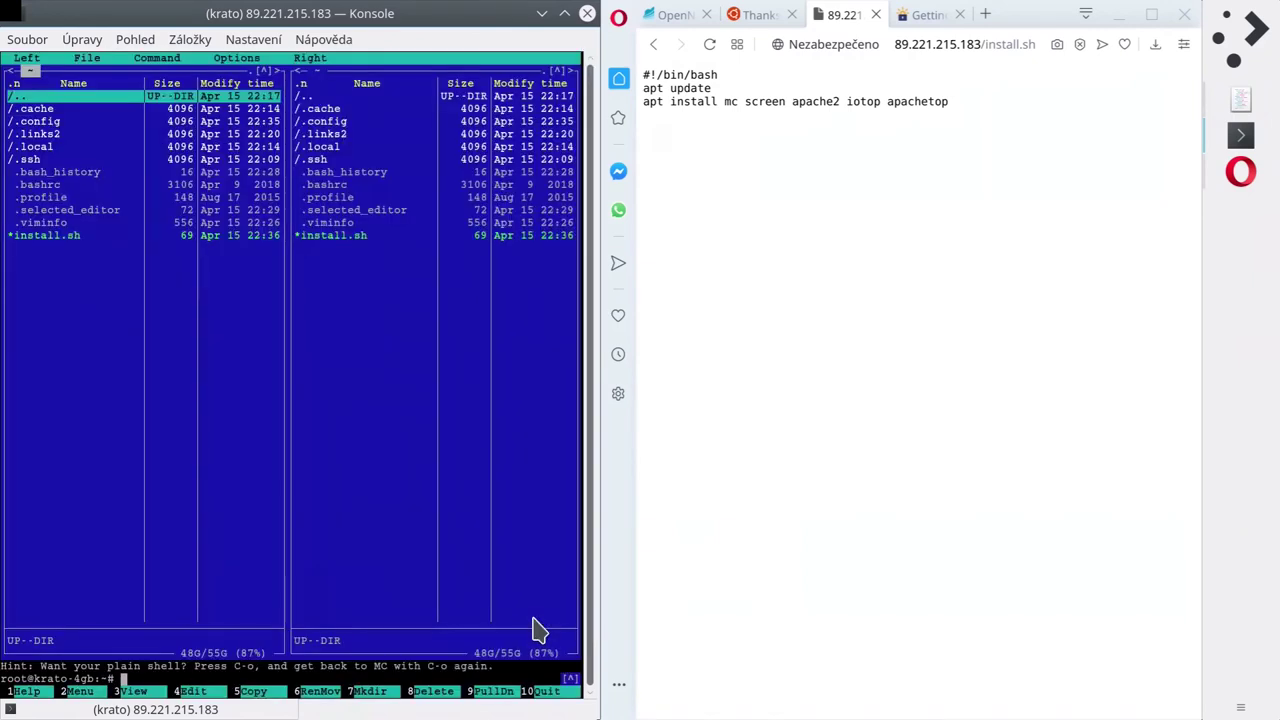
key("End")
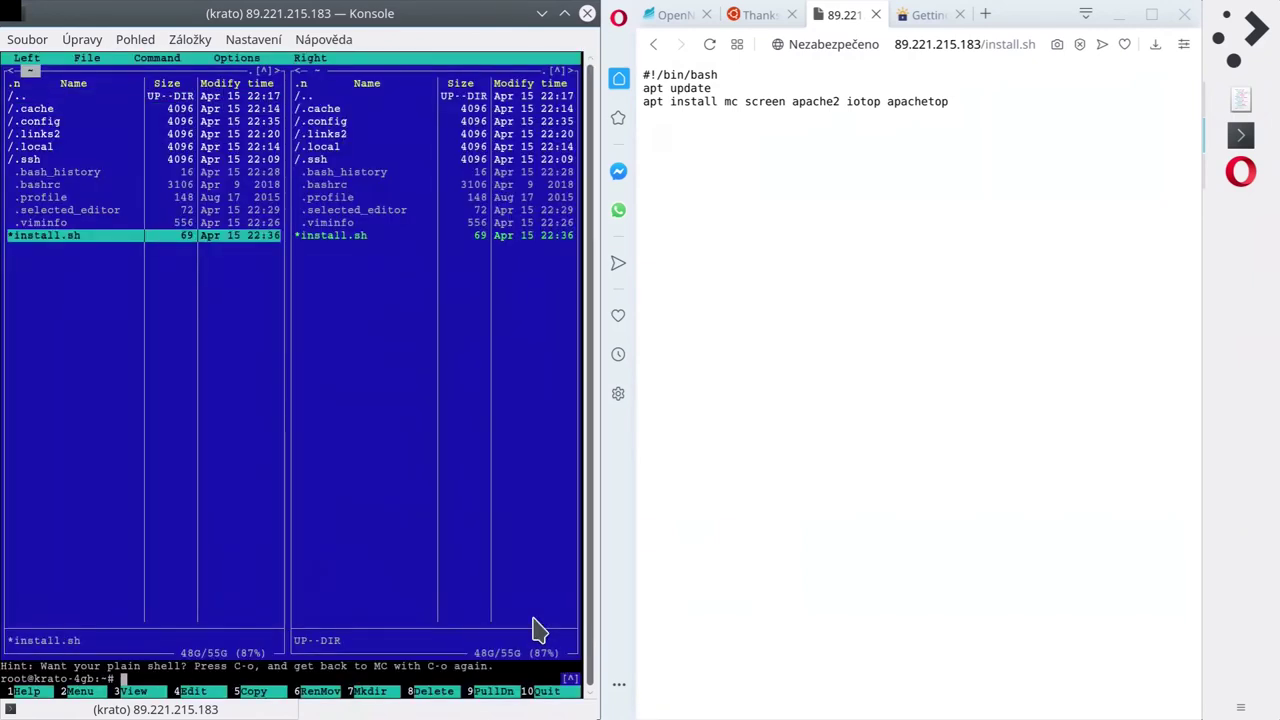
Append php7 to the apt install line of install.sh and save it.
key("F4")
key("End")
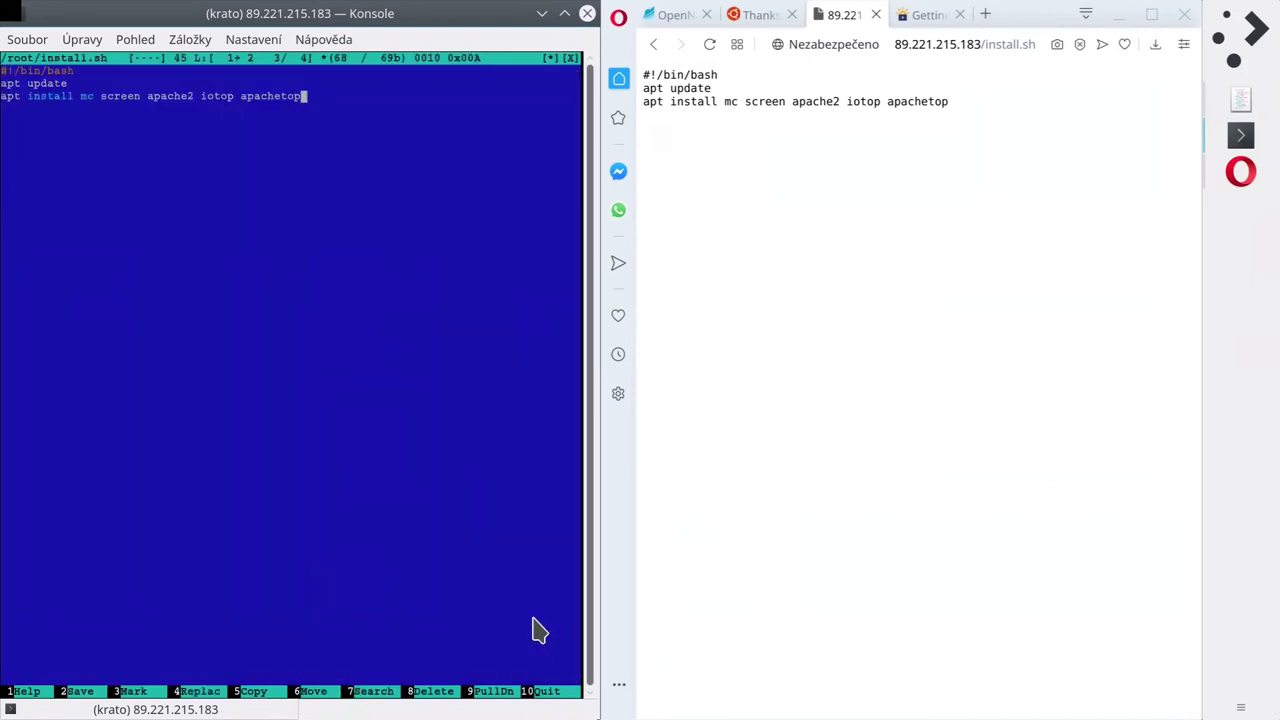
type("php7")
key("F10")
key("Tab")
key("Return")
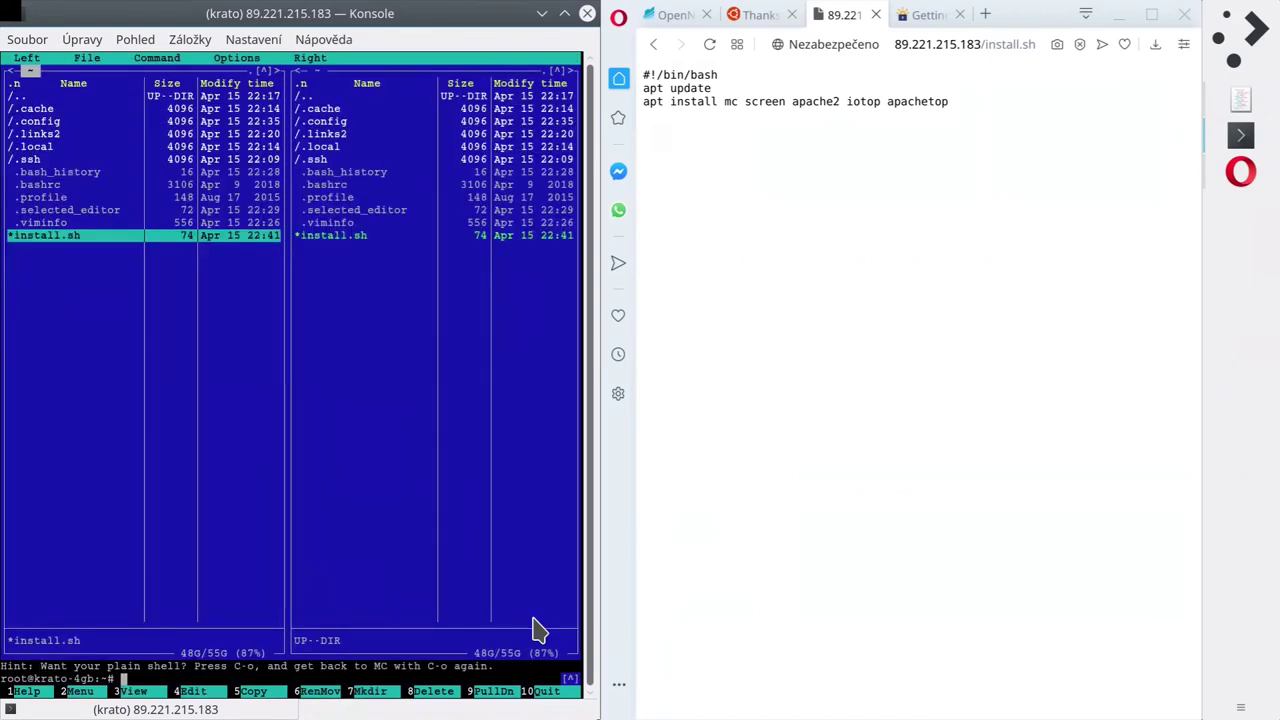
key("ctrl+o")
Run ./install.sh, which fails to locate package php7, then relaunch mc.
type("./install.sh")
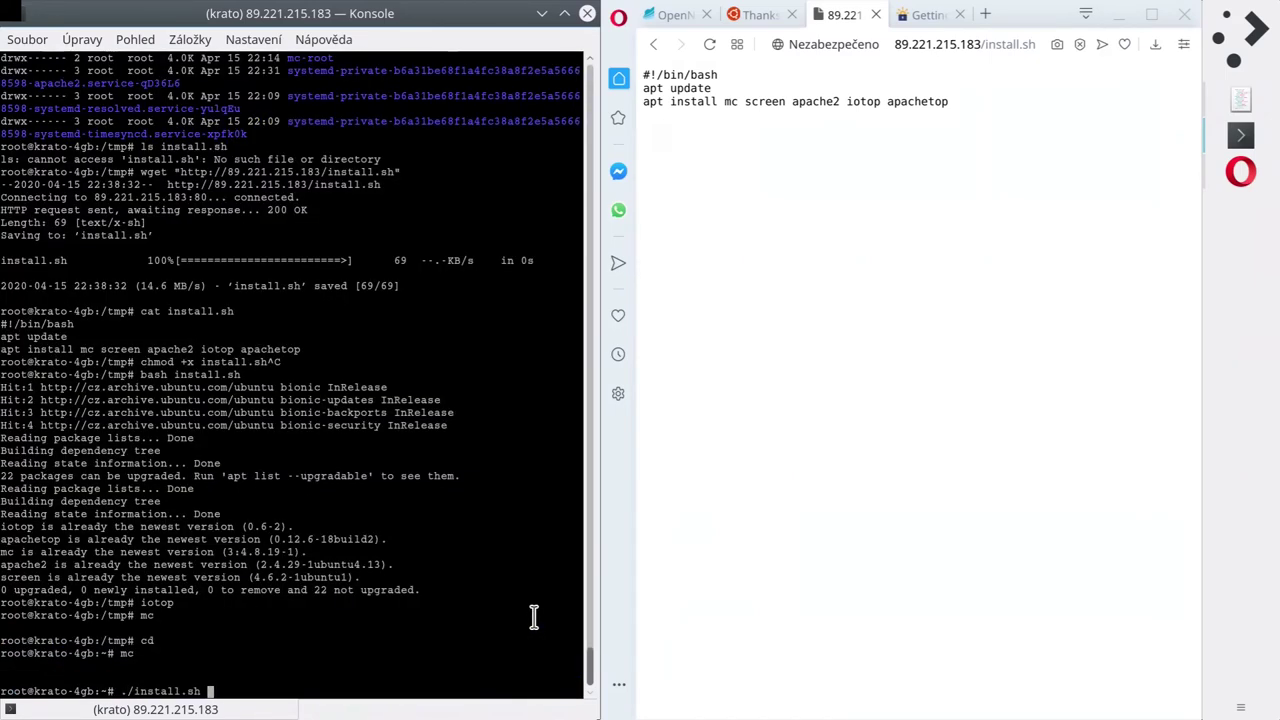
key("Return")
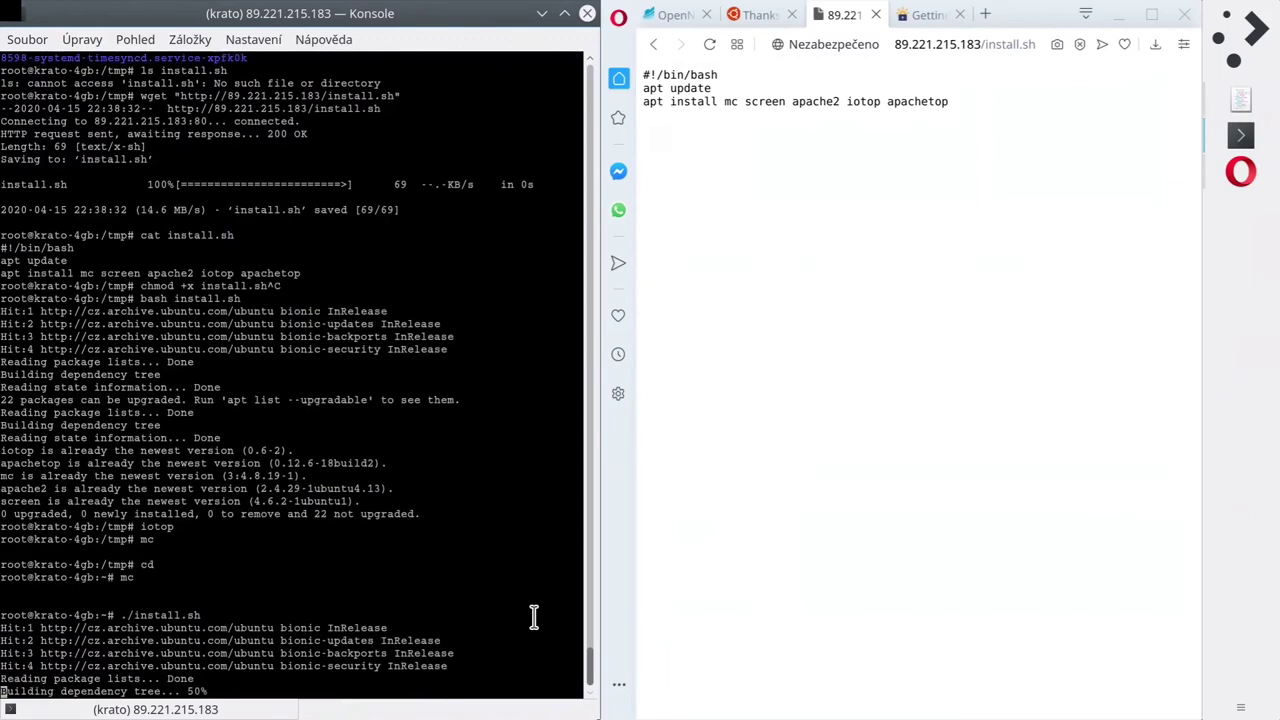
type("mc")
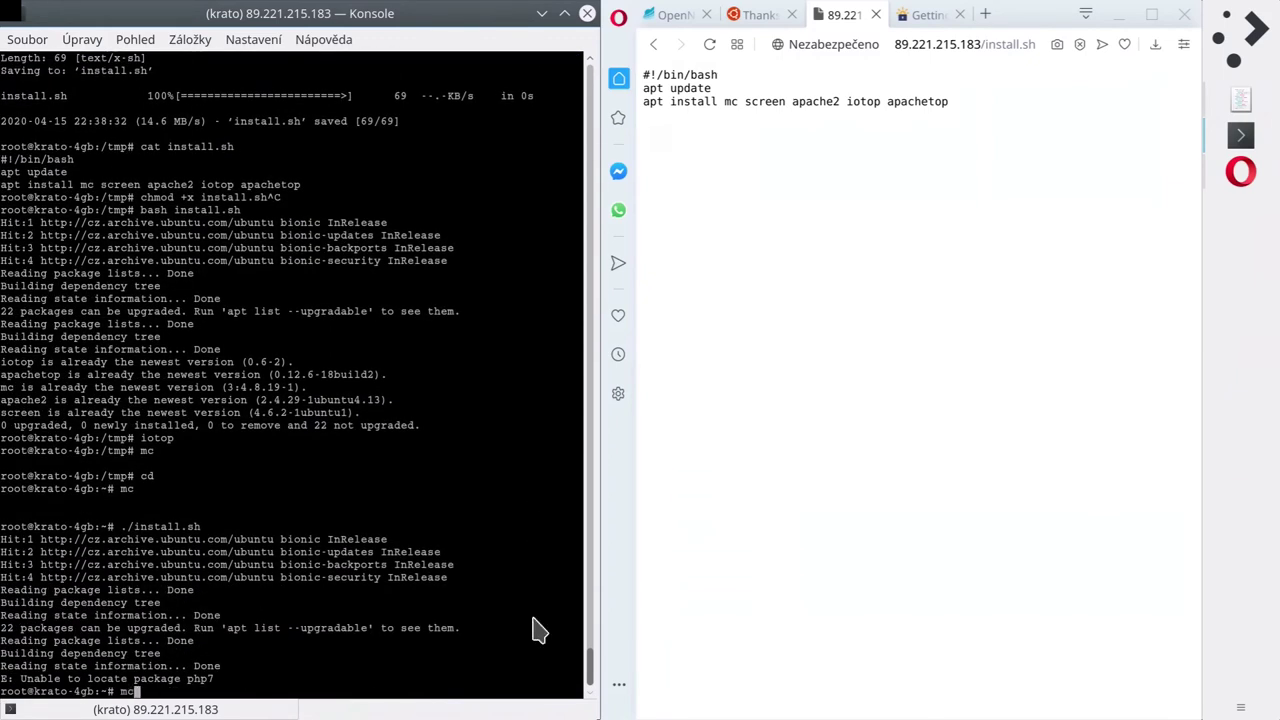
key("Return")
Search packages with 'apt search php', review the php7.2 entries, and enter mcedit install.sh.
key("ctrl+o")
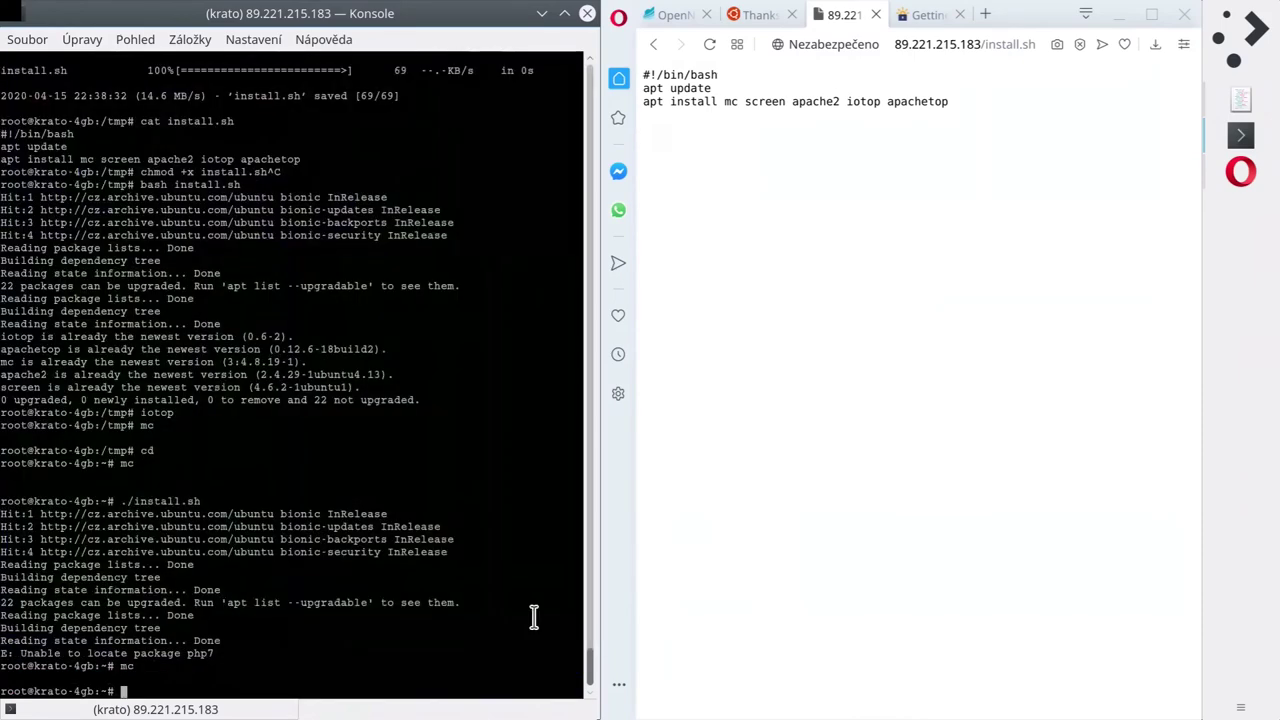
type("apt search php")
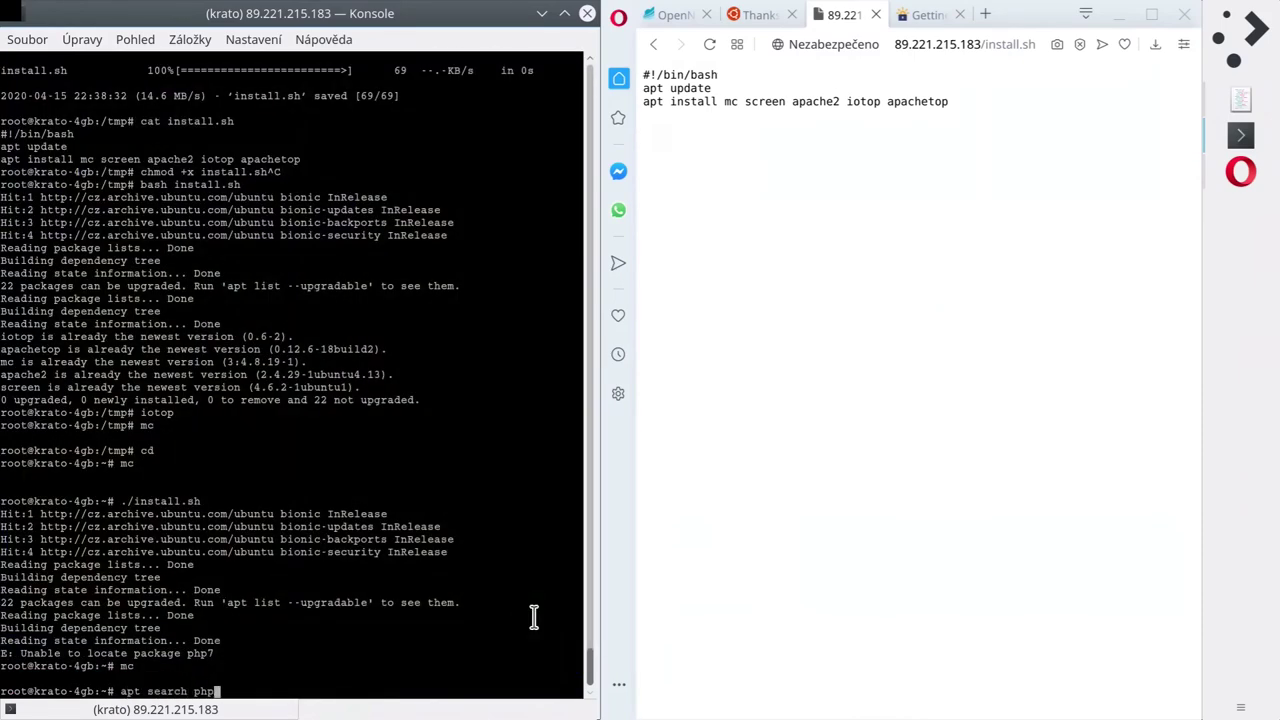
key("Return")
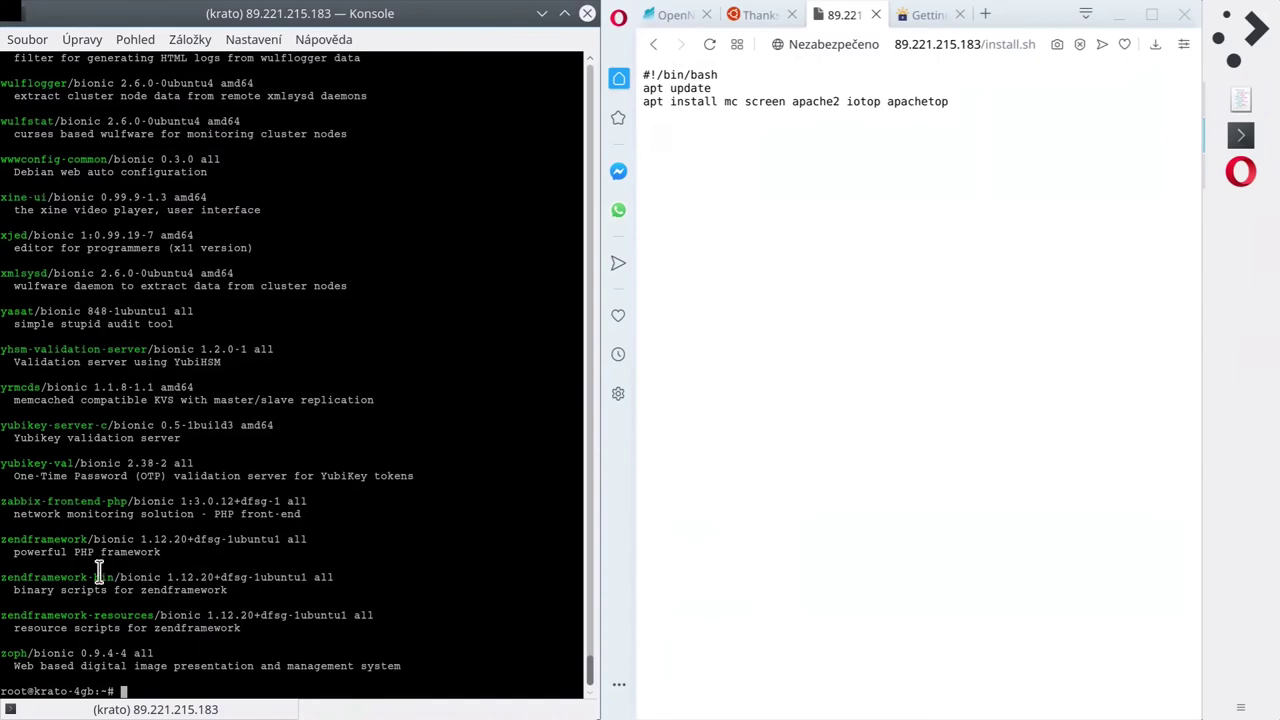
scroll(290, 370, "up", 20)
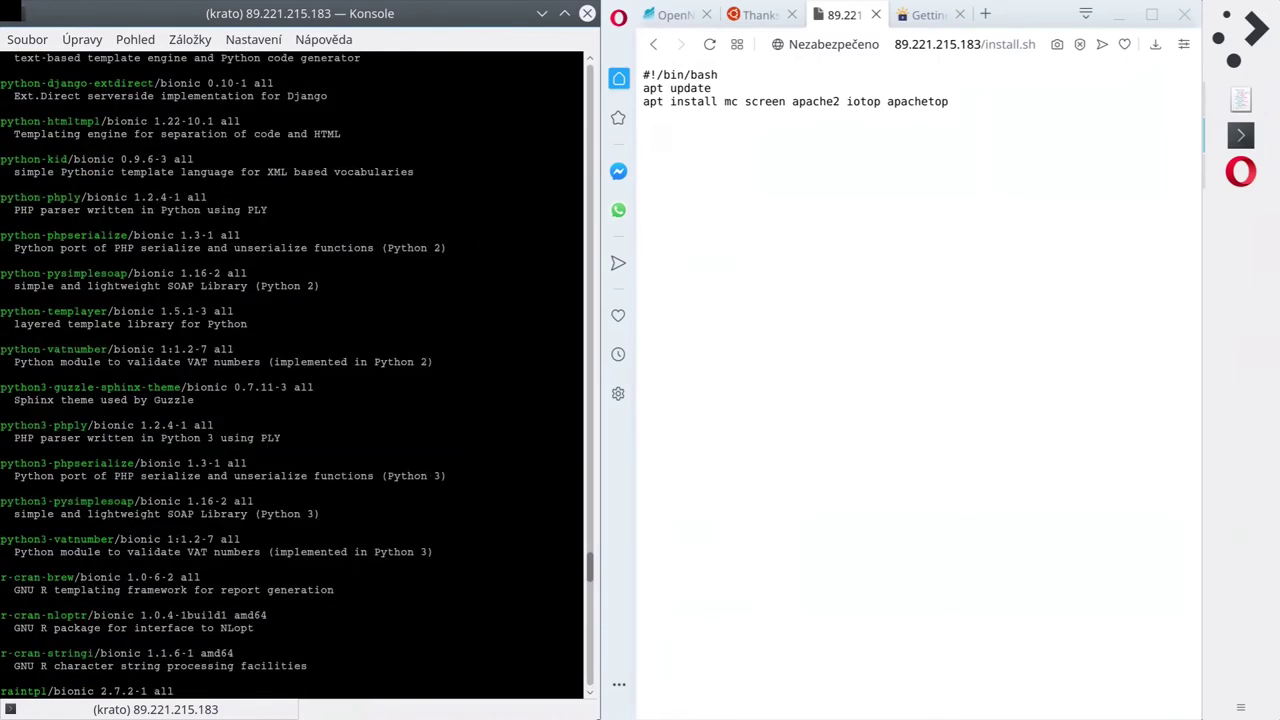
scroll(290, 370, "up", 20)
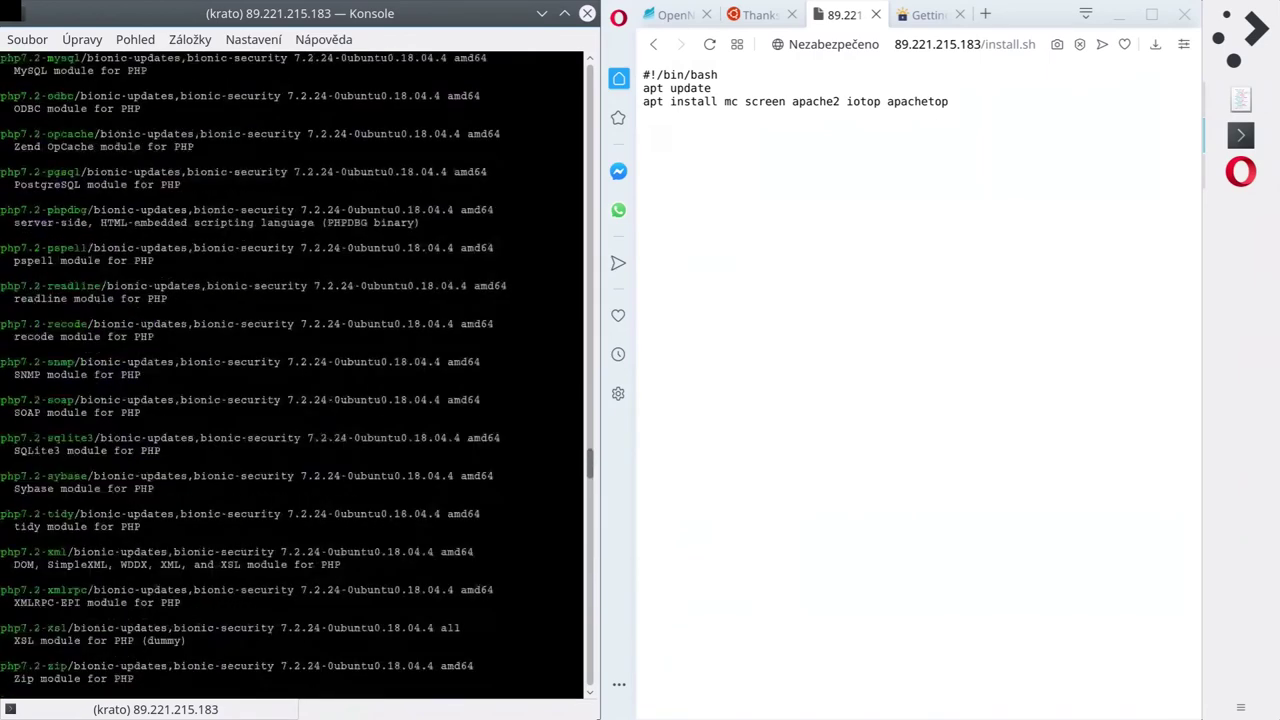
scroll(290, 370, "up", 16)
scroll(290, 370, "up", 16)
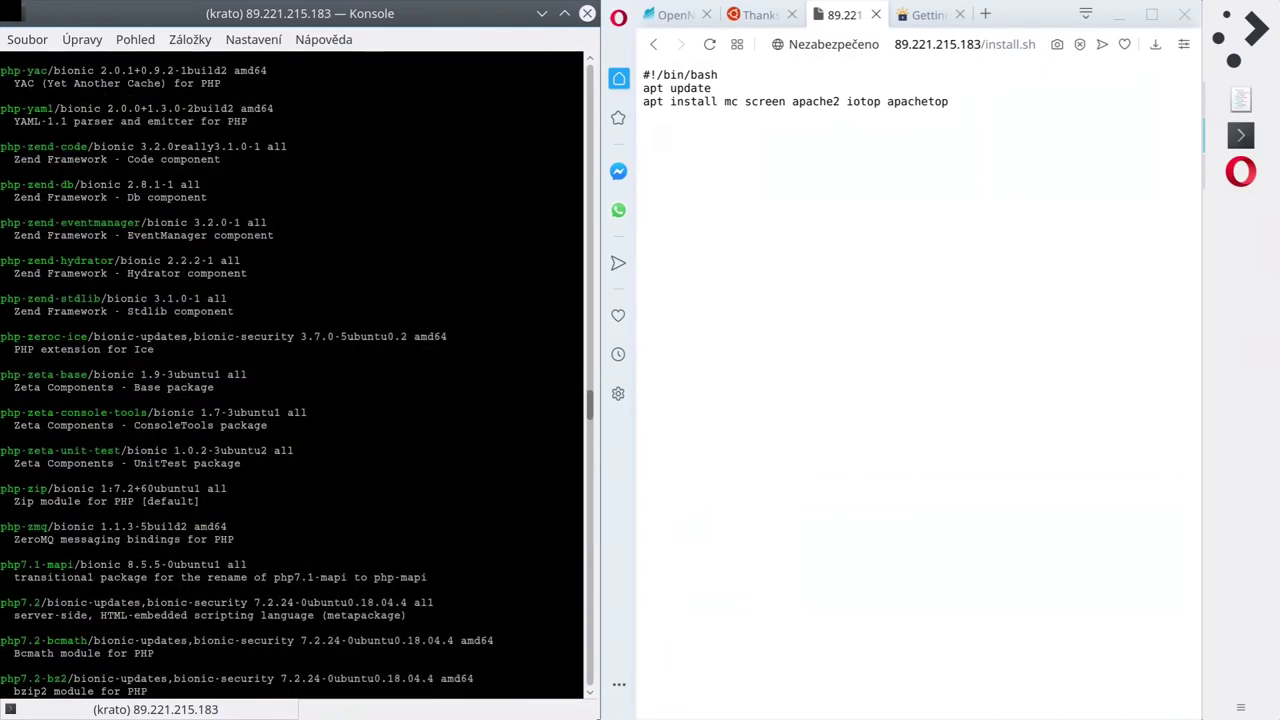
scroll(290, 370, "down", 8)
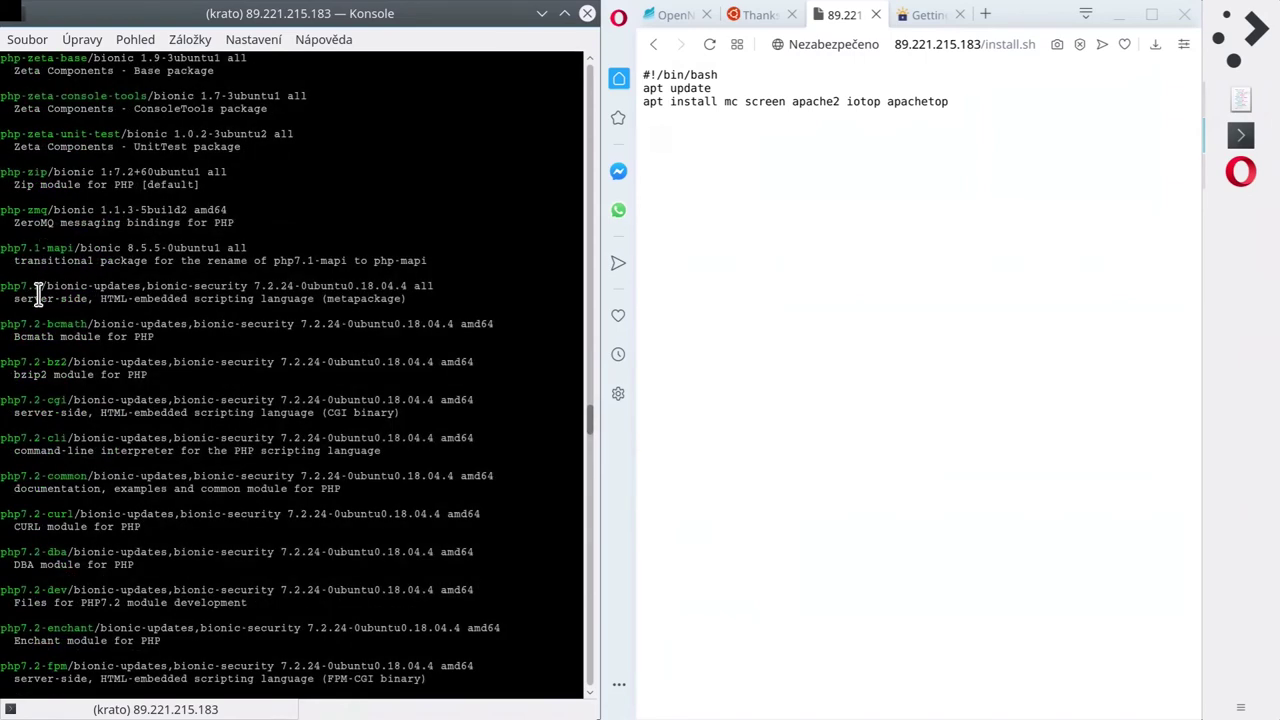
key("shift+End")
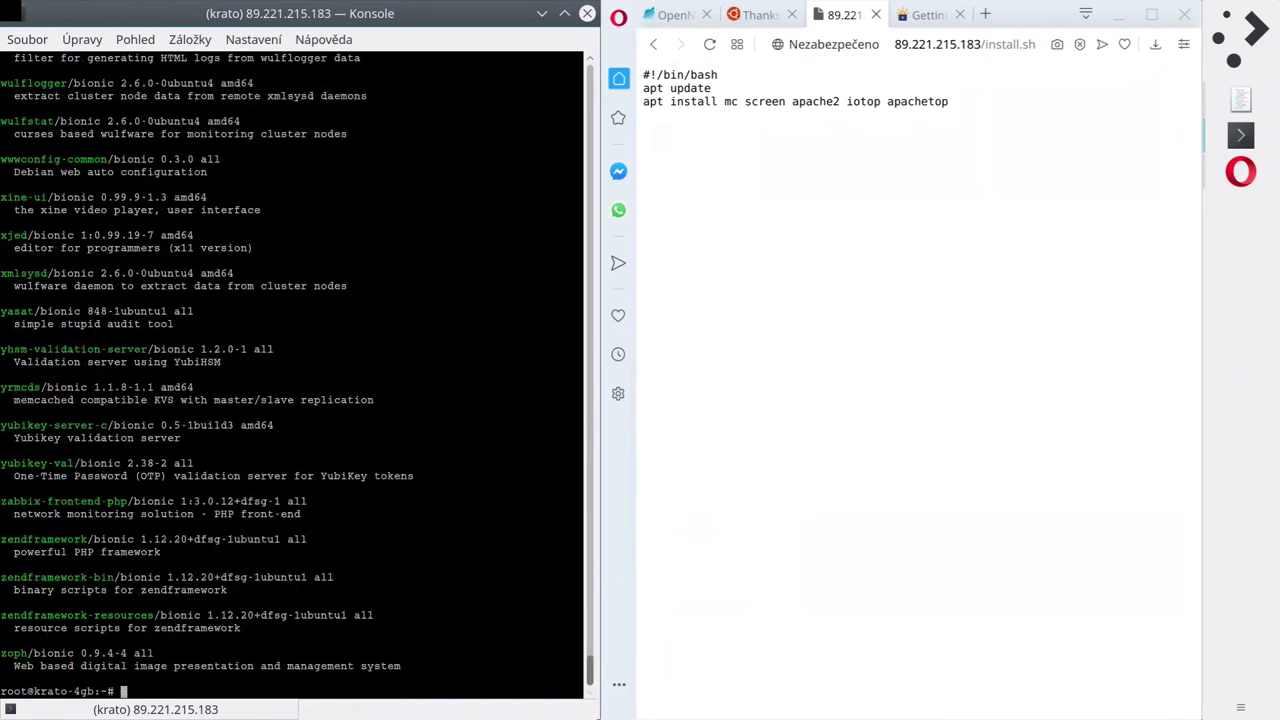
type("mcedit install.sh")
Change php7 to php7.2 on install.sh's apt install line and save.
key("Return")
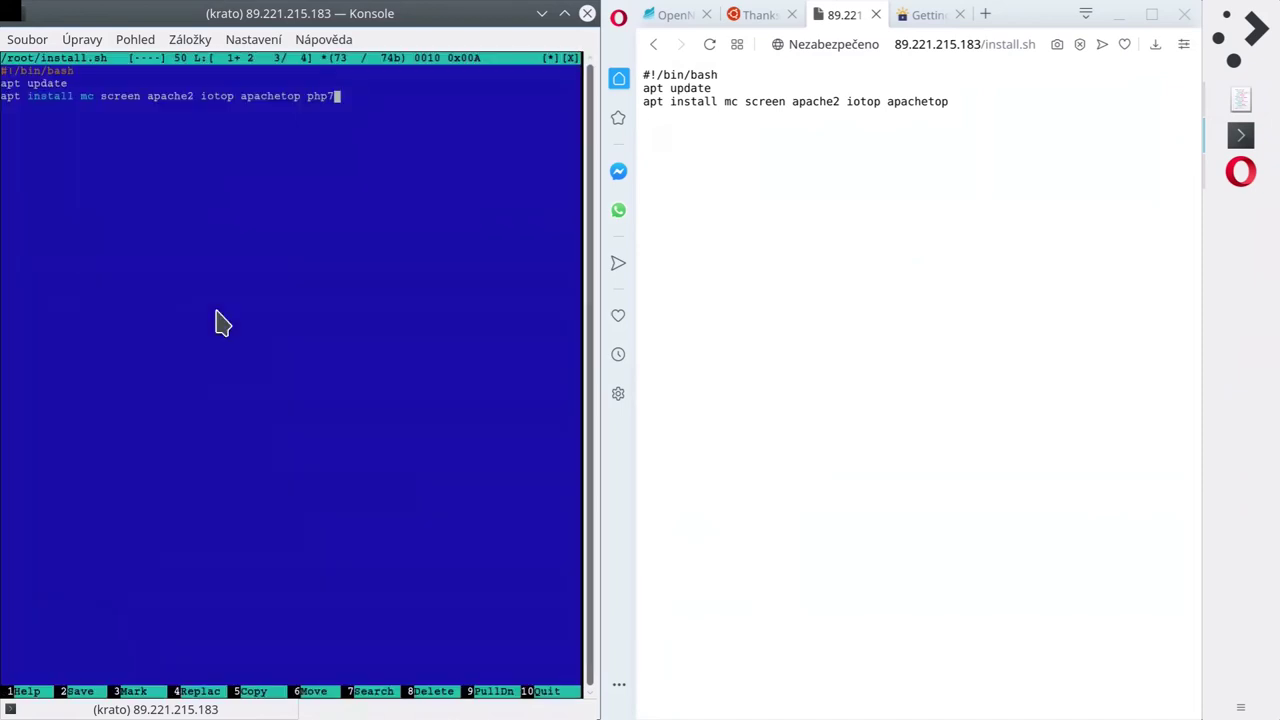
key("Down")
key("Up")
type(".2")
key("Down")
key("F10")
key("Left")
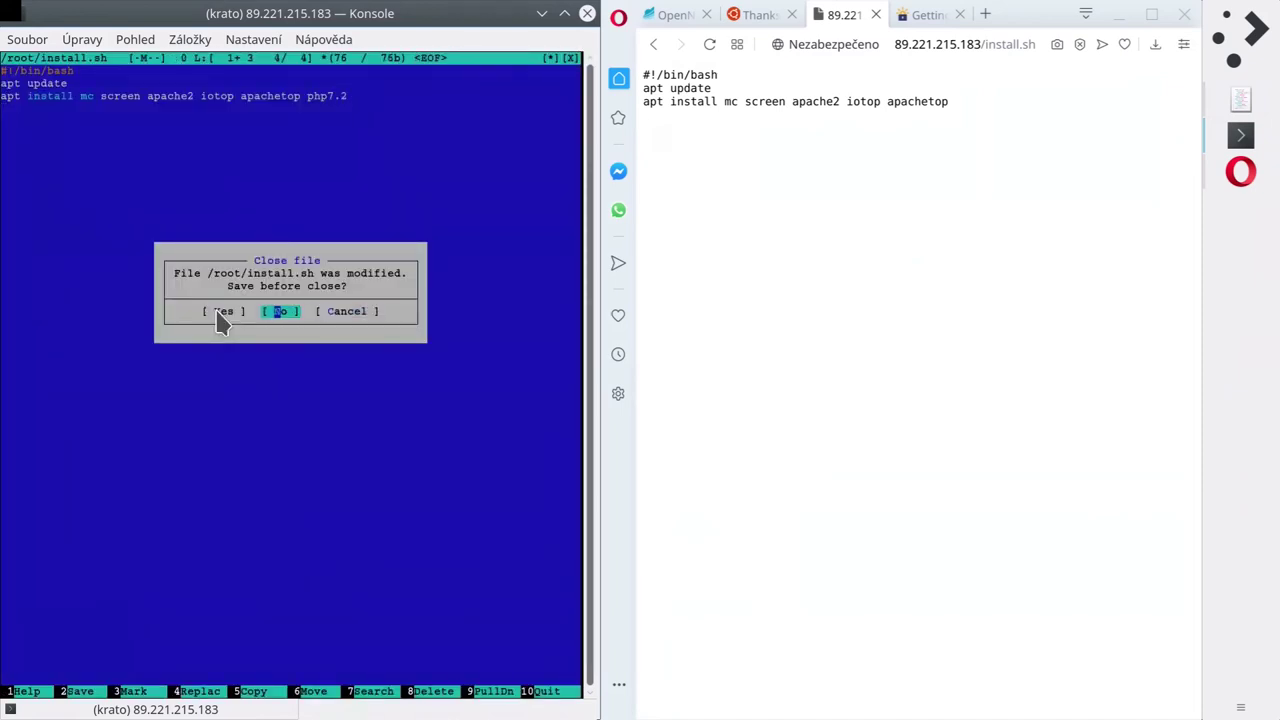
key("Left")
key("Return")
Rerun ./install.sh and accept installing the php7.2 packages.
type("./install.sh")
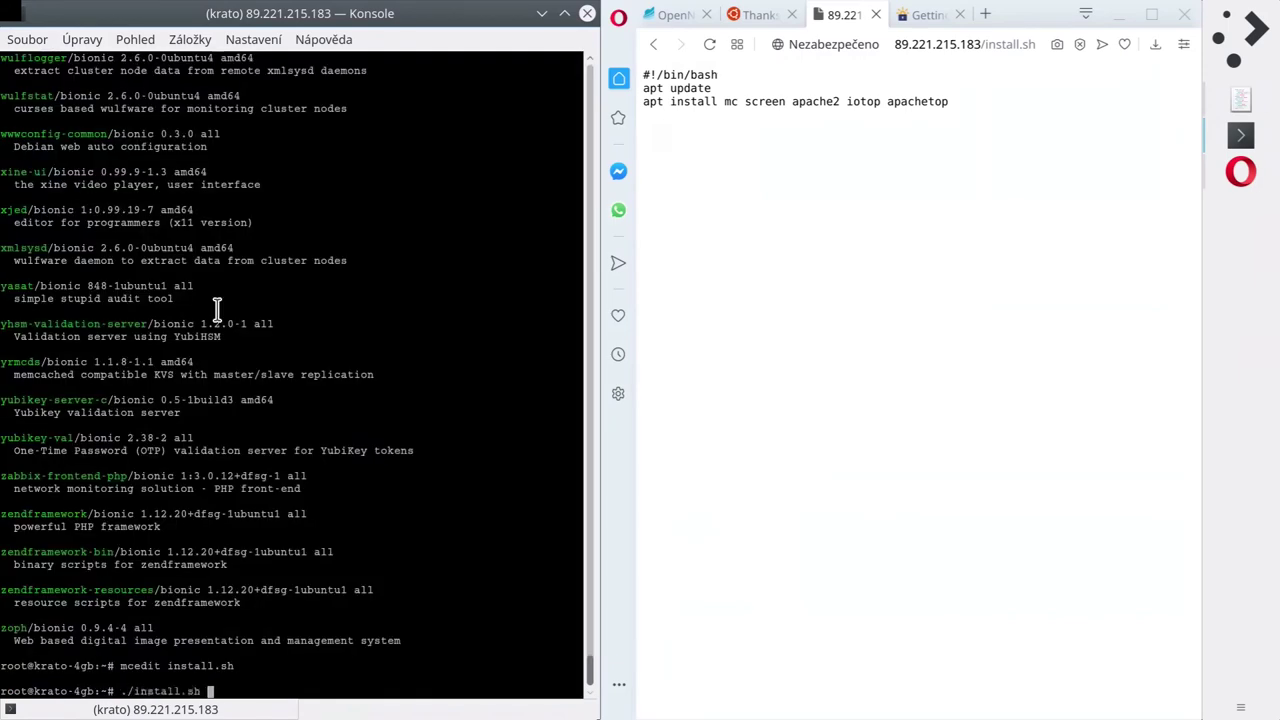
key("Return")
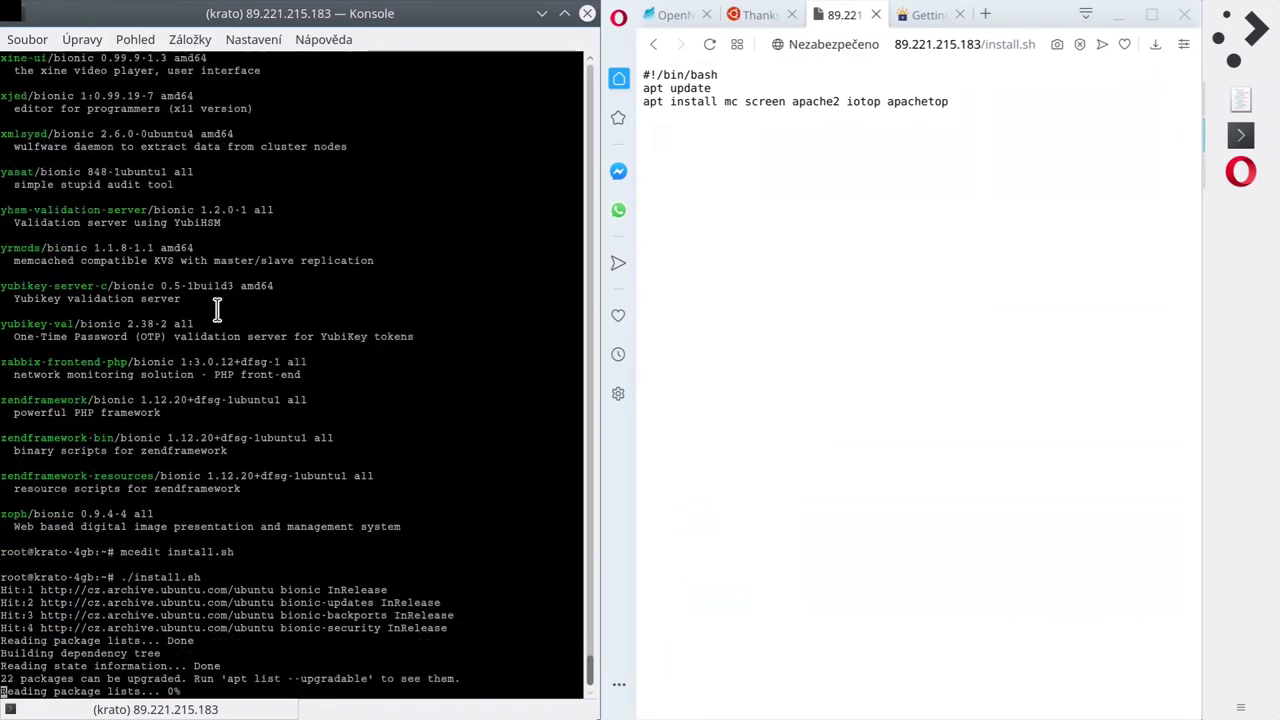
key("Return")
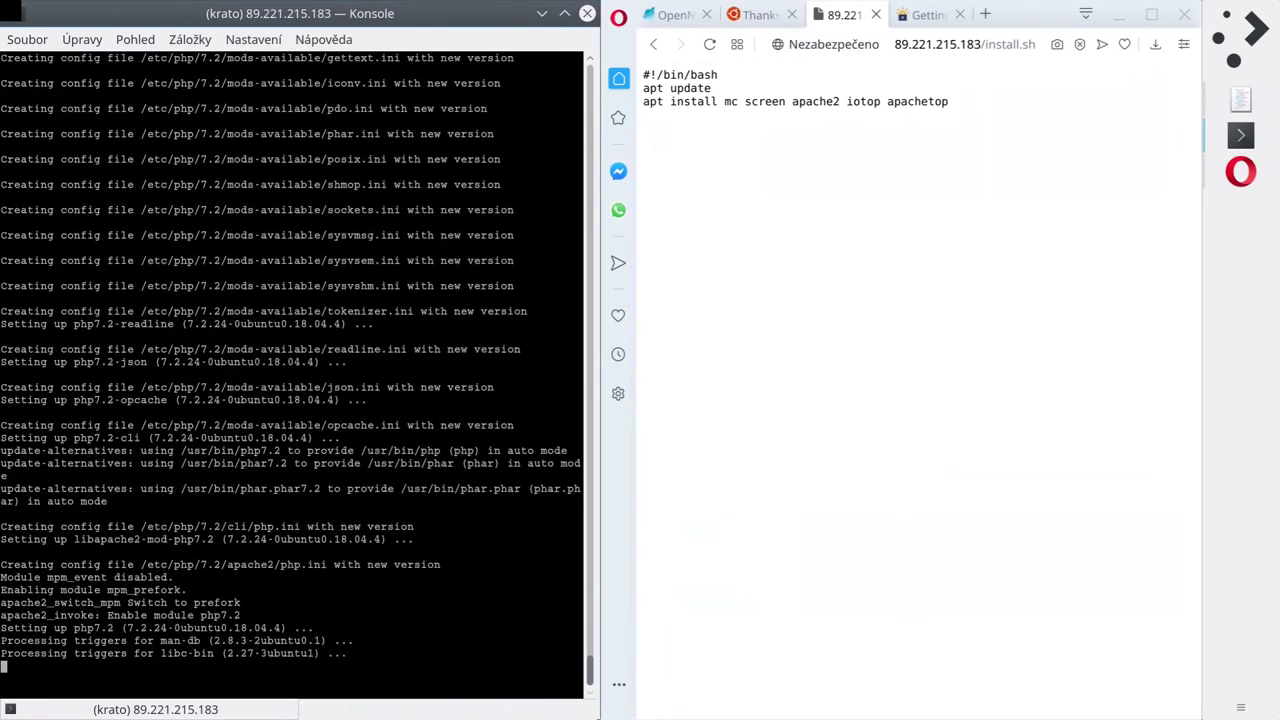
Test PHP's interactive shell by evaluating 'echo 1+1;', then exit.
type("php -a")
key("Return")
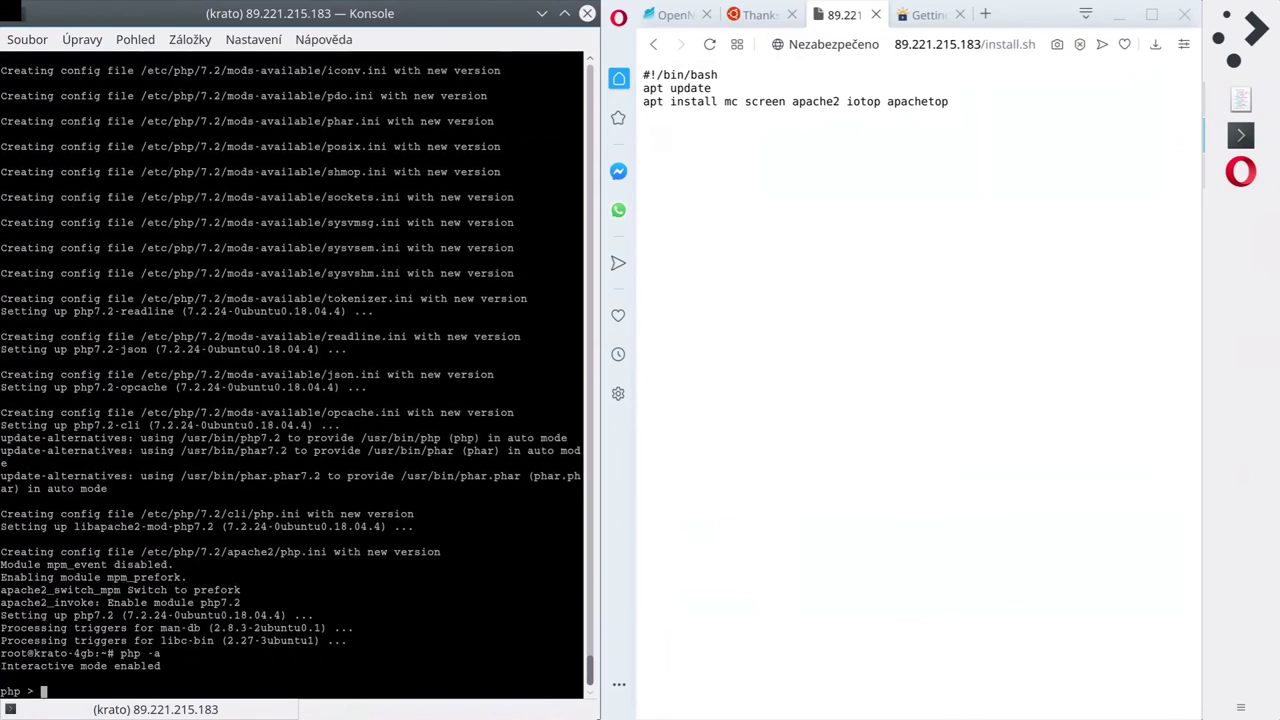
type("echo 1+1;")
key("Return")
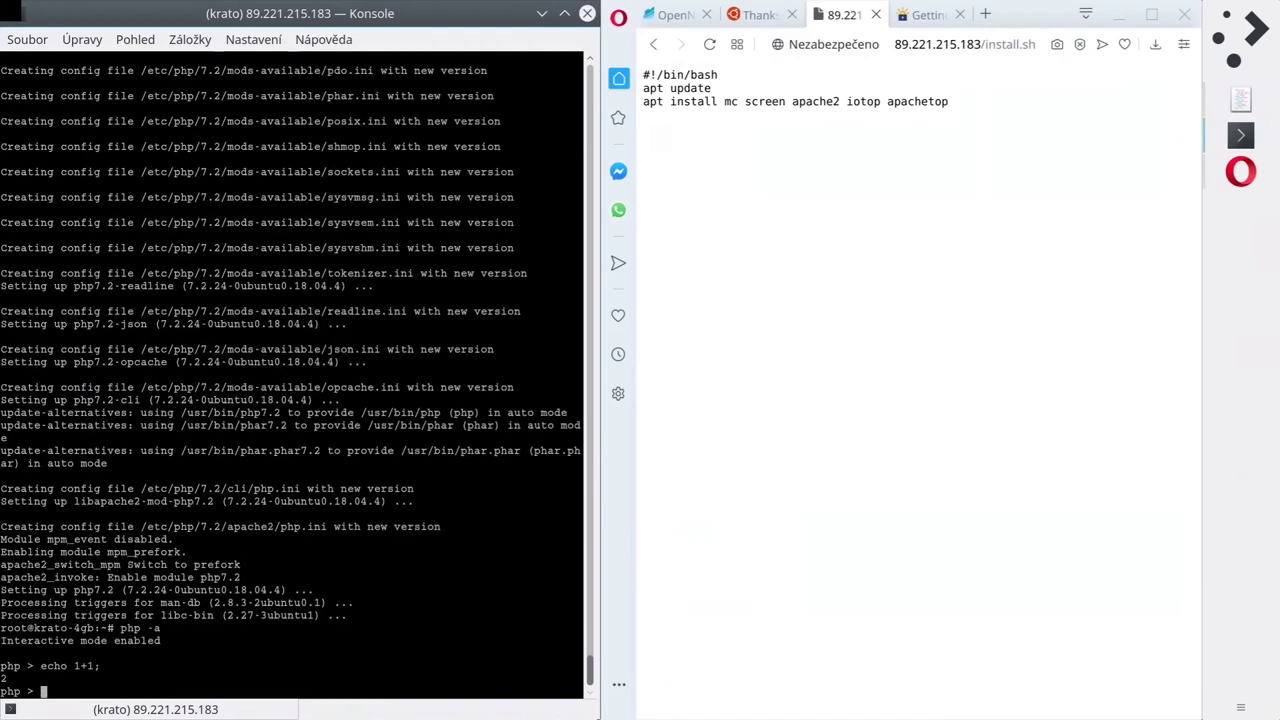
key("ctrl+d")
Check the installed PHP version with php --version, fixing the typo.
type("php --veris")
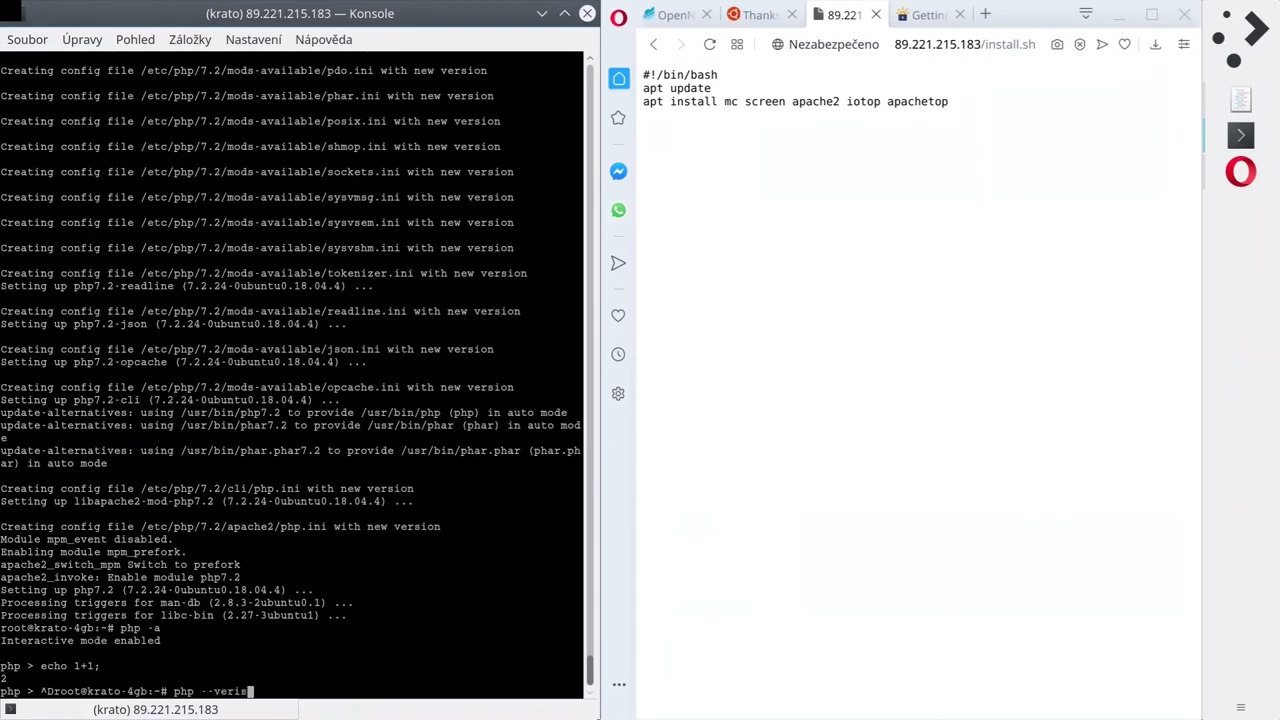
type("on")
key("Return")
key("Up")
key("BackSpace")
key("BackSpace")
key("BackSpace")
key("BackSpace")
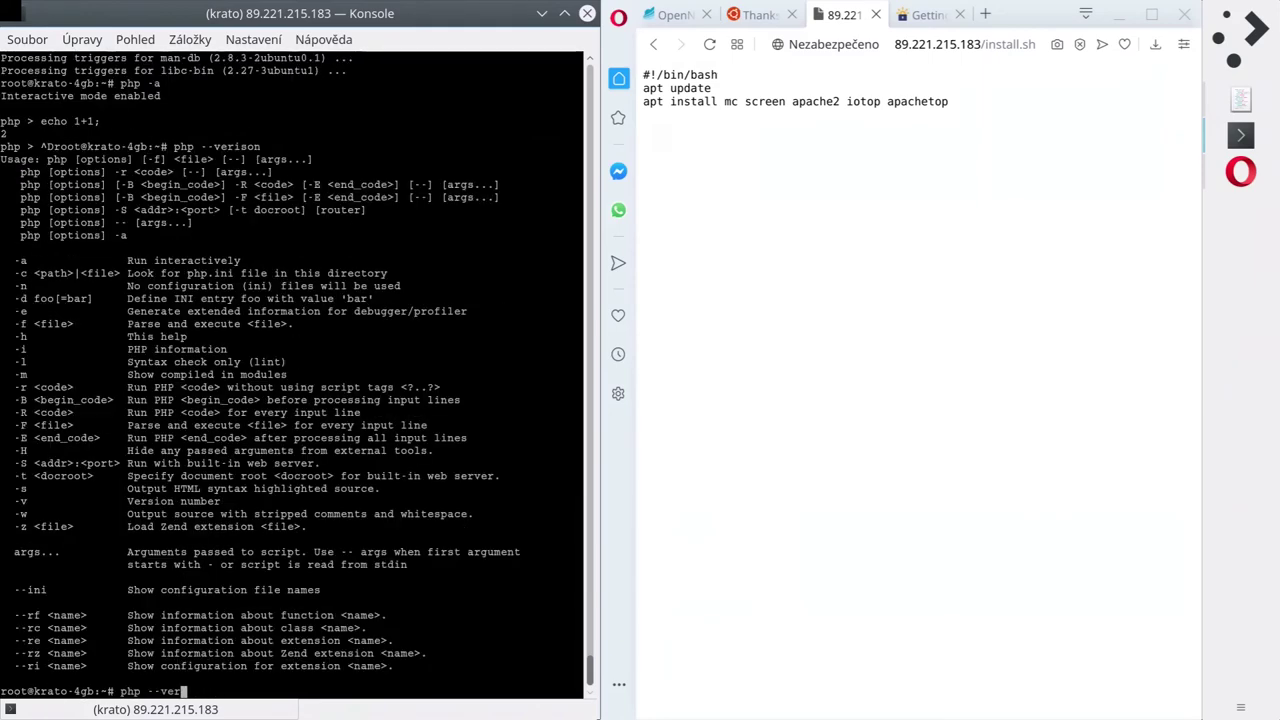
type("sion")
key("Return")
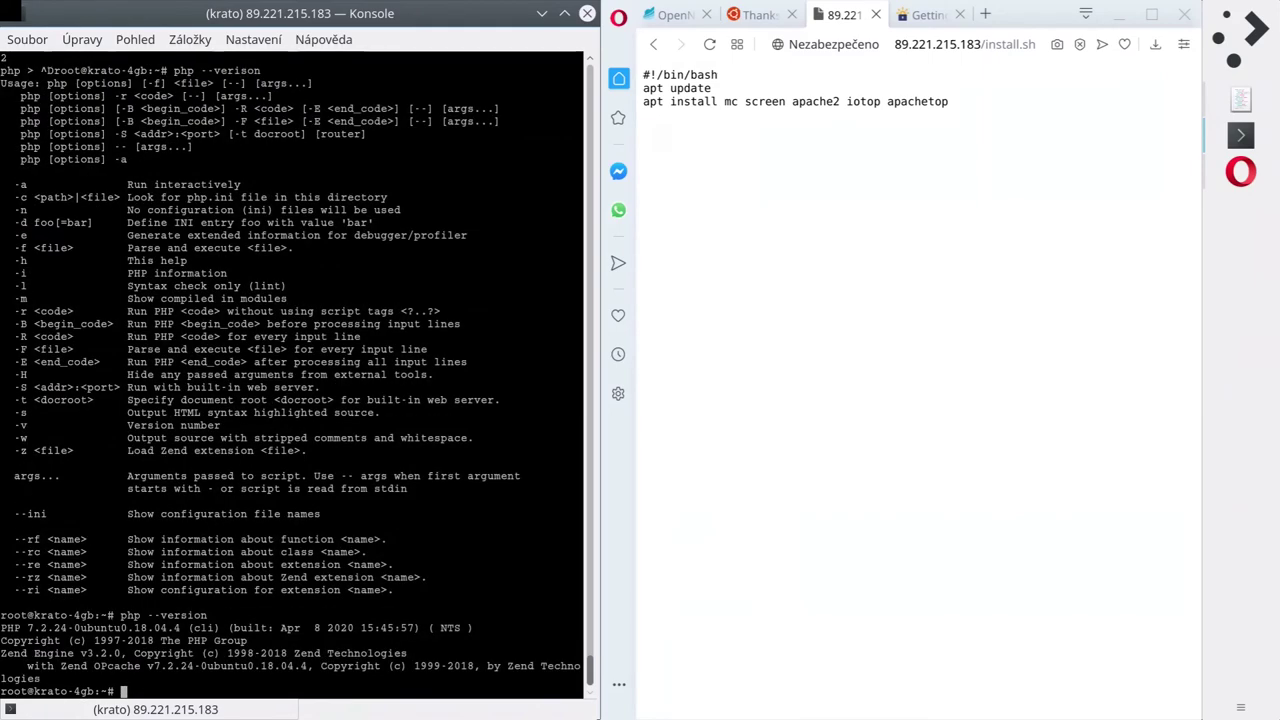
Clear the terminal and print install.sh with cat.
type("cat i")
key("ctrl+c")
type("c")
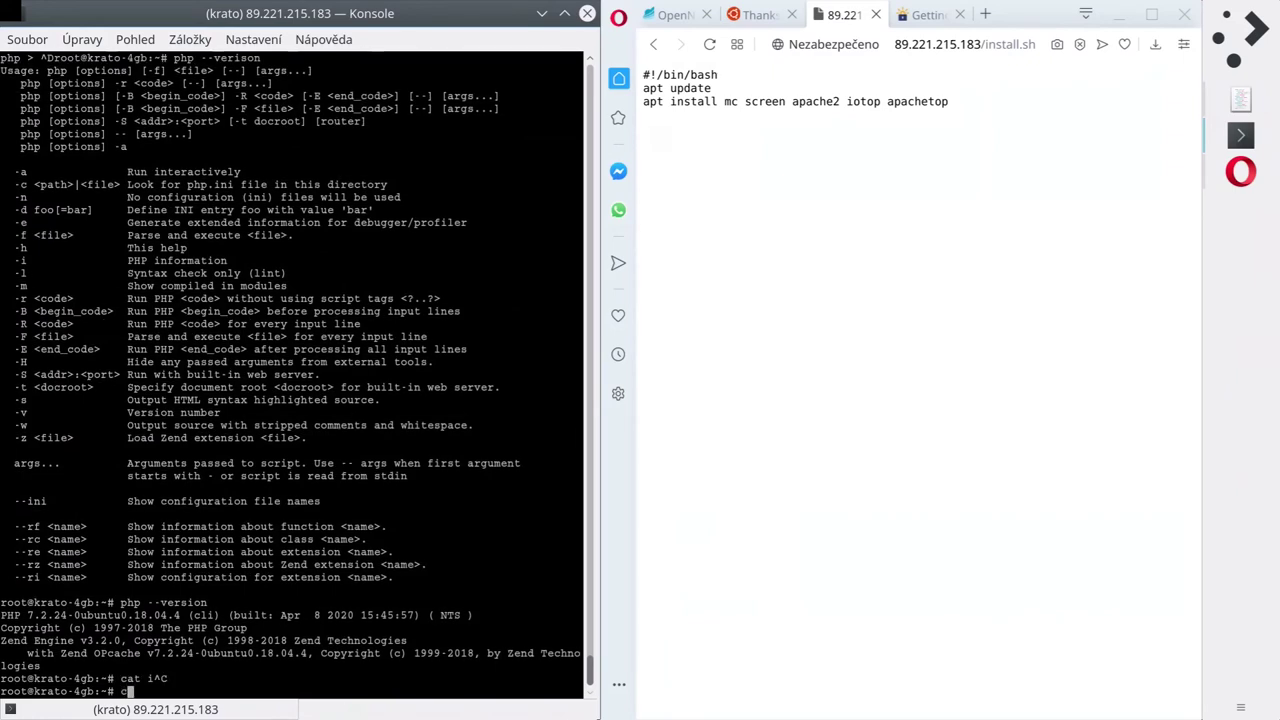
type("lear")
key("Return")
type("cat inst")
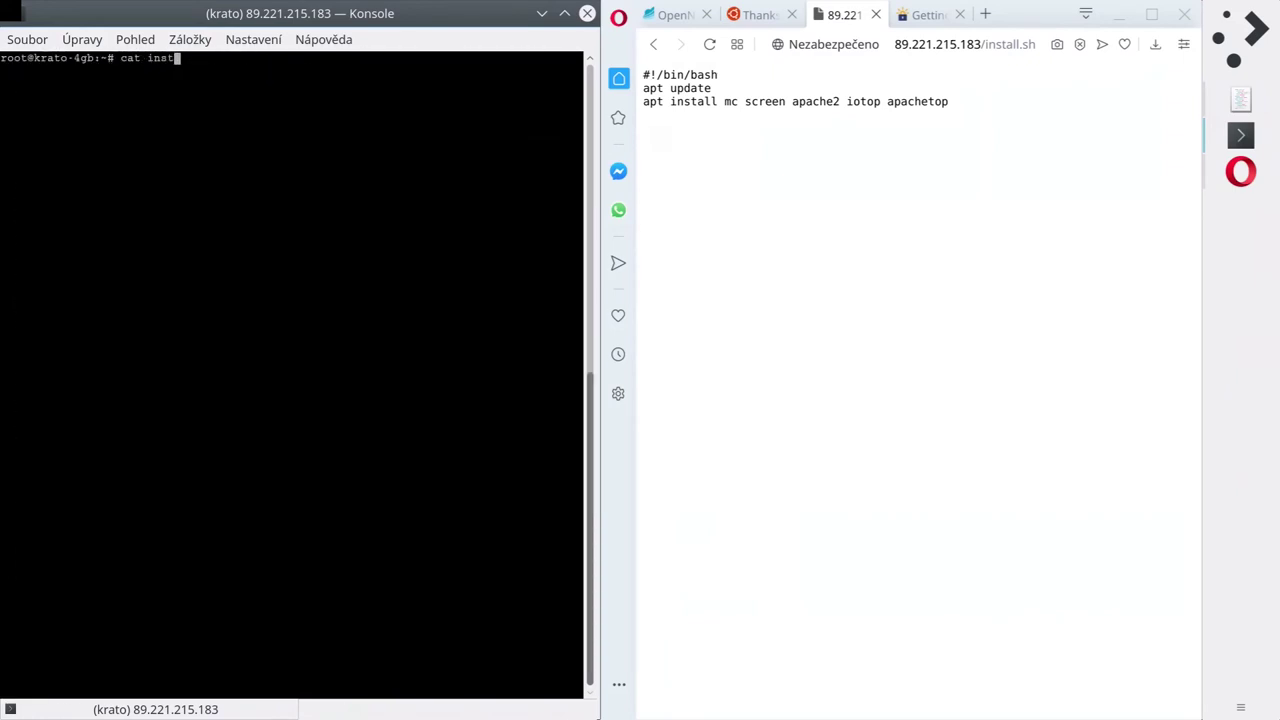
key("Tab")
key("Return")
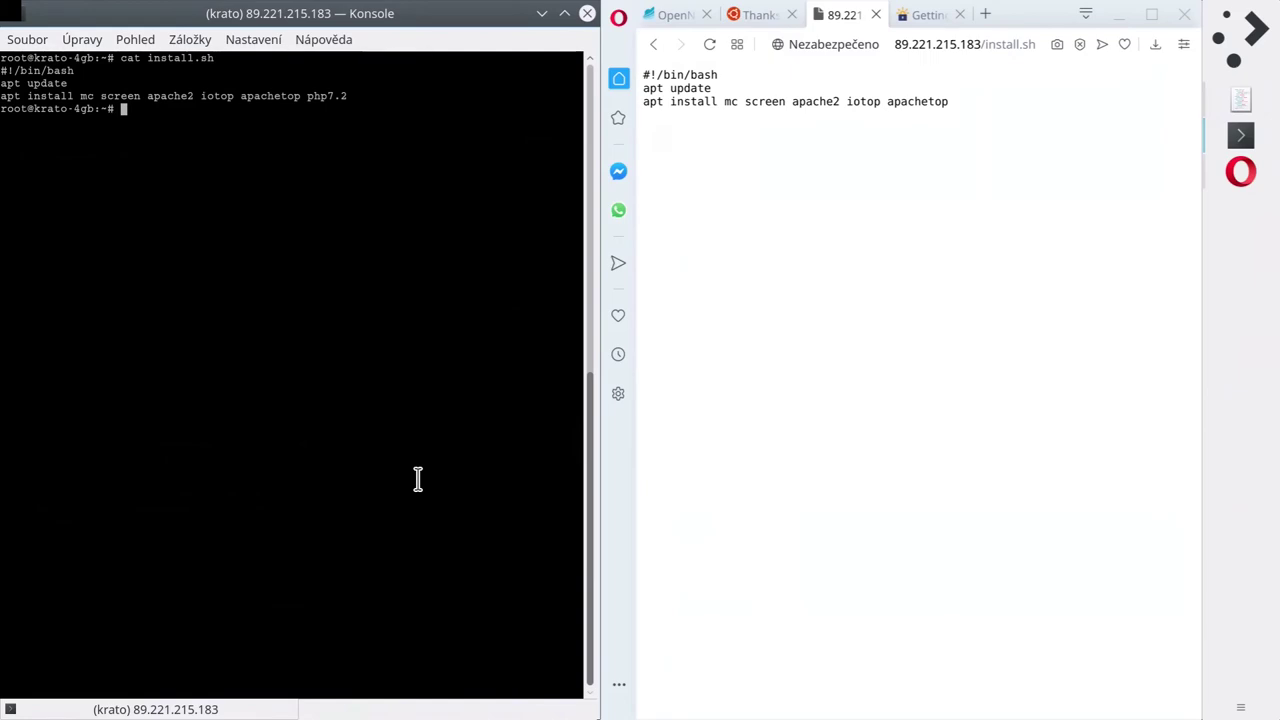
Switch to the OpenNebula tab and scroll up to the VM's VNC console login prompt.
left_click(752, 22)
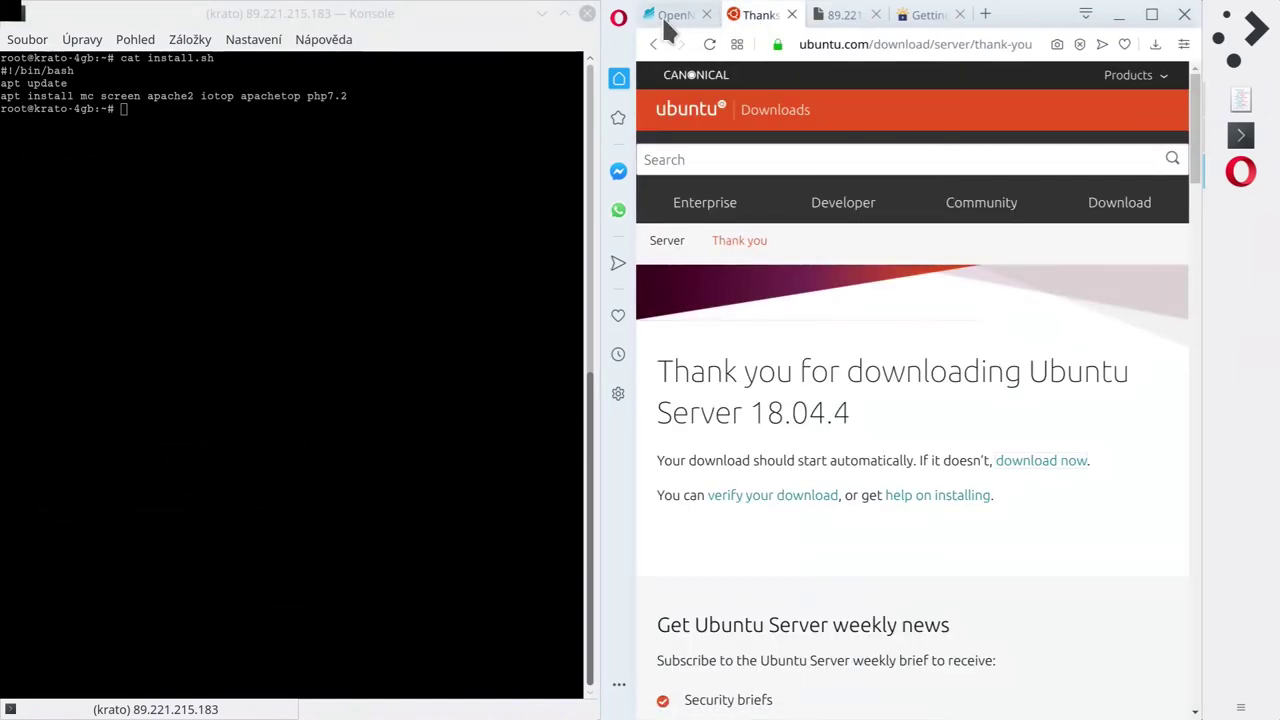
left_click(668, 18)
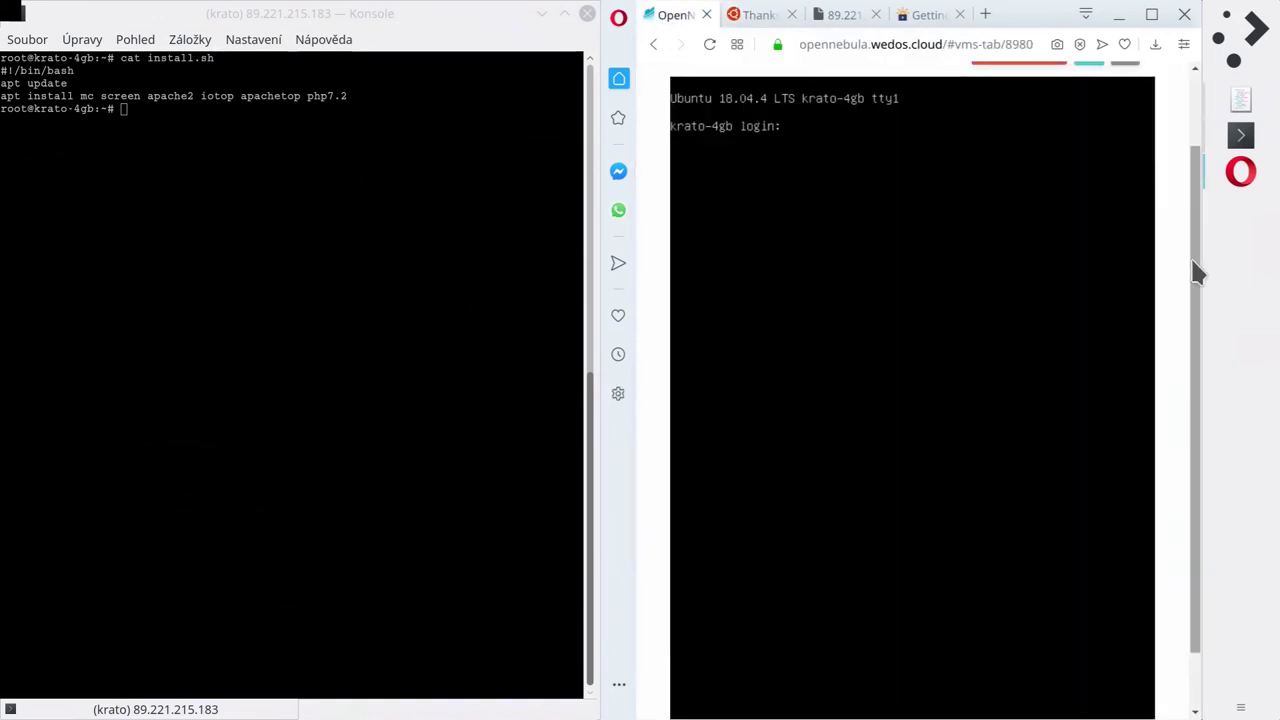
left_click_drag(1190, 266, 1164, 144)
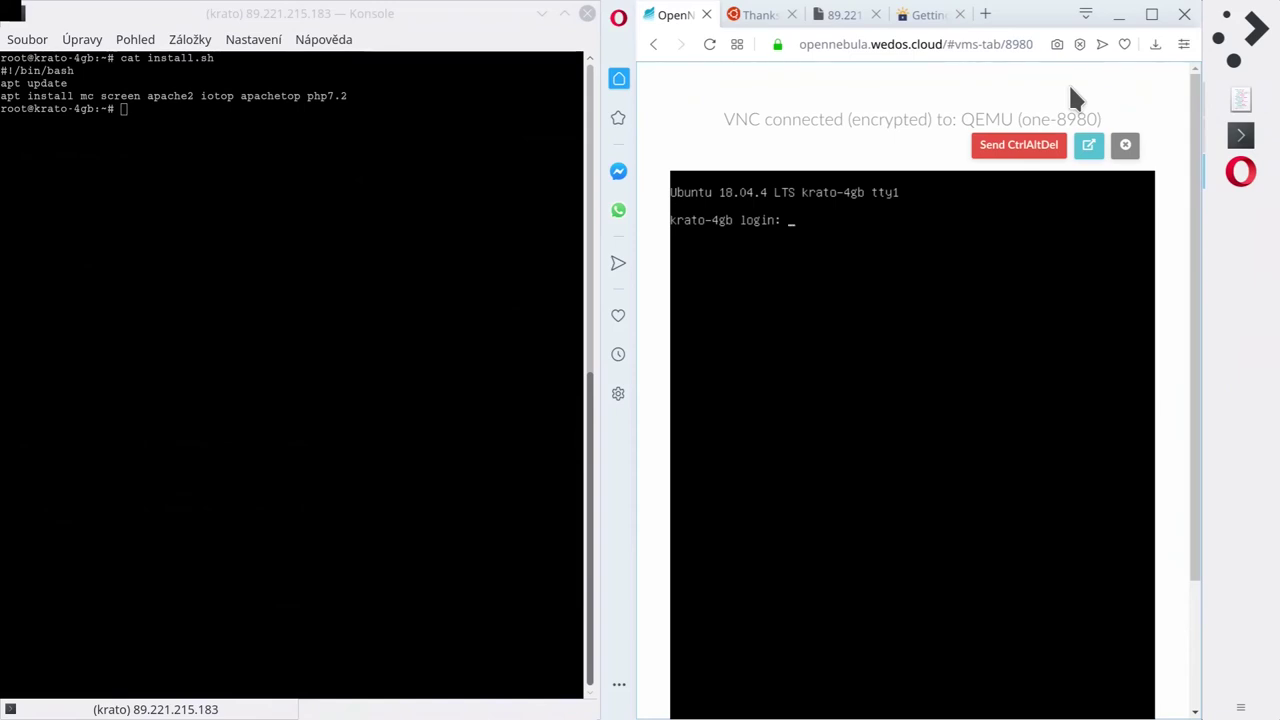
left_click(985, 20)
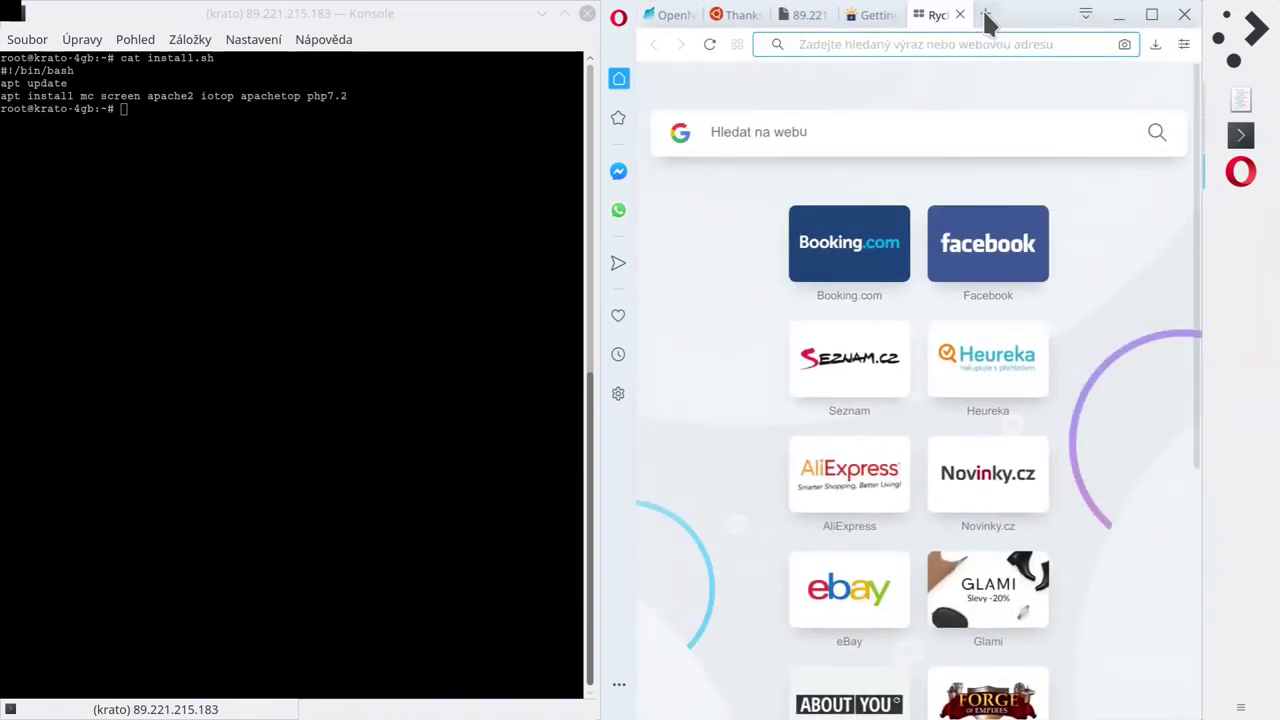
type("debian download")
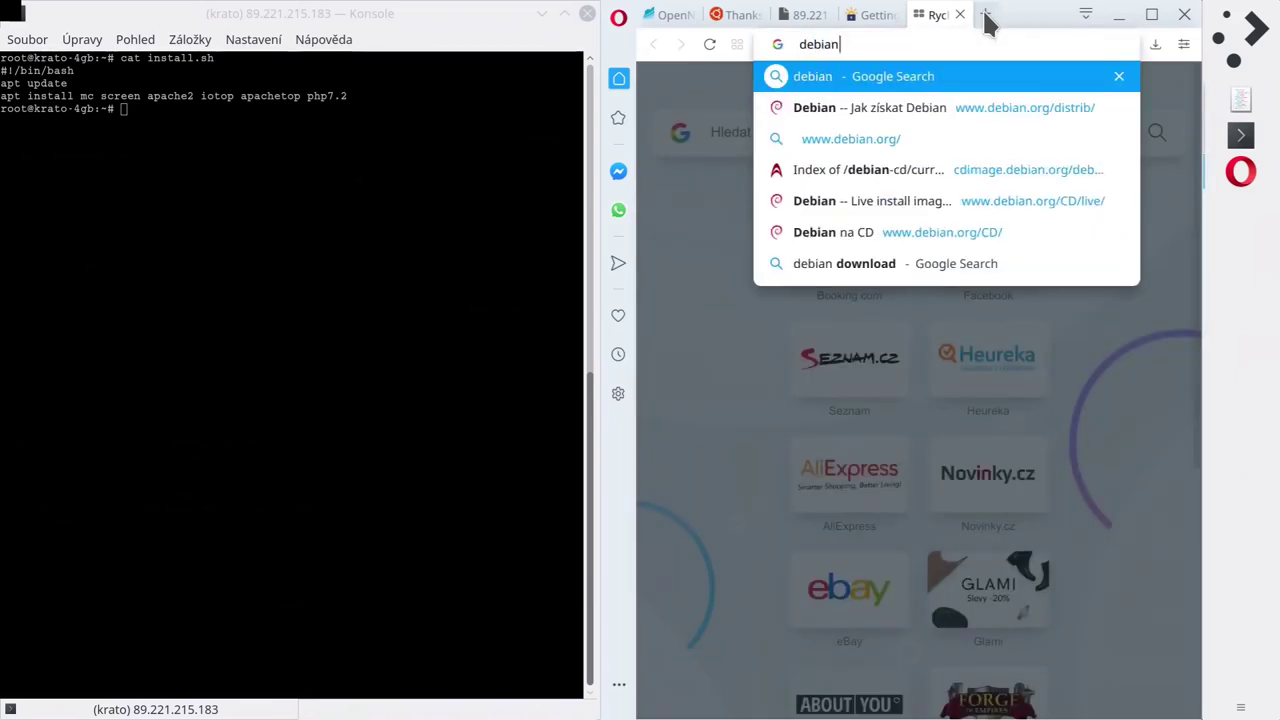
key("Return")
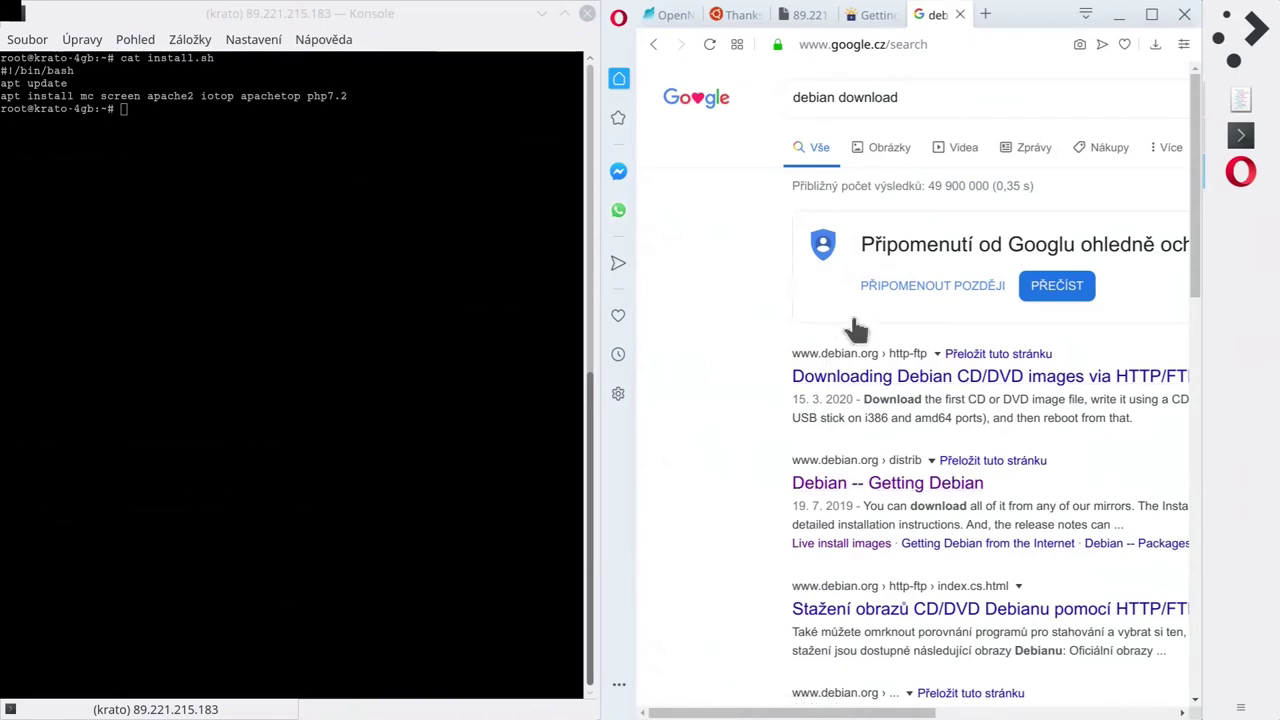
left_click(960, 15)
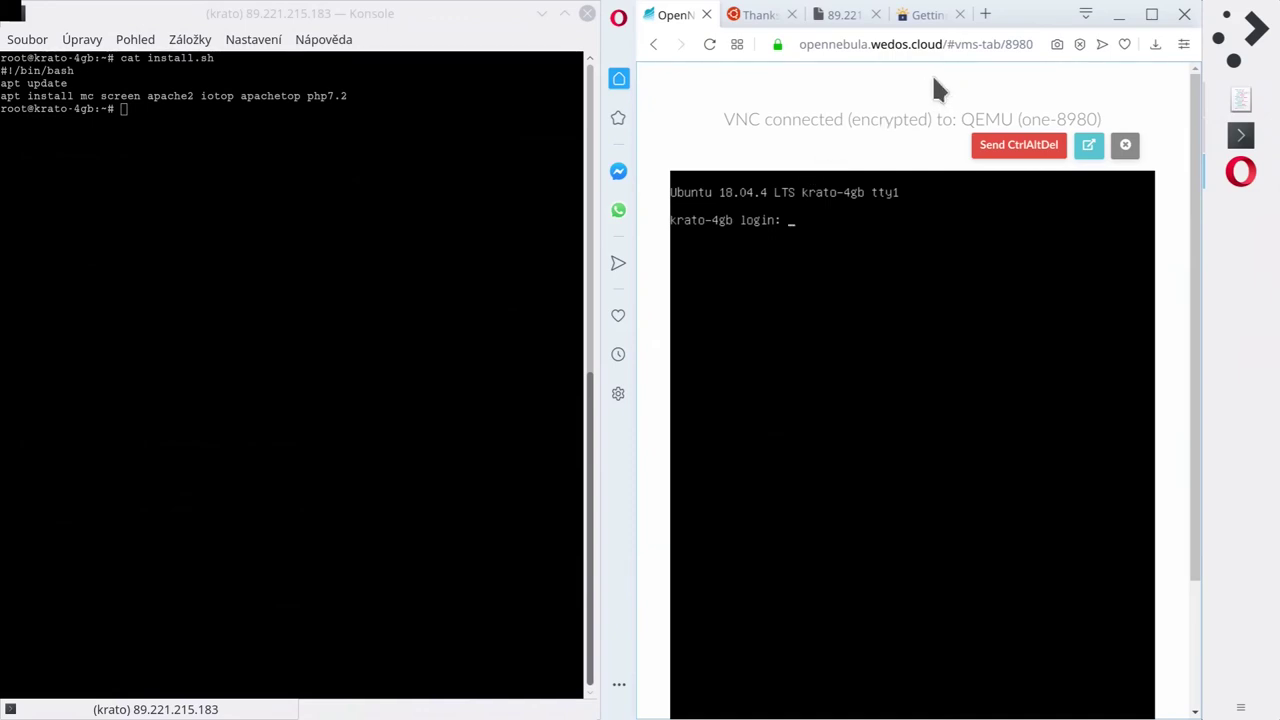
Maximise Opera and search the web for 'puppet' in a new tab.
left_click(985, 15)
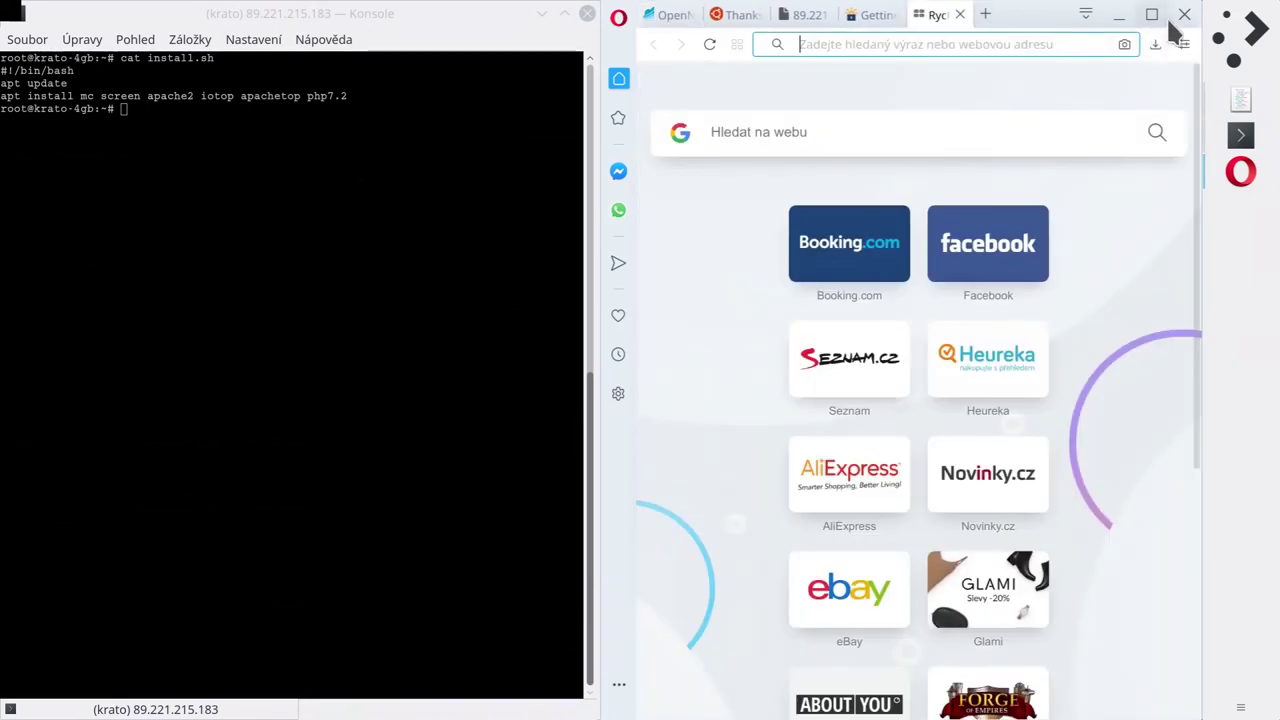
left_click(1152, 16)
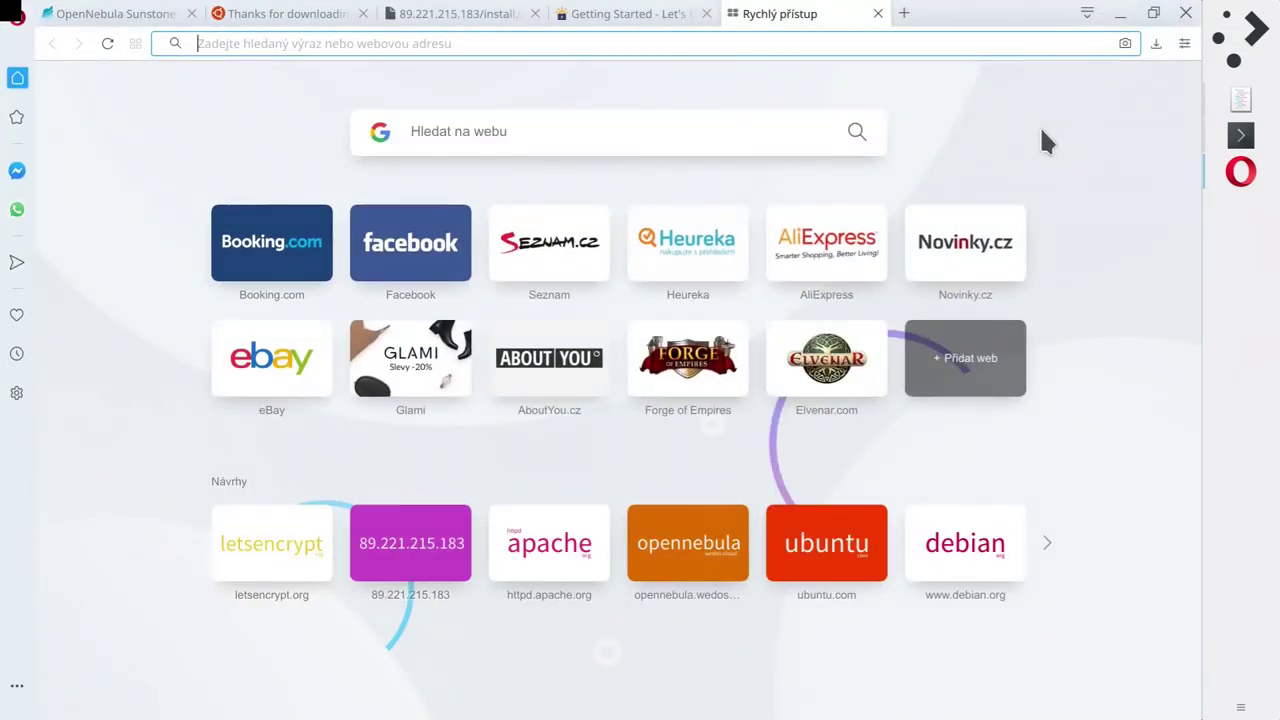
type("putt")
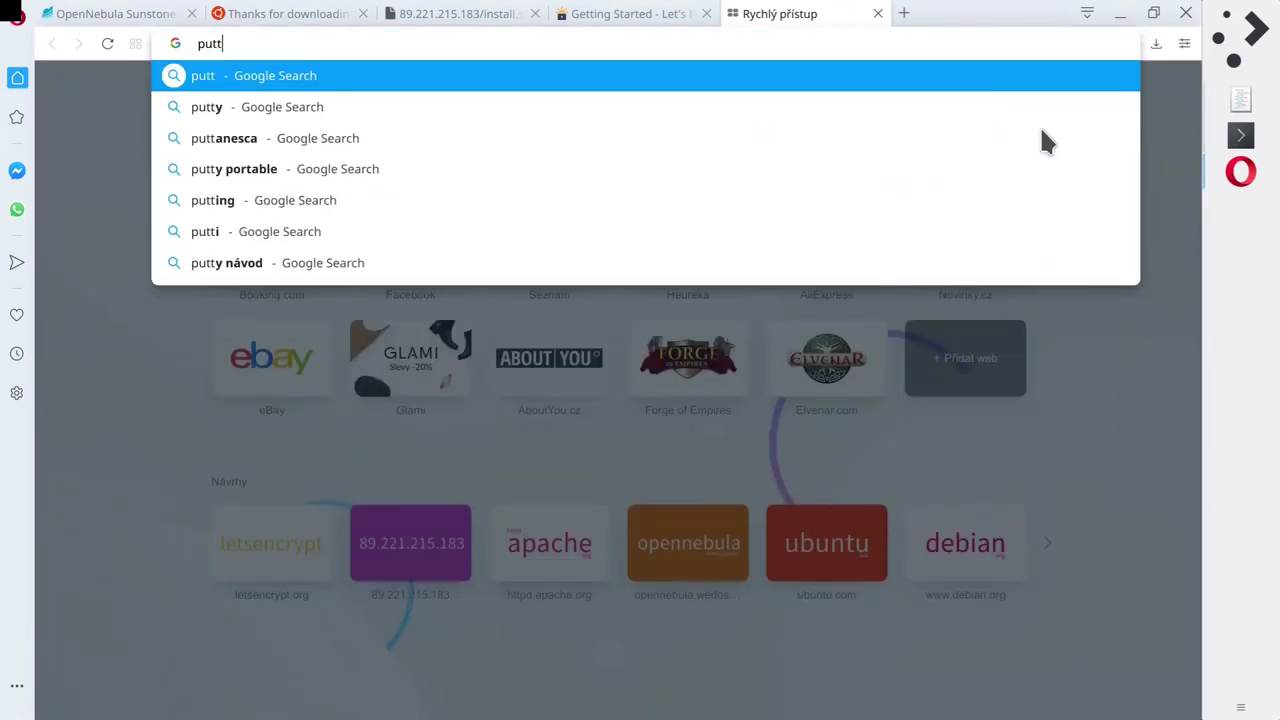
key("BackSpace")
key("BackSpace")
type("p")
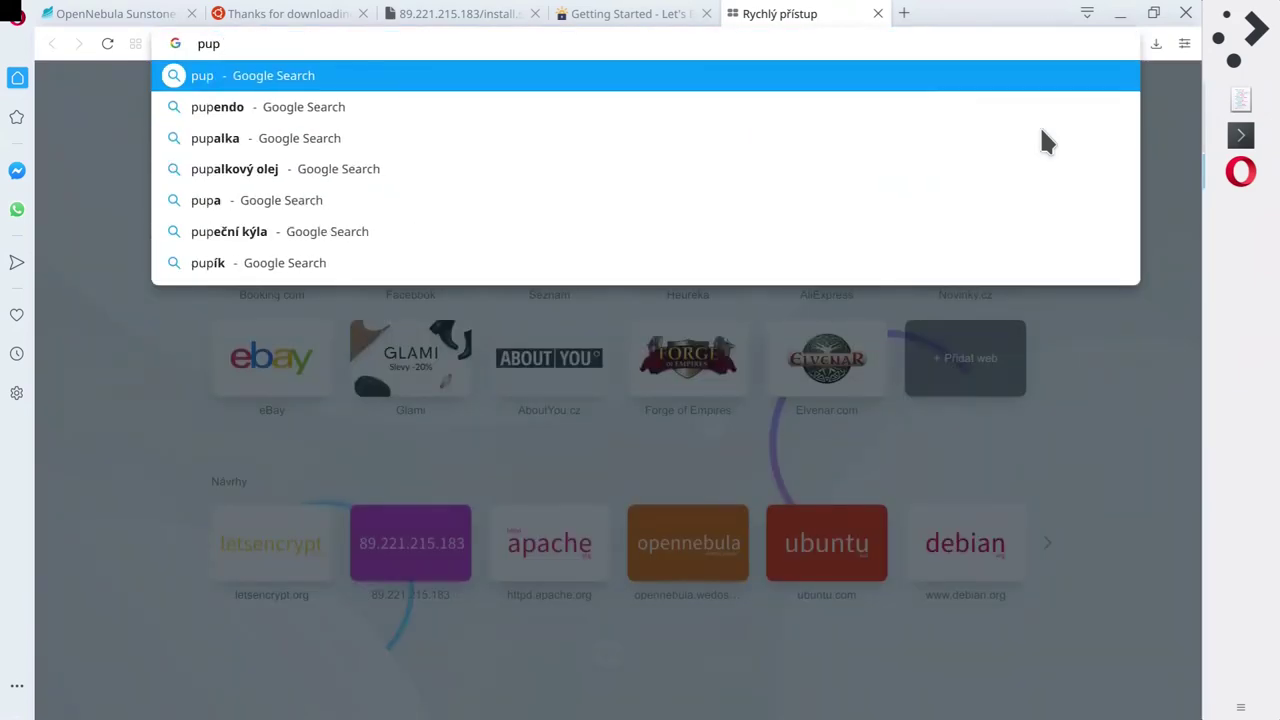
type("pet")
key("Return")
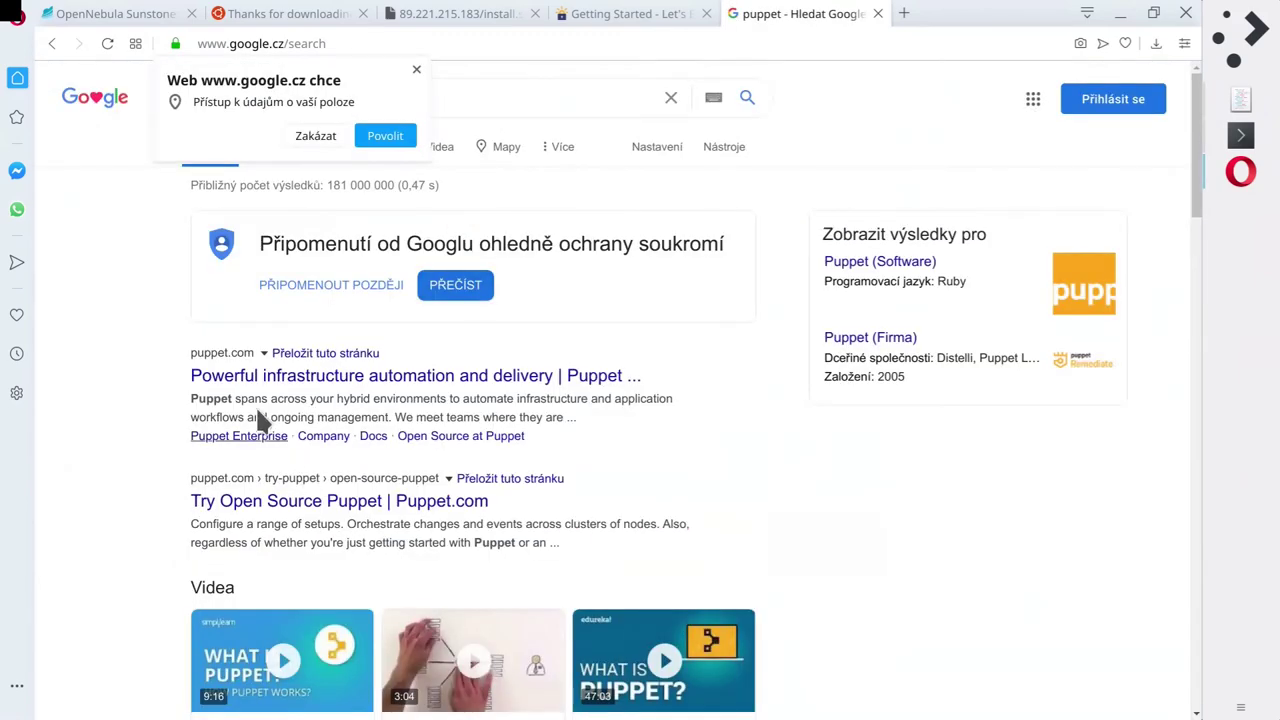
Open the Try Open Source Puppet page and accept its cookie policy.
left_click(236, 377)
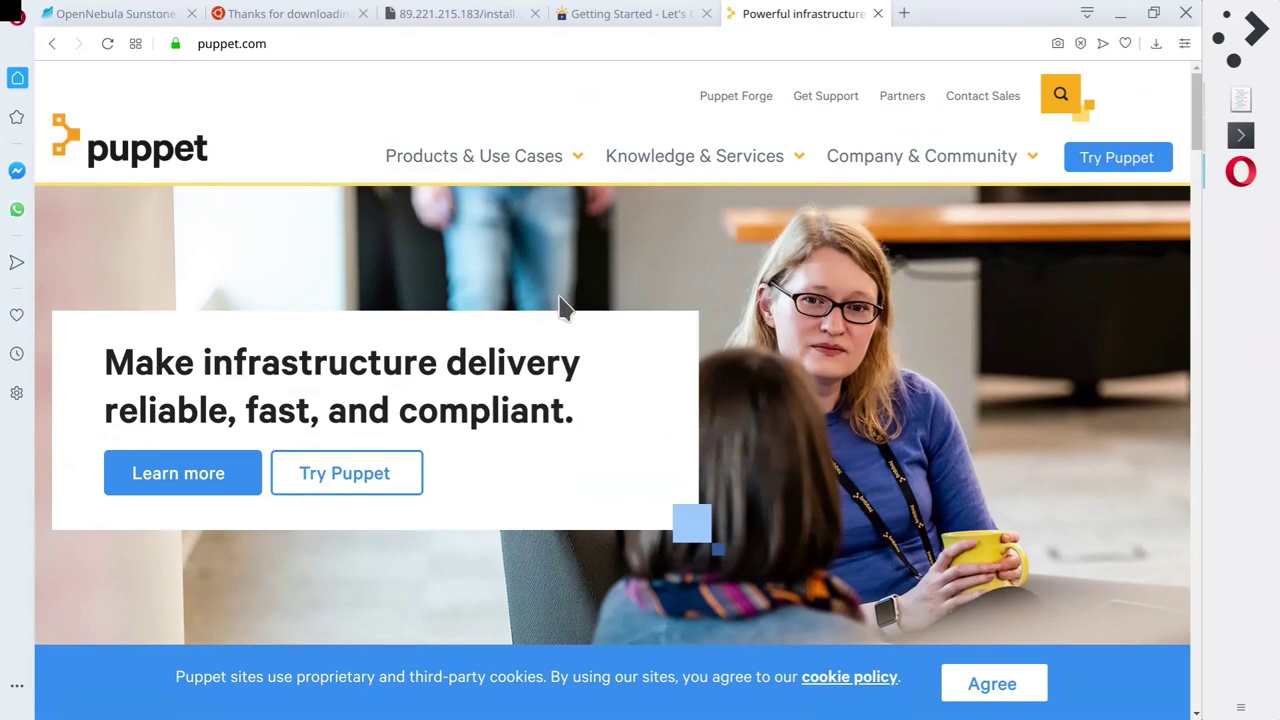
key("alt+Left")
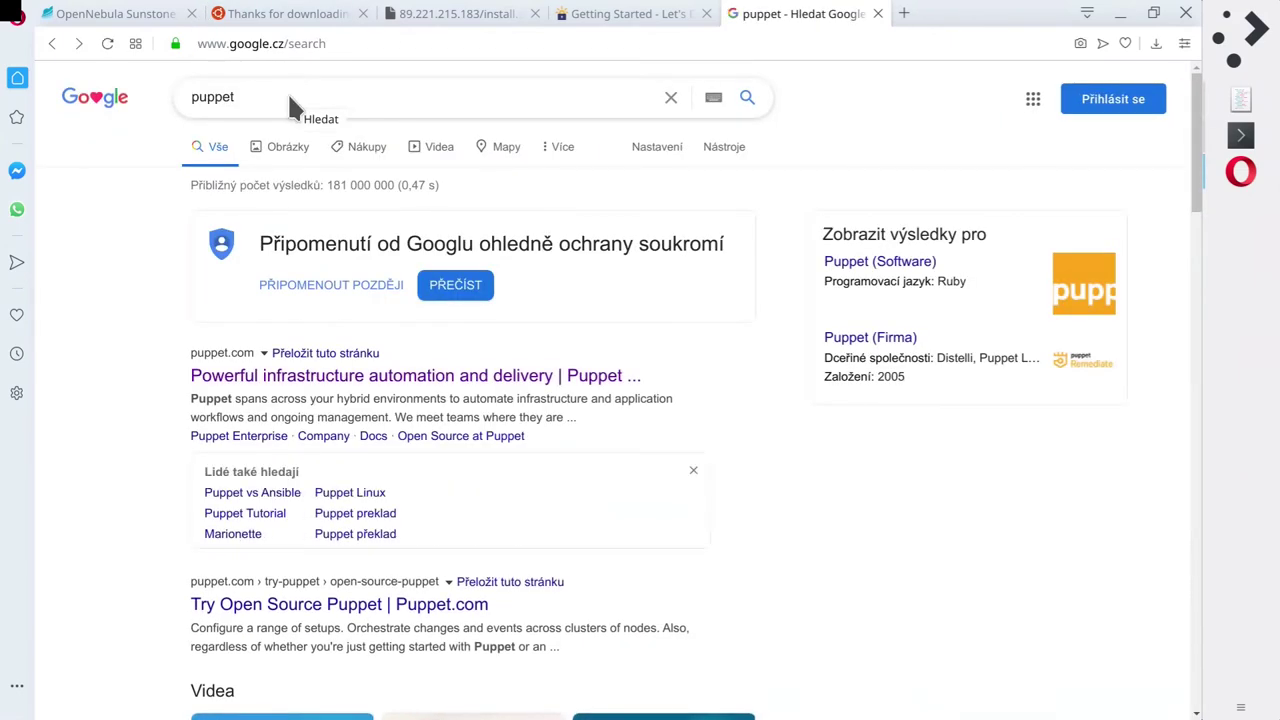
left_click(289, 96)
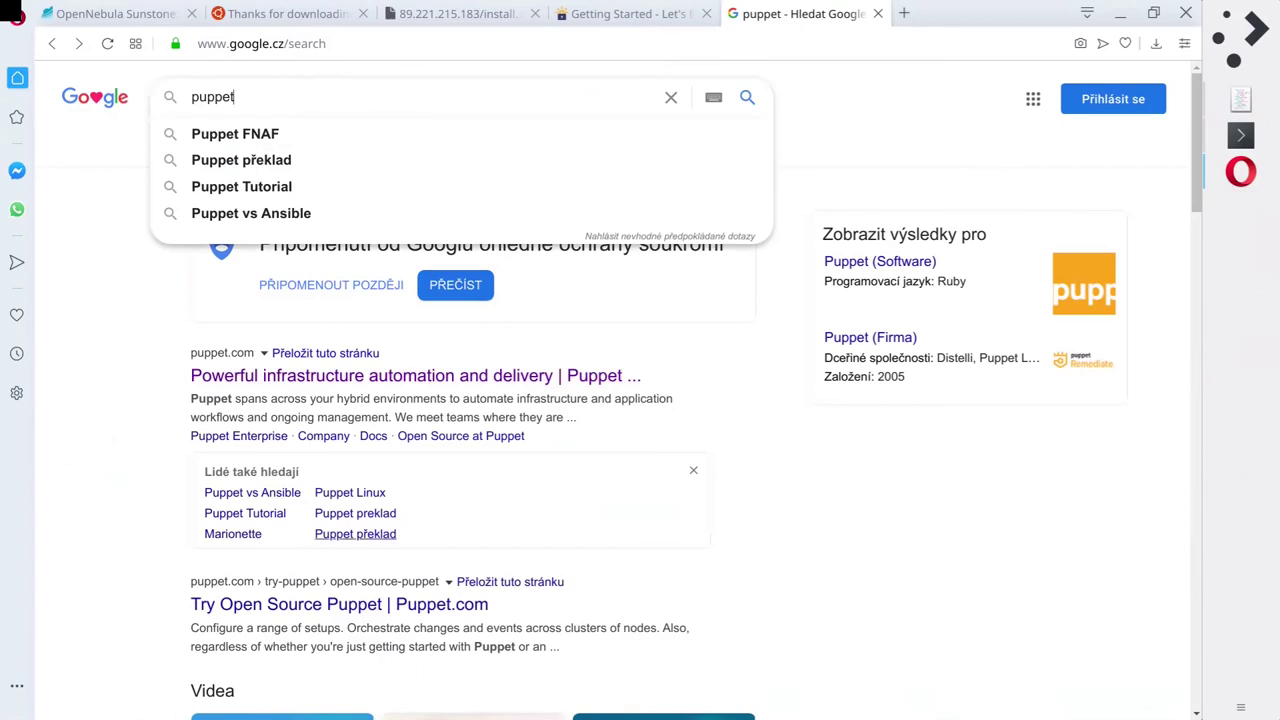
left_click(440, 605)
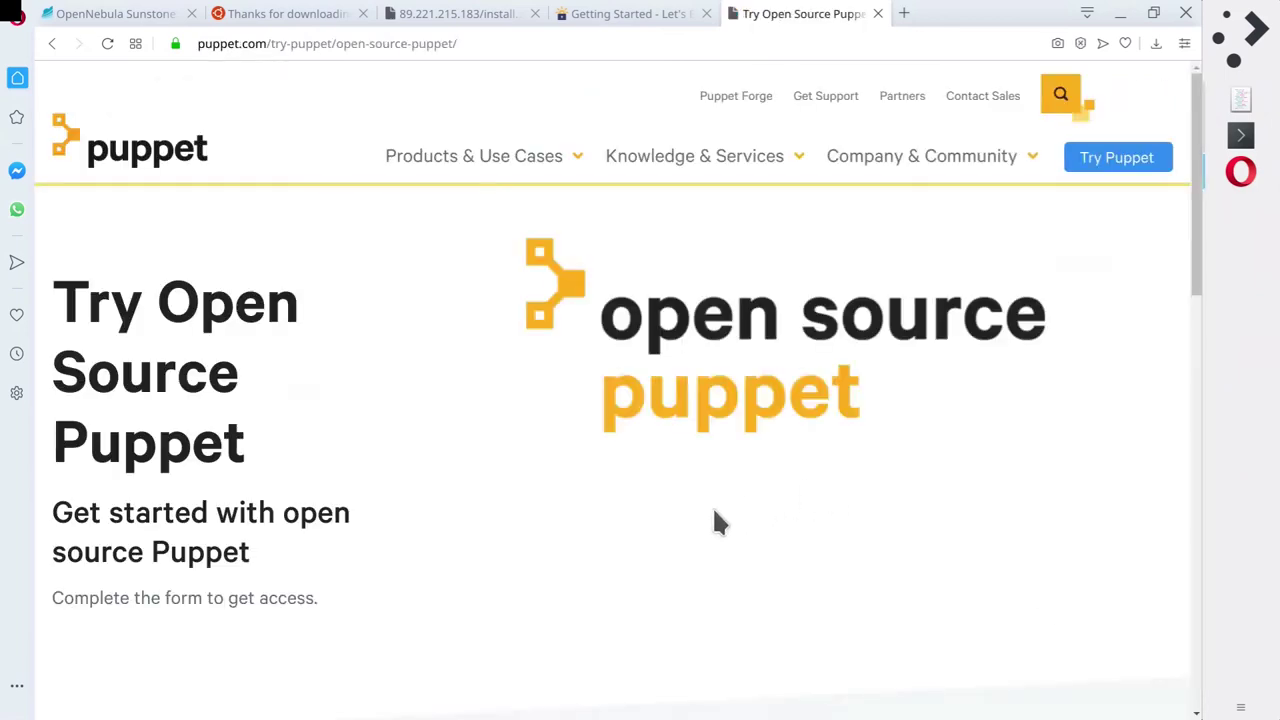
left_click(990, 688)
scroll(475, 481, "down", 10)
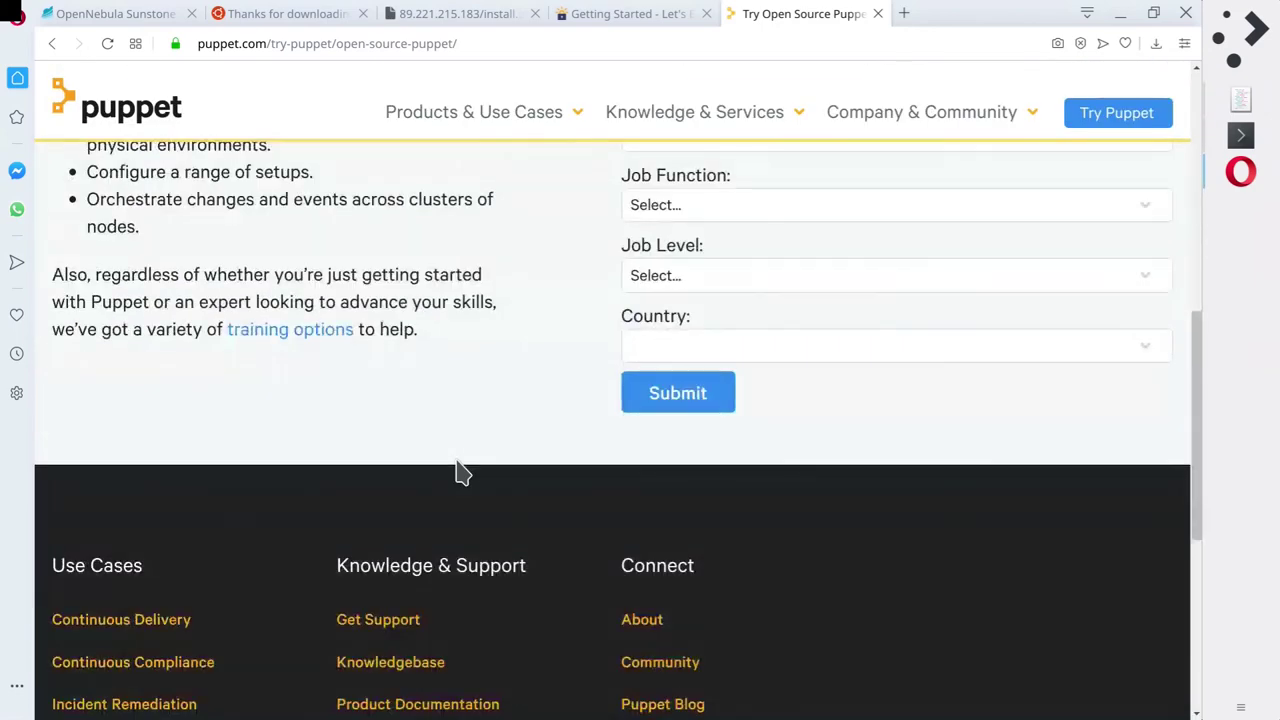
scroll(458, 470, "up", 10)
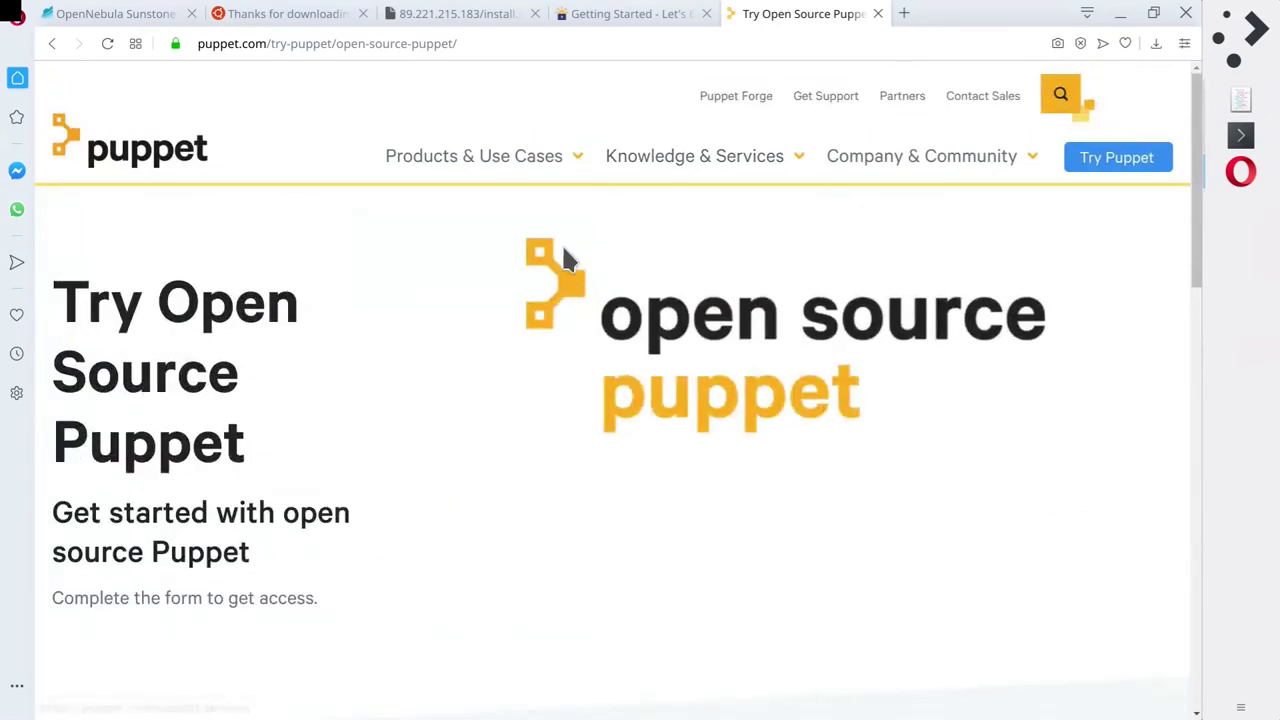
Replace the address bar contents with the search 'puppet example'.
left_click(271, 45)
left_click(271, 45)
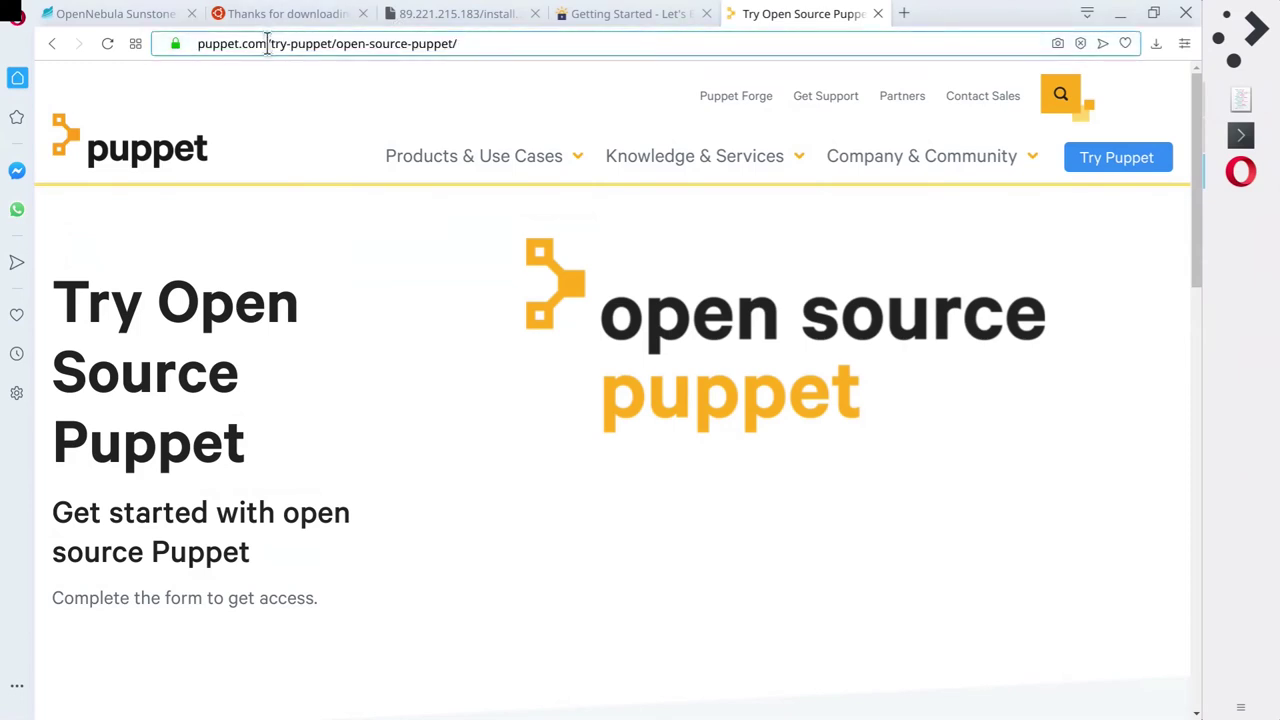
key("ctrl+a")
type("puppet ")
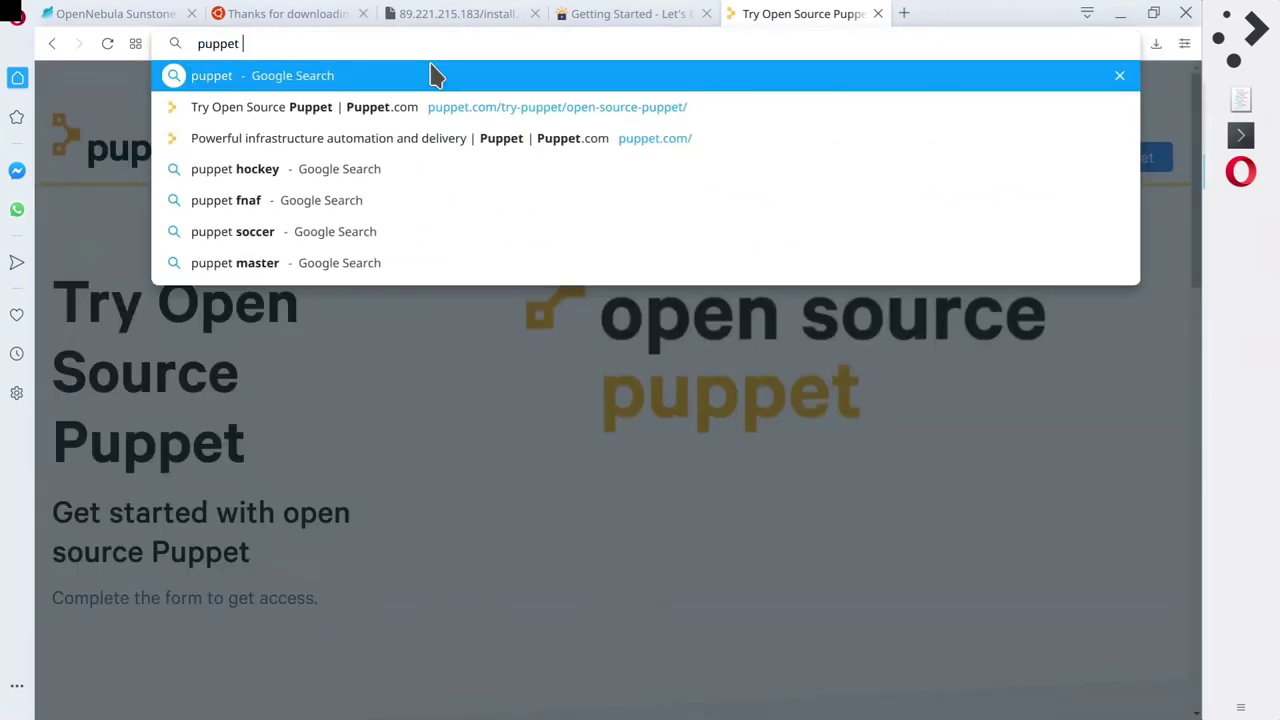
type("example")
Search 'puppet example' and read through the Hiera 3.3 Complete example page.
key("Return")
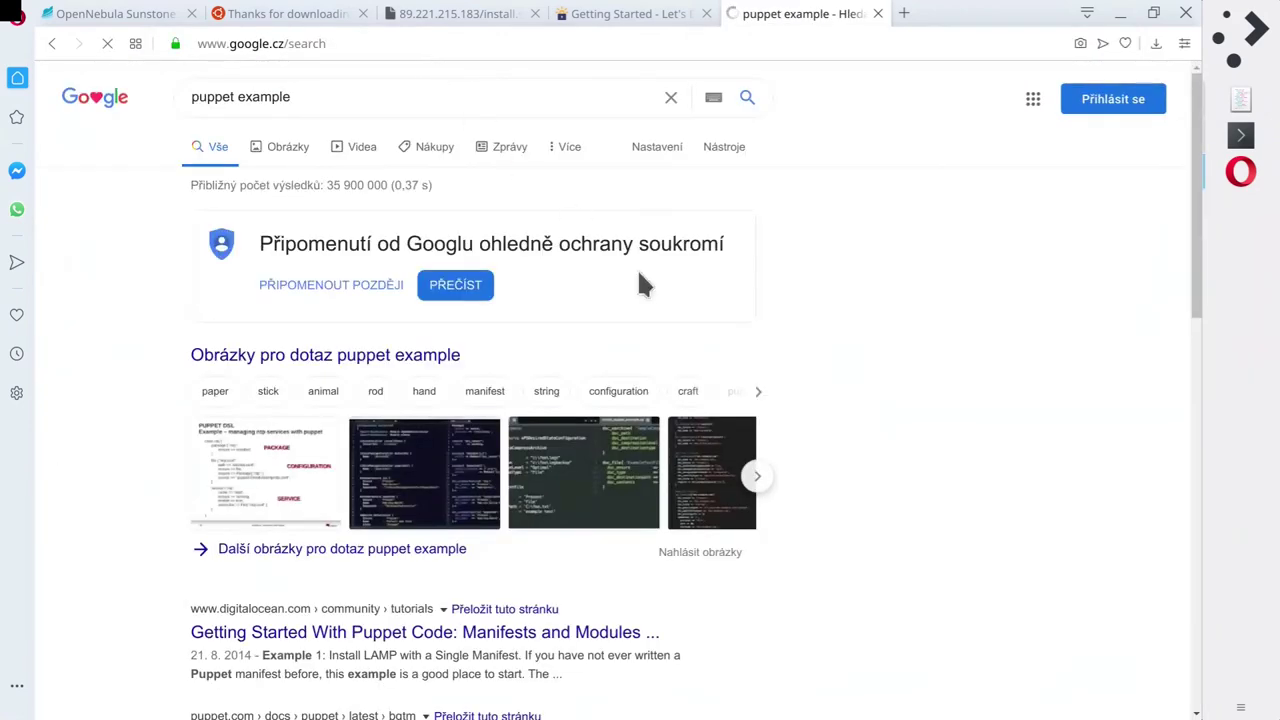
scroll(731, 343, "down", 4)
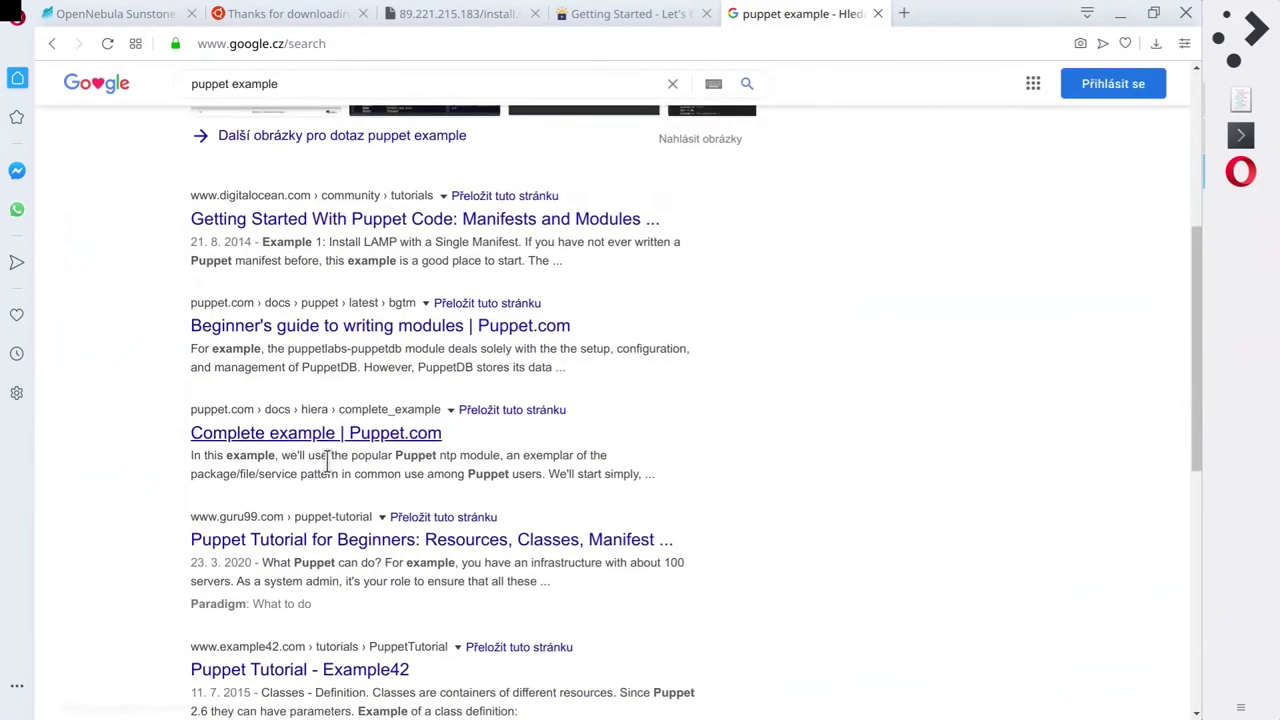
scroll(725, 392, "down", 3)
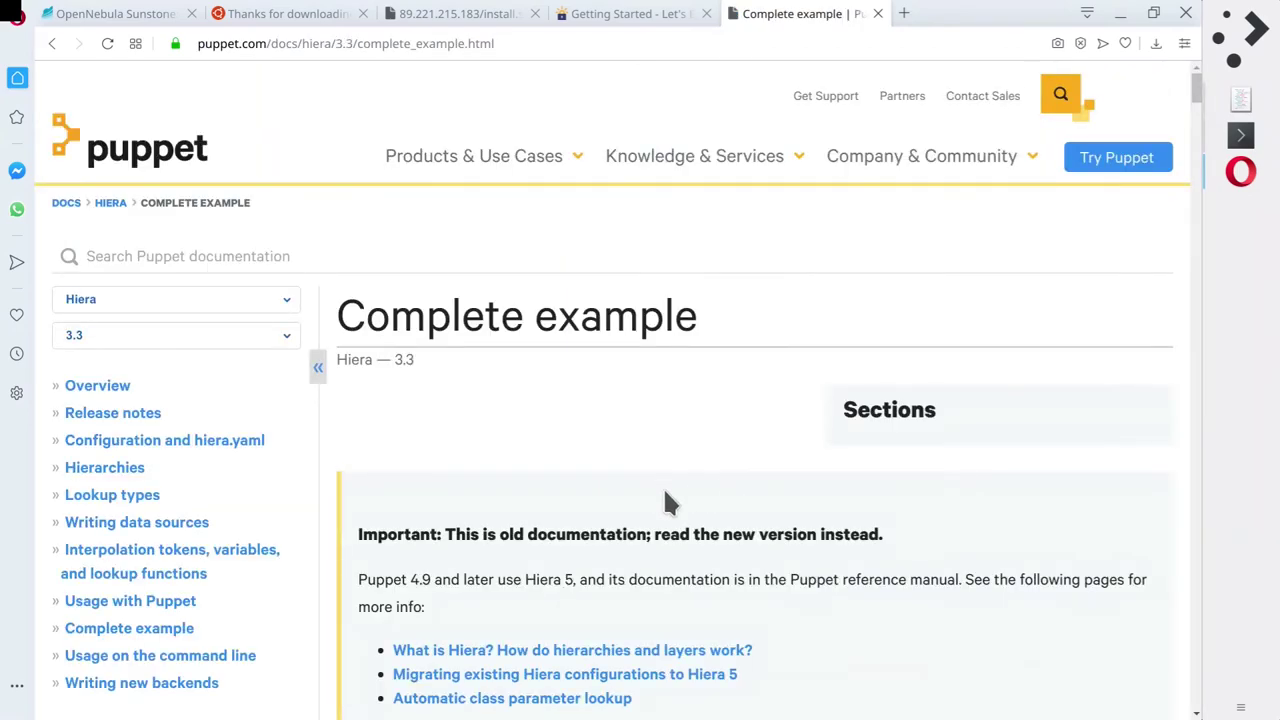
scroll(666, 500, "down", 7)
scroll(698, 465, "down", 15)
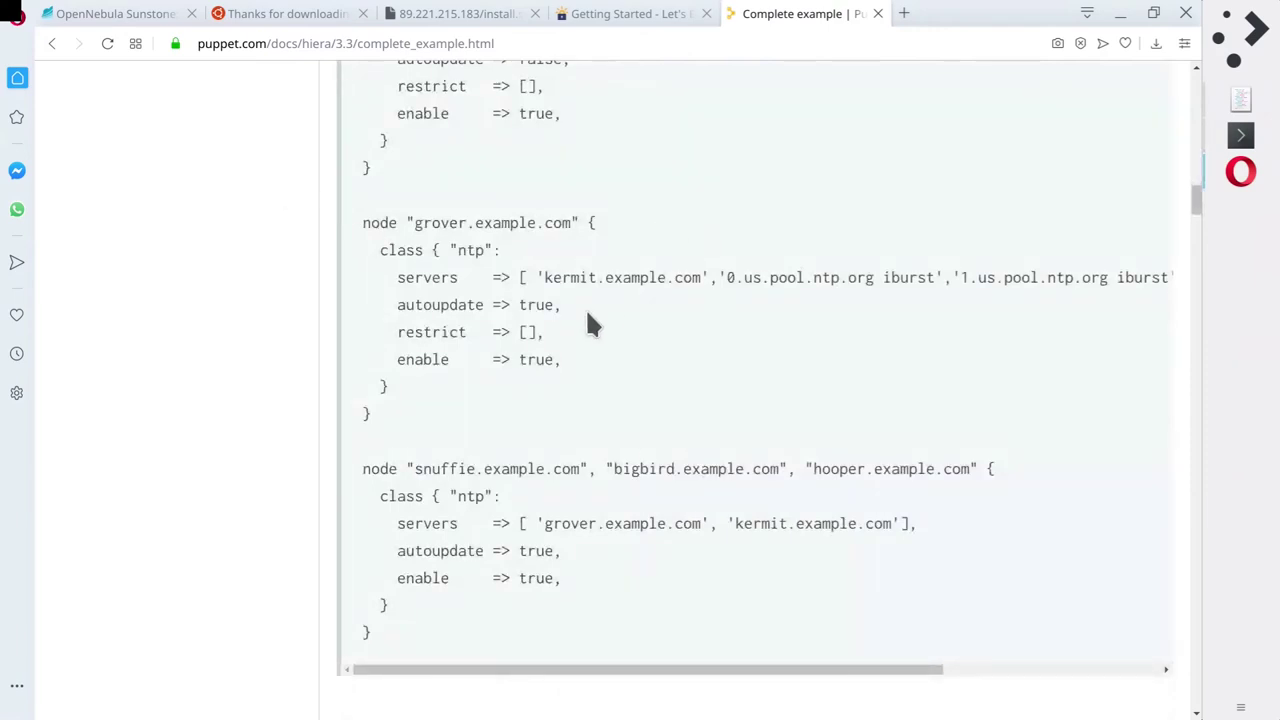
scroll(290, 385, "up", 3)
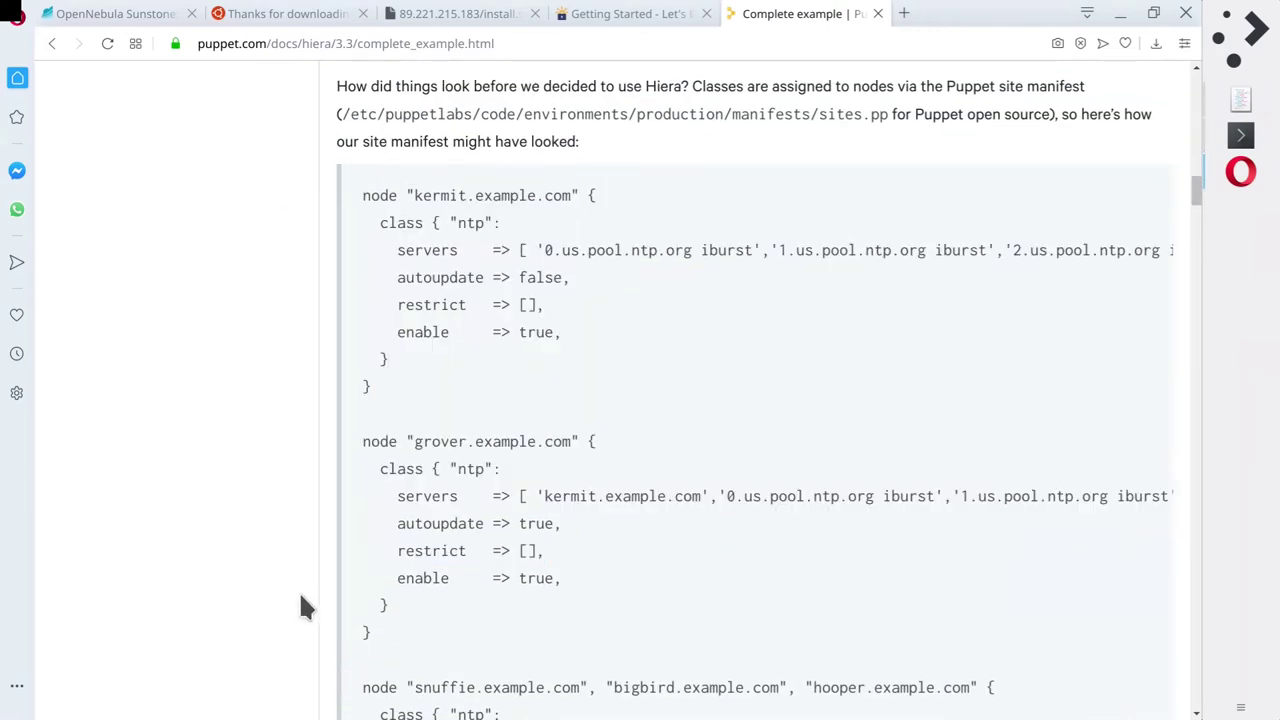
scroll(771, 478, "down", 10)
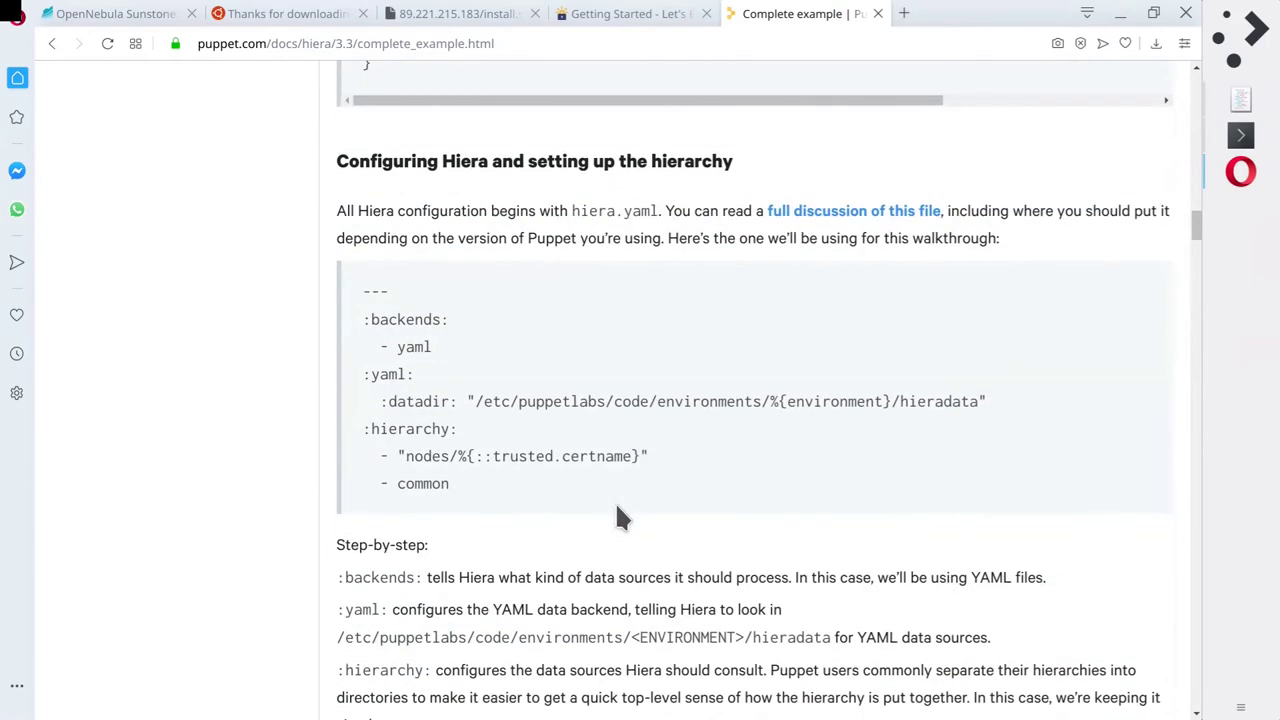
scroll(620, 515, "down", 7)
scroll(314, 500, "down", 10)
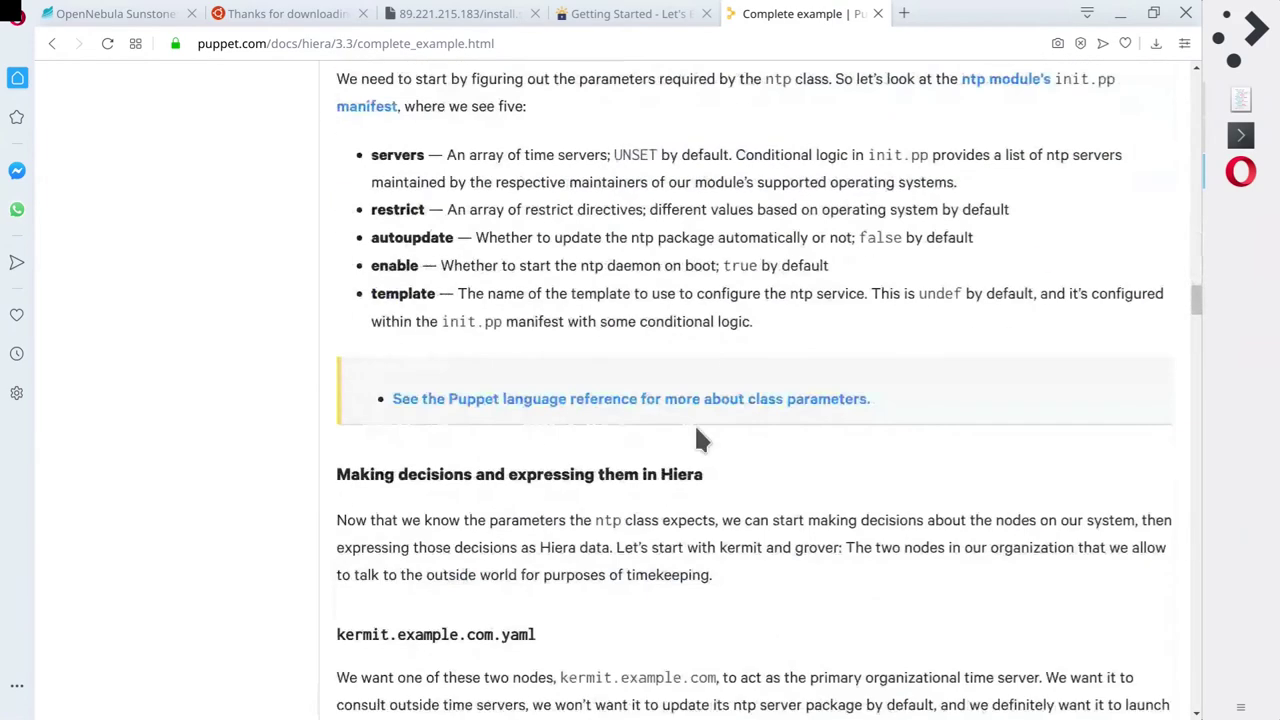
scroll(760, 493, "down", 8)
scroll(591, 457, "down", 5)
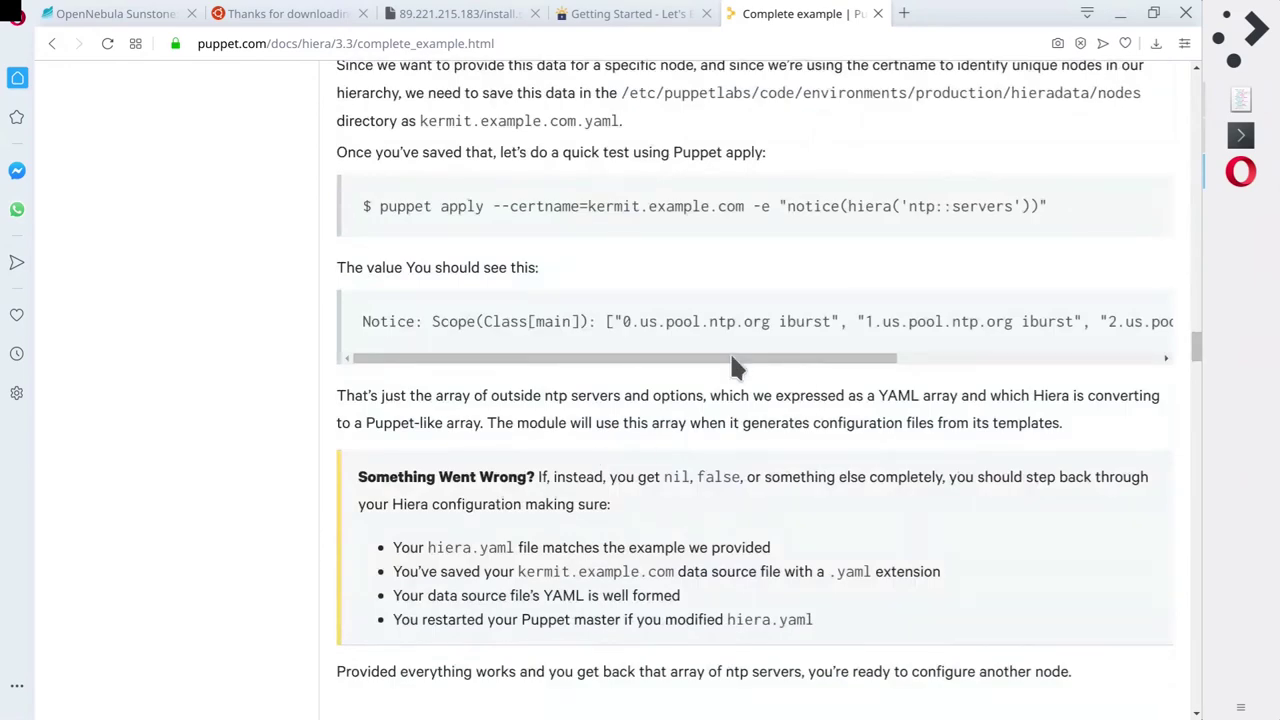
scroll(342, 415, "up", 1)
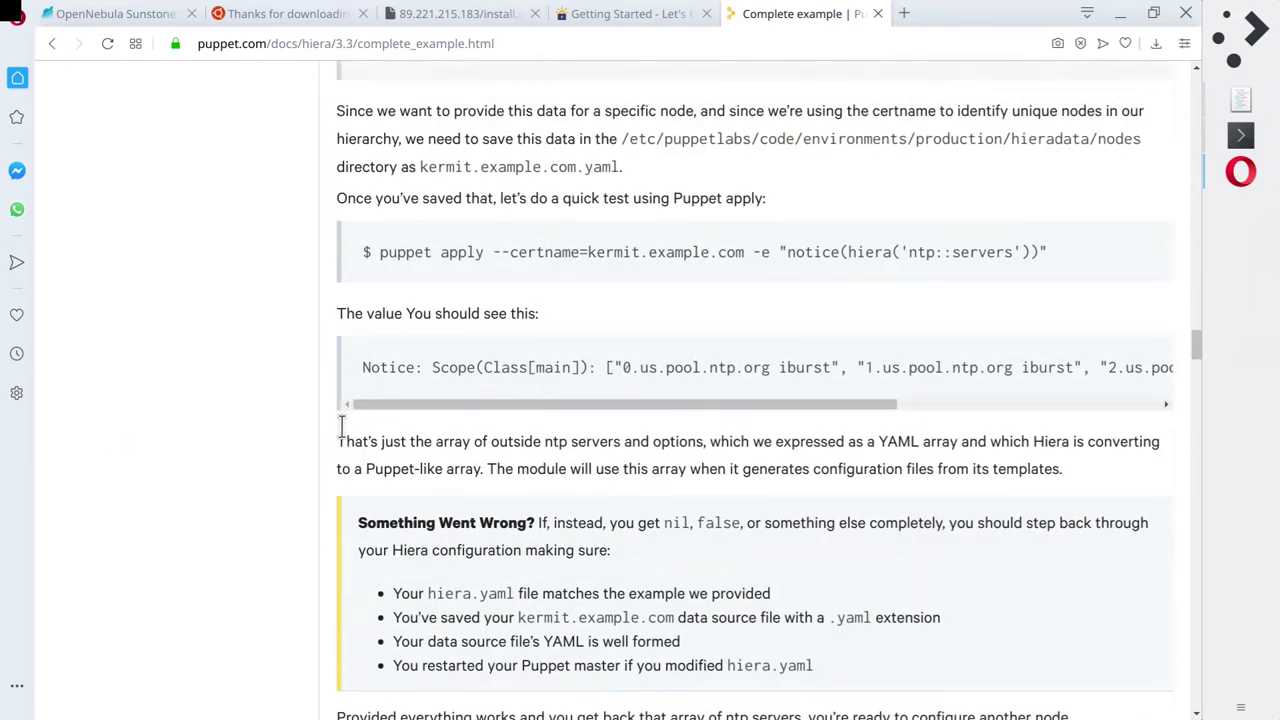
scroll(323, 442, "down", 8)
scroll(321, 445, "down", 10)
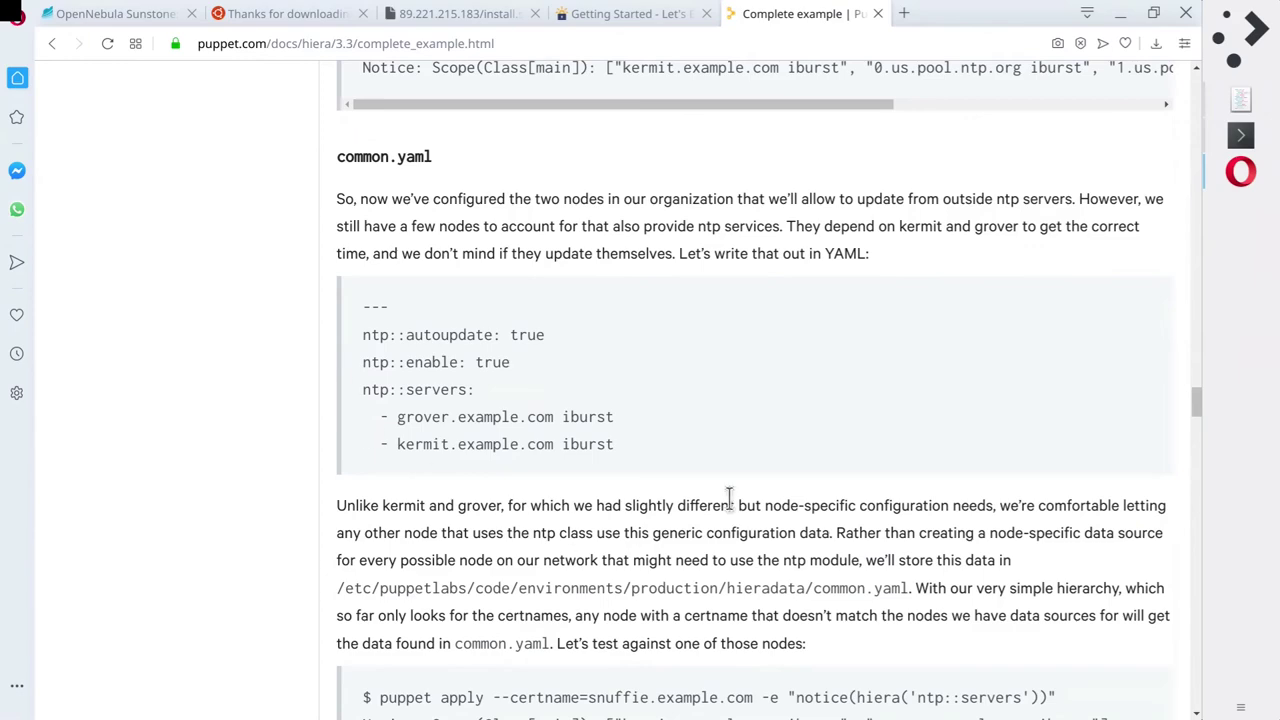
scroll(323, 489, "down", 6)
scroll(321, 490, "down", 2)
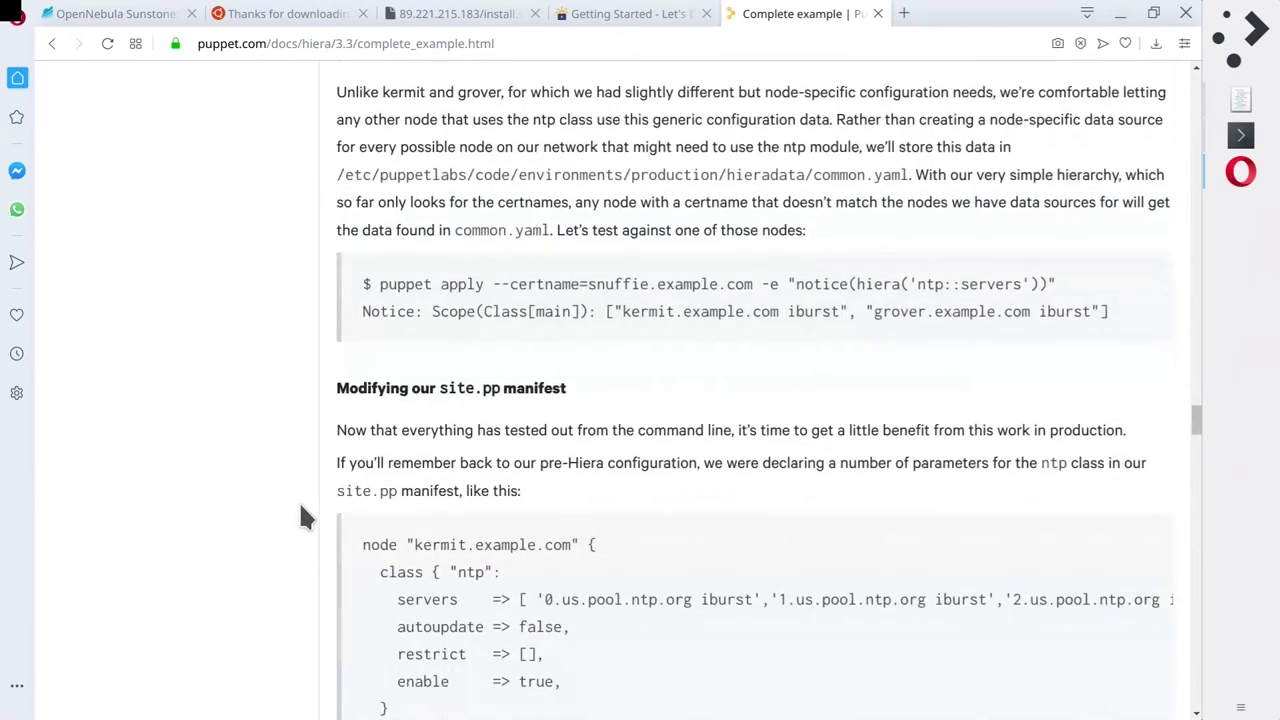
scroll(299, 510, "down", 9)
scroll(297, 509, "down", 11)
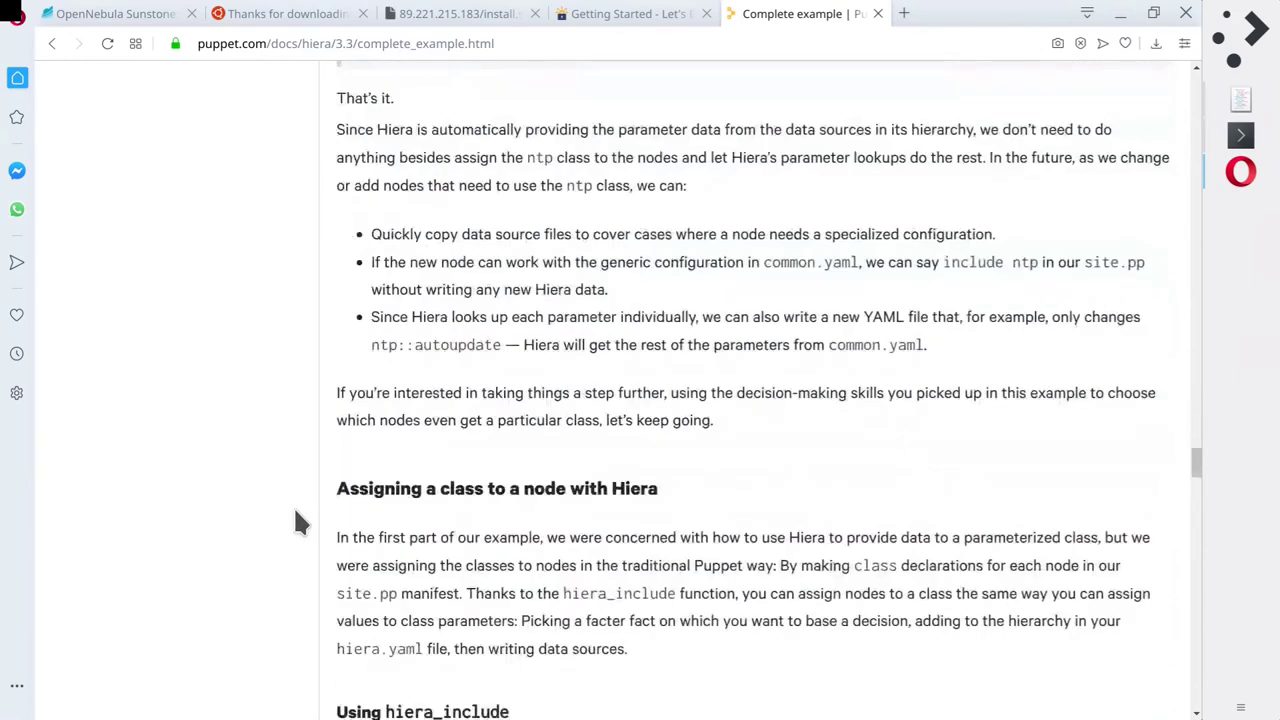
scroll(295, 509, "down", 10)
scroll(295, 510, "down", 7)
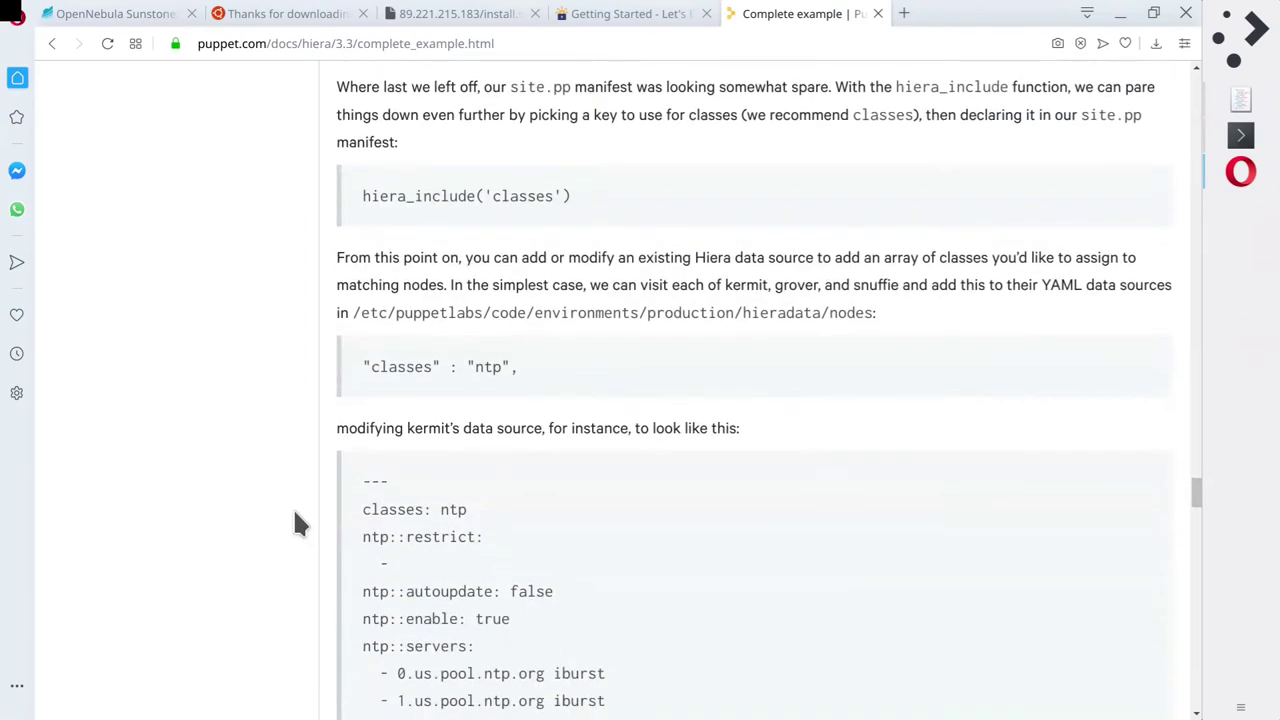
scroll(293, 512, "down", 11)
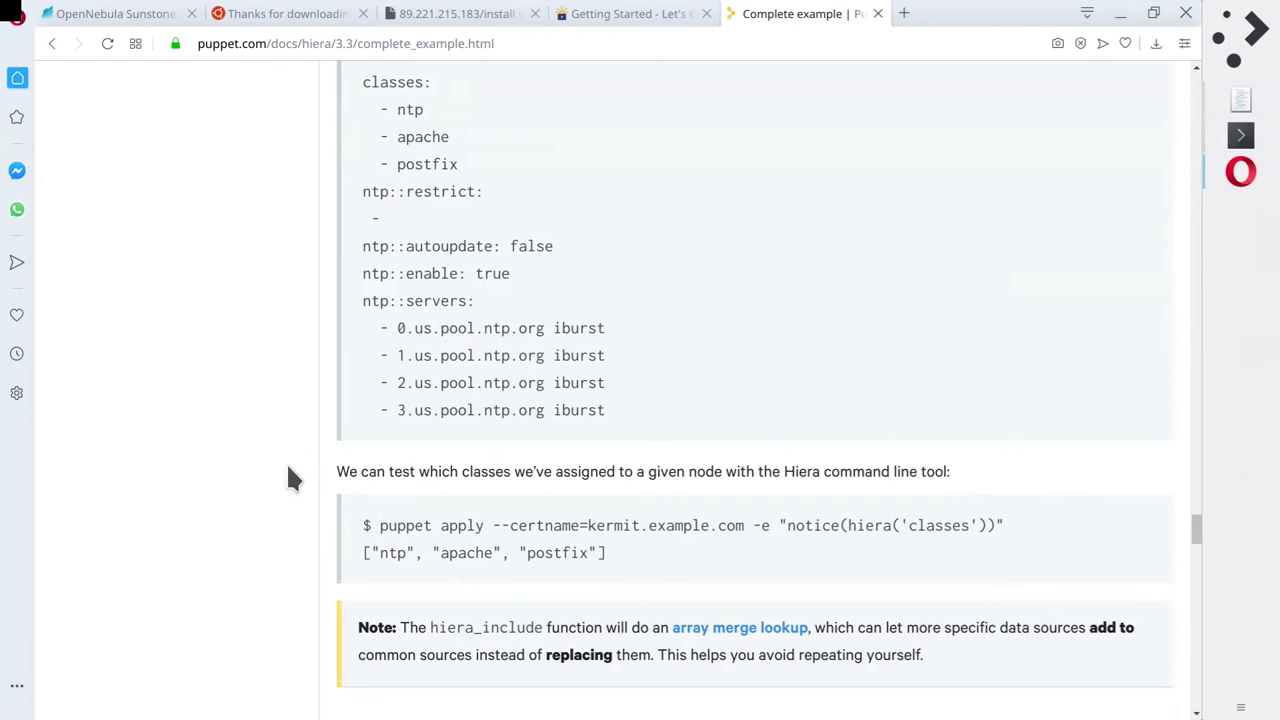
Finish the example page and go to the puppet.com home page.
scroll(300, 480, "down", 10)
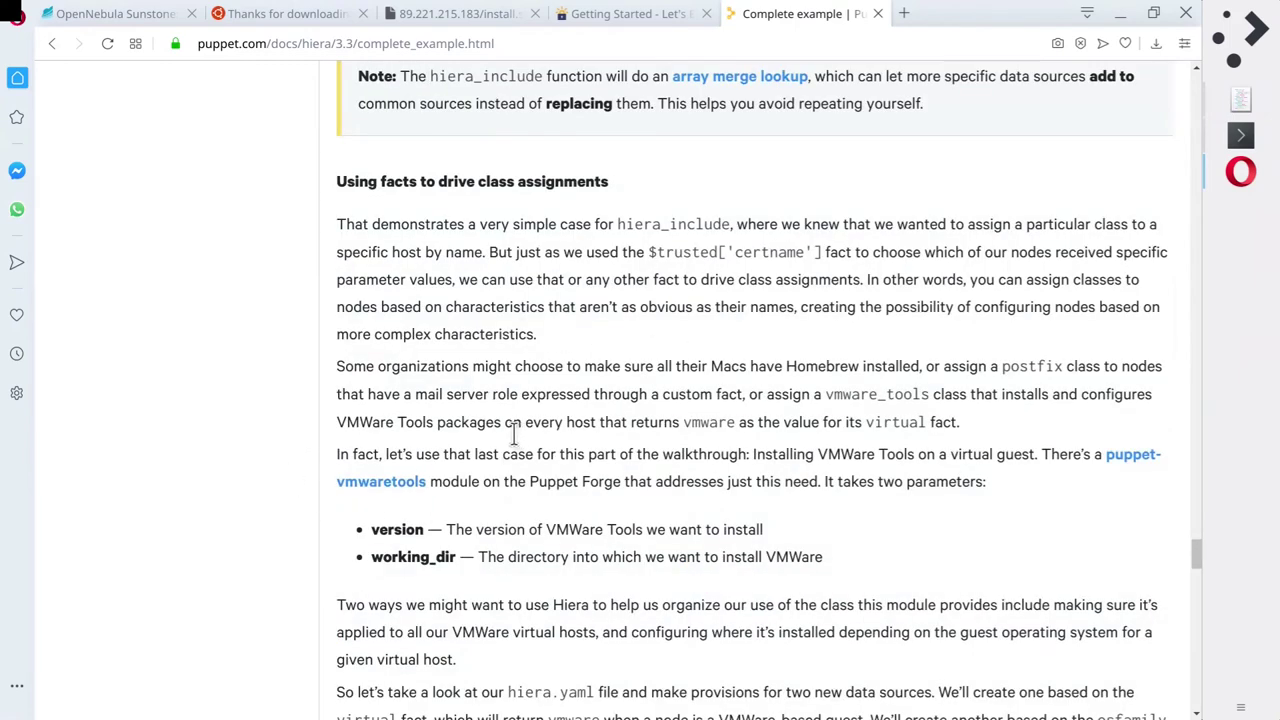
scroll(288, 392, "down", 9)
scroll(290, 400, "down", 11)
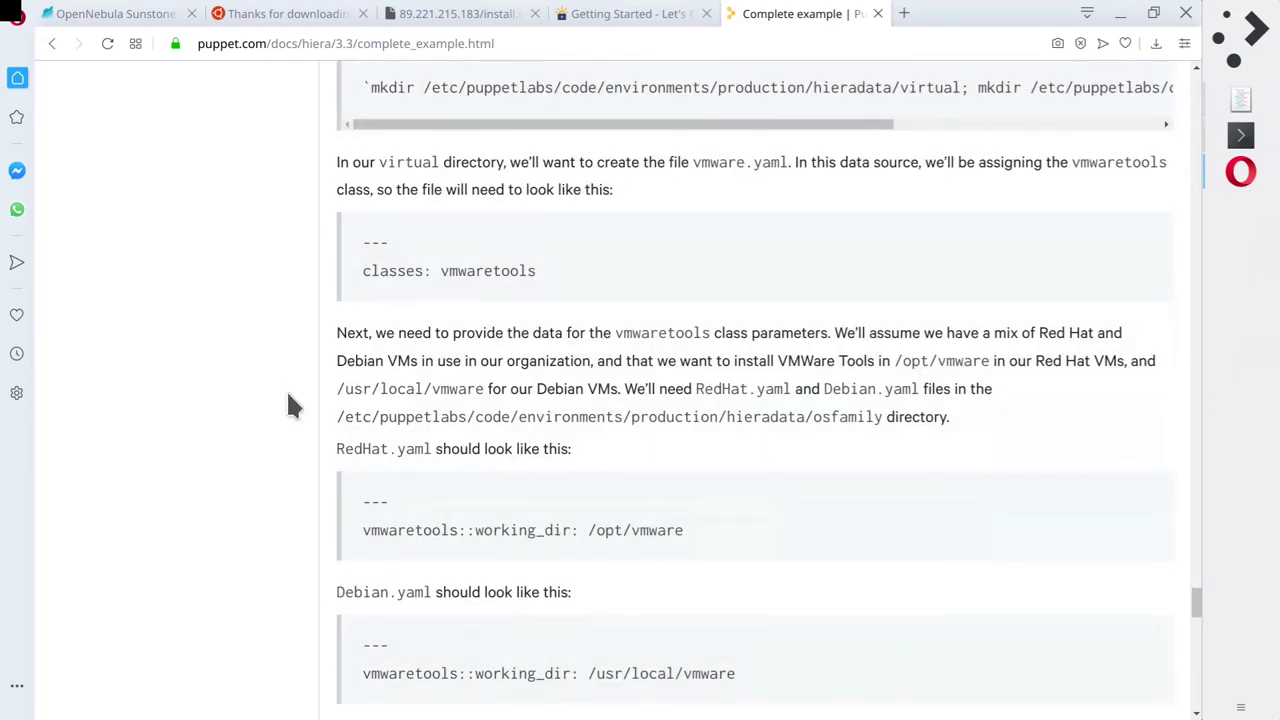
scroll(290, 405, "down", 20)
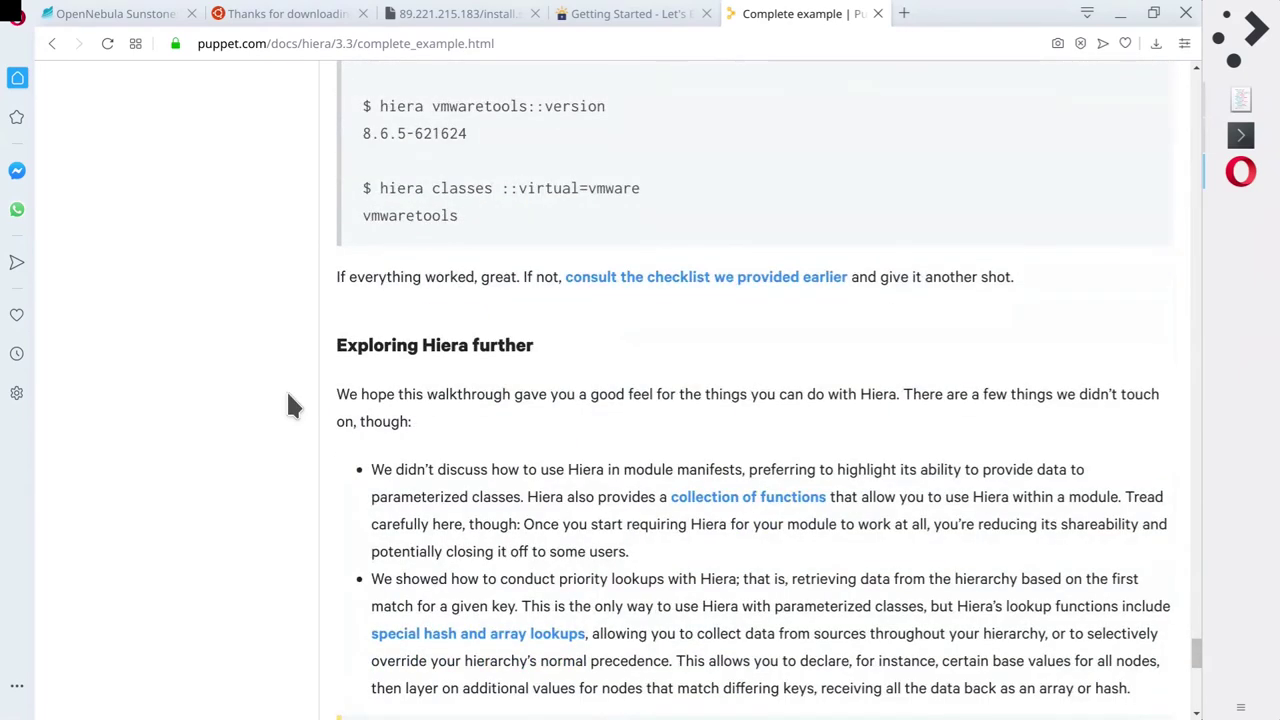
scroll(290, 405, "down", 10)
scroll(290, 405, "up", 20)
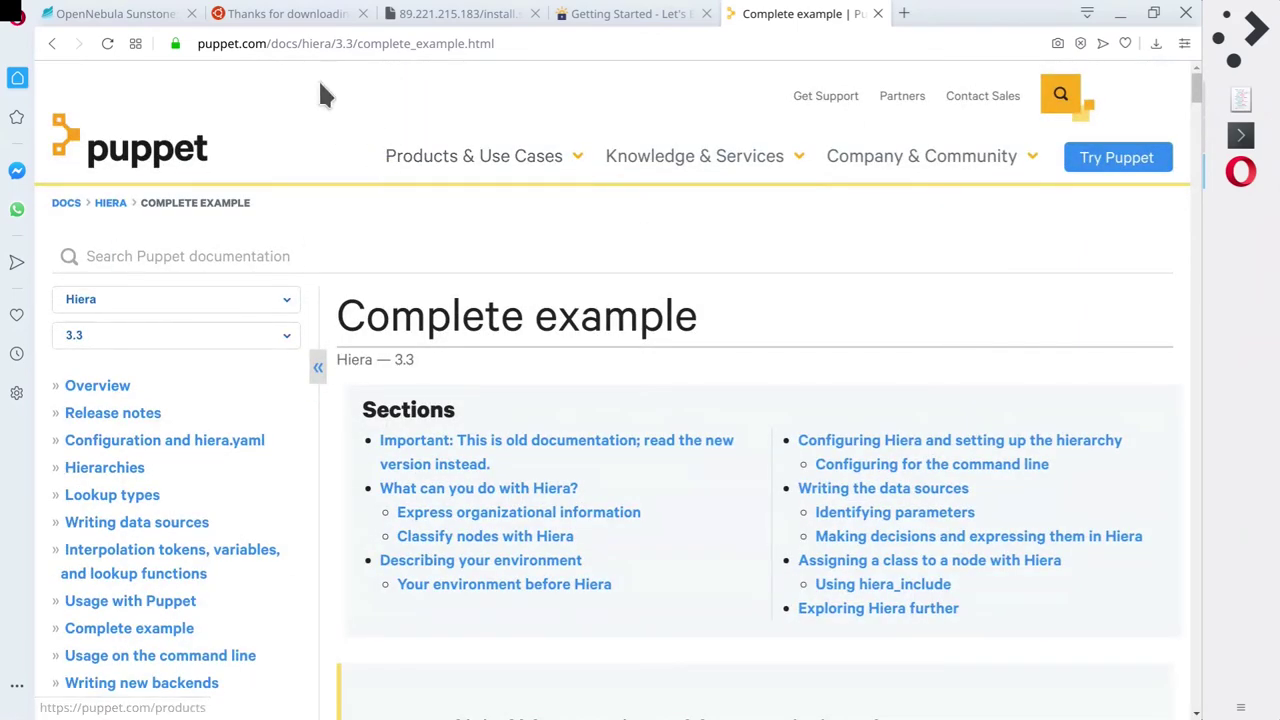
left_click(271, 45)
left_click(160, 150)
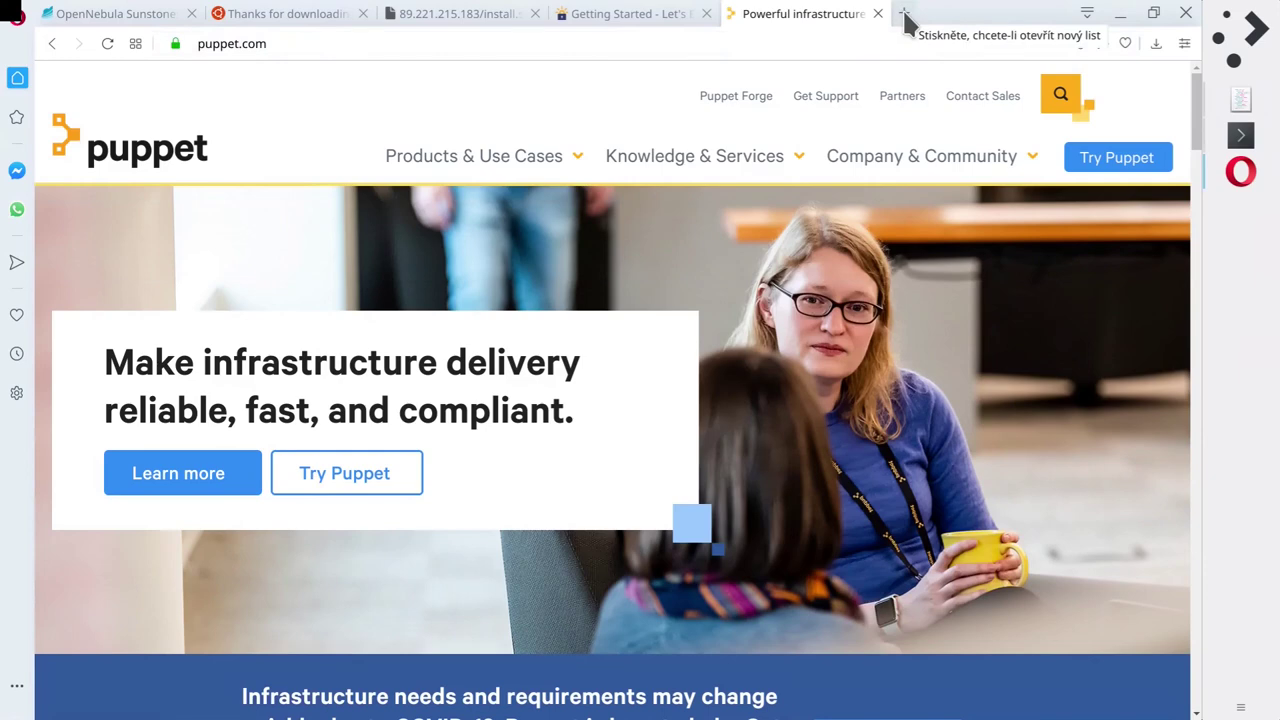
Open the Bitbucket Puppet repository in a new tab from the pasted URL.
key("ctrl+t")
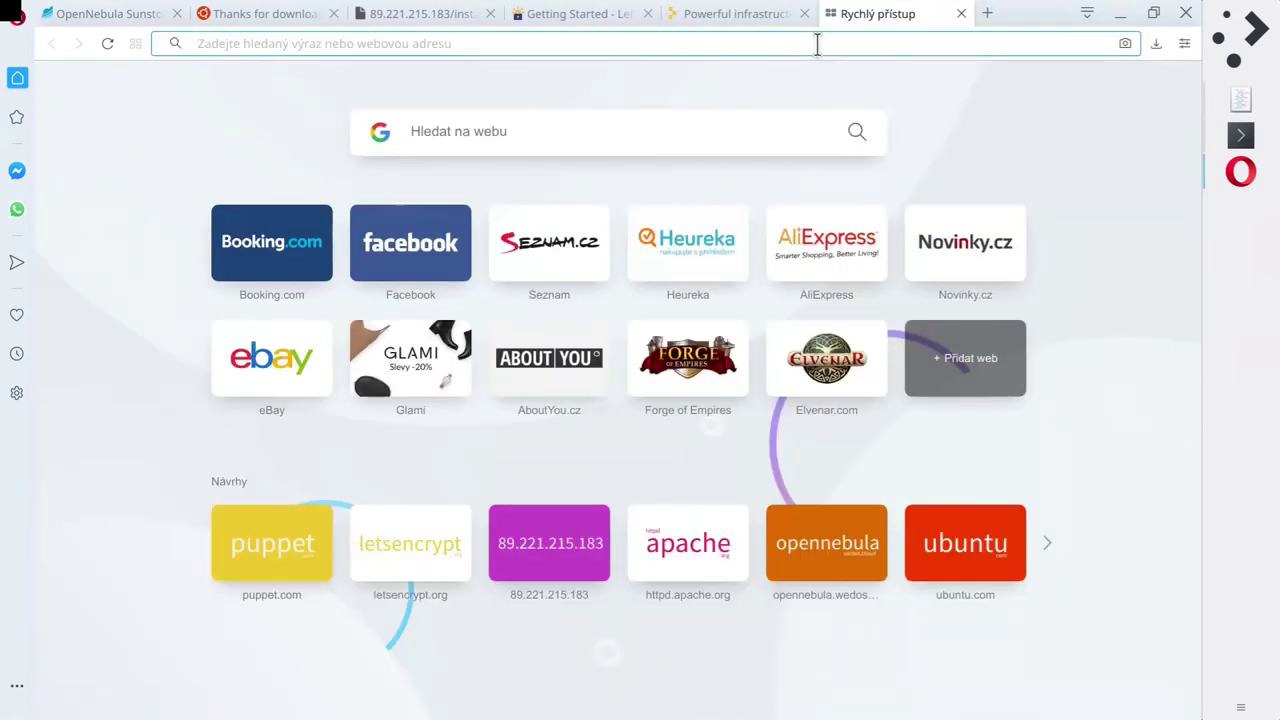
type("https://bitbucket.org/krato/kratopuppet1/src/master/")
key("Return")
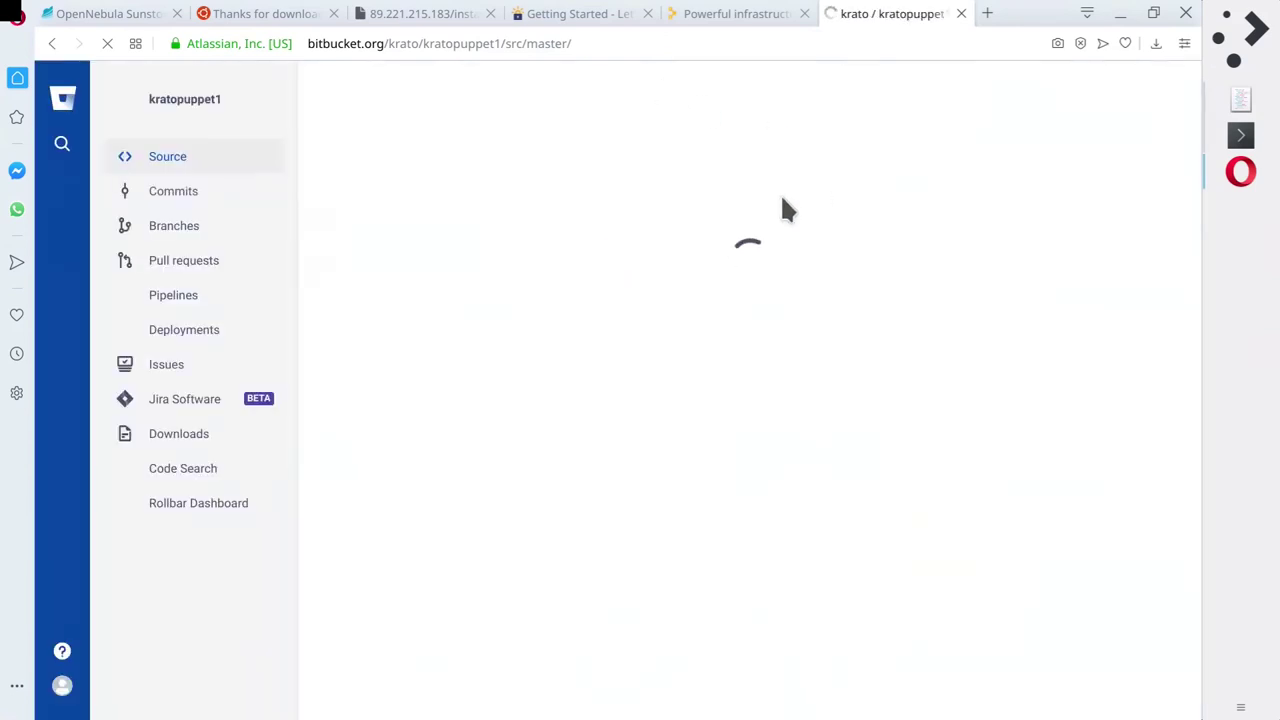
left_click(255, 508)
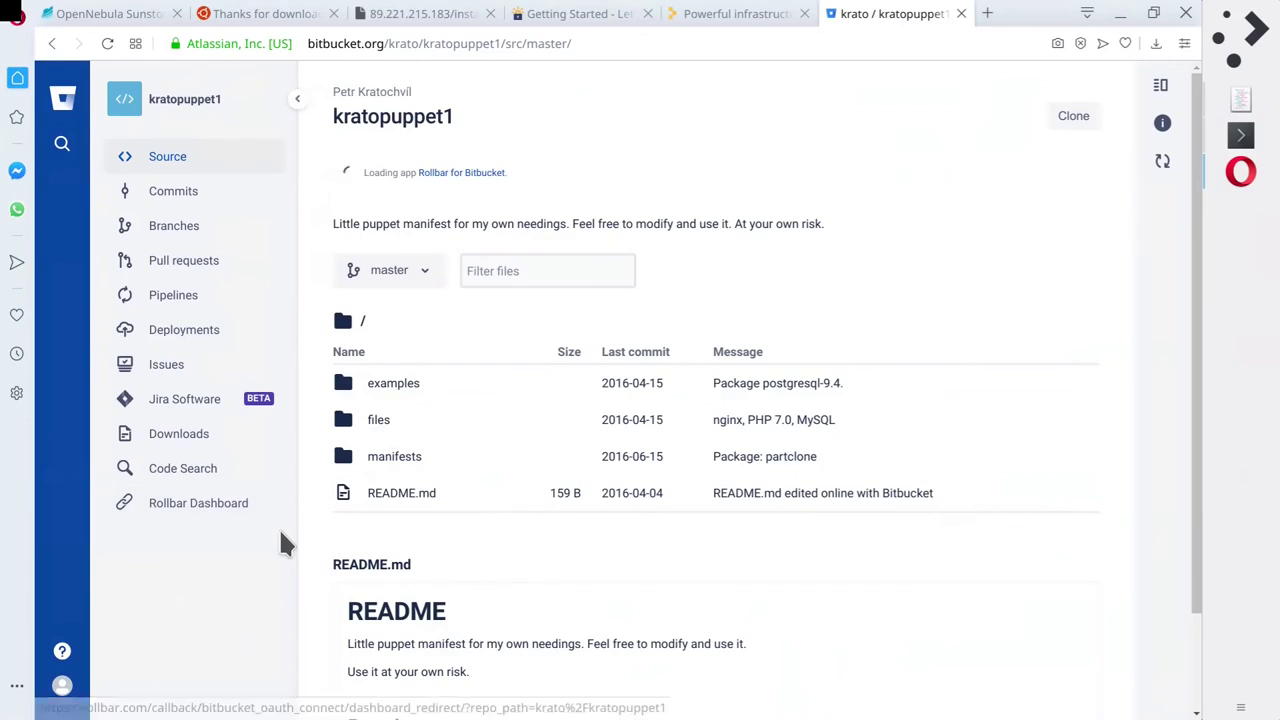
scroll(610, 500, "down", 3)
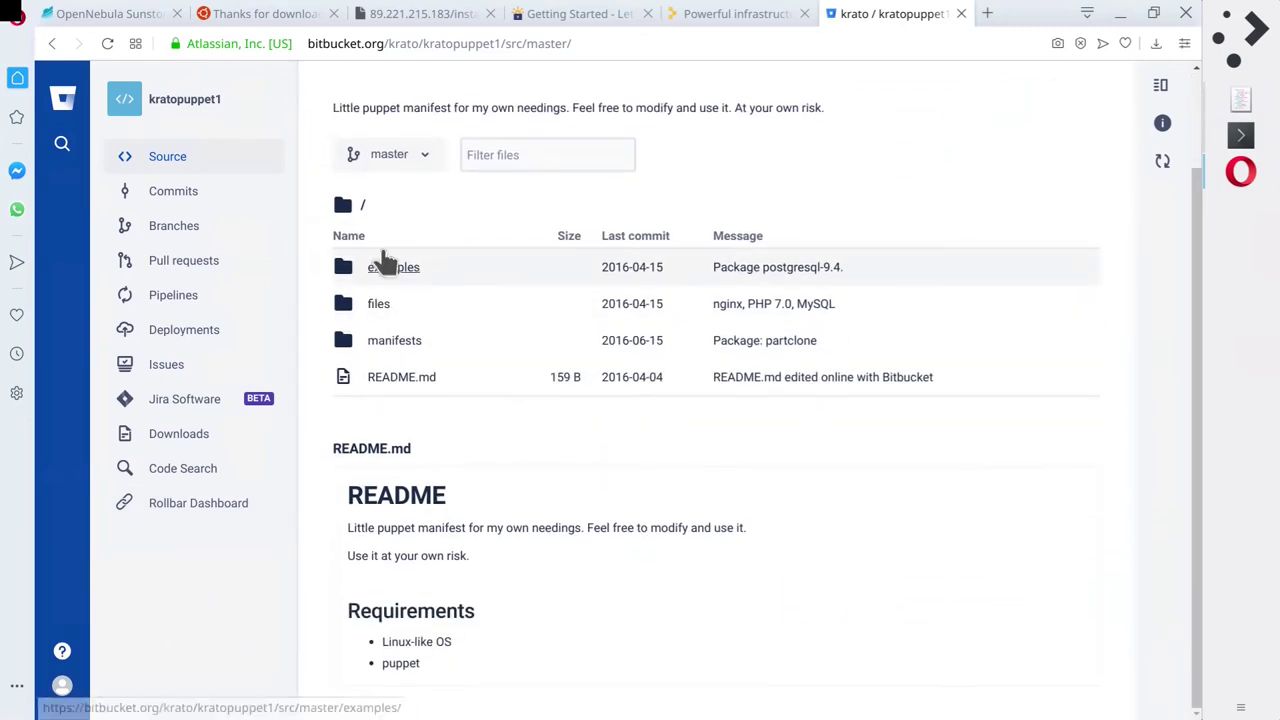
Browse files/etc/nginx, return to the root, and open manifests/init.pp.
left_click(388, 310)
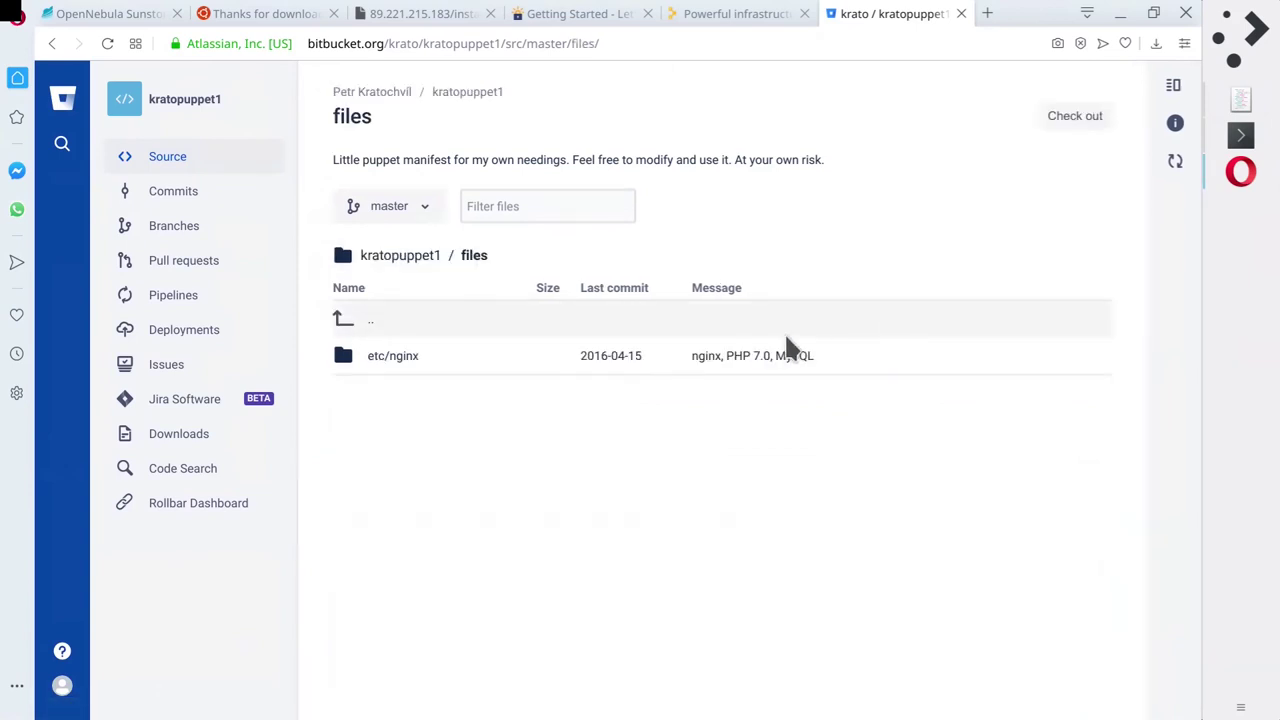
left_click(385, 362)
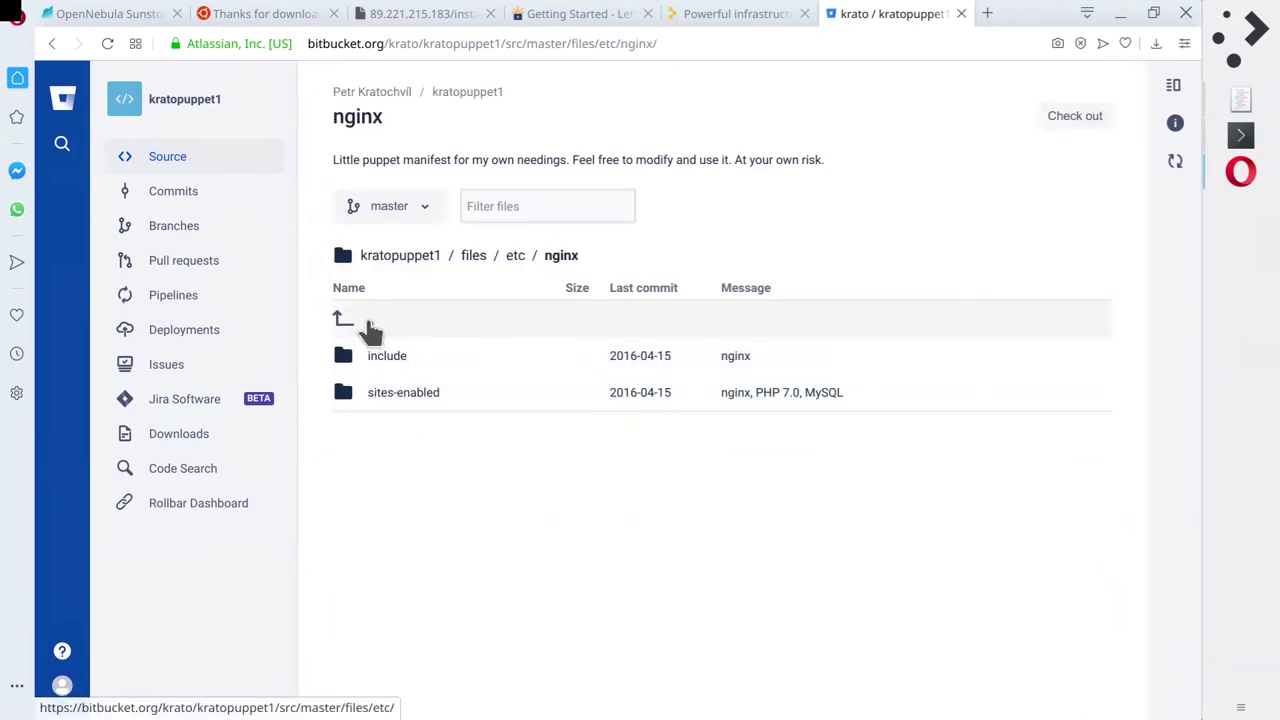
left_click(368, 320)
left_click(368, 320)
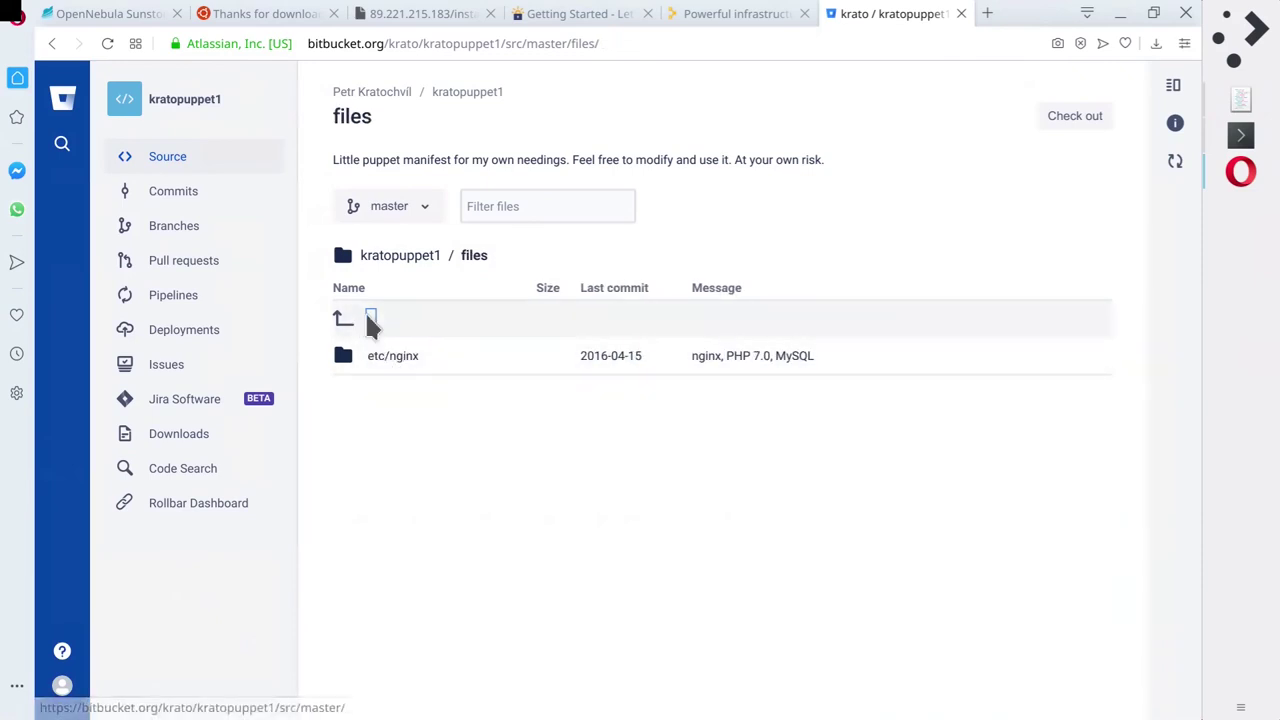
left_click(370, 319)
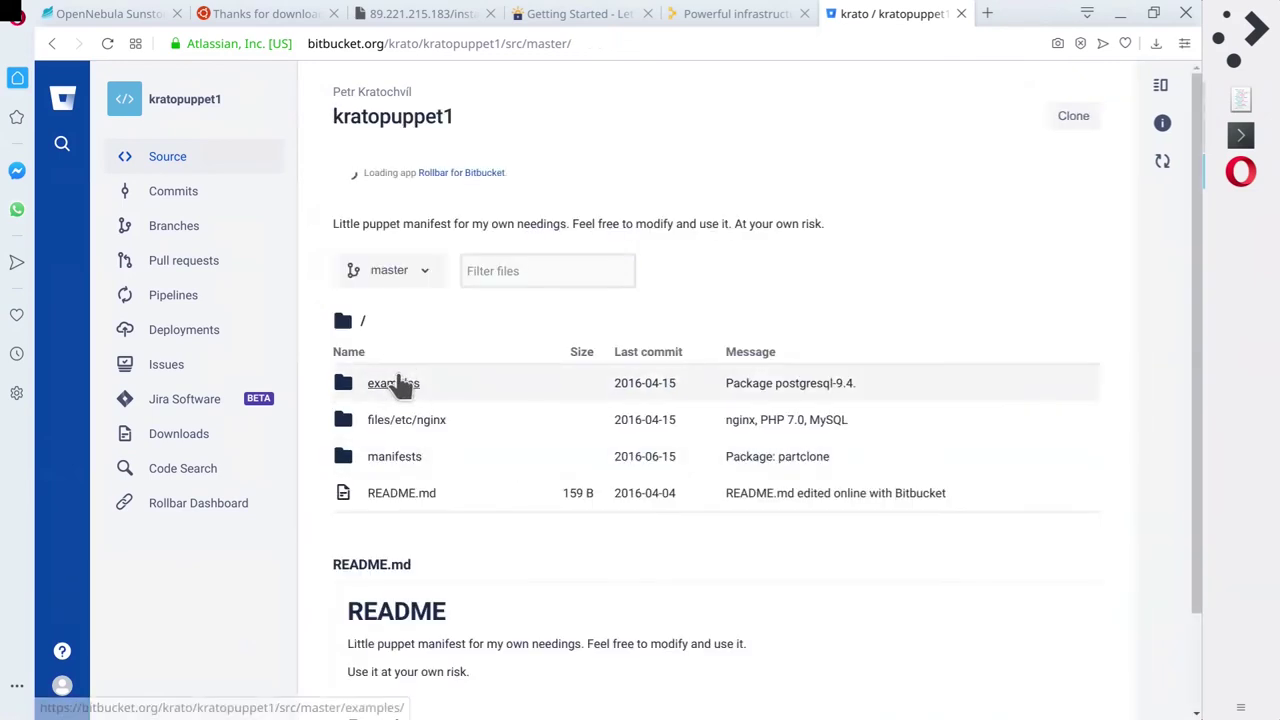
left_click(410, 460)
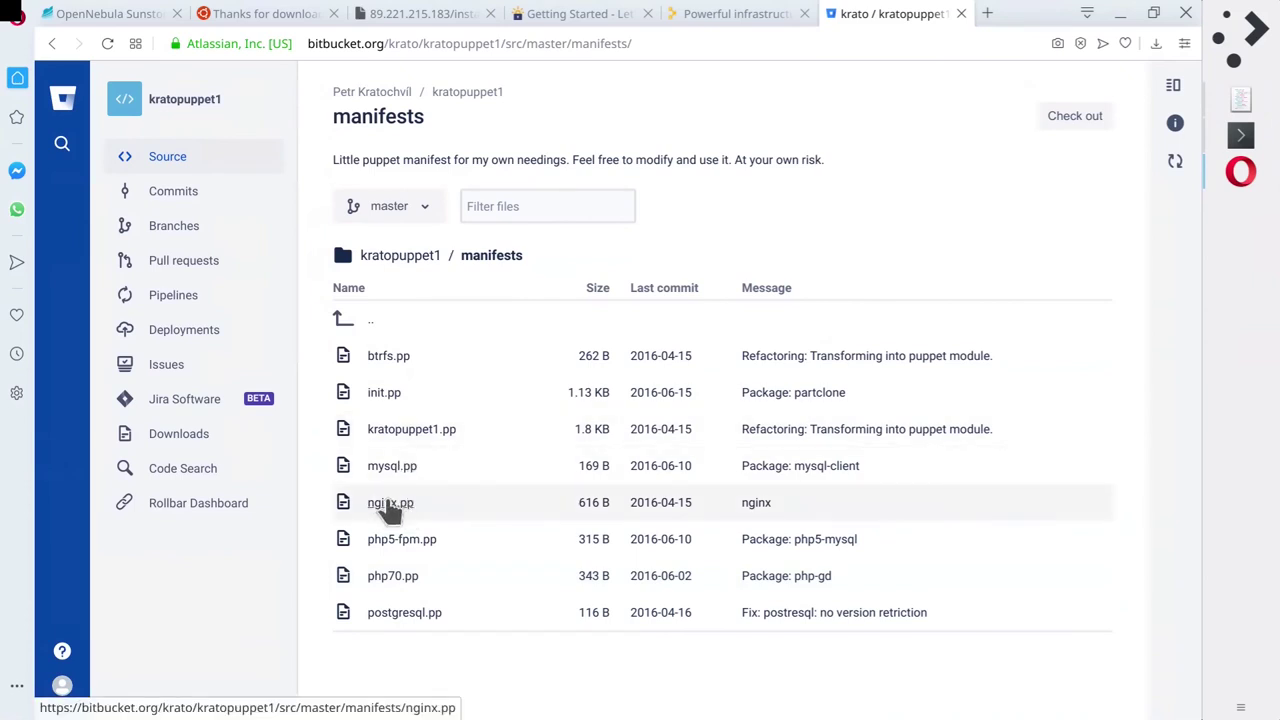
left_click(386, 396)
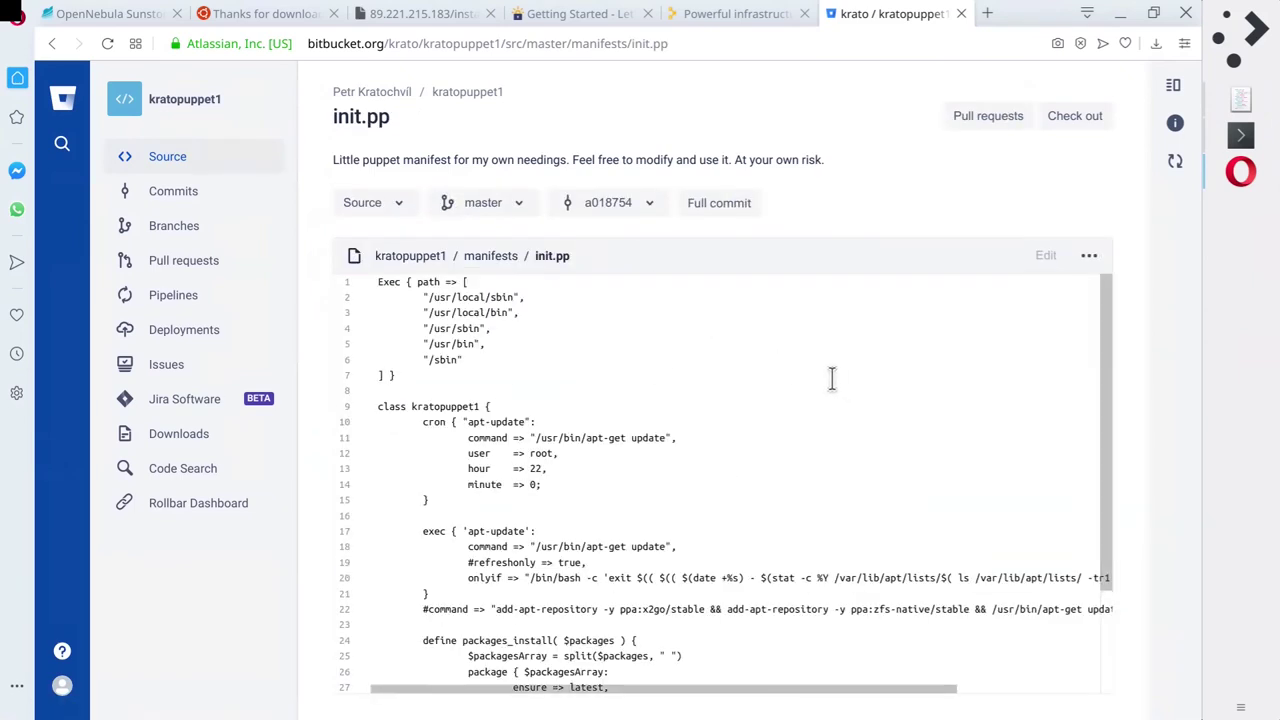
Highlight init.pp's path entries on lines 2–4 and the apt-get update on line 11.
scroll(803, 388, "down", 3)
scroll(806, 391, "up", 3)
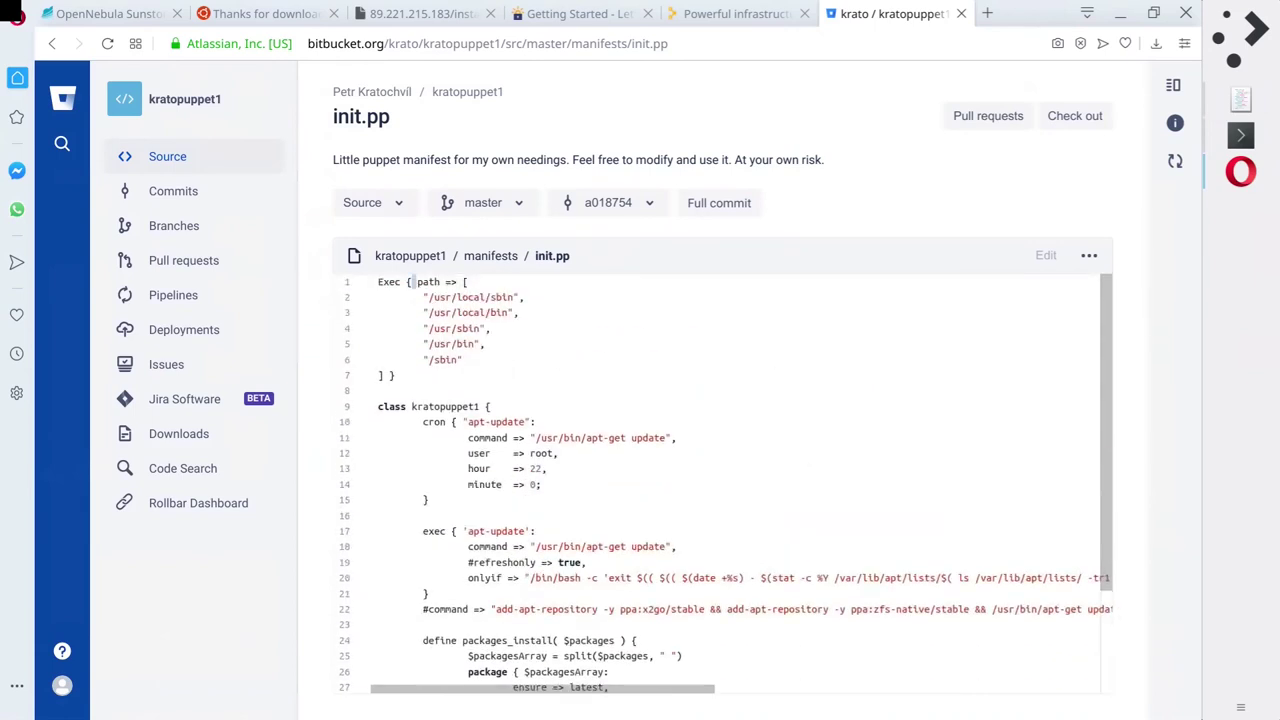
left_click_drag(428, 297, 530, 332)
left_click(870, 460)
scroll(868, 459, "down", 2)
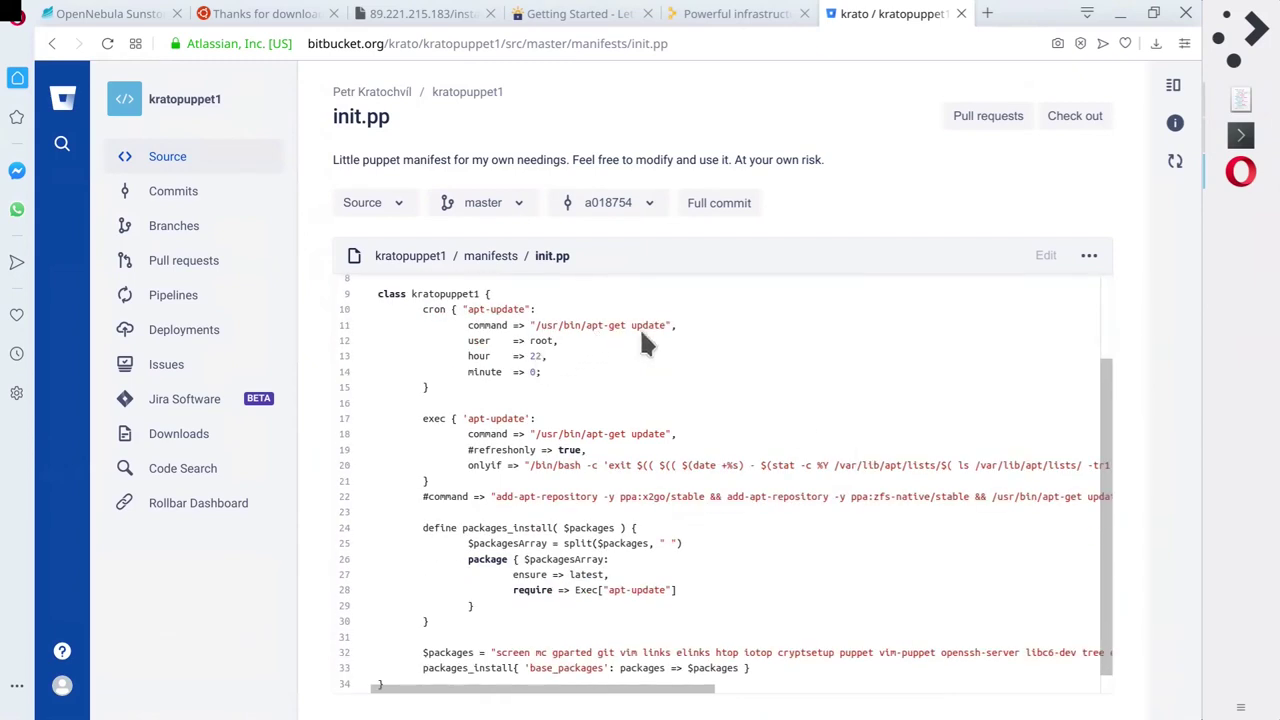
left_click_drag(586, 326, 646, 327)
left_click(850, 441)
Highlight the add-apt-repository commands on line 22 of init.pp.
scroll(593, 445, "down", 1)
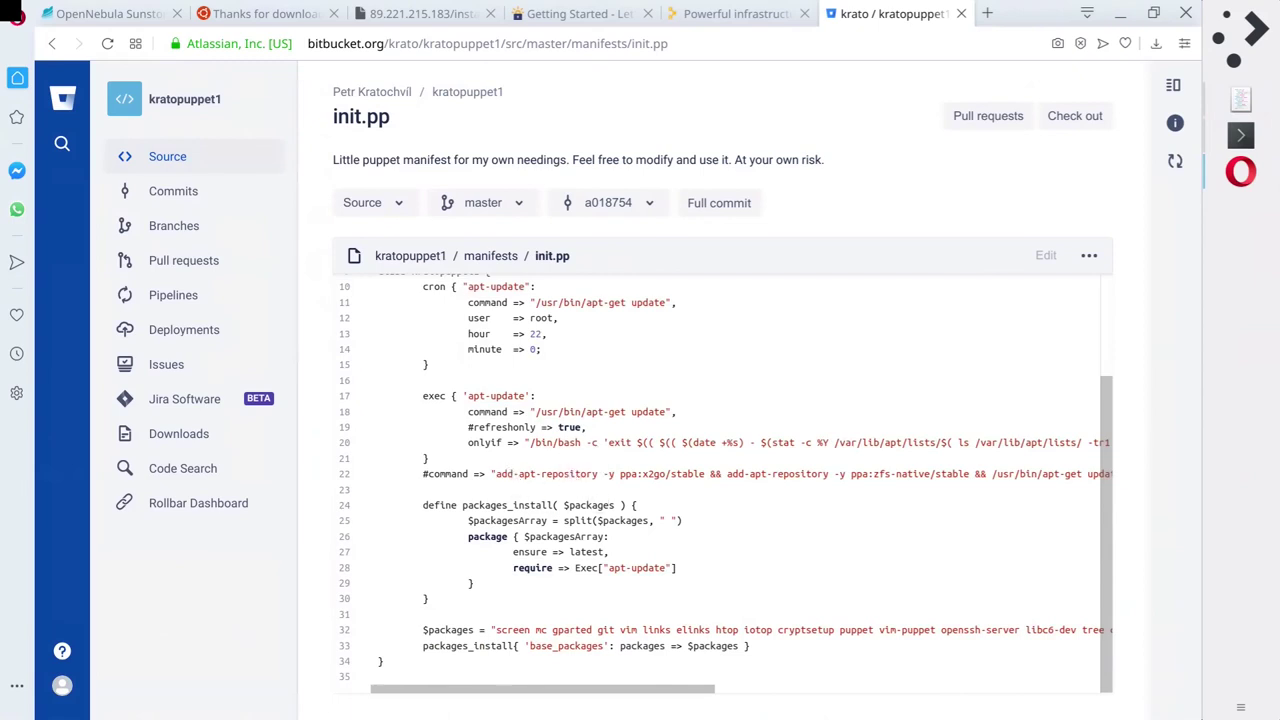
left_click_drag(430, 458, 943, 470)
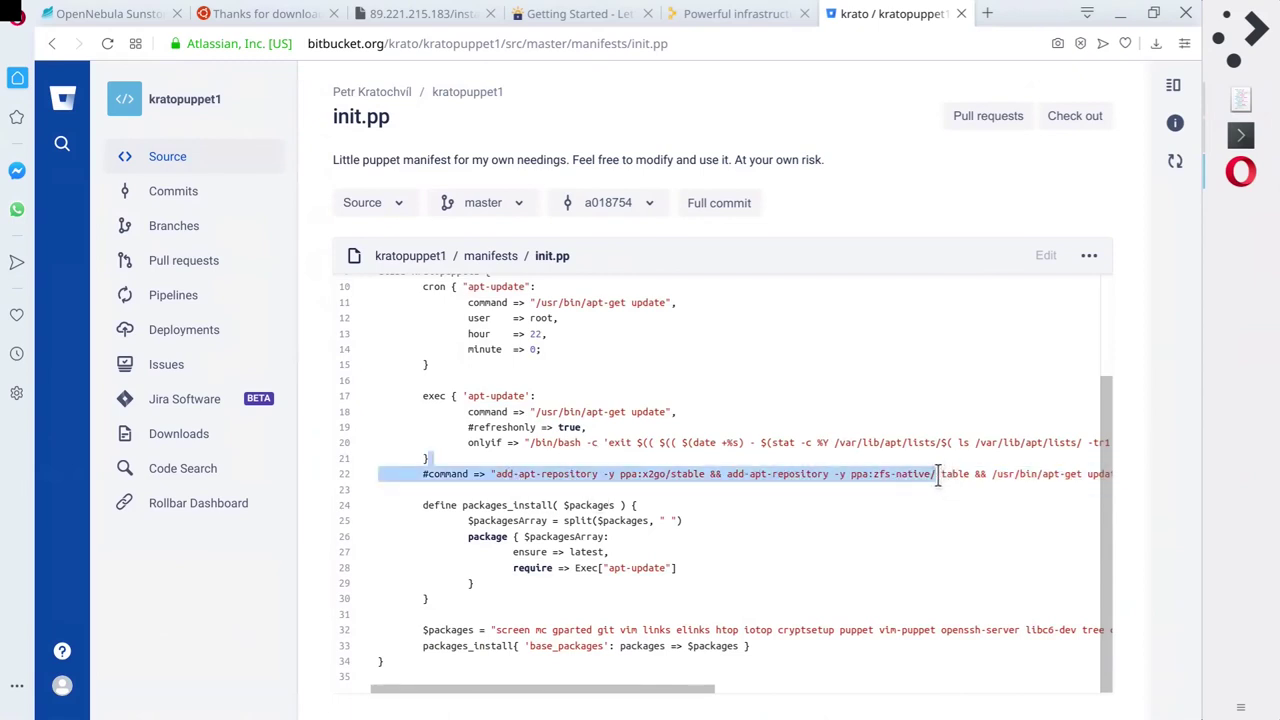
left_click(938, 474)
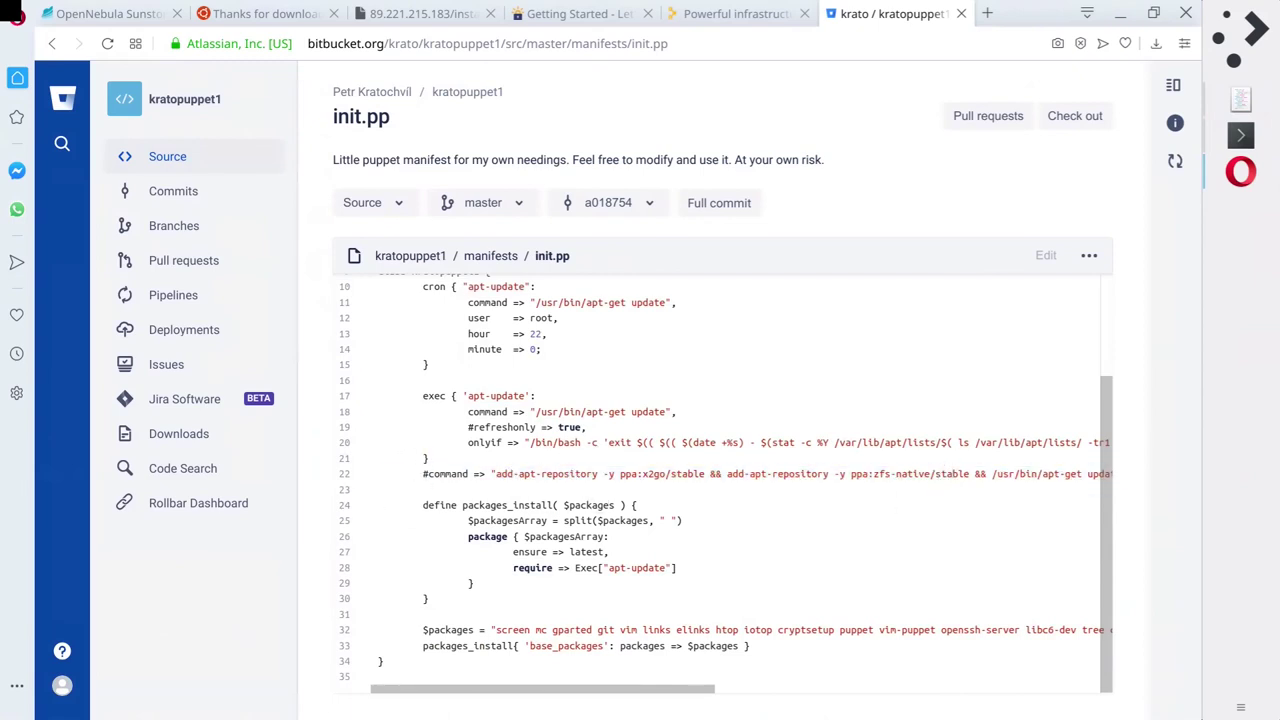
left_click_drag(422, 474, 568, 474)
left_click(669, 488)
left_click_drag(497, 474, 1083, 466)
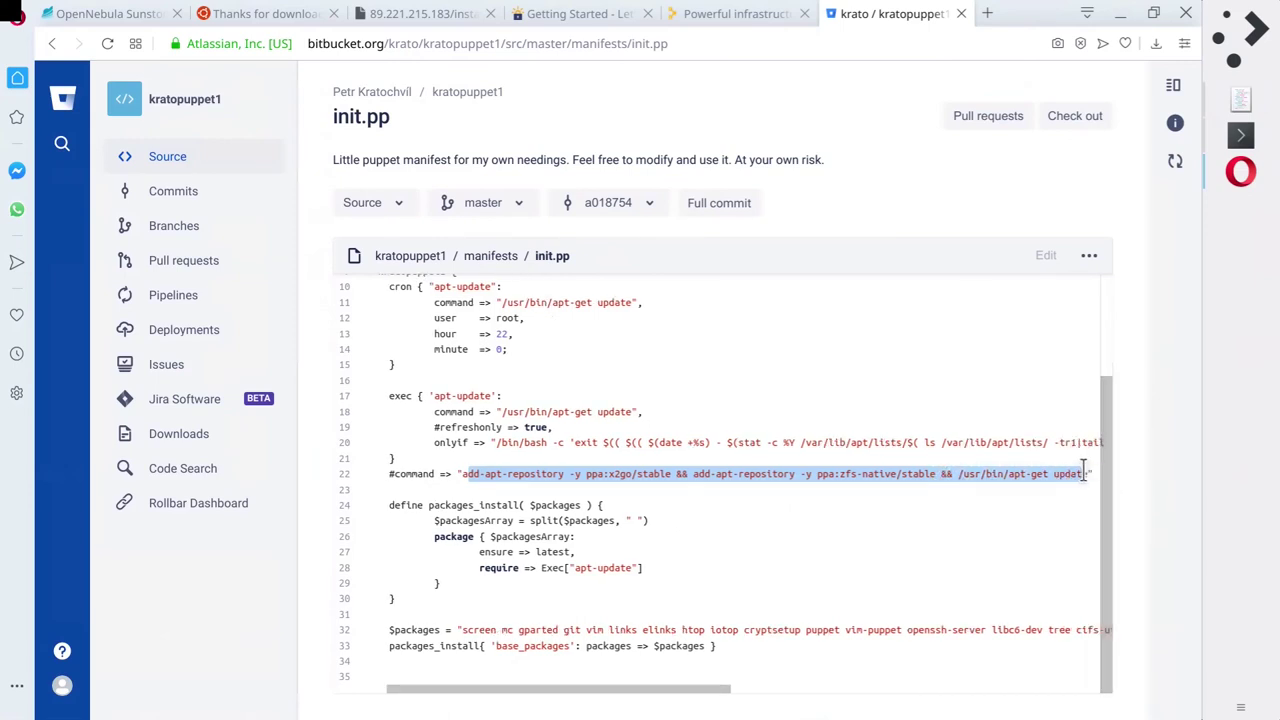
left_click(460, 476)
left_click_drag(473, 476, 927, 476)
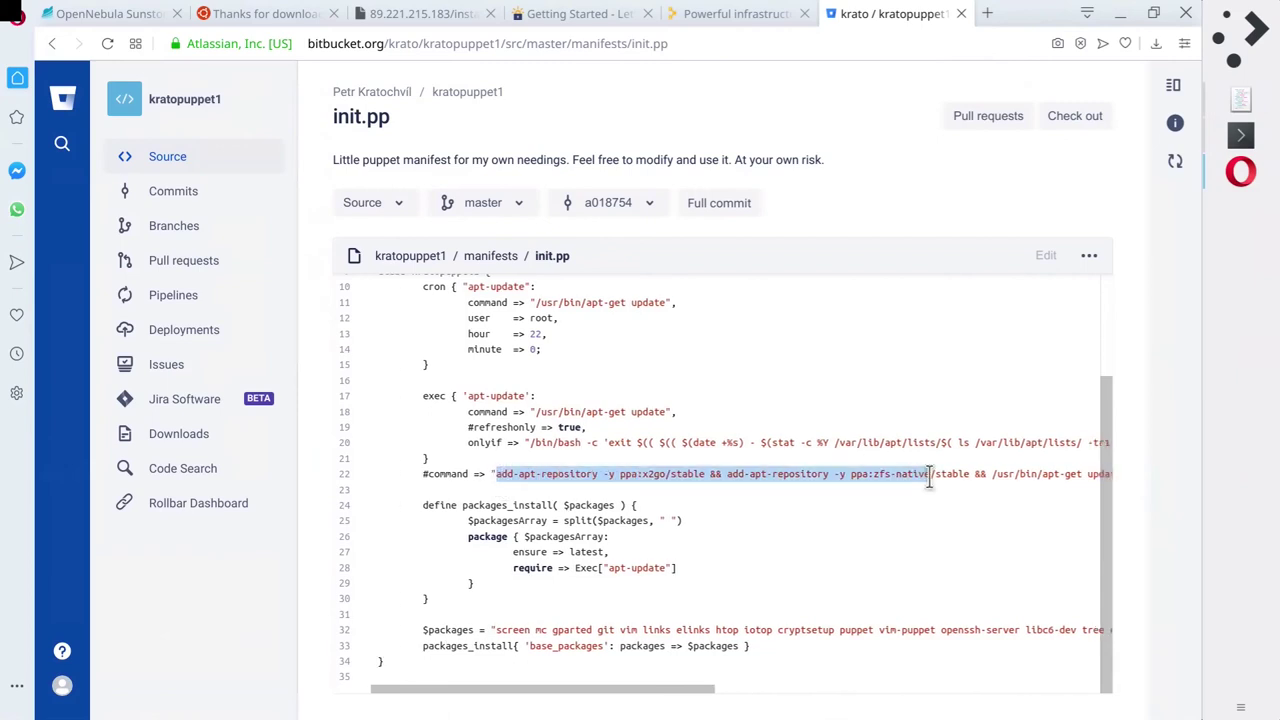
left_click(505, 580)
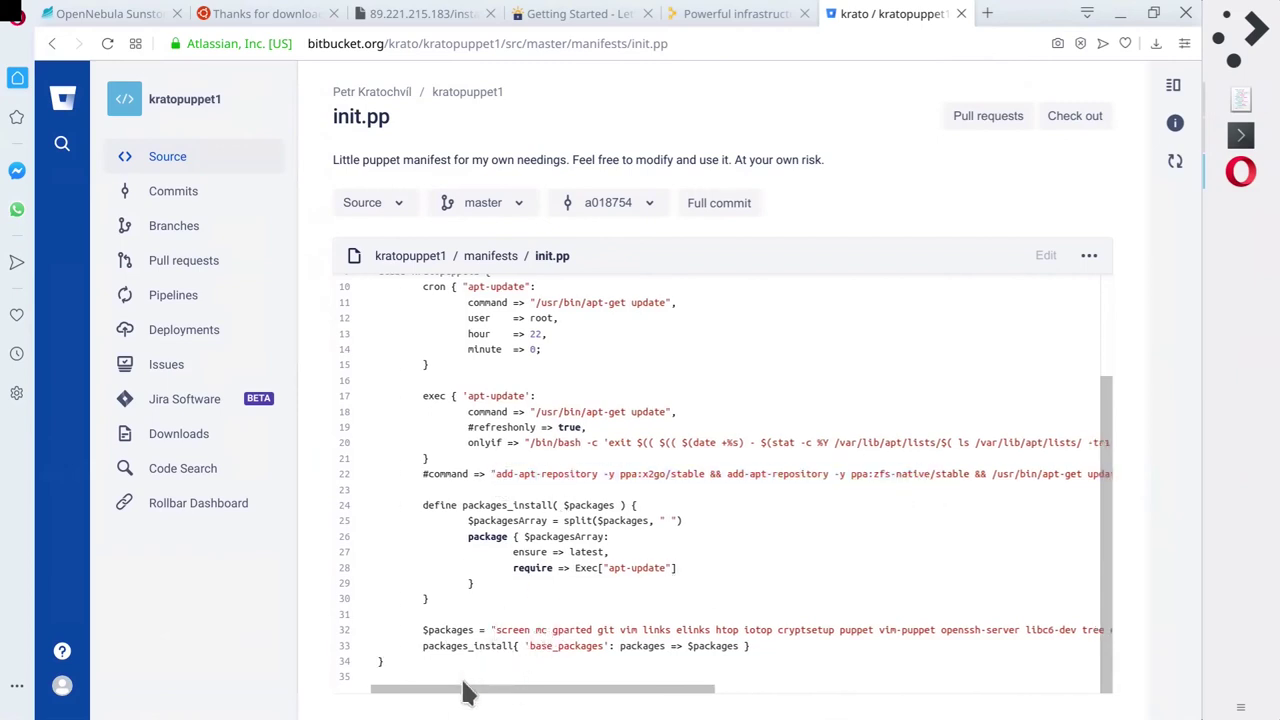
Highlight the $packages assignment on line 32, then go back to the manifests listing.
left_click_drag(451, 630, 1090, 630)
left_click(1093, 638)
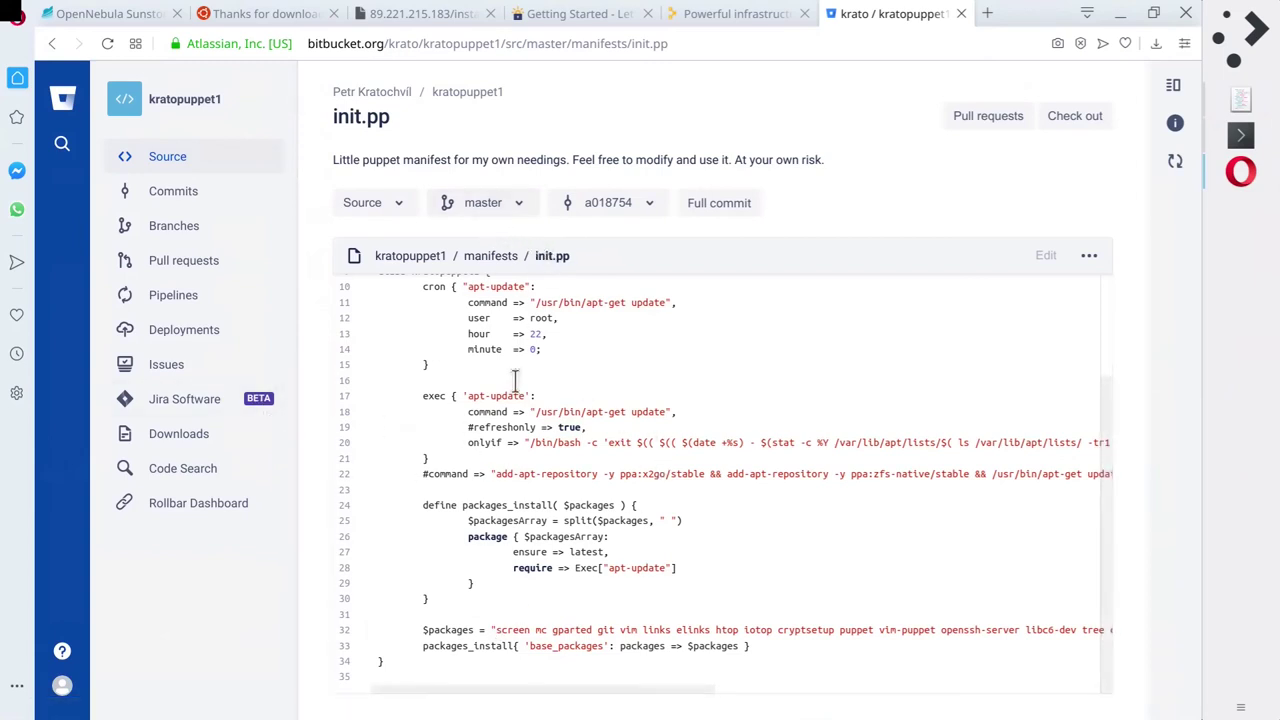
left_click(490, 258)
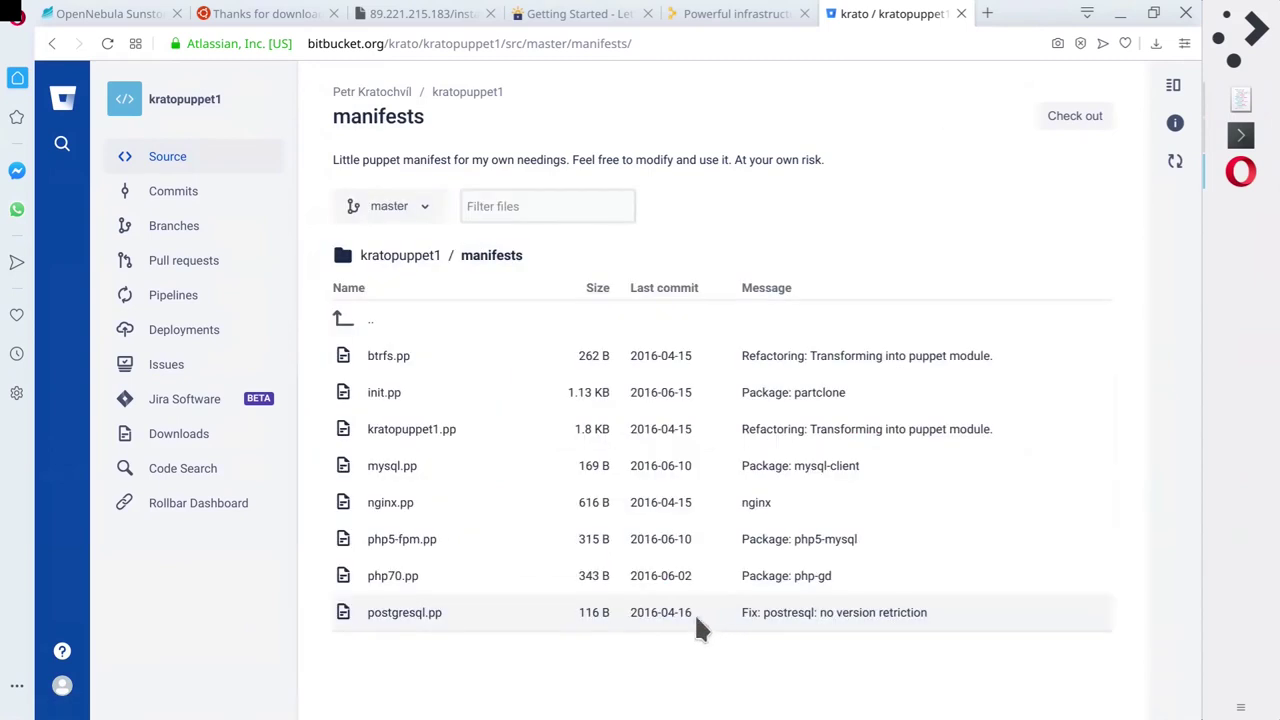
left_click(411, 430)
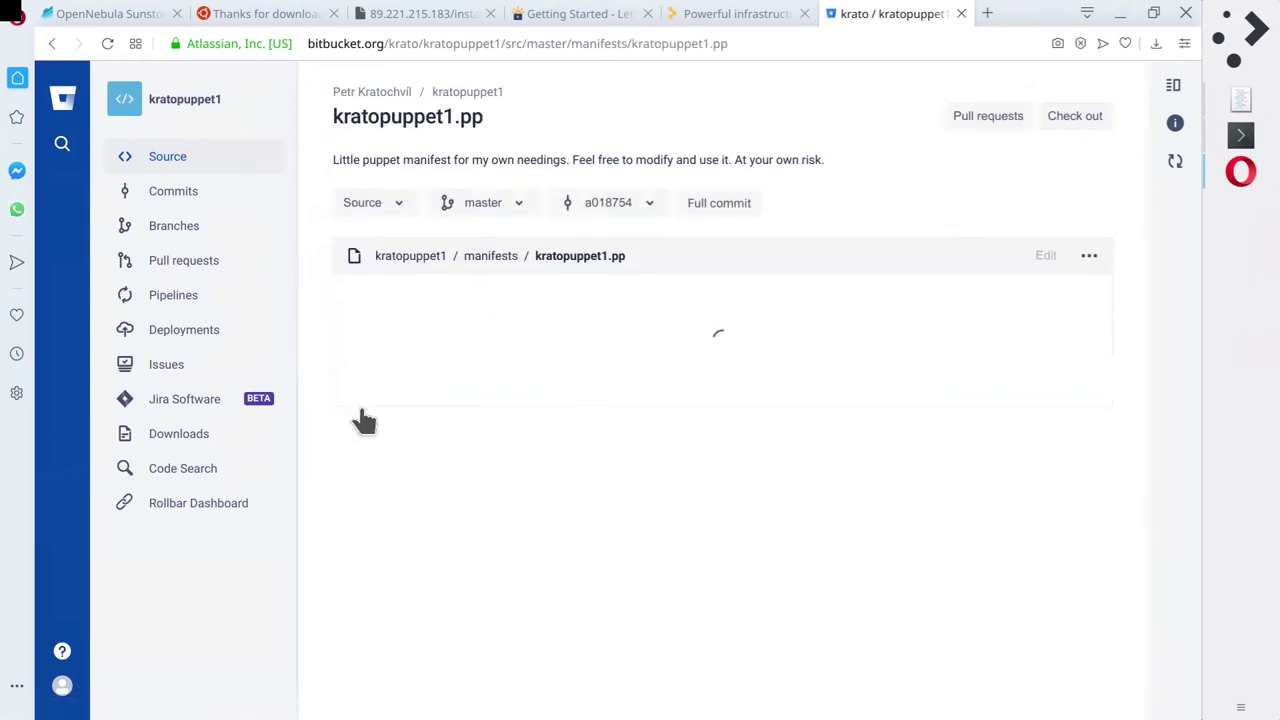
scroll(704, 463, "down", 1)
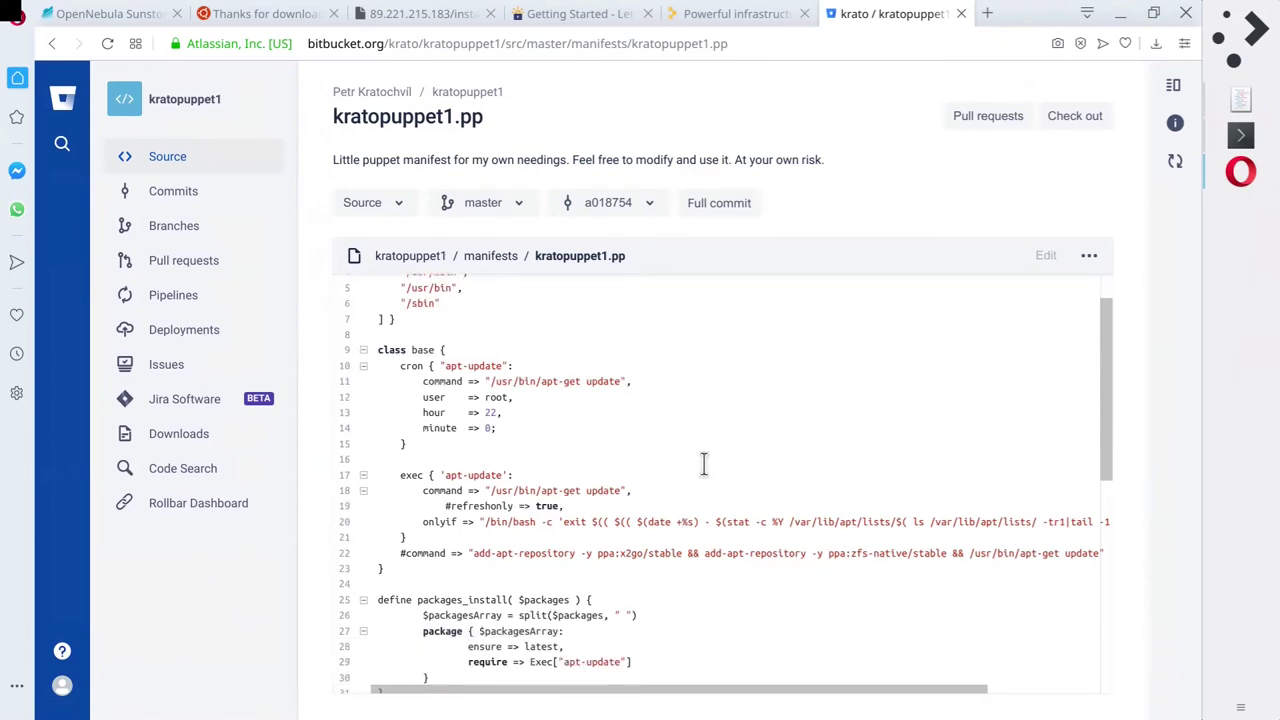
scroll(704, 463, "down", 5)
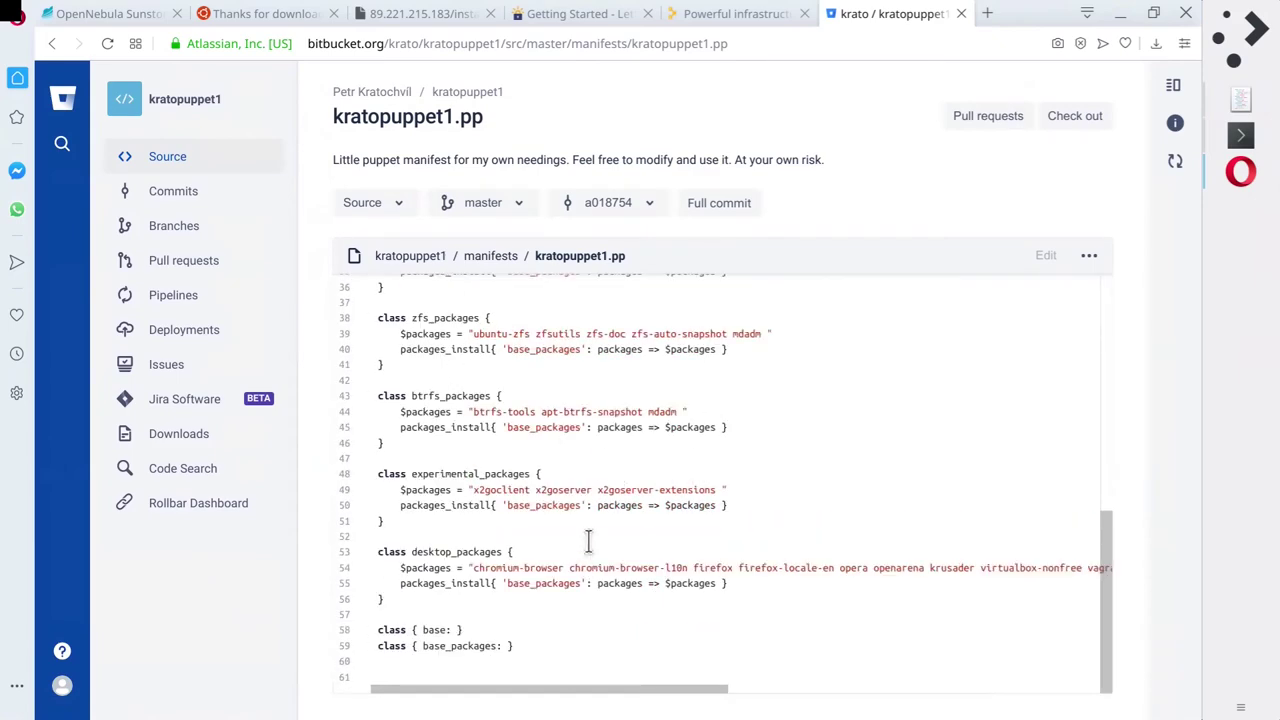
scroll(588, 540, "up", 6)
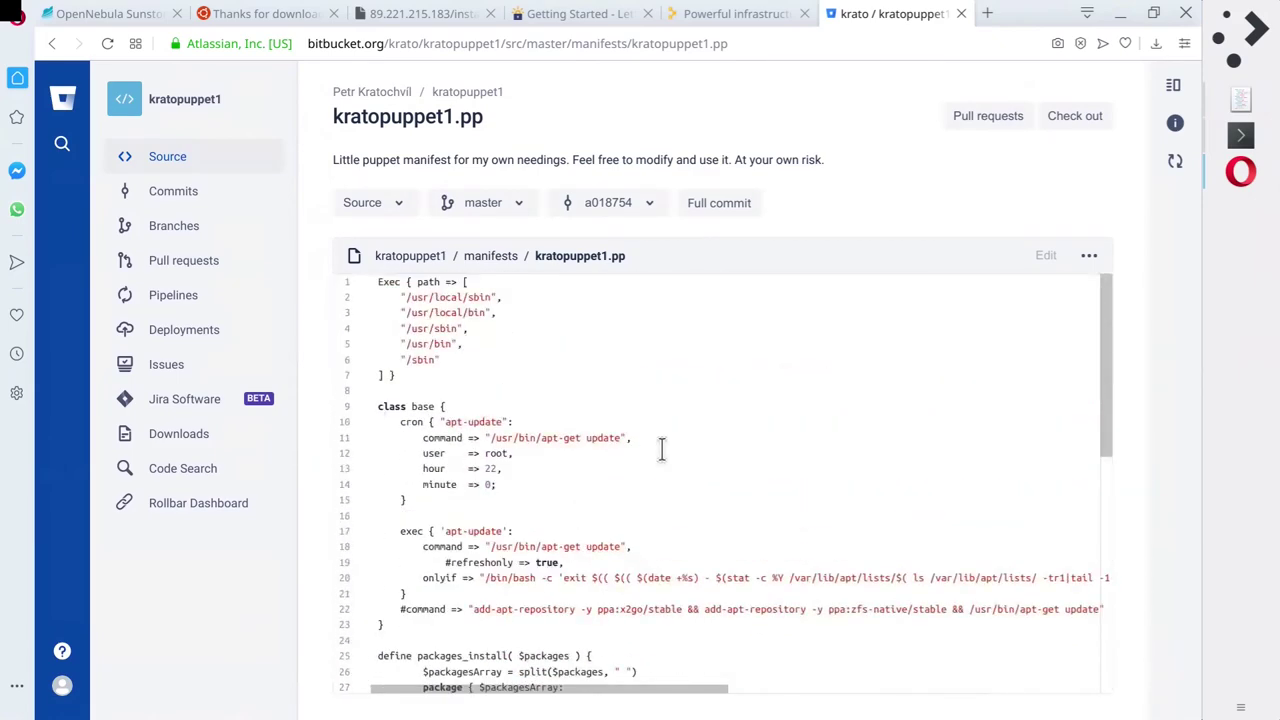
scroll(660, 449, "down", 5)
key("alt+Left")
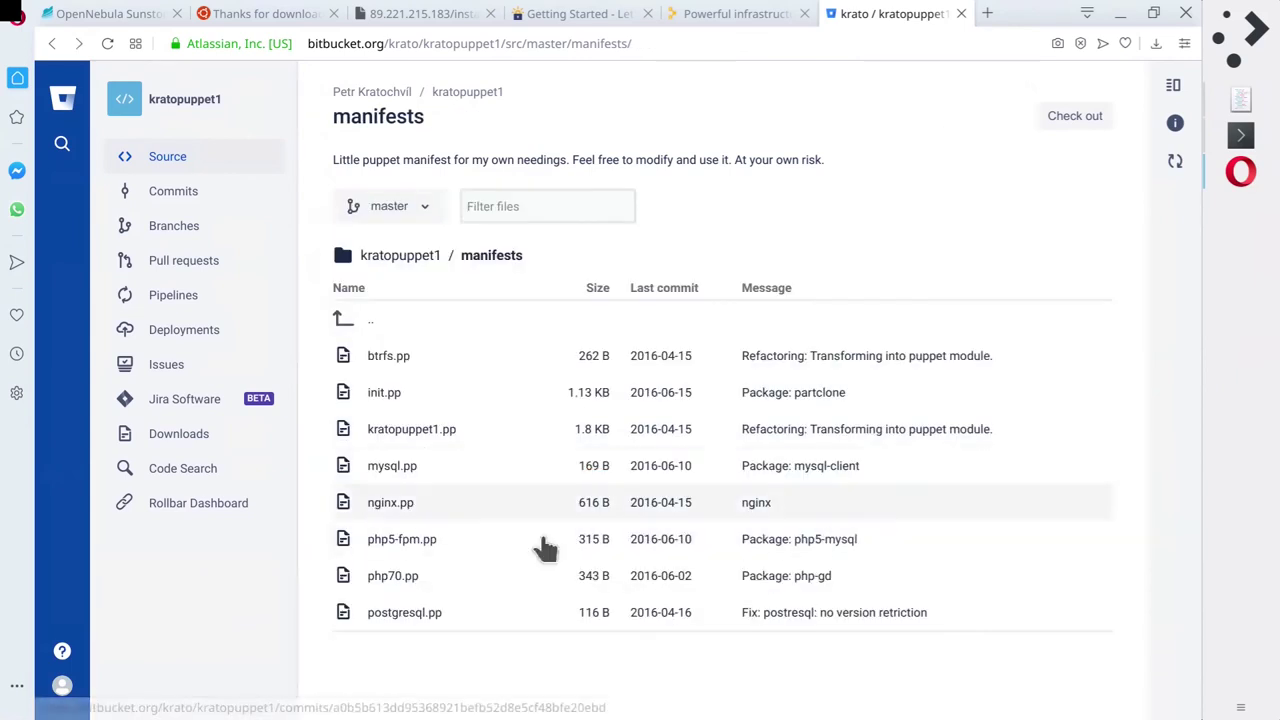
left_click(400, 466)
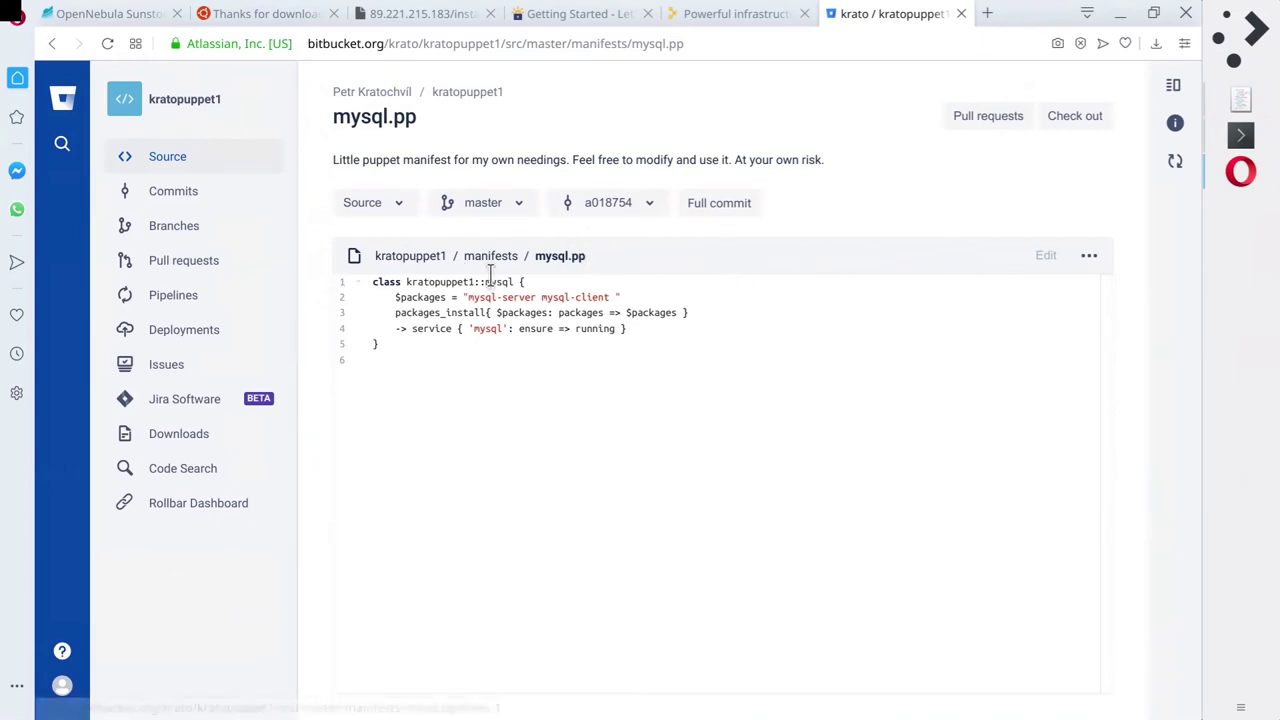
left_click_drag(468, 297, 659, 293)
left_click(660, 297)
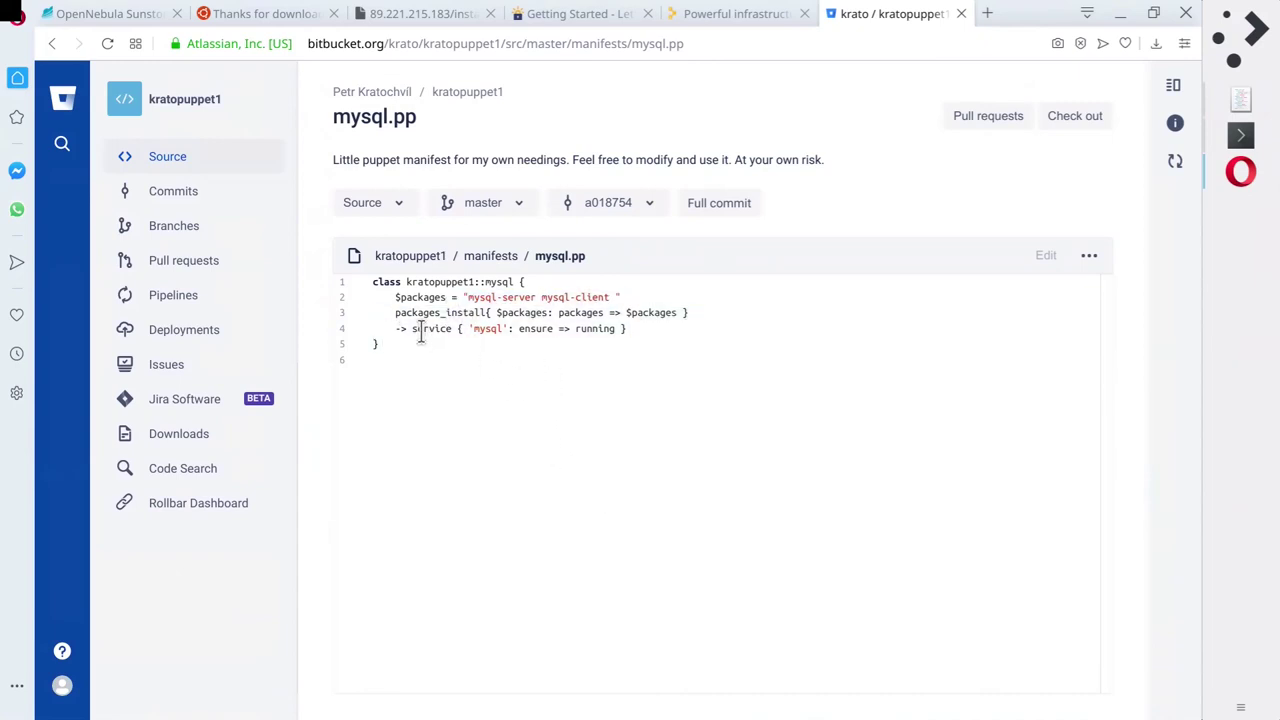
left_click_drag(408, 334, 726, 320)
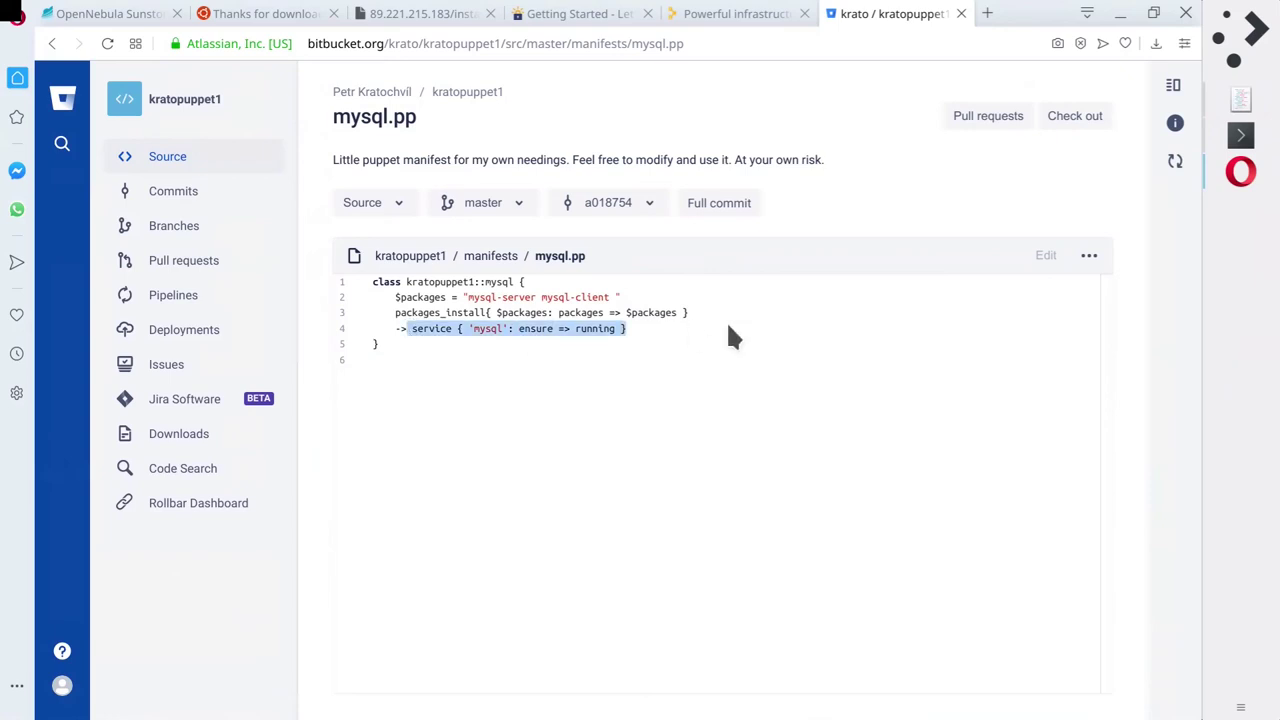
left_click(726, 320)
double_click(490, 328)
left_click(449, 451)
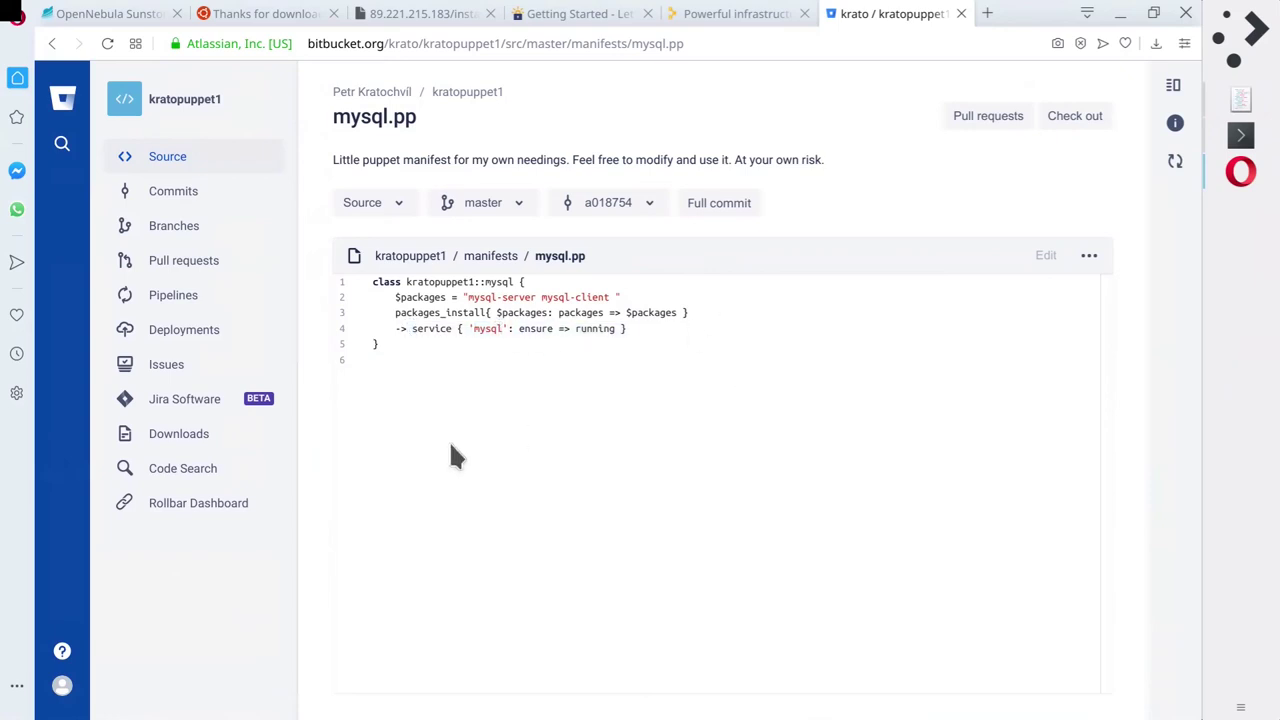
key("alt+Left")
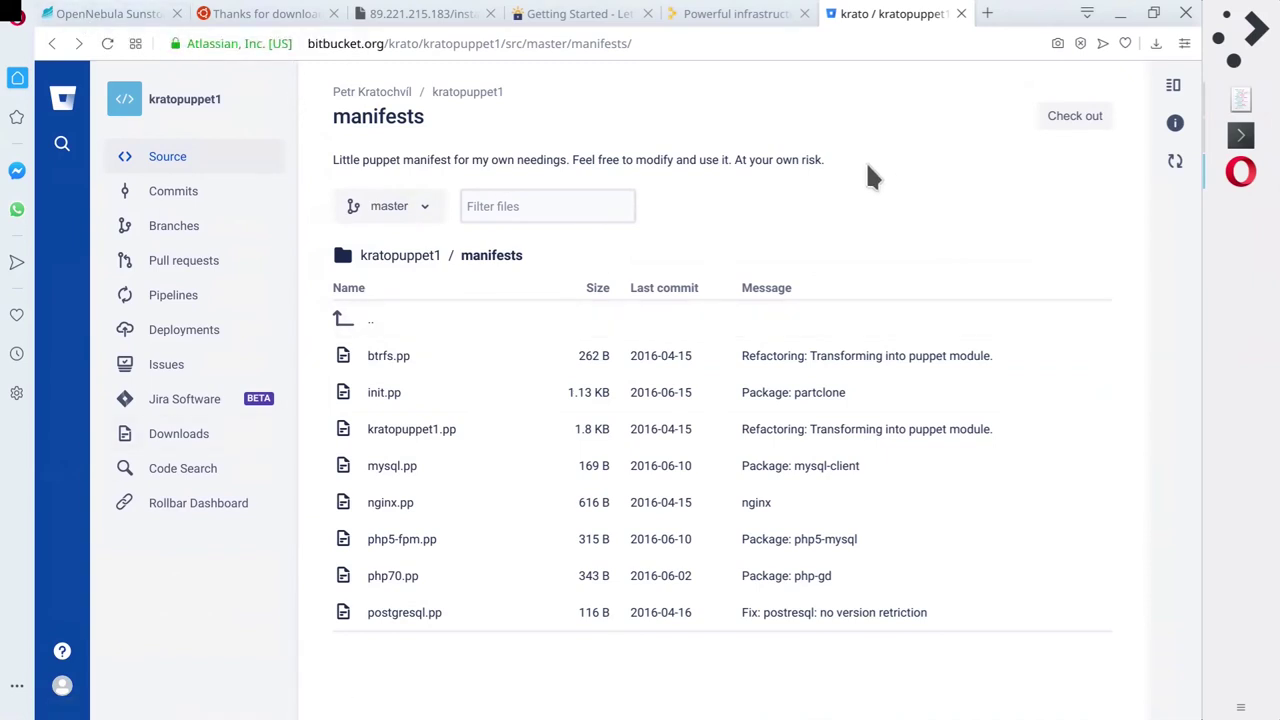
left_click(1240, 135)
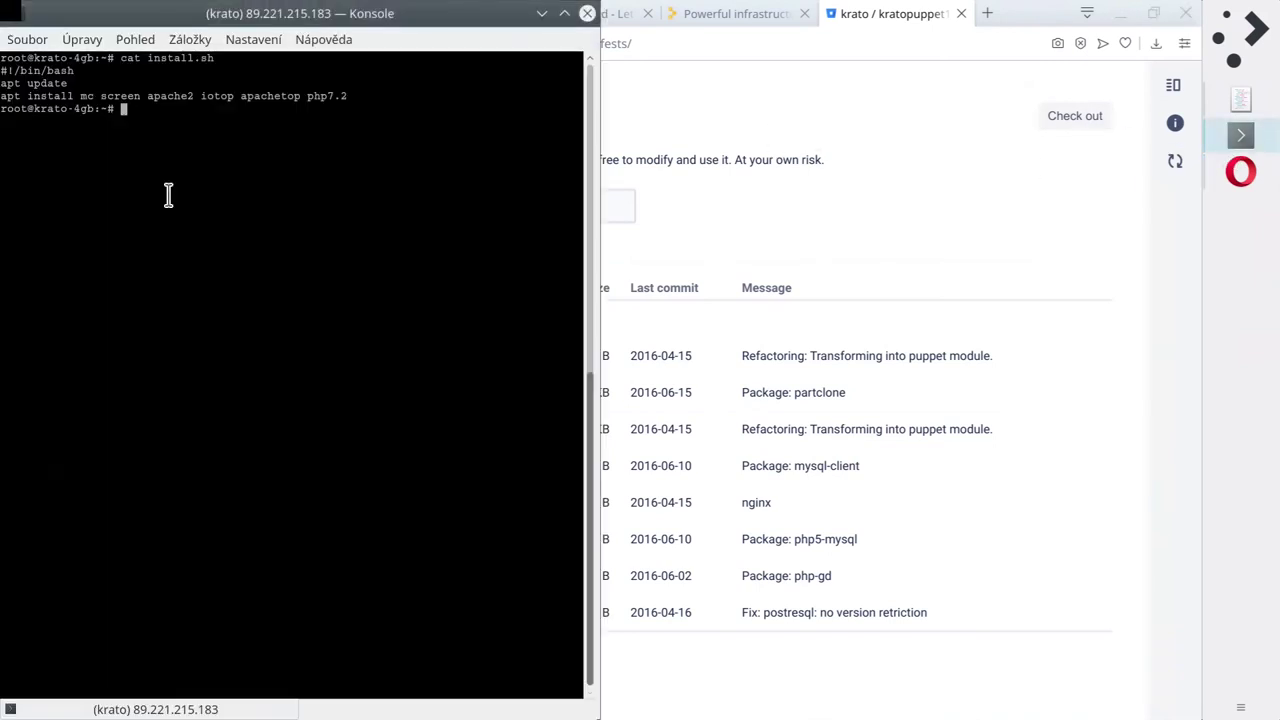
double_click(183, 59)
left_click(326, 452)
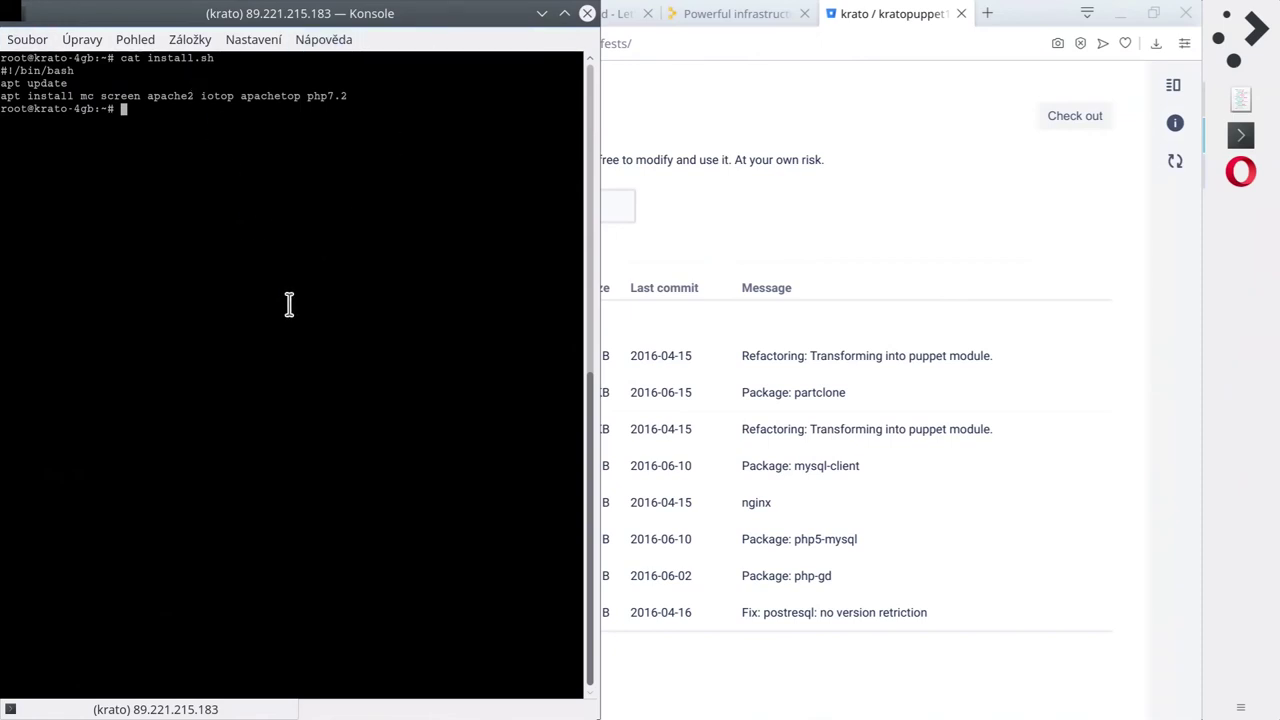
left_click(873, 195)
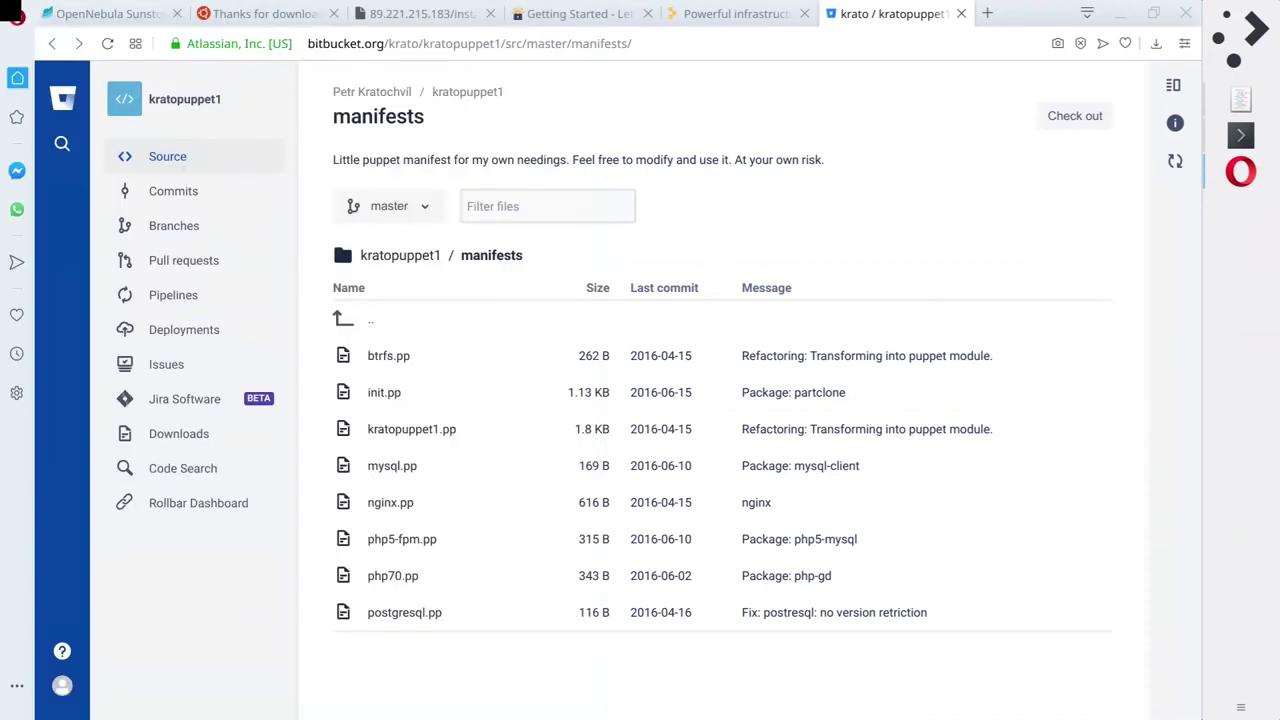
Load chef.io in a new Opera tab and accept its cookies.
left_click(987, 14)
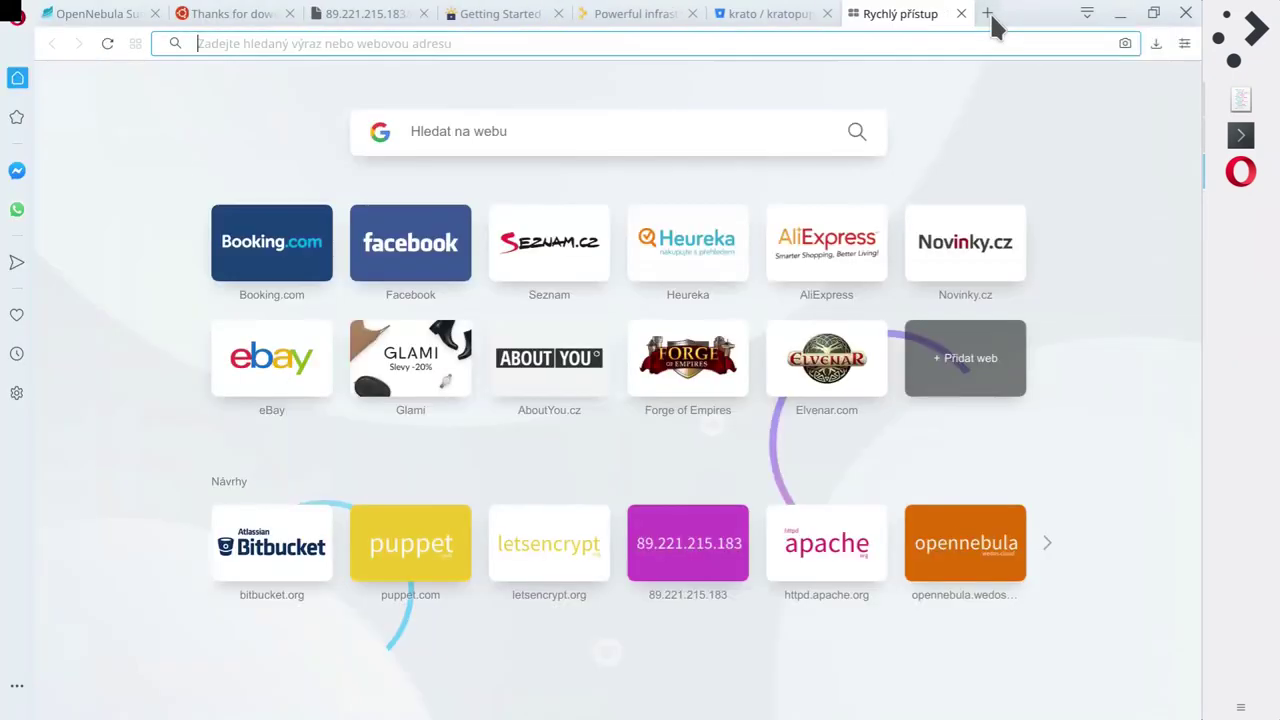
type("chef")
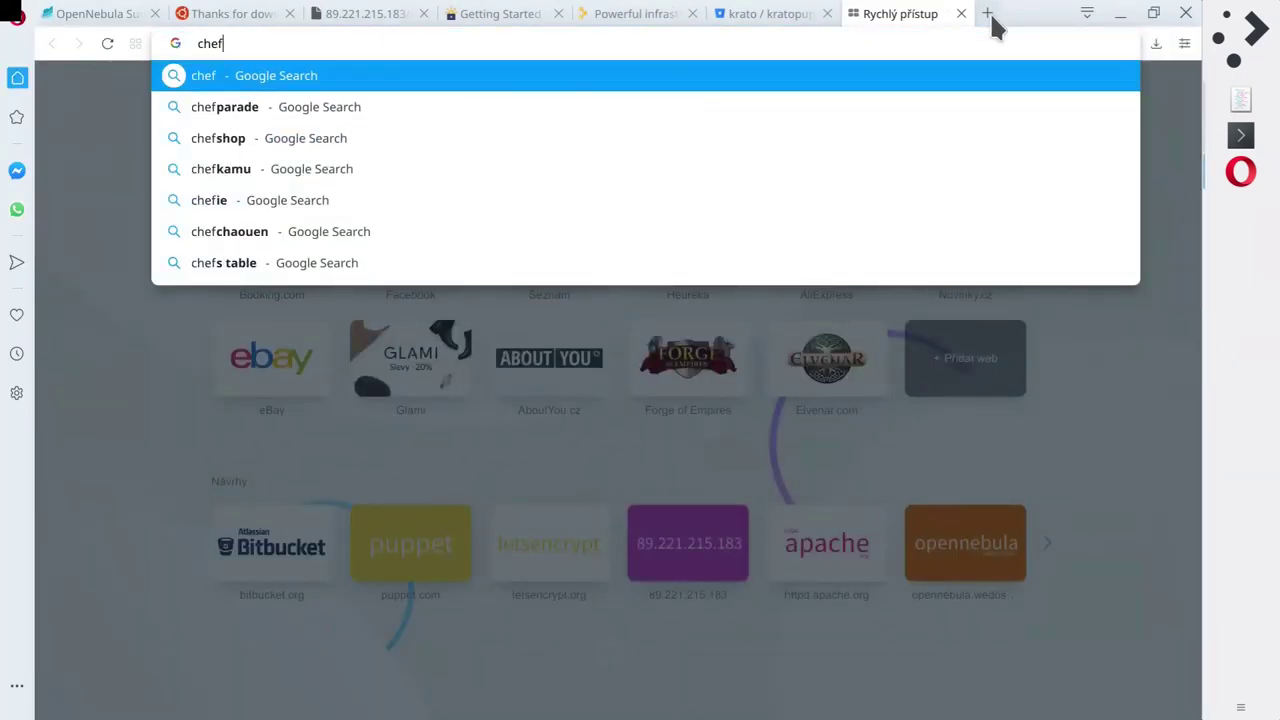
type(".io")
key("Return")
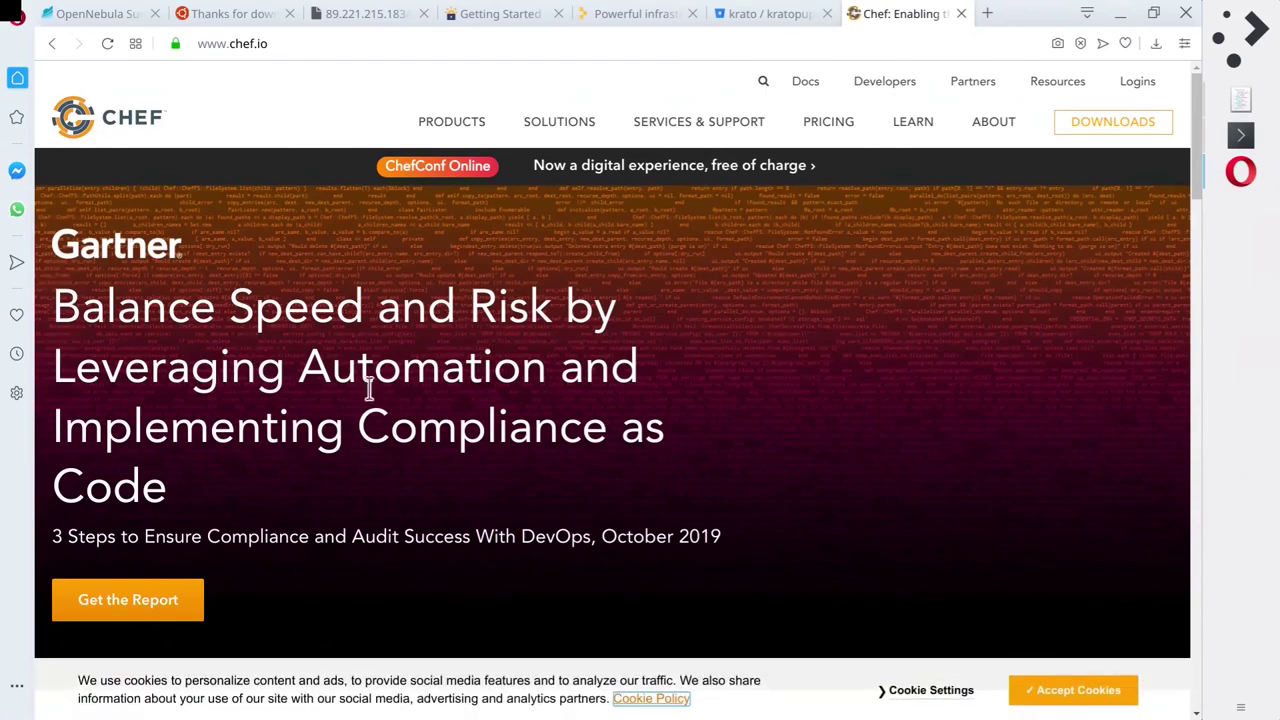
left_click(1075, 692)
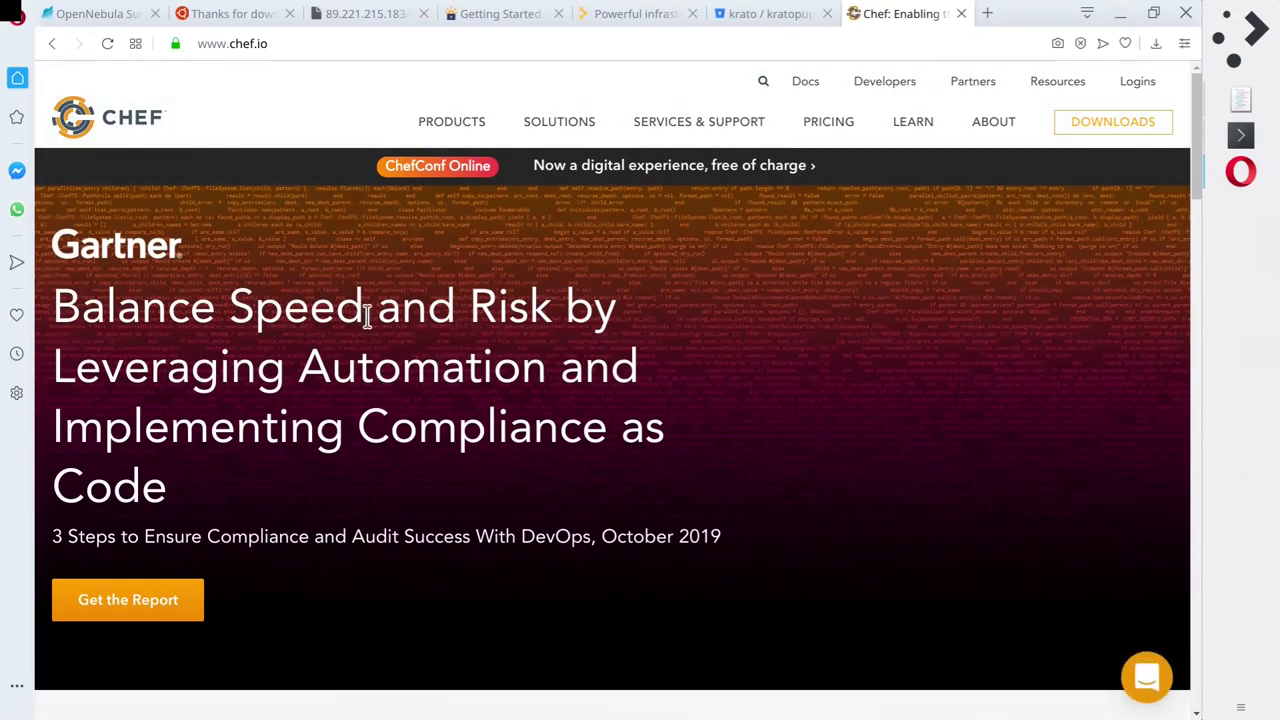
mouse_move(451, 121)
scroll(638, 195, "down", 5)
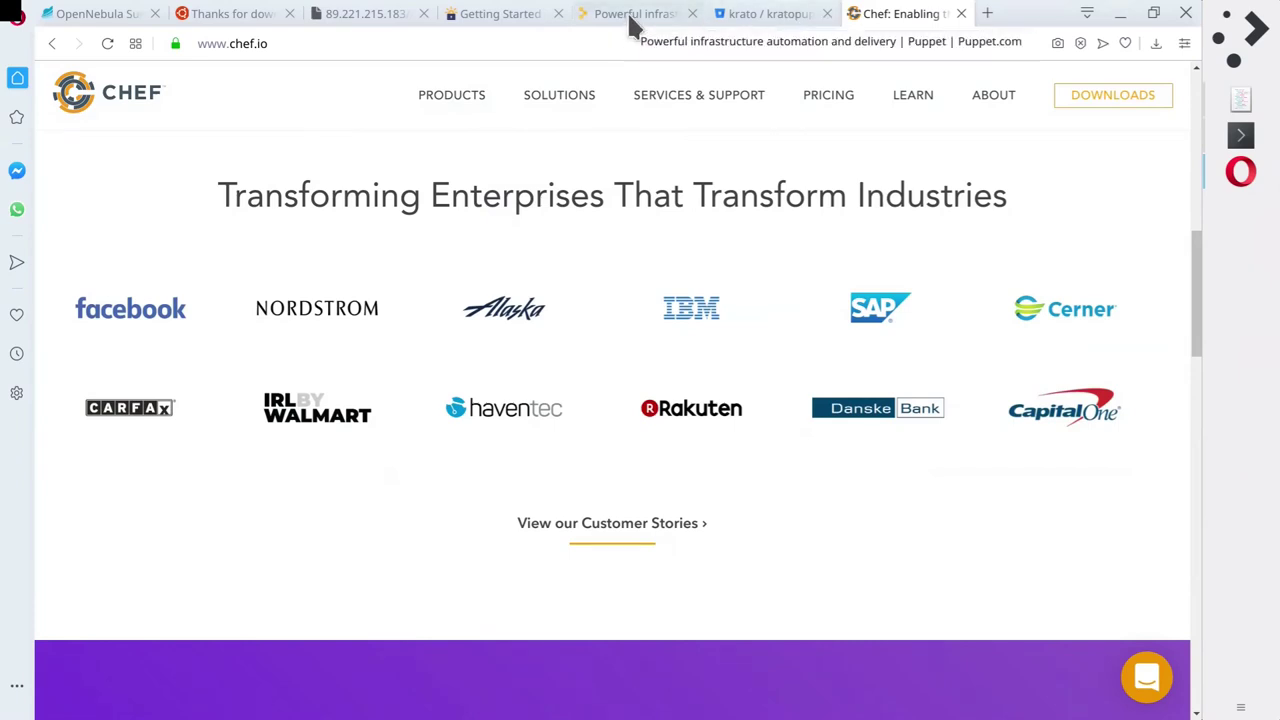
Glance over the puppet.com and Bitbucket tabs, then minimize Opera to reveal Konsole and Kate.
left_click(636, 16)
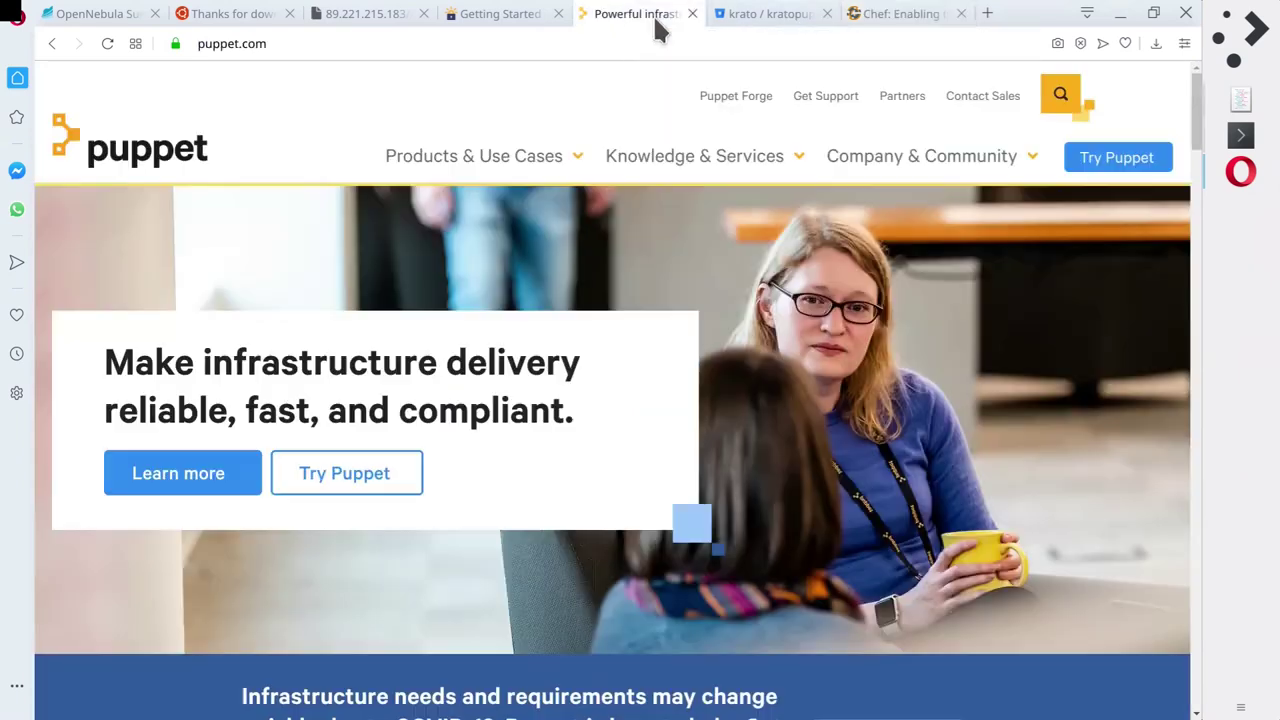
left_click(786, 16)
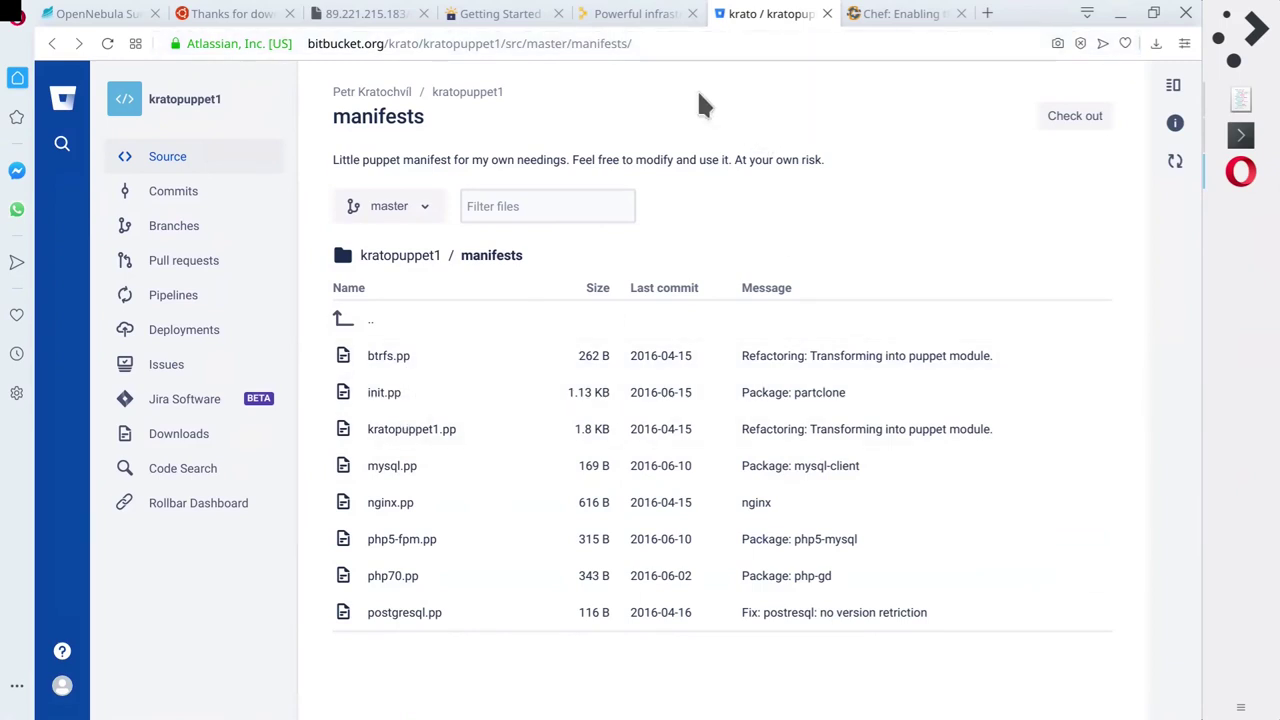
left_click(632, 14)
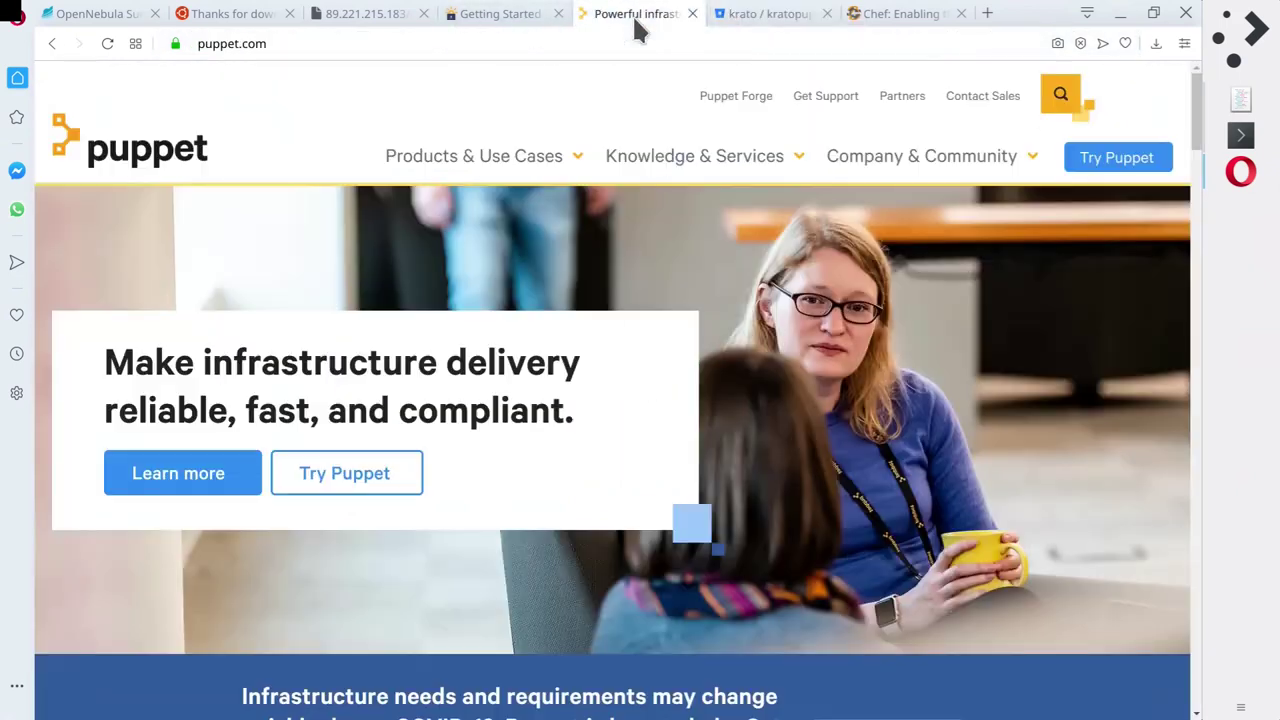
left_click(1121, 14)
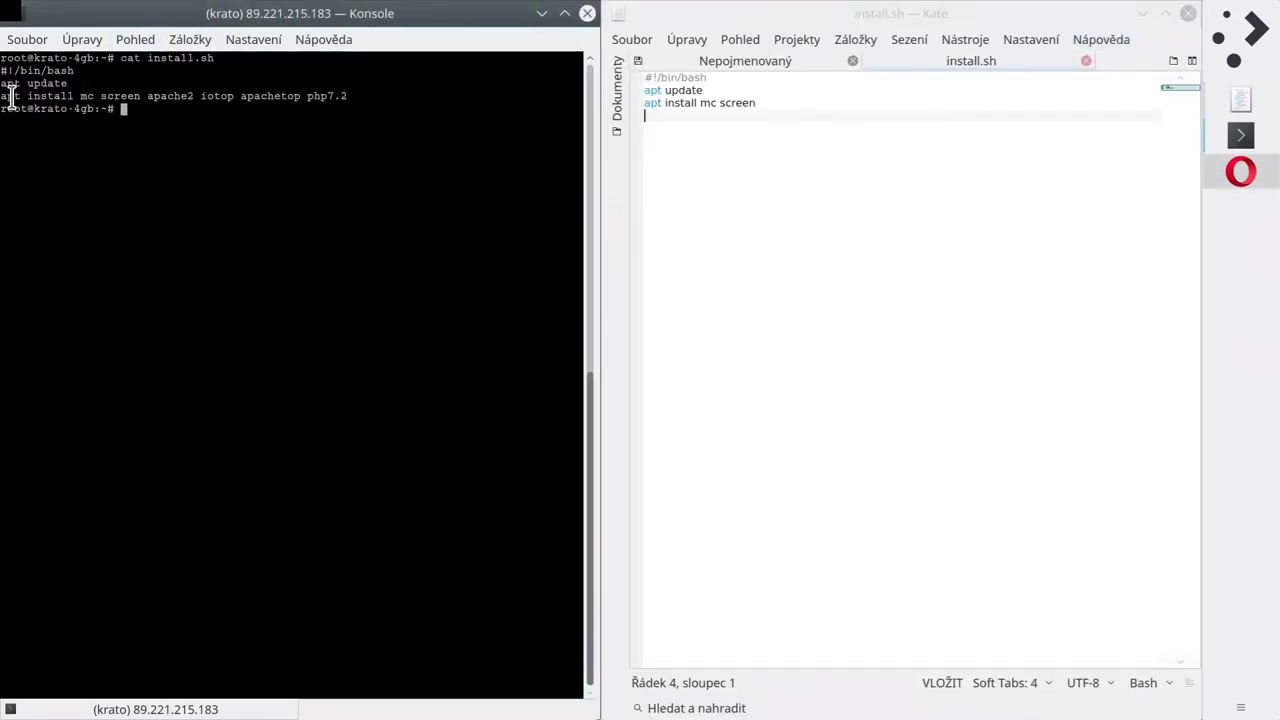
left_click_drag(2, 96, 349, 104)
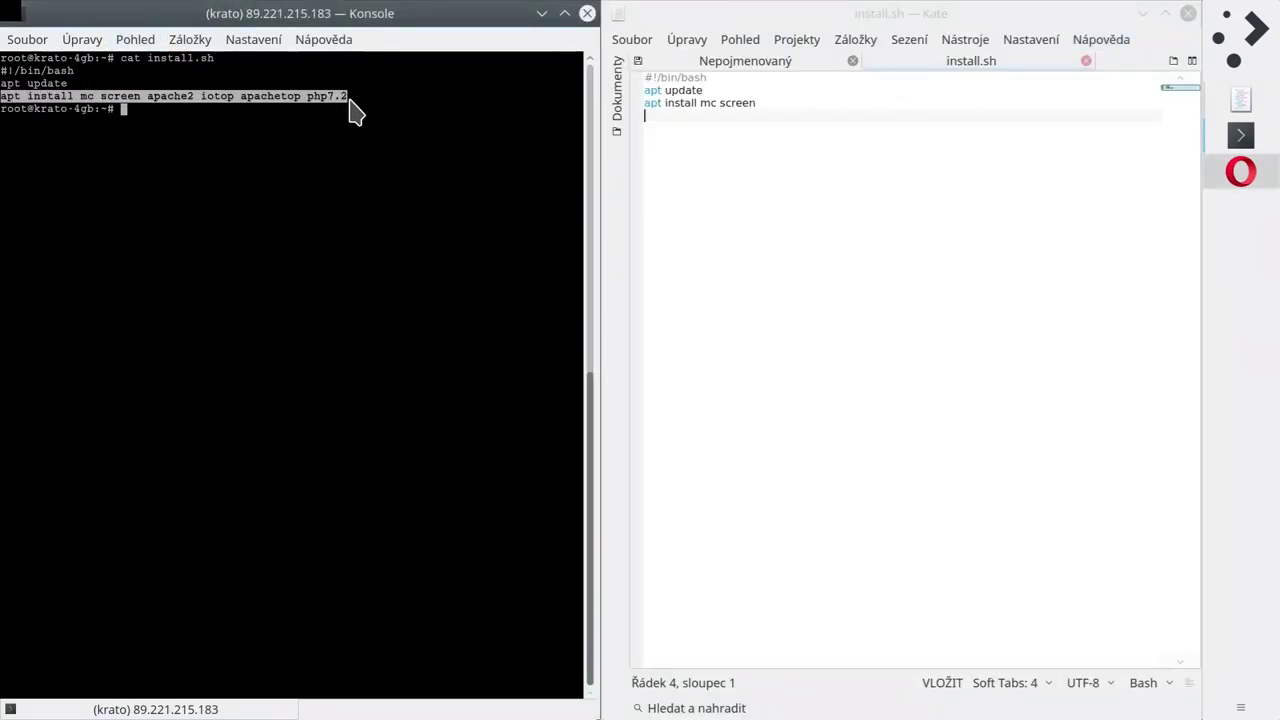
left_click(350, 105)
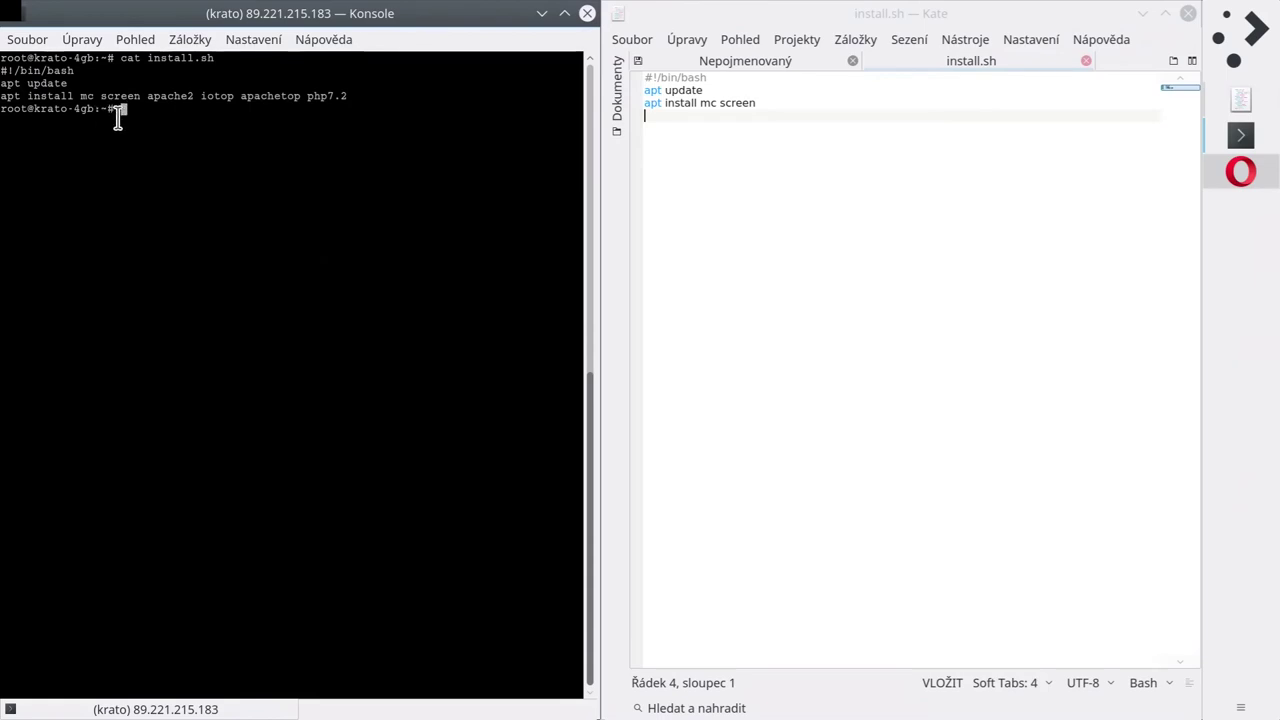